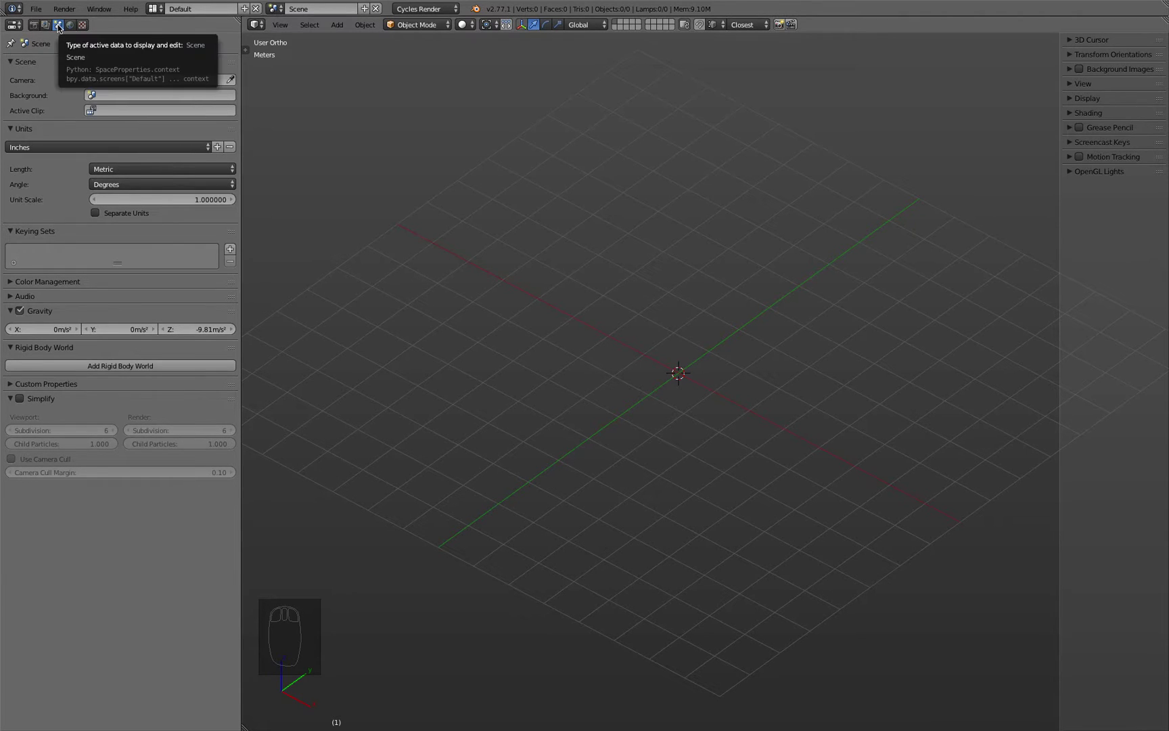
Step: Set the scene's length units to Imperial
click(110, 169)
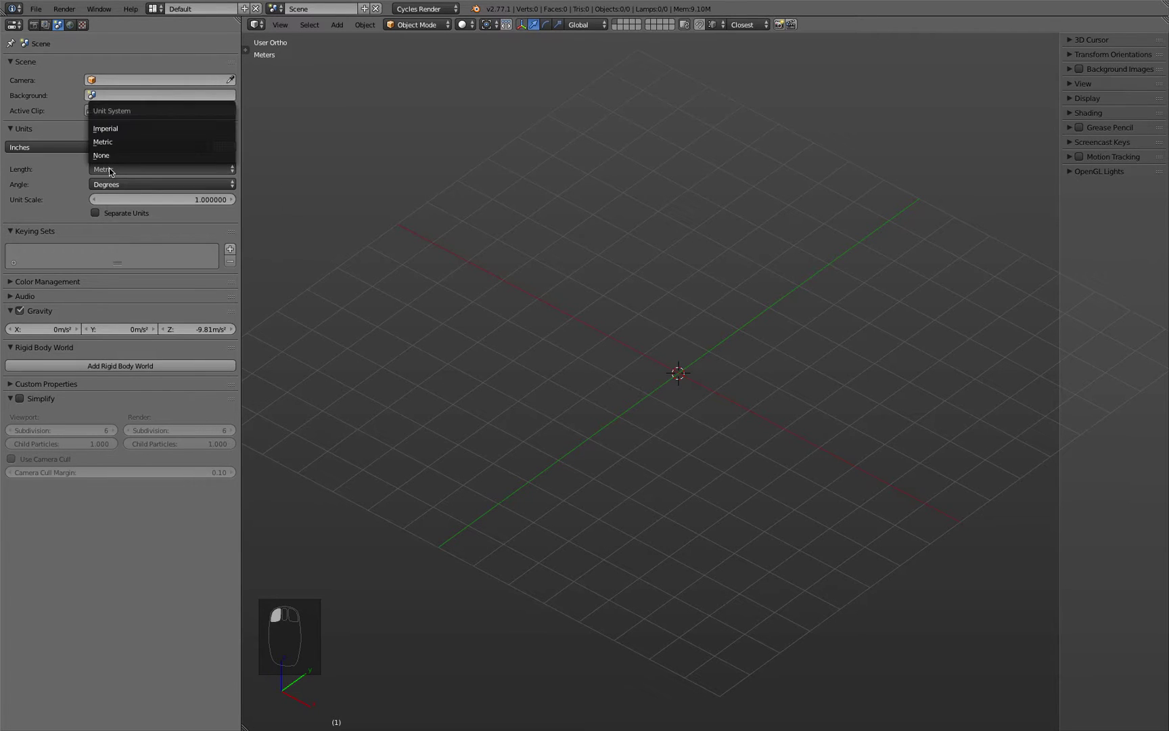
click(125, 132)
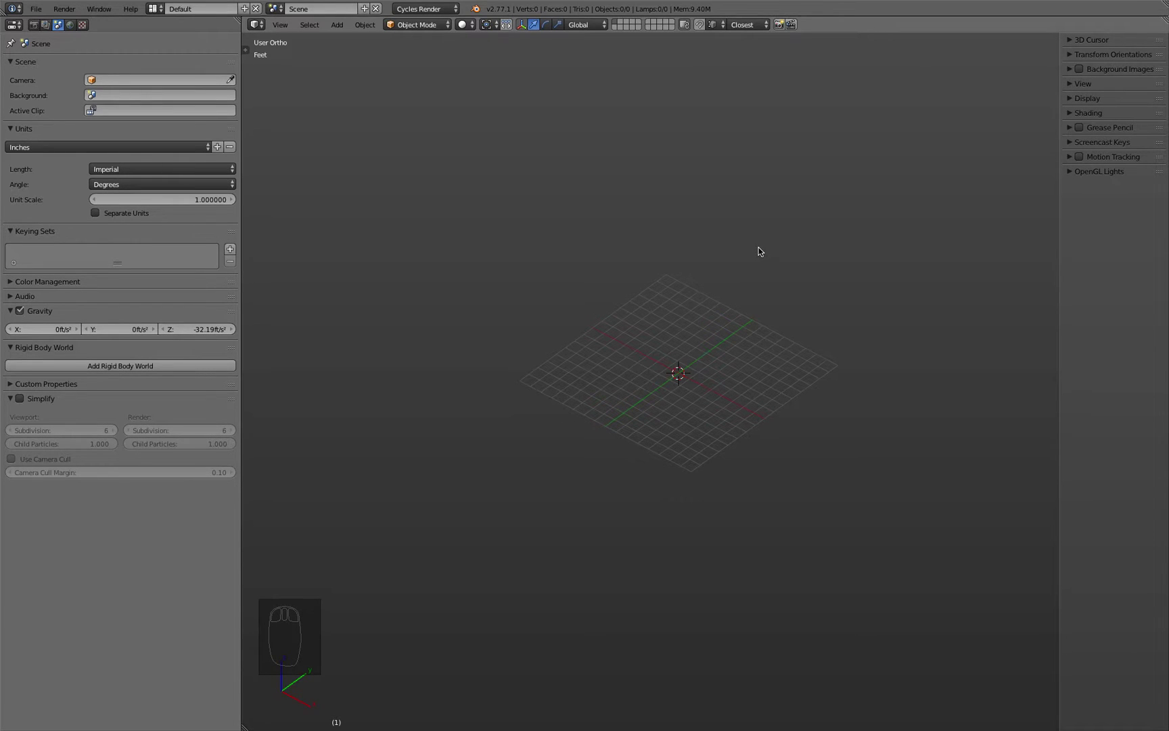
Step: Add a plane mesh at the origin in top orthographic view and show its transform values
key(KP_7)
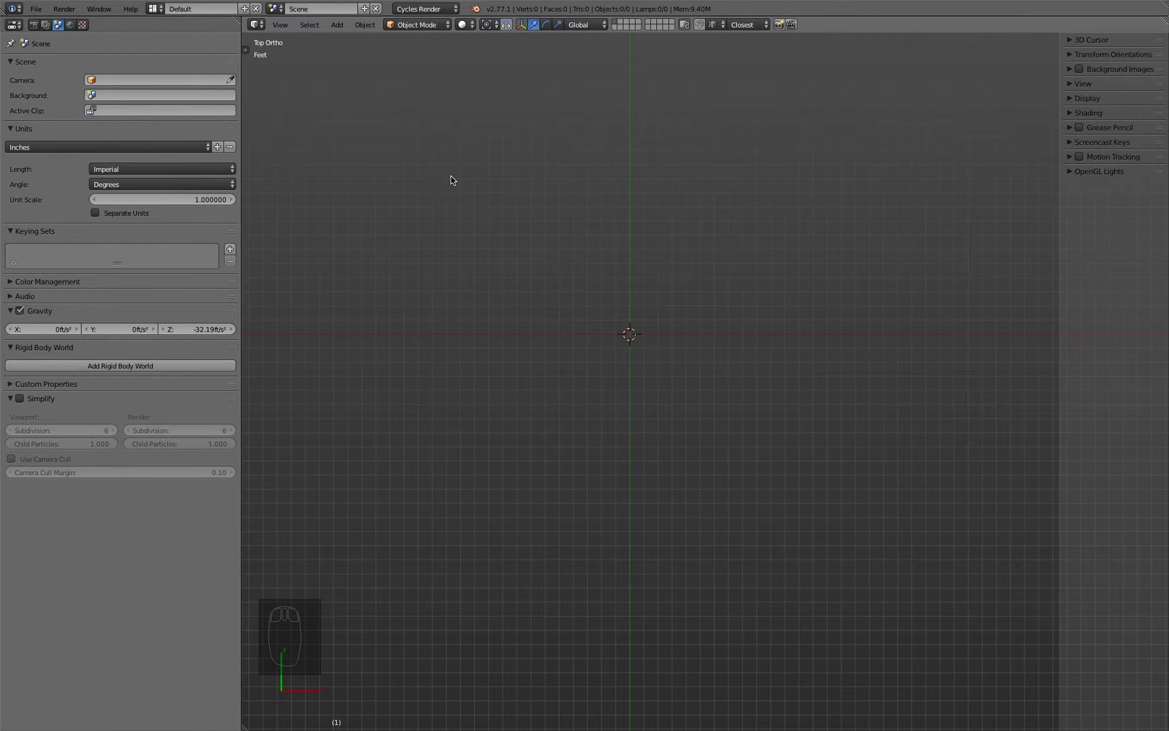
key(KP_5)
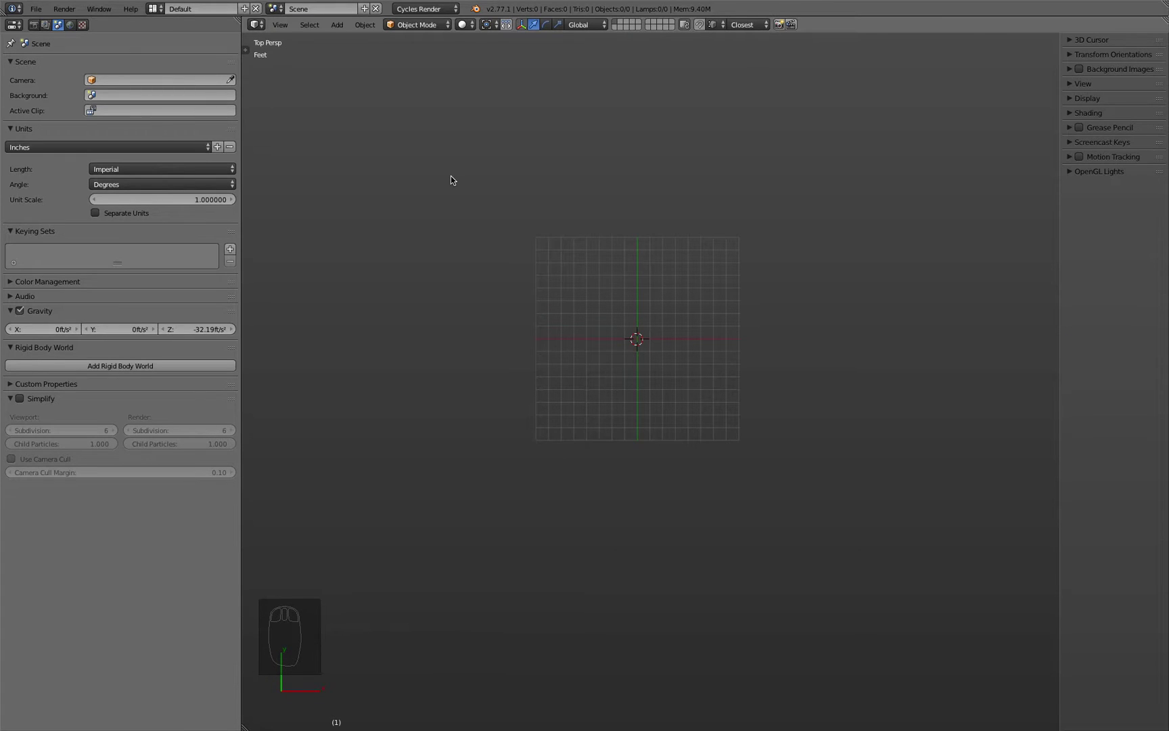
key(KP_5)
key(KP_5)
key(KP_5)
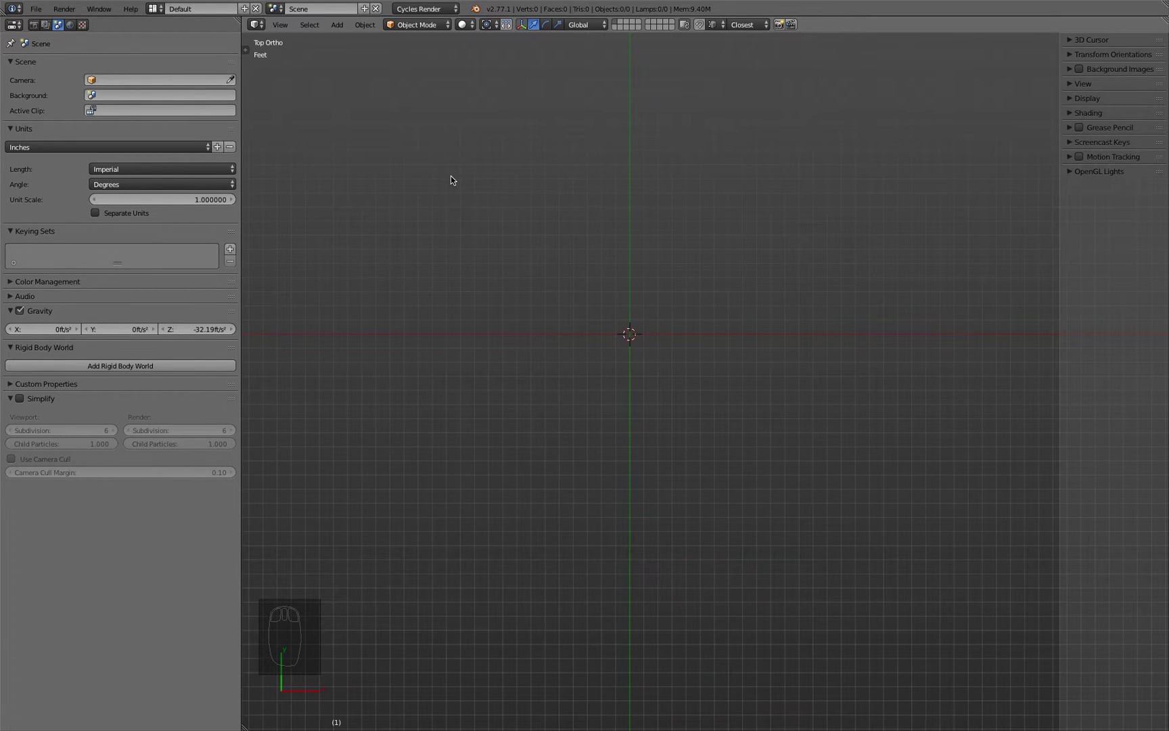
shift+middle_drag(451, 177, 762, 396)
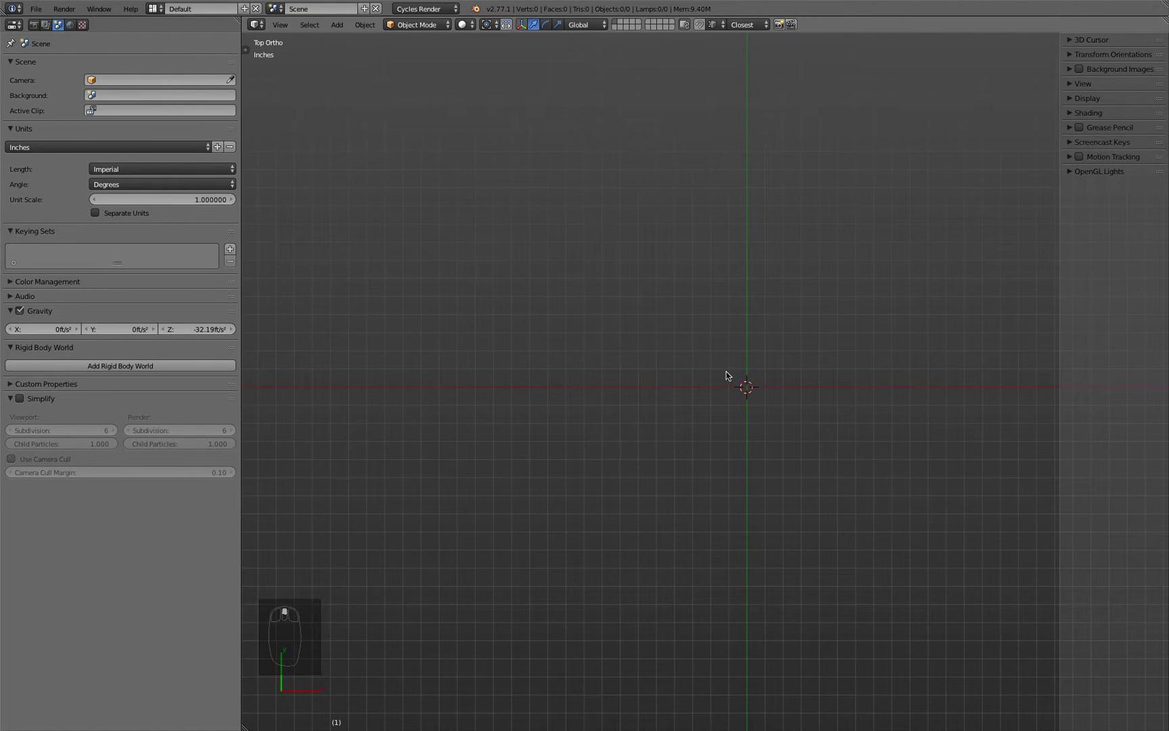
shift+middle_drag(791, 404, 734, 387)
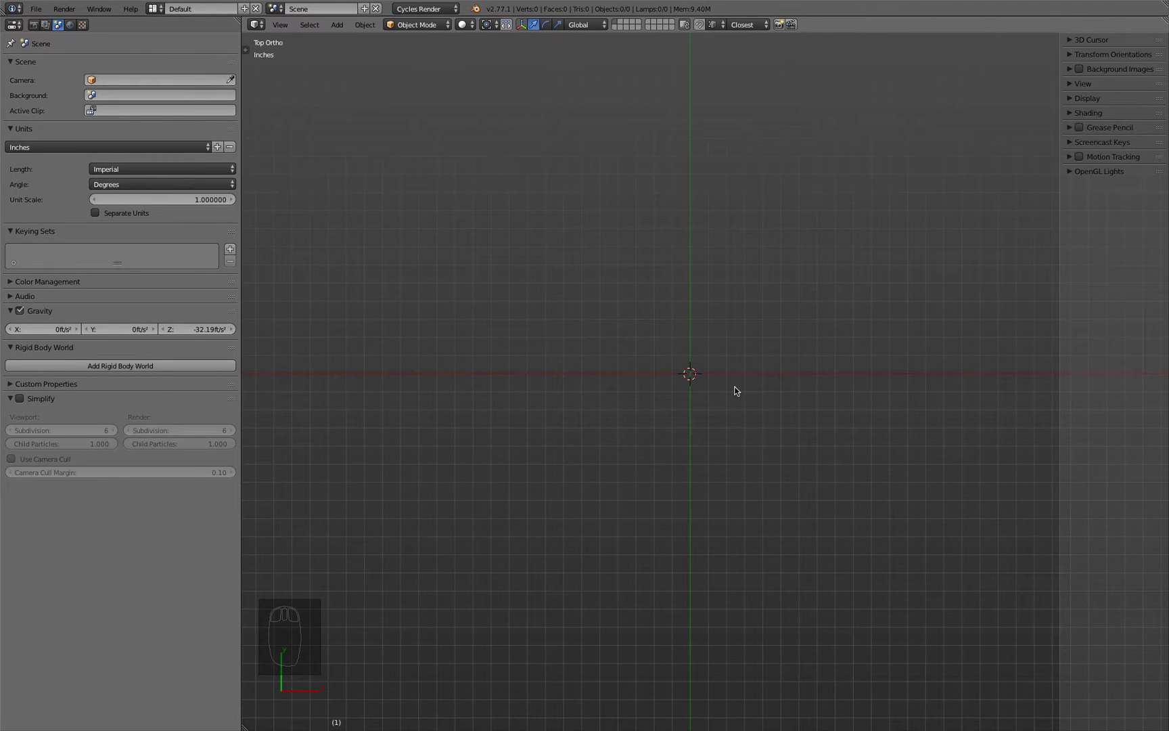
key(shift+a)
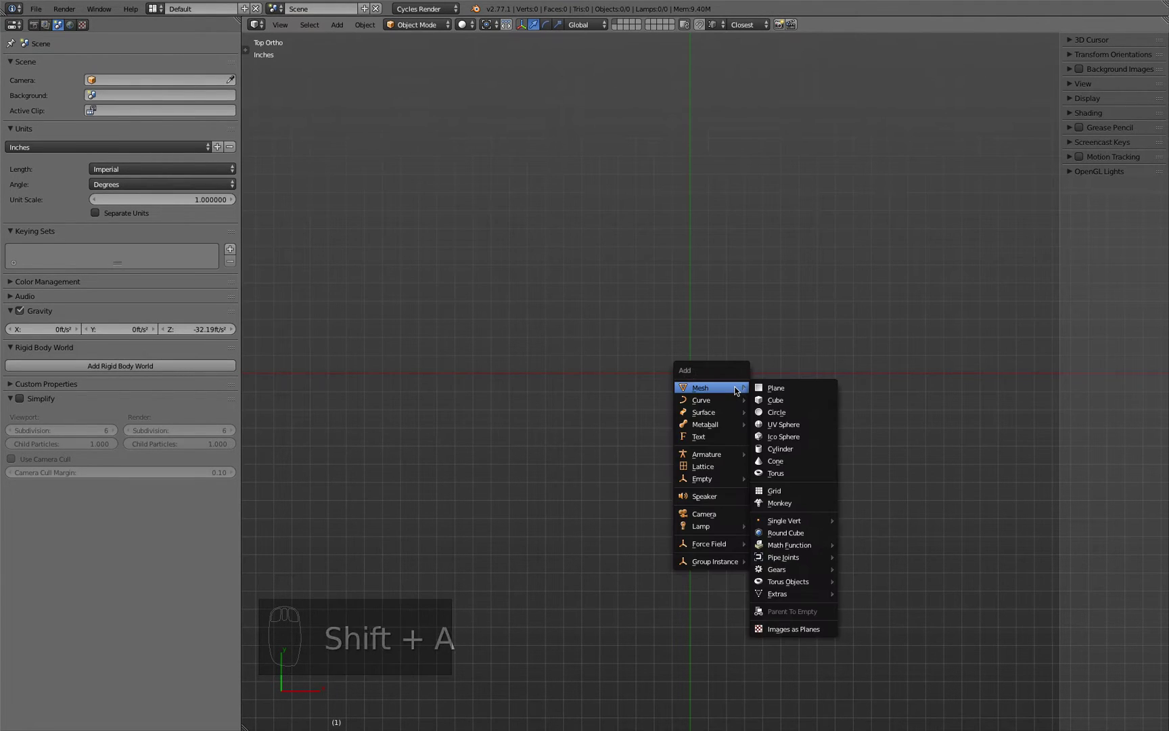
click(789, 389)
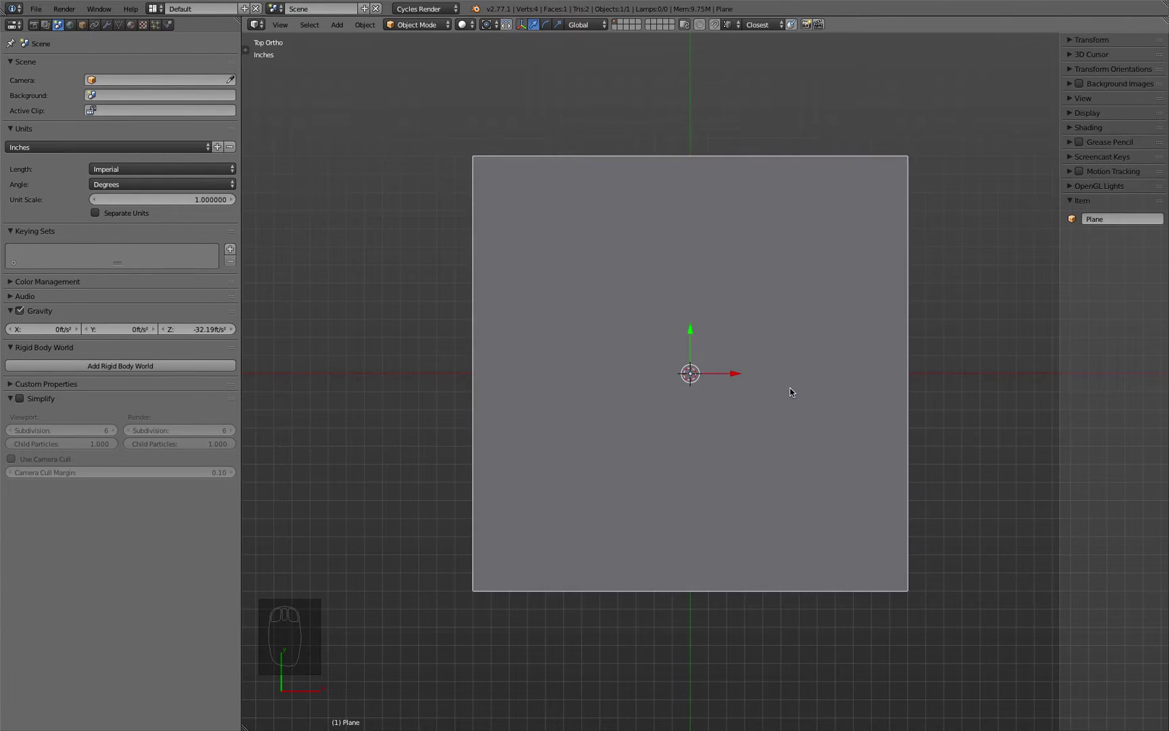
click(1068, 40)
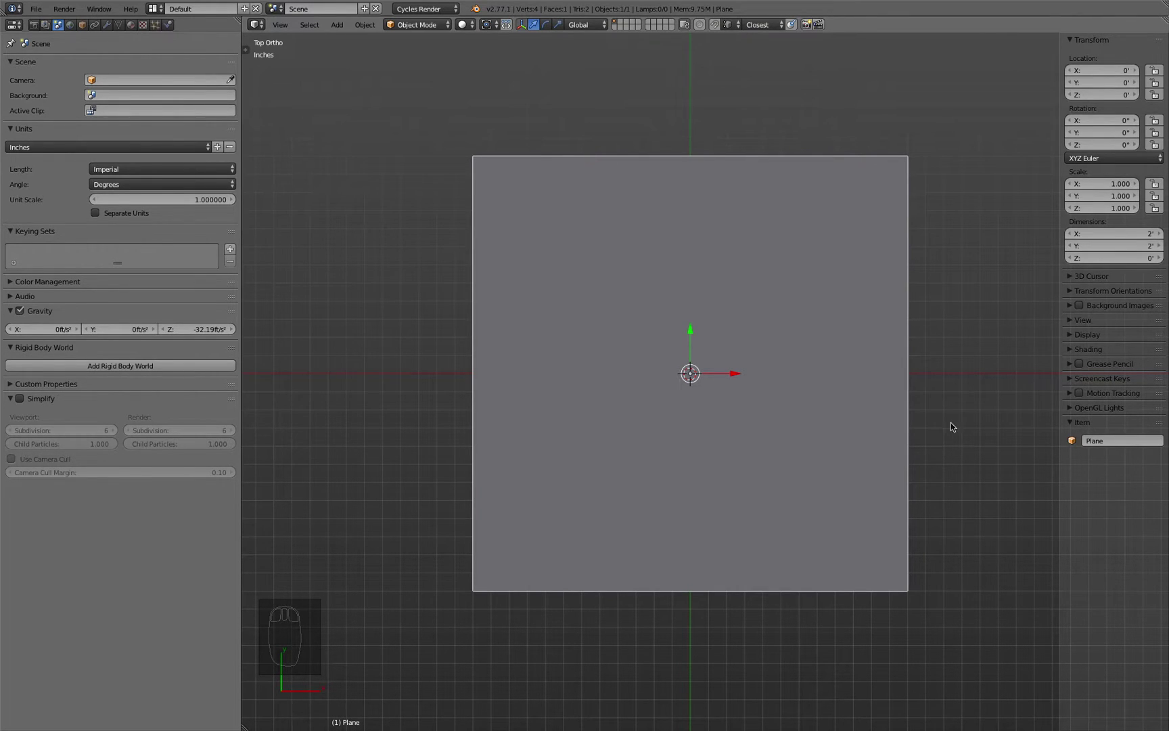
Step: Set the plane's X dimension to 3.25 feet
click(1105, 231)
text(3.25)
key(Return)
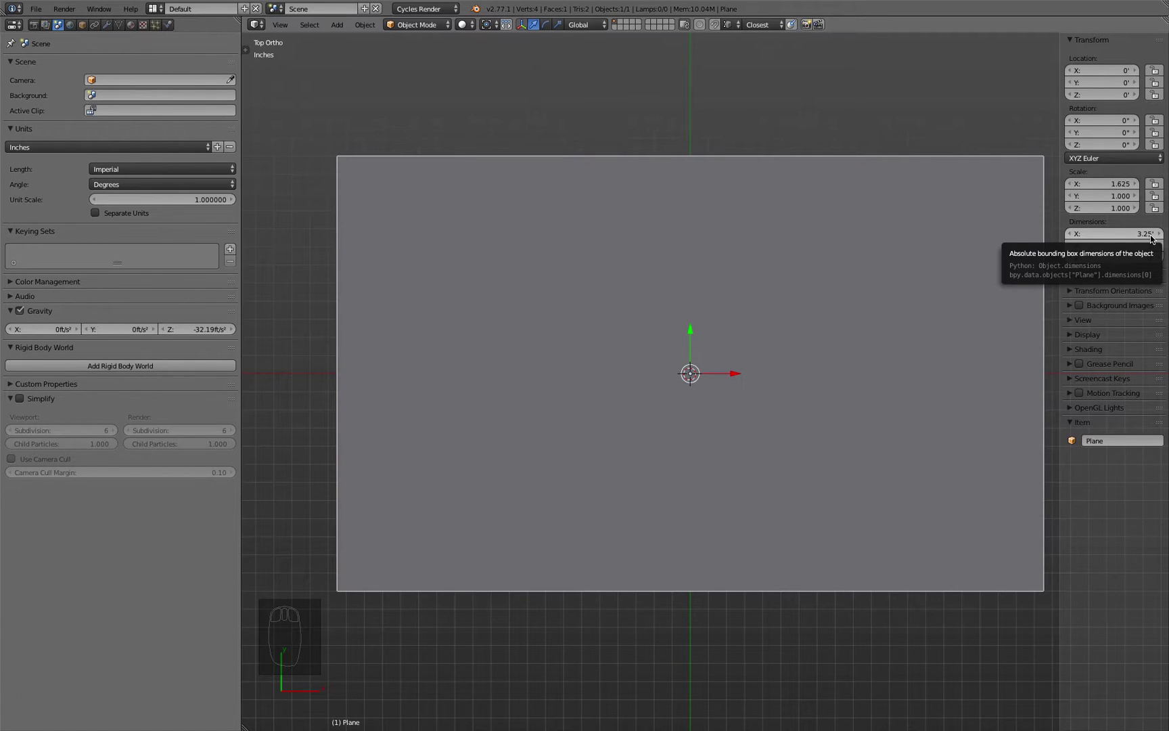
Step: Set the plane's dimensions to 3.25 inches in X and 1.5 inches in Y
click(1128, 234)
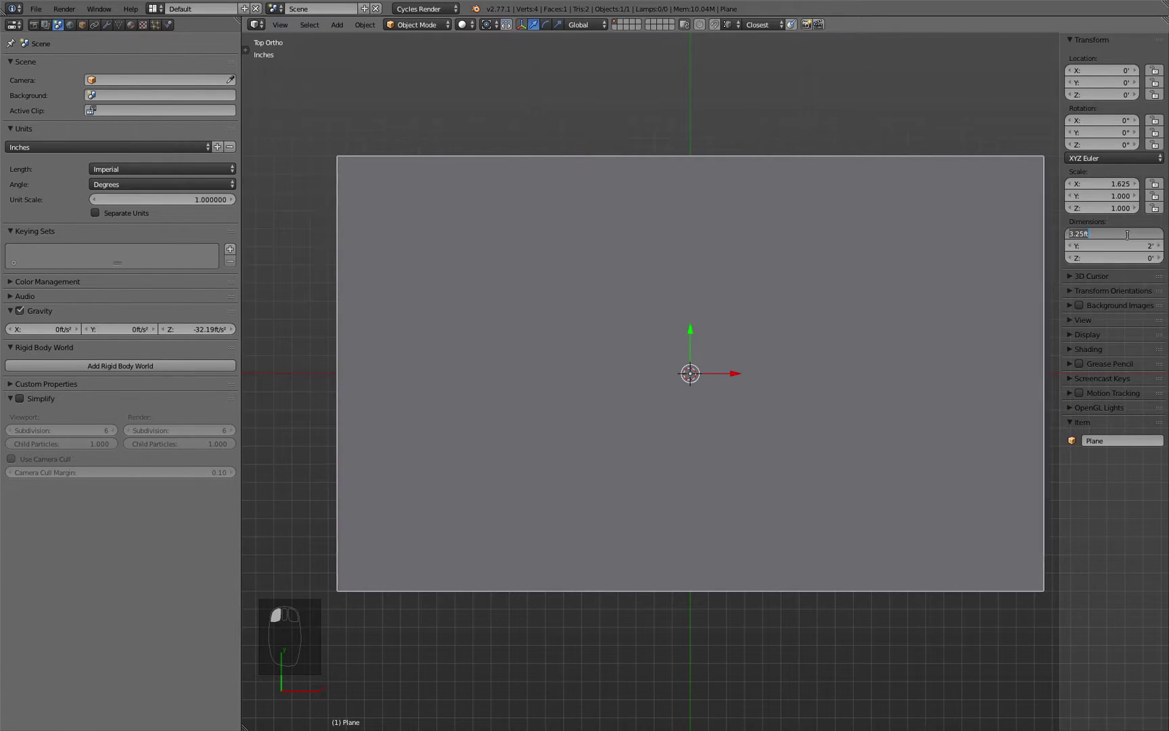
text(3.25)
text(")
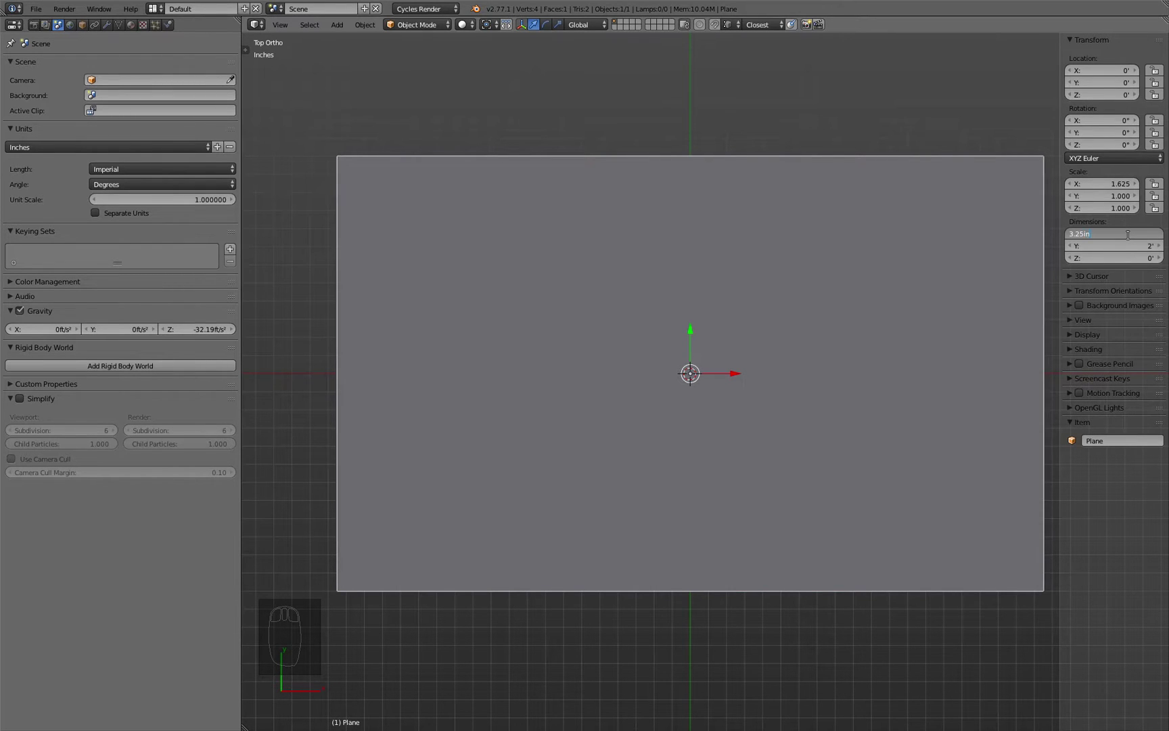
key(Return)
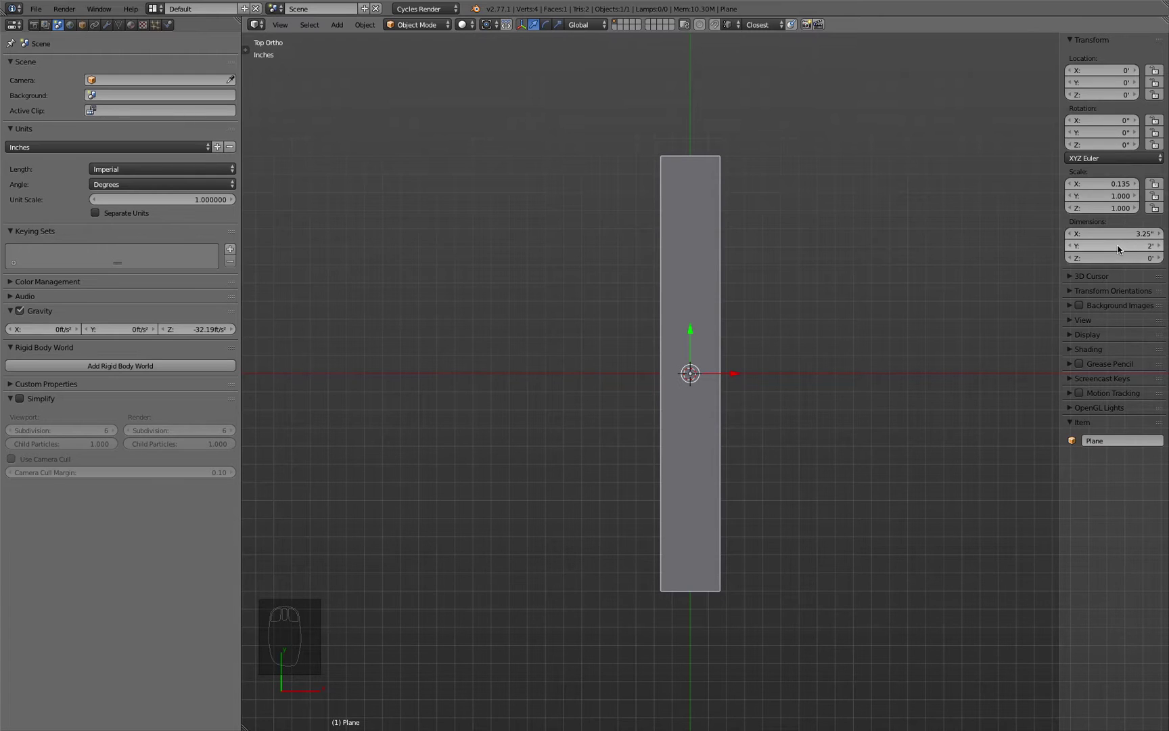
click(1117, 247)
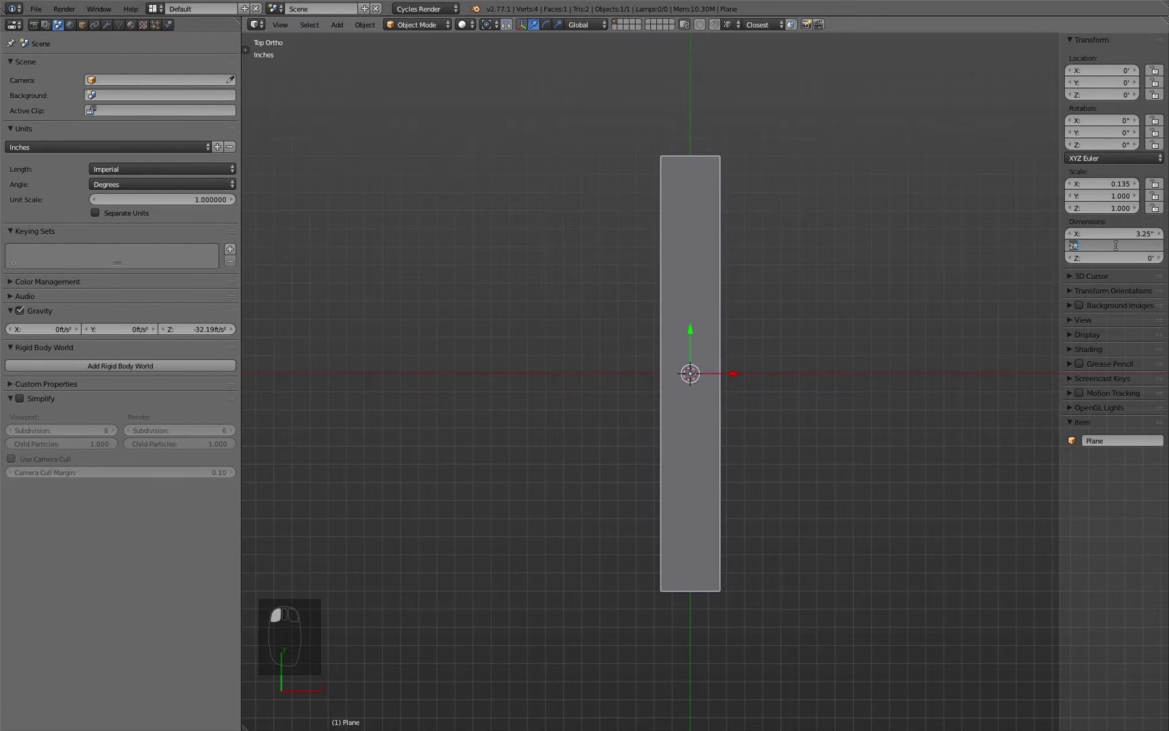
text(1.5)
key(Return)
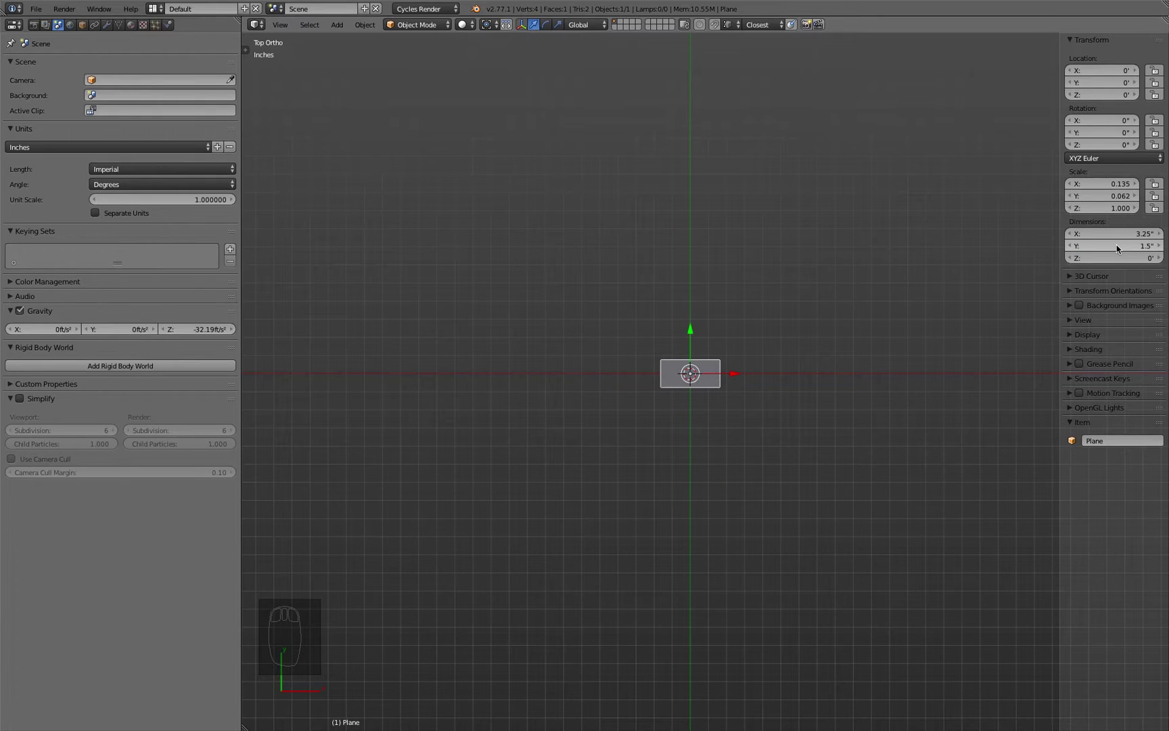
Step: Frame the selected plane in the view and examine its thickness edge-on and from an angle
middle_drag(945, 441, 828, 393)
middle_drag(647, 366, 660, 326)
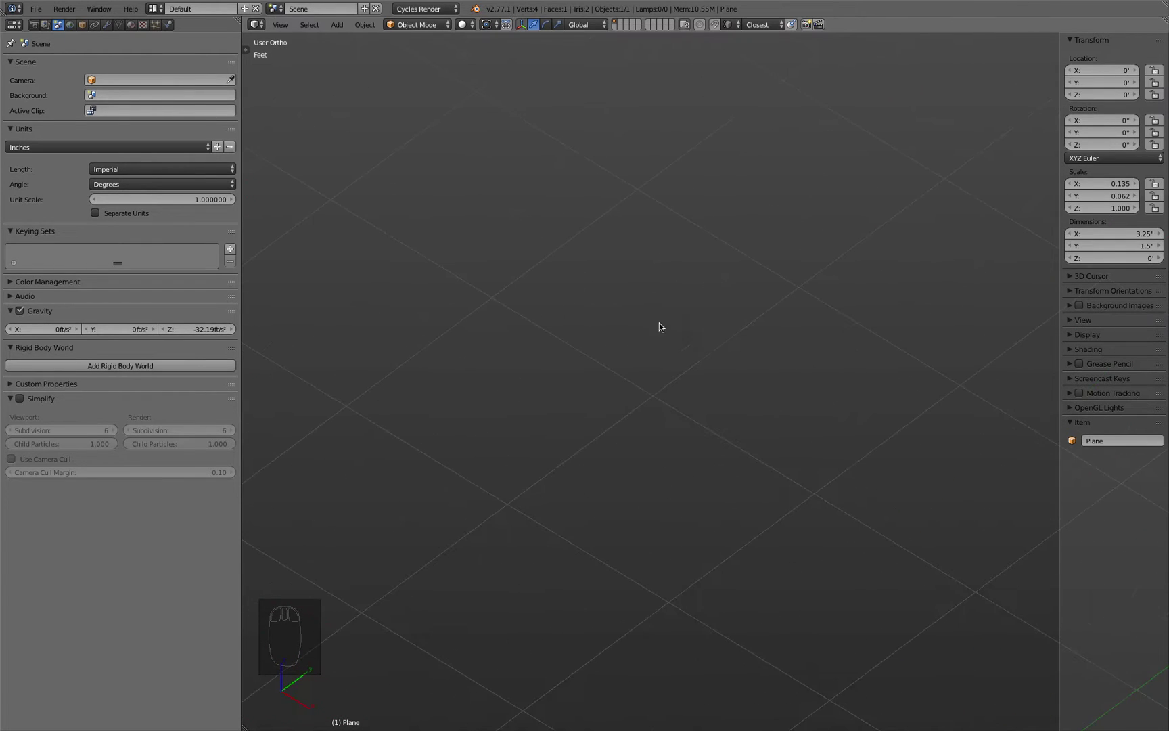
click(282, 26)
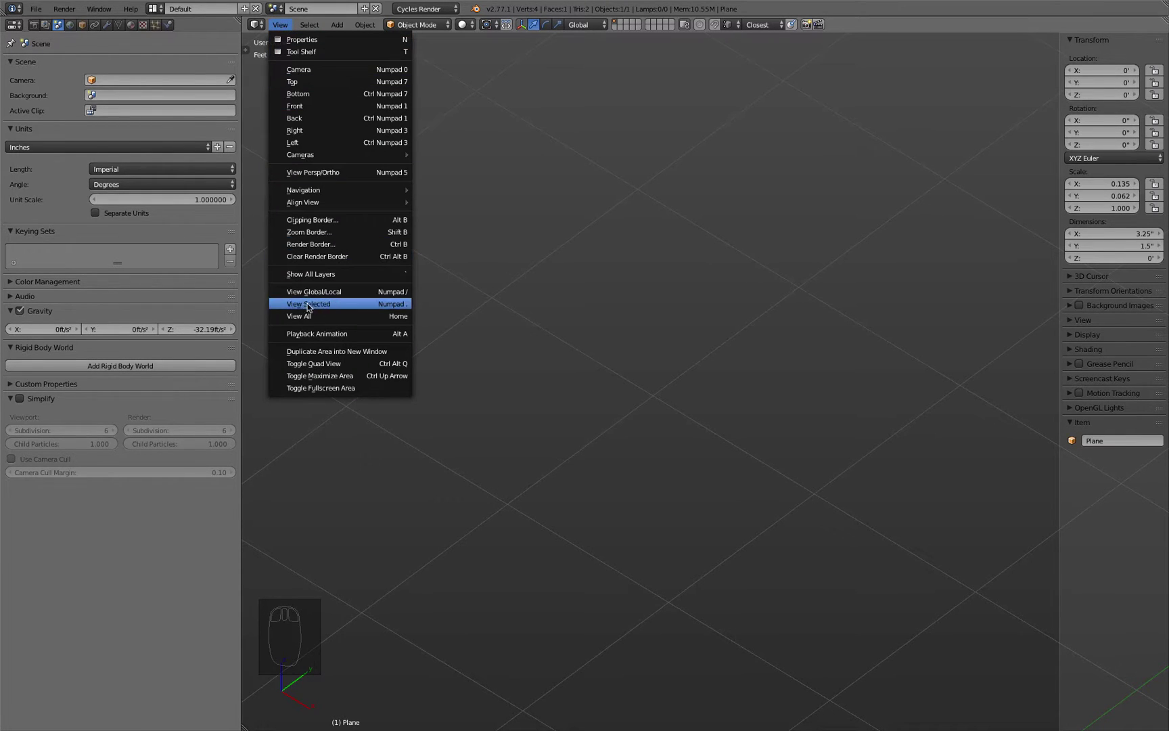
click(386, 306)
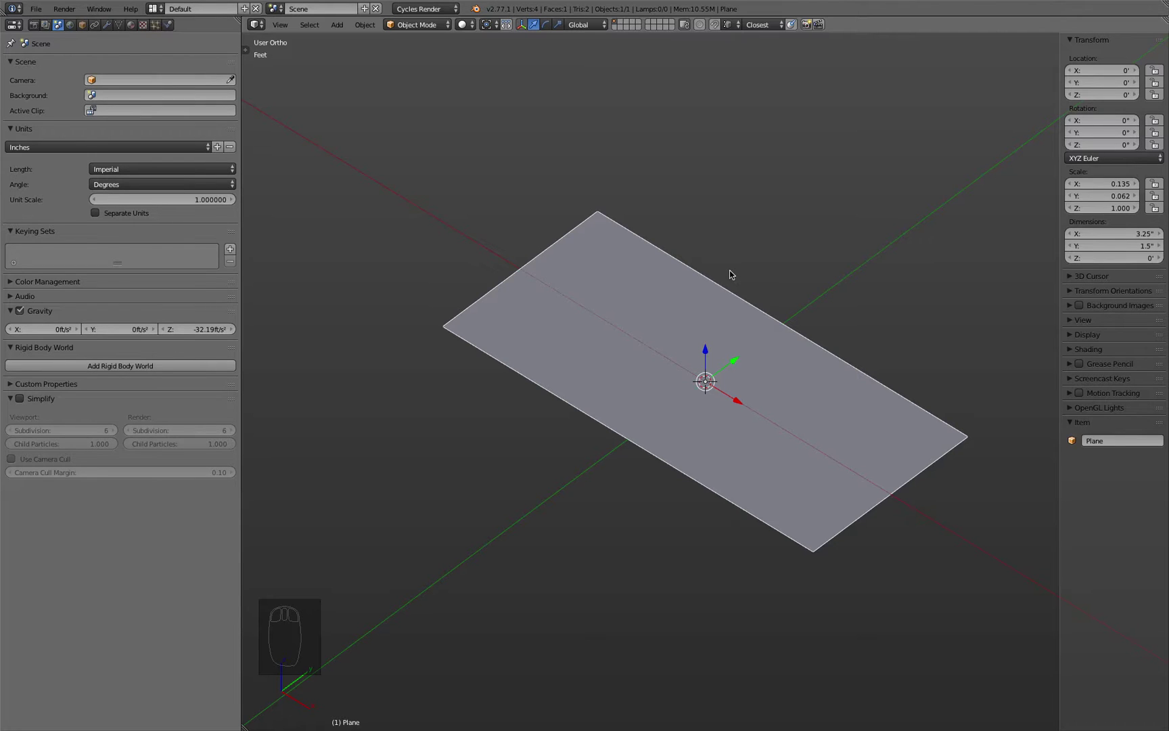
middle_drag(840, 582, 838, 553)
key(KP_3)
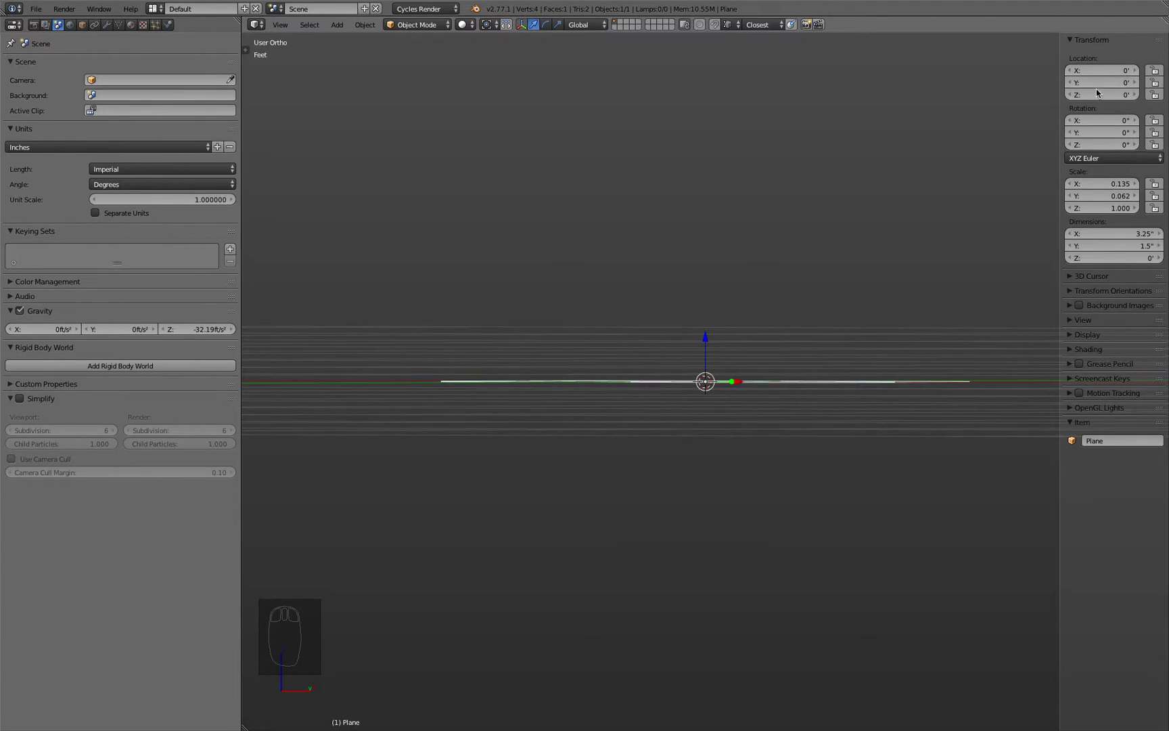
middle_drag(853, 257, 853, 298)
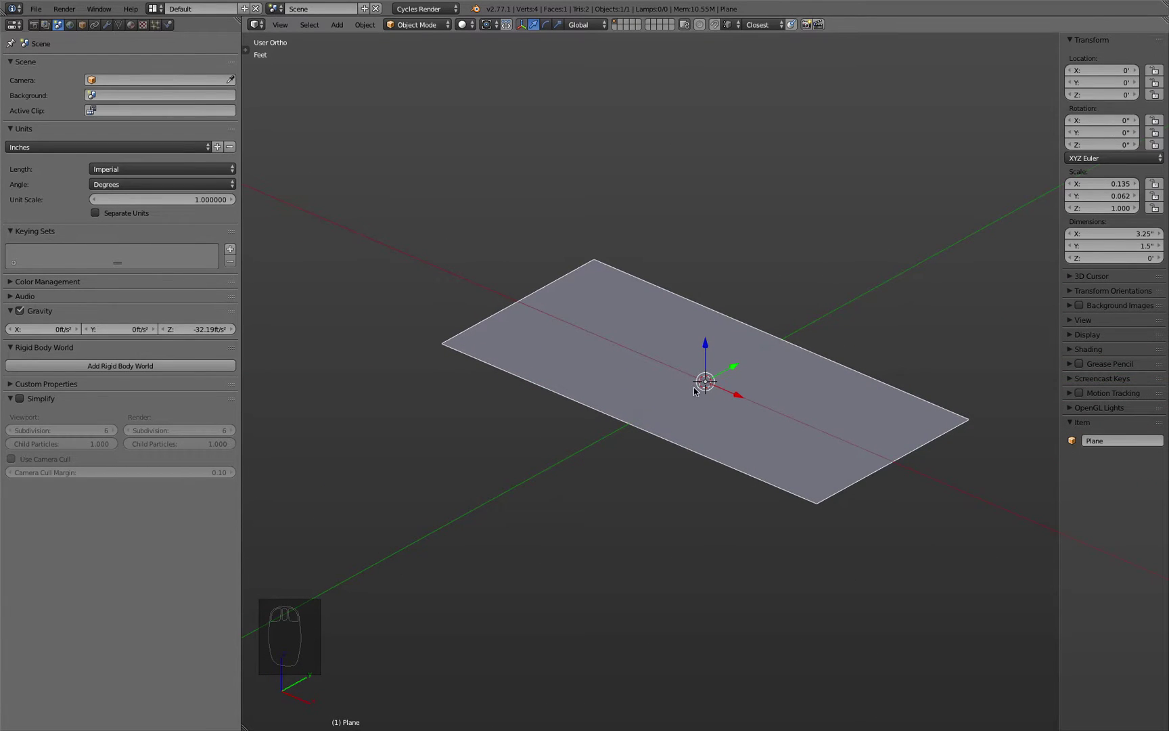
mouse_move(719, 439)
middle_down()
mouse_move(727, 401)
mouse_move(721, 452)
middle_up()
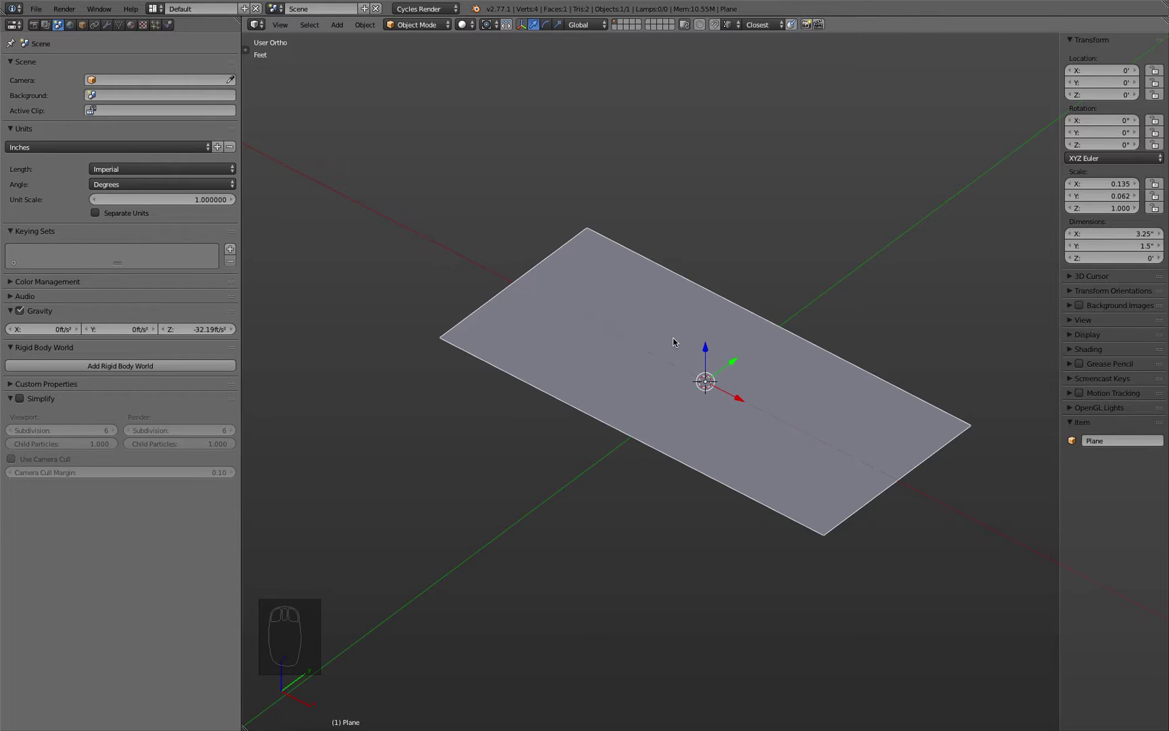
Step: In Edit Mode, select the whole plane and extrude it upward about 2.16 inches into a solid block
click(431, 27)
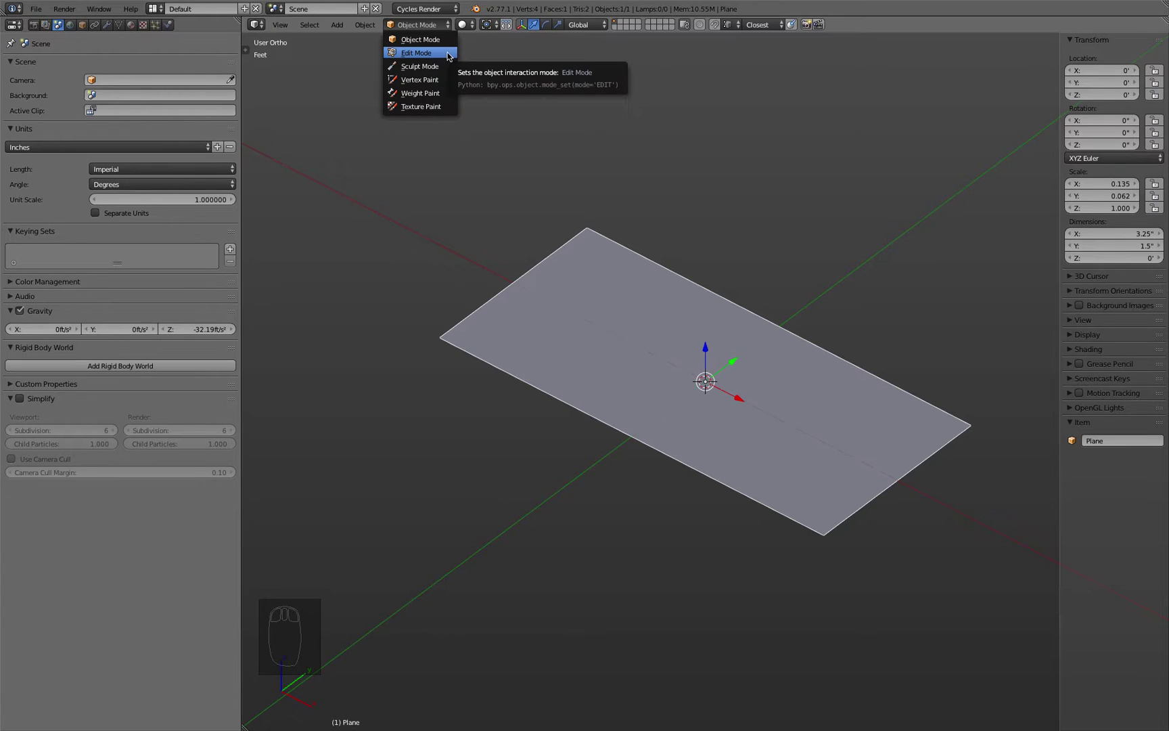
click(446, 57)
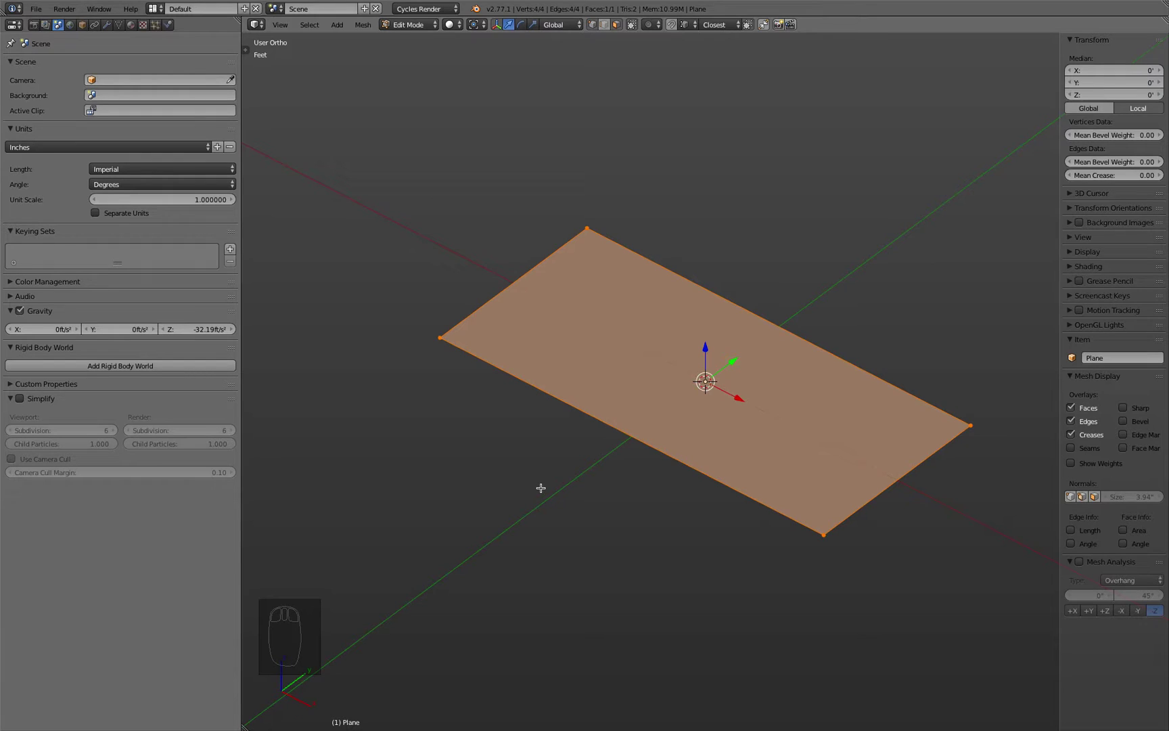
click(443, 363)
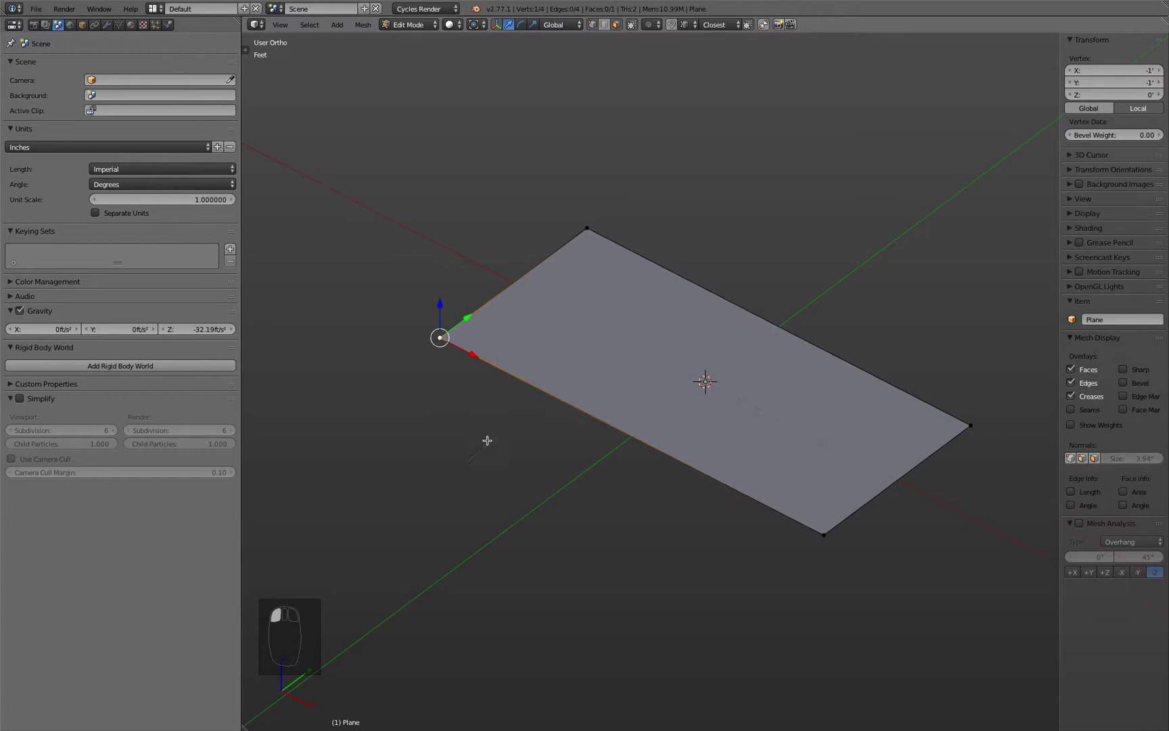
key(a)
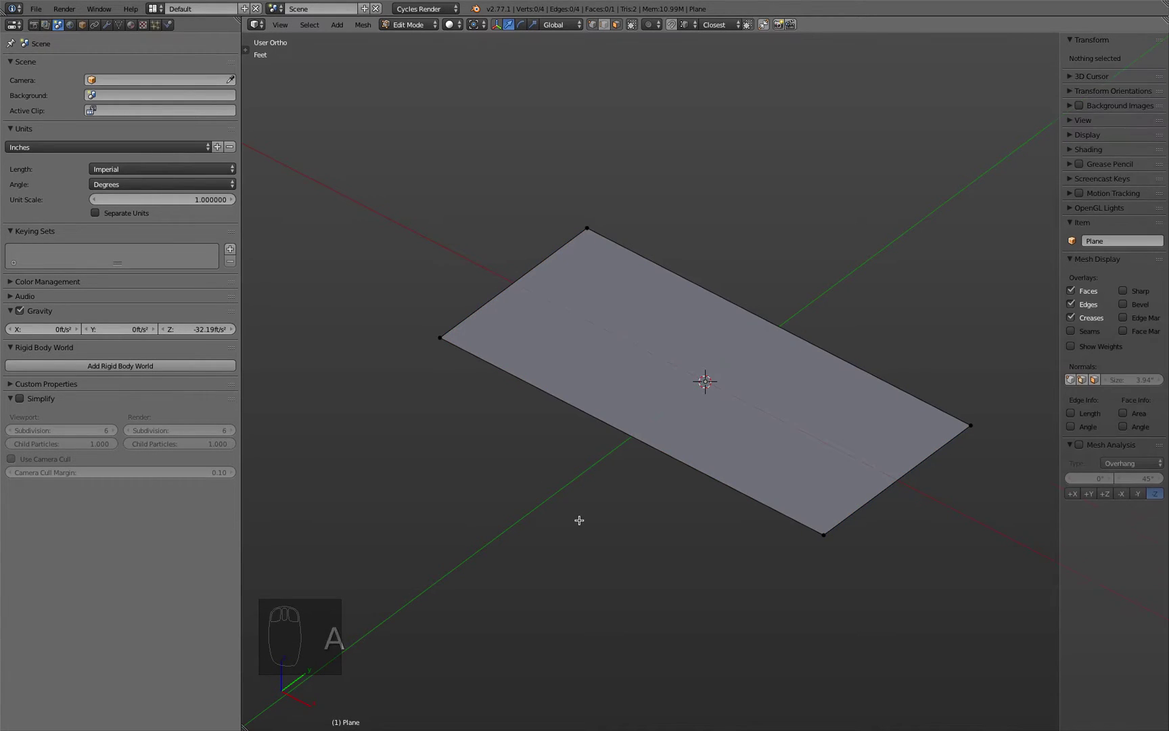
key(a)
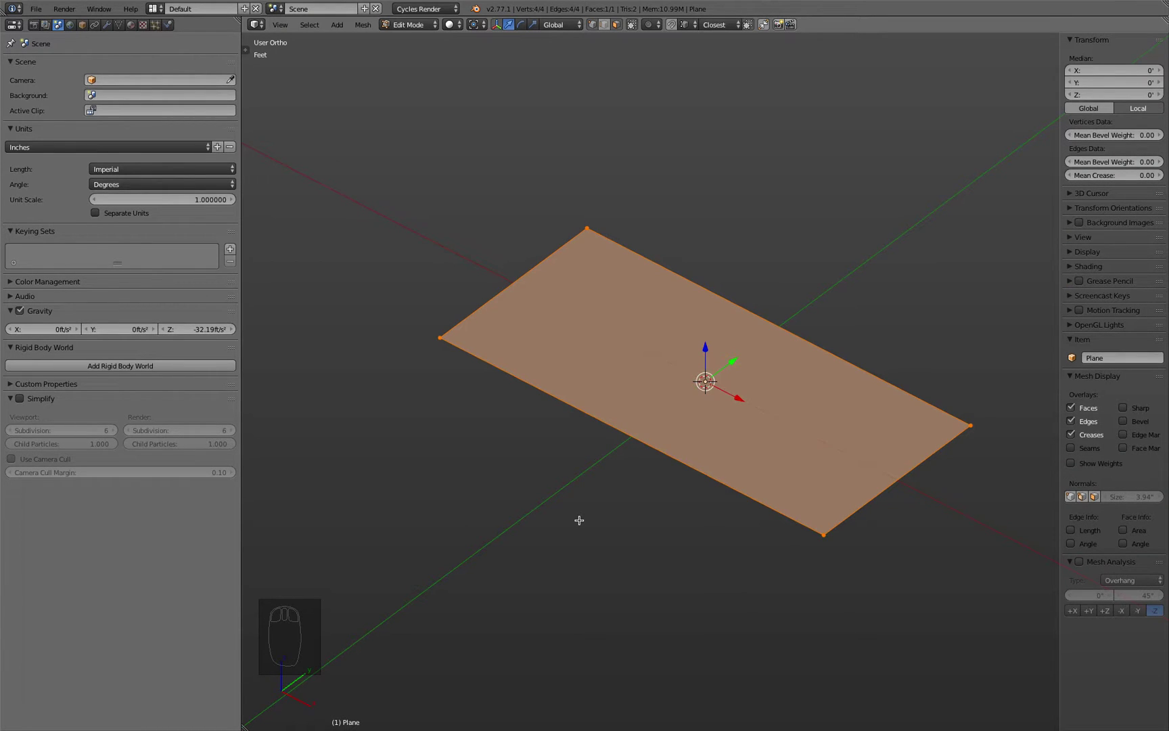
key(e)
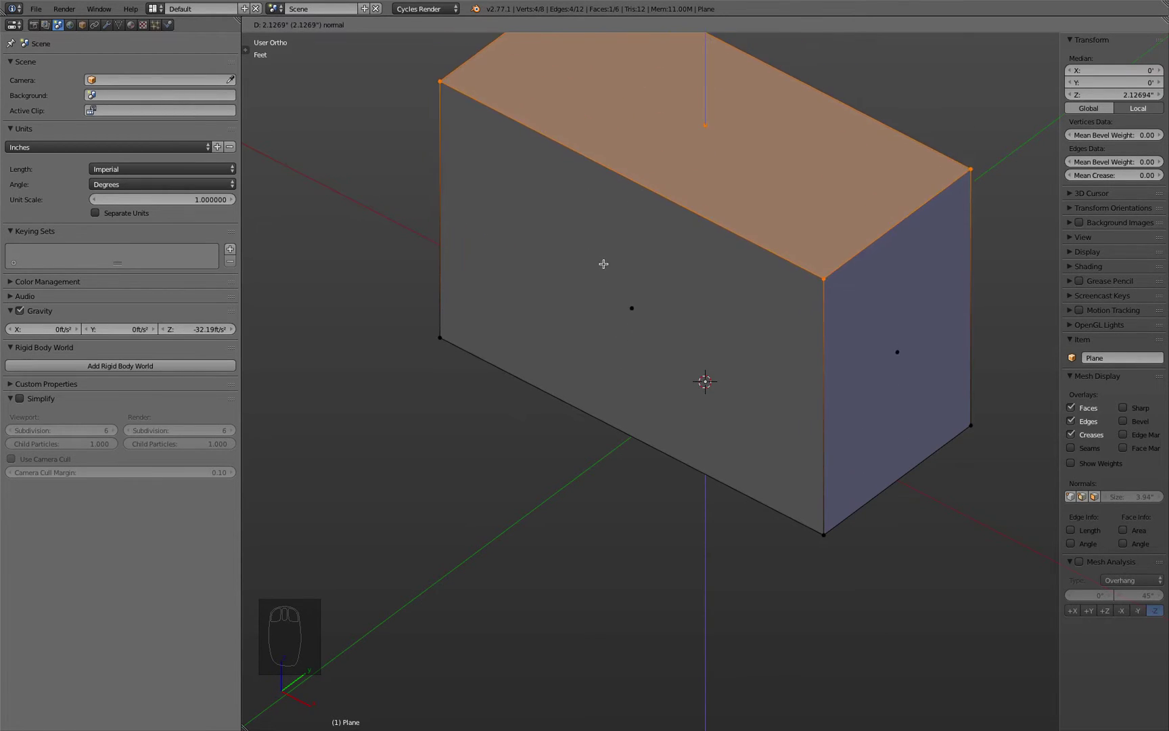
click(603, 259)
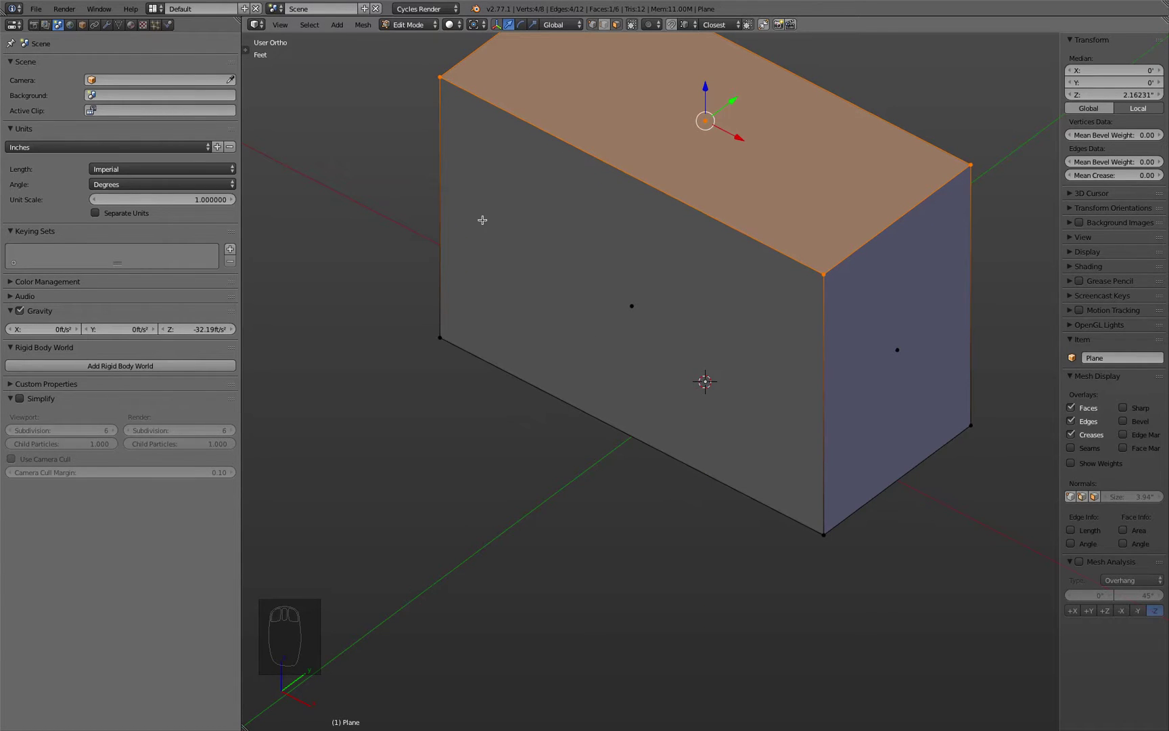
Step: Return to Object Mode and set the block's Z dimension to 18 inches
click(412, 25)
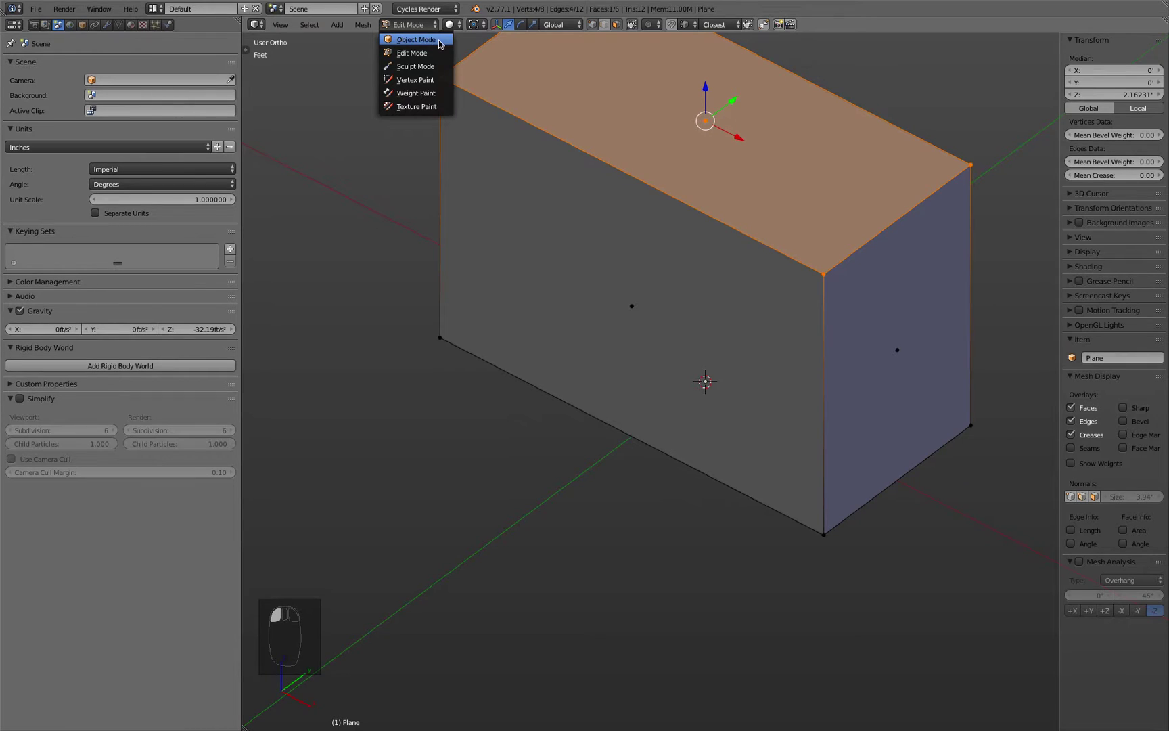
click(439, 40)
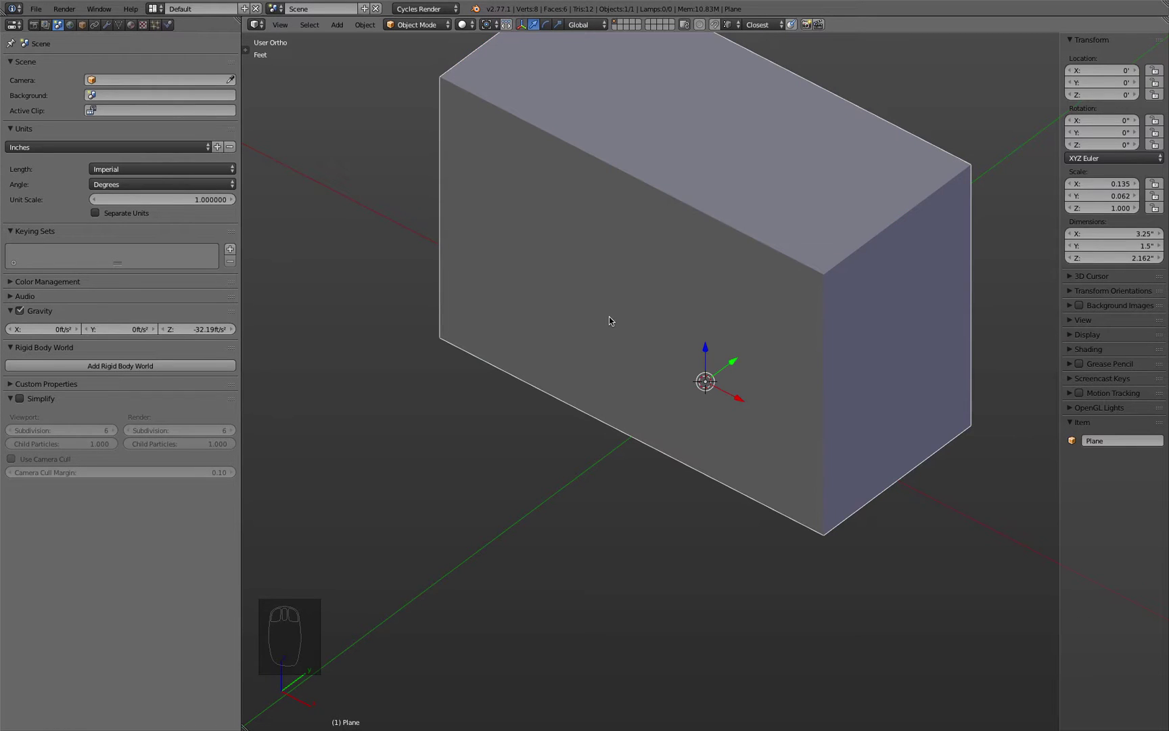
scroll(609, 321, down, 4)
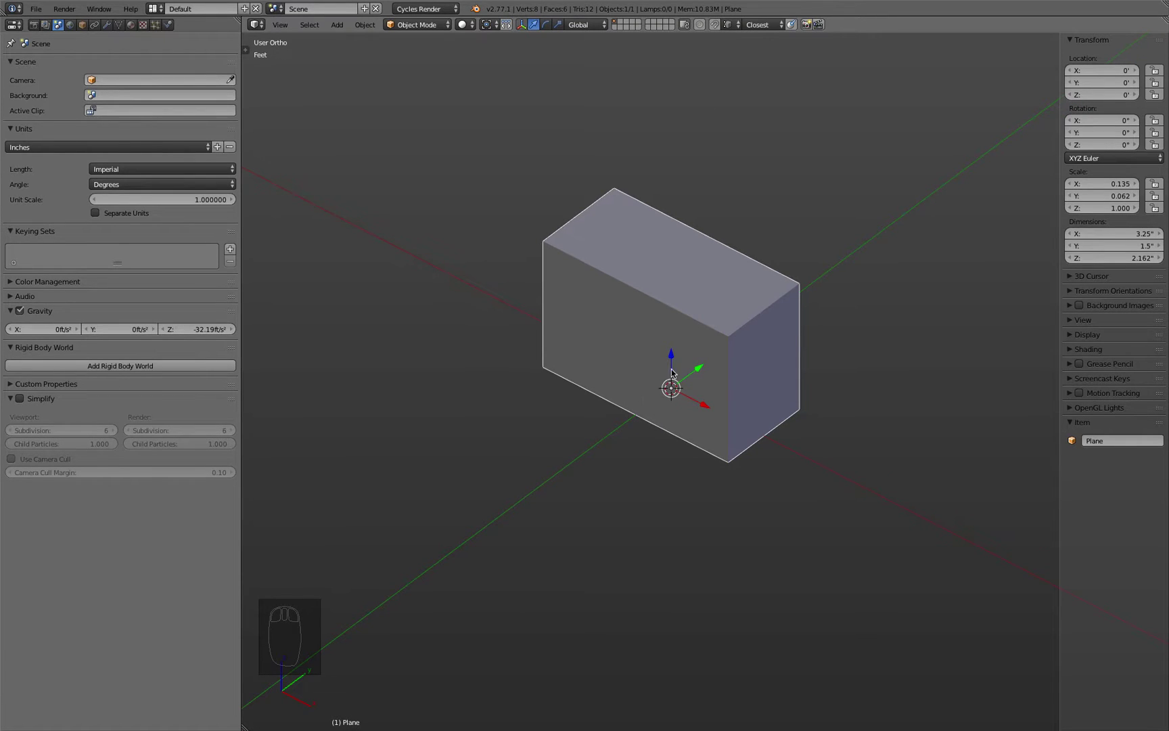
click(1112, 258)
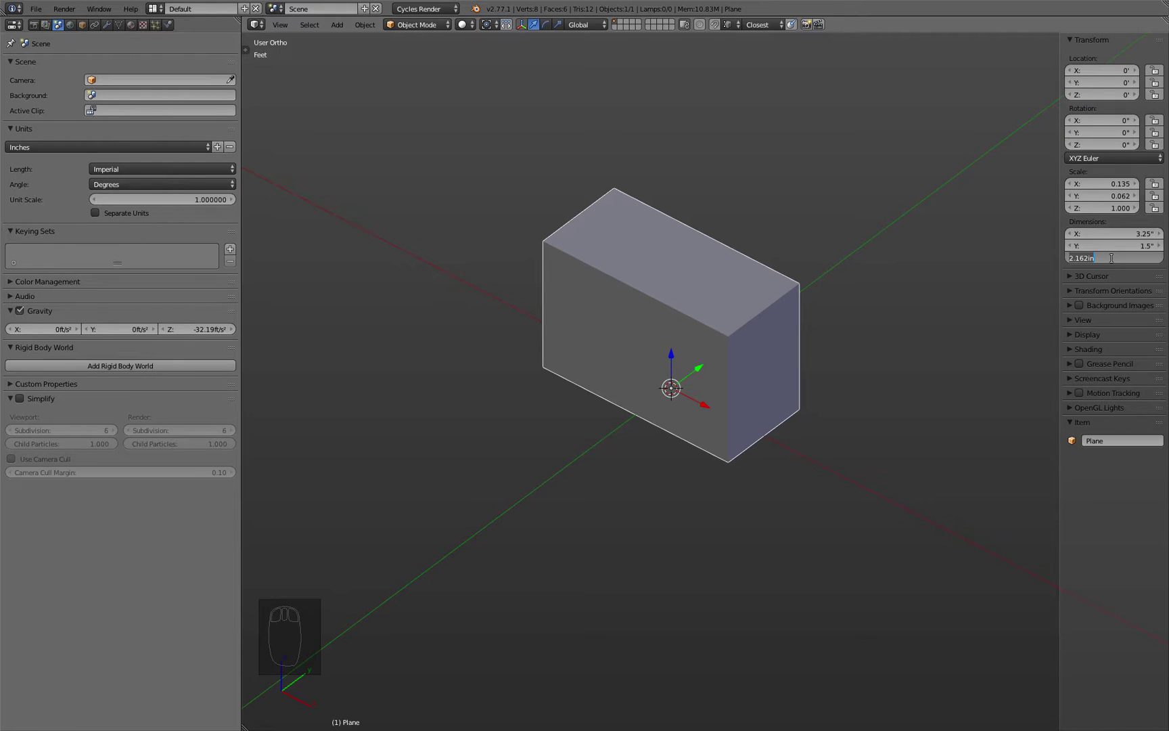
text(18)
key(Return)
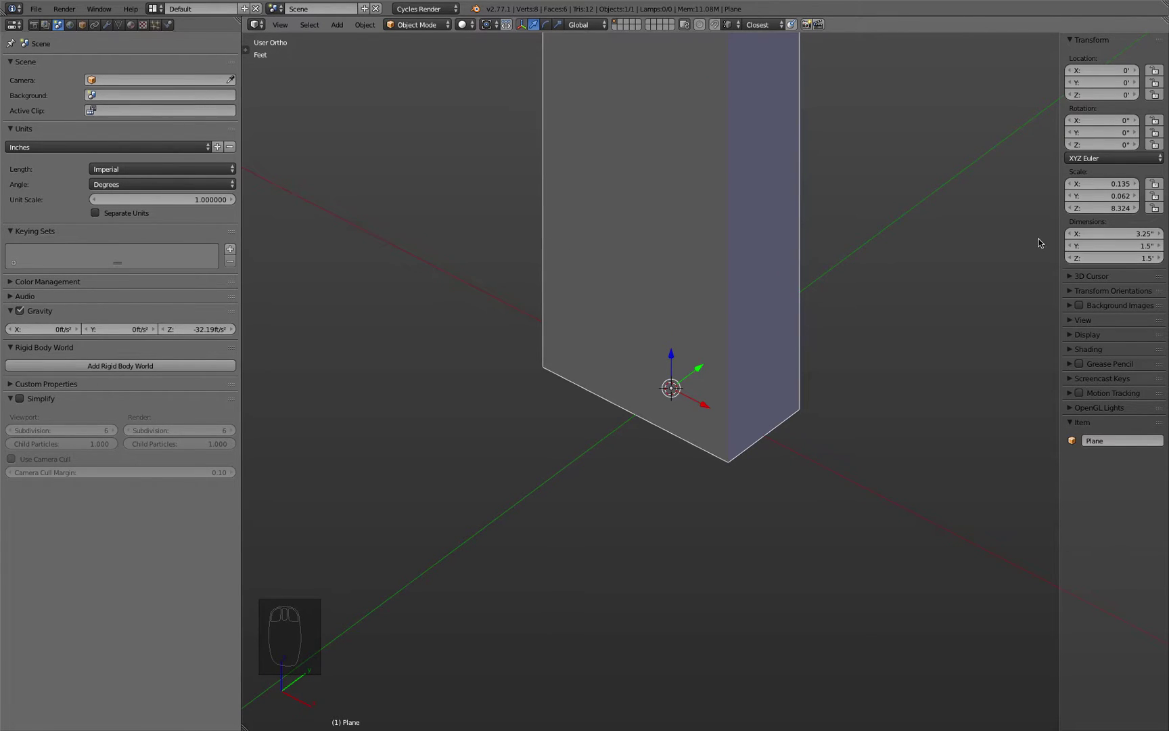
scroll(897, 343, up, 4)
scroll(897, 343, down, 6)
scroll(896, 345, down, 7)
shift+middle_drag(896, 345, 741, 371)
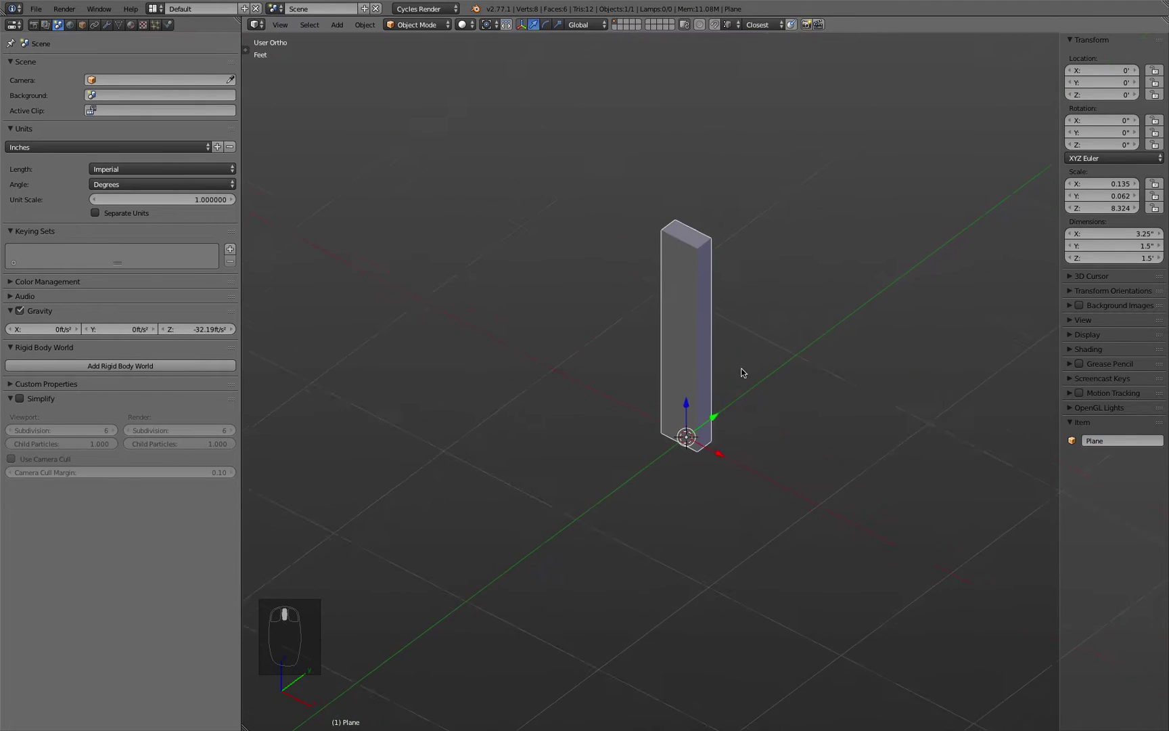
Step: Rename the block object to Front Leg
scroll(730, 379, up, 2)
scroll(730, 377, up, 1)
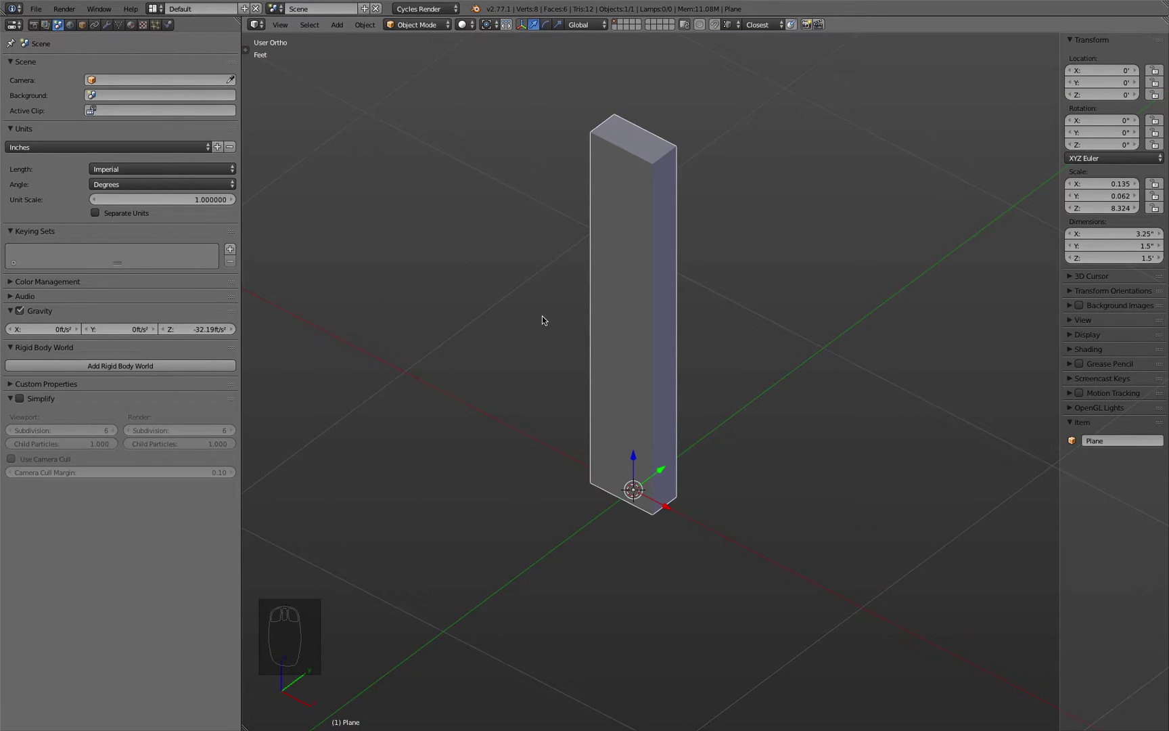
click(81, 25)
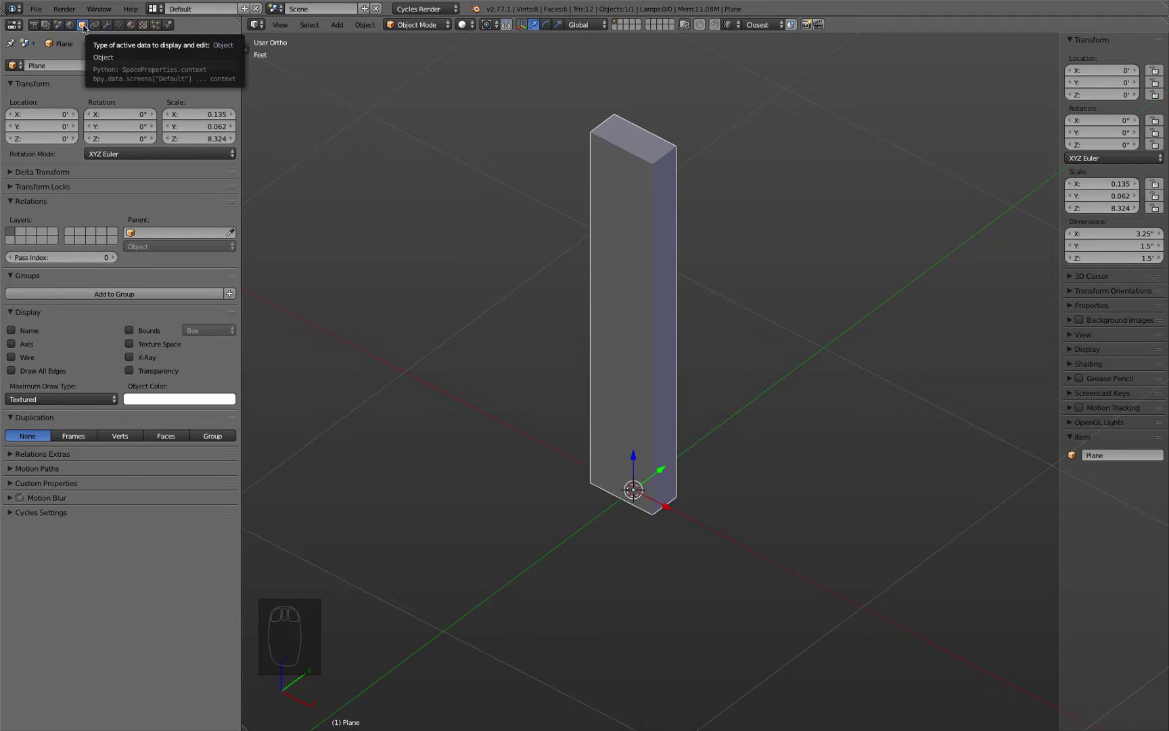
click(57, 65)
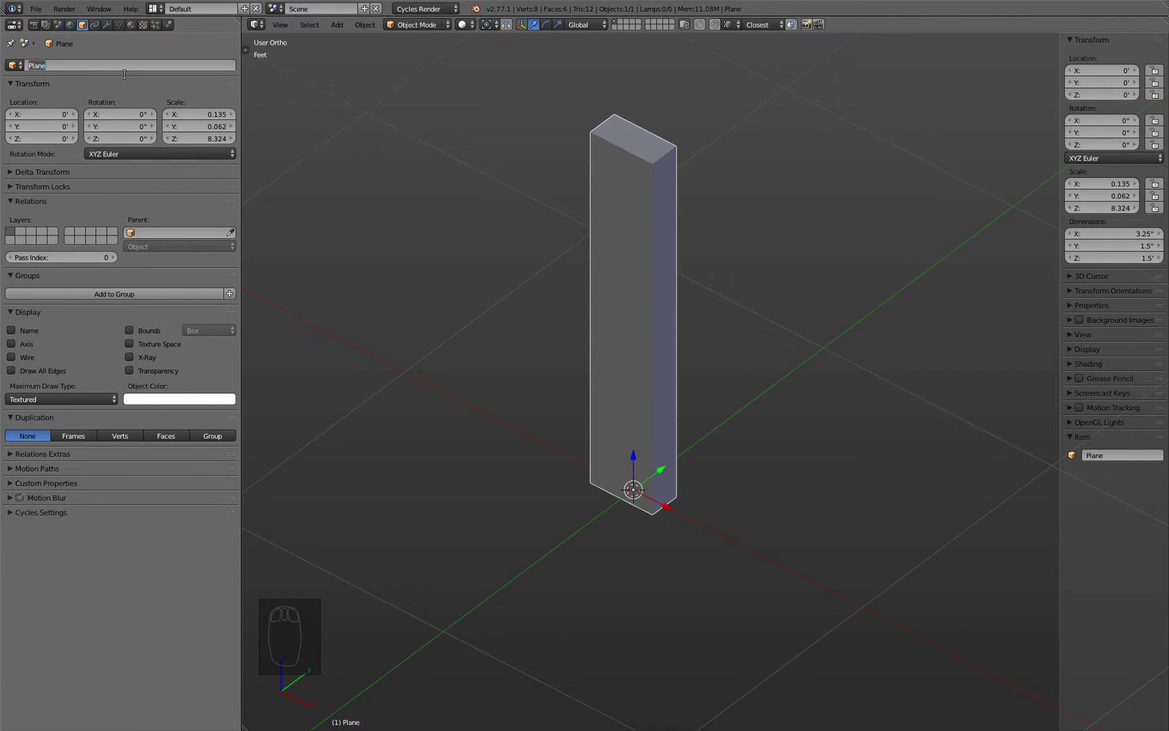
text(Front Leg)
key(Return)
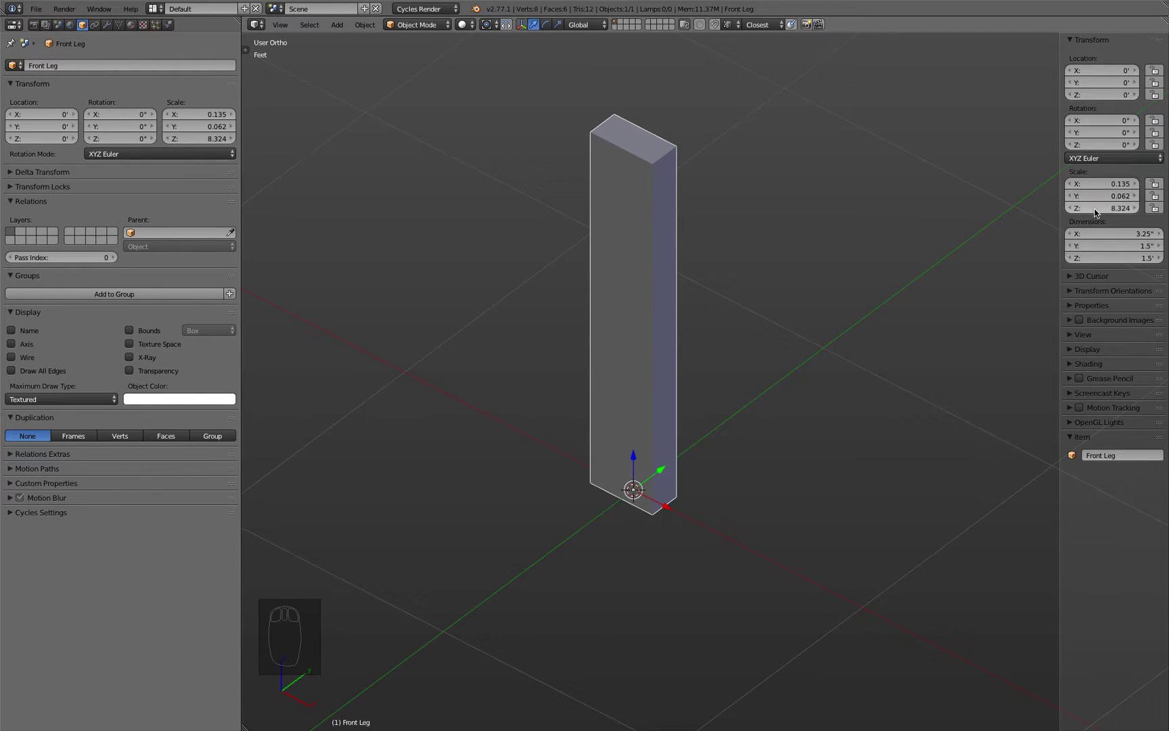
Step: Try setting the leg's X, Y and Z scale values to 1, and undo that scale change
mouse_move(1090, 184)
mouse_down()
mouse_move(1091, 208)
mouse_move(1089, 182)
mouse_up()
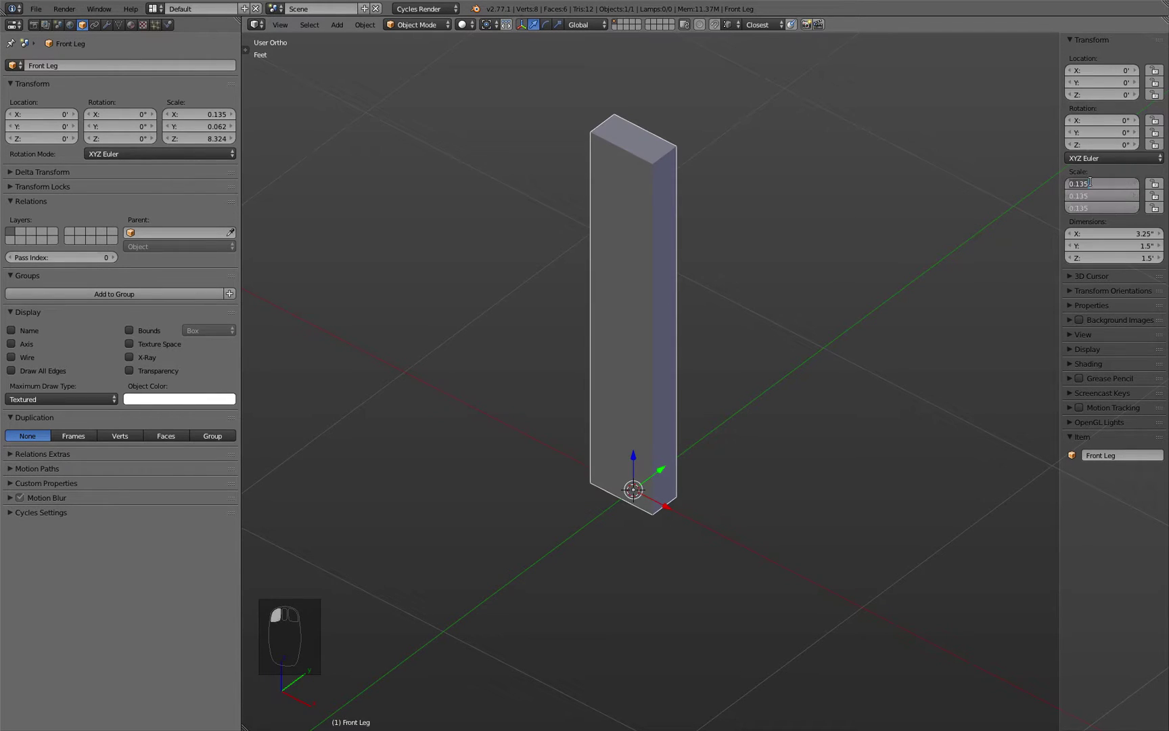
text(1)
key(Return)
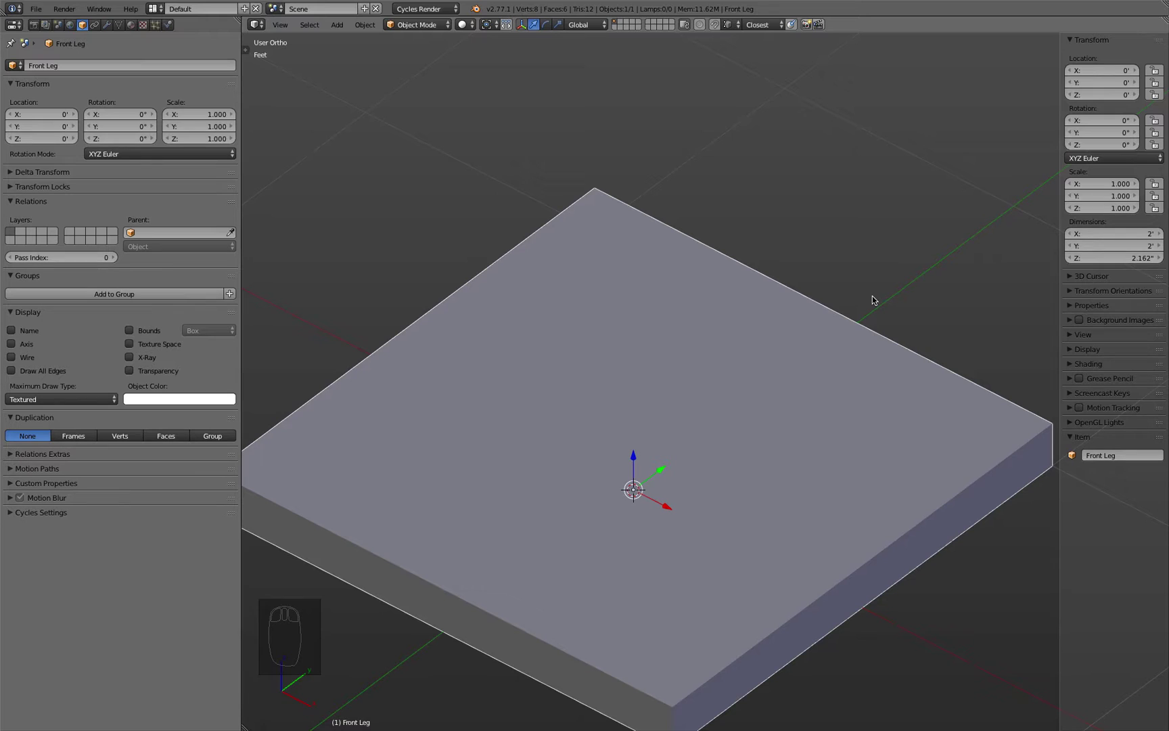
key(ctrl+z)
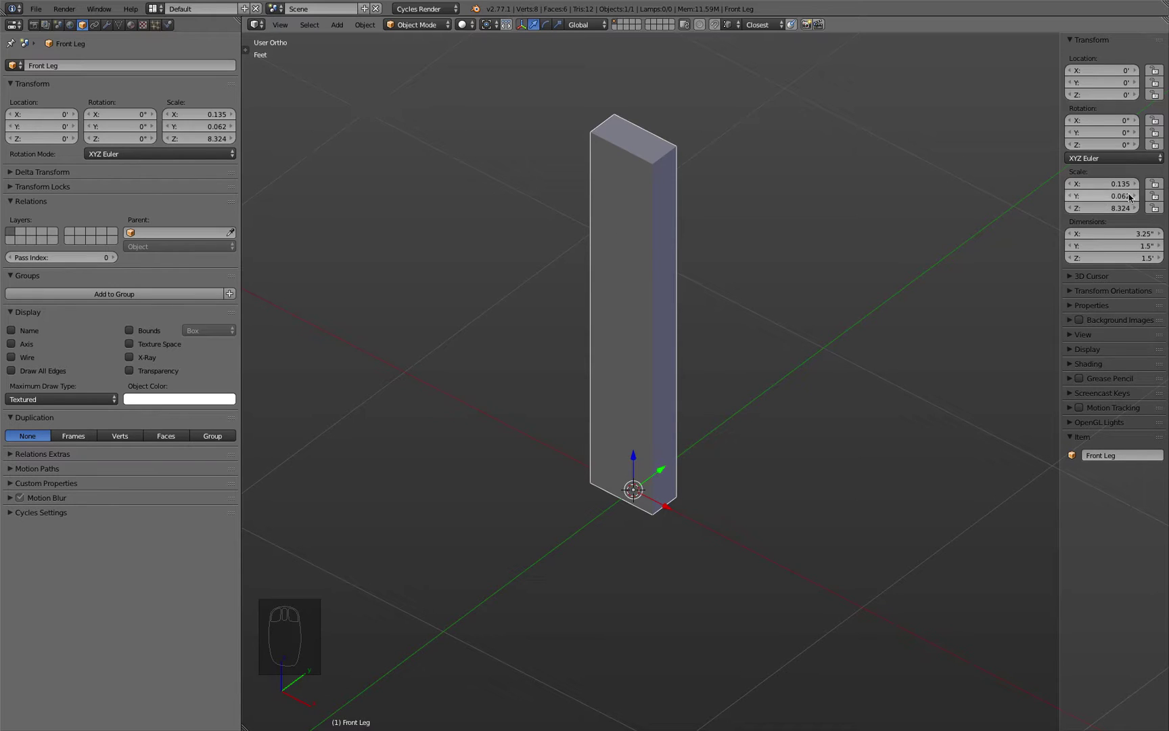
Step: Apply the scale of the Front Leg object while keeping its real dimensions
click(366, 25)
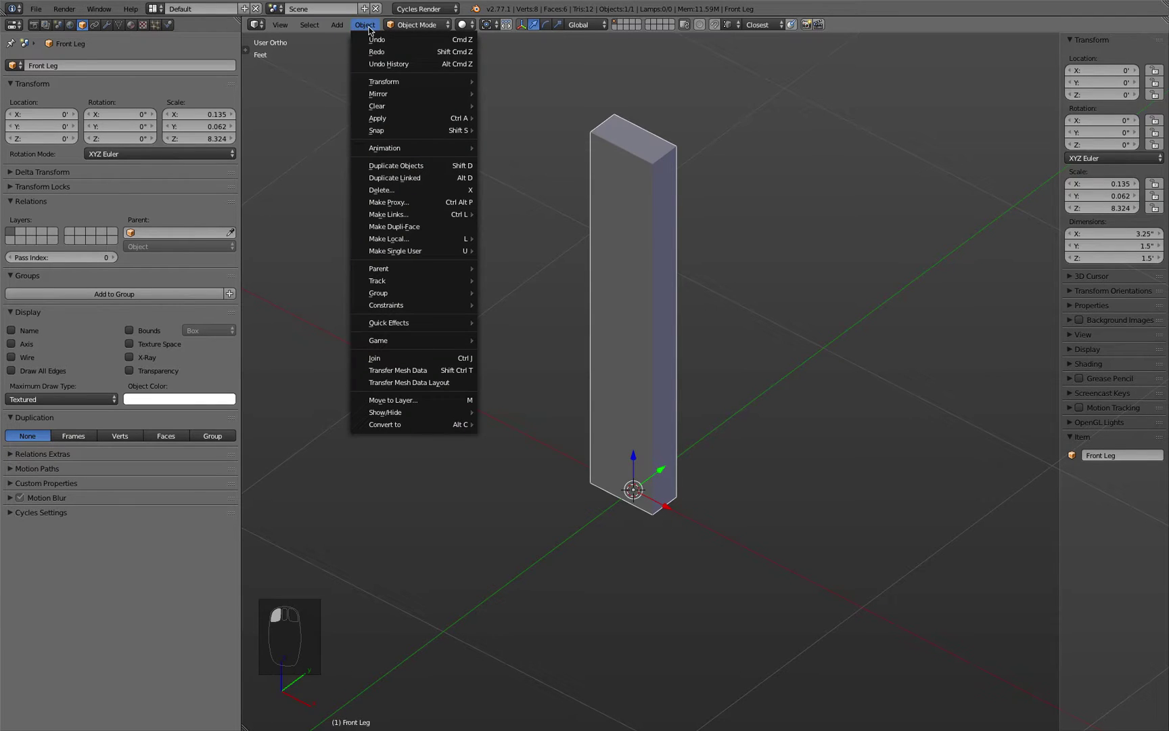
mouse_move(413, 118)
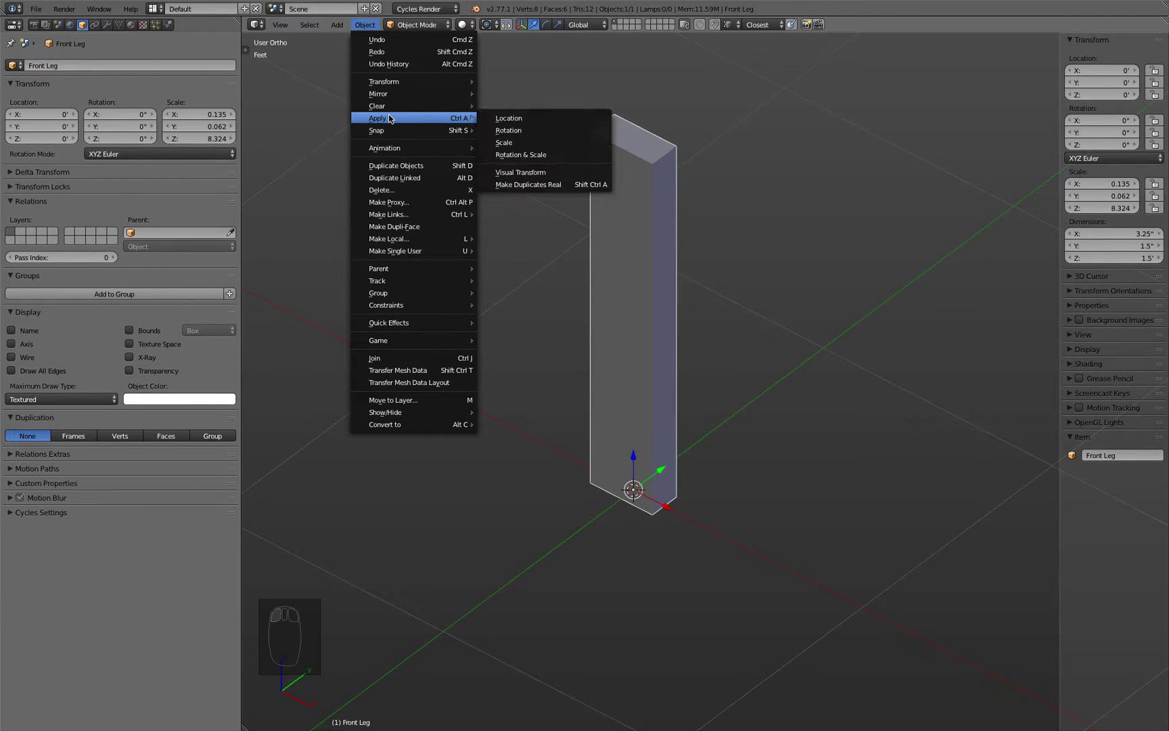
click(525, 143)
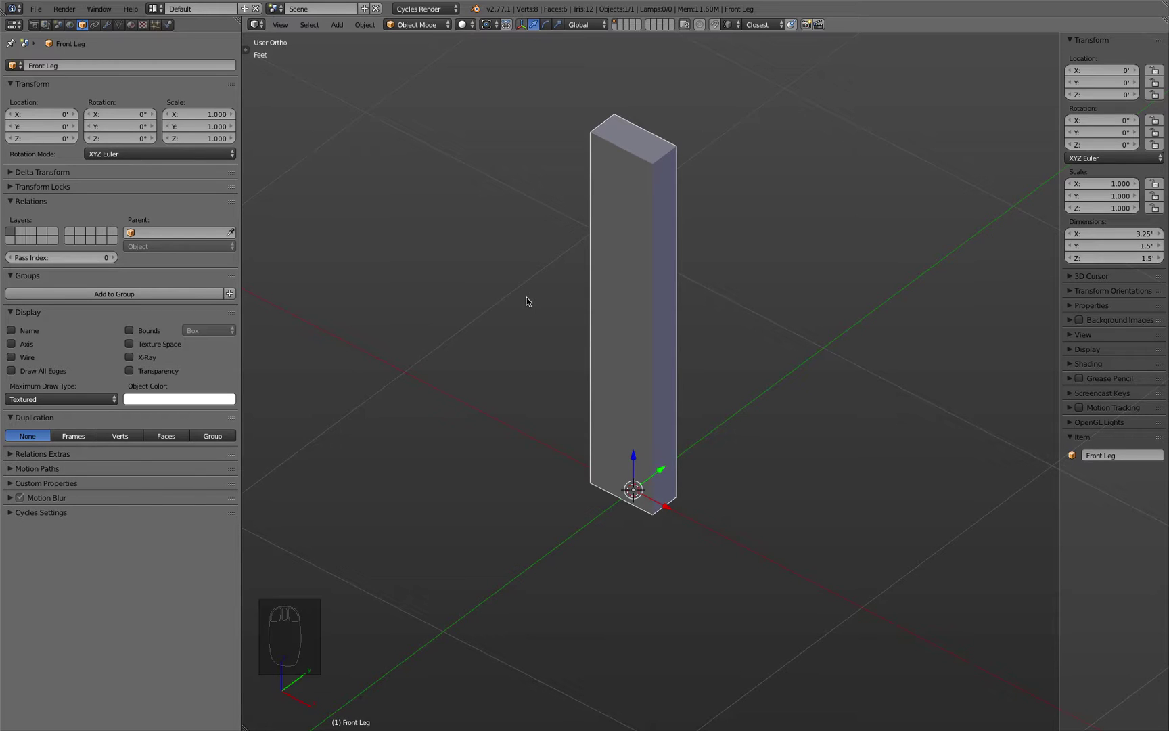
Step: In front view, duplicate the leg and place the copy about 1.1 feet along X and 7.8 inches up in Z
key(KP_1)
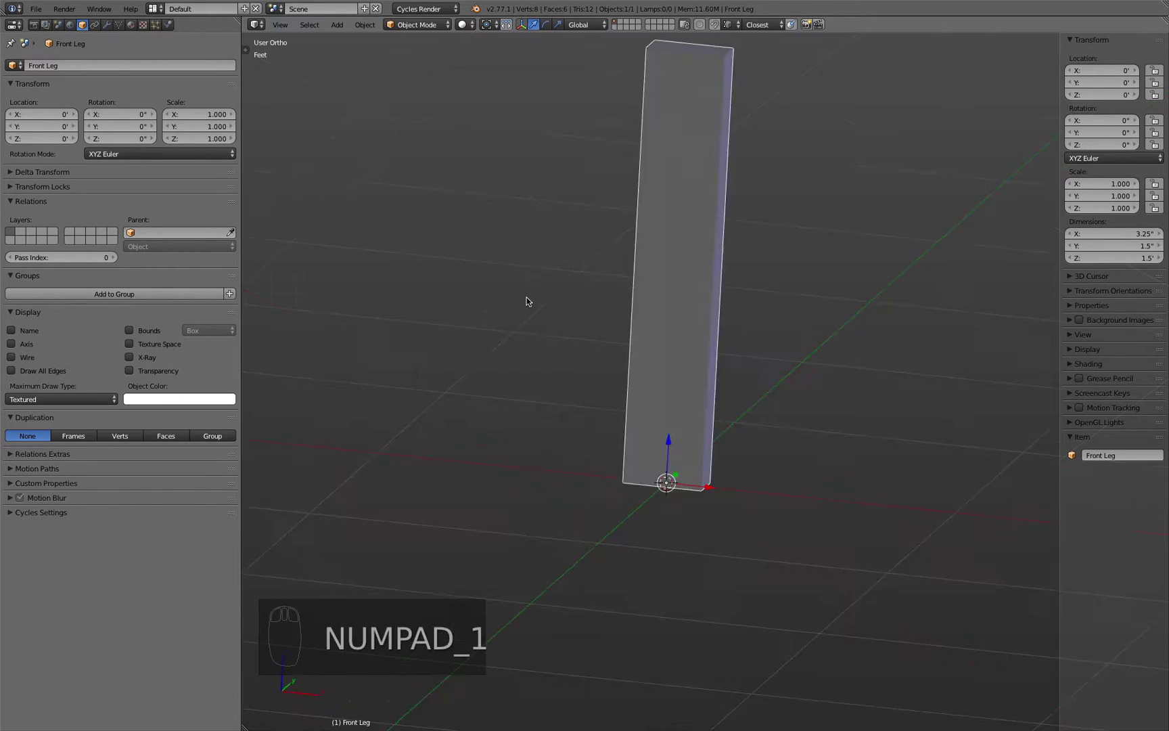
scroll(512, 305, up, 4)
scroll(511, 302, down, 8)
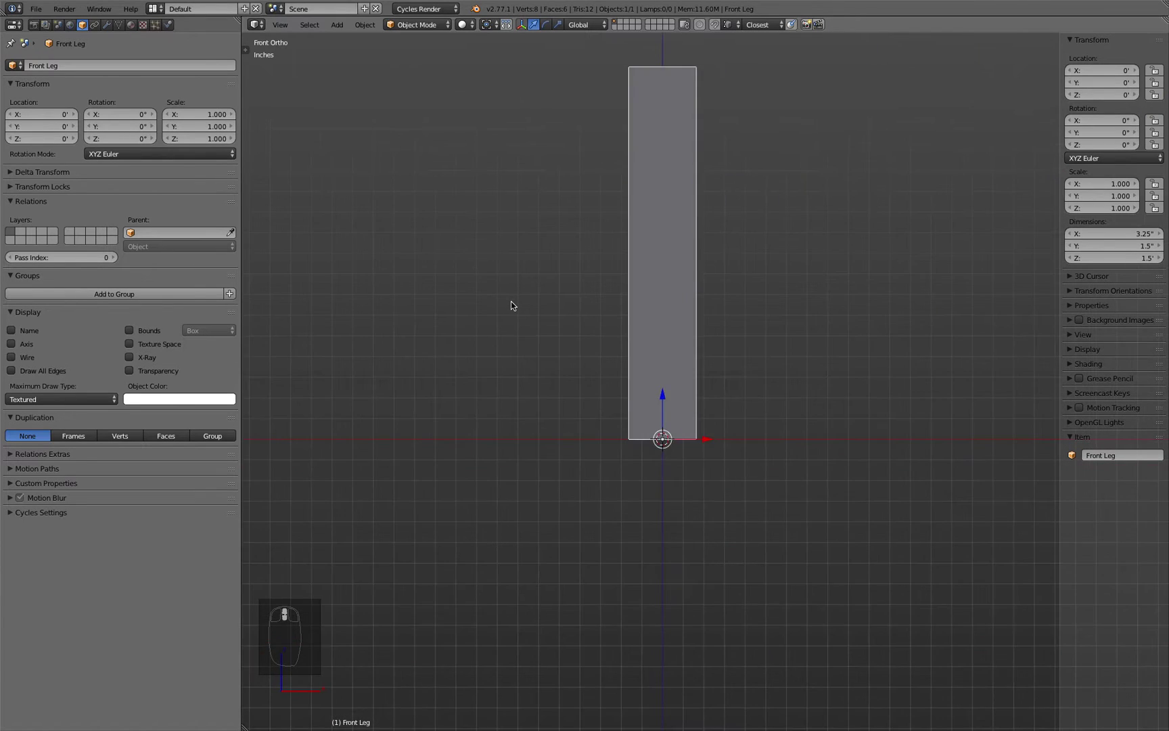
shift+middle_drag(506, 243, 467, 310)
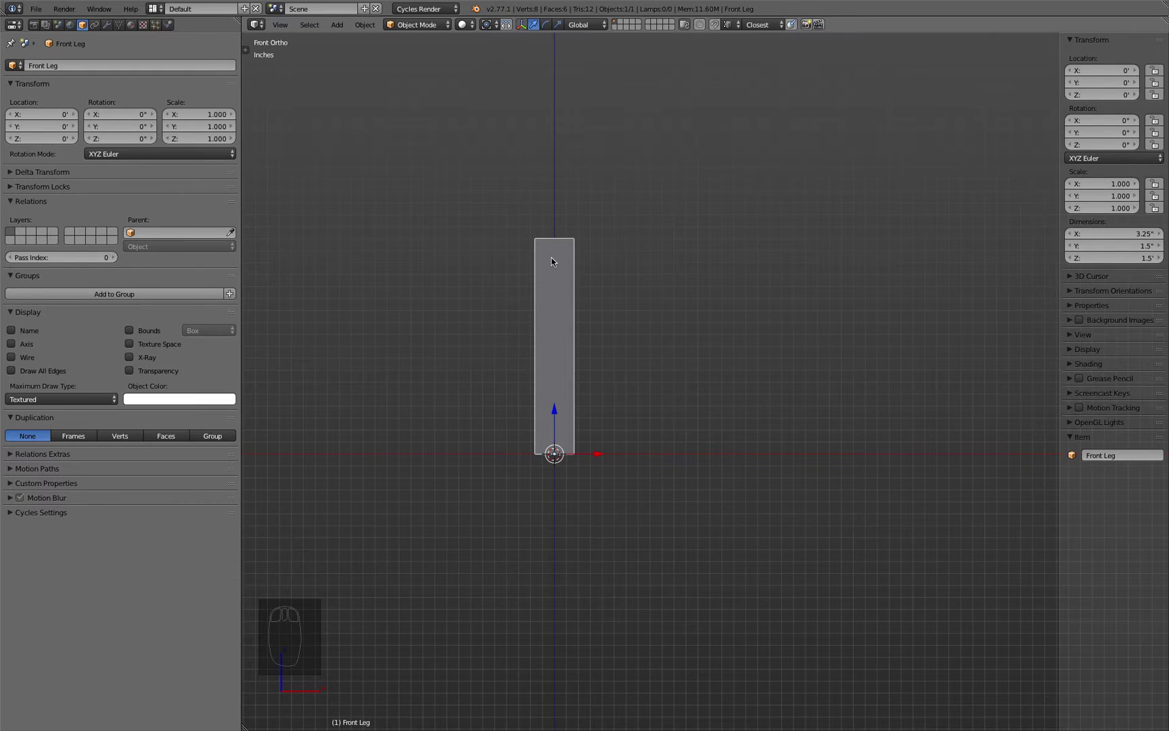
middle_drag(672, 283, 603, 320)
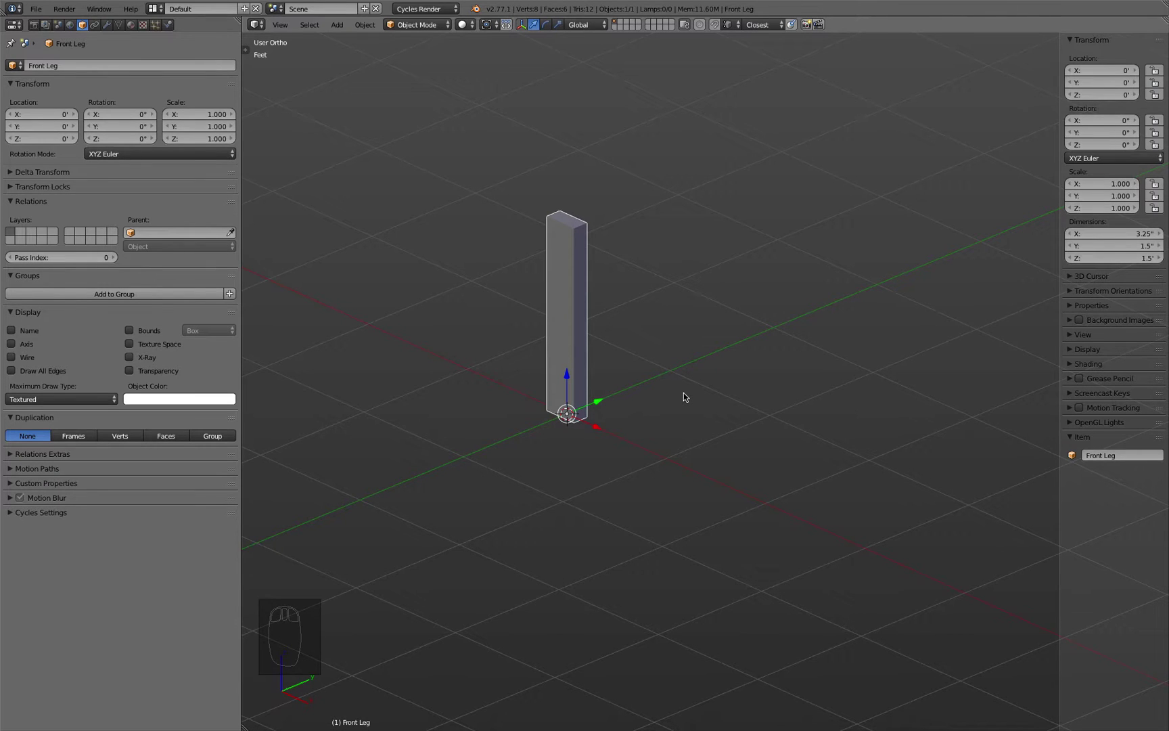
key(KP_1)
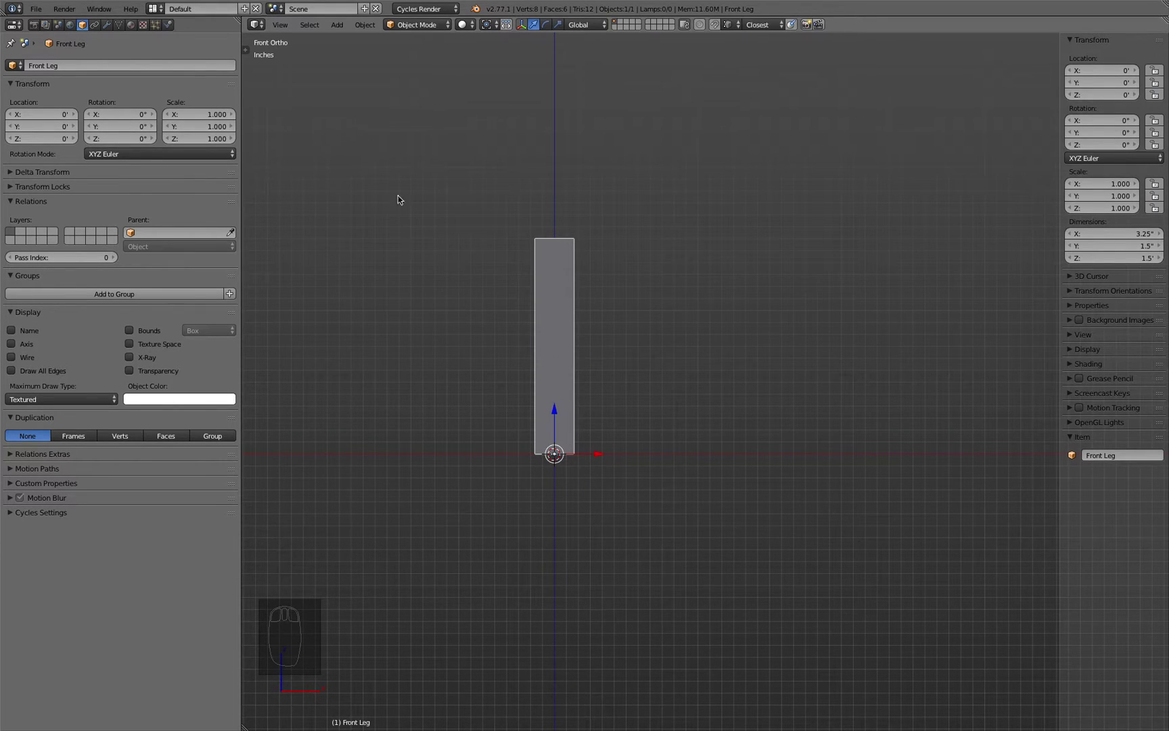
click(365, 25)
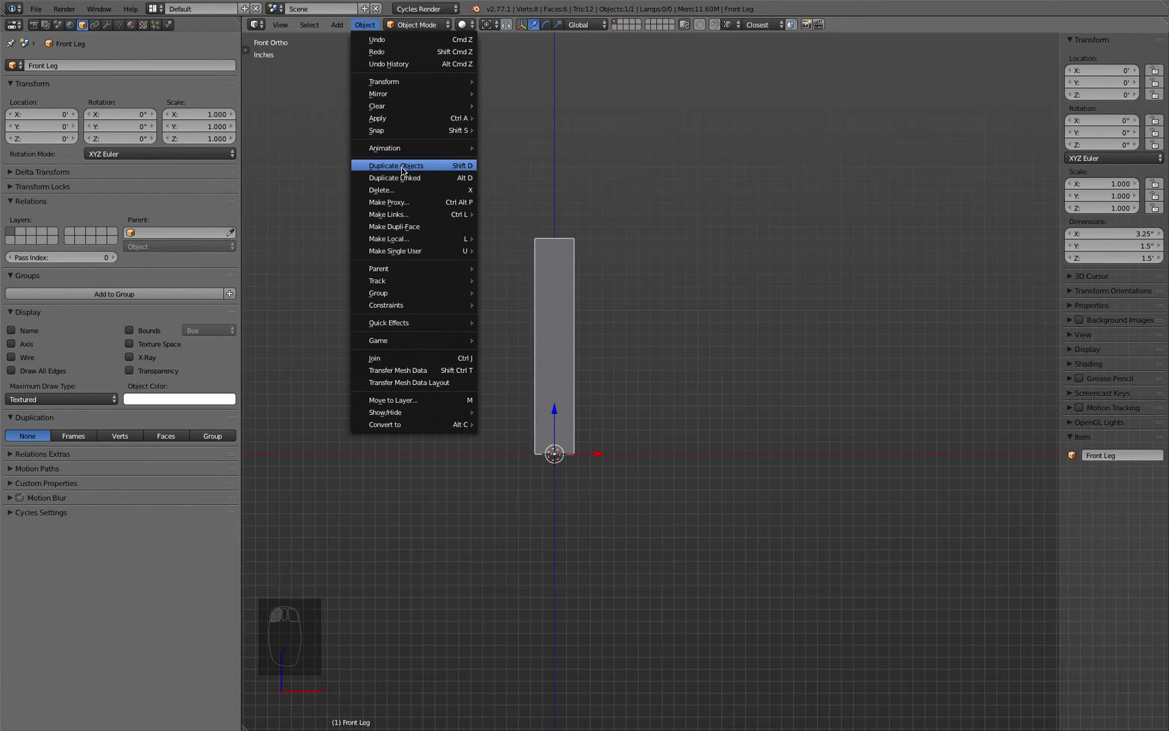
click(437, 169)
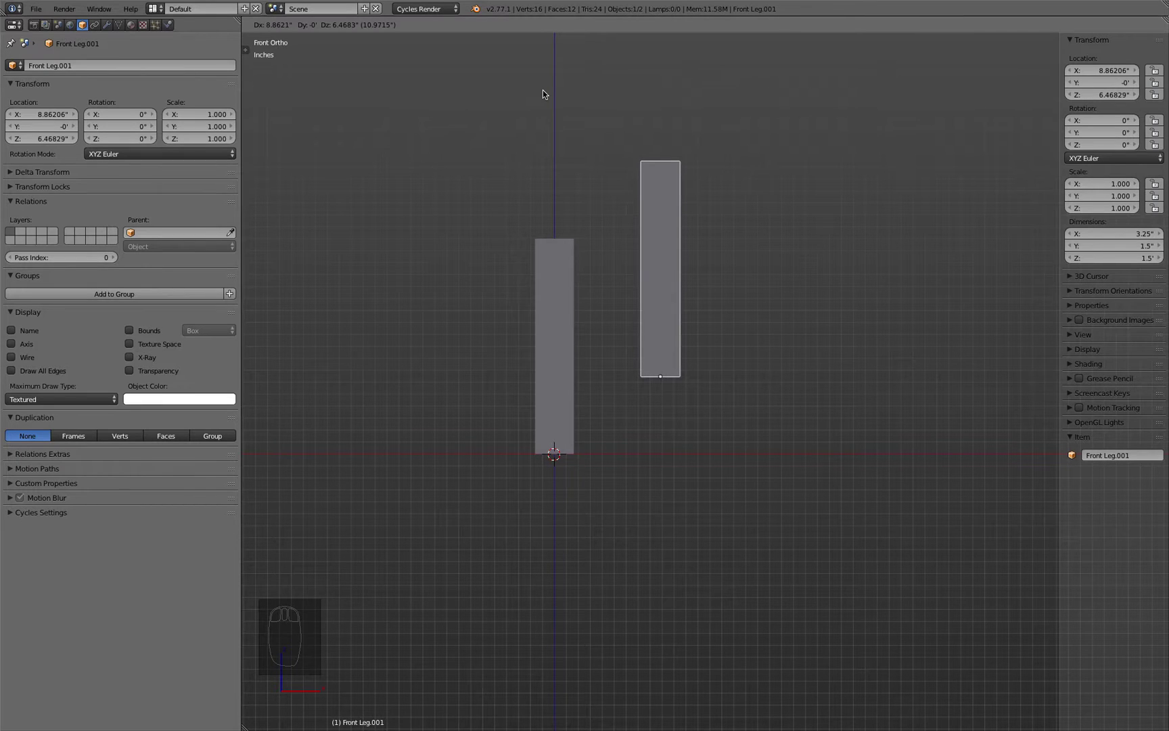
click(600, 80)
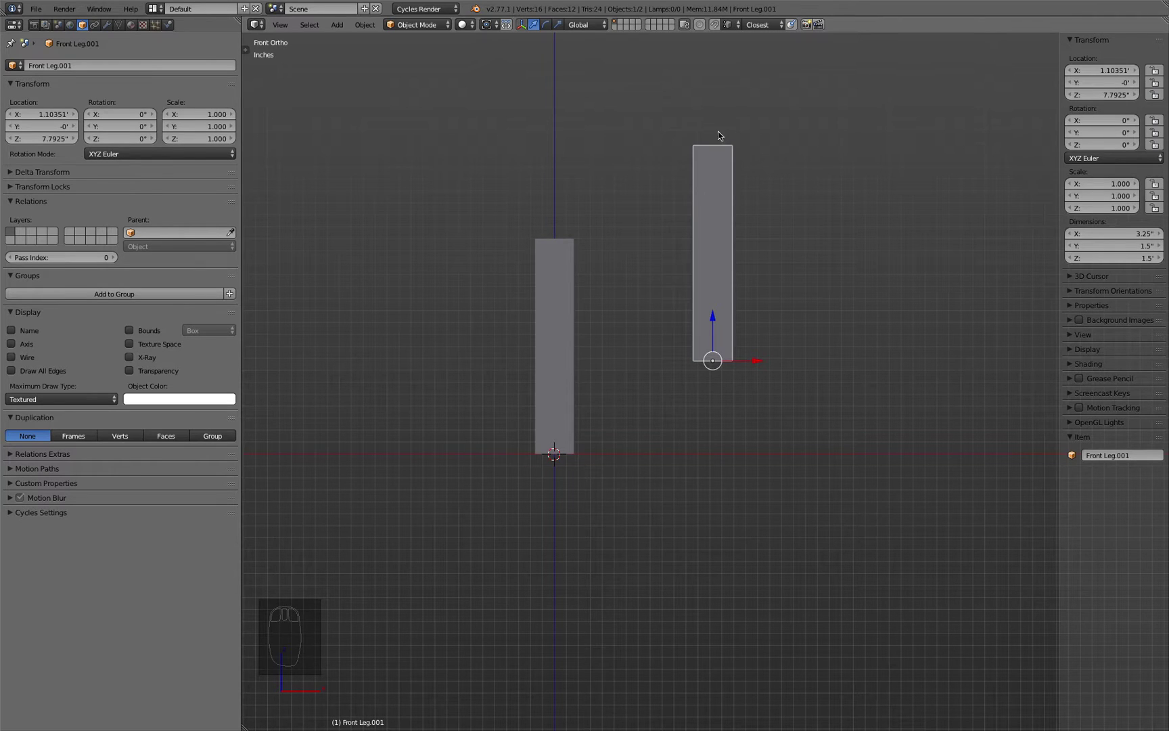
Step: Rotate the duplicated leg 90 degrees in front view so it lies horizontally
key(r)
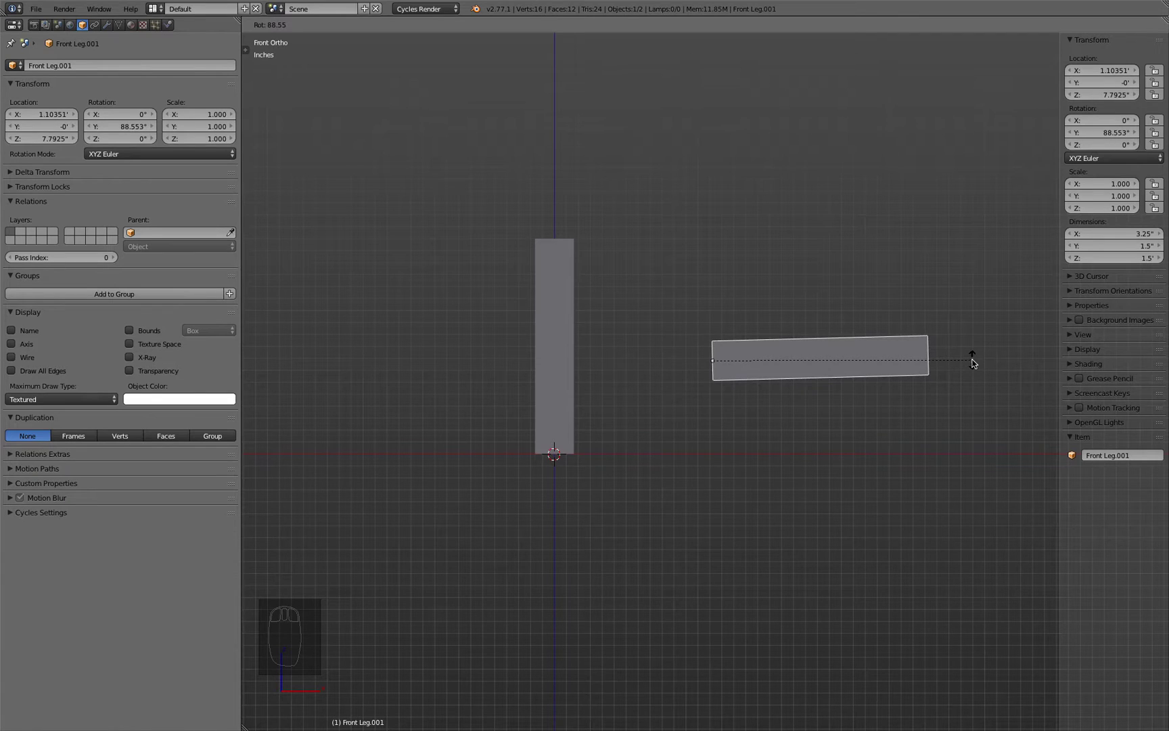
text(9)
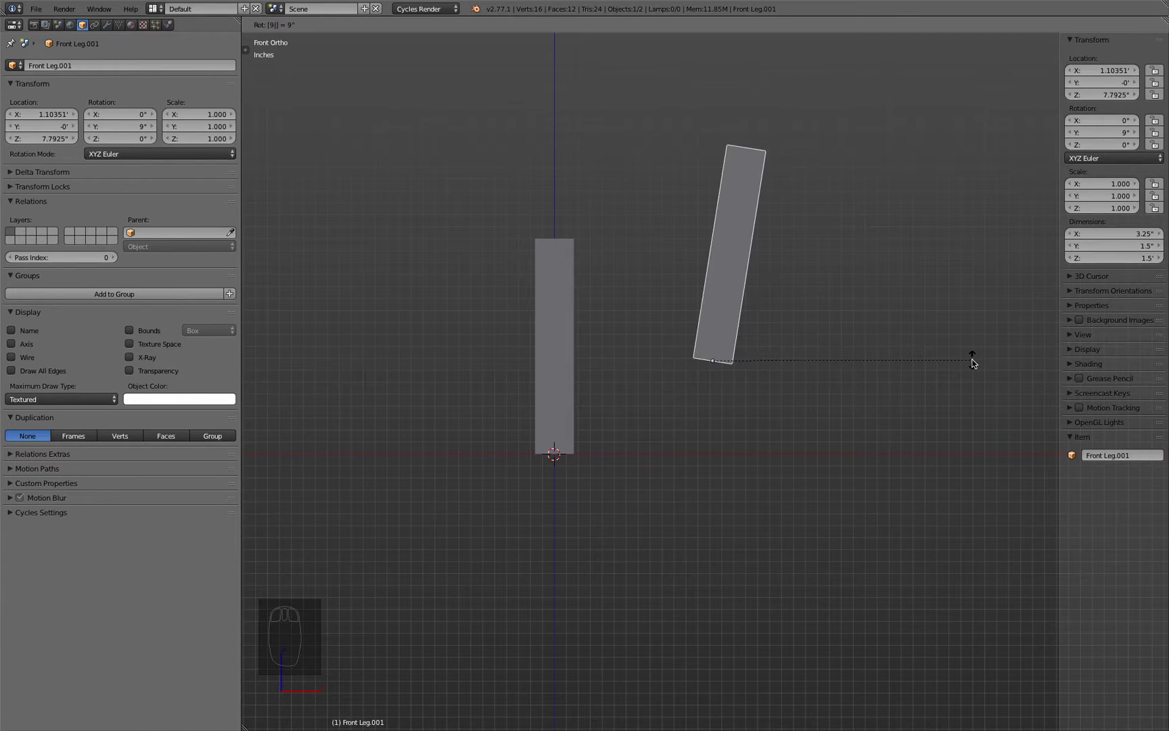
text(0)
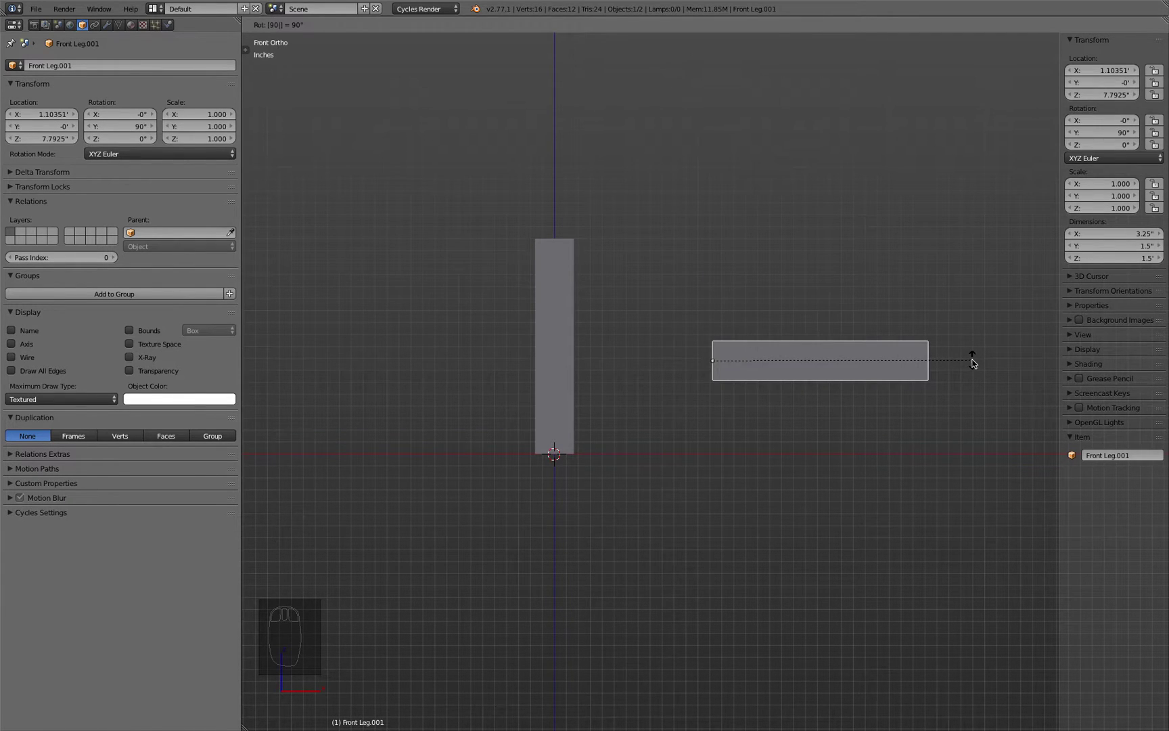
key(Return)
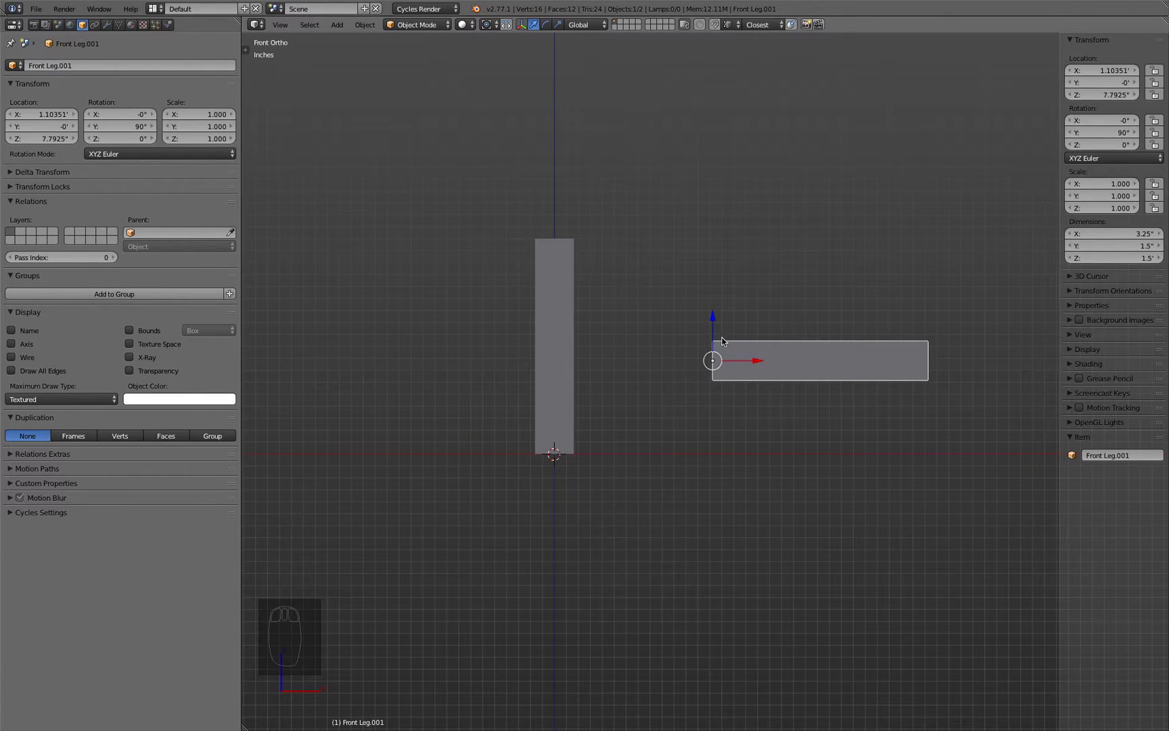
Step: Switch the transform orientation to Local and set the horizontal copy's Z dimension to 3.75 feet
click(586, 24)
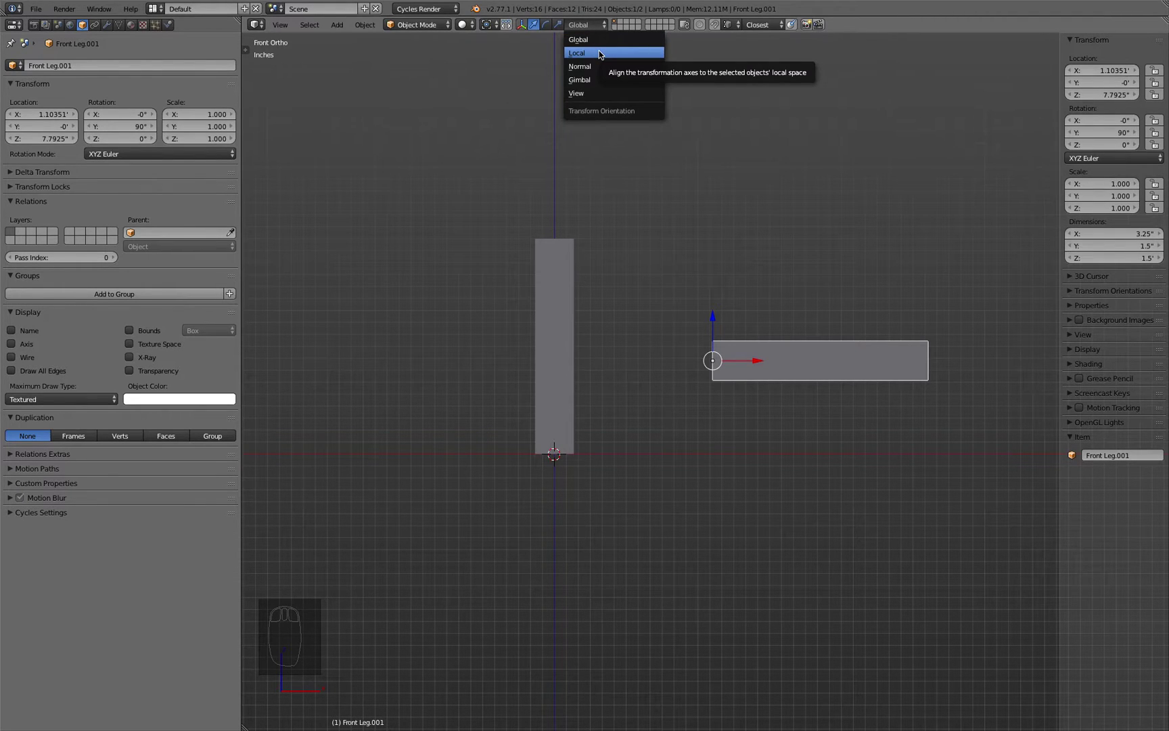
click(599, 53)
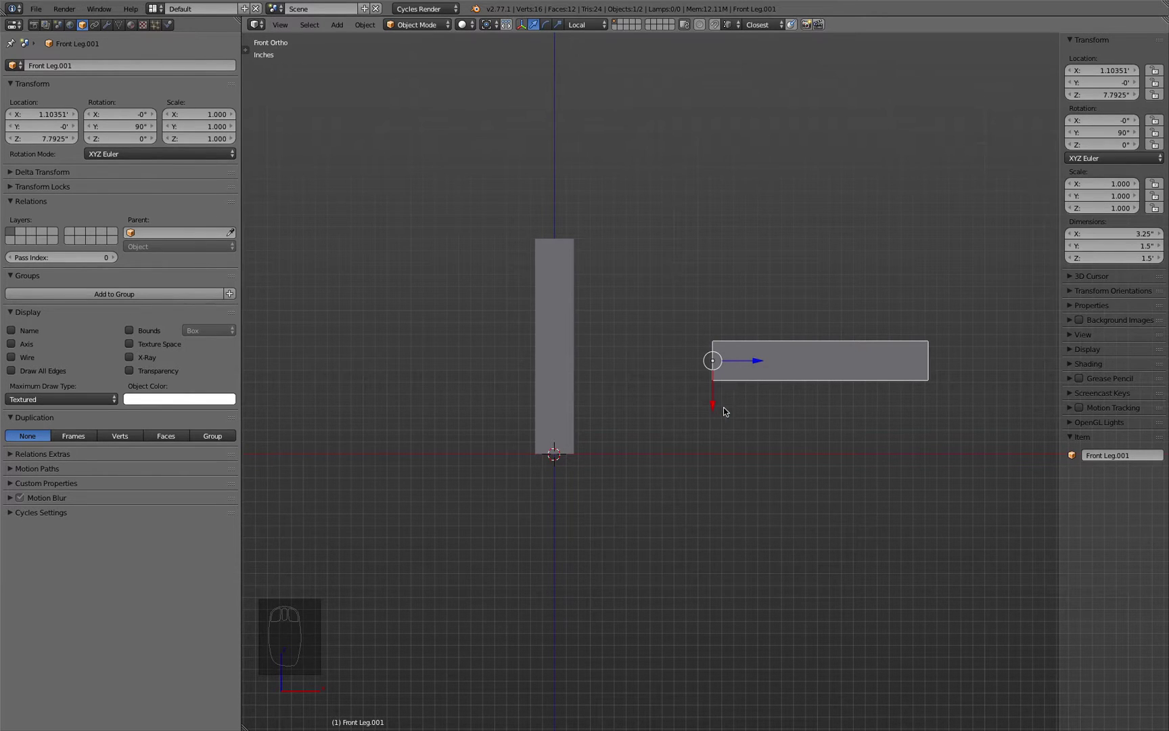
click(1114, 257)
text(3.75ft)
key(Return)
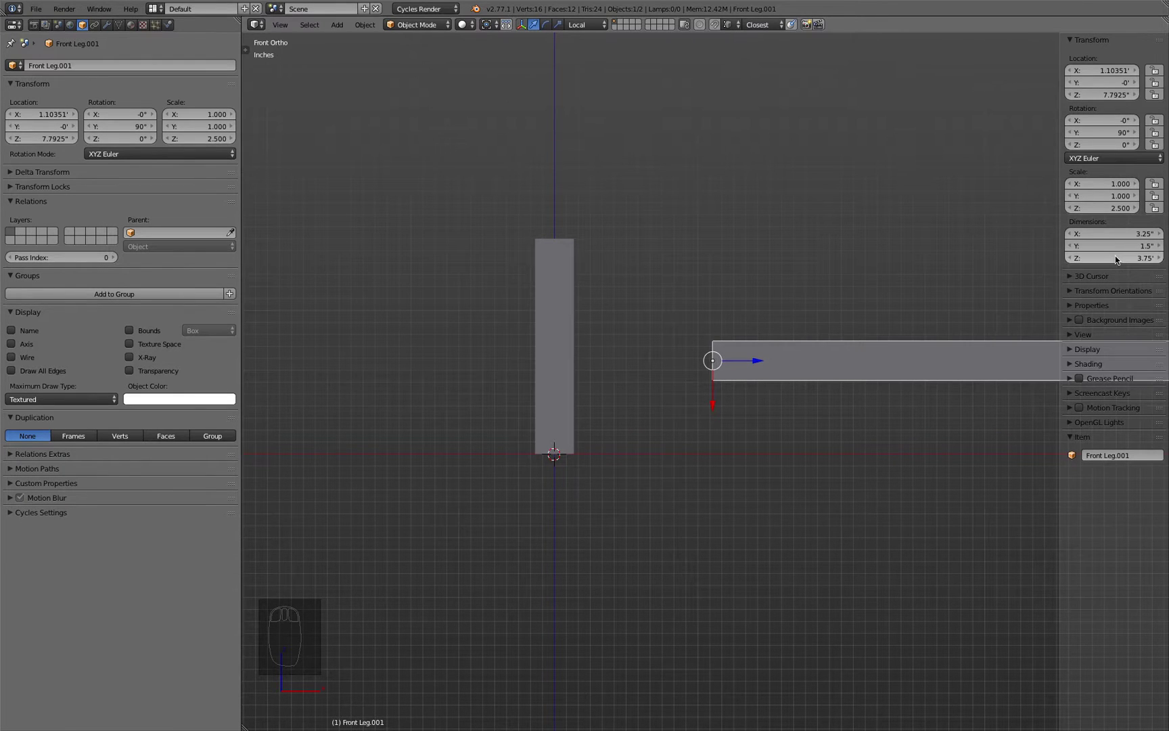
Step: Set the snap element to Vertex and turn on snapping during transforms
scroll(789, 314, down, 2)
shift+middle_drag(790, 298, 696, 317)
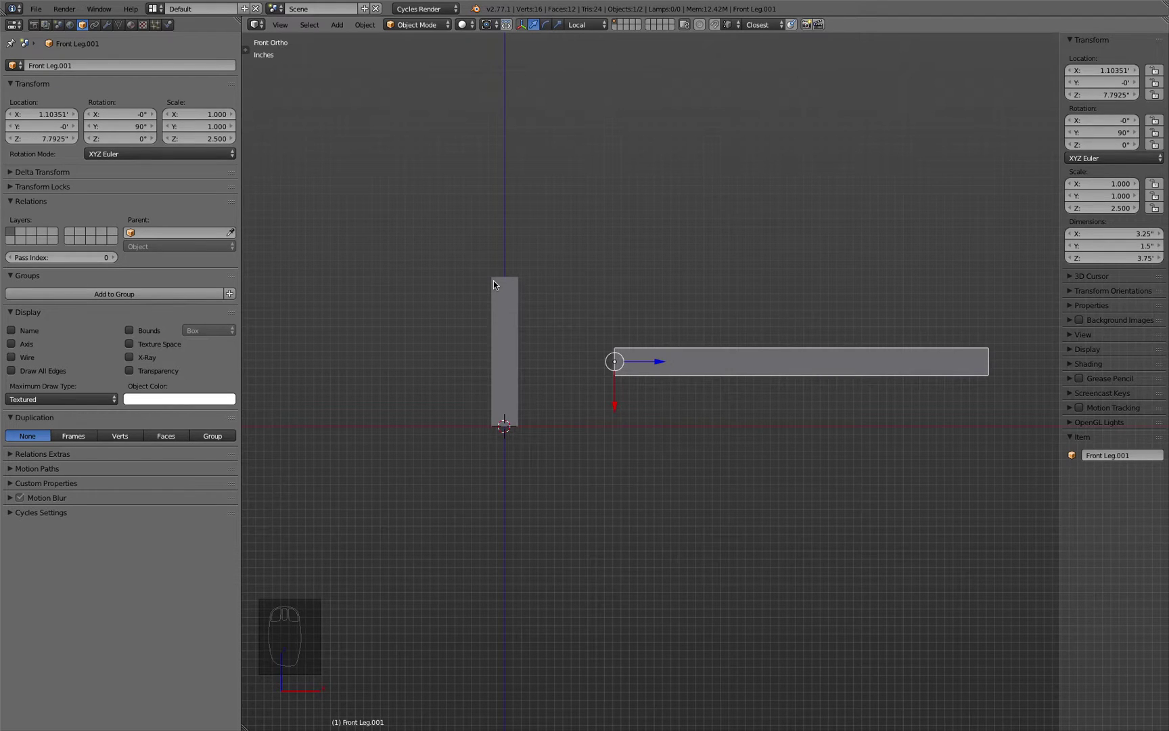
click(729, 29)
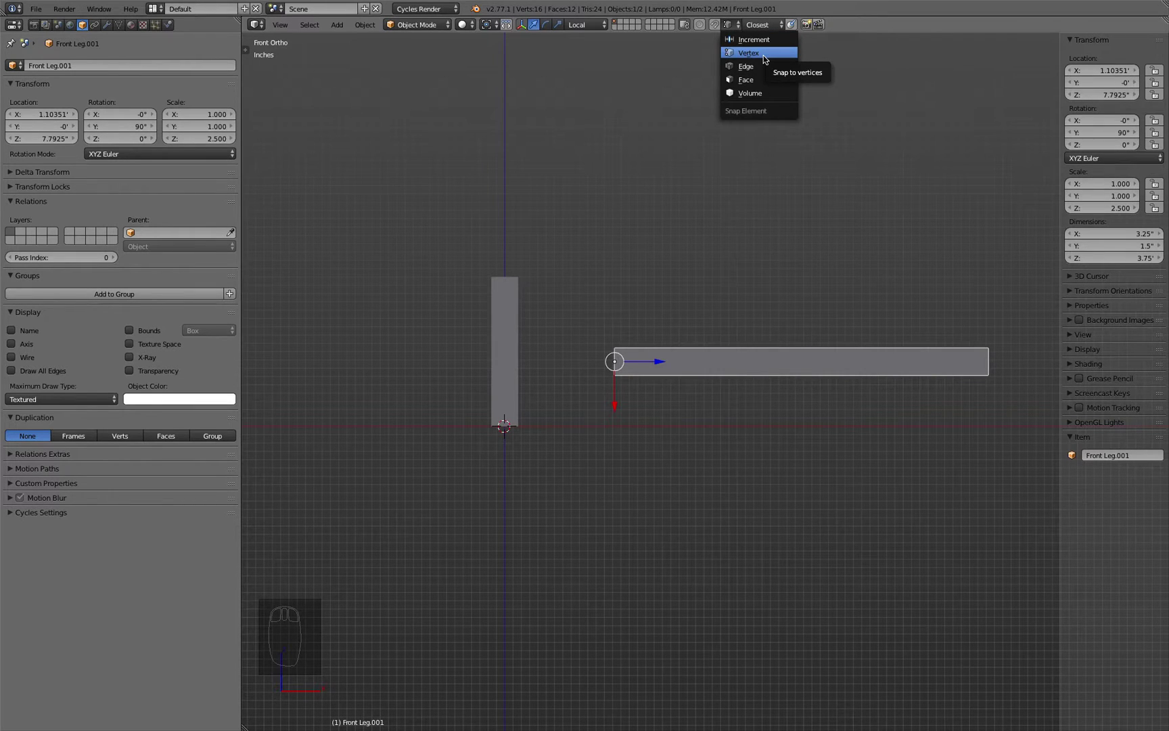
click(751, 53)
click(715, 26)
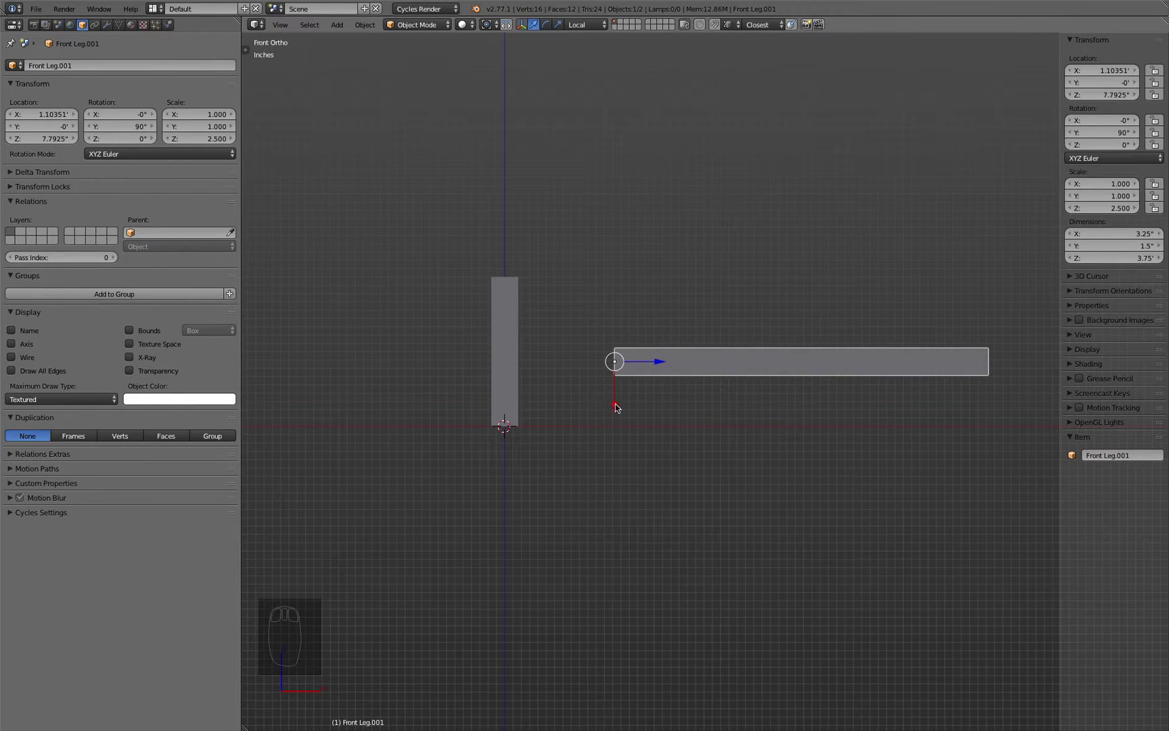
Step: Snap the horizontal board along its local X and Z axes so its end lines up with the leg's upper outer corner
drag(616, 403, 518, 279)
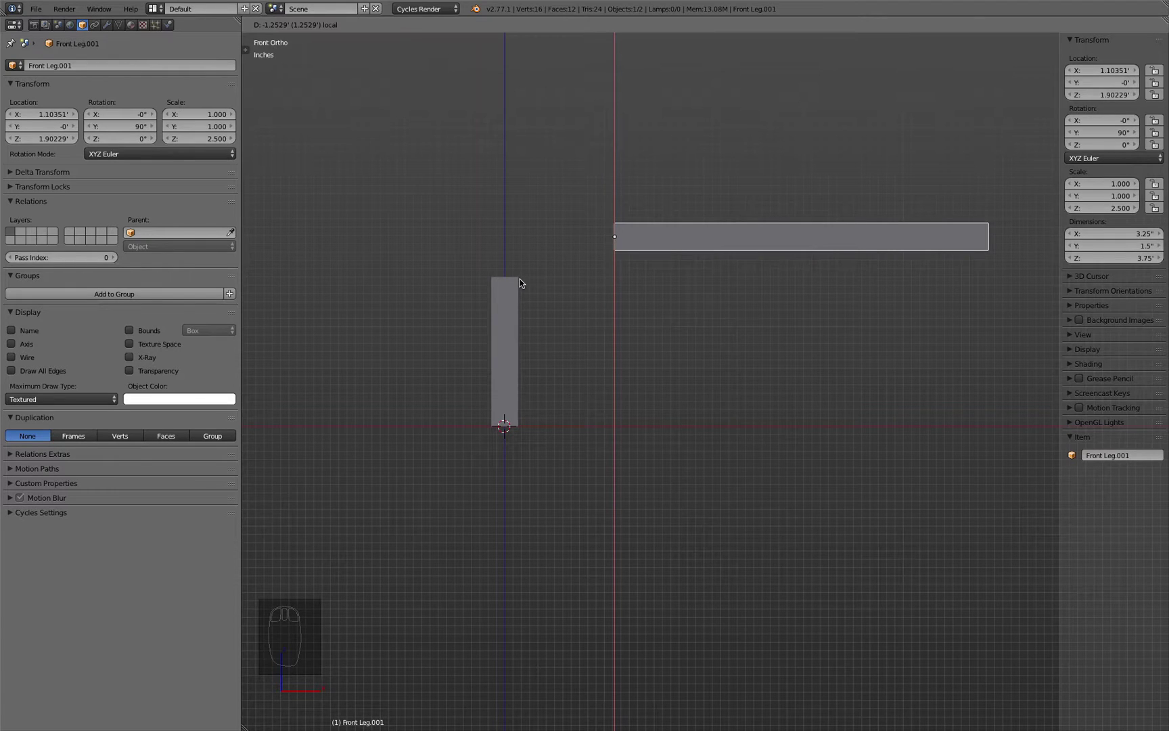
mouse_move(520, 278)
mouse_down()
mouse_move(532, 287)
mouse_move(496, 283)
mouse_move(521, 426)
mouse_move(518, 281)
mouse_up()
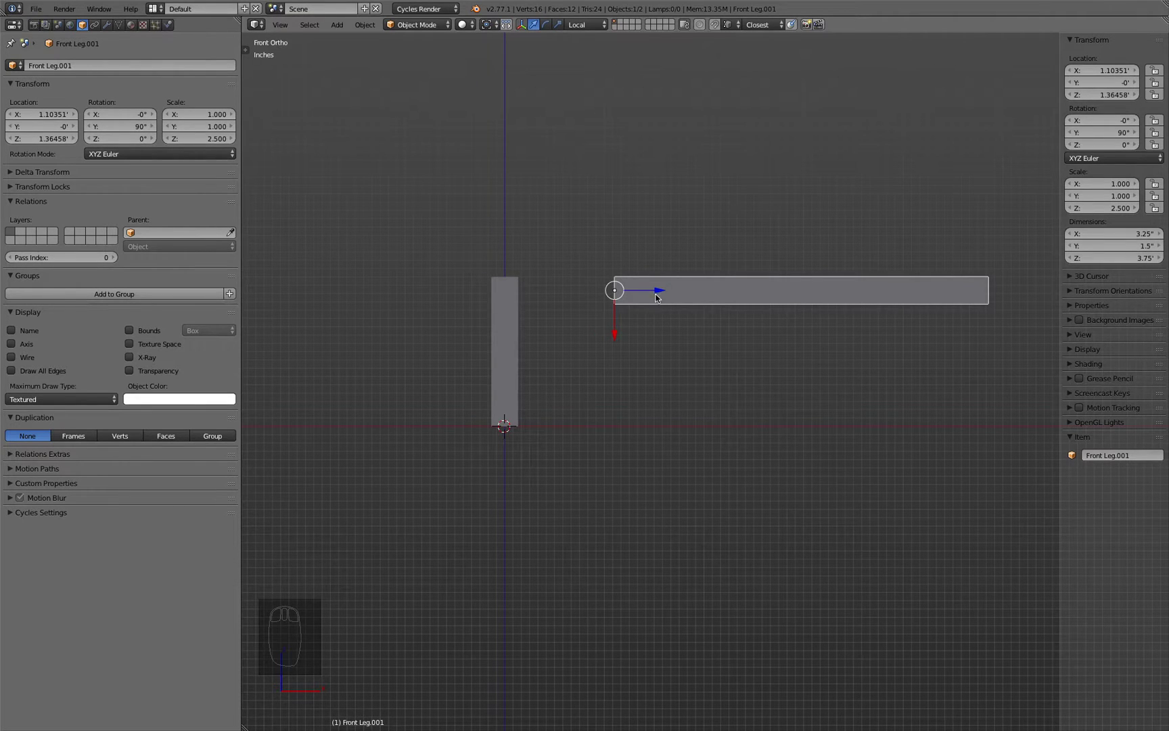
drag(658, 291, 499, 285)
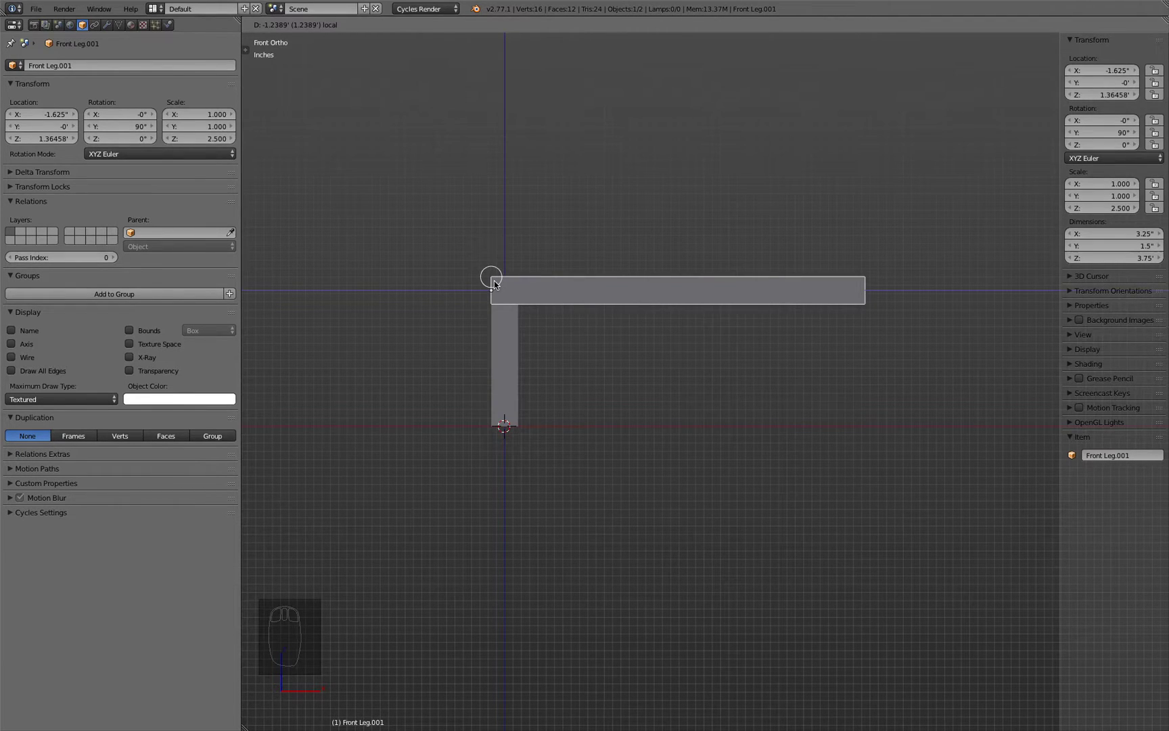
drag(494, 284, 495, 285)
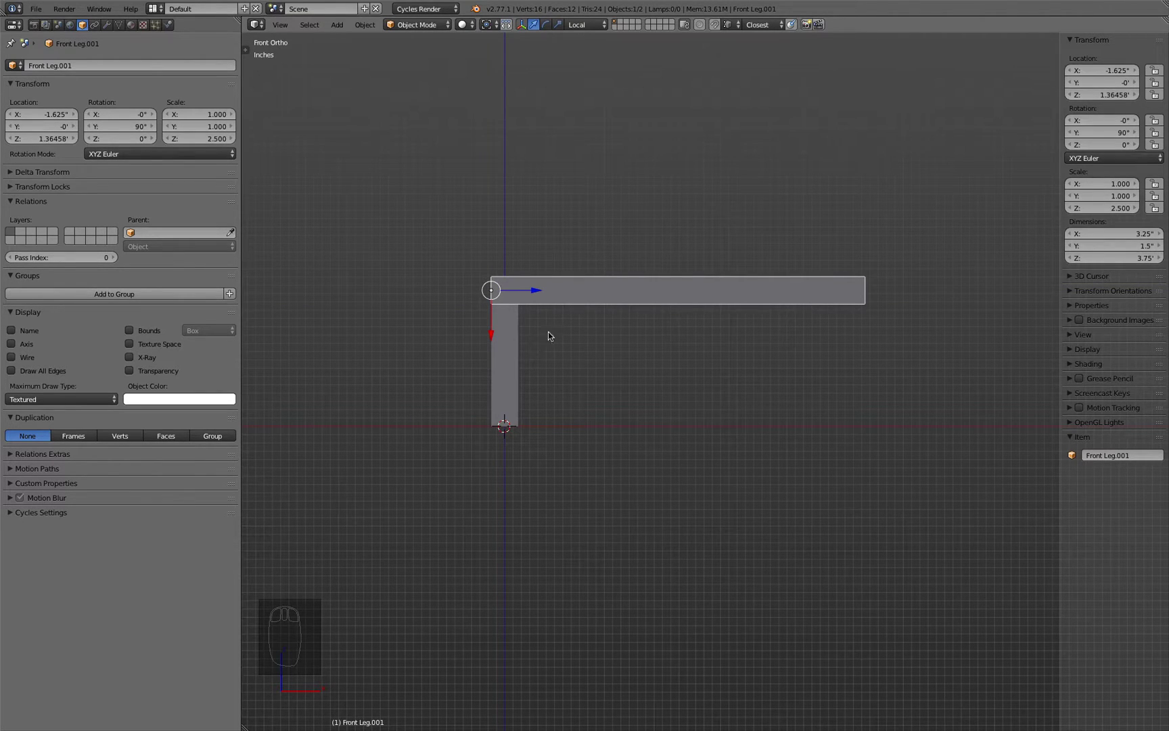
Step: Move the horizontal board away from the leg along its local axes and vertex-snap it back onto the leg's upper outer corner
drag(544, 295, 698, 302)
drag(654, 337, 652, 360)
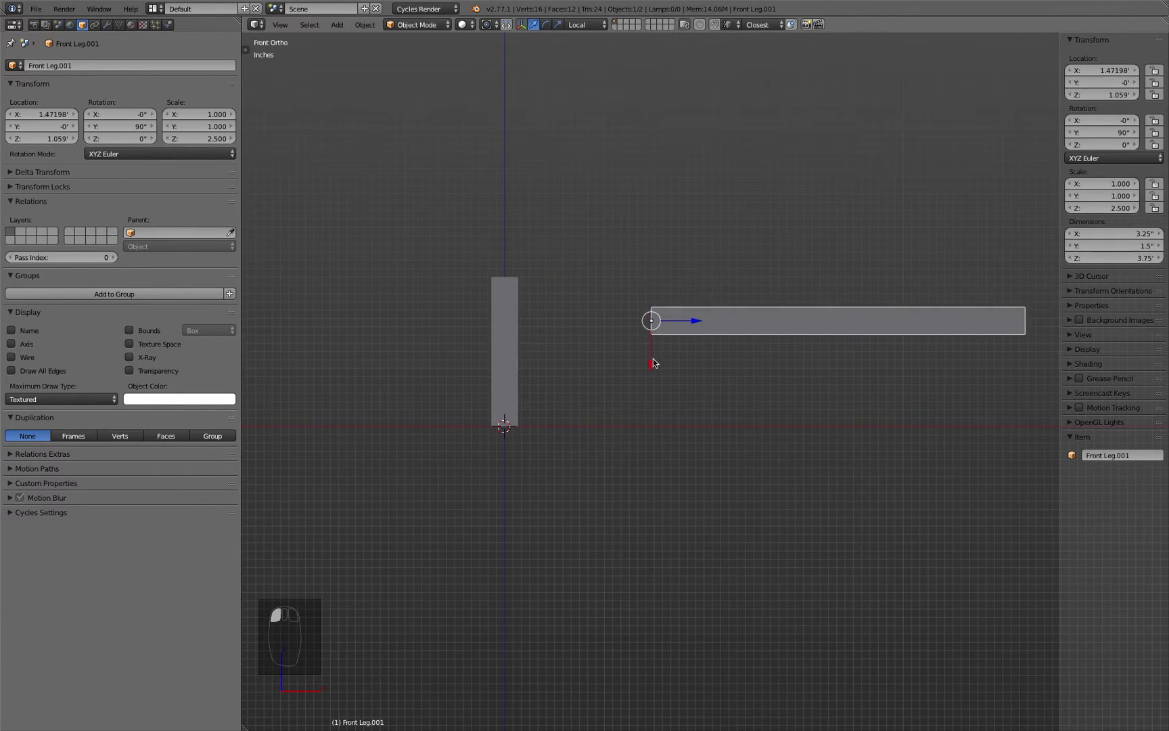
middle_drag(652, 359, 620, 345)
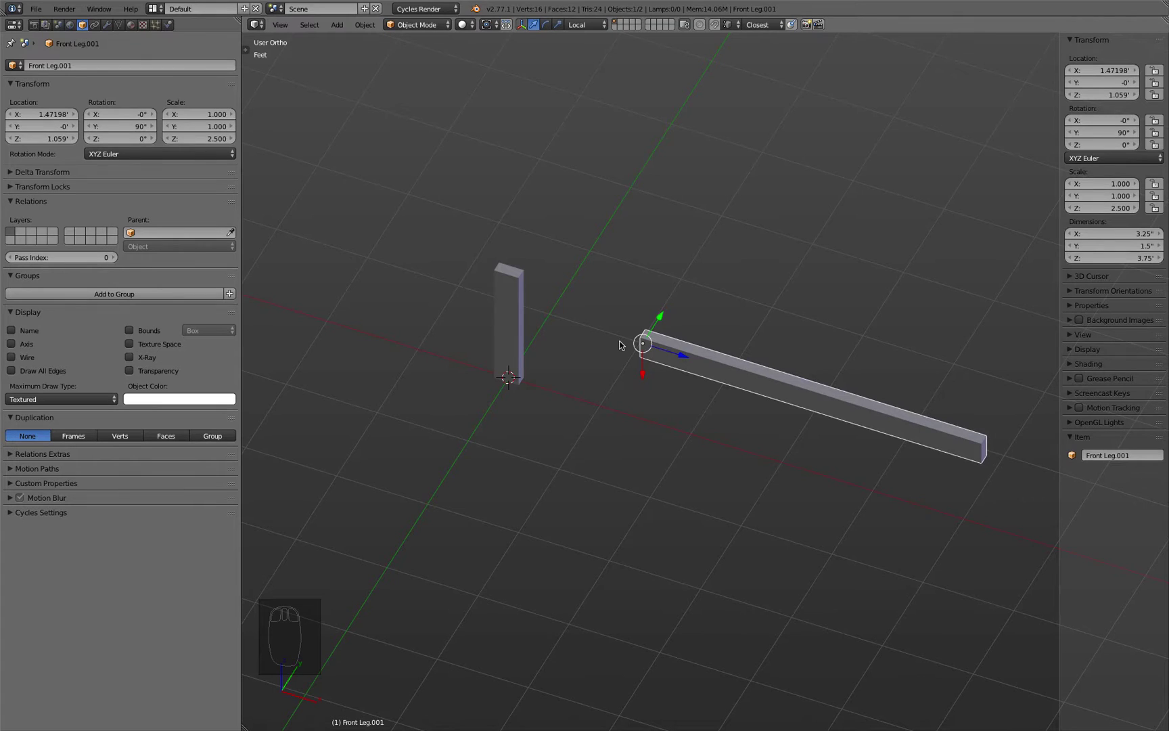
drag(642, 372, 519, 281)
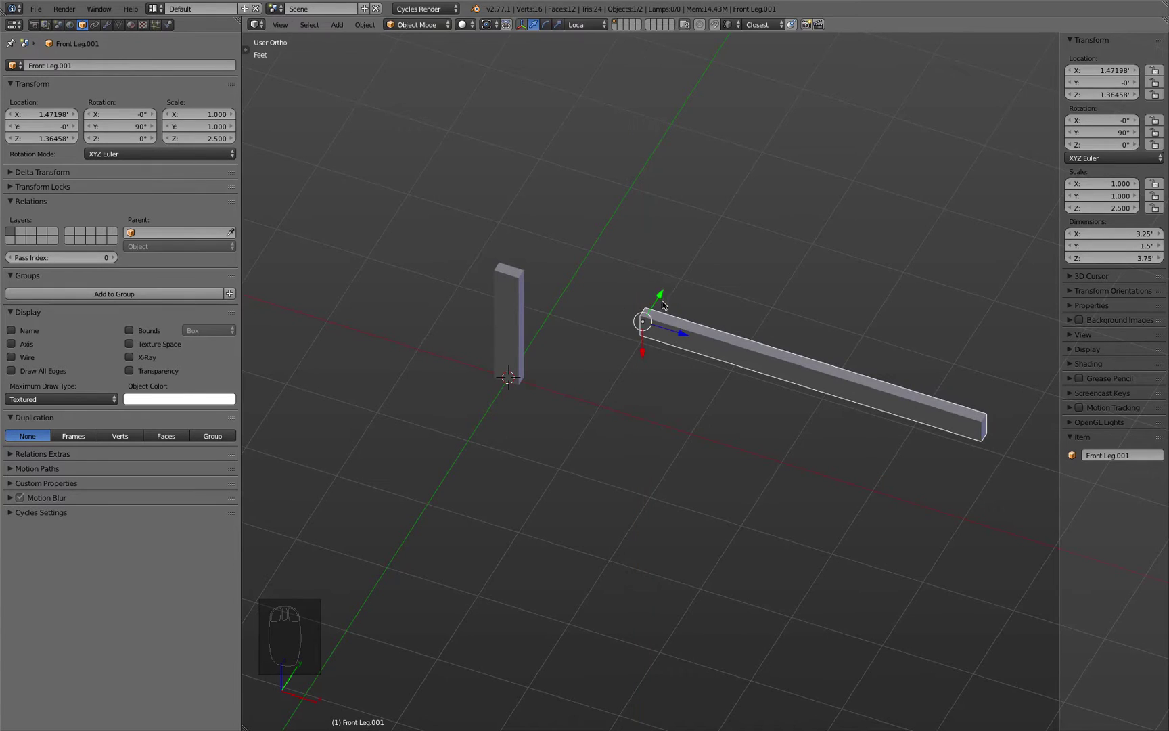
drag(661, 299, 512, 277)
drag(683, 334, 497, 272)
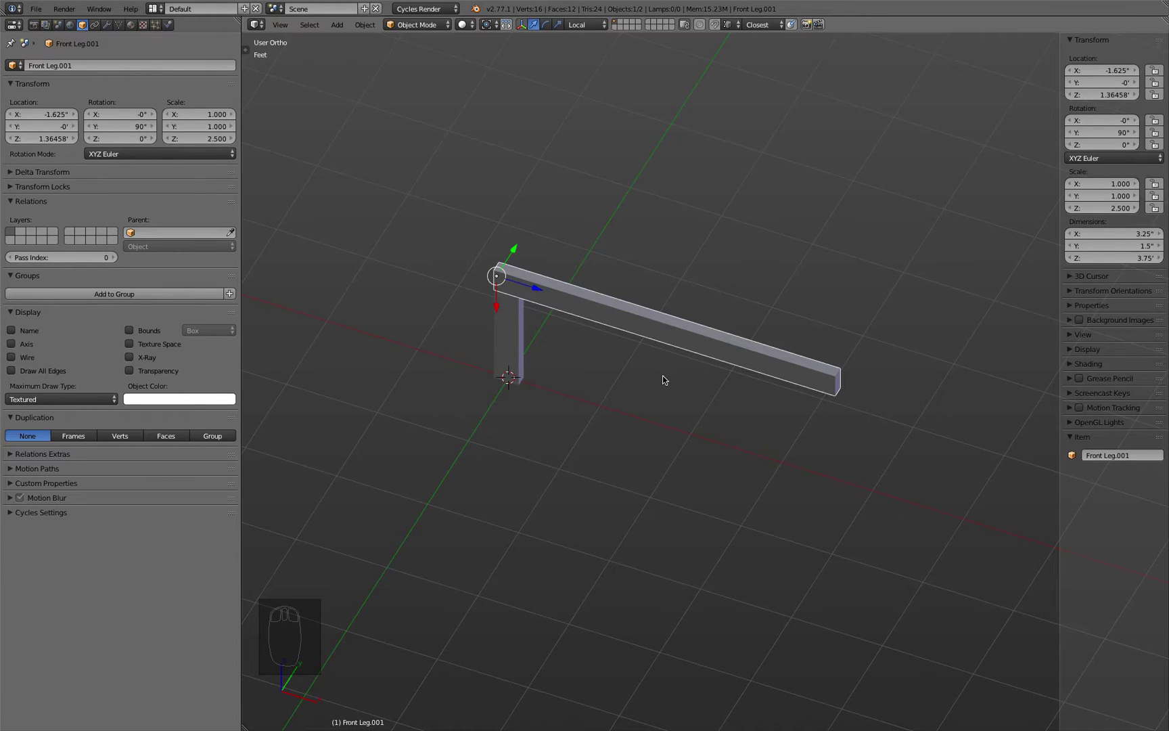
key(KP_1)
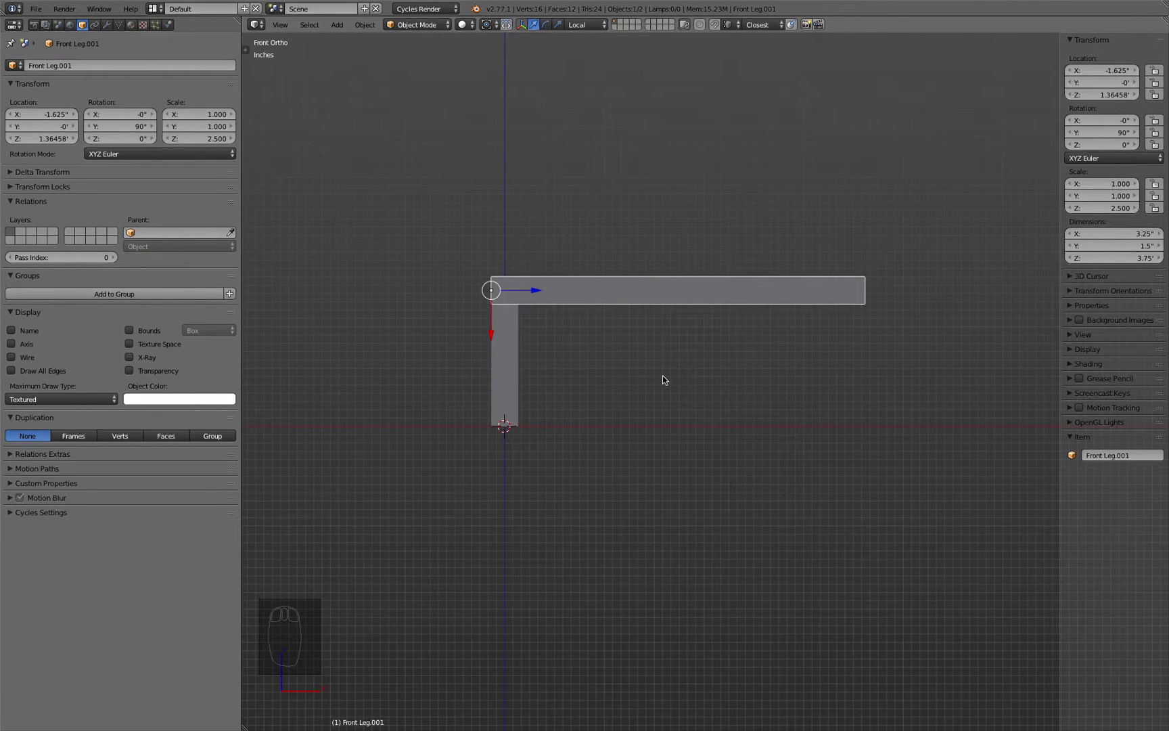
Step: Rename the horizontal board to Back Leg
click(84, 64)
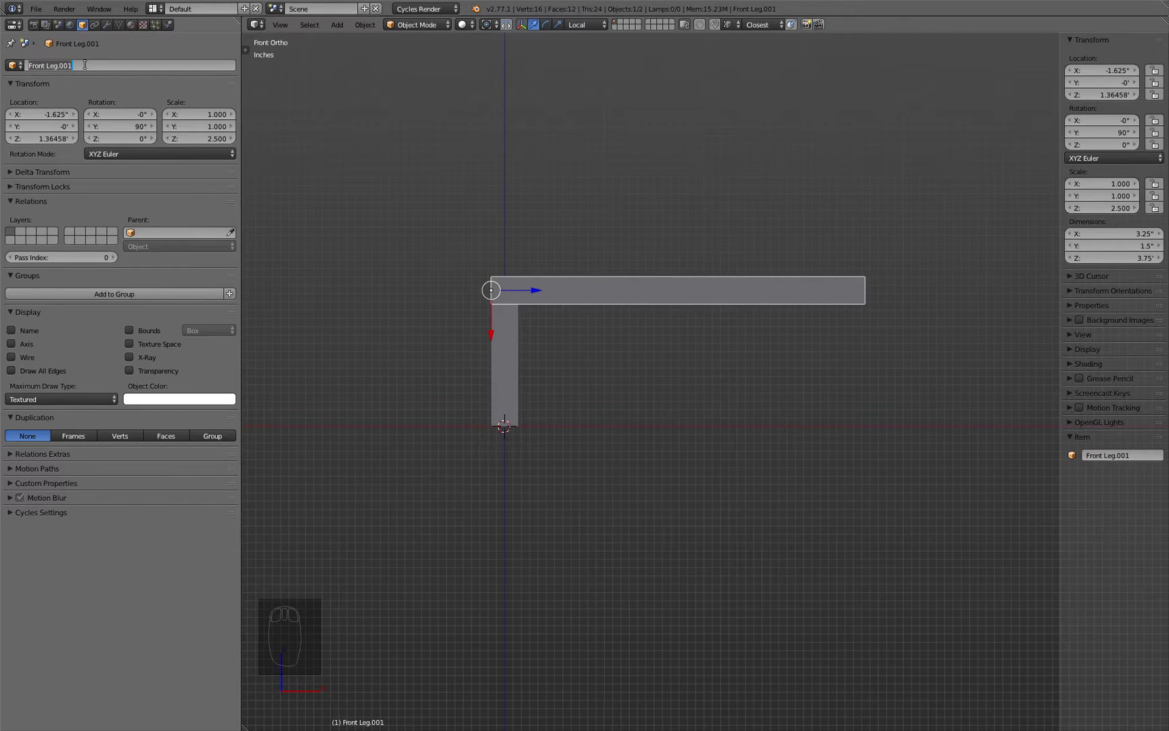
key(BackSpace)
key(BackSpace)
key(Left)
key(Left)
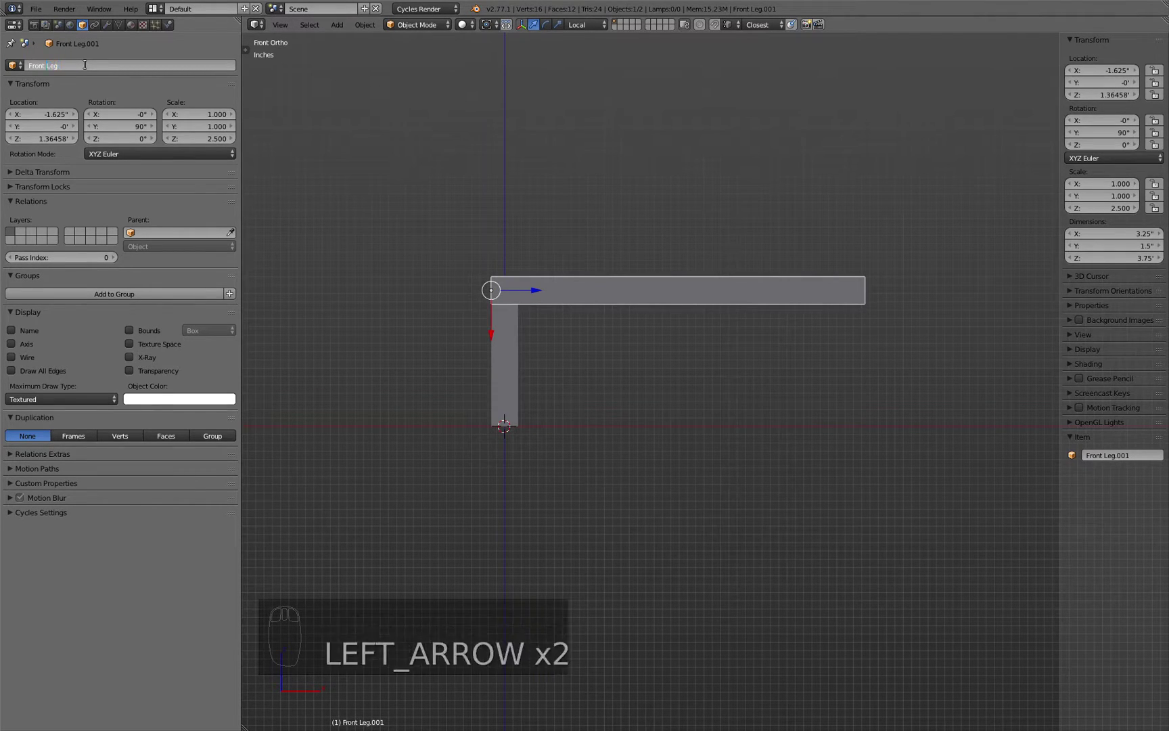
key(shift+Left)
key(shift+Left)
key(shift+Left)
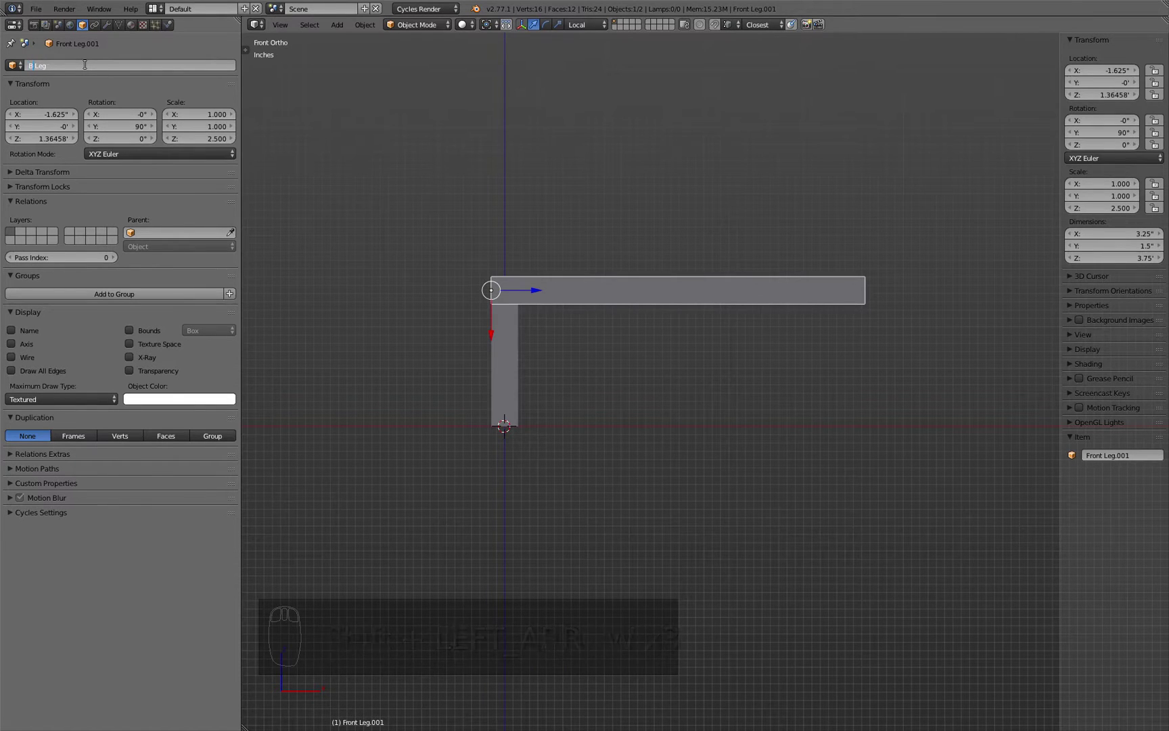
text(Back)
key(Return)
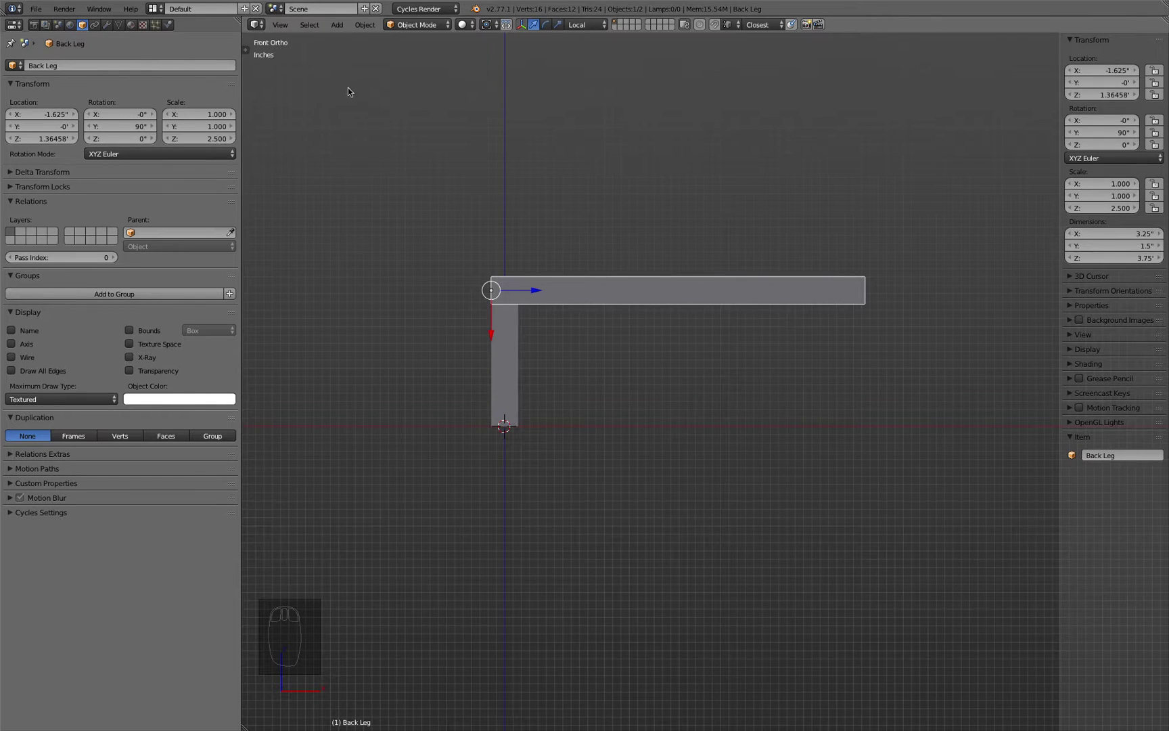
Step: Apply the scale of the Back Leg object
click(369, 26)
mouse_move(399, 122)
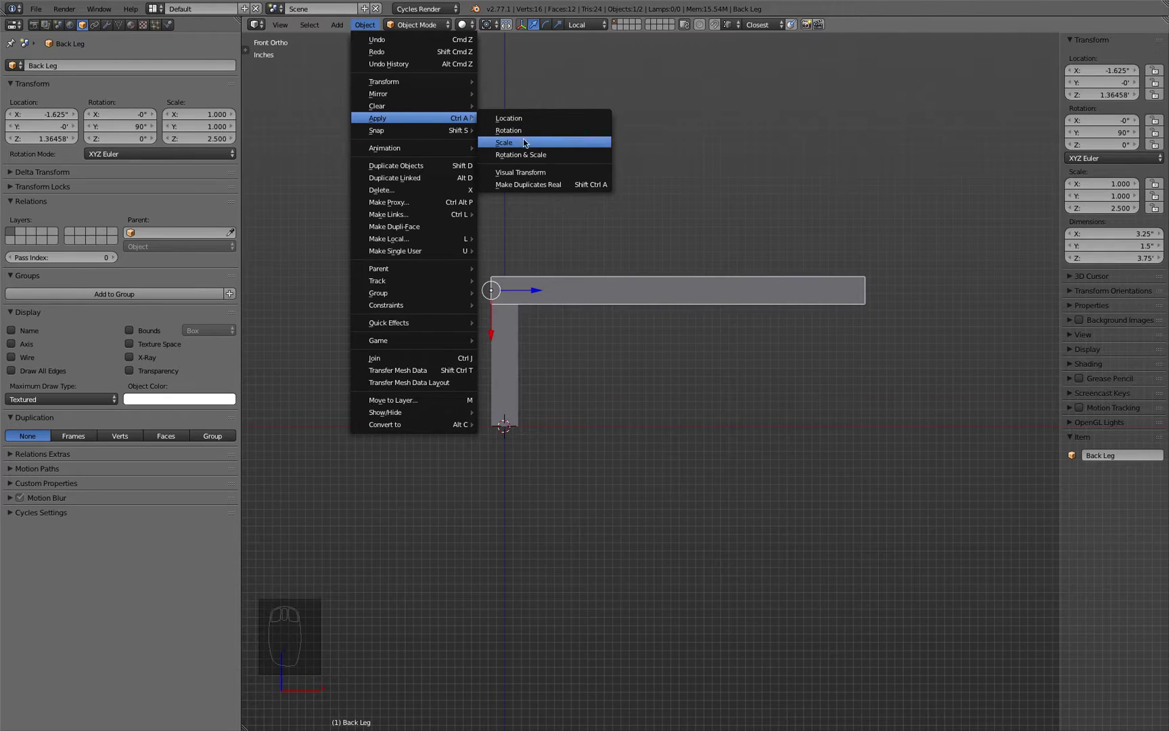
click(570, 145)
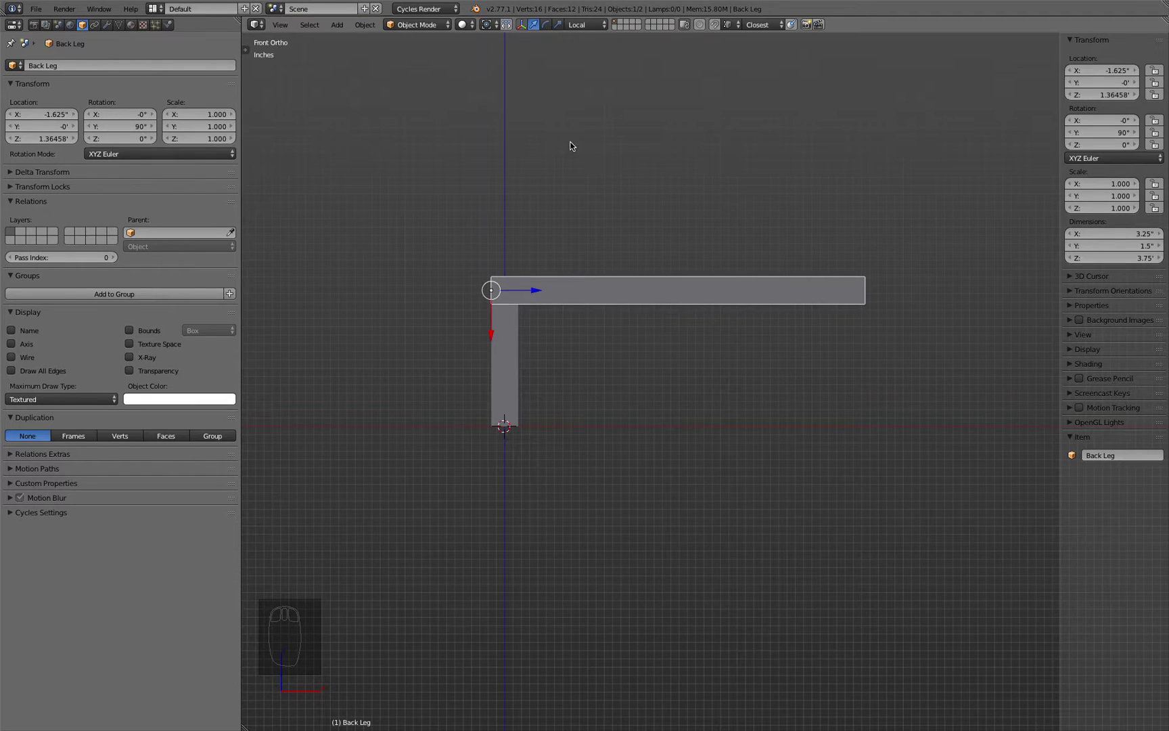
Step: Duplicate the vertical front leg, leaving the copy at the original's position
click(516, 371)
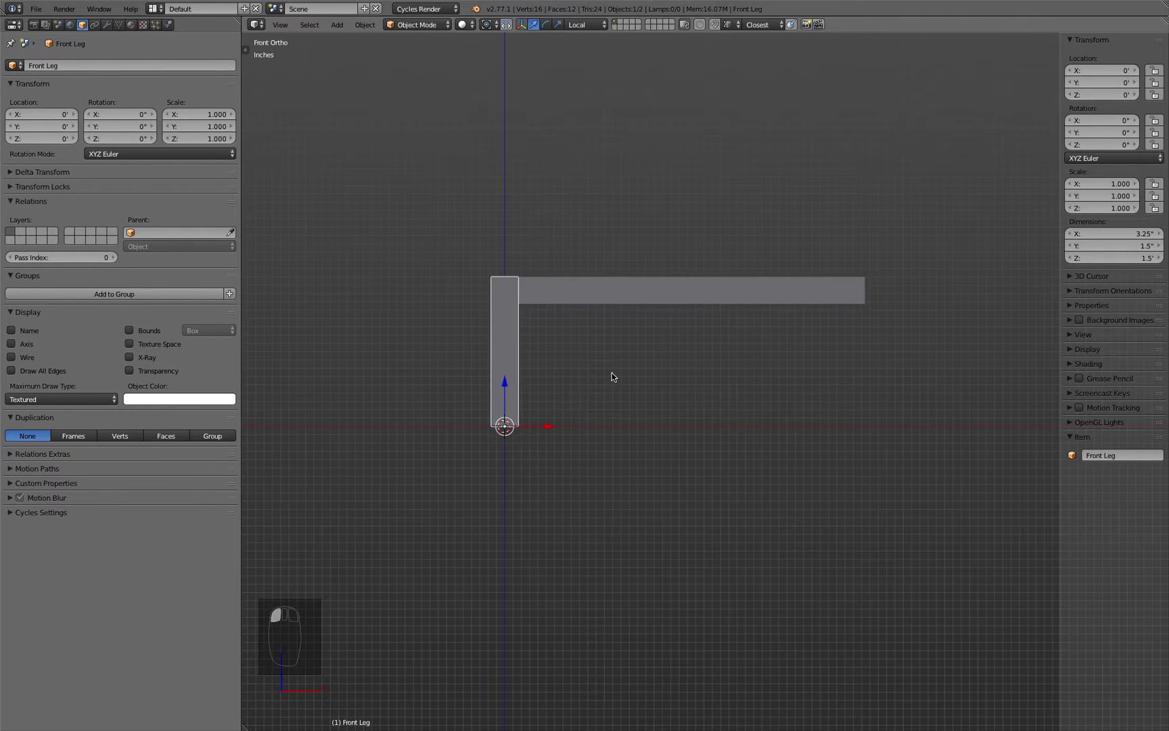
key(shift+d)
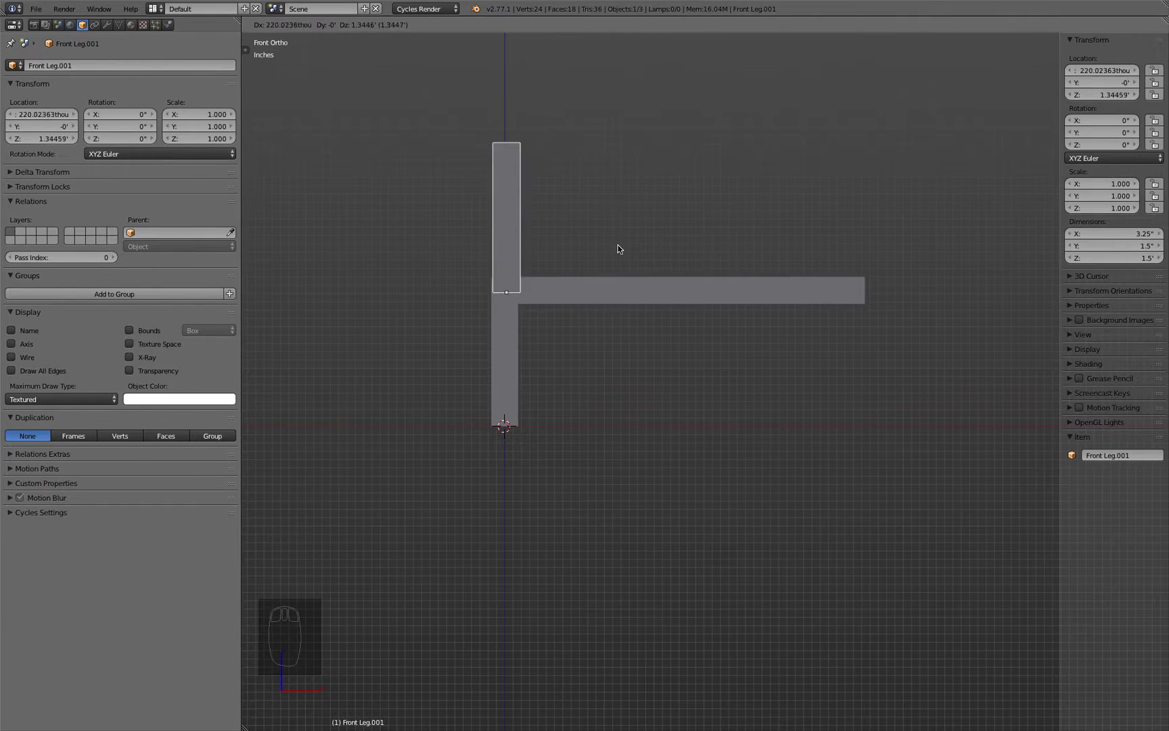
right_click(609, 245)
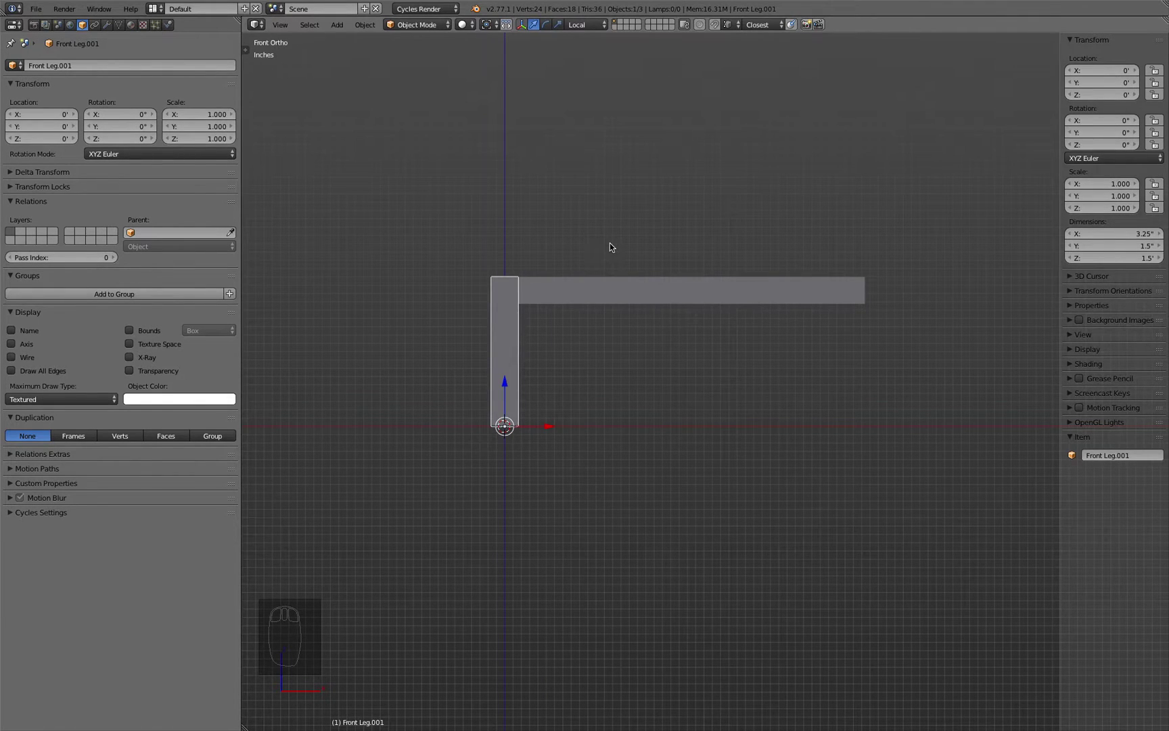
Step: Move the copied leg up along its local Z axis, snapping its bottom end to the back leg's lower corner
mouse_move(505, 383)
mouse_down()
mouse_move(505, 262)
mouse_move(492, 357)
mouse_move(512, 396)
mouse_up()
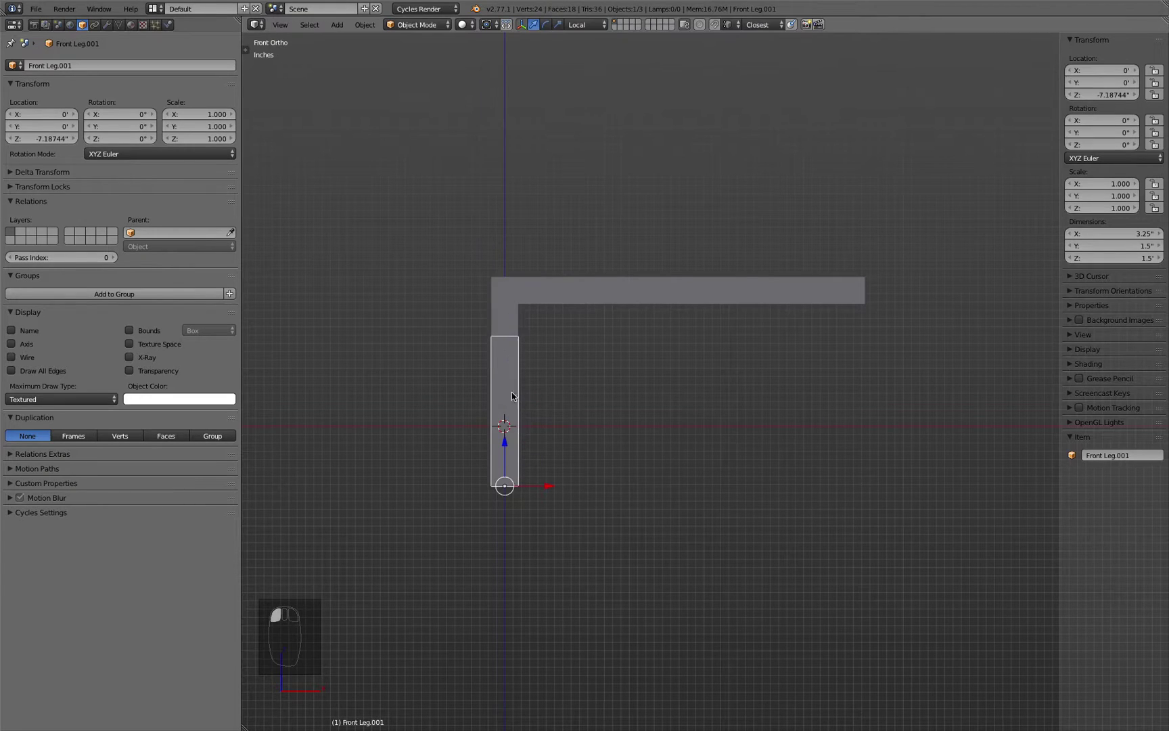
drag(493, 339, 492, 338)
drag(506, 437, 496, 303)
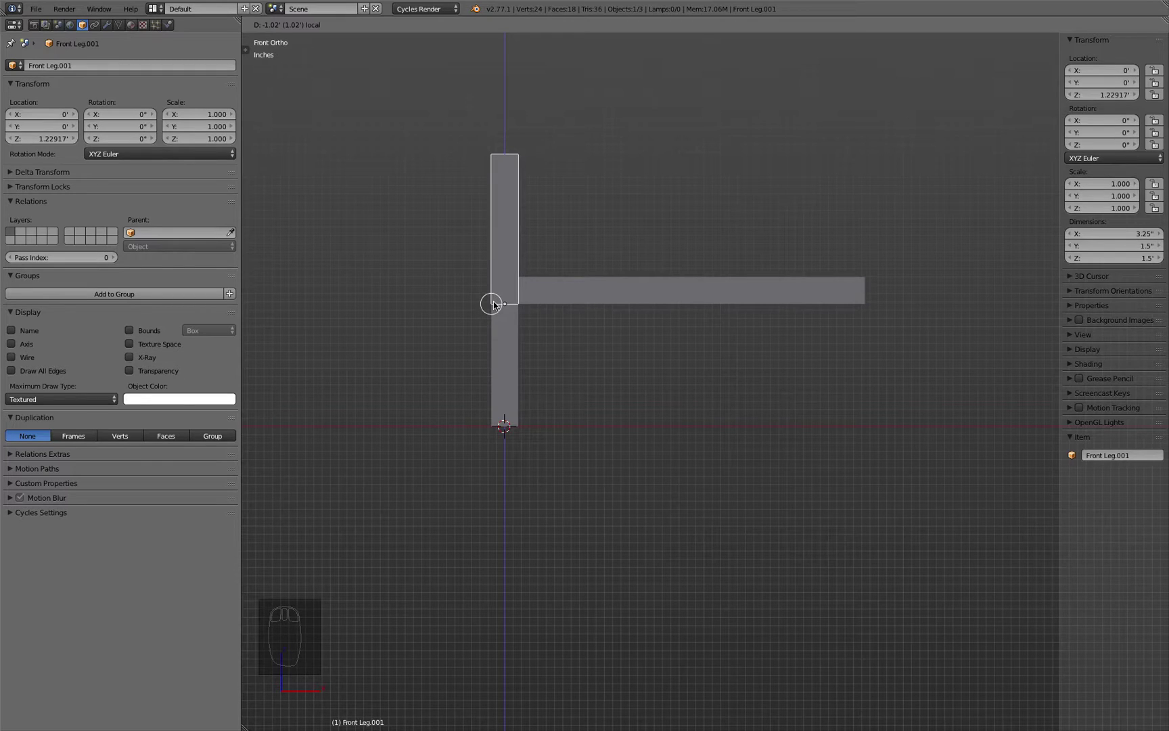
ctrl+drag(493, 304, 493, 305)
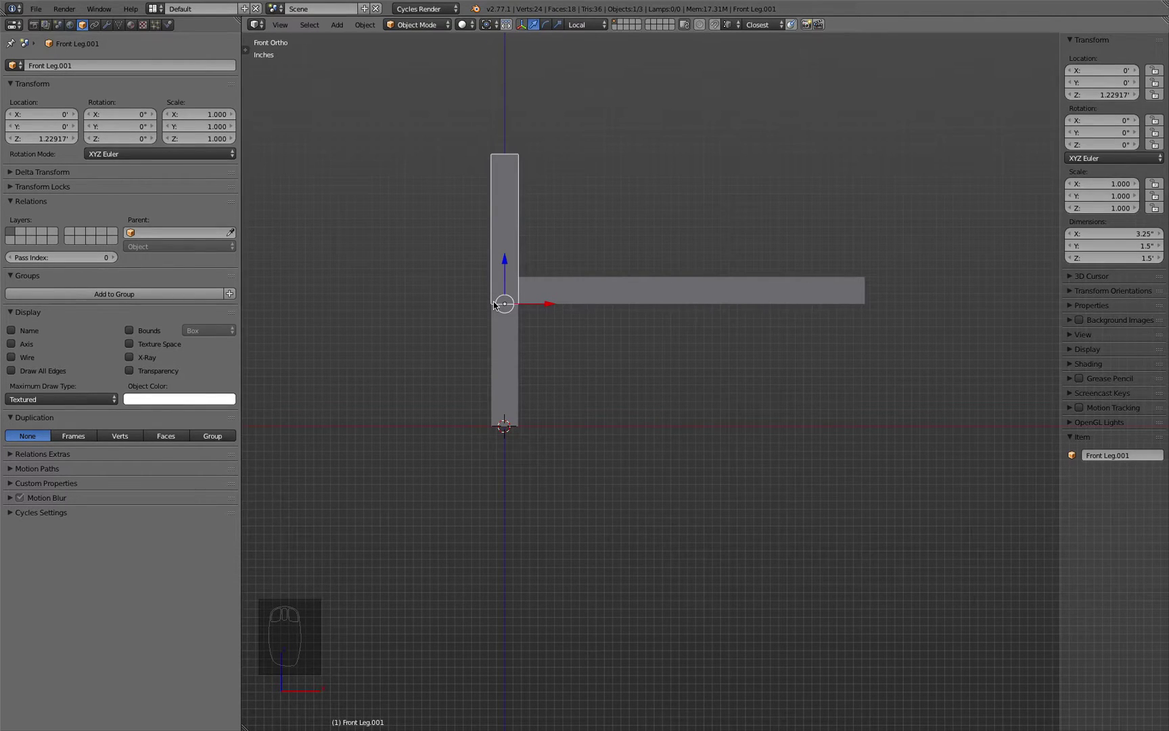
Step: Rename the raised leg copy to Backrest
click(91, 66)
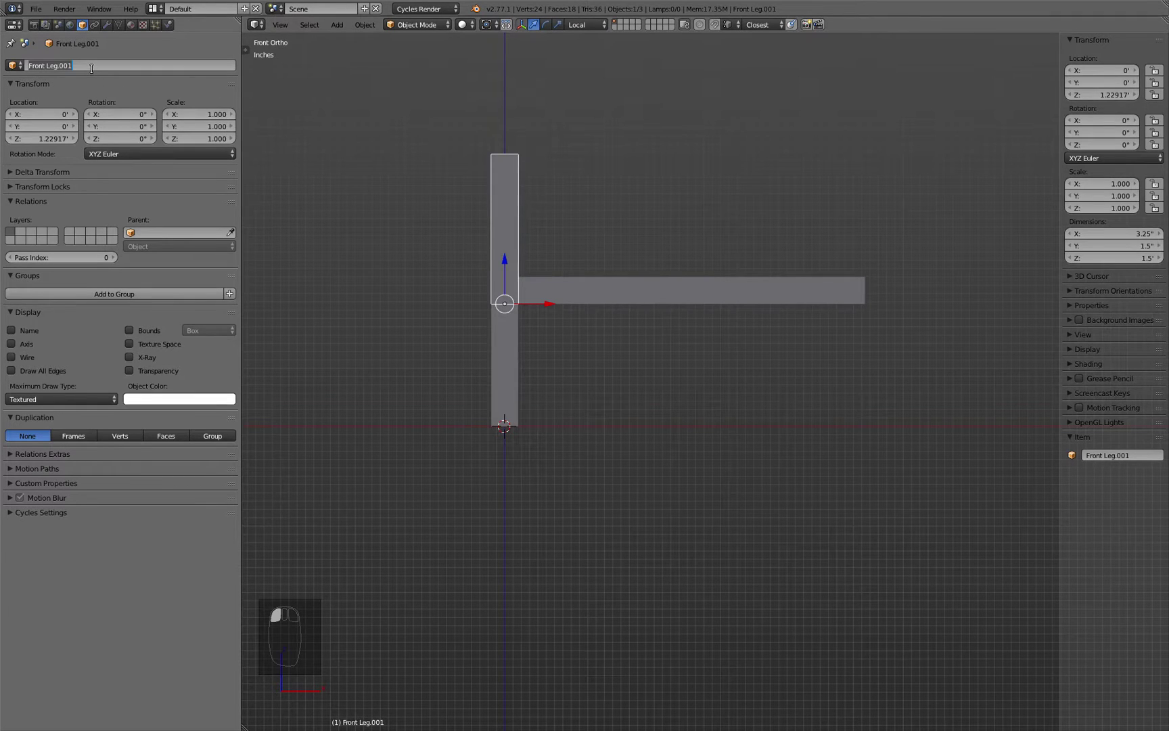
text(Back rest)
key(Left)
key(Left)
key(Left)
key(Left)
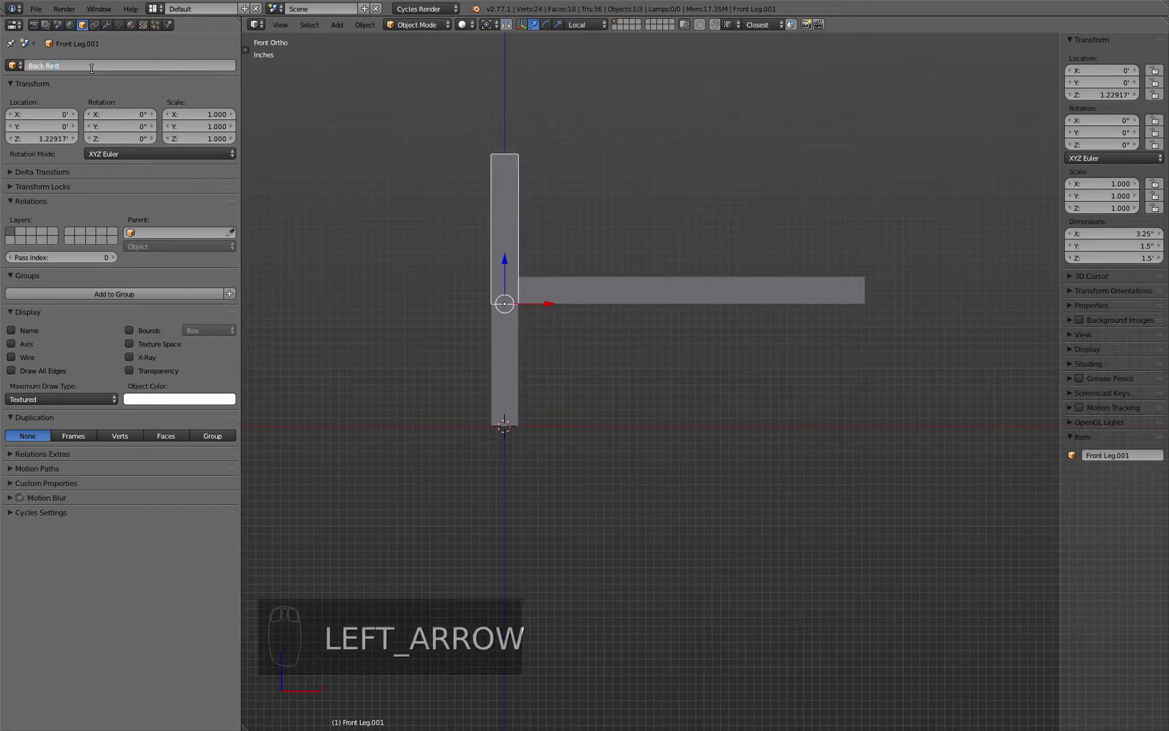
key(BackSpace)
key(Return)
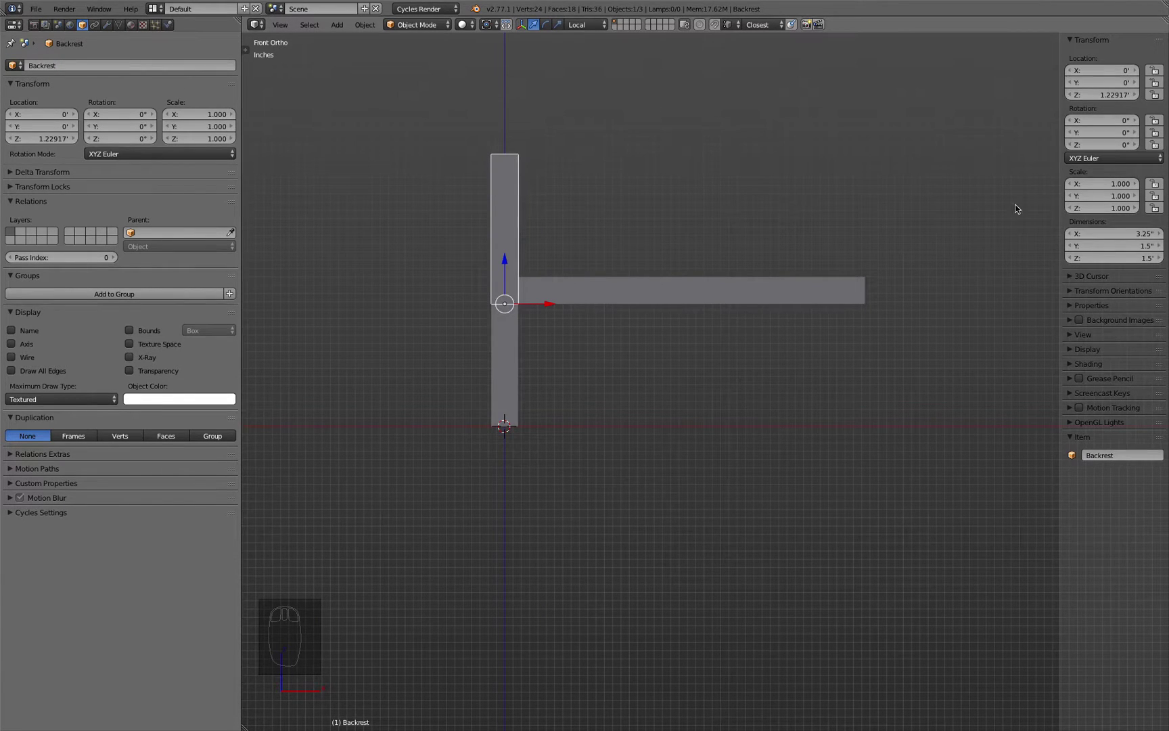
Step: Set the backrest's Z dimension to 25 inches and apply its scale
click(1115, 259)
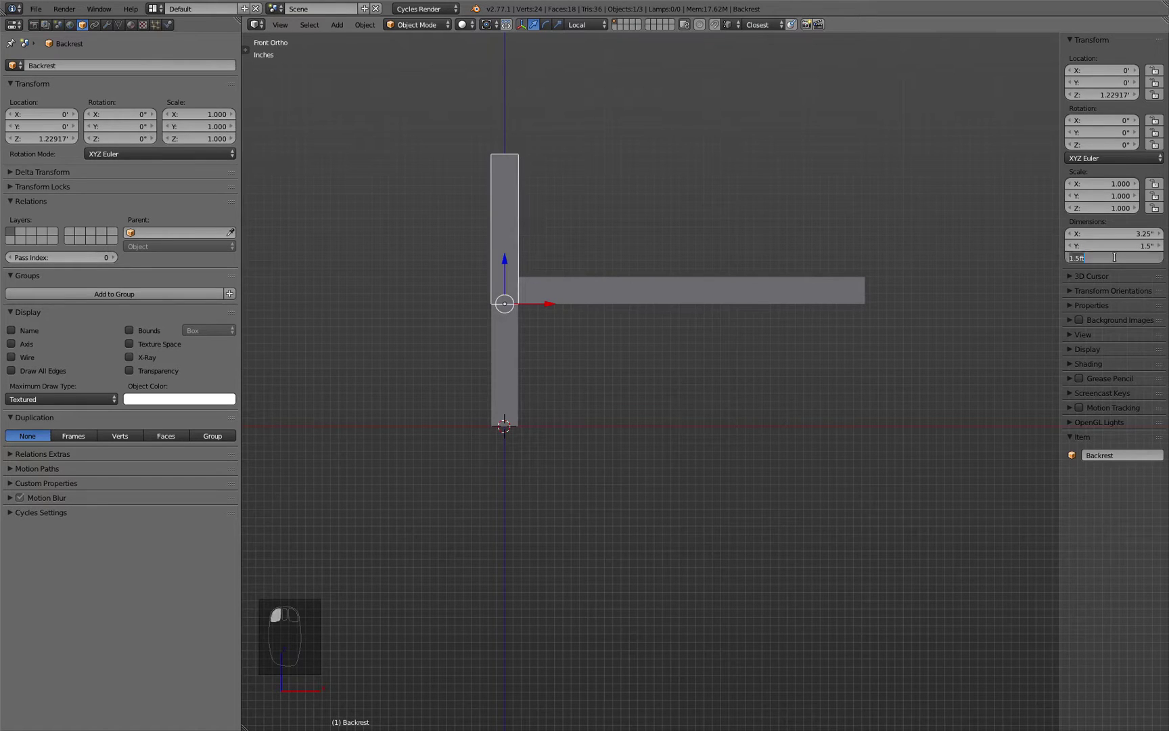
text(25in)
key(Return)
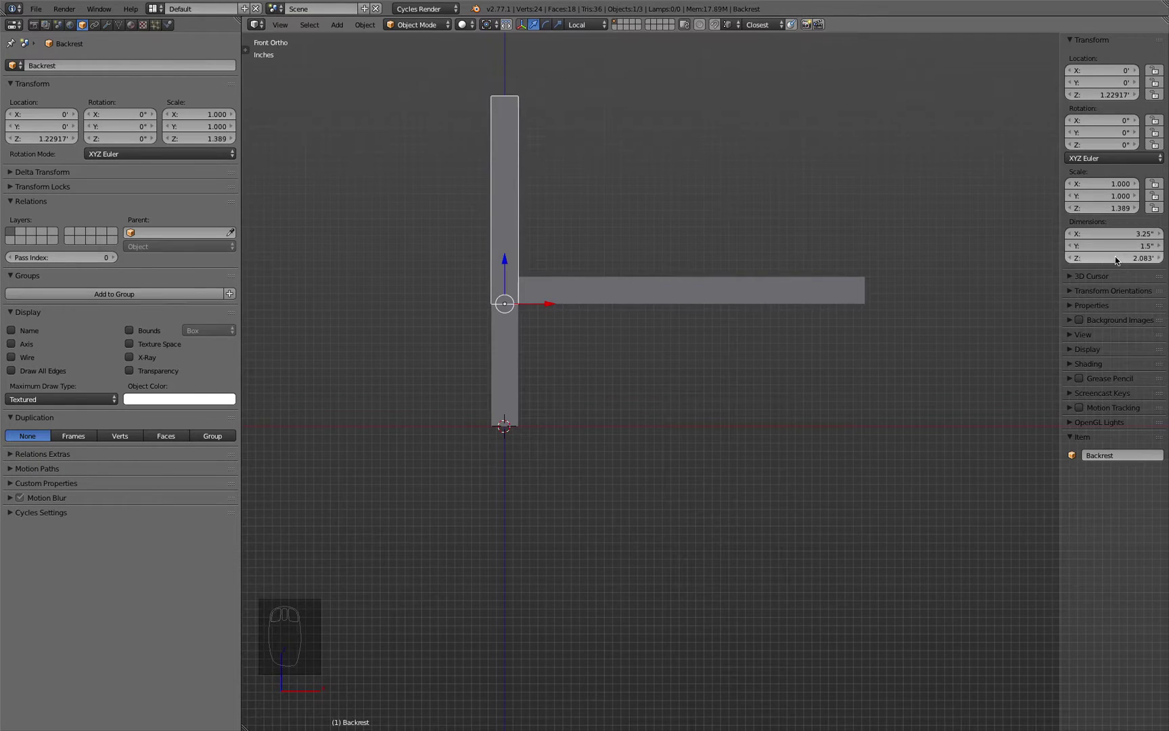
click(366, 26)
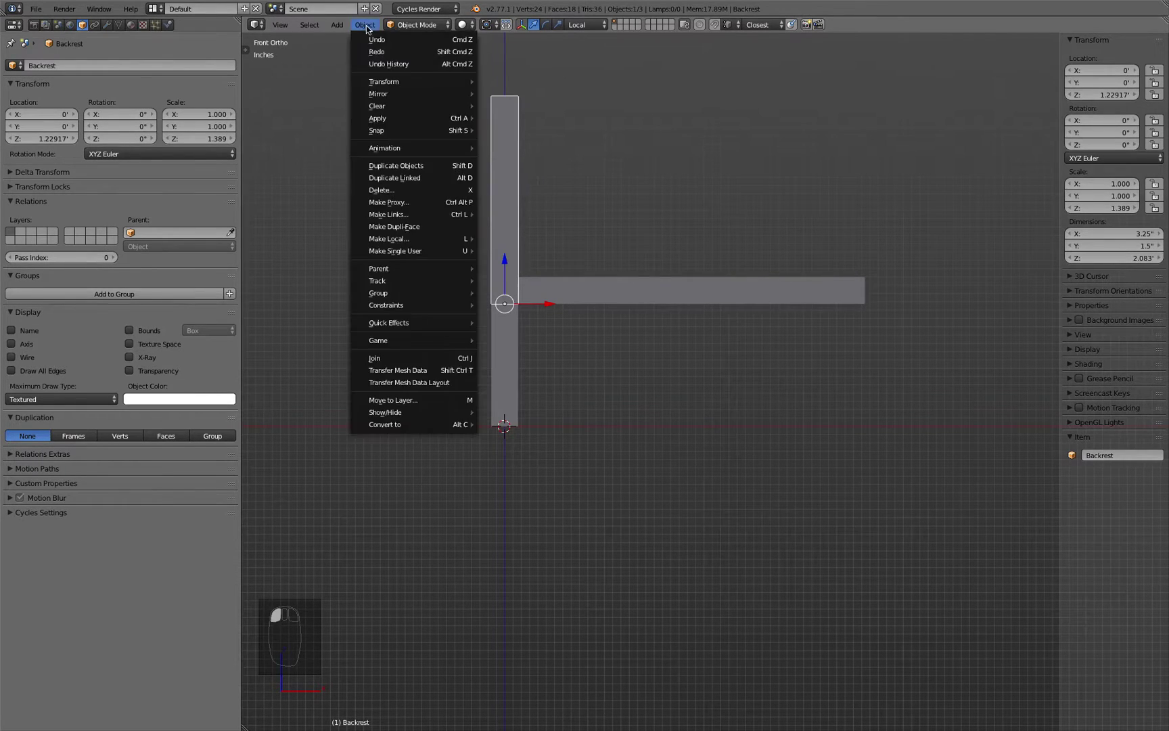
mouse_move(460, 119)
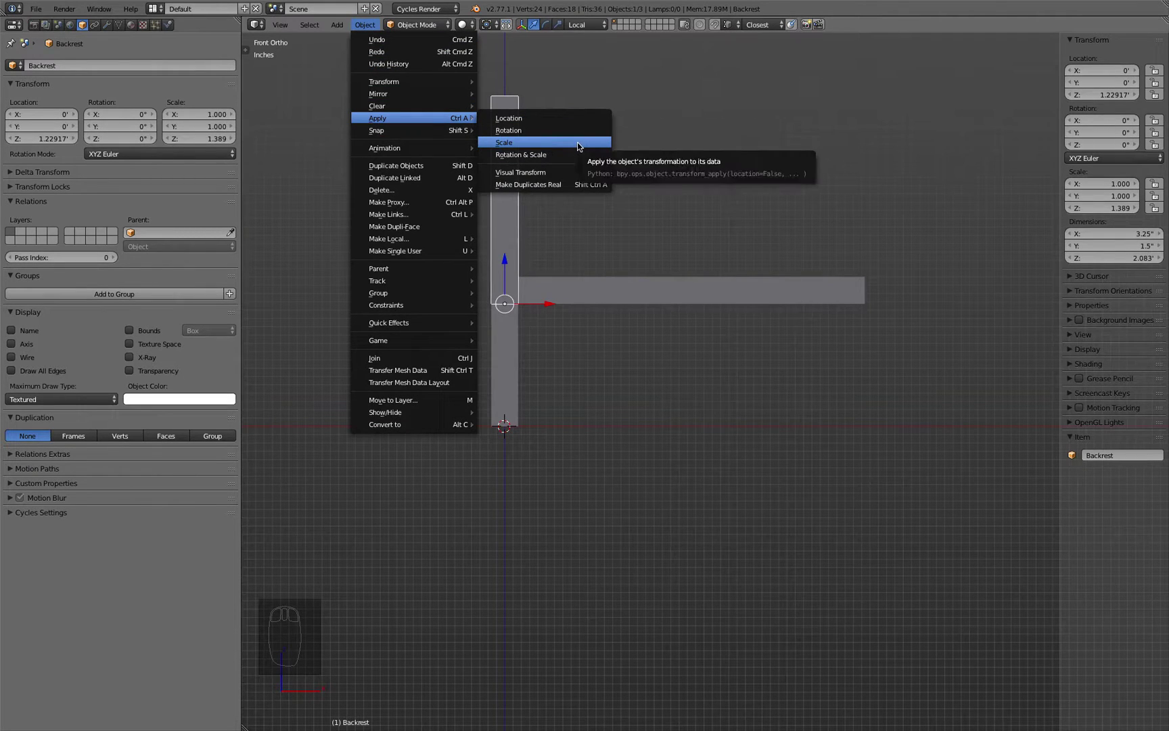
click(578, 146)
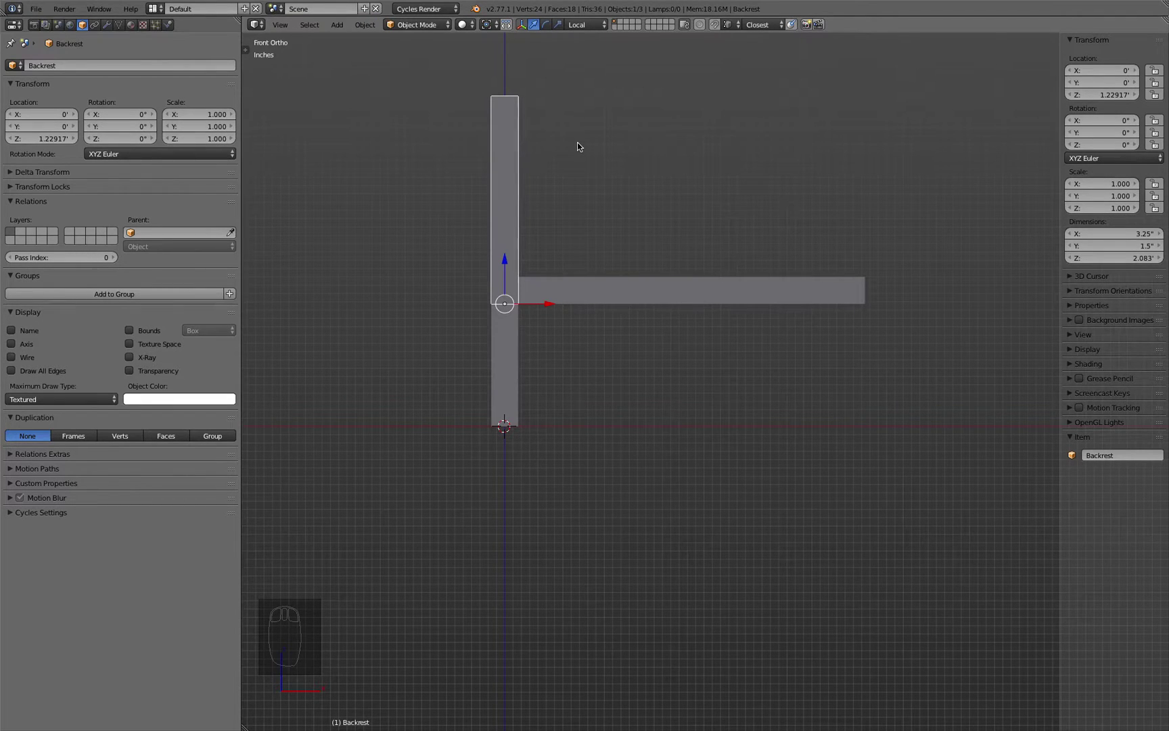
Step: Rotate the backrest 15 degrees in front view around its bottom origin
key(r)
key(1)
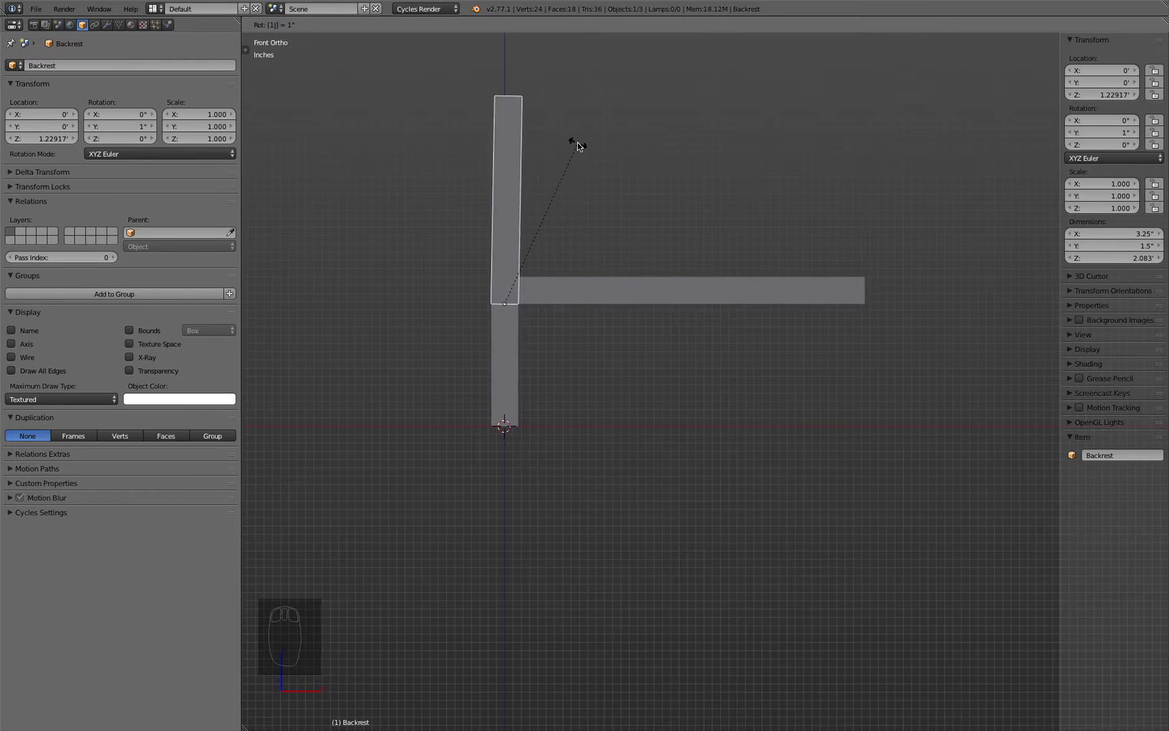
key(5)
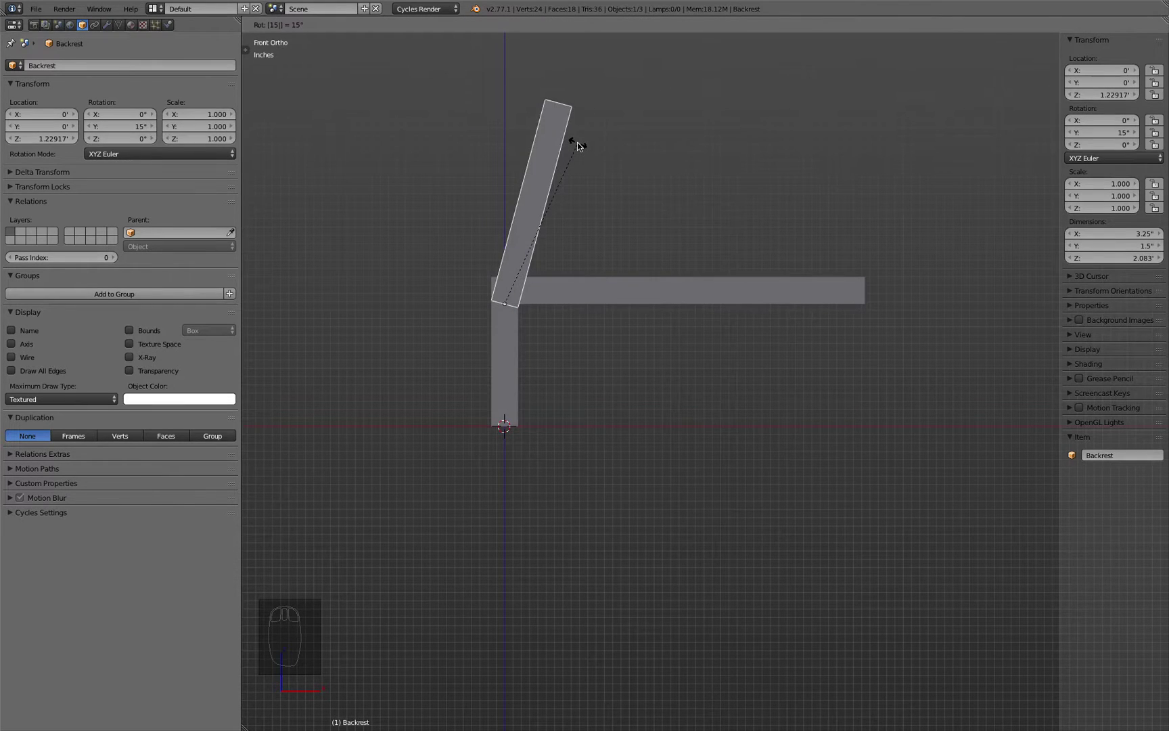
key(Return)
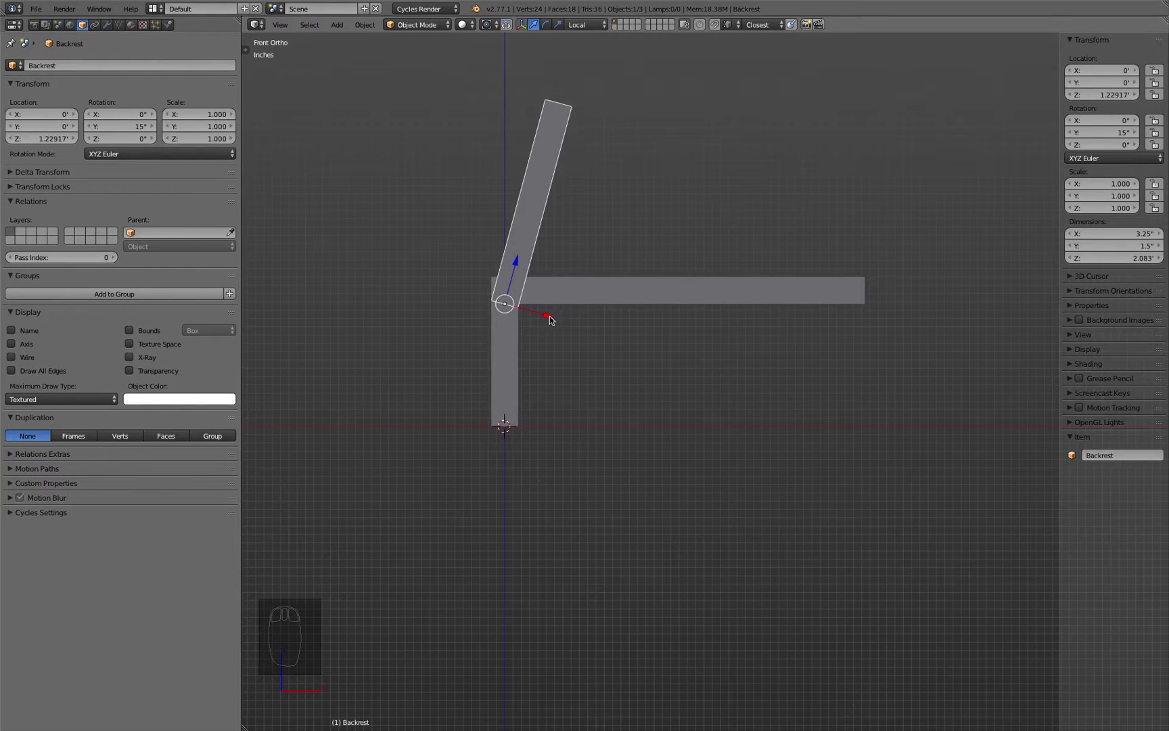
Step: Try moving the backrest along its local X axis and along the global X axis, and return the transform orientation to Local
drag(548, 319, 851, 360)
right_click(851, 359)
click(586, 25)
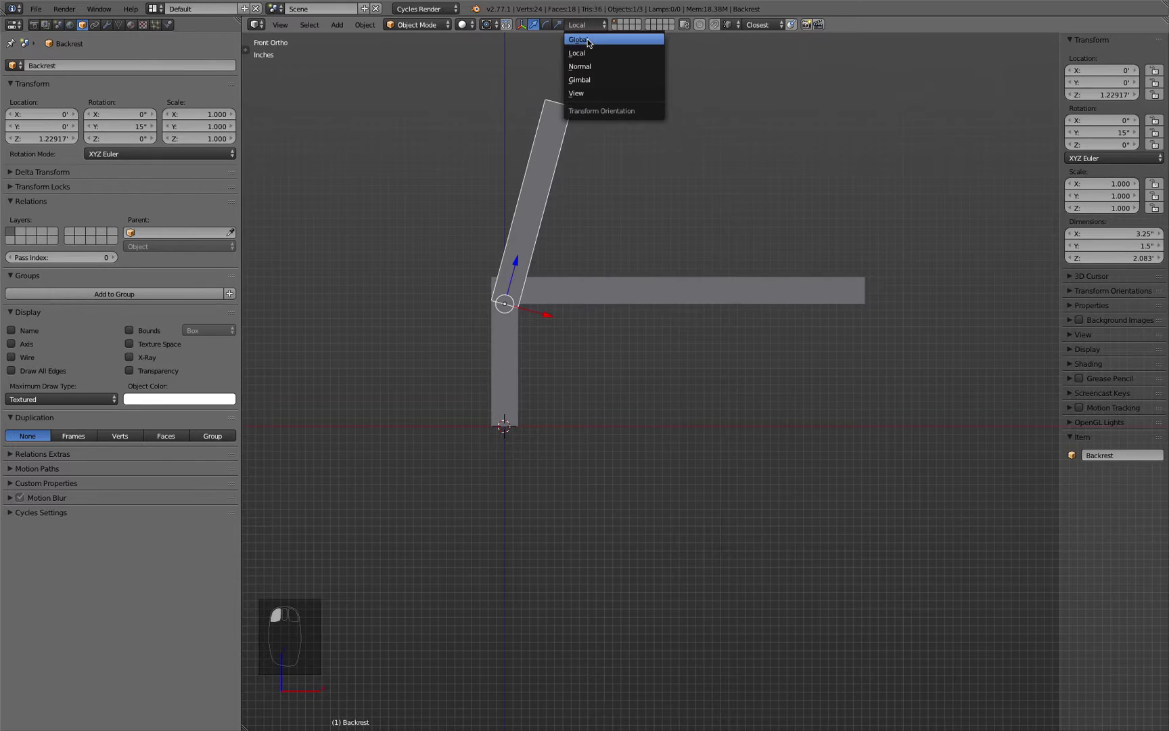
click(588, 41)
drag(548, 304, 639, 301)
right_click(640, 302)
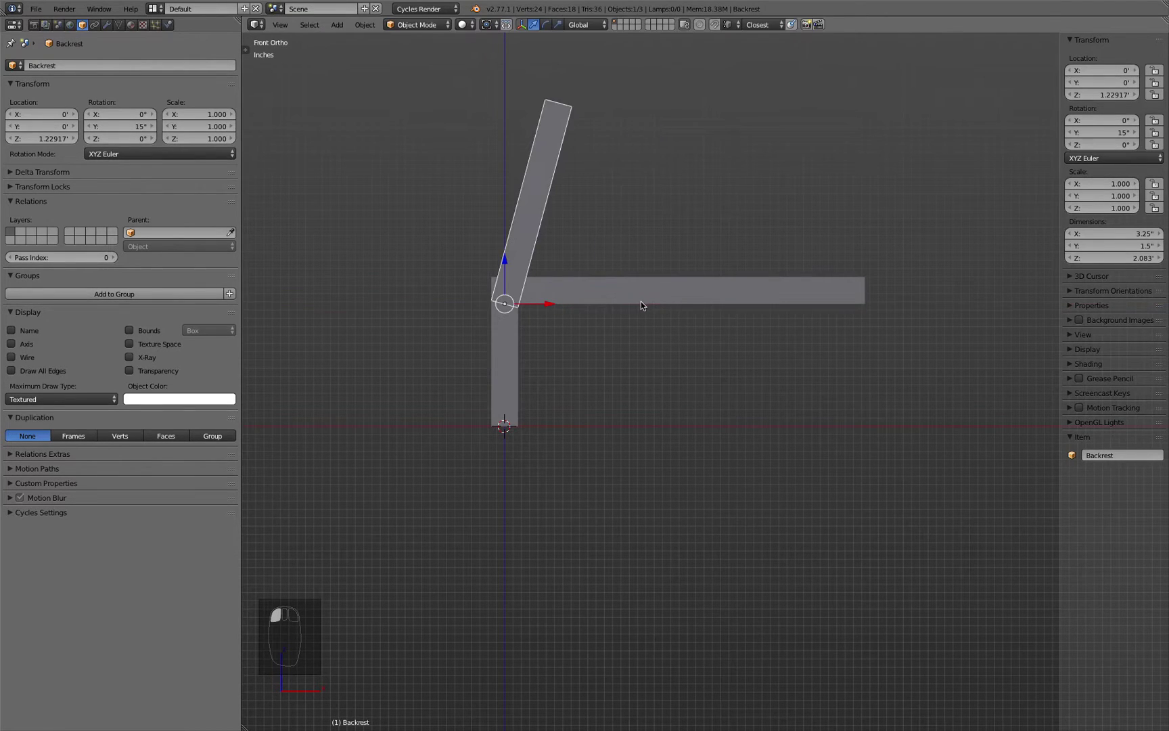
click(583, 25)
click(584, 25)
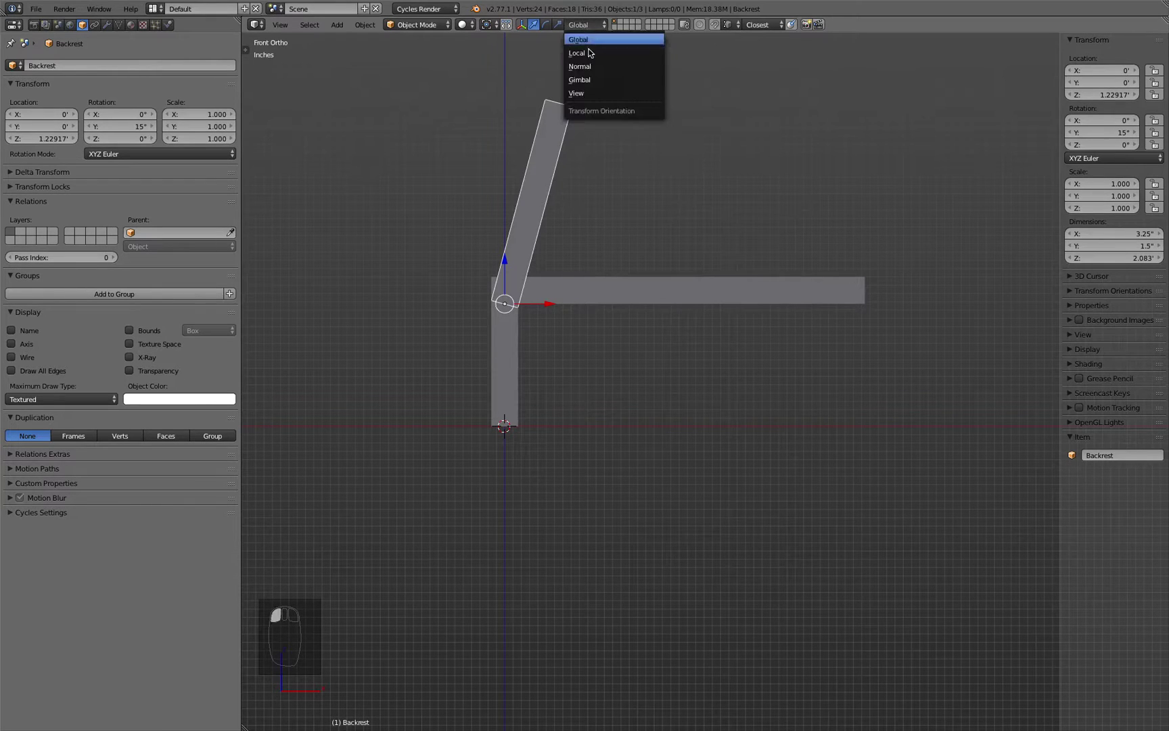
click(580, 53)
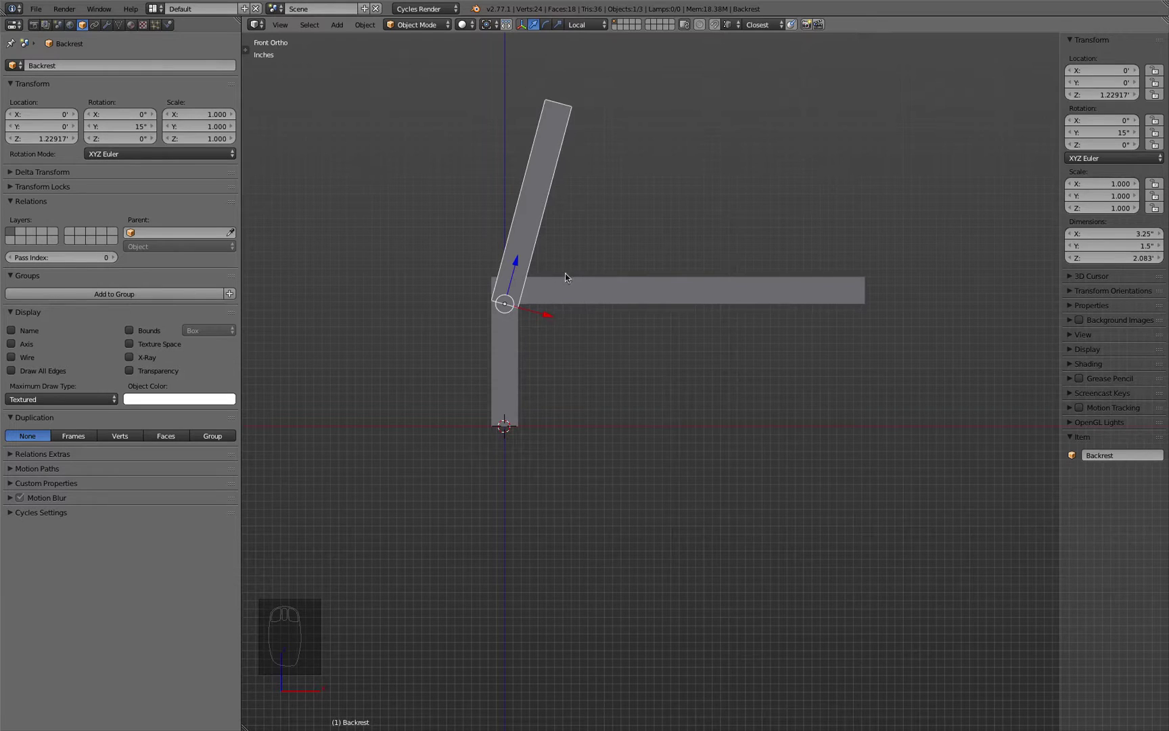
Step: Move the backrest along the global X axis to an X location of about 1.33 feet on the back leg
key(g)
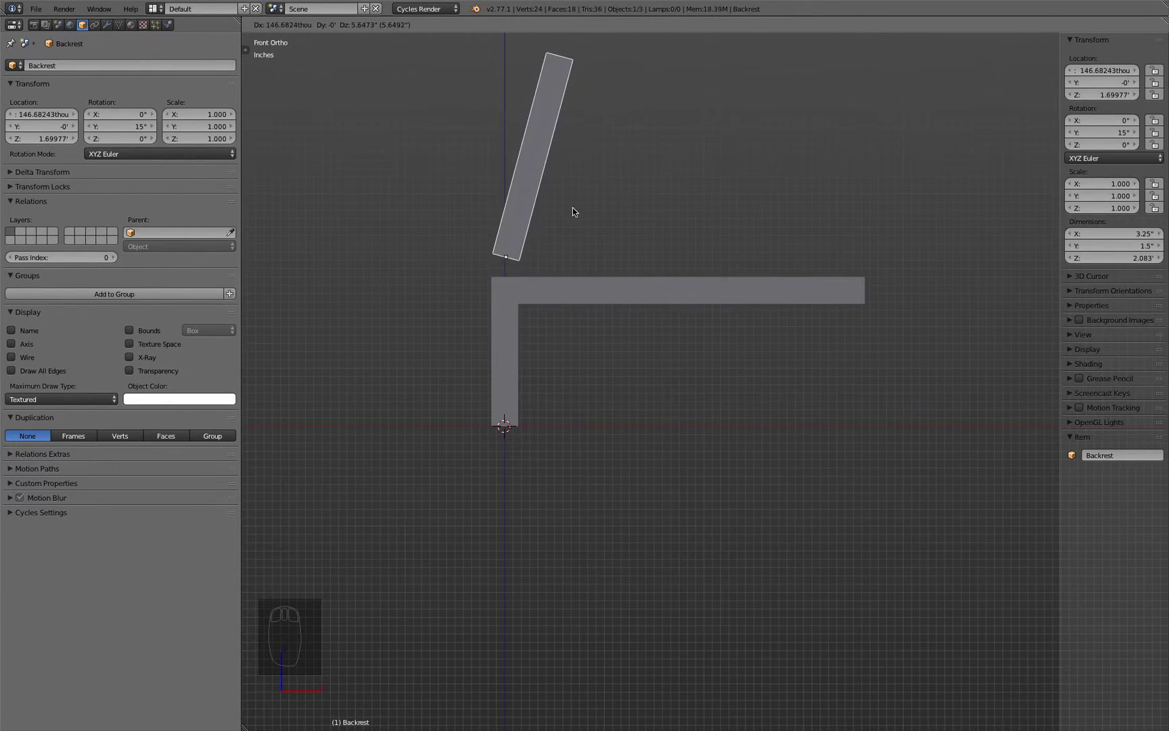
key(x)
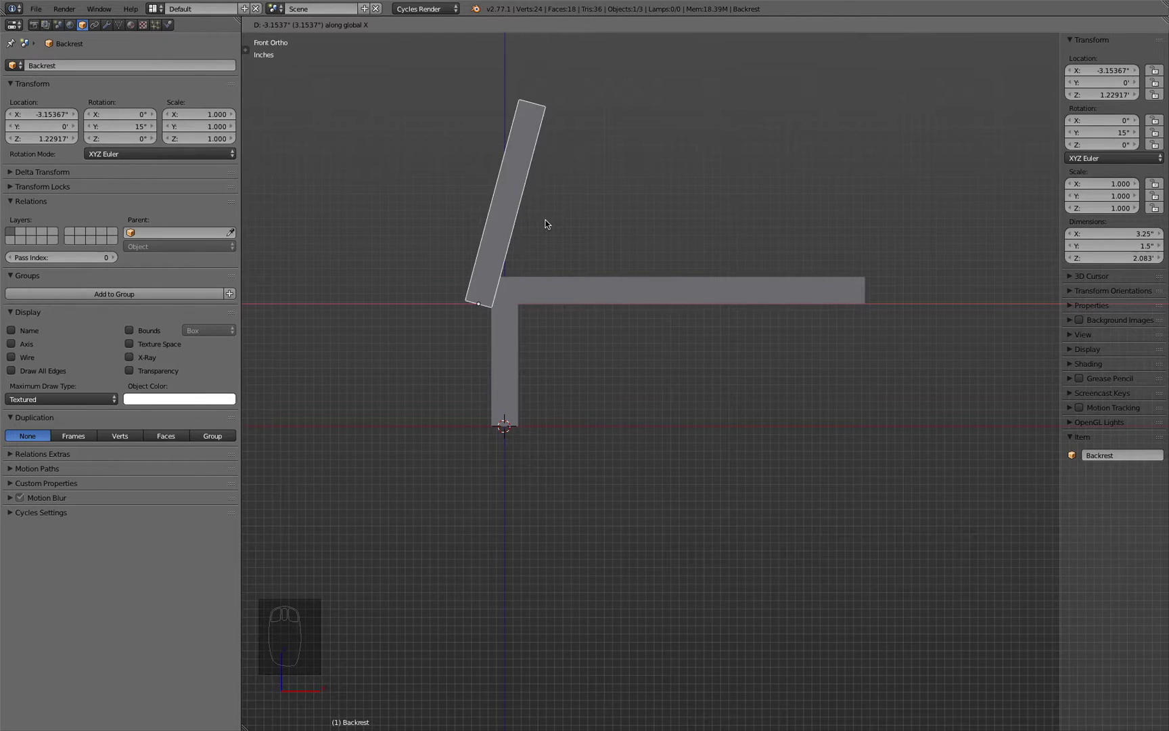
key(x)
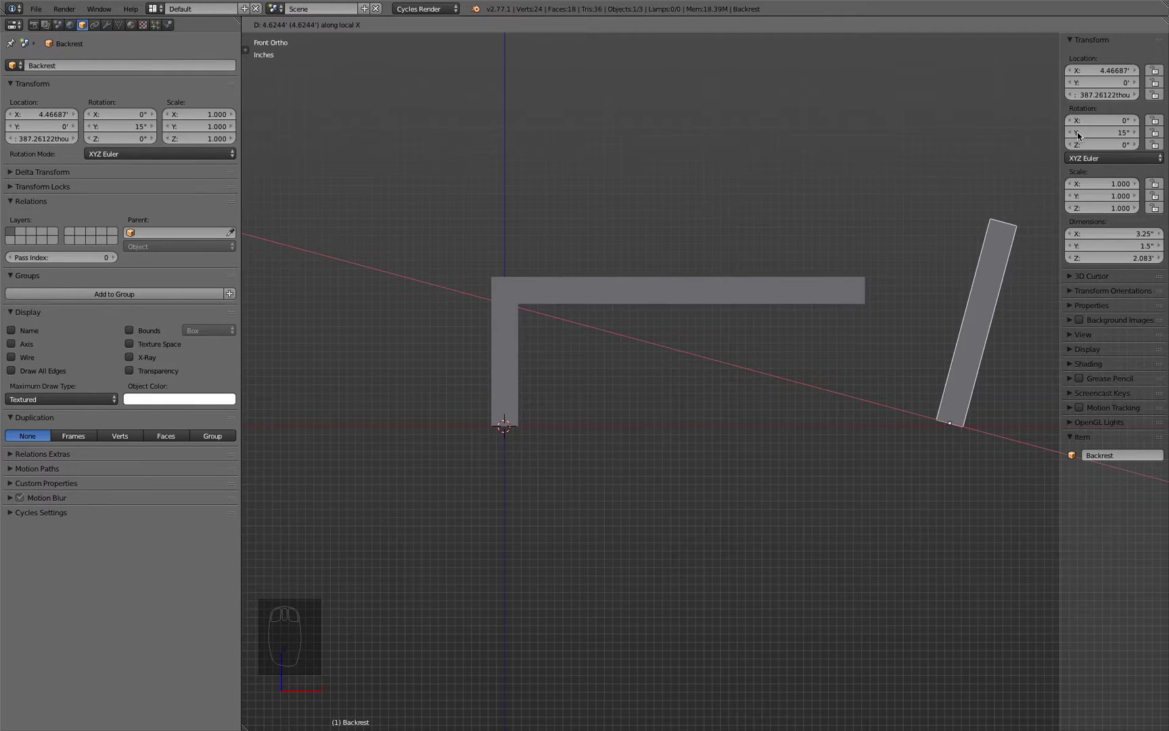
key(x)
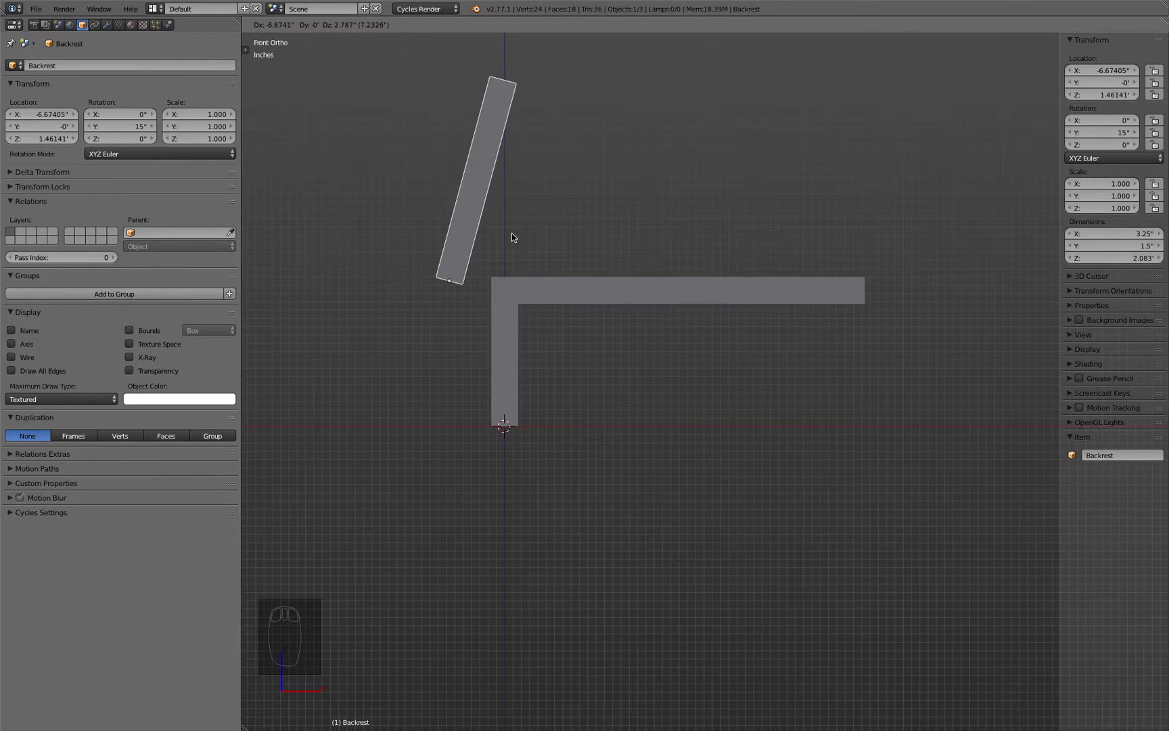
key(x)
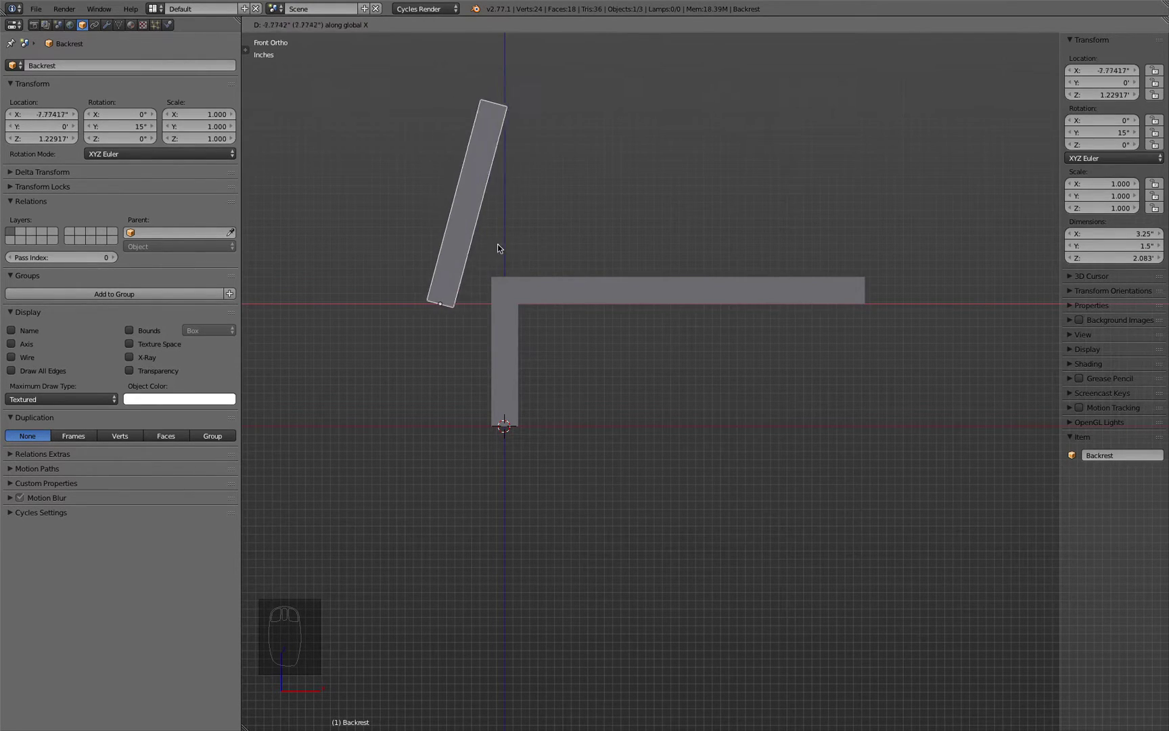
key(x)
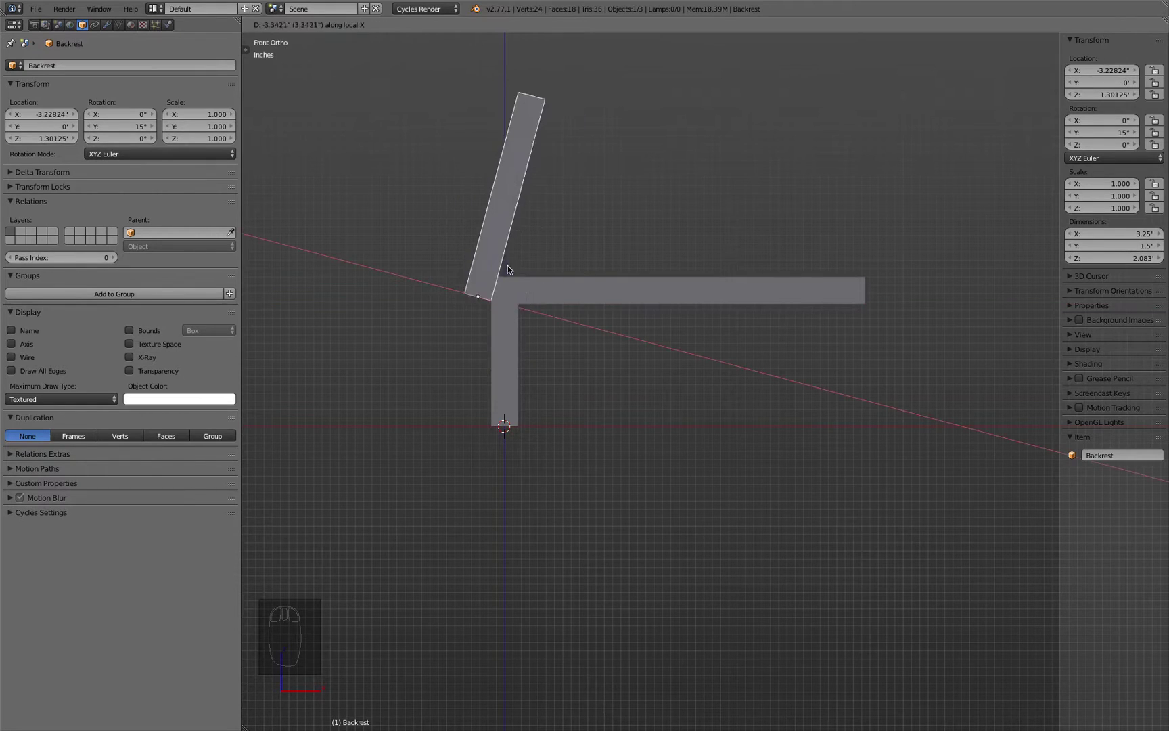
key(x)
key(x)
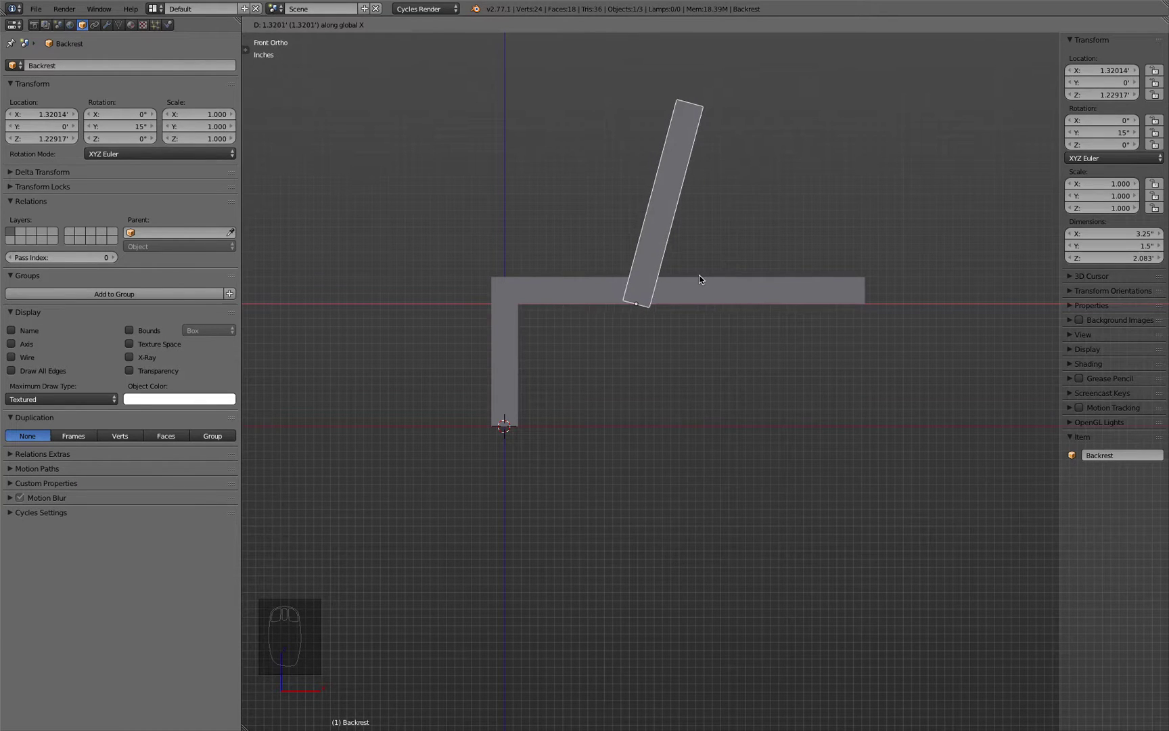
click(699, 275)
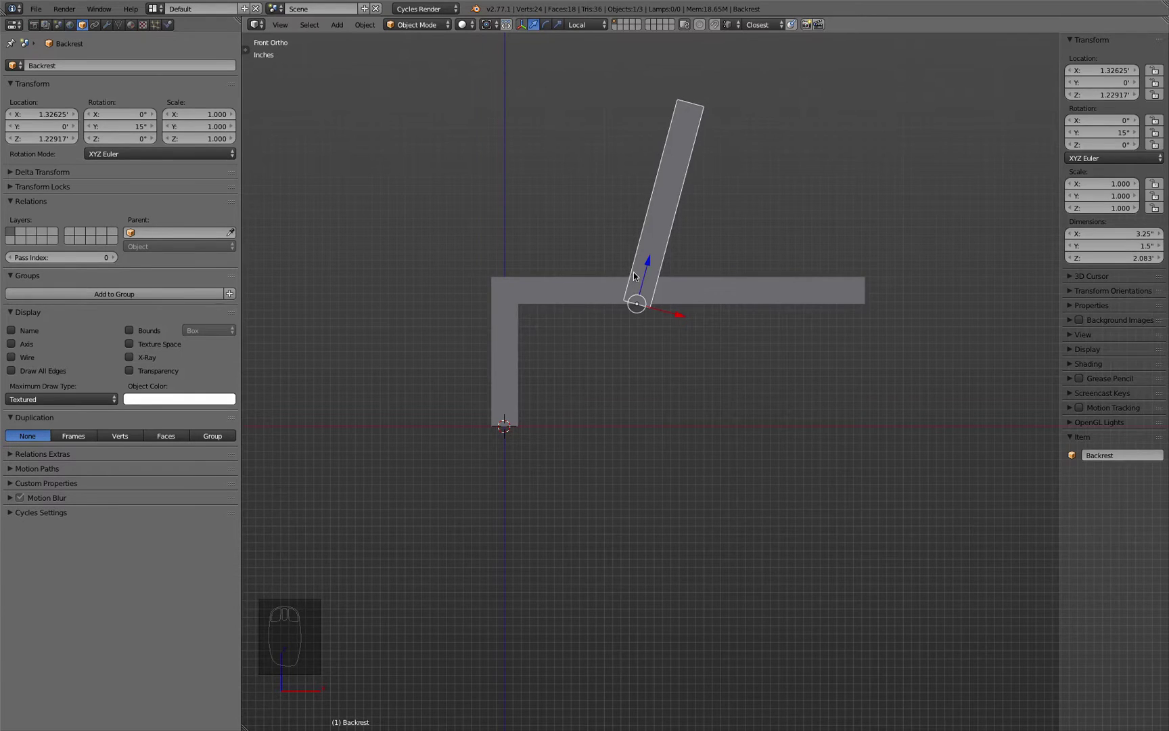
Step: Slide the backrest down its local Z axis until both bottom corners pass the back leg's underside, and nudge it slightly along X
scroll(635, 276, up, 10)
scroll(640, 335, up, 2)
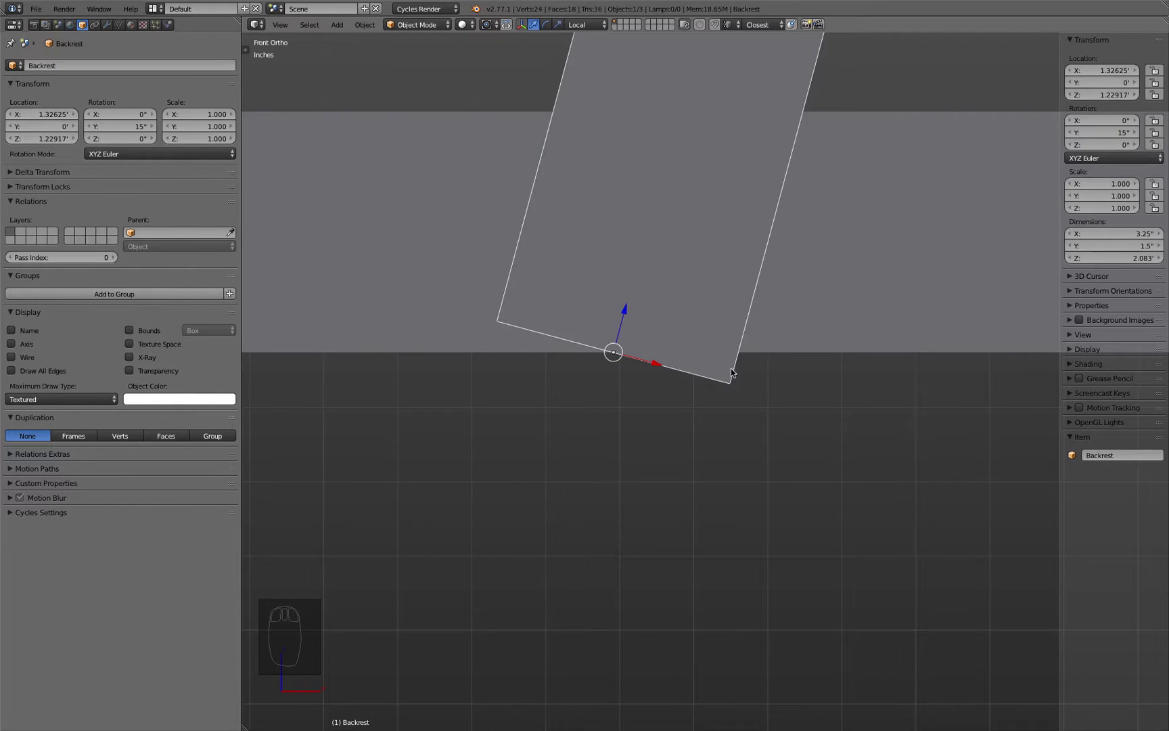
drag(625, 312, 645, 255)
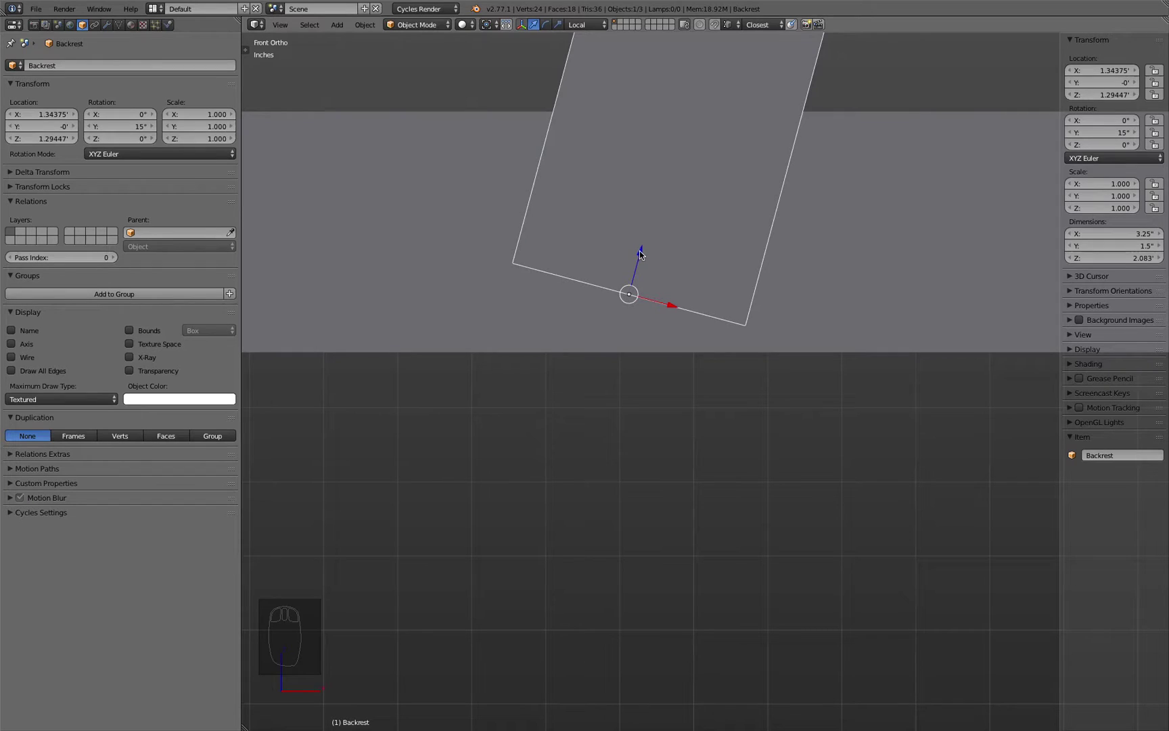
drag(645, 253, 618, 360)
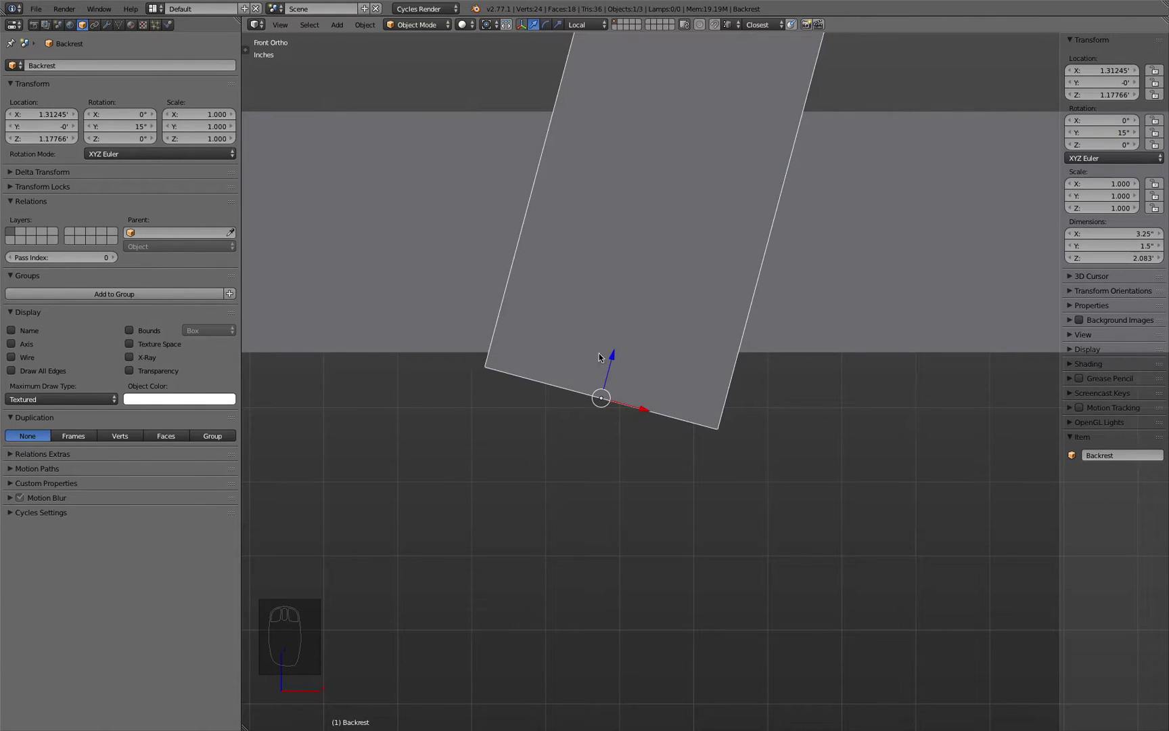
scroll(503, 383, up, 1)
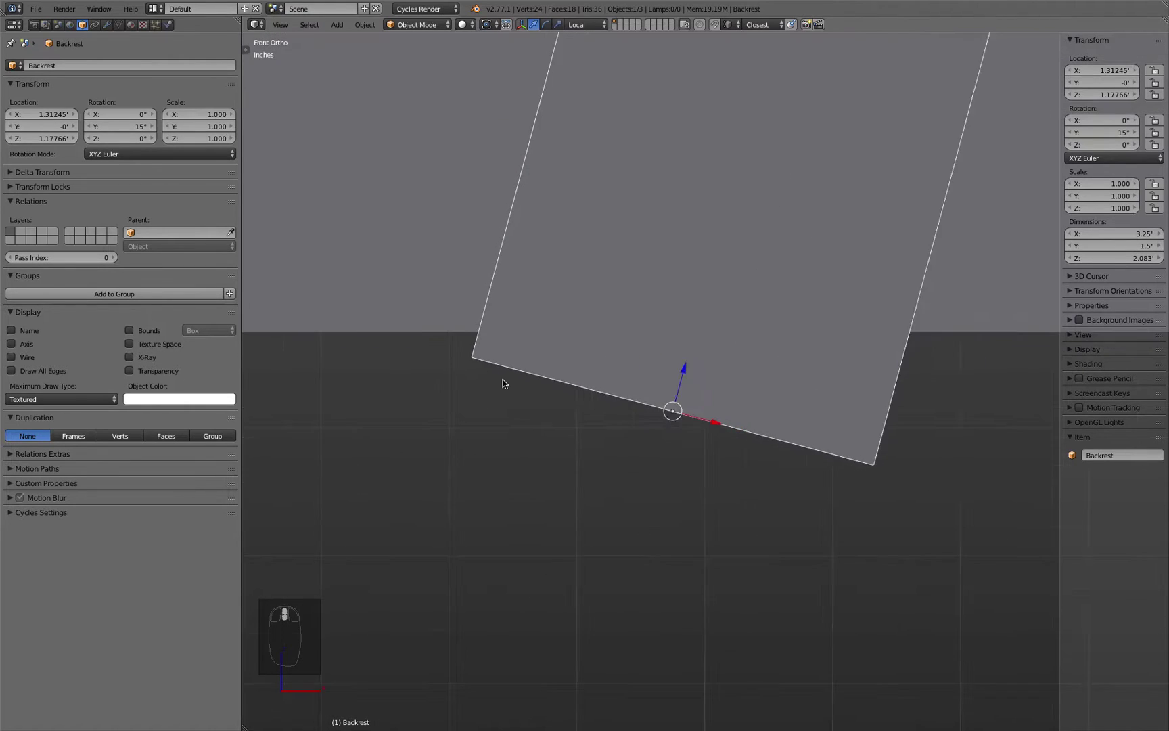
scroll(503, 383, down, 11)
scroll(502, 383, down, 1)
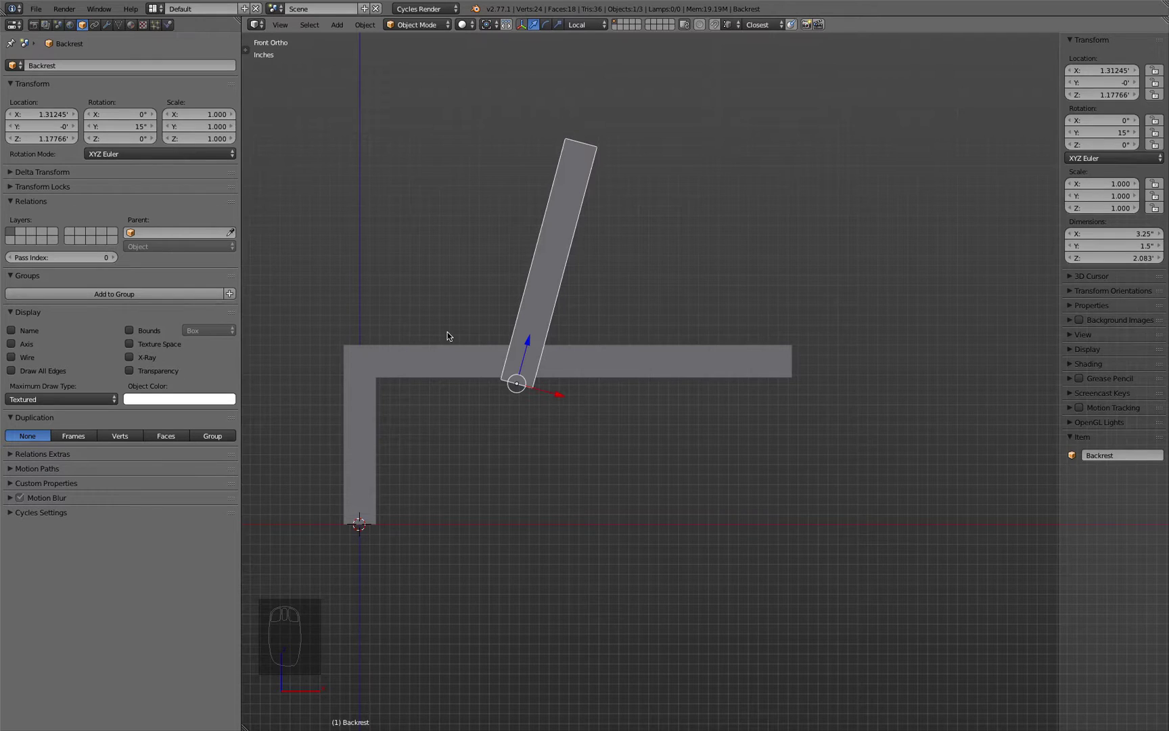
key(g)
click(472, 301)
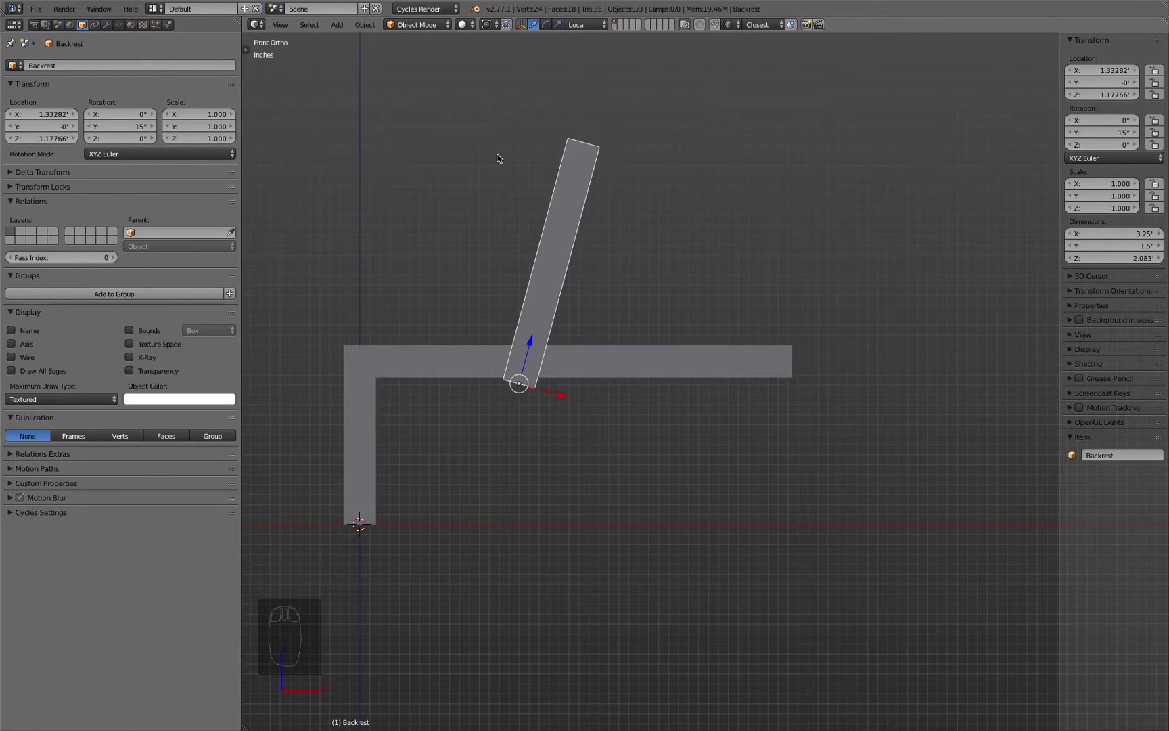
Step: Save the scene over Chair 2.blend and undo the last nudge of the backrest
click(36, 9)
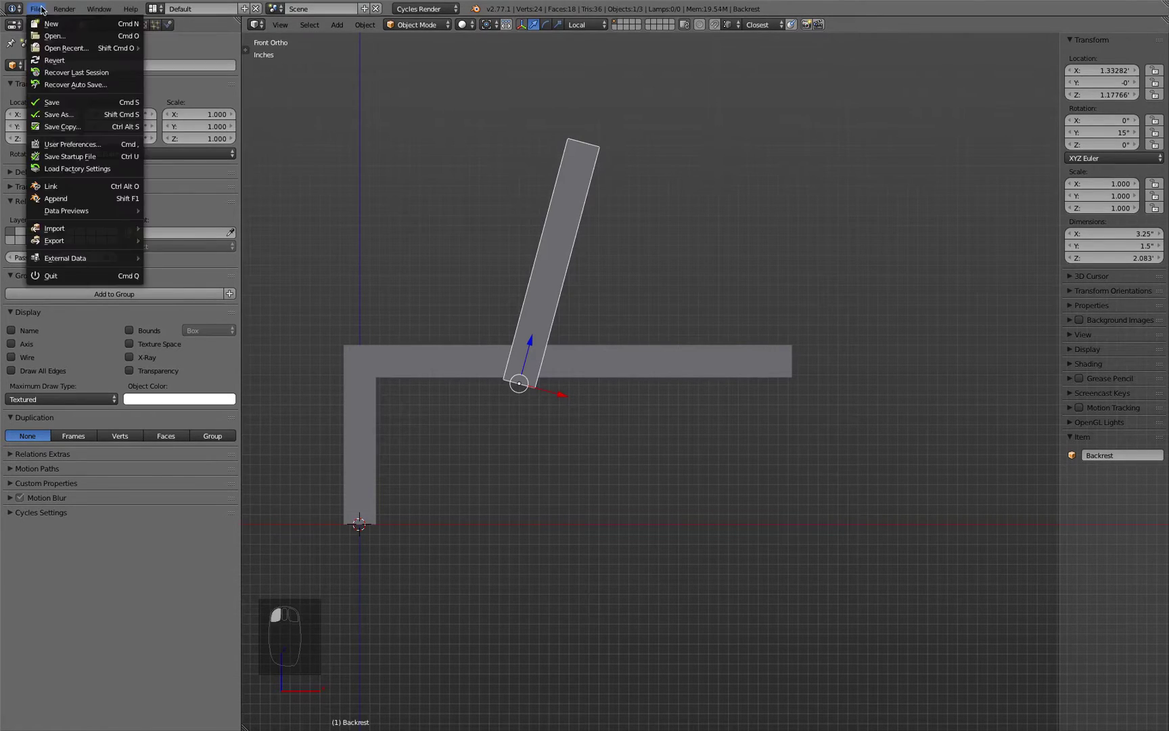
click(82, 103)
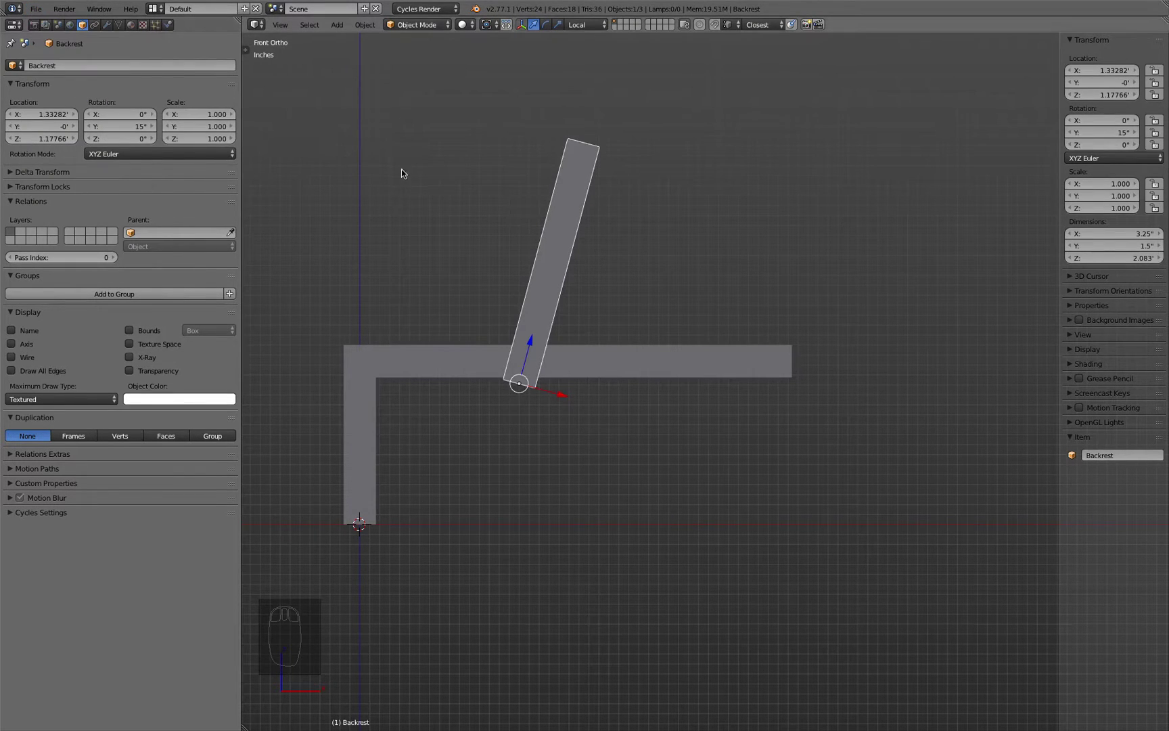
key(ctrl+s)
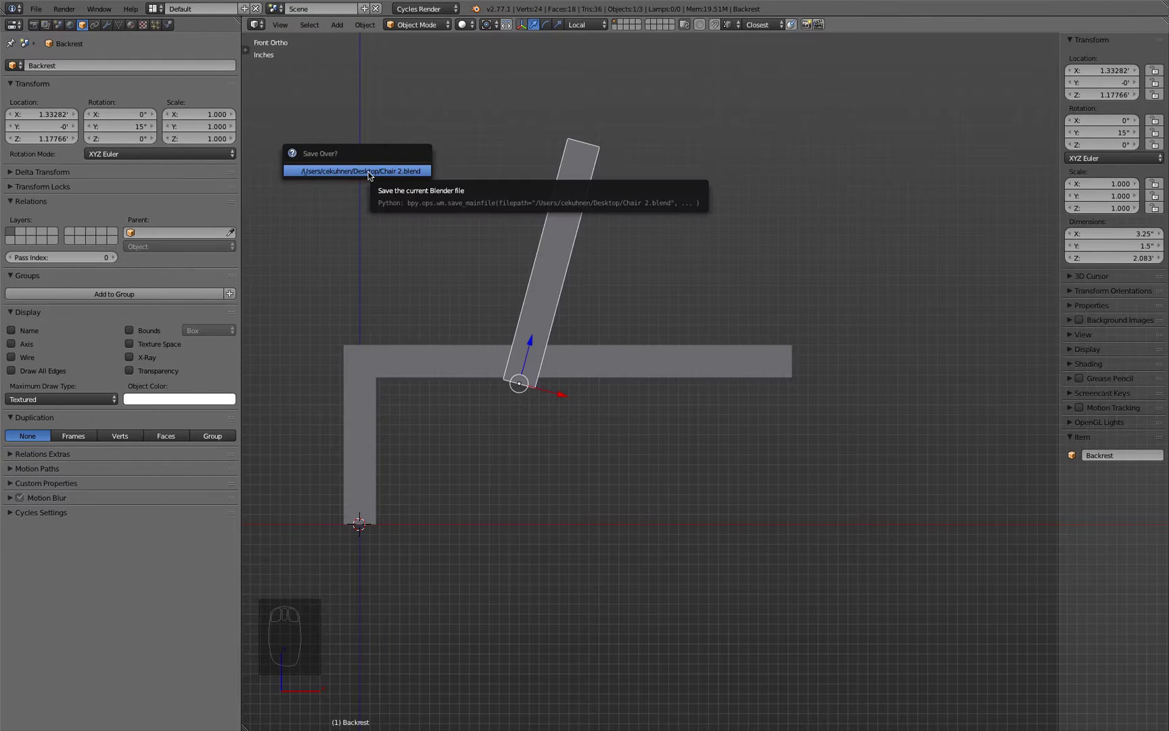
click(370, 172)
key(ctrl+z)
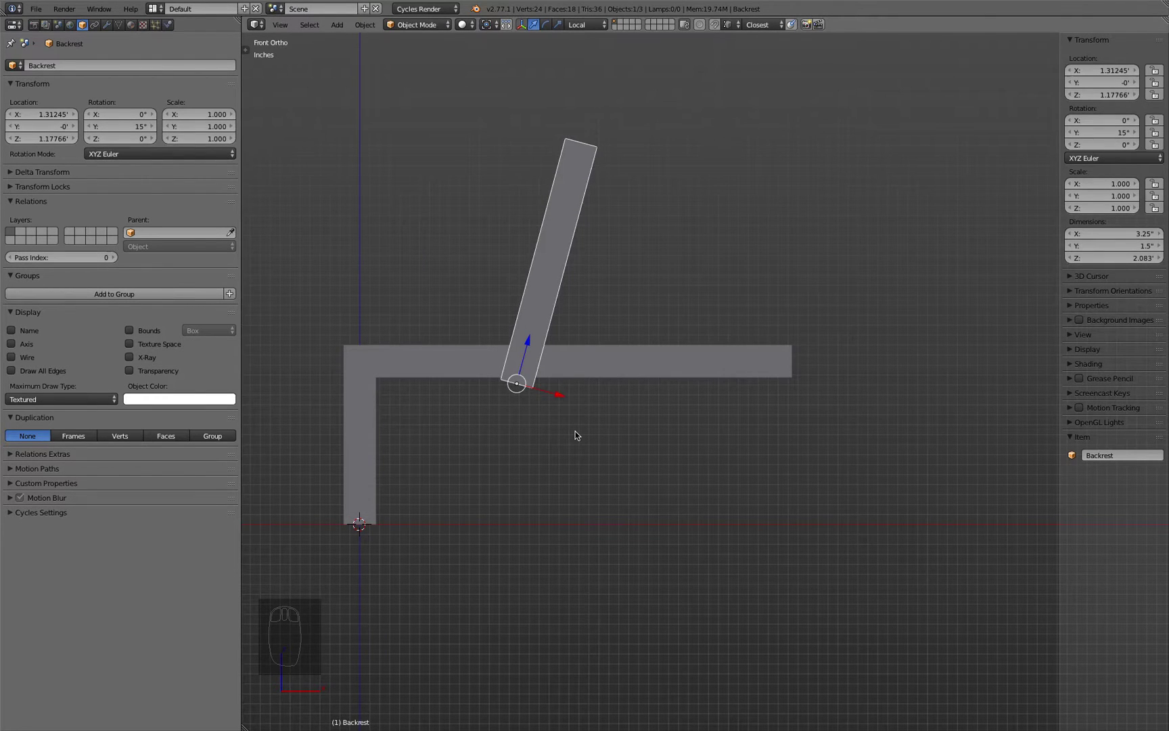
Step: Select the front leg, back leg and backrest together in a perspective angle, with the backrest as the active object
middle_drag(575, 431, 597, 470)
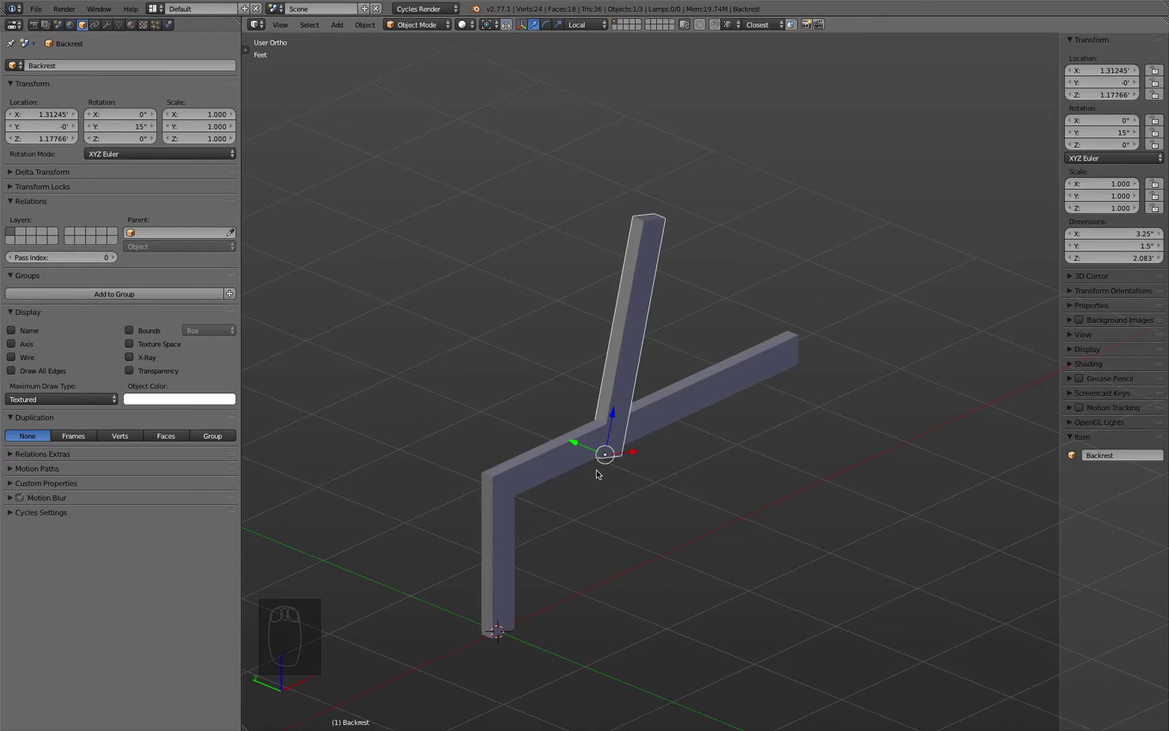
right_click(506, 539)
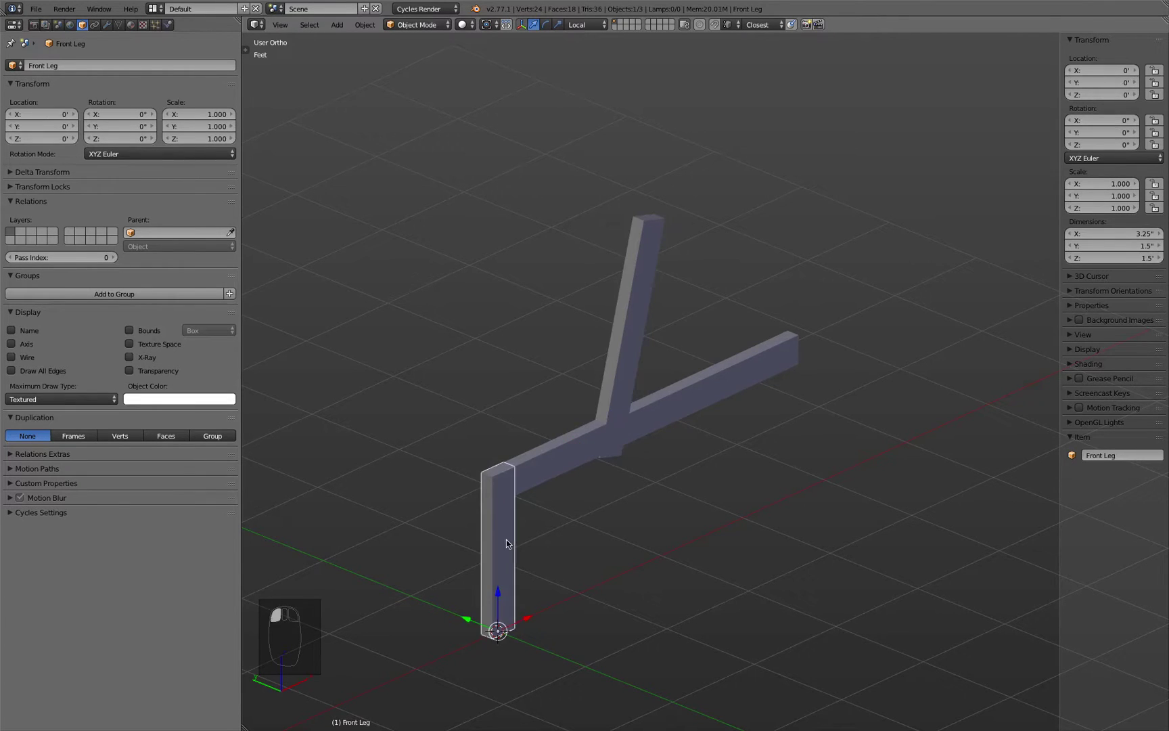
shift+right_click(550, 454)
shift+right_click(633, 324)
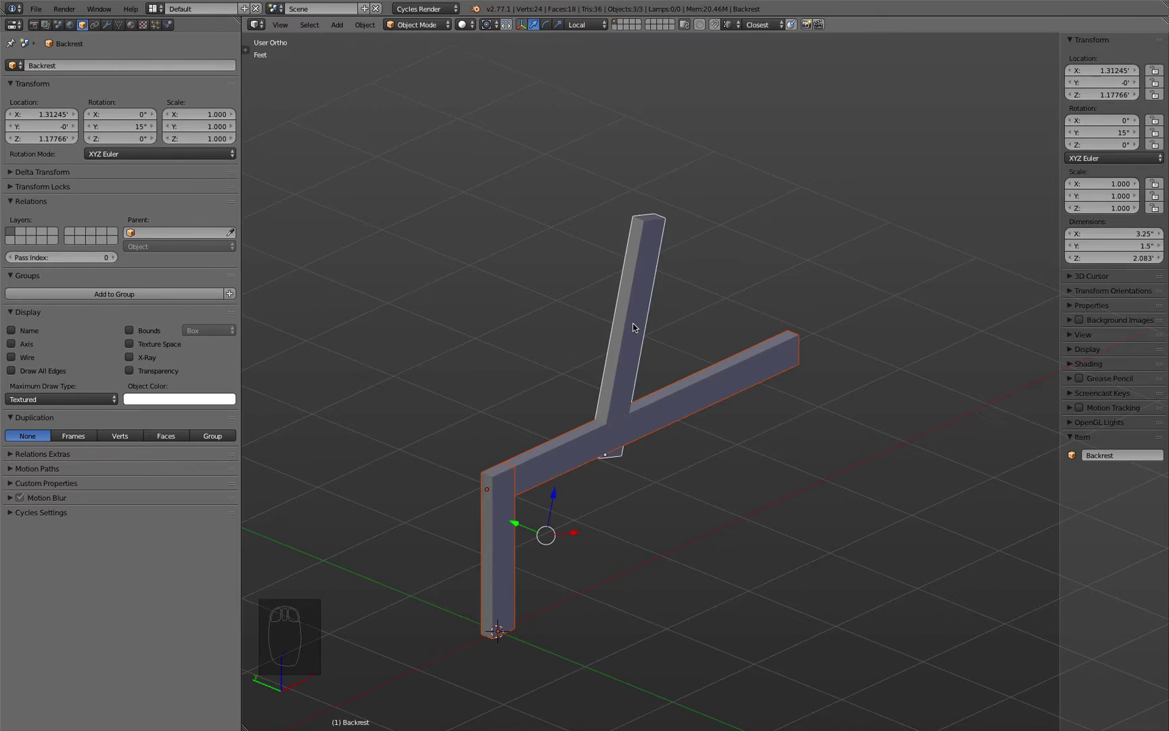
click(507, 567)
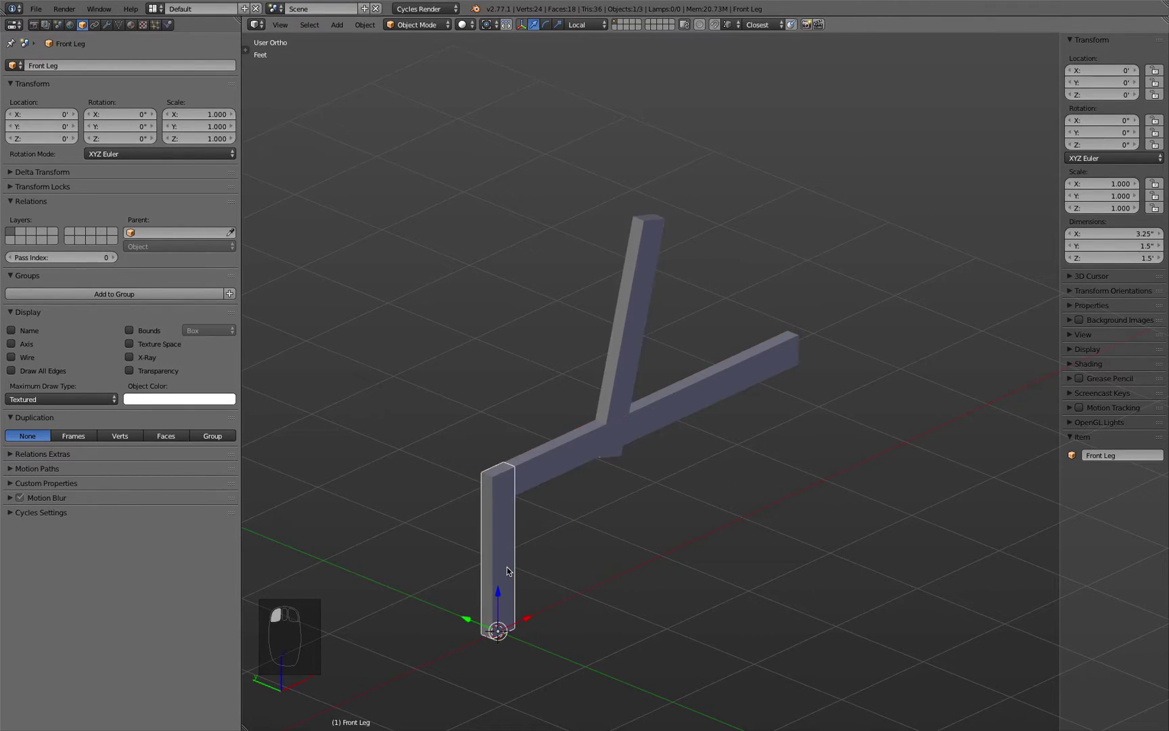
shift+click(554, 476)
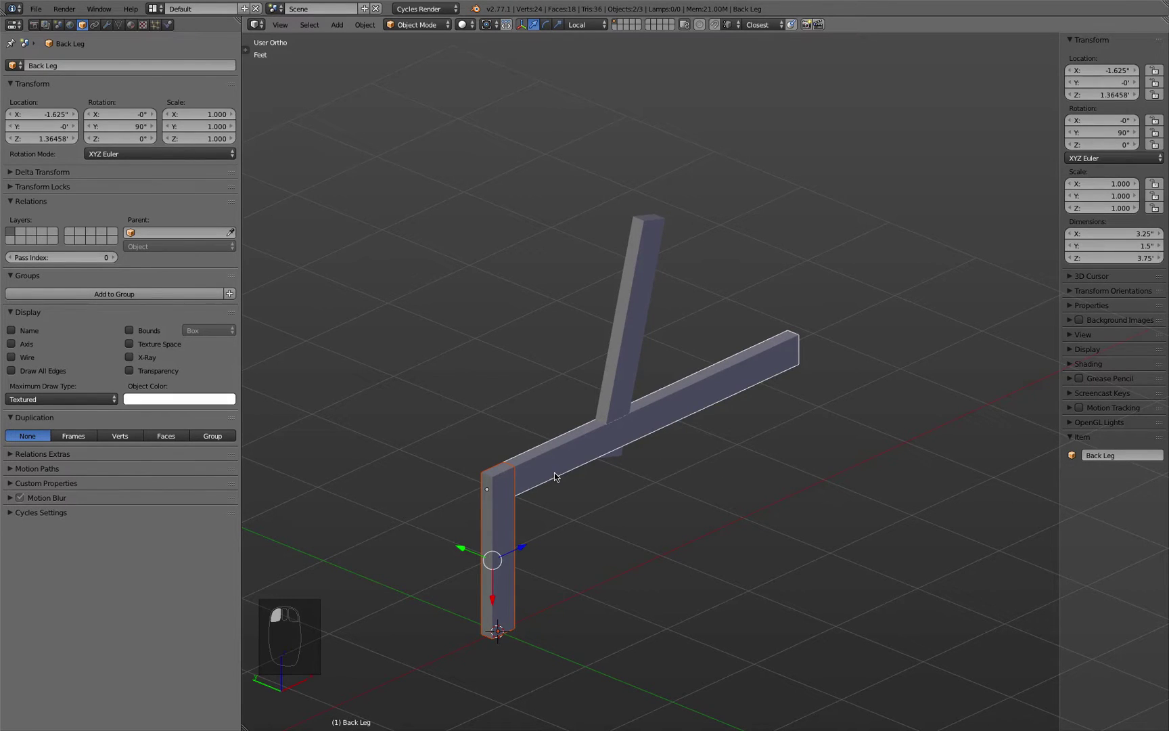
shift+click(614, 362)
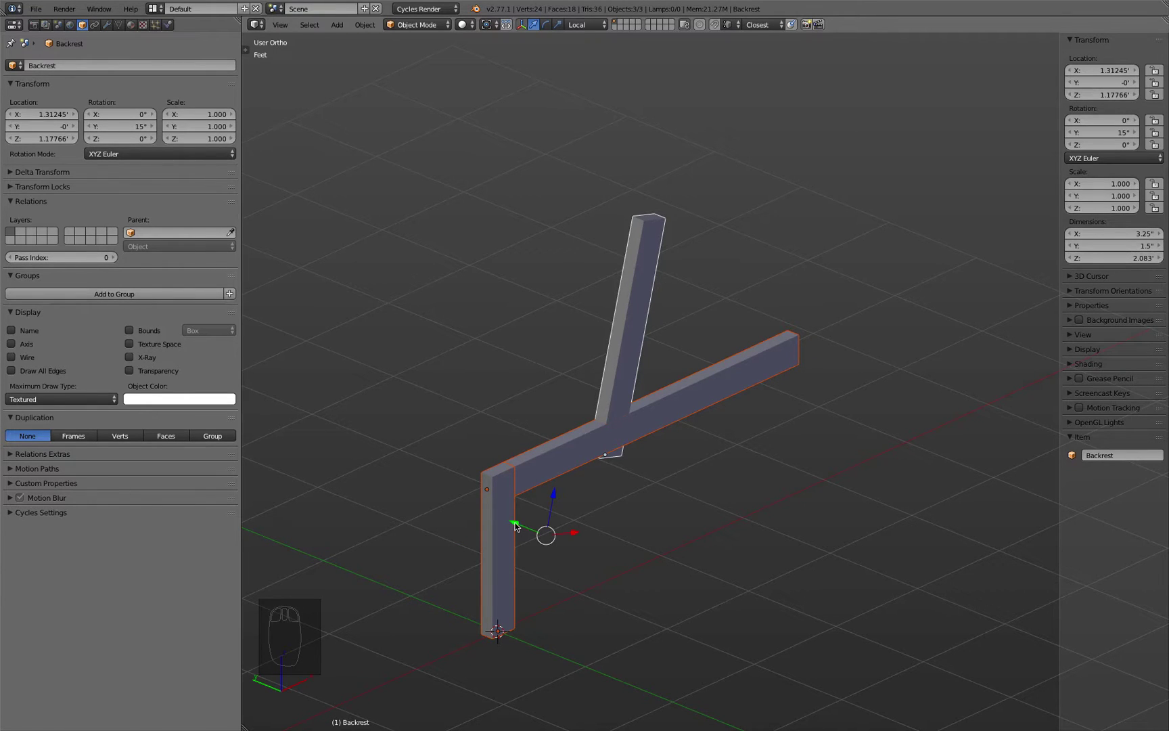
Step: Try moving the three selected parts 1 foot along the local Y axis, and undo the move
drag(514, 523, 417, 514)
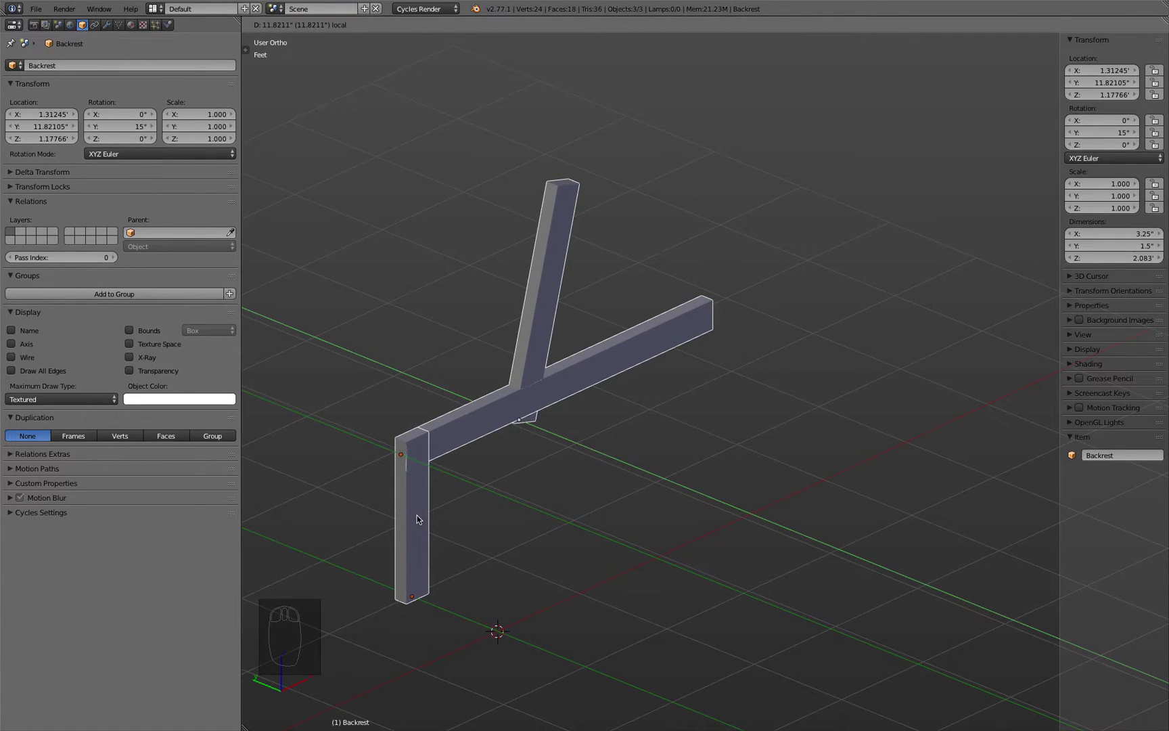
text(1)
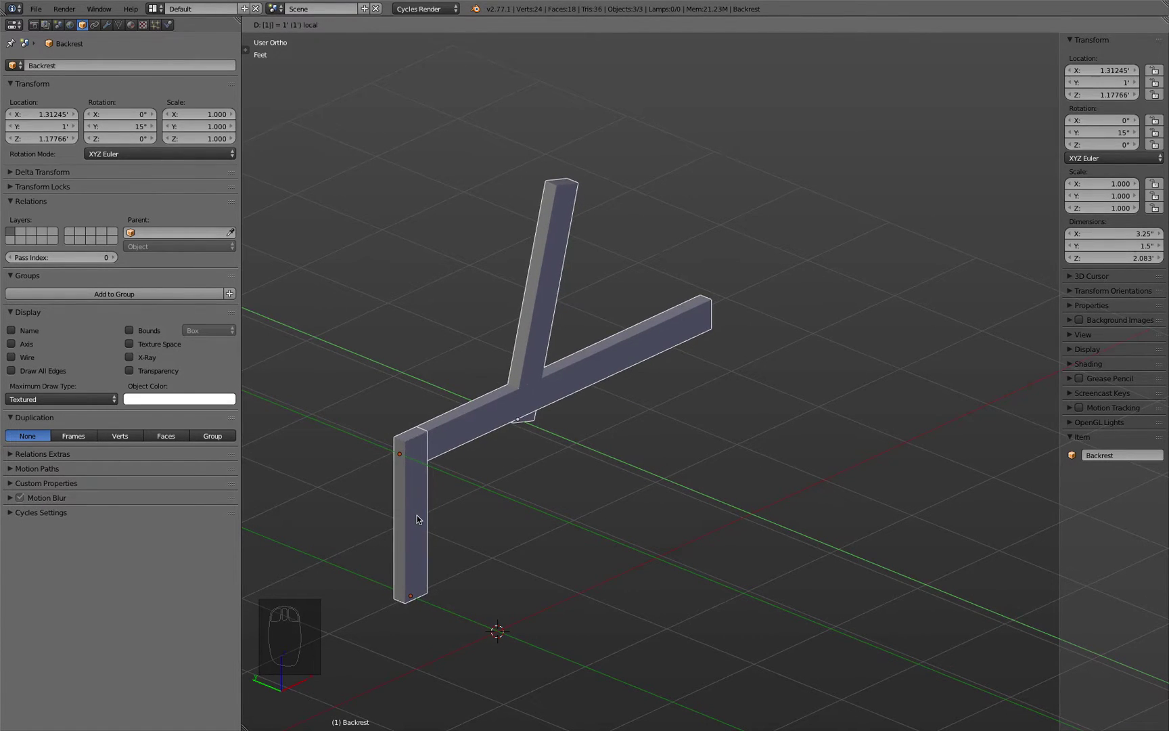
key(Return)
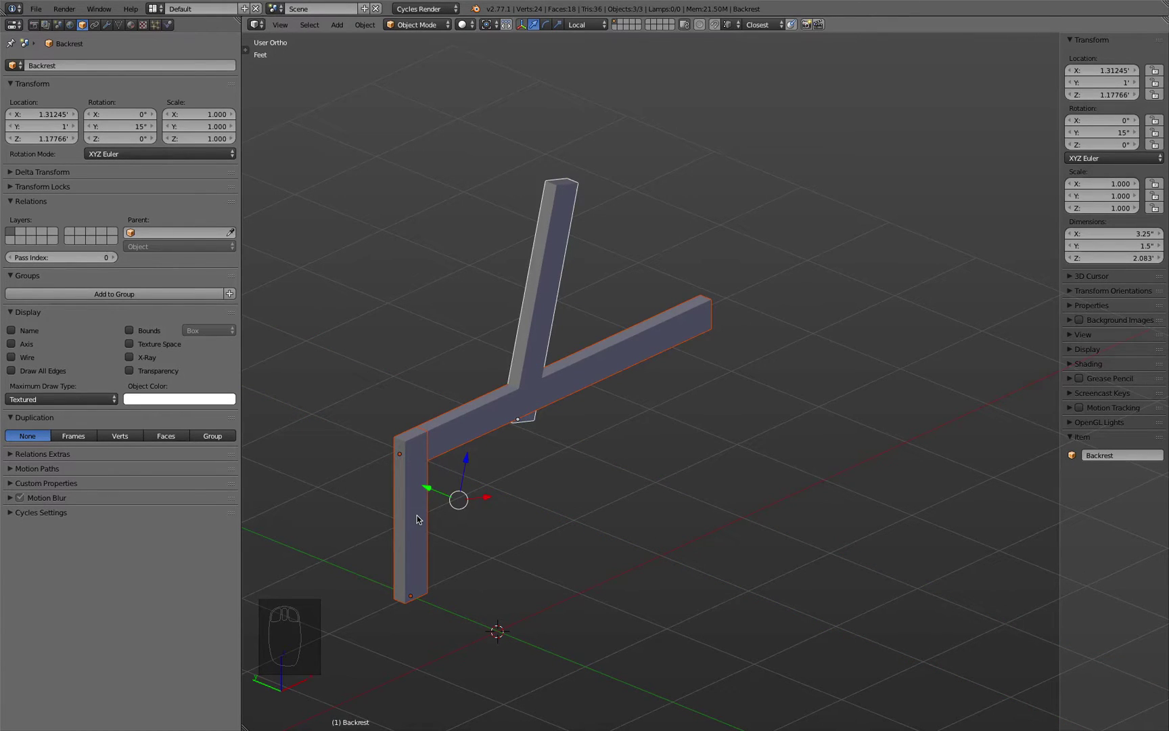
key(super+z)
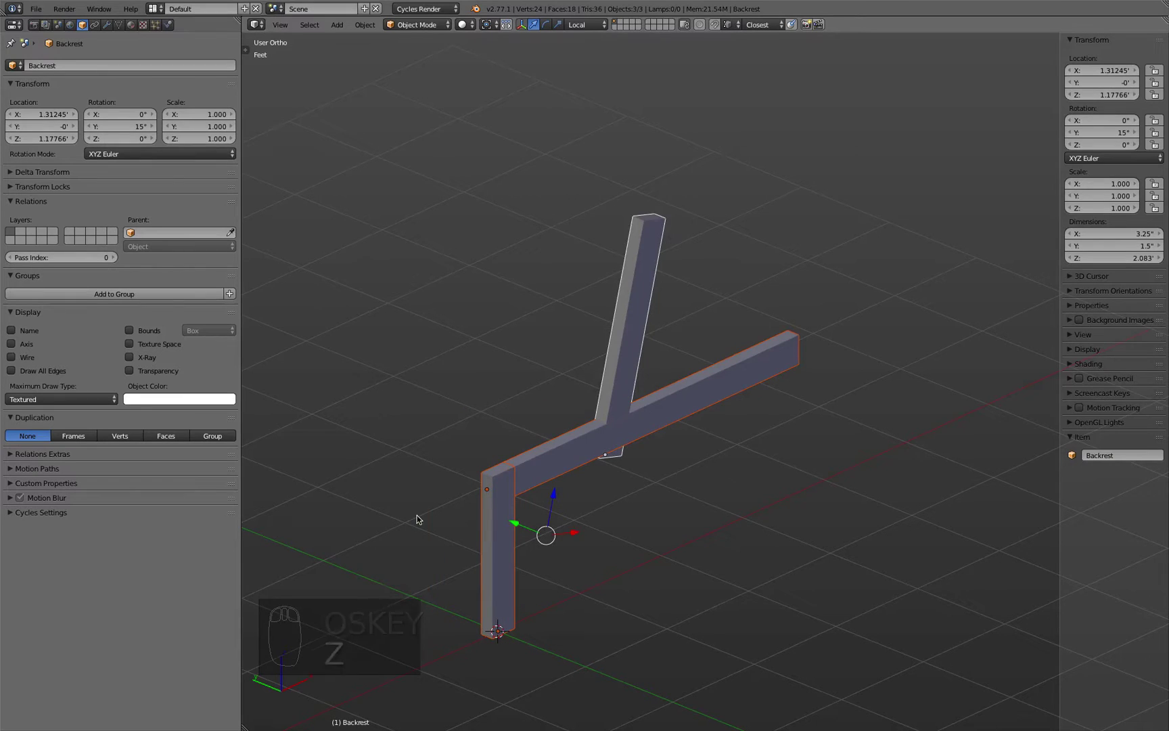
Step: Move the selected front leg, back leg and backrest 1 foot along the global Y axis
key(g)
text(y)
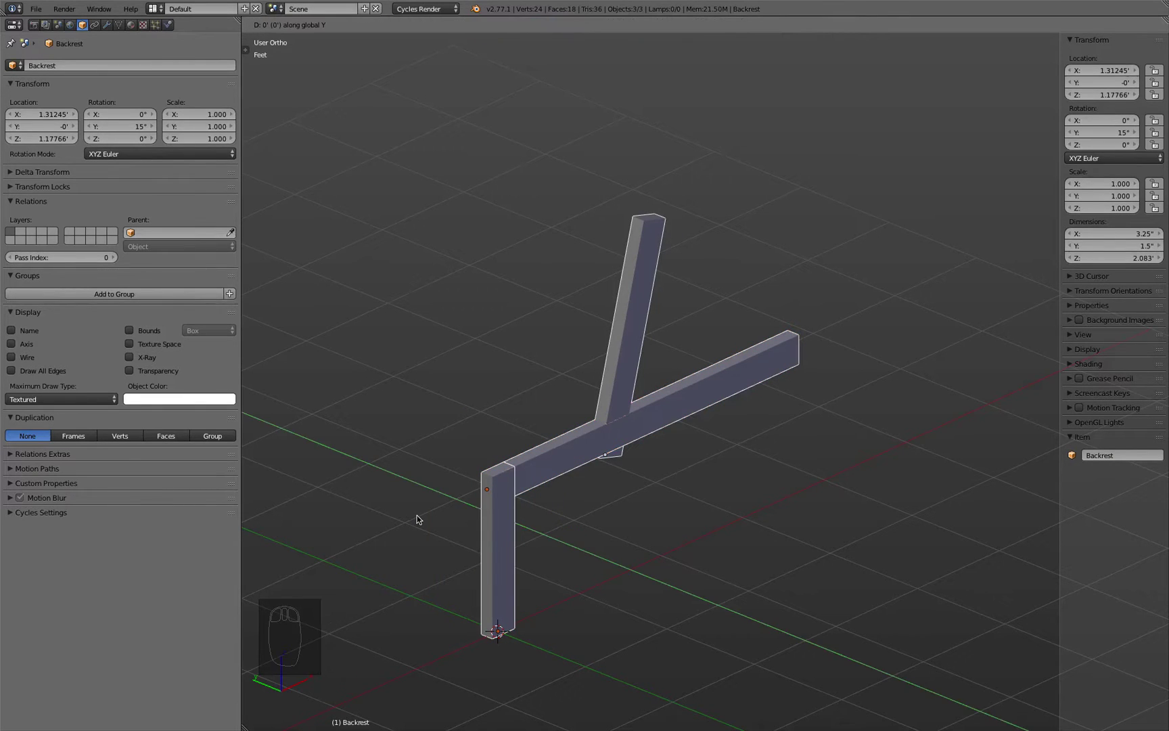
text(1)
key(Return)
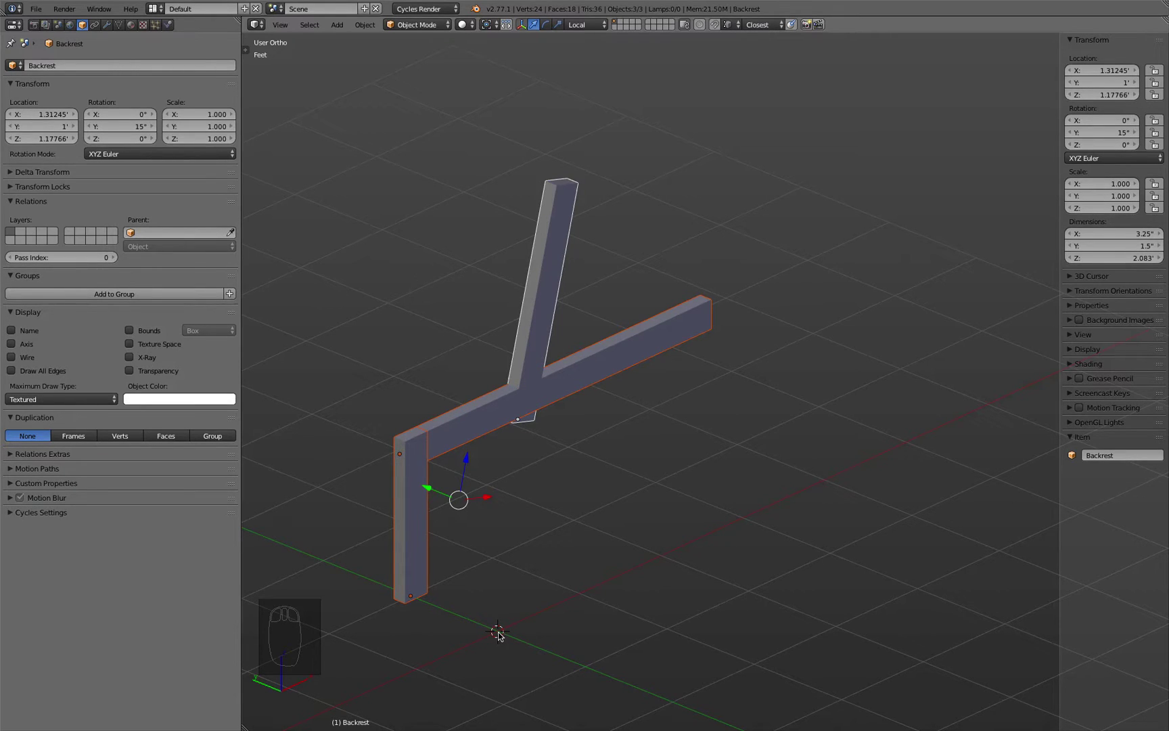
Step: Place the 3D cursor away from the frame and reset its X, Y and Z location to 0
right_click(729, 462)
click(1070, 276)
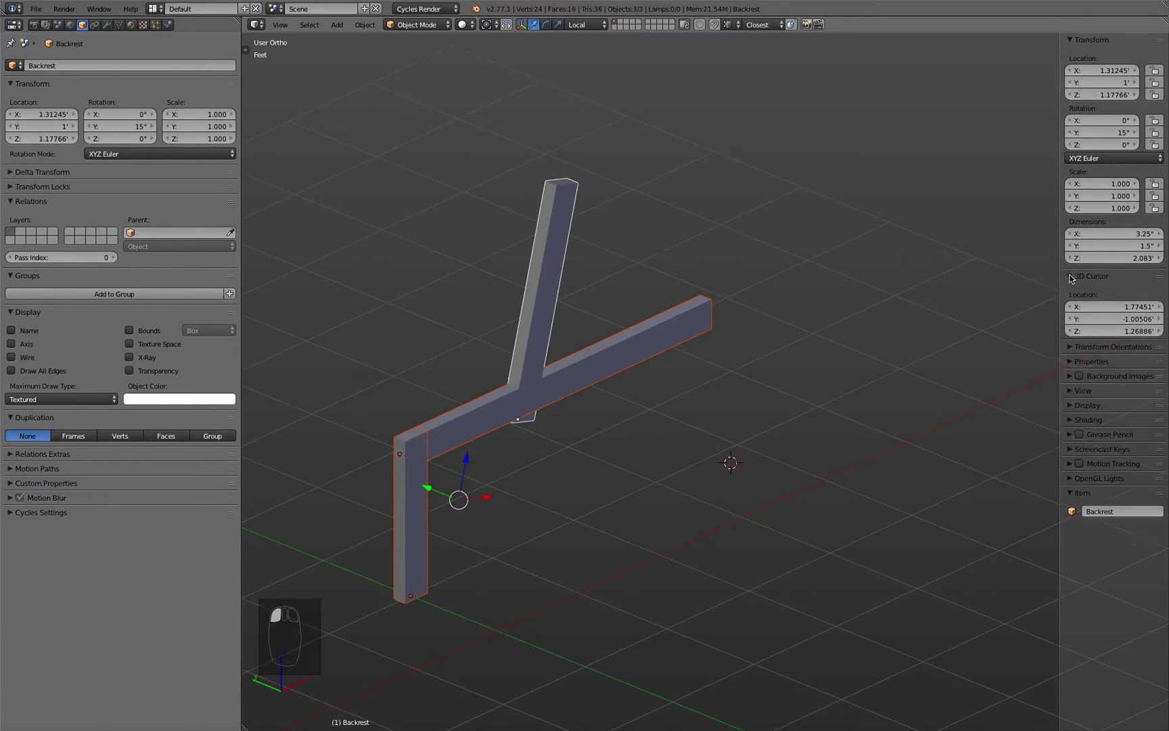
click(1102, 306)
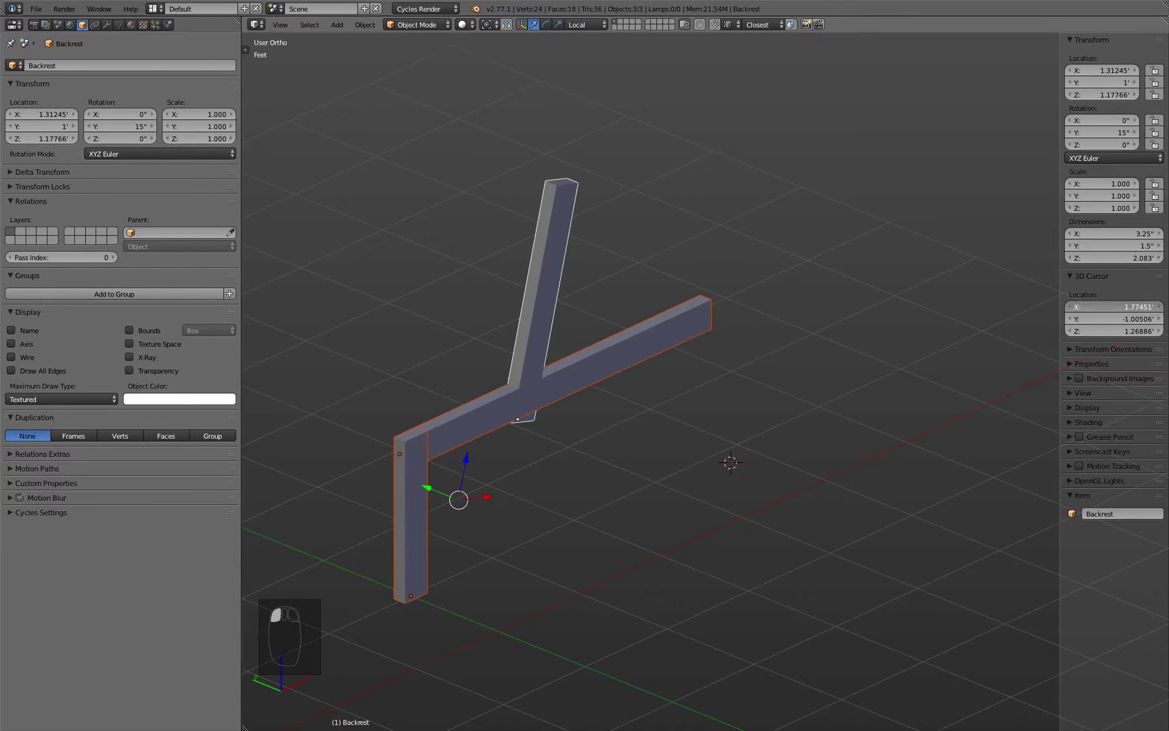
drag(1101, 306, 1101, 330)
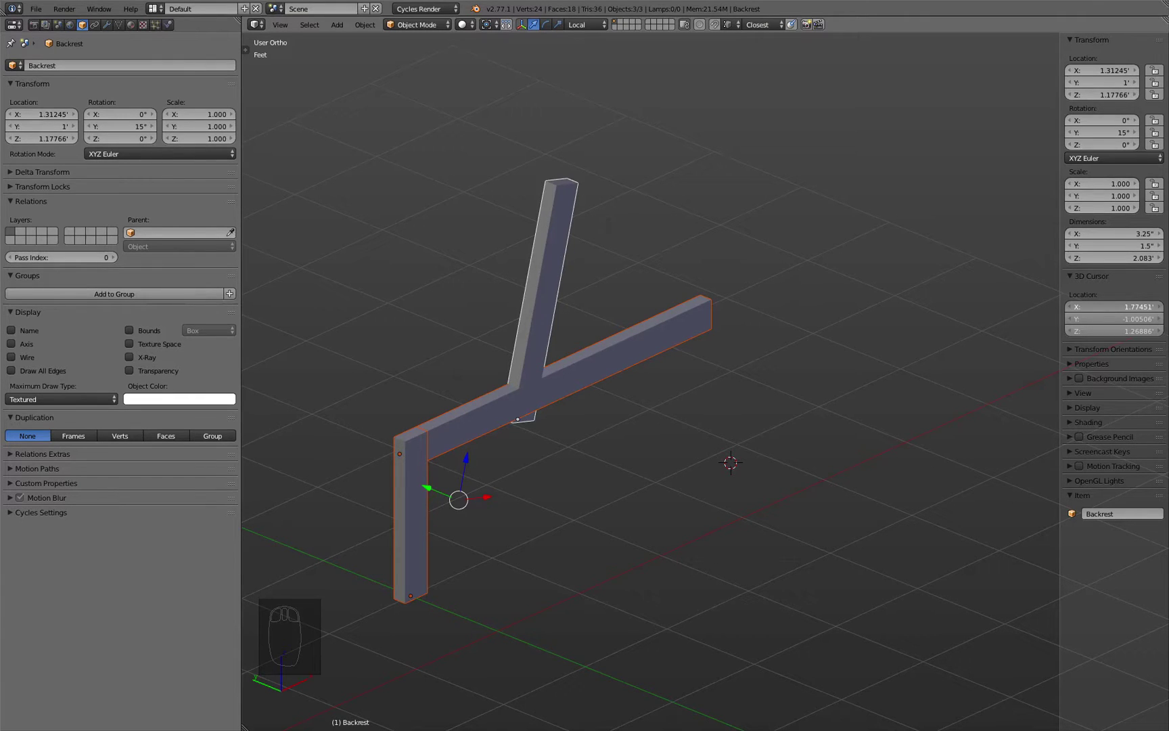
drag(1102, 331, 1105, 305)
text(0)
key(Return)
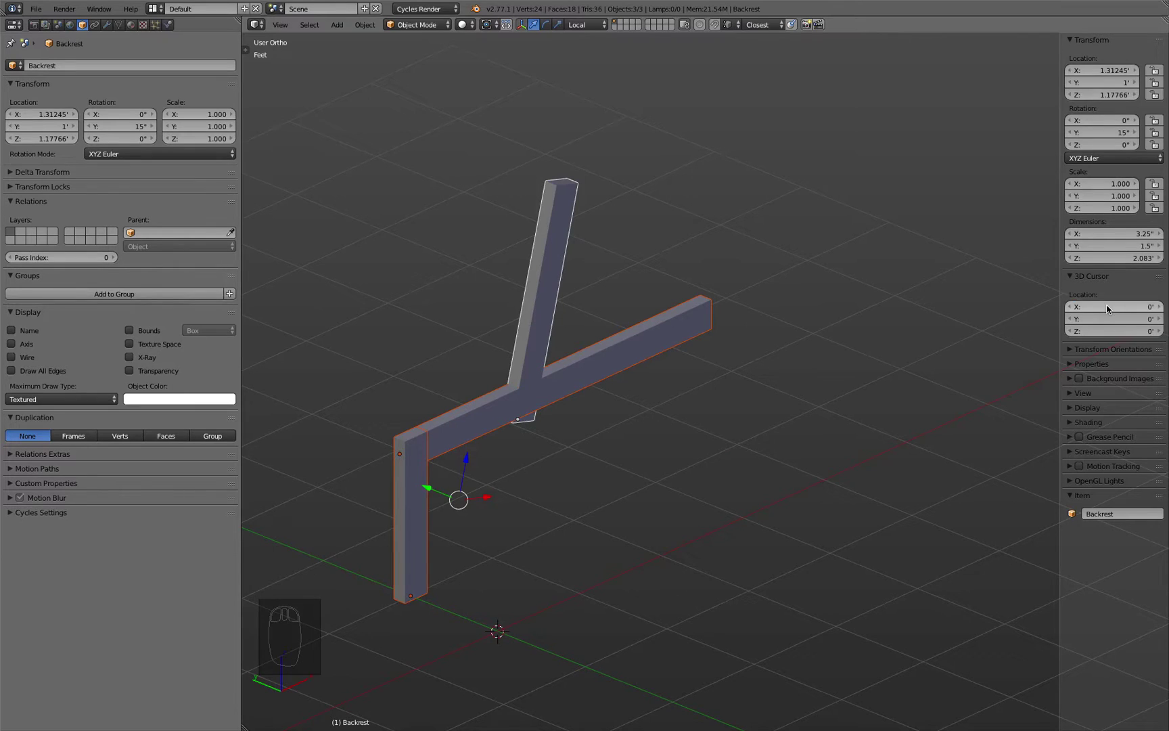
Step: Place the 3D cursor in the empty space beside the chair frame and snap it back to the scene centre
right_click(792, 439)
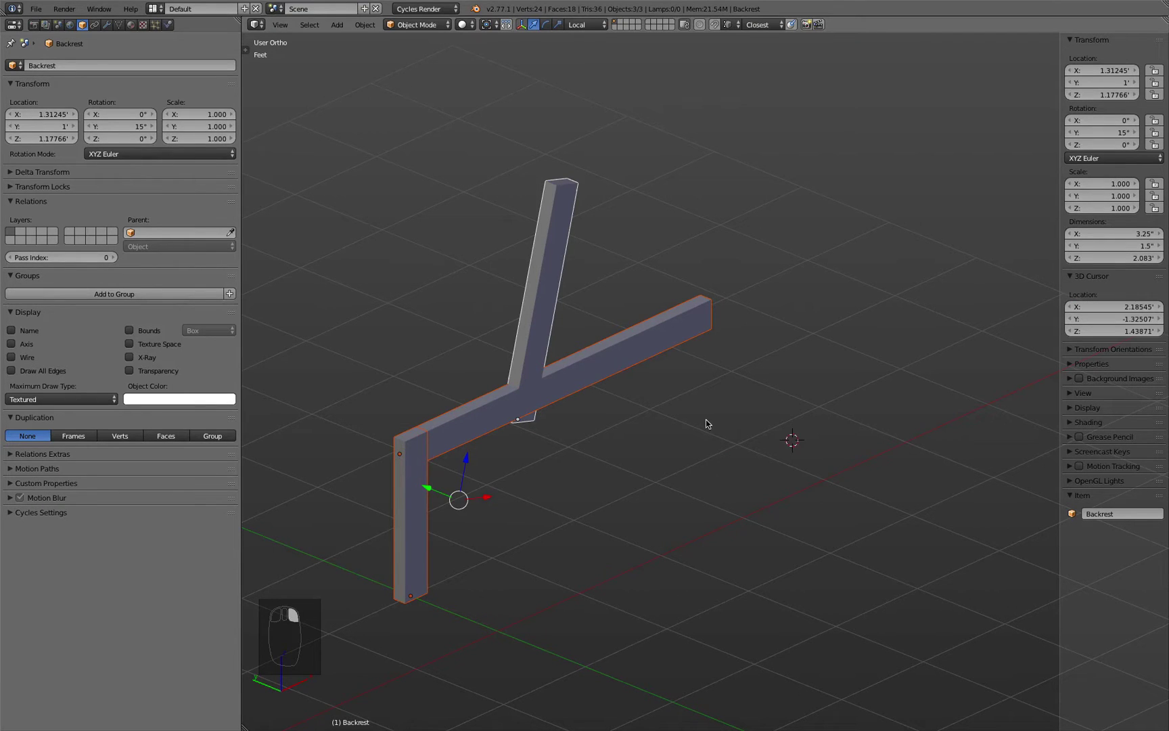
key(shift+s)
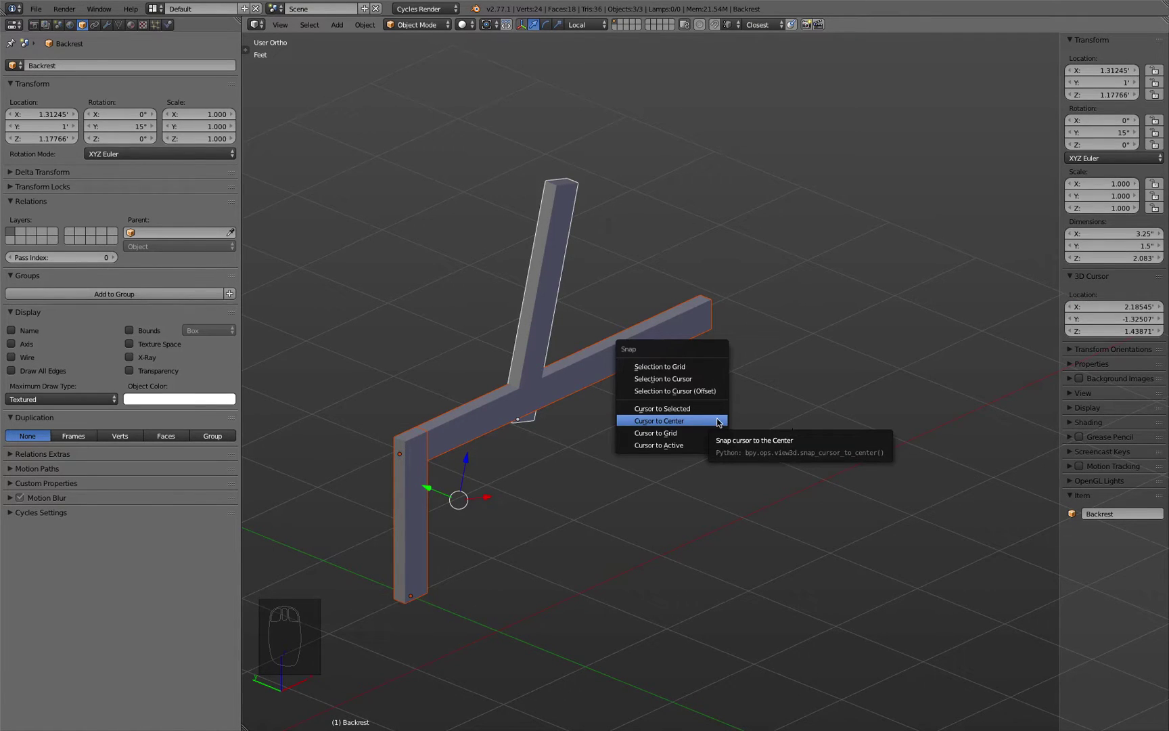
click(677, 421)
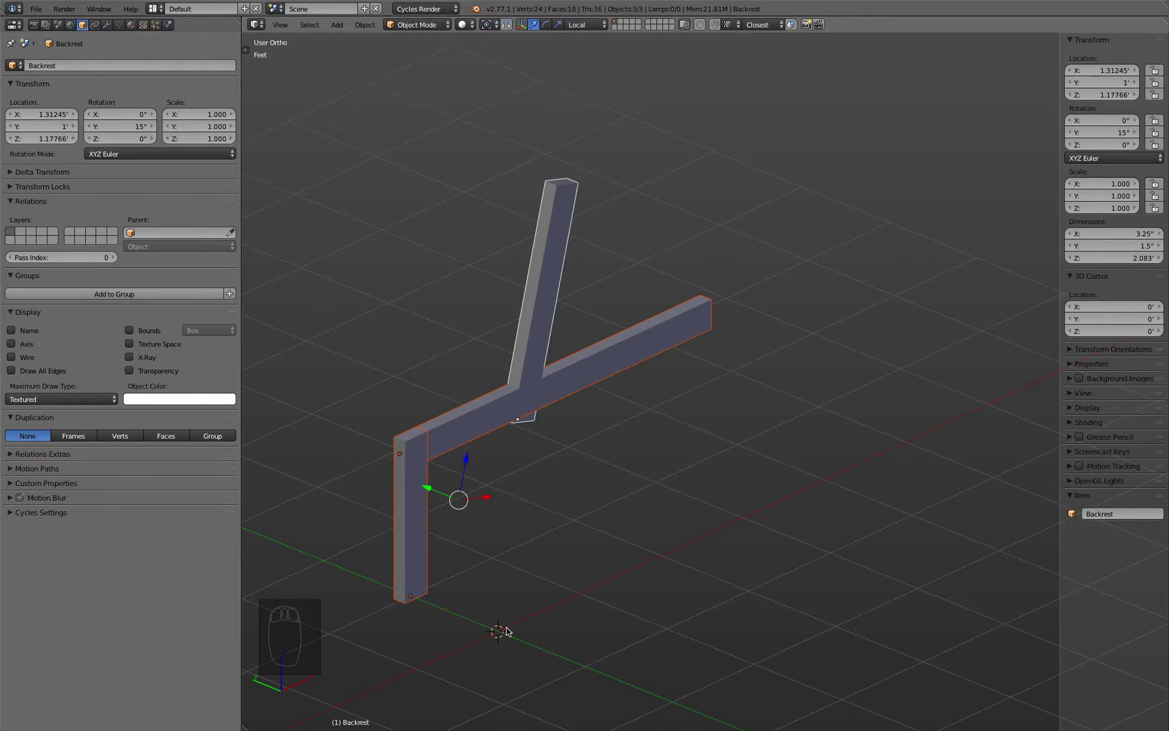
Step: Add a Plain Axes empty at the 3D cursor and rename it Mirror Axis
key(shift+a)
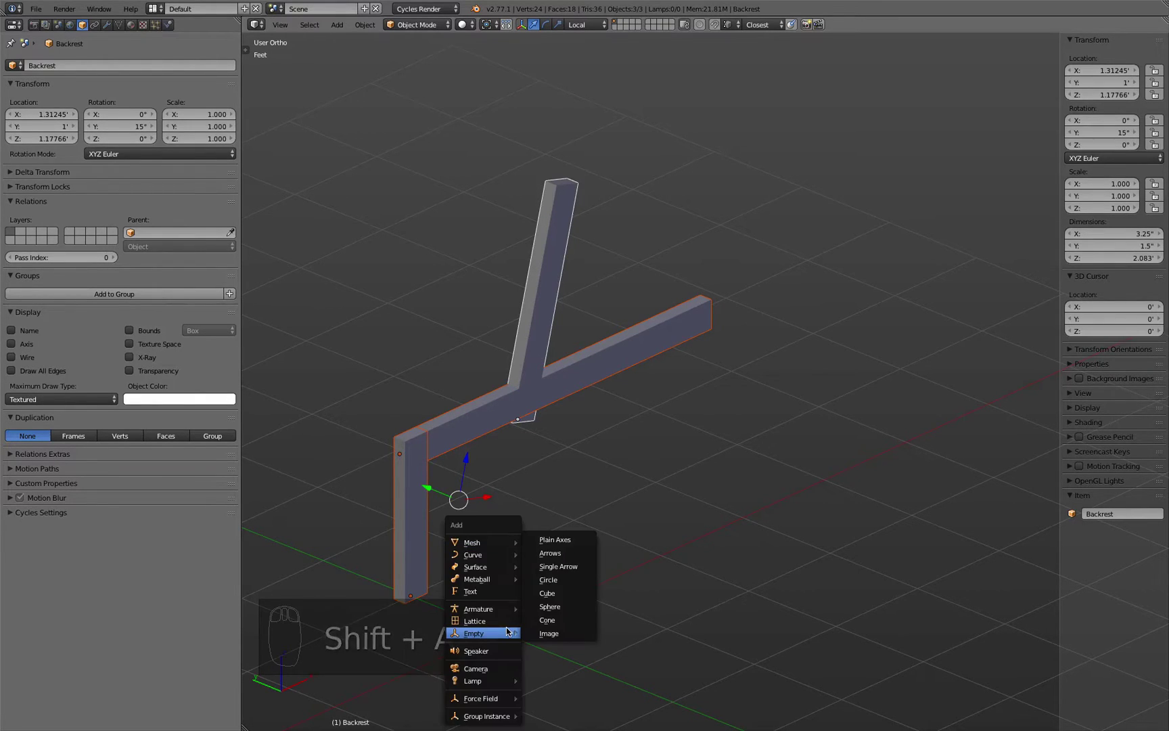
click(578, 541)
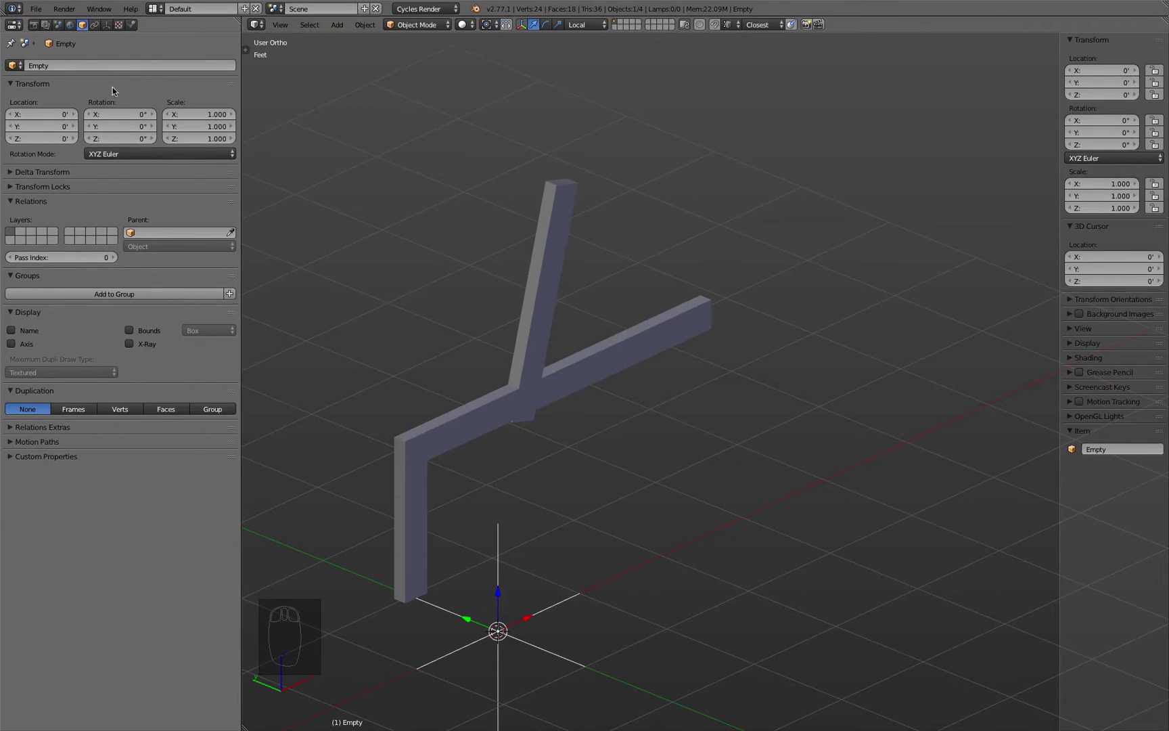
click(106, 66)
text(Mirror Axis)
key(Return)
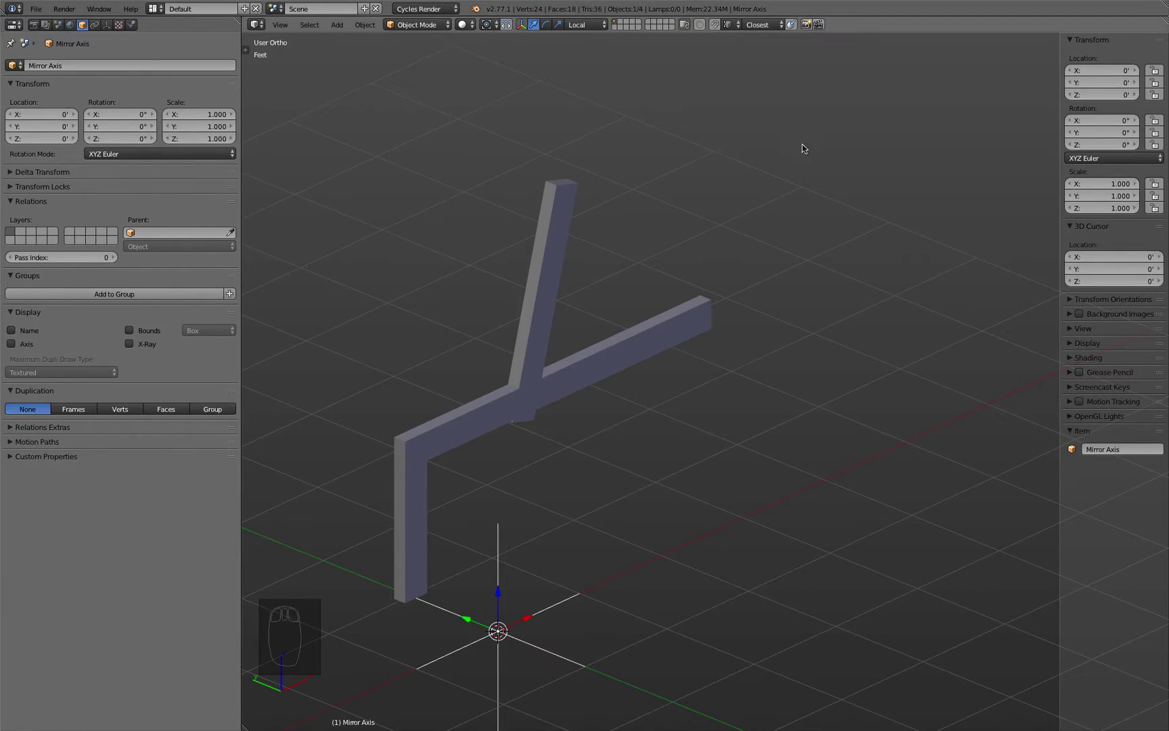
Step: Lock the X, Y and Z location, rotation and scale of the Mirror Axis empty
drag(1155, 188, 1156, 211)
drag(1155, 121, 1156, 145)
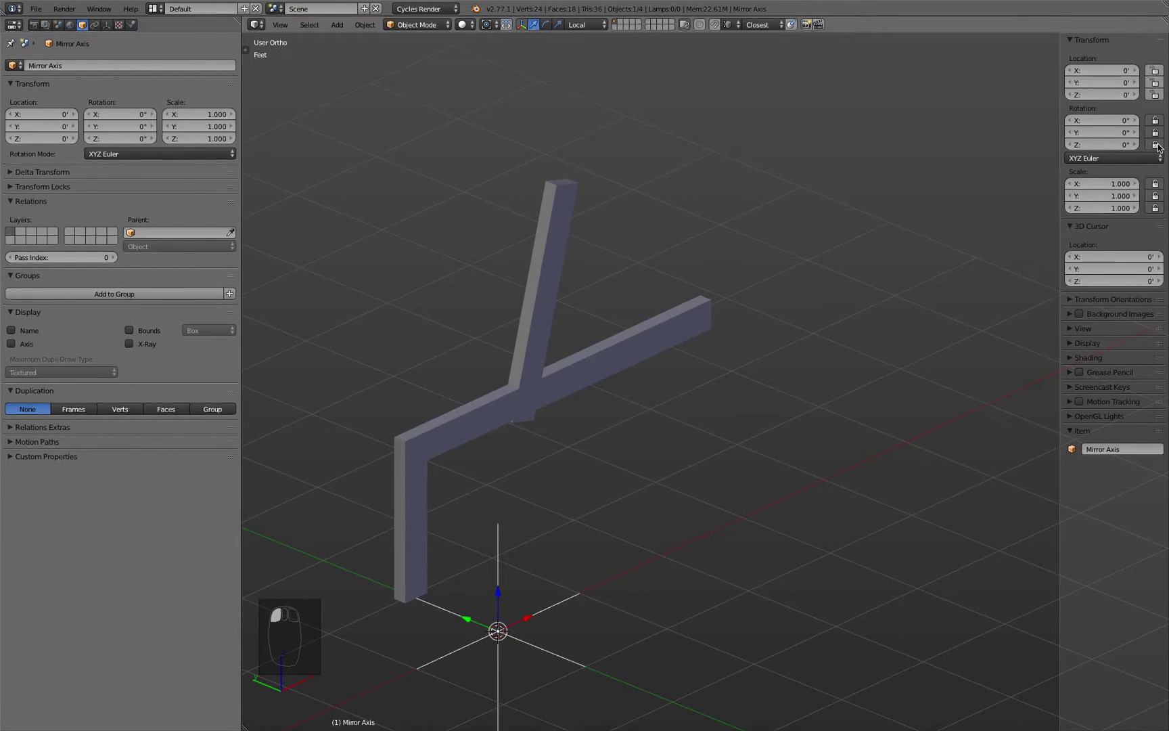
drag(1156, 70, 1157, 98)
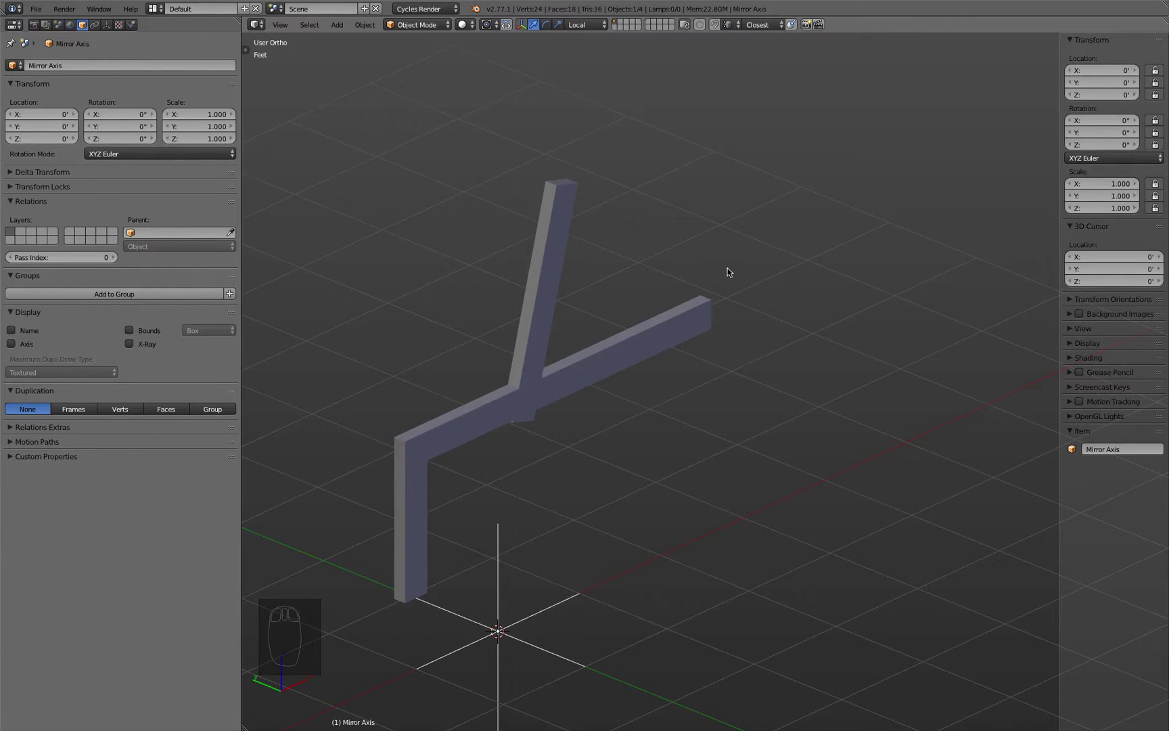
Step: Add a Mirror modifier to the front leg and enable its Y and Z axes in addition to X
click(408, 487)
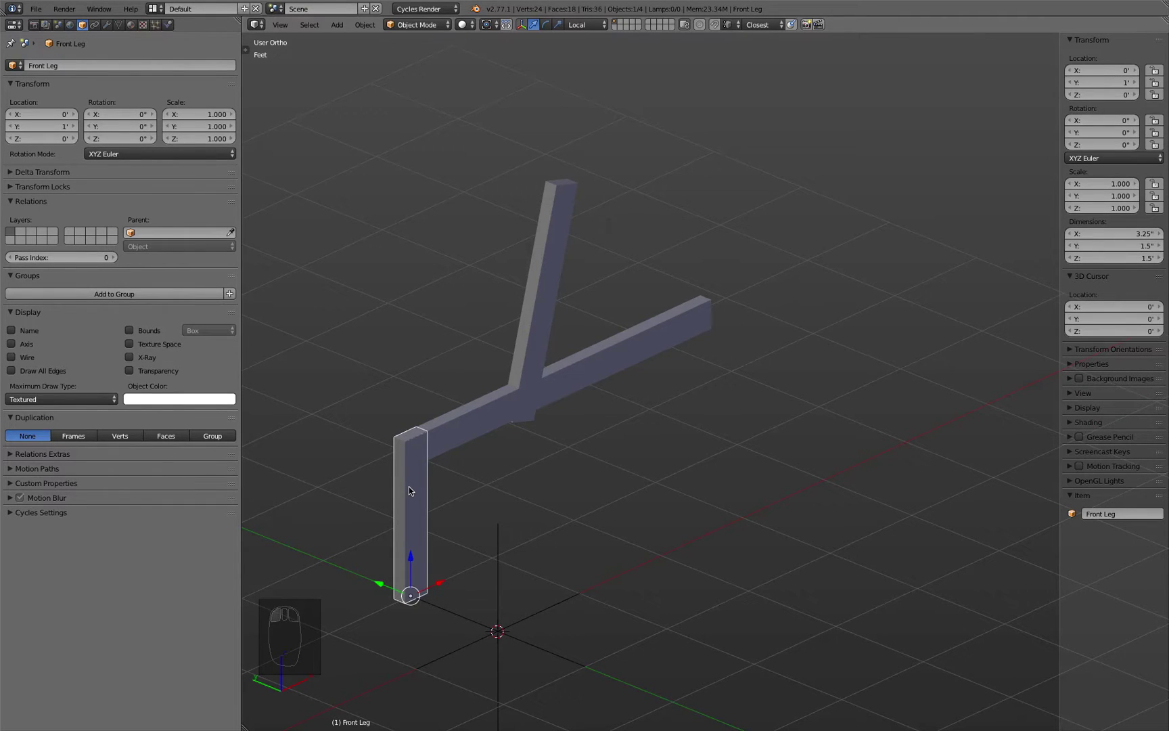
click(106, 26)
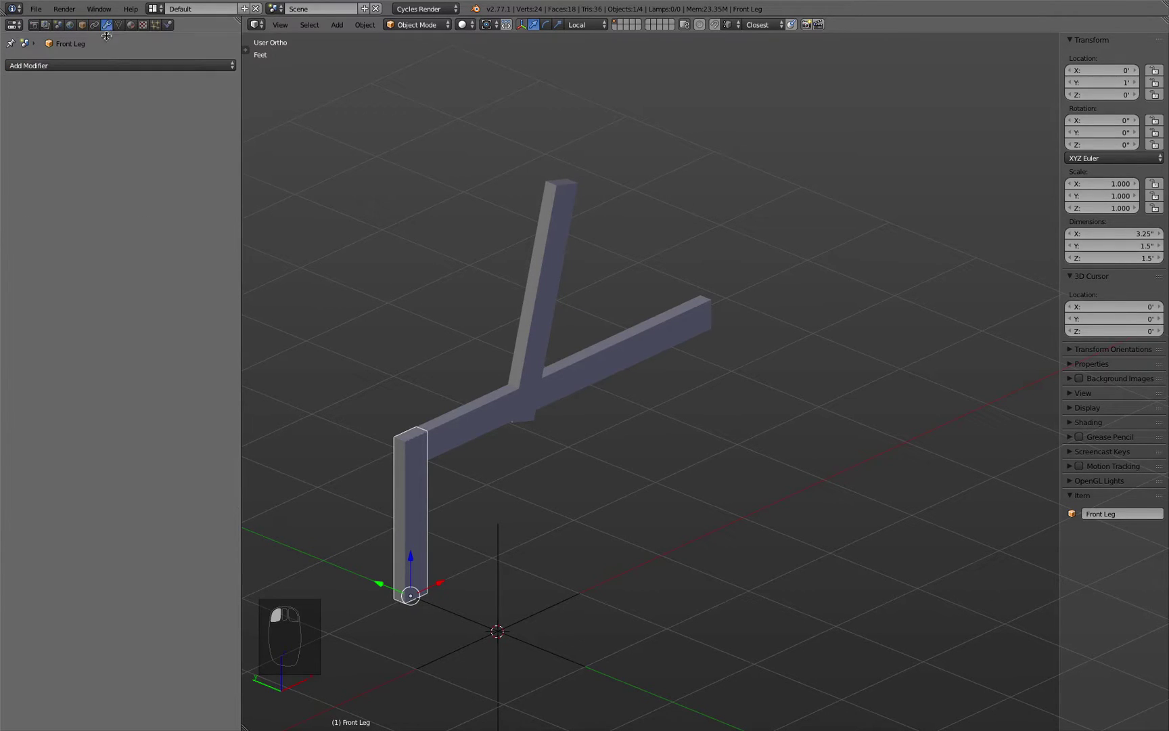
click(105, 65)
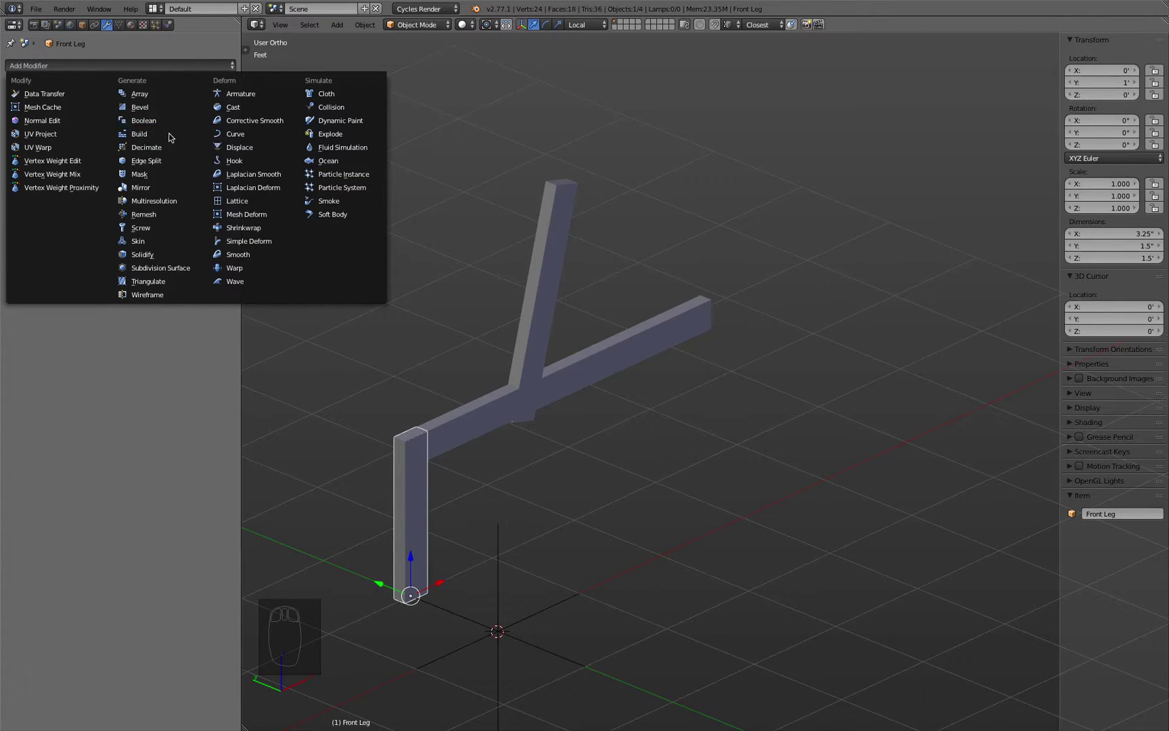
click(151, 190)
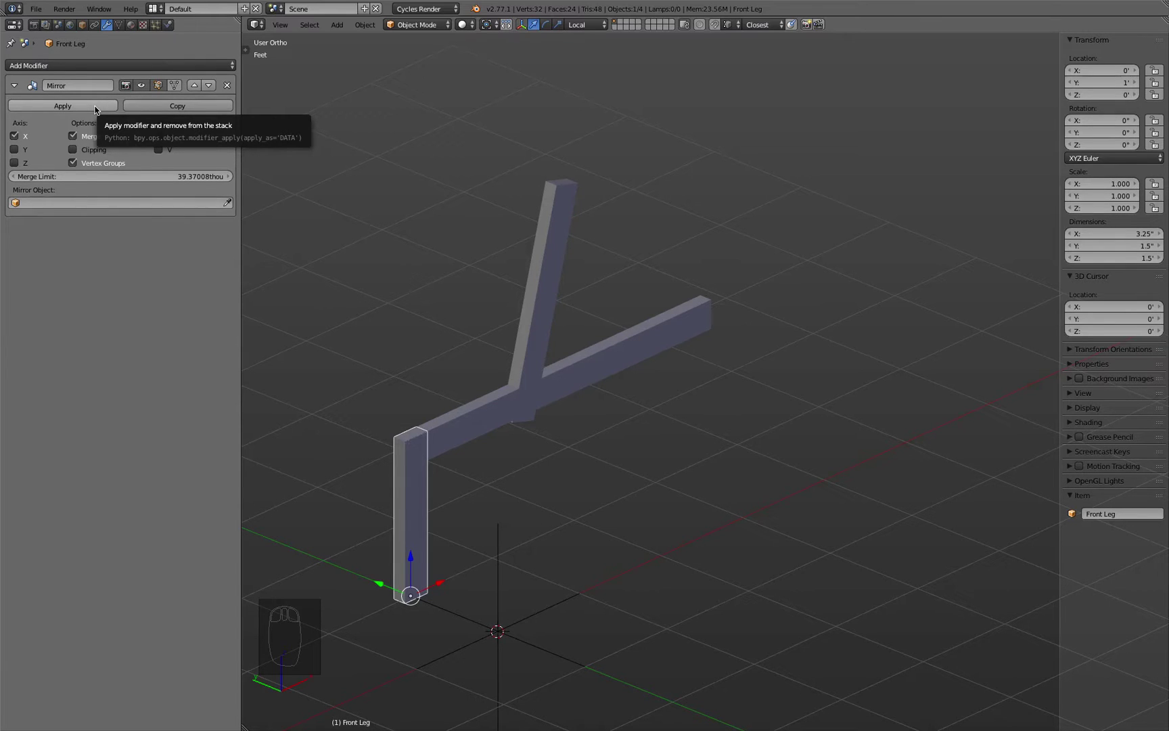
click(15, 150)
click(15, 163)
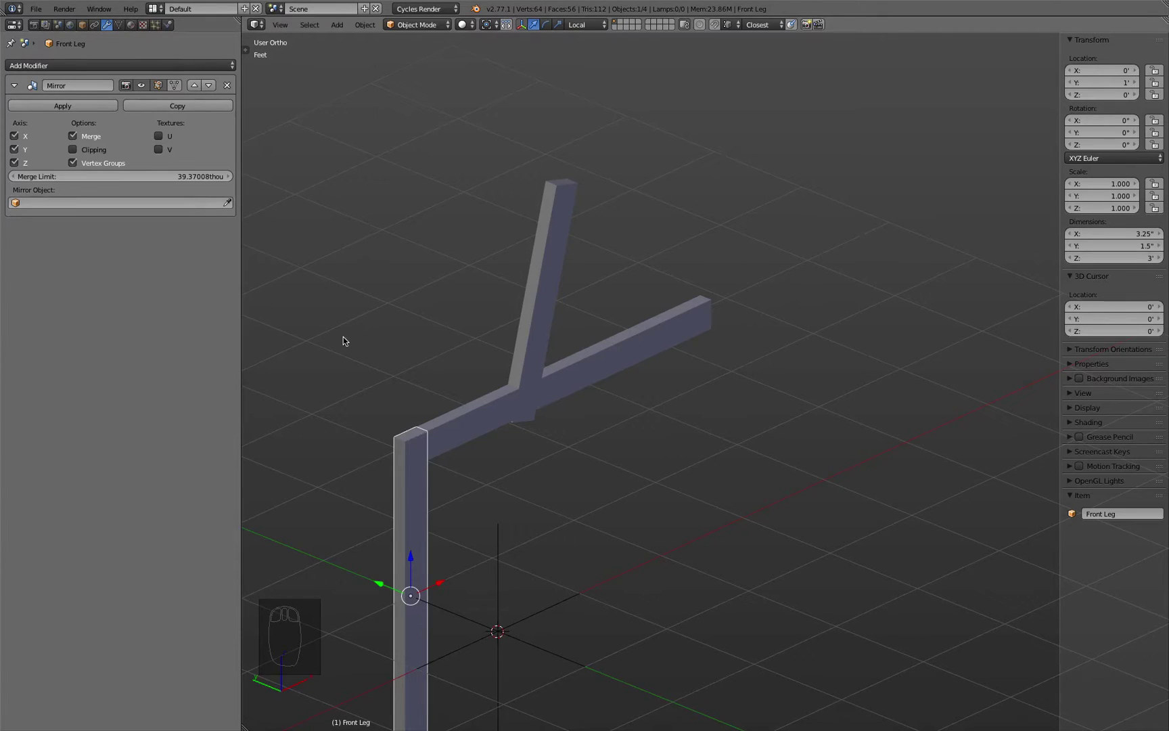
Step: Toggle the Z and Y axes of the front leg's Mirror modifier, leaving only Y enabled
scroll(344, 336, down, 3)
click(14, 163)
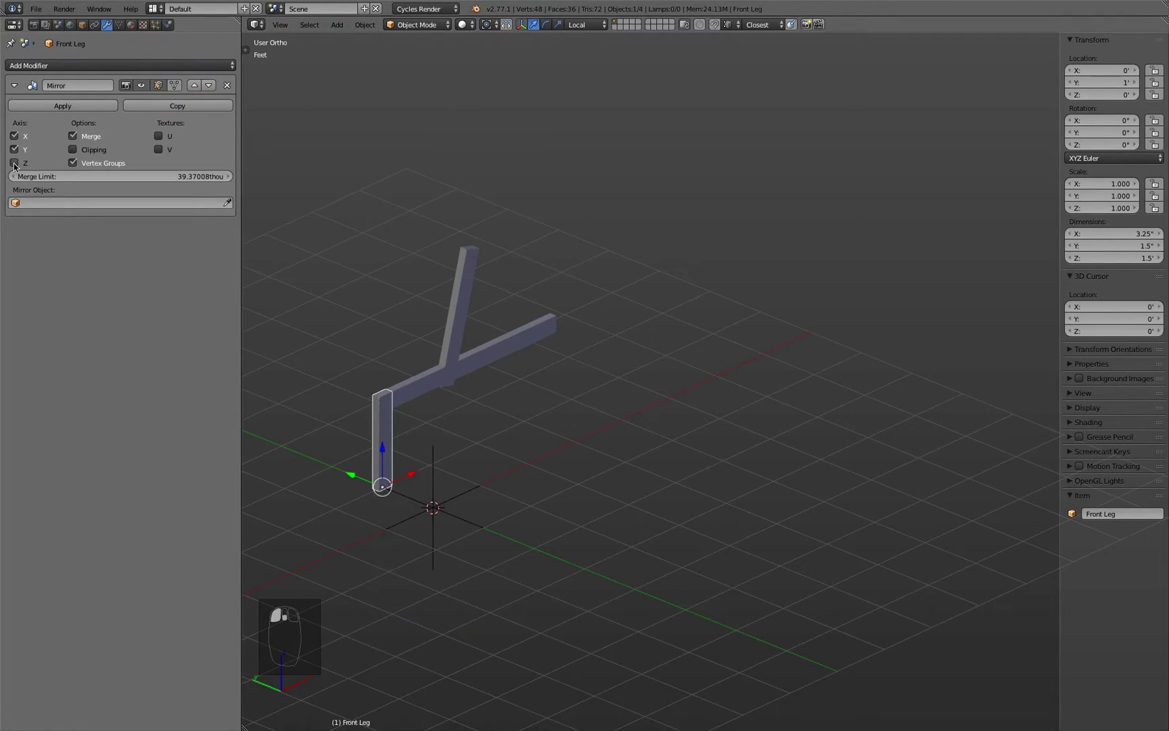
click(14, 163)
click(14, 163)
click(15, 163)
click(15, 163)
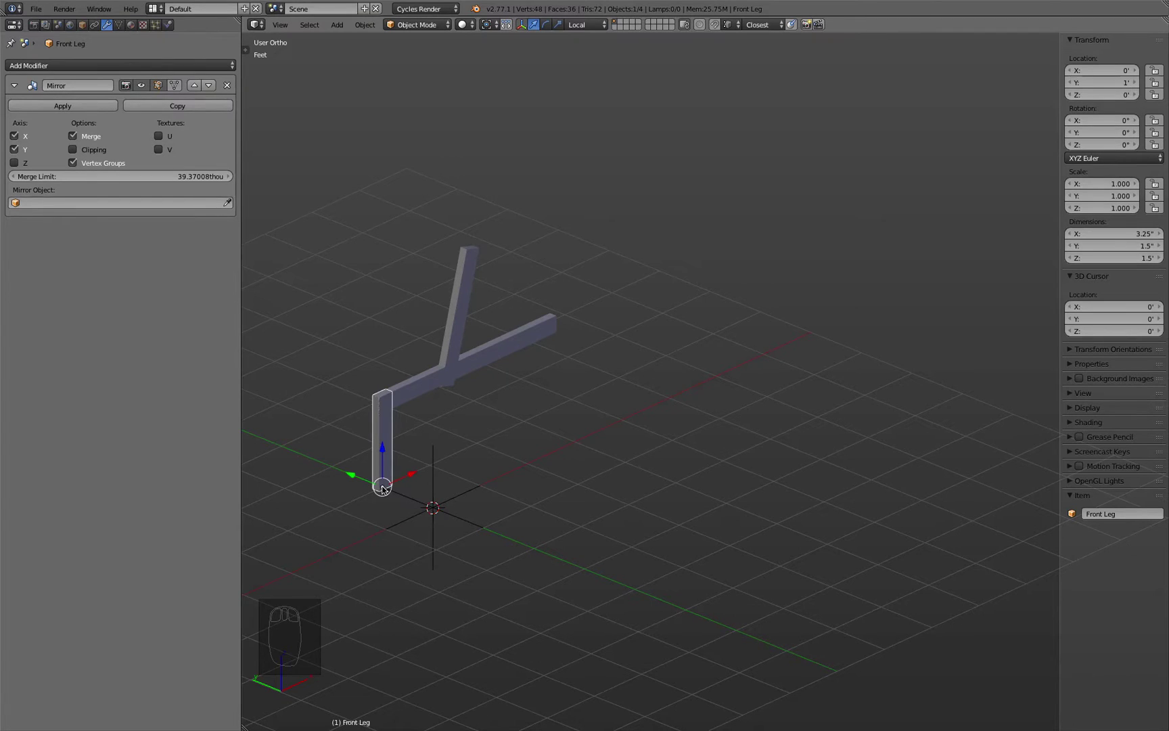
click(16, 149)
click(15, 149)
click(15, 136)
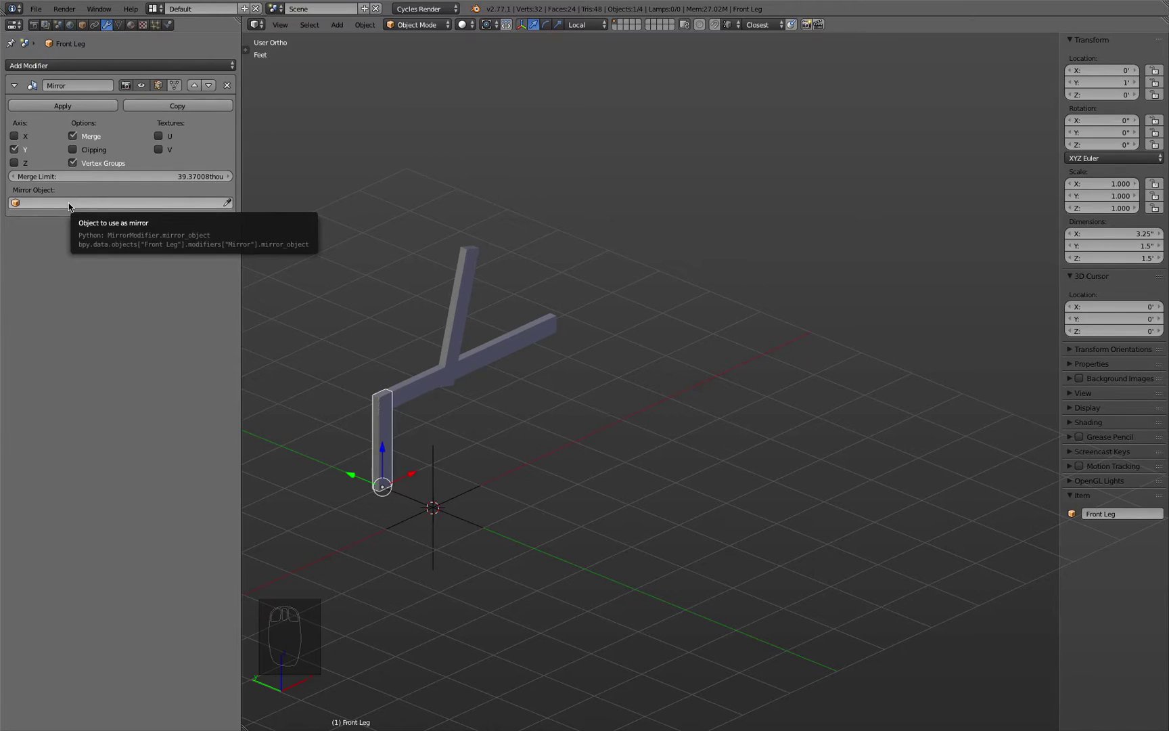
Step: Search for "axi" and assign Mirror Axis as the mirror object of the front leg's modifier
click(111, 203)
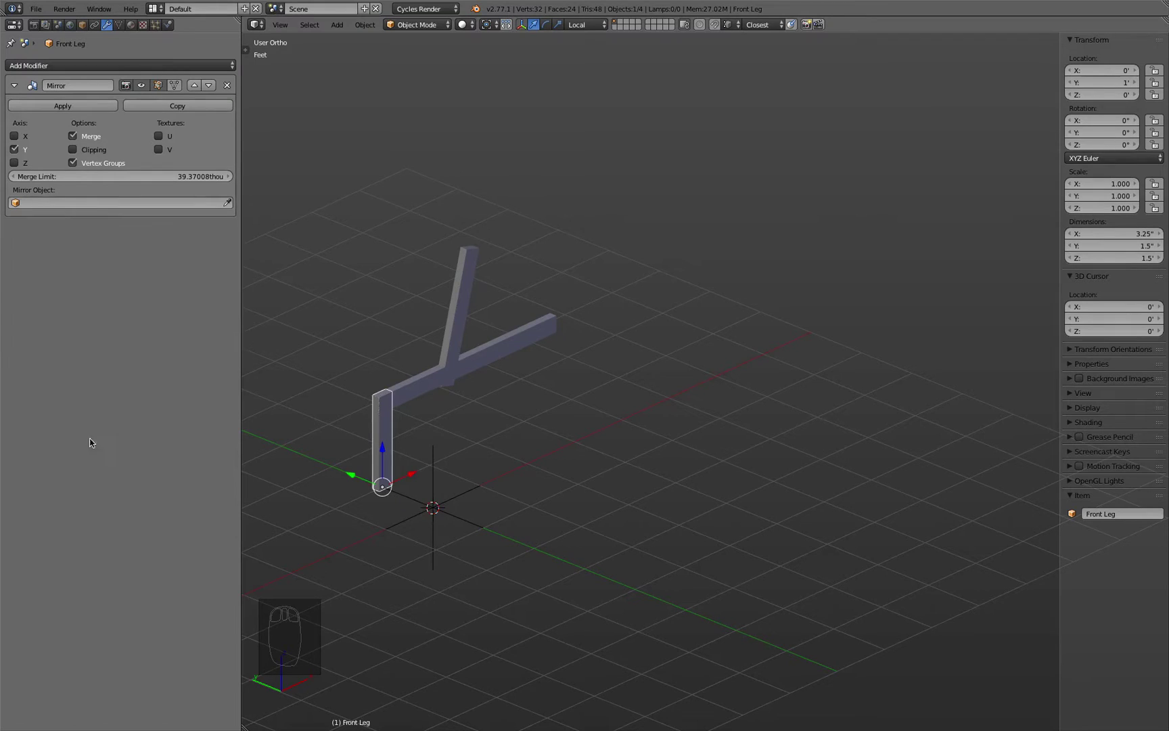
click(108, 202)
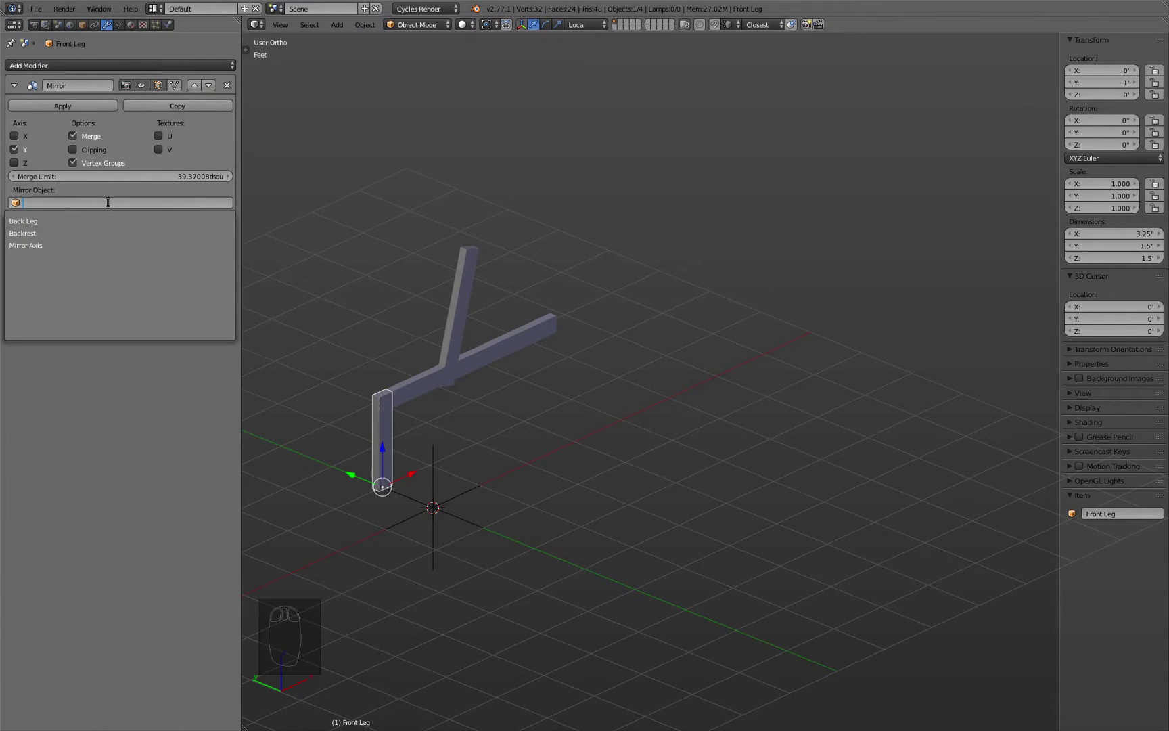
text(axi)
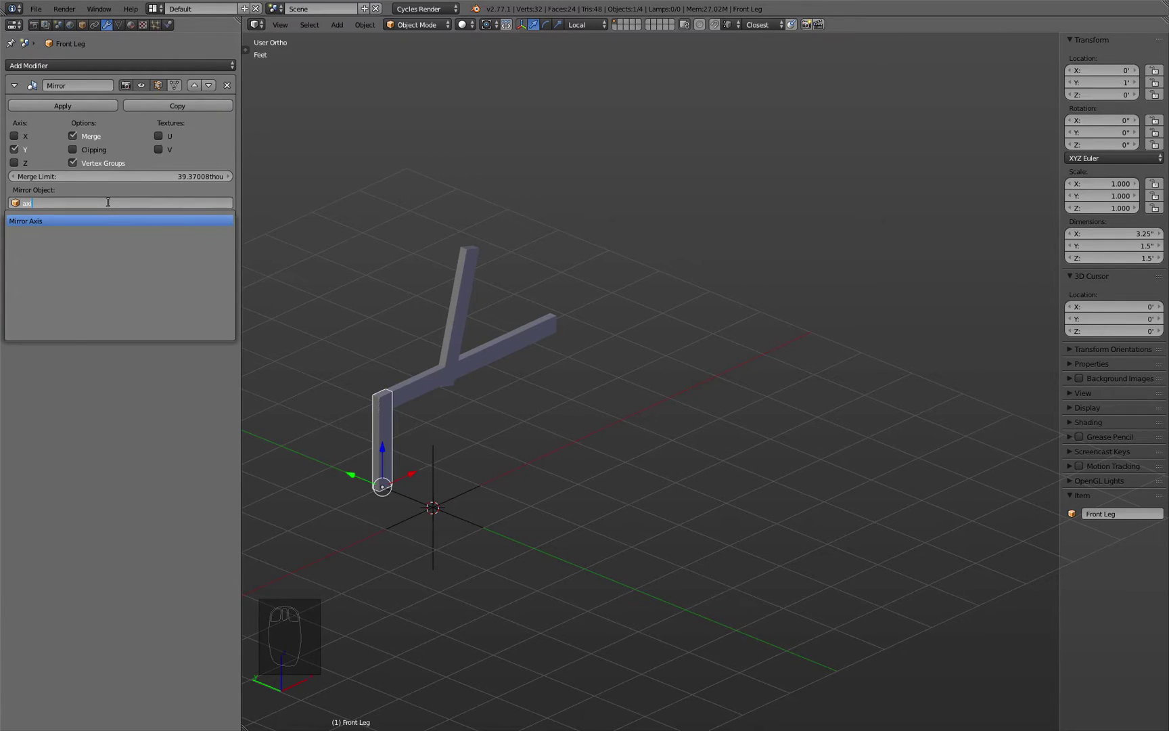
key(Return)
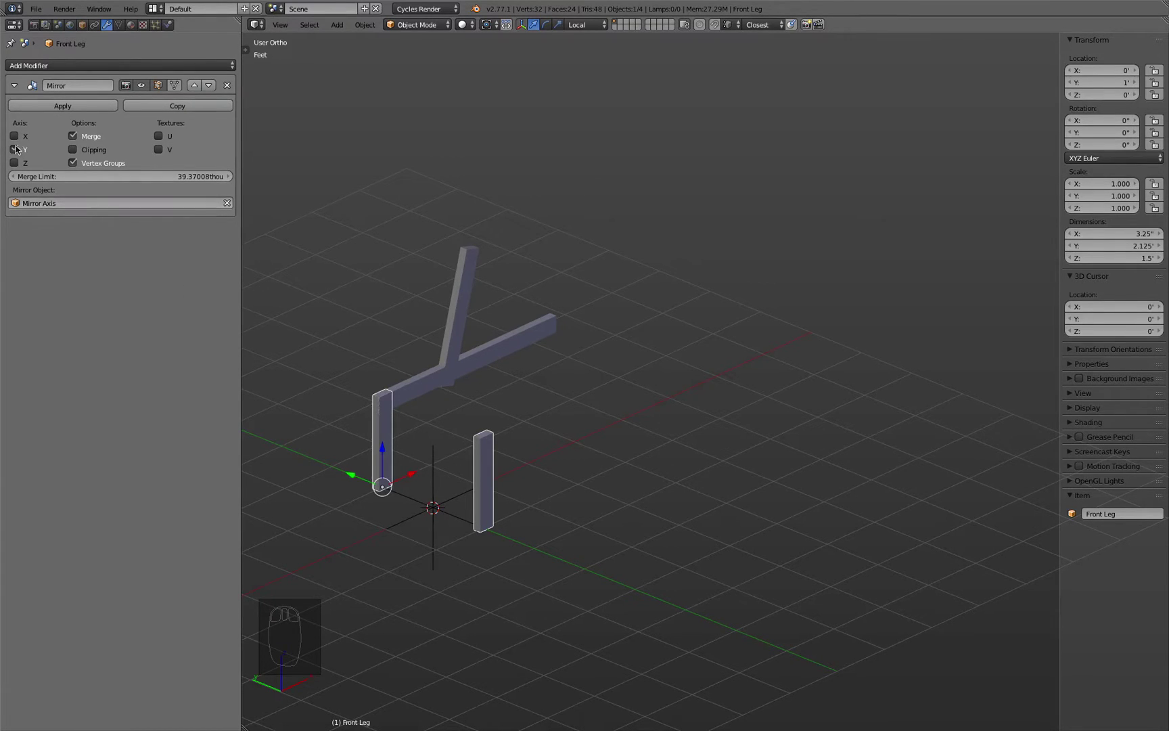
Step: Clear the mirror object and pick the Mirror Axis empty directly in the 3D view instead
click(227, 203)
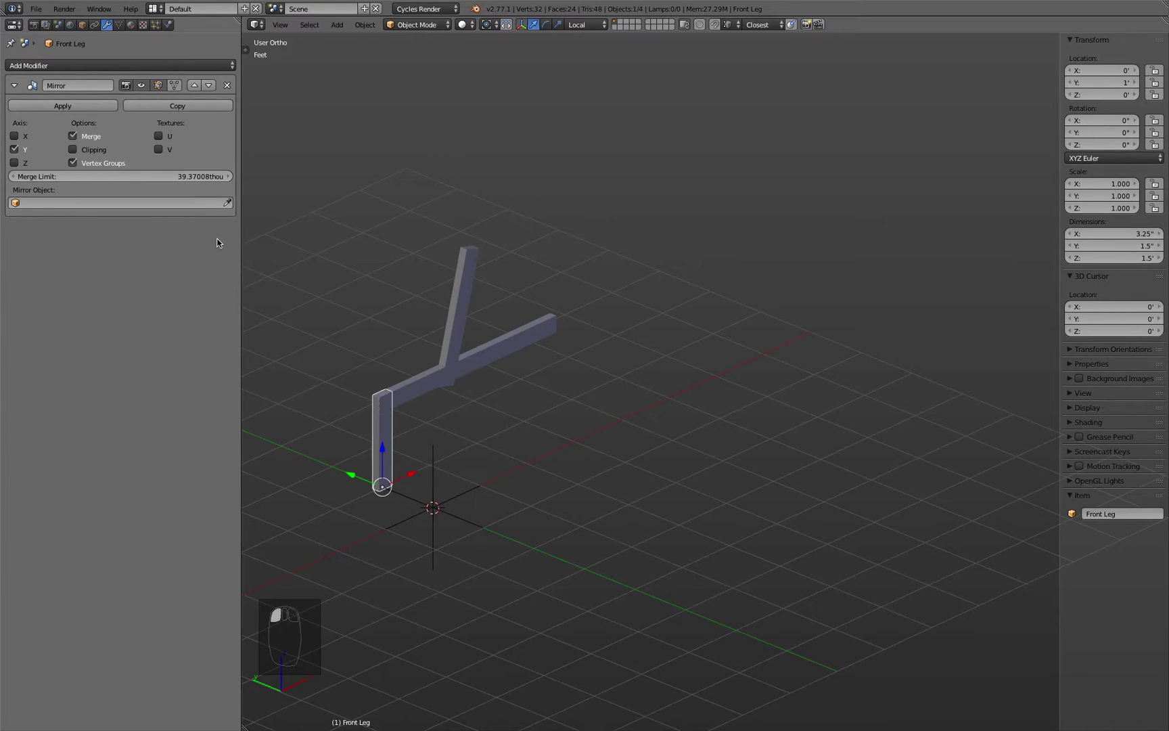
click(228, 203)
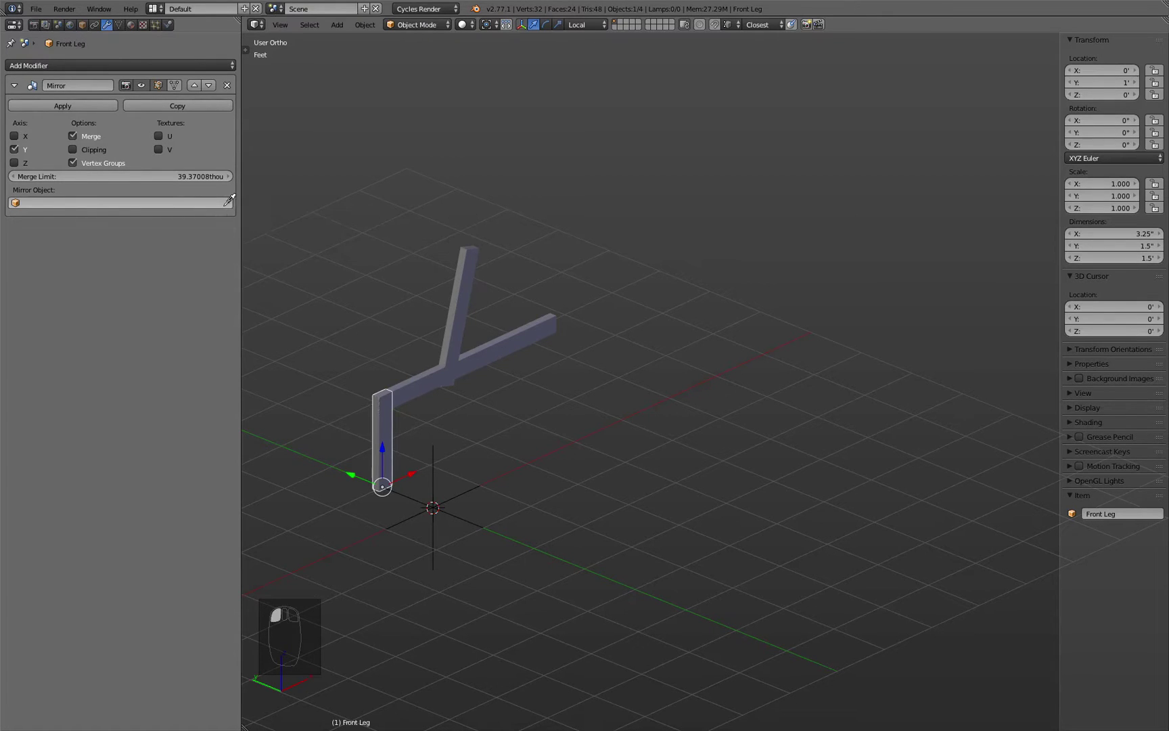
click(434, 448)
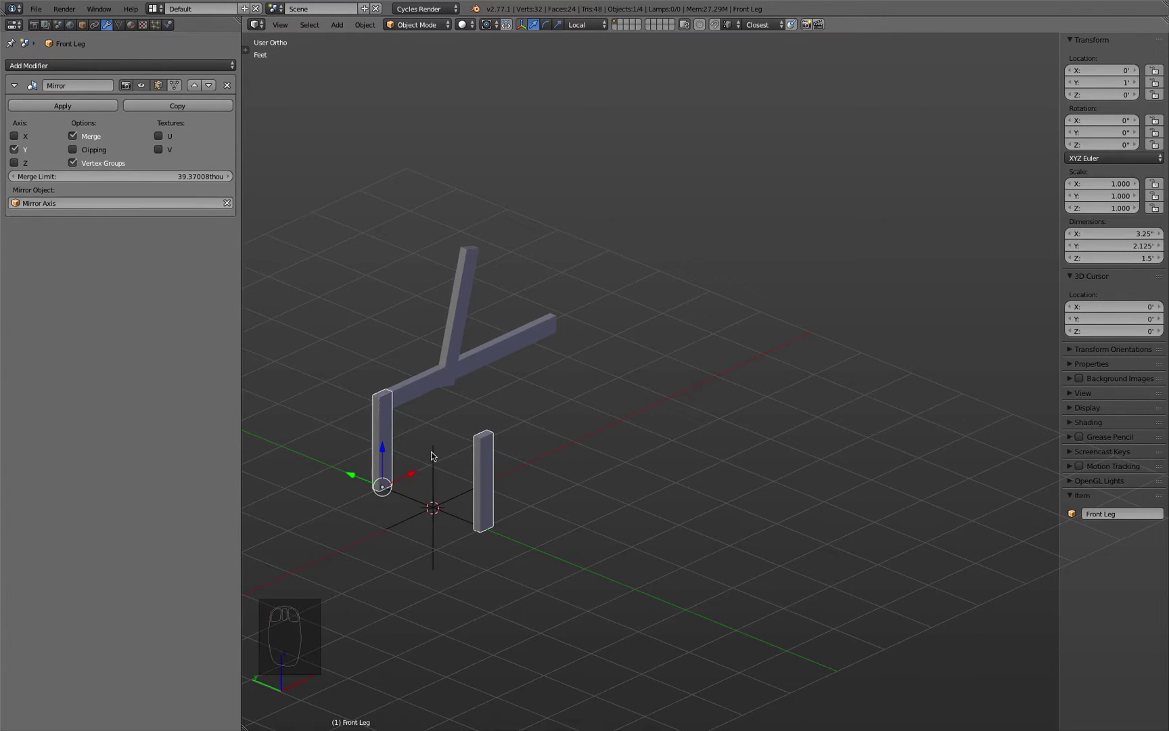
Step: Switch the Y axis of the front leg's Mirror modifier off and back on
double_click(15, 150)
click(15, 149)
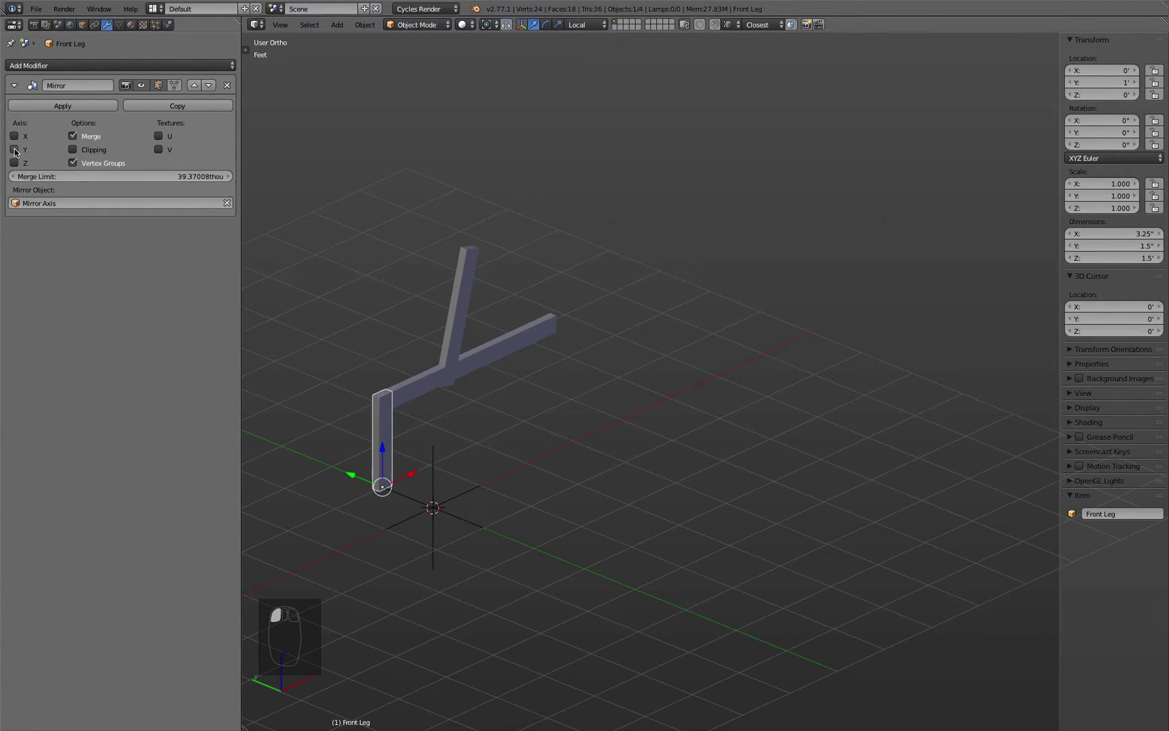
click(15, 149)
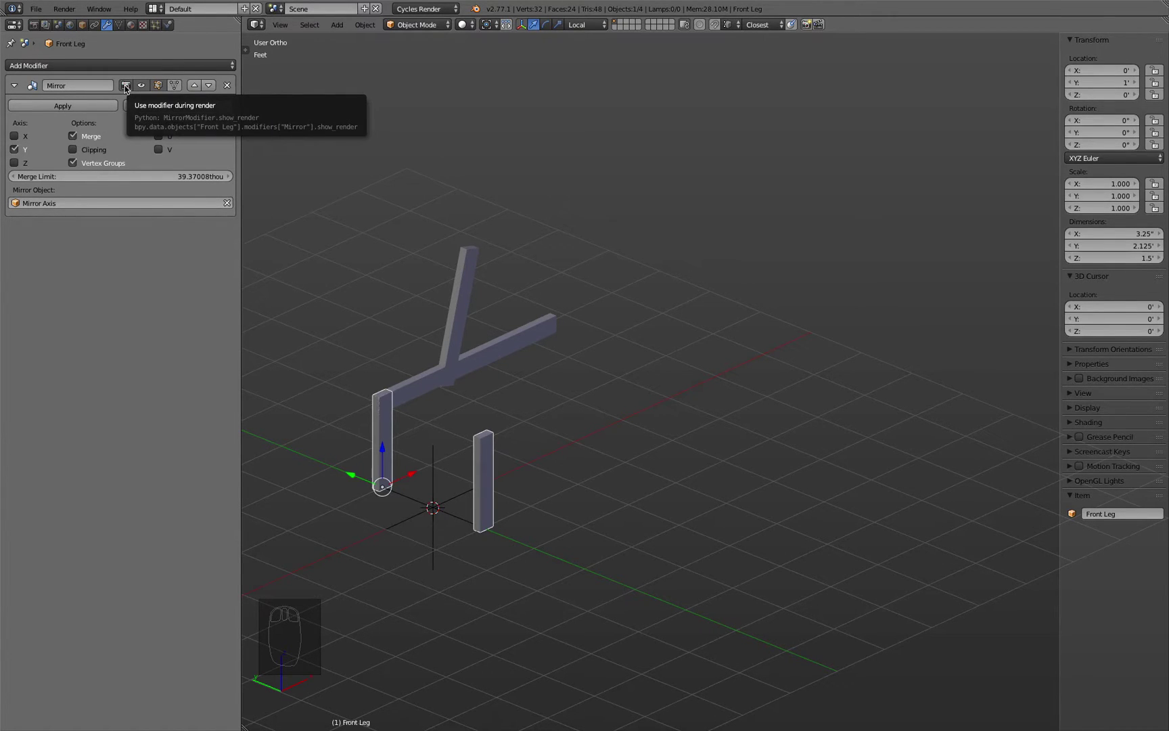
Step: Toggle the Mirror modifier's viewport display off and on, and remove the modifier from the front leg
click(125, 86)
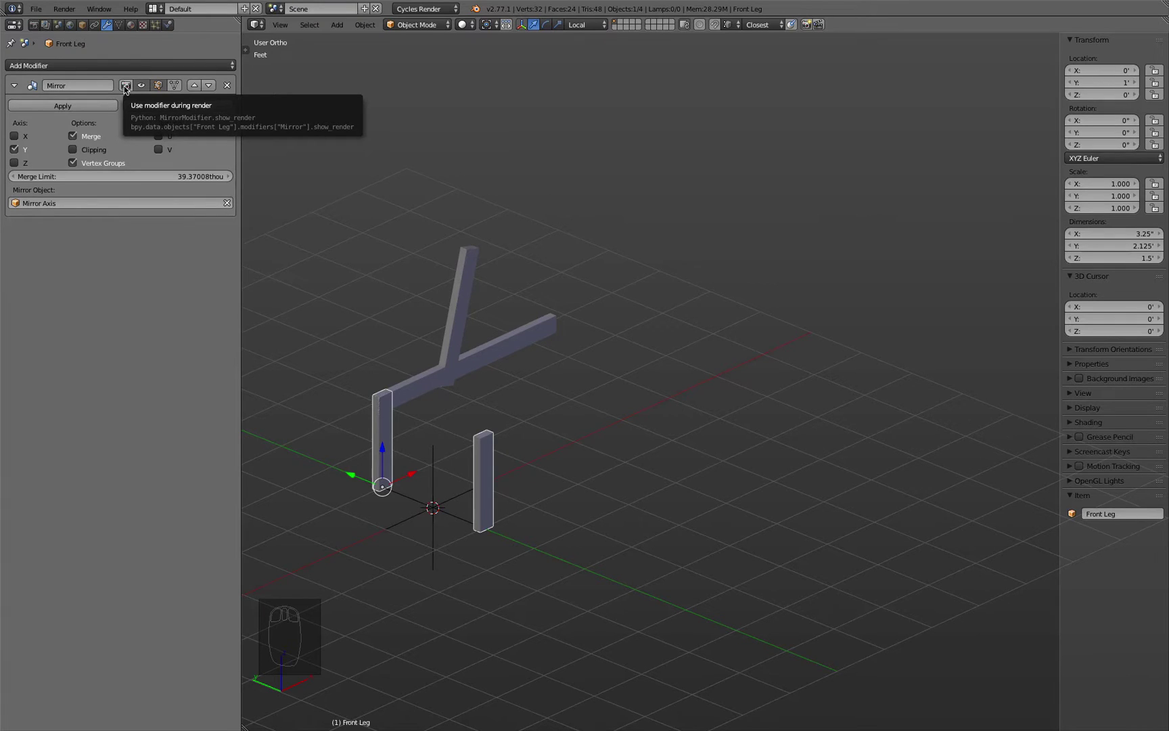
click(142, 86)
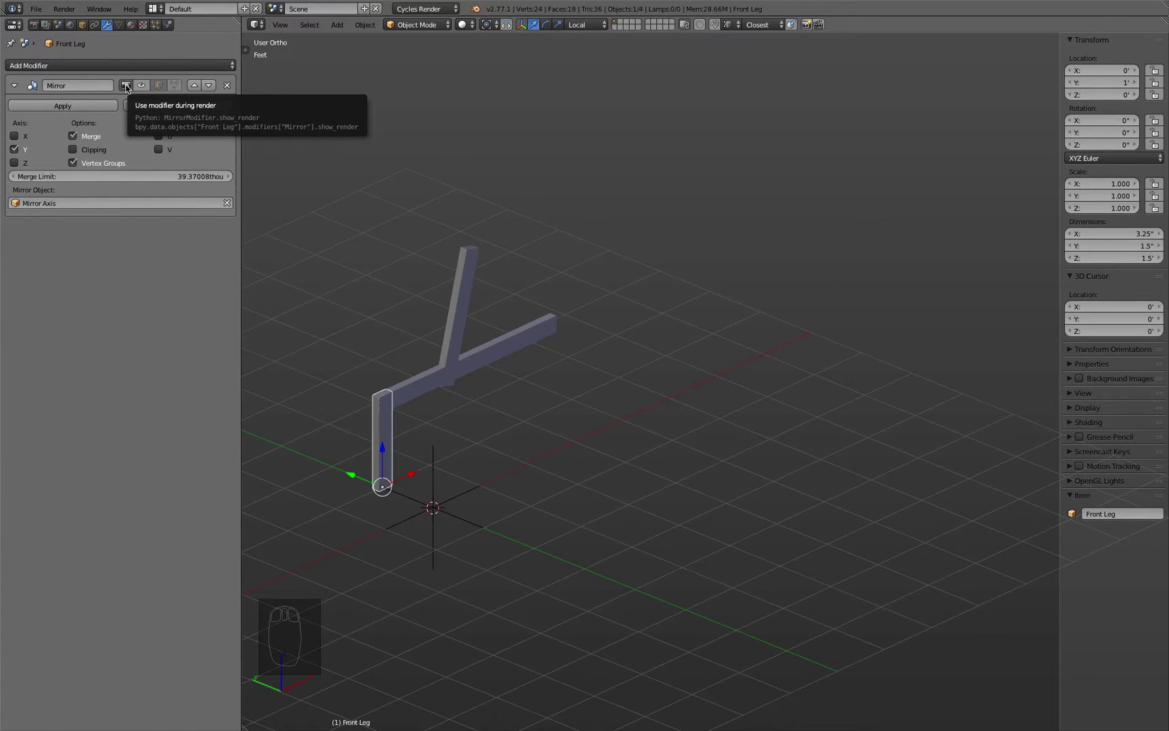
click(140, 87)
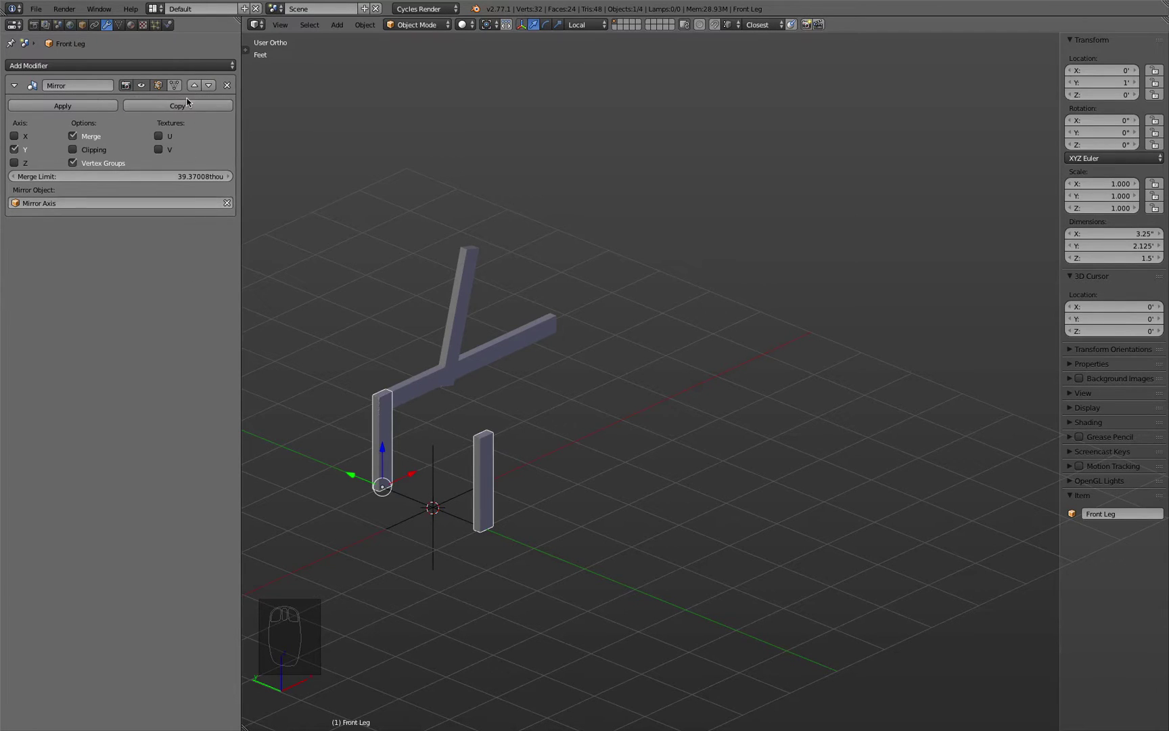
click(227, 85)
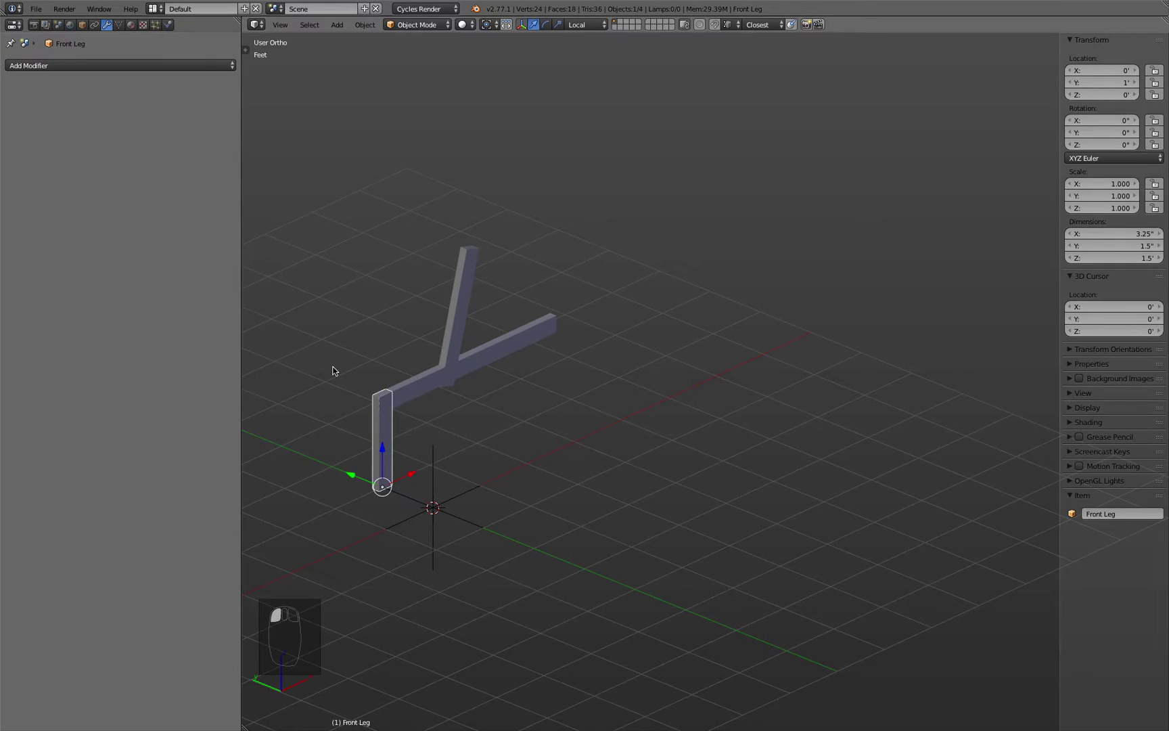
Step: Add a new Mirror modifier to the front leg on the Y axis only, with Mirror Axis as mirror object
click(99, 65)
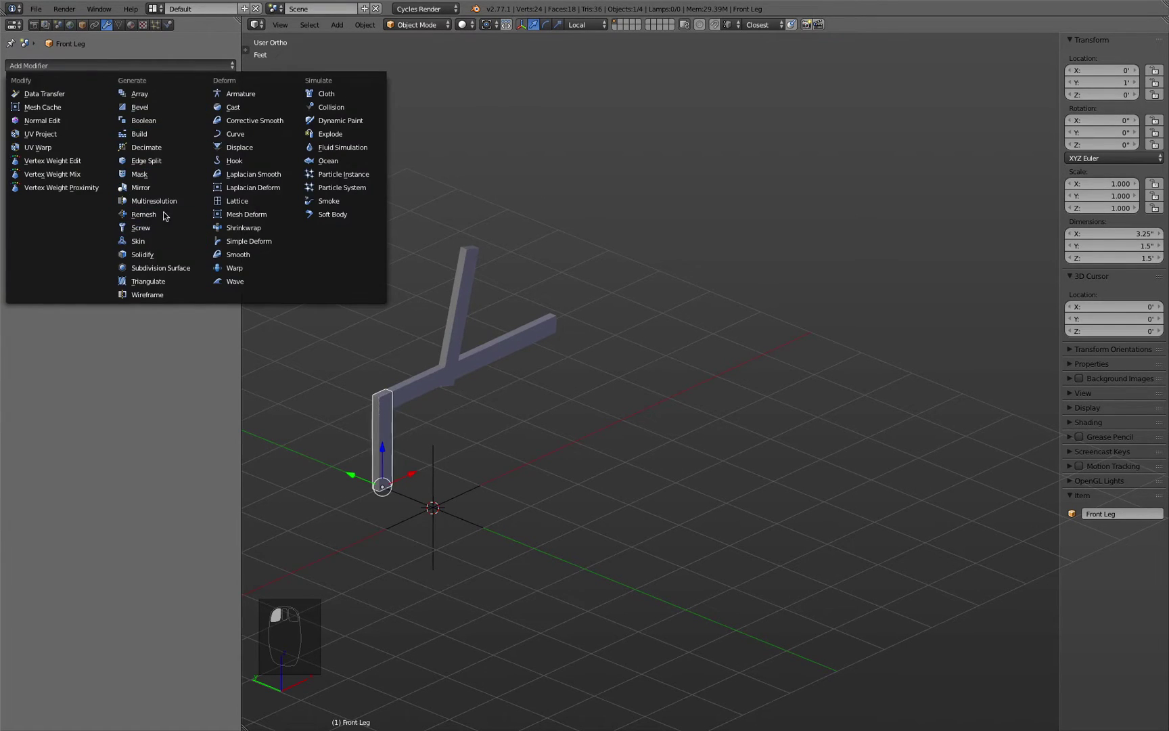
click(159, 188)
click(14, 136)
click(15, 150)
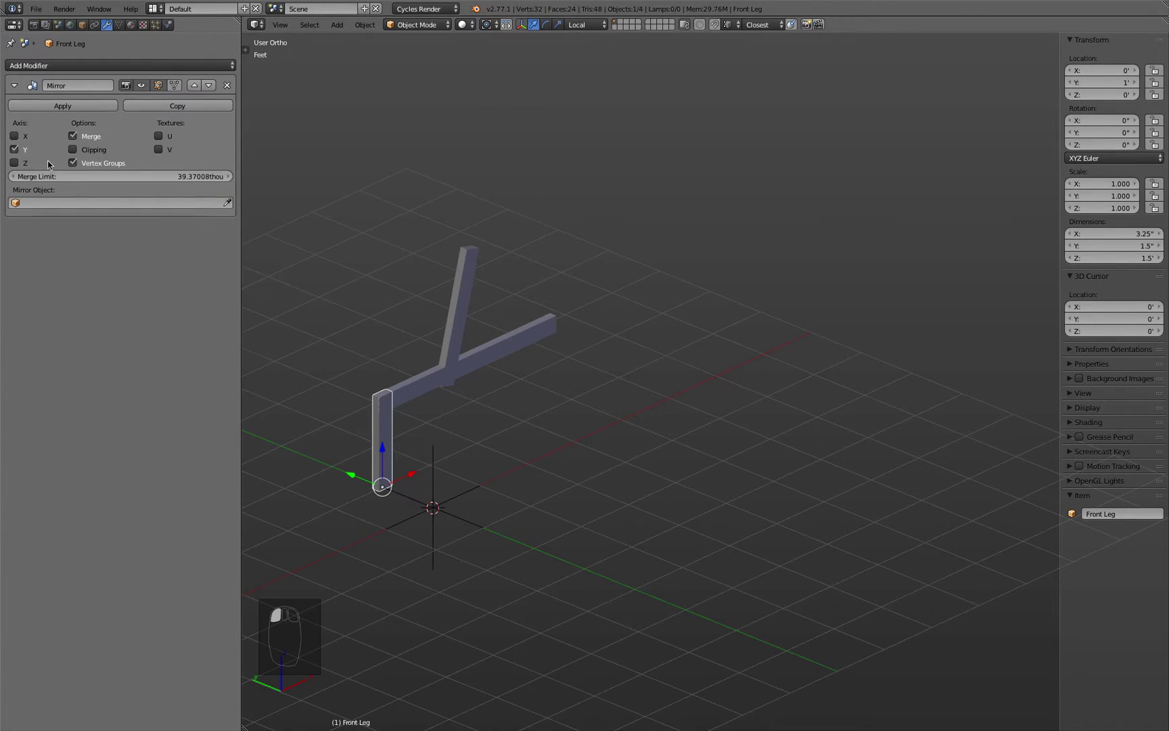
click(227, 202)
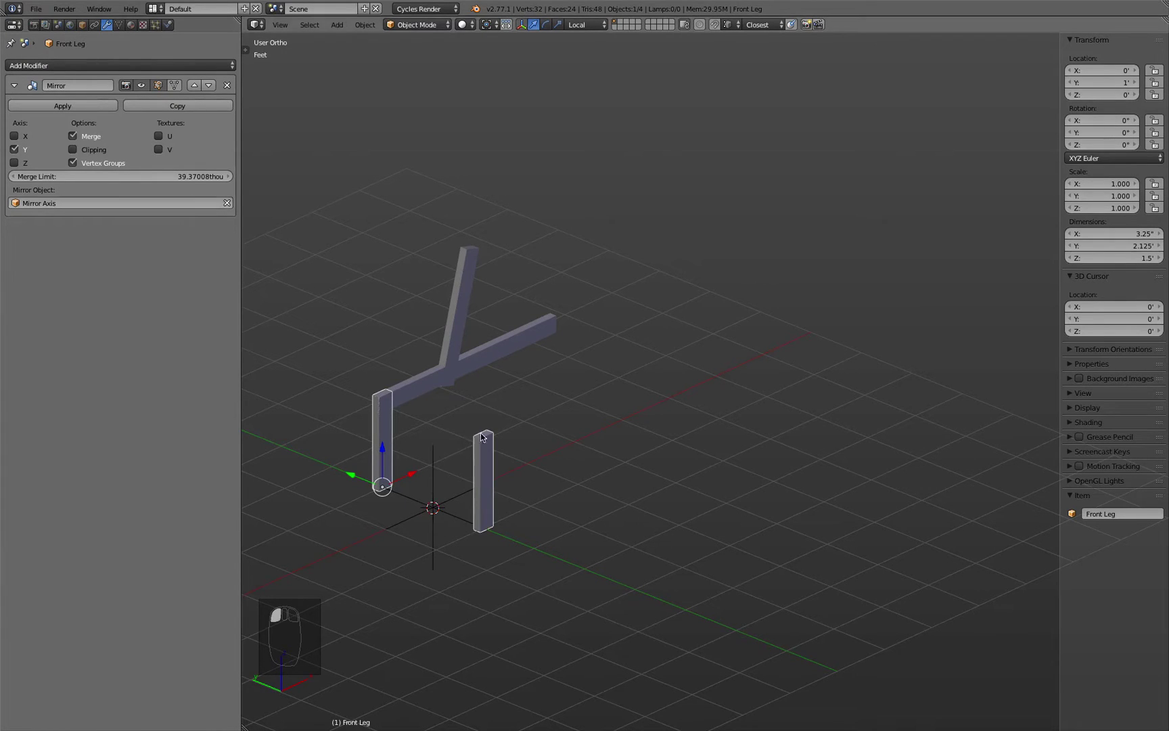
click(433, 452)
Step: Add a Mirror modifier to the back leg on the Y axis only with Mirror Axis as mirror object, and remove the modifier
click(426, 407)
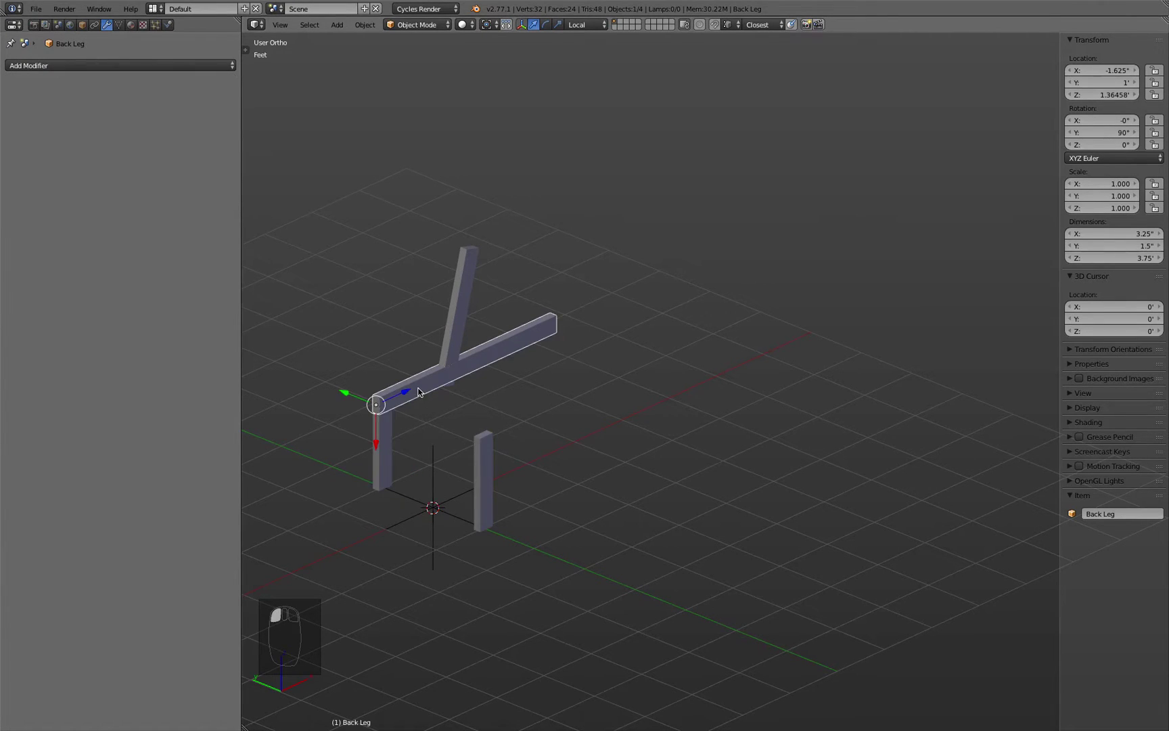
click(118, 67)
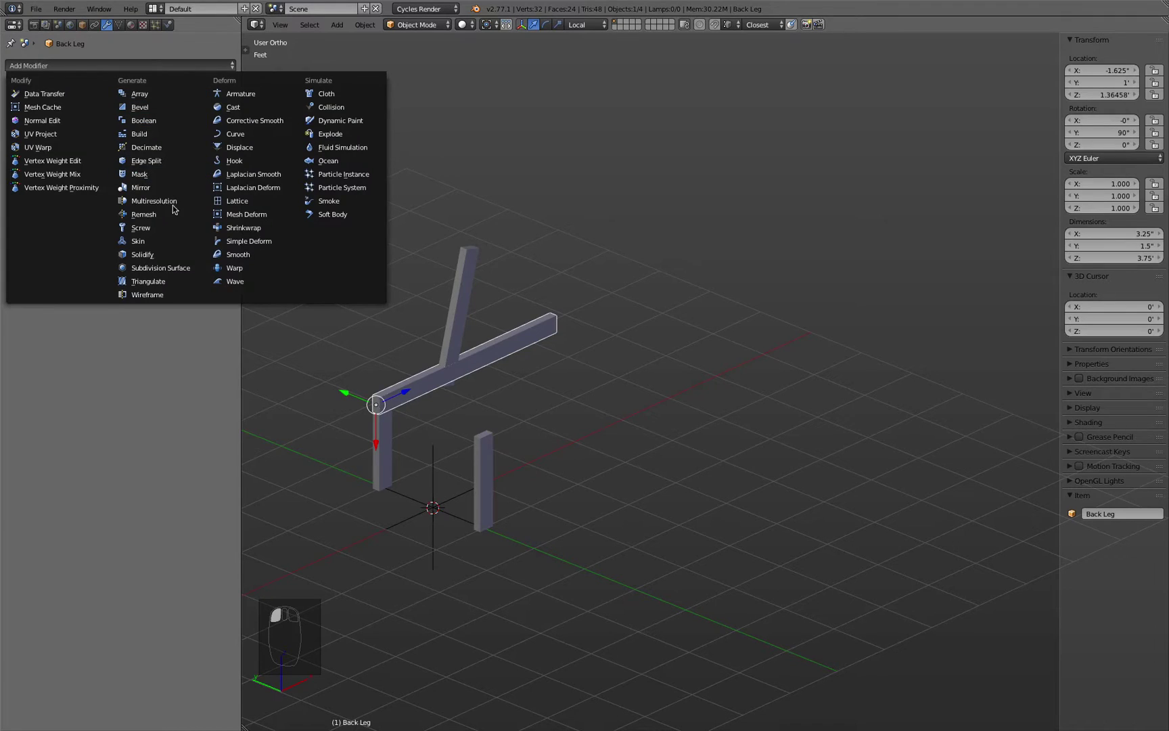
click(161, 187)
click(14, 136)
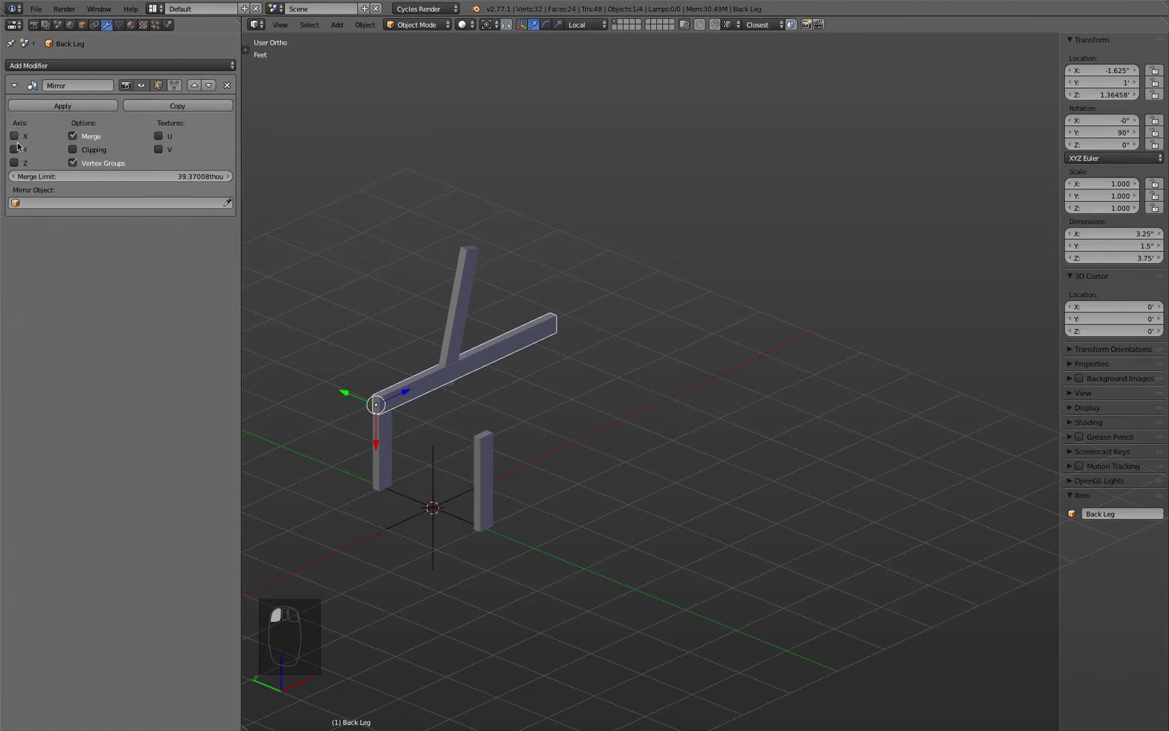
click(14, 148)
click(228, 202)
click(431, 458)
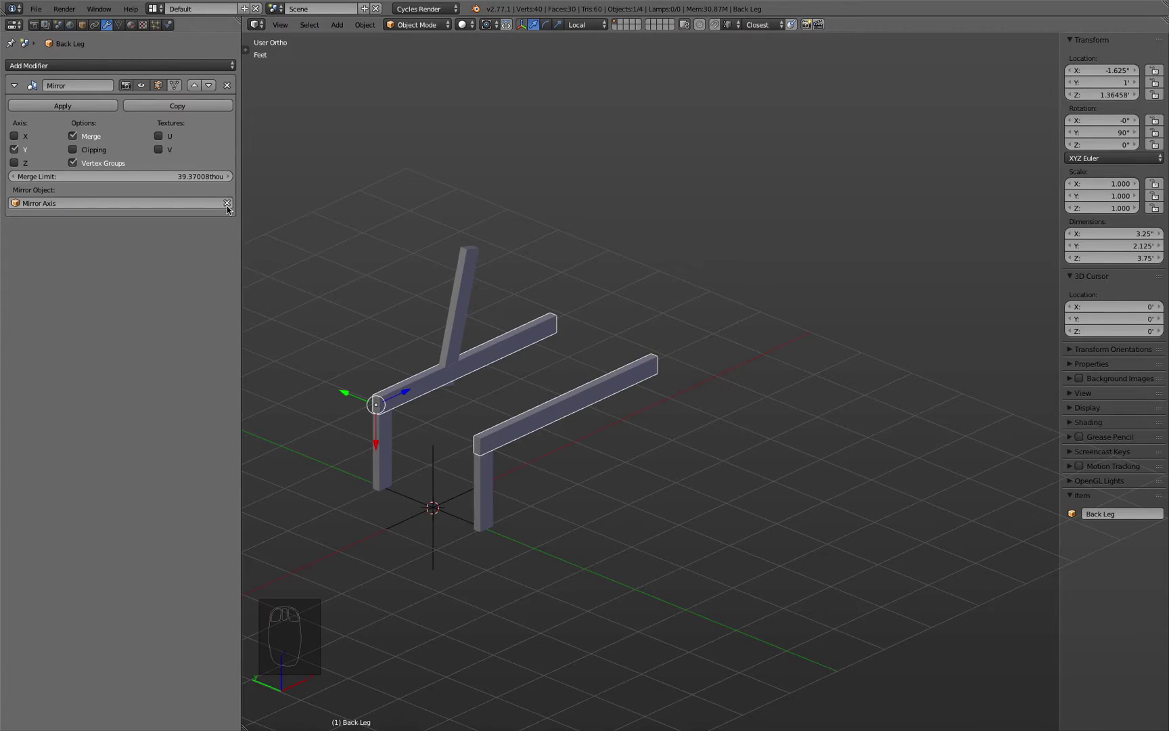
click(227, 85)
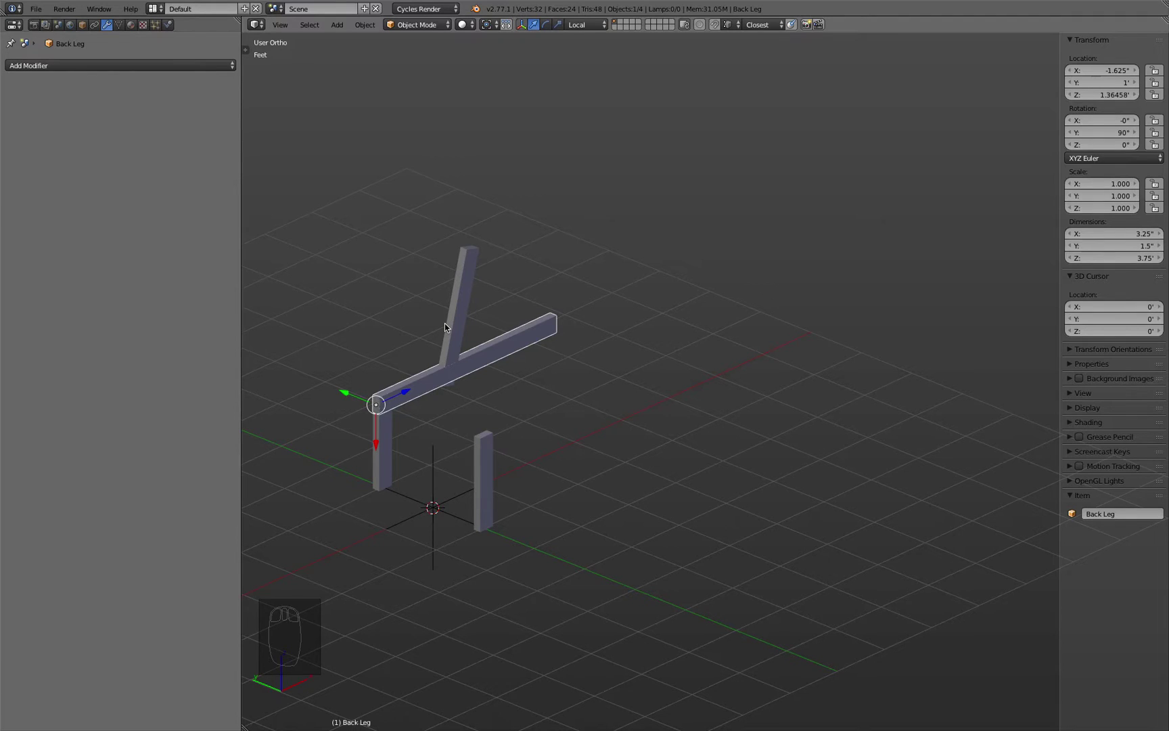
Step: Select the backrest and back leg together, adding the front leg last as the active object, and return to selecting the front leg alone
scroll(439, 324, up, 2)
shift+middle_drag(415, 334, 480, 265)
scroll(510, 241, up, 1)
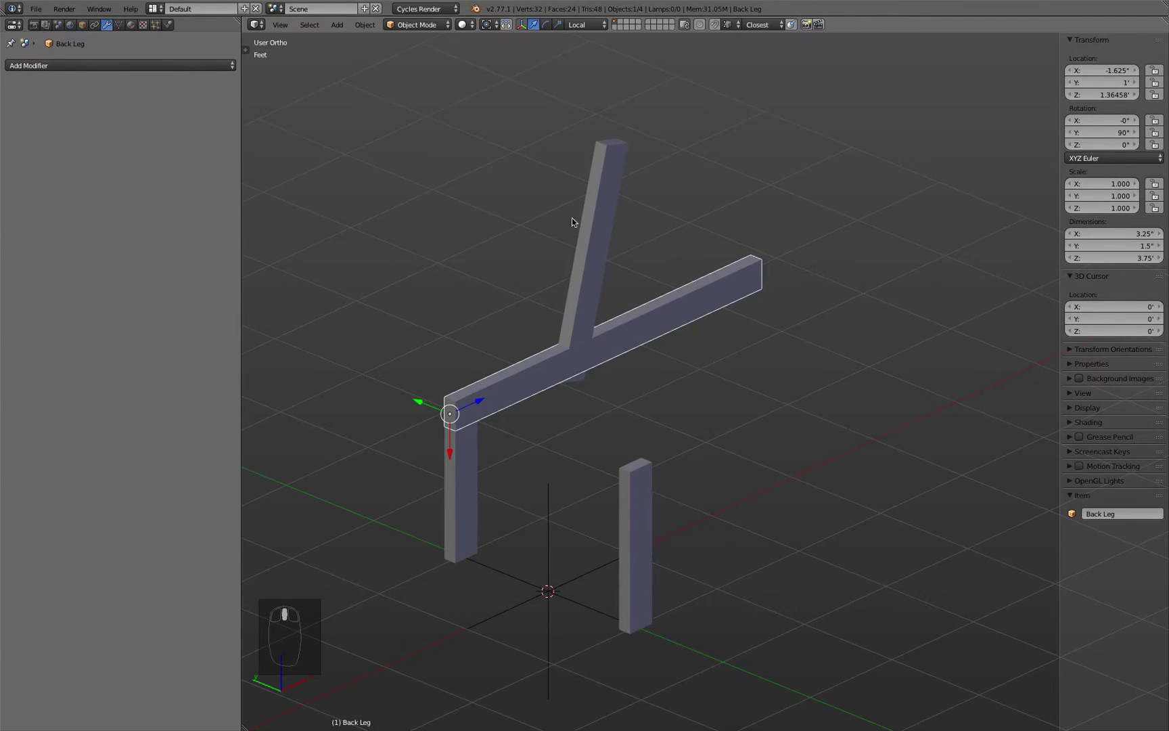
click(619, 155)
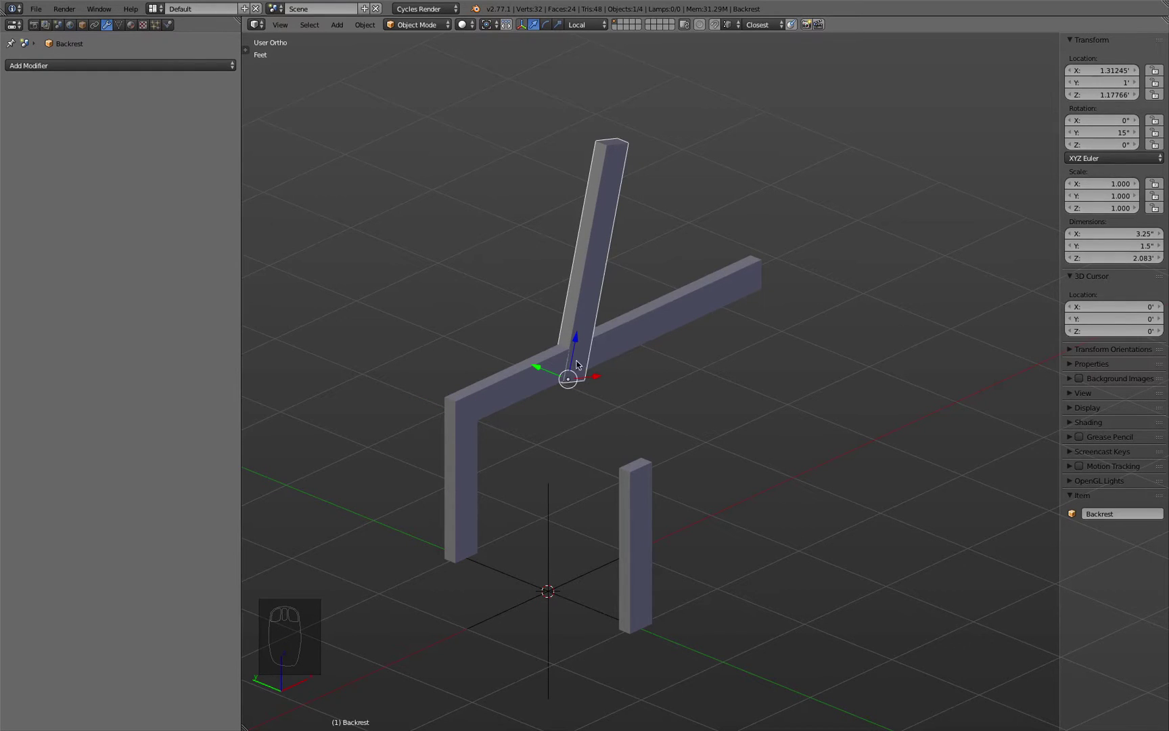
shift+click(528, 389)
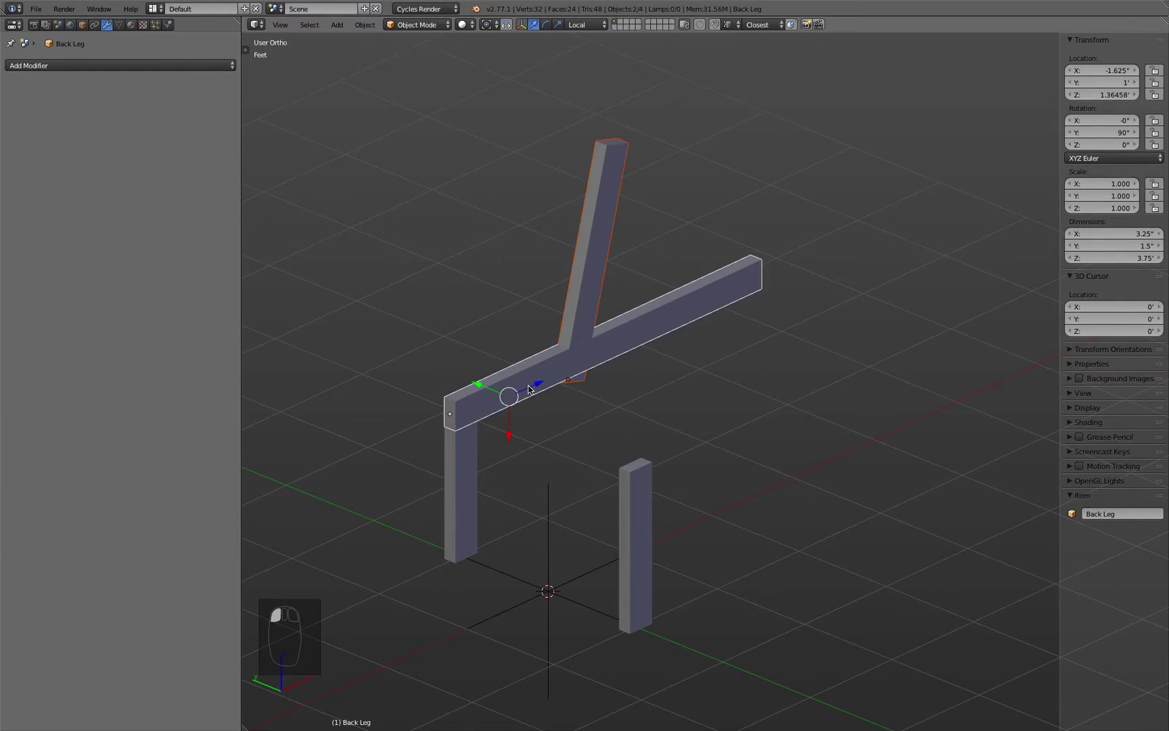
shift+click(467, 495)
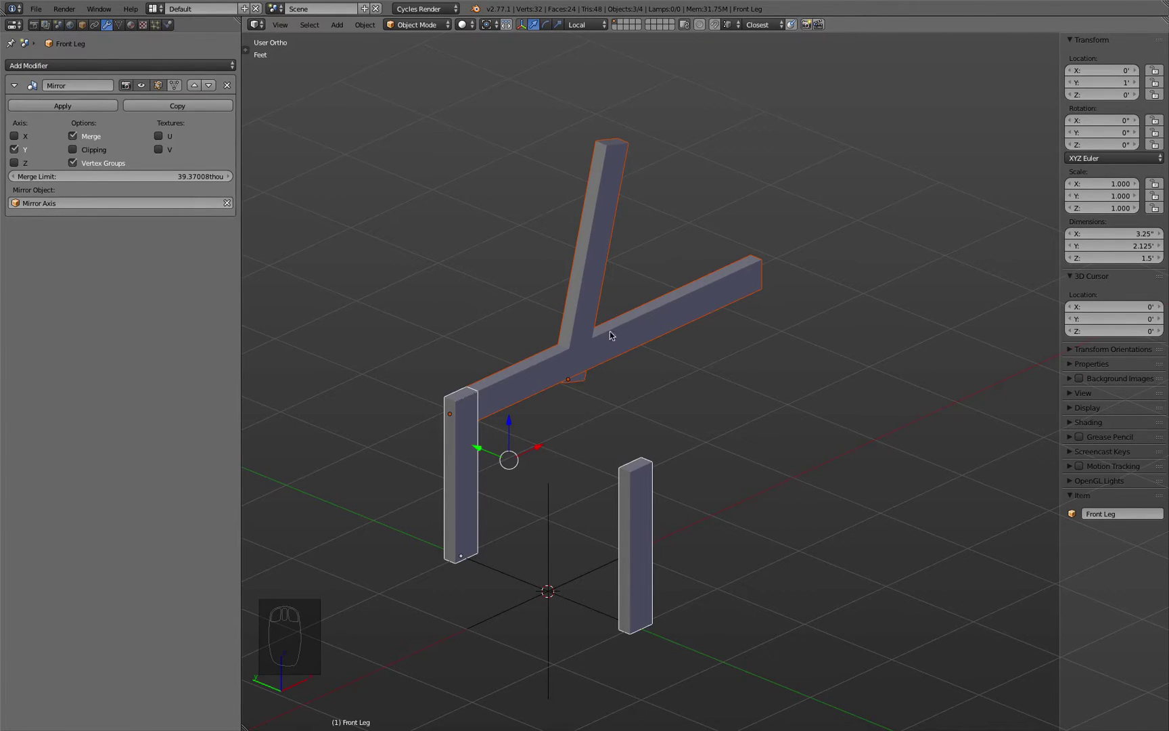
click(585, 223)
shift+click(649, 323)
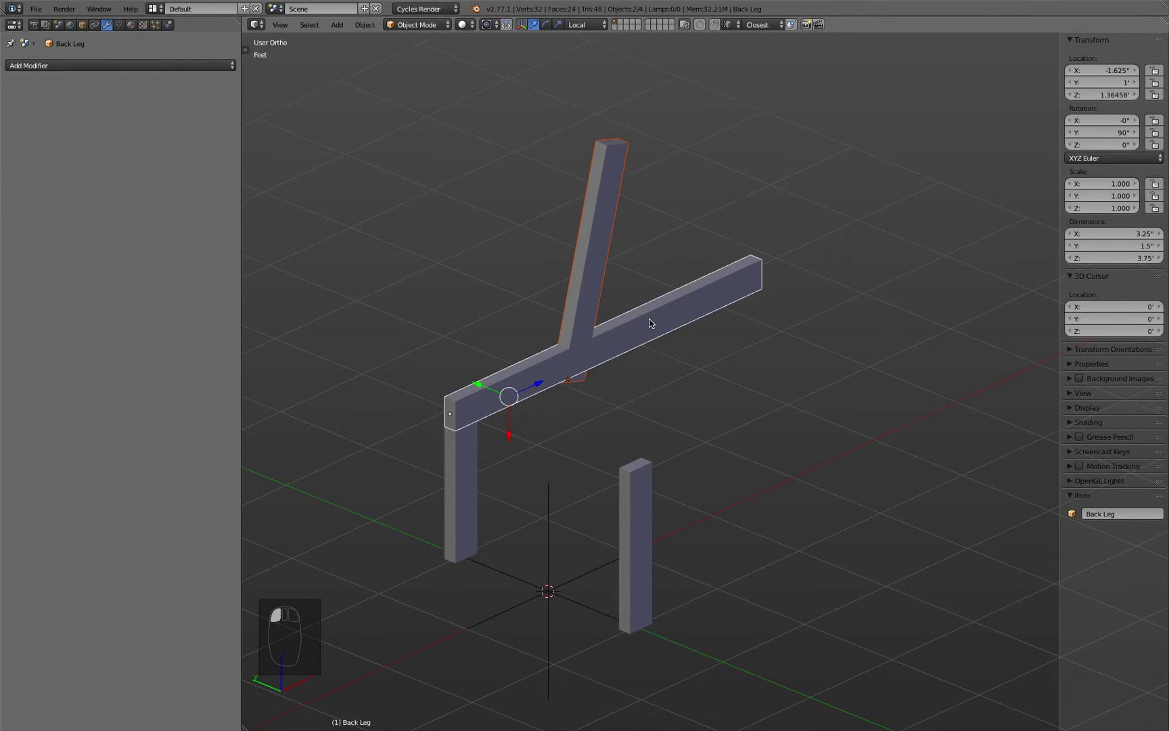
click(470, 462)
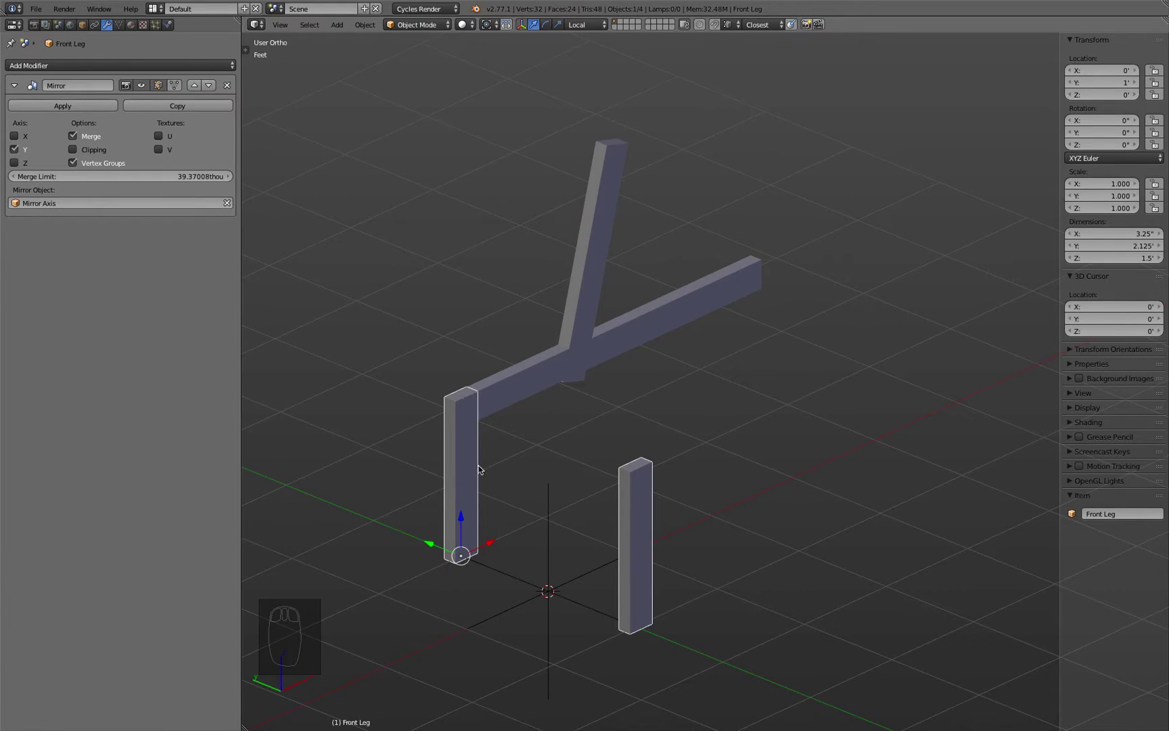
Step: Copy the front leg's Mirror modifier to the backrest and back leg by making modifier links, with the front leg active, and deselect everything
click(590, 255)
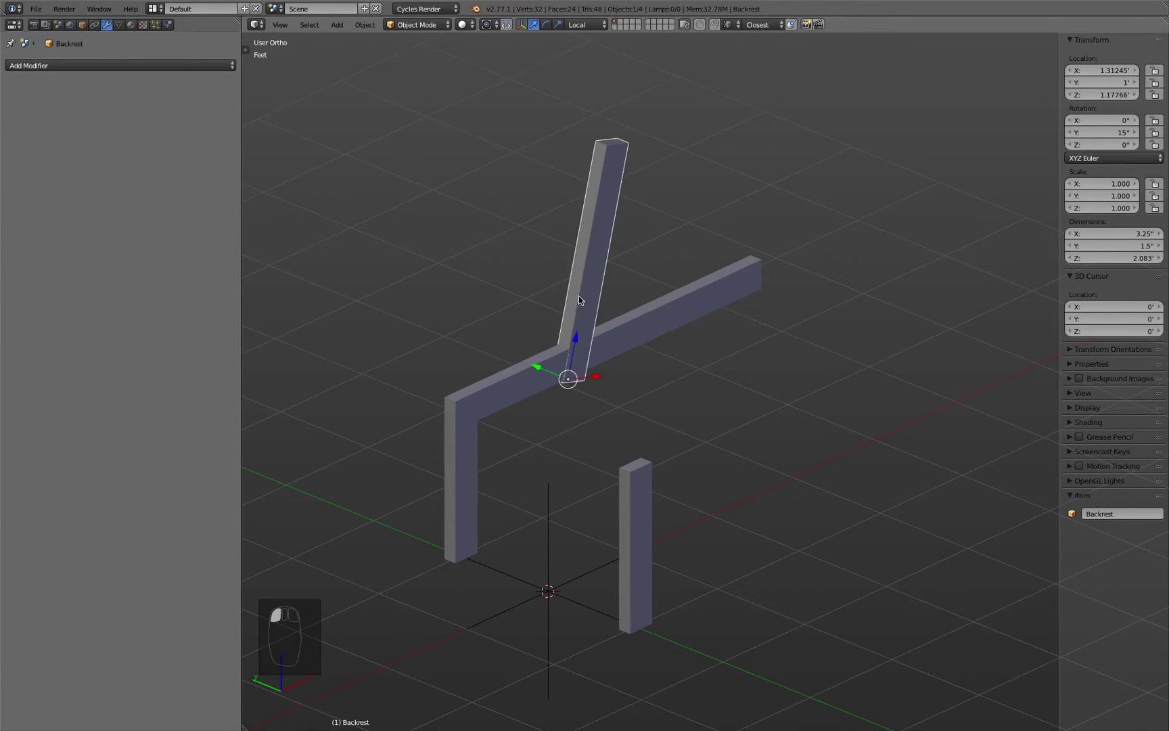
shift+click(468, 414)
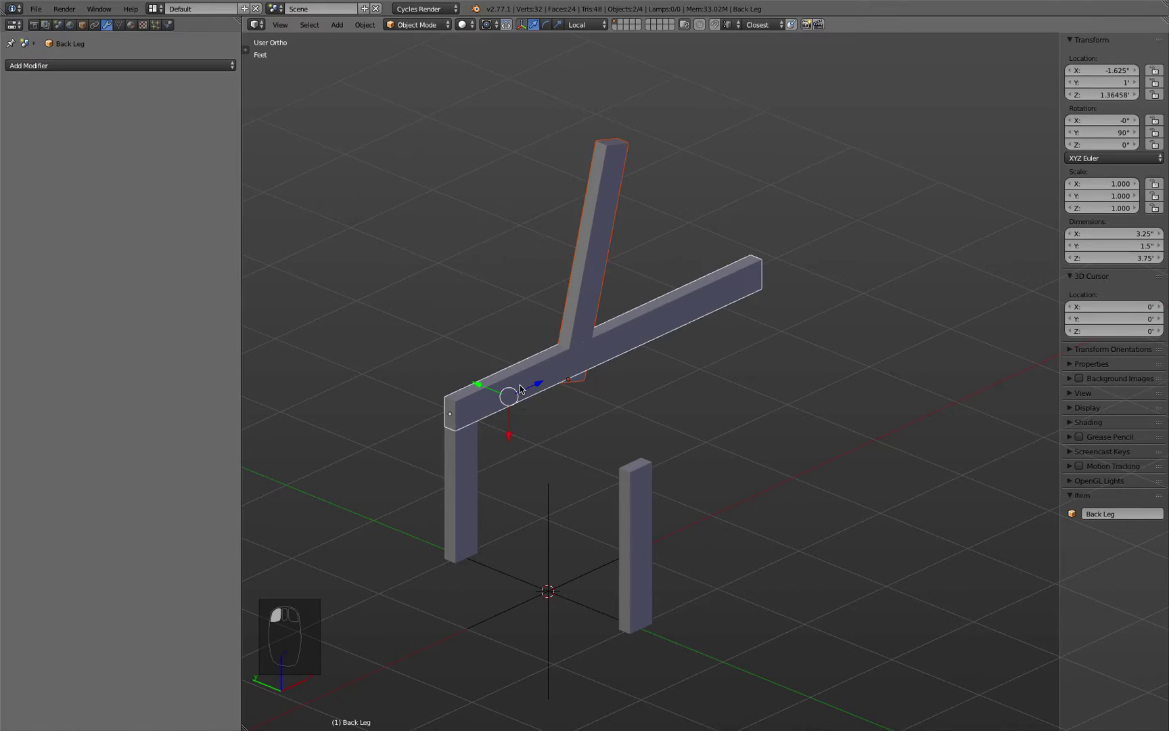
shift+click(466, 472)
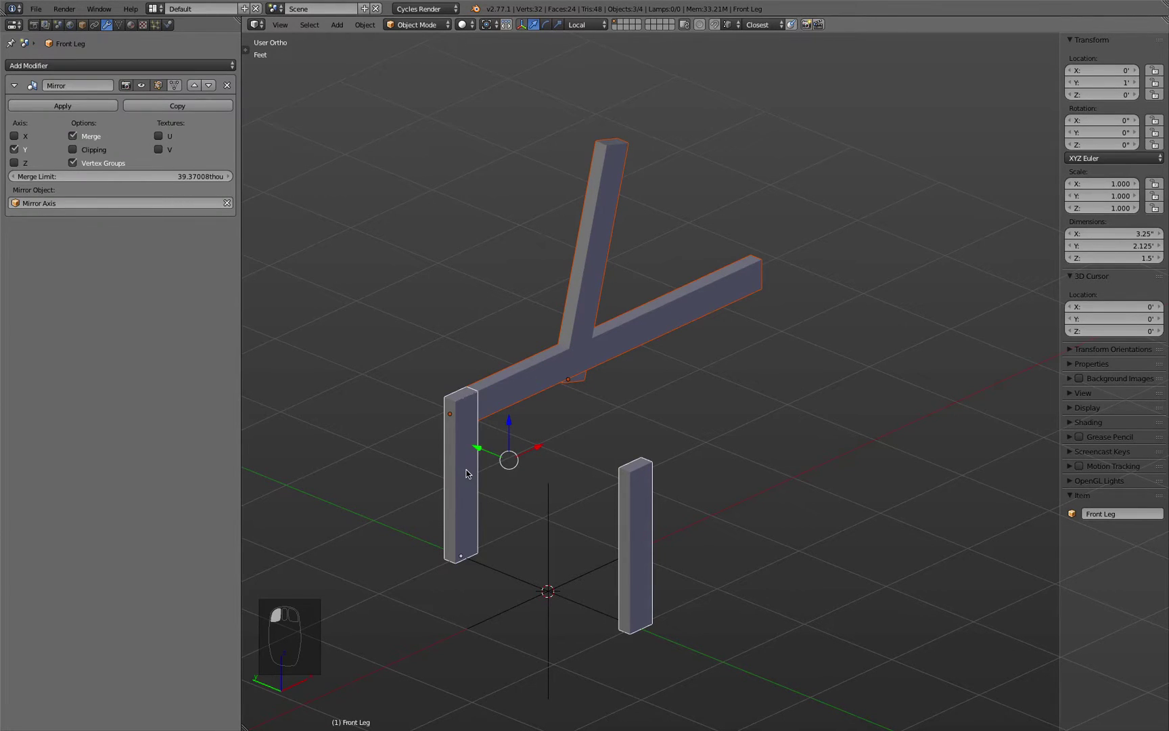
click(365, 25)
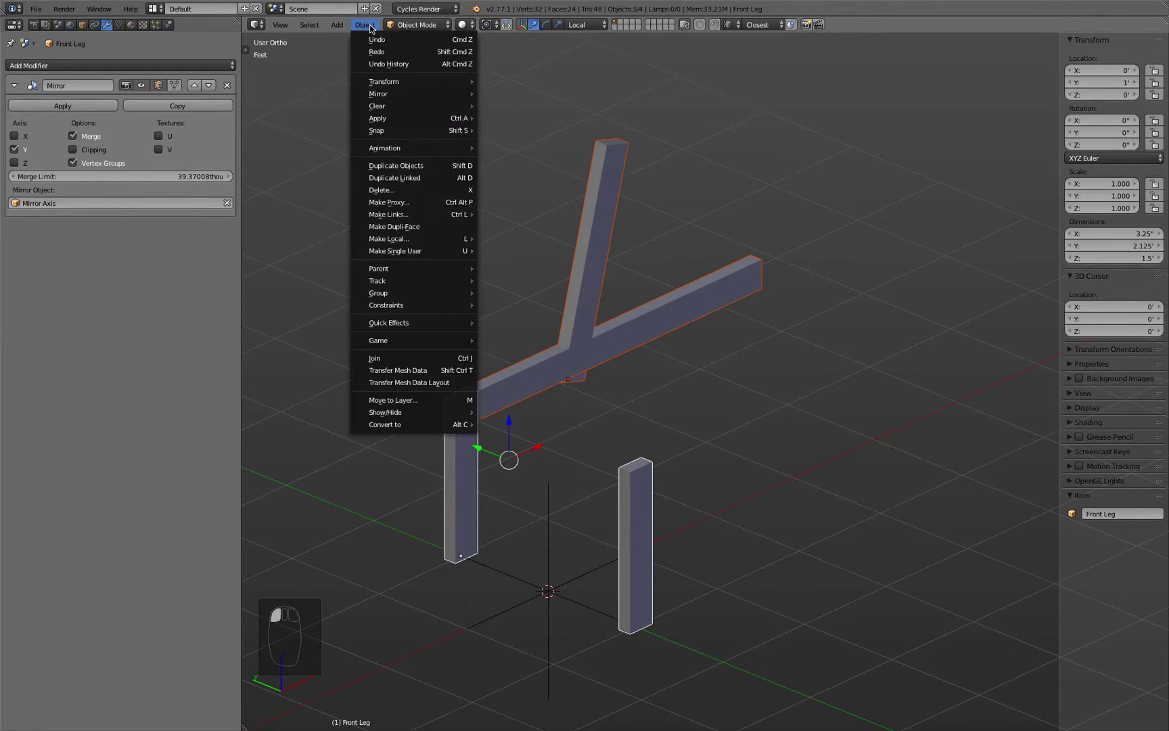
mouse_move(411, 216)
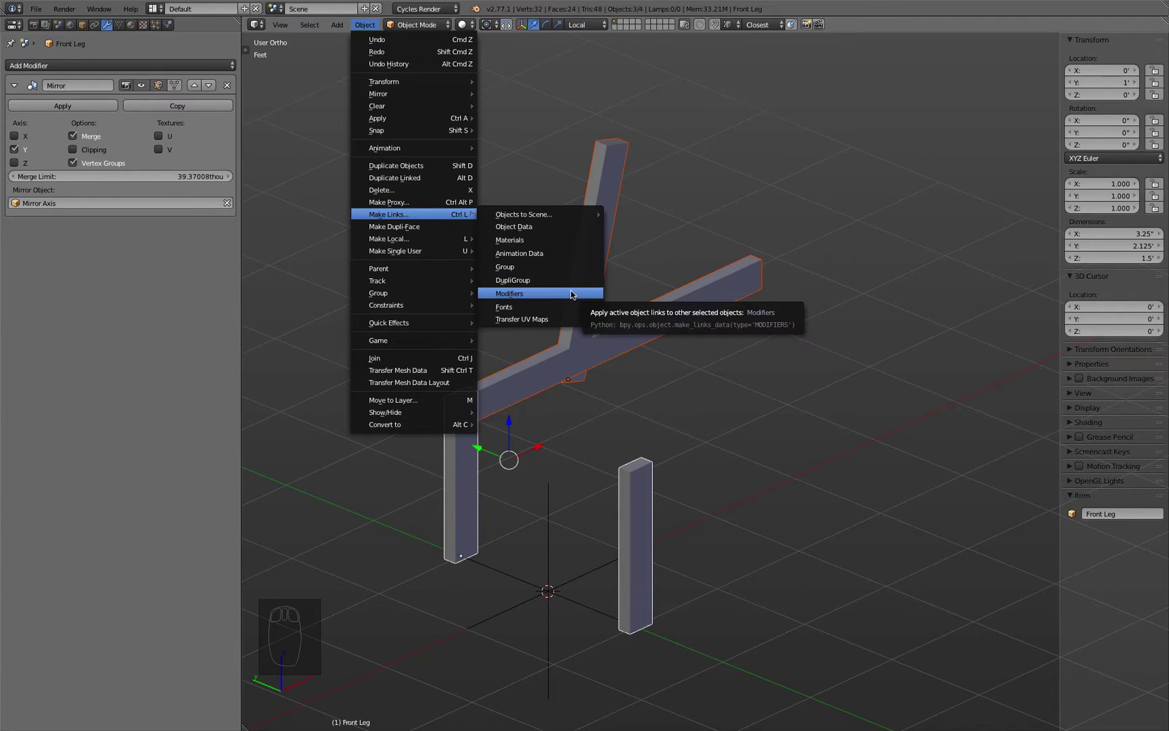
click(528, 295)
key(a)
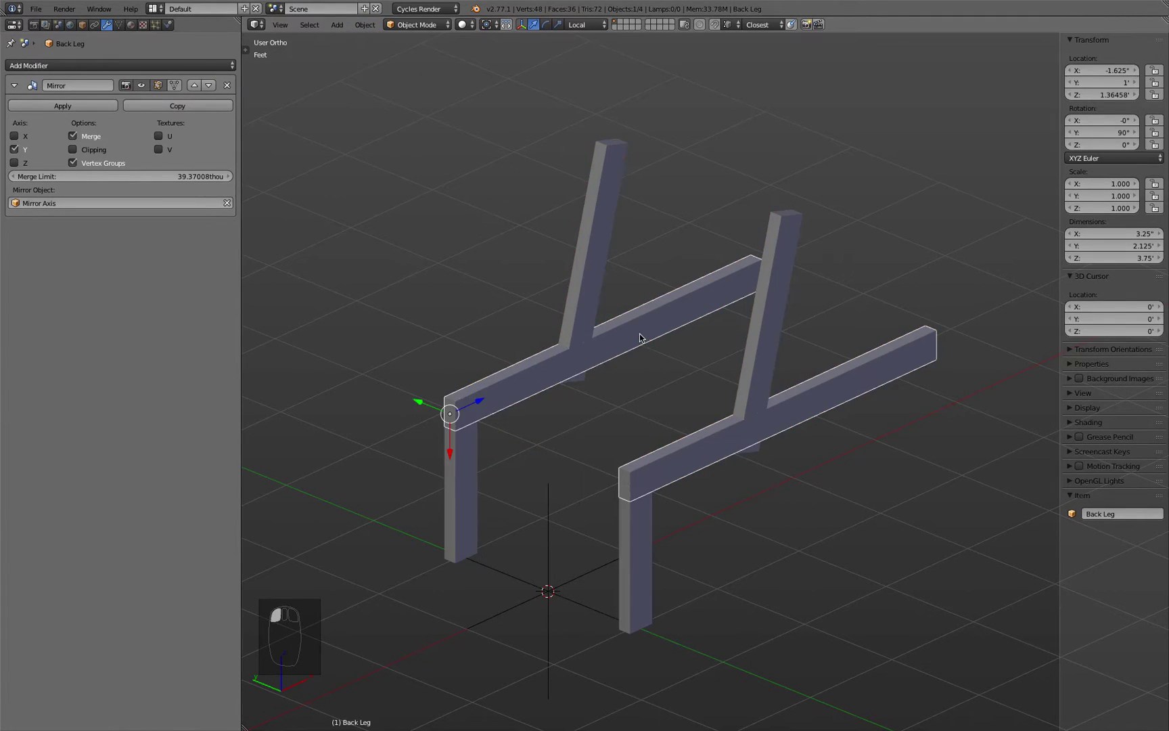
Step: Select the backrest, back leg and front leg individually to check each one's Mirror modifier
click(594, 237)
click(649, 320)
click(603, 264)
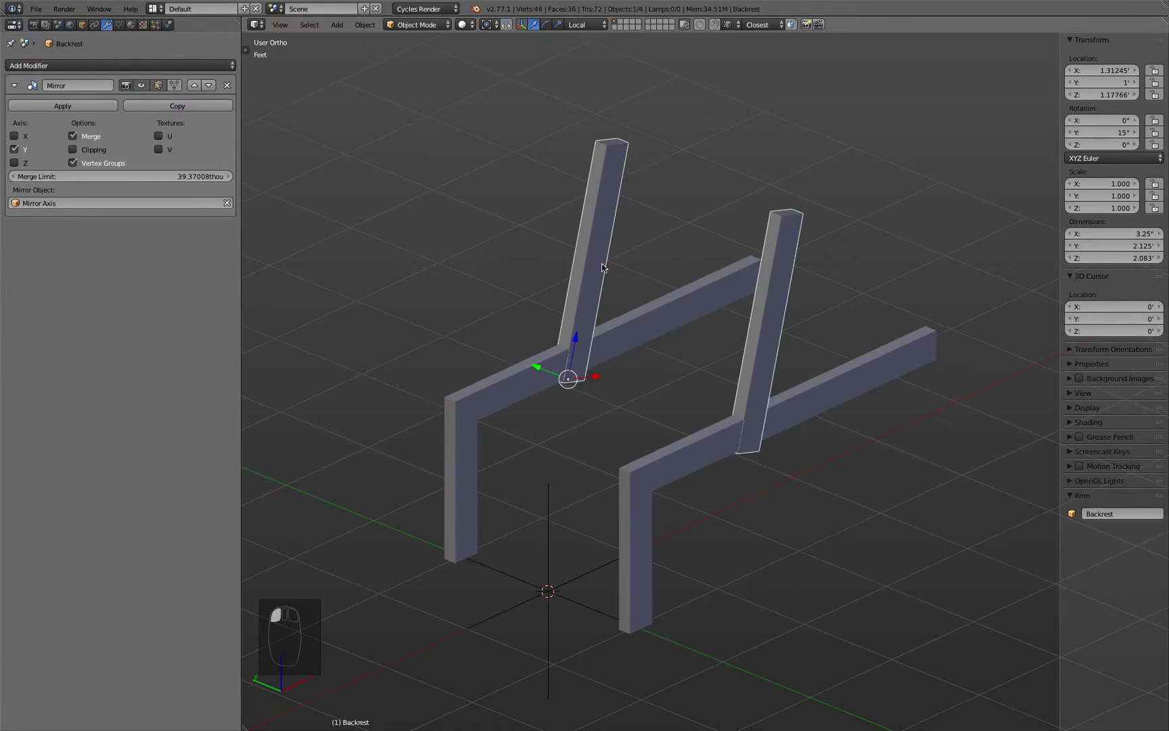
click(645, 326)
click(644, 540)
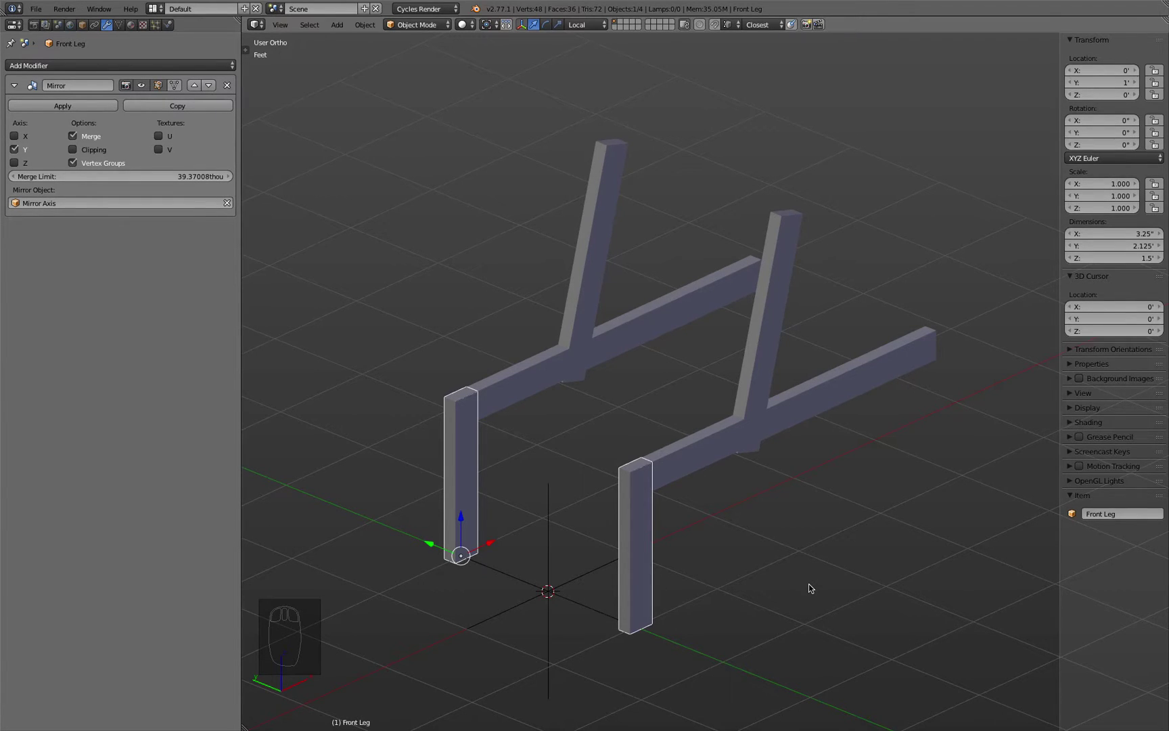
Step: Add a plane mesh at the 3D cursor between the front legs
key(shift+a)
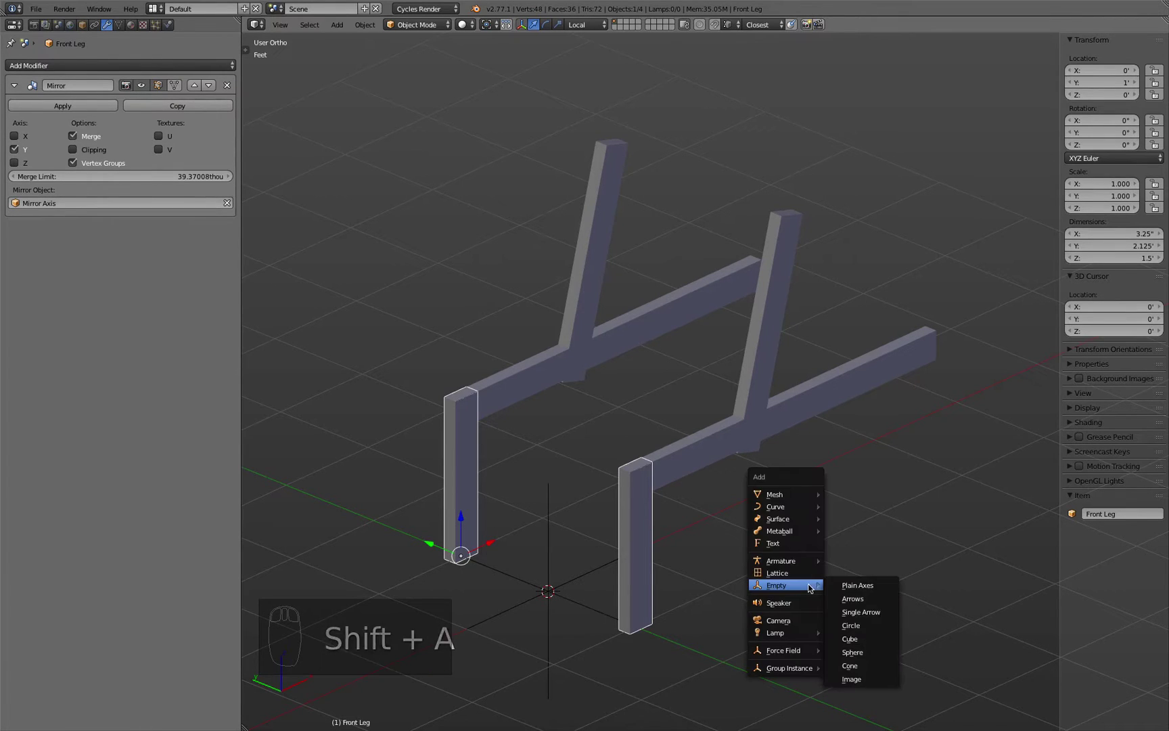
mouse_move(785, 493)
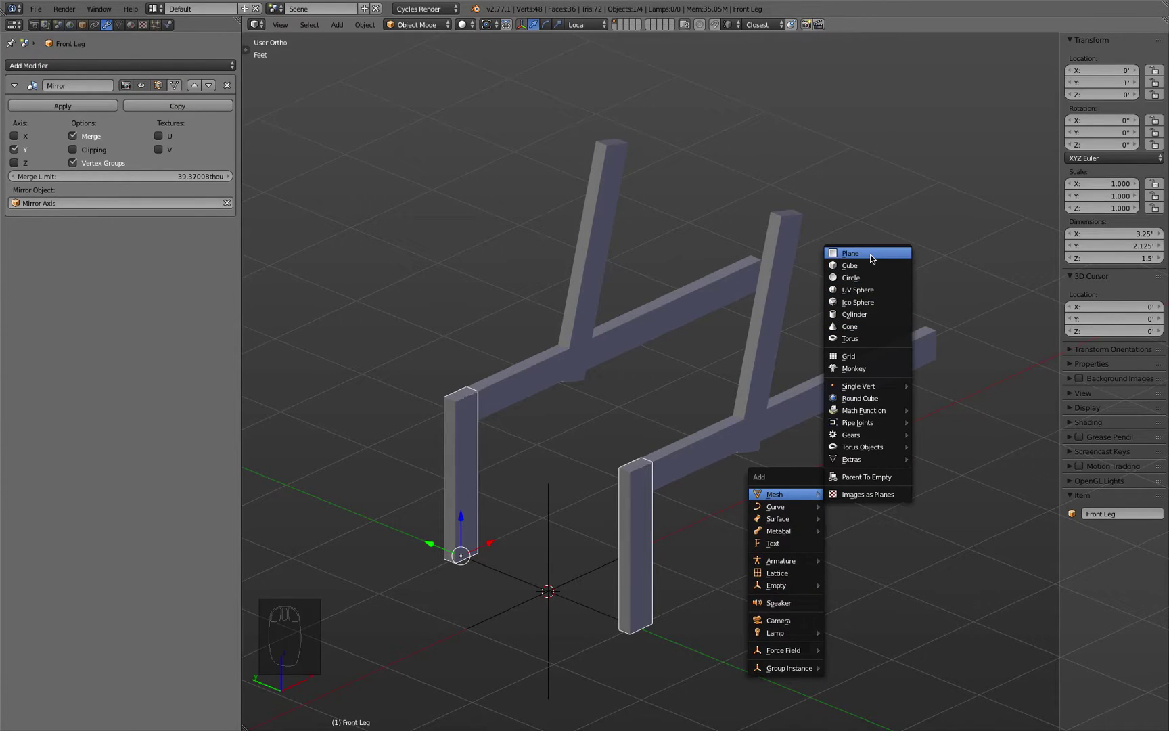
click(851, 253)
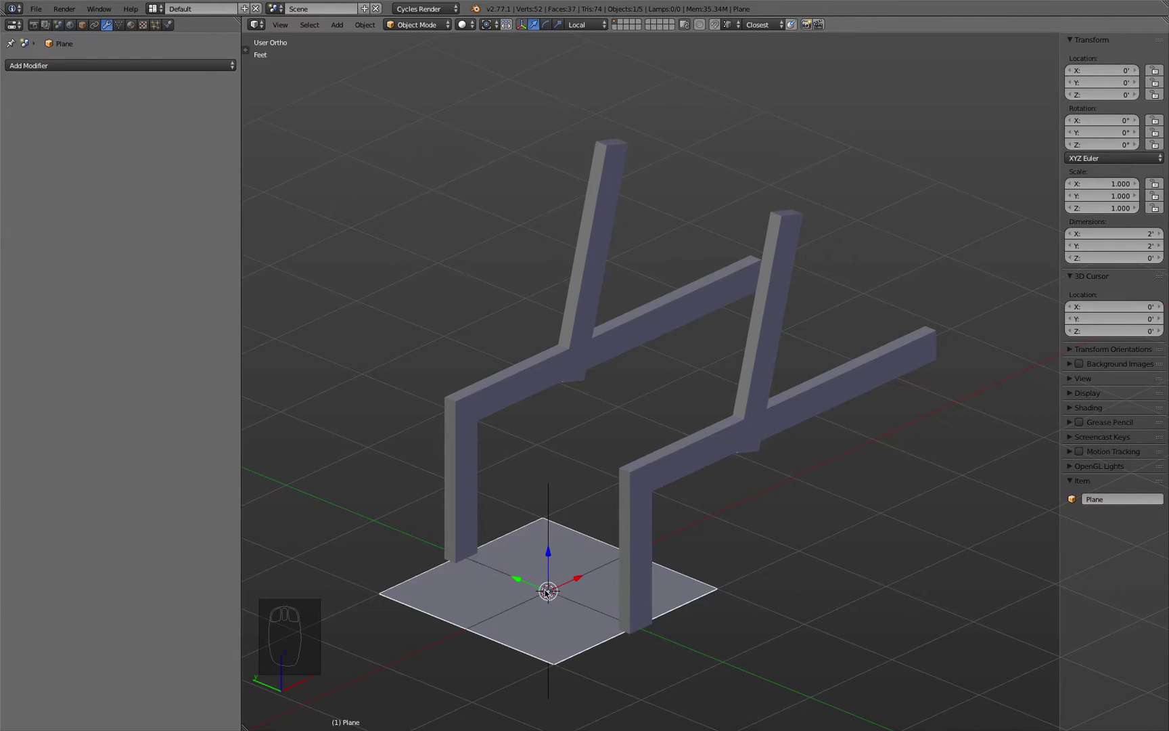
Step: Move the plane freely along its X and Z axes, and reset its X and Z location to 0
drag(548, 554, 624, 498)
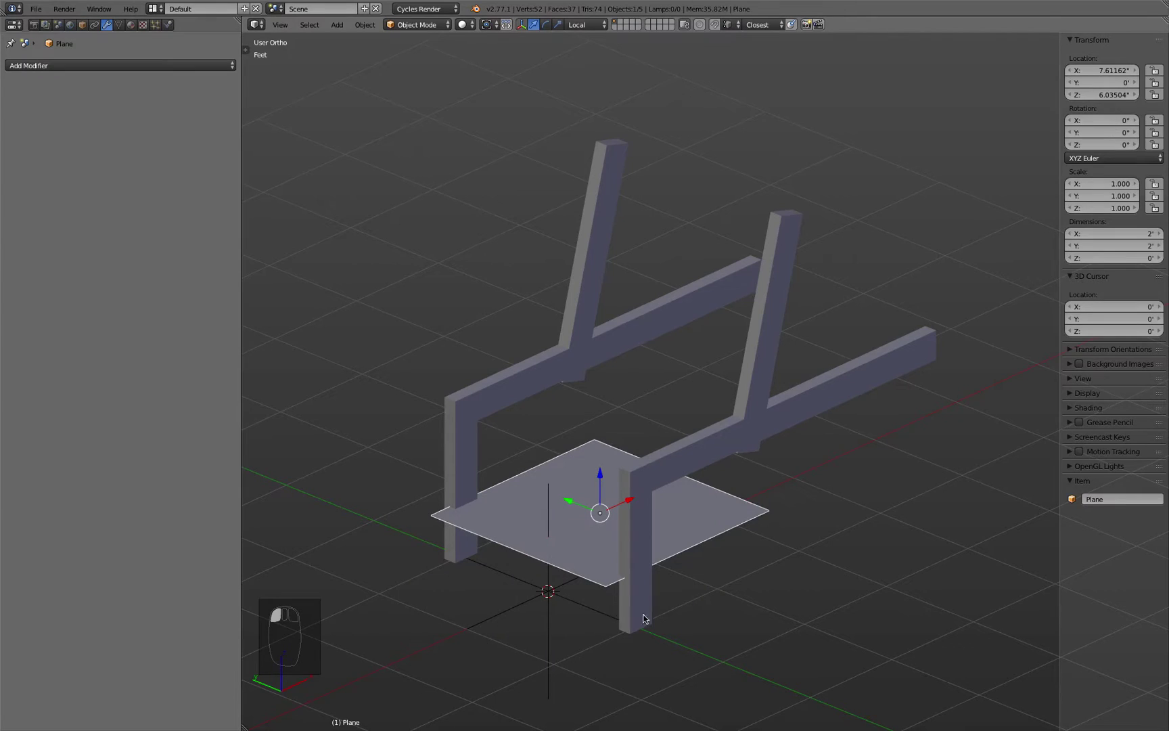
double_click(1102, 70)
text(0)
key(Tab)
key(Tab)
text(0)
key(Return)
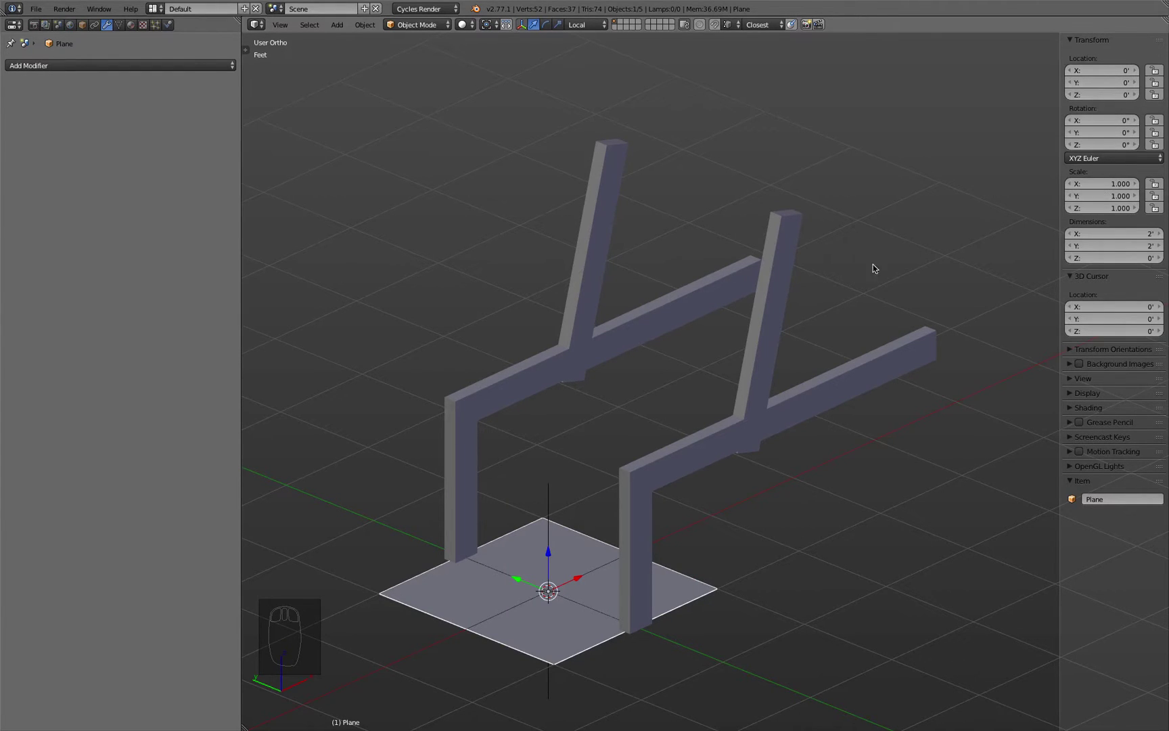
Step: Extrude the plane's face upward by about 7.12" in Edit Mode and return to Object Mode
key(Tab)
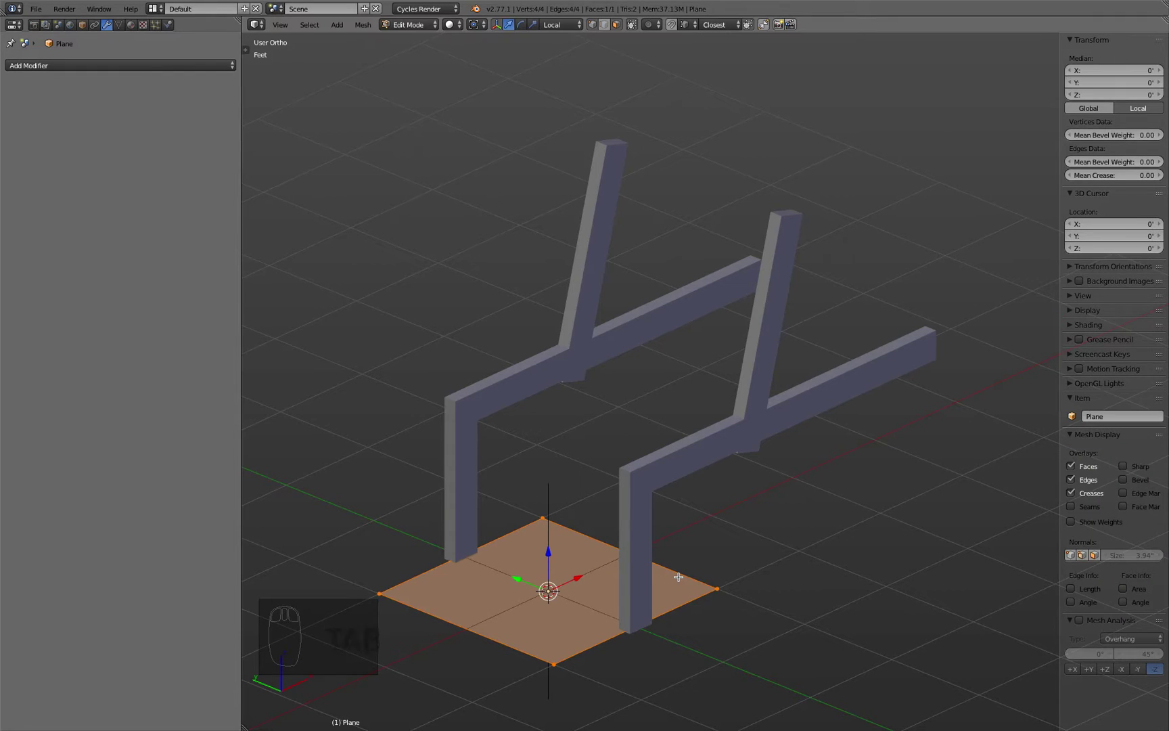
key(e)
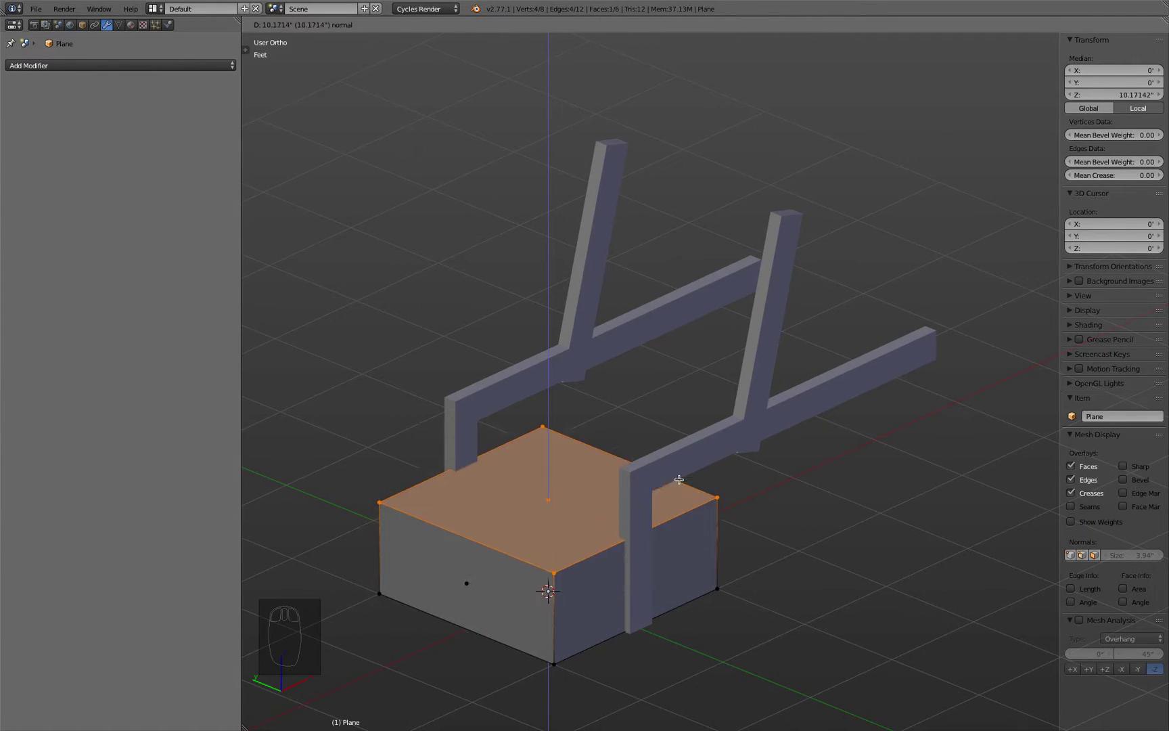
click(737, 510)
key(Tab)
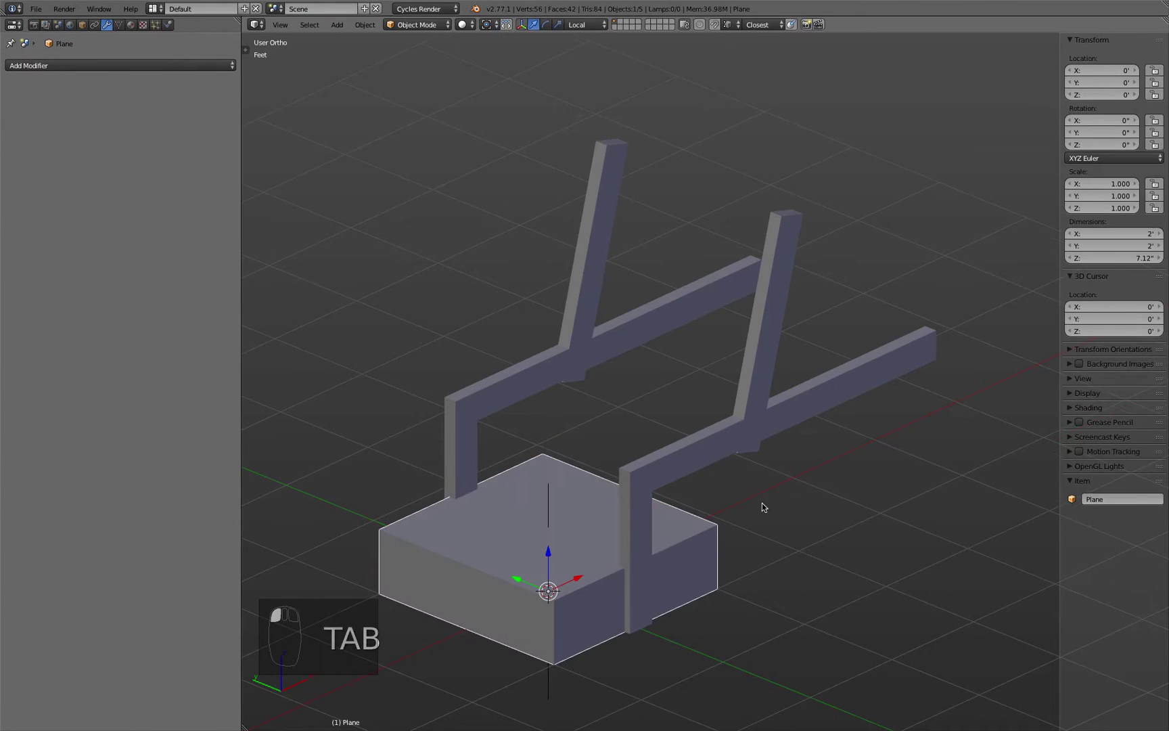
Step: Set the extruded block's X dimension to 3.5"
click(1103, 232)
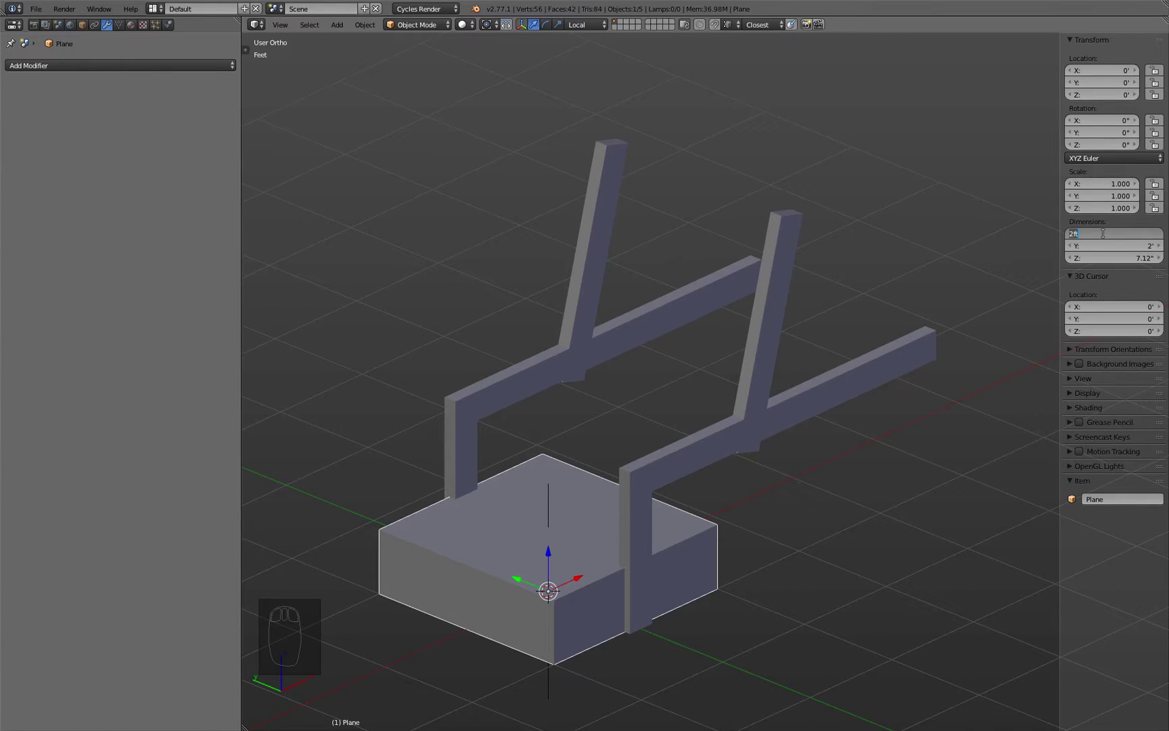
text(3.5")
key(Return)
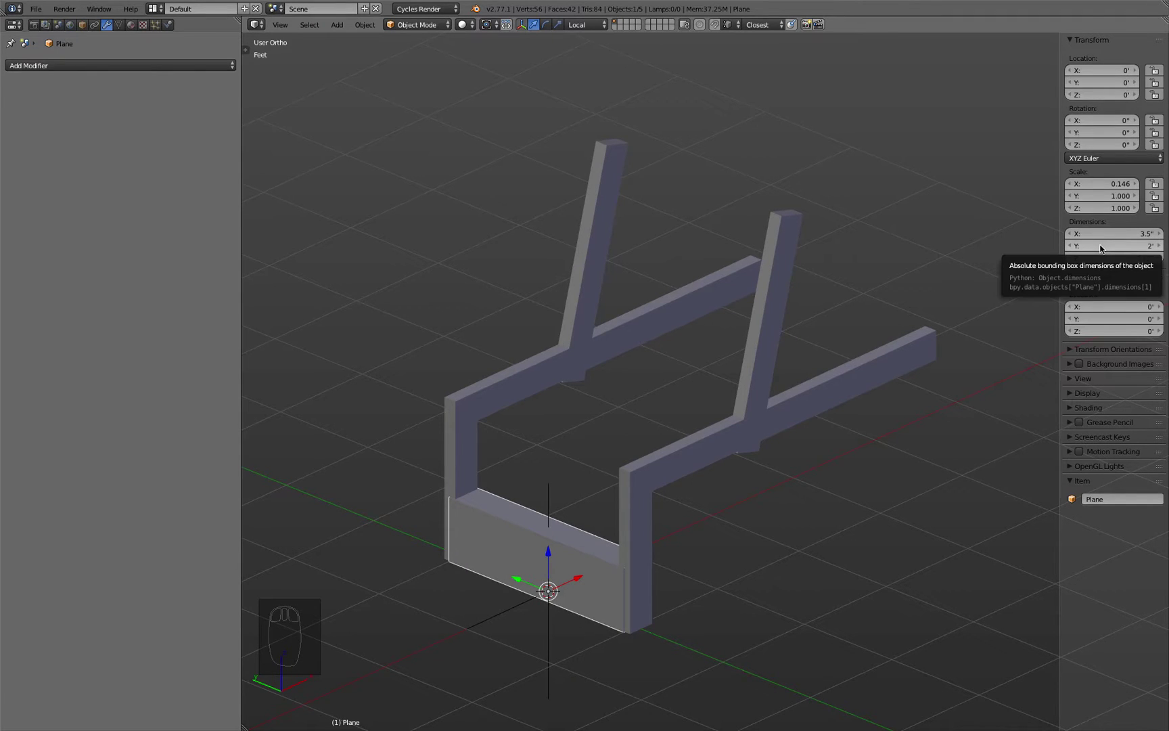
click(1100, 246)
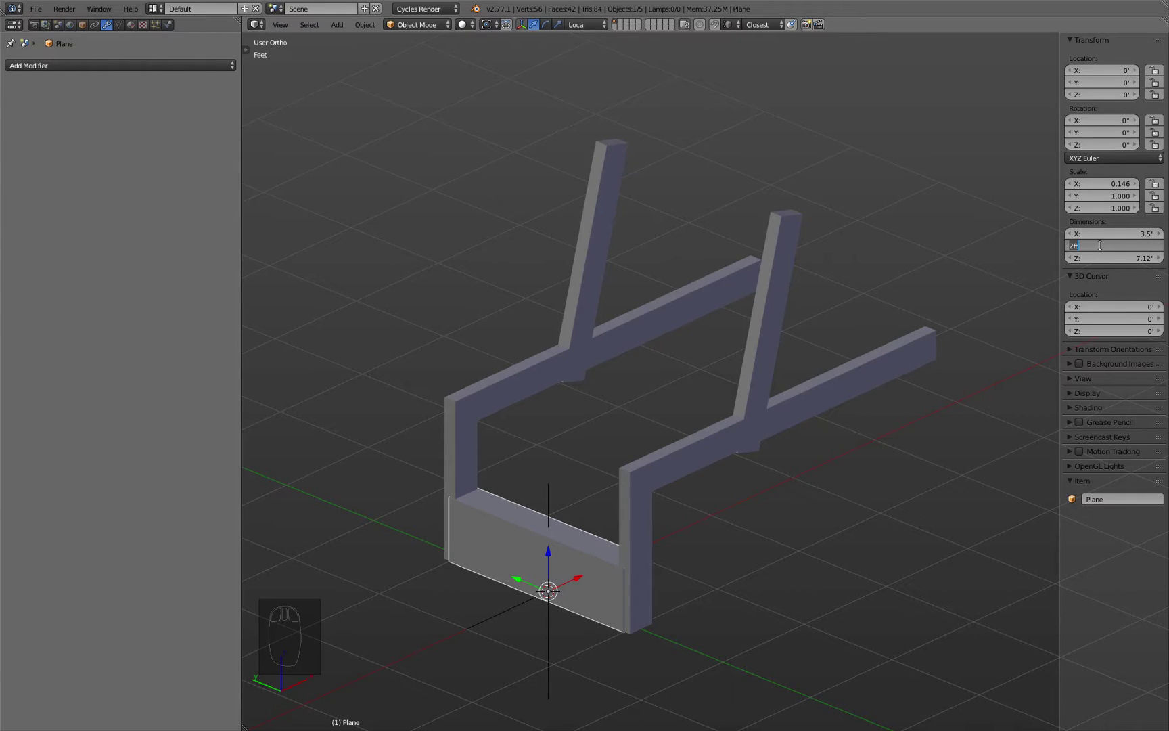
text(25')
key(Return)
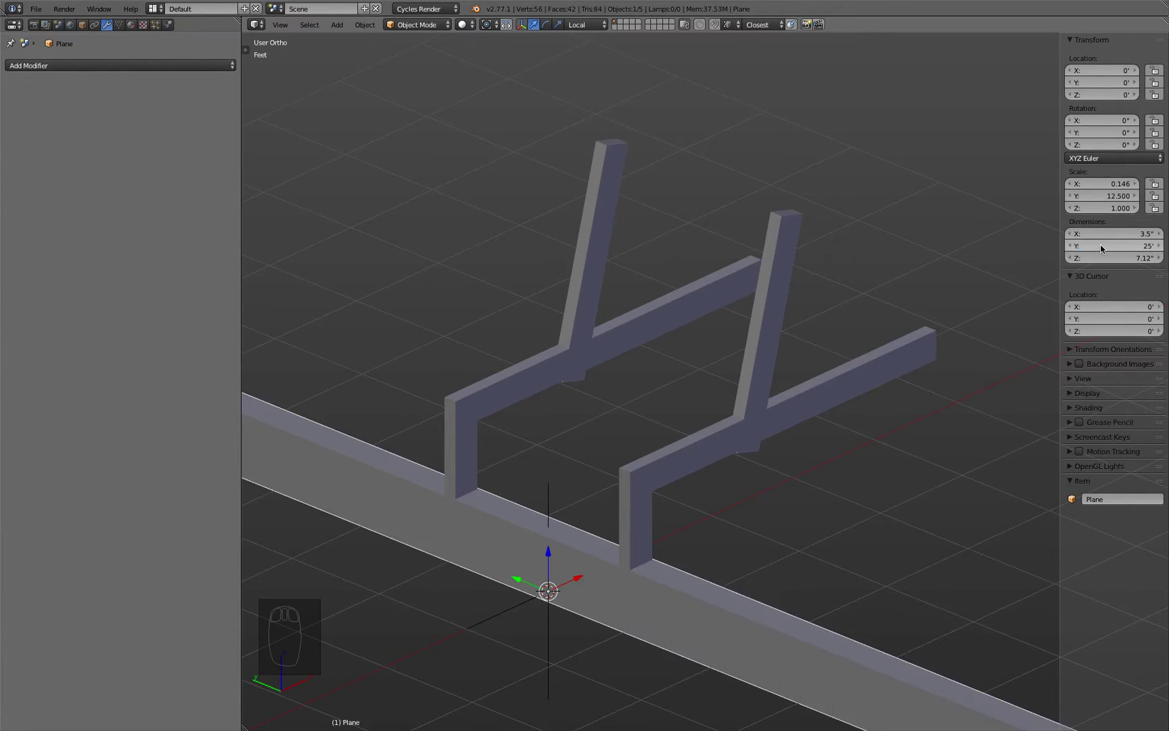
Step: Set the block's Y dimension to 25" and its Z dimension to 0.5"
click(1100, 247)
text(2)
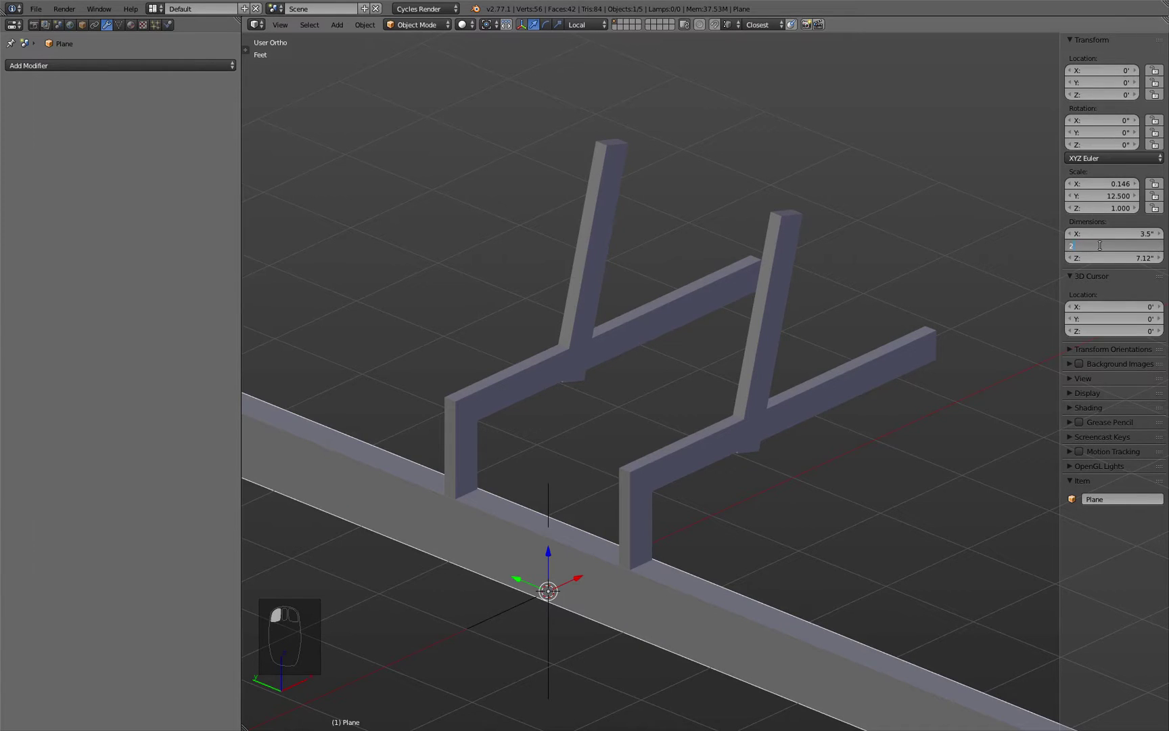
text(5")
key(Return)
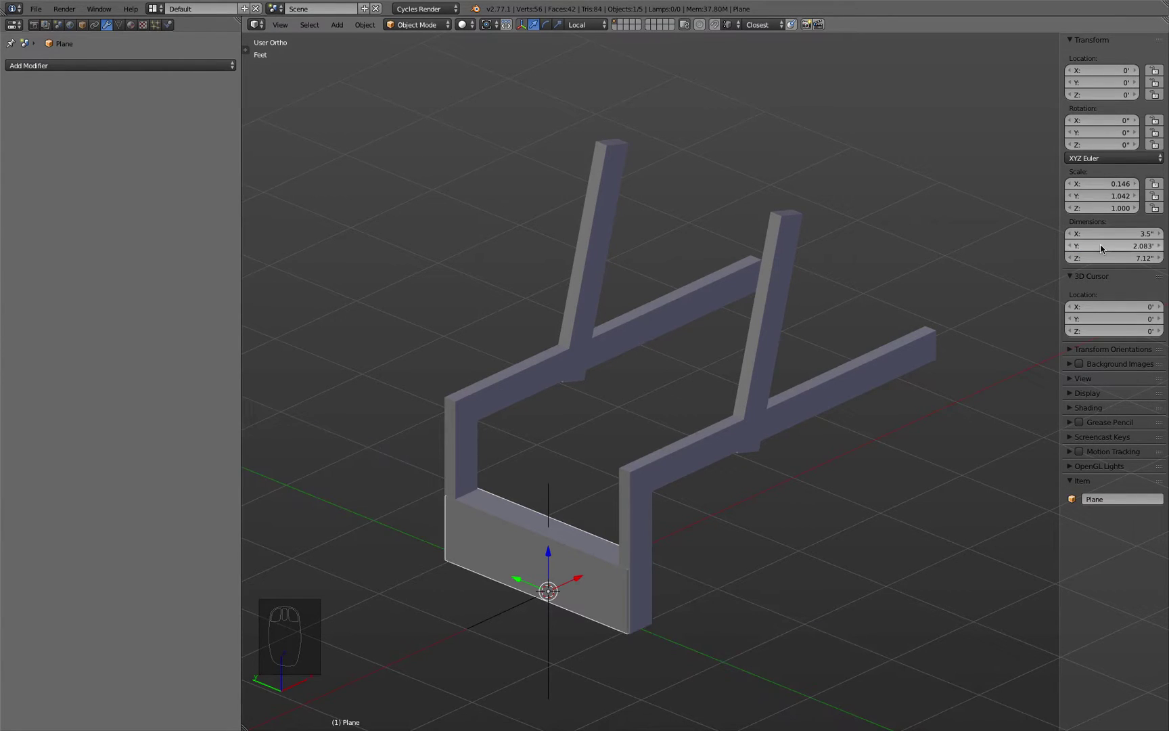
click(1105, 257)
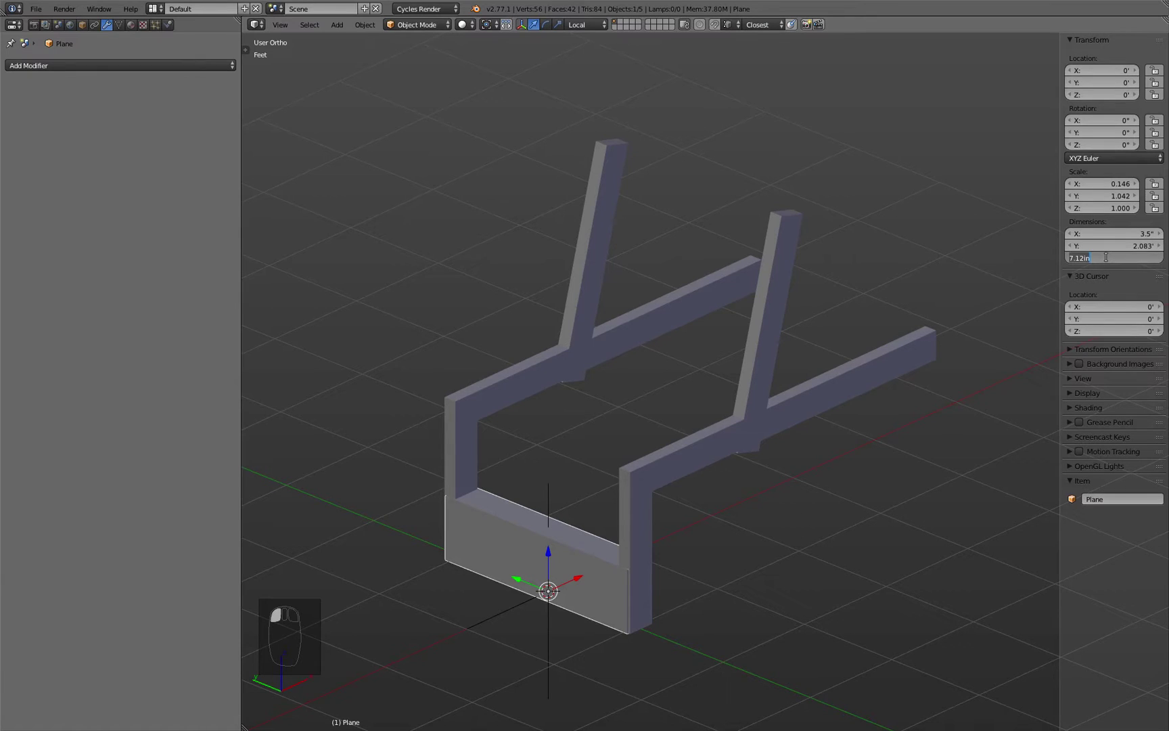
text(5")
key(Return)
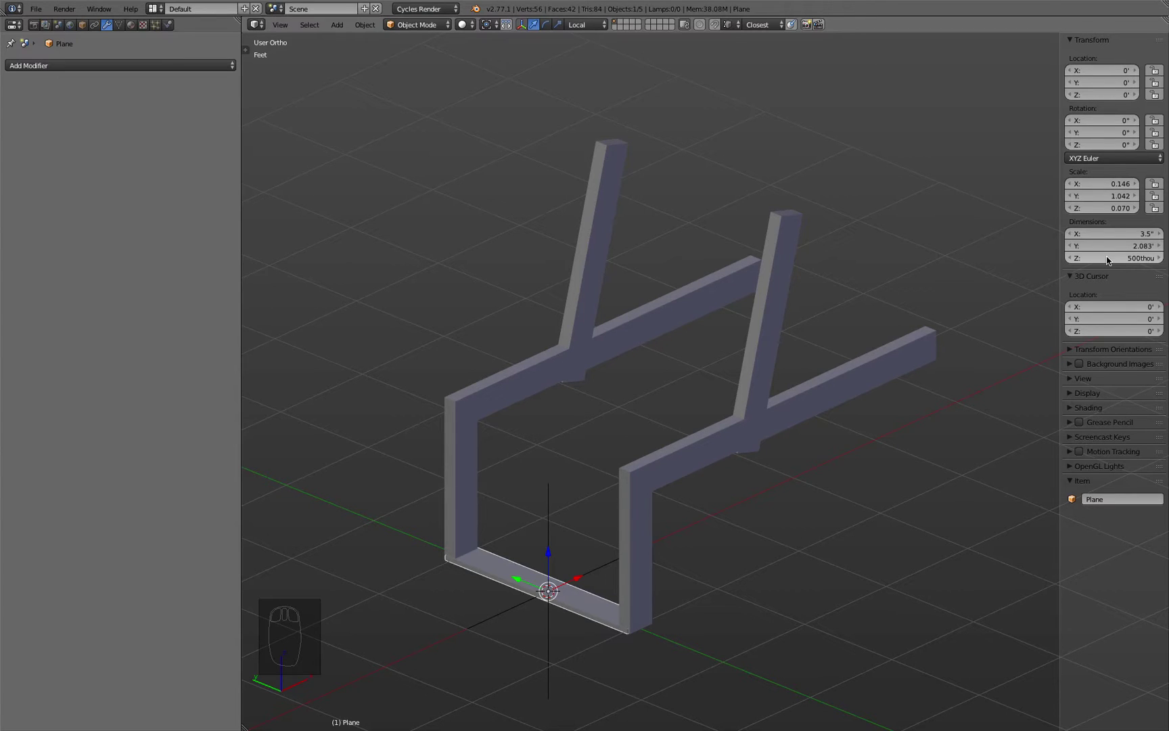
Step: Raise the board along its local Z axis to 1.5', so it sits on top of the front legs
scroll(722, 479, up, 5)
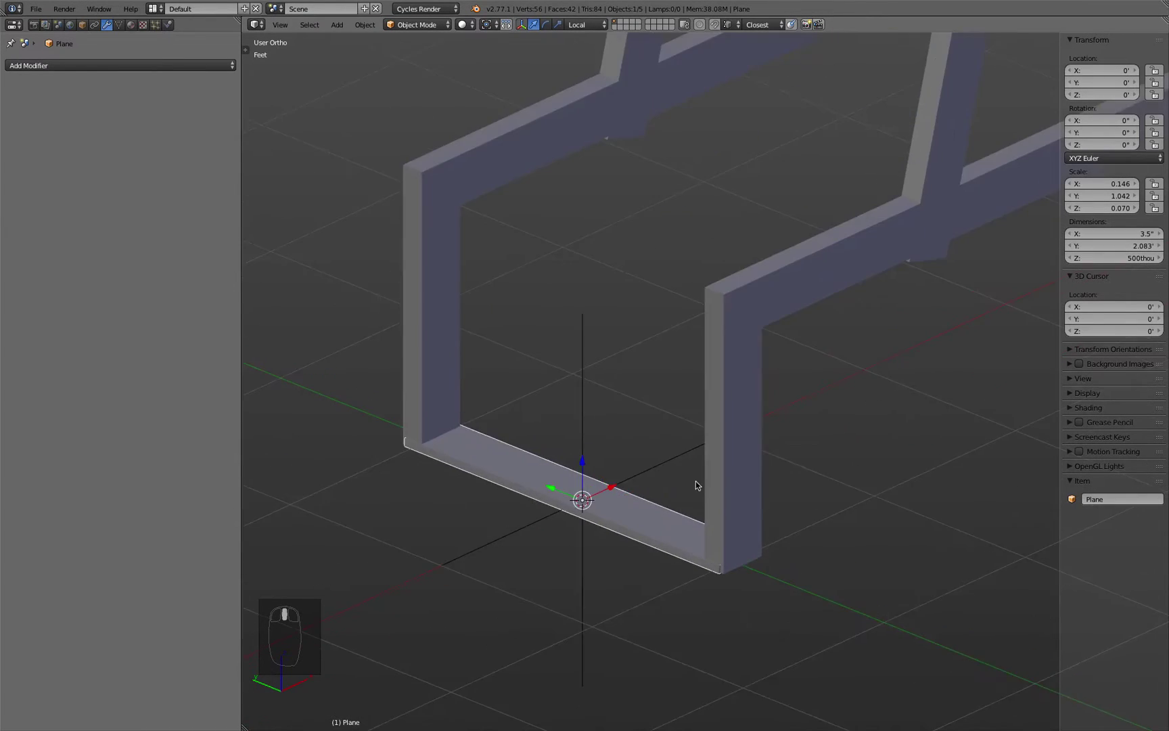
middle_drag(694, 481, 697, 427)
drag(675, 410, 707, 37)
middle_drag(706, 37, 662, 419)
drag(555, 277, 714, 401)
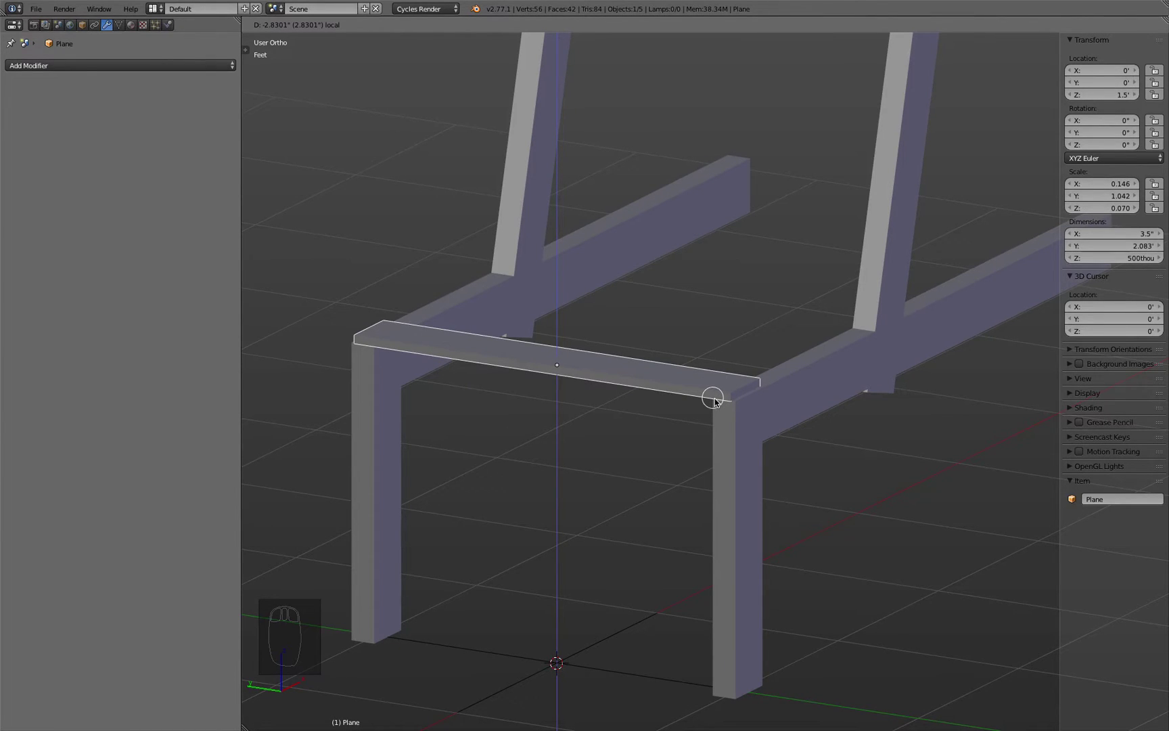
drag(714, 401, 714, 401)
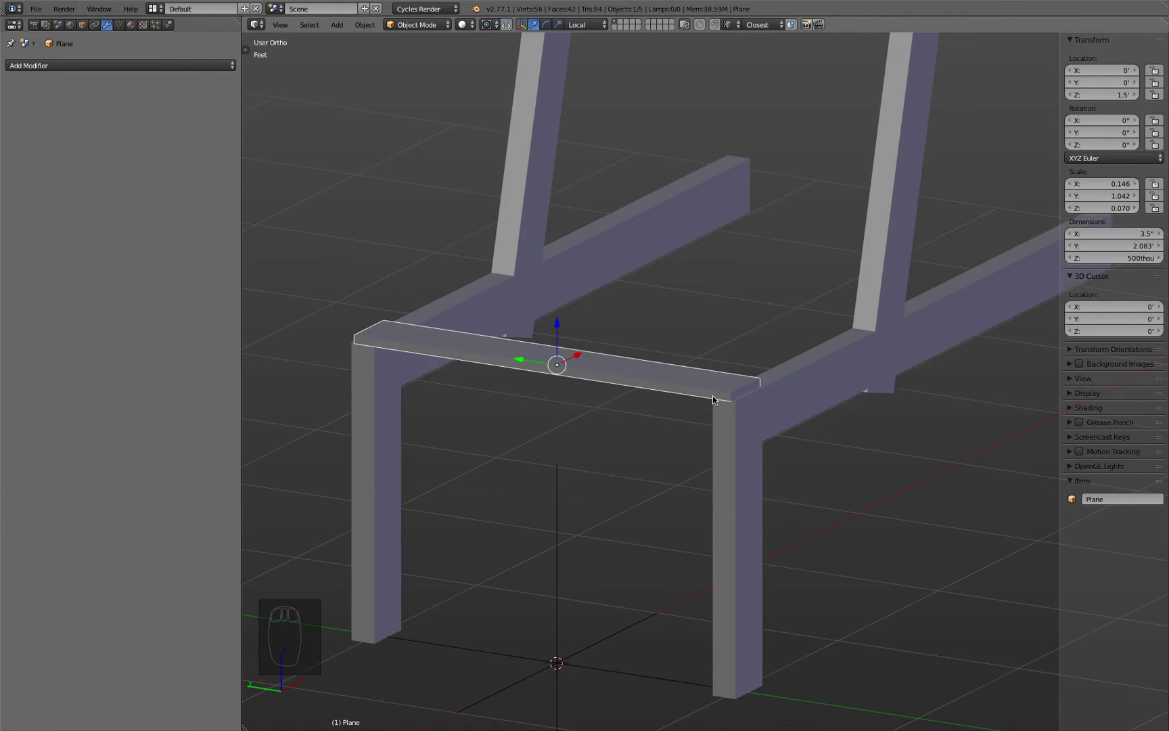
mouse_move(539, 433)
middle_down()
mouse_move(640, 436)
mouse_move(540, 433)
mouse_move(552, 434)
middle_up()
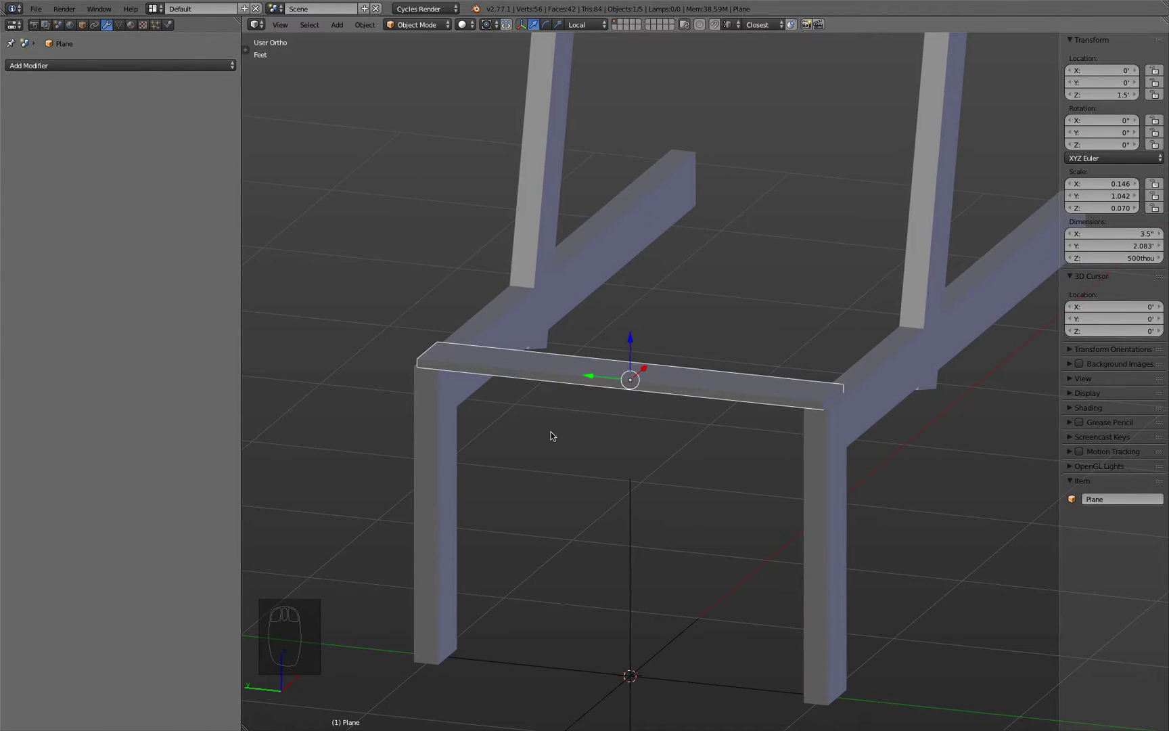
Step: Rename the board object as Wood Plank
click(82, 24)
click(78, 65)
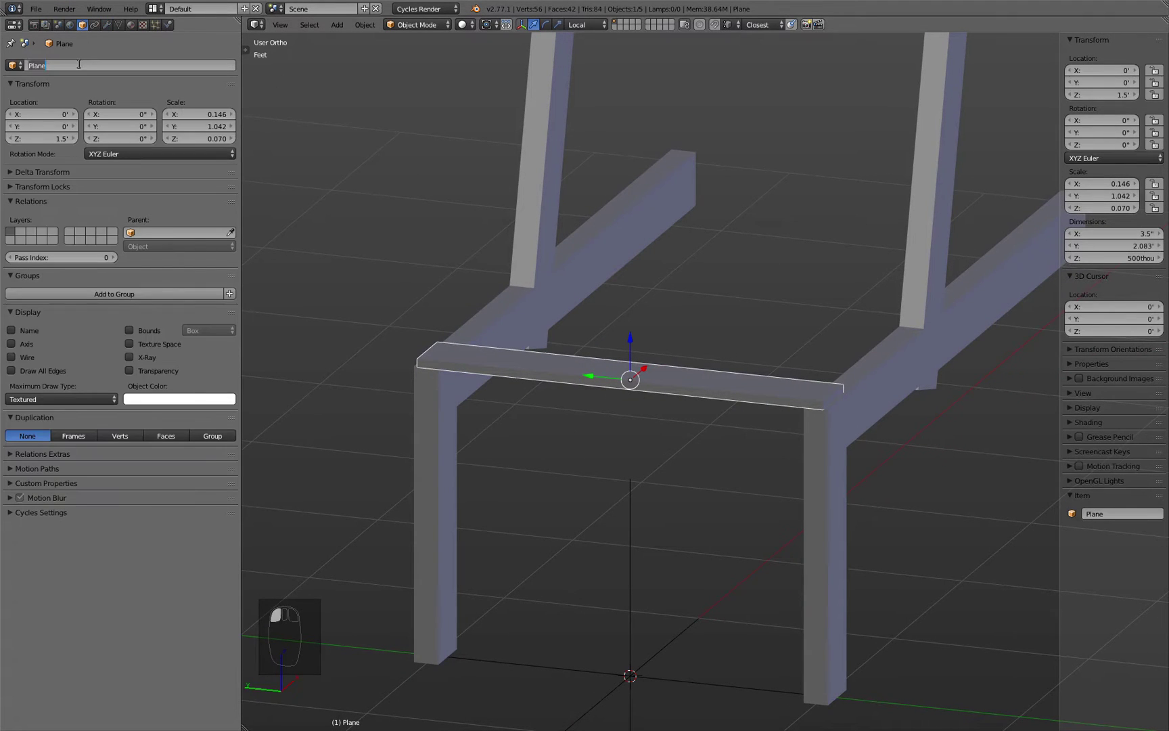
text(Wood Plank)
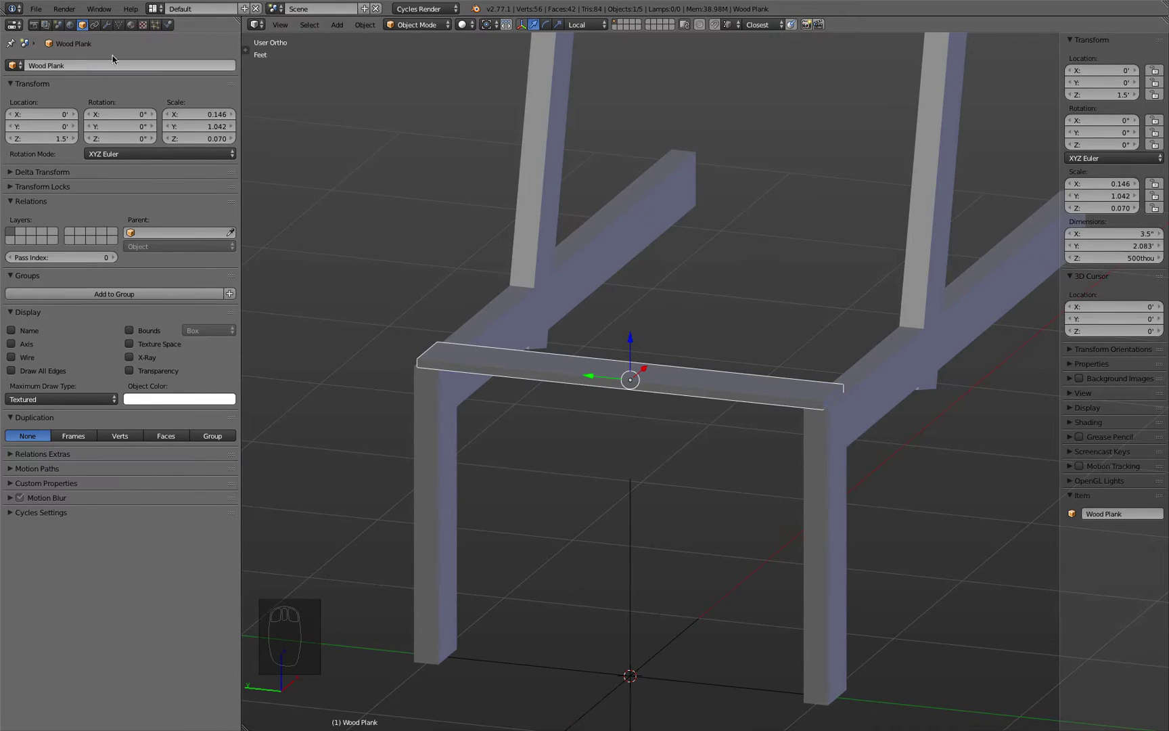
key(Return)
Step: Move the front leg, long leg and backrest together along Y to about 11.73", aligning them with the plank's end, and deselect everything
middle_drag(444, 372, 491, 392)
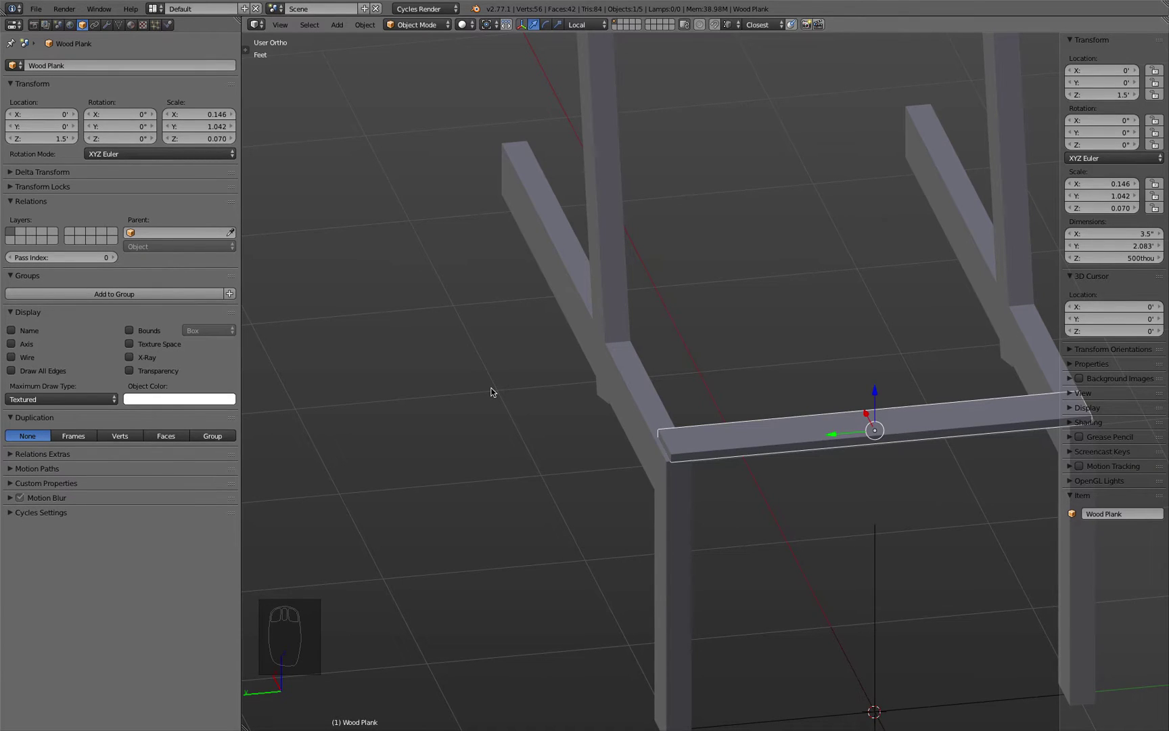
click(671, 518)
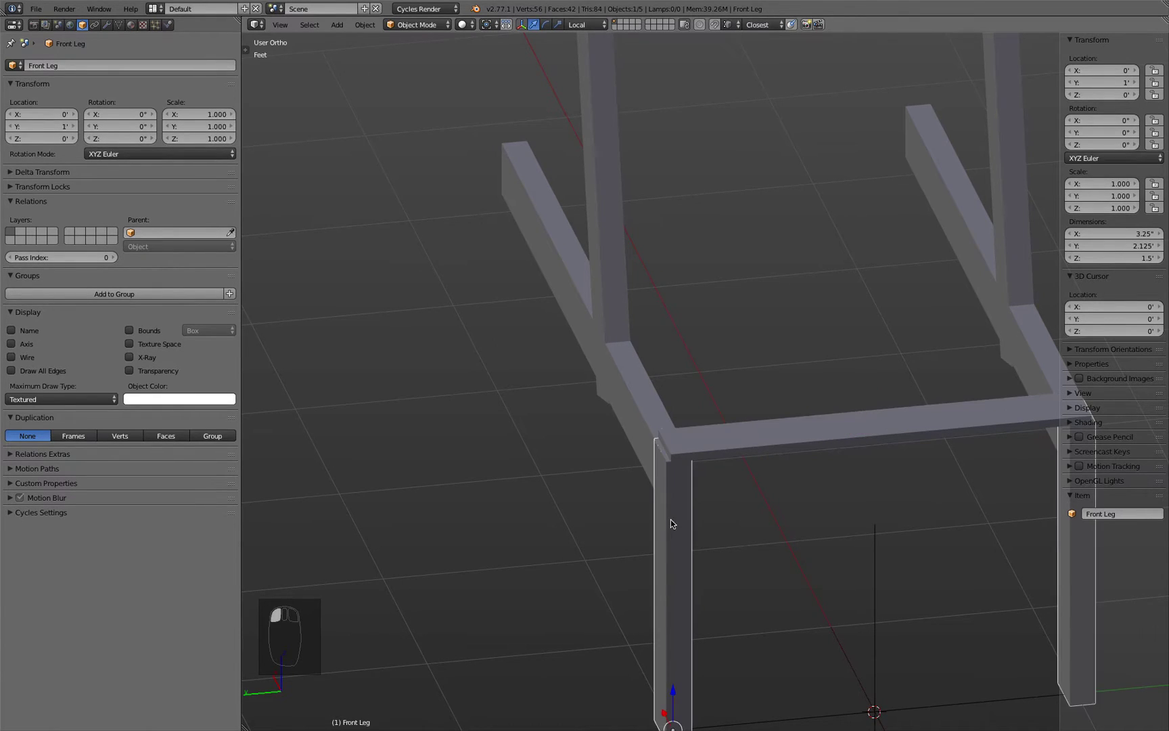
shift+click(604, 264)
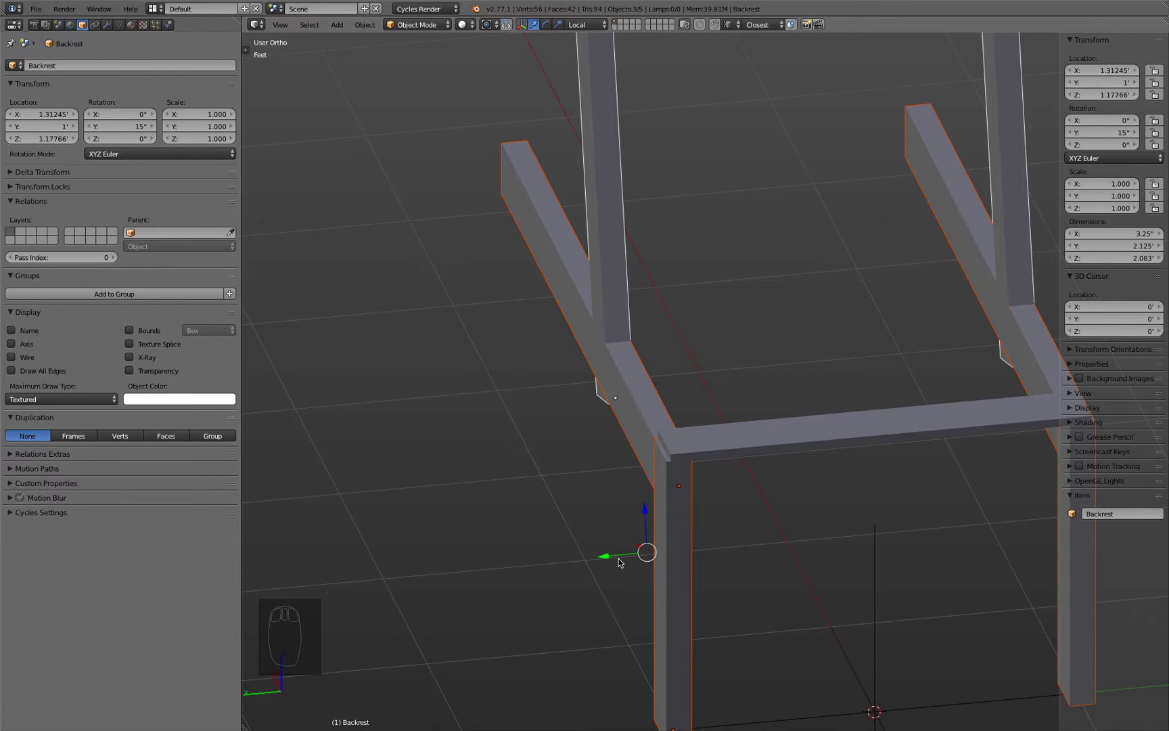
drag(605, 556, 672, 464)
middle_drag(551, 528, 644, 472)
key(a)
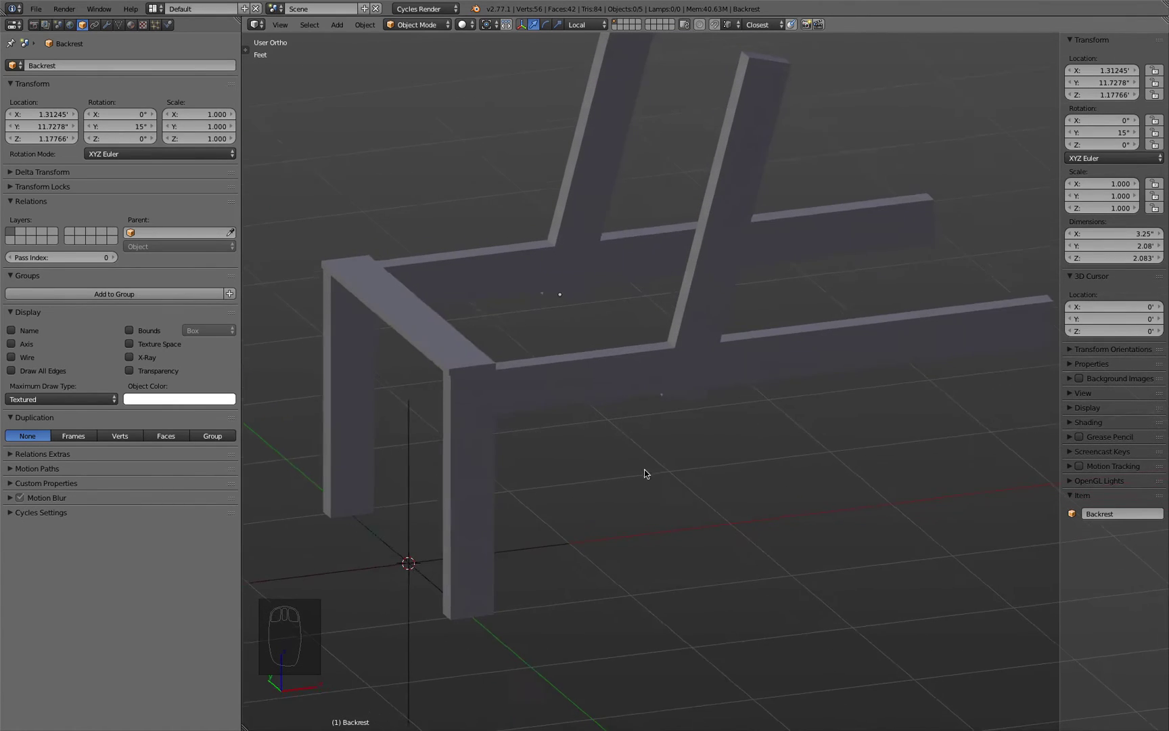
Step: Move the wood plank along its local X axis, snapping its front edge to the front leg's corner
click(414, 332)
drag(450, 318, 535, 312)
scroll(693, 316, up, 5)
key(g)
key(x)
key(x)
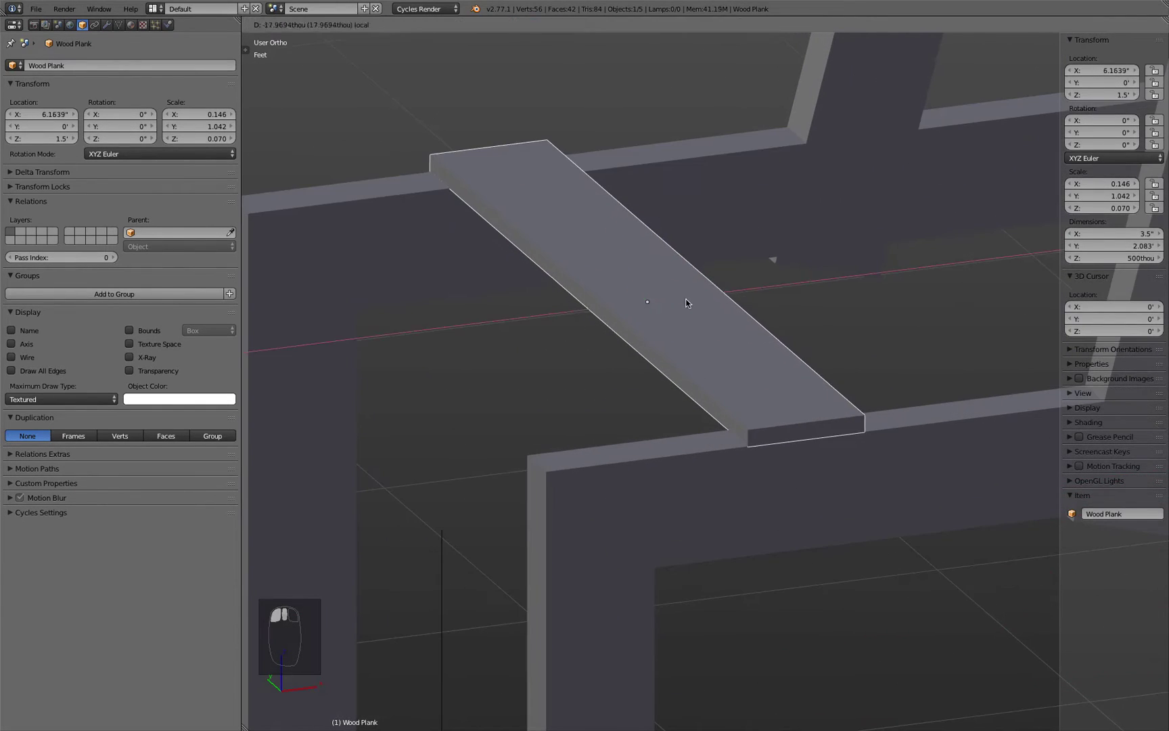
click(546, 474)
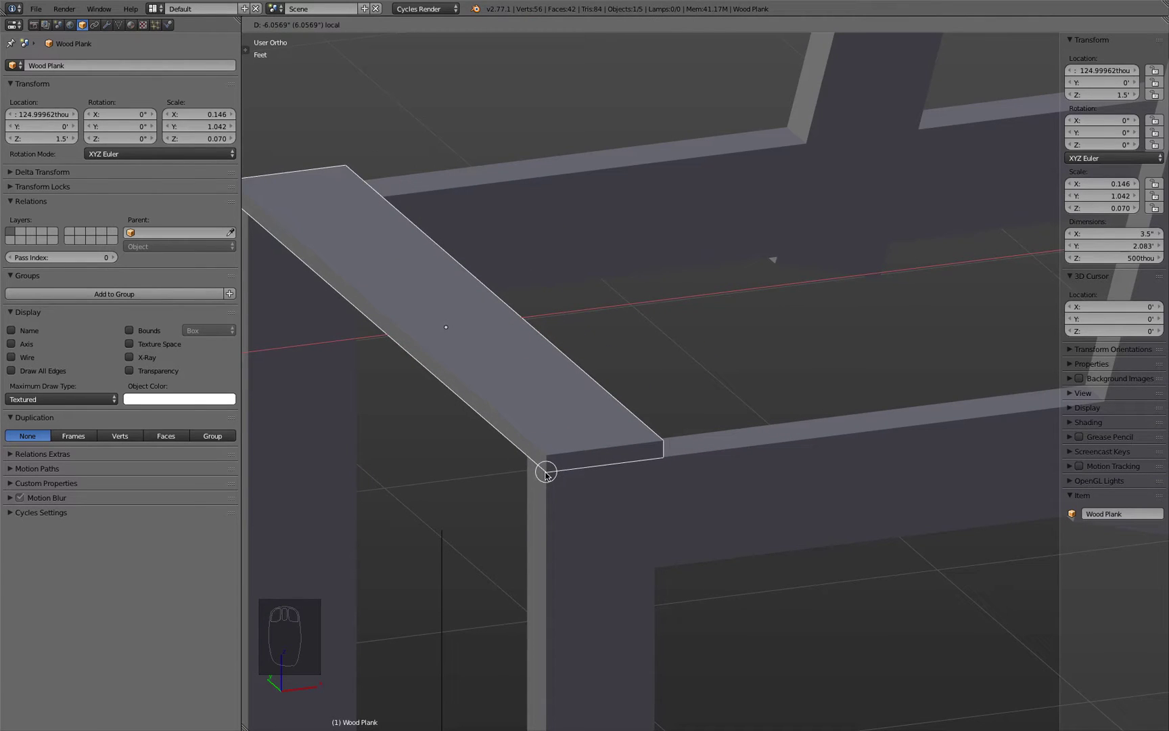
middle_drag(546, 474, 607, 383)
scroll(607, 380, down, 1)
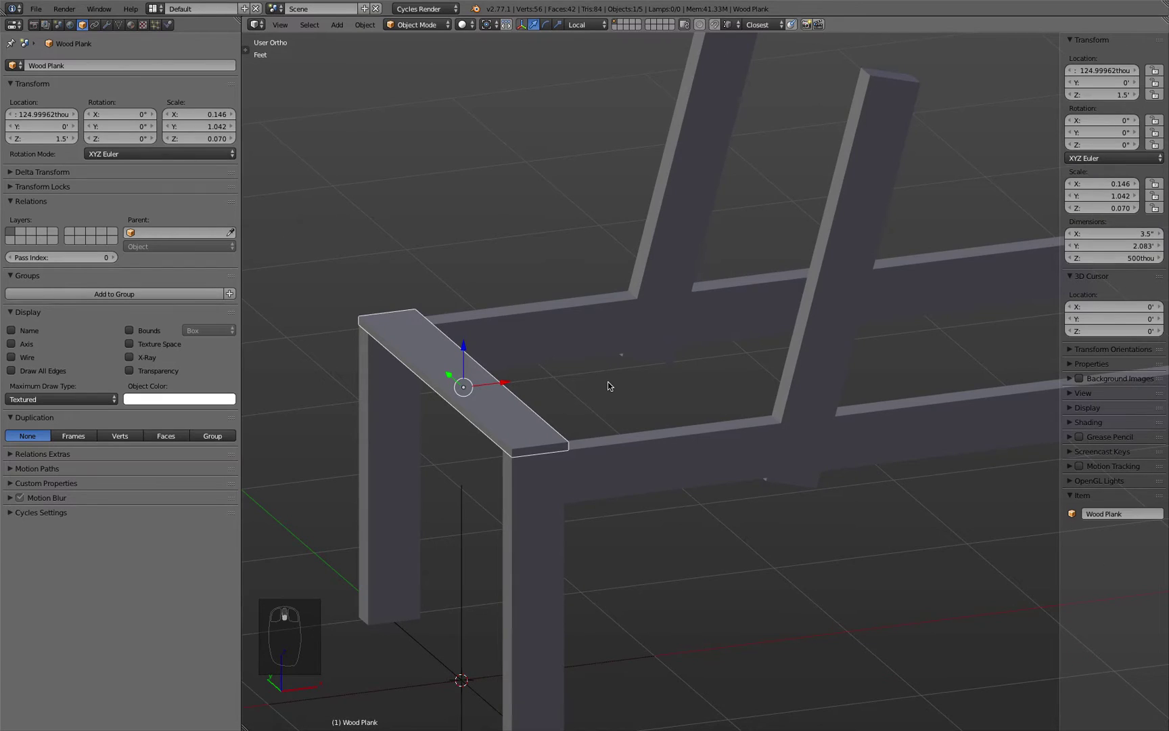
Step: Duplicate the wood plank twice along the X axis toward the backrest, leaving gaps between the planks
click(107, 25)
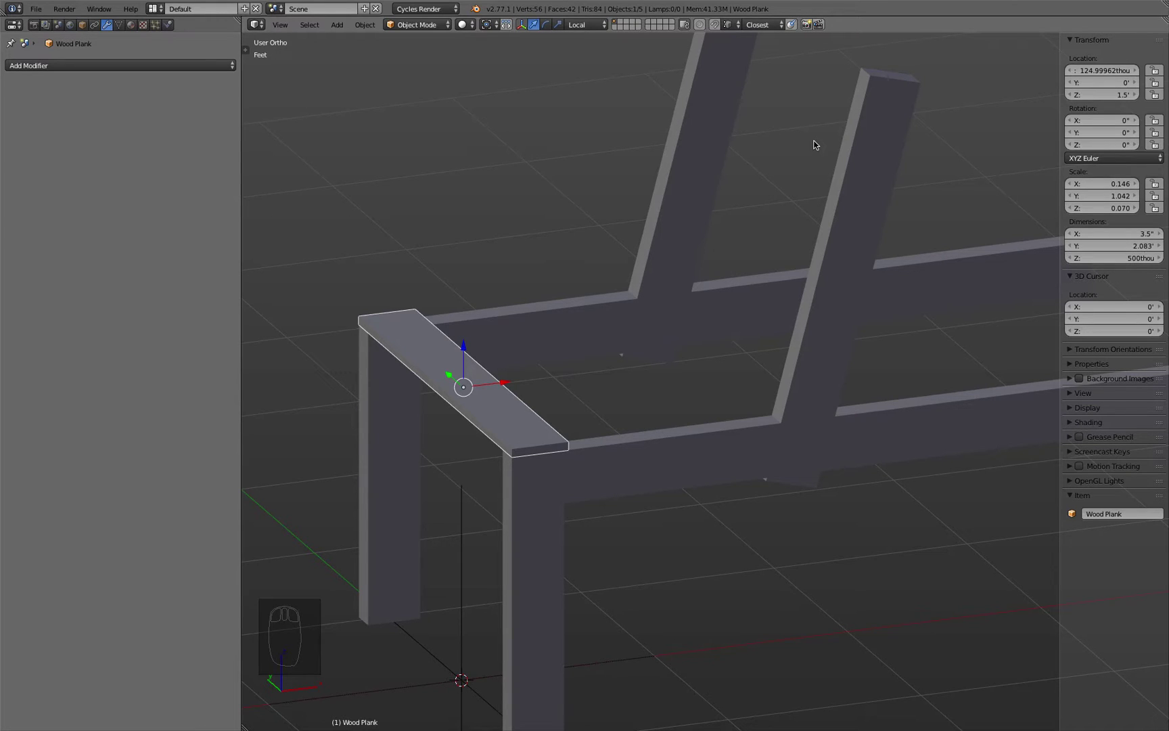
key(shift+d)
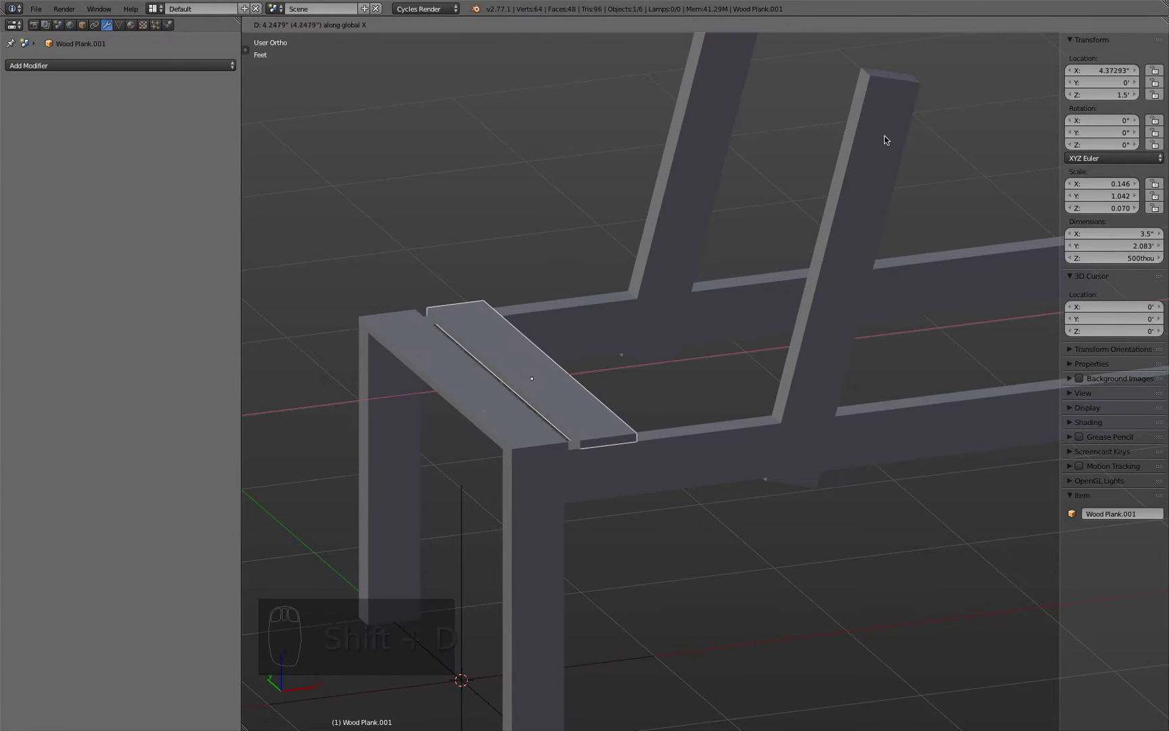
click(884, 137)
key(shift+d)
click(970, 130)
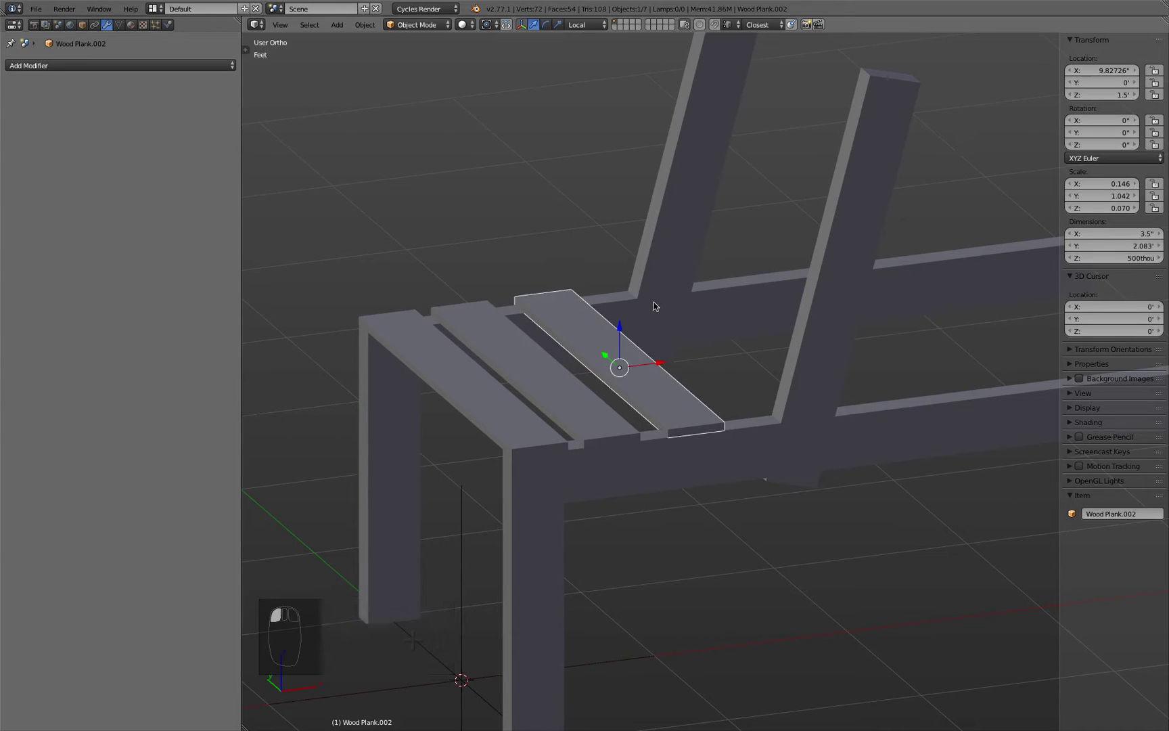
Step: Delete both duplicated planks, keeping only the original at the front
shift+click(563, 383)
key(Delete)
click(561, 381)
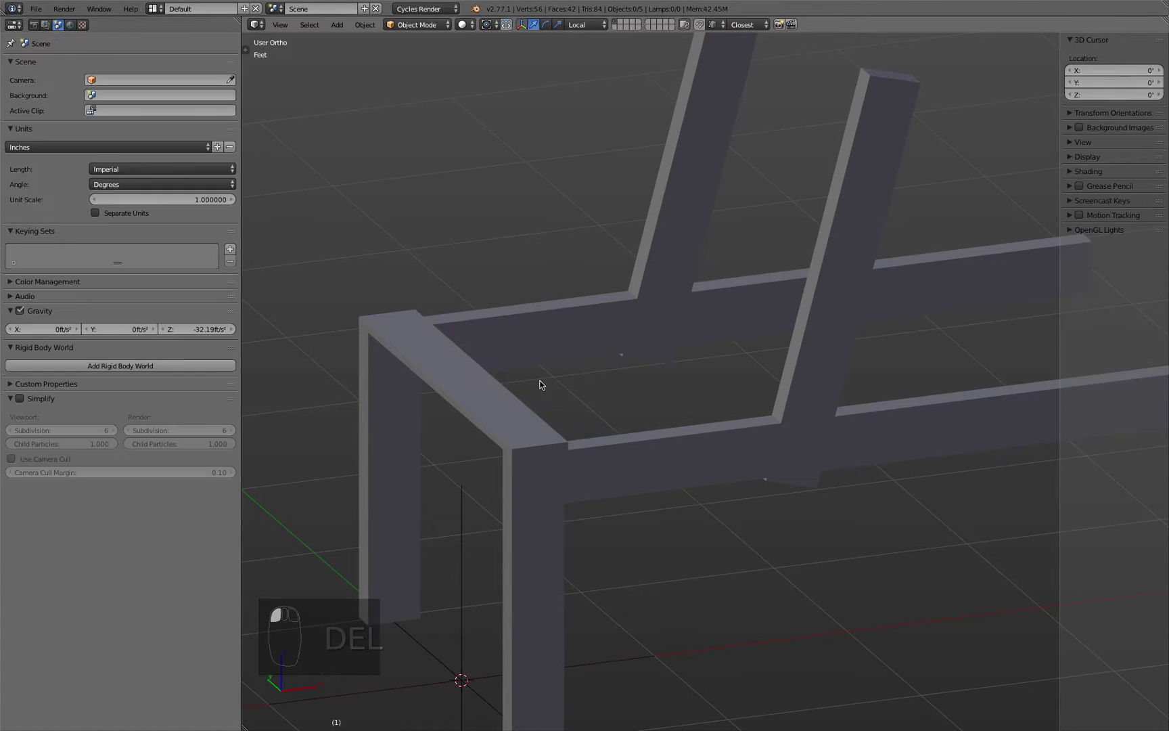
Step: Add an Array modifier to the wood plank
click(497, 389)
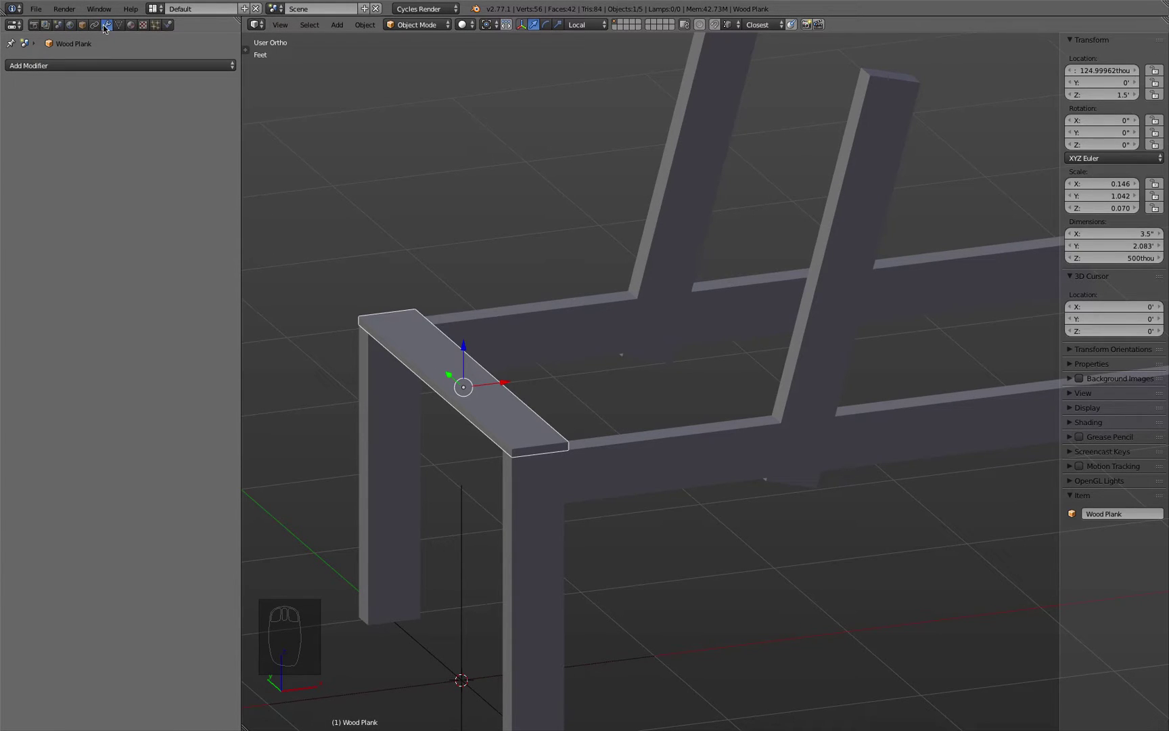
click(94, 66)
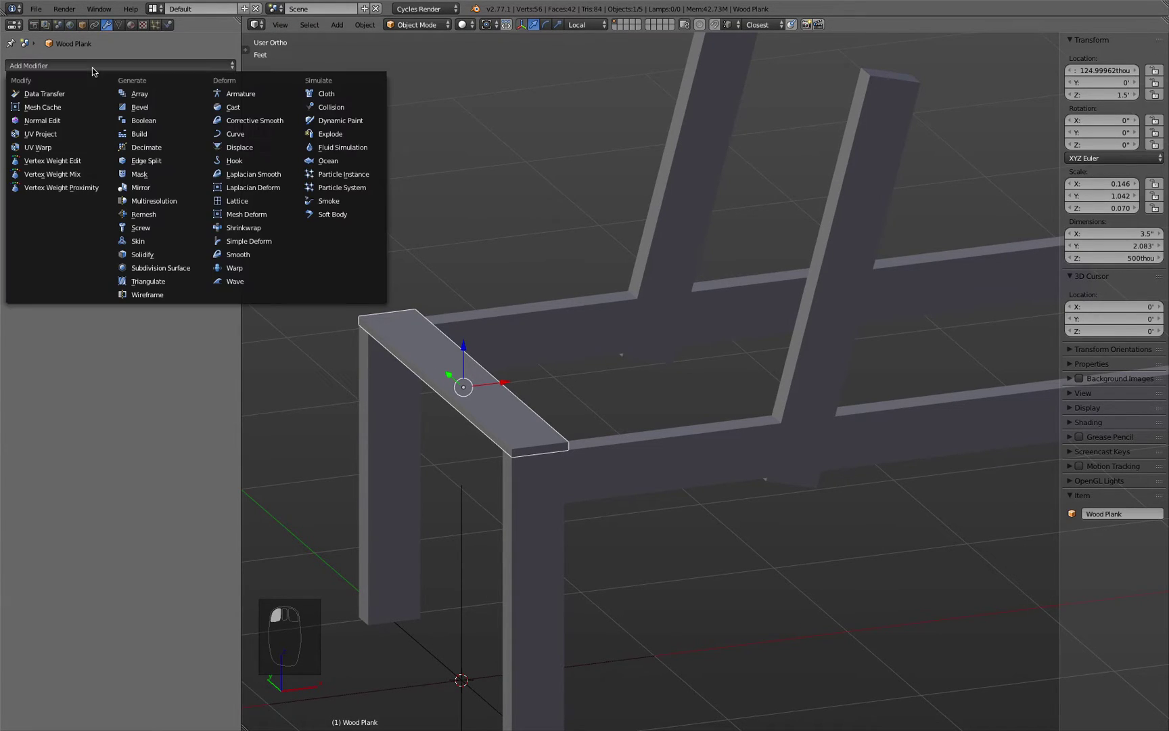
click(163, 95)
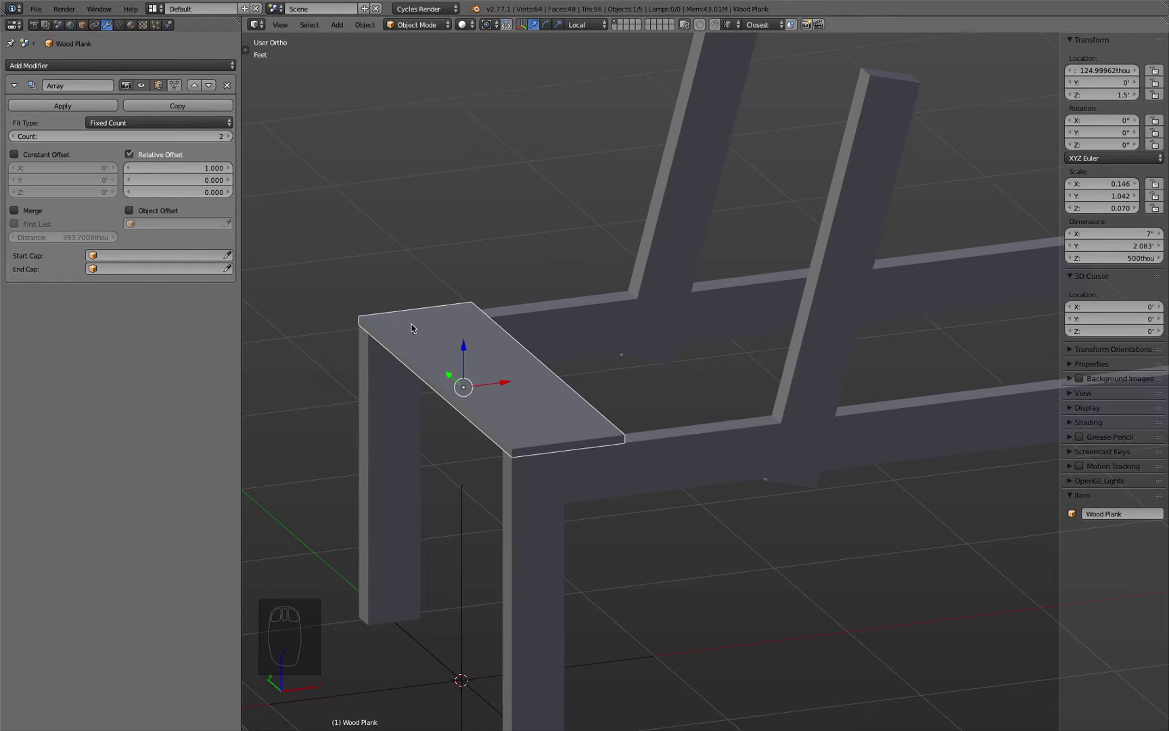
Step: Switch the Array modifier's viewport display off and on to compare the plank with and without it
click(141, 86)
click(140, 85)
click(141, 86)
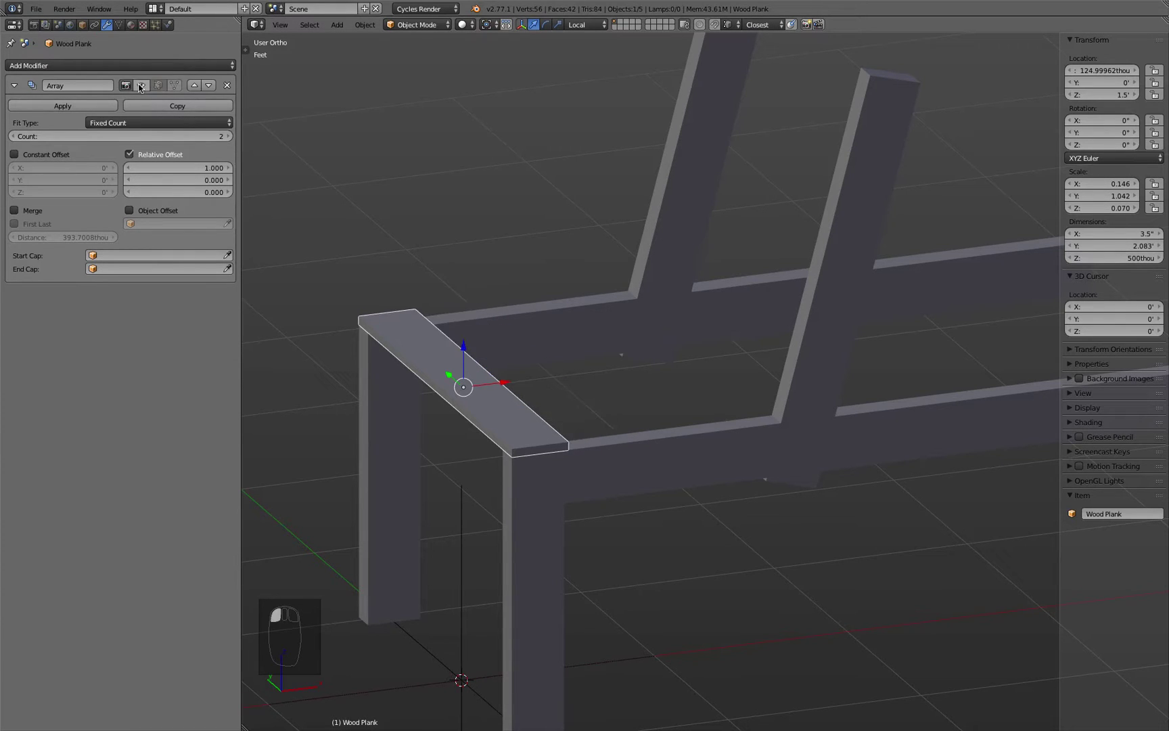
click(141, 85)
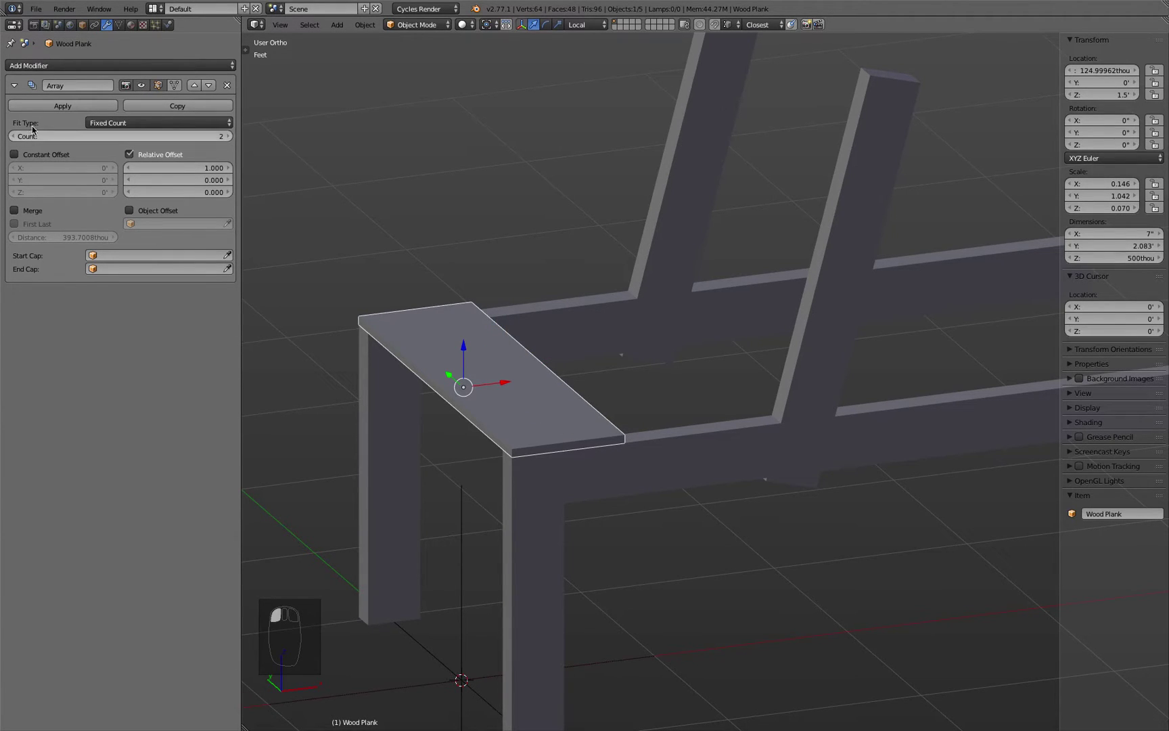
Step: Keep the array's fit type at Fixed Count and set the count to 4
click(102, 123)
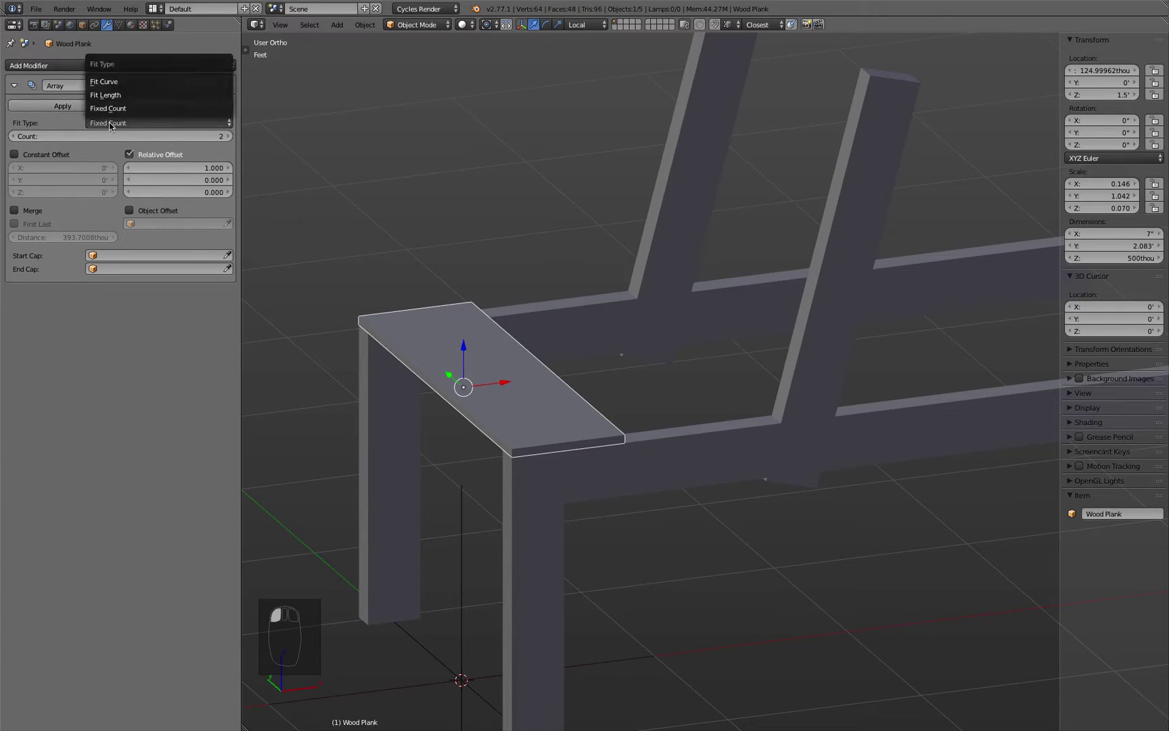
click(143, 107)
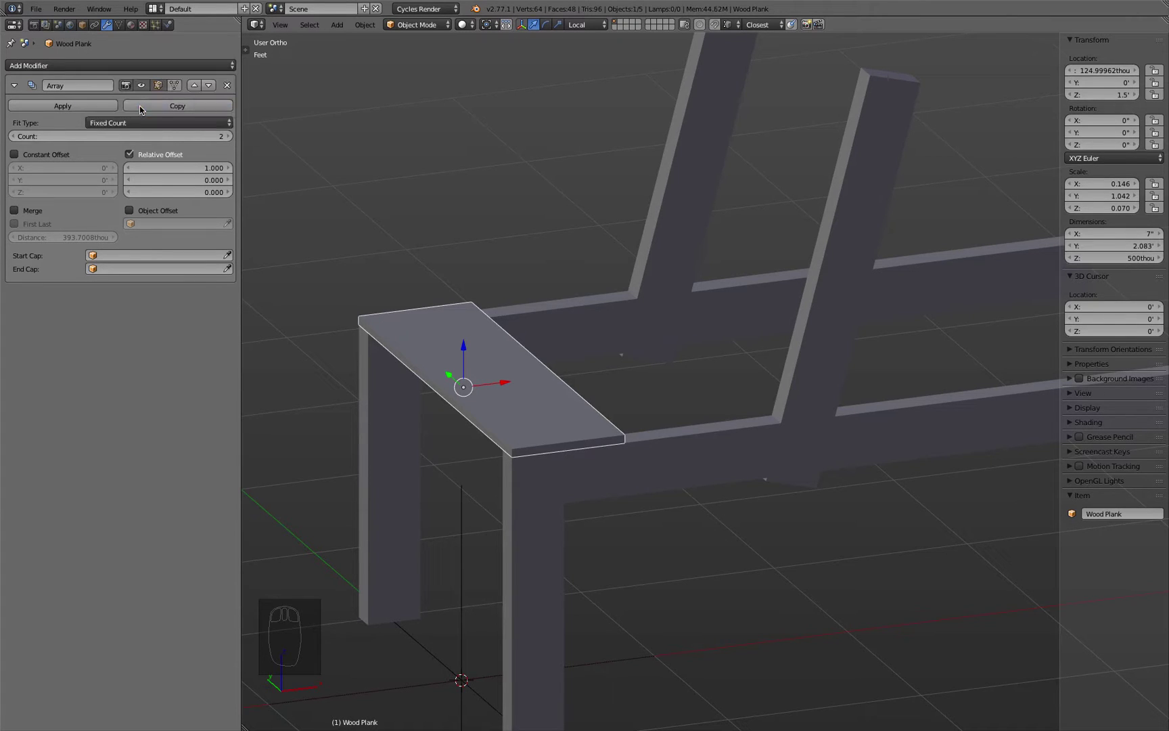
click(229, 137)
click(229, 138)
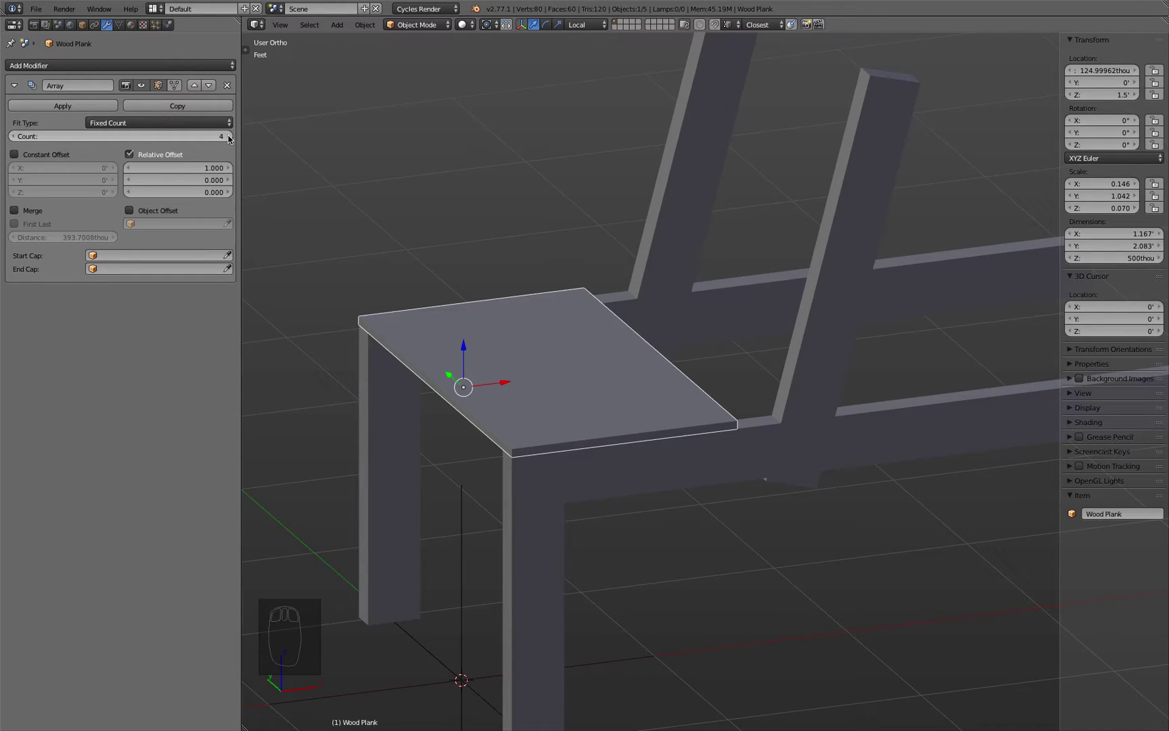
Step: Toggle the array's Relative Offset off and on to examine its effect on the planks
click(129, 155)
click(129, 155)
click(129, 155)
click(129, 155)
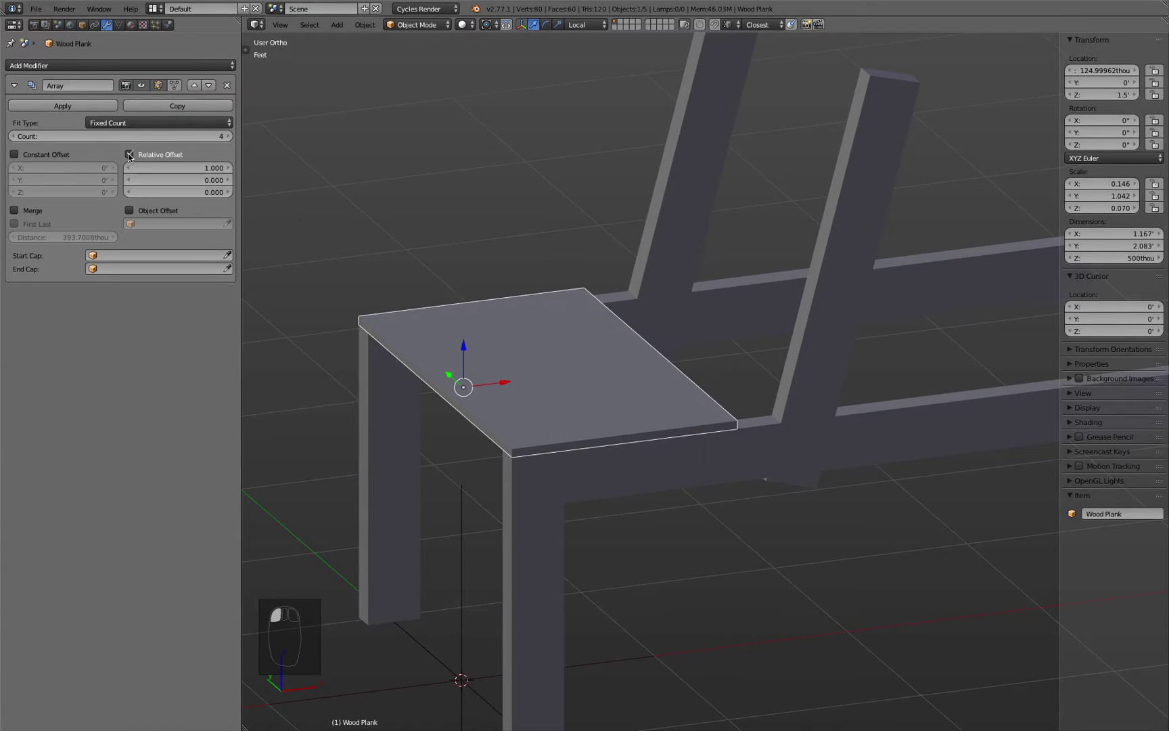
click(129, 155)
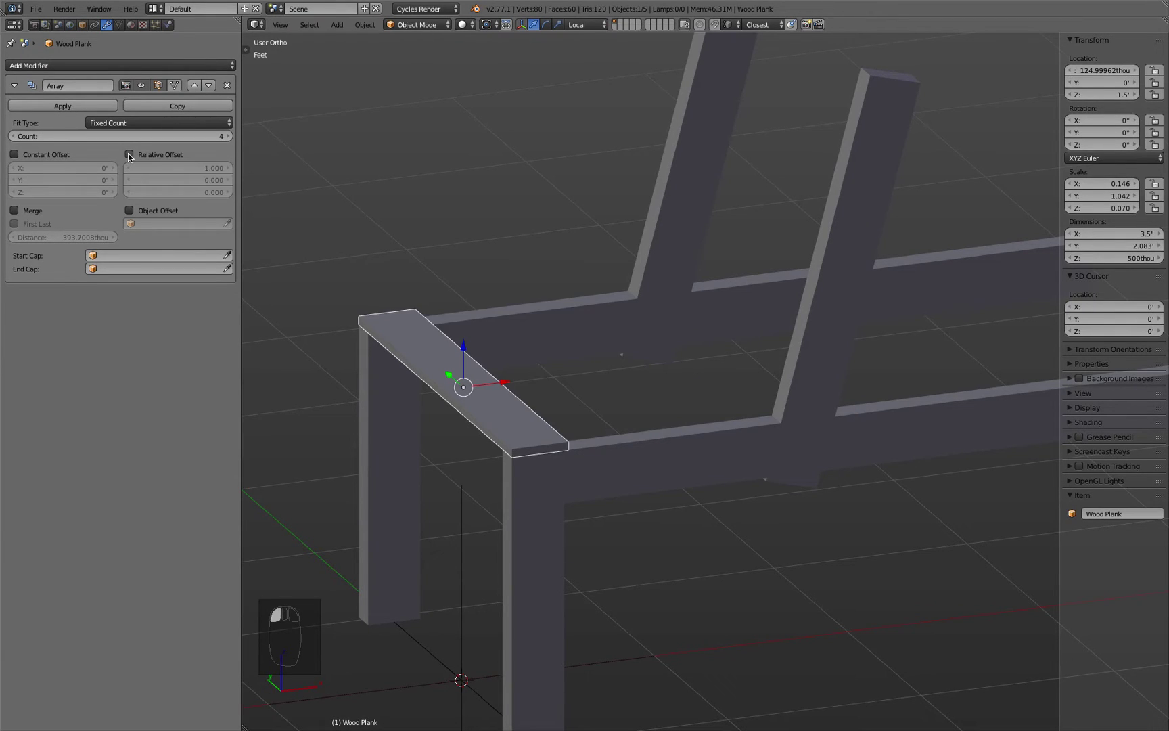
click(129, 155)
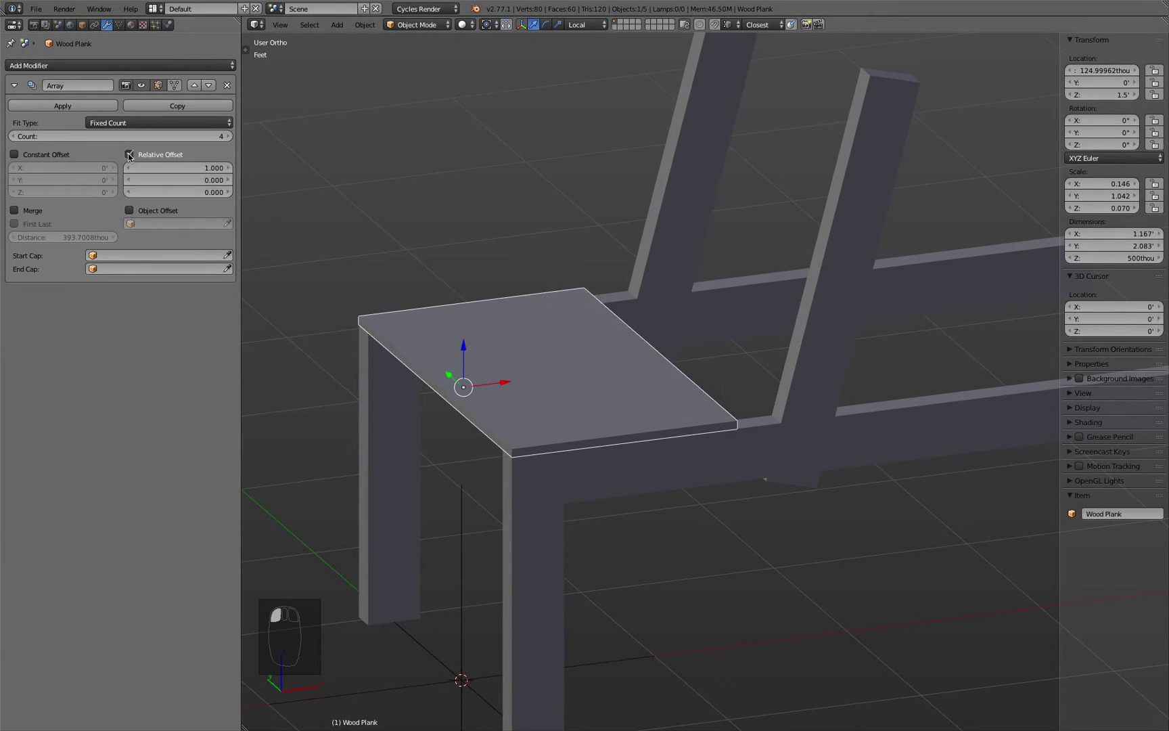
Step: Try relative X offsets of 1.1 and 1.2 on the array to open gaps between the planks
click(187, 167)
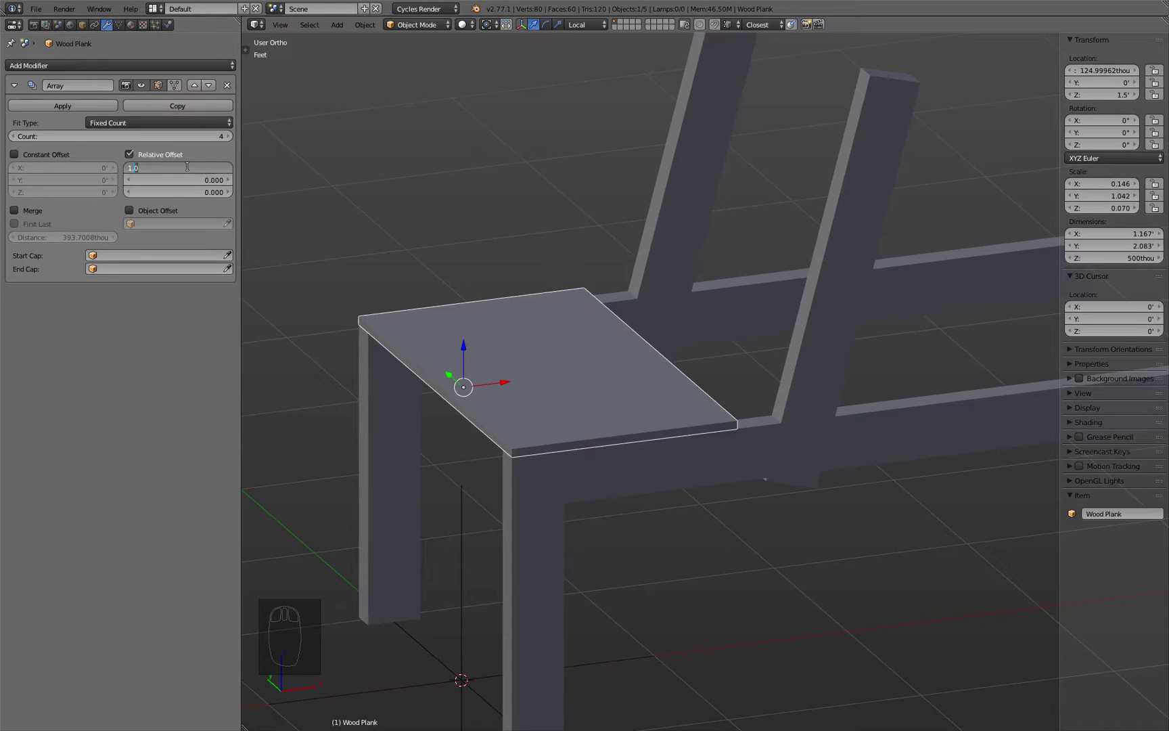
text(1)
key(Return)
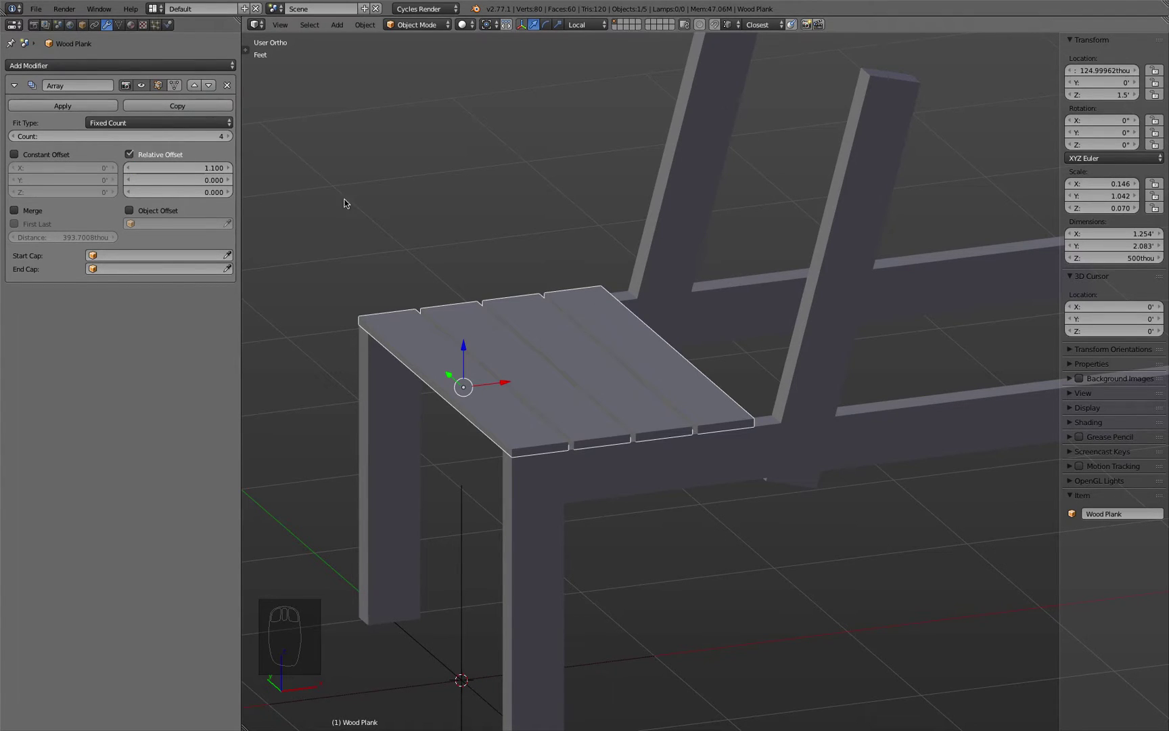
middle_drag(504, 225, 460, 224)
click(198, 163)
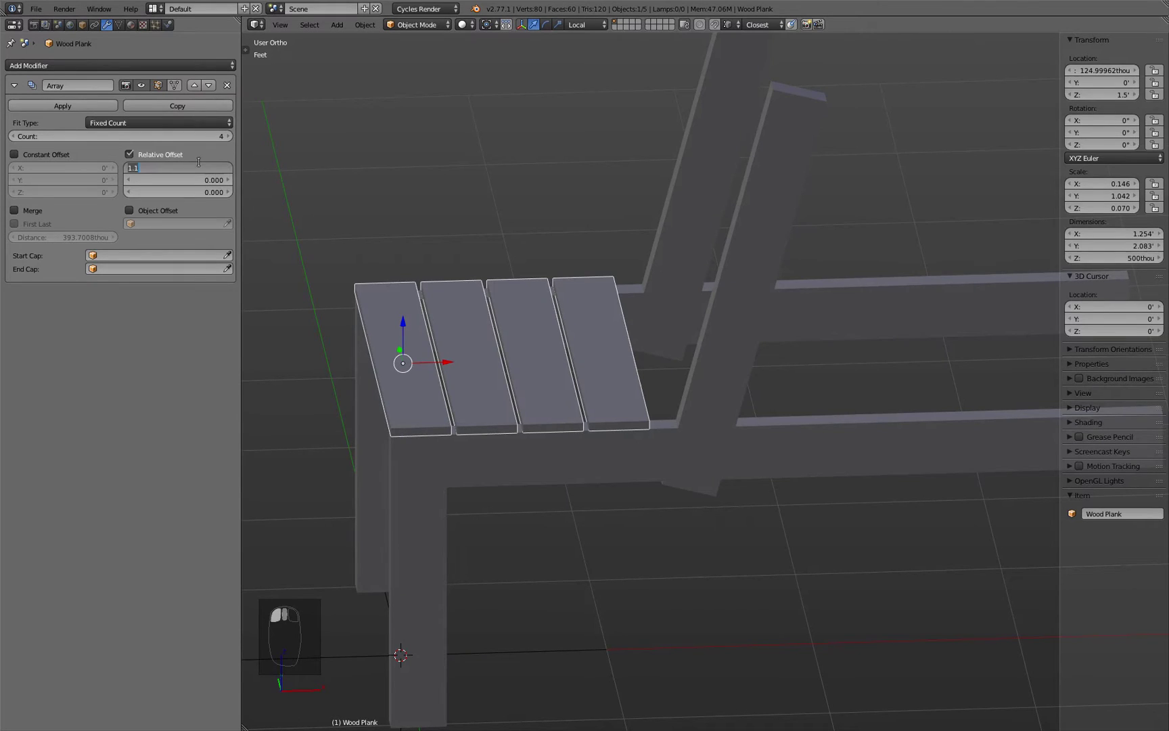
text(1.2)
key(Return)
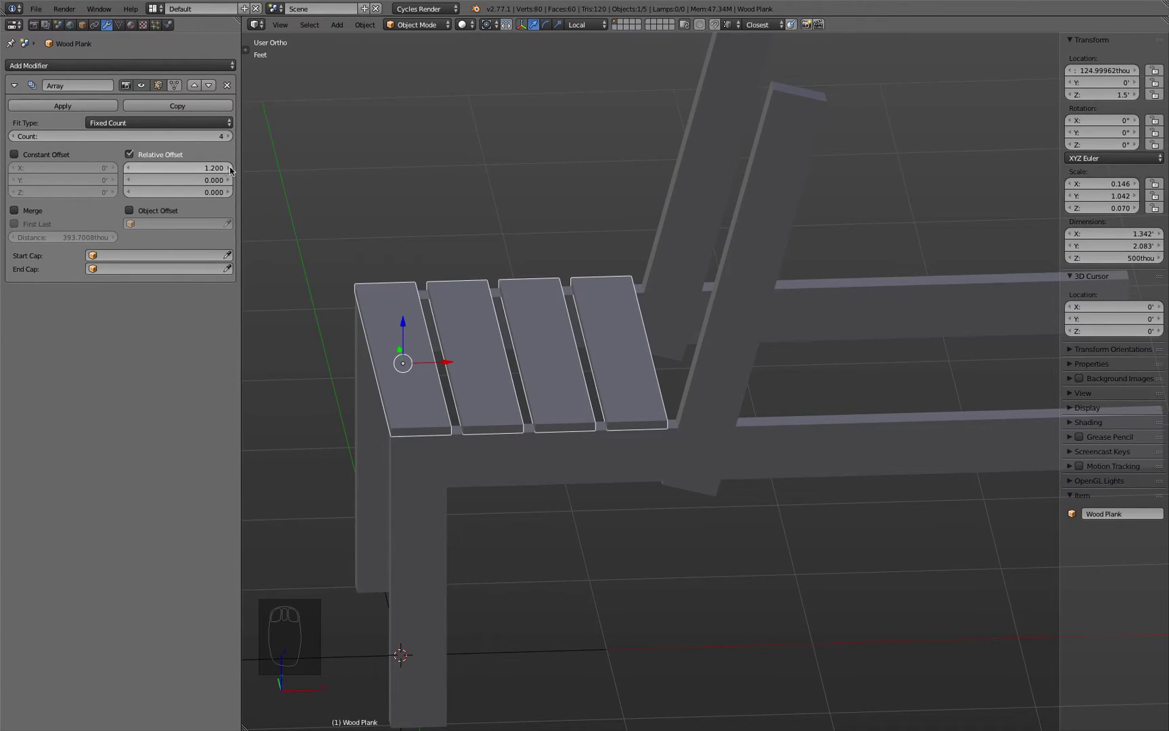
Step: Set the array's relative X offset to 1 and toggle the modifier's viewport display off and on
click(186, 169)
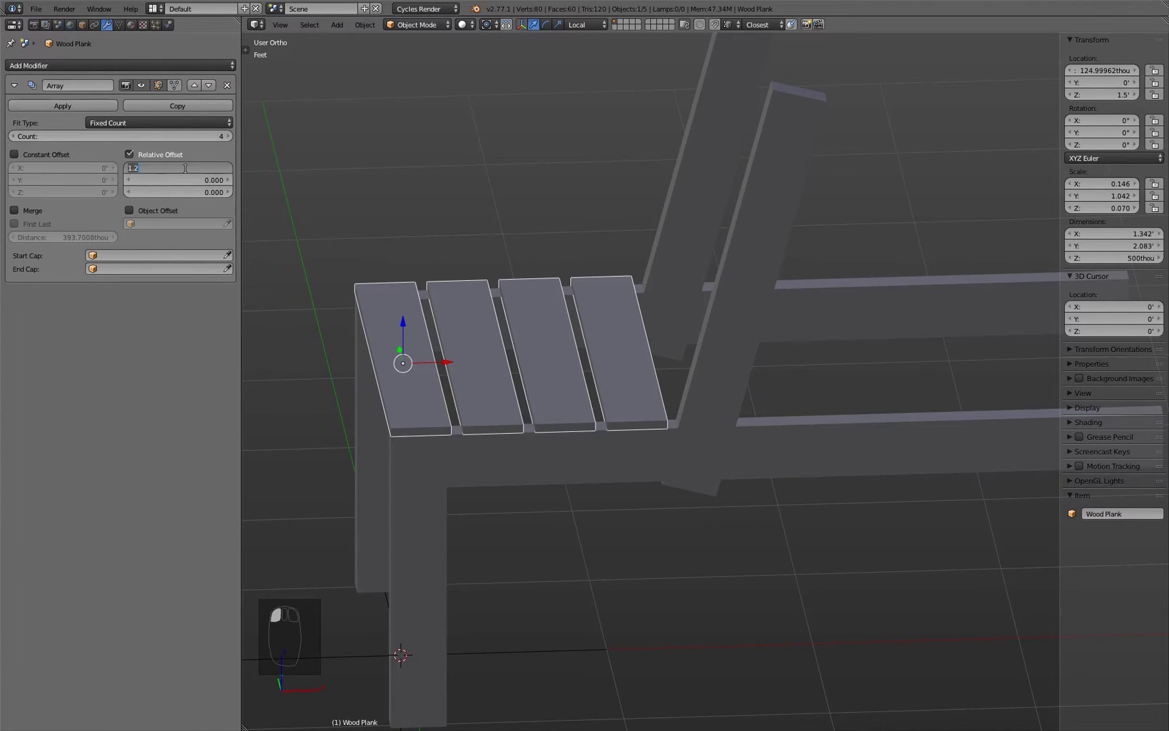
text(1)
key(Return)
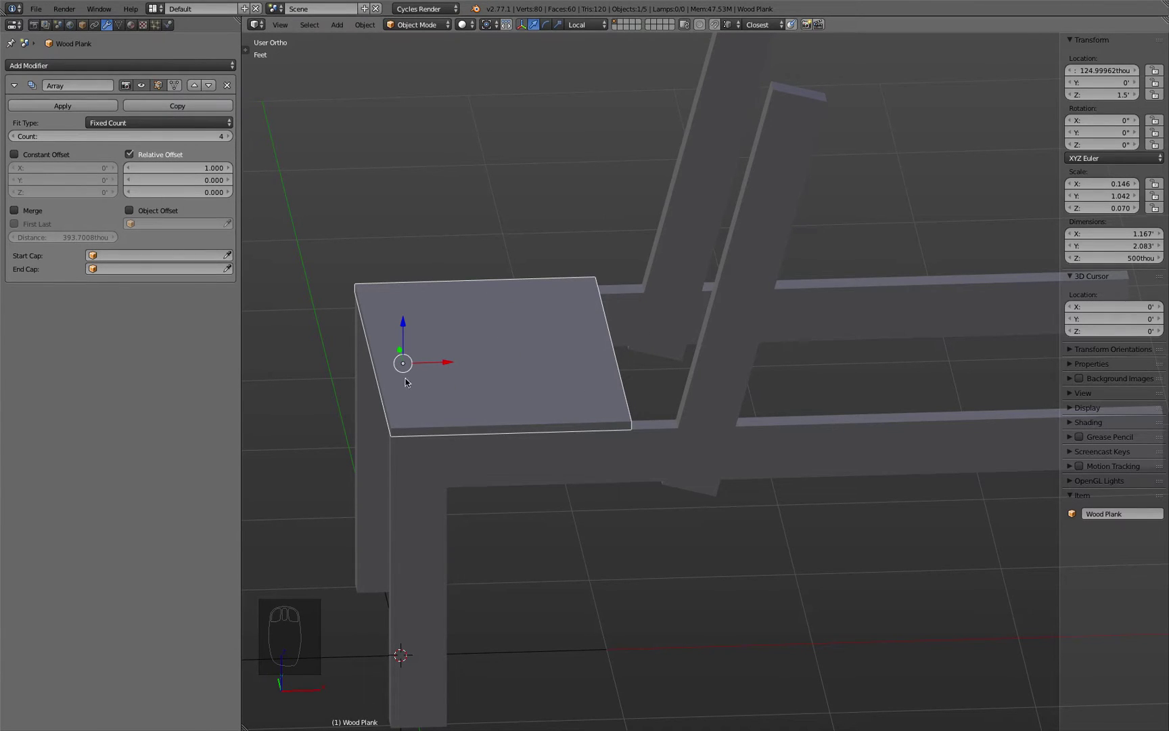
click(140, 85)
click(141, 85)
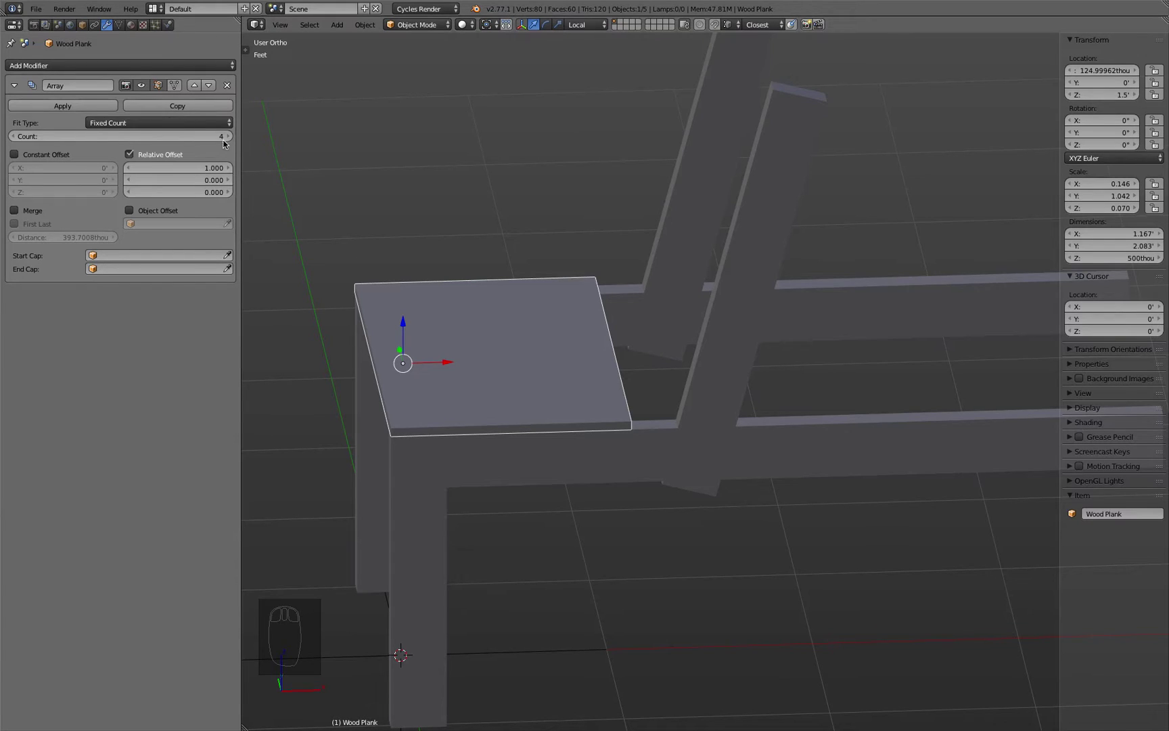
Step: Toggle the array's viewport display off and on, and try relative X offsets of 2 and 1.5 between the planks
click(142, 86)
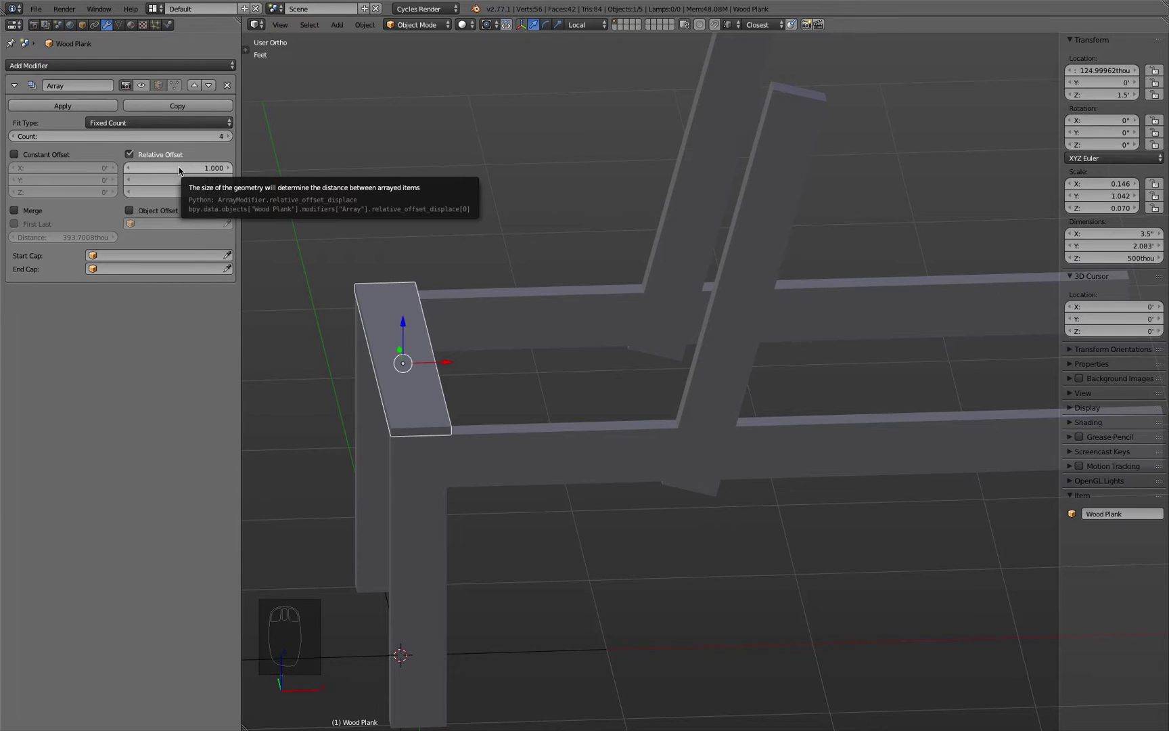
click(142, 86)
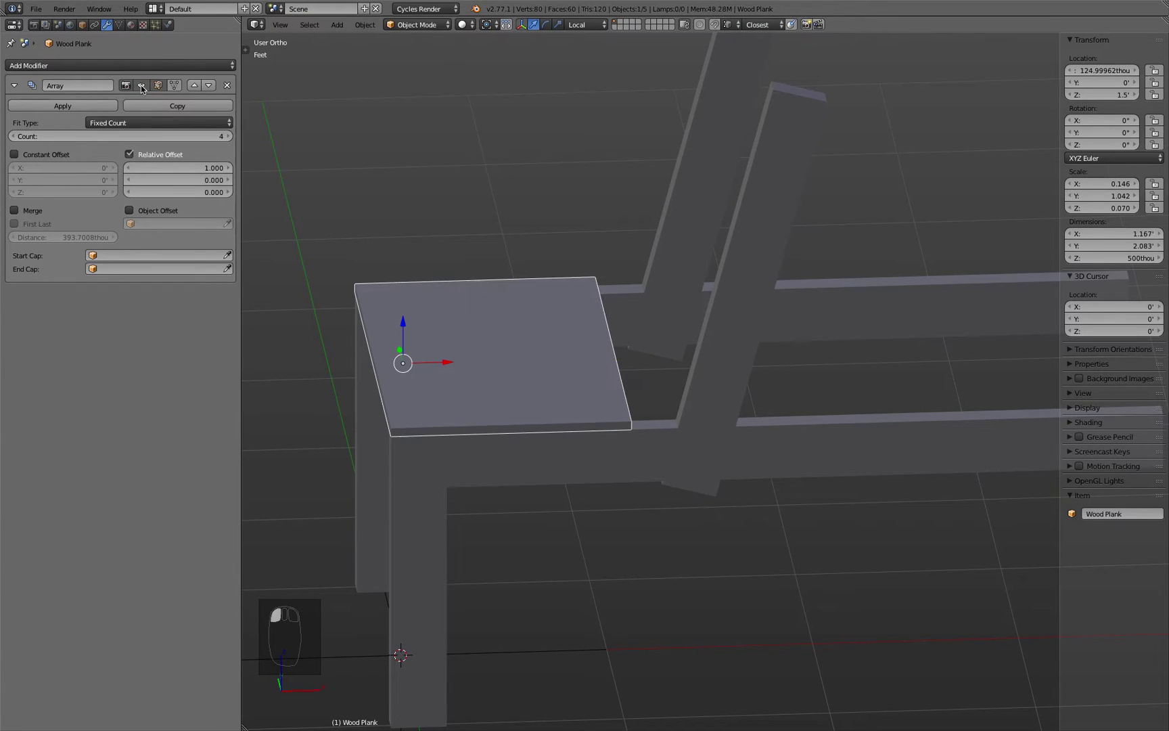
click(175, 169)
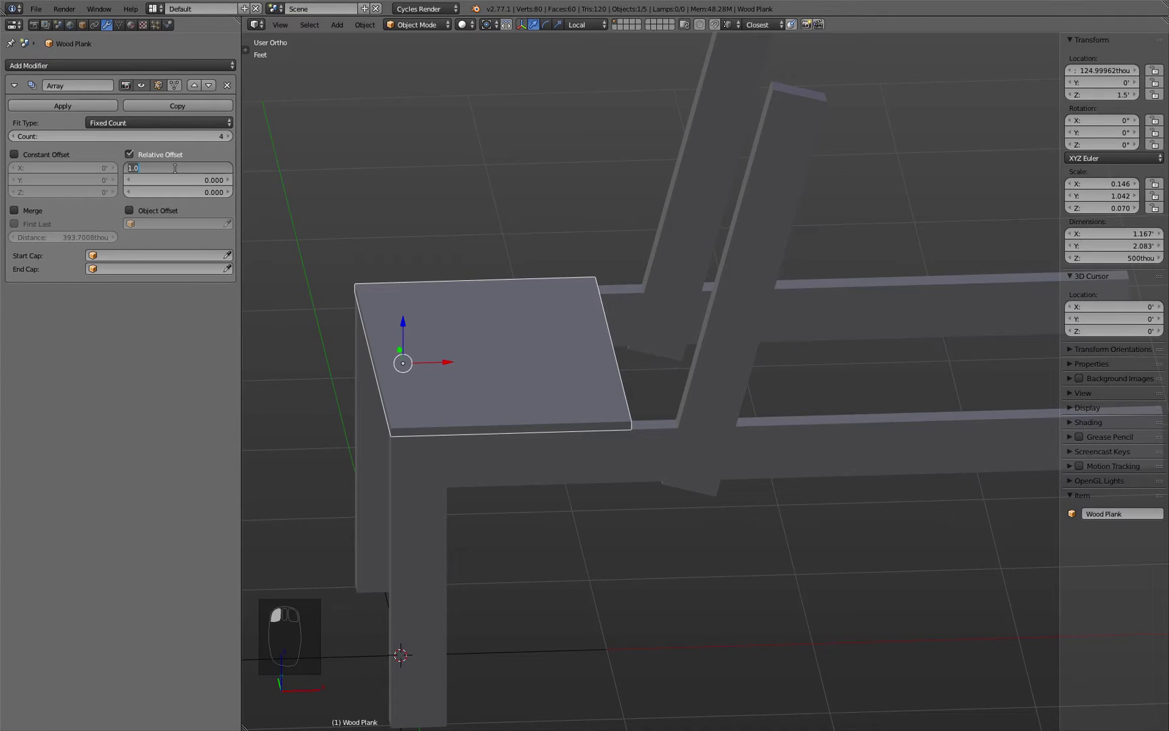
text(2)
key(Return)
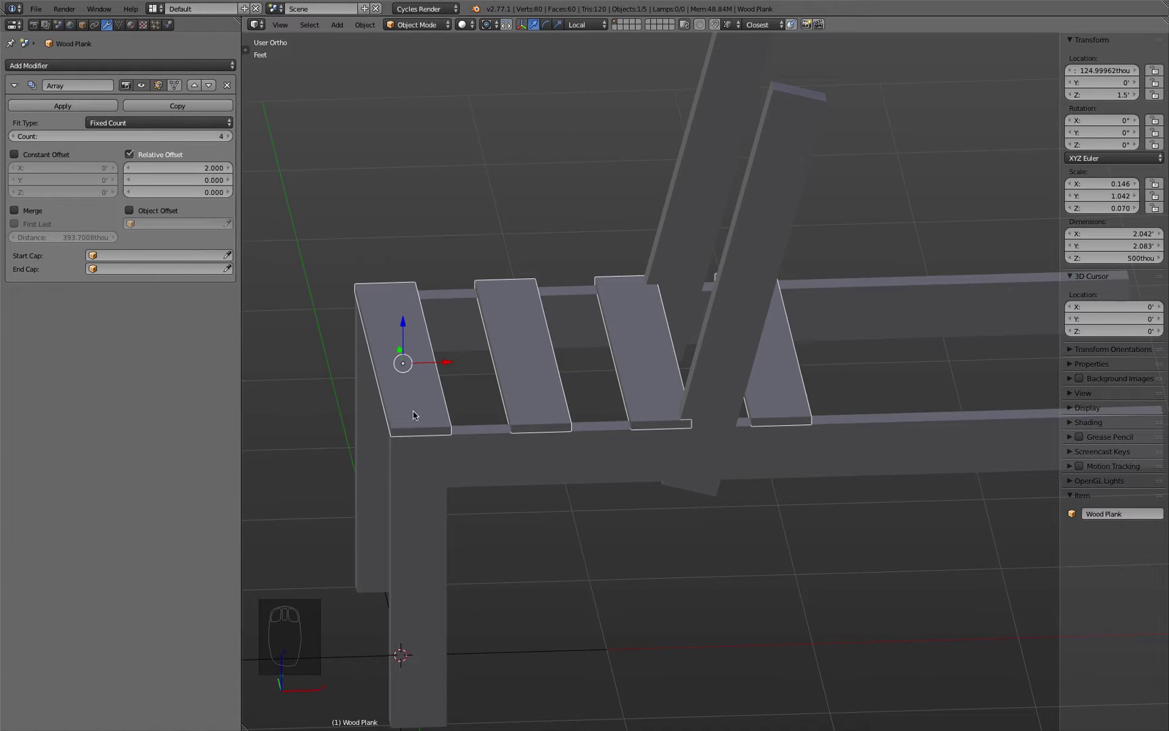
click(177, 167)
key(BackSpace)
text(1)
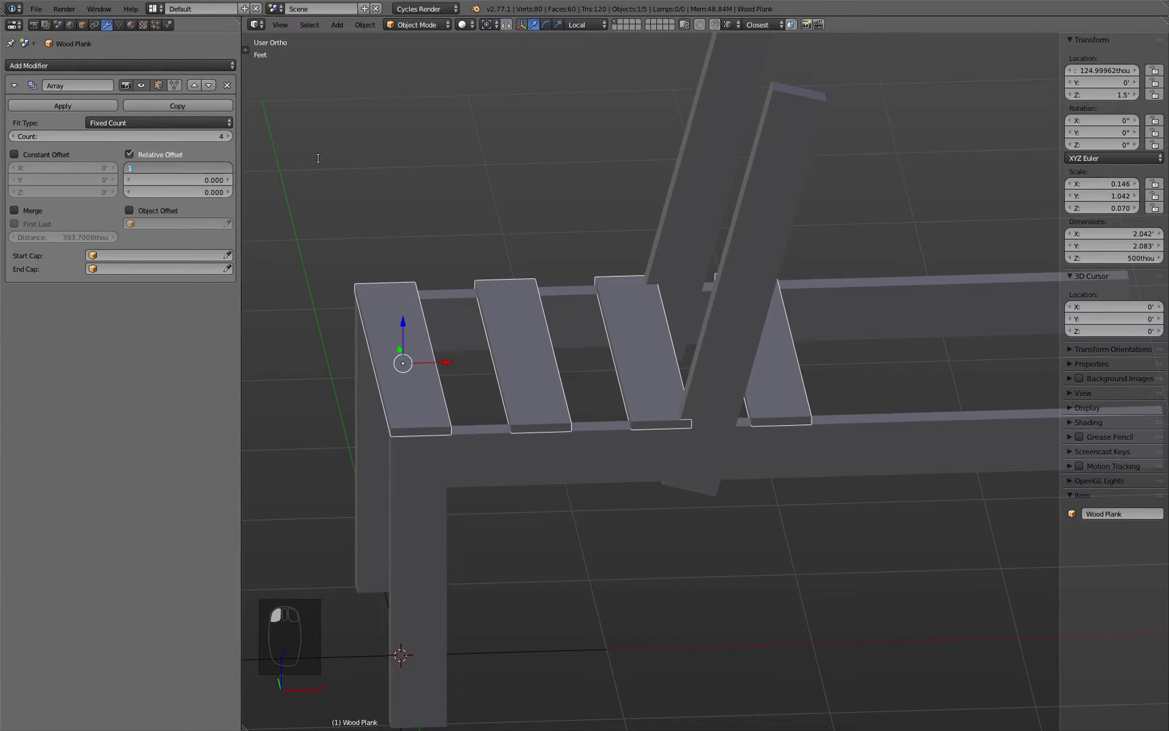
text(.5)
click(318, 157)
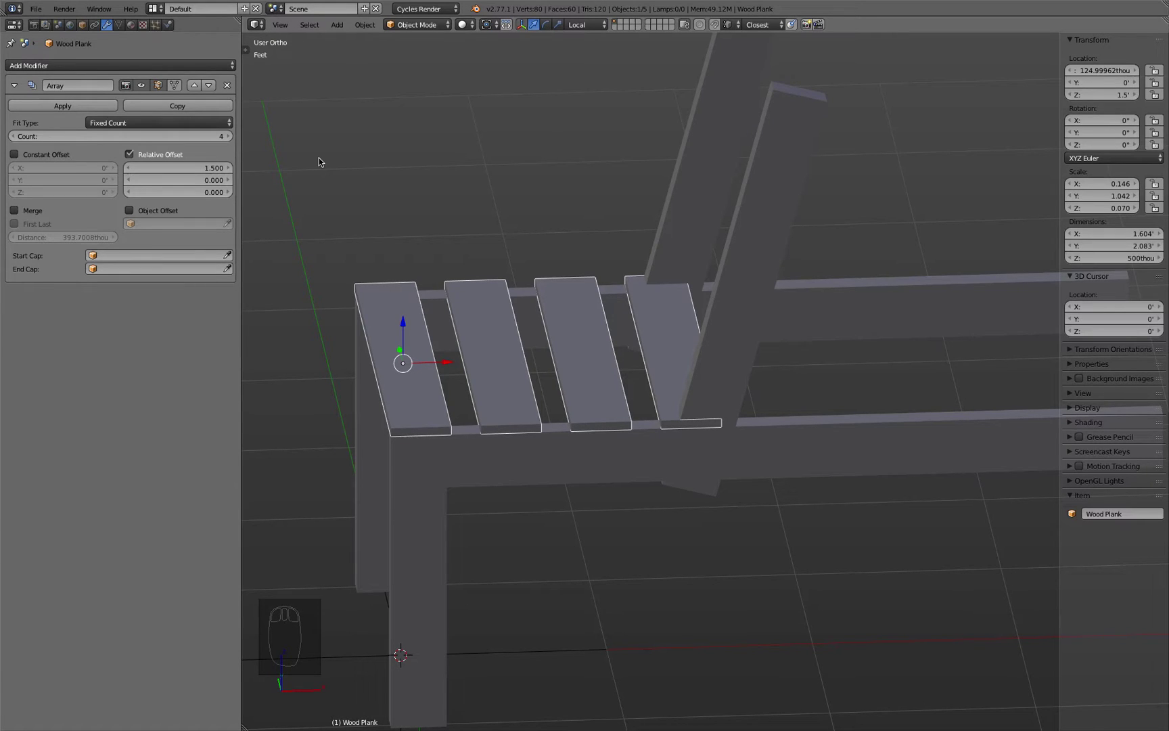
Step: Set the array's relative X offset to 1.2 and inspect the gaps between the seat planks
click(181, 167)
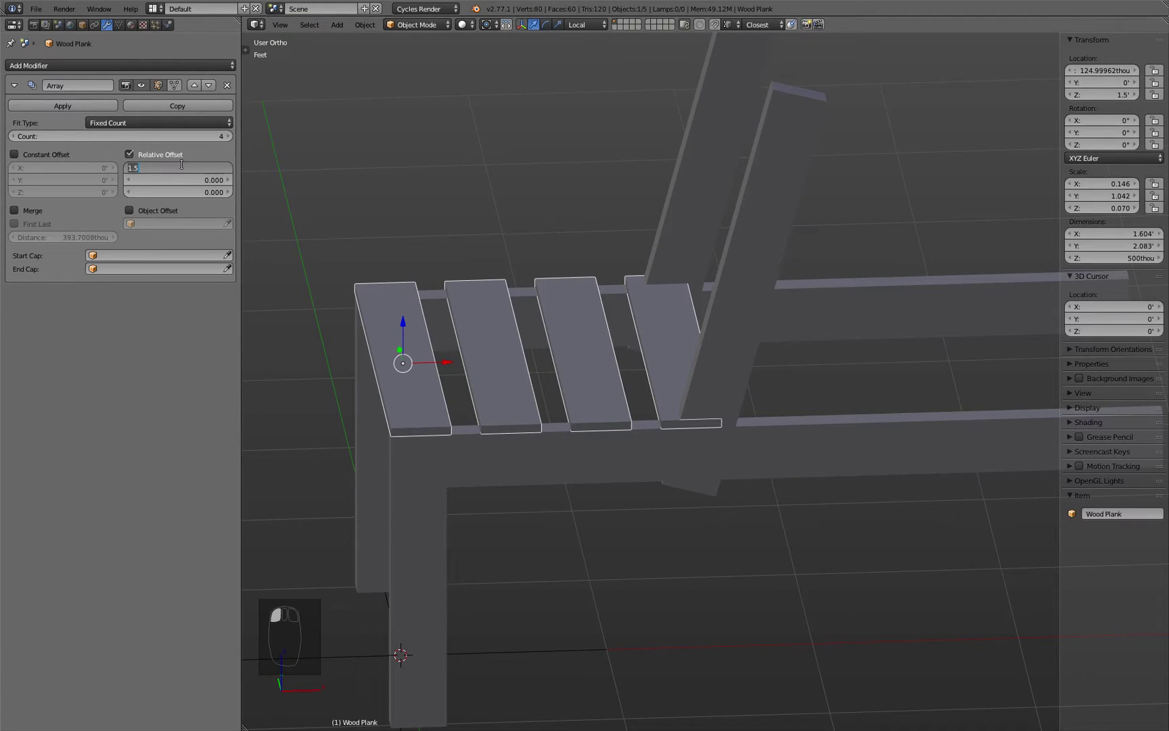
text(1)
key(Return)
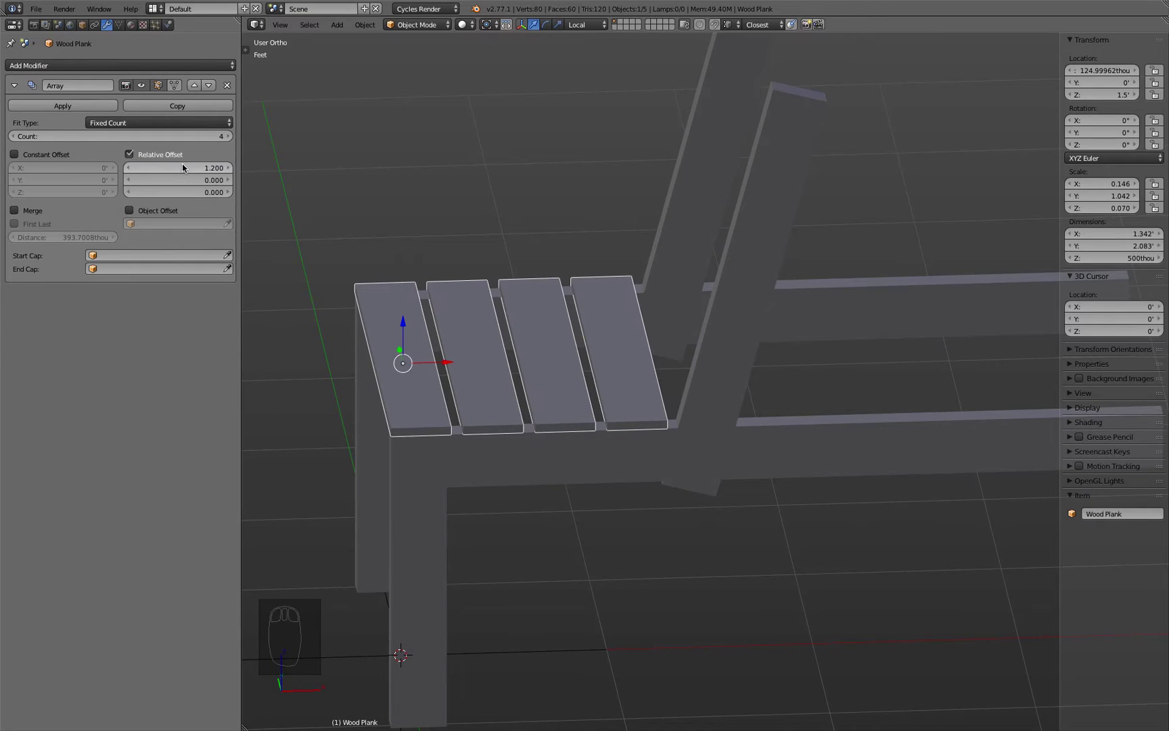
middle_drag(533, 256, 557, 301)
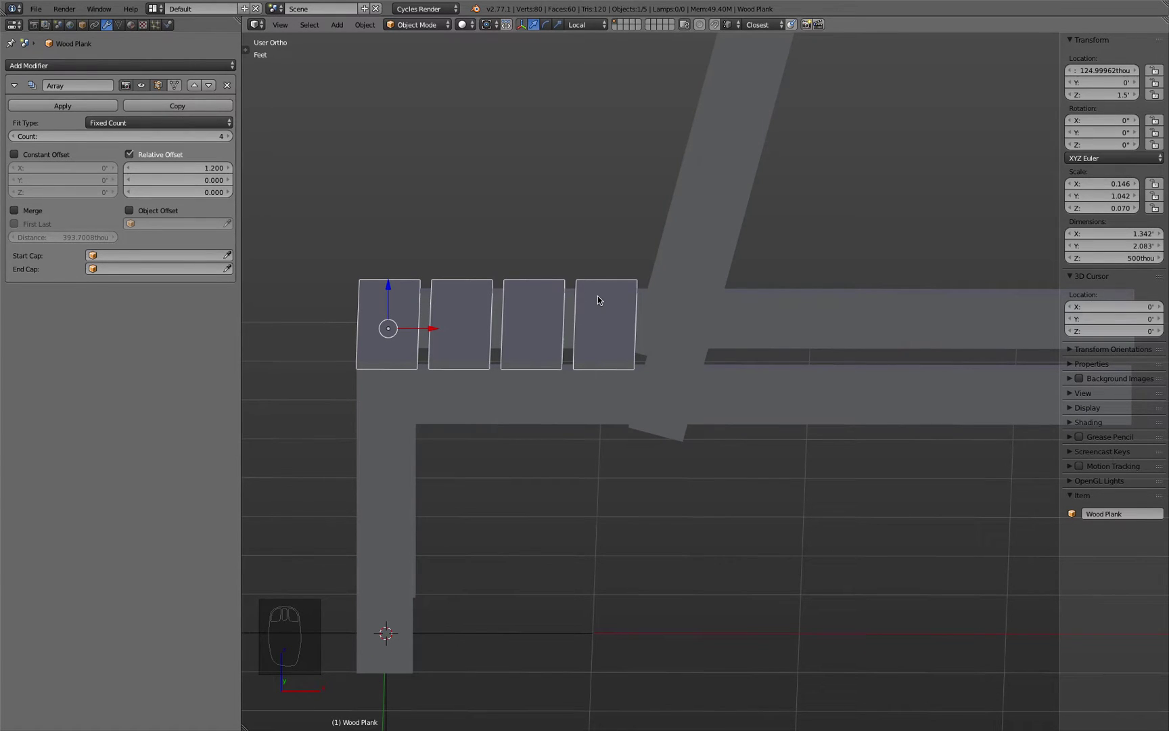
middle_drag(492, 298, 516, 307)
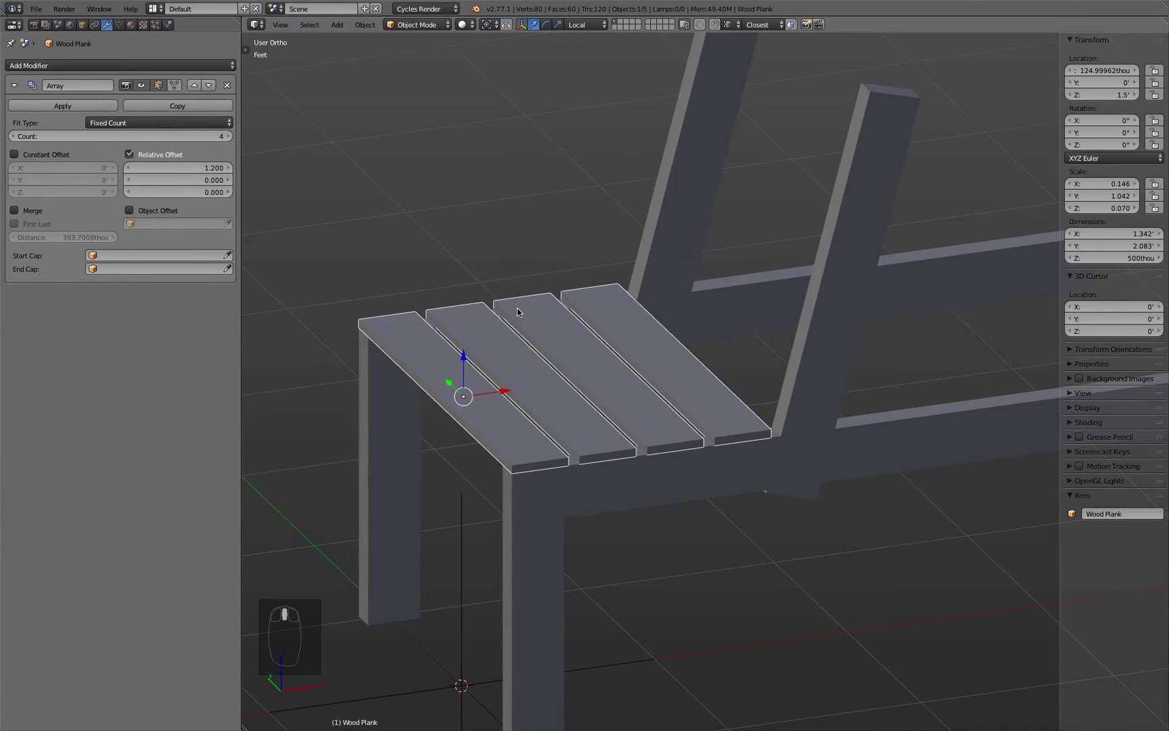
Step: Show the model in wireframe and apply the seat plank object's scale
key(KP_1)
key(z)
scroll(506, 414, down, 2)
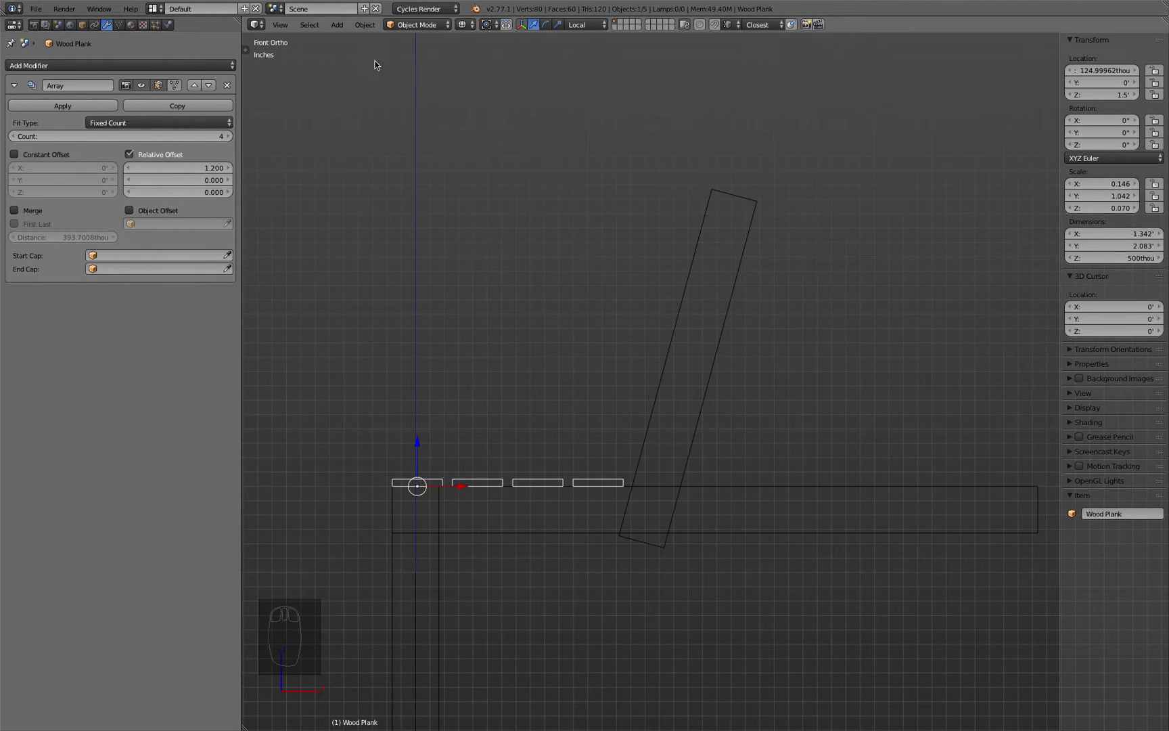
middle_drag(417, 339, 436, 369)
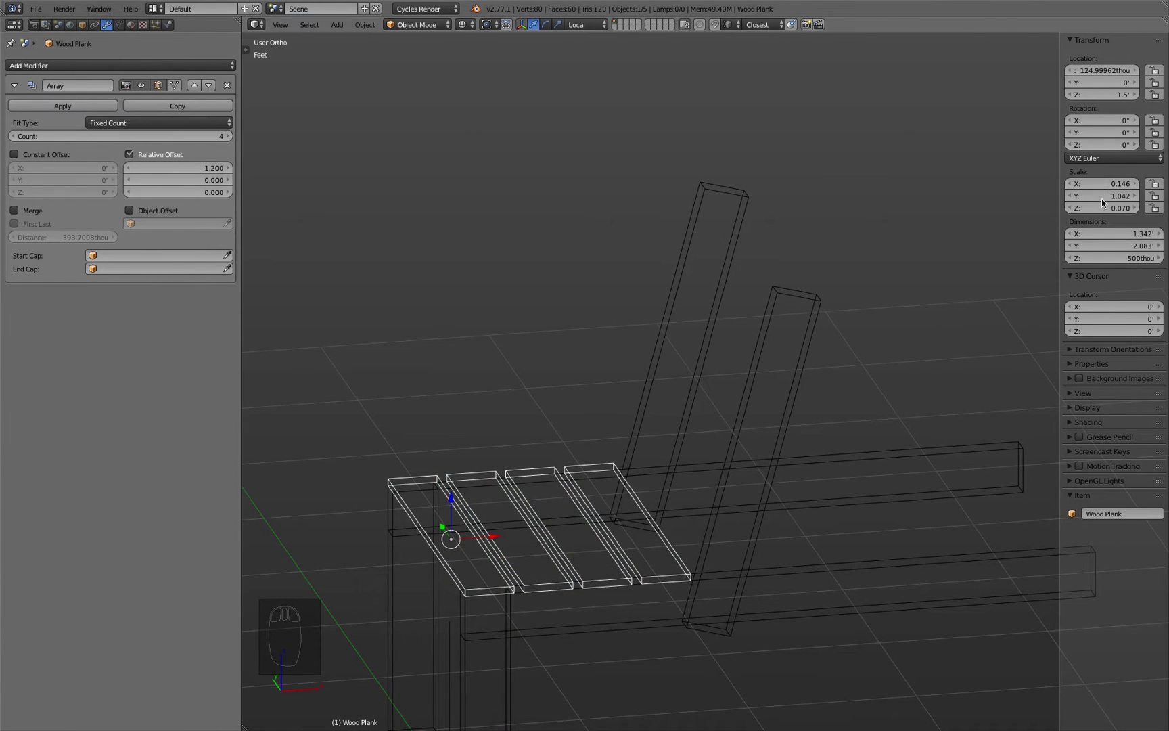
click(365, 25)
mouse_move(405, 123)
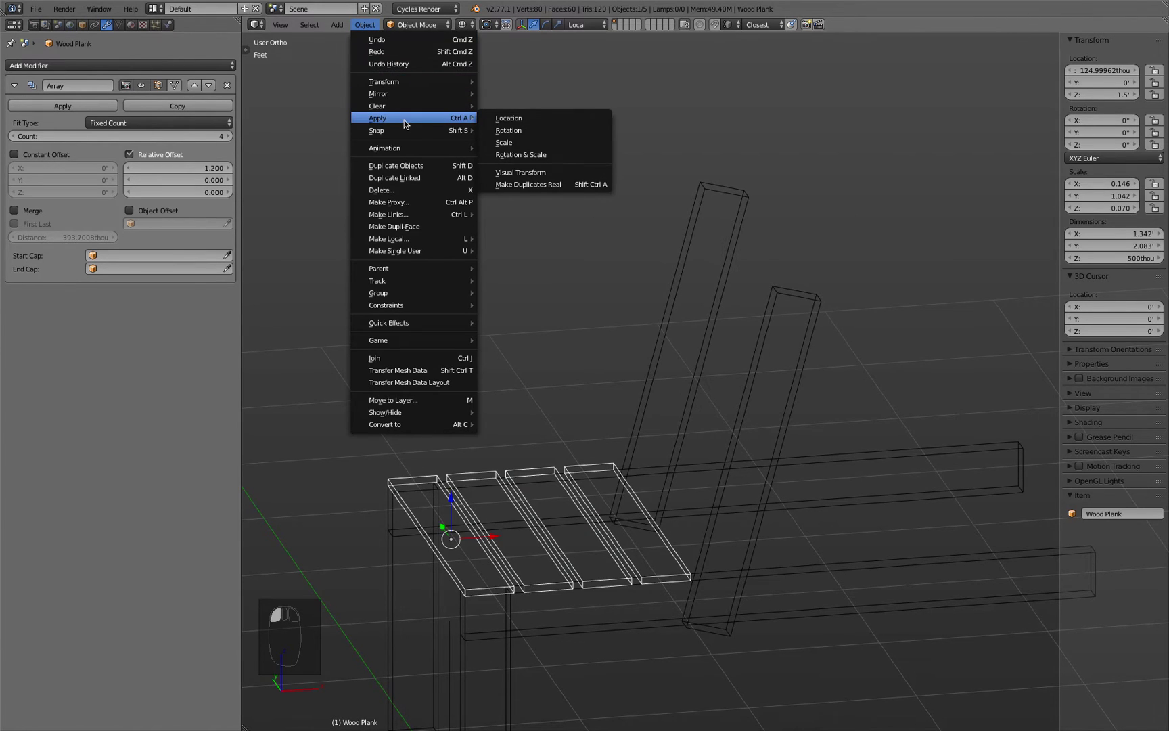
click(547, 142)
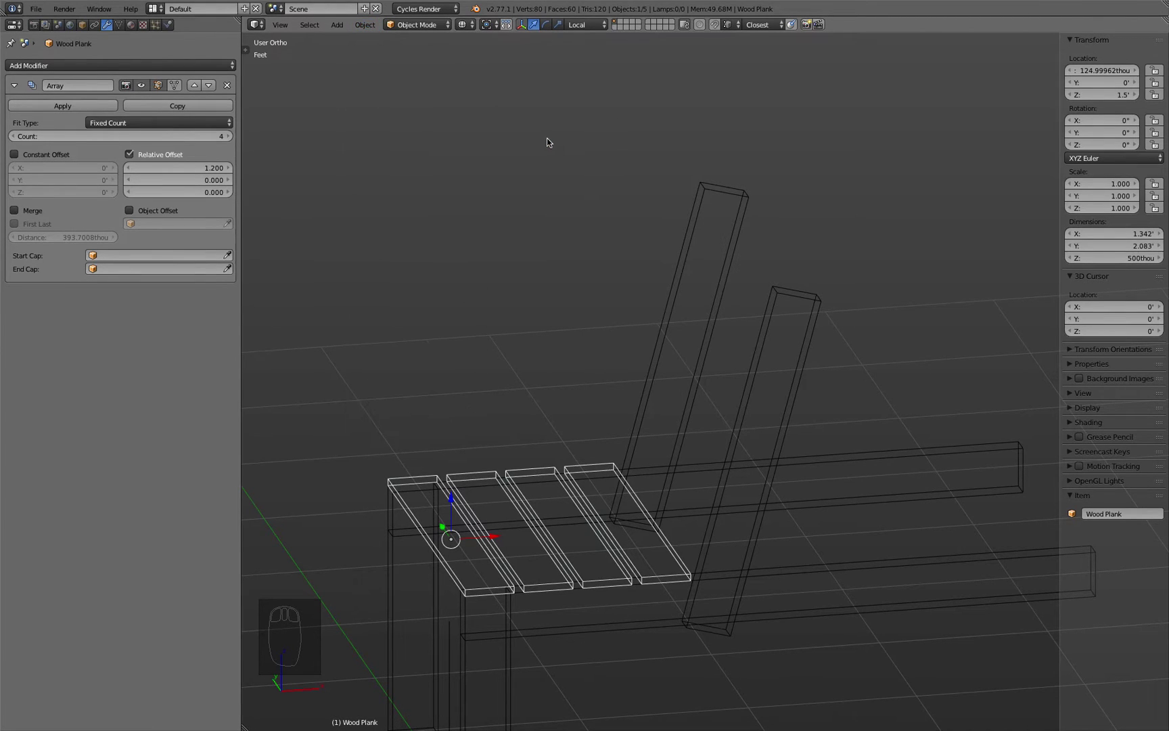
Step: Make a linked duplicate of the plank array above the seat at about X 7.5" and Z 3.02', and return to solid shading
key(KP_1)
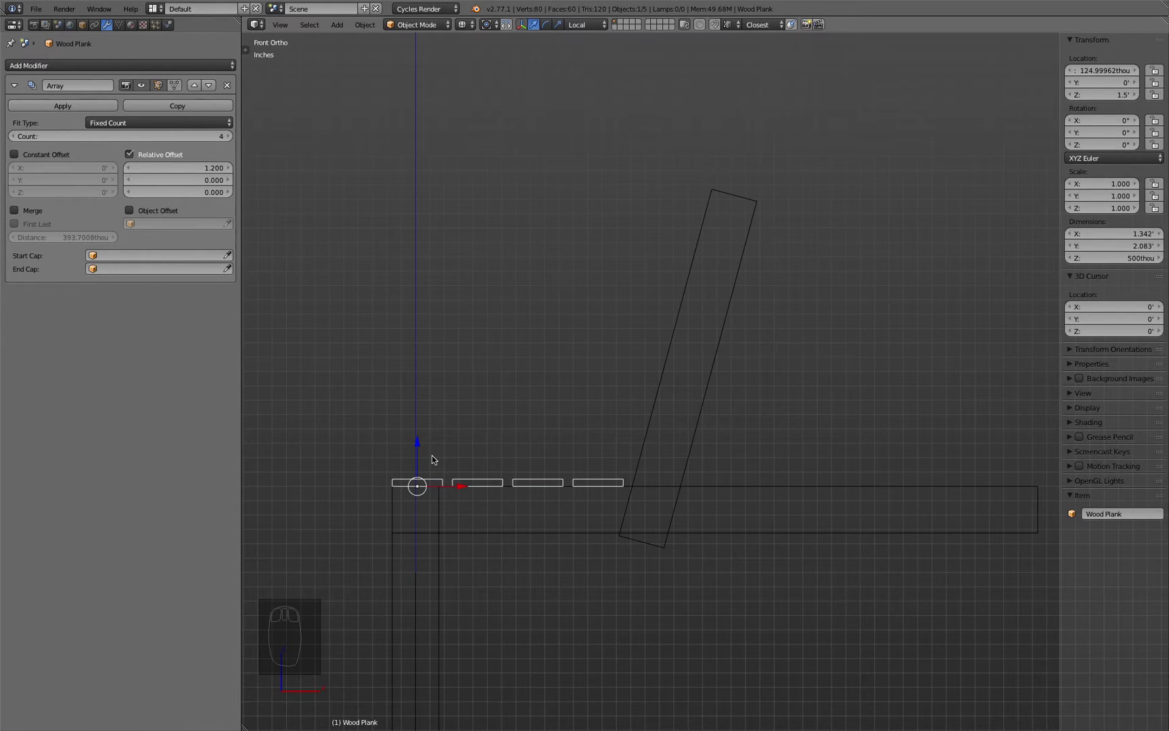
click(365, 24)
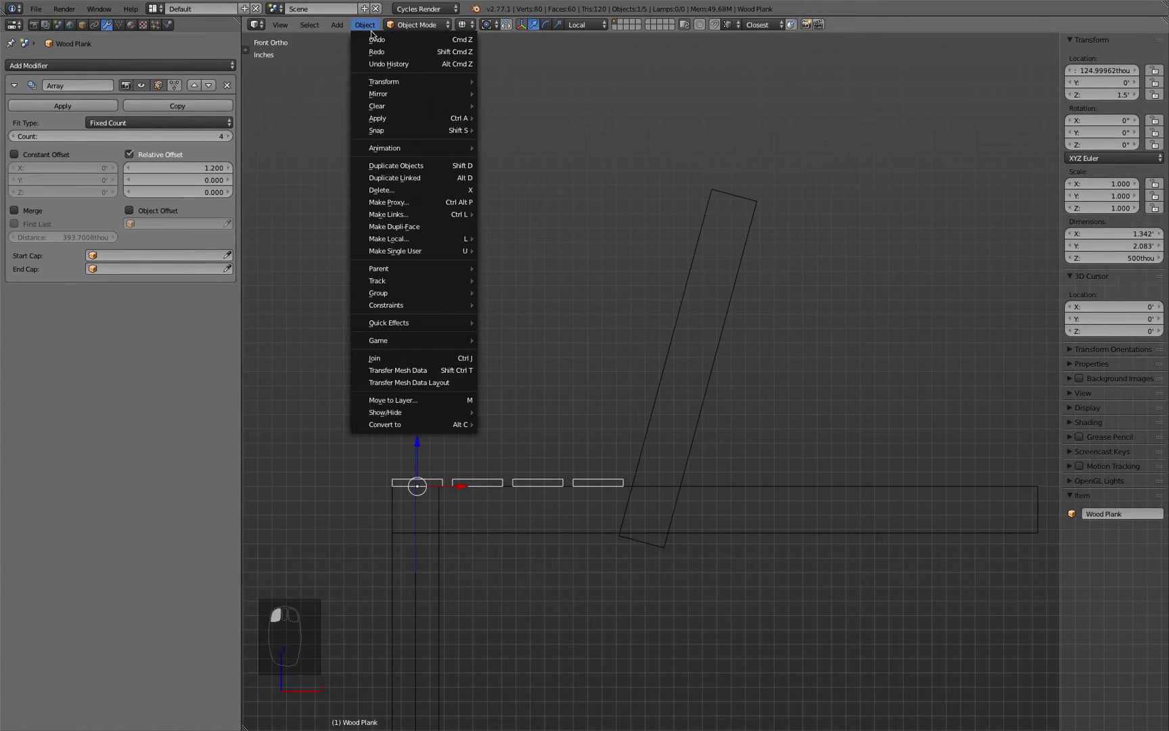
click(392, 179)
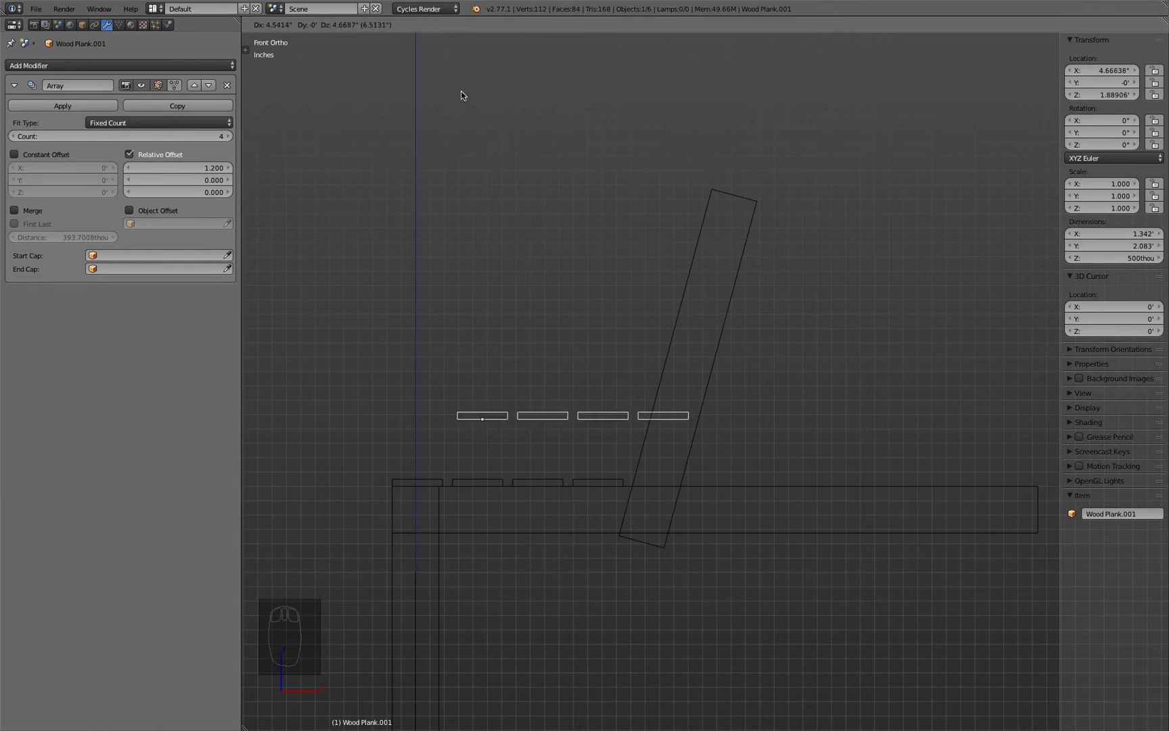
click(498, 76)
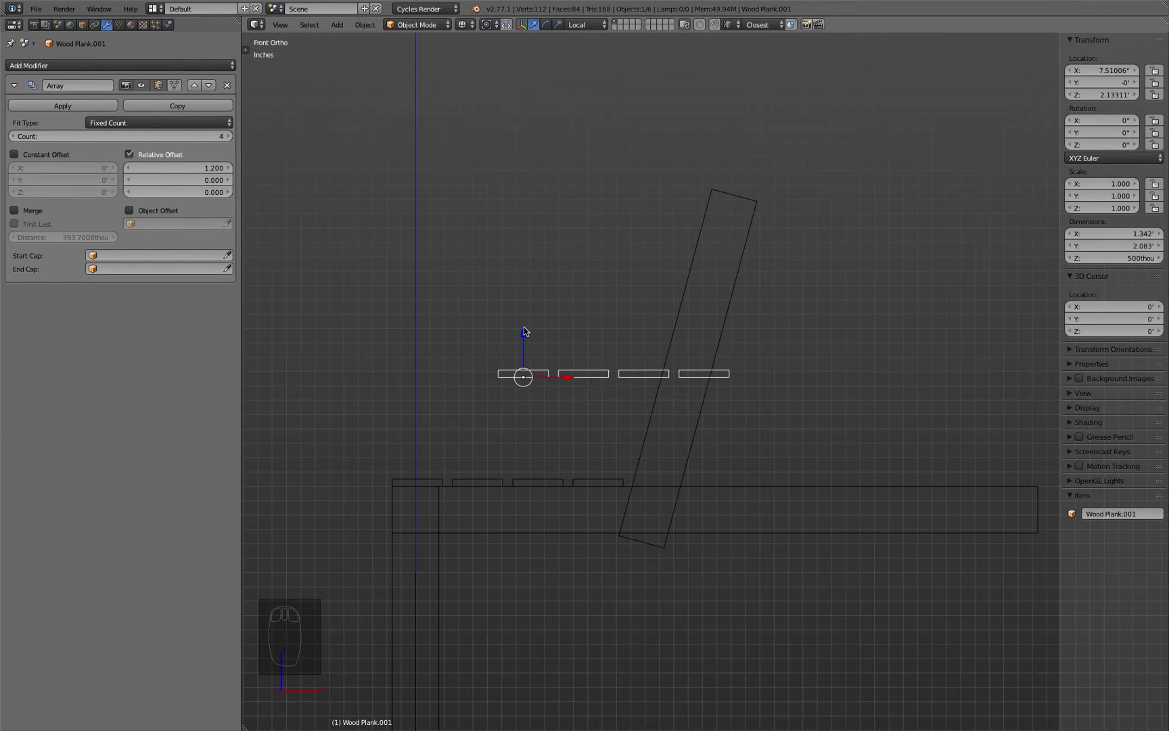
key(g)
key(z)
click(535, 173)
mouse_move(516, 263)
middle_down()
mouse_move(527, 295)
mouse_move(475, 352)
mouse_move(506, 350)
mouse_move(492, 359)
middle_up()
key(z)
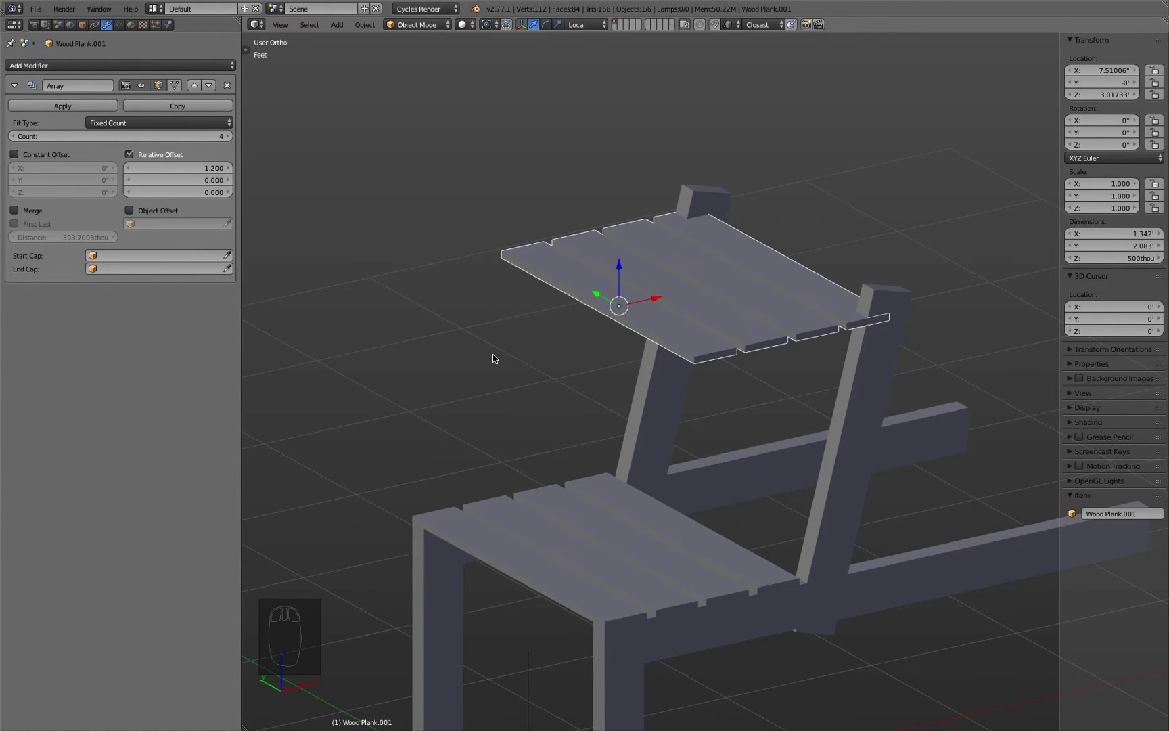
Step: Raise the duplicated plank's top face in Edit Mode to make it about 6.8" thick, testing the linked mesh
key(Tab)
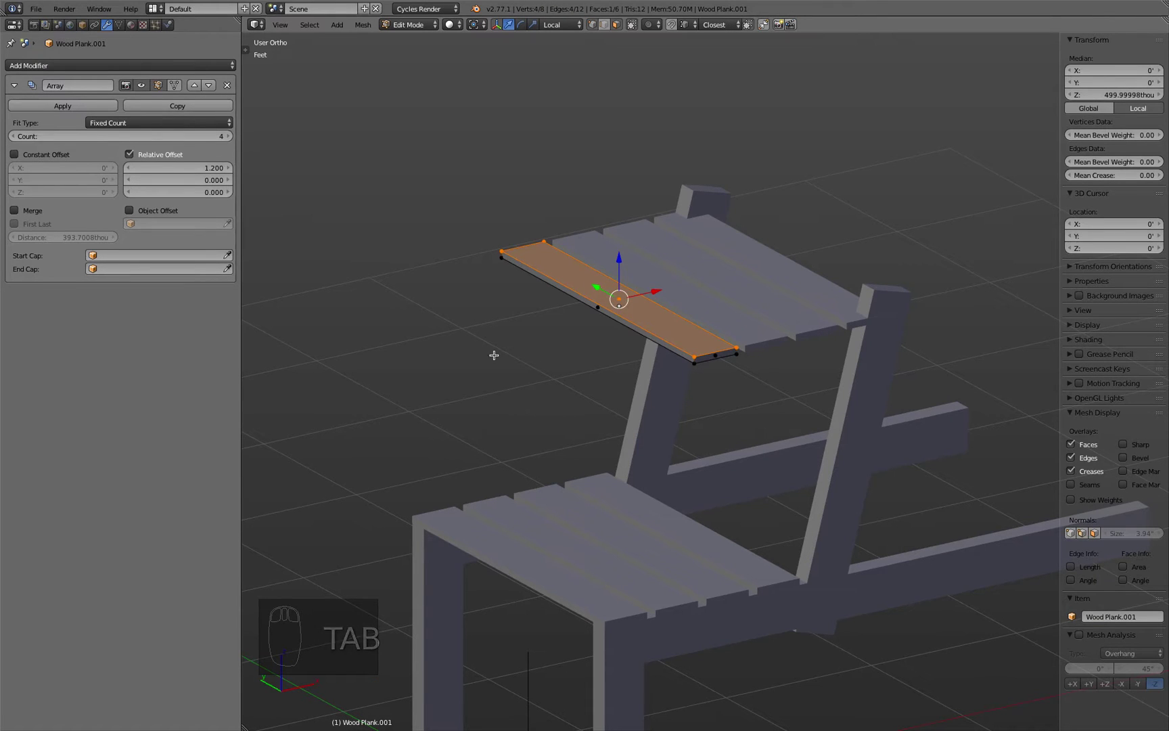
drag(622, 253, 621, 178)
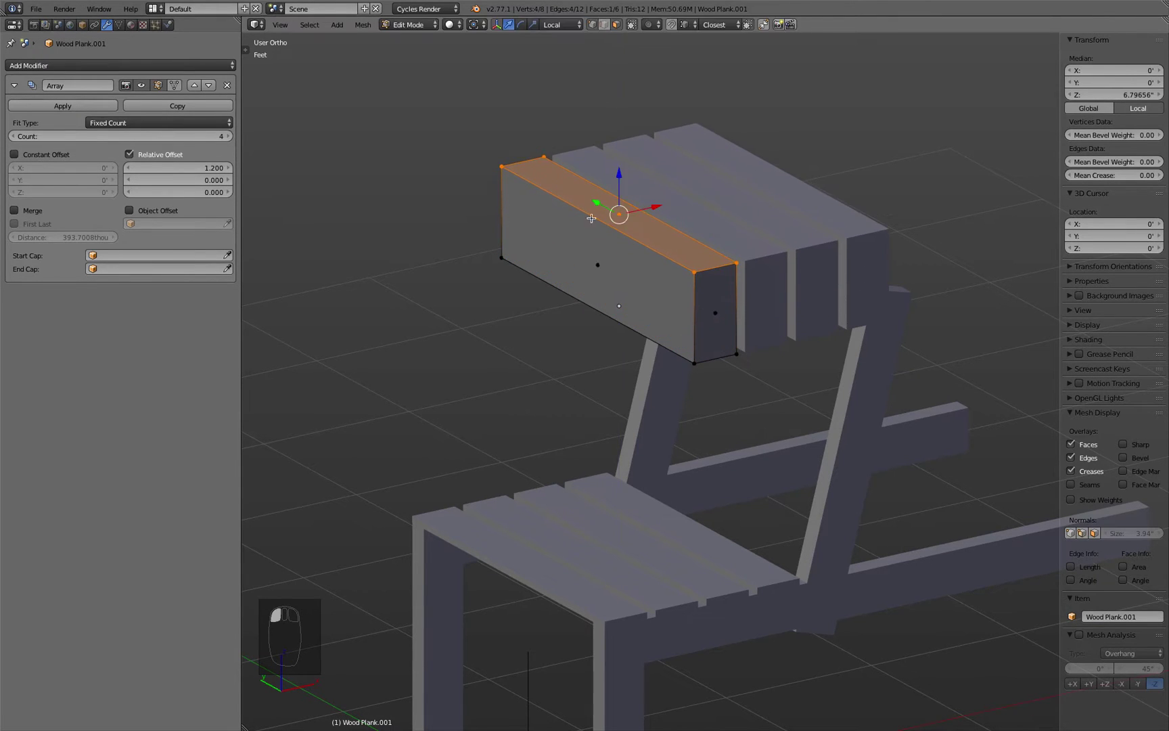
key(Tab)
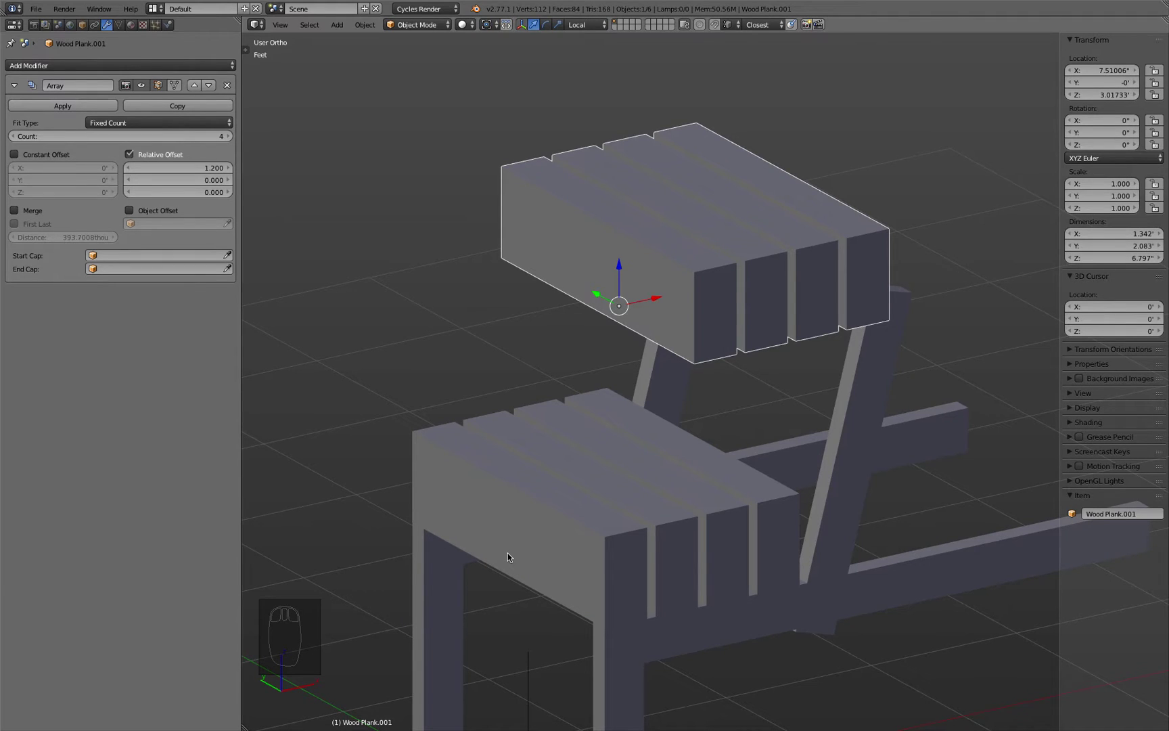
Step: Rename the duplicated plank object as Wood Plank Backrest
click(81, 24)
click(96, 65)
click(96, 65)
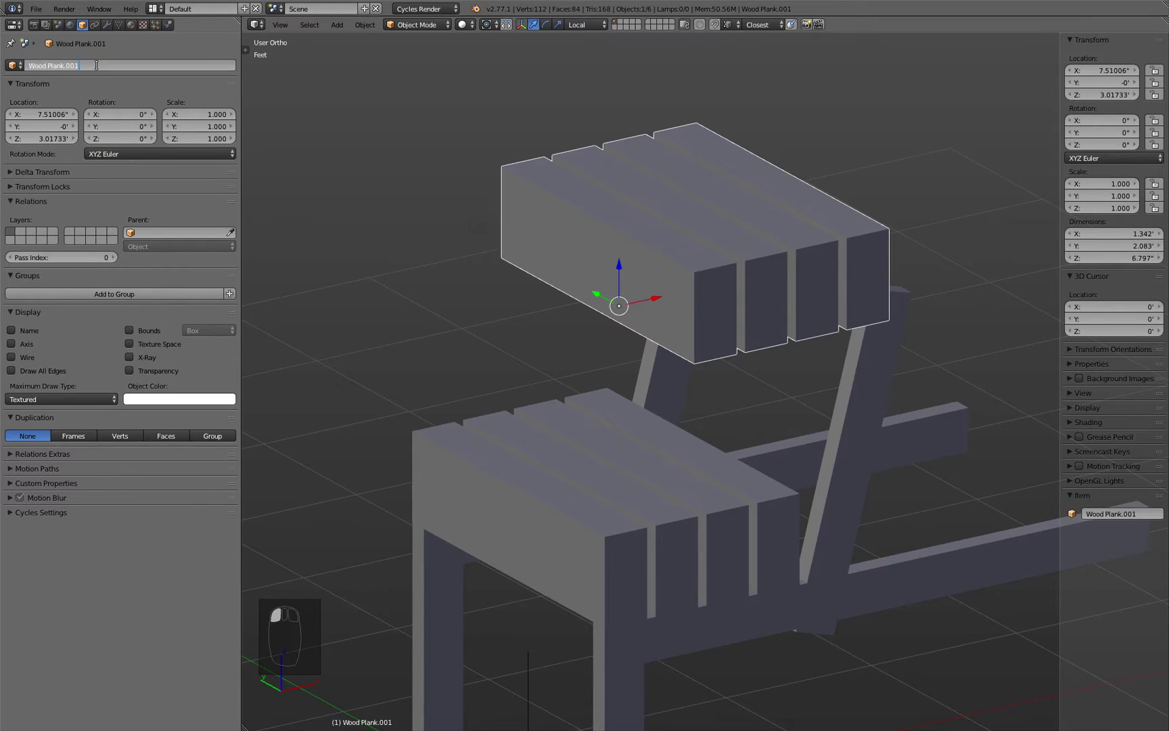
key(BackSpace)
key(BackSpace)
key(BackSpace)
key(BackSpace)
text(Backrest)
key(Return)
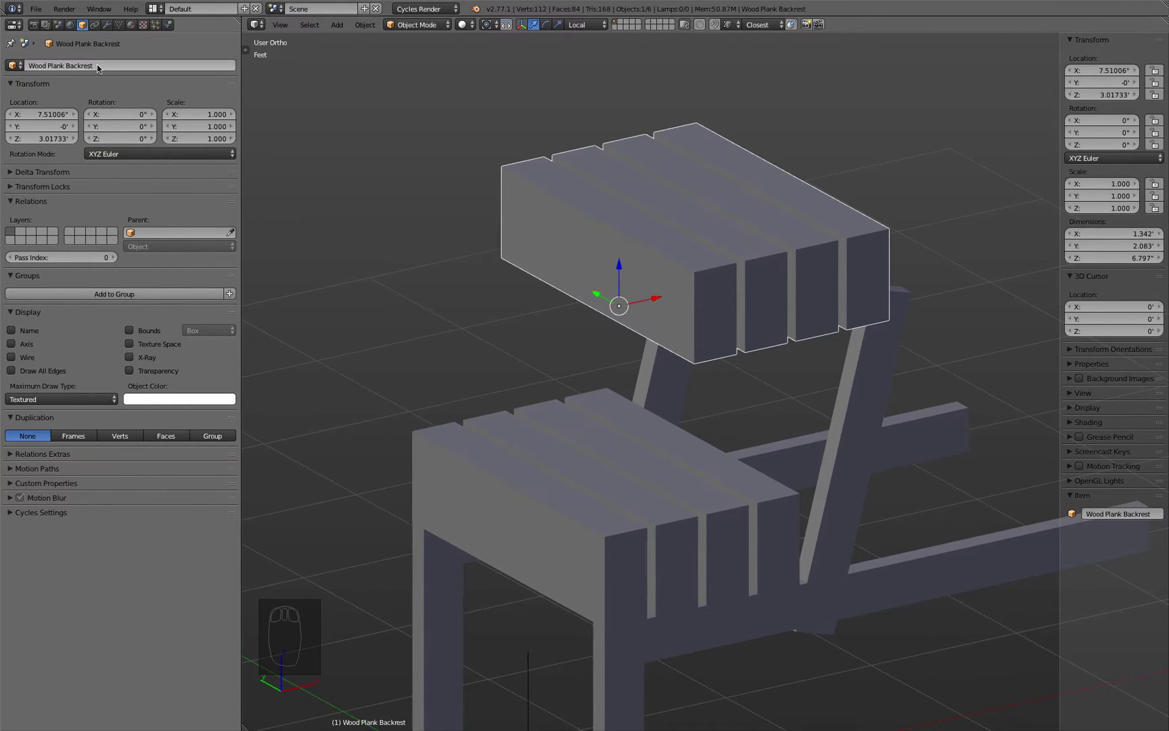
Step: Compare the mesh data of the backrest and seat planks, and rename their shared mesh as Wood Plank
click(119, 25)
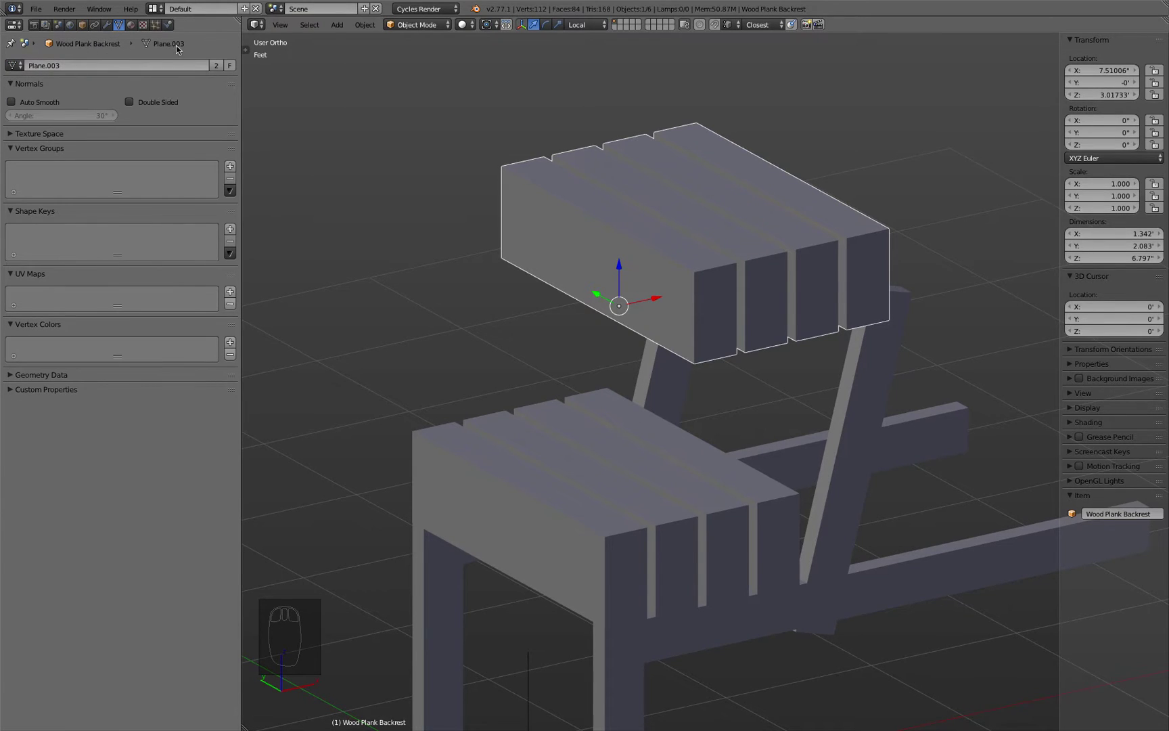
click(433, 436)
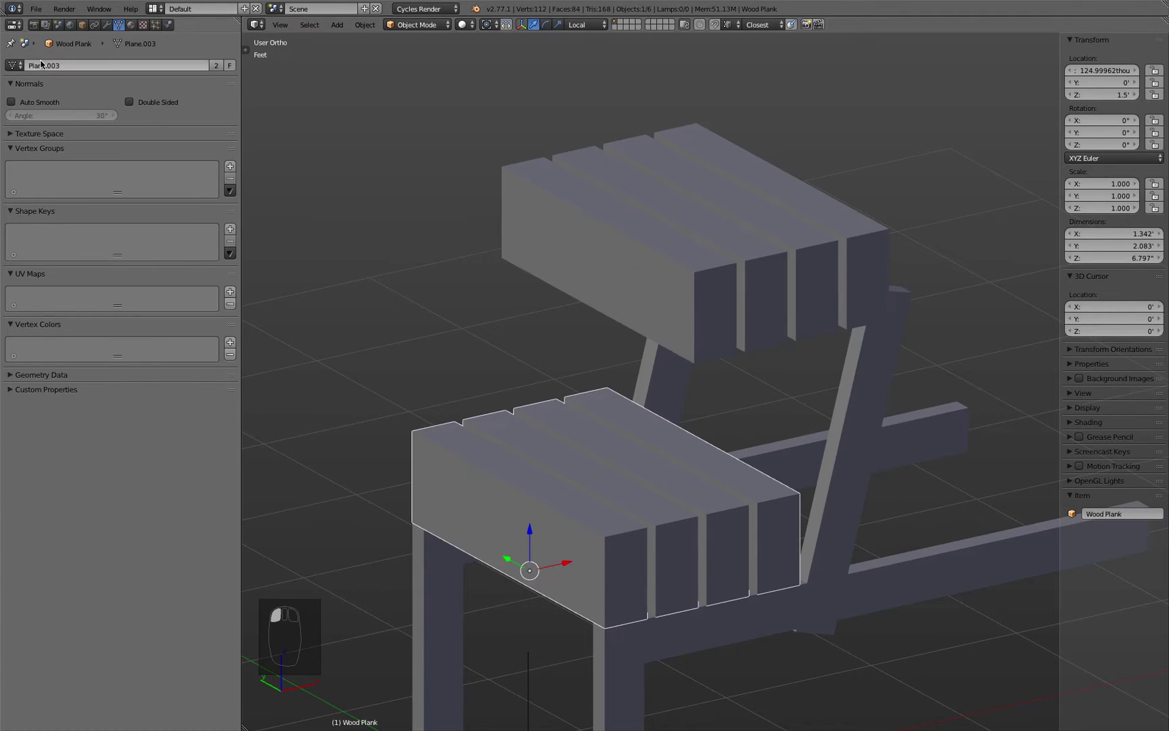
click(492, 186)
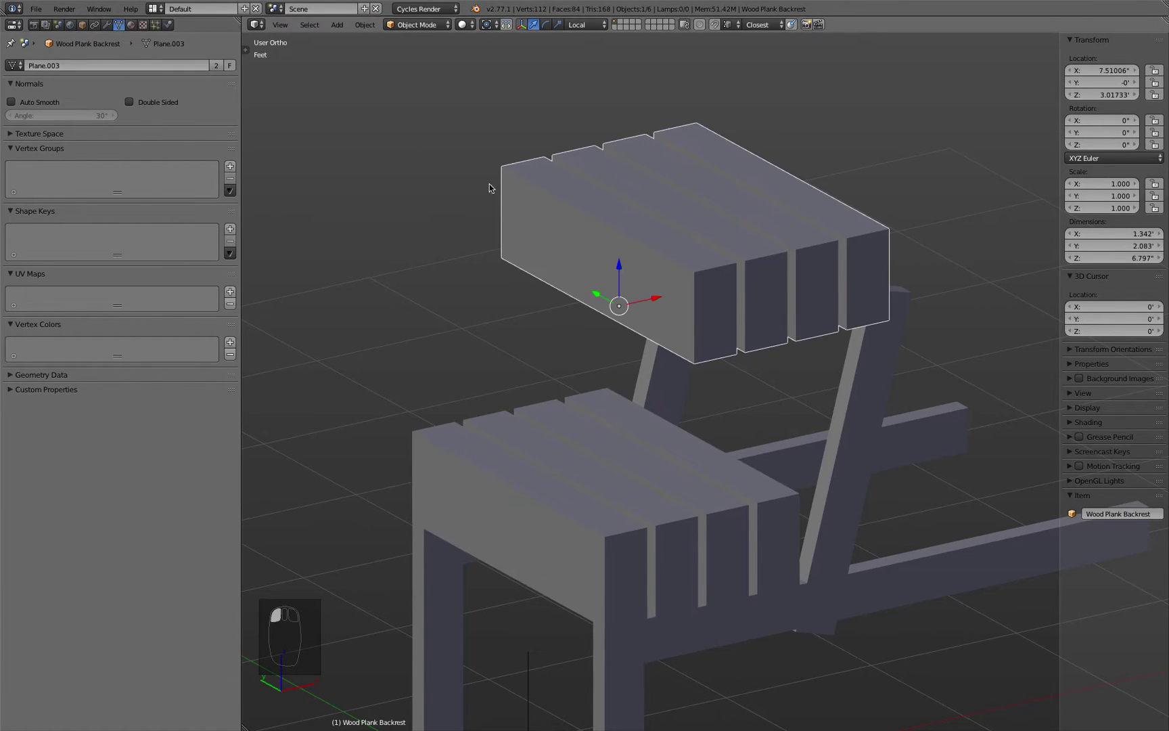
click(444, 435)
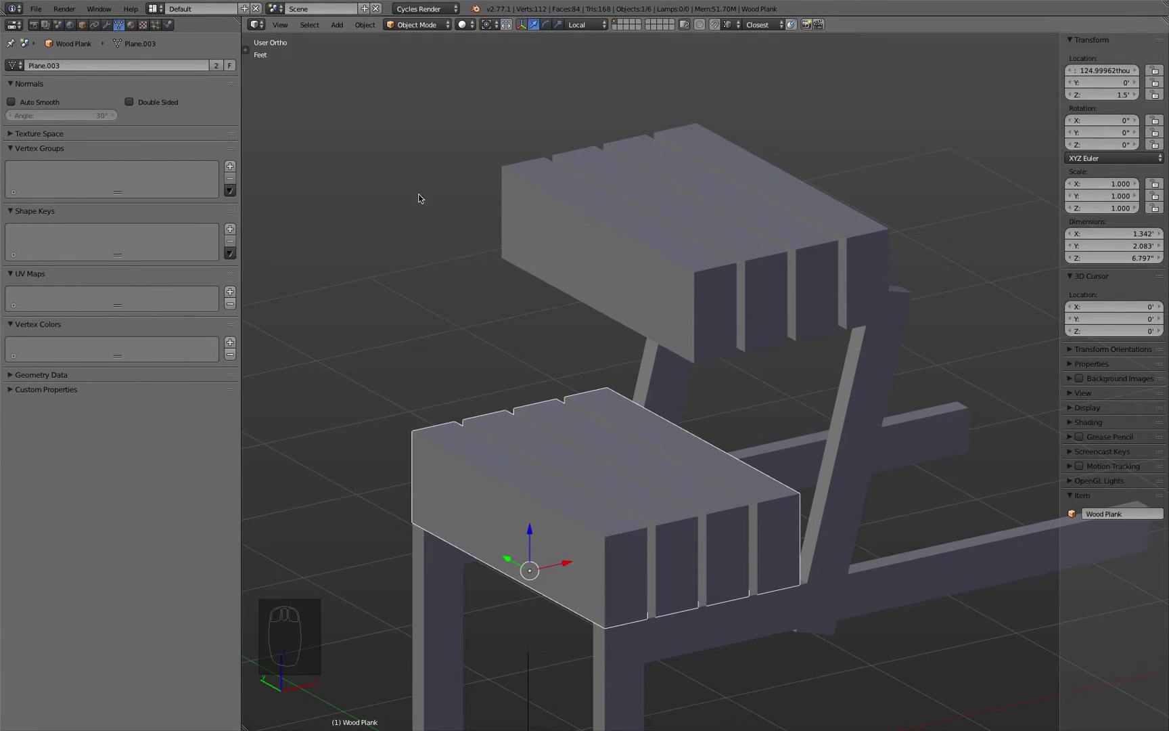
click(70, 65)
text(Wood Plank)
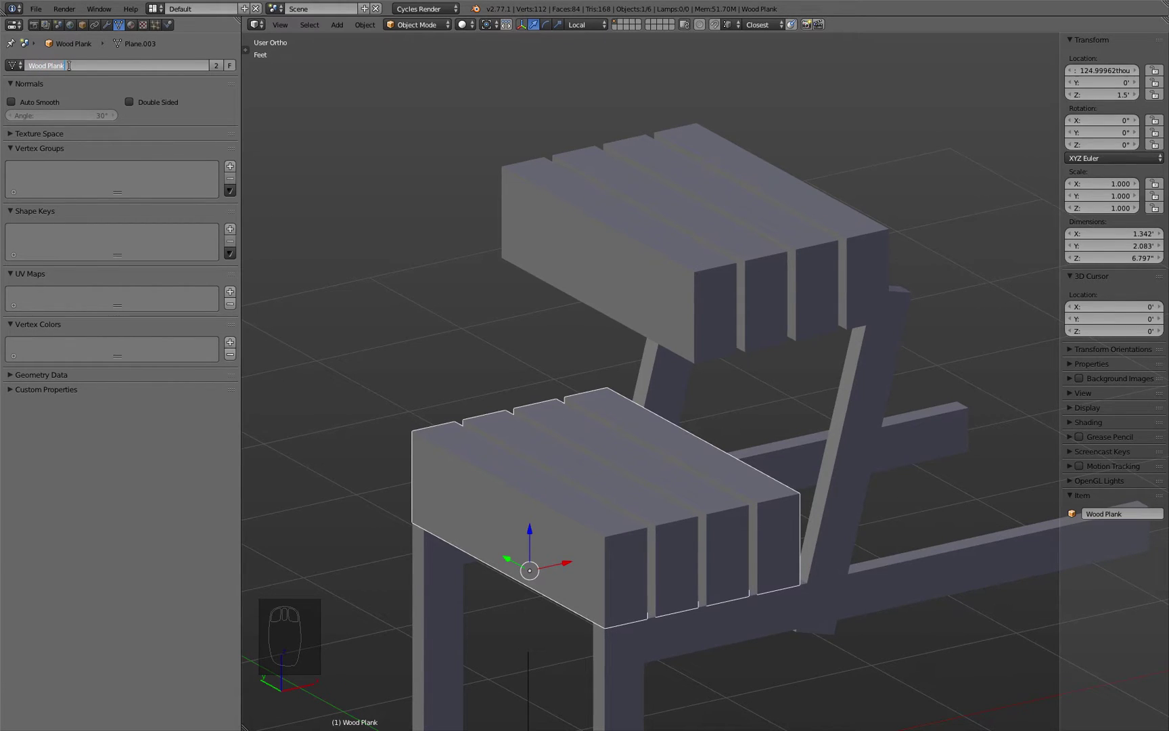
key(Return)
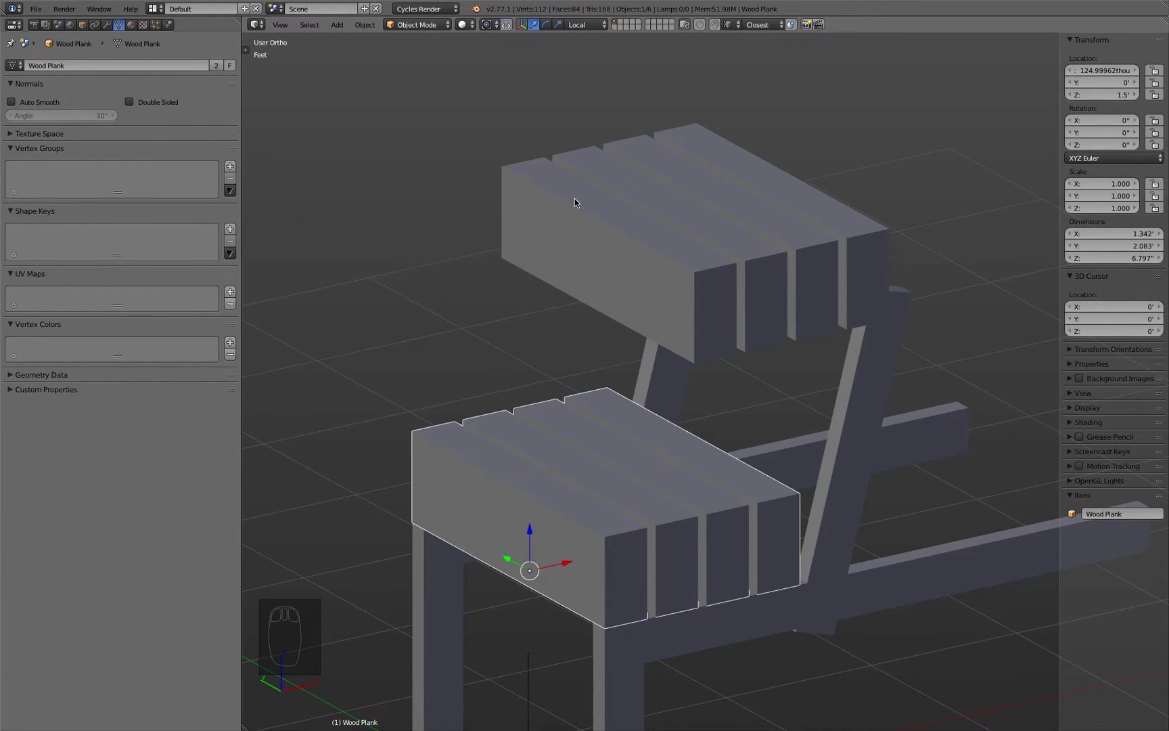
Step: Open the backrest plank's mesh in Edit Mode and try to undo the raising of its top face
right_click(529, 245)
key(Tab)
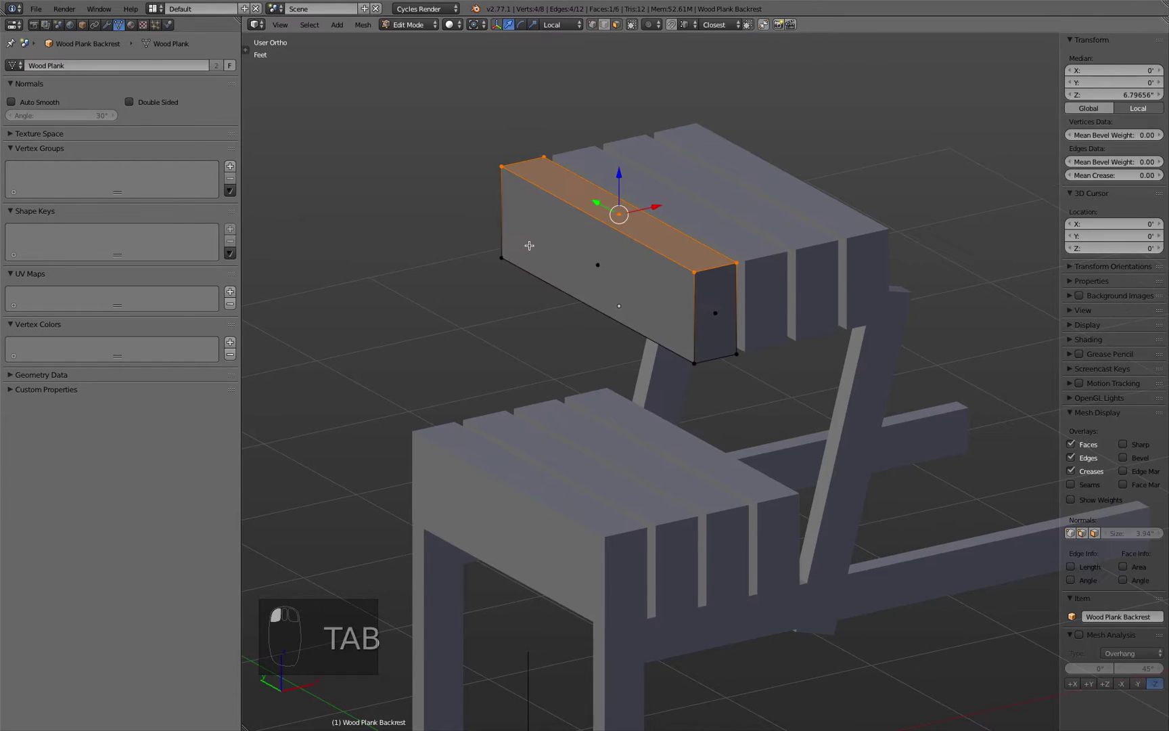
key(super)
key(z)
key(z)
key(z)
key(z)
key(z)
key(z)
key(z)
key(z)
key(z)
key(z)
key(z)
key(z)
key(z)
key(z)
key(z)
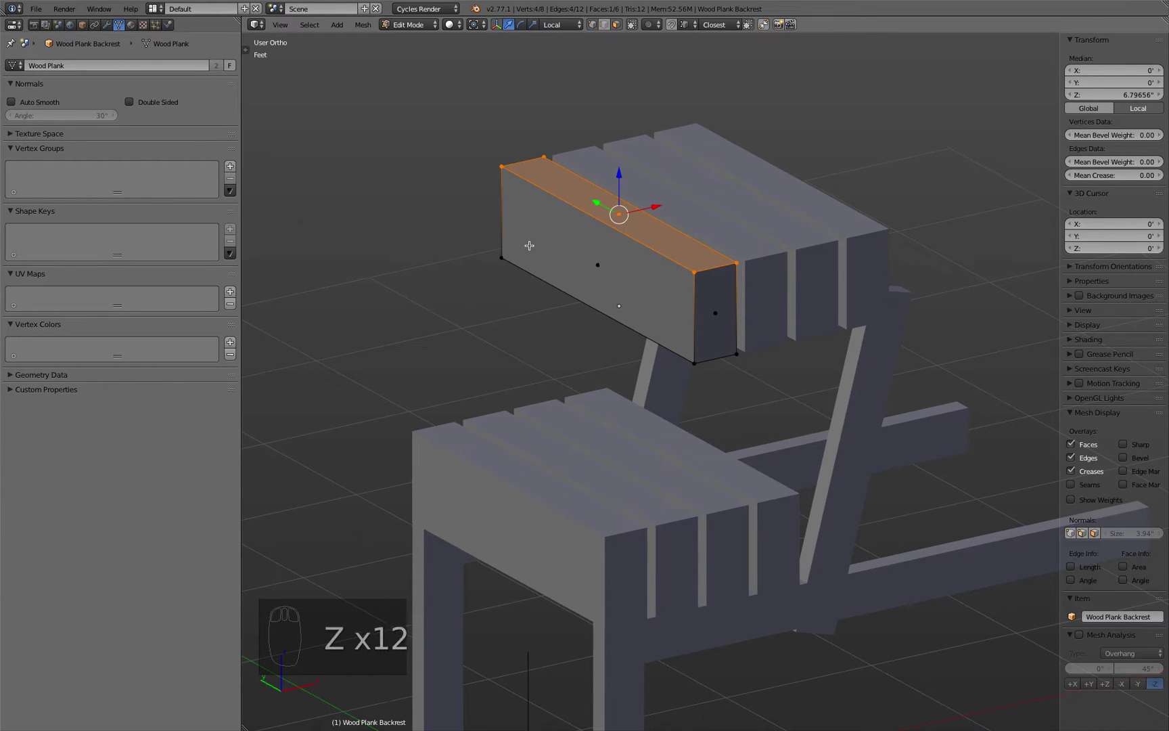
Step: Try to make the backrest plank 0.5" thick by flattening its top face onto the base and raising it 0.5" along Z
drag(618, 179, 694, 363)
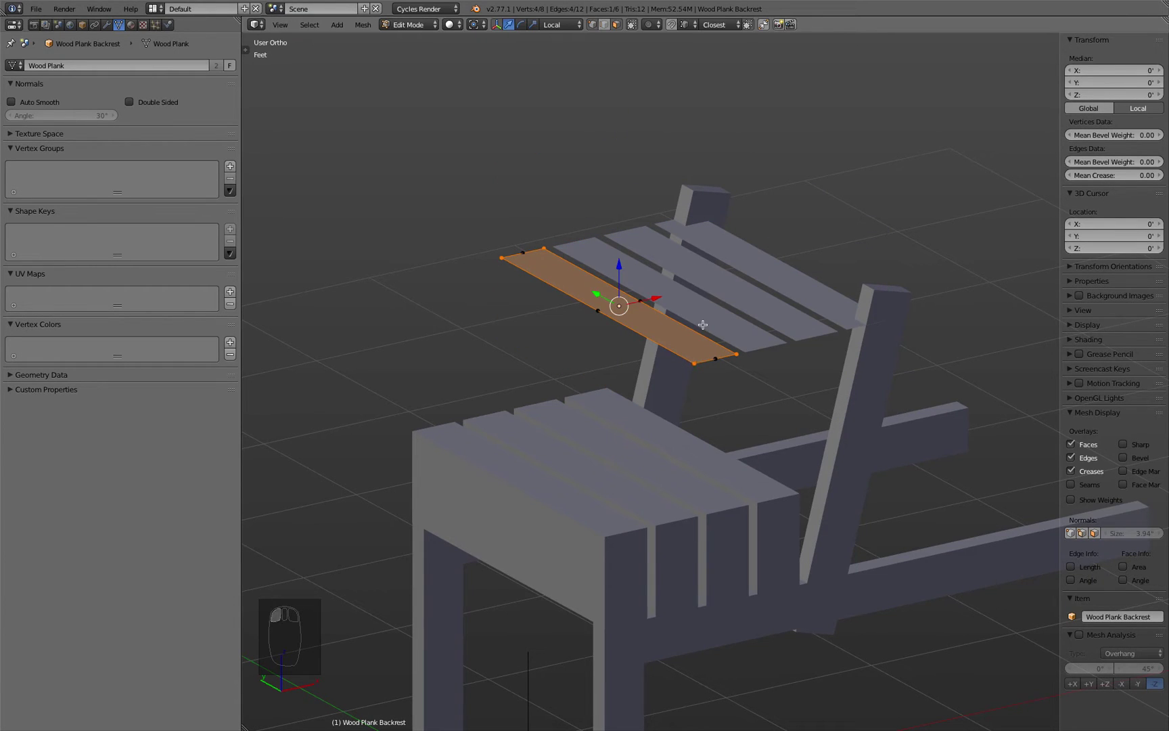
key(g)
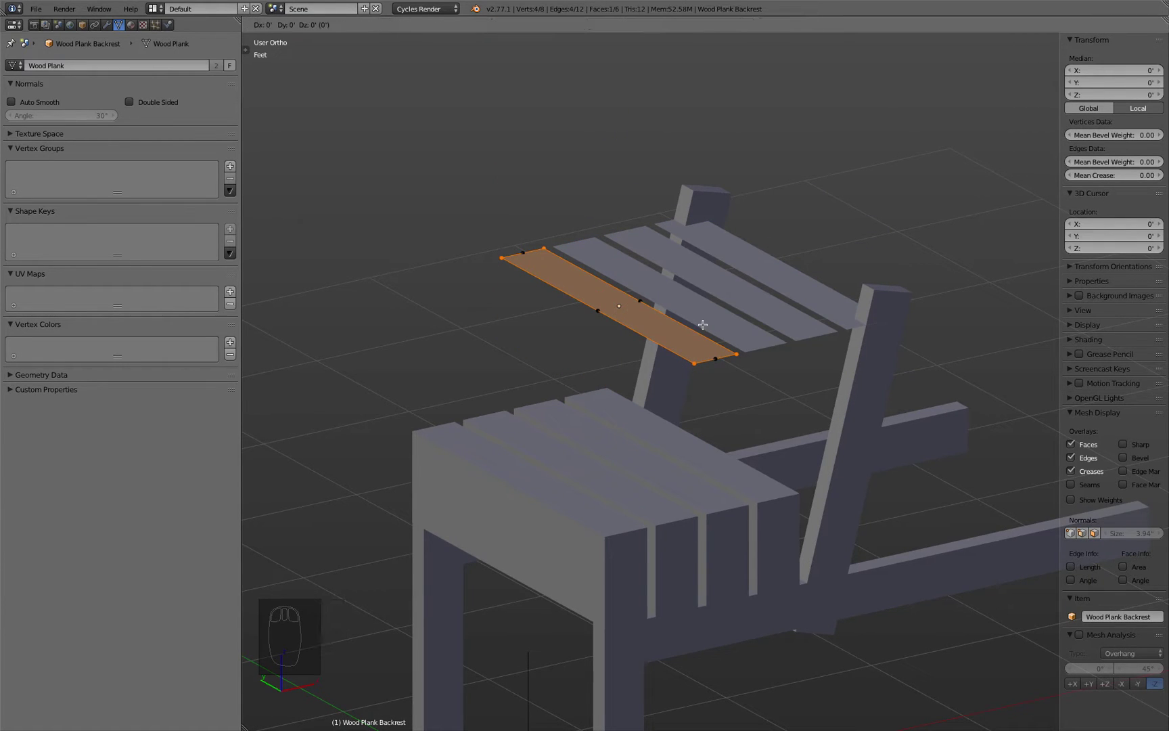
key(z)
key(equal)
text(0.5)
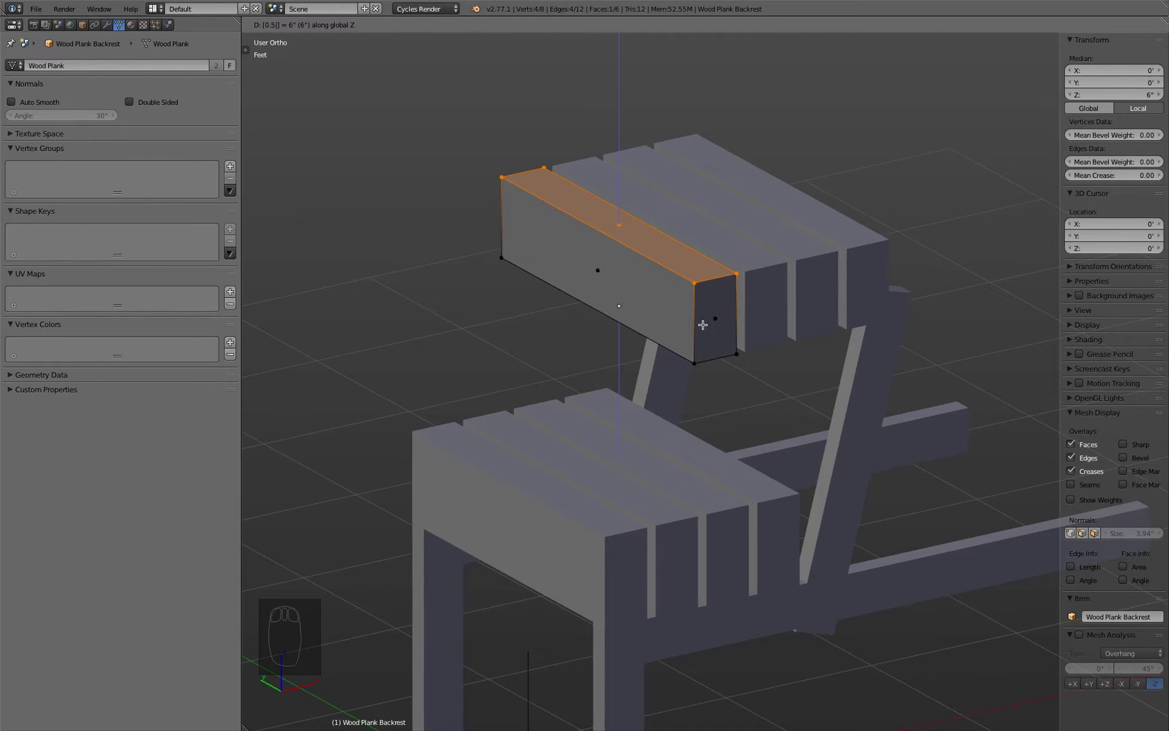
text(")
key(Return)
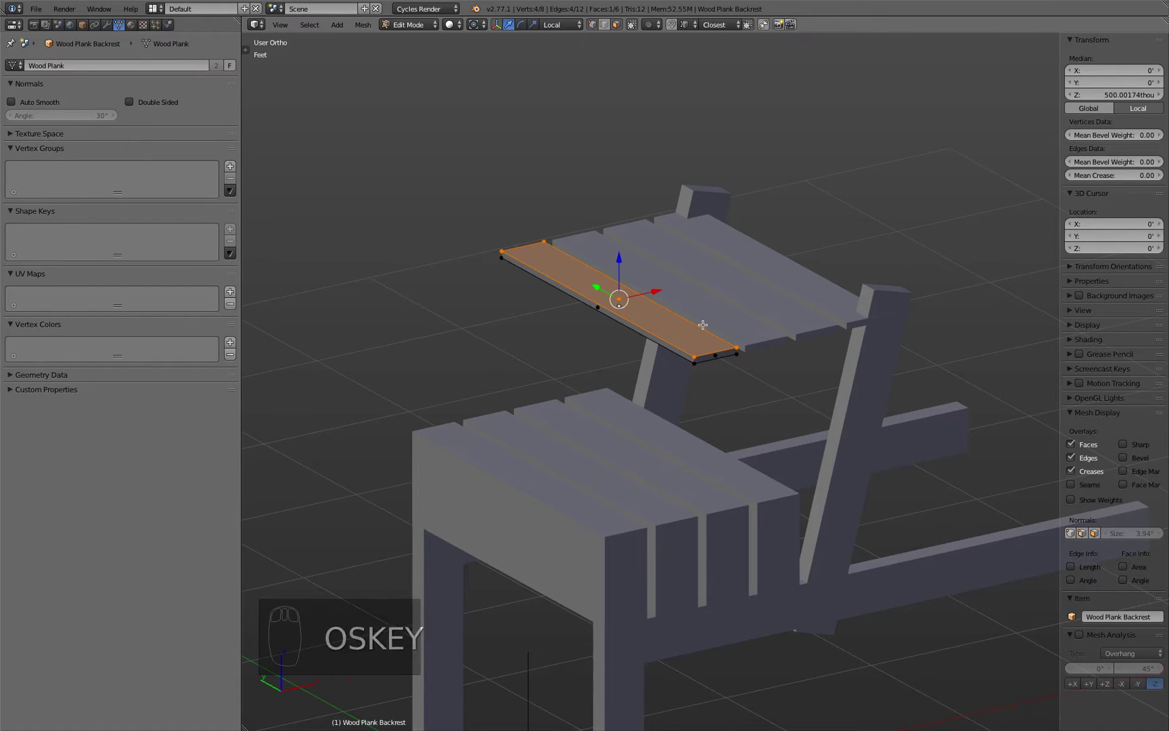
key(super+z)
key(super+z)
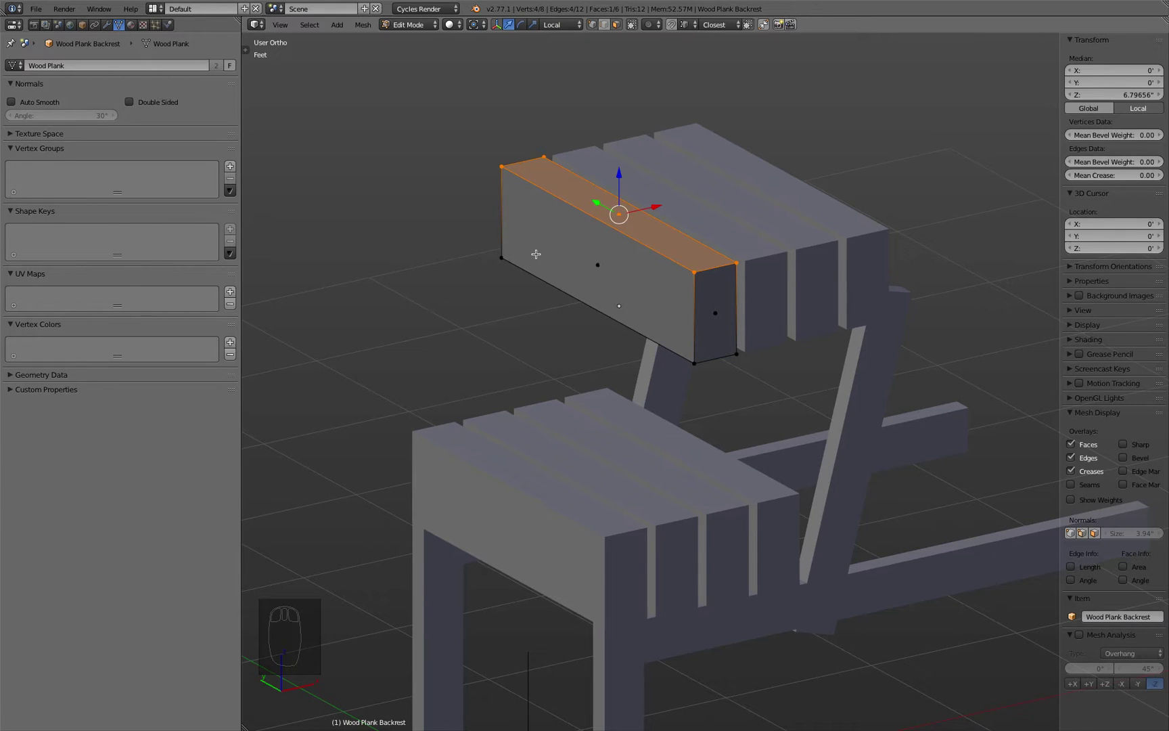
Step: Raise the backrest plank's top face to make it about 11.8" thick, and compare the object transforms of the seat and backrest planks
key(Tab)
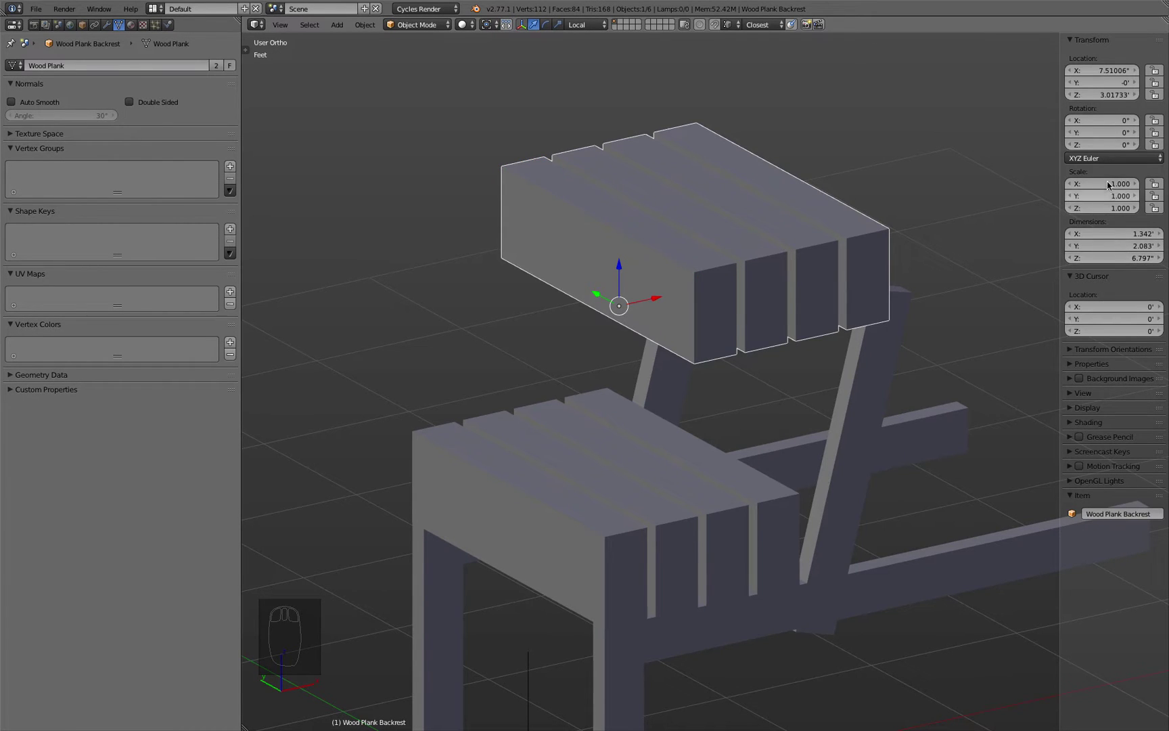
key(Tab)
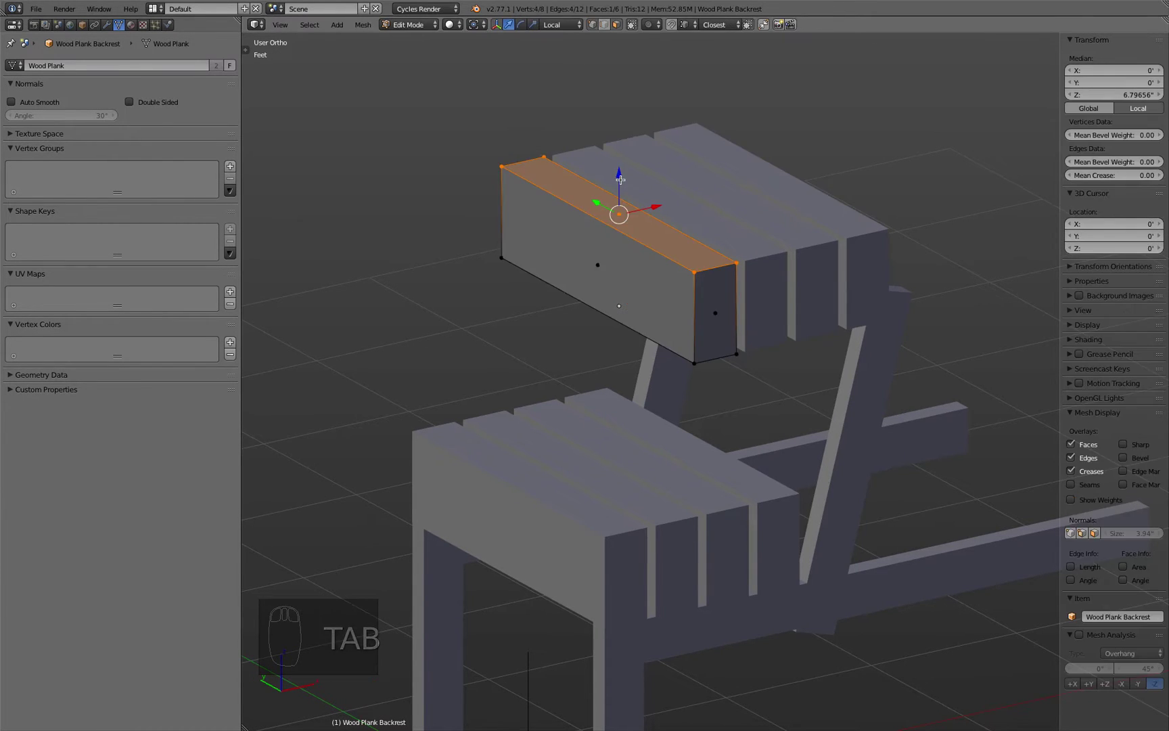
key(Tab)
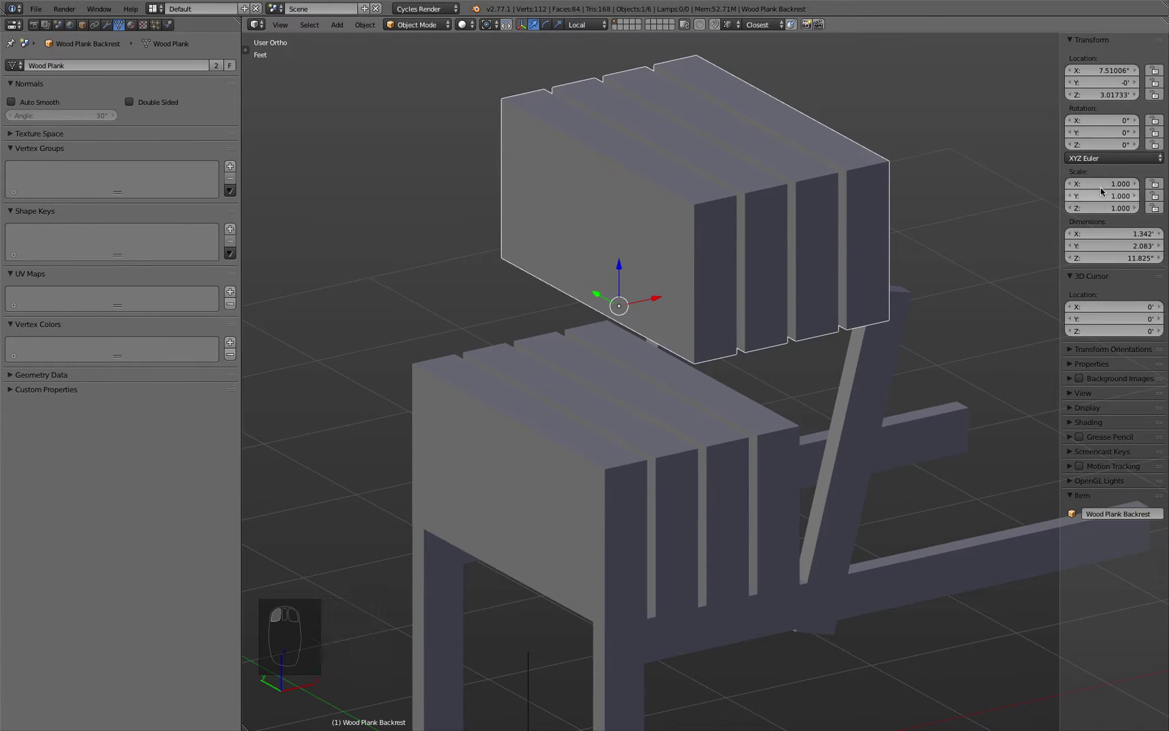
shift+right_click(432, 383)
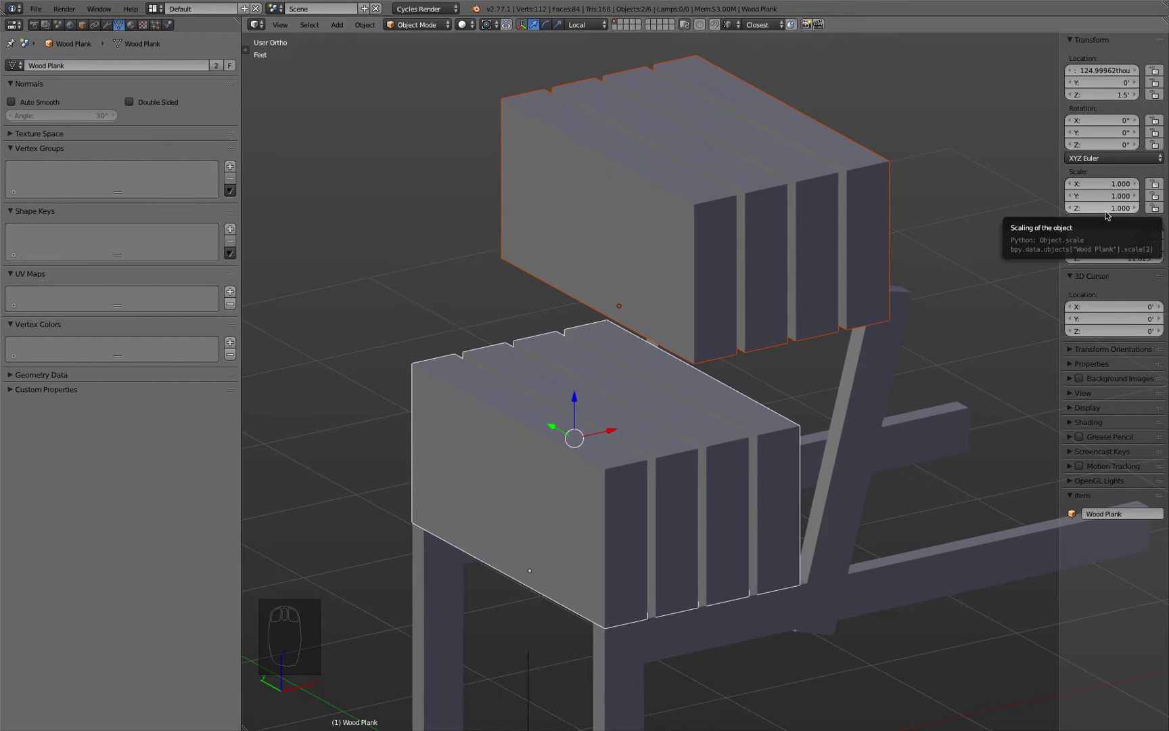
right_click(558, 247)
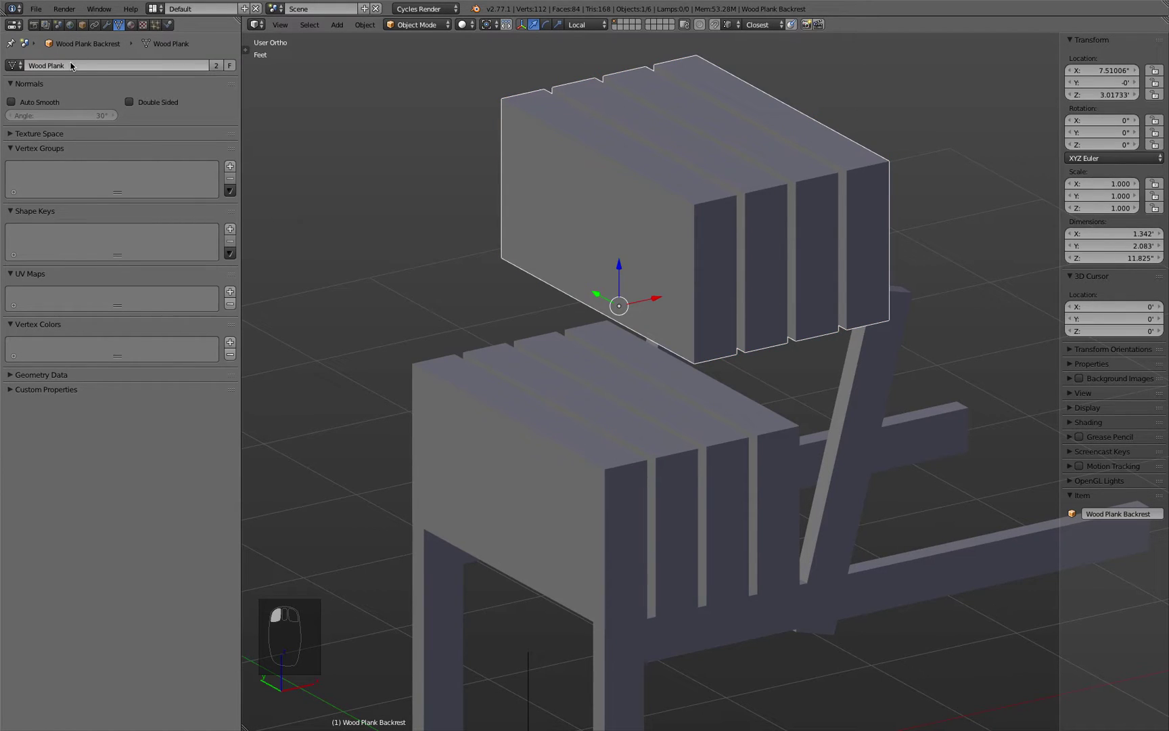
Step: Delete the vertices of the backrest plank's raised top face in Edit Mode, leaving only the flat base
key(Tab)
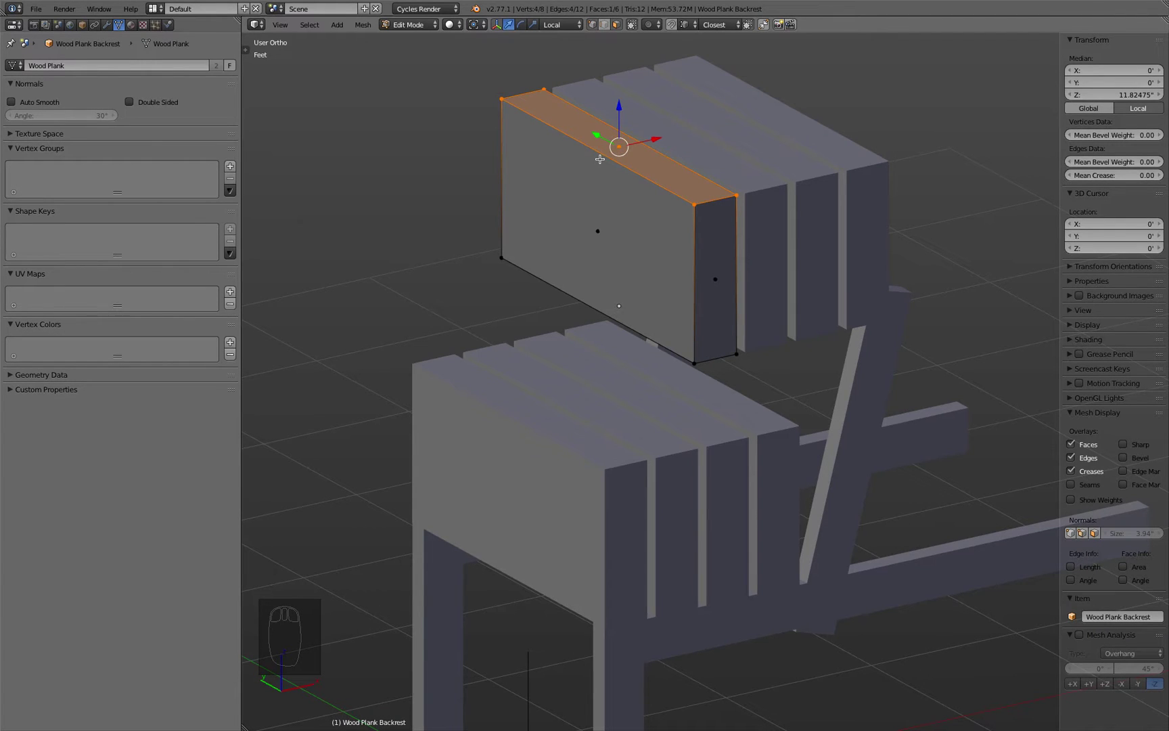
key(x)
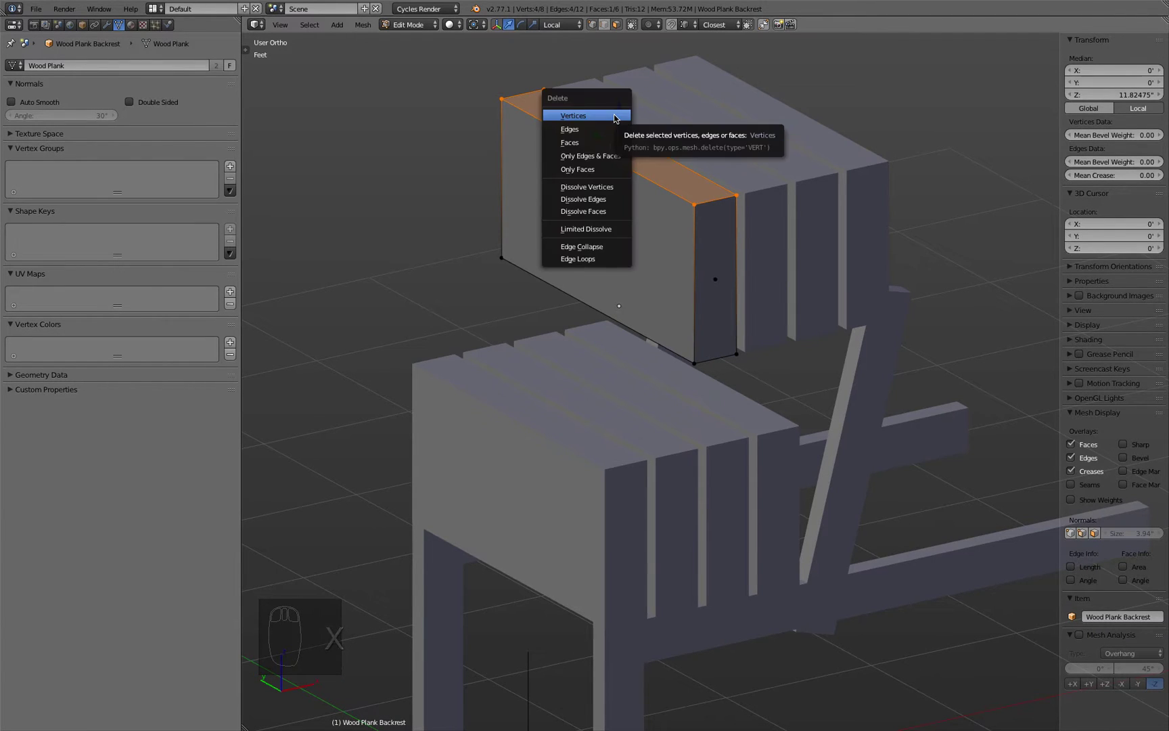
click(614, 115)
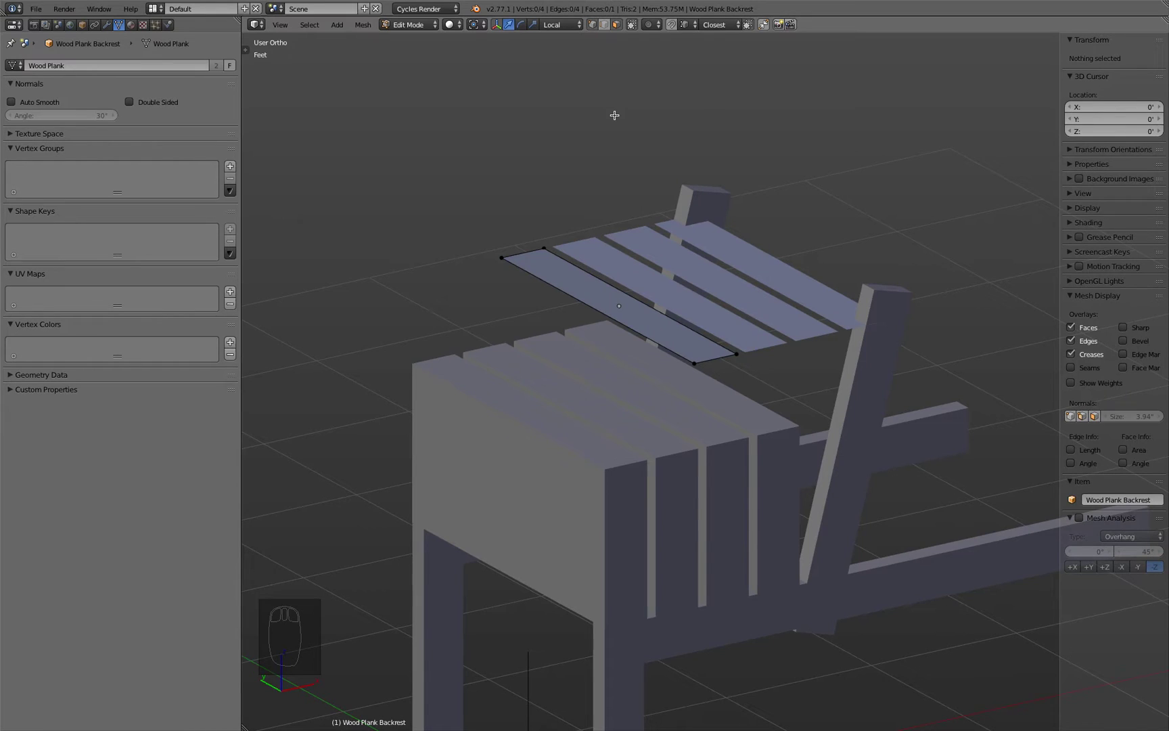
Step: Extrude the backrest plank's remaining base face by -0.5" along its normal, and return to Object Mode
key(a)
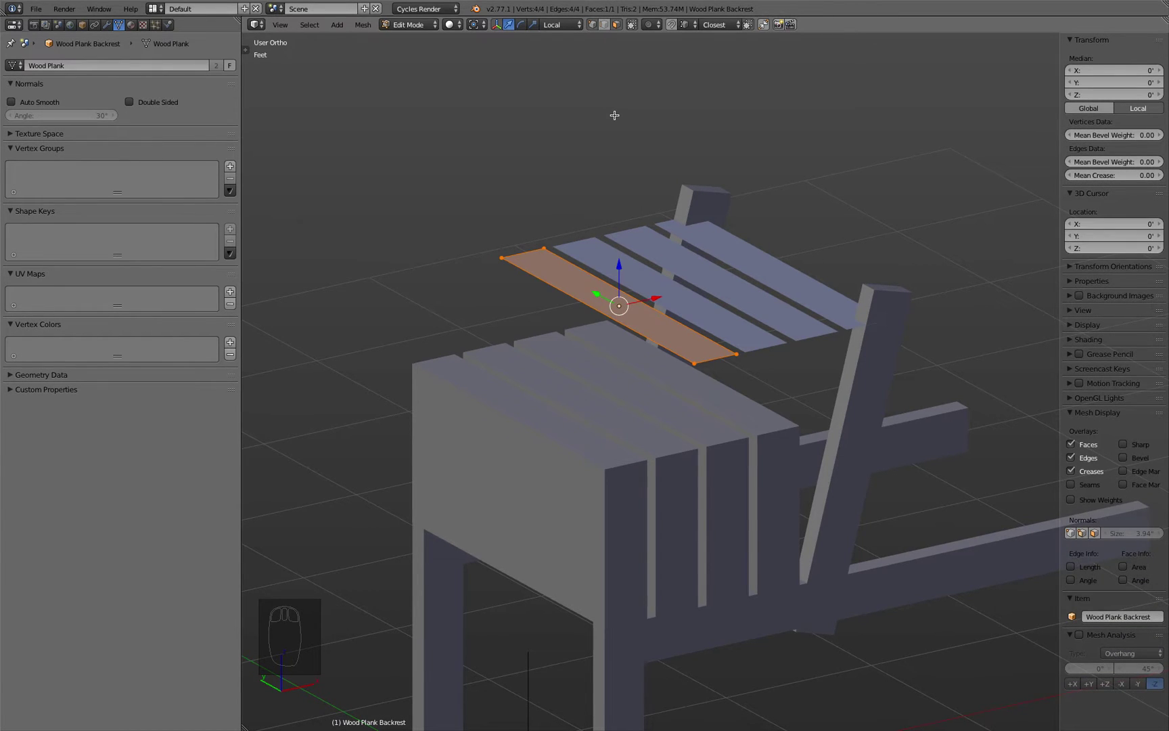
key(e)
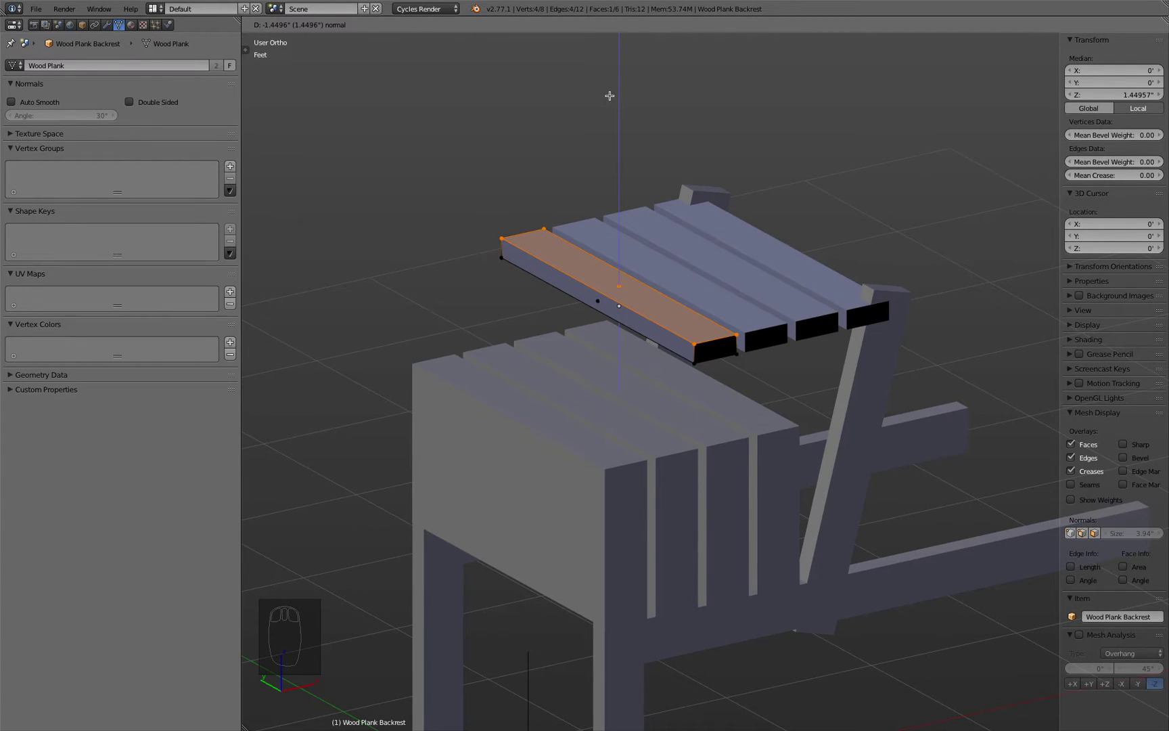
key(BackSpace)
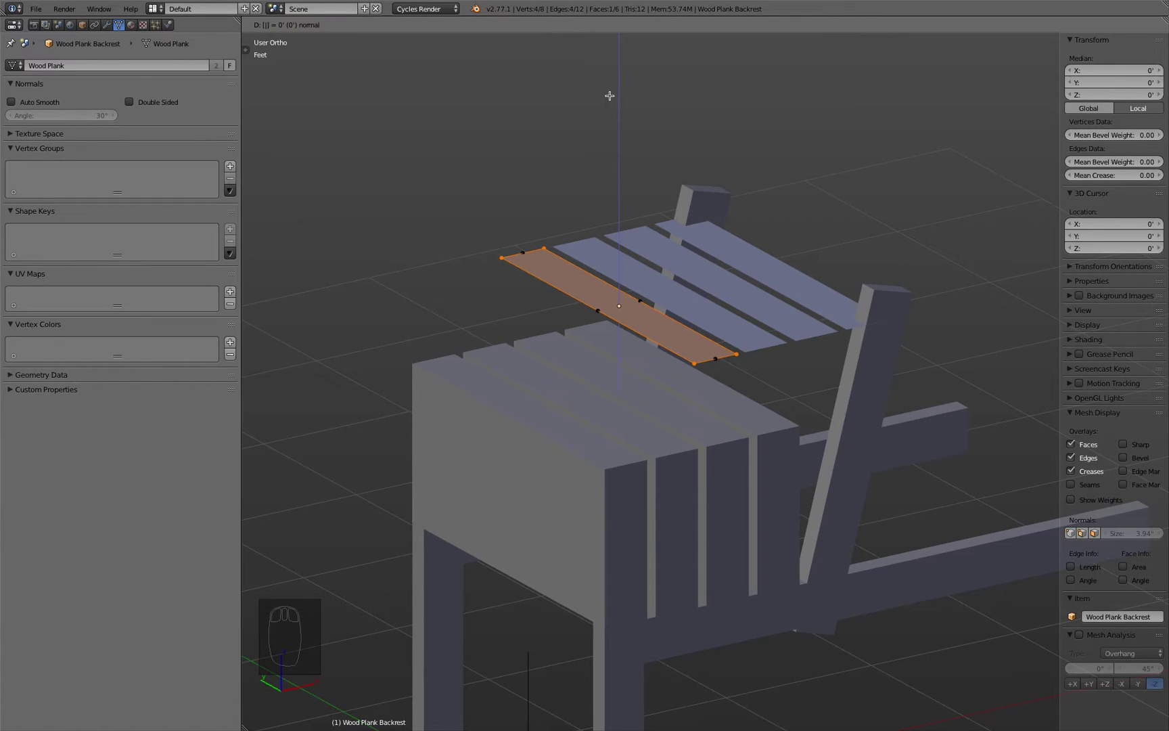
text(0.5")
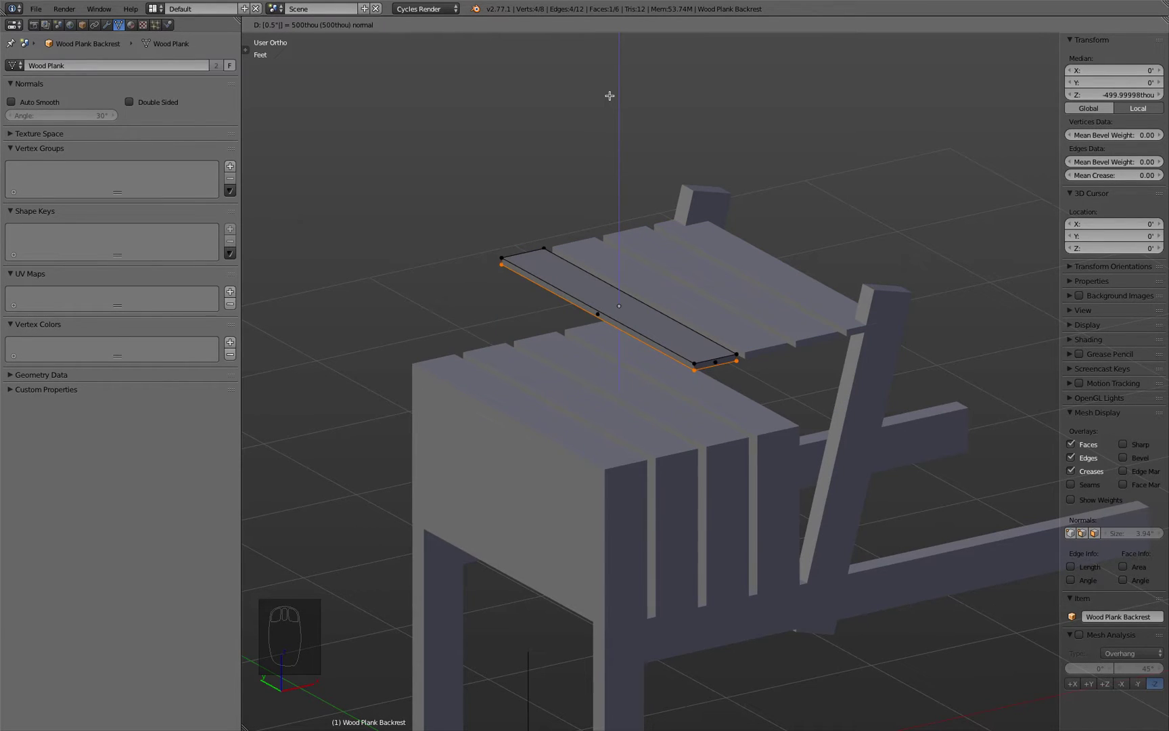
key(Home)
text(-)
key(Return)
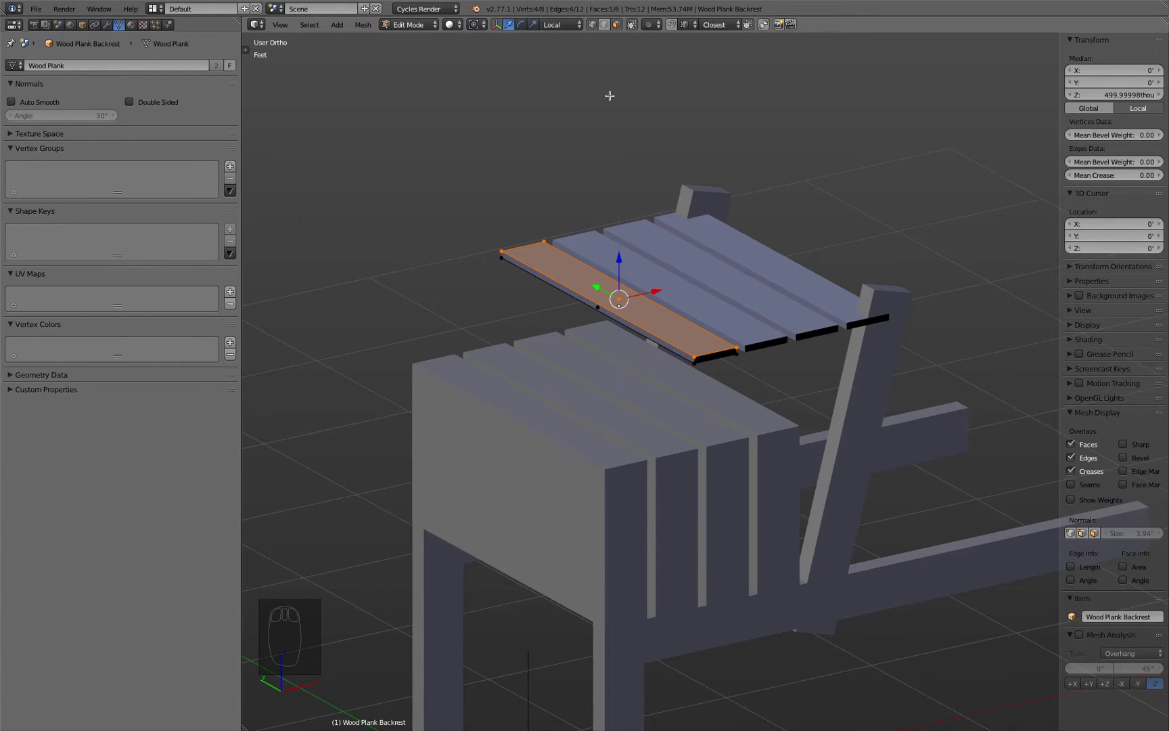
key(Tab)
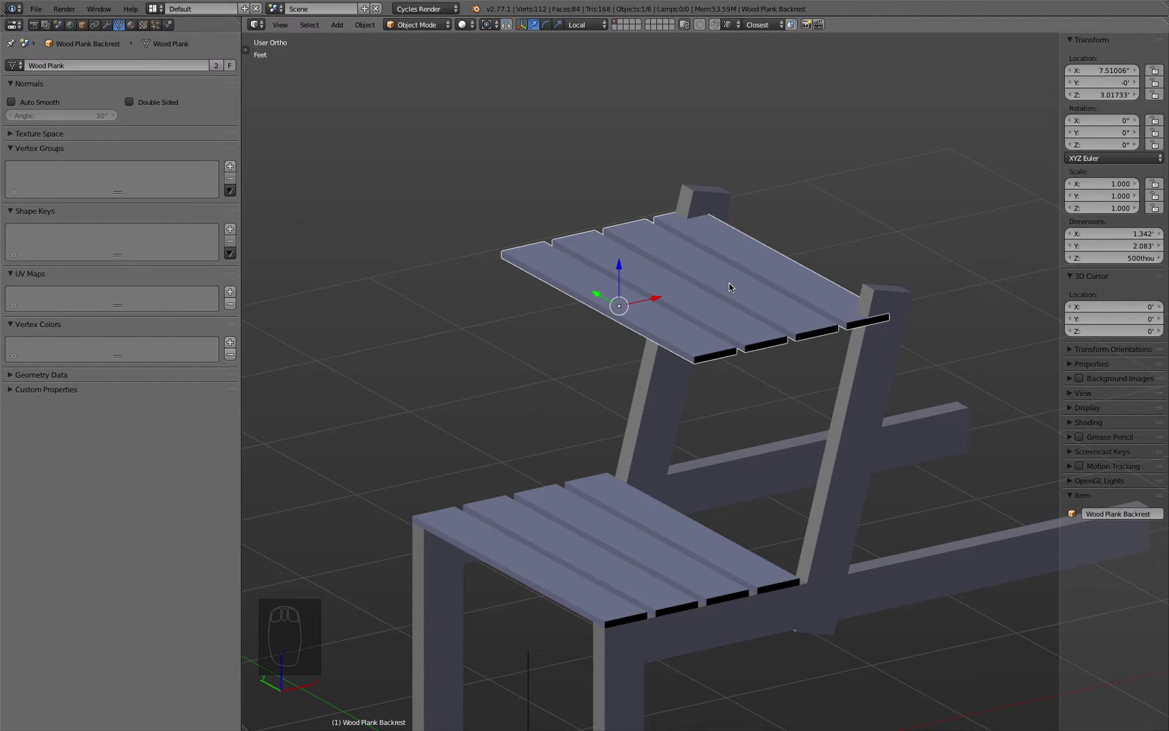
key(Tab)
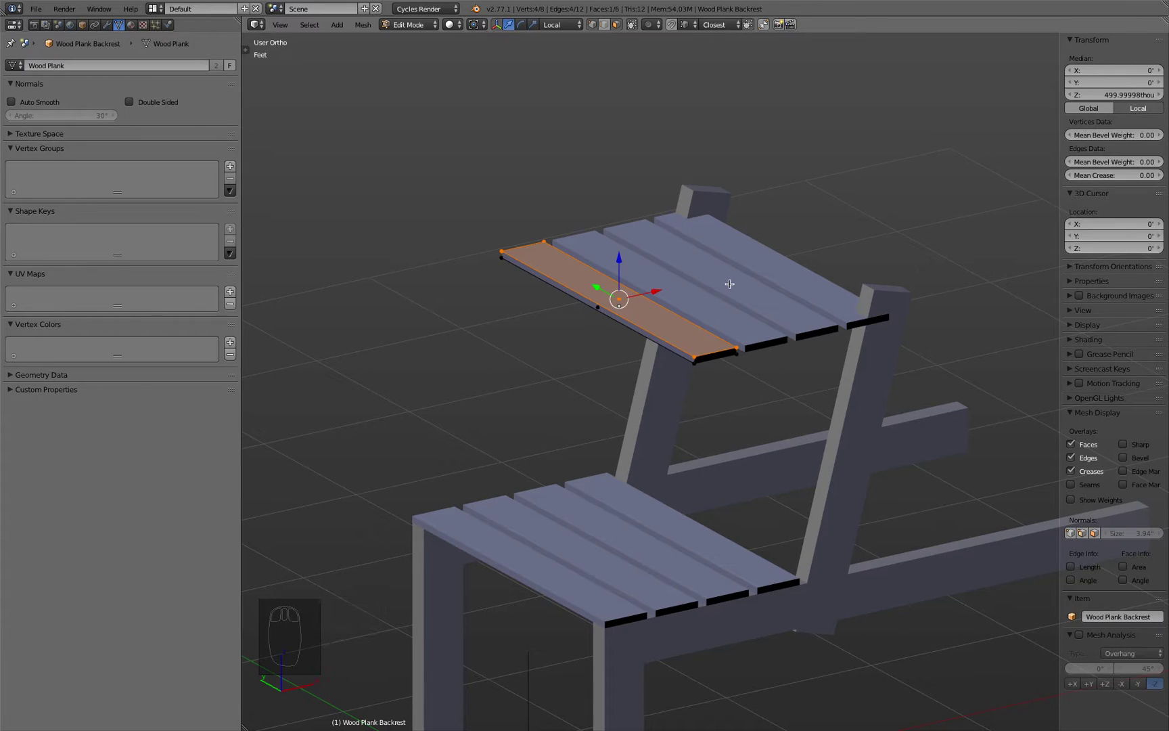
key(Tab)
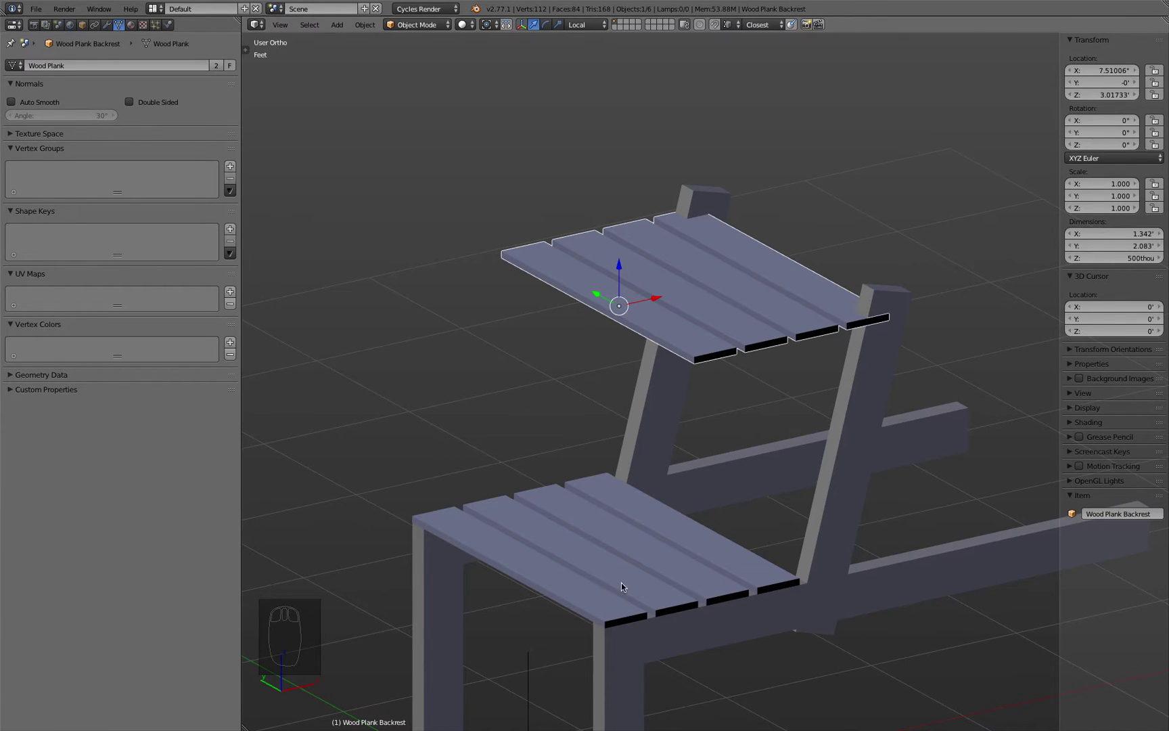
middle_drag(838, 514, 637, 390)
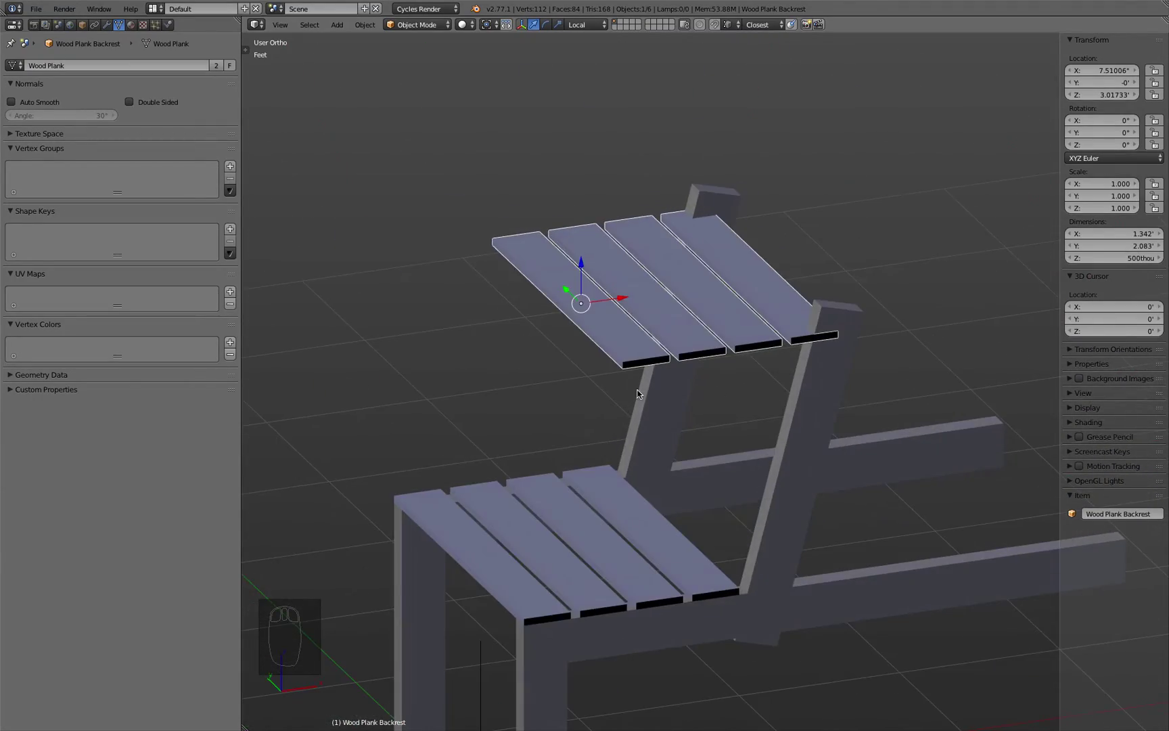
Step: Recalculate the normals of all the backrest plank's faces to point outside, and return to Object Mode
key(Tab)
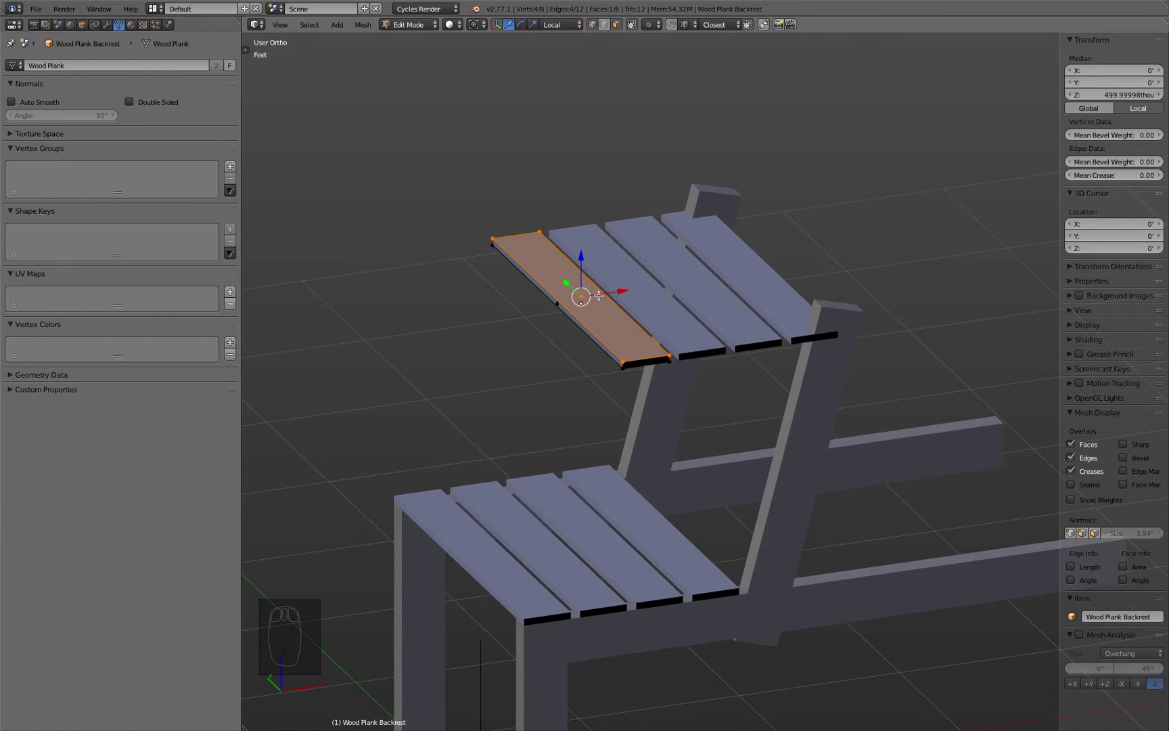
key(a)
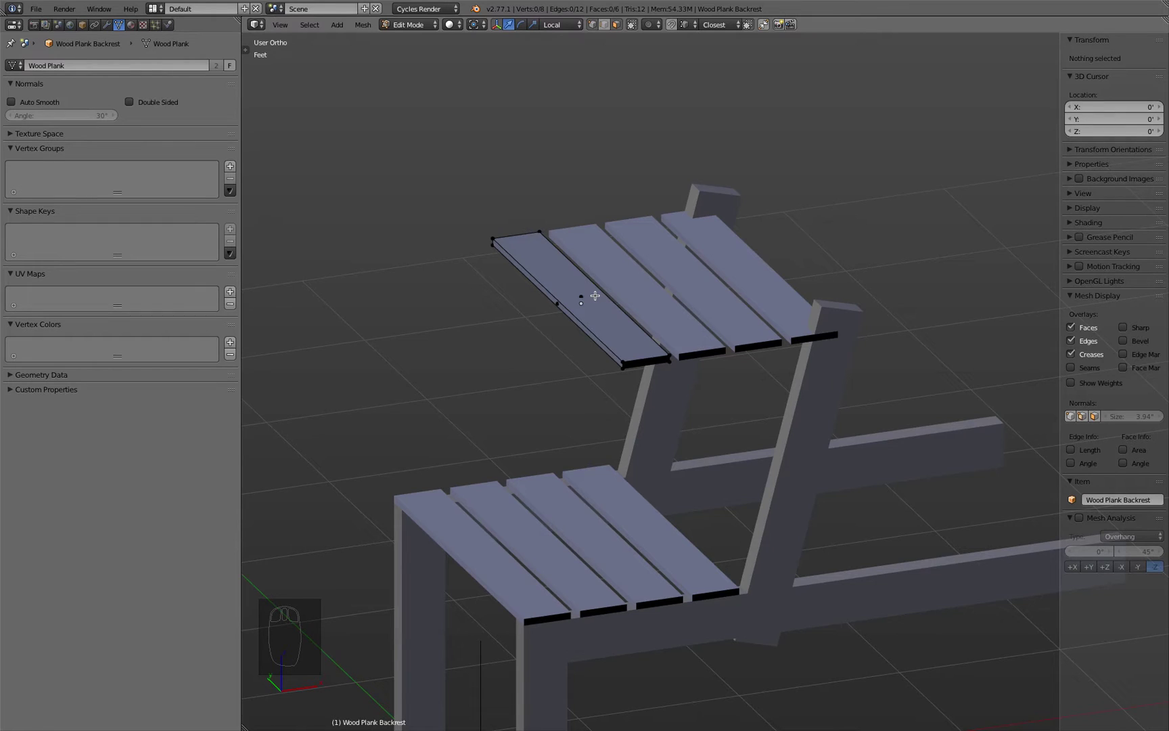
key(a)
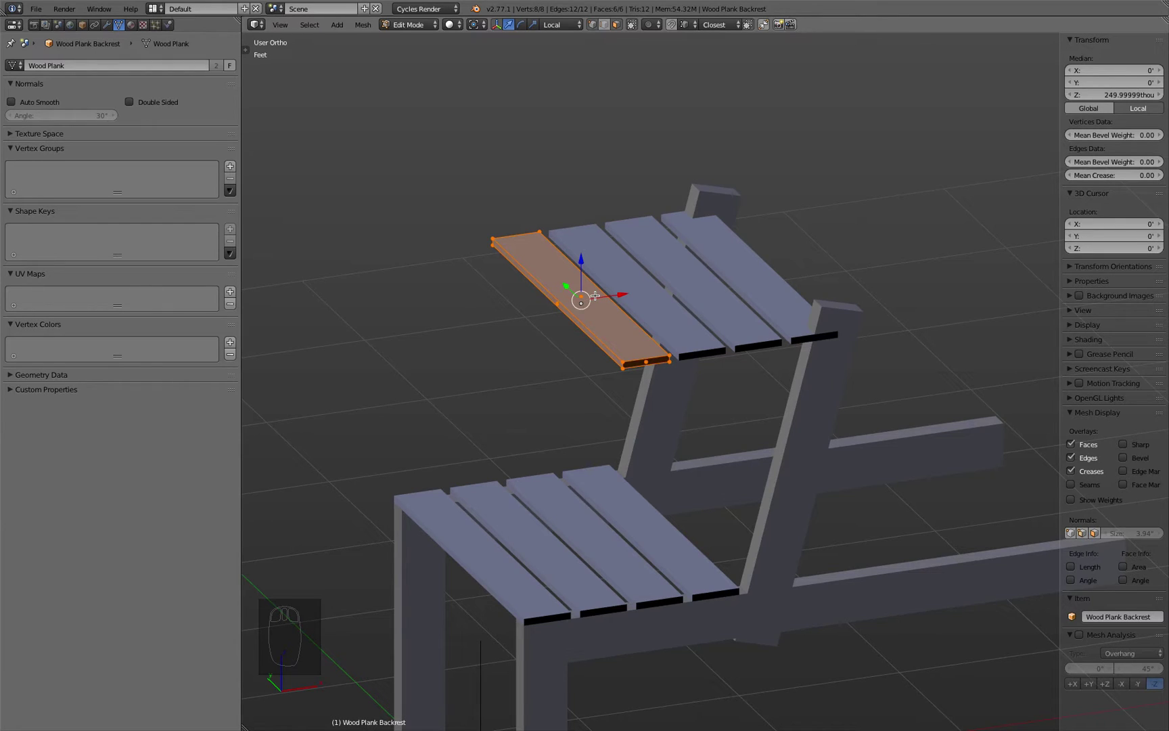
click(363, 25)
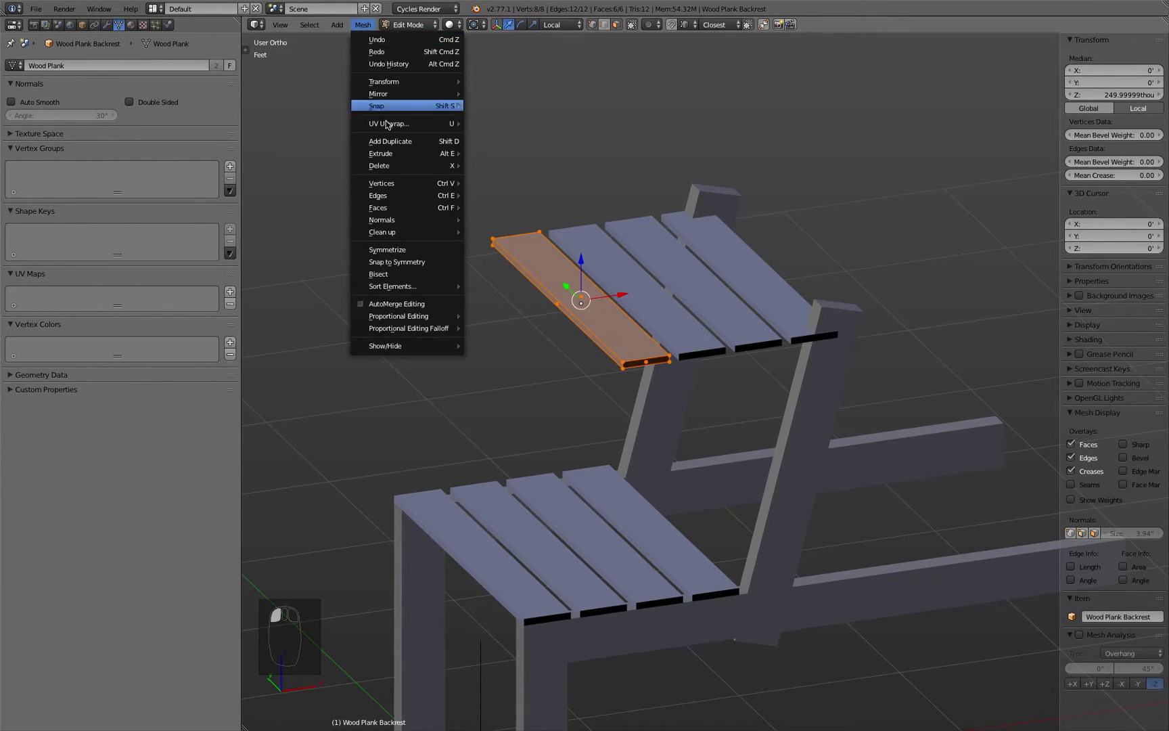
mouse_move(399, 222)
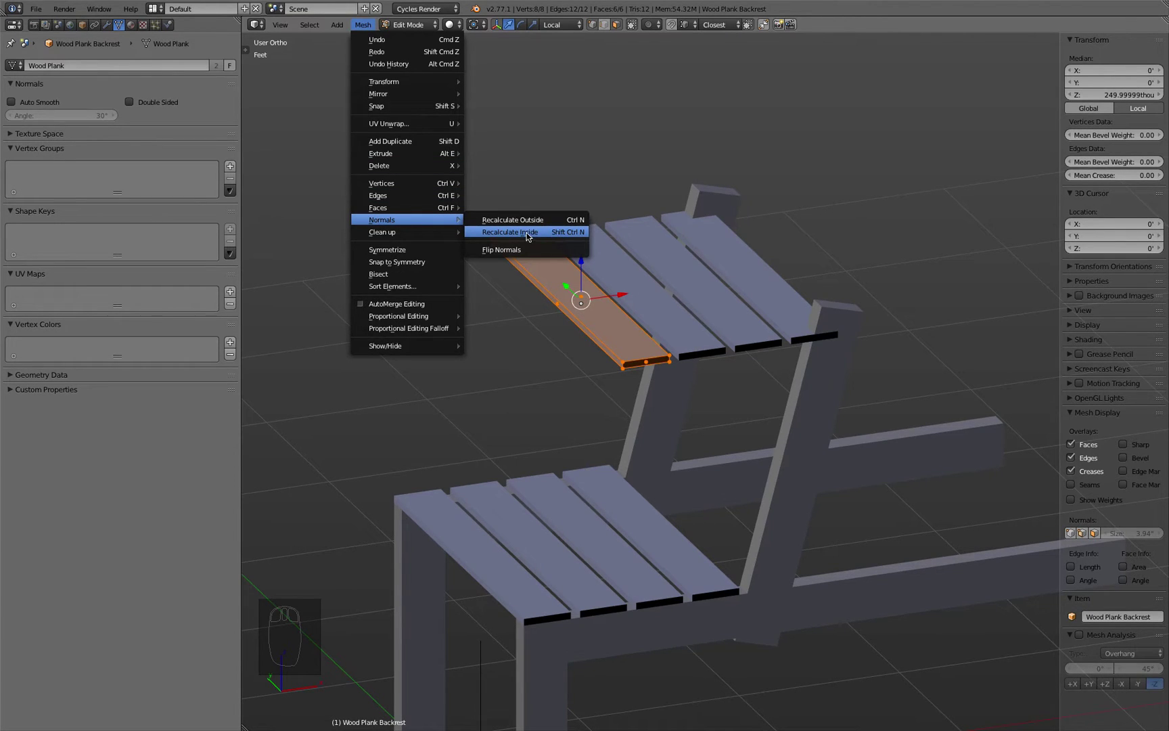
click(560, 220)
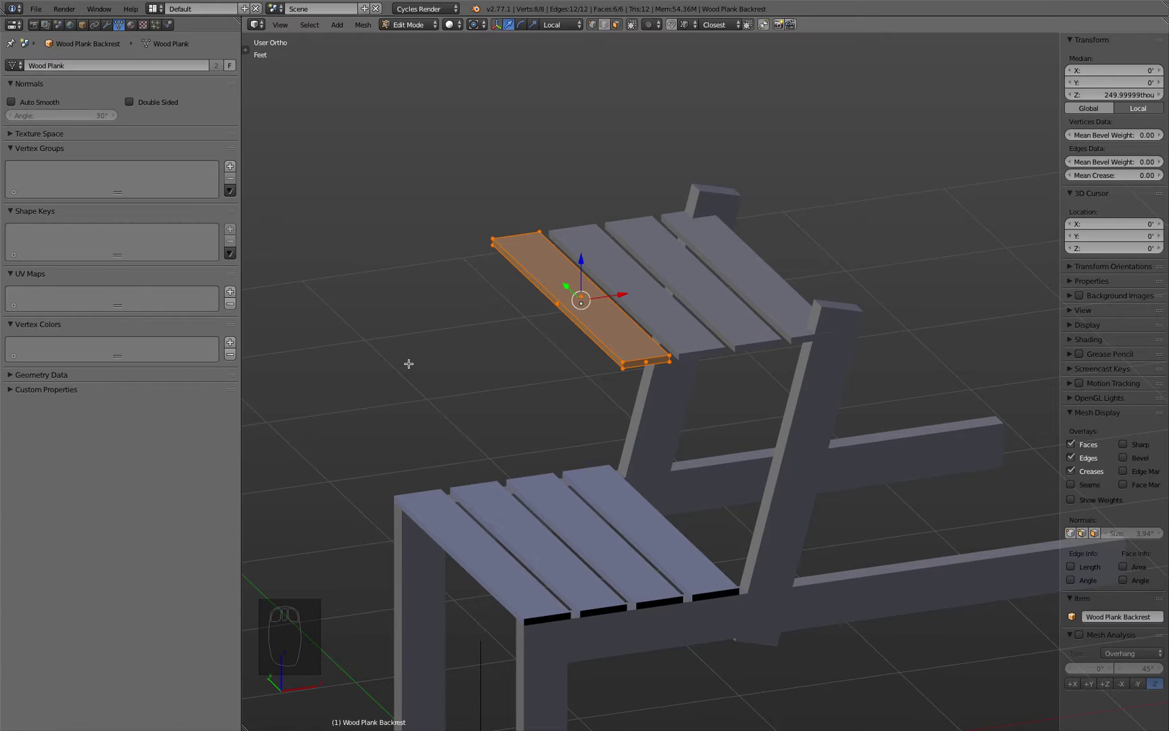
key(Tab)
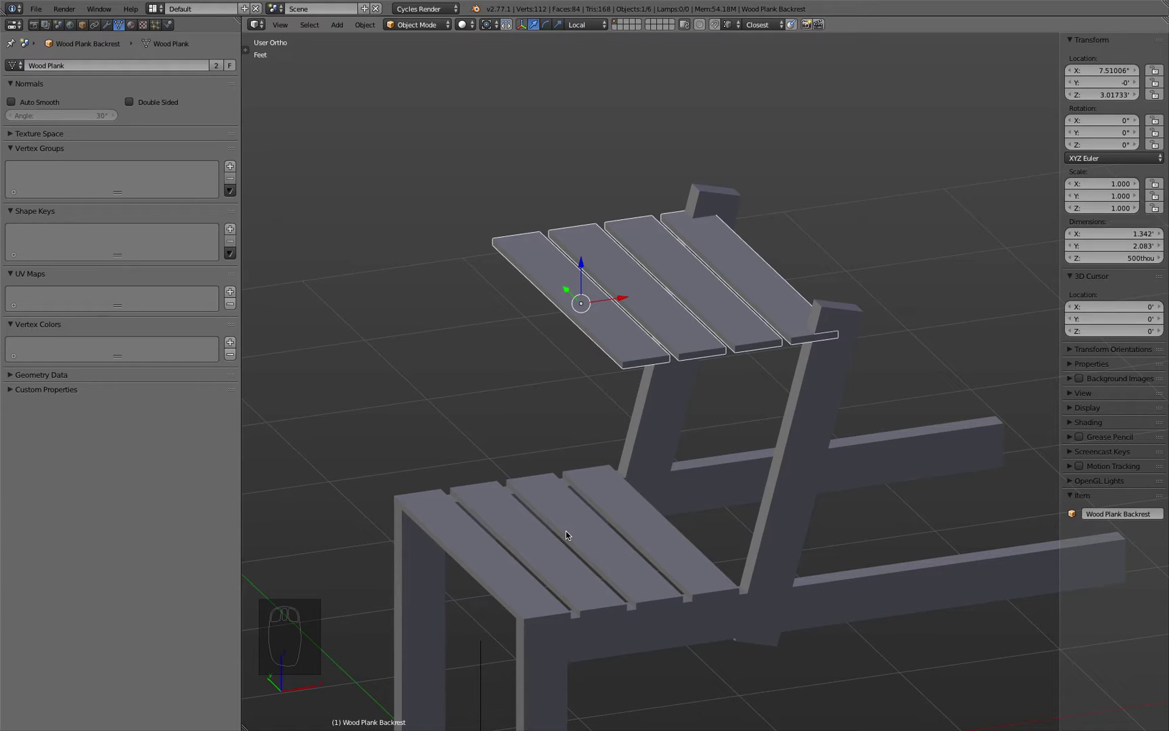
Step: Display the face normals of the backrest plank in Edit Mode with a line size of 1"
key(Tab)
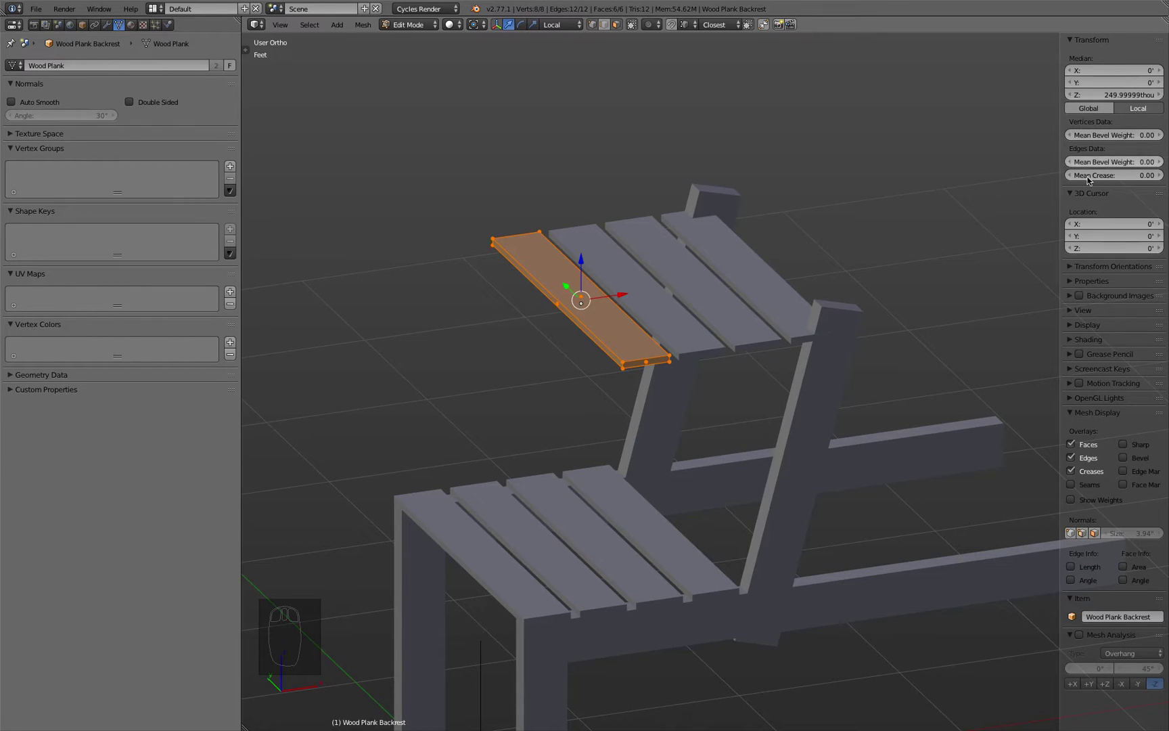
click(1069, 413)
click(1069, 412)
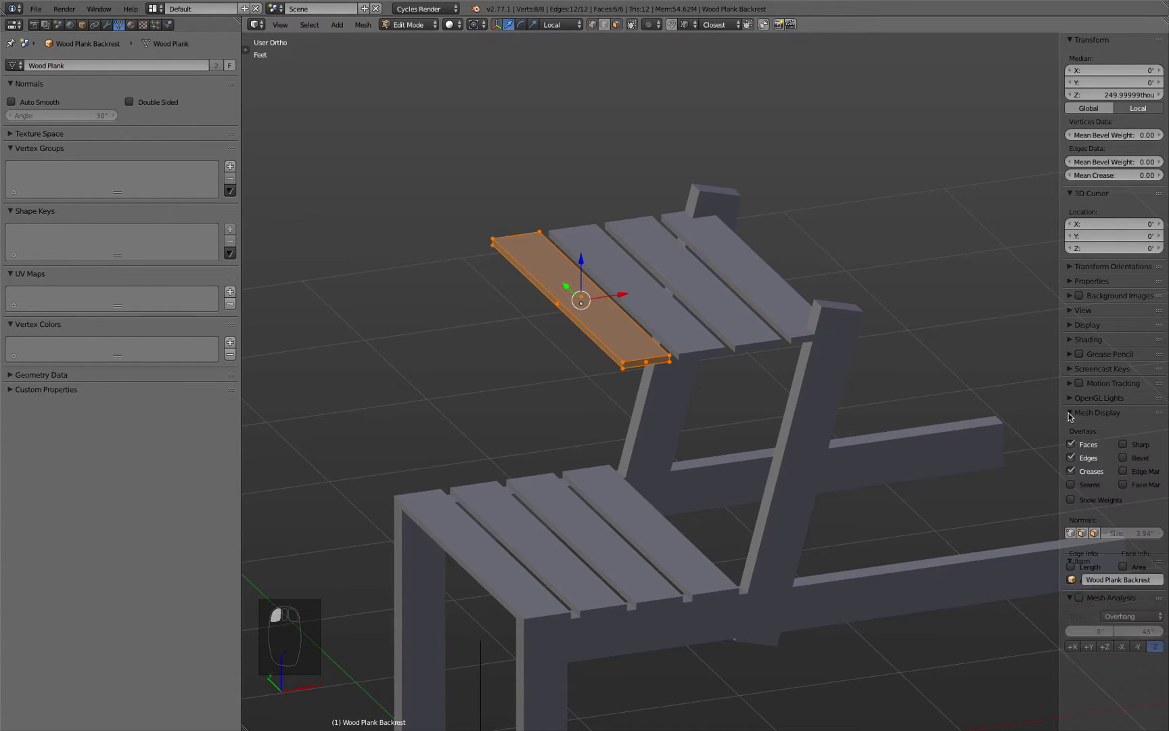
click(1093, 534)
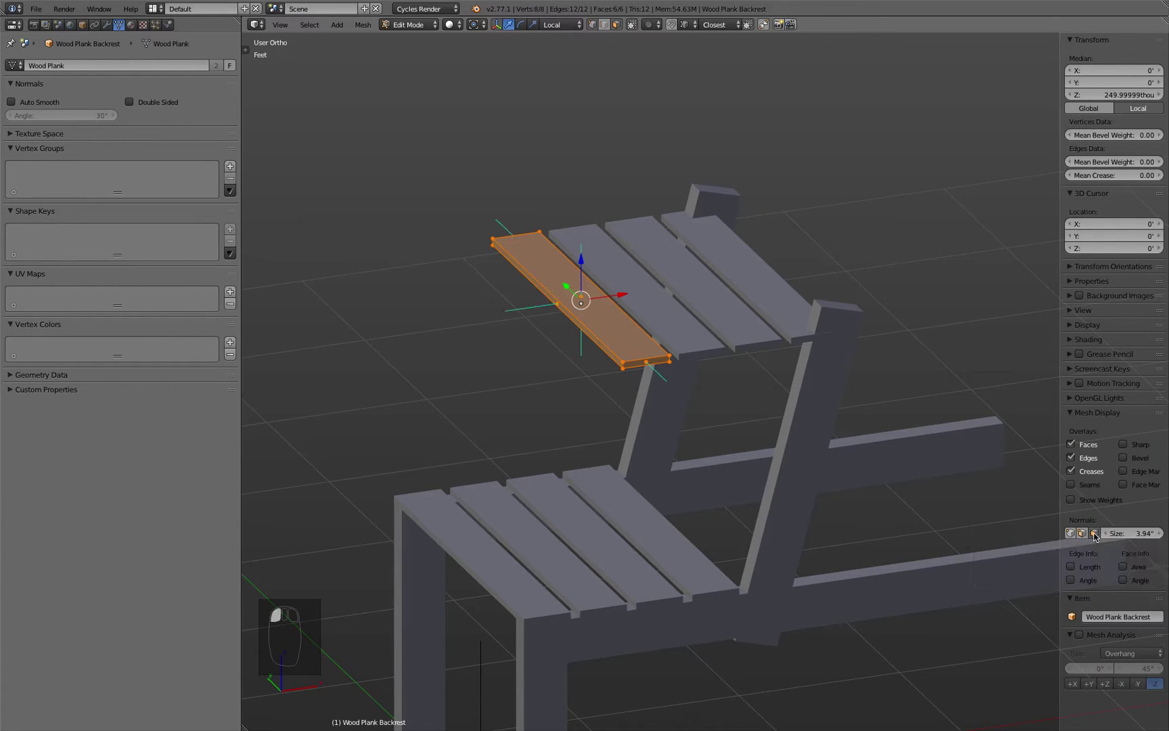
click(1135, 534)
text(1)
key(Return)
Step: Examine the directions of the backrest plank's face normals in wireframe and solid shading, checking the side face and the hidden underside
scroll(555, 299, down, 4)
scroll(558, 305, up, 15)
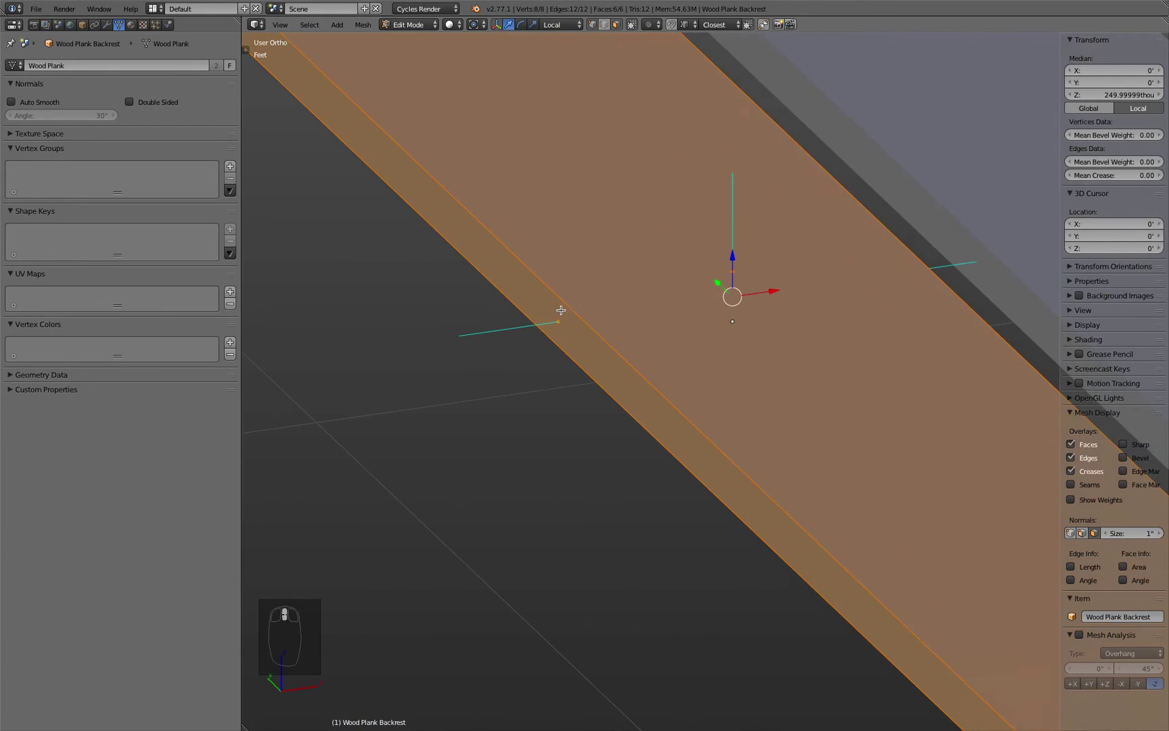
scroll(567, 323, down, 10)
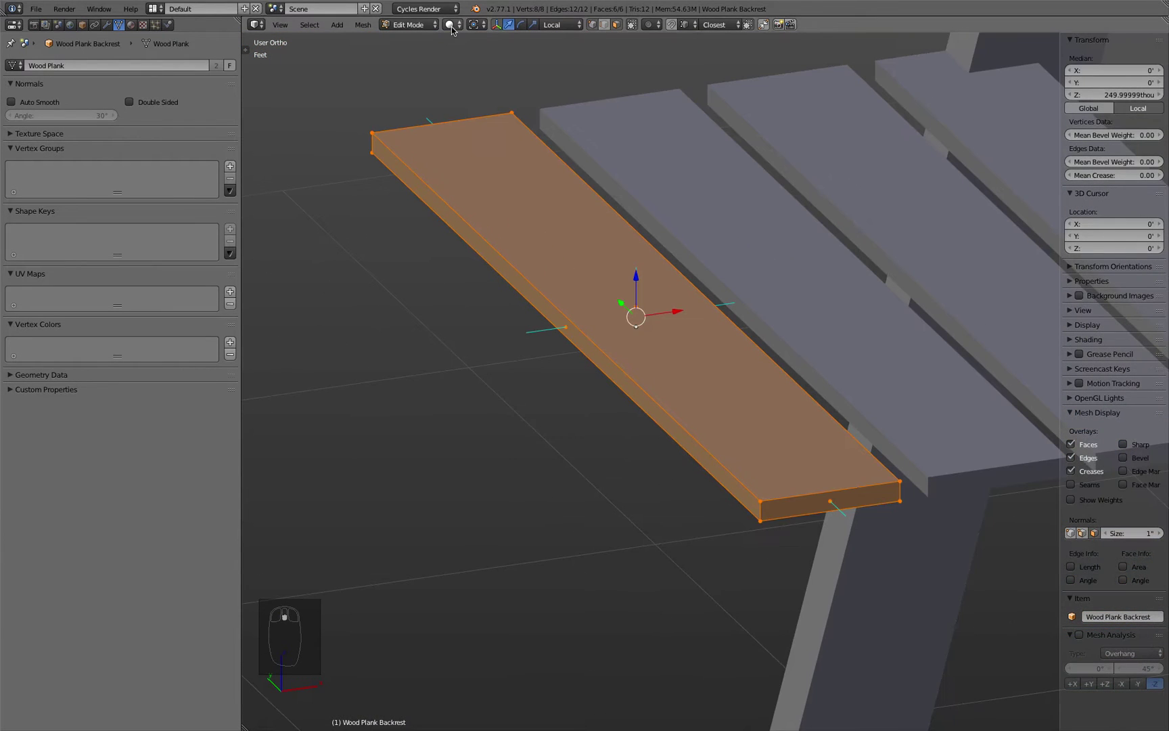
click(452, 26)
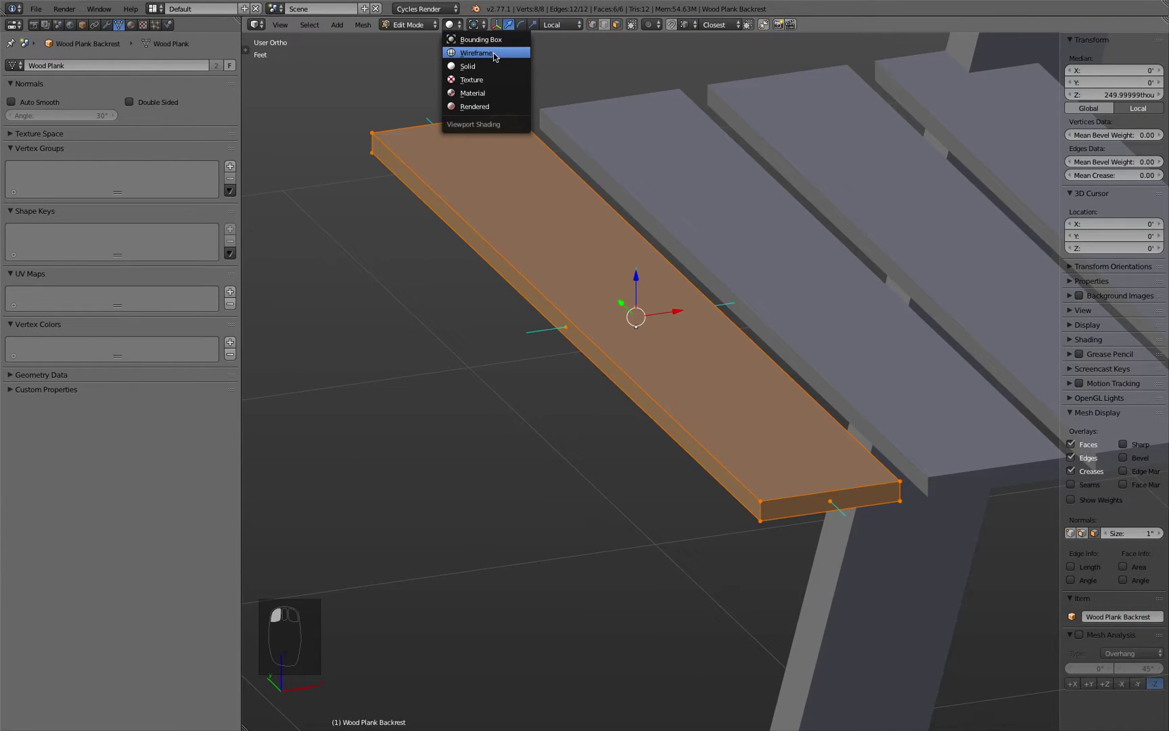
click(493, 53)
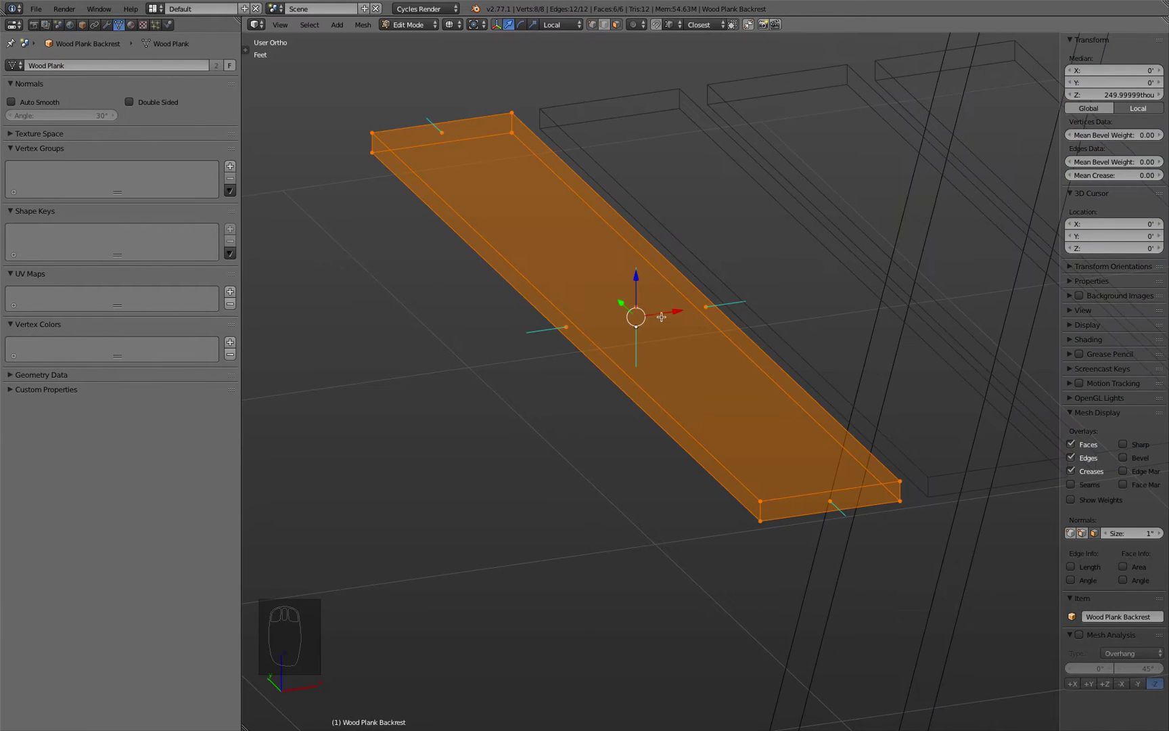
middle_drag(661, 316, 638, 296)
click(395, 139)
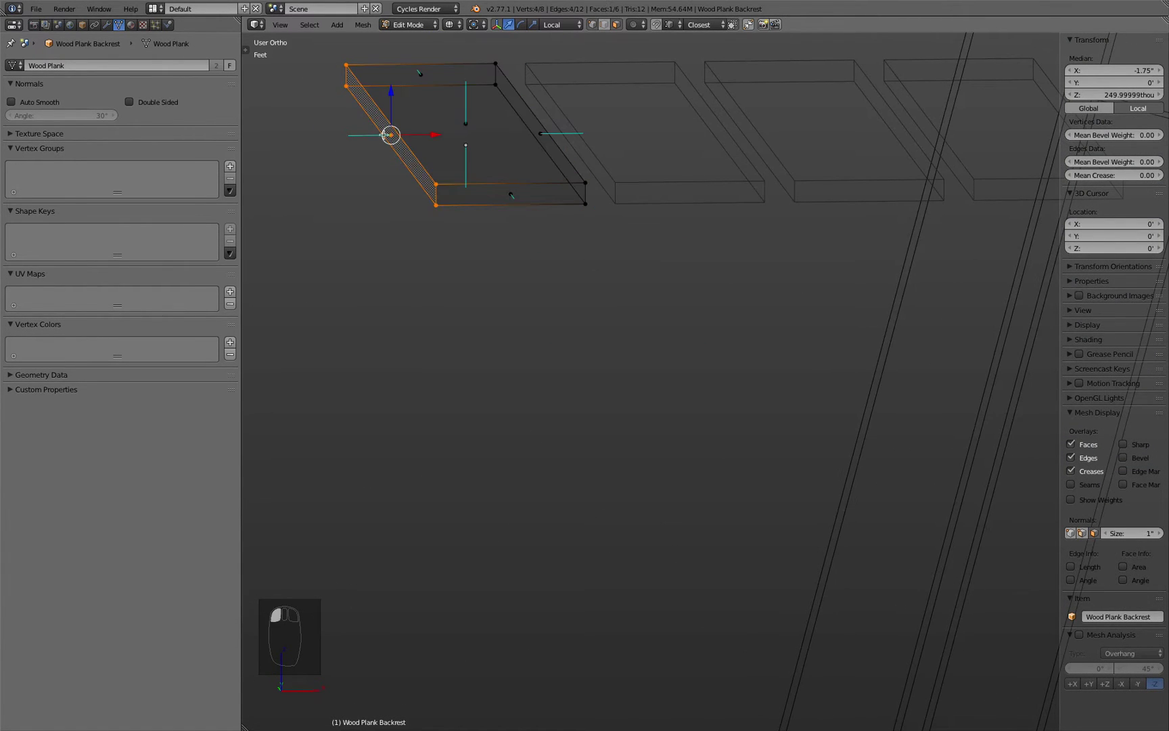
mouse_move(429, 185)
middle_down()
mouse_move(347, 137)
mouse_move(446, 192)
middle_up()
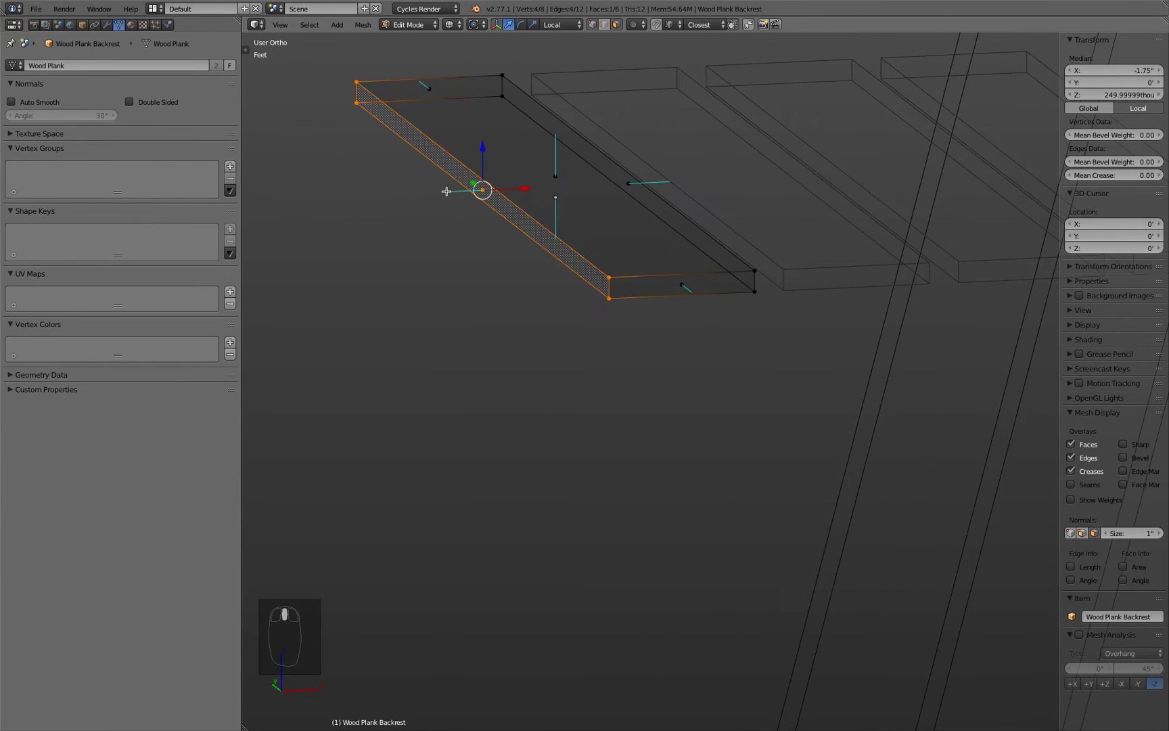
key(z)
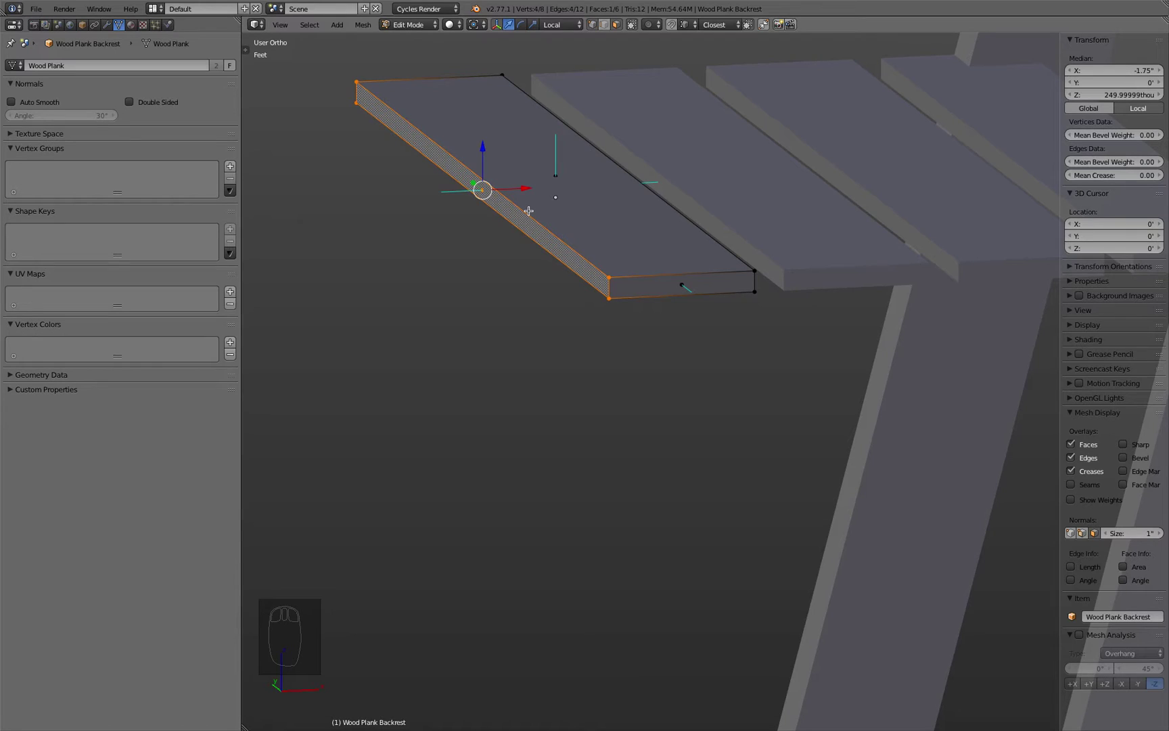
key(z)
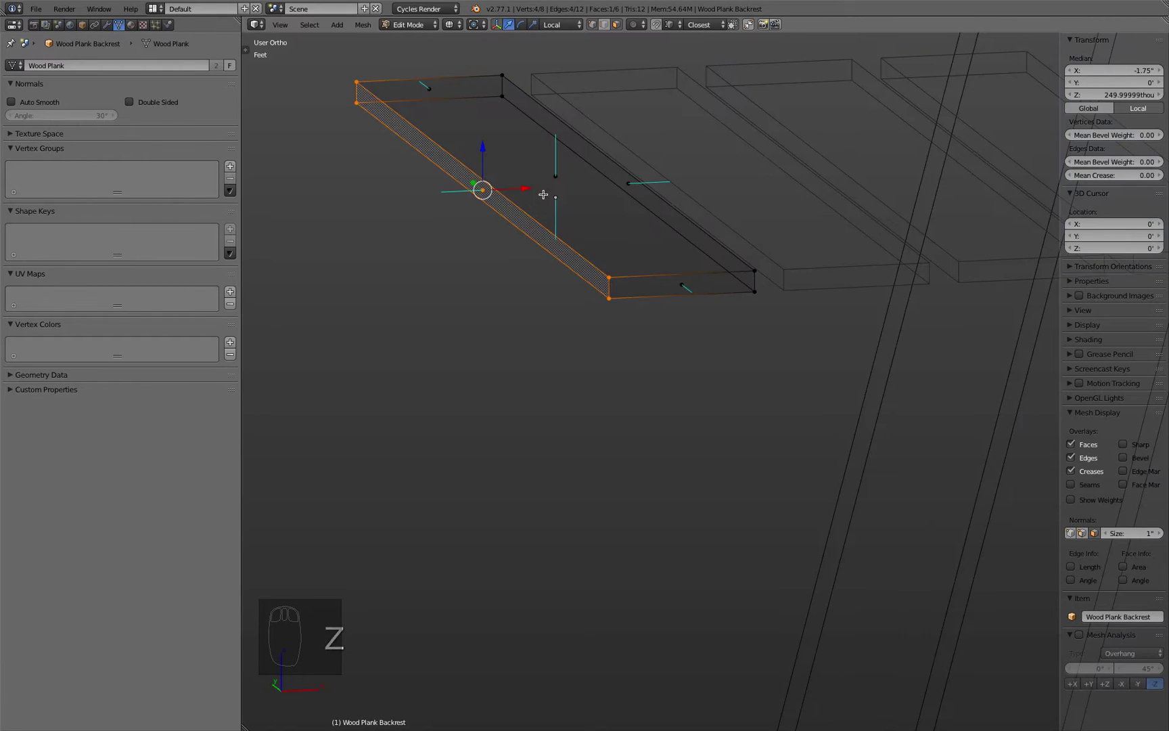
Step: Flip the normal of the backrest plank's upper face, and return to Object Mode
click(544, 184)
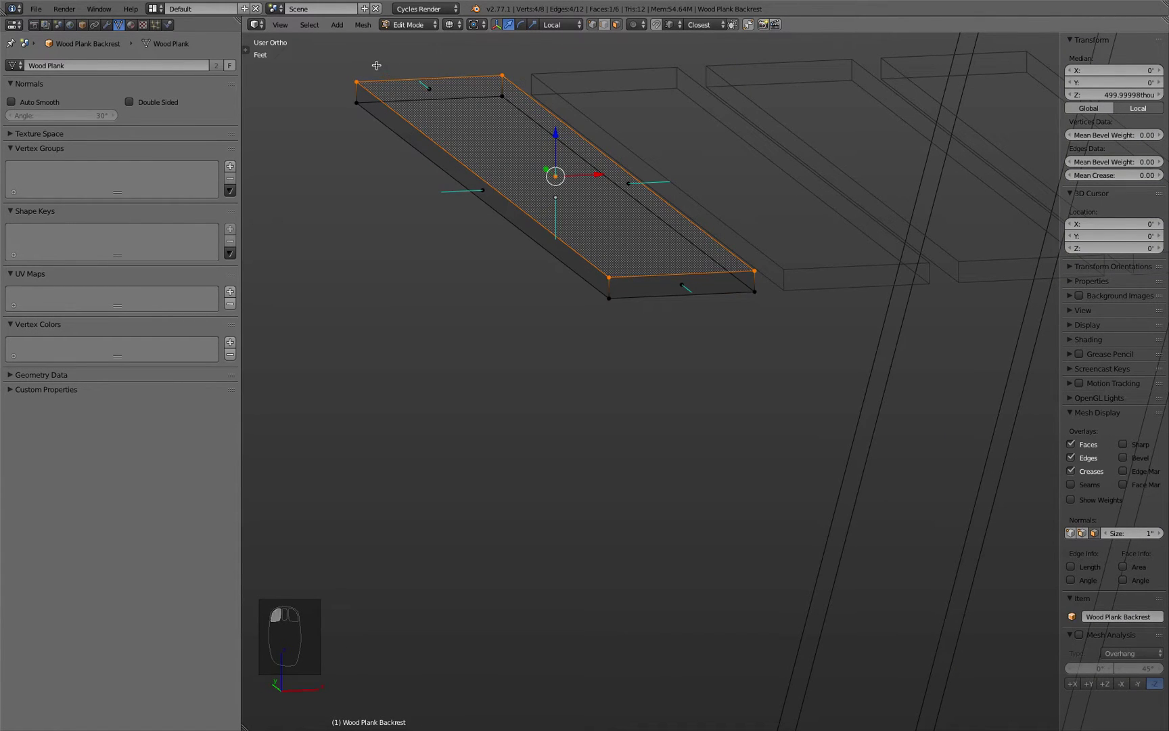
click(365, 25)
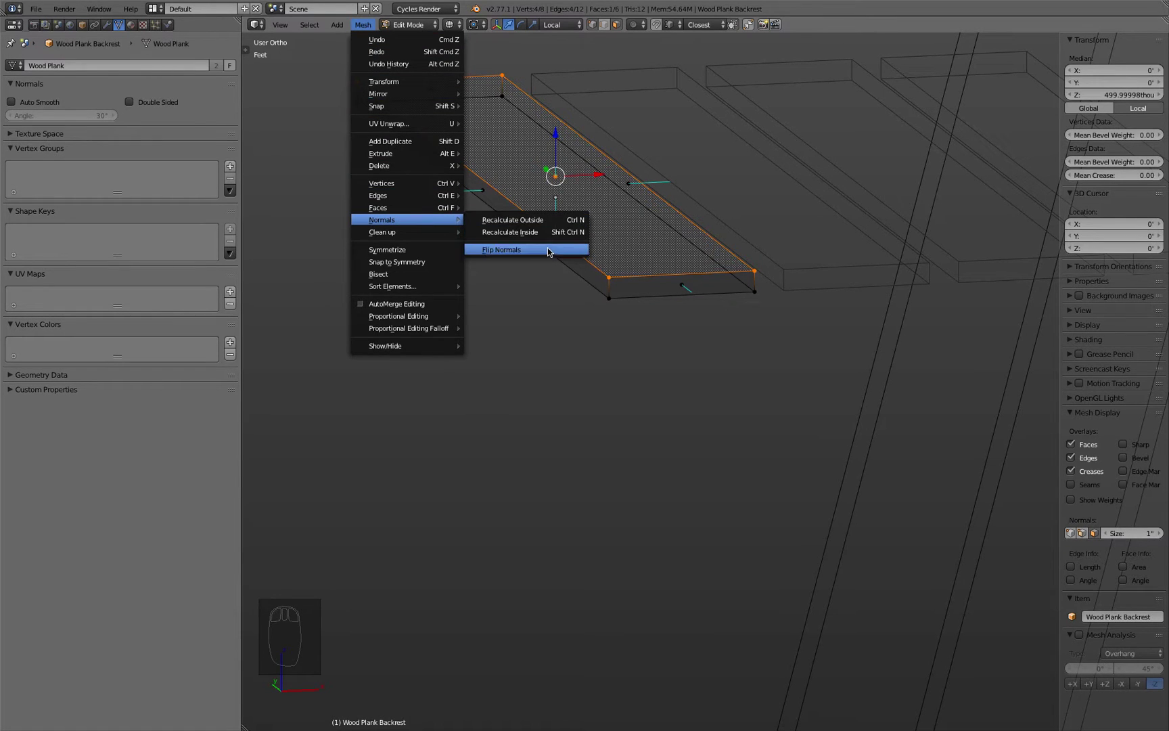
click(560, 252)
key(Tab)
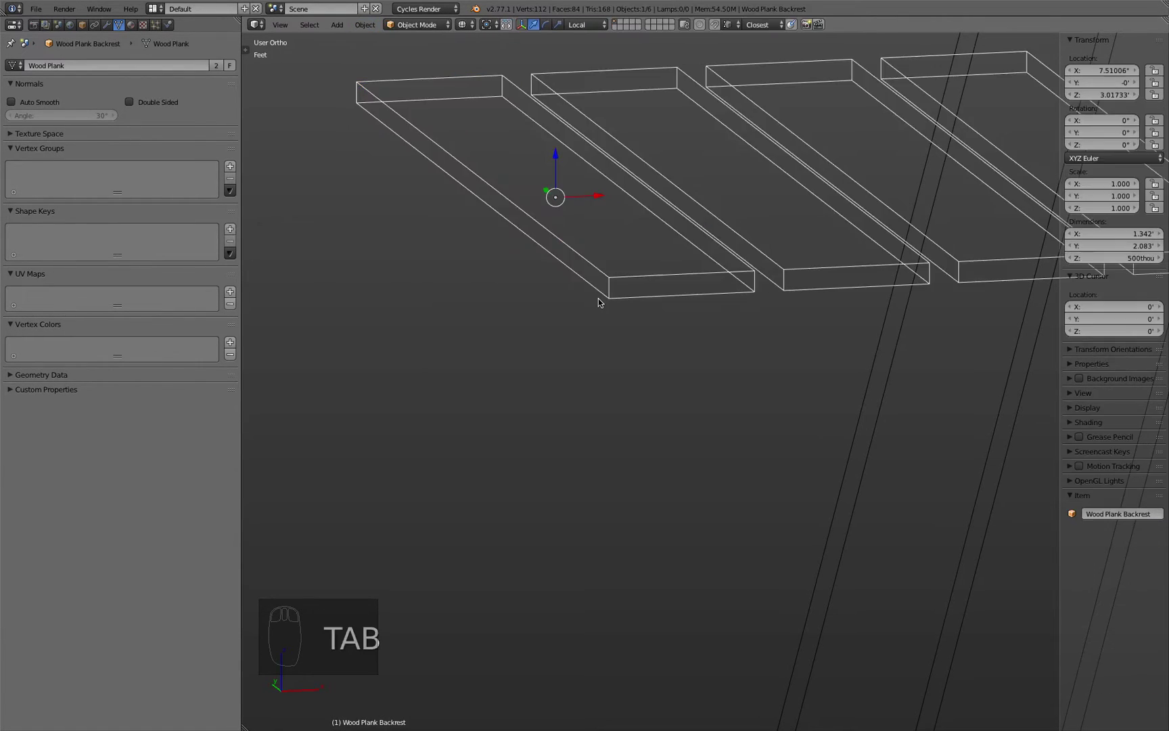
Step: Examine how the flipped upper face affects the backrest planks, comparing solid and wireframe shading and its normal in Edit Mode
key(z)
scroll(604, 306, down, 2)
middle_drag(603, 308, 572, 296)
key(z)
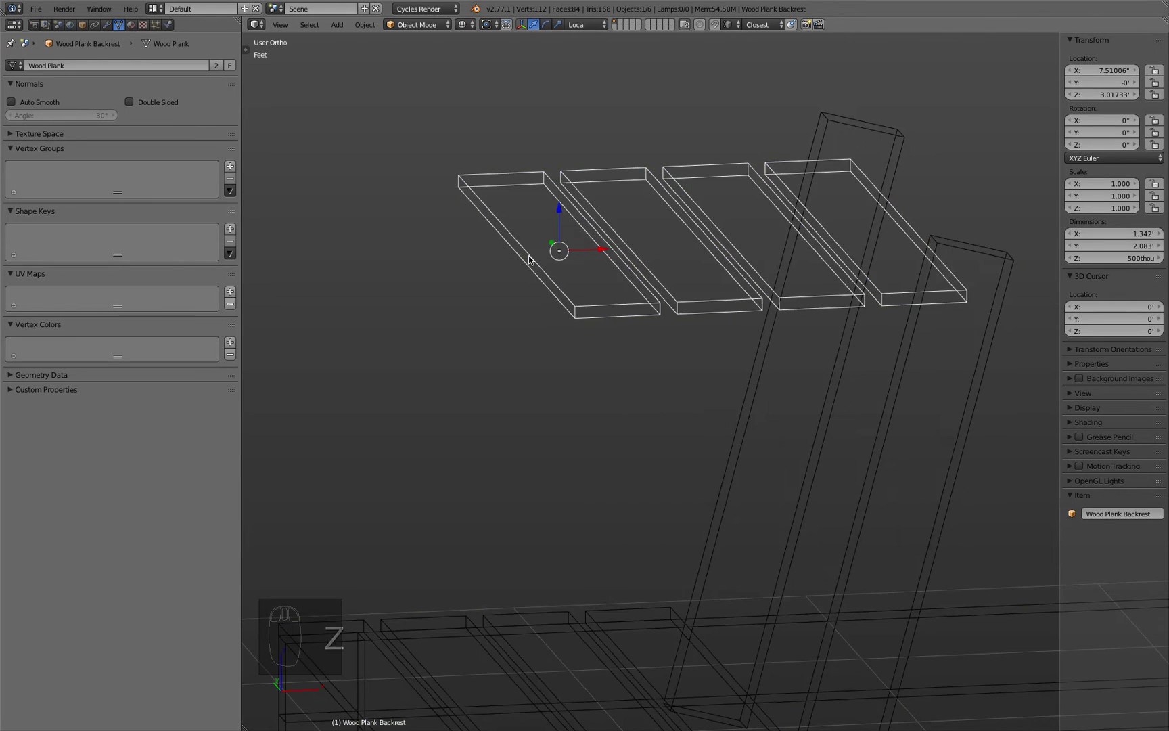
key(z)
key(Tab)
key(KP_2)
key(z)
key(KP_1)
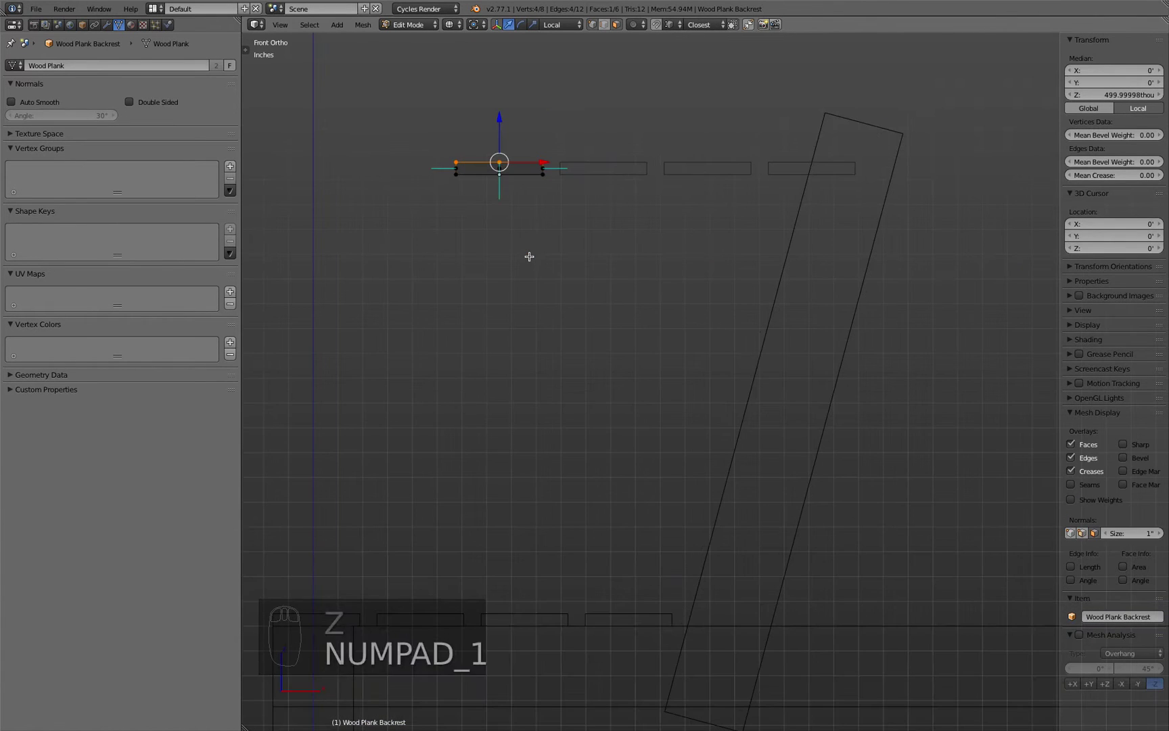
scroll(485, 157, up, 5)
scroll(485, 157, up, 1)
middle_drag(482, 157, 495, 161)
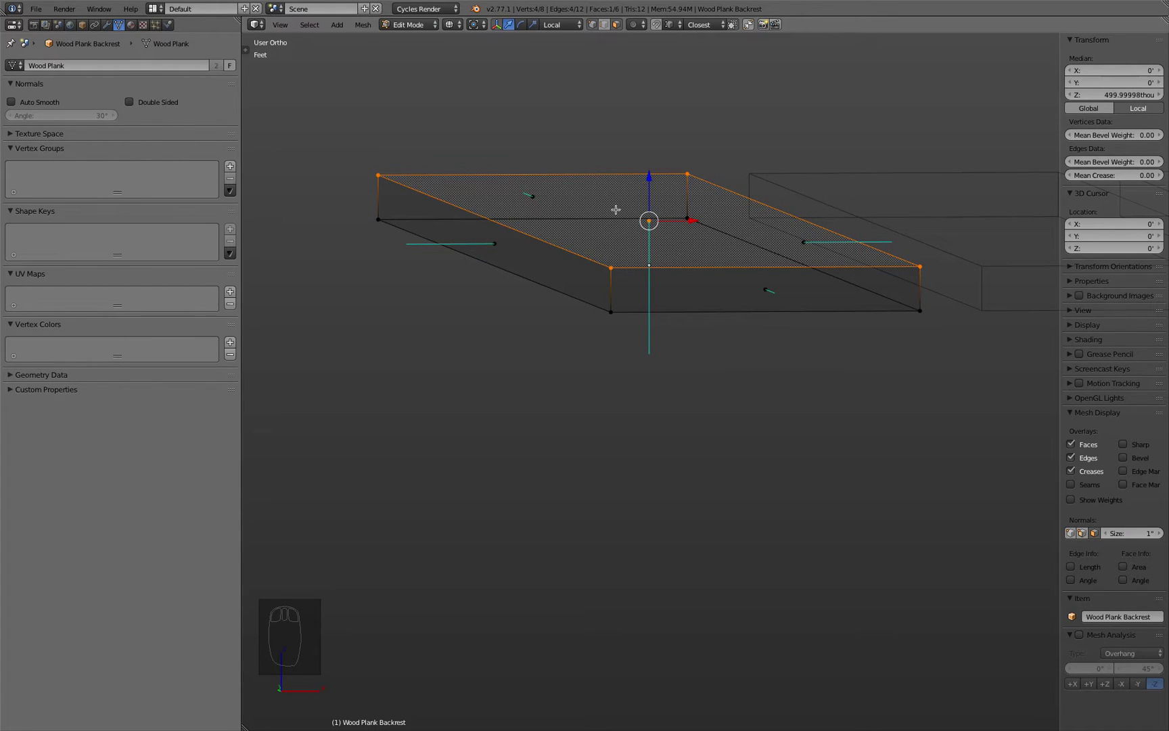
Step: Recalculate the normals of all the backrest plank's faces to point outside, and return to Object Mode with solid shading
key(a)
key(a)
key(a)
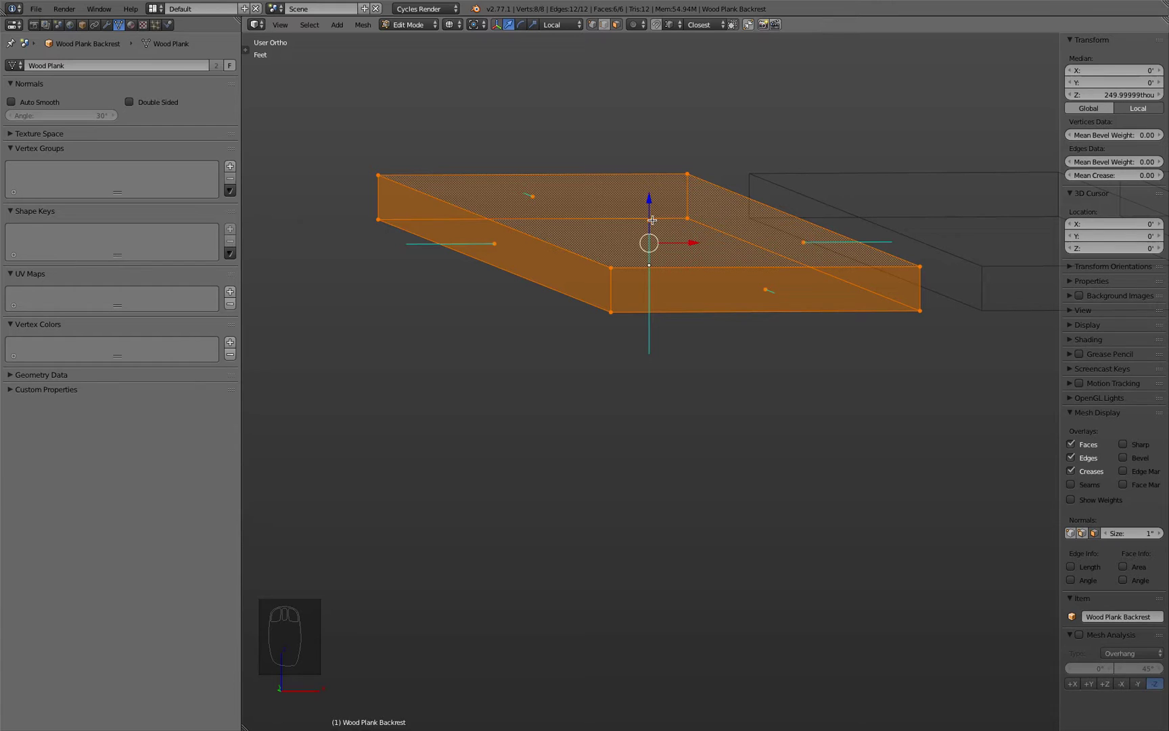
click(367, 26)
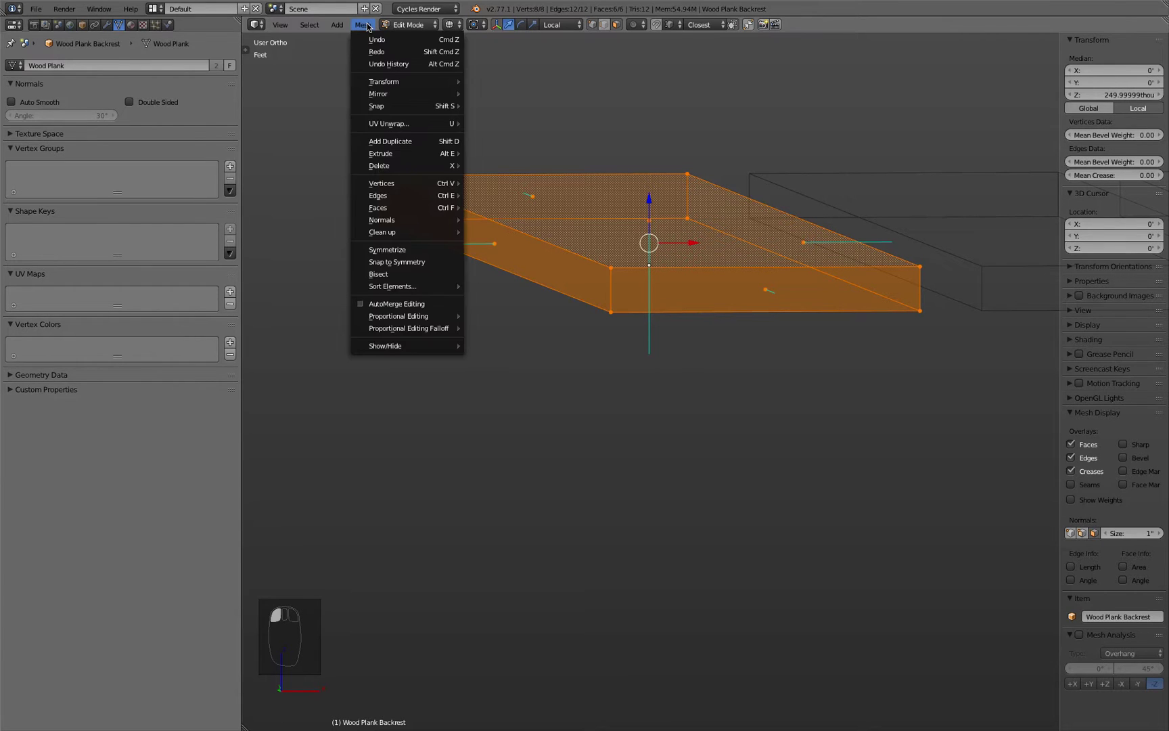
mouse_move(399, 220)
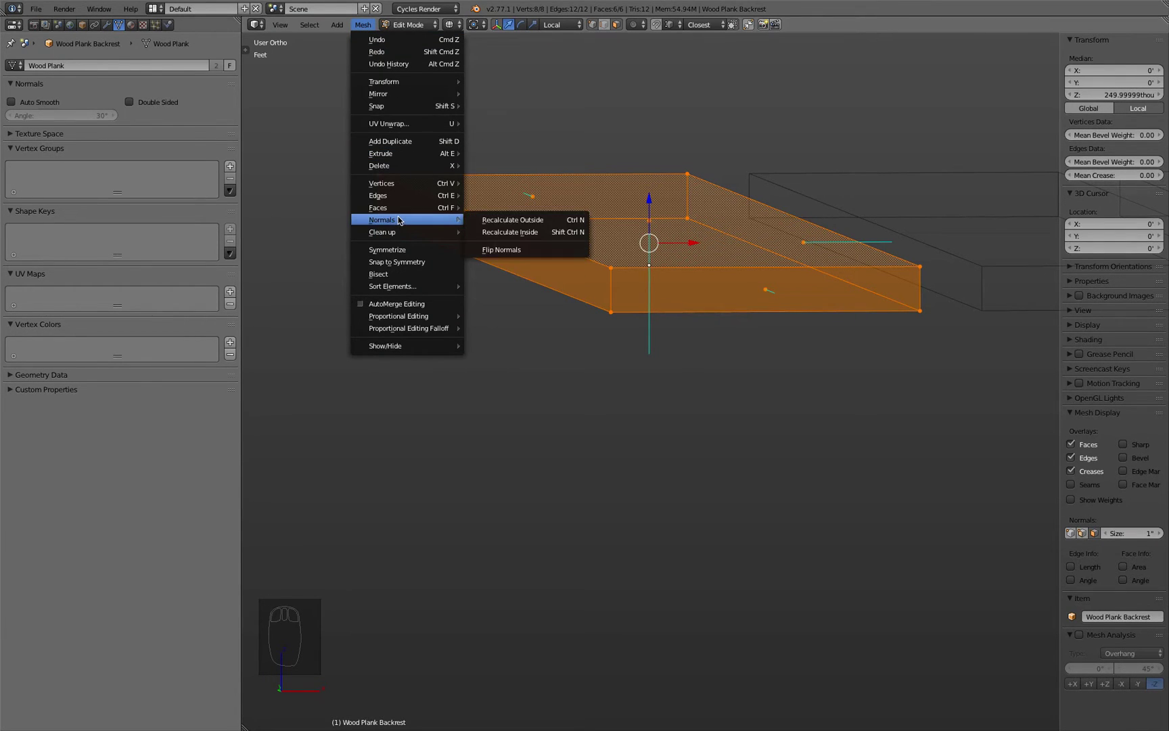
click(497, 223)
scroll(497, 223, down, 6)
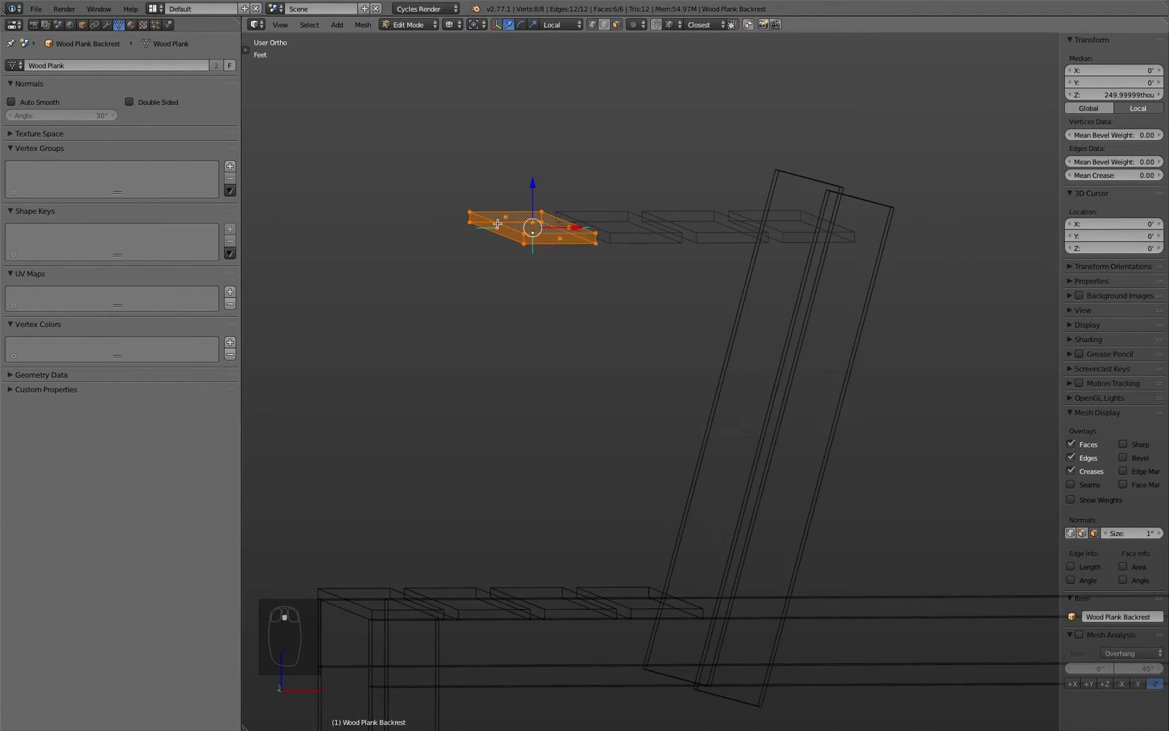
scroll(497, 224, down, 3)
key(Tab)
key(z)
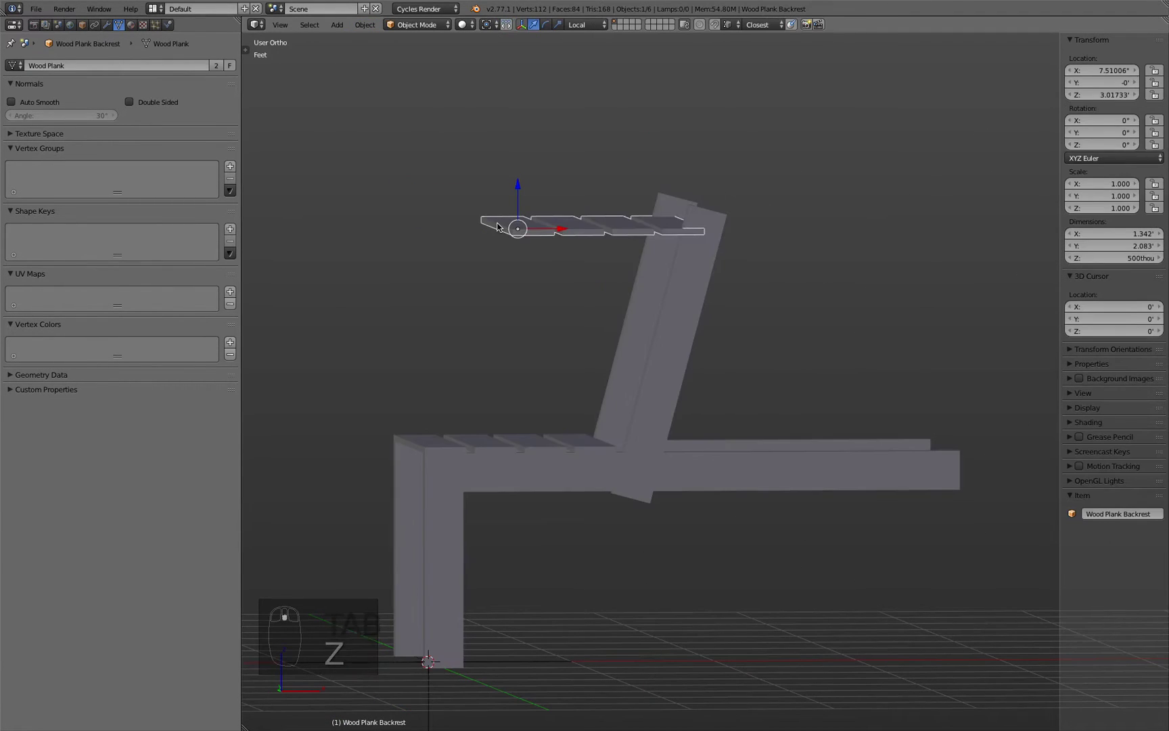
Step: Rotate the backrest planks in front view to about 107° around Y, roughly matching the slope of the leaning backrest
key(KP_1)
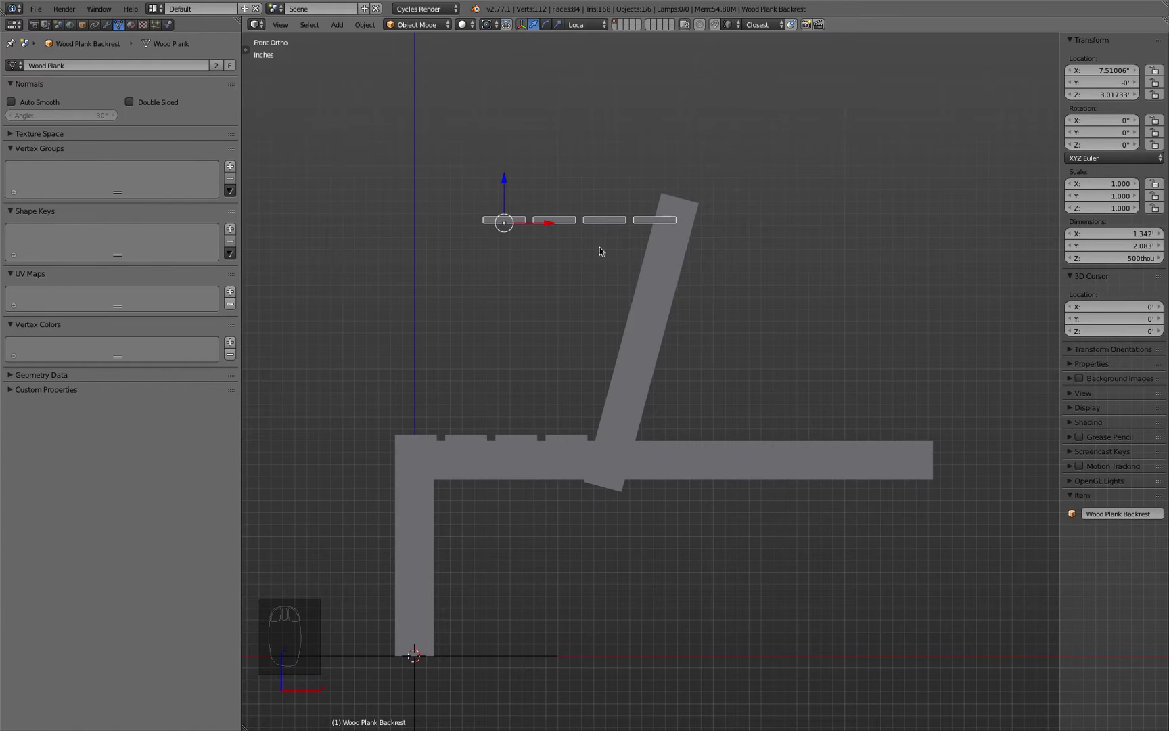
click(655, 250)
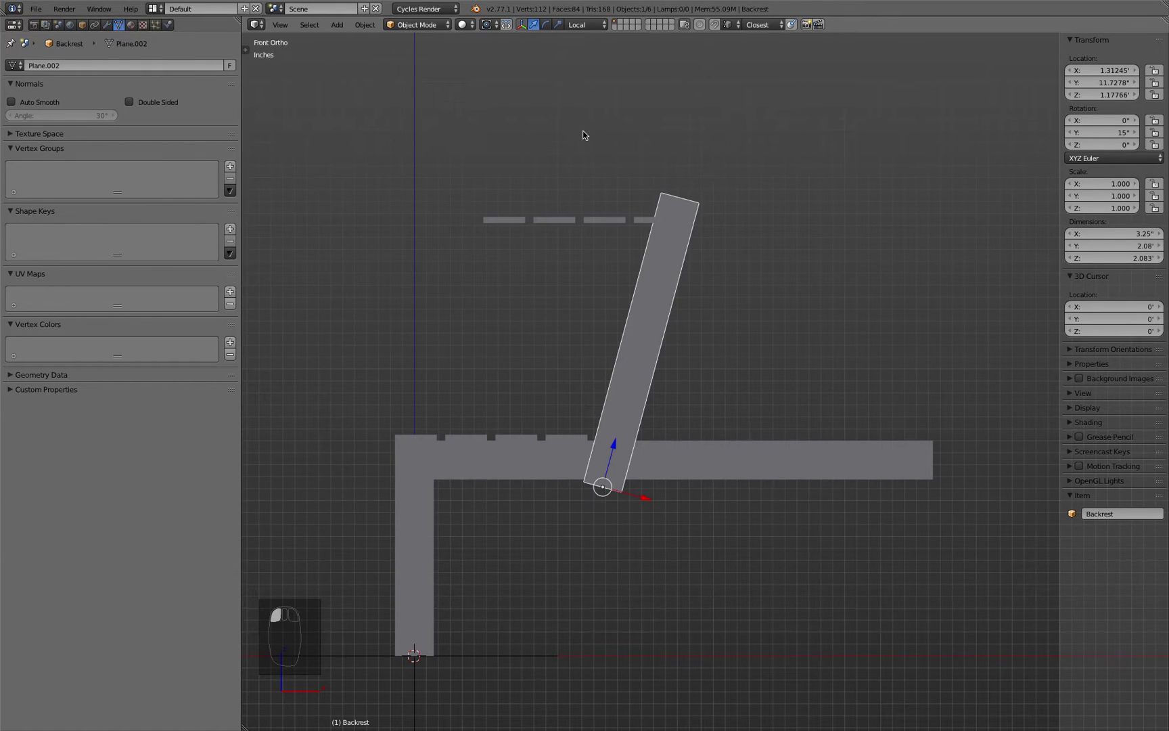
click(594, 220)
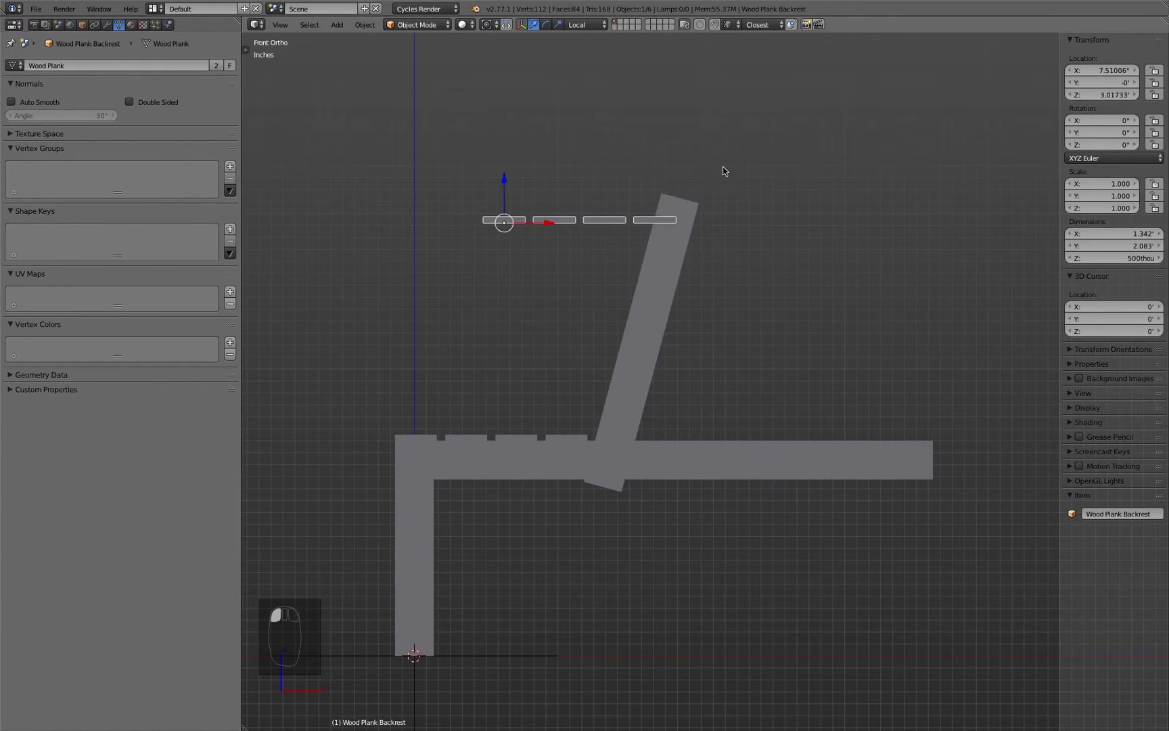
key(r)
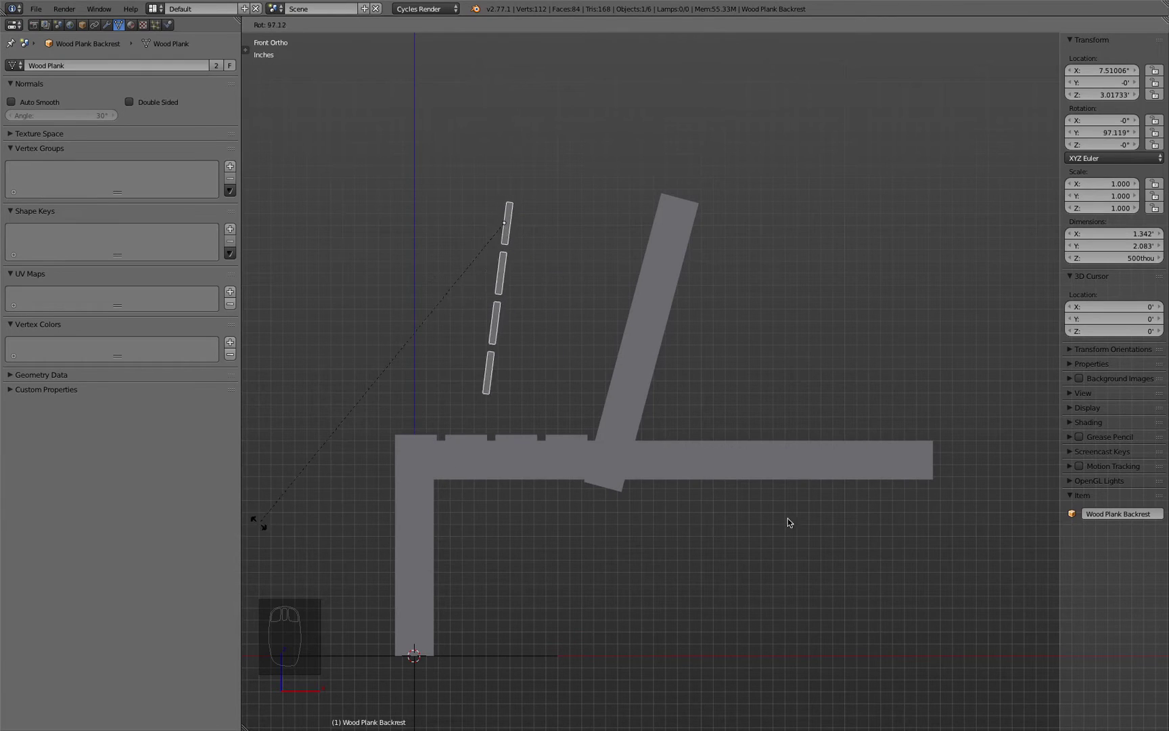
click(1133, 475)
Step: Hide and reveal the backrest planks, and move them to just in front of the leaning backrest, about X 1.43' and Z 3.13'
key(h)
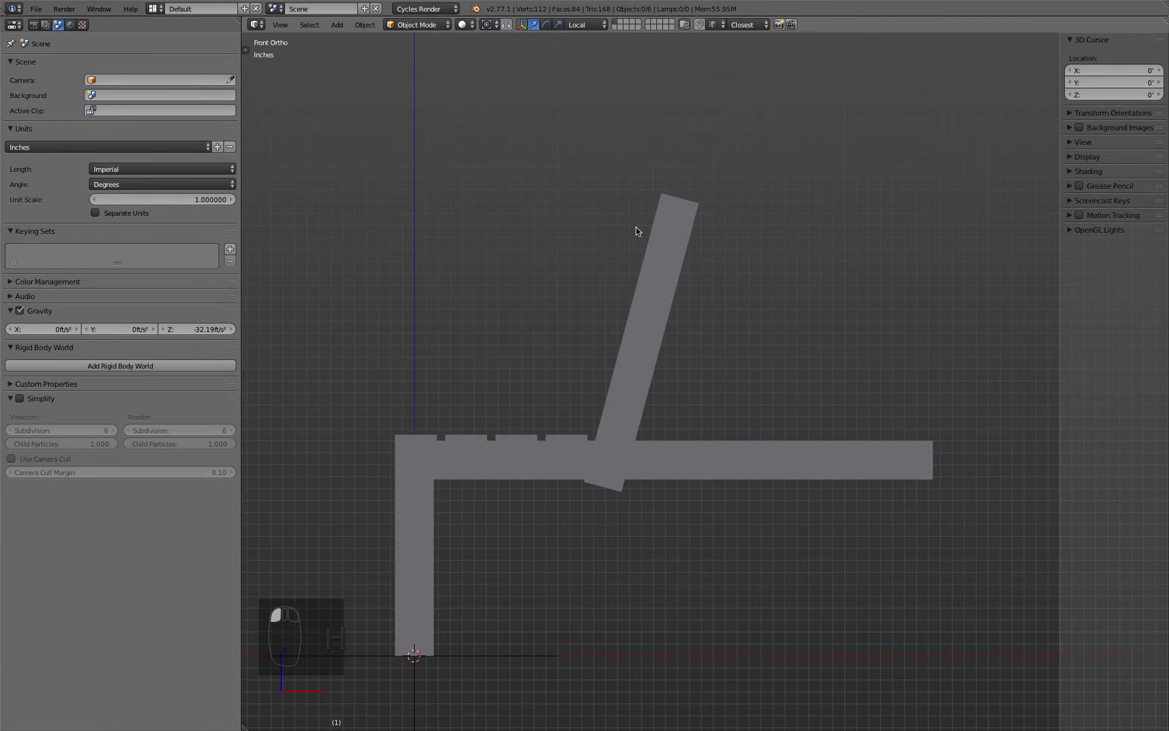
key(alt+h)
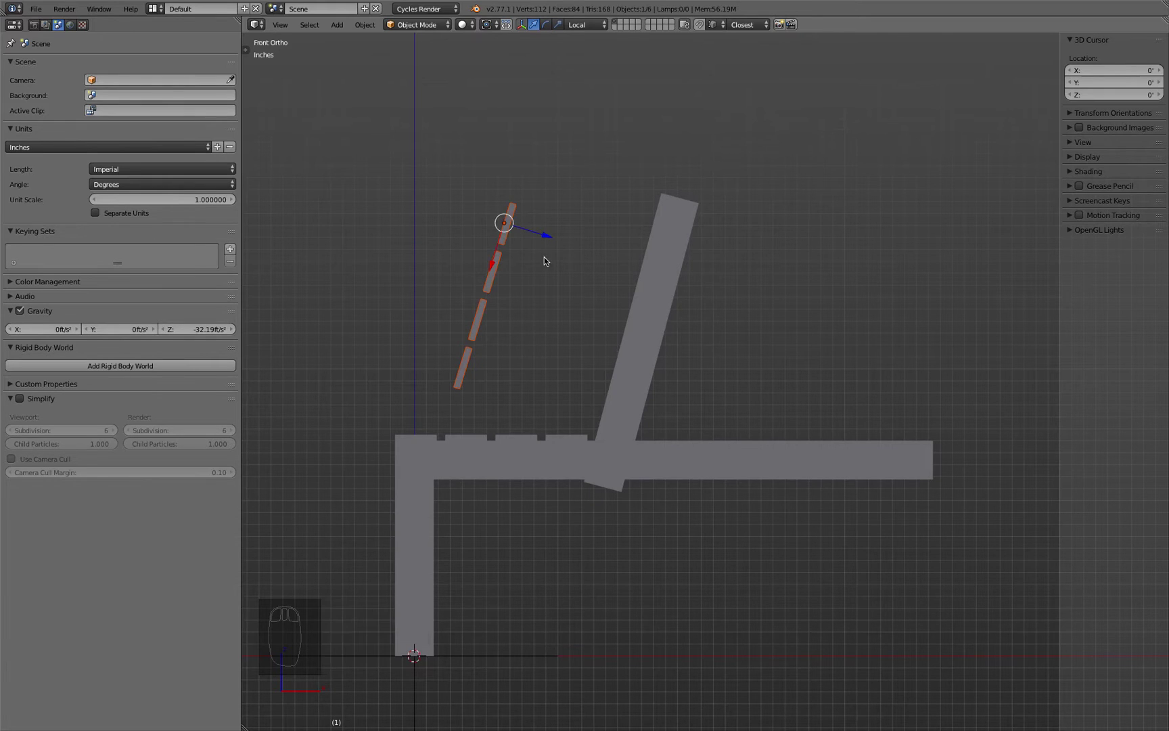
key(g)
click(658, 221)
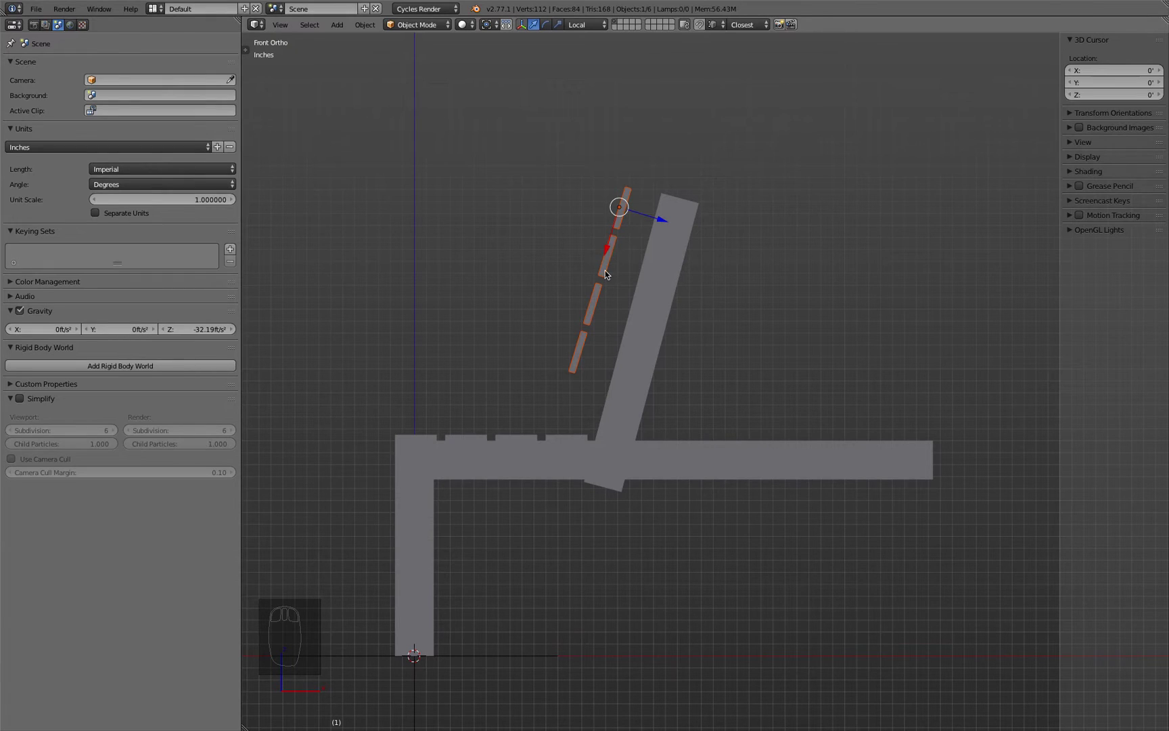
Step: Set the Y rotation of the backrest planks to 105°
click(605, 271)
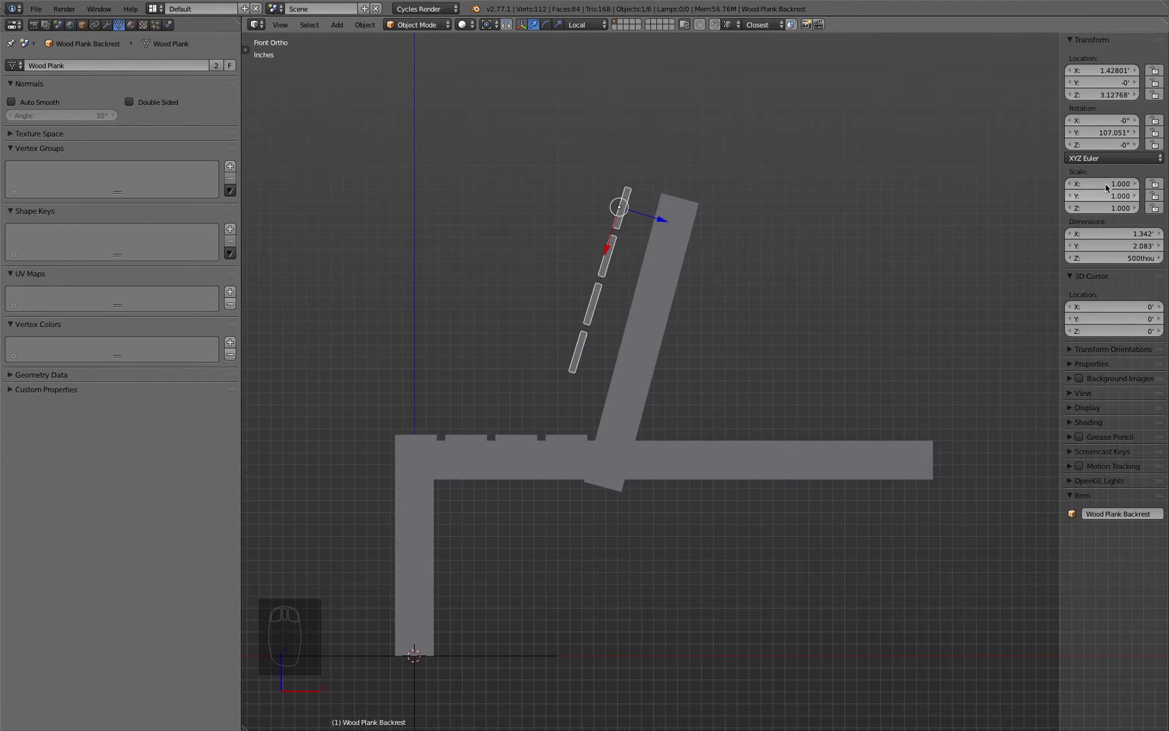
click(1106, 133)
text(105)
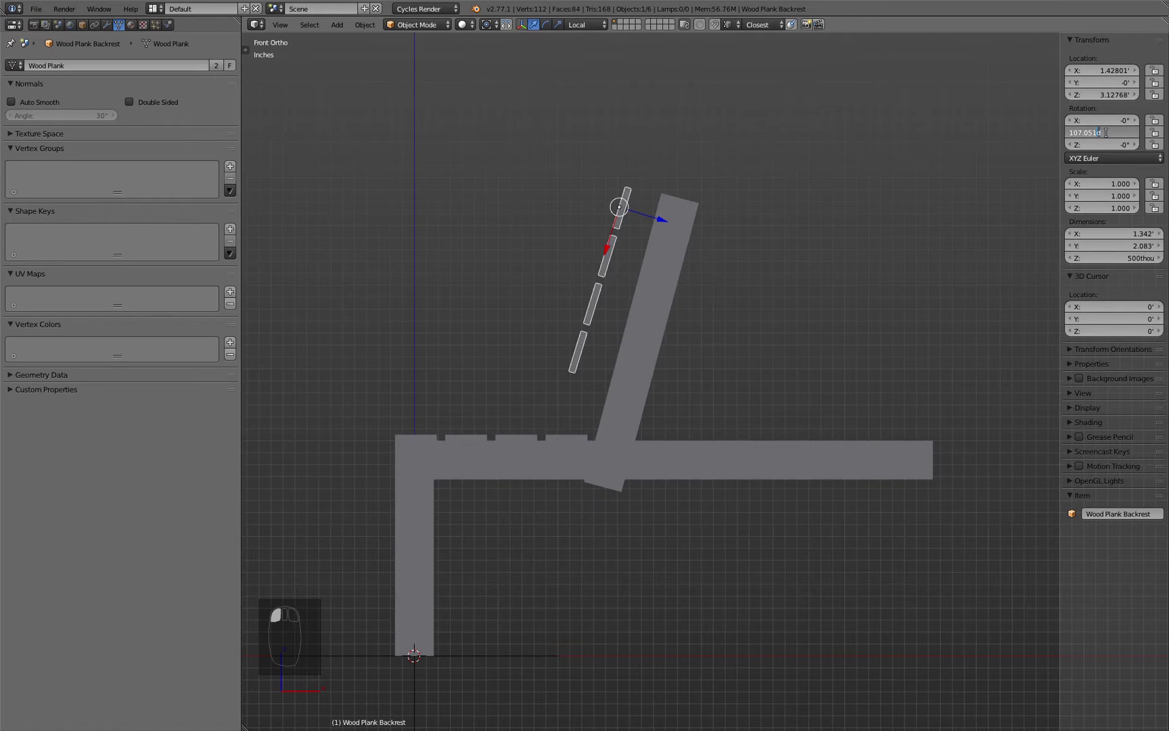
Step: Set the backrest planks' Y rotation to 105°
key(shift+Left)
key(shift+Left)
key(shift+Left)
key(shift+Left)
key(Return)
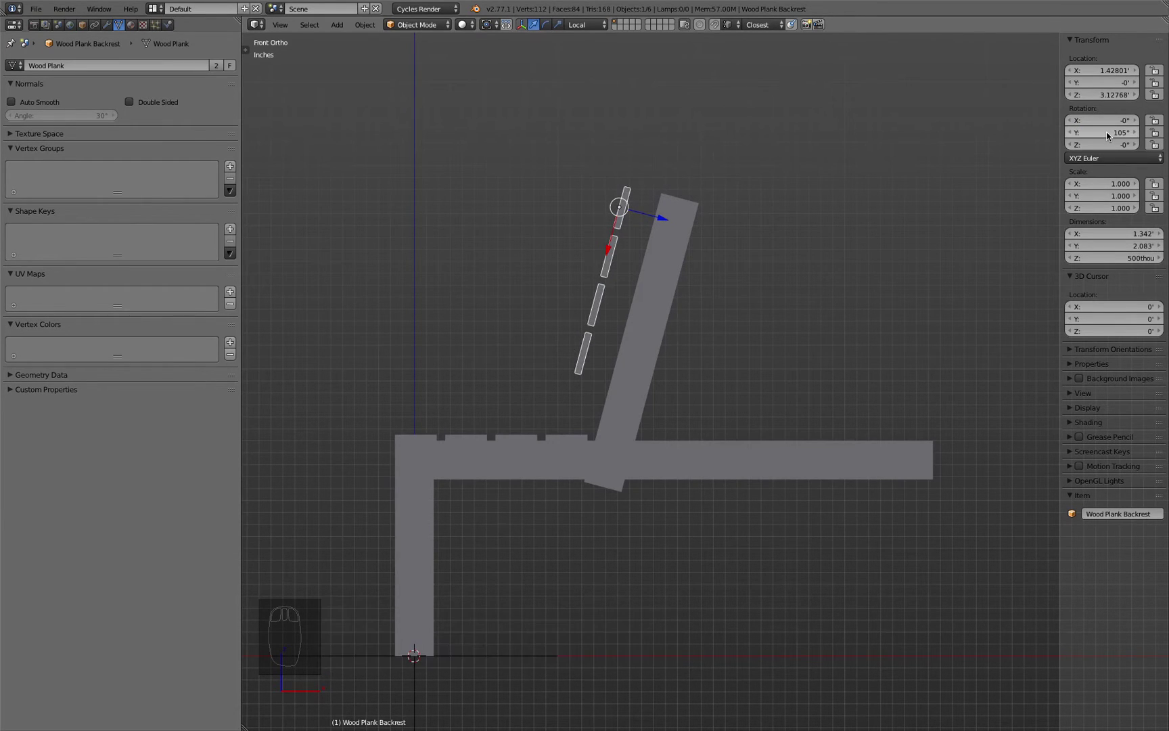
Step: Reset the backrest planks' Y rotation to 0°, and rotate them by exactly 105° in the front view
click(1107, 133)
text(0)
key(Return)
key(t)
key(t)
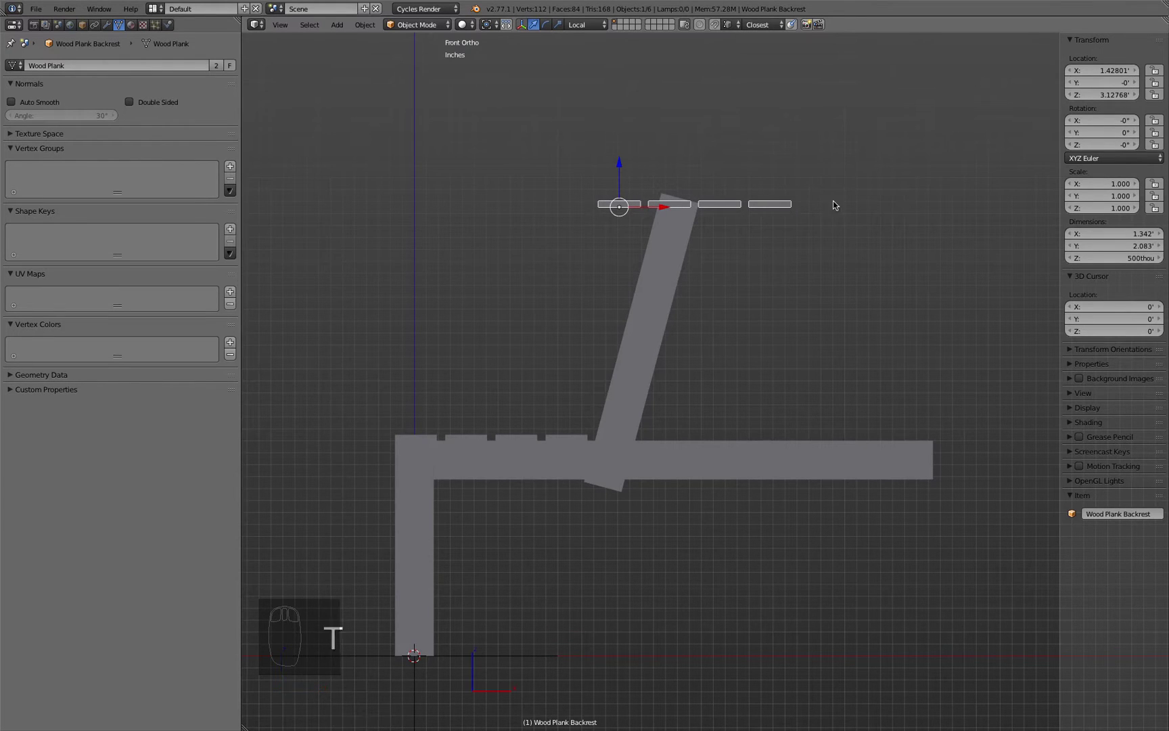
key(r)
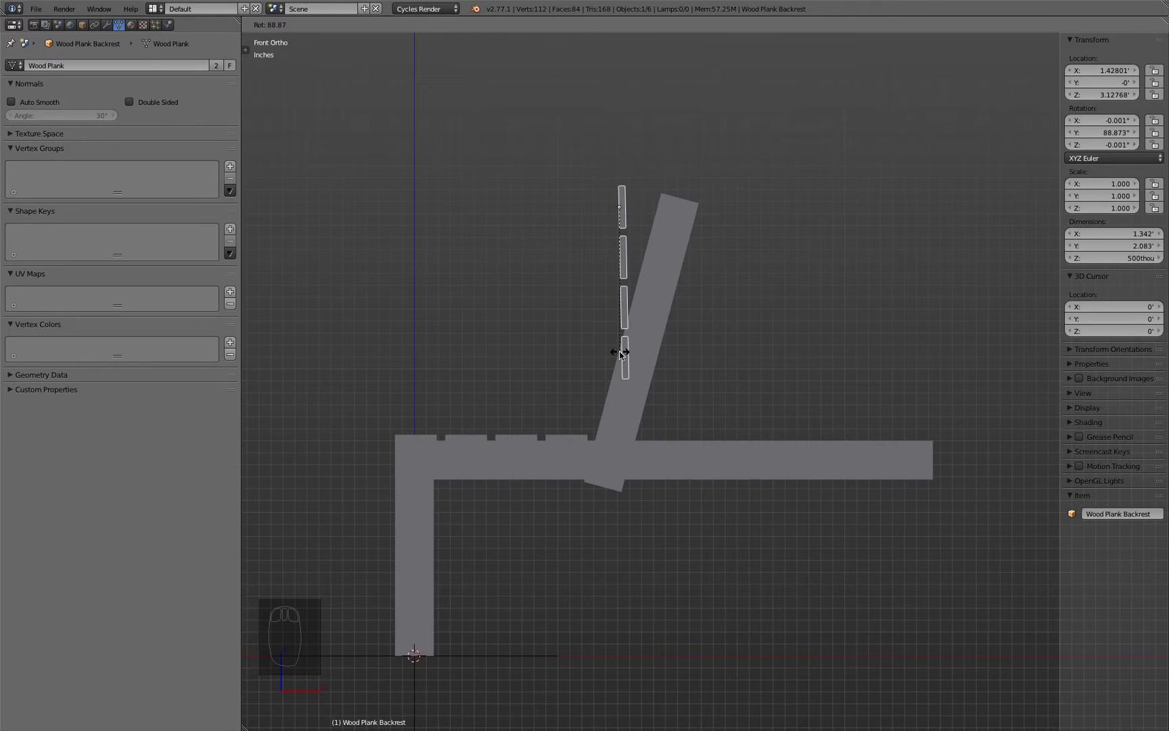
text(105)
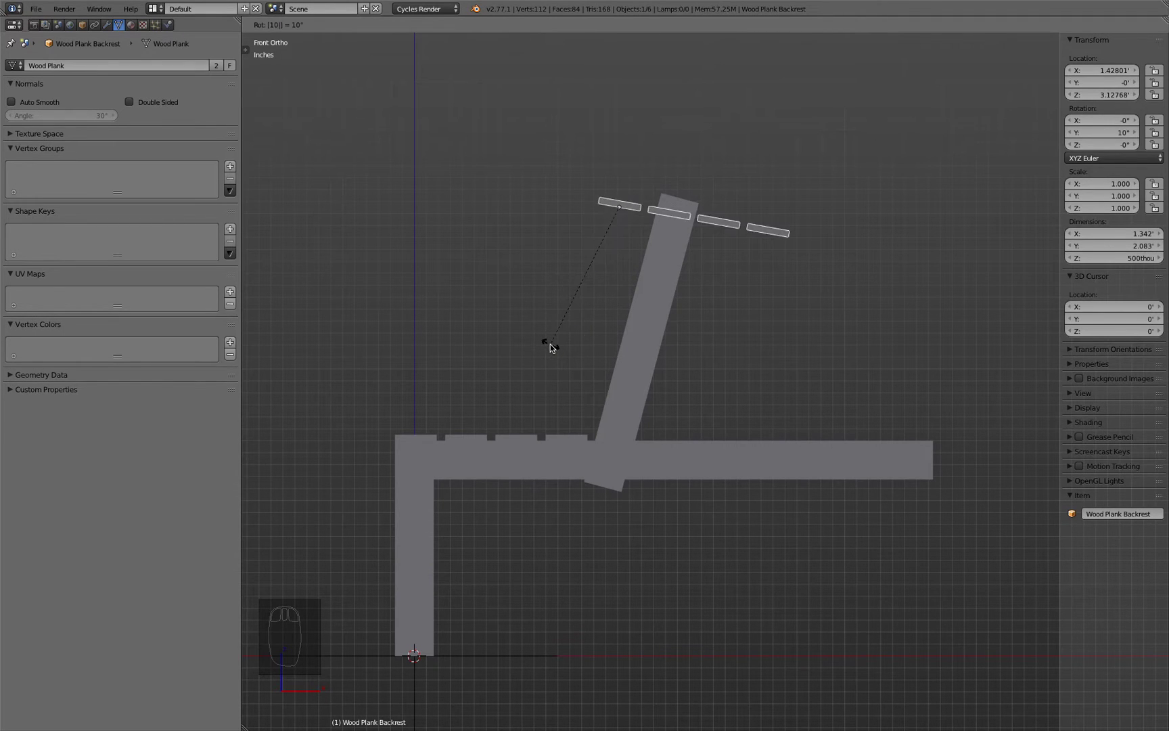
key(Return)
Step: Move the backrest planks along their local Z axis, snapping them against the front face of the slanted backrest support
scroll(667, 219, up, 6)
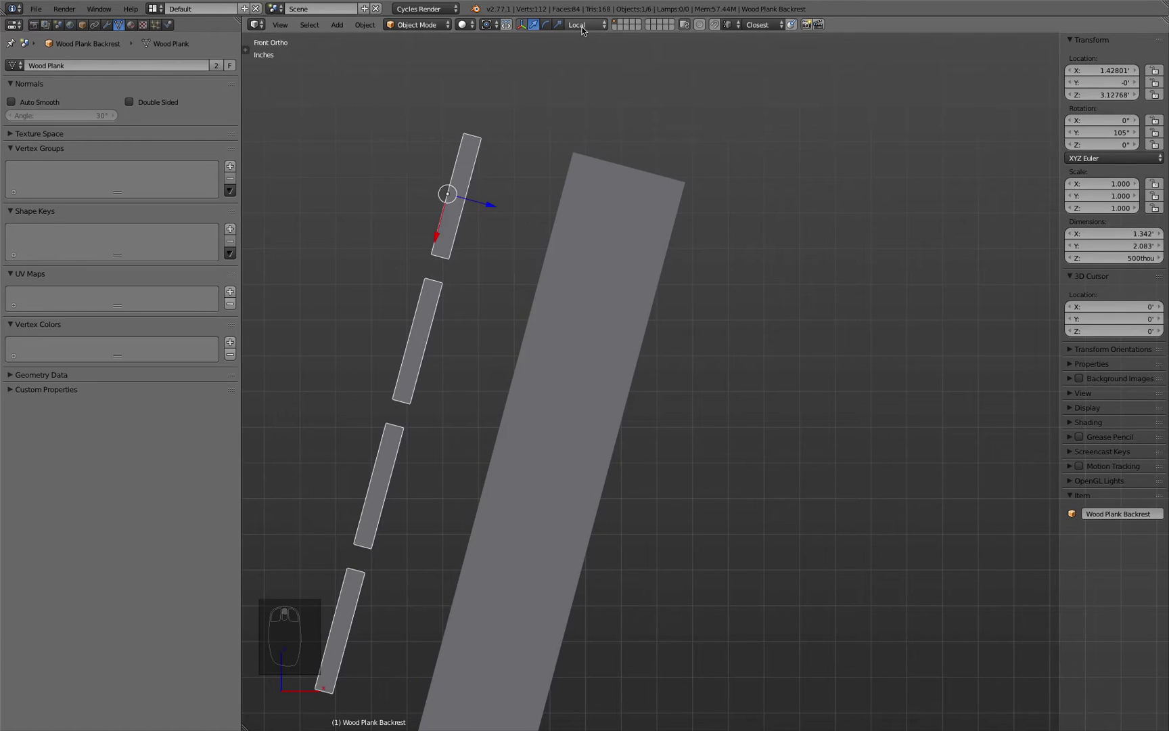
key(g)
key(z)
key(z)
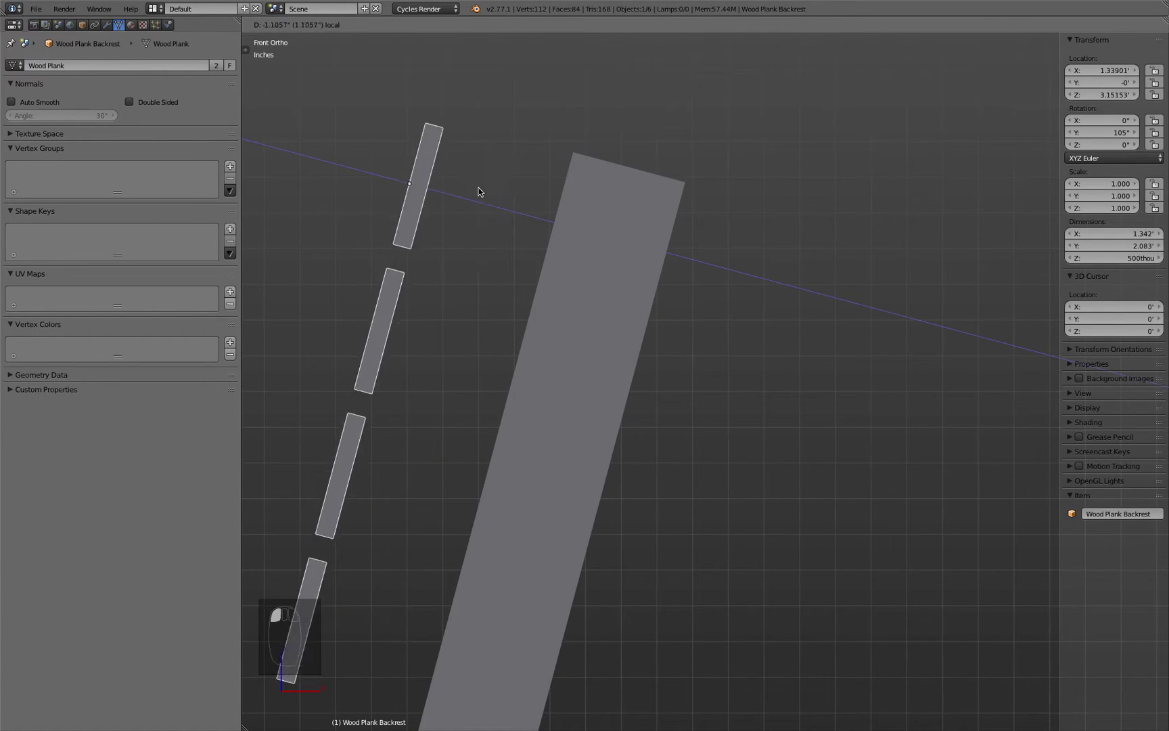
key(ctrl)
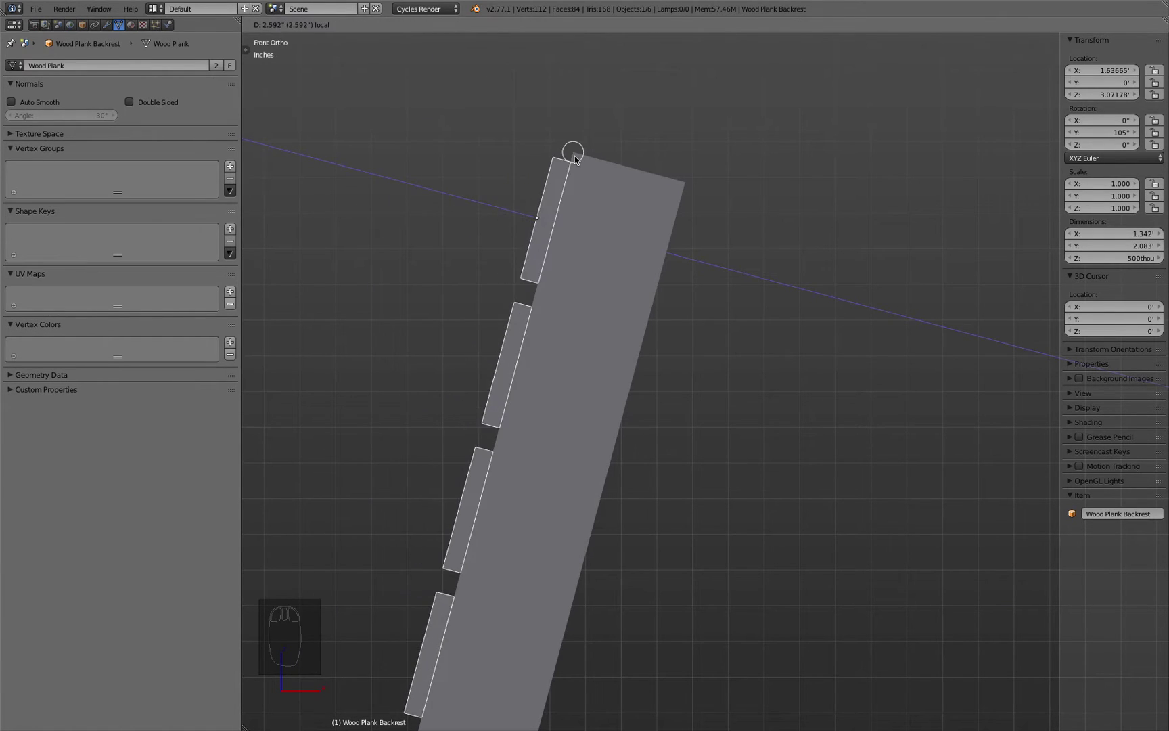
click(574, 158)
Step: Slide the backrest planks along their local X axis, snapping the top plank's upper edge to the support's top corner
key(g)
key(x)
key(x)
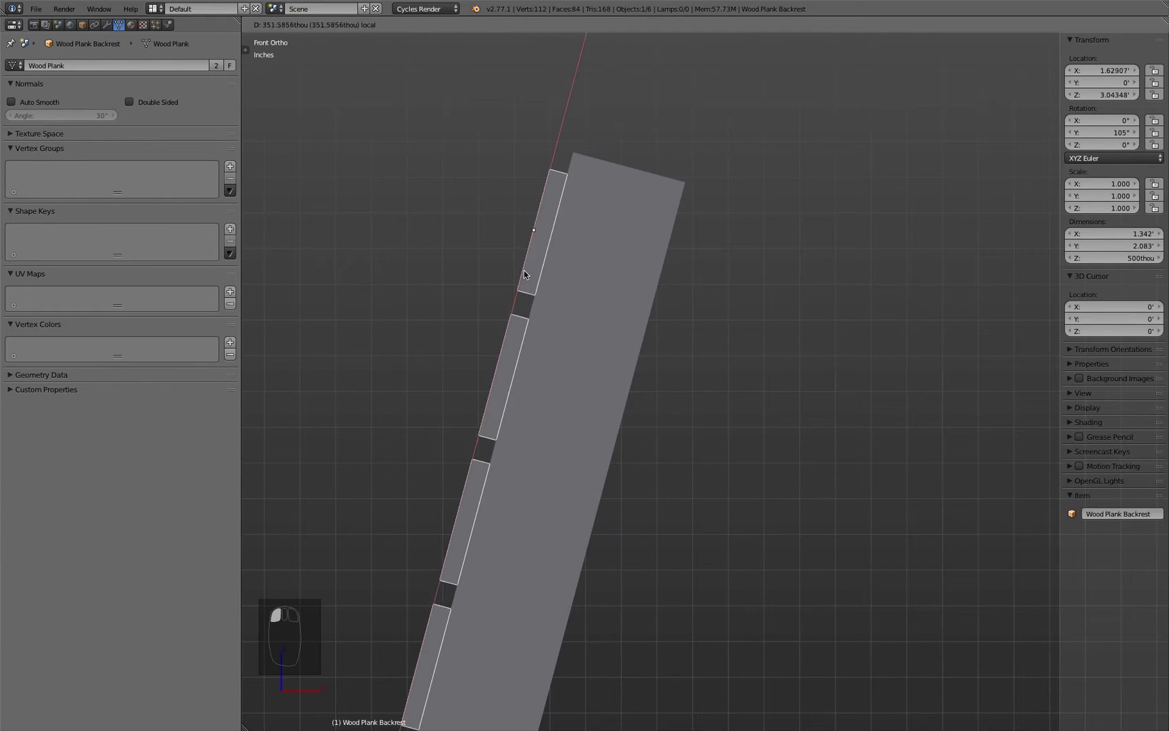
key(ctrl)
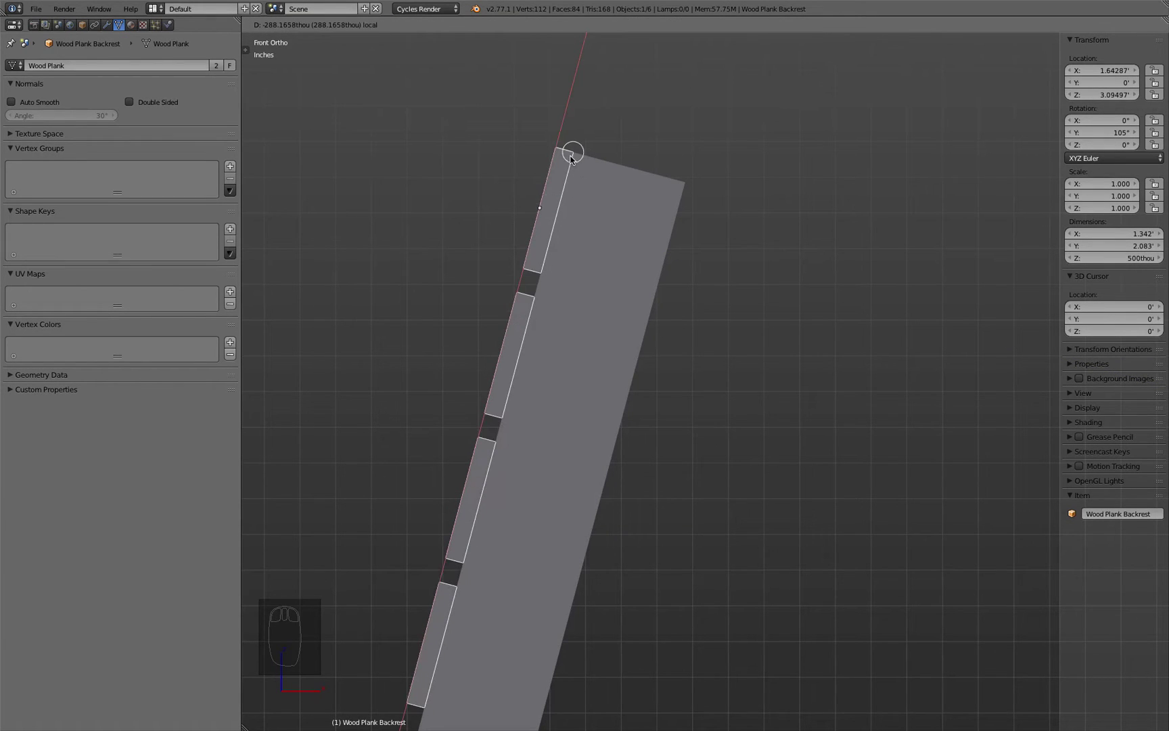
click(572, 156)
Step: Increase the backrest planks' Array modifier count to 5
middle_drag(542, 209, 552, 252)
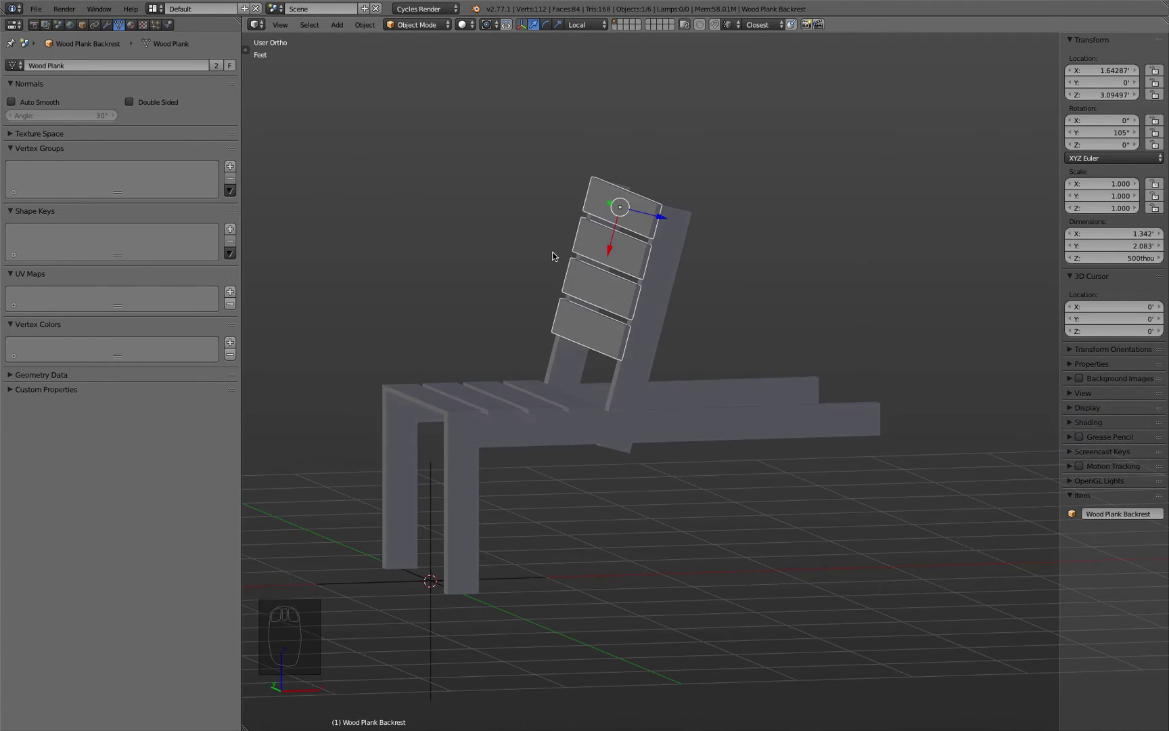
click(106, 24)
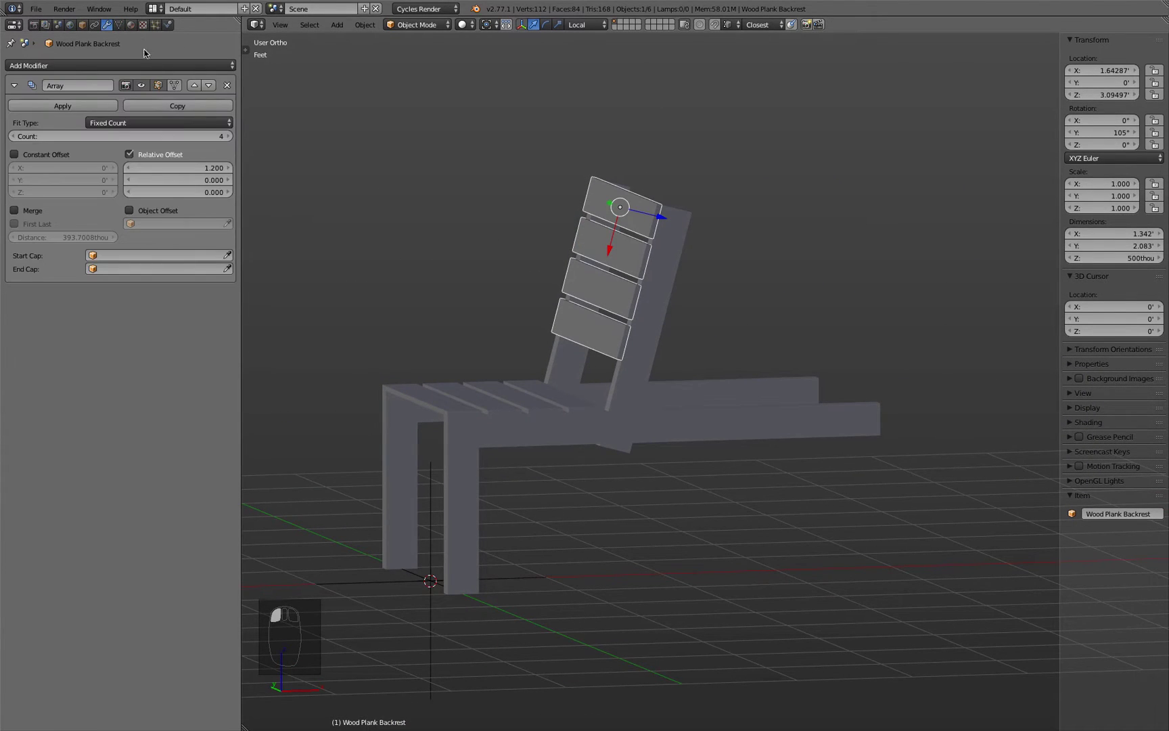
click(229, 136)
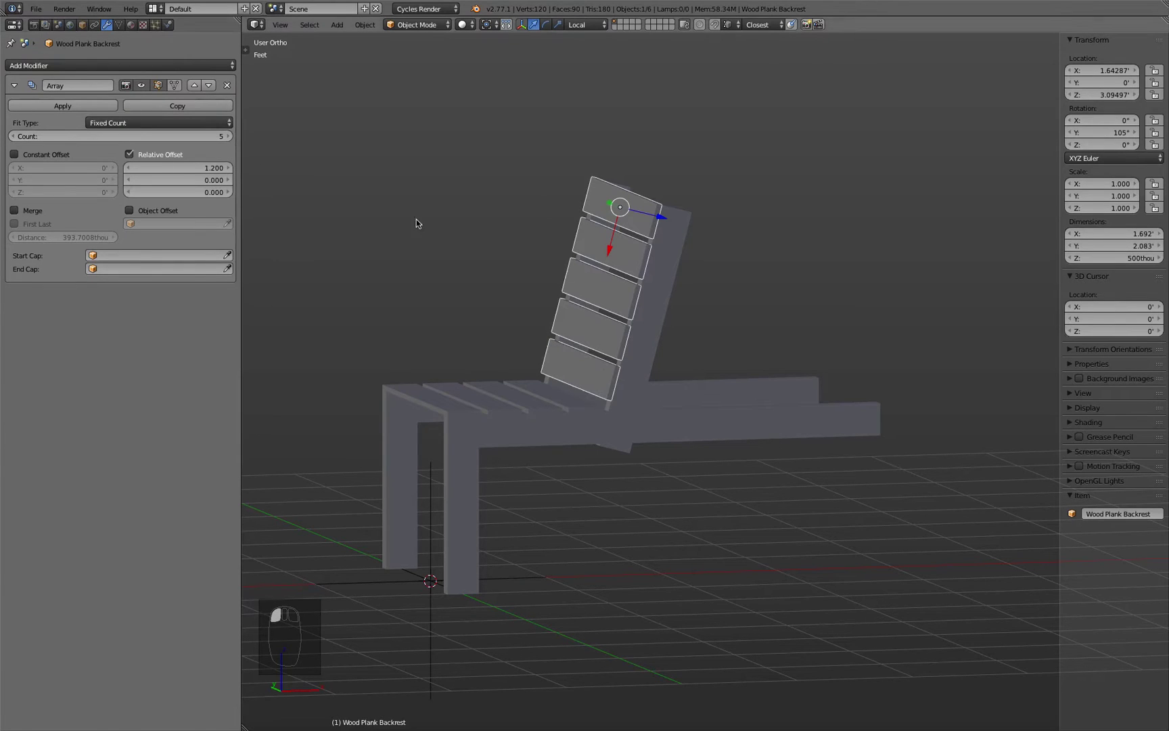
Step: Slide the backrest planks about 0.4 inches down the support along their local X axis in the front view
middle_drag(686, 306, 657, 287)
key(KP_1)
scroll(561, 347, up, 5)
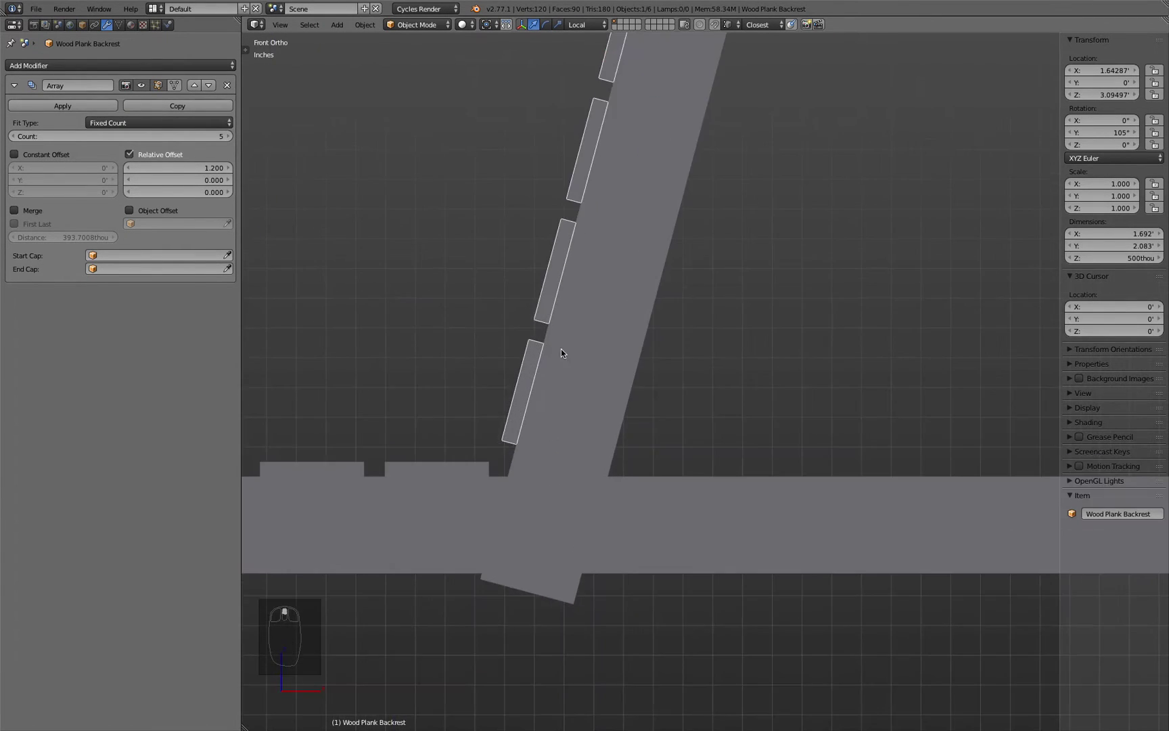
scroll(510, 434, up, 6)
scroll(509, 433, down, 3)
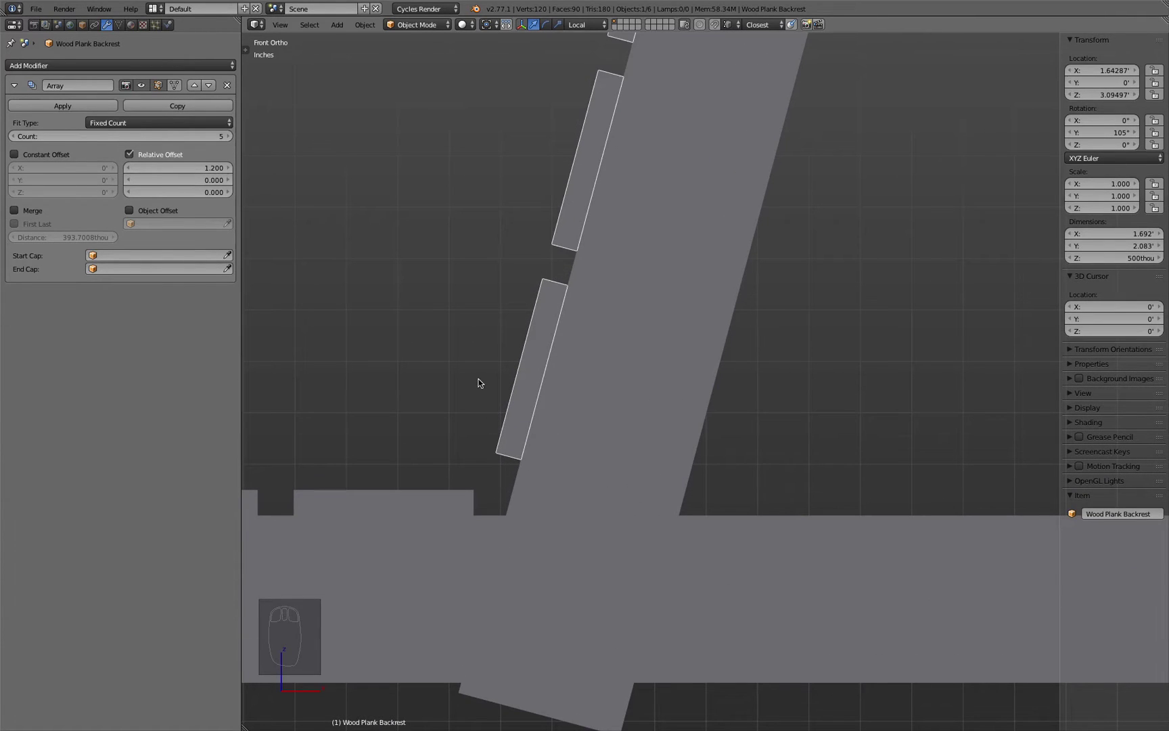
key(g)
key(x)
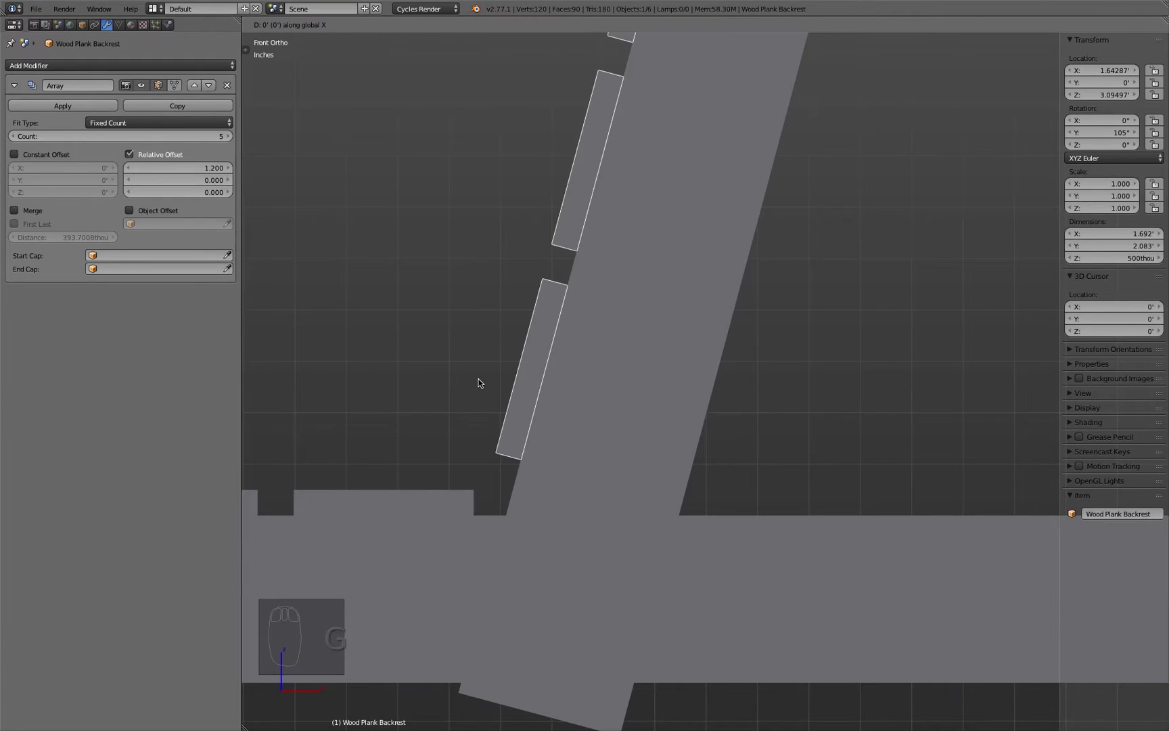
key(x)
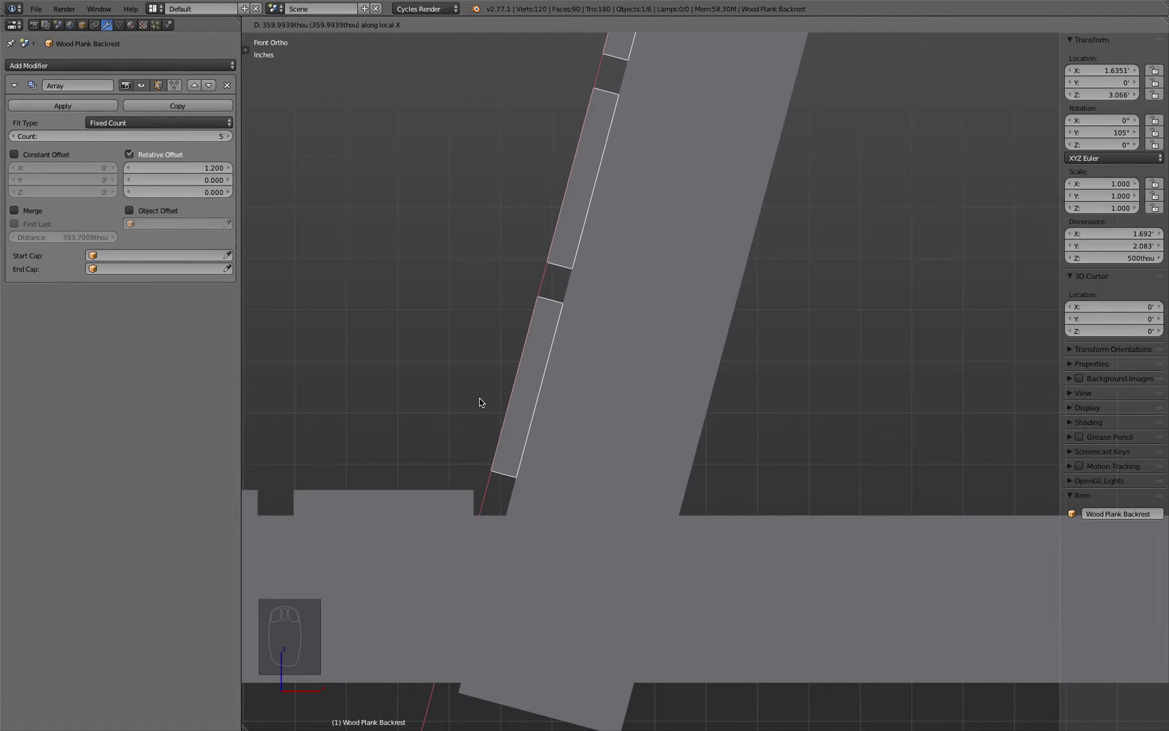
click(479, 405)
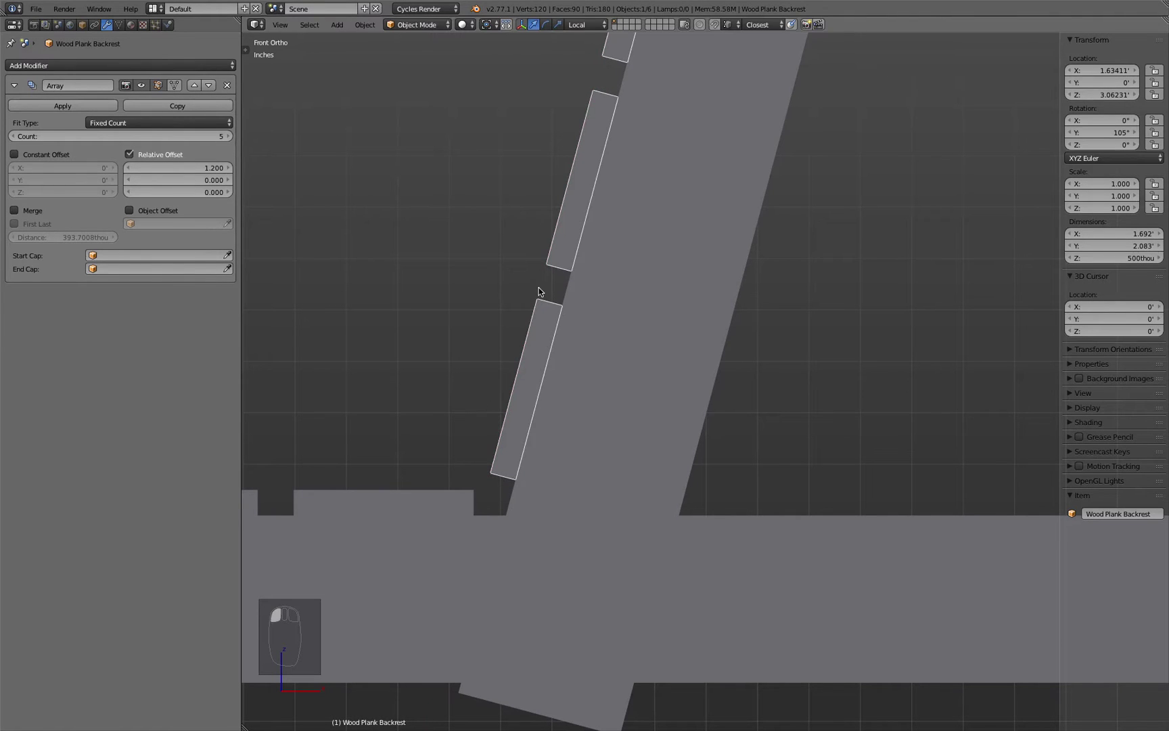
Step: Select the backrest planks and support together in wireframe and move them about 0.17 inches along global X, away from the seat
scroll(467, 479, down, 6)
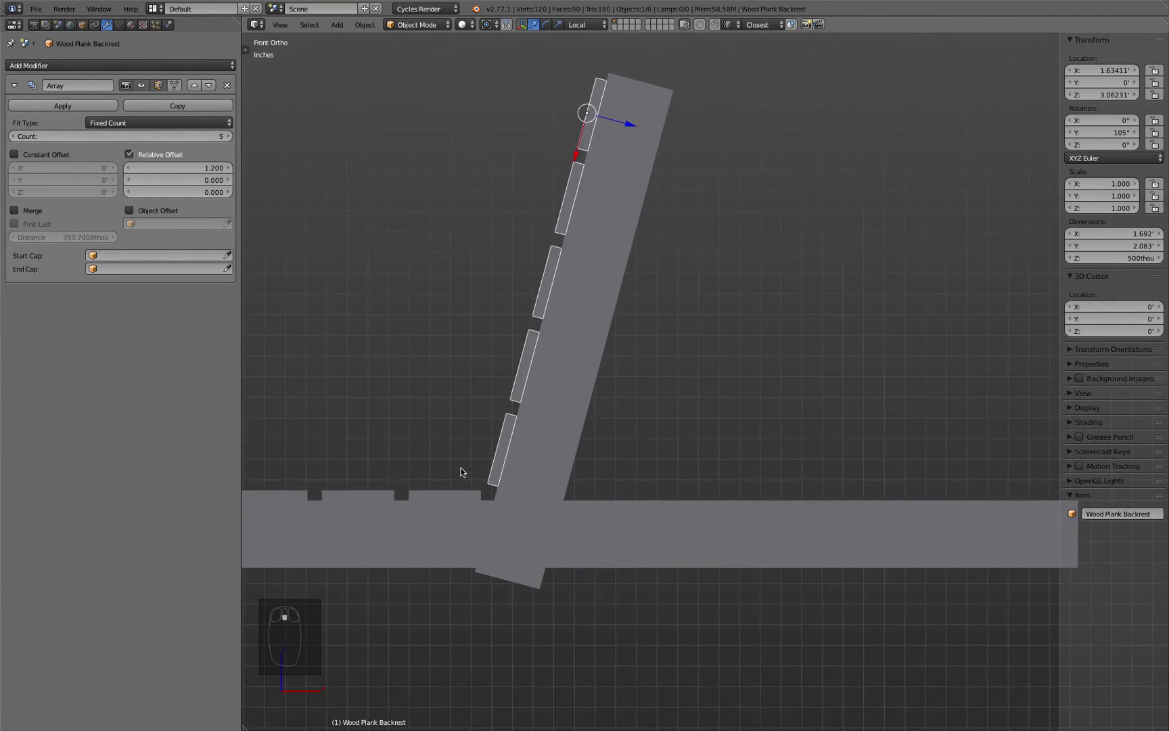
middle_drag(462, 472, 662, 322)
scroll(661, 322, up, 2)
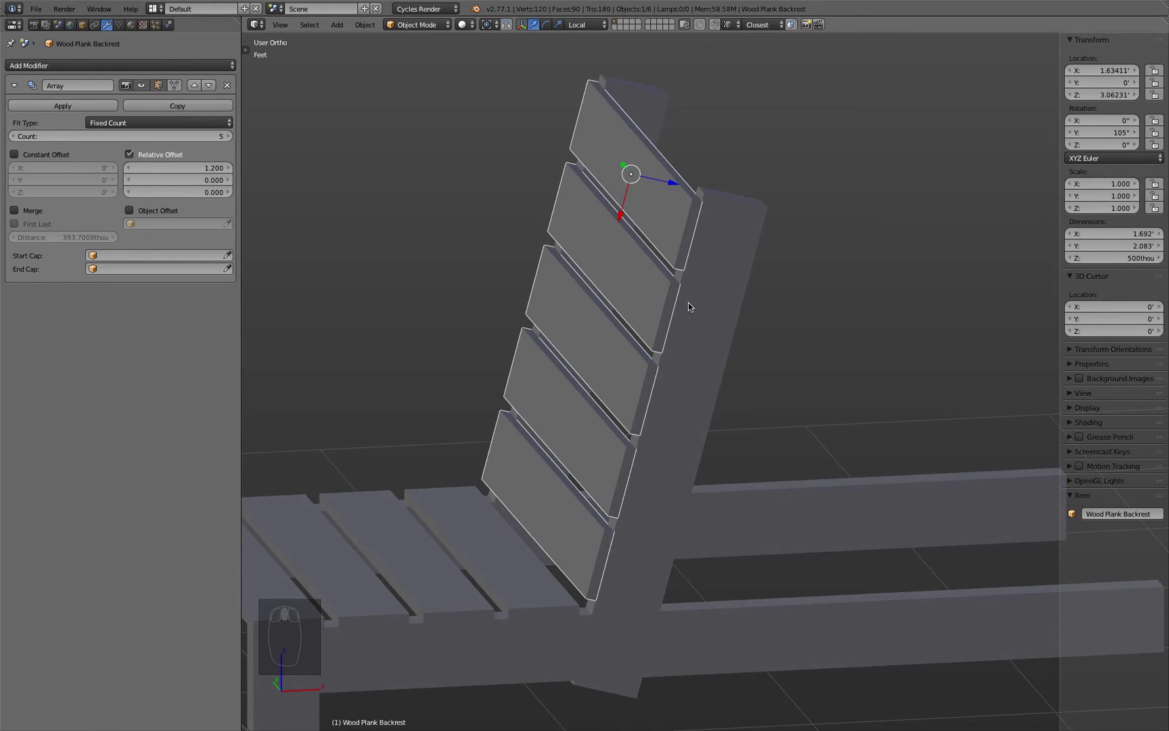
key(KP_1)
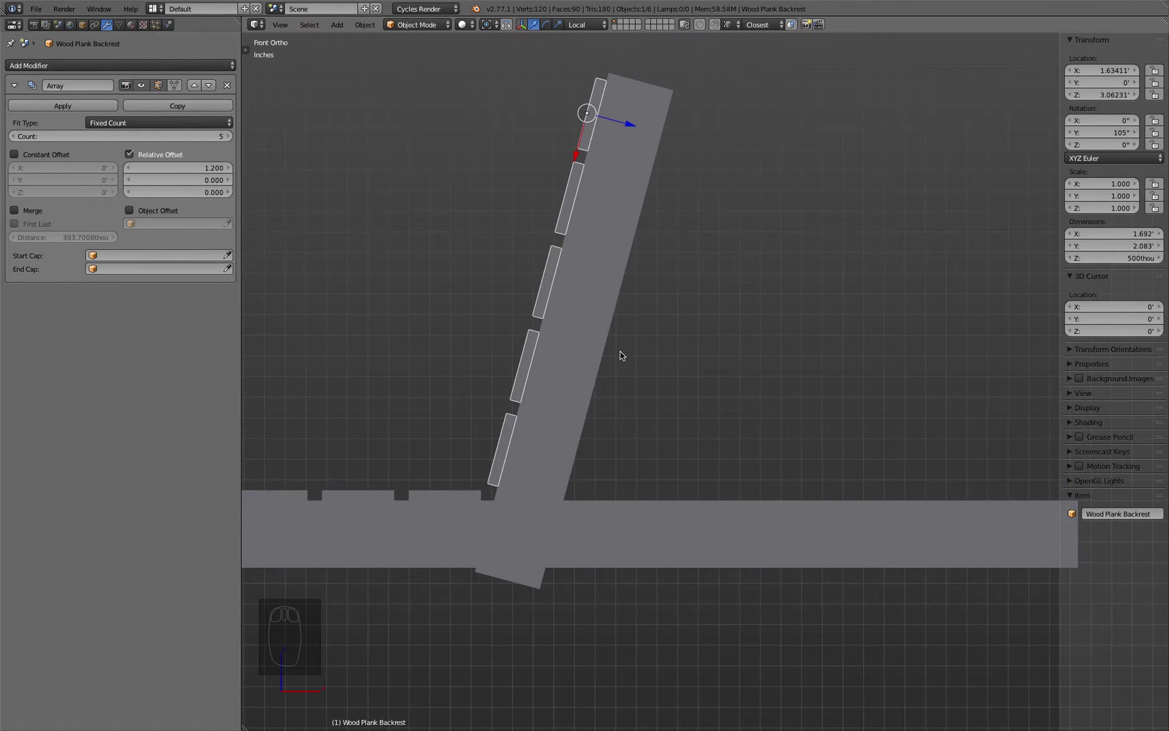
scroll(510, 492, up, 4)
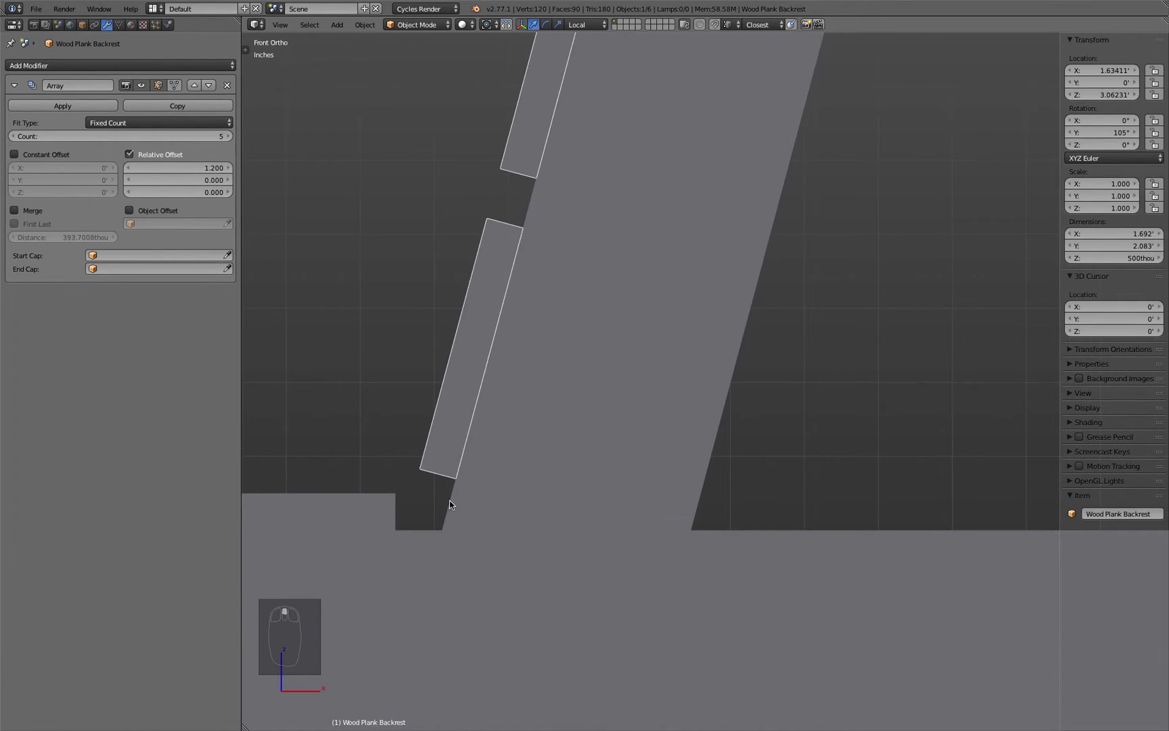
shift+click(685, 400)
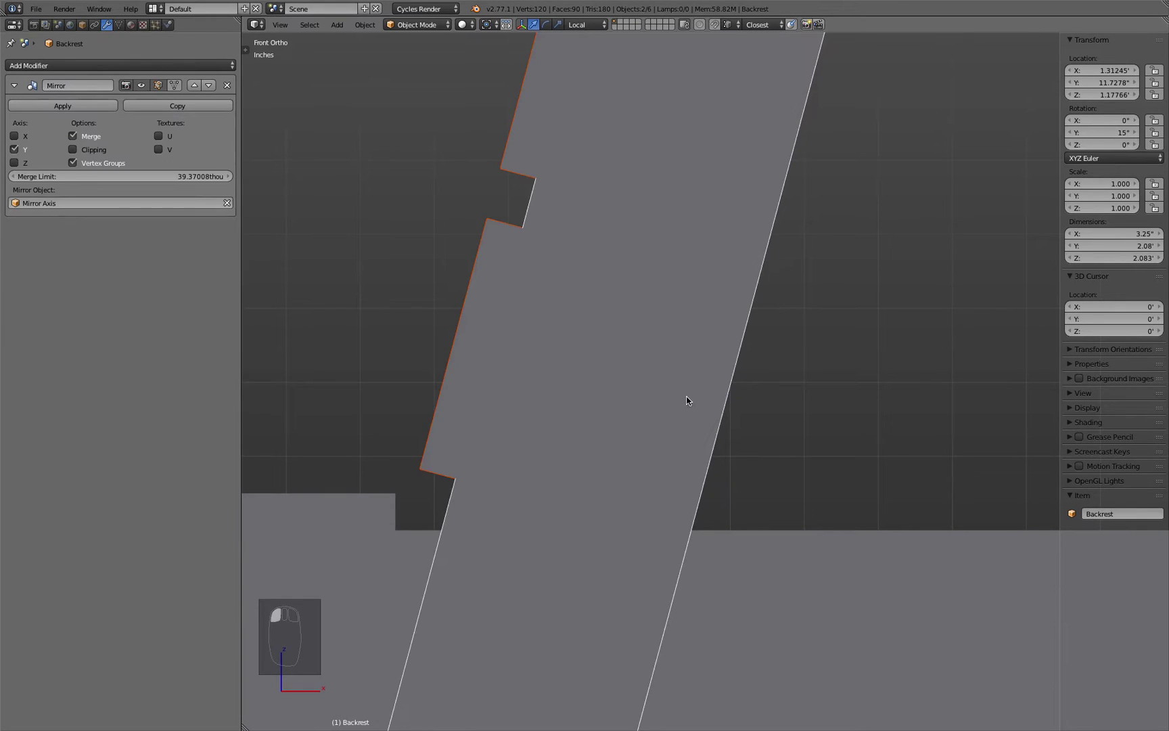
key(z)
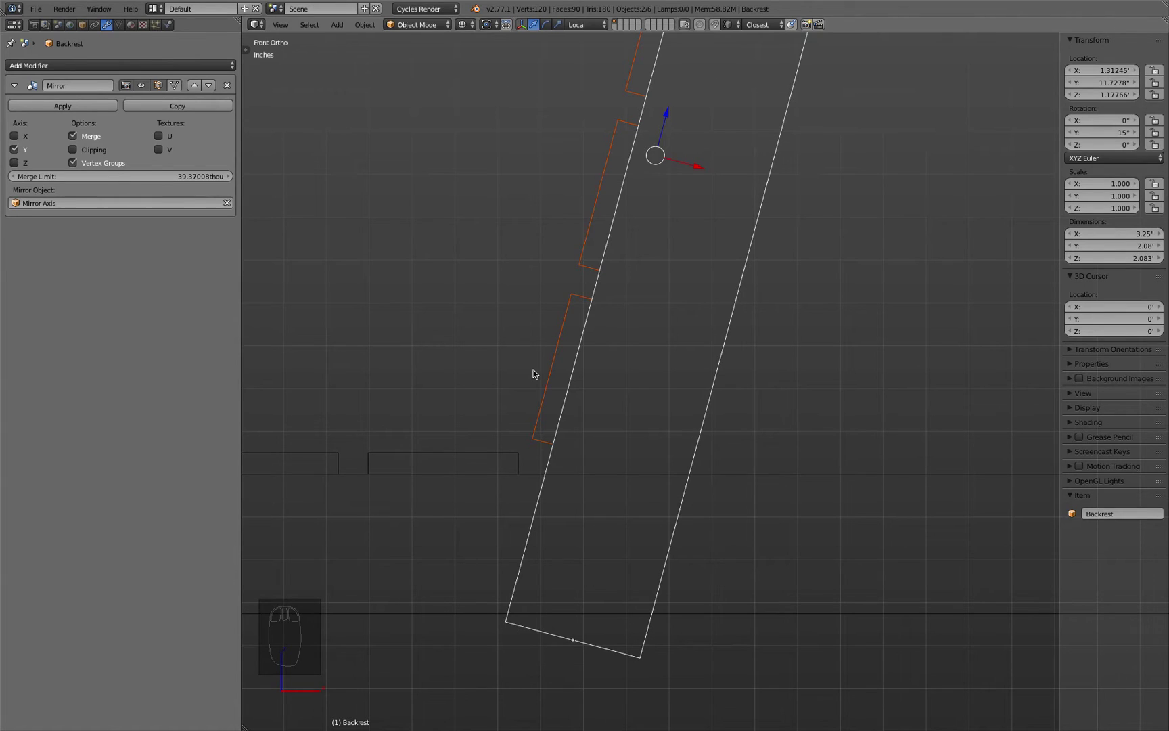
key(g)
key(x)
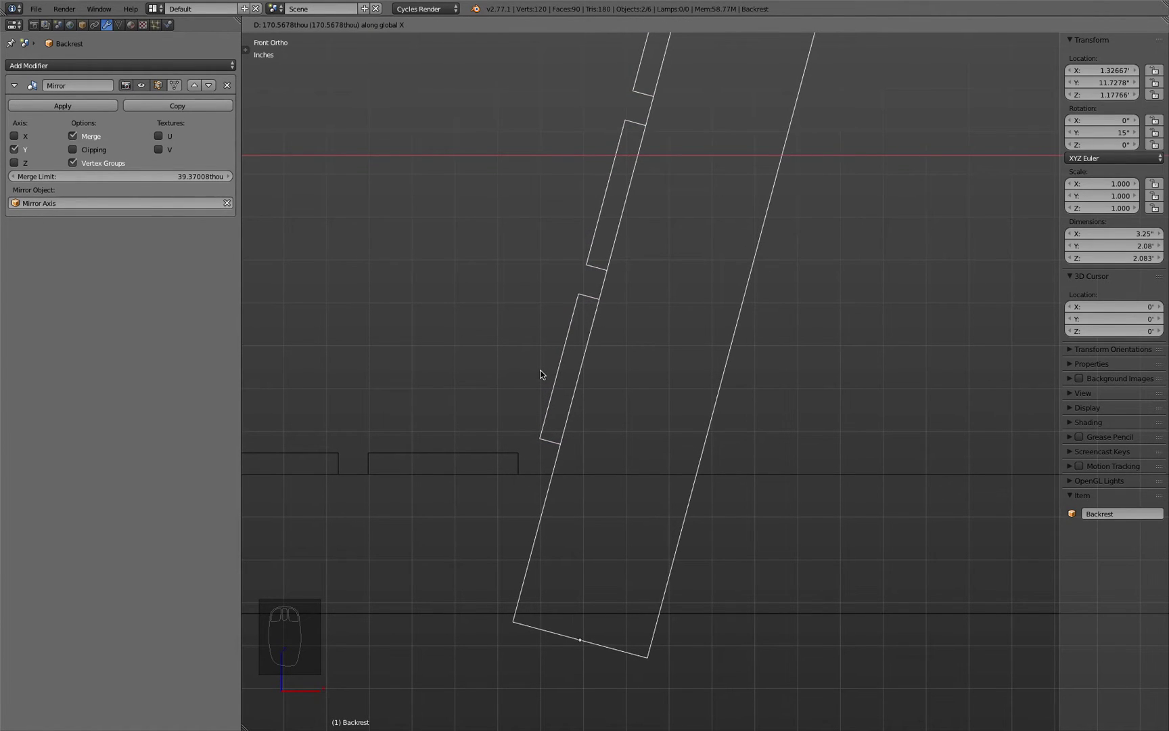
click(540, 373)
Step: Slide only the backrest planks about 0.1 inches up the support along their local X axis
right_click(627, 199)
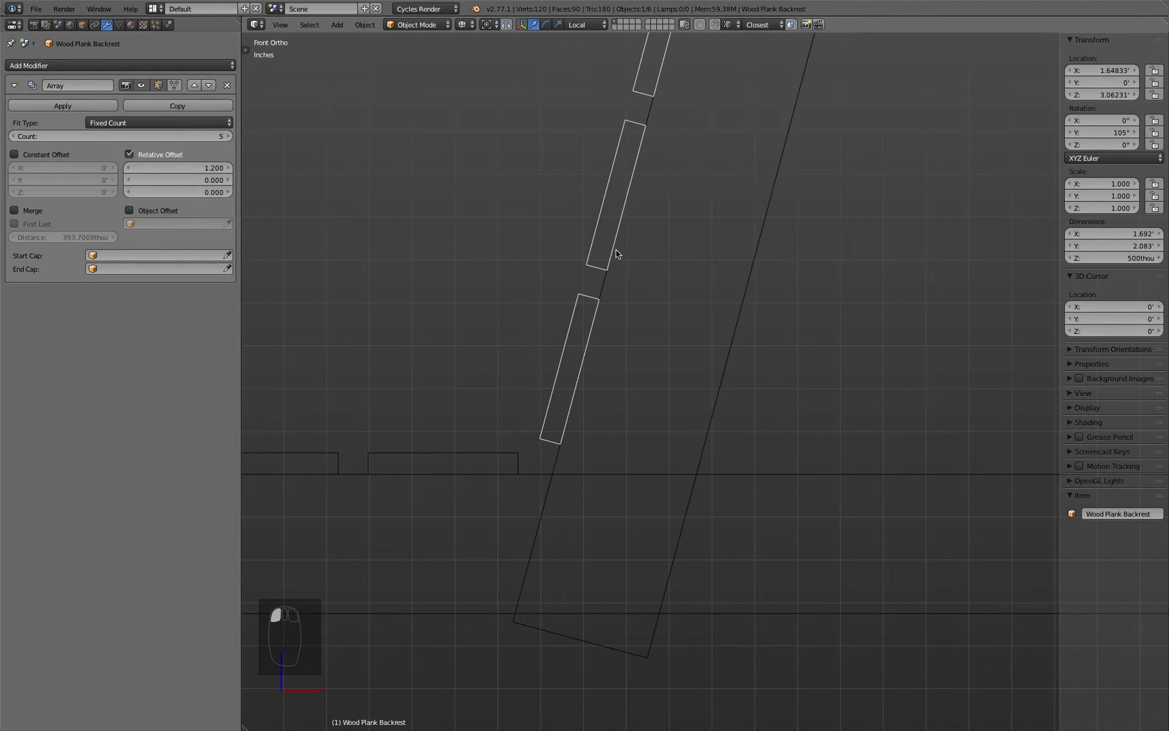
key(g)
key(x)
key(x)
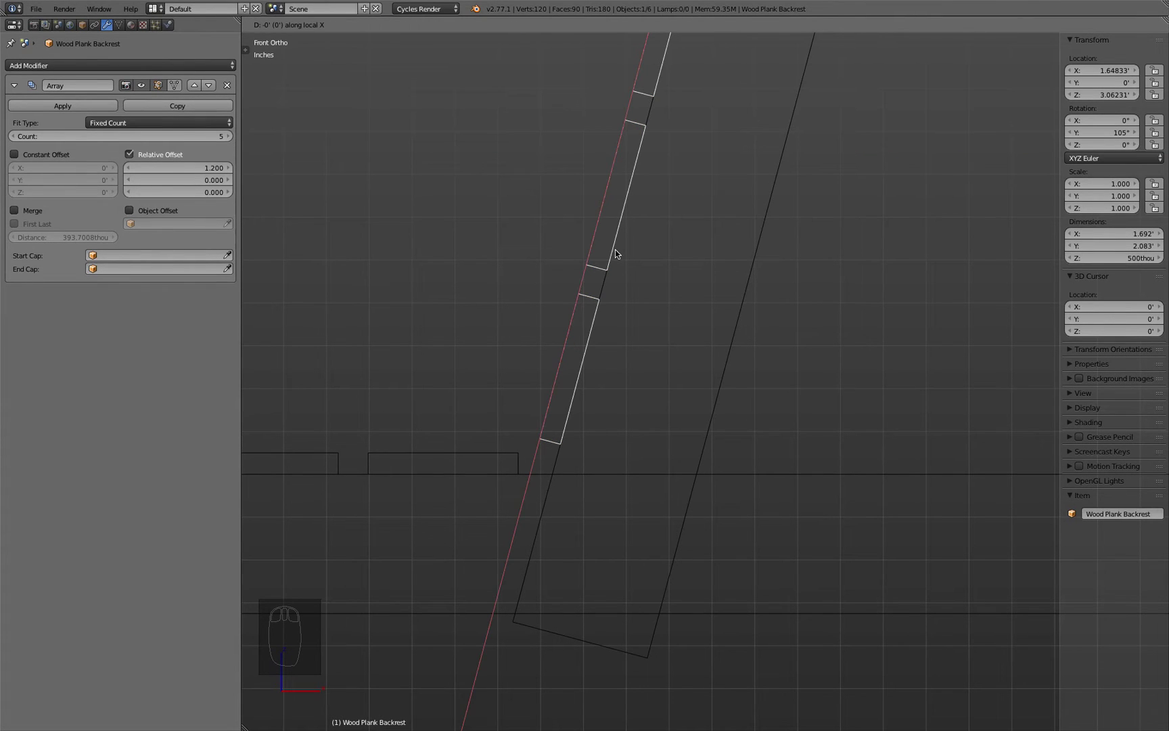
click(617, 249)
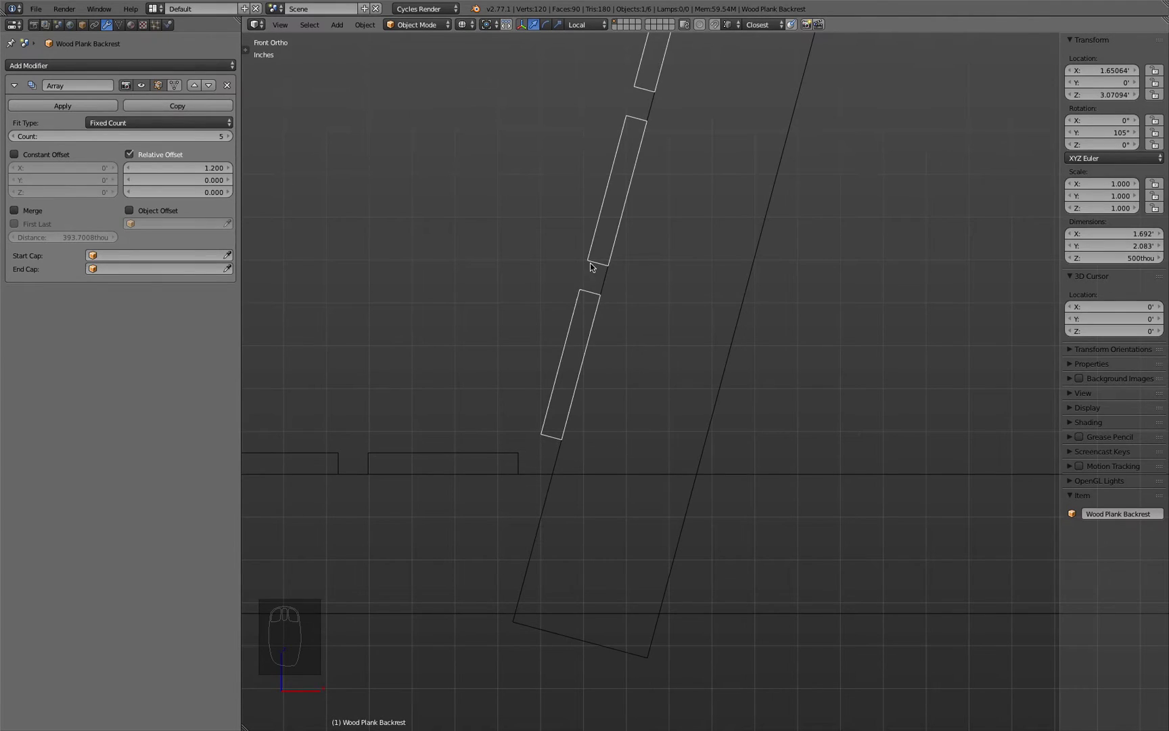
Step: Lower the backrest support about 0.3 inches along its local Z axis, snapping its top corner to the top plank's upper edge
key(z)
mouse_move(590, 292)
middle_down()
mouse_move(539, 302)
mouse_move(773, 305)
mouse_move(704, 295)
mouse_move(537, 316)
mouse_move(696, 332)
mouse_move(646, 390)
middle_up()
key(KP_1)
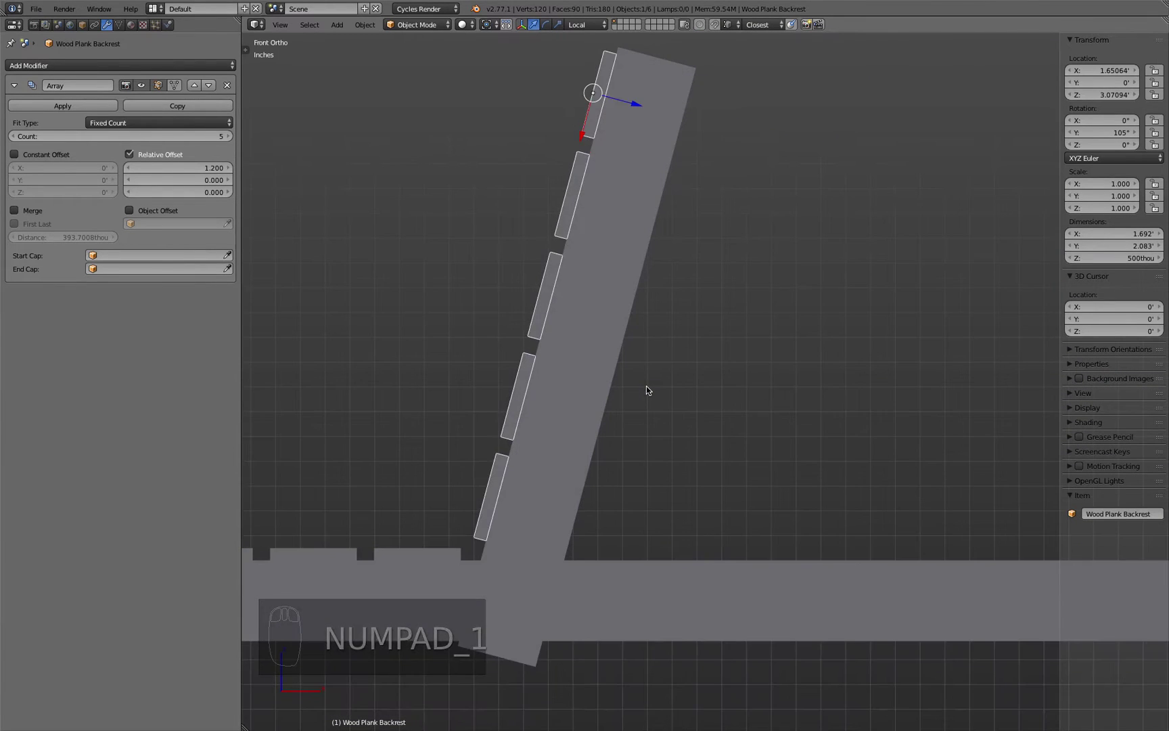
scroll(646, 386, down, 2)
key(z)
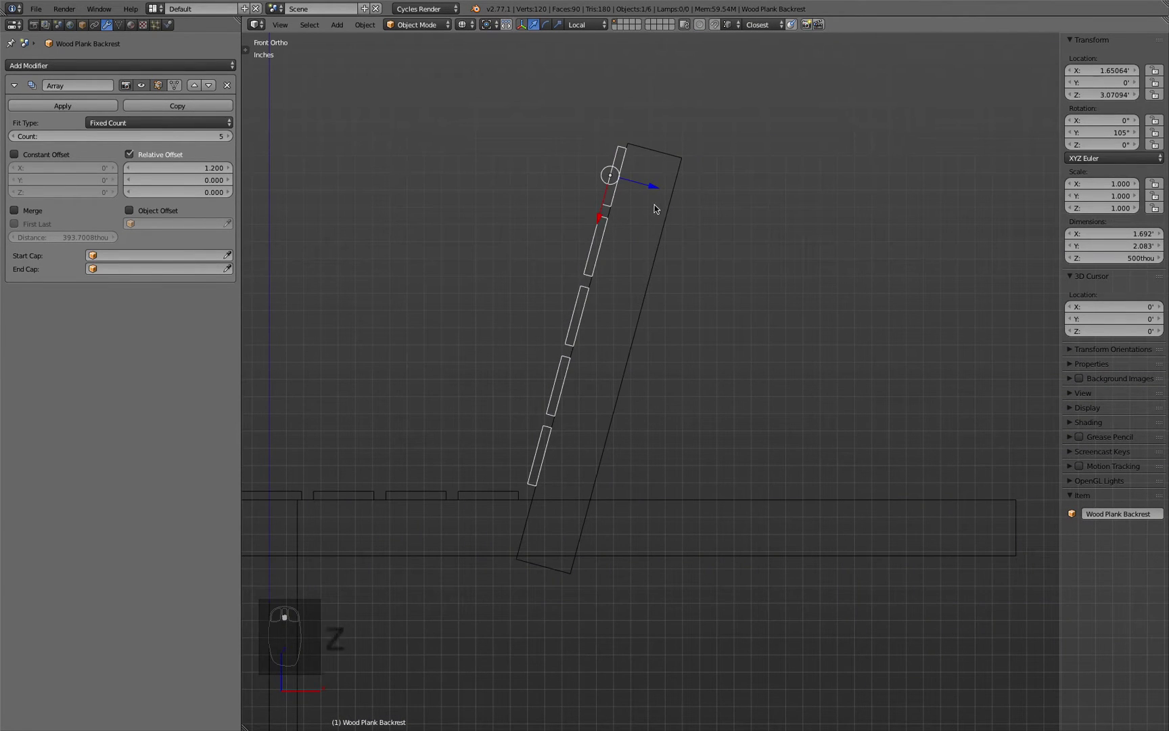
click(645, 146)
scroll(627, 149, up, 8)
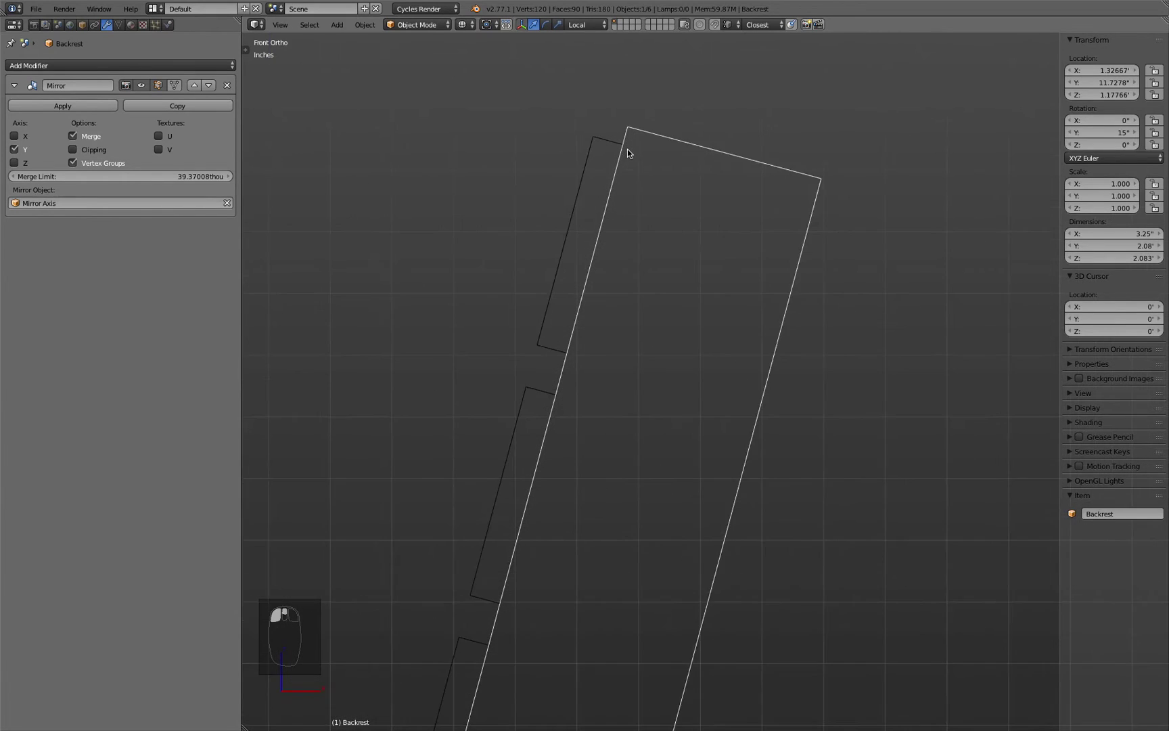
scroll(626, 147, down, 8)
scroll(626, 147, down, 2)
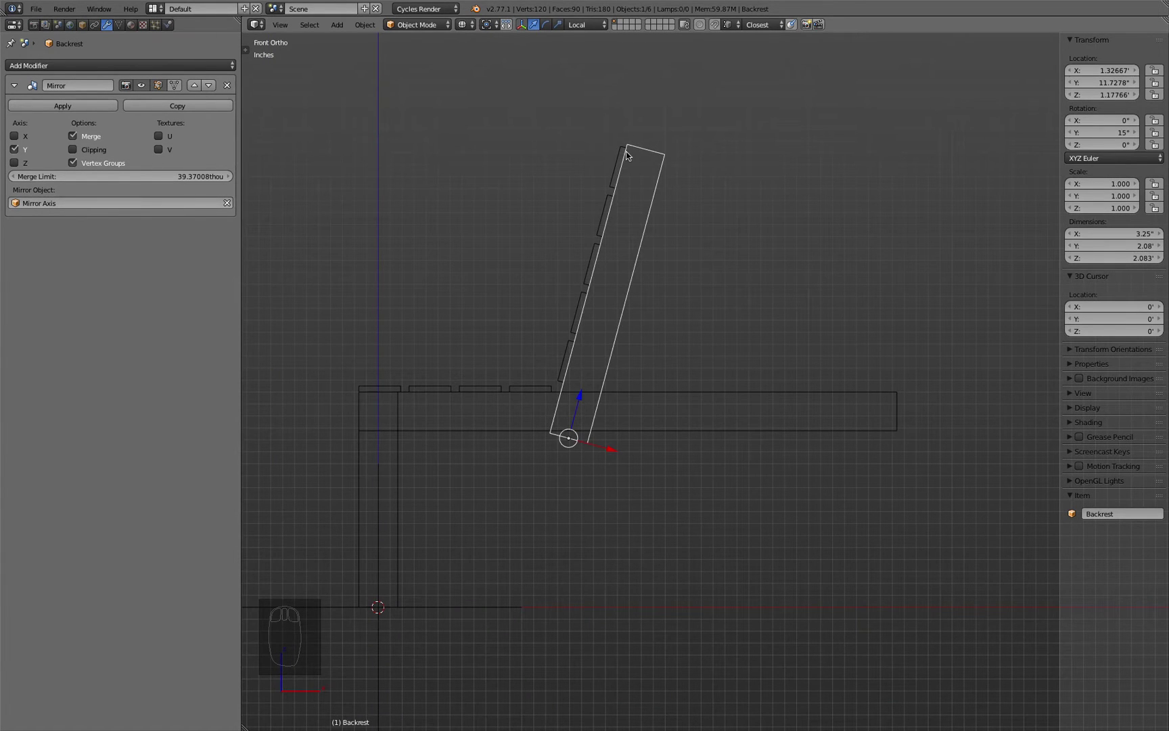
scroll(625, 153, up, 1)
key(g)
key(z)
key(z)
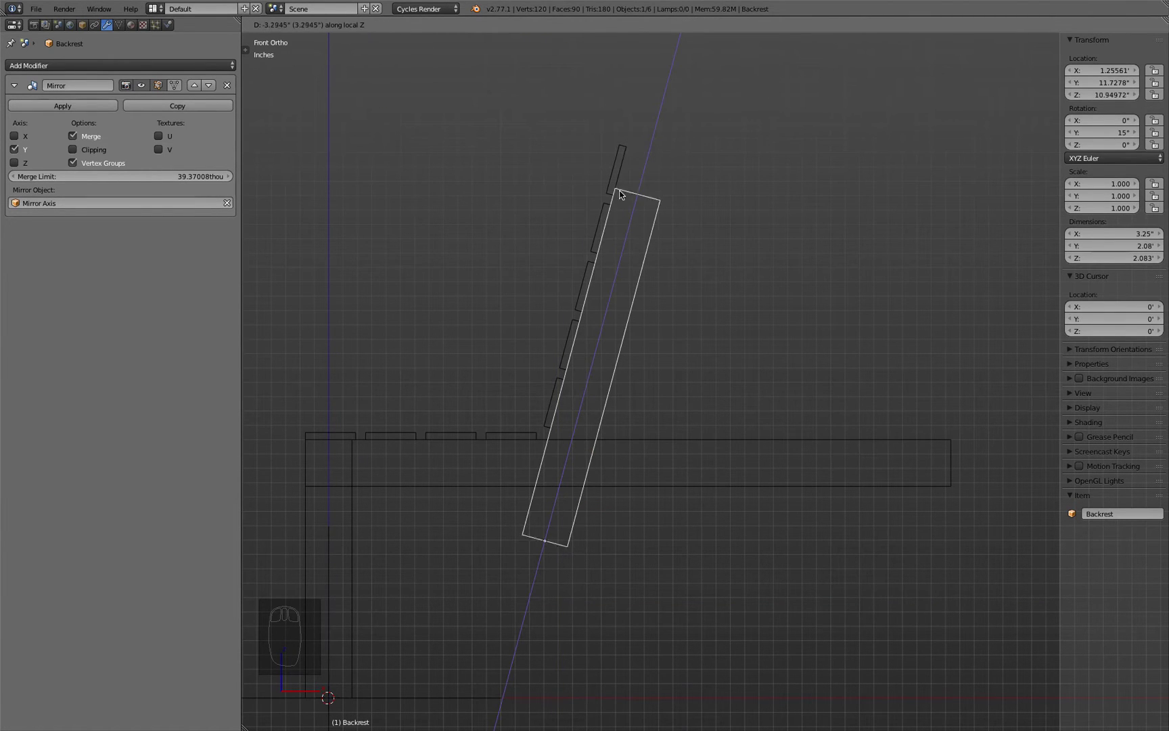
key(ctrl)
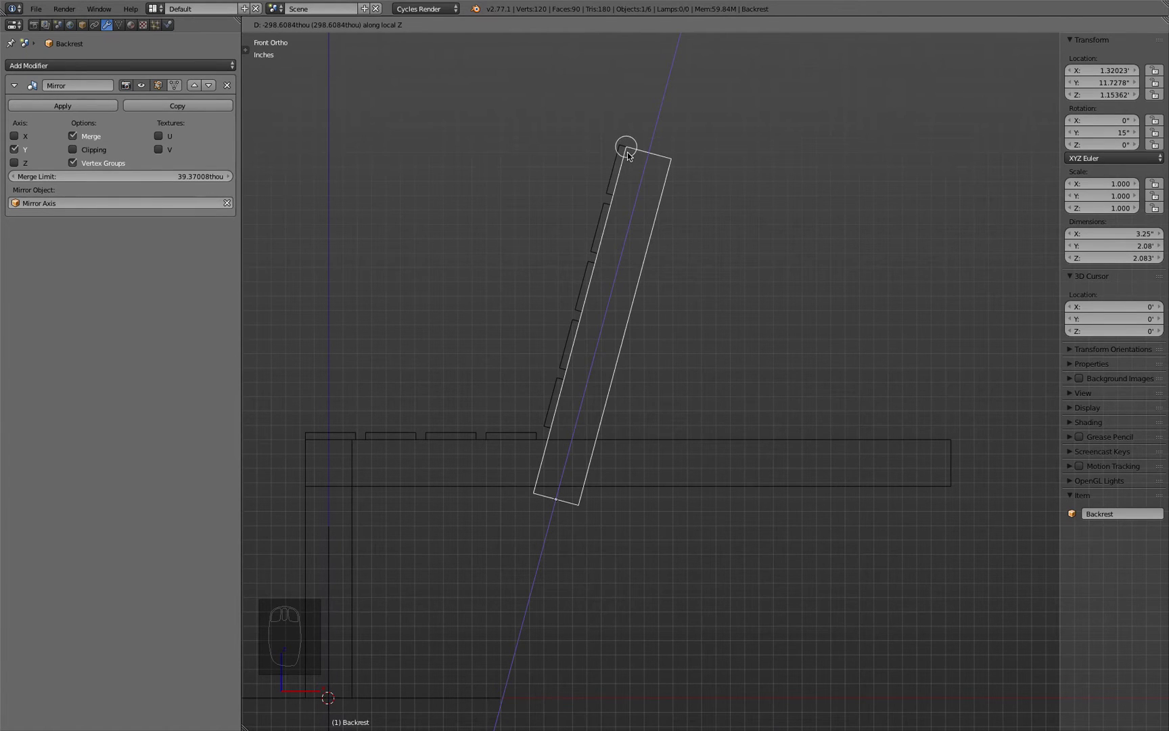
click(627, 151)
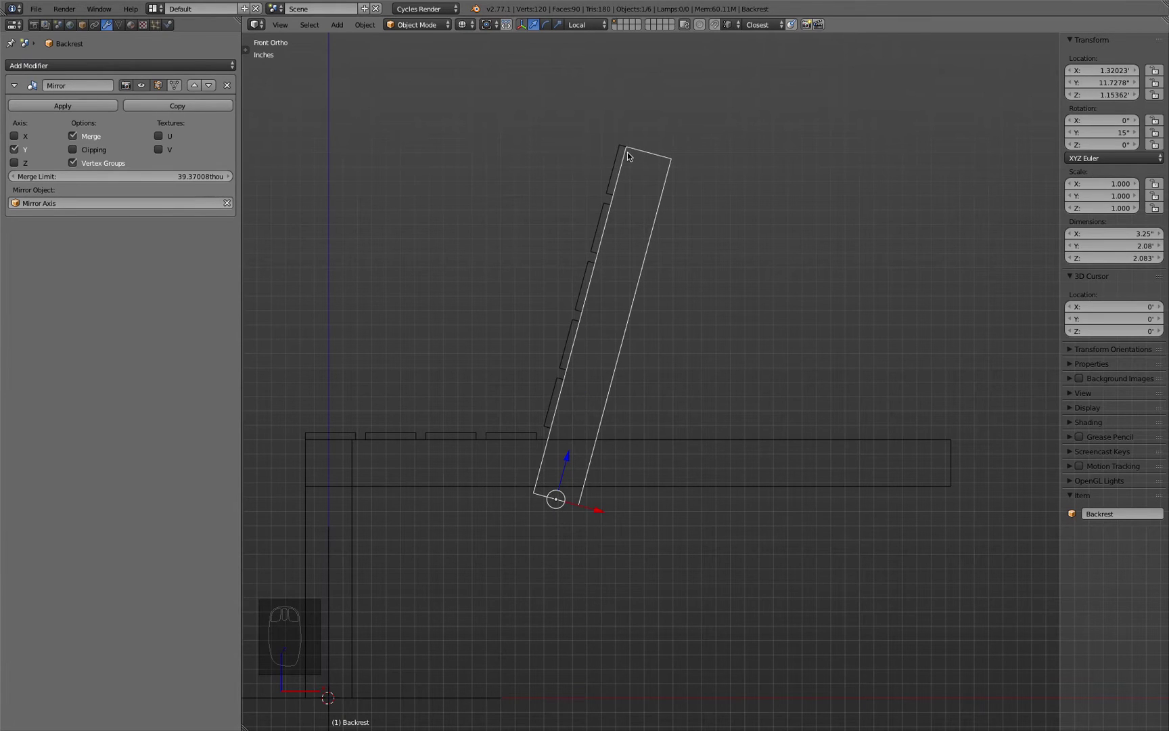
Step: Make a linked duplicate of the seat planks and place it about 7 inches above and 7 inches forward of the originals in front view
mouse_move(479, 262)
middle_down()
mouse_move(477, 311)
mouse_move(541, 231)
middle_up()
key(z)
click(570, 334)
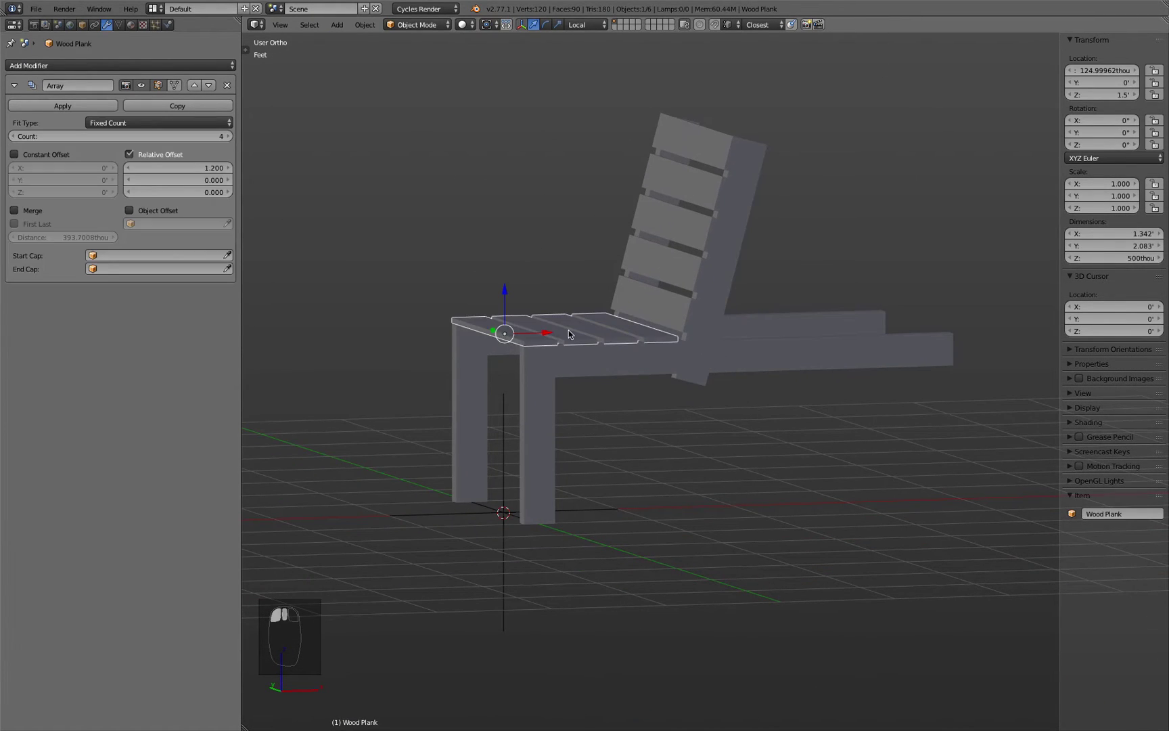
key(KP_1)
key(z)
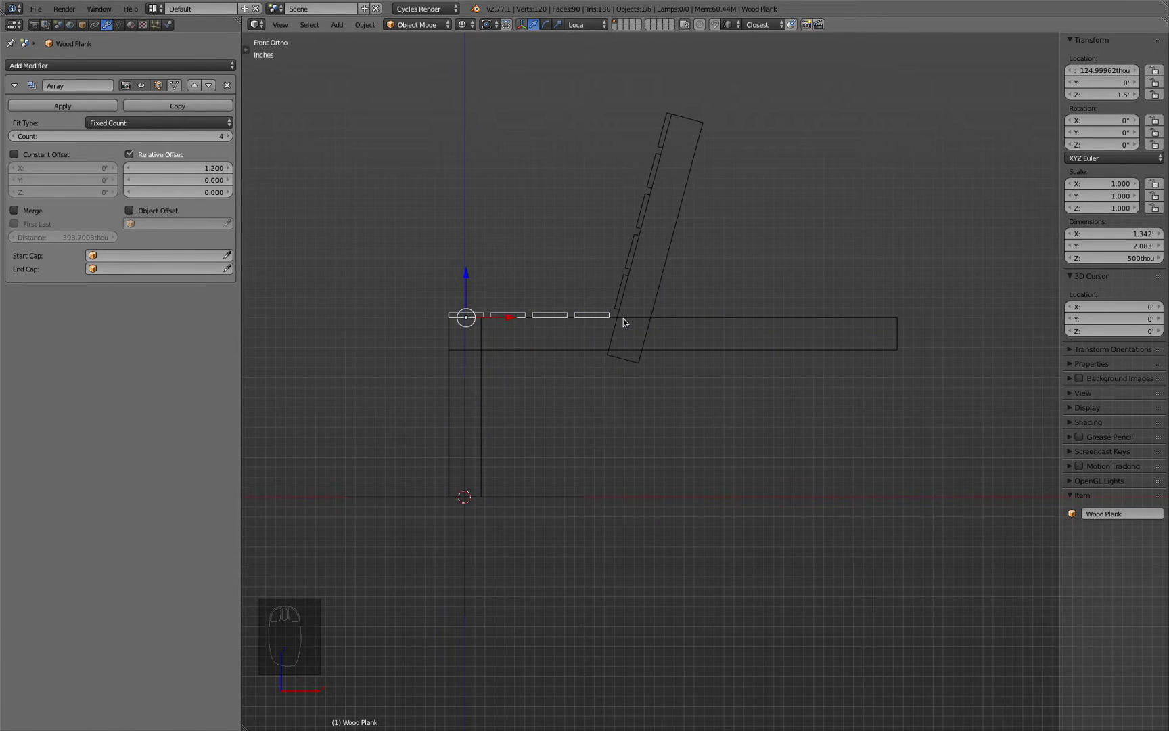
key(alt+d)
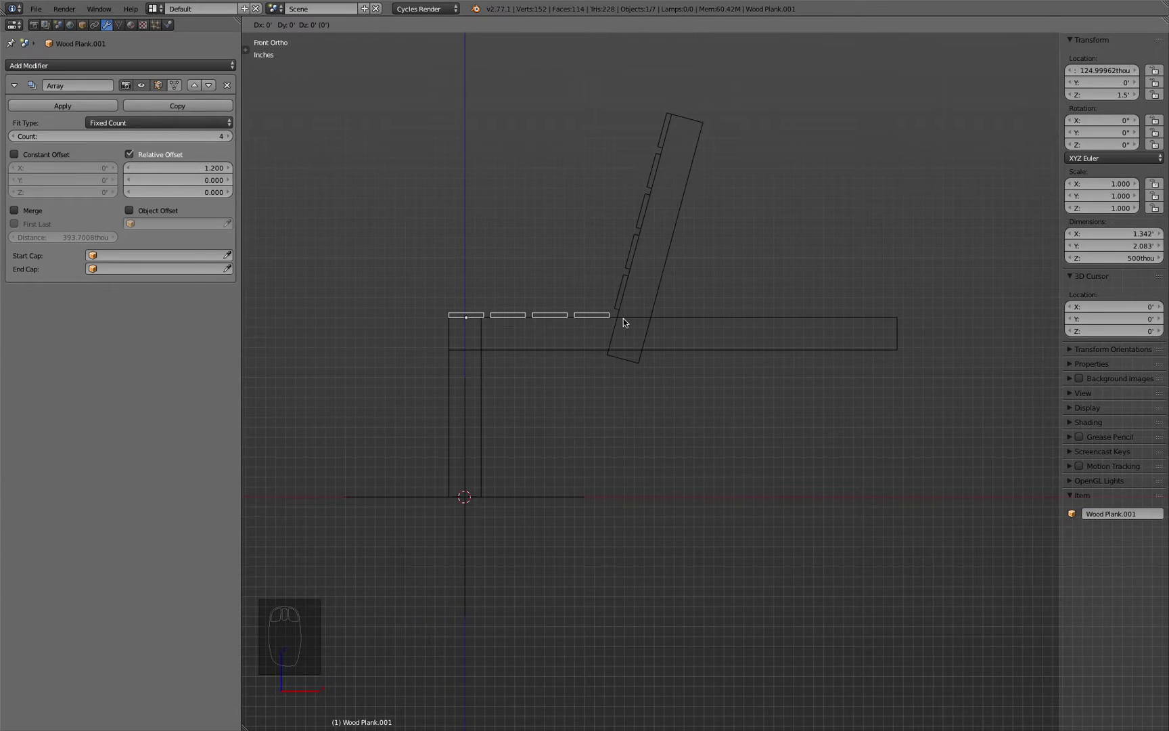
click(553, 248)
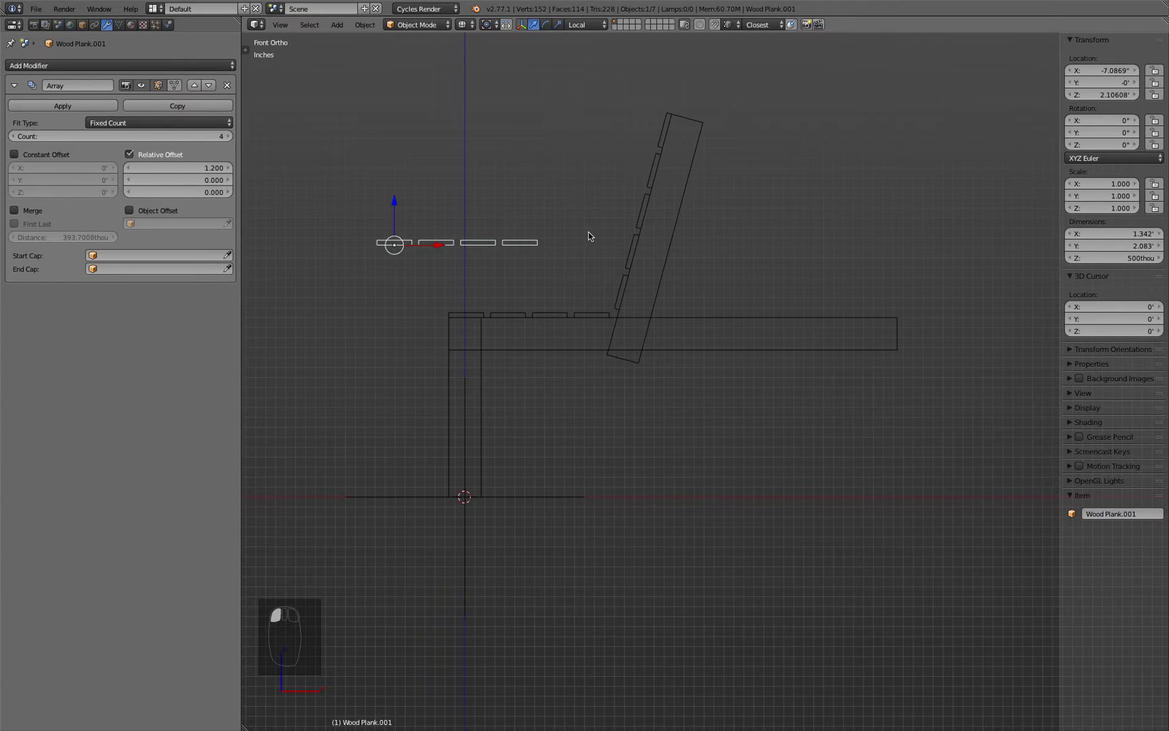
Step: Rotate the duplicated planks 90° in the front view and move them close to the front face of the front legs
text(r90)
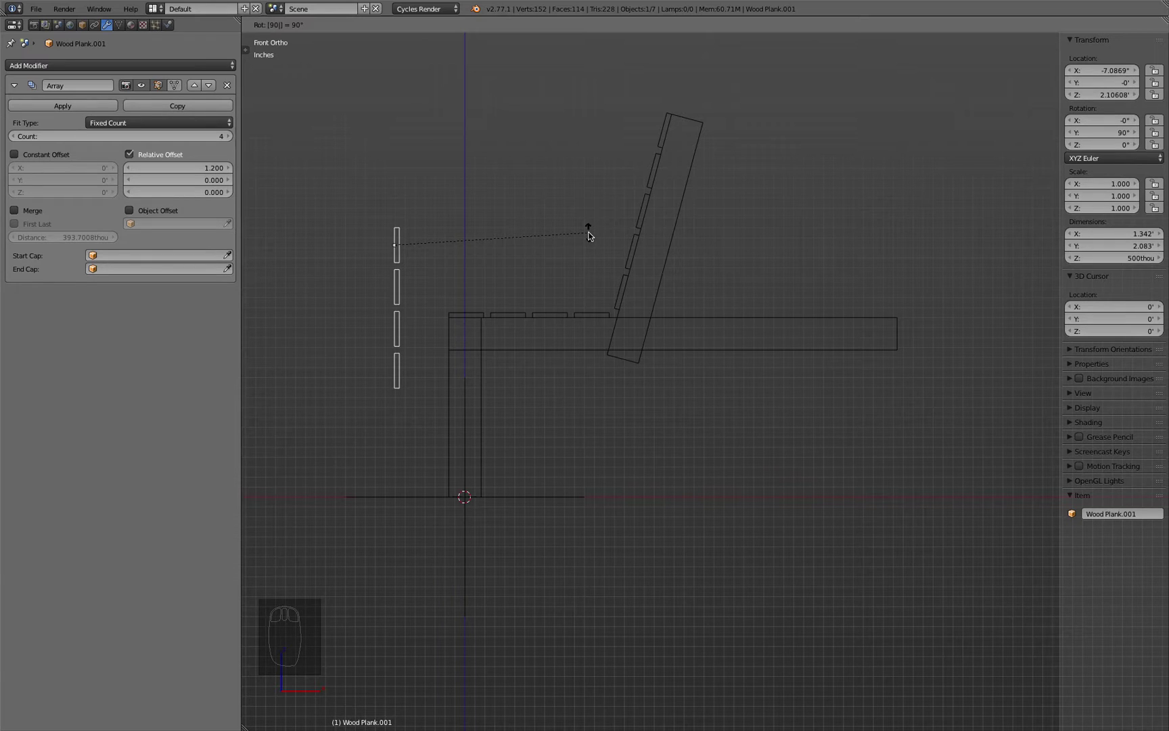
key(Return)
scroll(458, 290, up, 4)
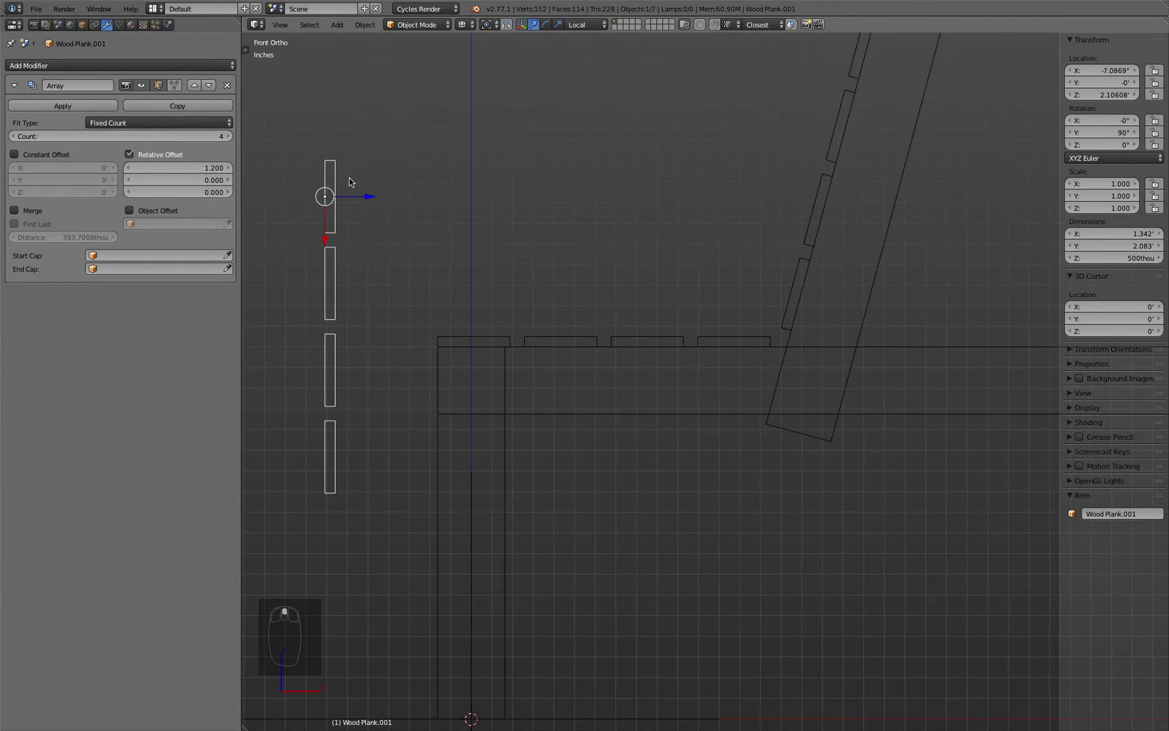
key(g)
click(427, 363)
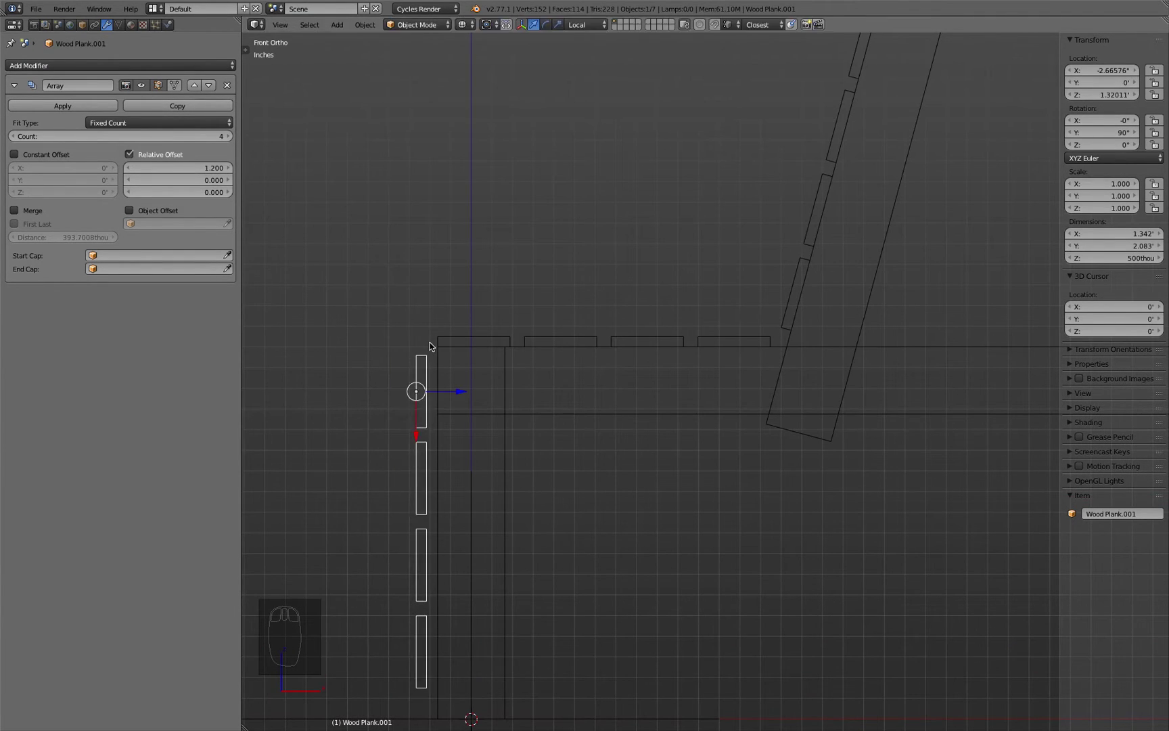
Step: Snap the vertical planks flush against the front face of the front legs, with their upper edge level with the legs' top
scroll(426, 364, up, 2)
scroll(427, 364, up, 4)
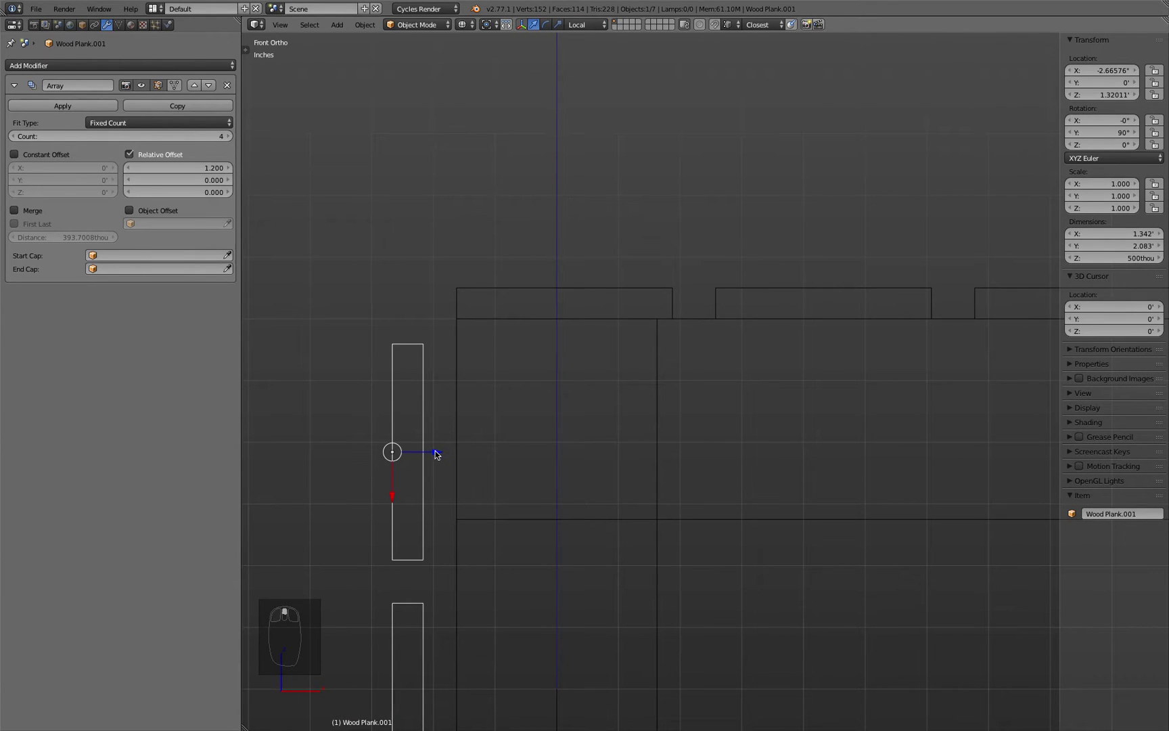
drag(436, 454, 460, 329)
drag(426, 492, 457, 341)
key(z)
middle_drag(457, 337, 426, 359)
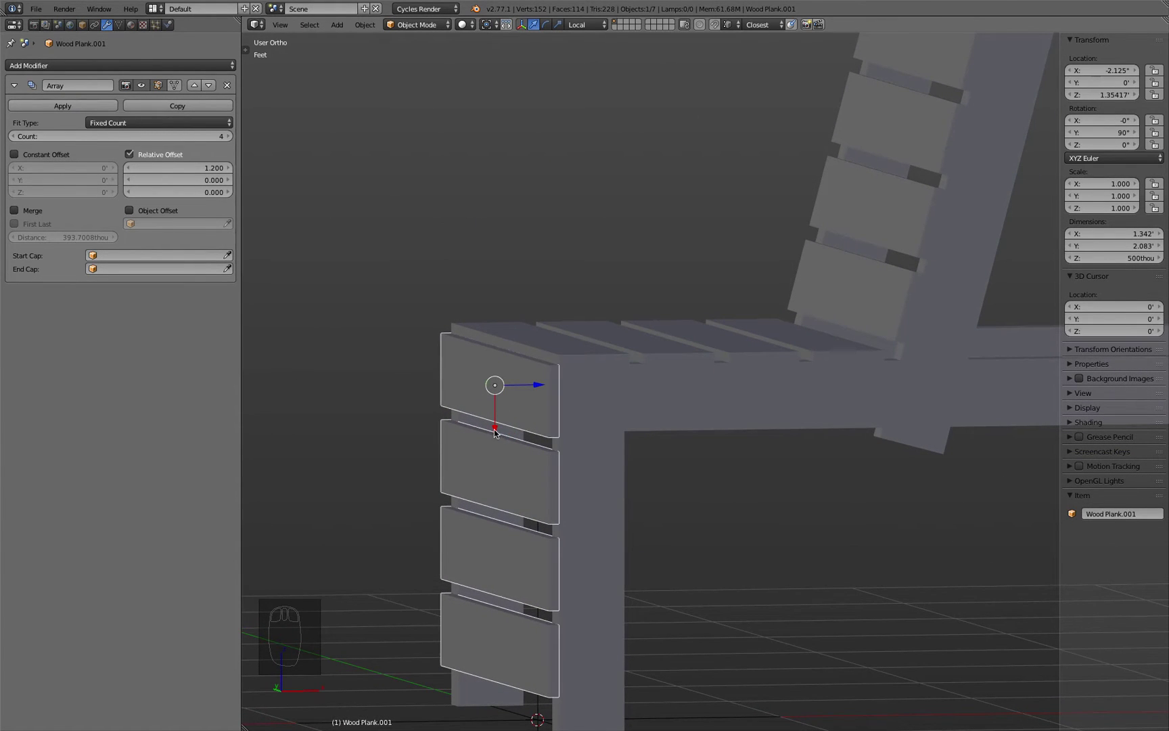
Step: Try lowering the front planks about 1.3 inches down the legs along their local X axis
drag(496, 433, 496, 444)
middle_drag(496, 443, 719, 345)
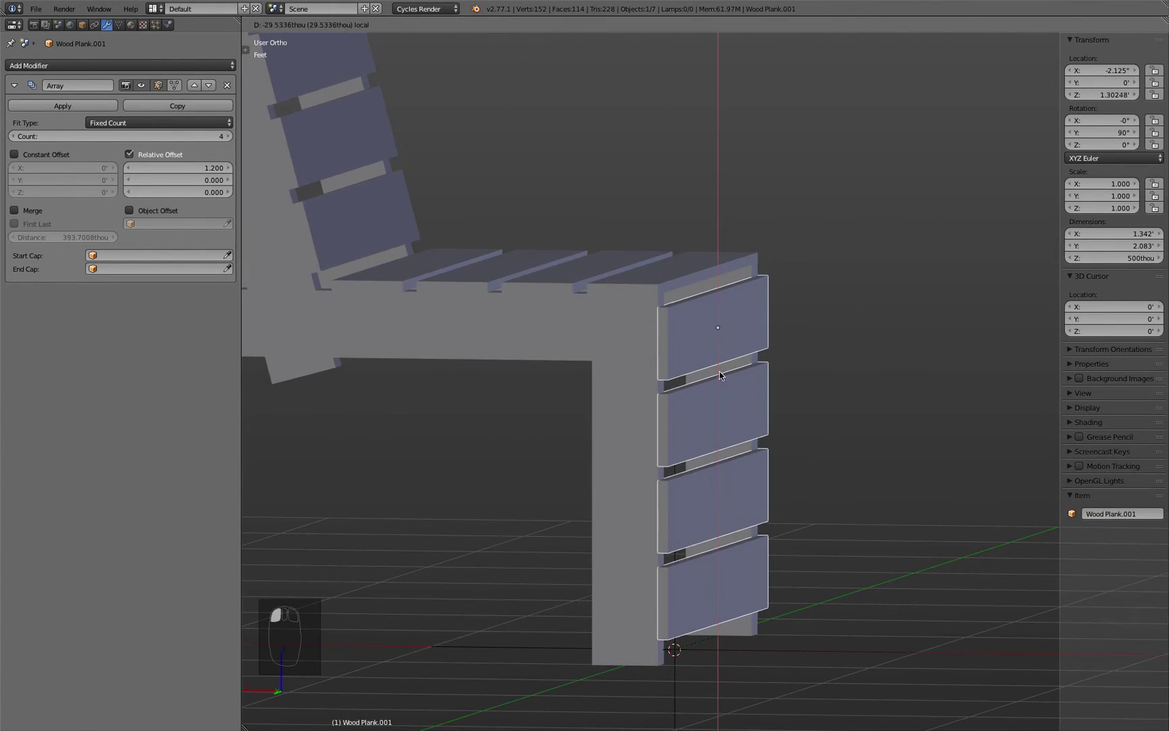
drag(718, 370, 718, 370)
drag(718, 370, 721, 385)
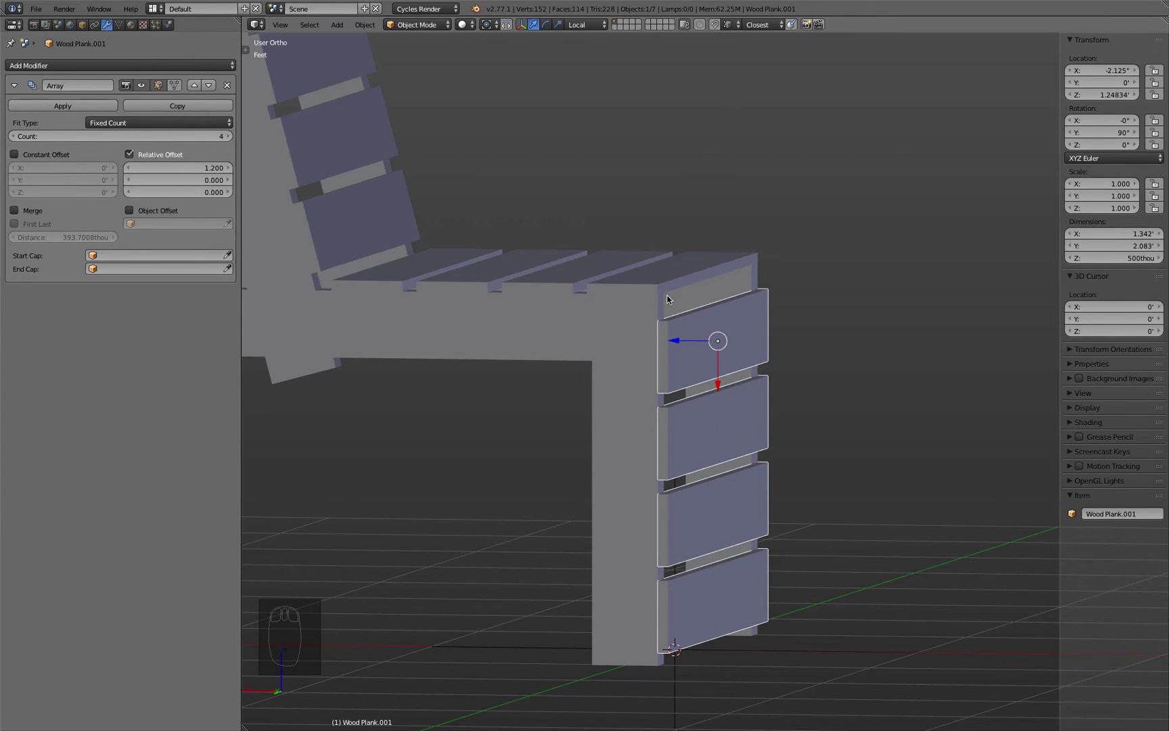
Step: Raise the front planks about 1.77 inches along global Z, snapping their upper edge to the top surface of the seat planks
key(g)
key(z)
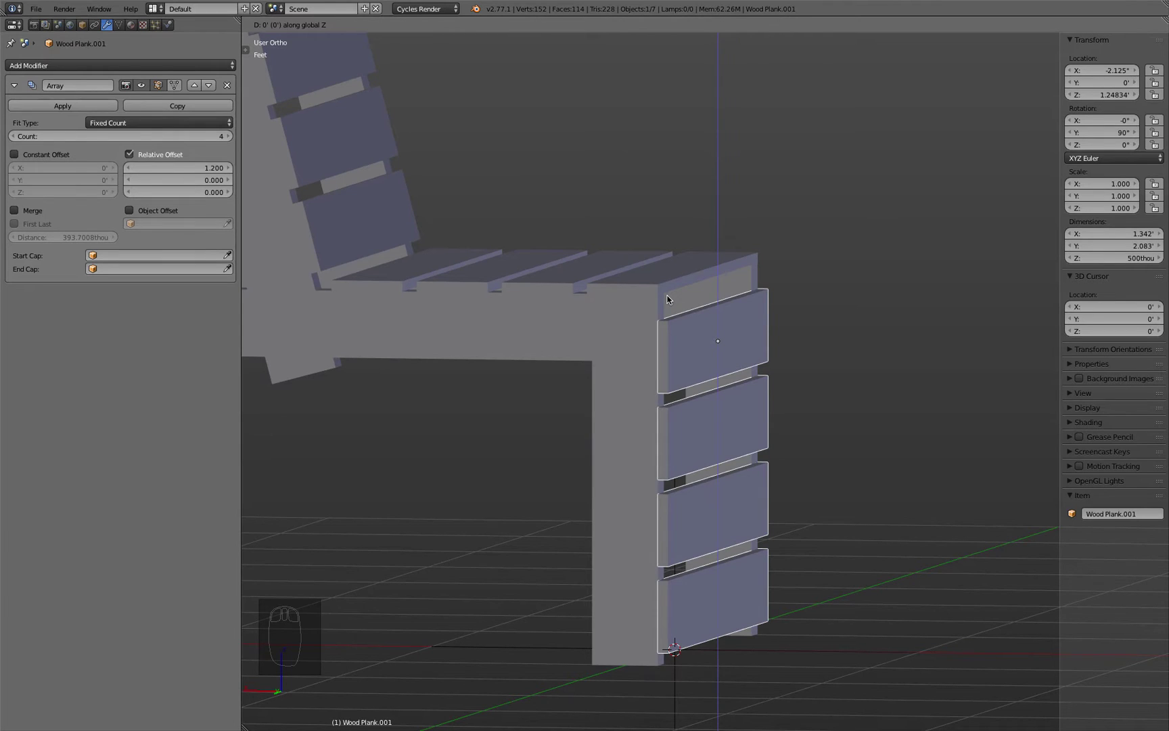
click(660, 289)
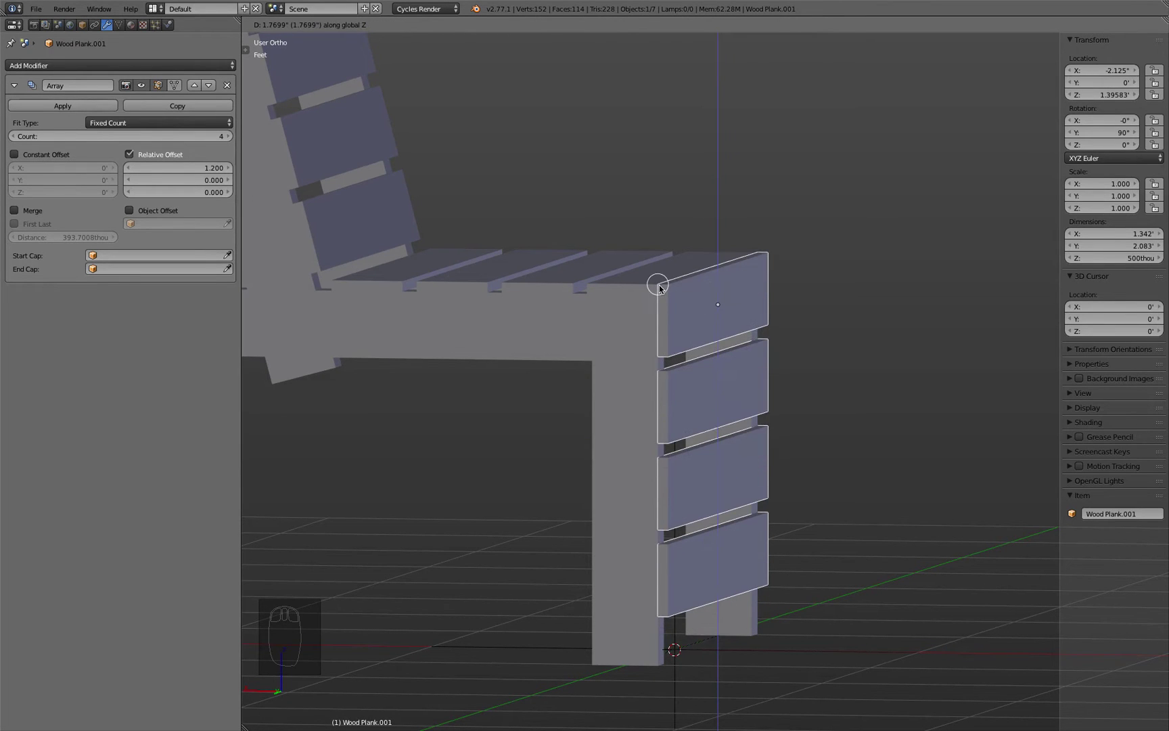
middle_drag(688, 318, 656, 389)
scroll(572, 320, up, 3)
Step: Deselect everything and save the chair over the existing file Chair 2.blend
key(a)
scroll(692, 378, down, 5)
scroll(657, 390, up, 4)
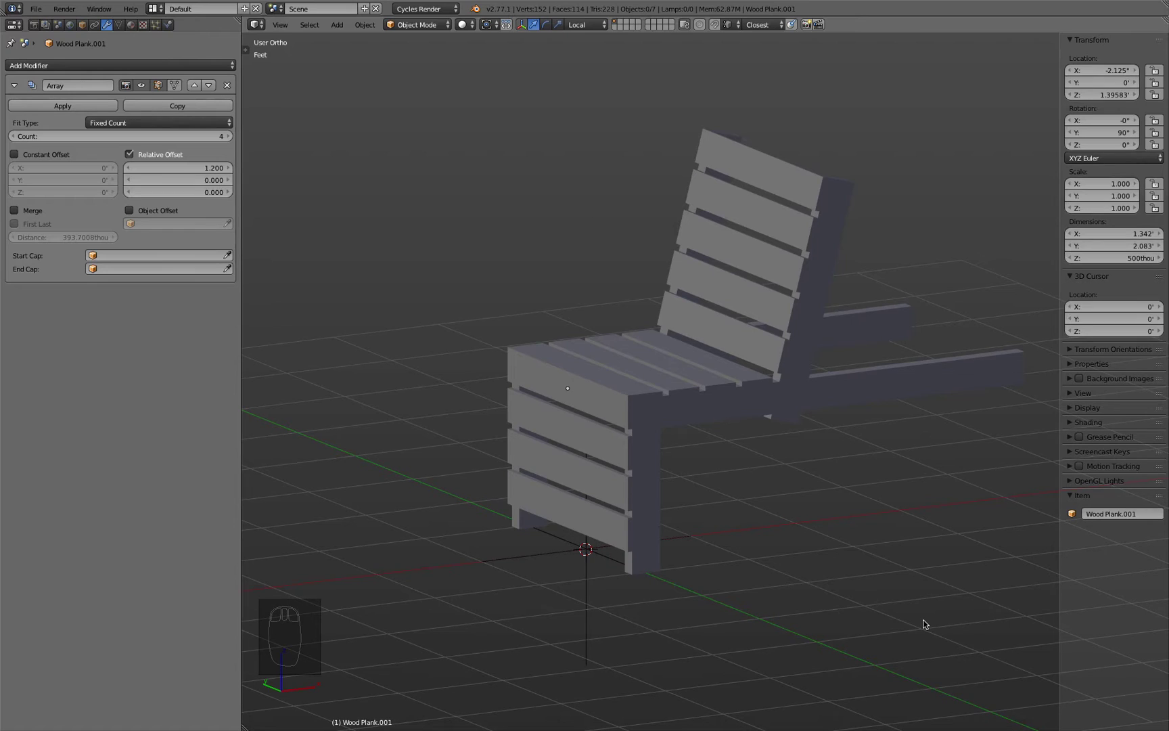
key(ctrl+s)
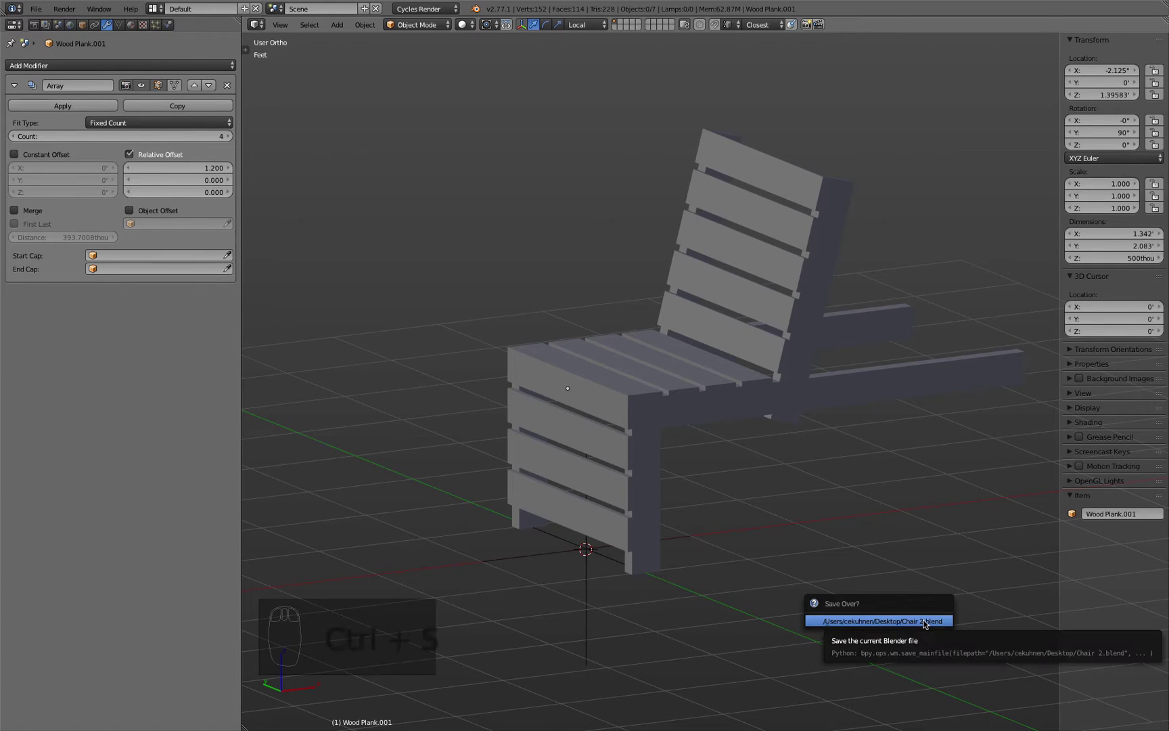
click(924, 624)
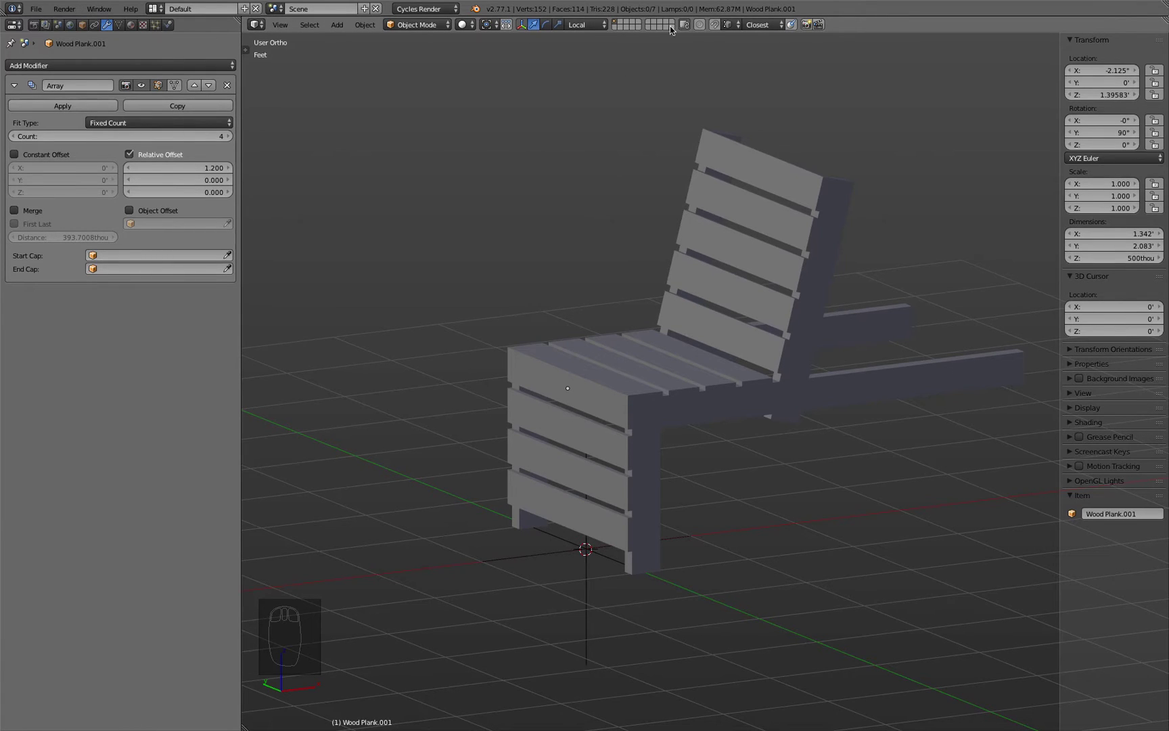
Step: Look through the other scene layers and return to the first layer with the chair
click(625, 26)
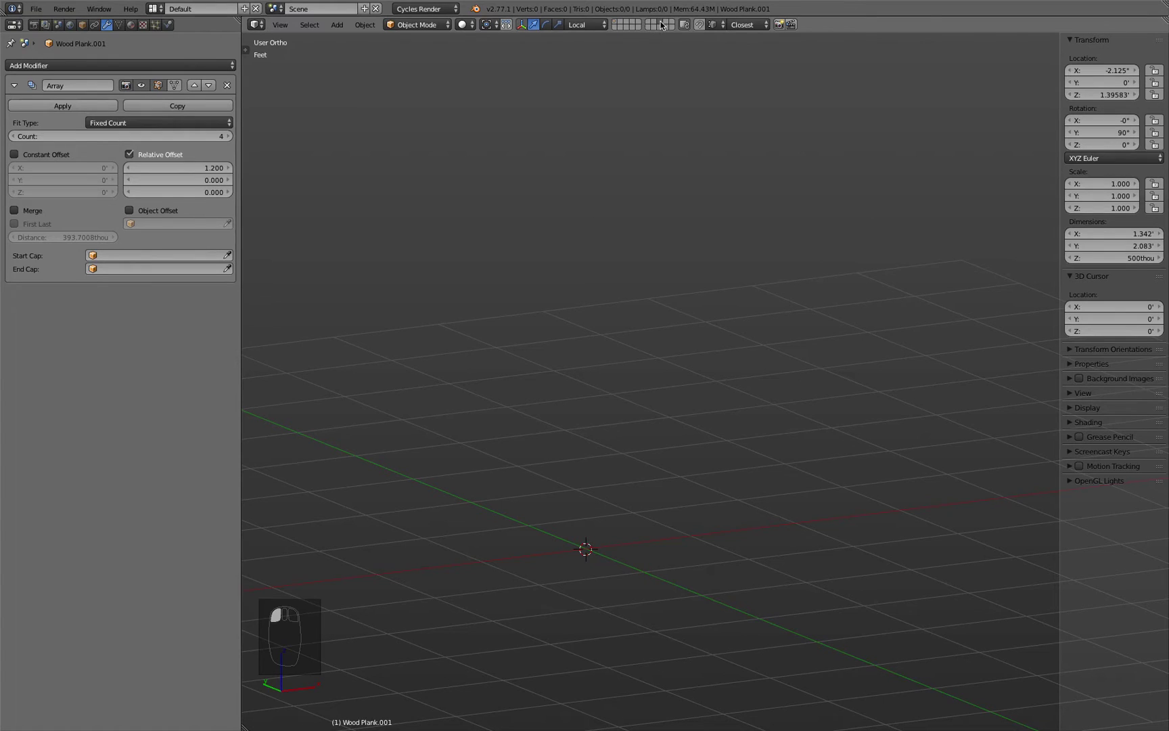
click(618, 25)
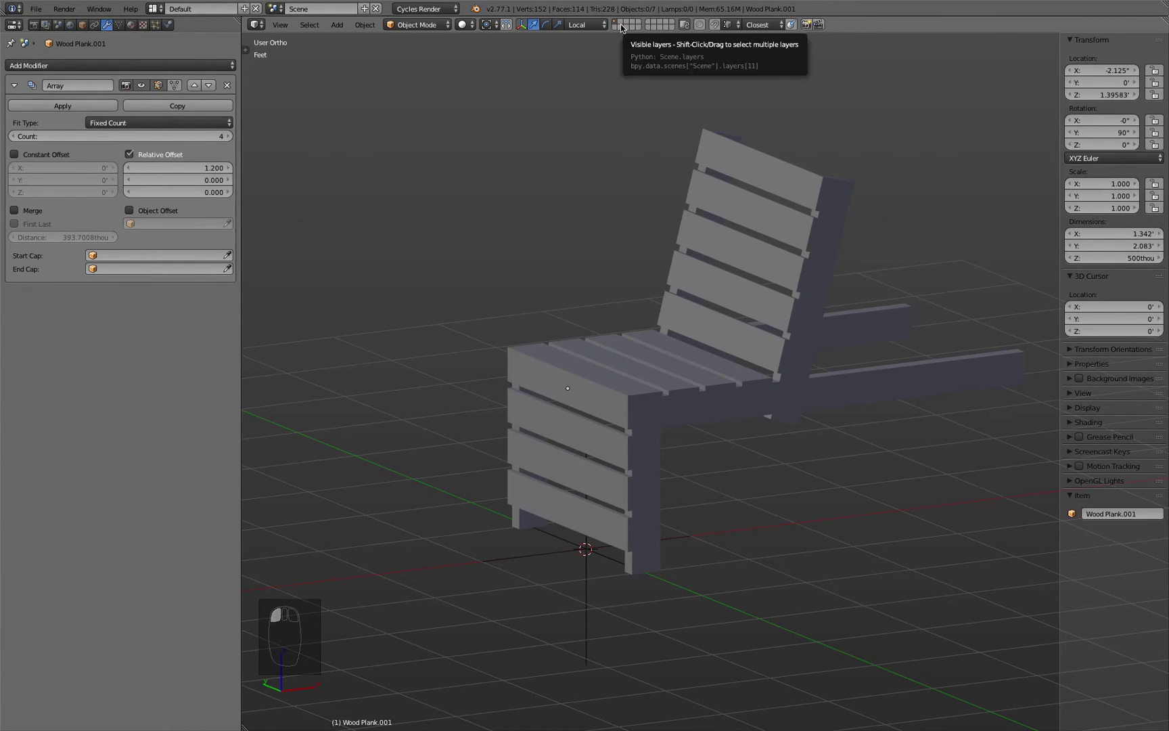
click(626, 26)
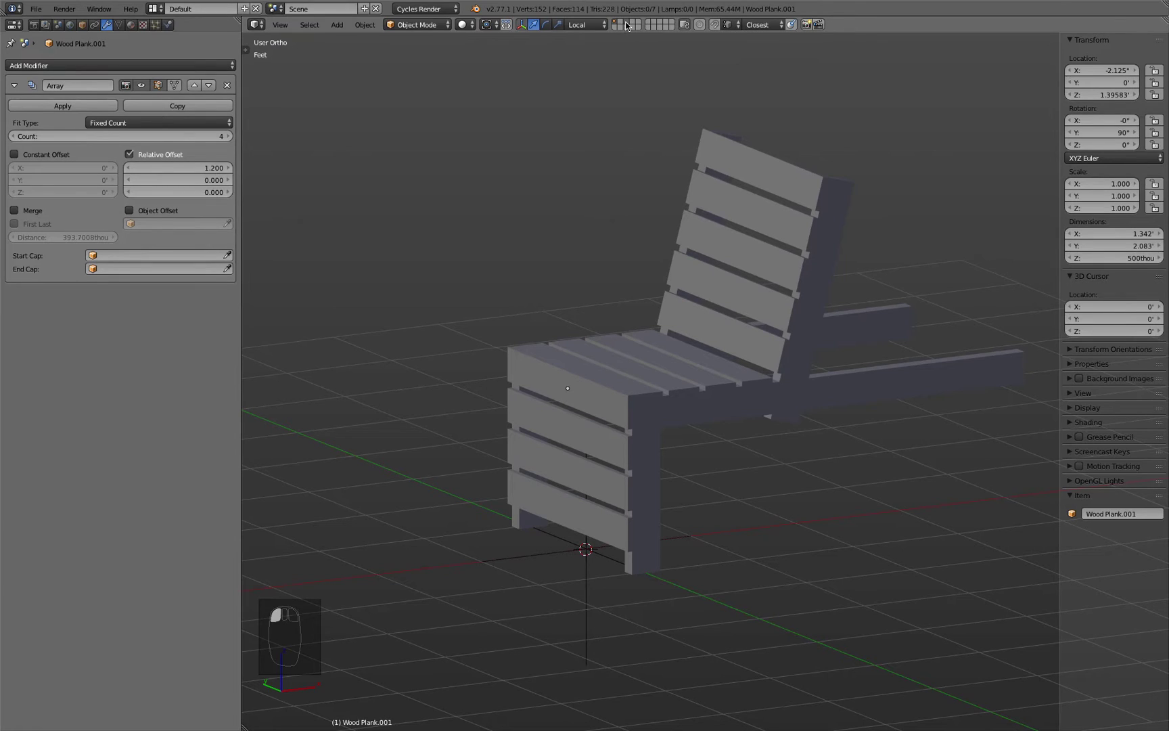
click(638, 26)
click(623, 24)
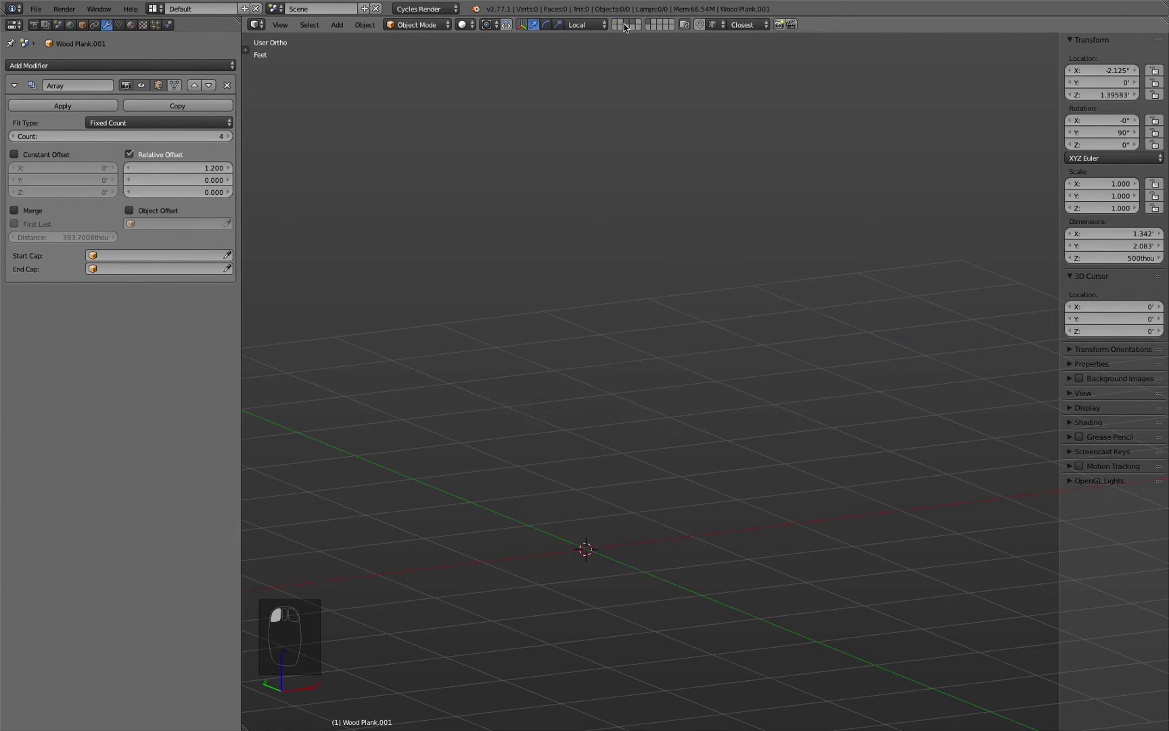
click(616, 23)
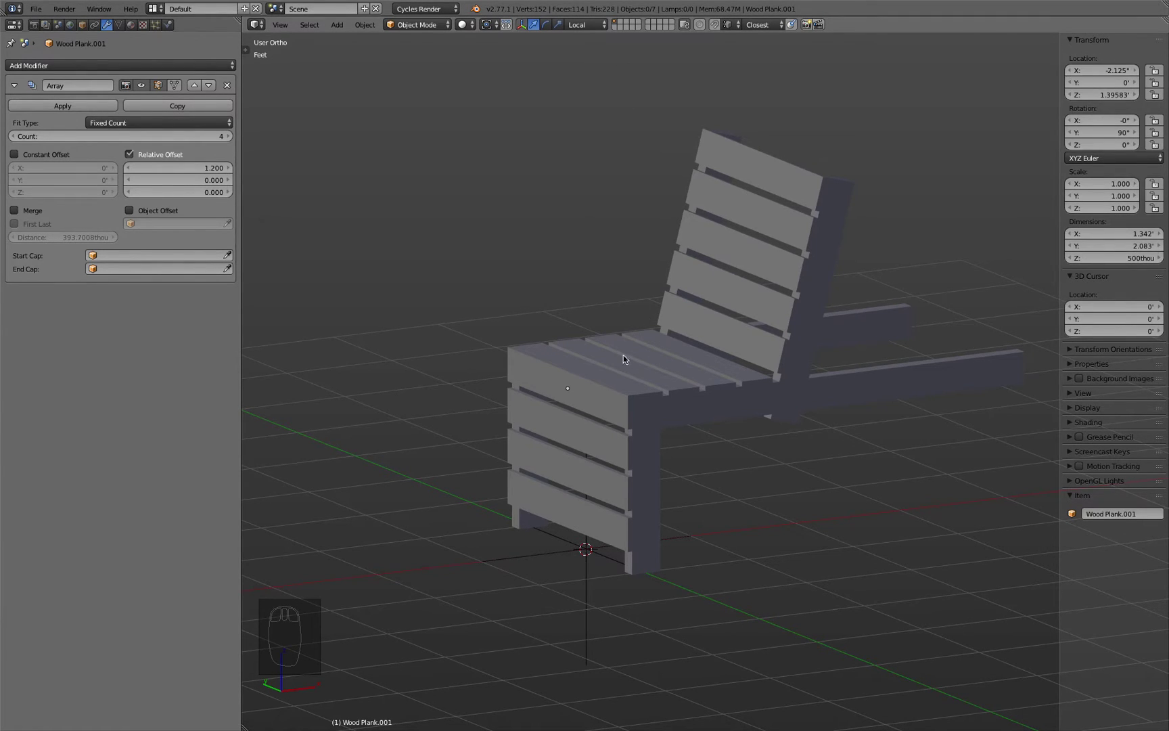
Step: Rename the front planks object as Wood Plank Front
right_click(554, 418)
click(82, 24)
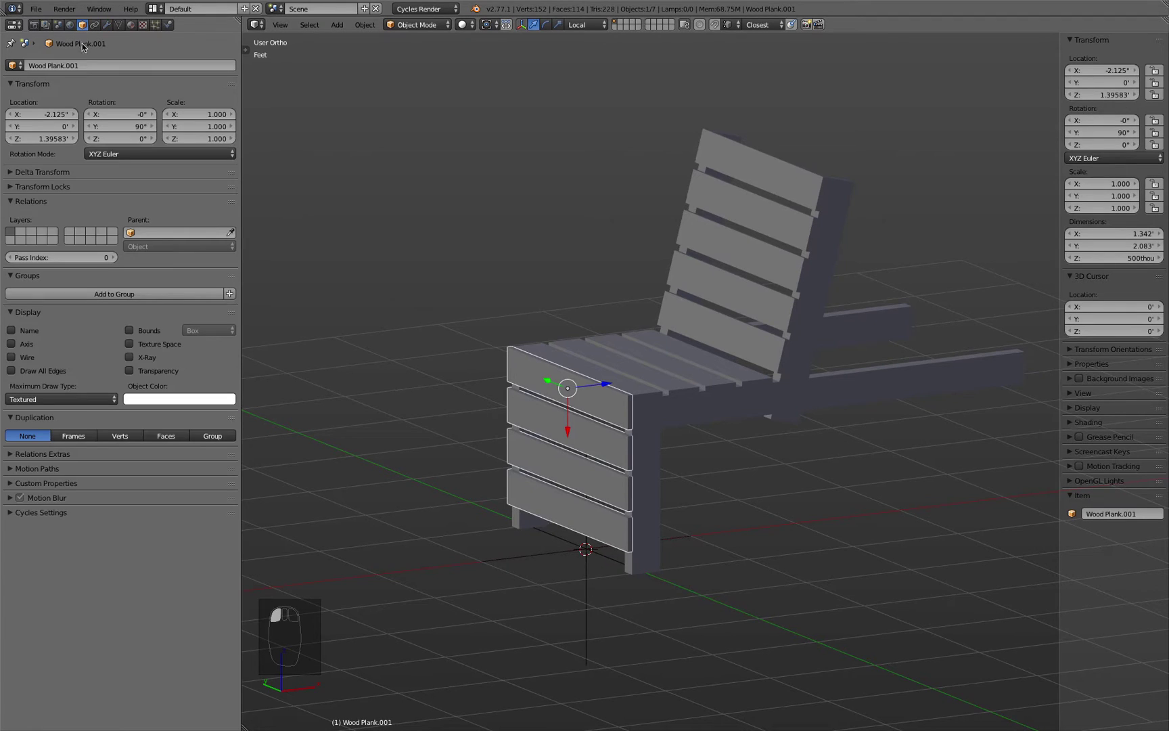
click(86, 66)
key(BackSpace)
key(BackSpace)
key(BackSpace)
key(BackSpace)
key(BackSpace)
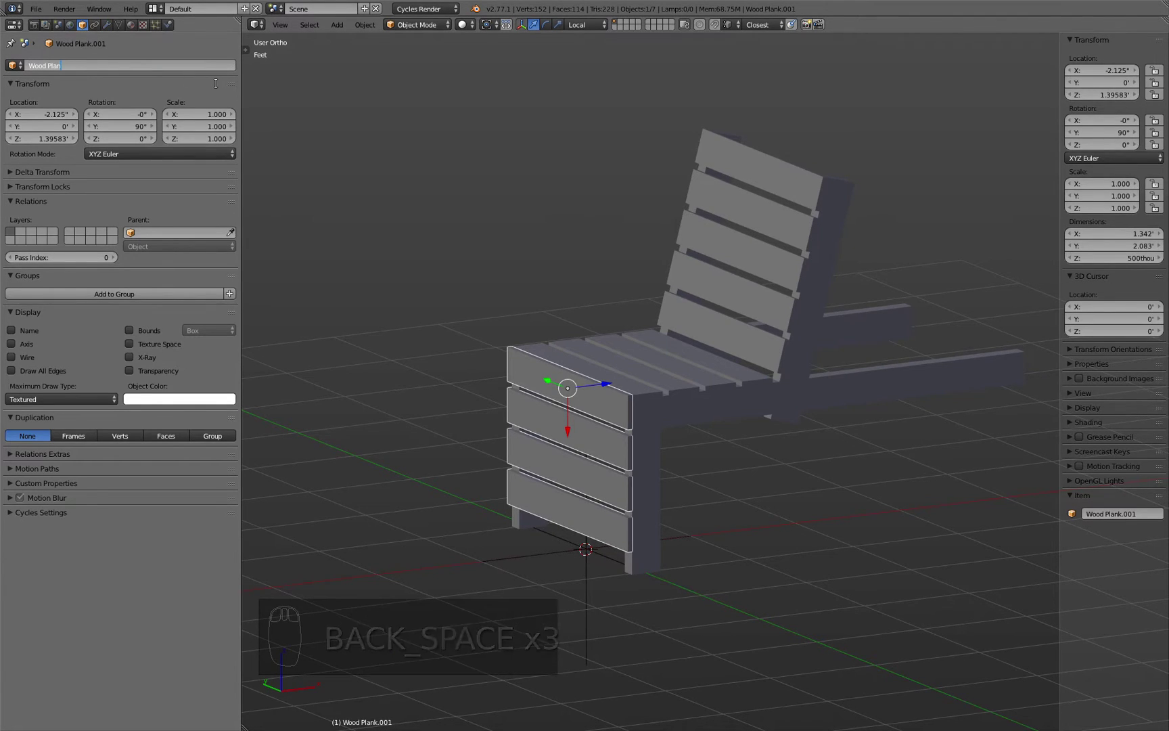
text(k Front)
key(Return)
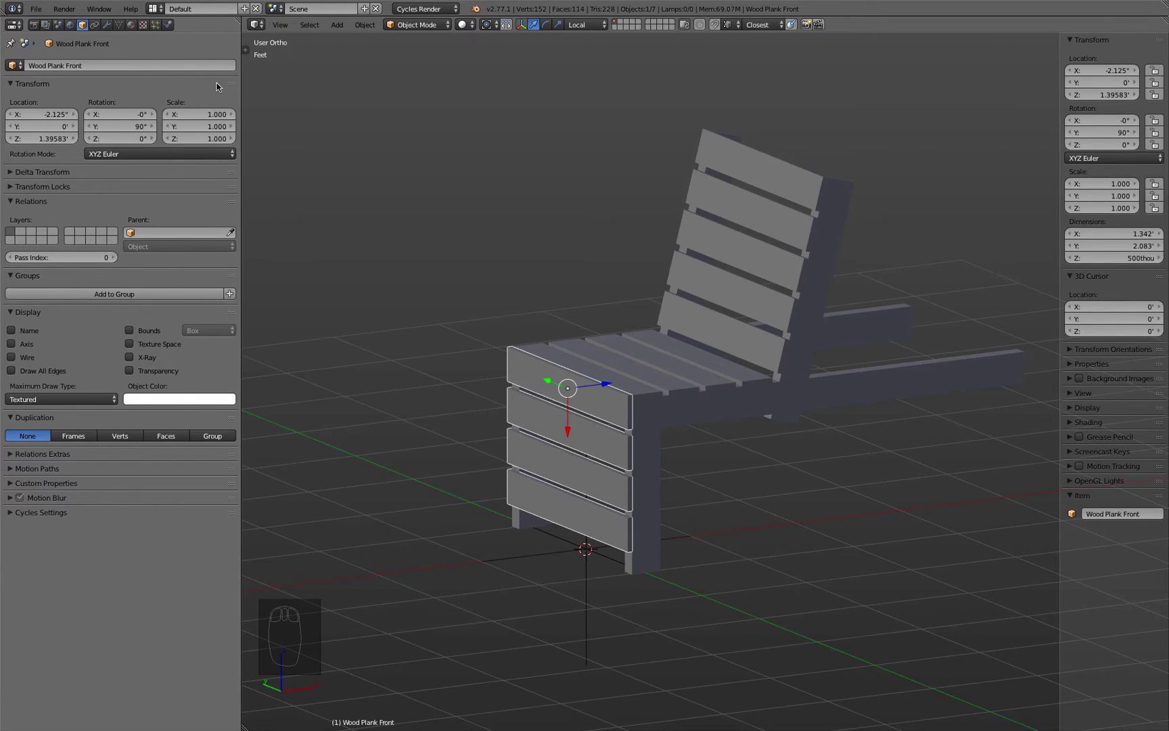
Step: Select the front, seat and backrest planks together and move them to layer 4
right_click(783, 201)
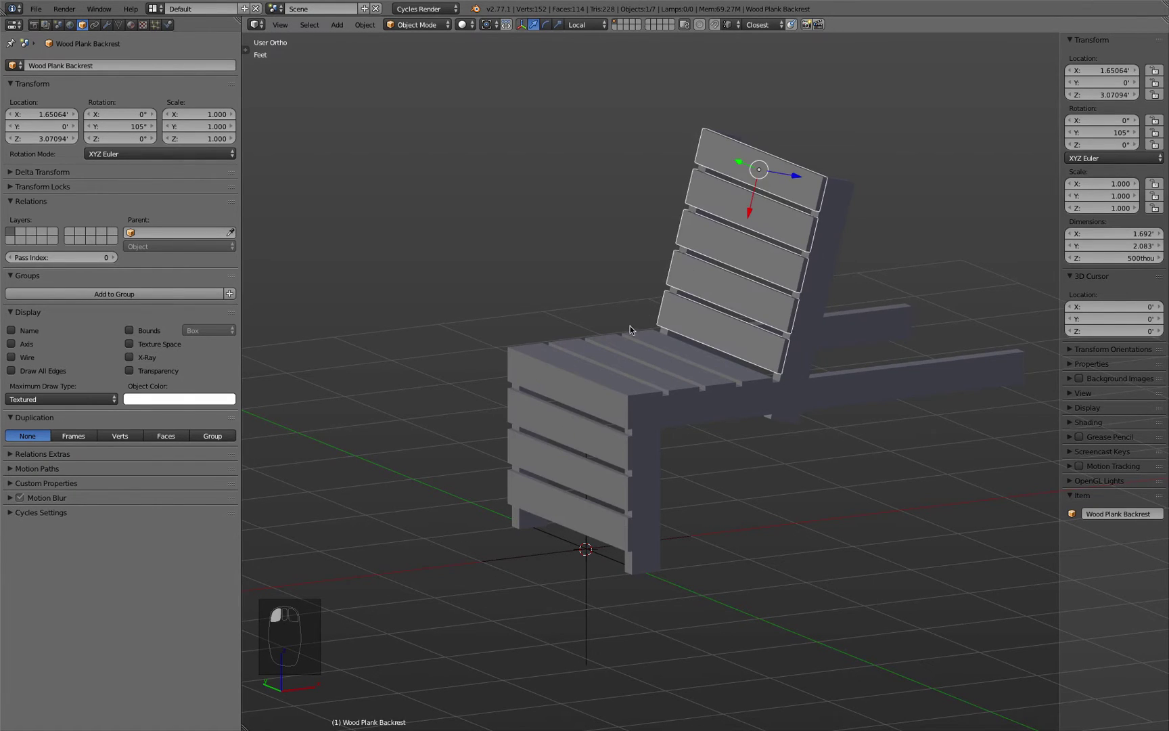
right_click(636, 353)
right_click(562, 447)
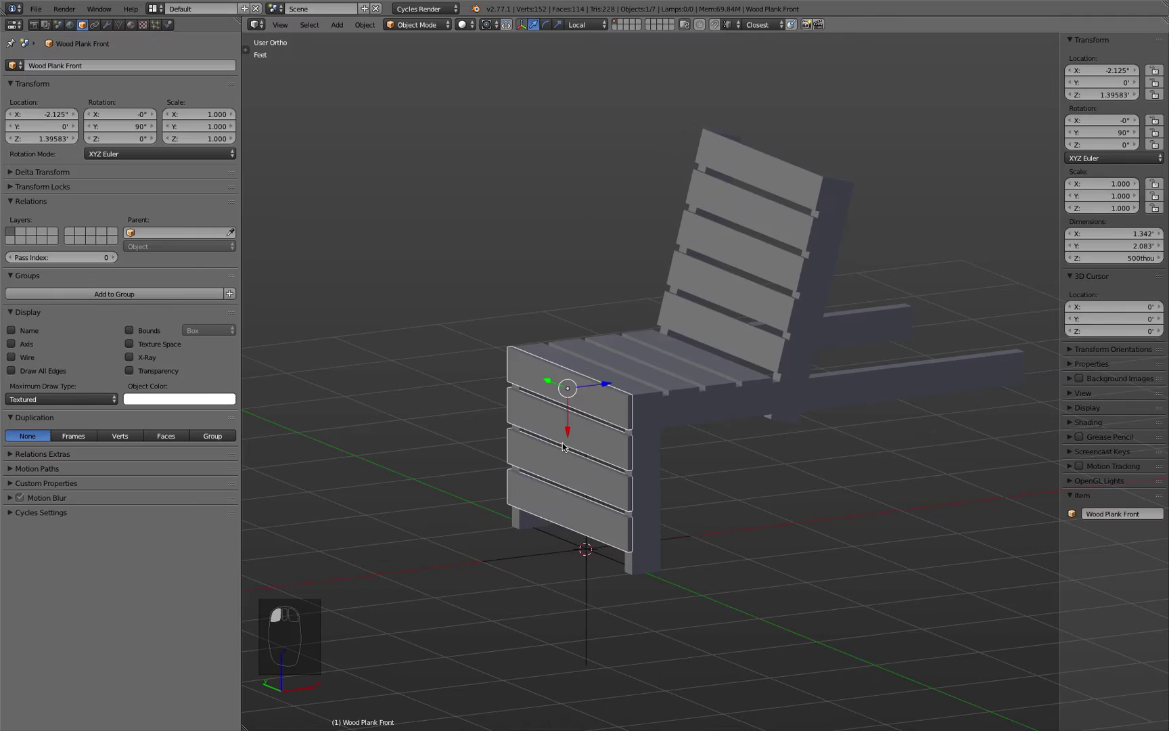
shift+right_click(651, 371)
shift+right_click(747, 272)
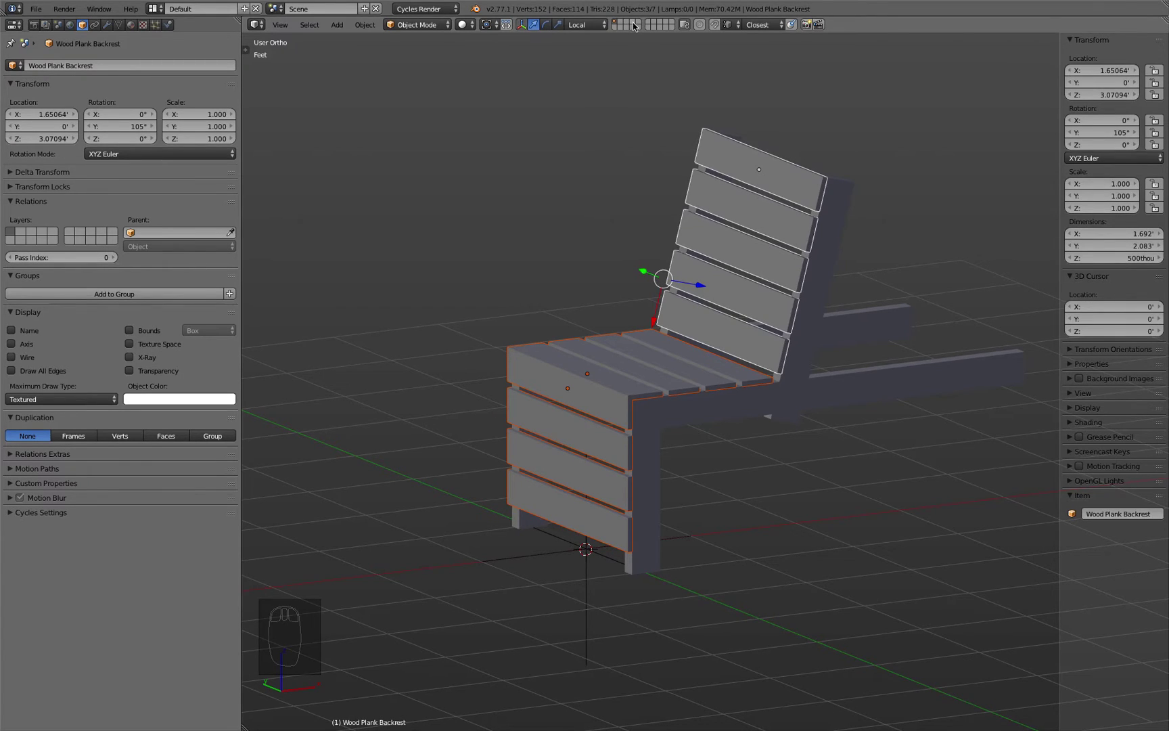
click(365, 25)
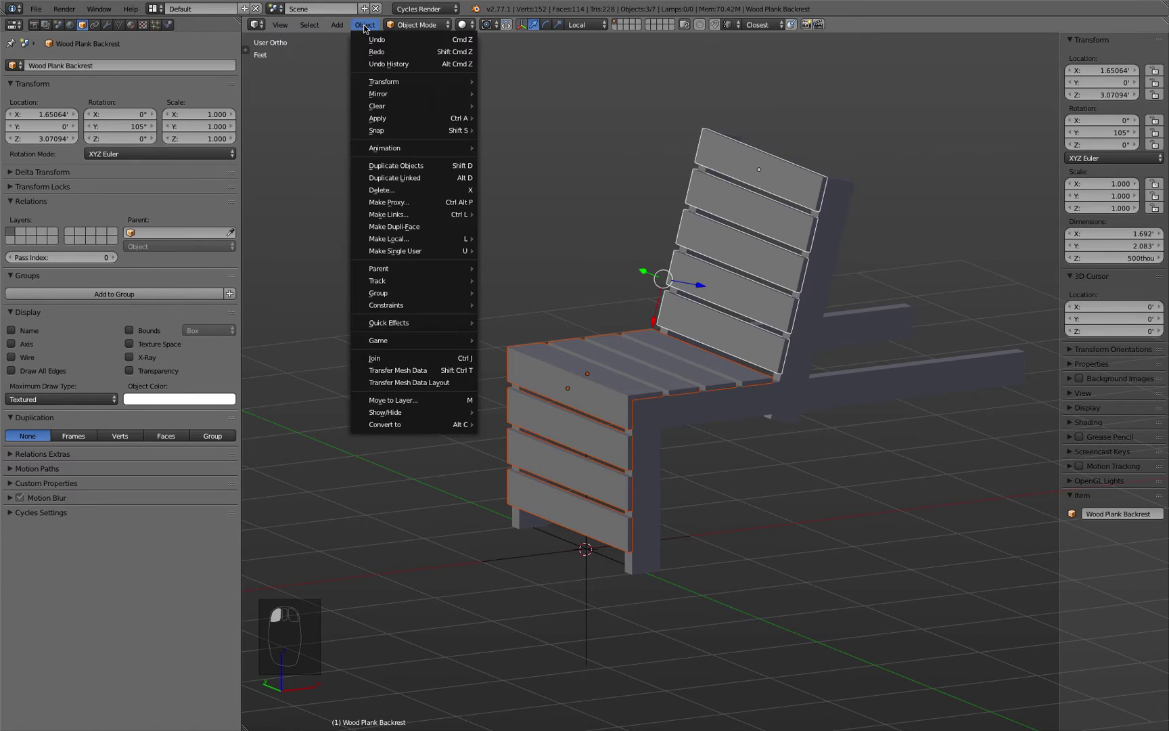
click(427, 401)
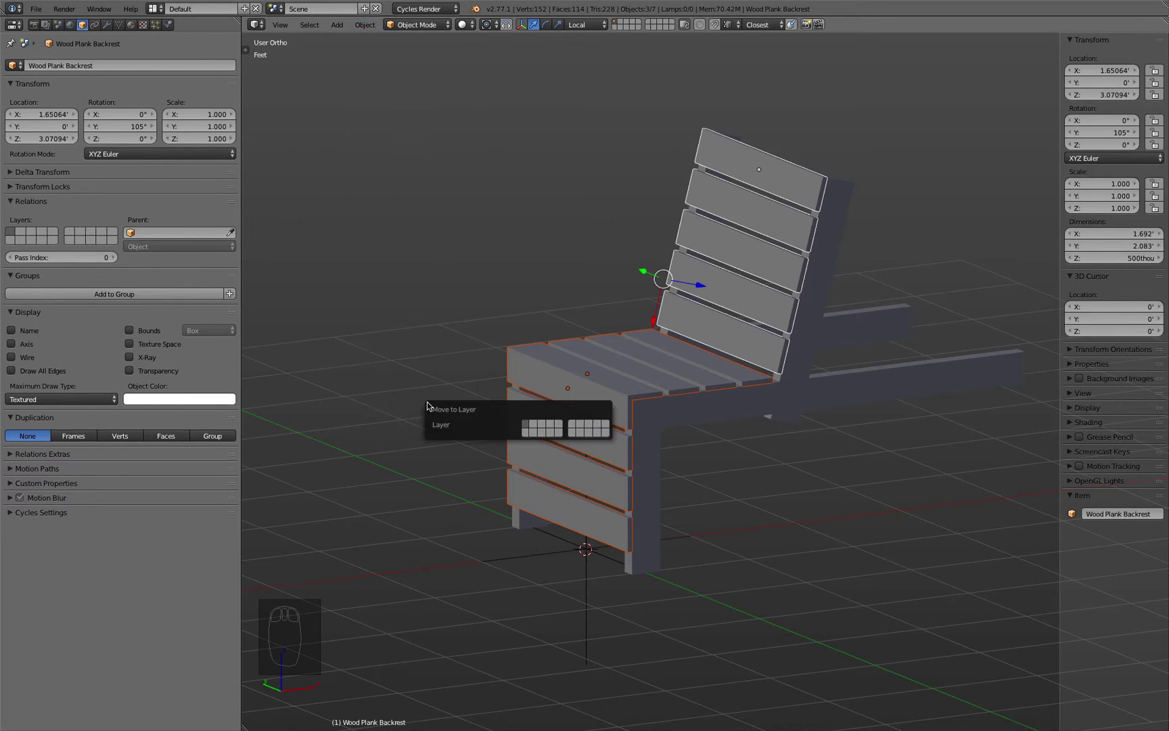
click(552, 427)
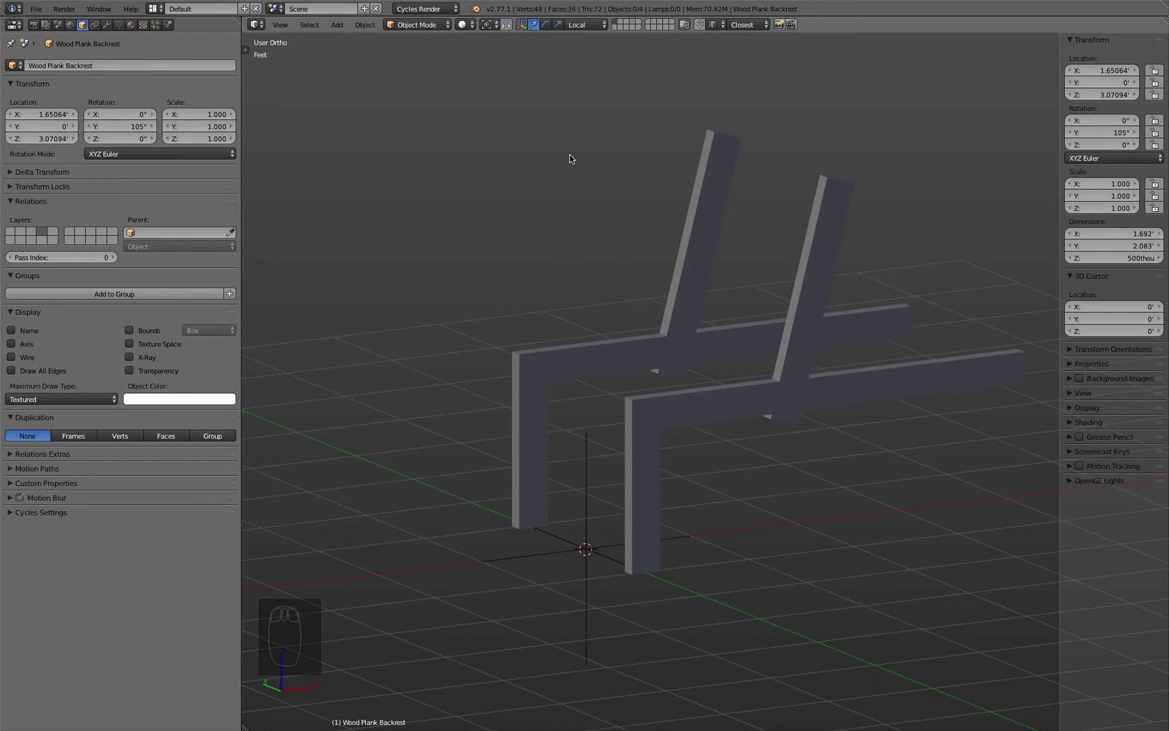
Step: Check layer 4 alongside layer 1, return to layer 1 alone, and move the Back Leg beams to layer 2
shift+click(632, 25)
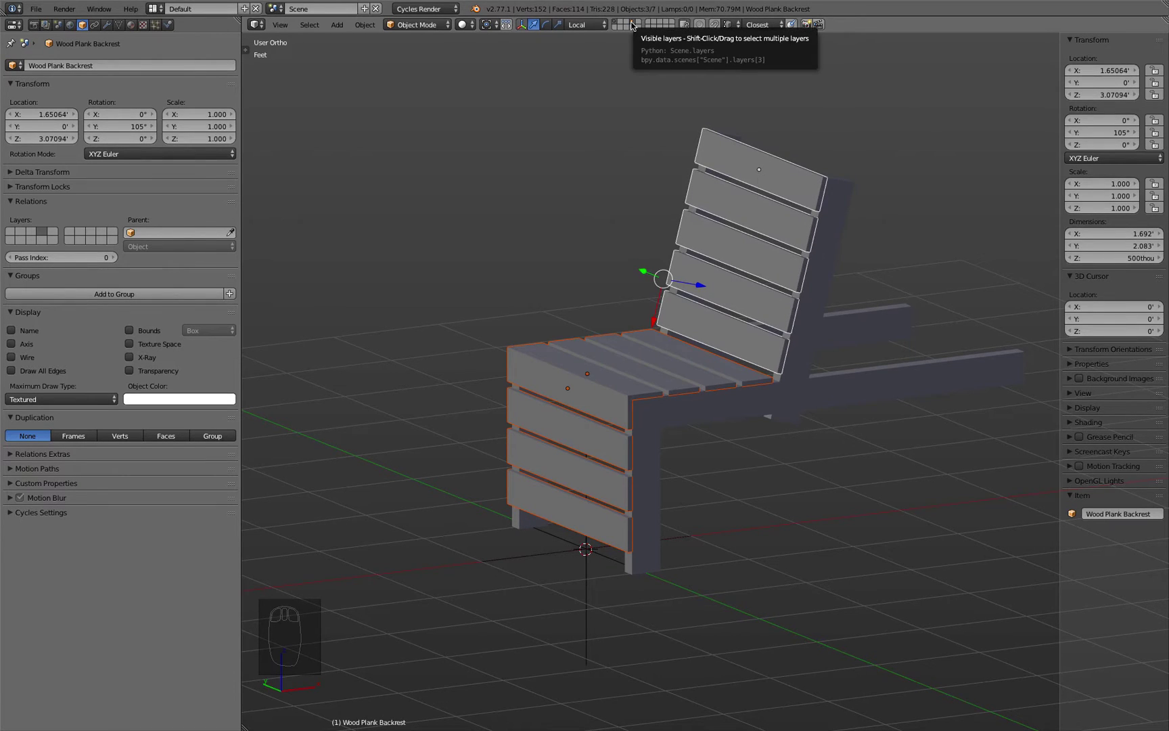
click(618, 24)
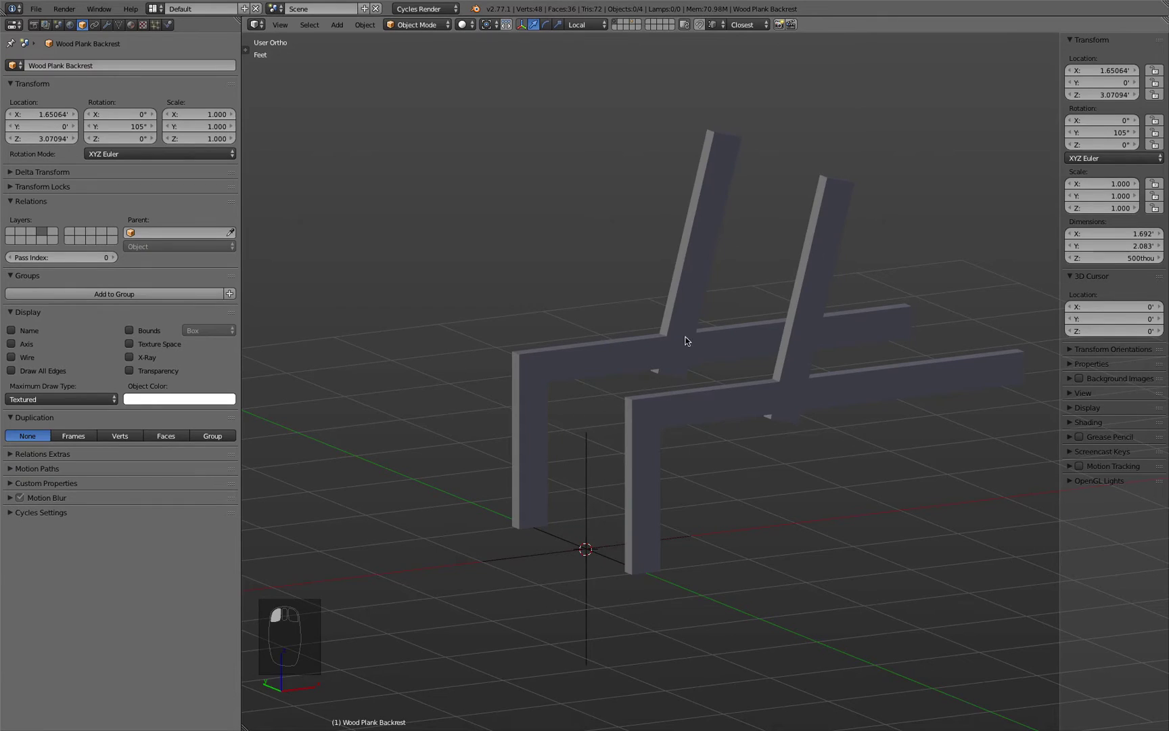
click(704, 394)
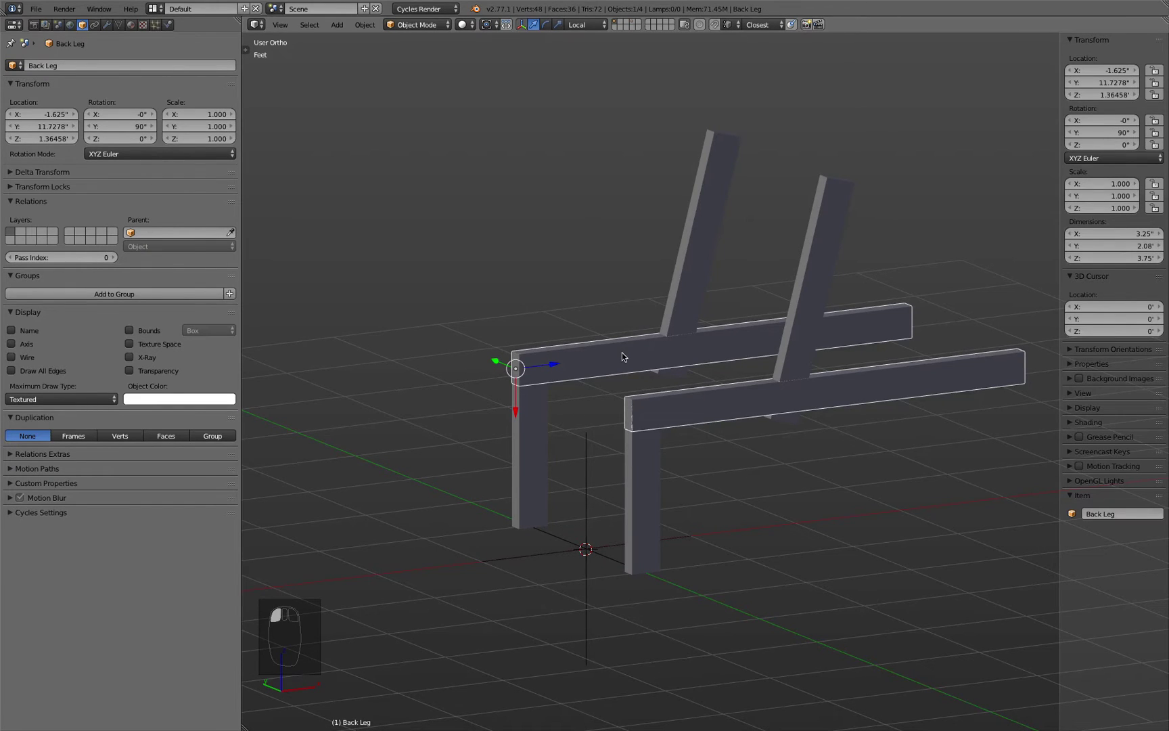
key(m)
key(2)
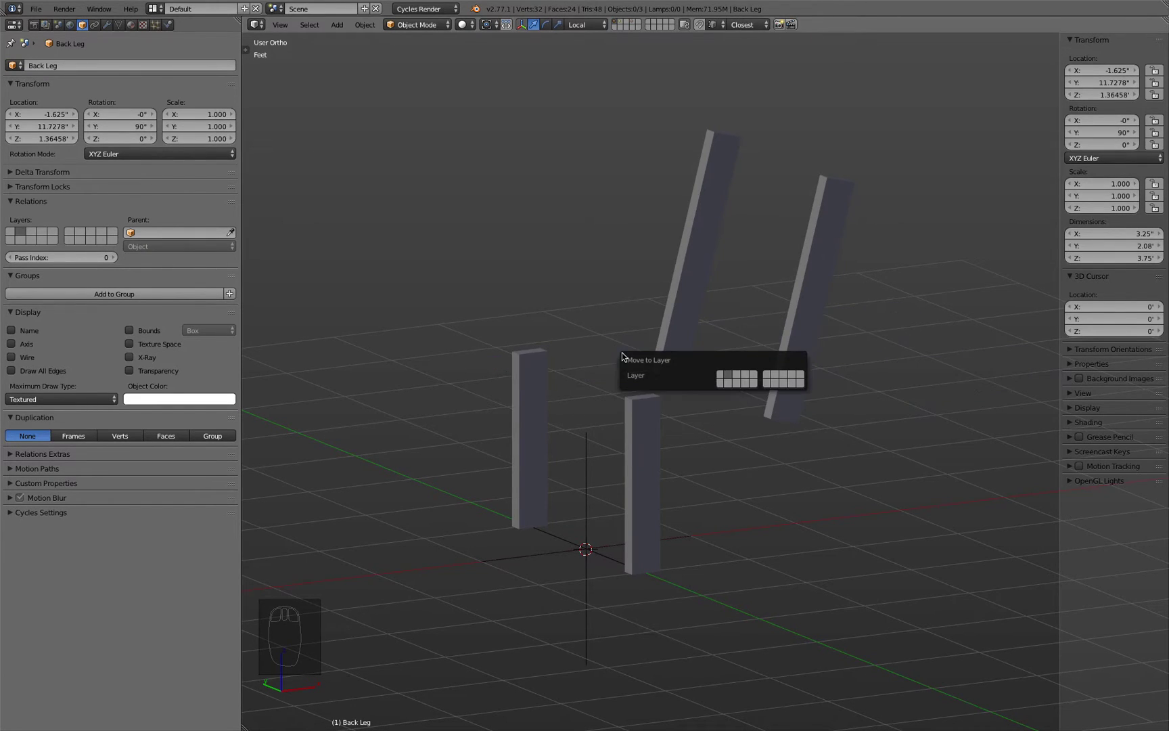
Step: Move the Backrest supports to layer 3 and the Mirror Axis empty to layer 11
click(707, 214)
key(m)
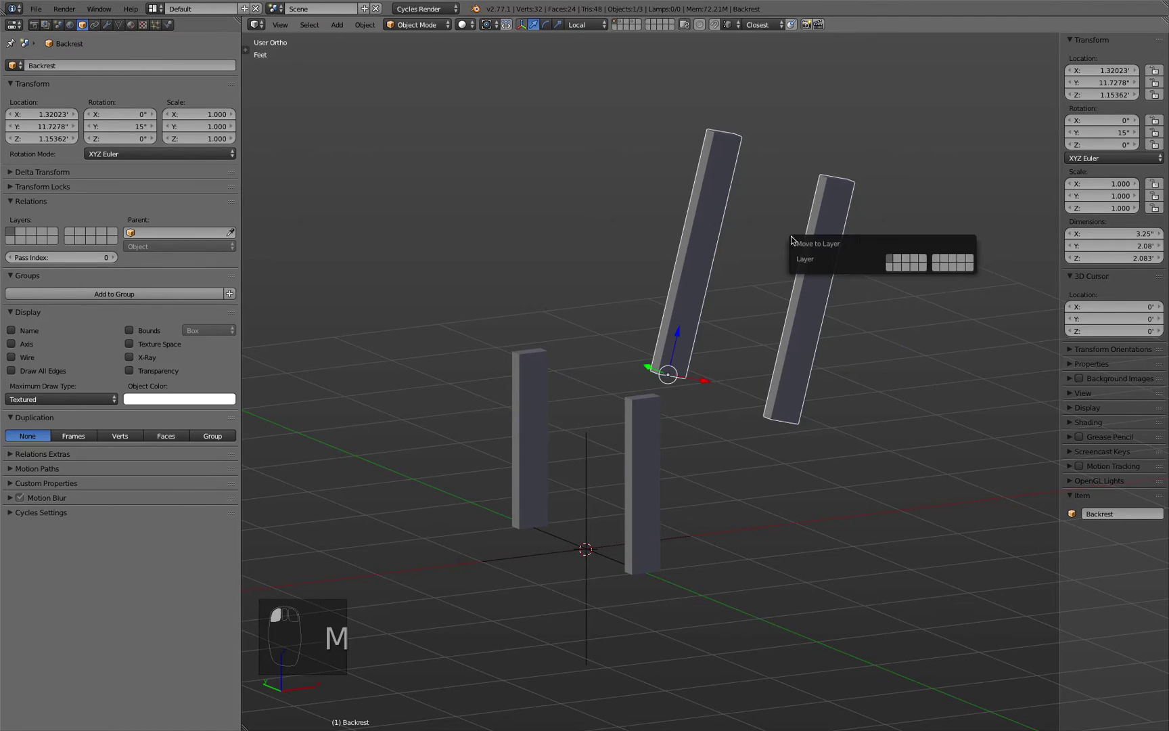
key(3)
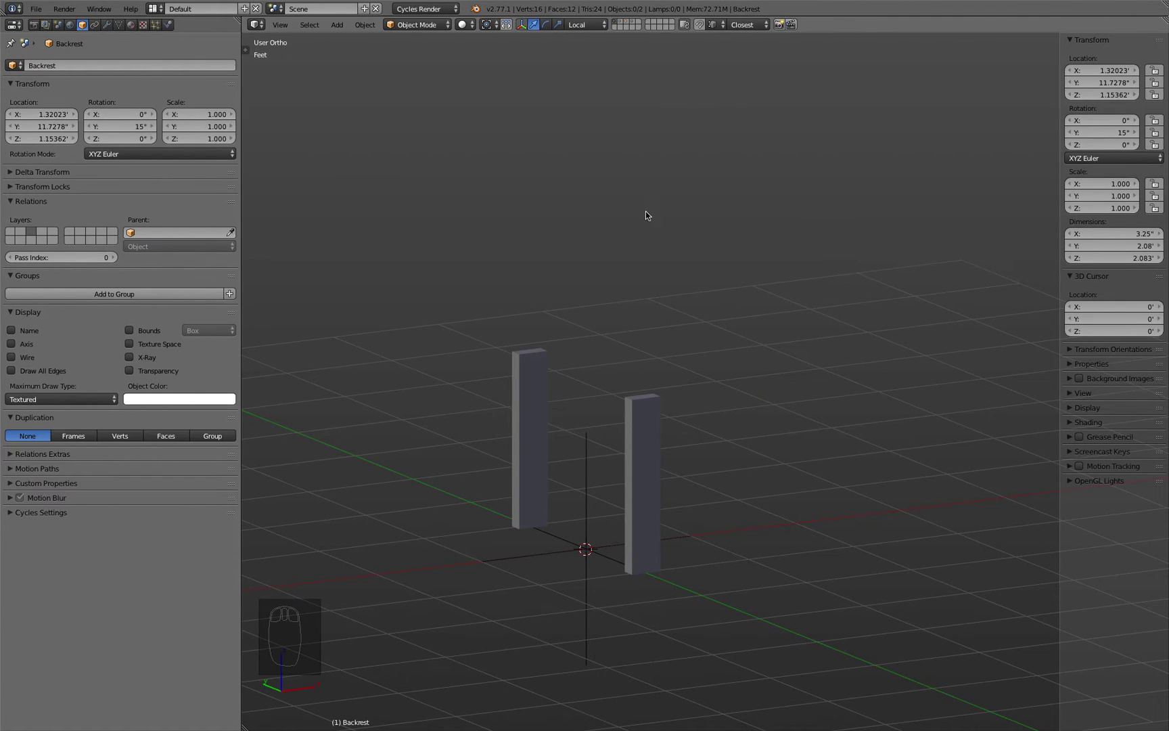
click(589, 481)
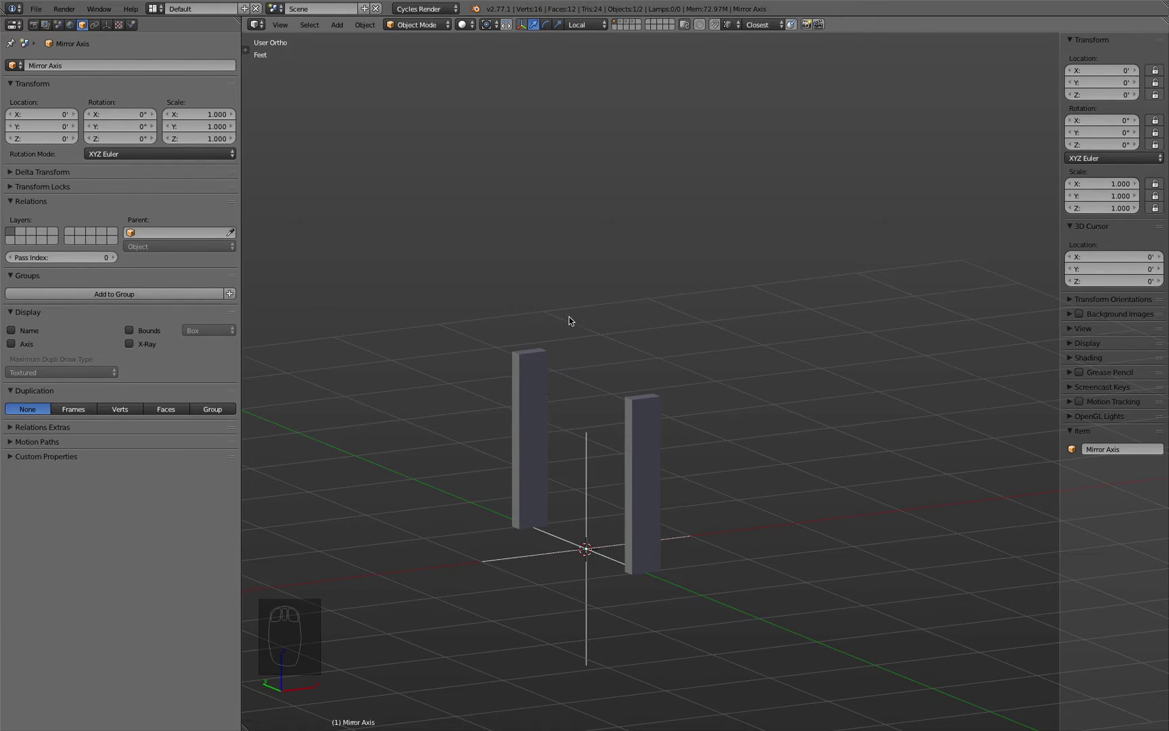
key(m)
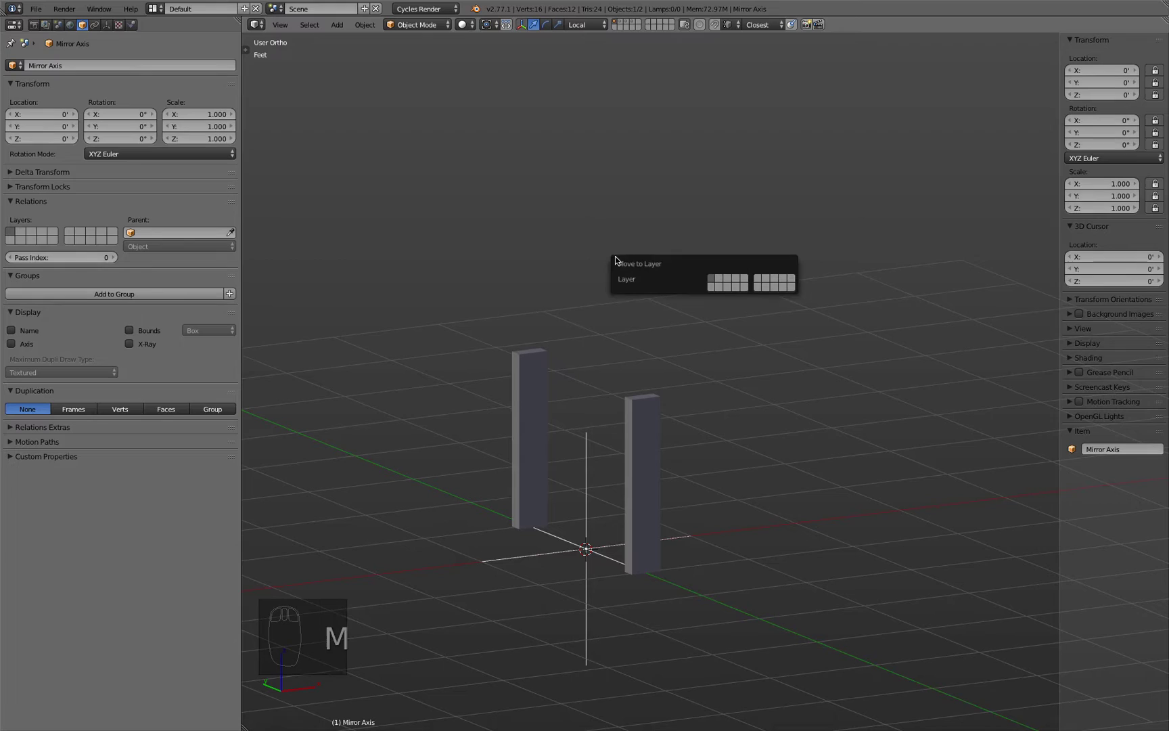
click(711, 287)
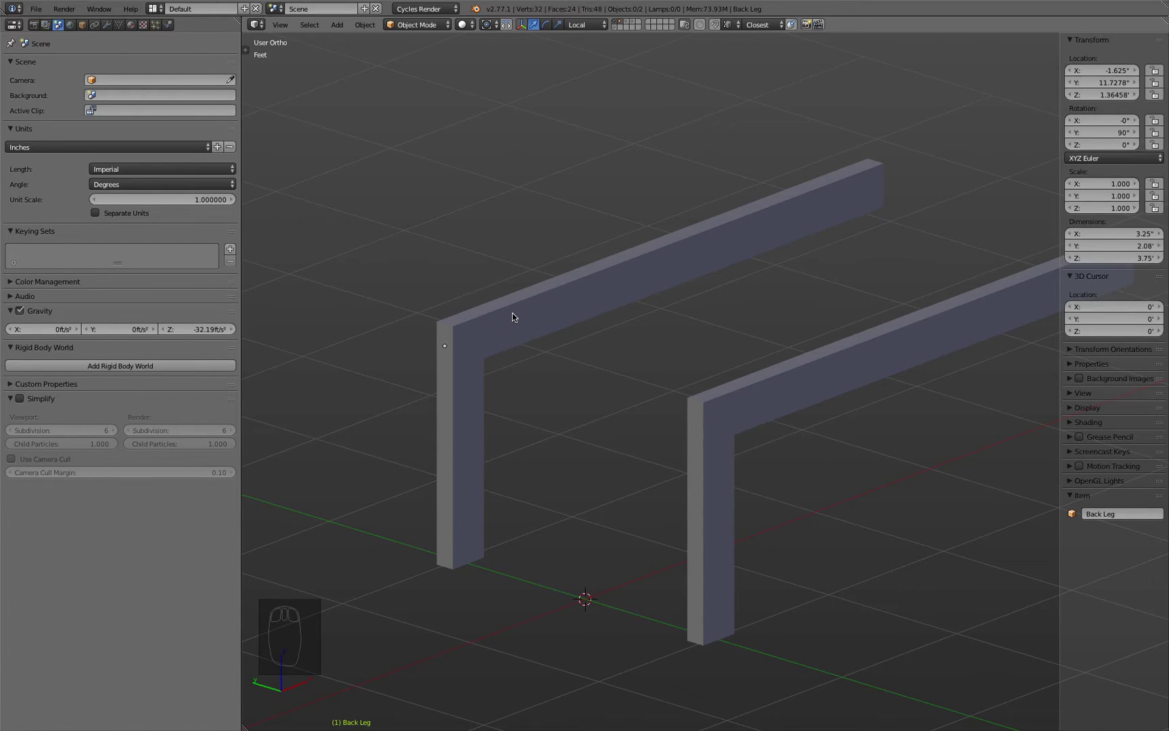
Step: Slide the Back Leg beams along their local Z axis to an X location of 1.625" and display the model in wireframe
click(512, 316)
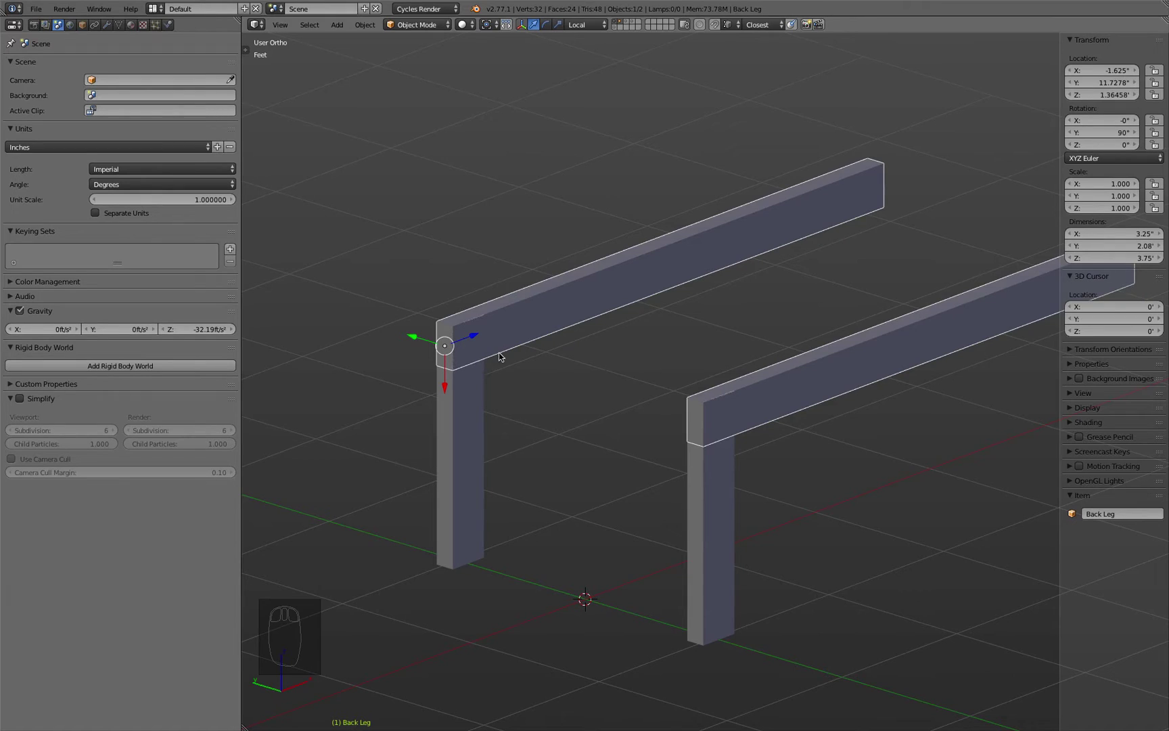
mouse_move(474, 334)
mouse_down()
mouse_move(514, 319)
mouse_move(452, 329)
mouse_up()
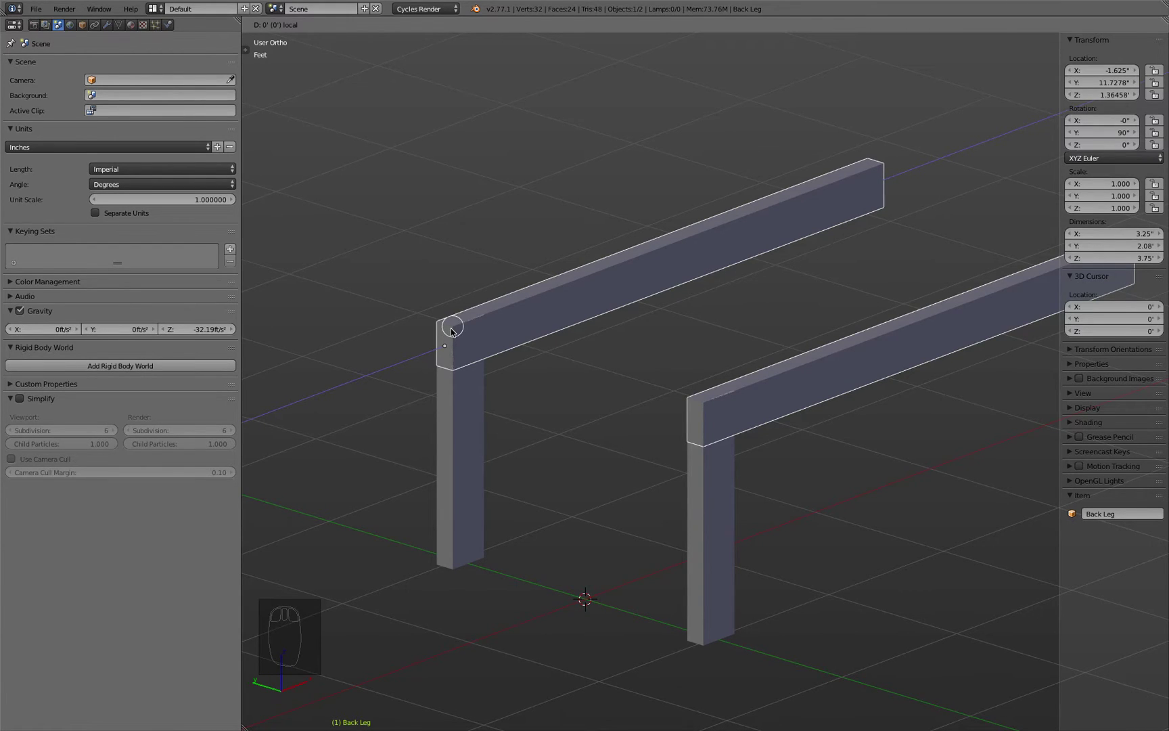
mouse_move(472, 328)
mouse_down()
mouse_move(570, 284)
mouse_move(569, 302)
mouse_move(485, 319)
mouse_up()
middle_drag(545, 336, 514, 301)
key(z)
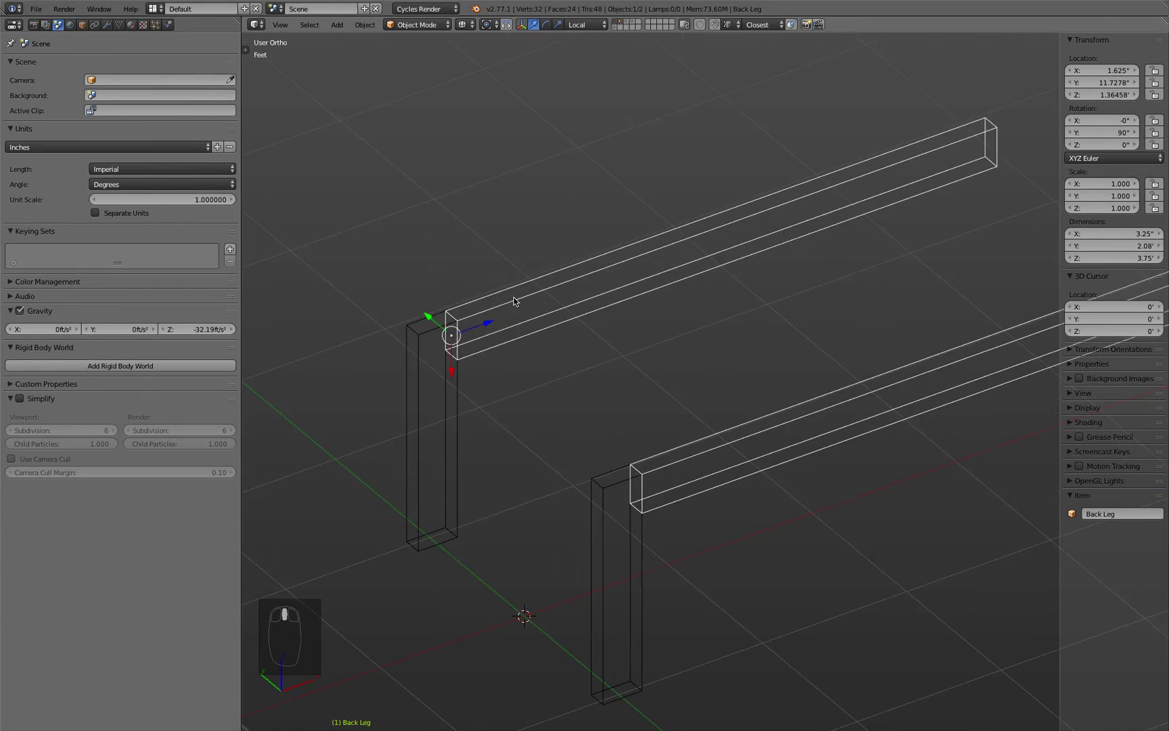
Step: Slide the Back Leg beams clear of the front legs to an X location of about 4.24" and check their end vertices in solid view
scroll(443, 304, up, 4)
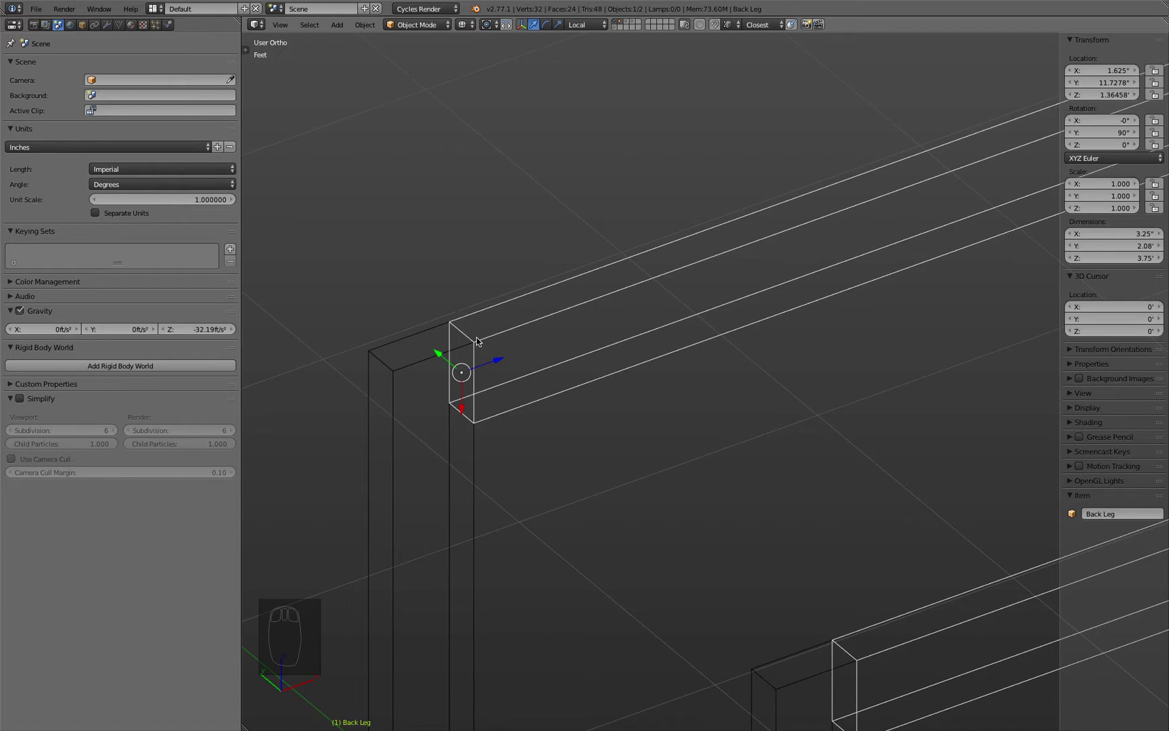
drag(498, 363, 565, 341)
key(z)
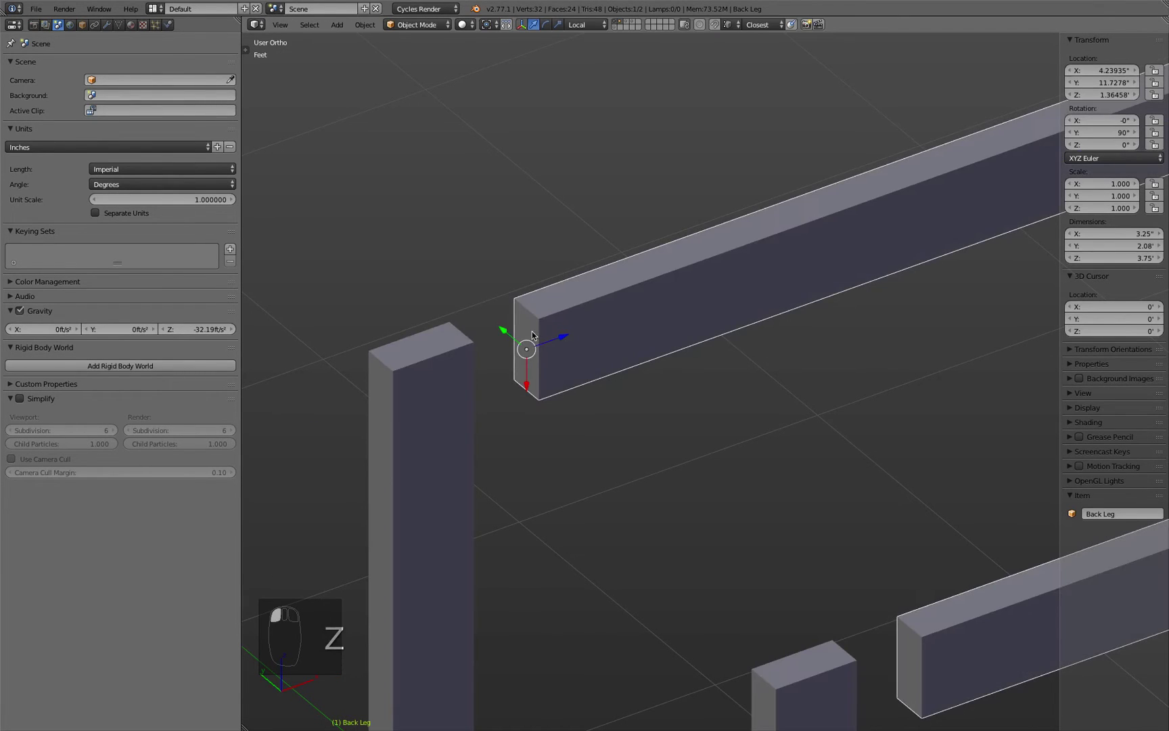
key(Tab)
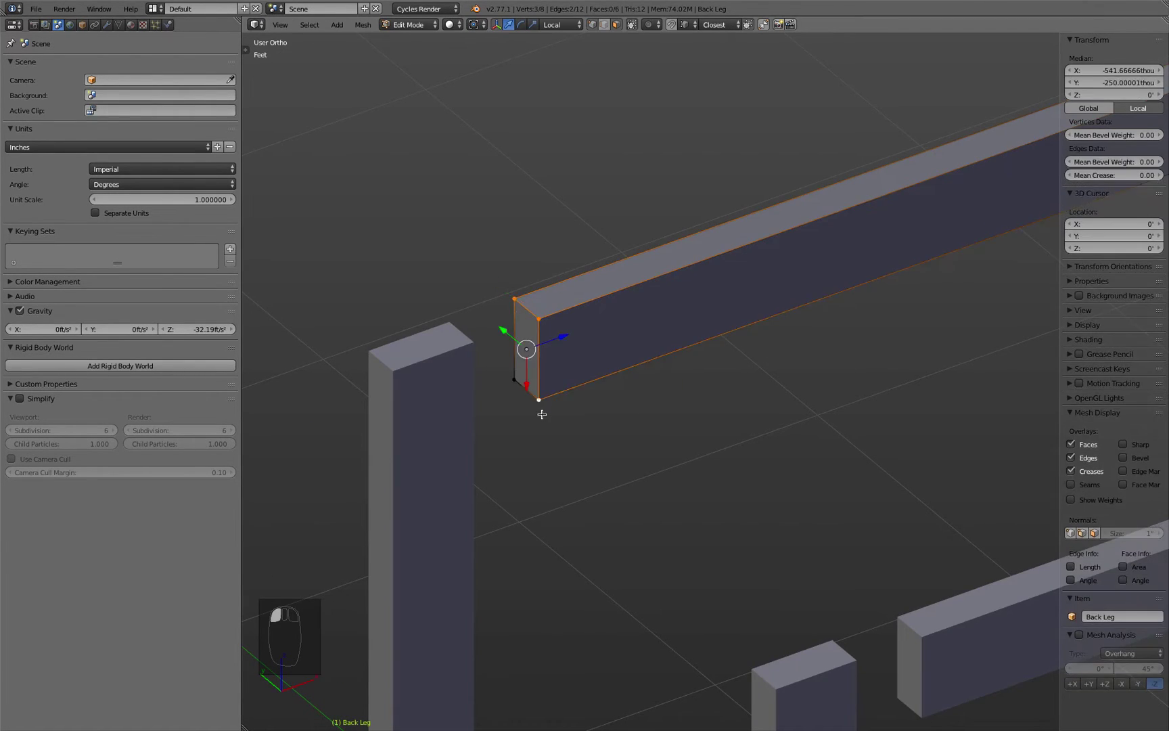
right_click(513, 383)
key(Tab)
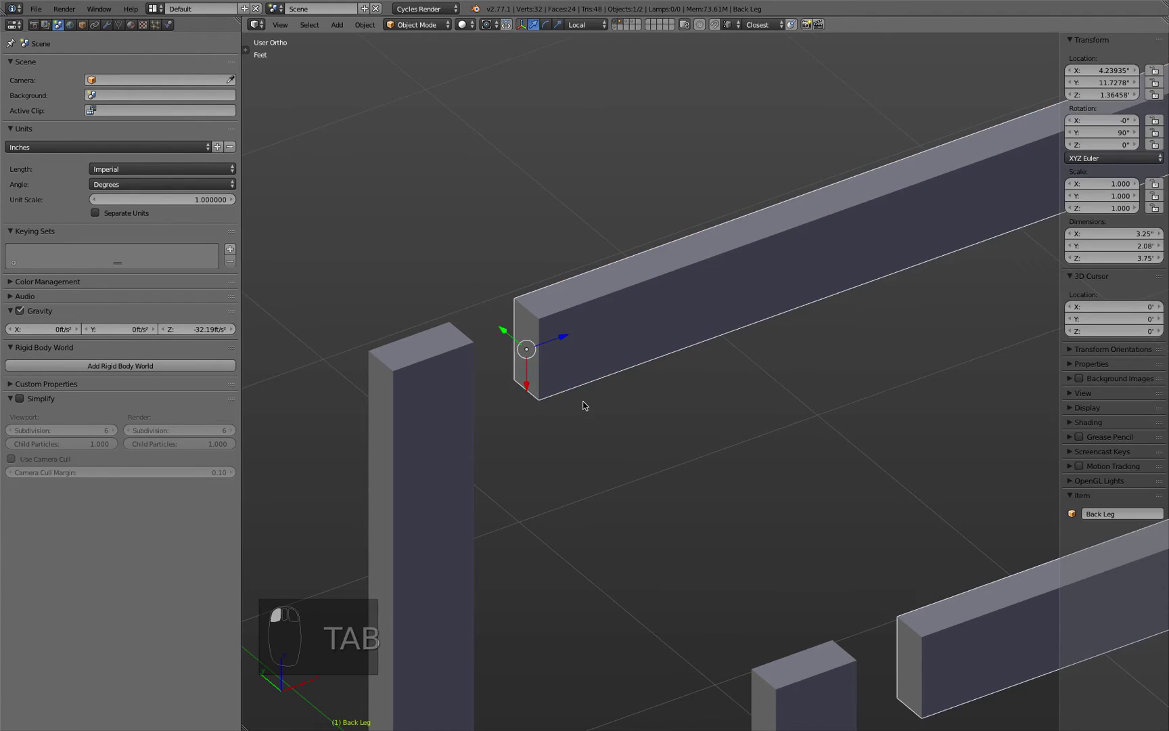
Step: Move the Back Leg beams along their local Z axis against the front legs, to an X location of about 1.61"
key(g)
key(z)
key(z)
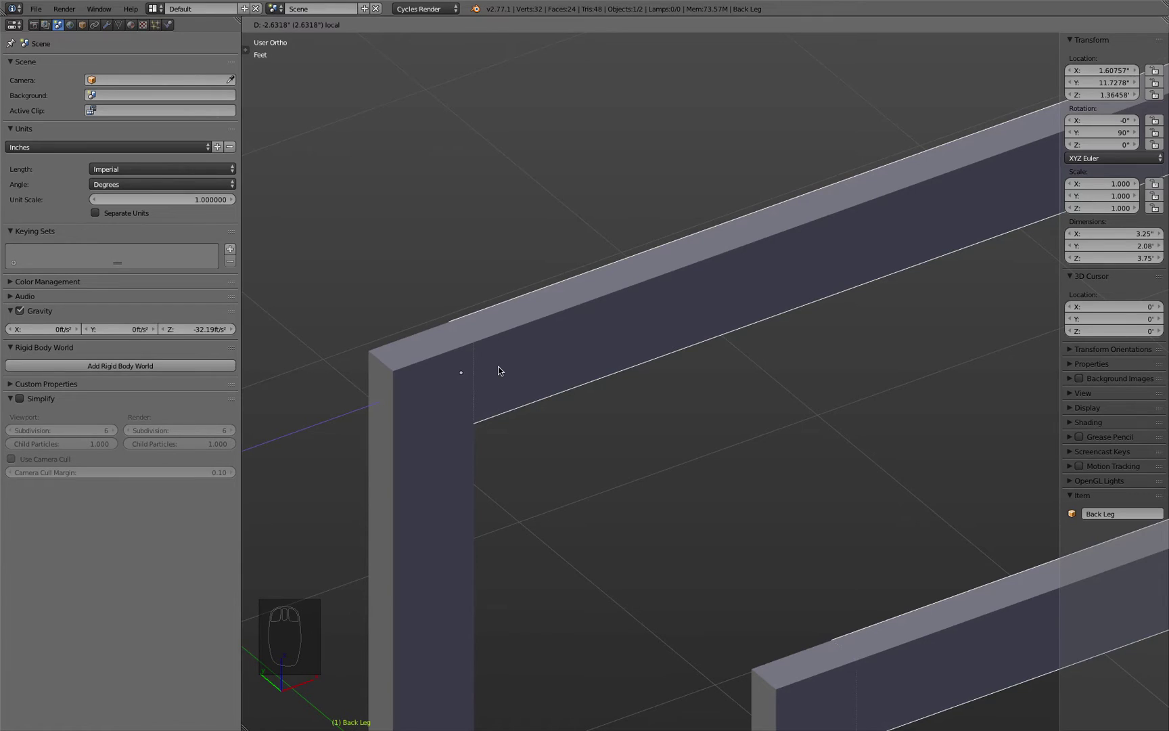
click(498, 371)
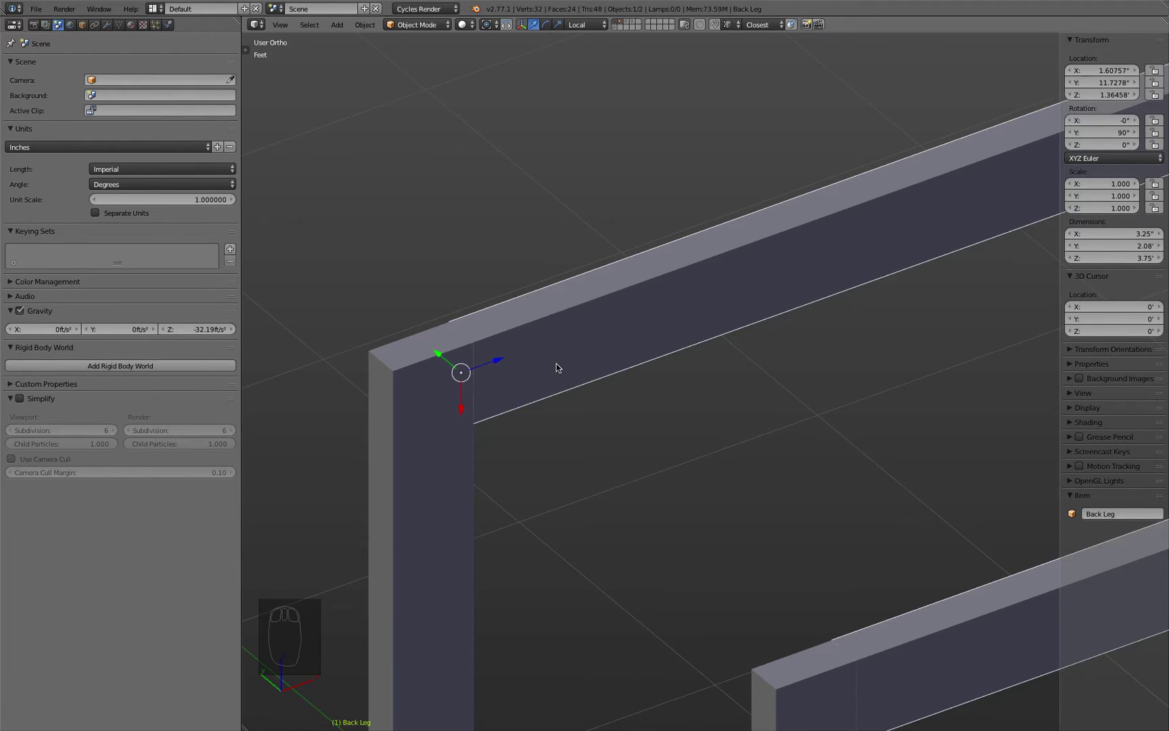
Step: Try rotating the Back Leg beams about the global Y axis, and slide them along local Z to an X location of -1.625"
scroll(556, 367, down, 5)
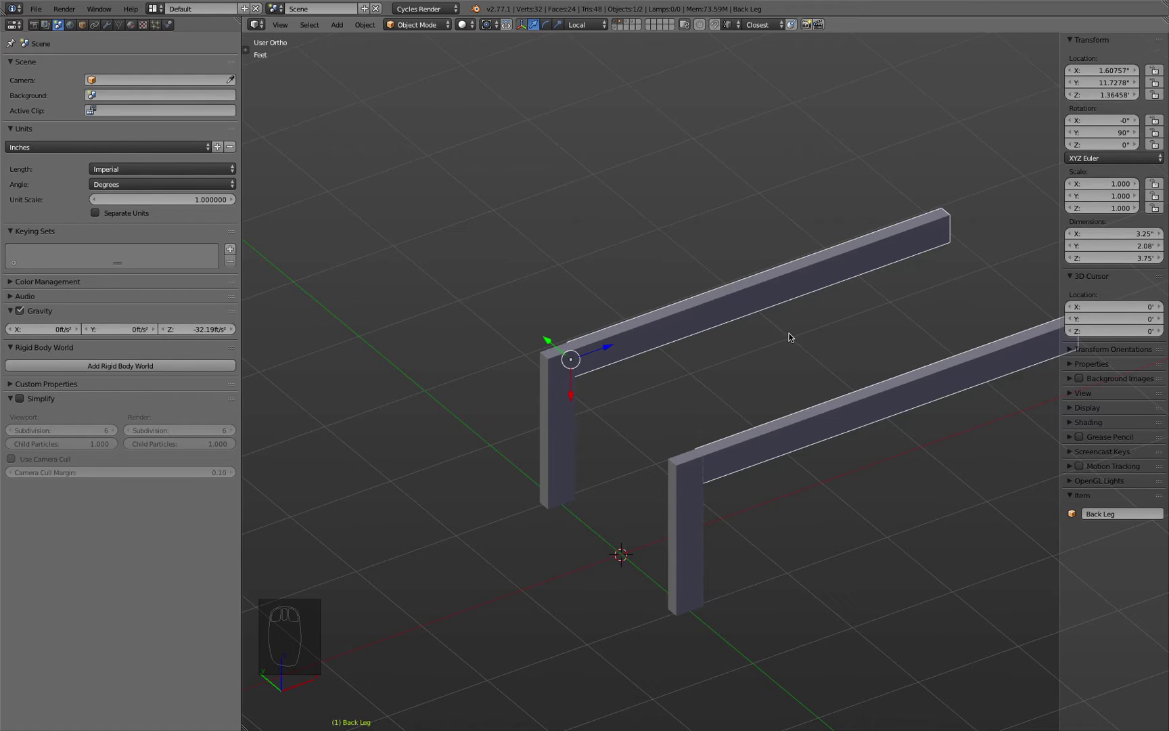
key(r)
key(y)
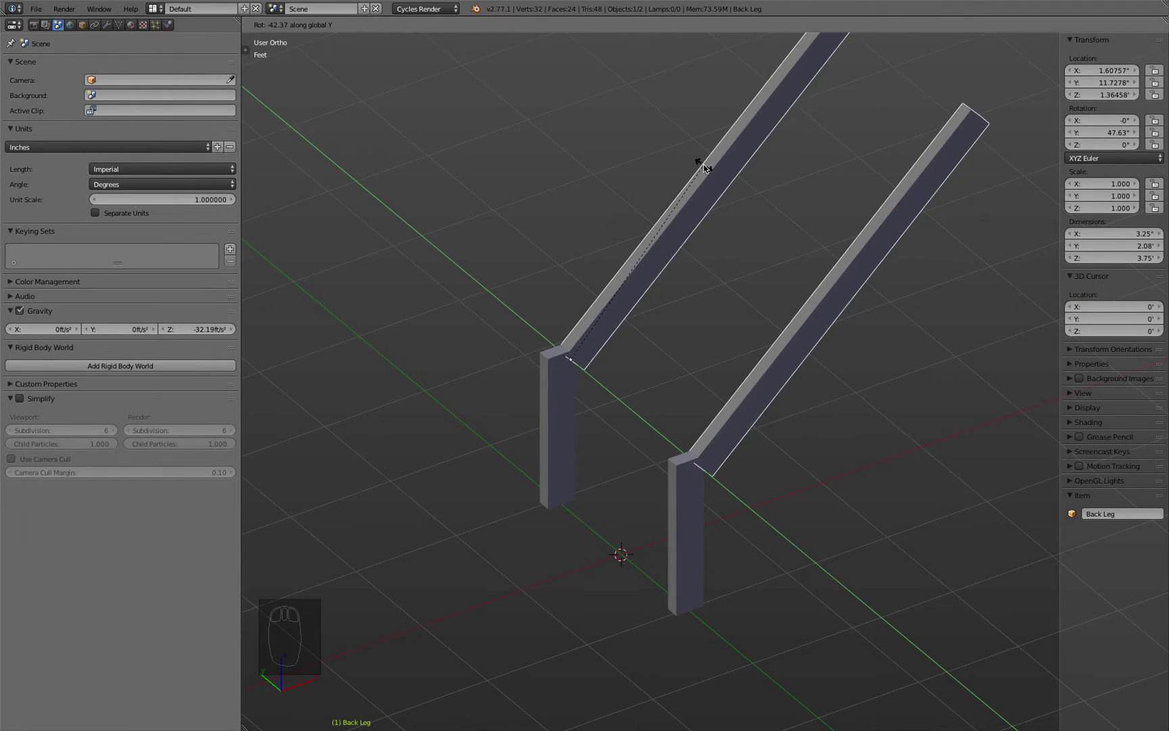
key(Escape)
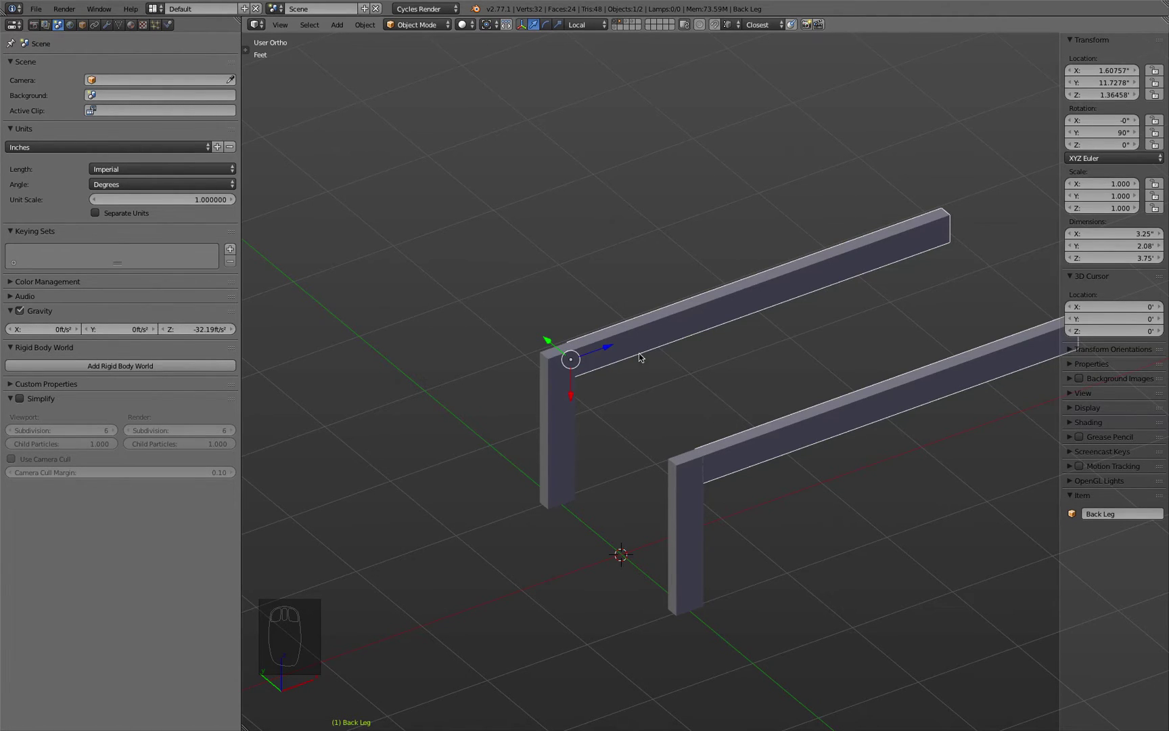
scroll(639, 353, up, 5)
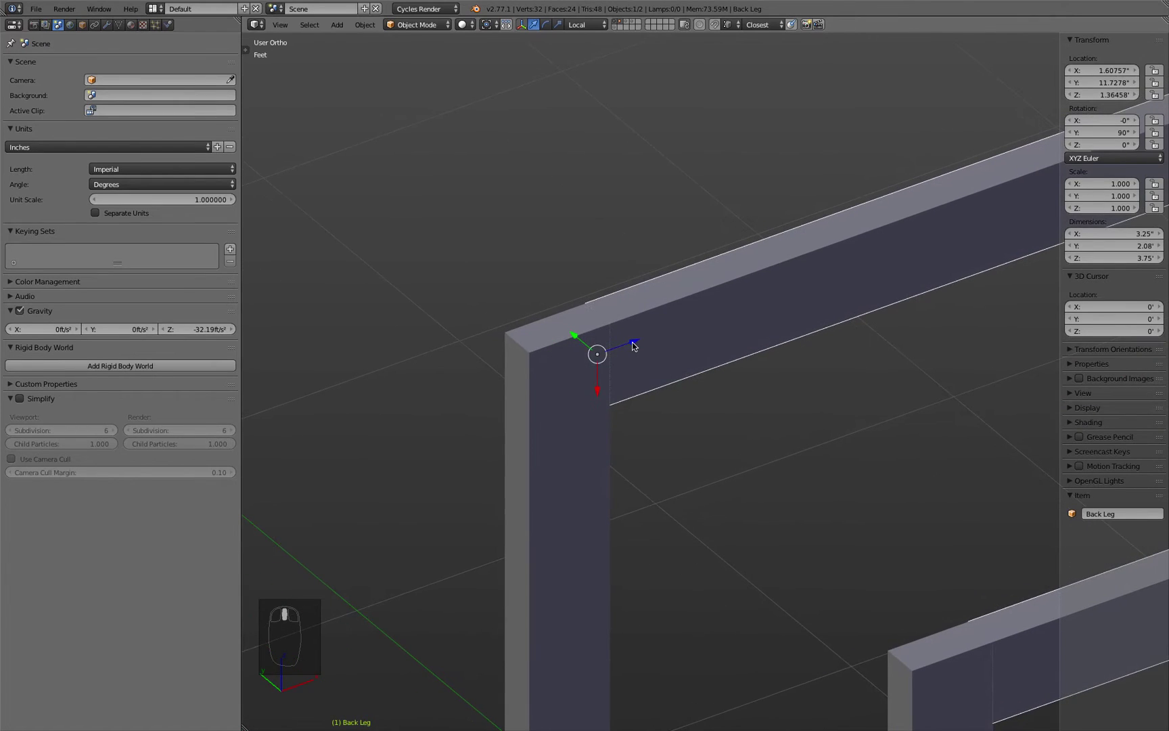
drag(632, 343, 533, 358)
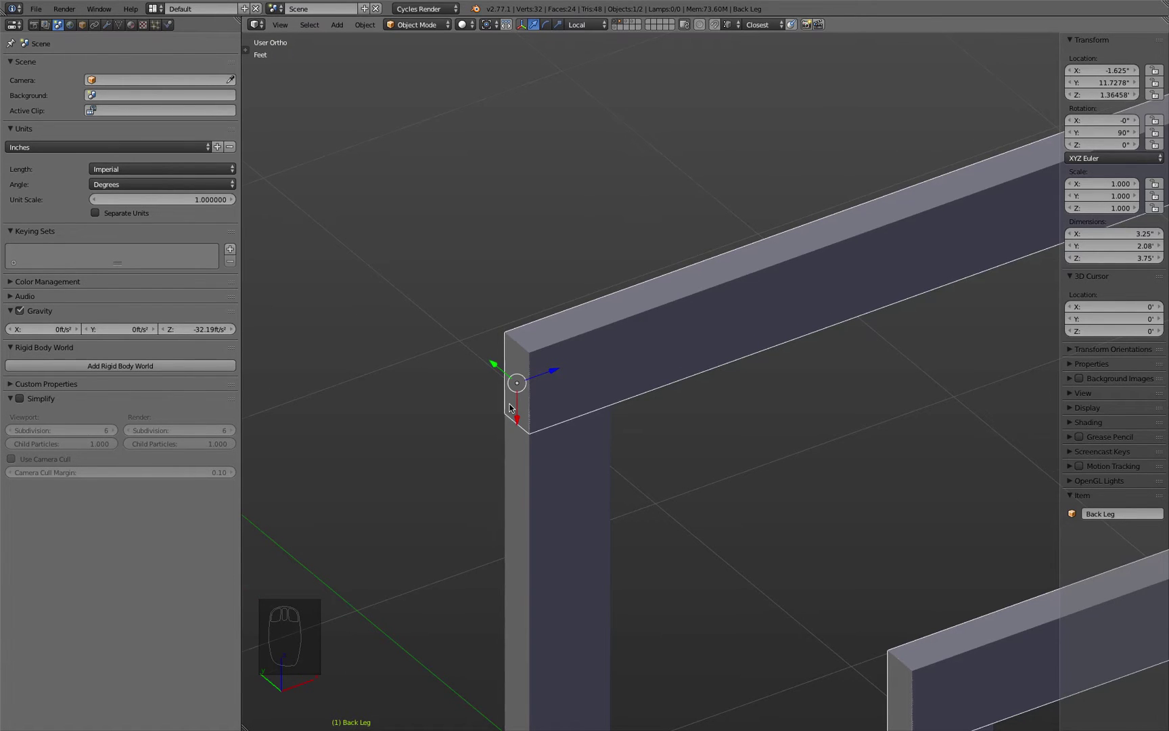
Step: In wireframe display, snap the 3D cursor to the Front Leg's origin and add a mesh plane there
scroll(510, 406, down, 4)
middle_drag(496, 436, 616, 415)
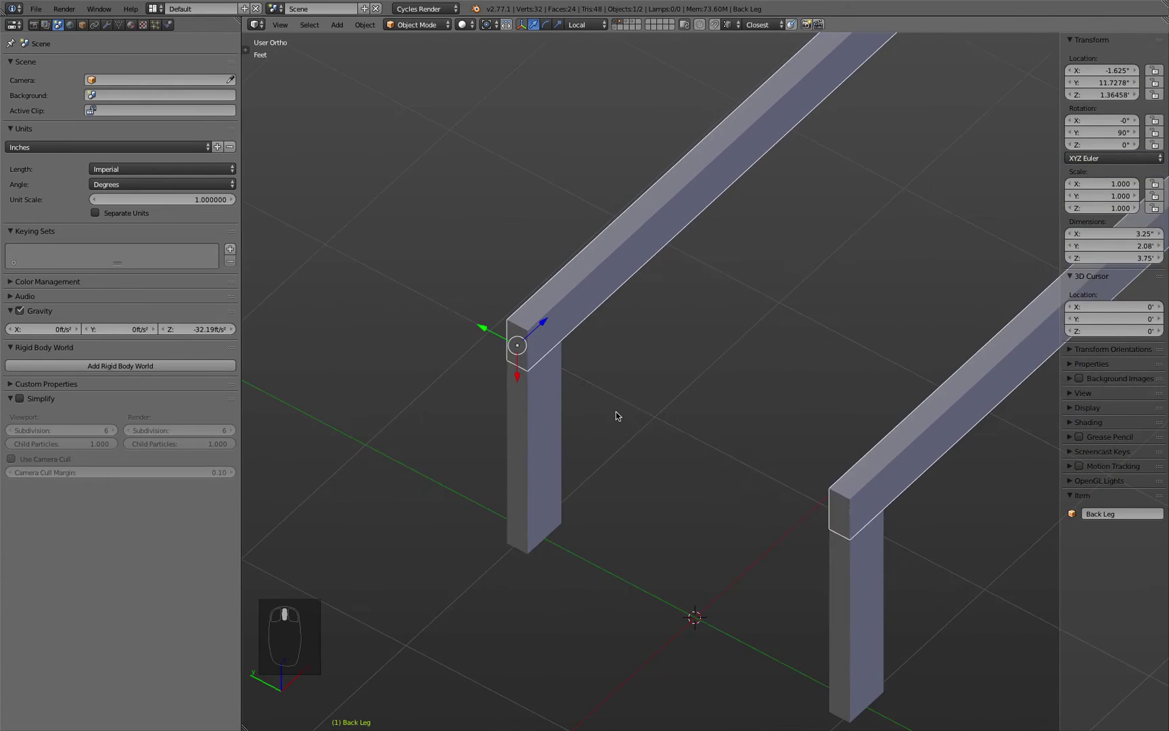
scroll(617, 414, up, 1)
scroll(618, 416, down, 3)
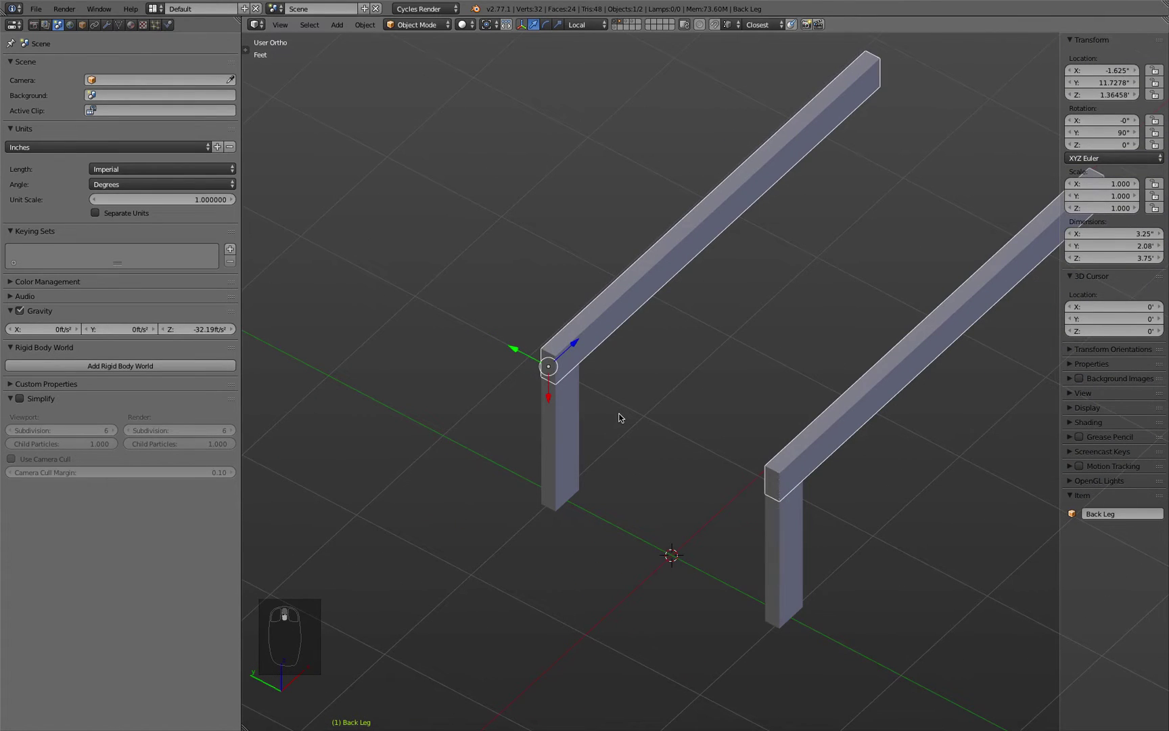
key(z)
click(556, 501)
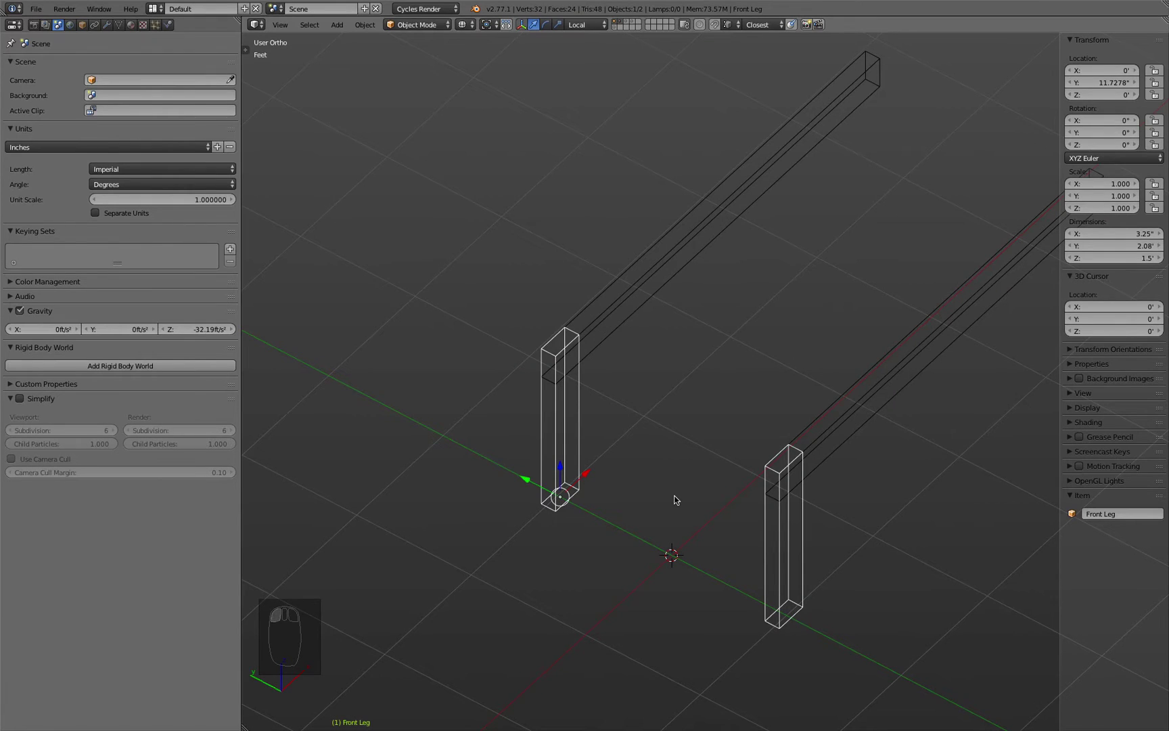
key(shift+s)
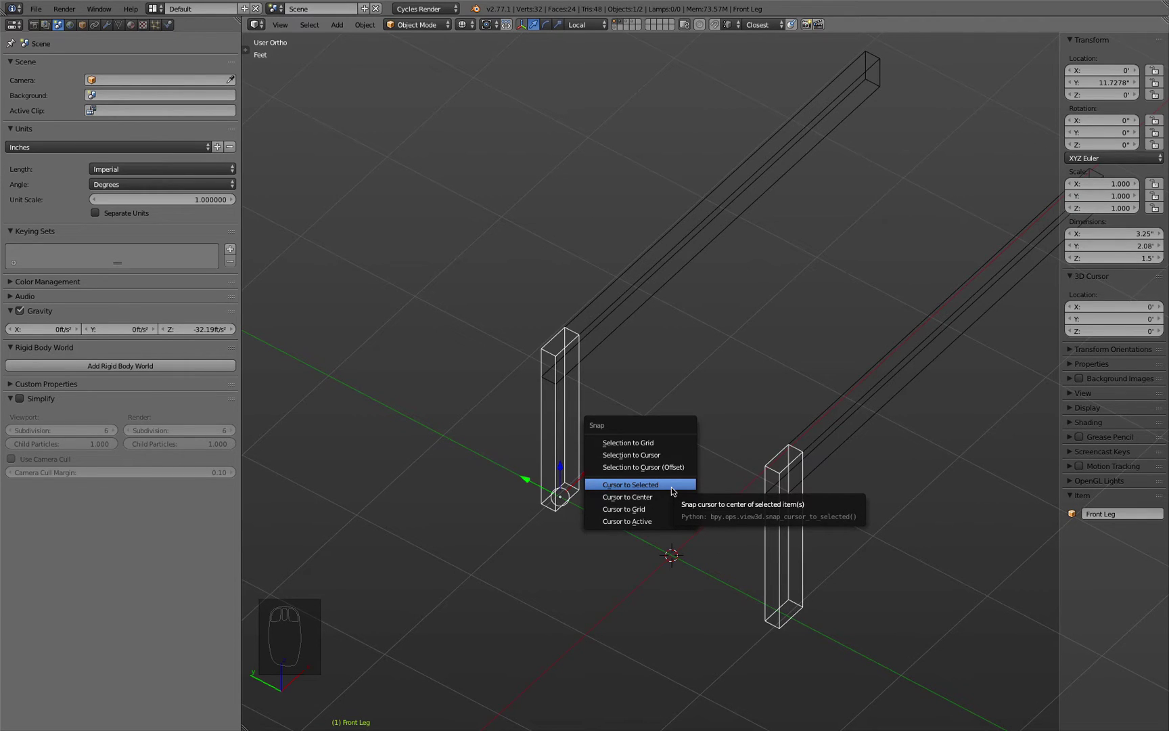
click(673, 490)
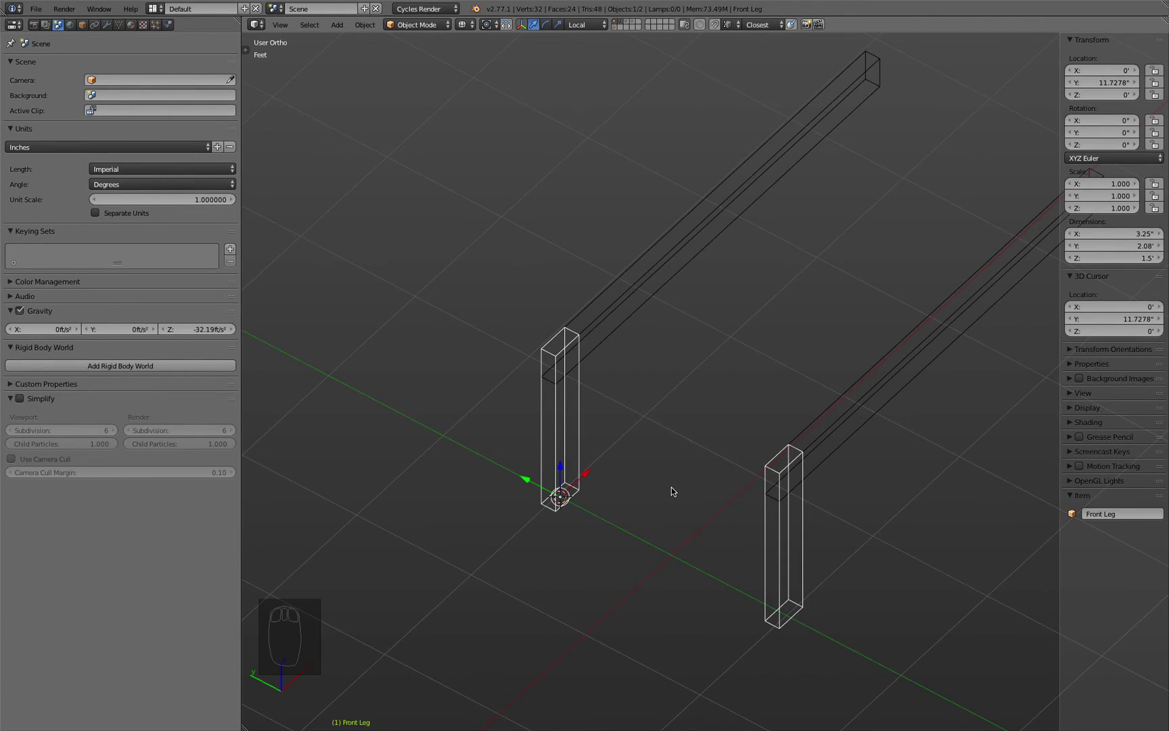
key(shift+a)
mouse_move(671, 487)
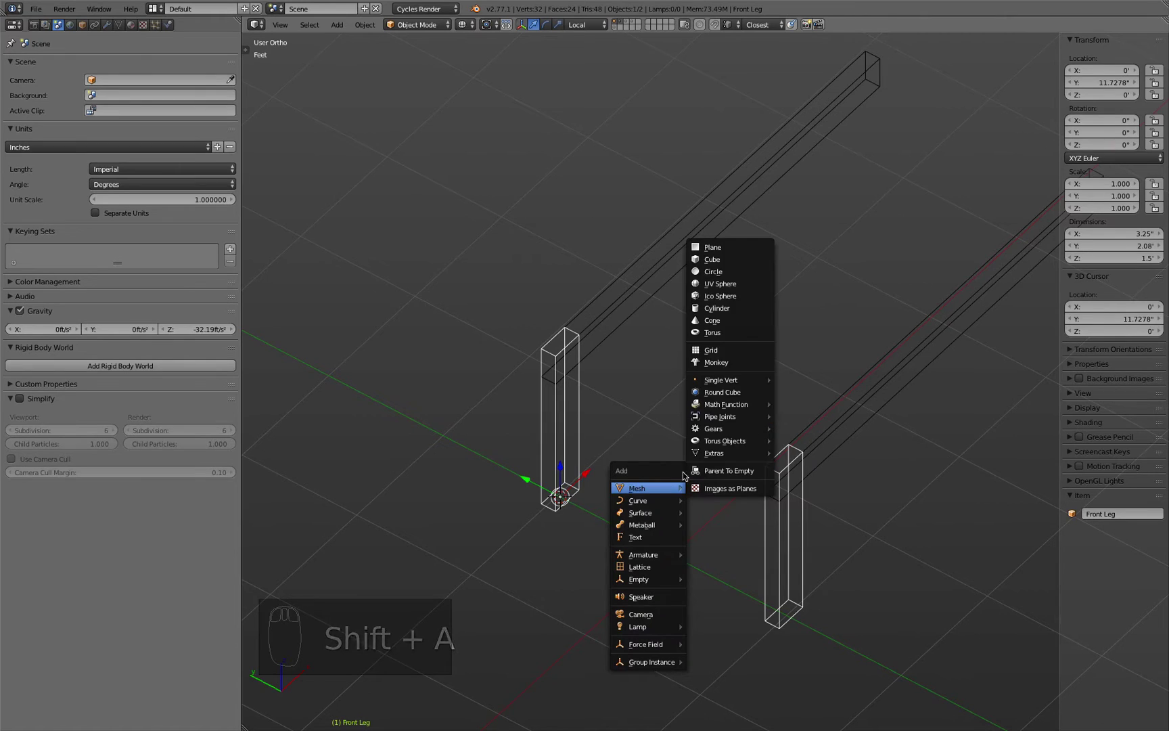
click(724, 247)
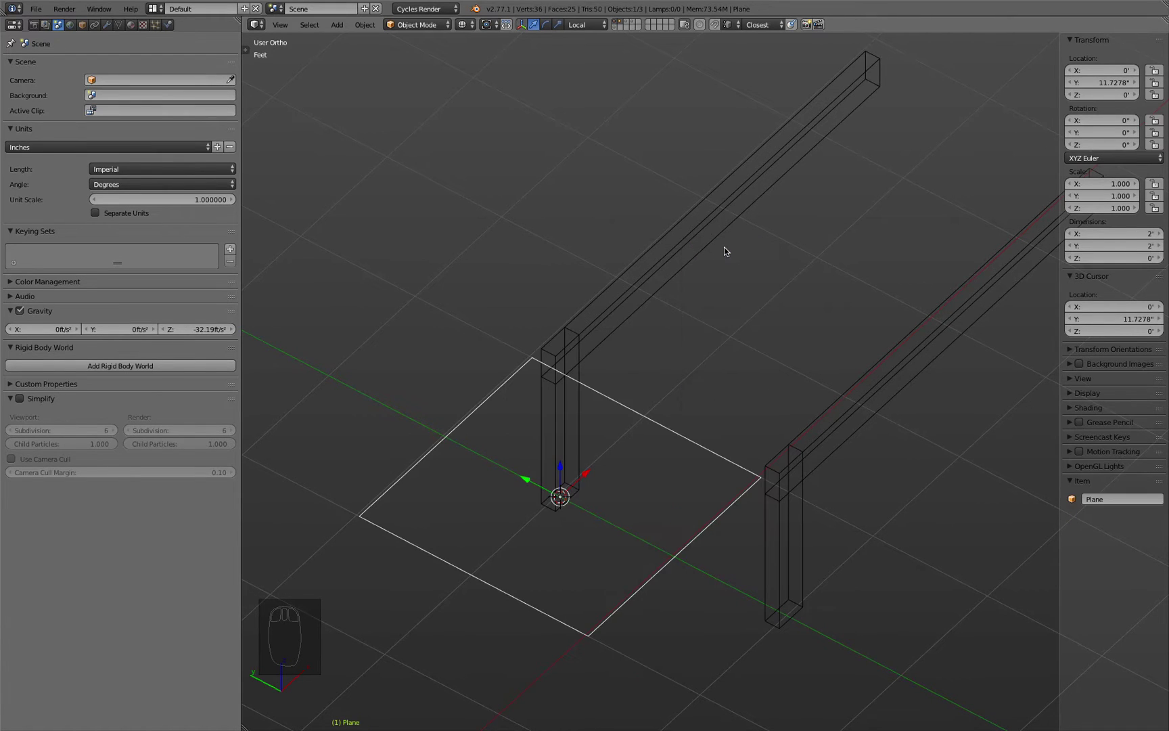
Step: Enter Edit Mode on the plane and make one loop cut along its X direction through the centre, with an edge slide of 0
click(422, 25)
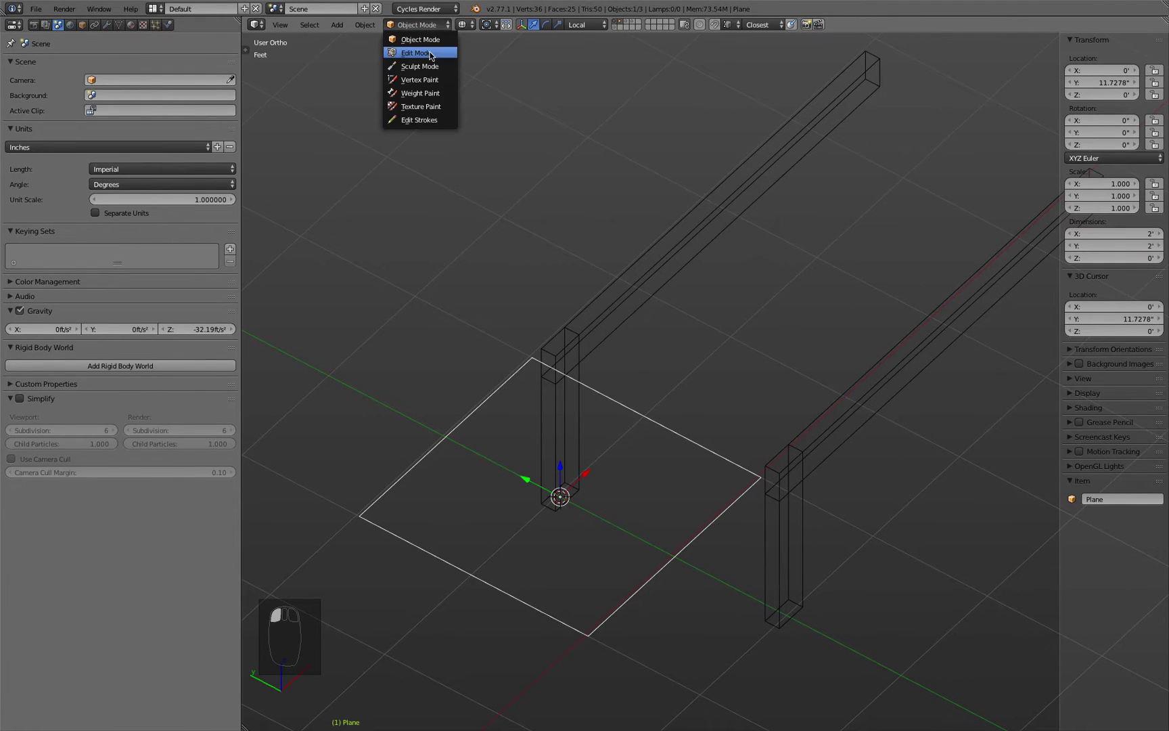
click(430, 54)
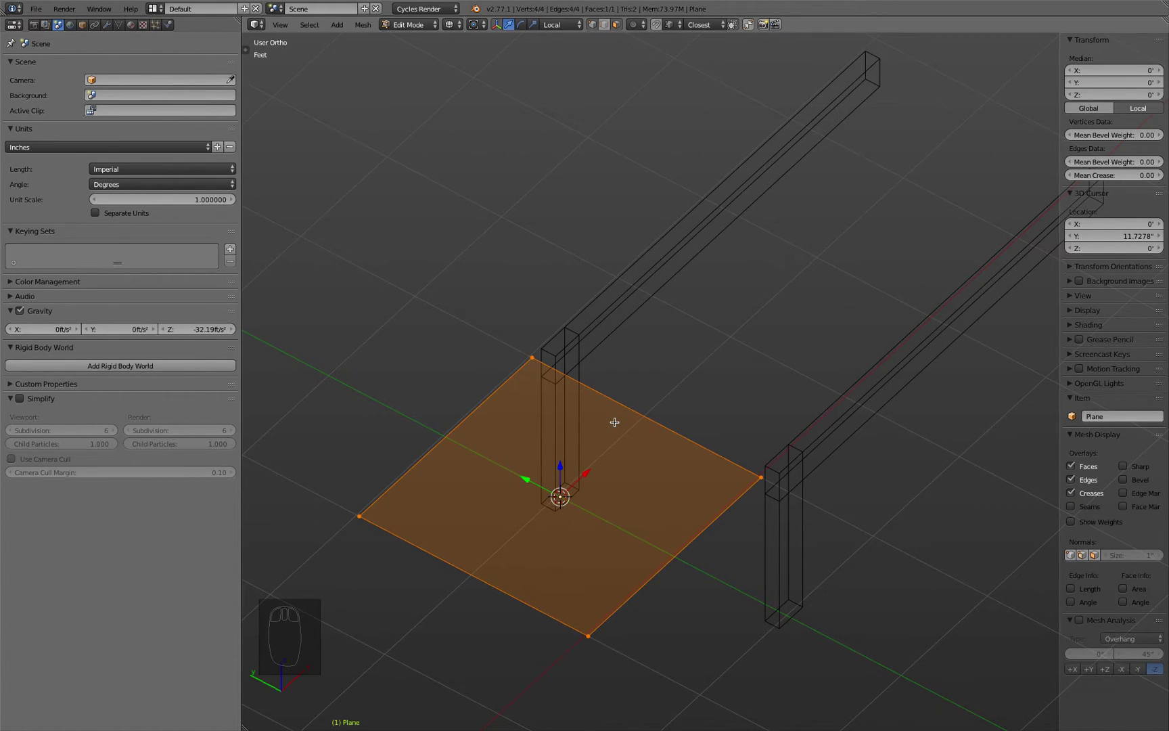
key(ctrl+r)
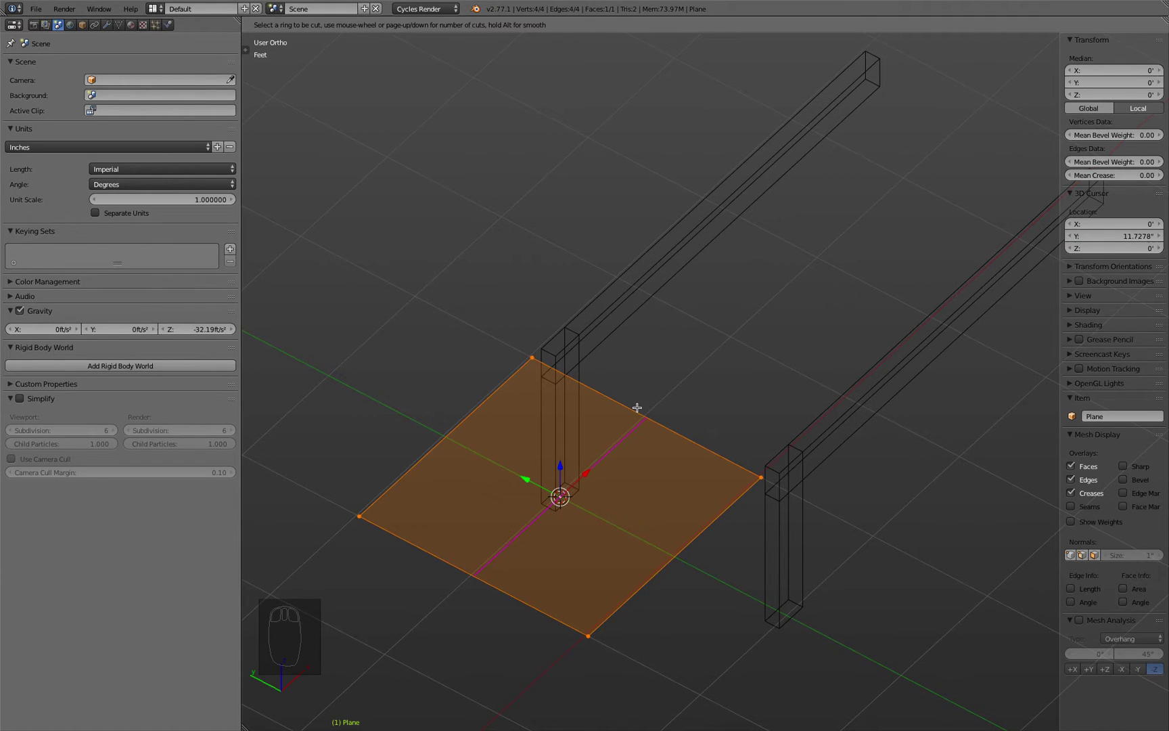
scroll(636, 406, up, 3)
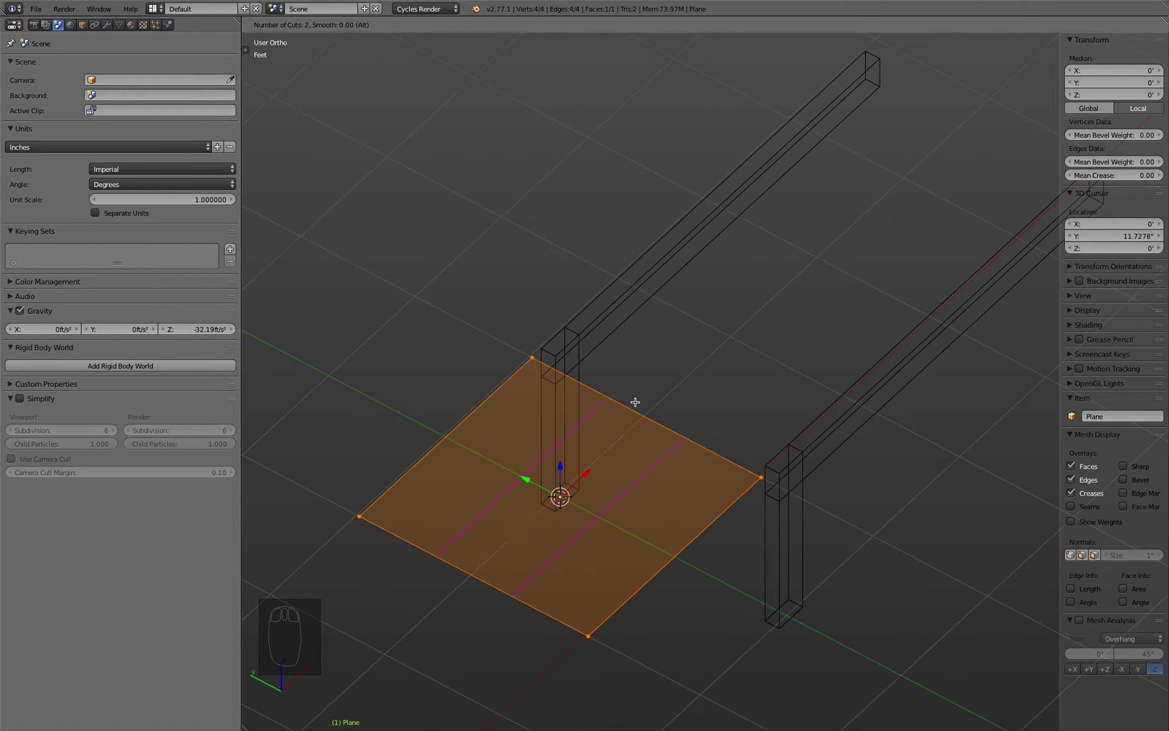
scroll(636, 405, down, 4)
scroll(637, 405, down, 2)
click(637, 405)
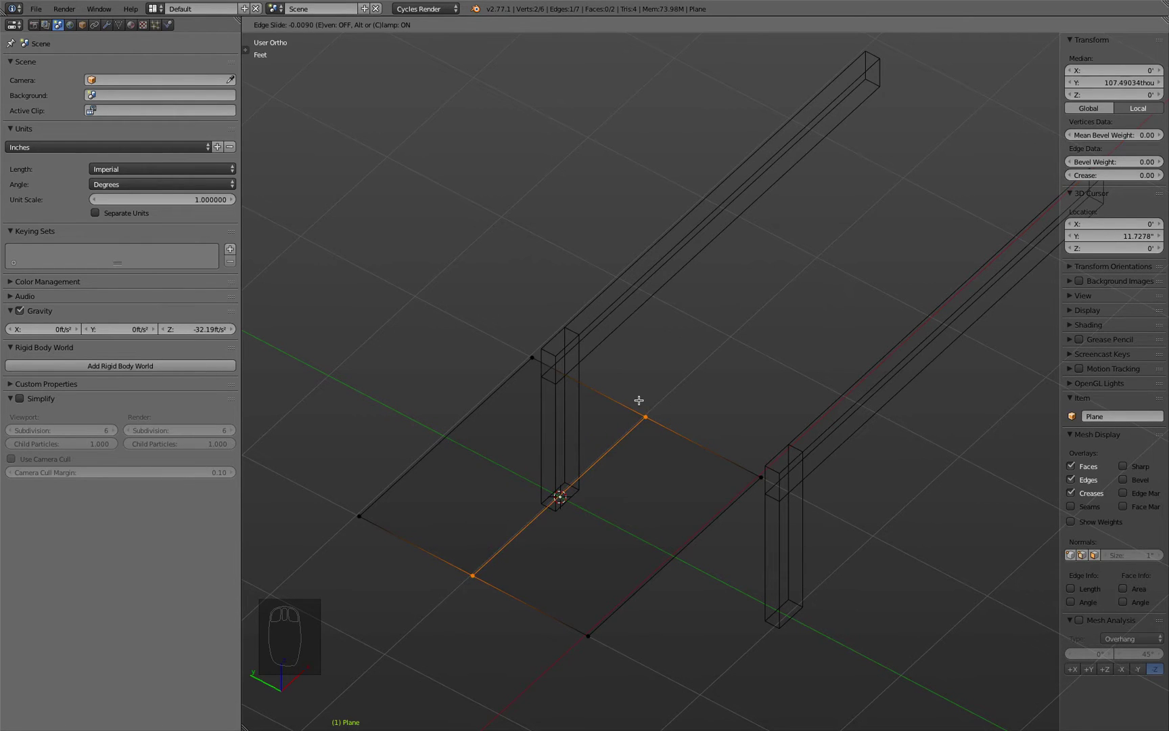
text(0)
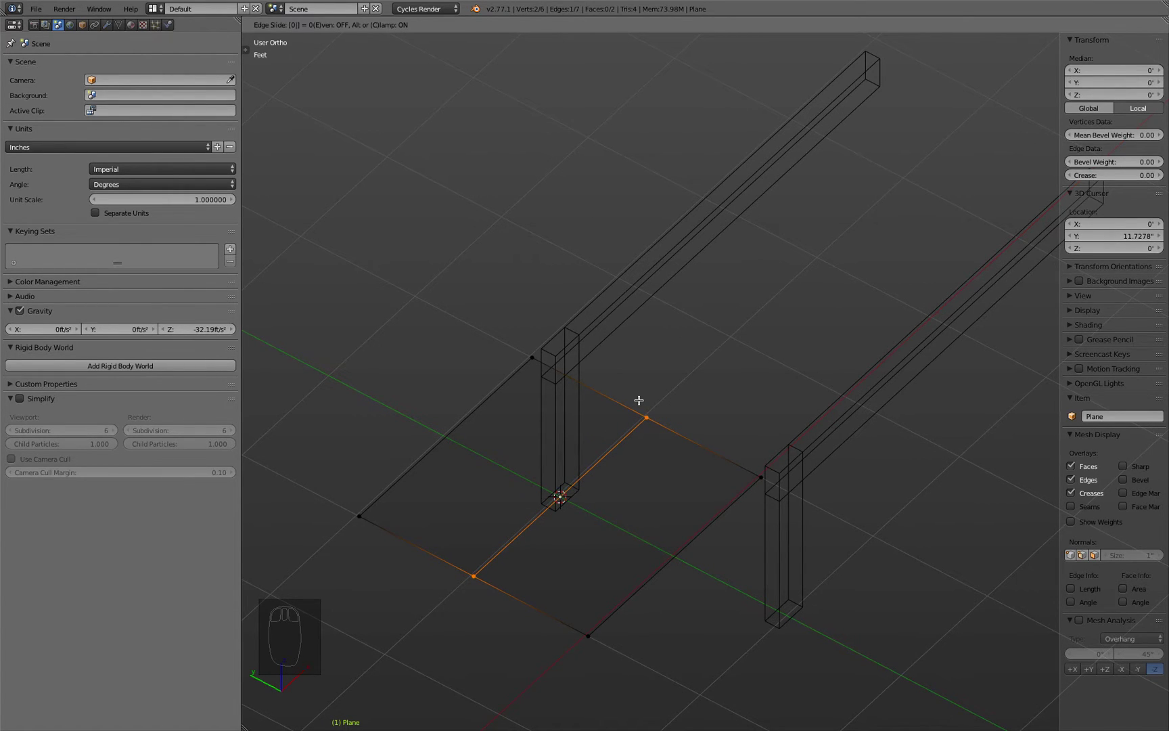
key(Return)
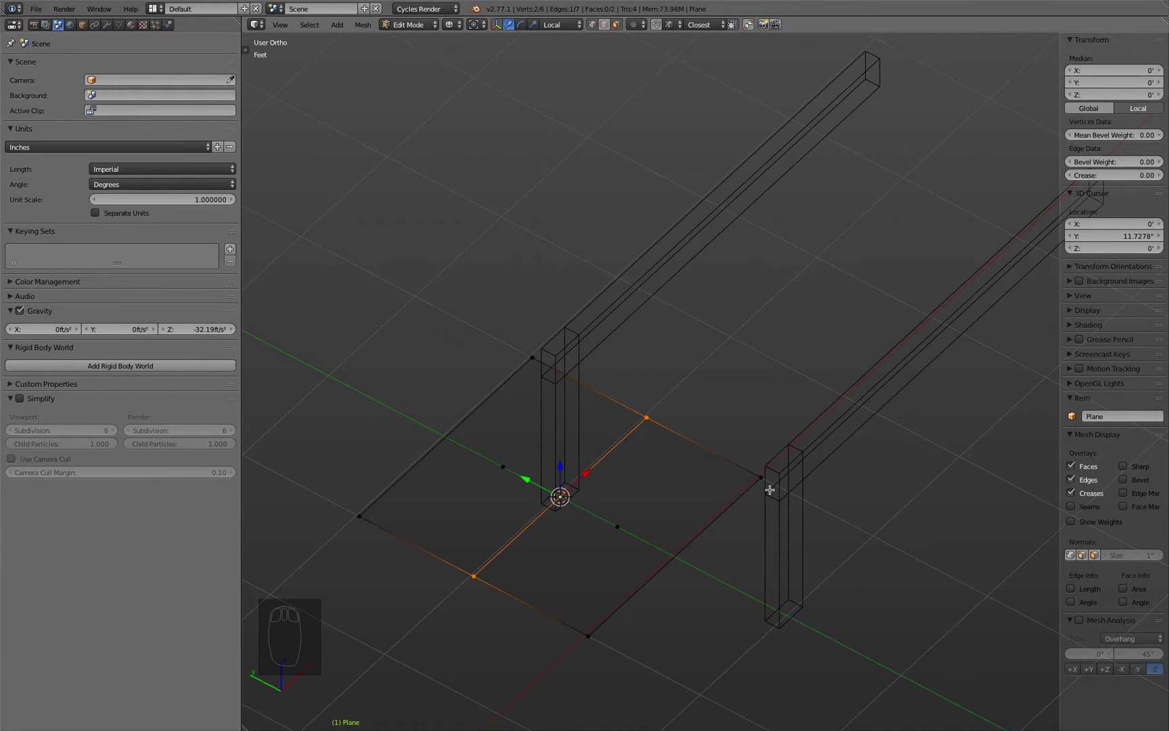
Step: Select the four outer corner vertices of the plane and delete them, keeping only the central edge along X
click(634, 519)
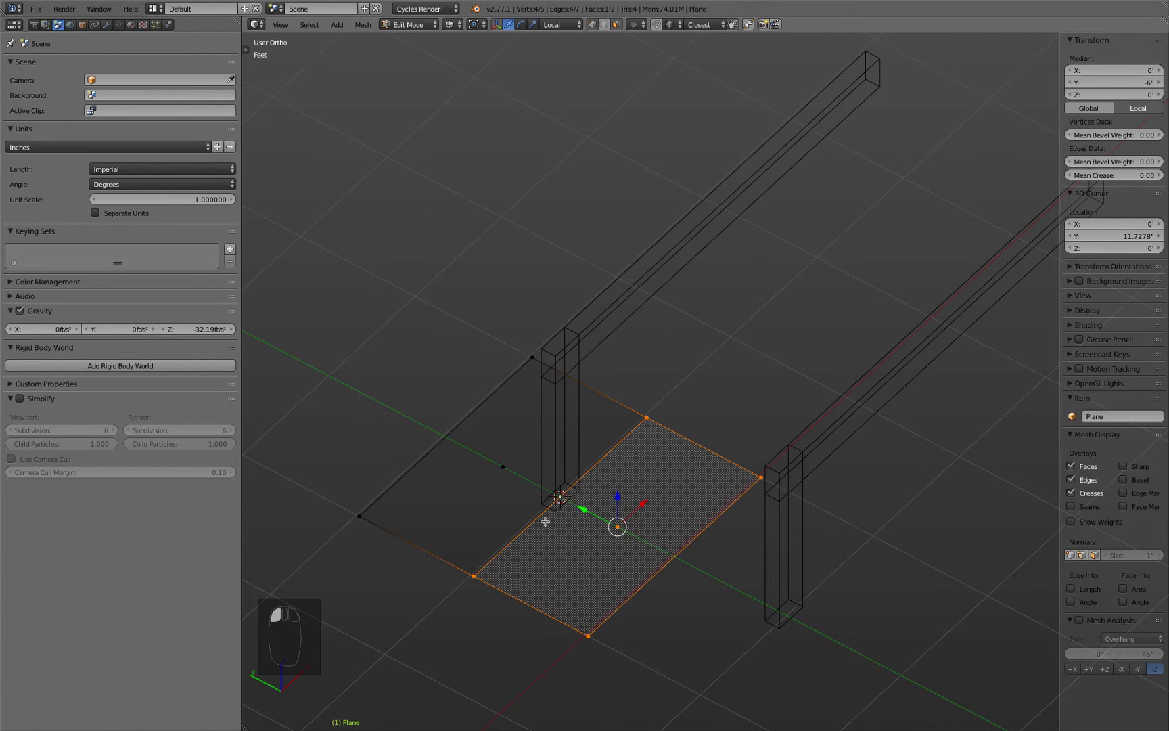
click(496, 474)
click(623, 532)
click(528, 359)
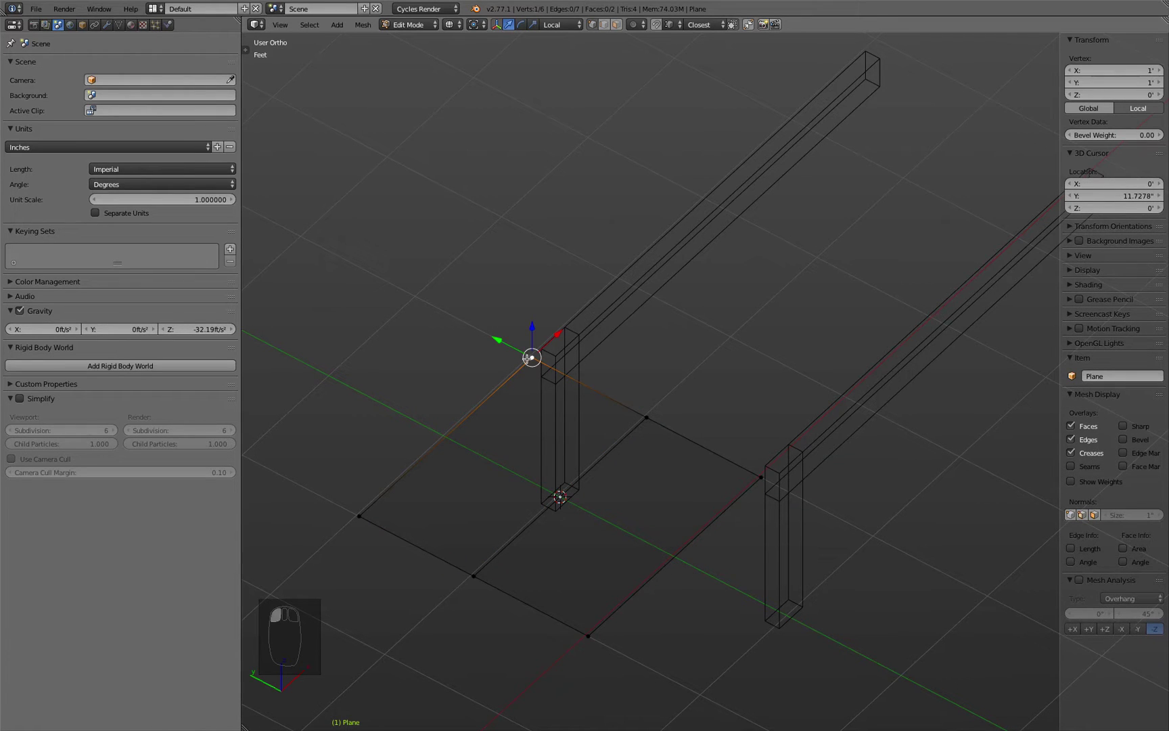
shift+click(359, 515)
shift+click(601, 647)
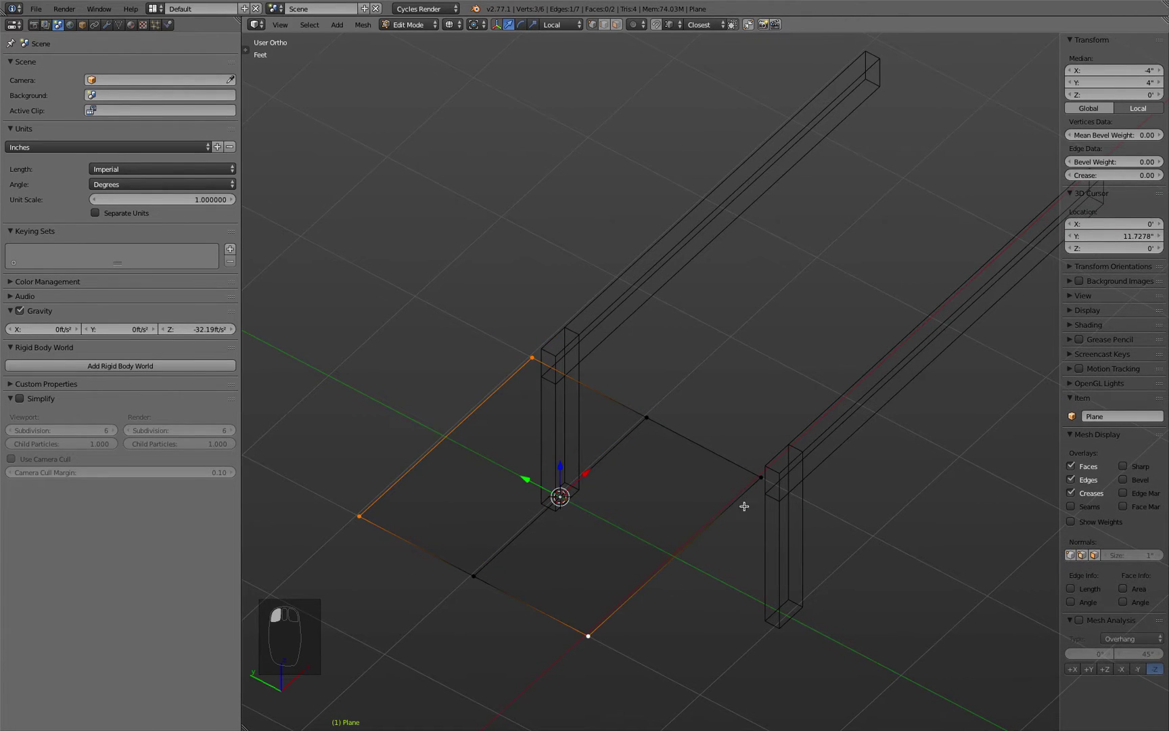
shift+click(760, 481)
key(x)
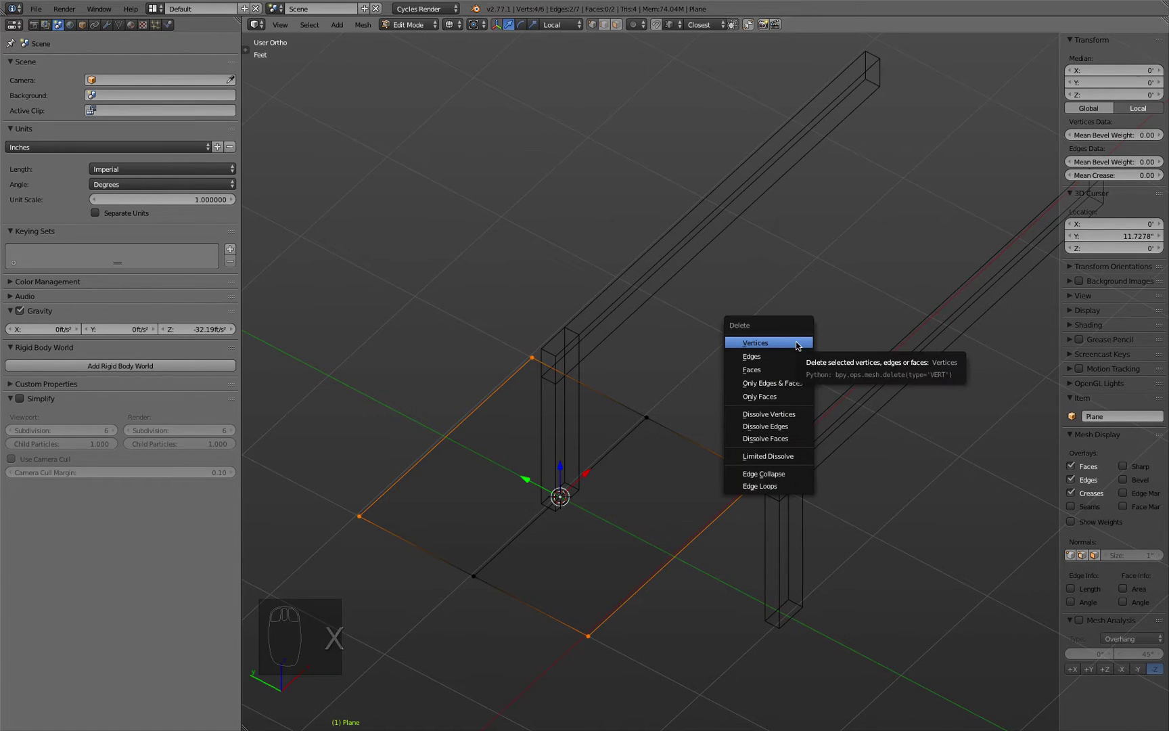
click(742, 348)
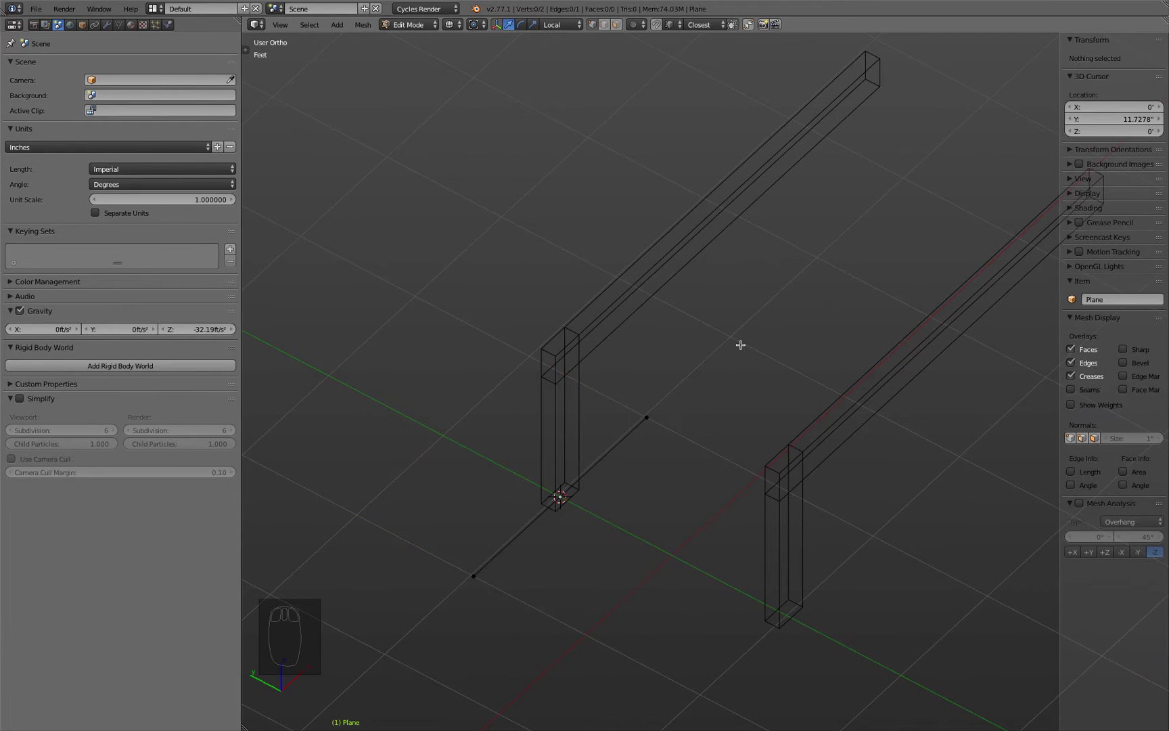
Step: Move the remaining edge's back vertex along local X by about 3.6 ft to lengthen the guide line, and return to Object Mode
right_click(669, 414)
middle_drag(669, 413, 710, 475)
key(g)
key(x)
key(x)
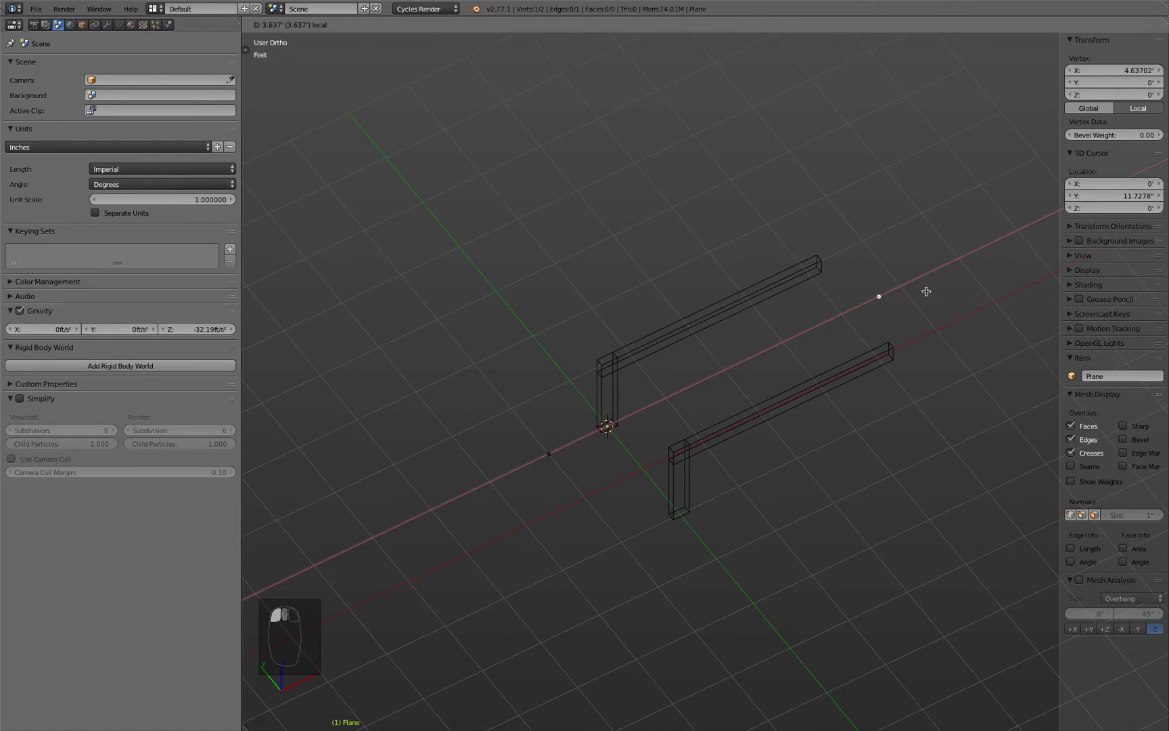
click(923, 293)
key(Tab)
middle_drag(646, 324, 706, 488)
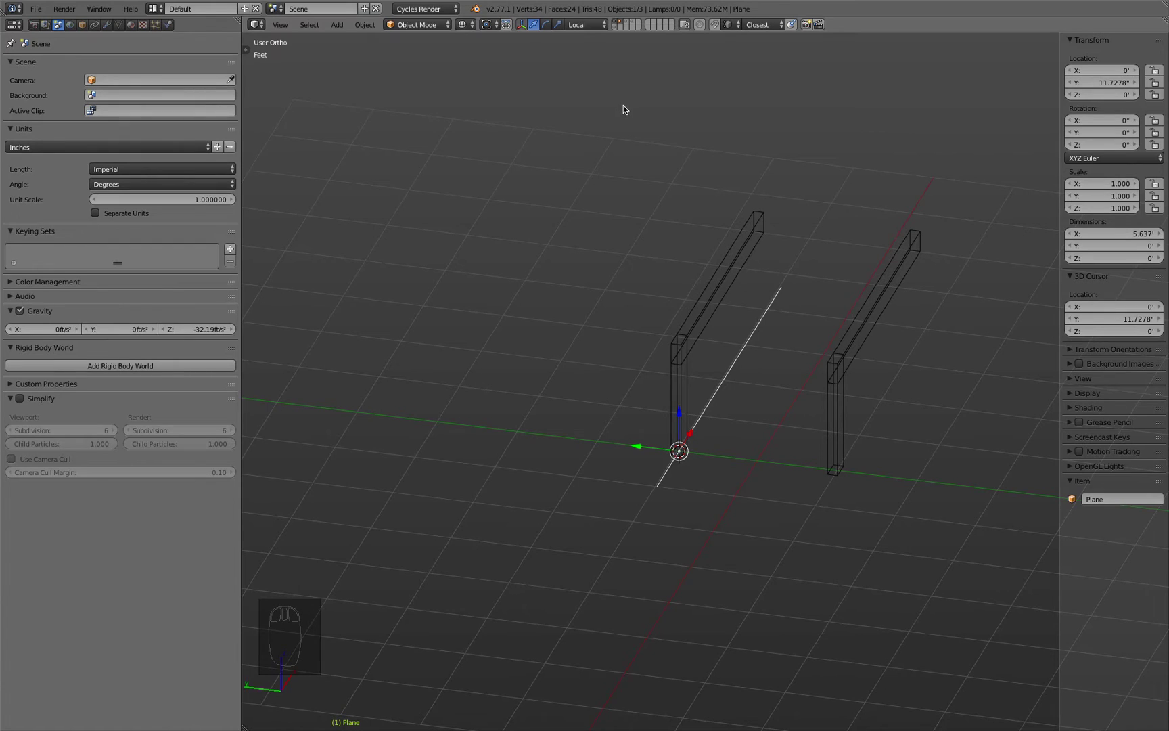
Step: Move the guide line object to layer 5 and show that layer together with the leg layers
key(m)
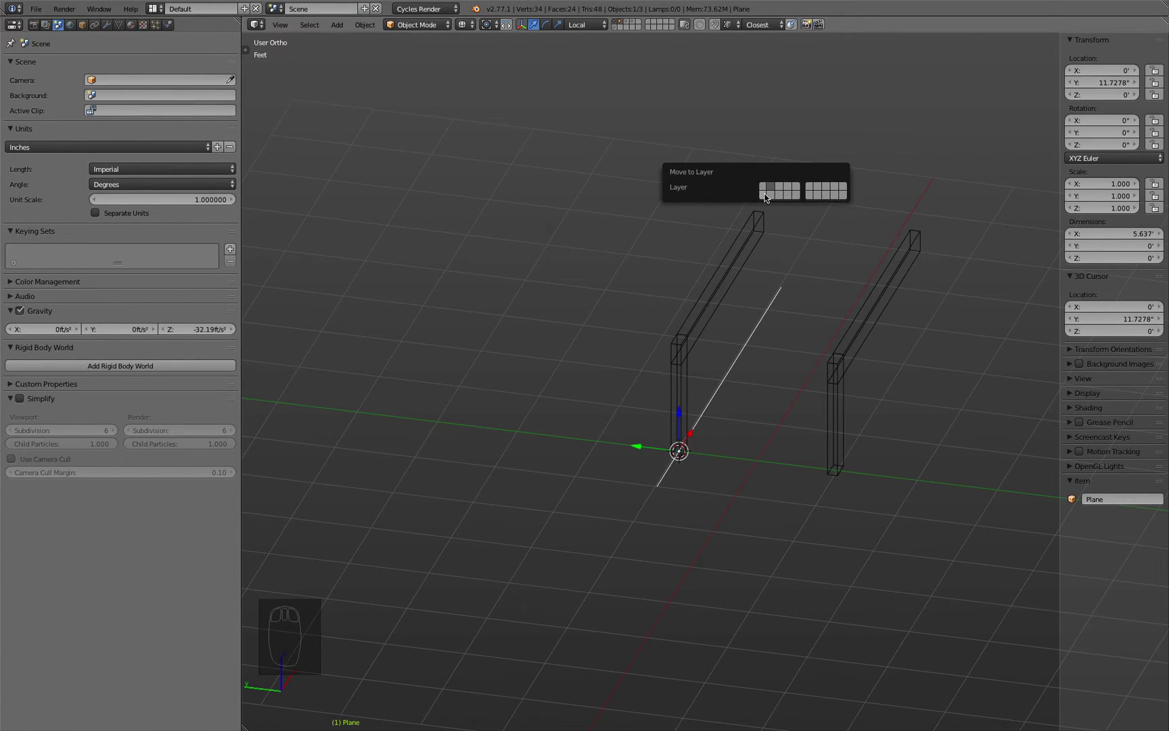
click(795, 189)
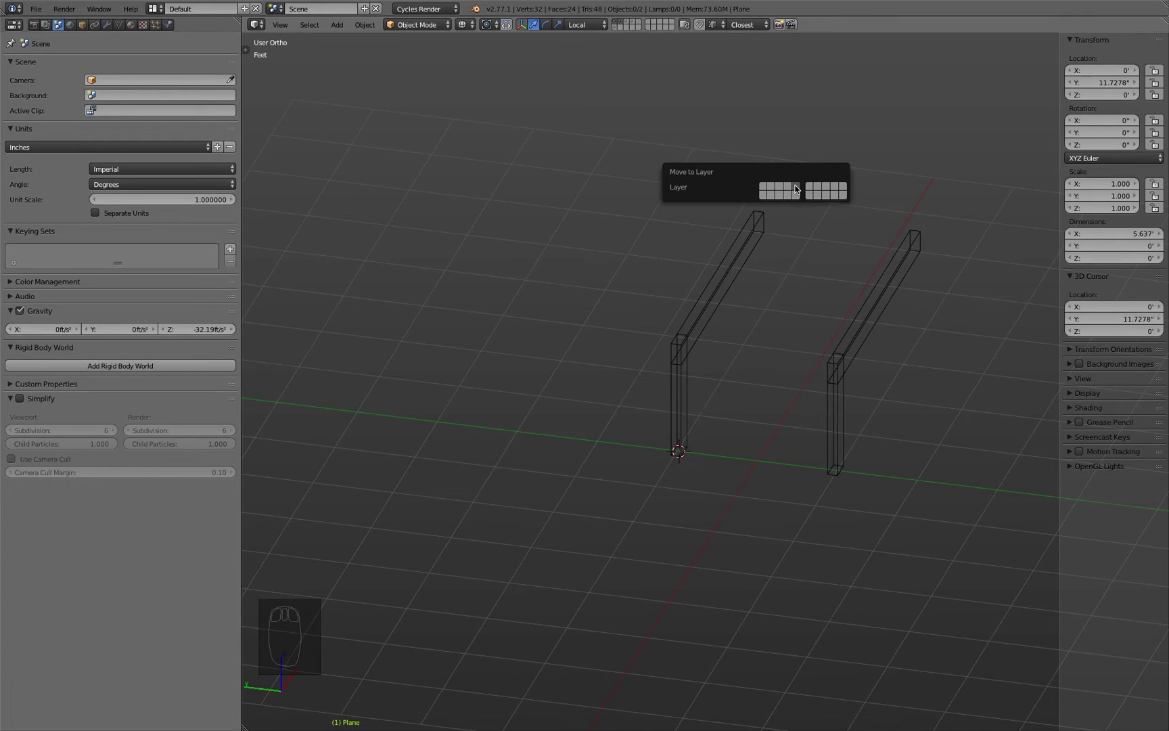
shift+click(641, 24)
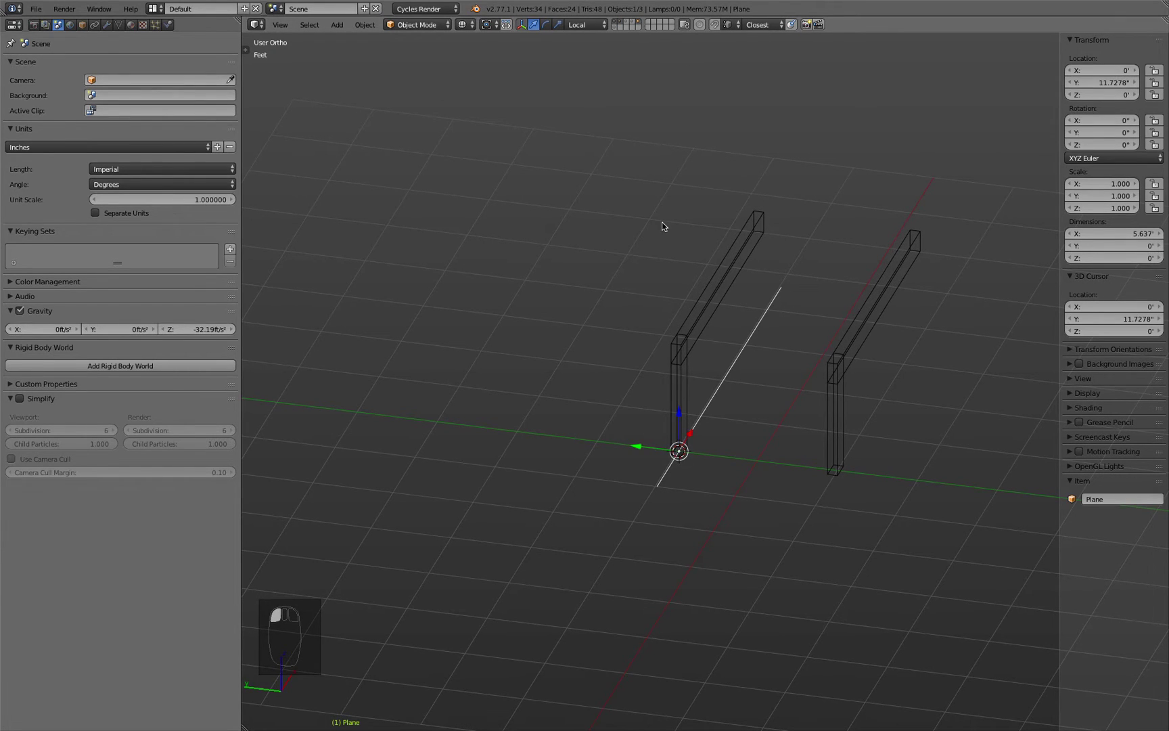
shift+click(639, 25)
shift+click(639, 25)
Step: Select the Front Leg and make a linked duplicate of it at the same location
middle_drag(700, 271, 690, 338)
scroll(685, 389, up, 3)
shift+middle_drag(685, 389, 530, 462)
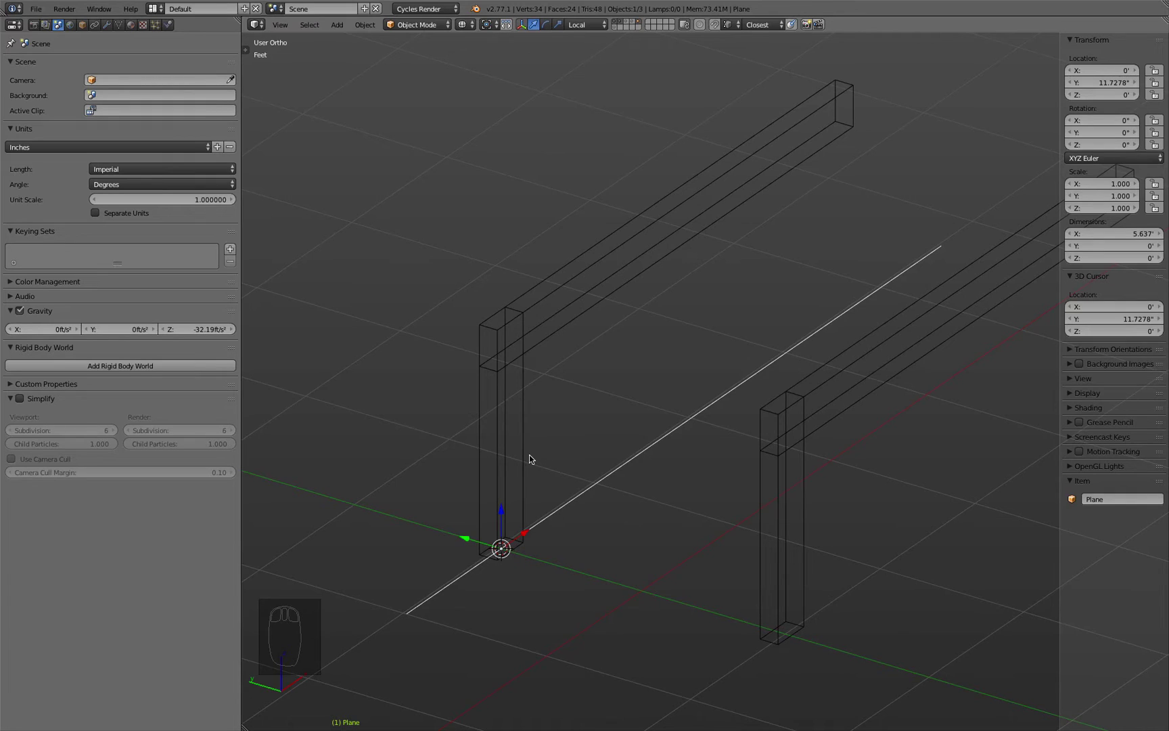
click(521, 440)
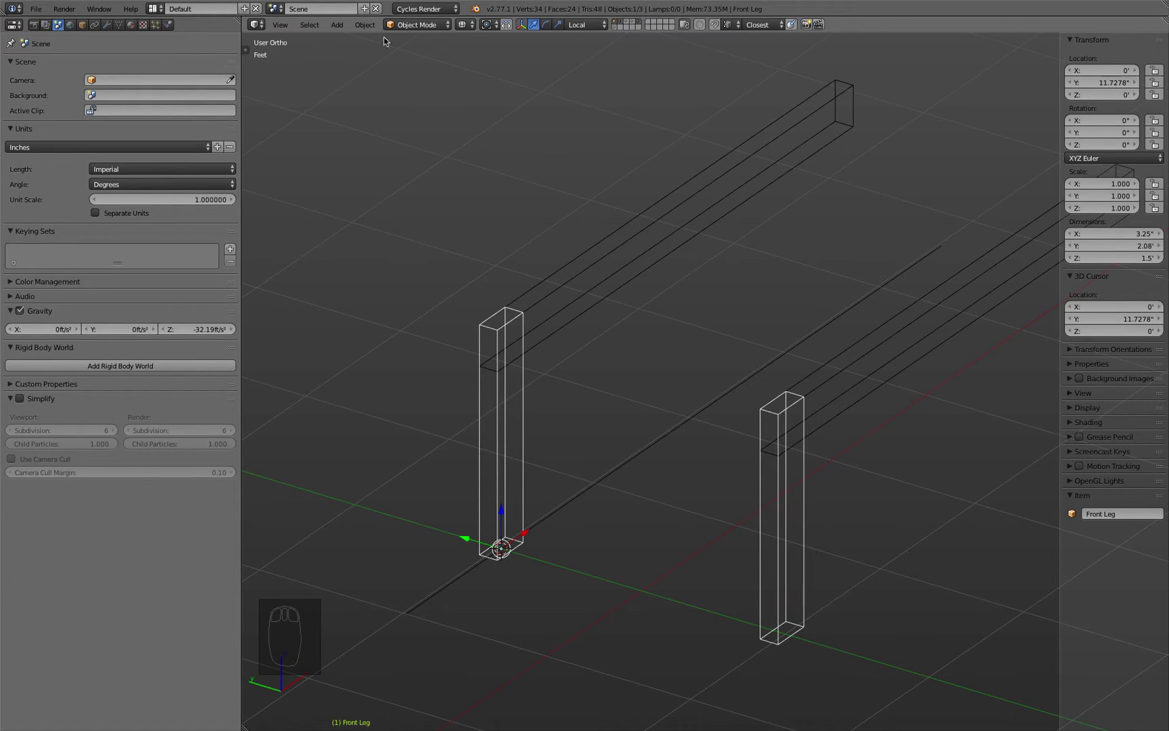
click(366, 26)
key(Tab)
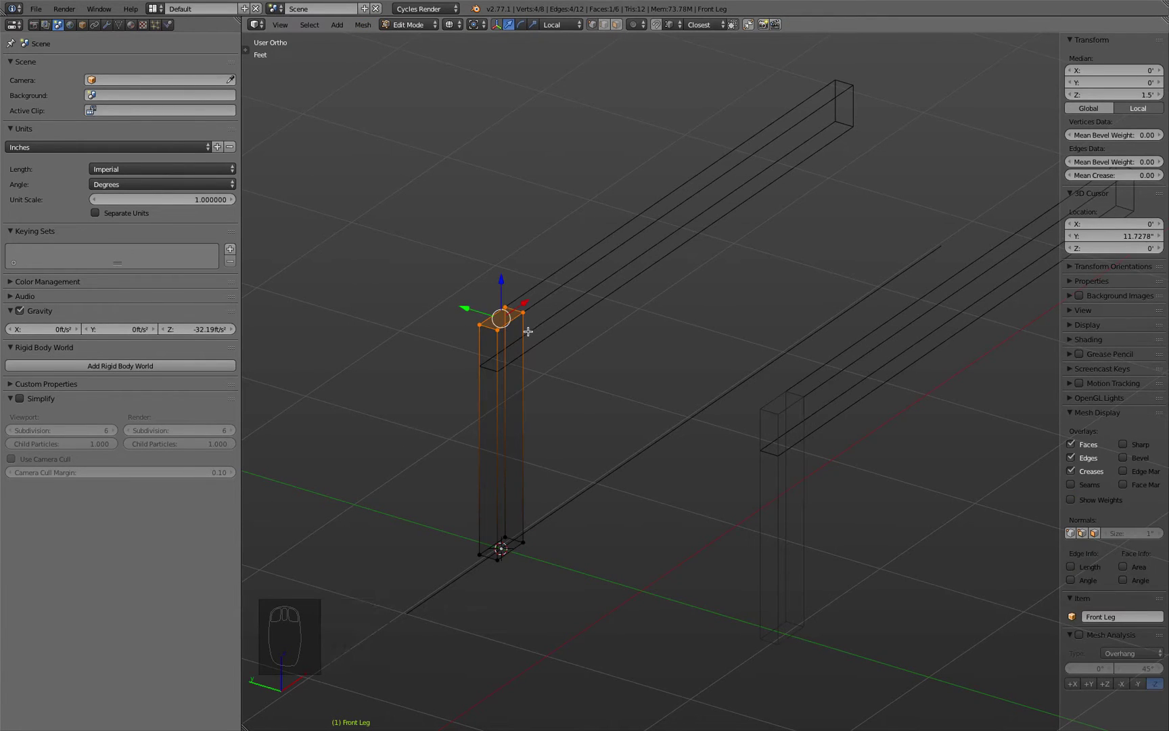
key(Tab)
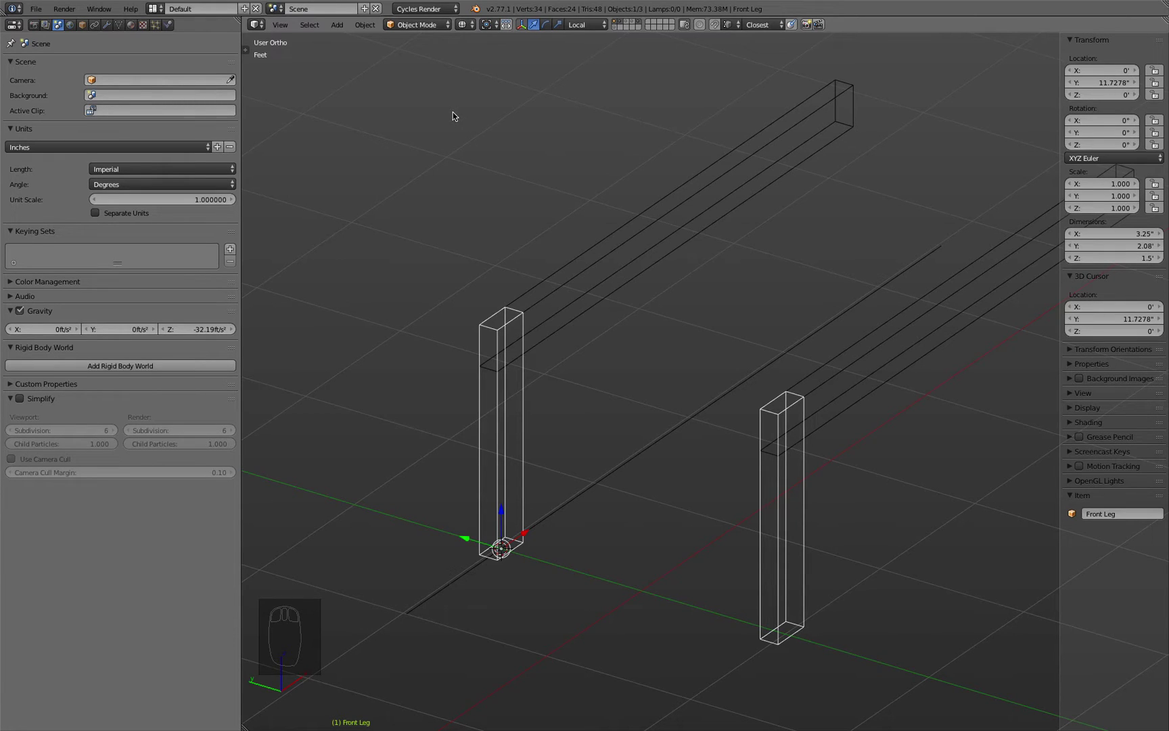
click(364, 24)
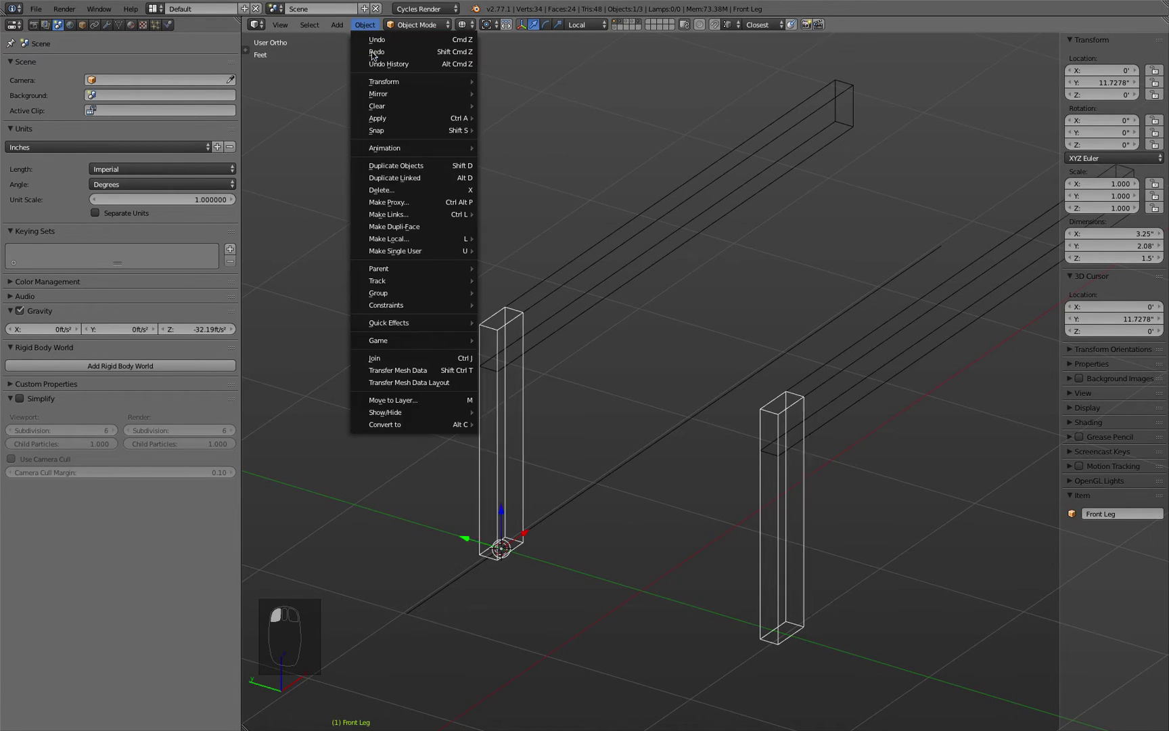
click(407, 179)
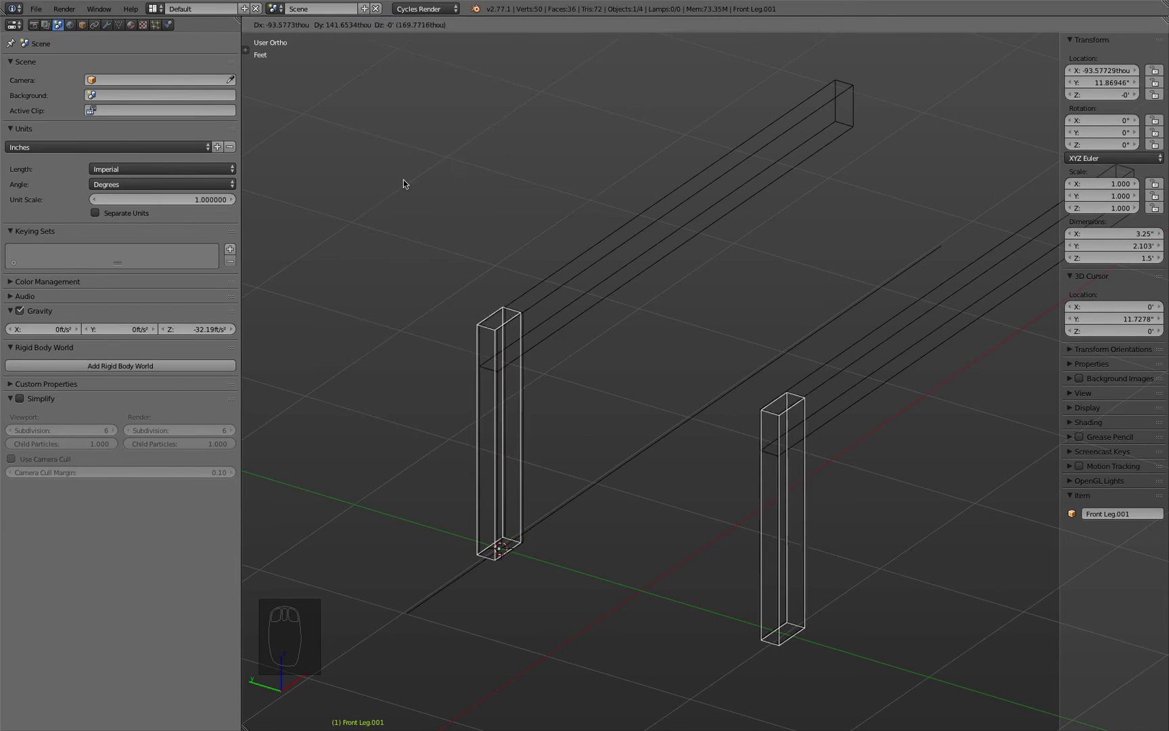
right_click(429, 186)
middle_drag(459, 360, 444, 369)
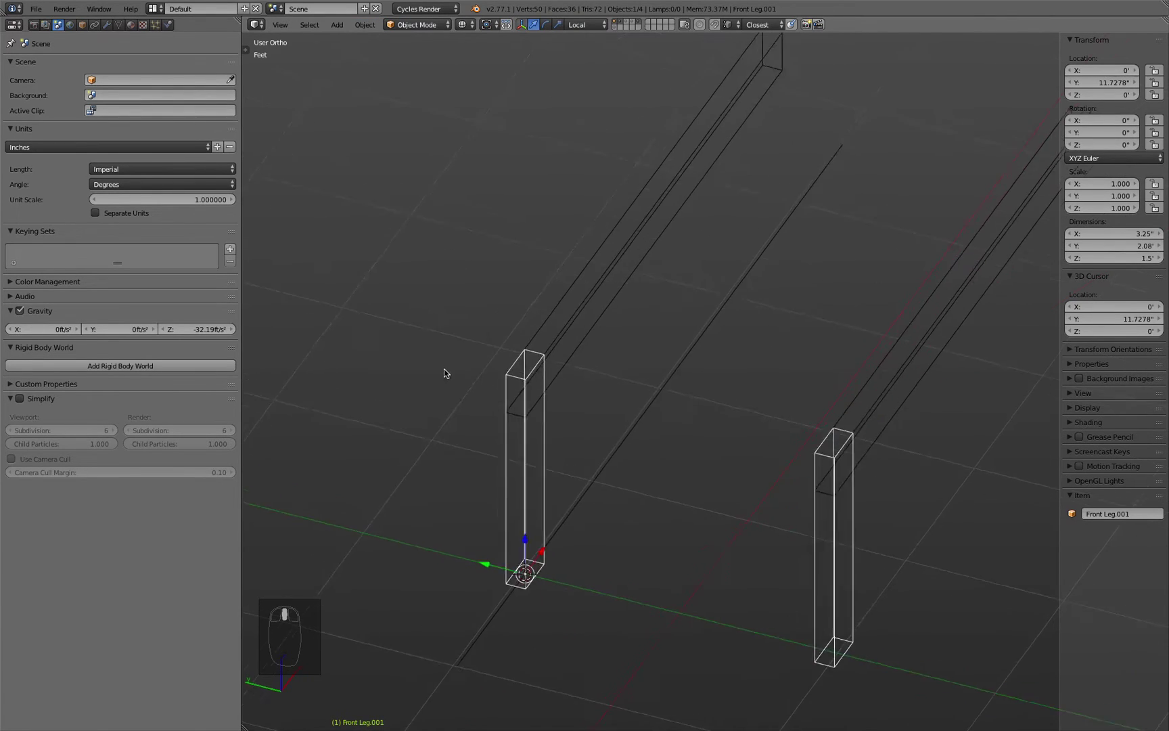
Step: Set snapping to Edge and slide the duplicated front leg along Y onto the guide line, to a Y location of 10.9778"
key(KP_Decimal)
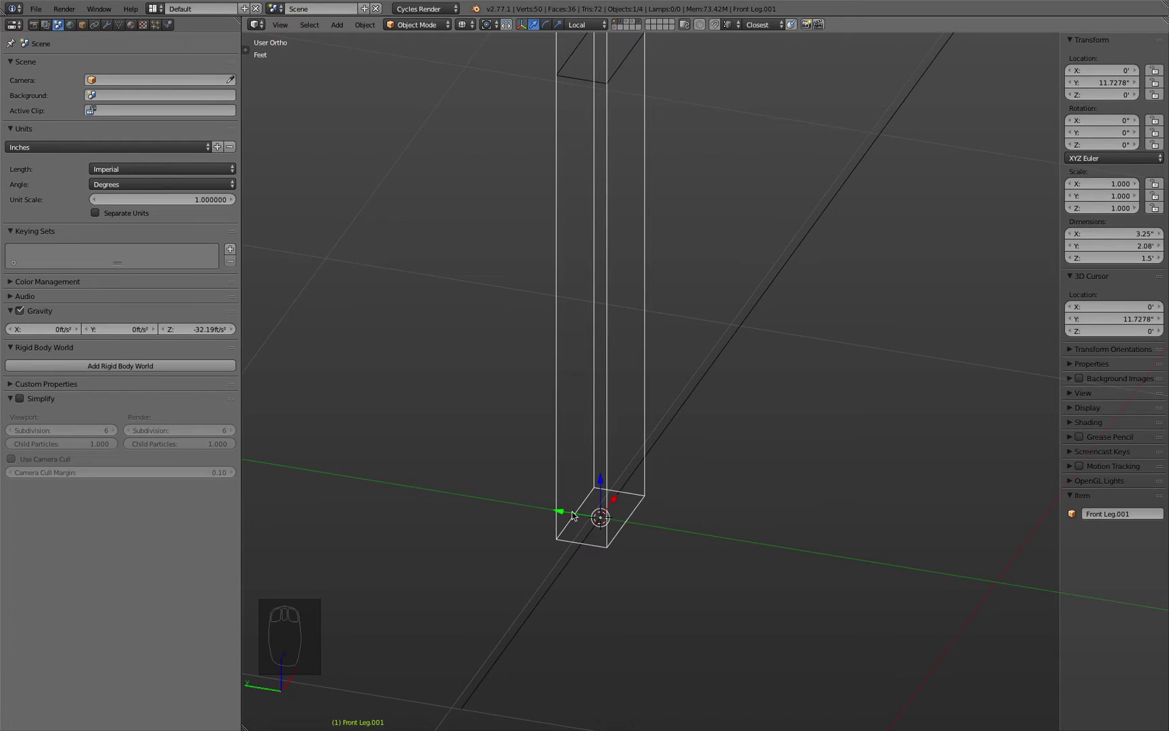
drag(560, 511, 686, 534)
click(729, 24)
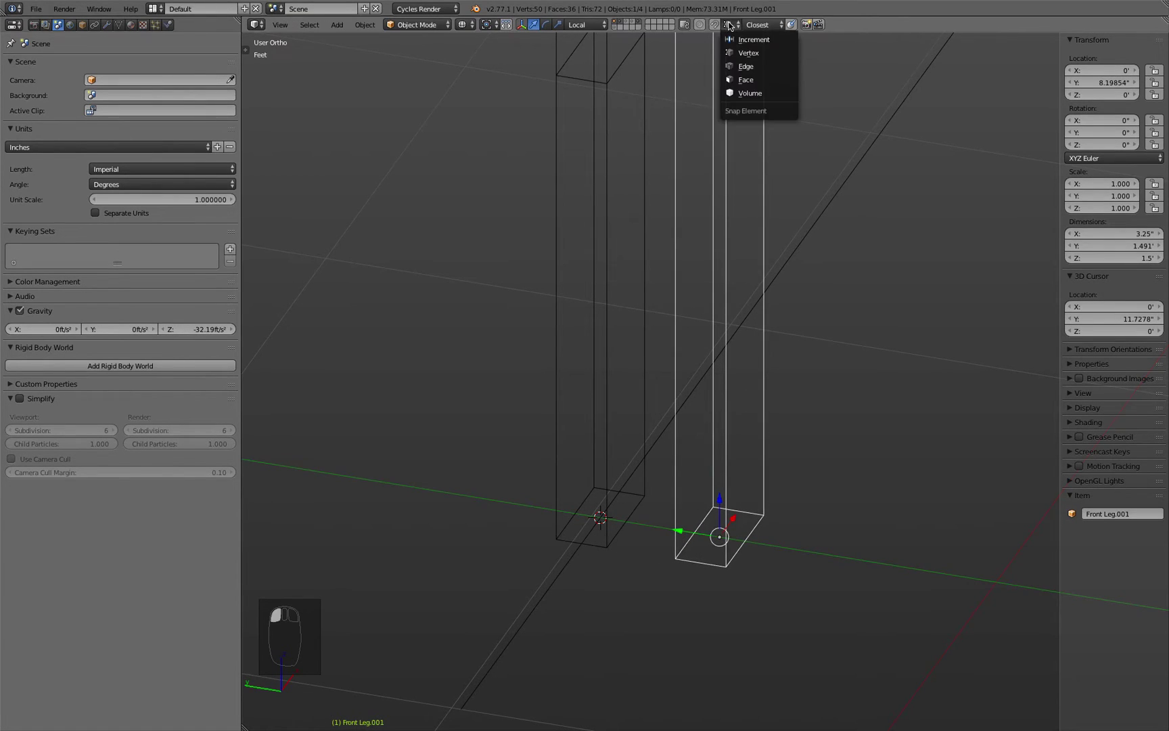
click(742, 71)
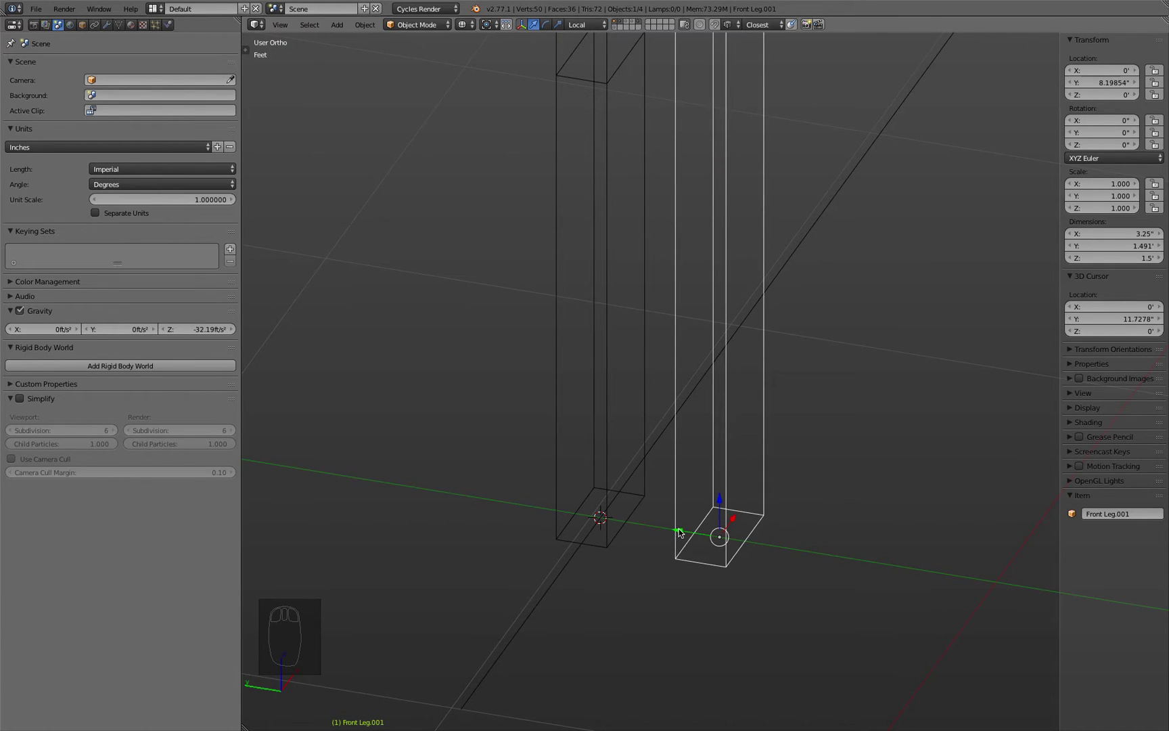
drag(679, 533, 556, 581)
scroll(555, 581, down, 2)
middle_drag(556, 582, 590, 588)
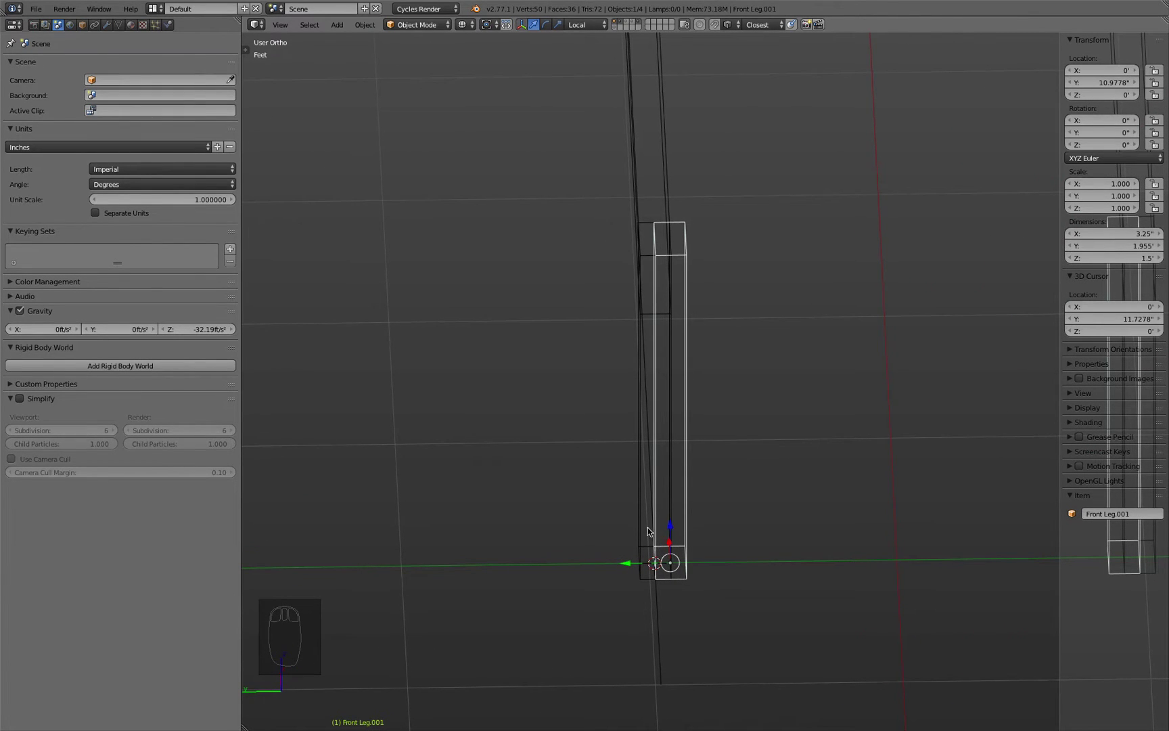
middle_drag(692, 568, 628, 579)
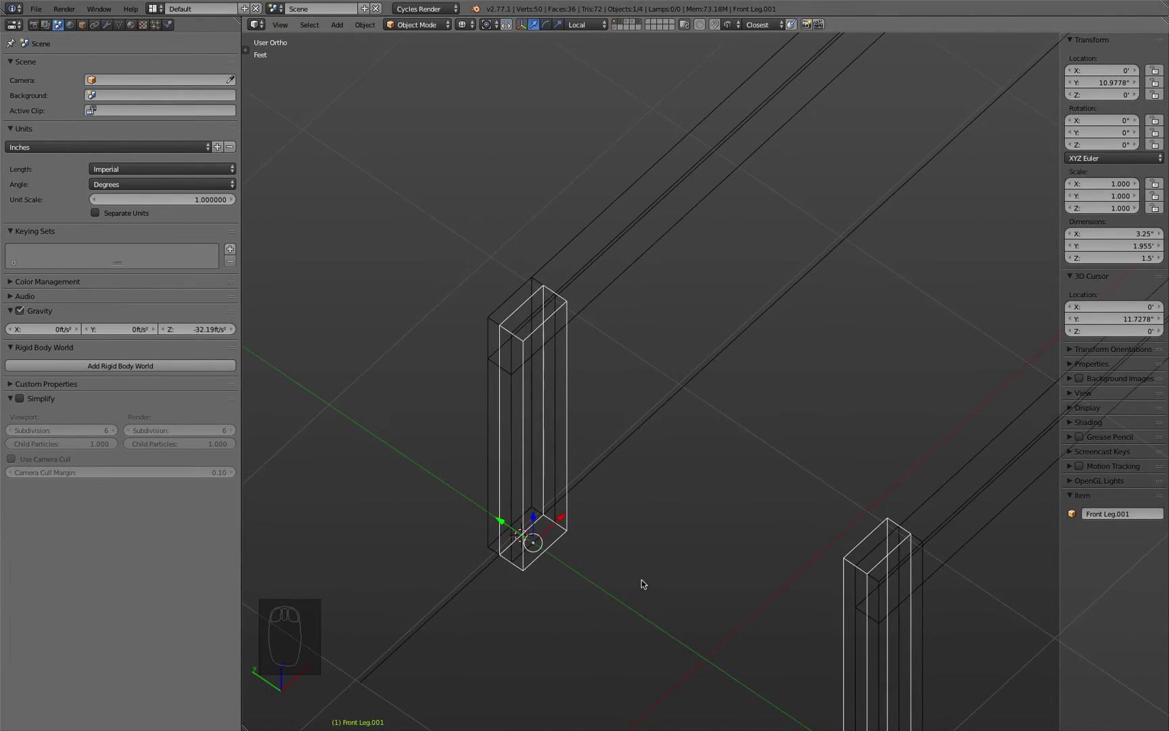
Step: Switch to solid display and rename the duplicated leg as Front Leg Boolean
key(z)
key(z)
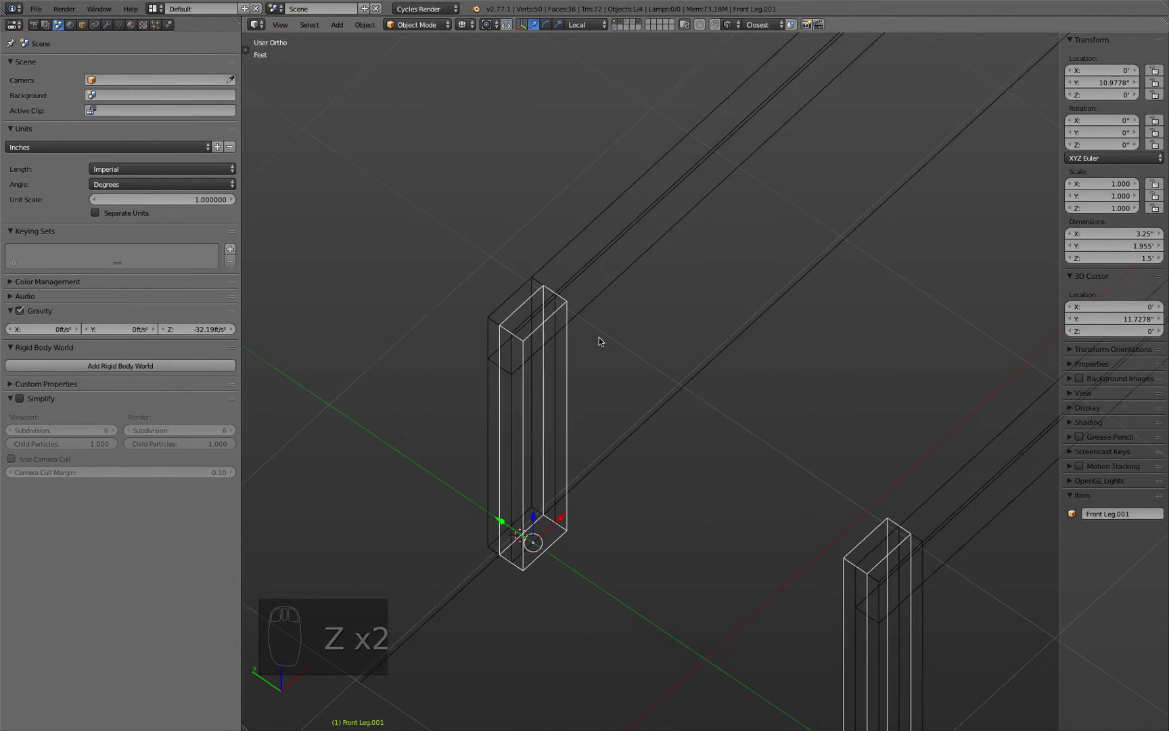
mouse_move(600, 337)
middle_down()
mouse_move(644, 300)
mouse_move(659, 241)
mouse_move(595, 325)
middle_up()
key(z)
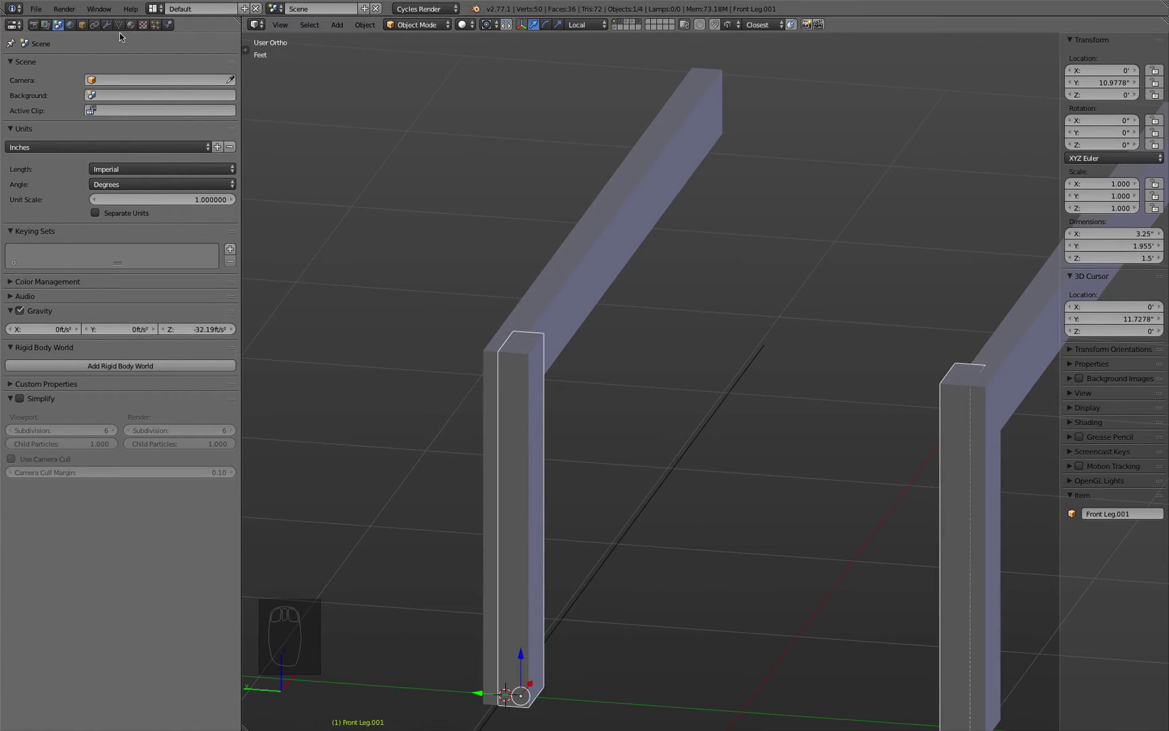
click(82, 24)
click(107, 64)
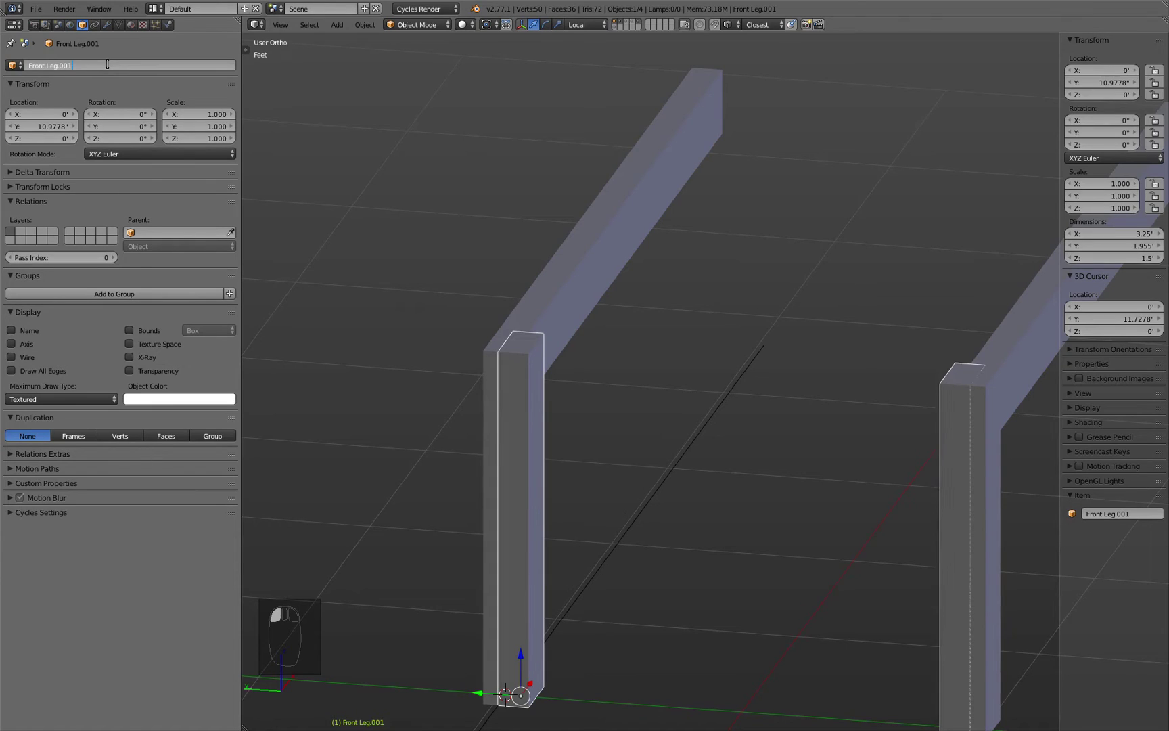
key(BackSpace)
key(BackSpace)
key(BackSpace)
key(BackSpace)
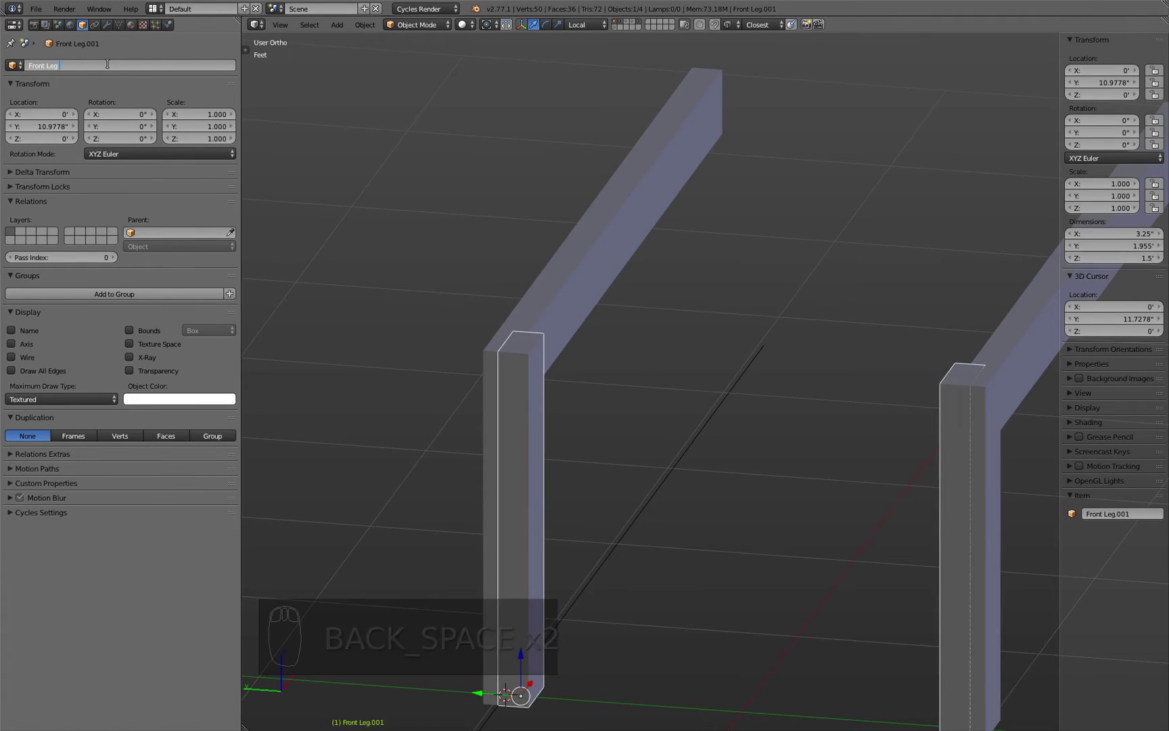
text(Boolean)
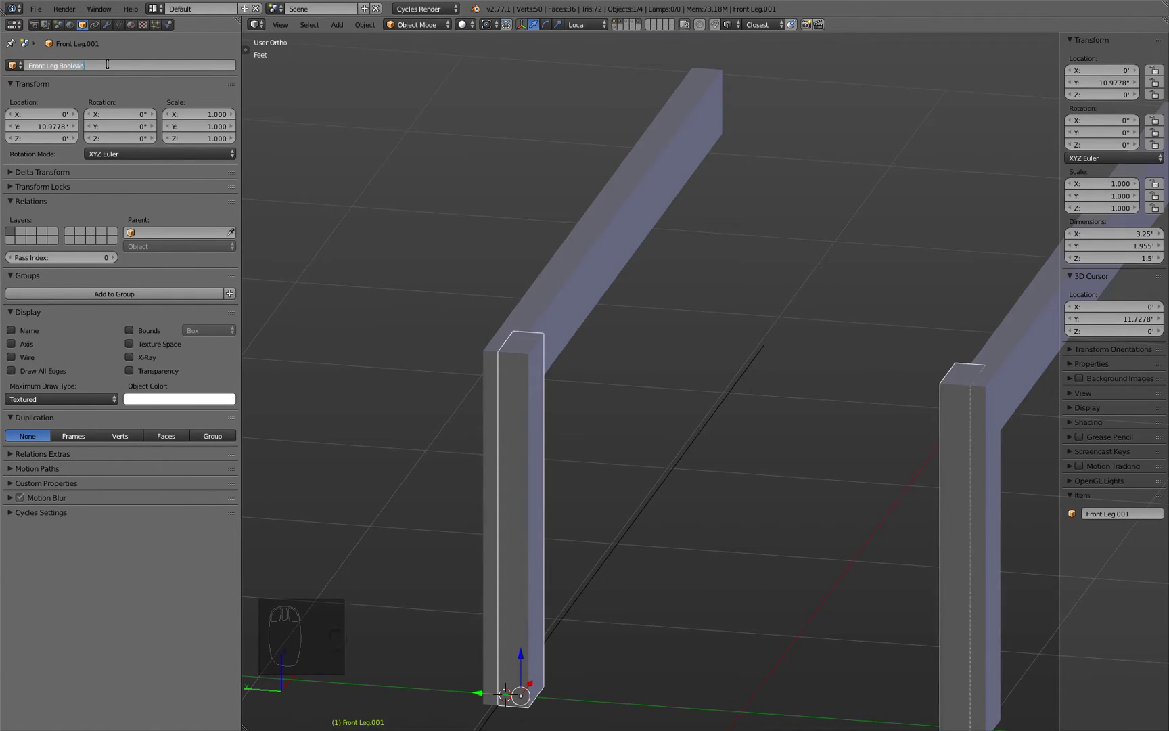
key(Return)
Step: Hide the original Front Leg object, keeping the Boolean copy in view
mouse_move(428, 261)
middle_down()
mouse_move(444, 237)
mouse_move(419, 256)
middle_up()
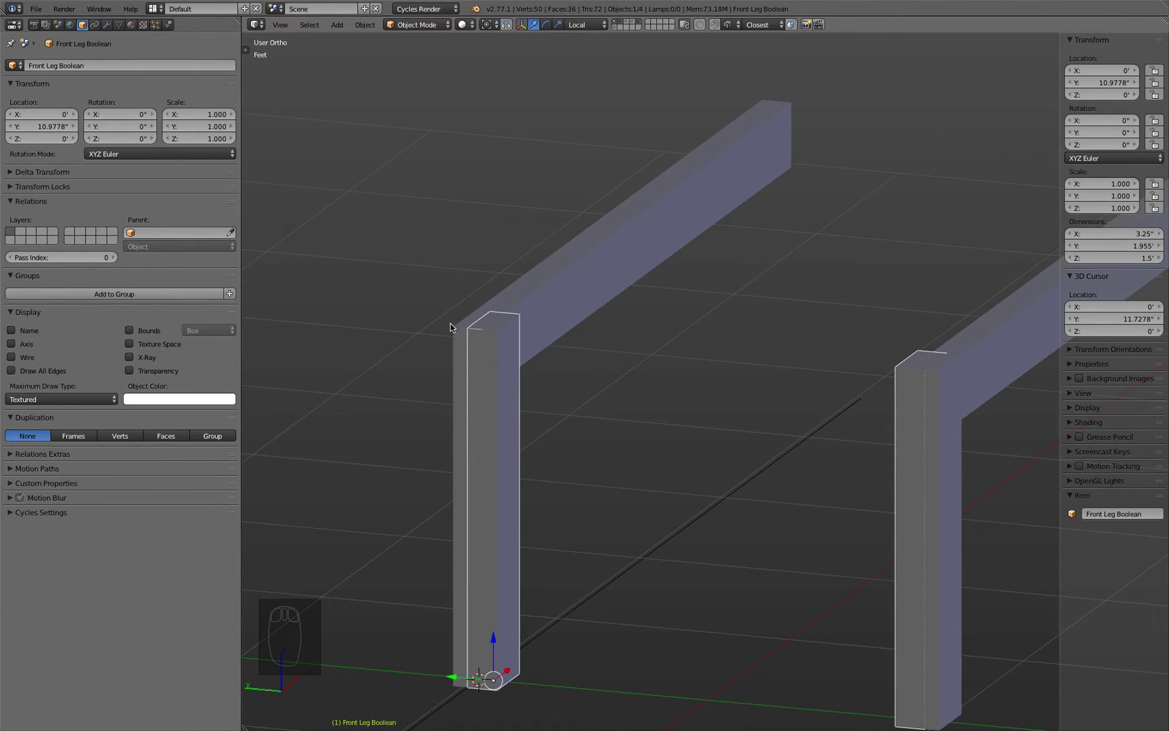
click(453, 361)
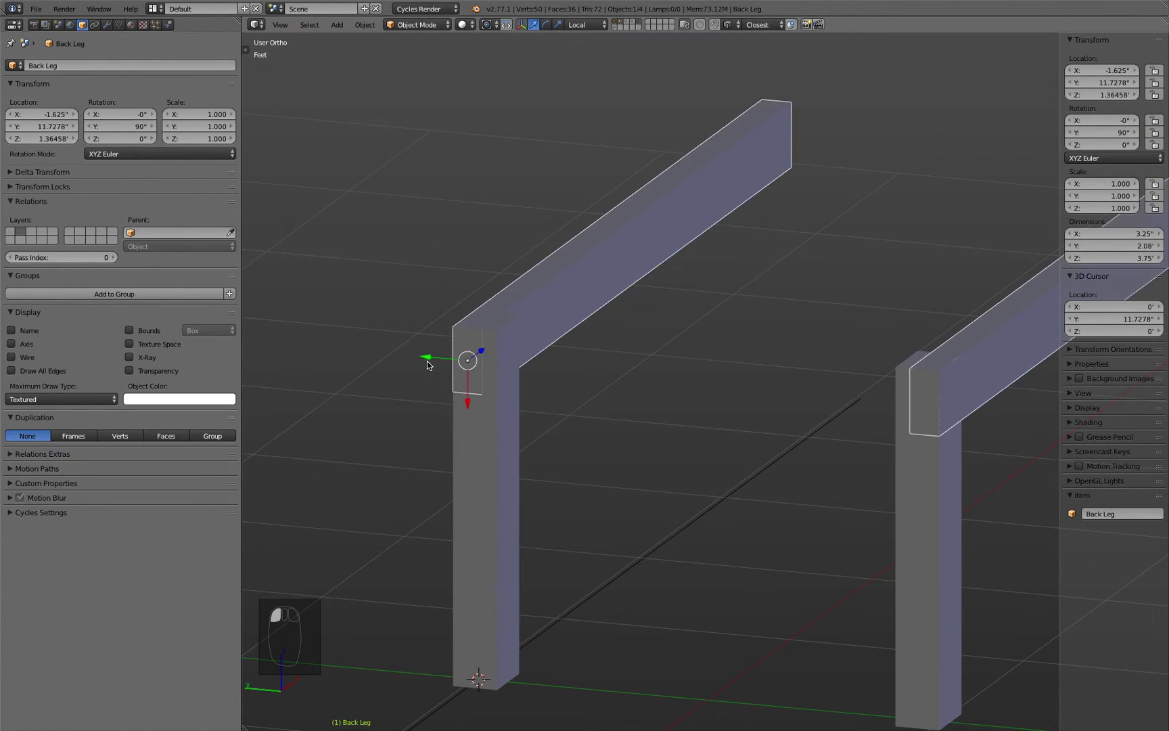
click(453, 450)
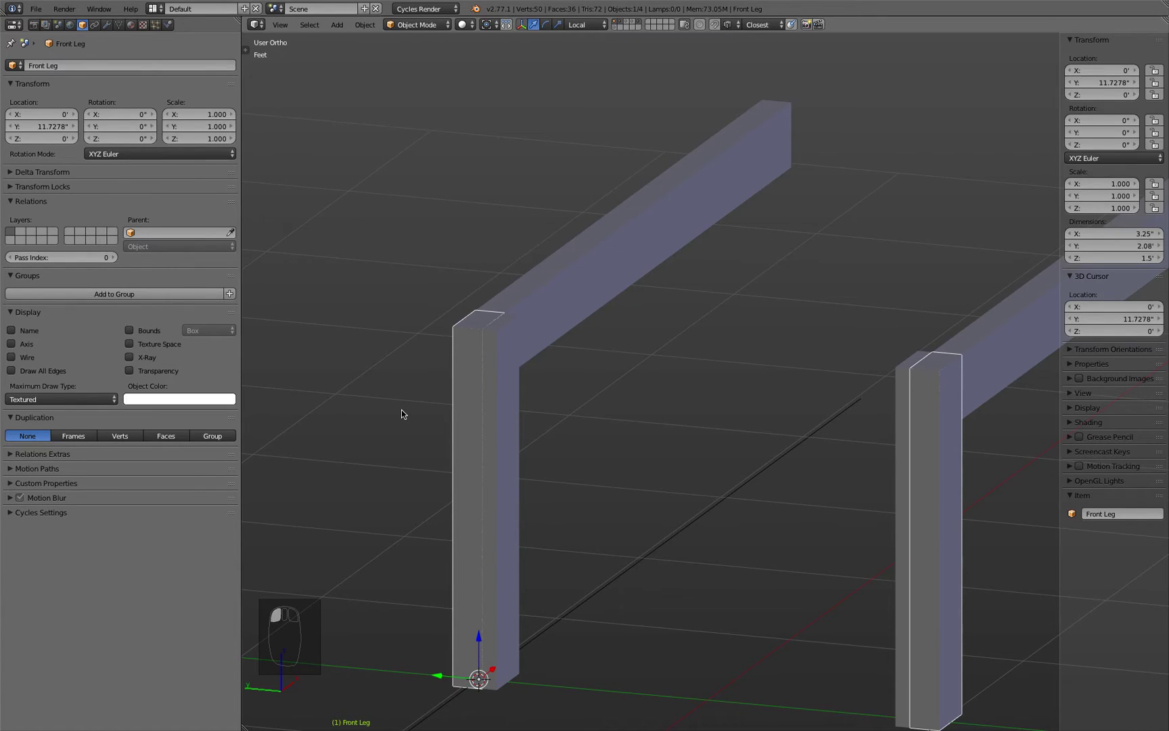
key(h)
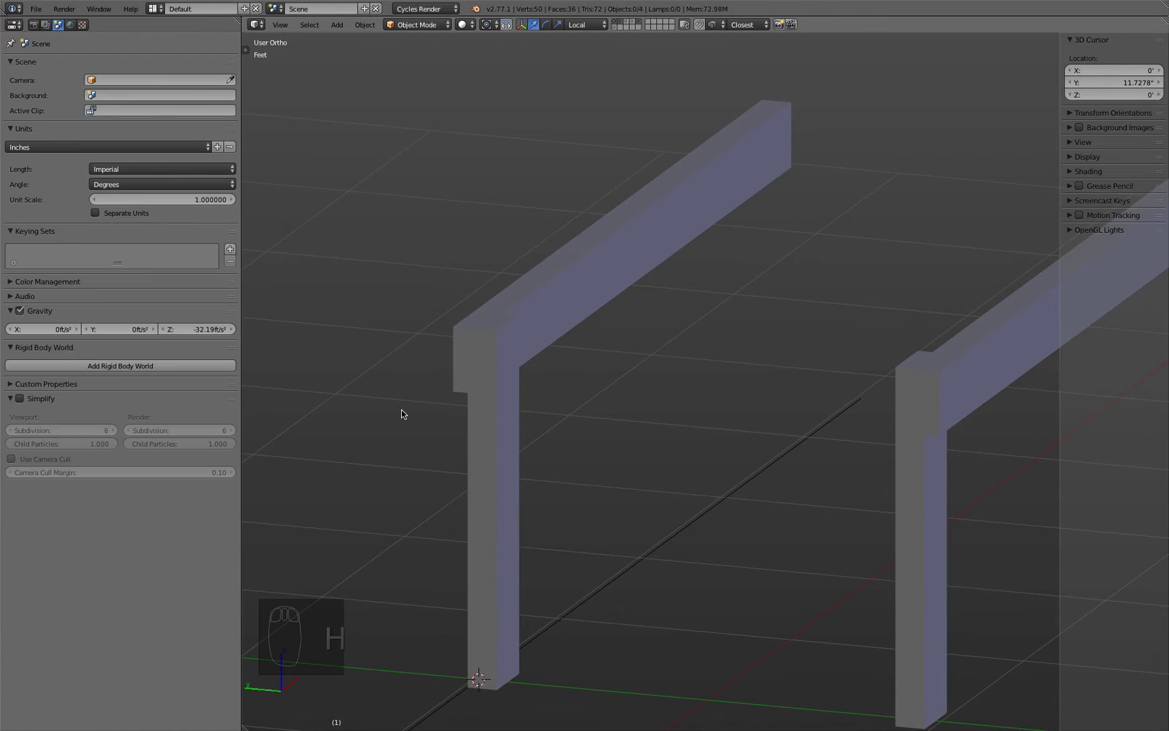
Step: Add a Boolean modifier to the Back Leg, set to Difference with Front Leg Boolean as its object
click(492, 439)
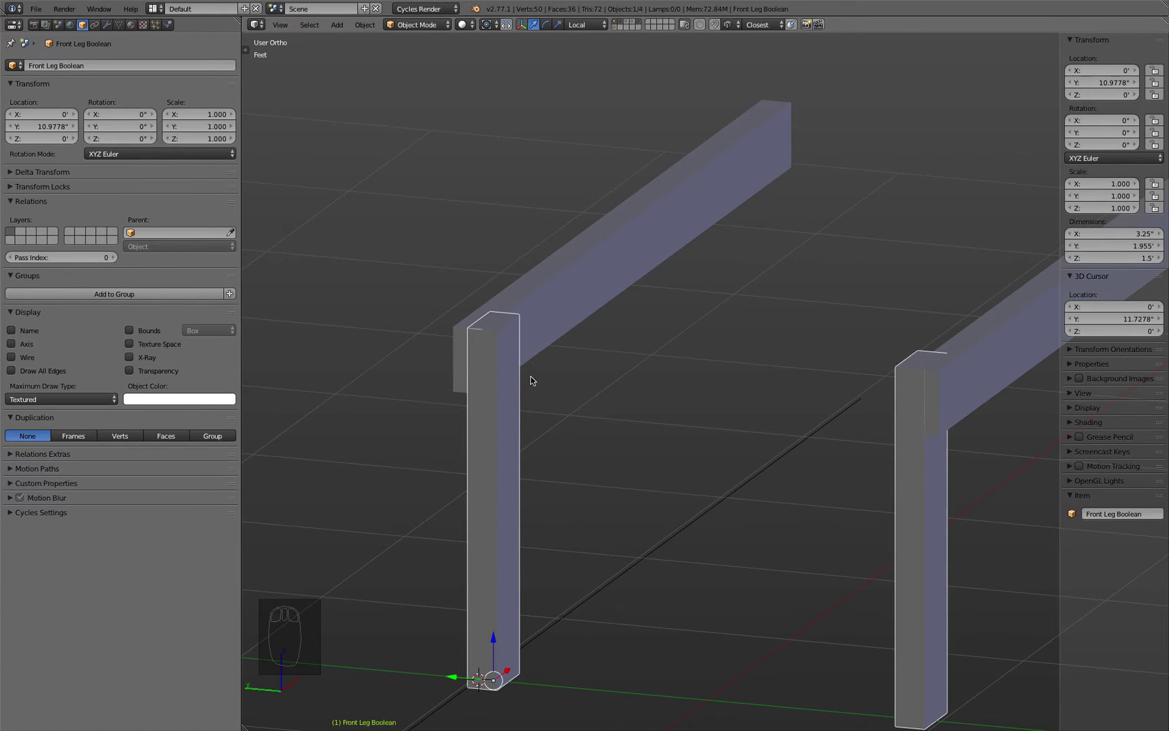
click(557, 296)
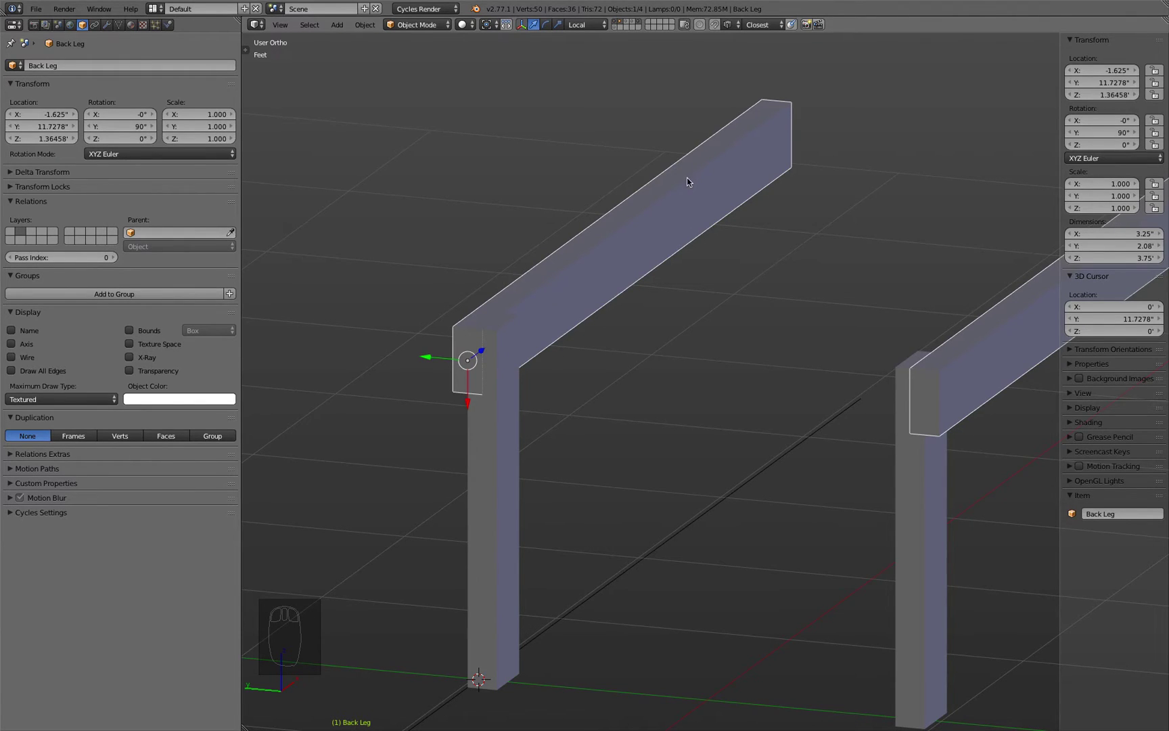
click(106, 25)
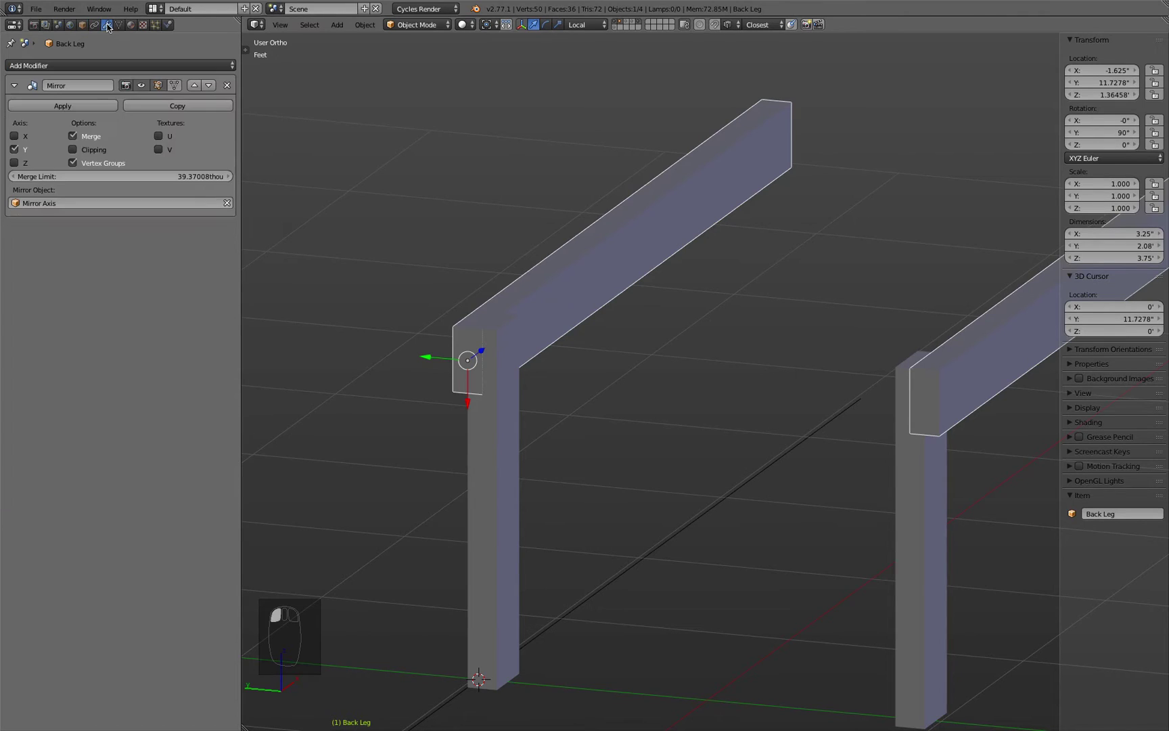
click(115, 64)
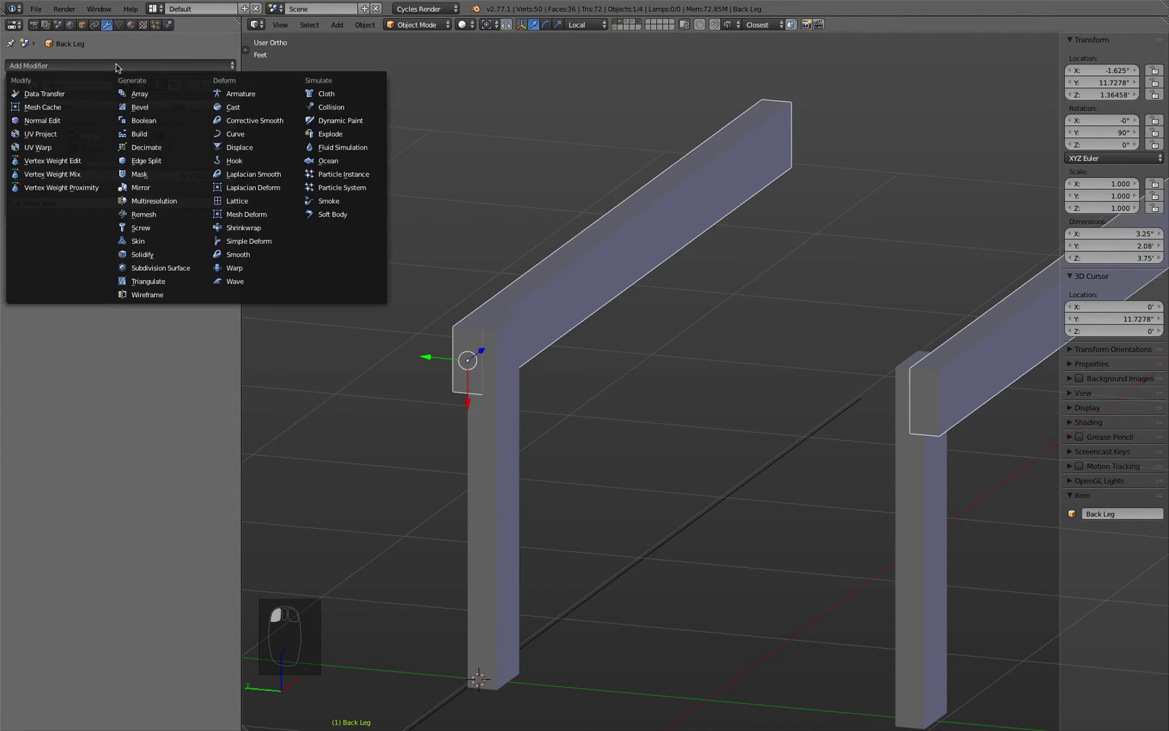
click(165, 119)
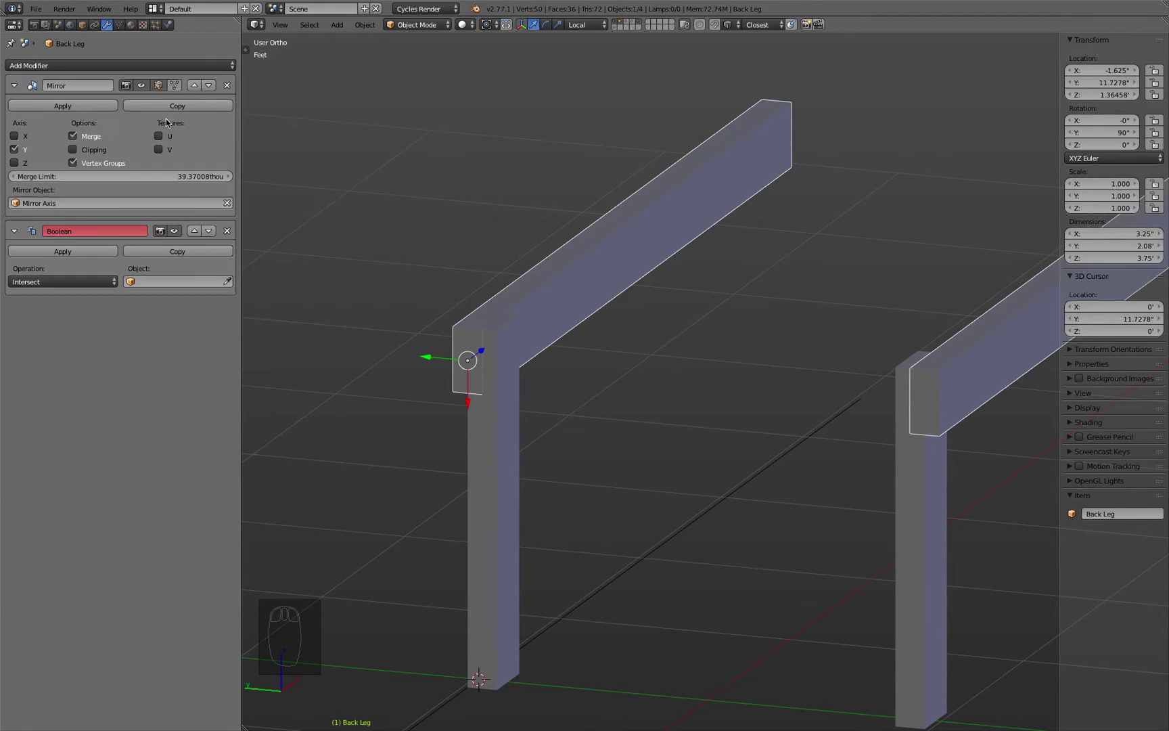
click(81, 280)
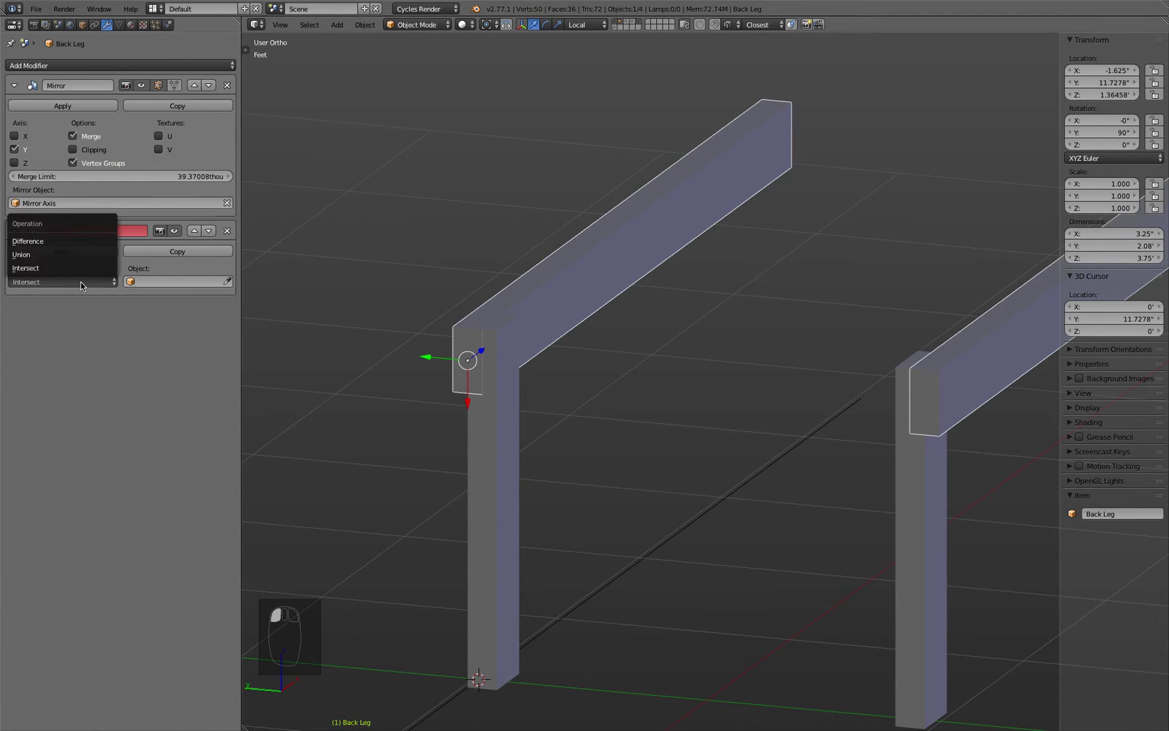
click(72, 241)
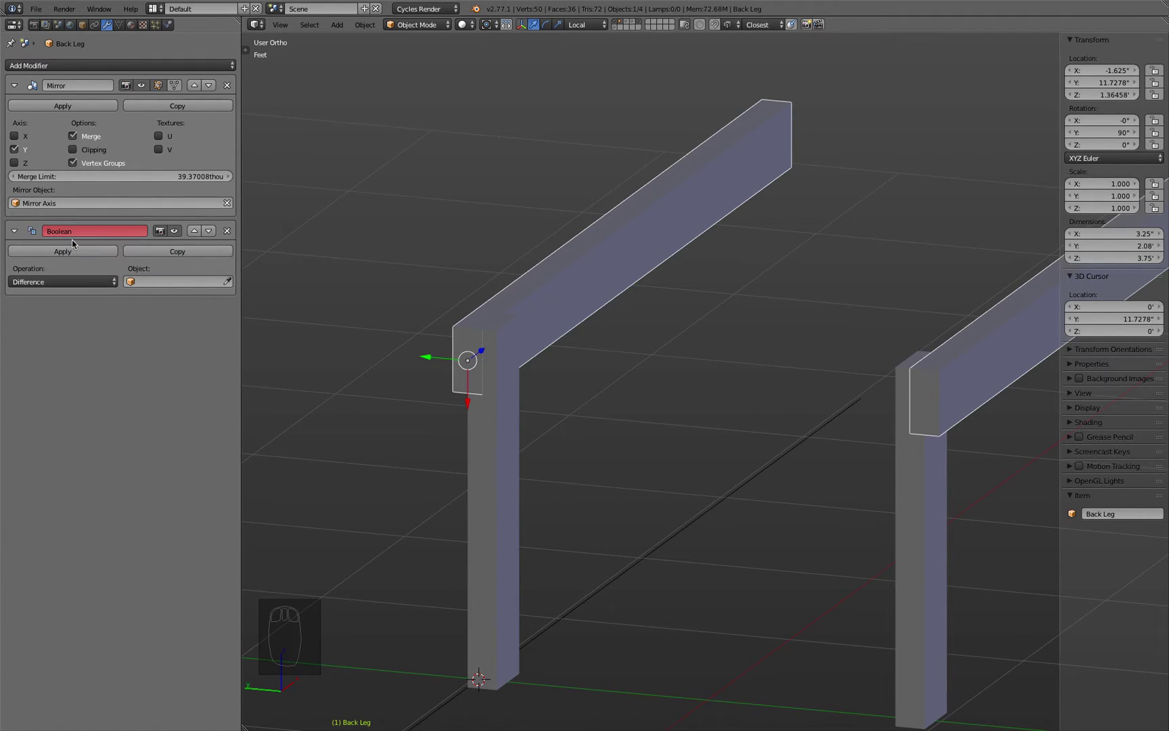
click(170, 287)
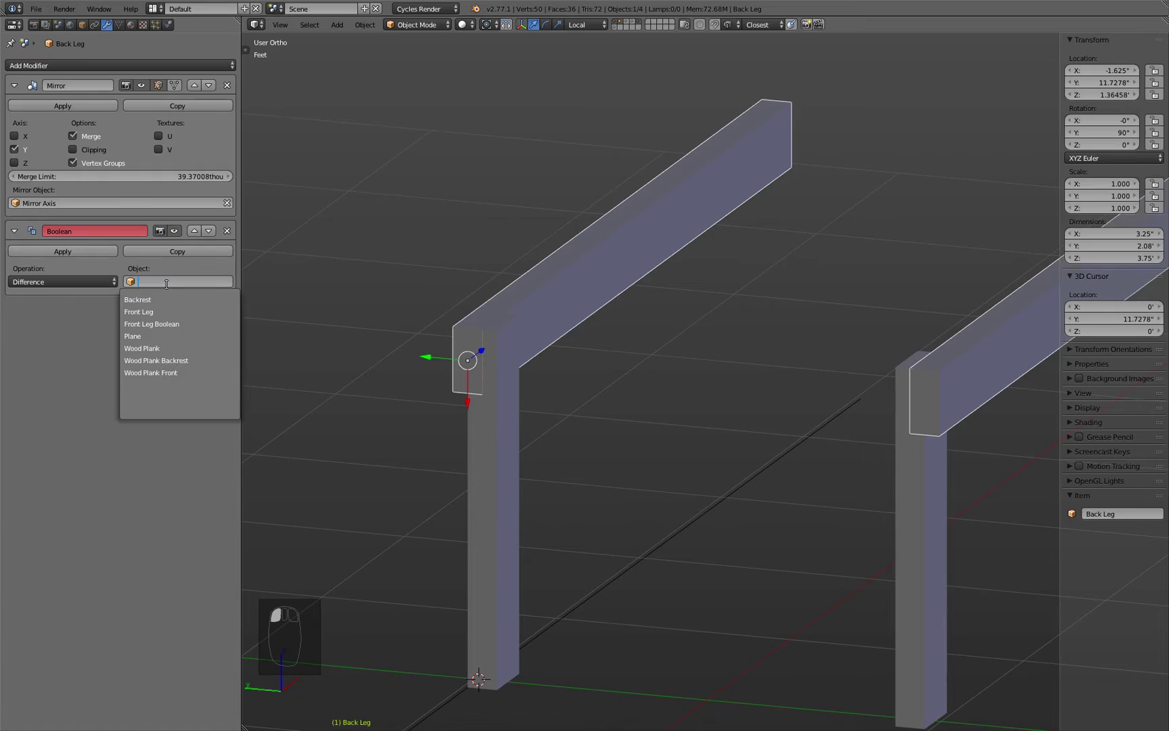
click(183, 324)
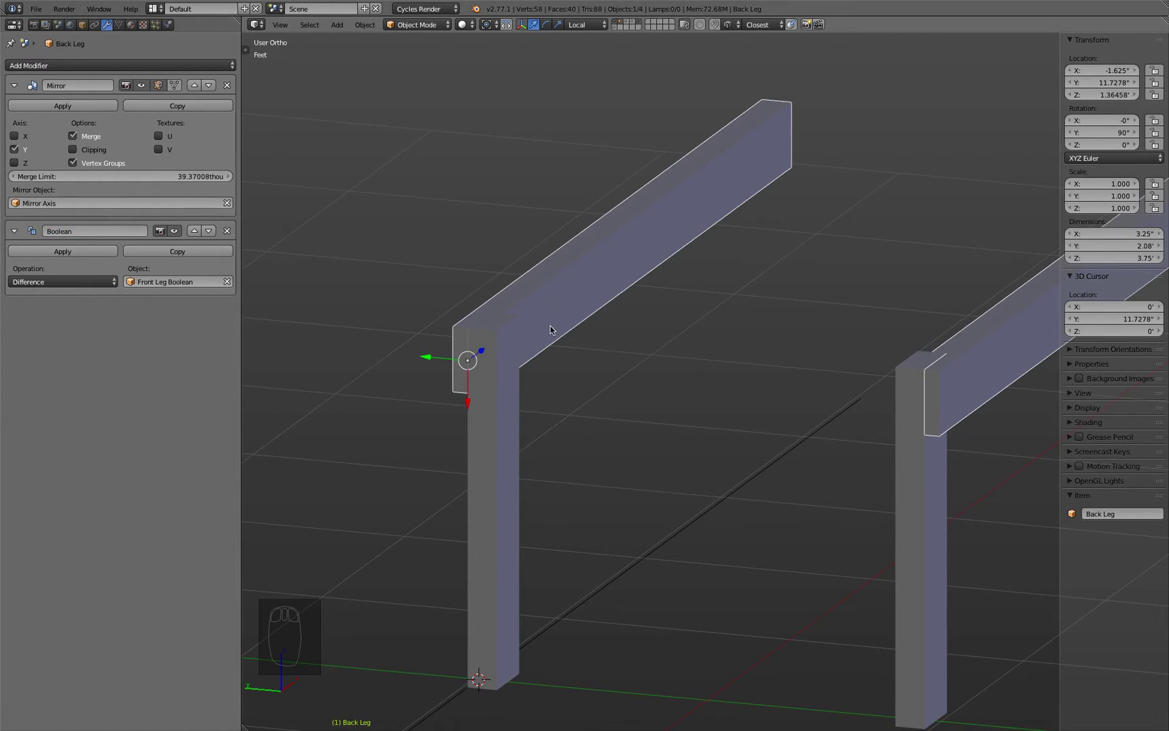
Step: Move the Front Leg Boolean to layer 11, leaving the notched back legs in view
click(506, 436)
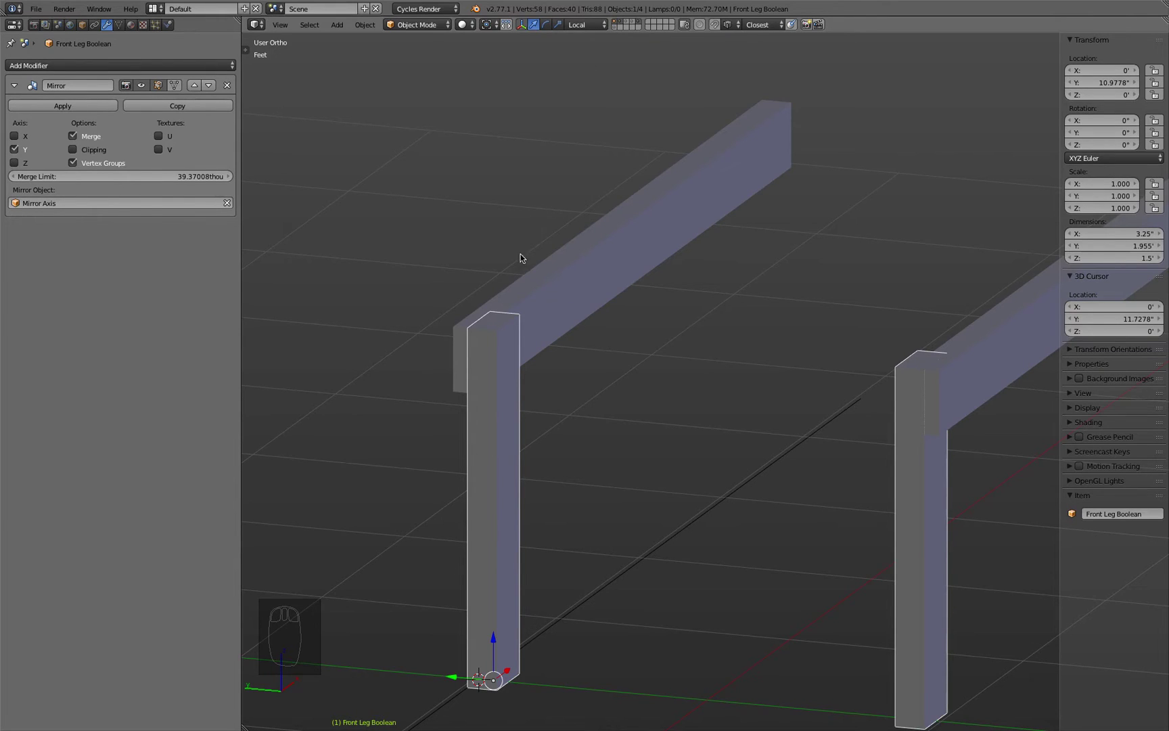
key(m)
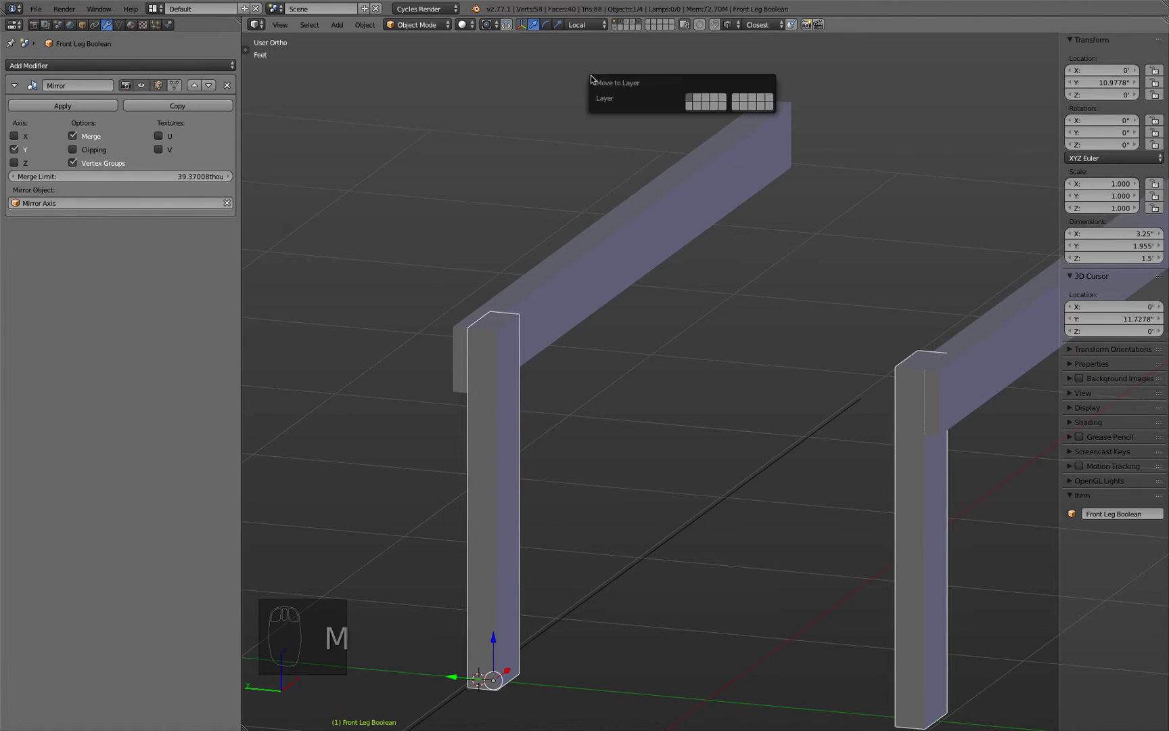
click(689, 107)
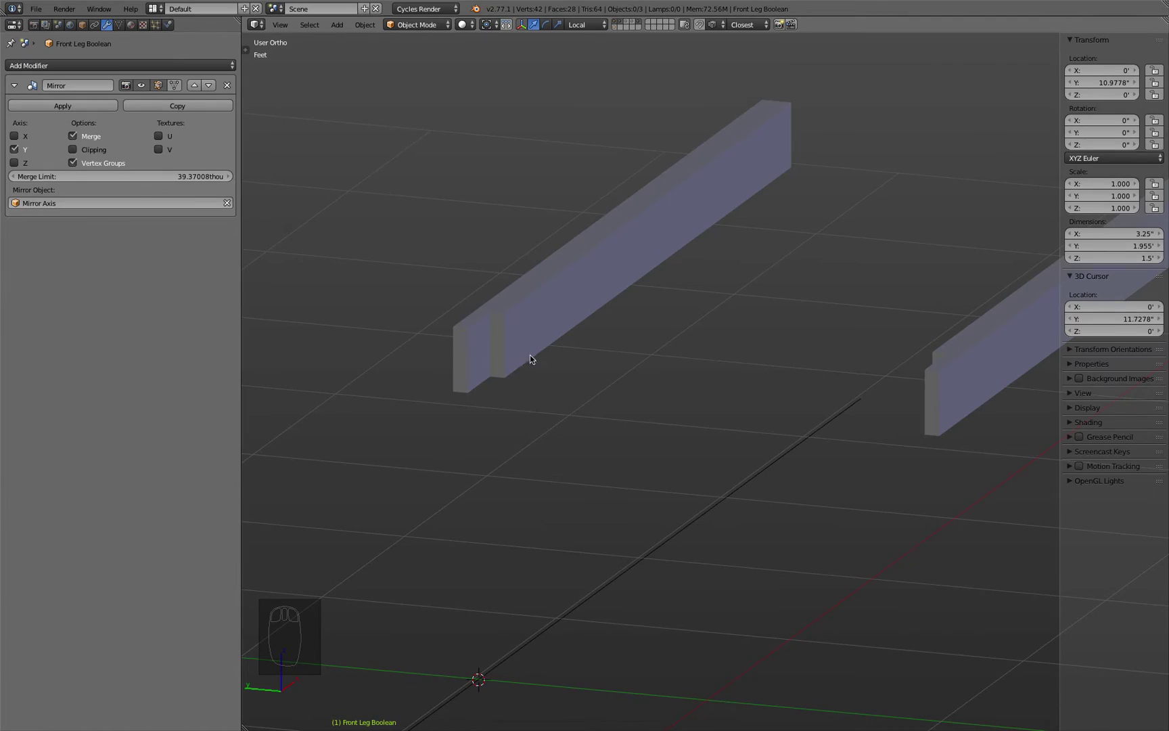
middle_drag(530, 355, 477, 347)
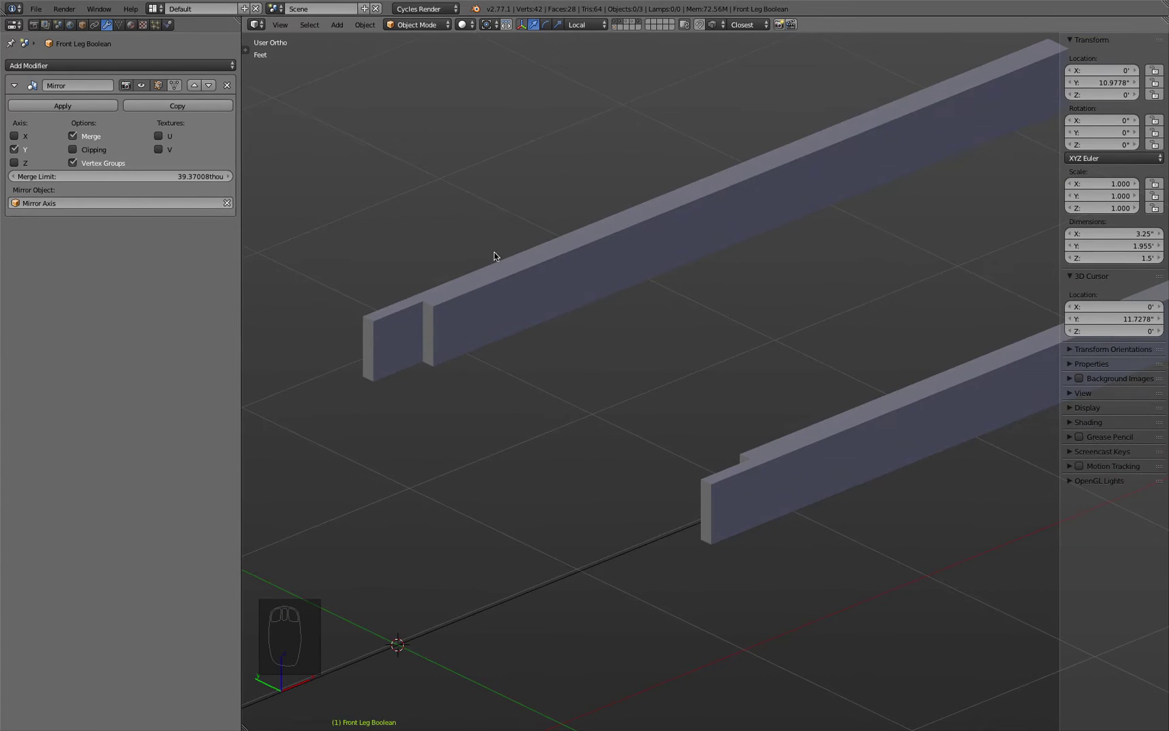
Step: Show layer 11 as well and examine in wireframe how the Front Leg Boolean's top edge lines up with the Back Leg
shift+click(615, 27)
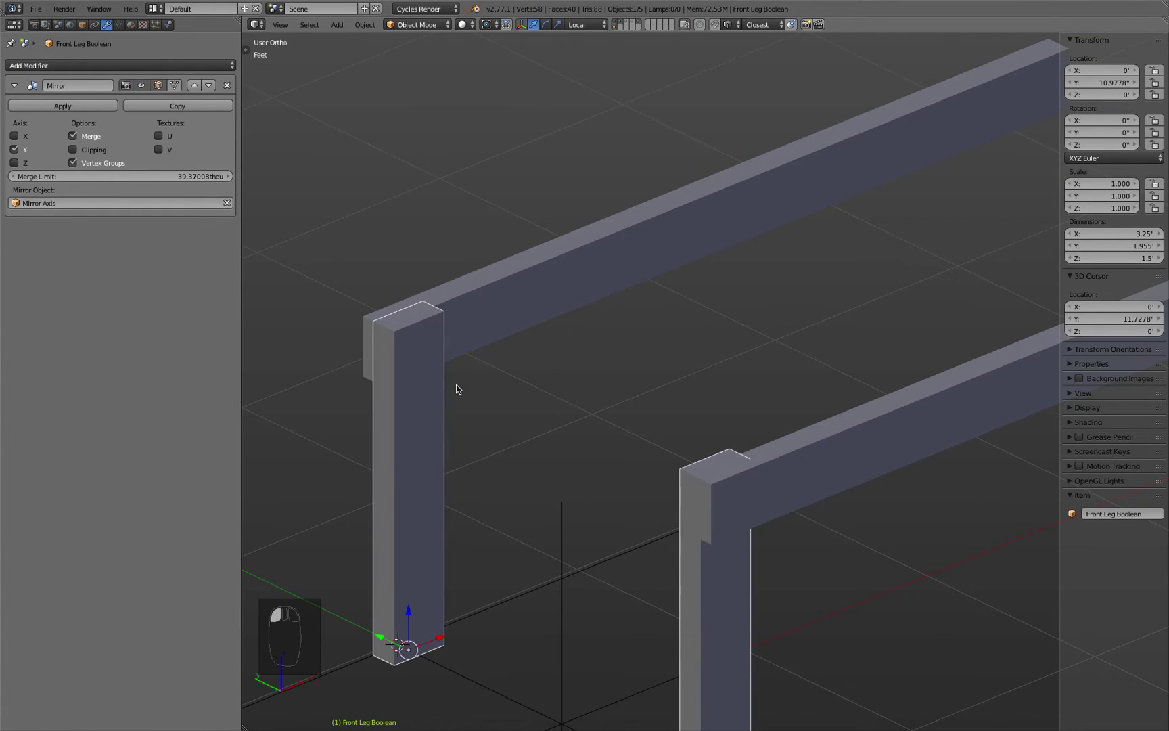
scroll(456, 389, up, 8)
key(z)
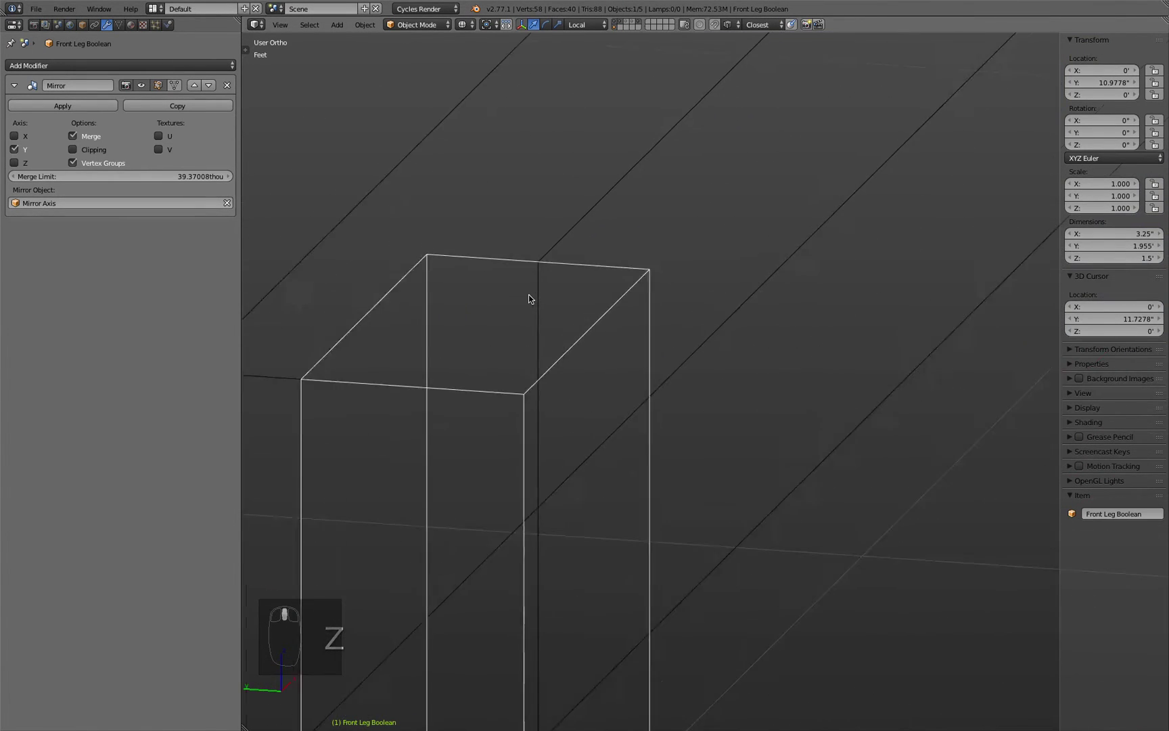
scroll(529, 294, down, 7)
middle_drag(529, 295, 577, 354)
key(KP_1)
key(KP_3)
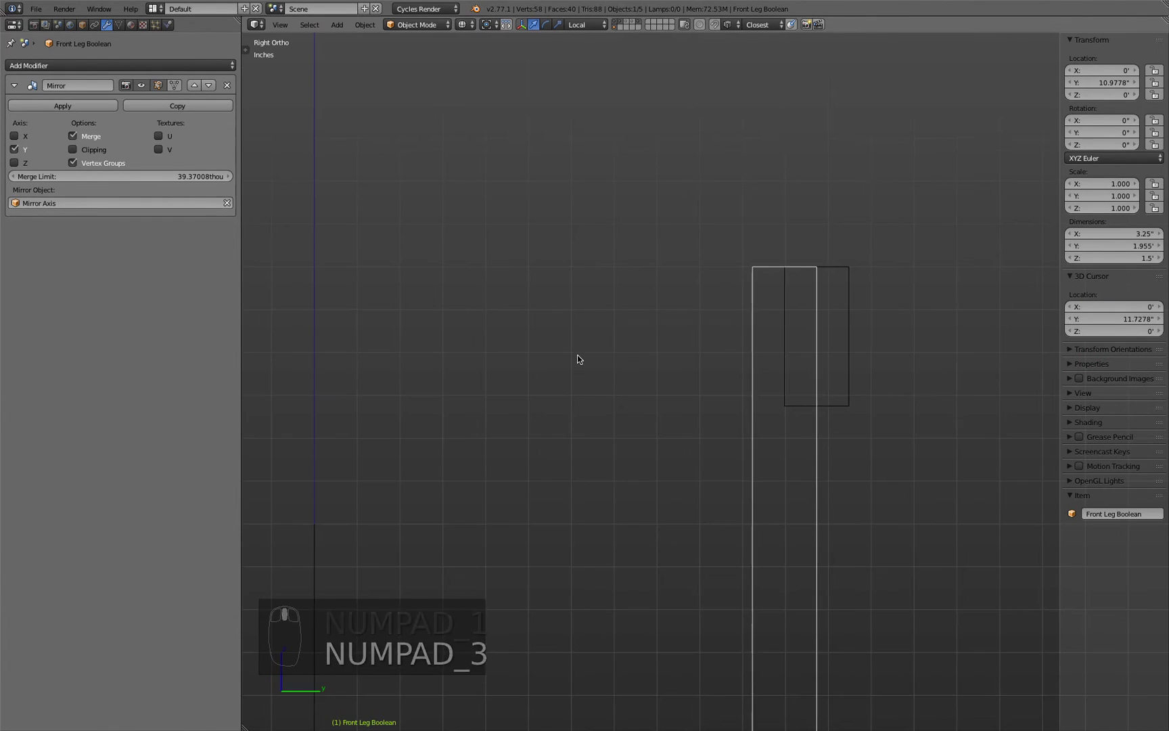
scroll(858, 260, up, 10)
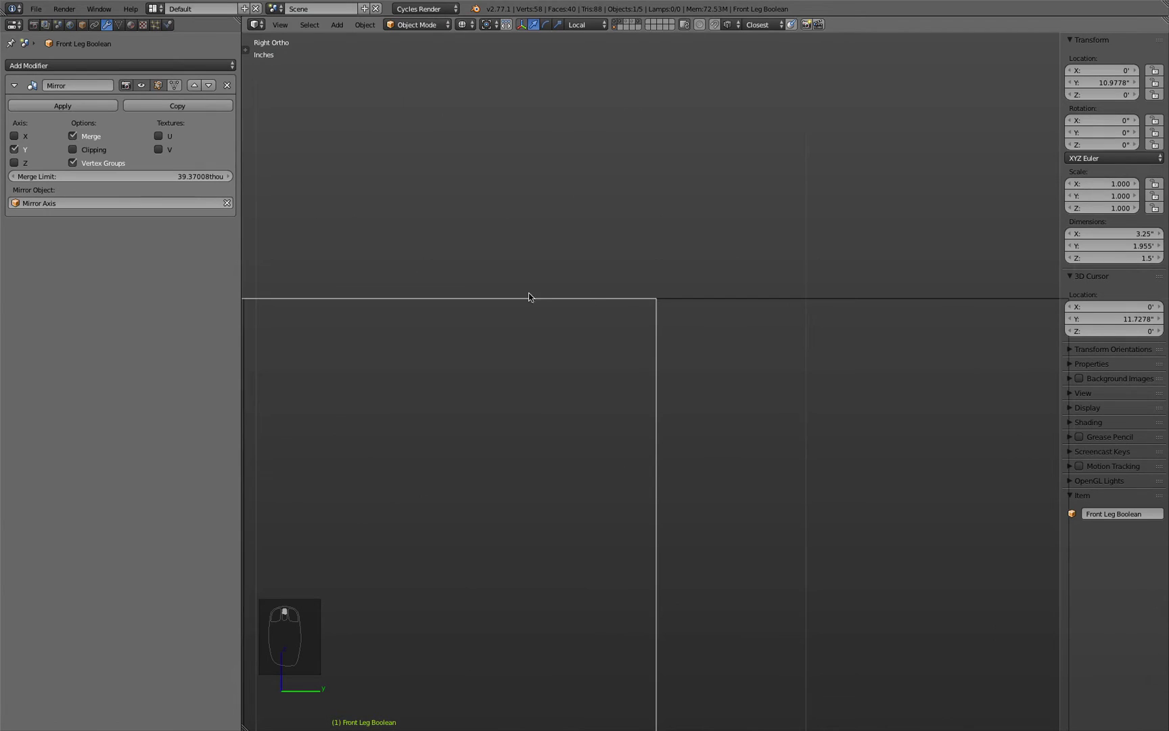
scroll(529, 296, down, 3)
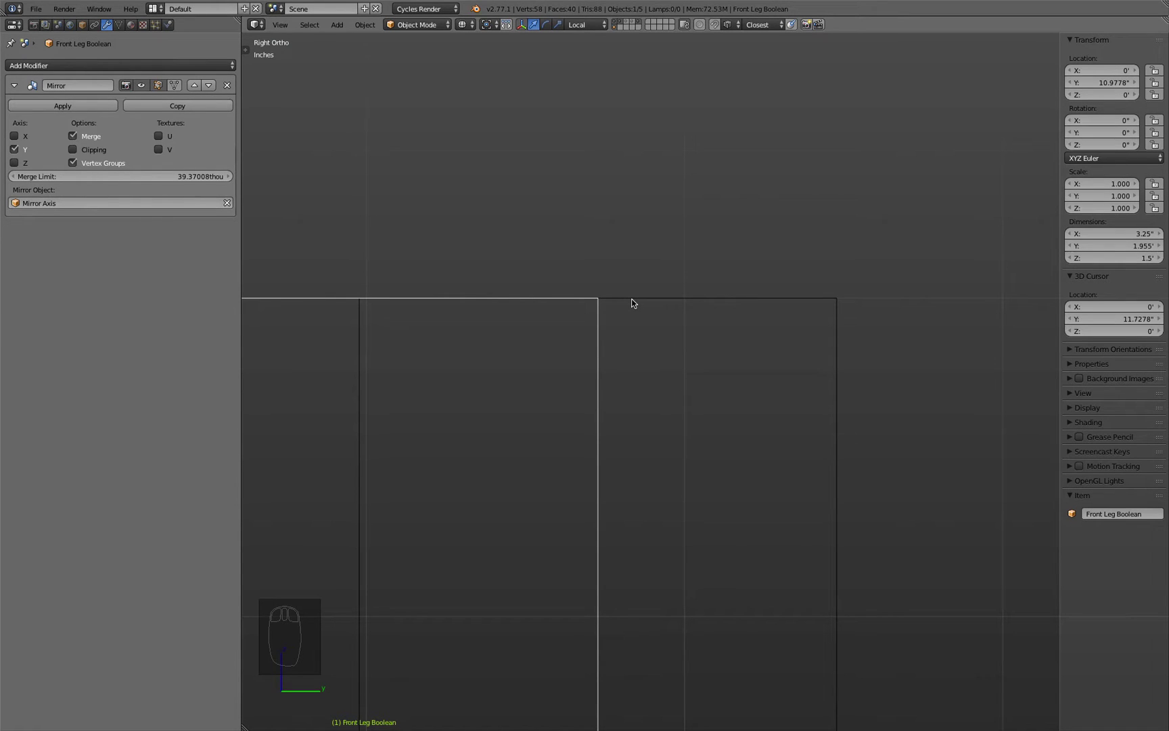
scroll(632, 303, down, 6)
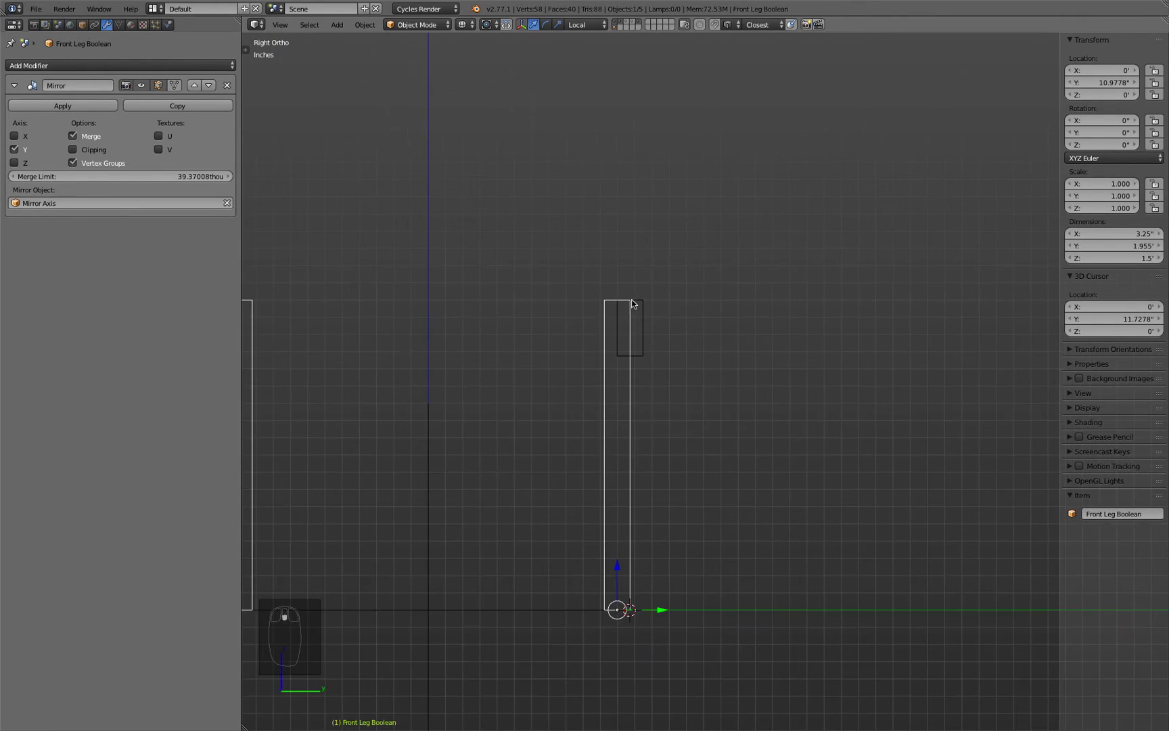
middle_drag(565, 302, 791, 320)
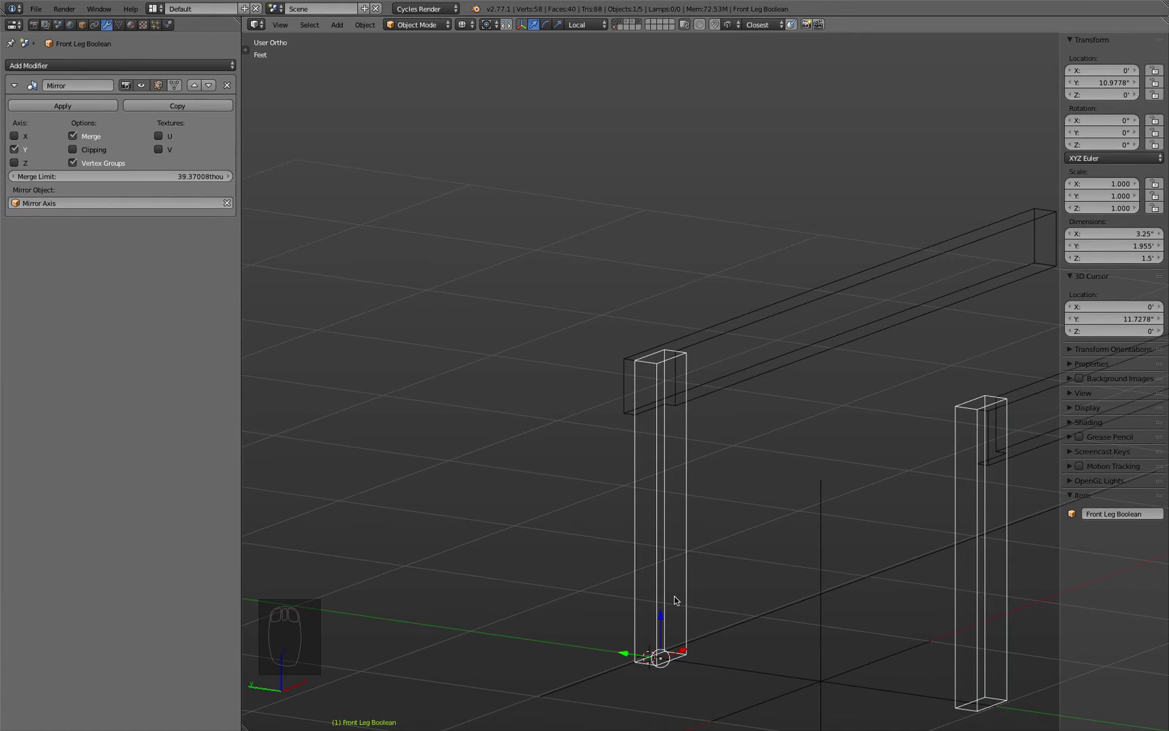
Step: Raise the Front Leg Boolean along Z to about 109 thou so its top protrudes above the Back Leg
drag(663, 616, 661, 614)
scroll(660, 384, up, 5)
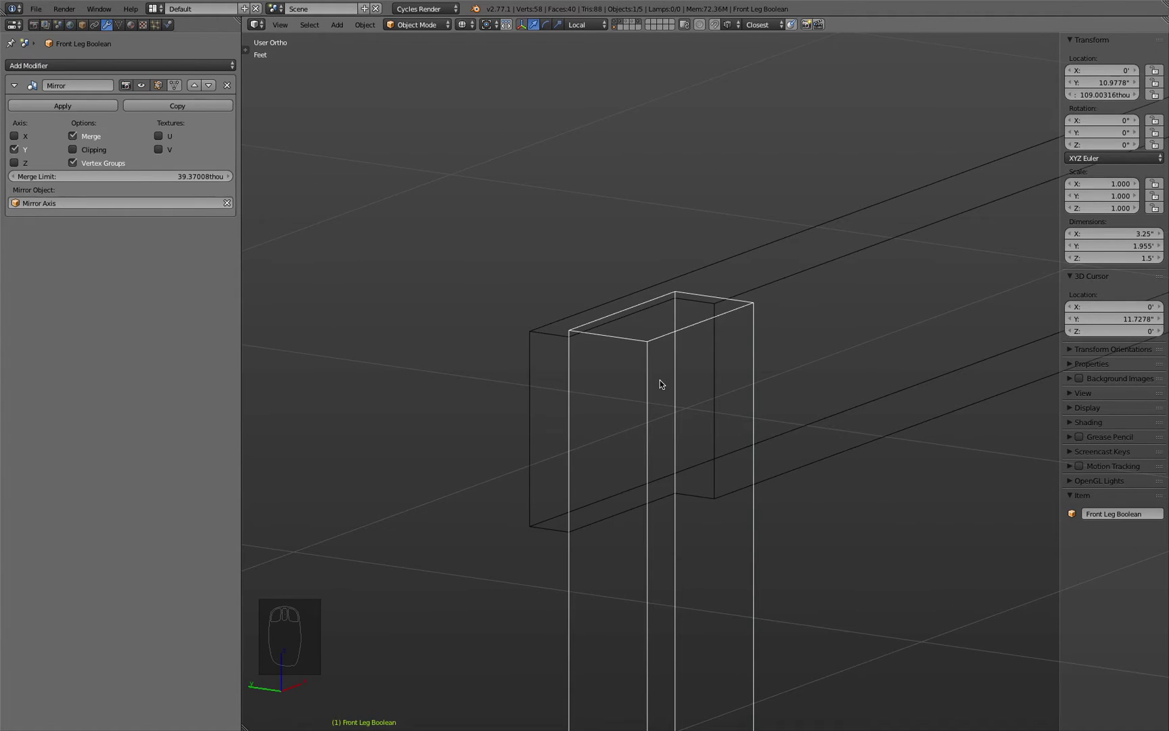
key(z)
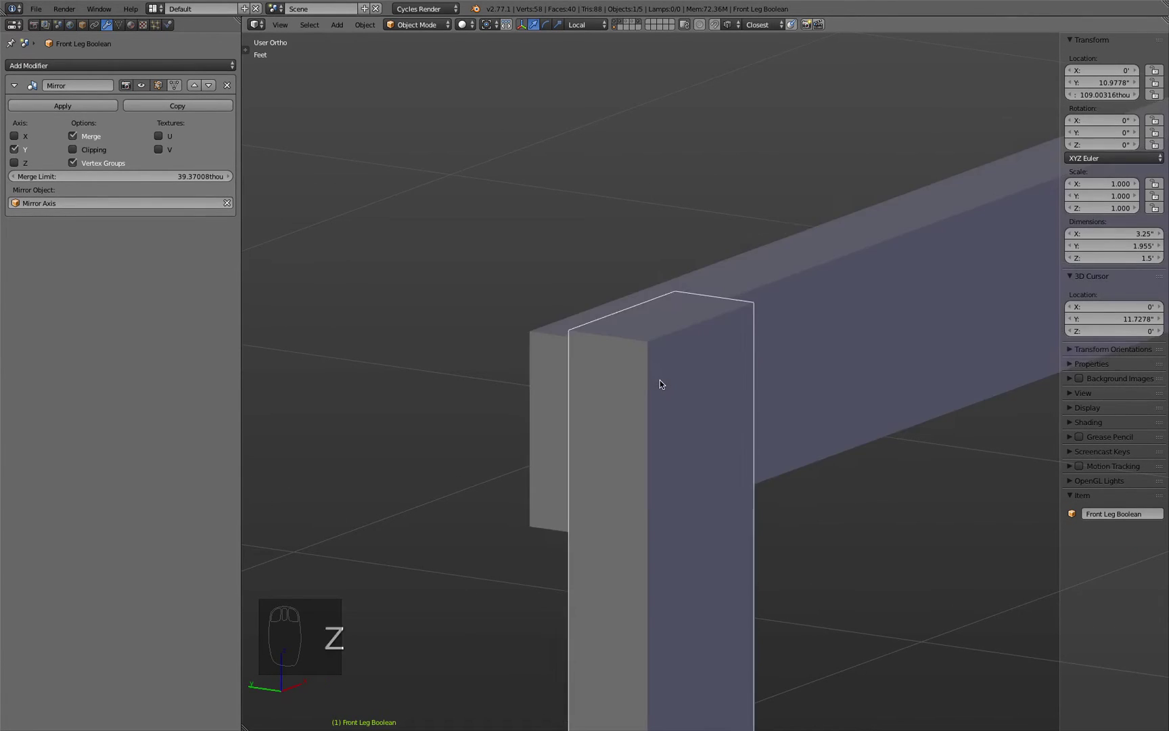
scroll(660, 383, down, 3)
mouse_move(660, 383)
middle_down()
mouse_move(552, 490)
mouse_move(503, 503)
mouse_move(654, 384)
middle_up()
key(z)
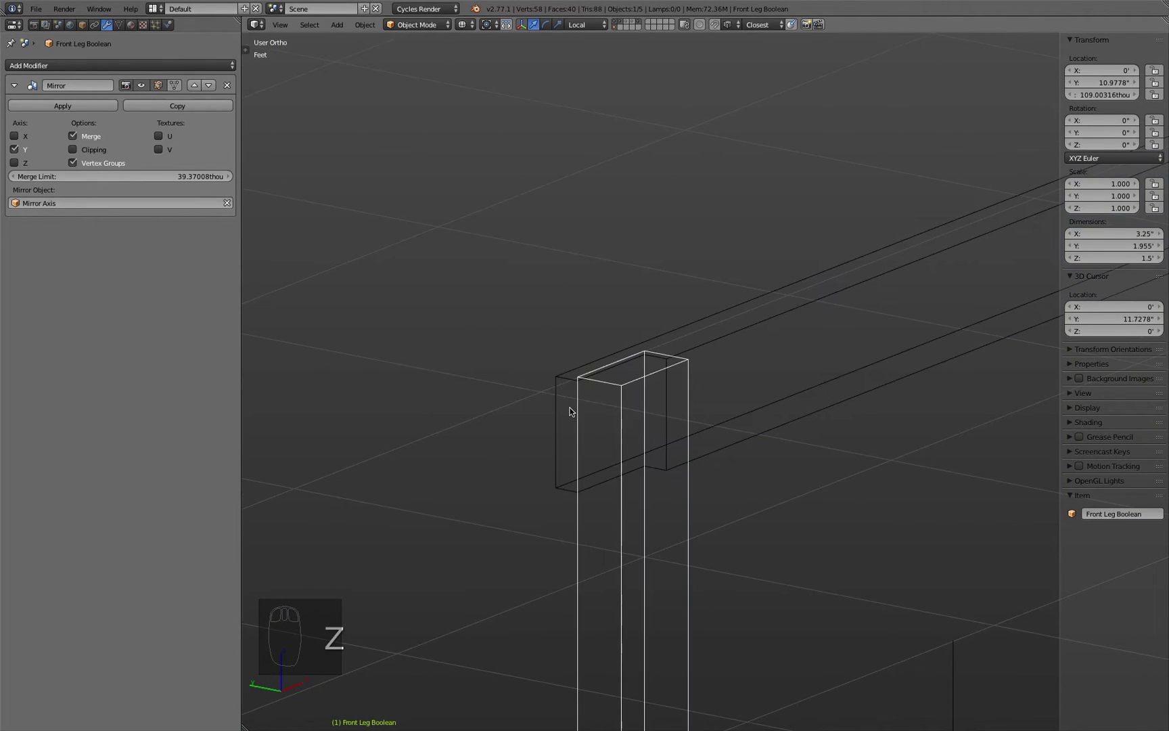
scroll(568, 408, down, 5)
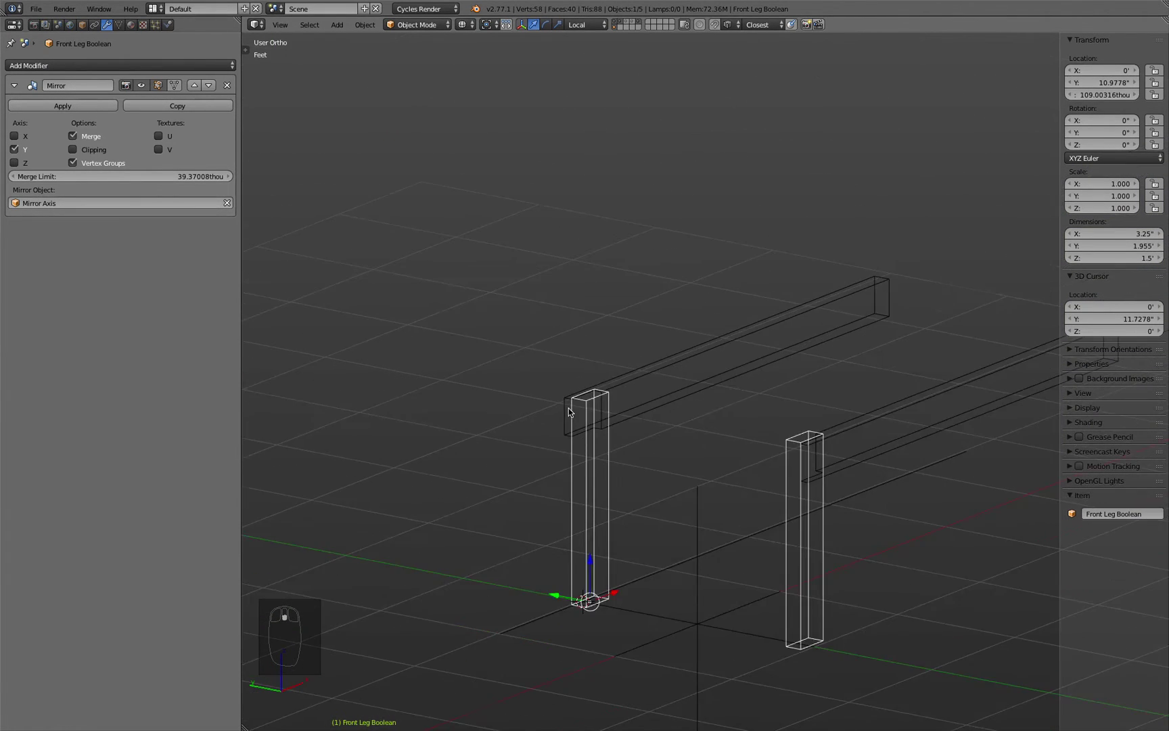
scroll(602, 473, up, 3)
middle_drag(596, 475, 705, 3)
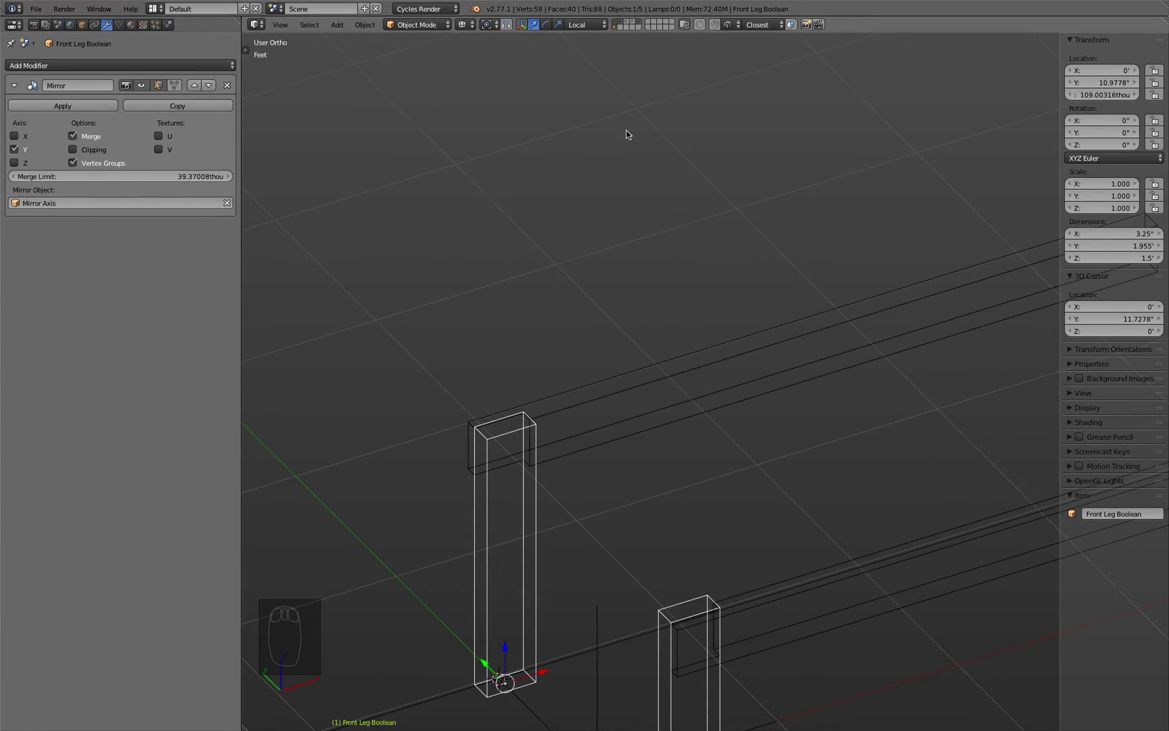
scroll(588, 263, down, 3)
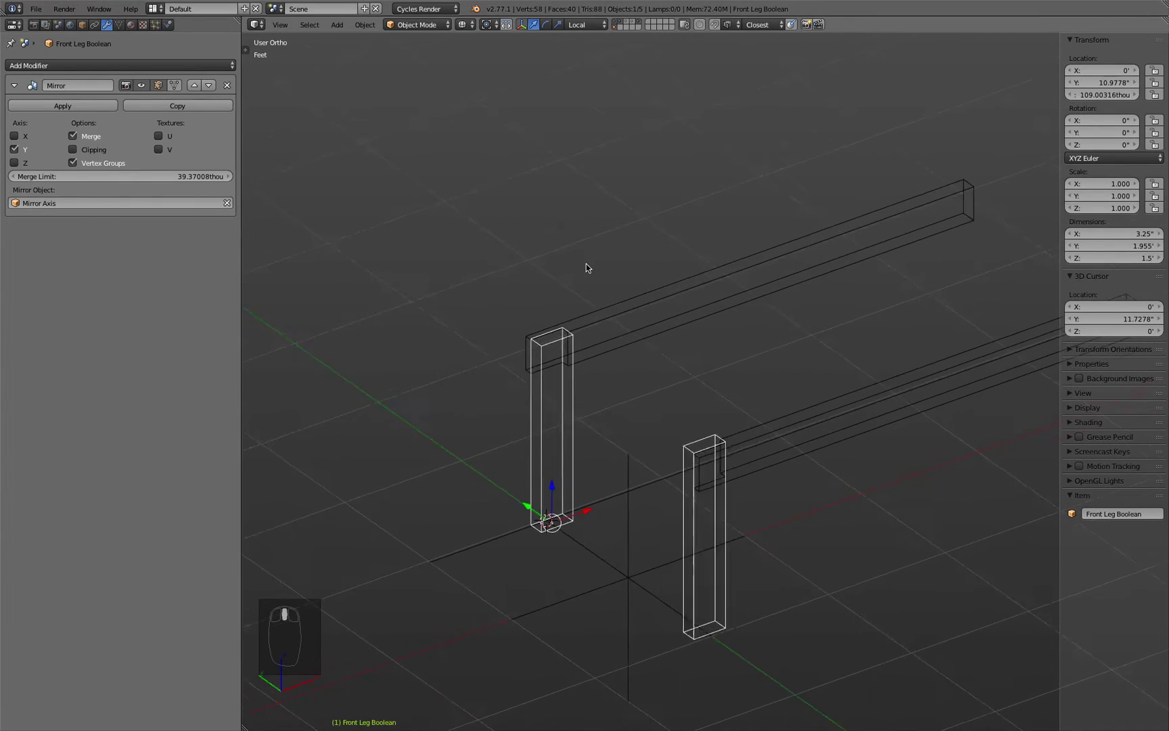
Step: Hide layer 11 and return to solid display to inspect the notches cut in the back legs
click(615, 27)
key(z)
mouse_move(622, 249)
middle_down()
mouse_move(748, 246)
mouse_move(631, 259)
middle_up()
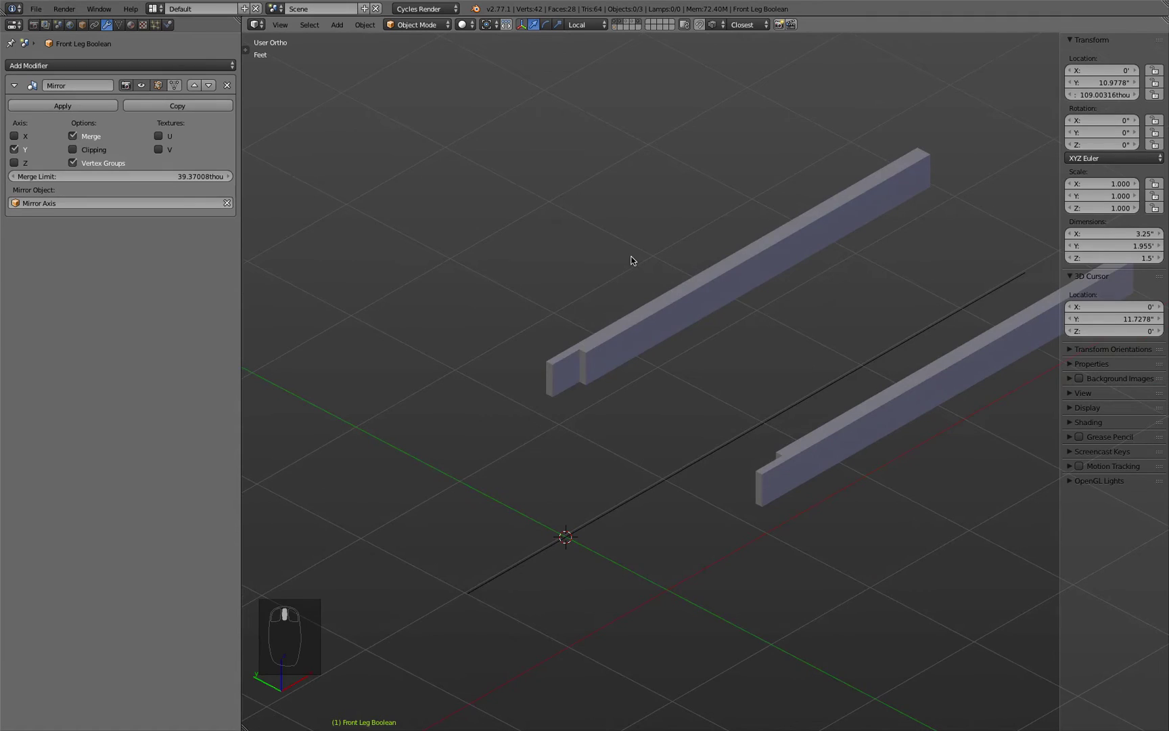
Step: Show layer 3 together with the guide line on layer 5, and make a linked duplicate of the Backrest at the same location
click(628, 26)
click(722, 136)
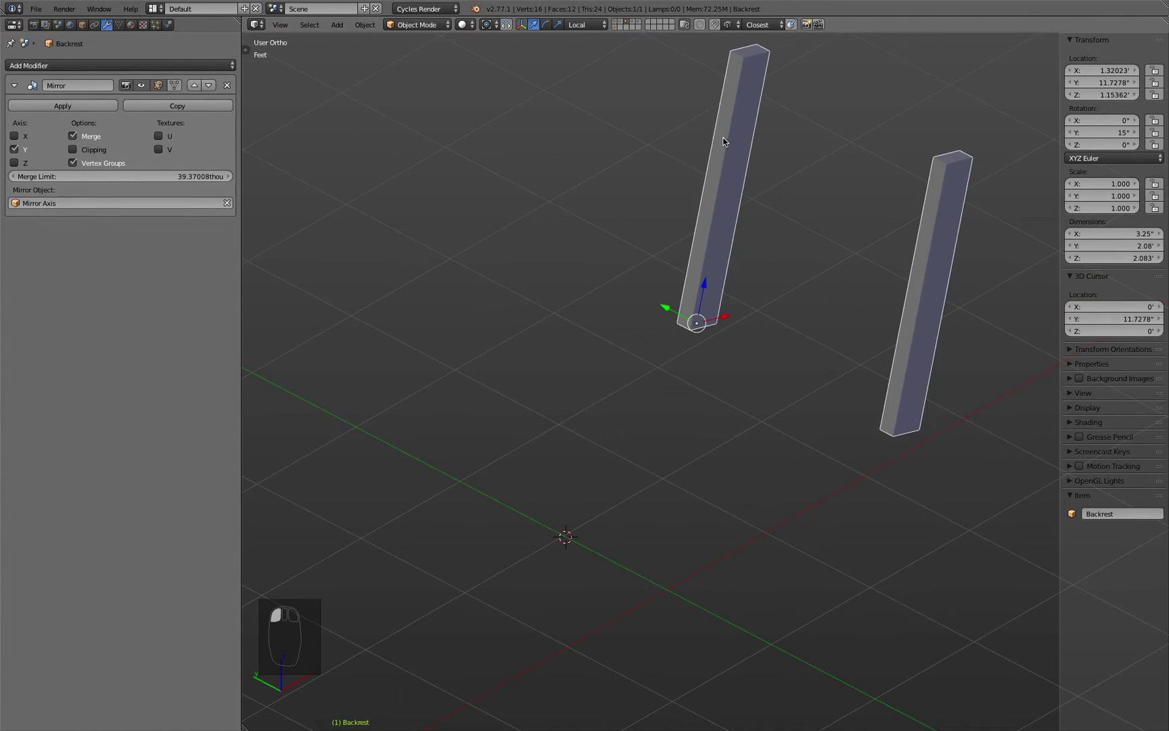
shift+click(641, 26)
middle_drag(609, 257, 649, 153)
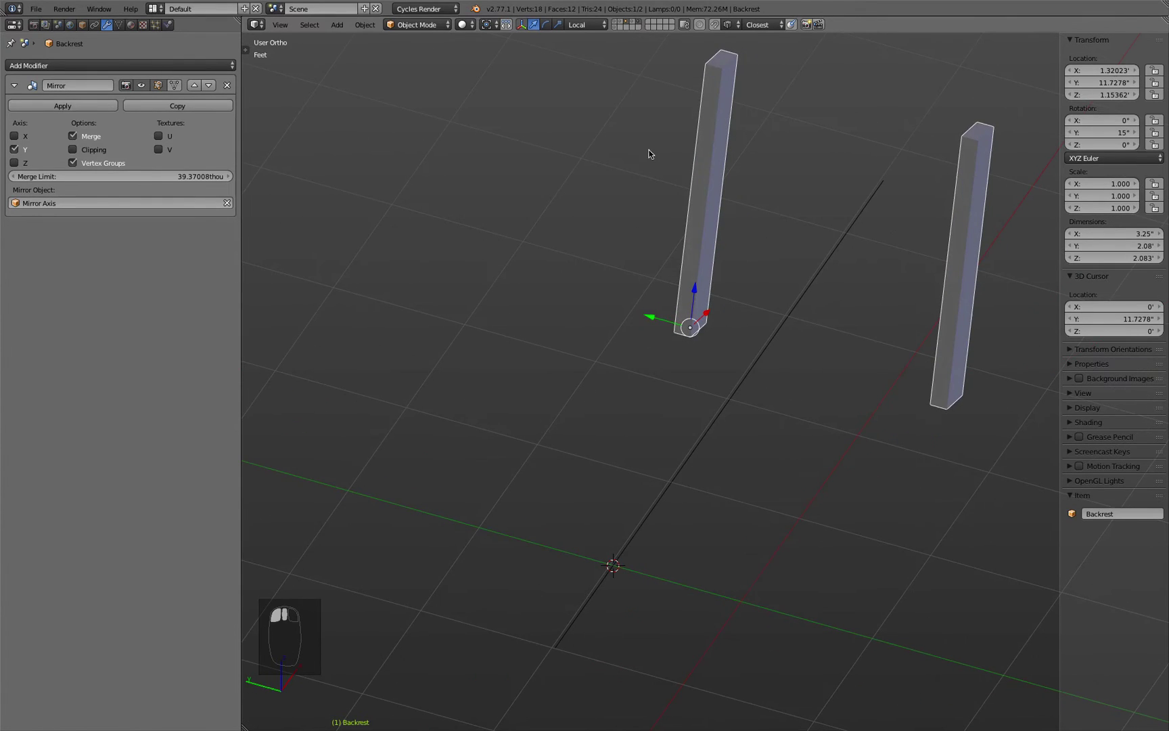
click(615, 24)
click(364, 25)
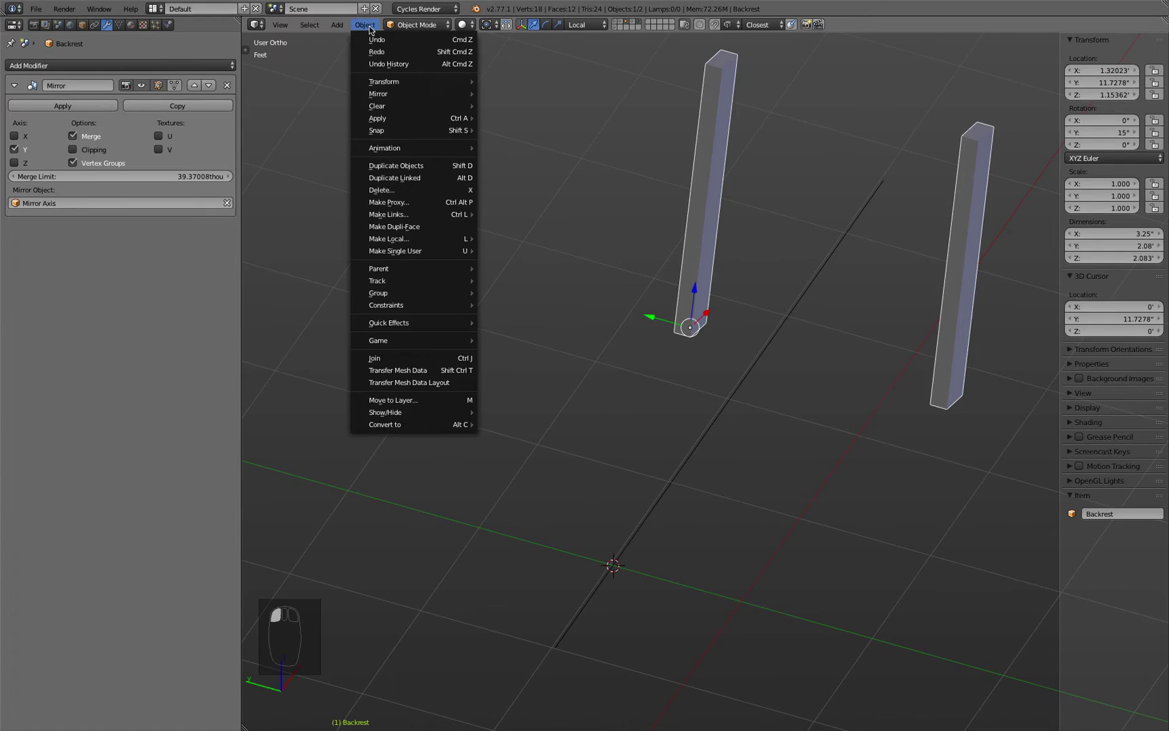
click(426, 178)
right_click(426, 176)
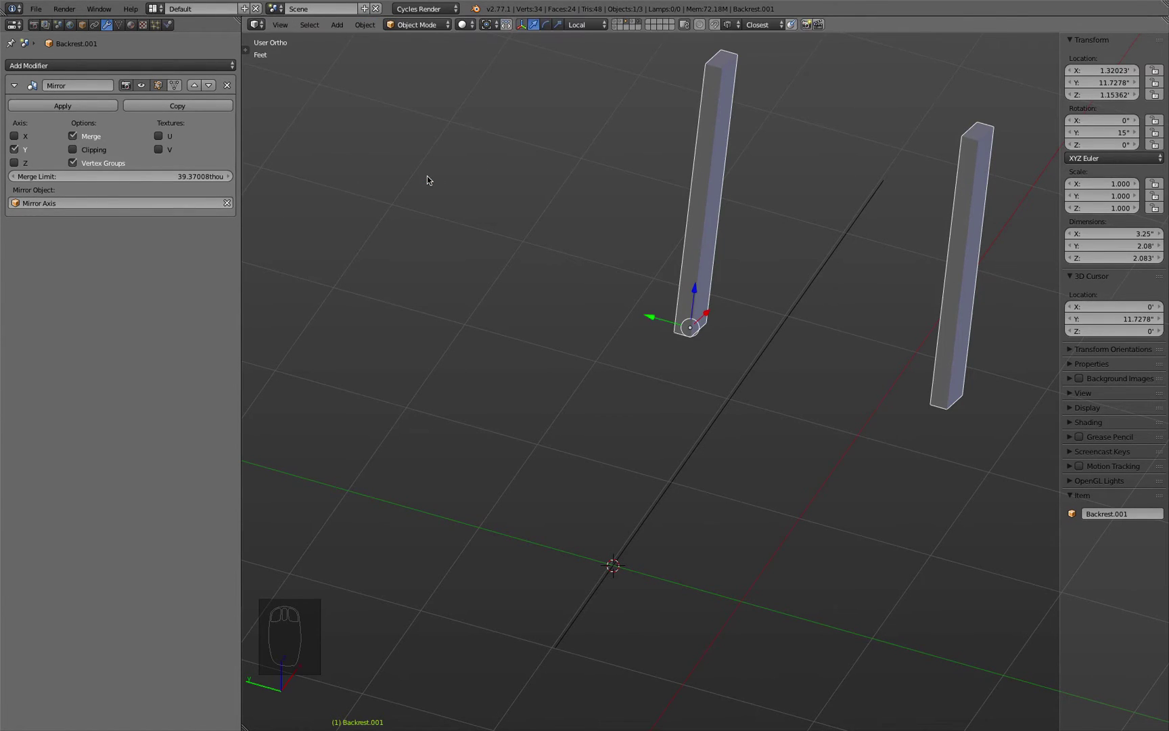
Step: Rename the duplicated backrest as Backrest Boolean
click(82, 24)
click(79, 64)
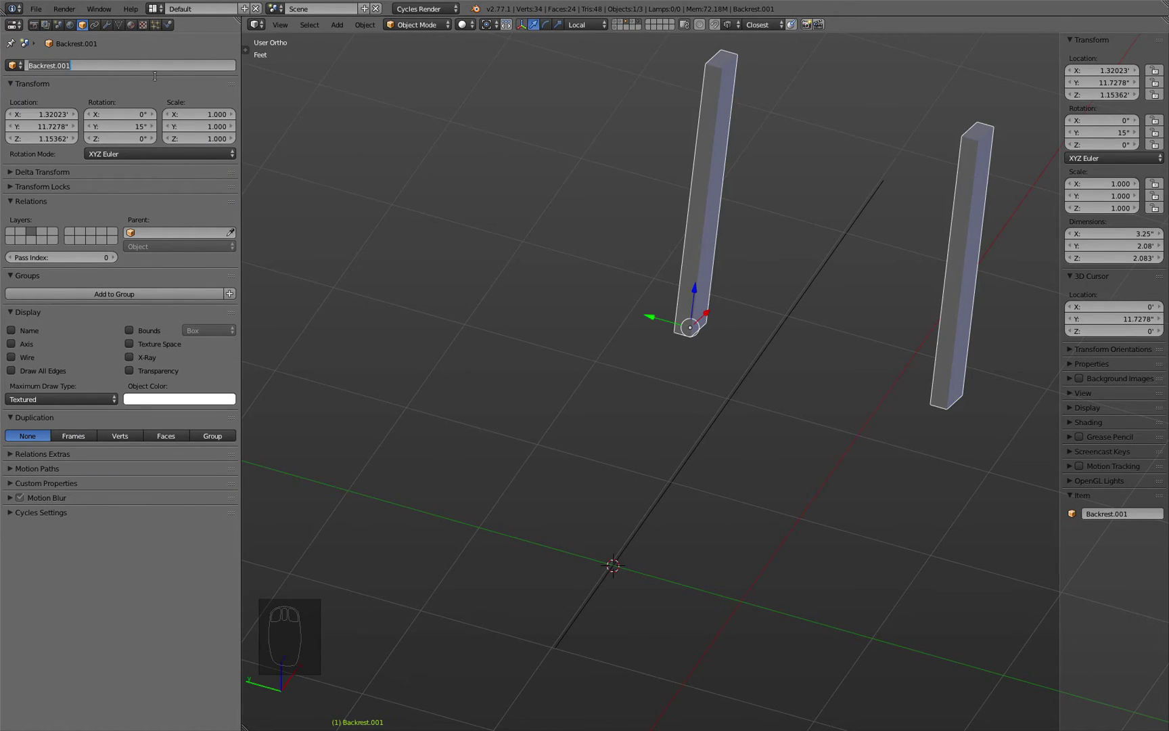
key(End)
key(BackSpace)
key(BackSpace)
text(Boolean)
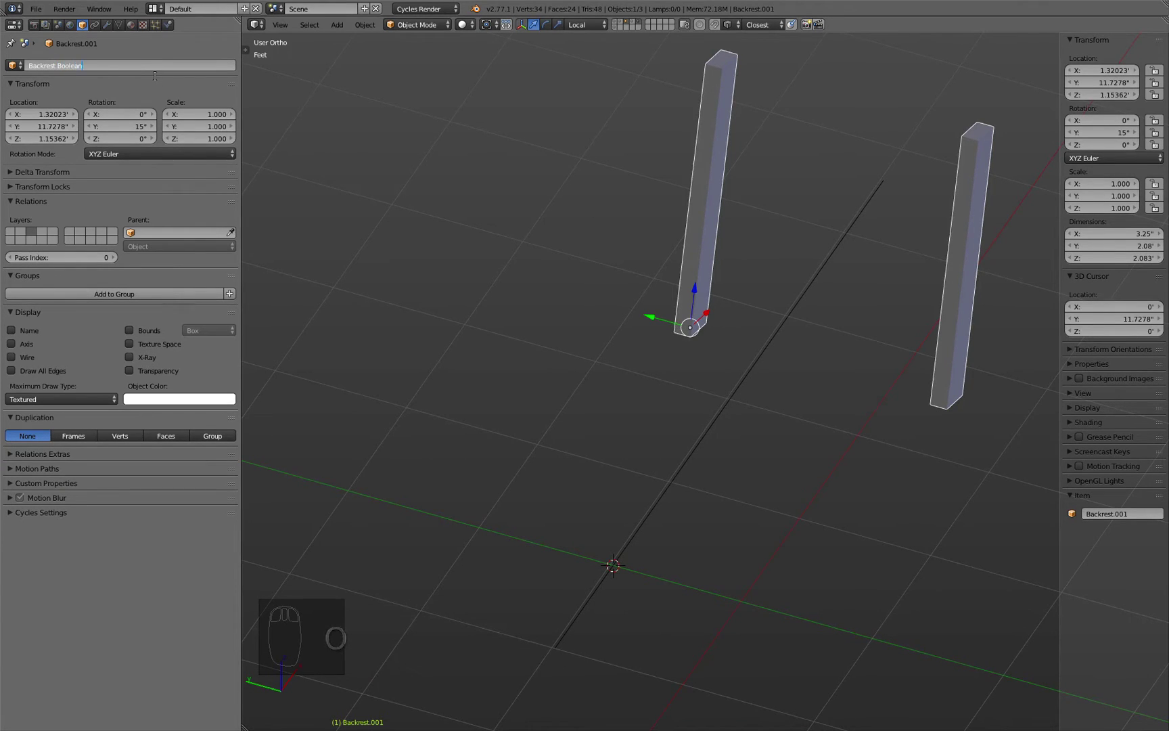
key(Return)
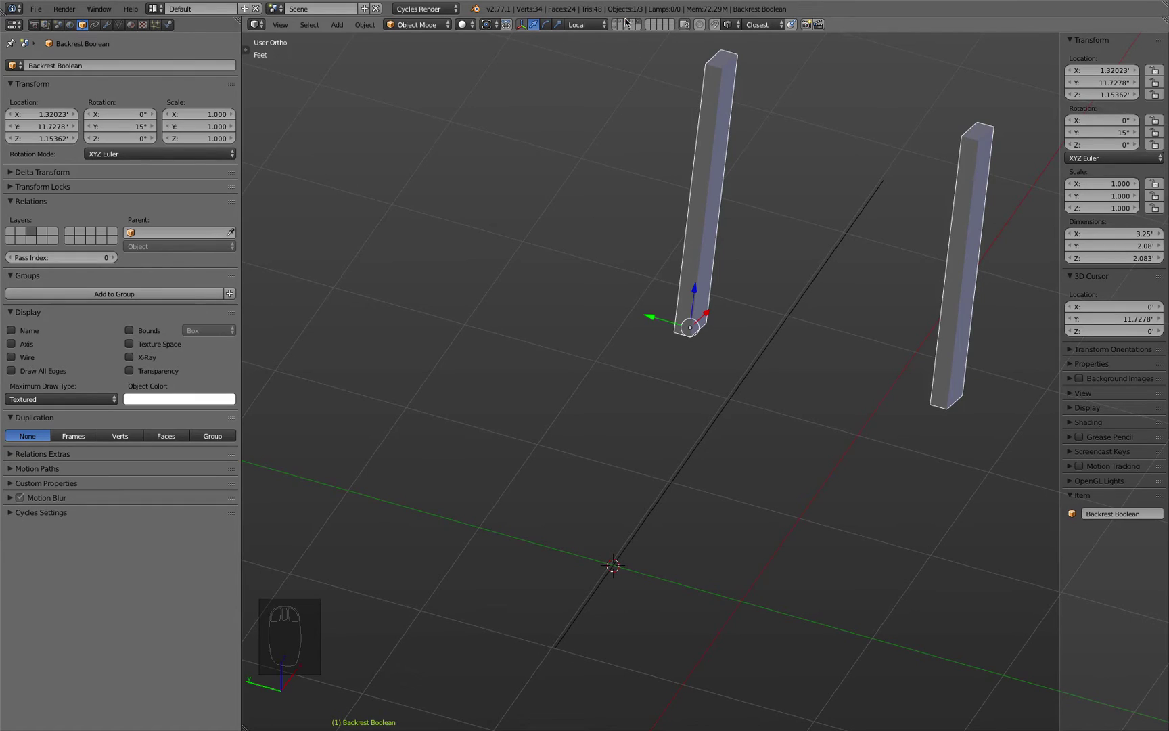
Step: Move the Backrest Boolean to layer 13 and show it together with the Back Leg on layer 2 and the guide line
key(m)
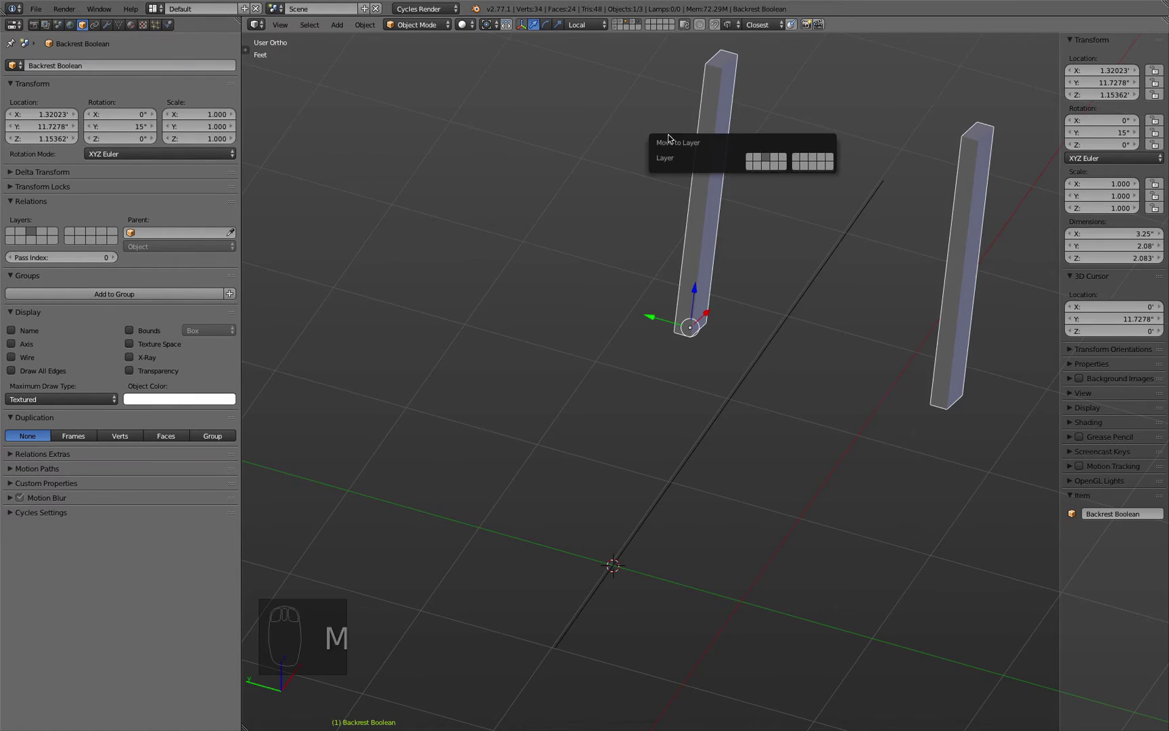
click(767, 165)
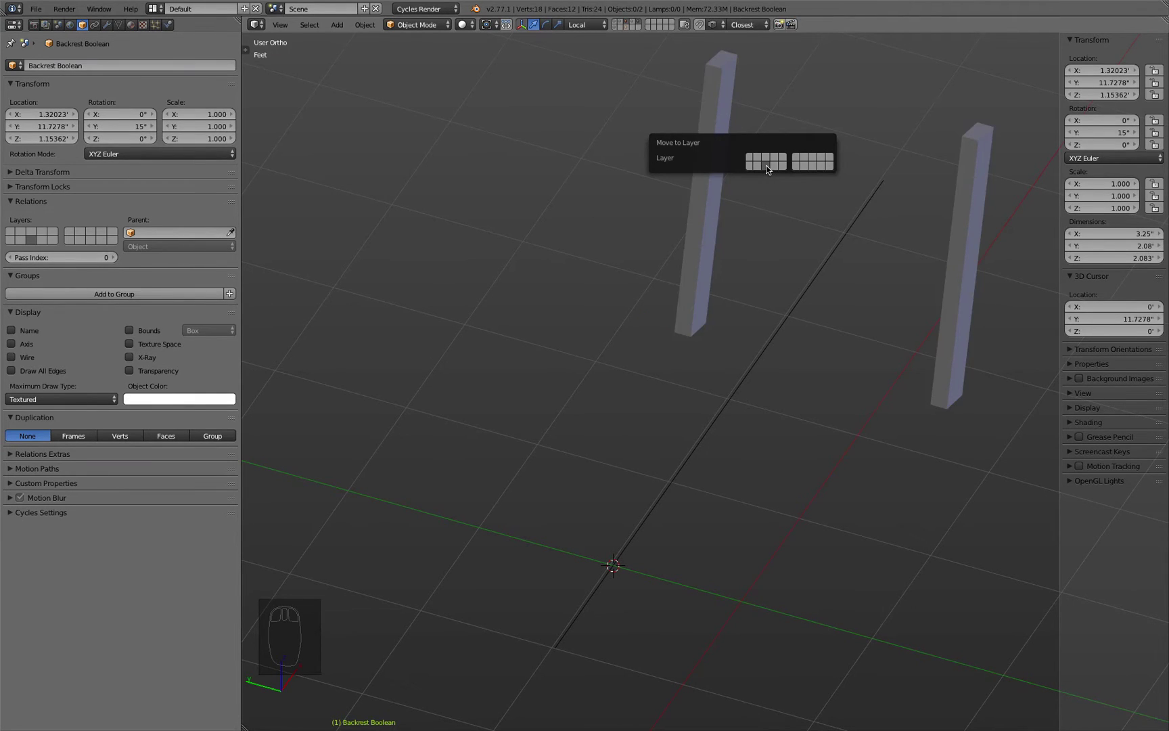
click(626, 25)
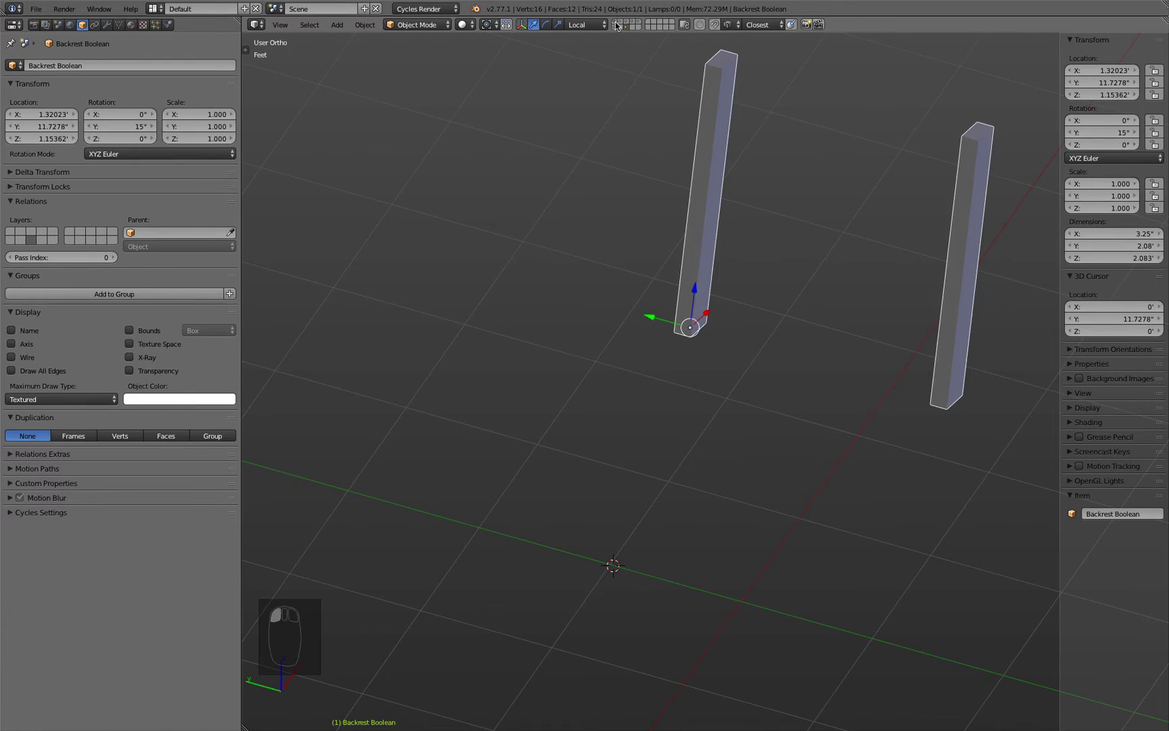
shift+click(636, 25)
shift+click(616, 25)
key(alt+h)
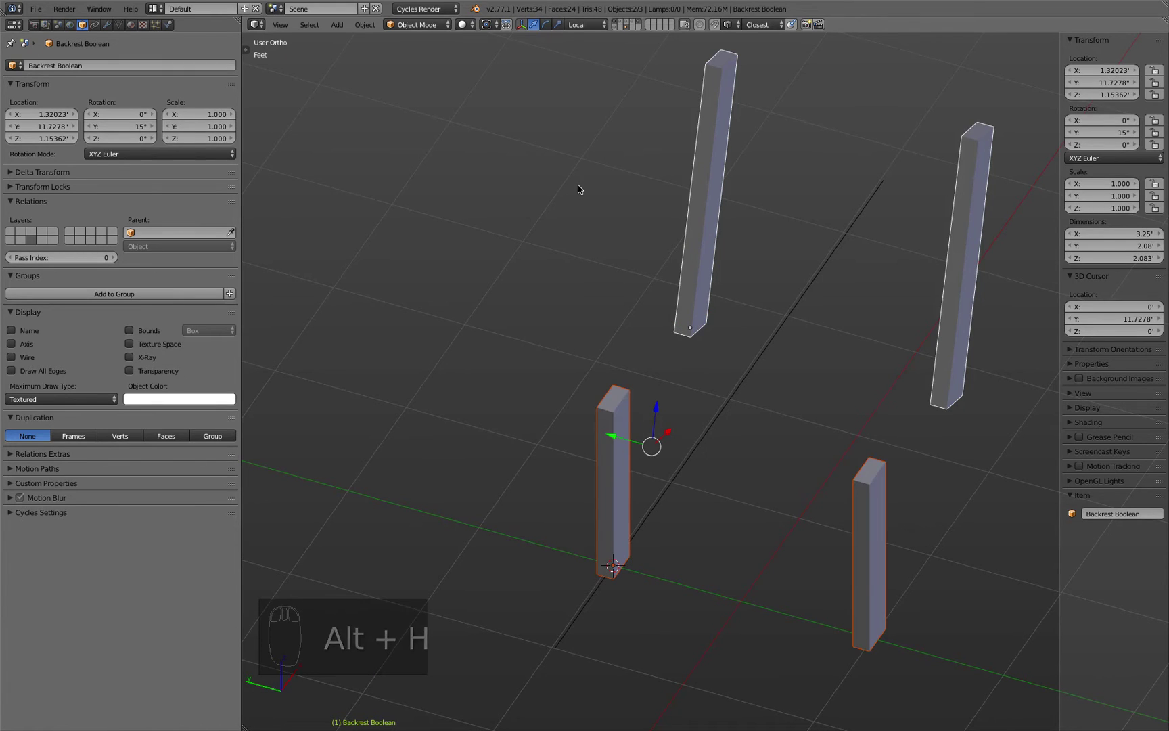
click(616, 25)
Step: Slide the Backrest Boolean inward along its local Y axis to Y 10.9778" so it overlaps part of the Back Leg's thickness
mouse_move(576, 202)
middle_down()
mouse_move(553, 235)
mouse_move(590, 203)
mouse_move(603, 216)
mouse_move(592, 219)
middle_up()
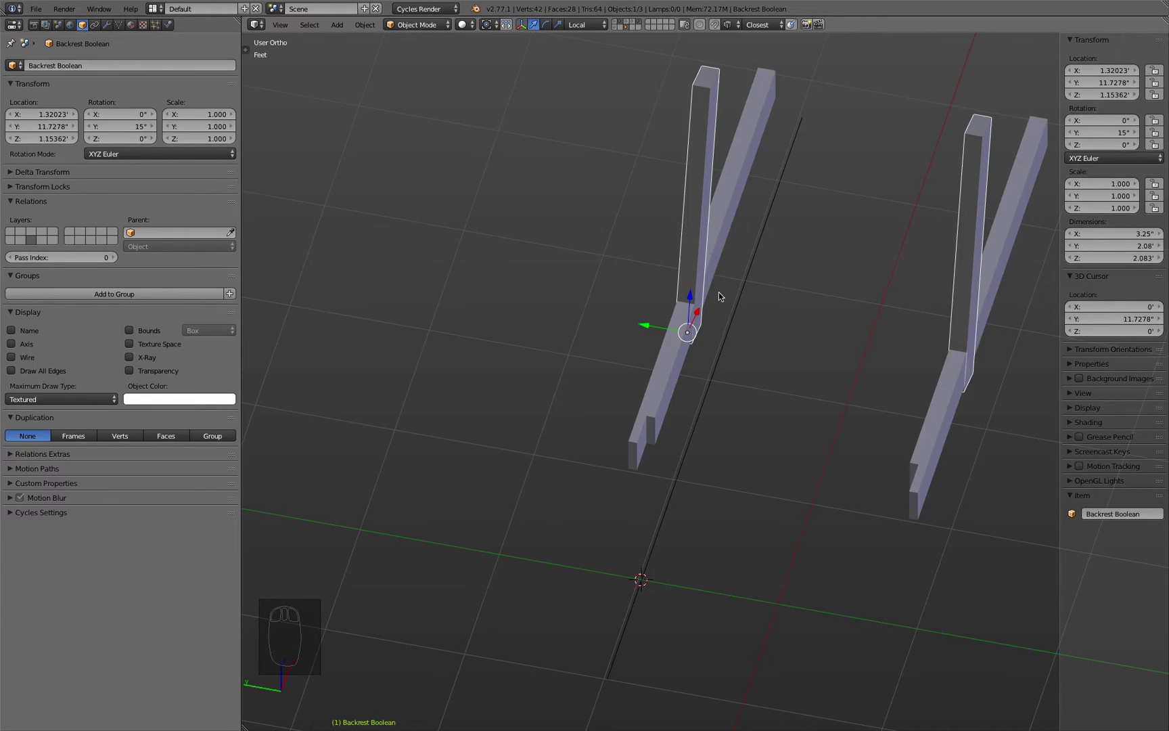
mouse_move(644, 326)
mouse_down()
mouse_move(655, 329)
mouse_move(636, 322)
mouse_up()
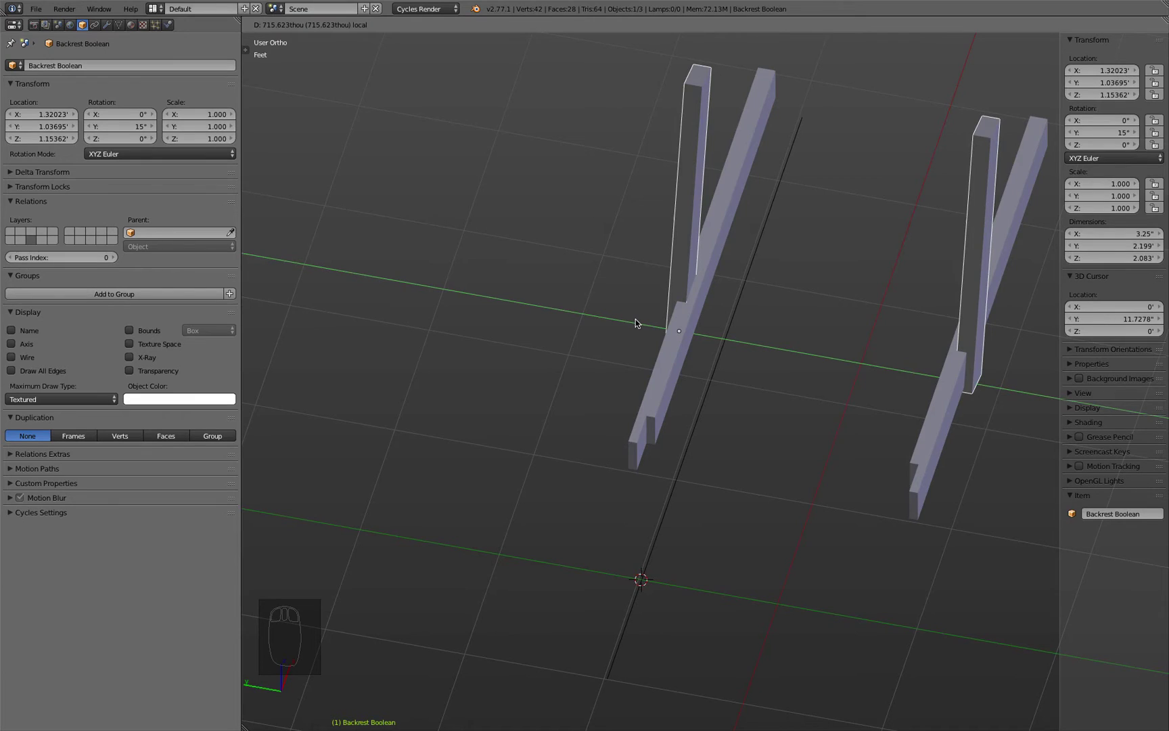
click(636, 323)
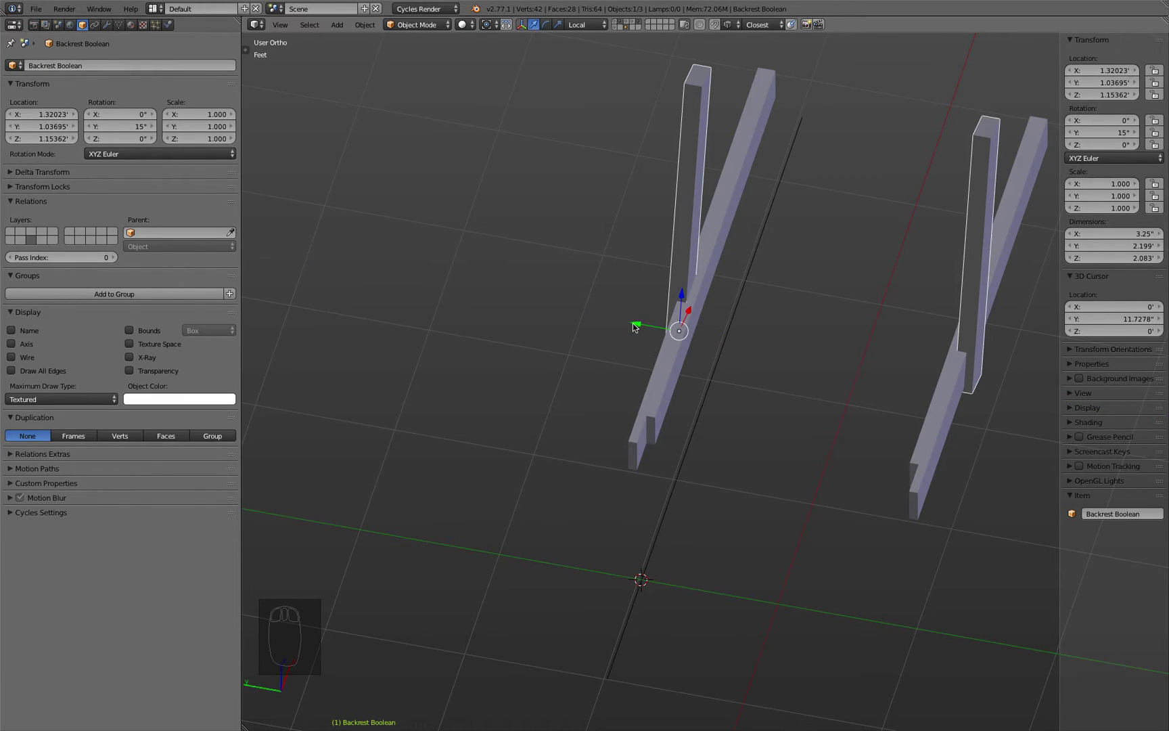
drag(636, 324, 737, 347)
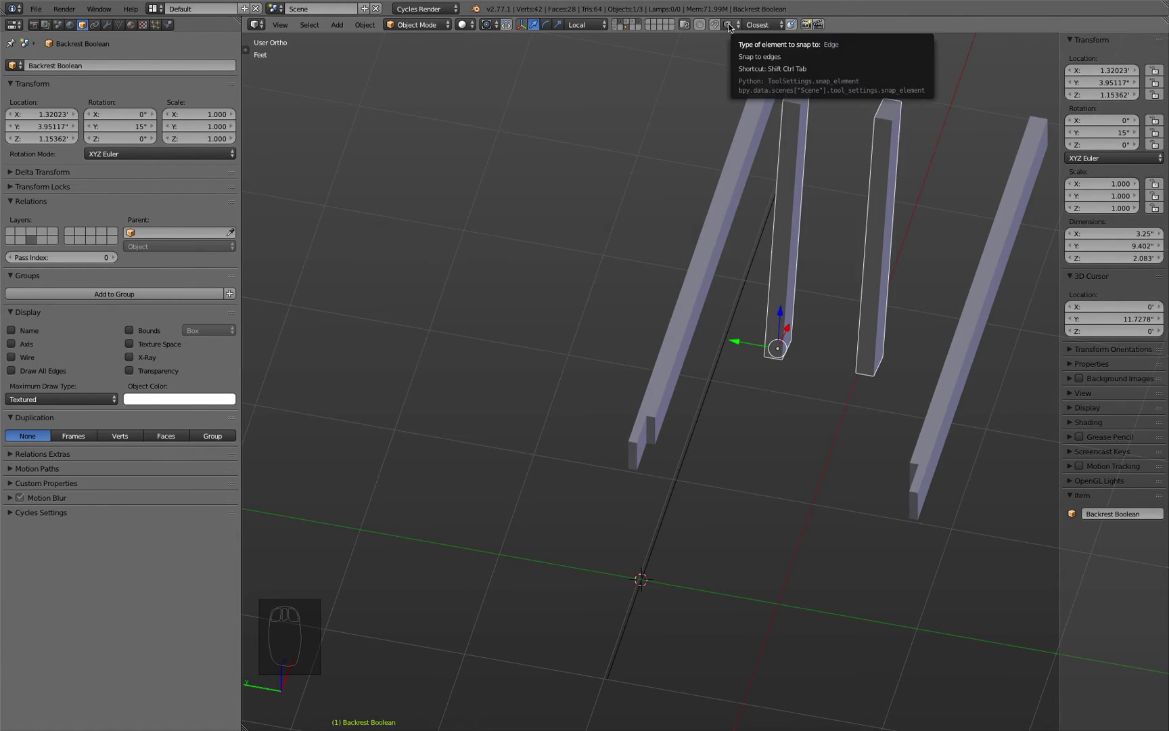
drag(736, 345, 734, 331)
Step: Copy the Back Leg's Boolean Difference modifier, set the copy's object to Backrest Boolean, and show only layer 2
middle_drag(736, 376, 737, 414)
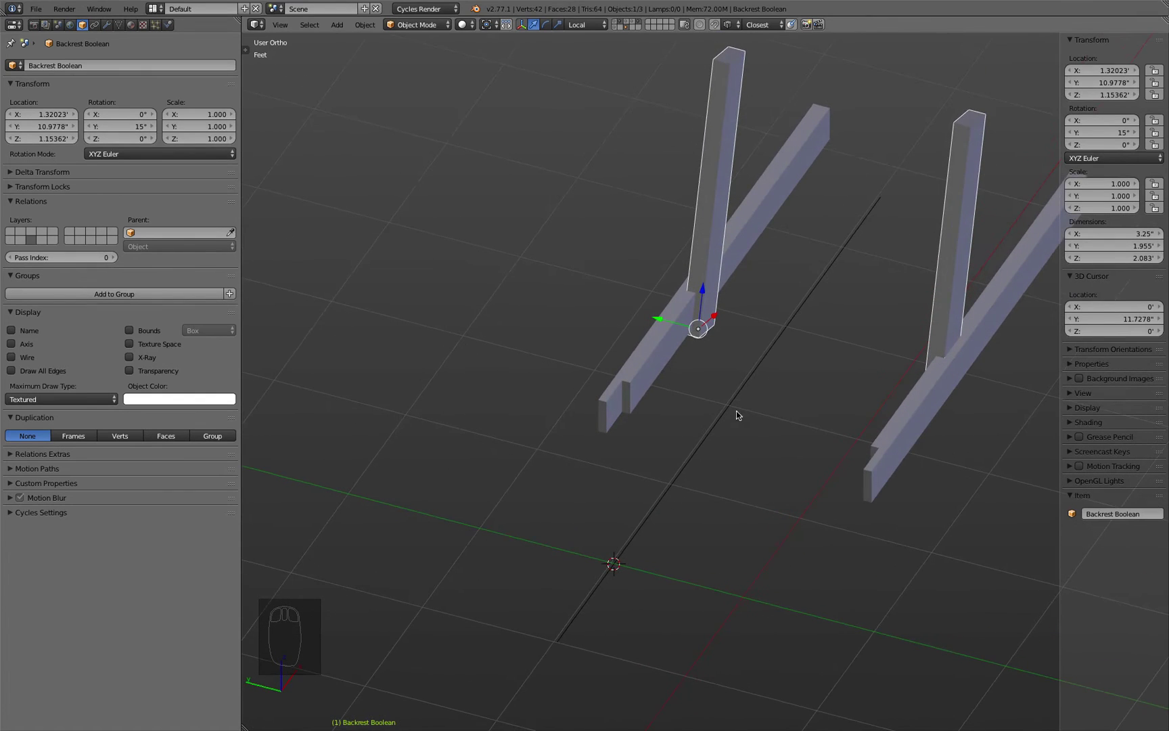
click(642, 382)
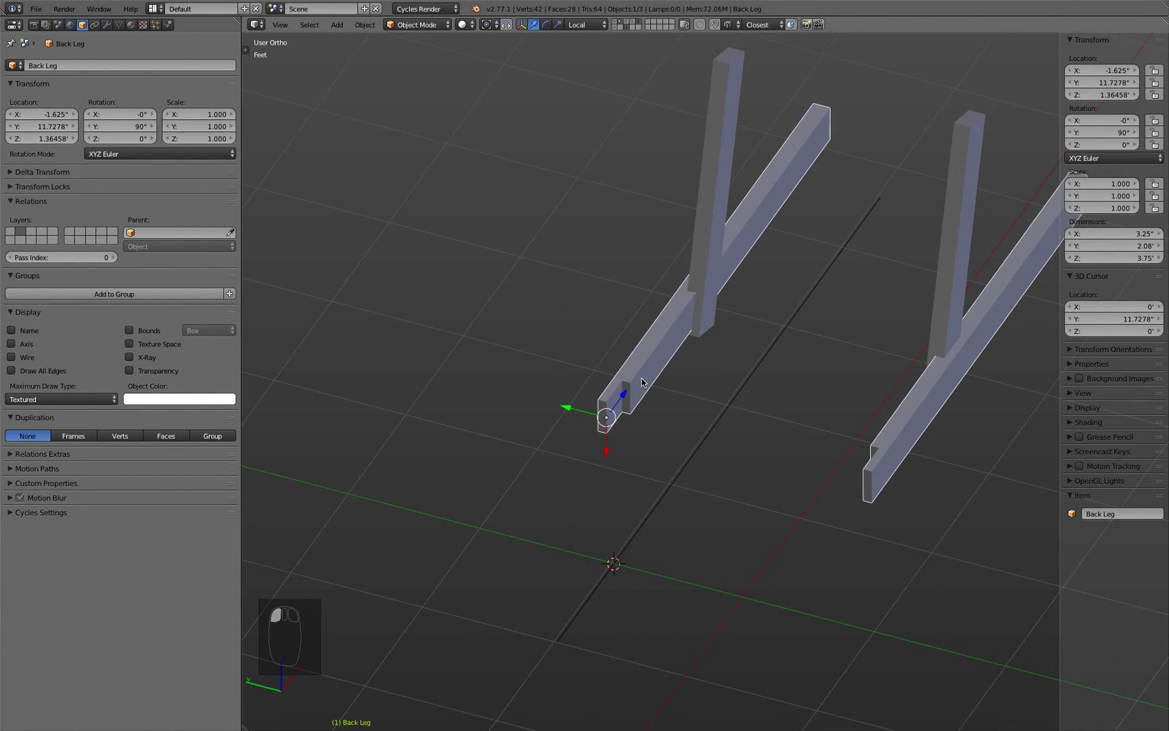
click(106, 26)
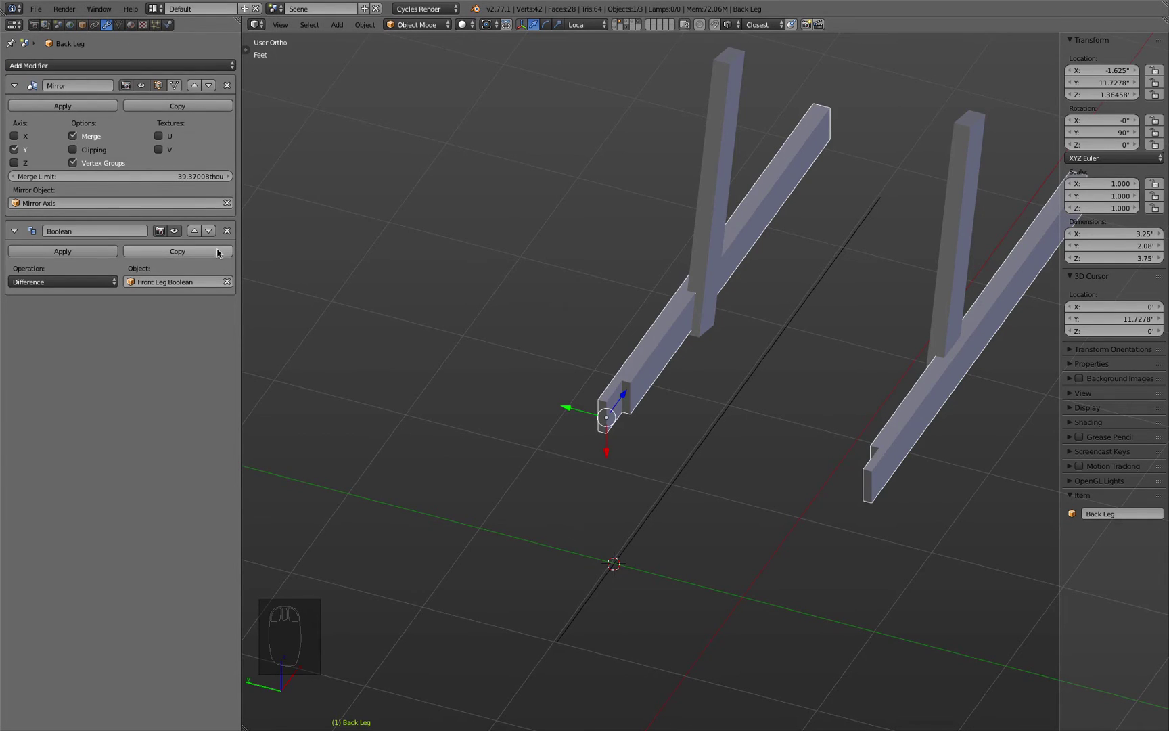
click(170, 65)
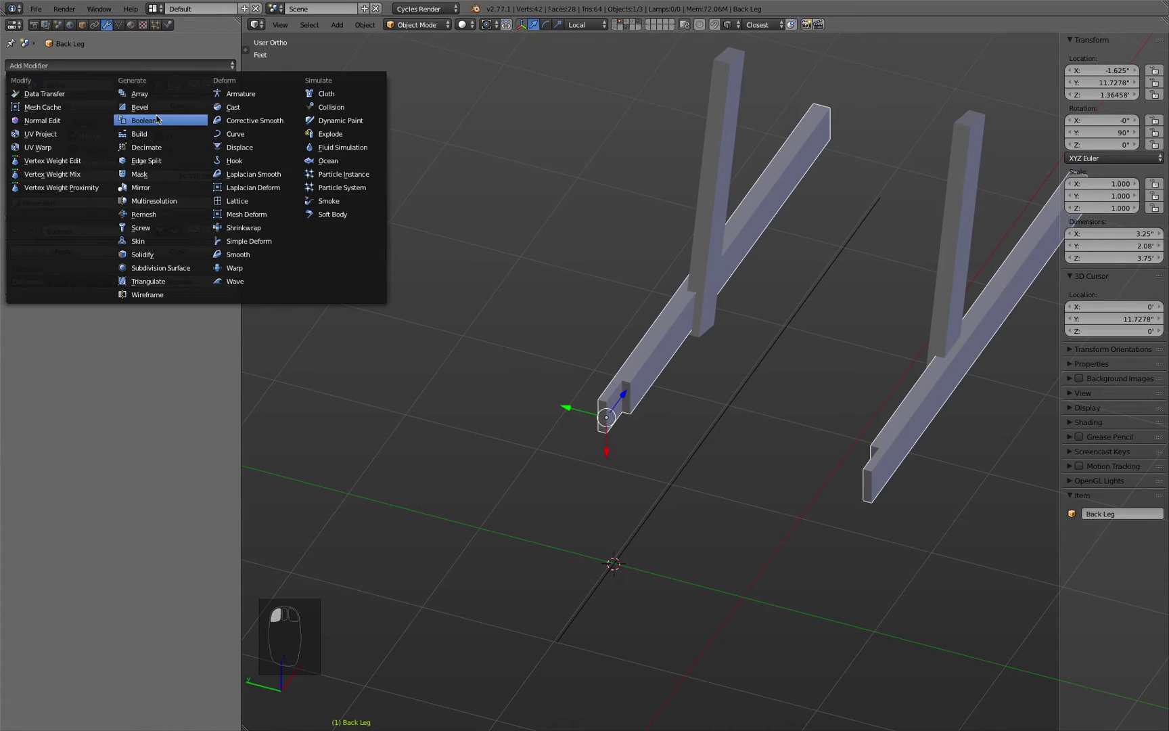
click(197, 252)
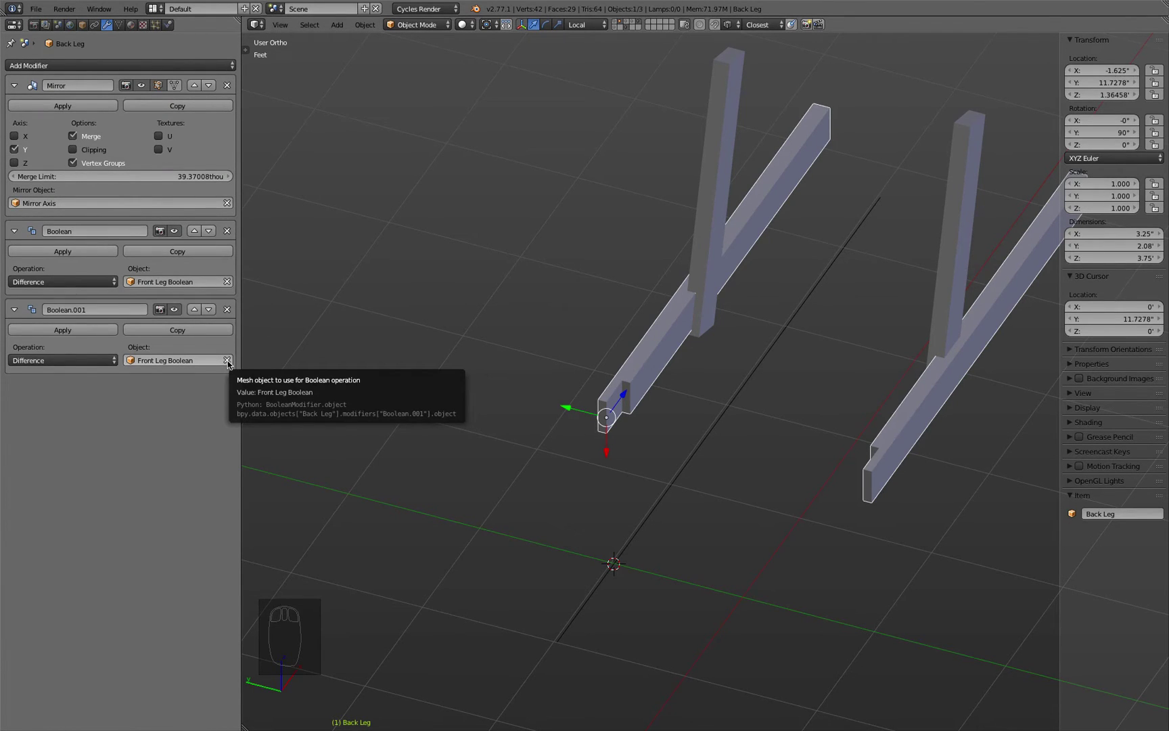
click(227, 361)
click(228, 360)
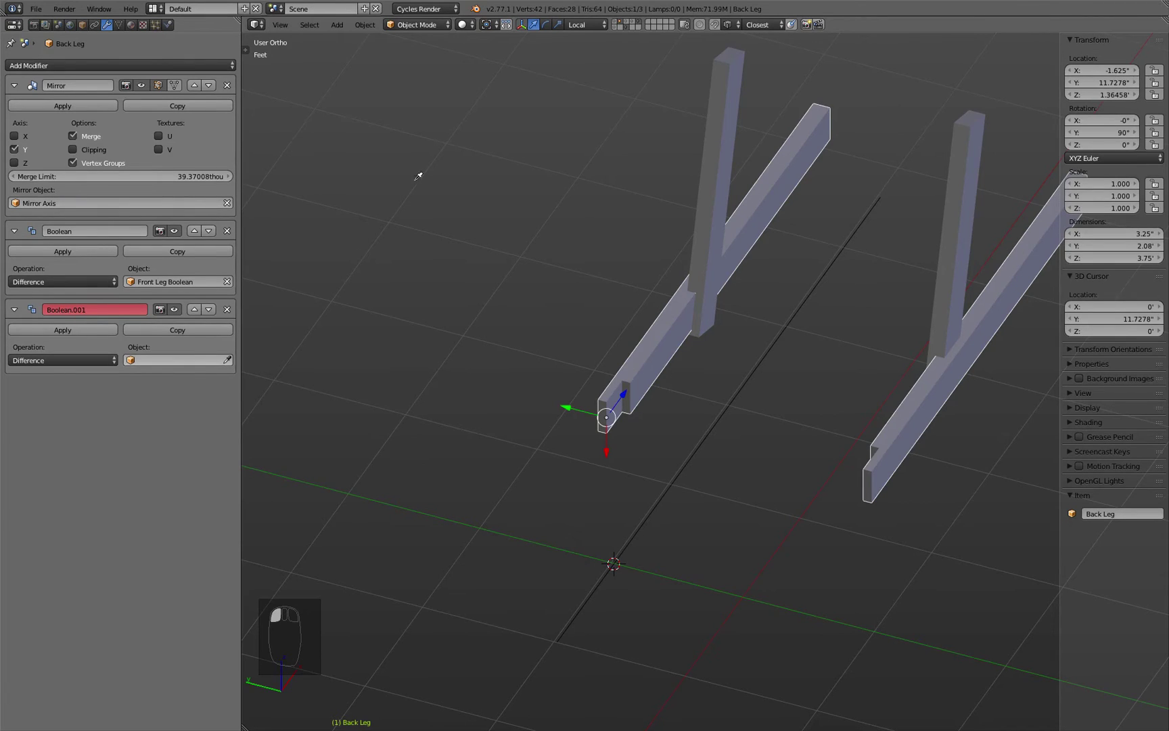
click(721, 89)
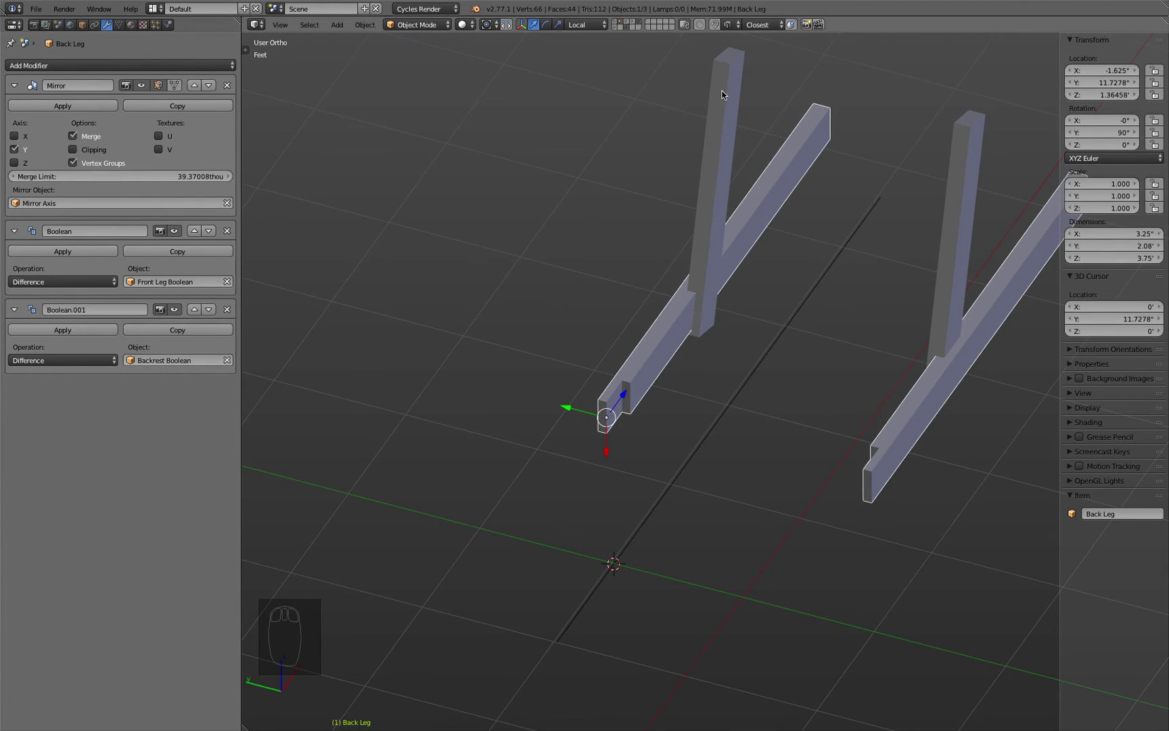
click(625, 28)
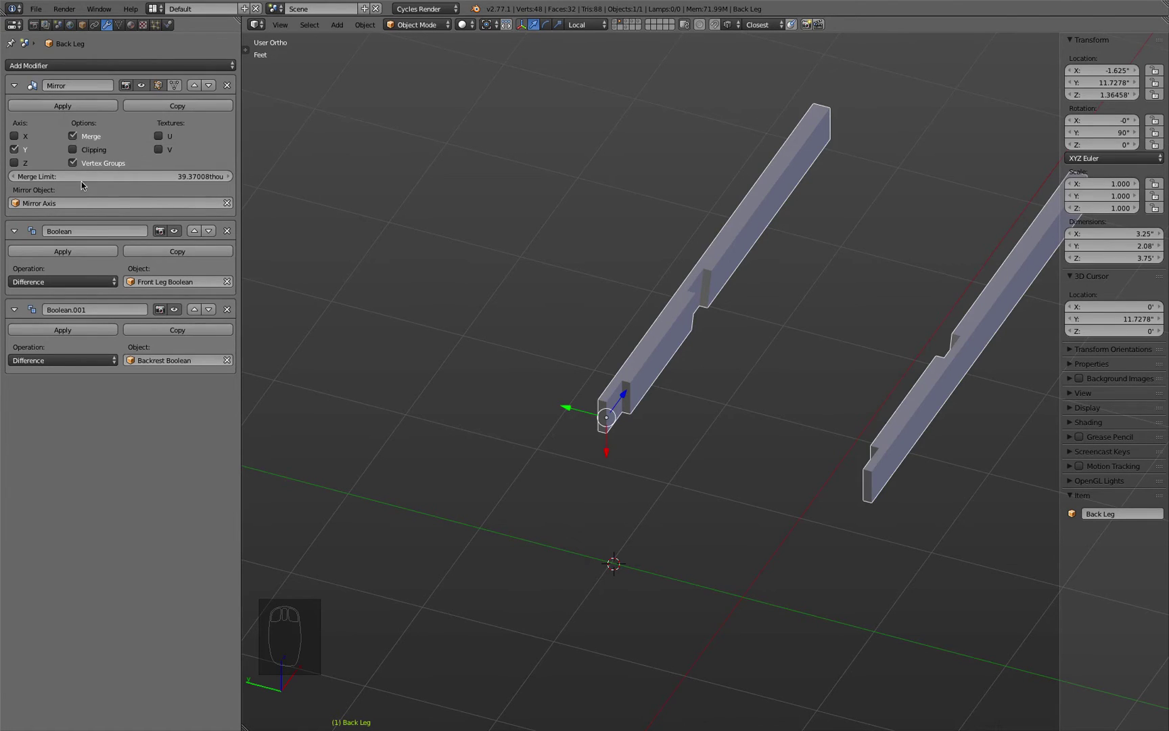
Step: Rename the Back Leg's two Boolean modifiers as Front Leg and Backrest
click(82, 231)
text(Front Leg)
key(Return)
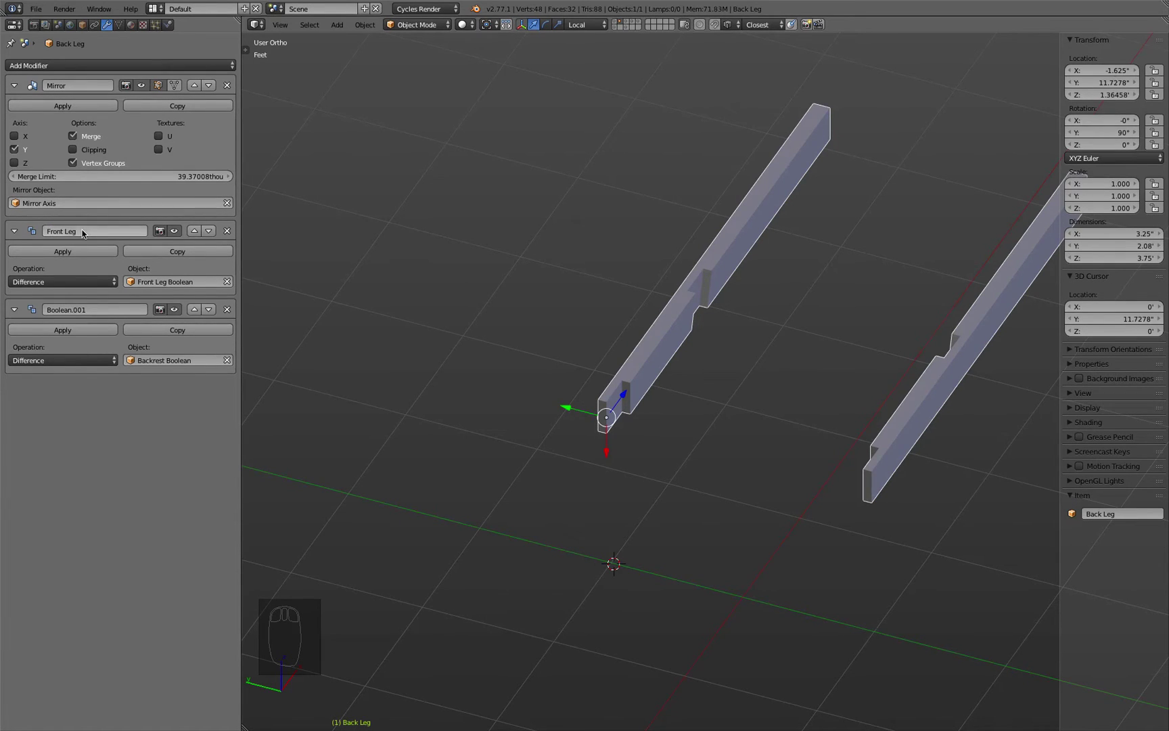
click(96, 307)
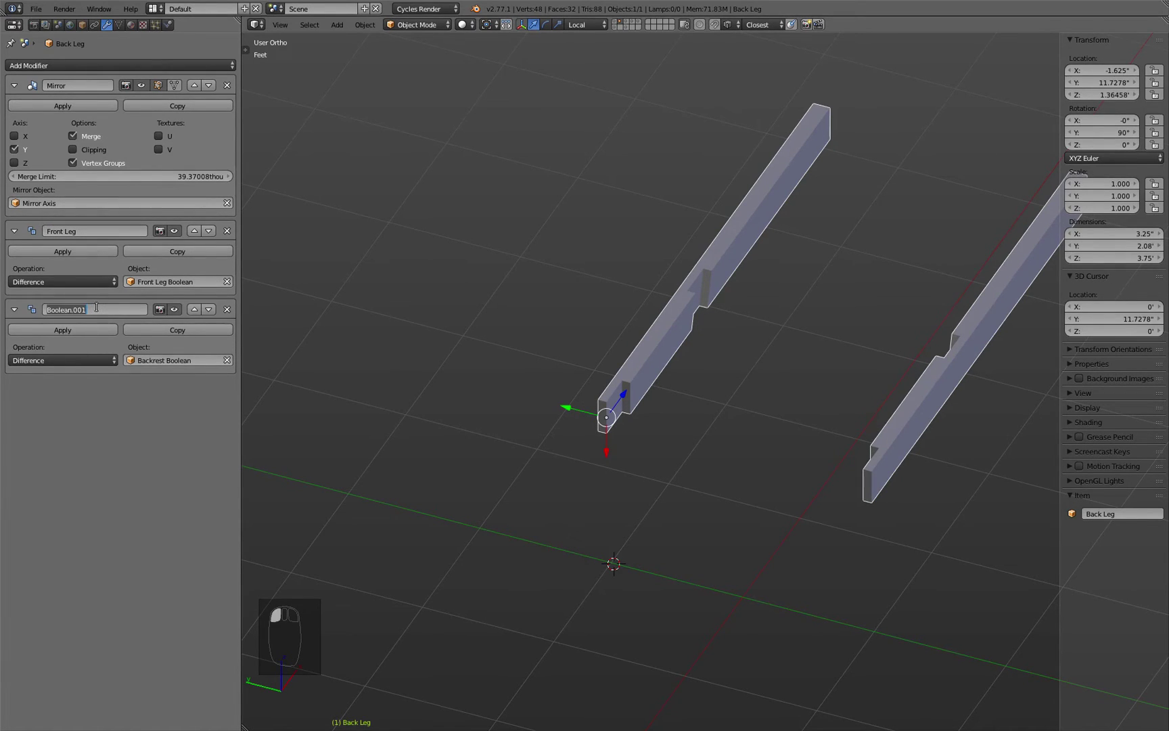
text(Backrest)
key(Return)
Step: Make a linked duplicate of the Back Leg at the same location and remove the duplicate's Front Leg and Backrest Boolean modifiers
middle_drag(720, 470, 687, 426)
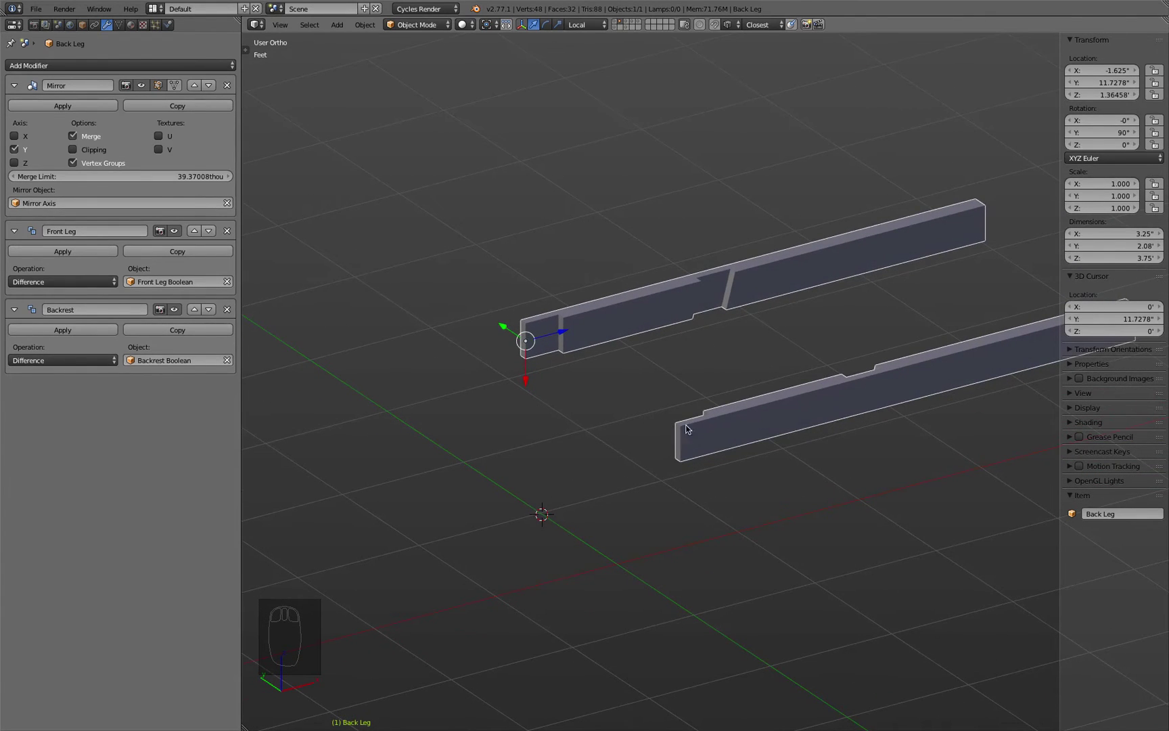
click(615, 25)
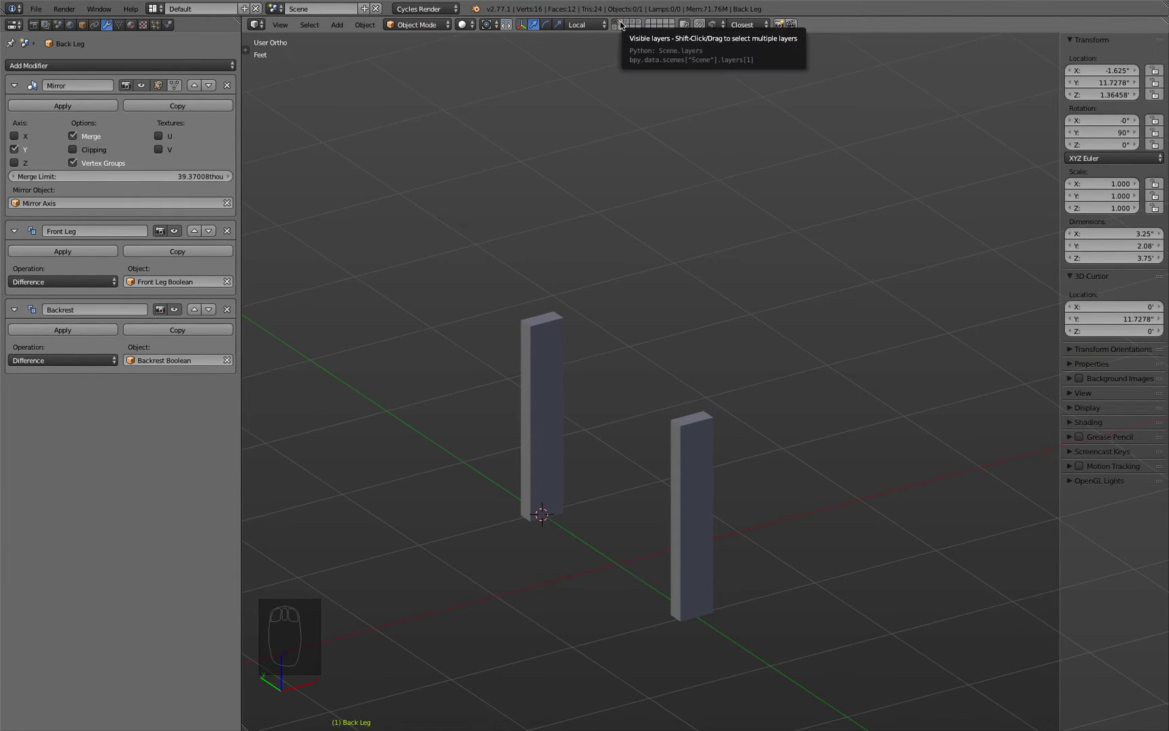
click(620, 25)
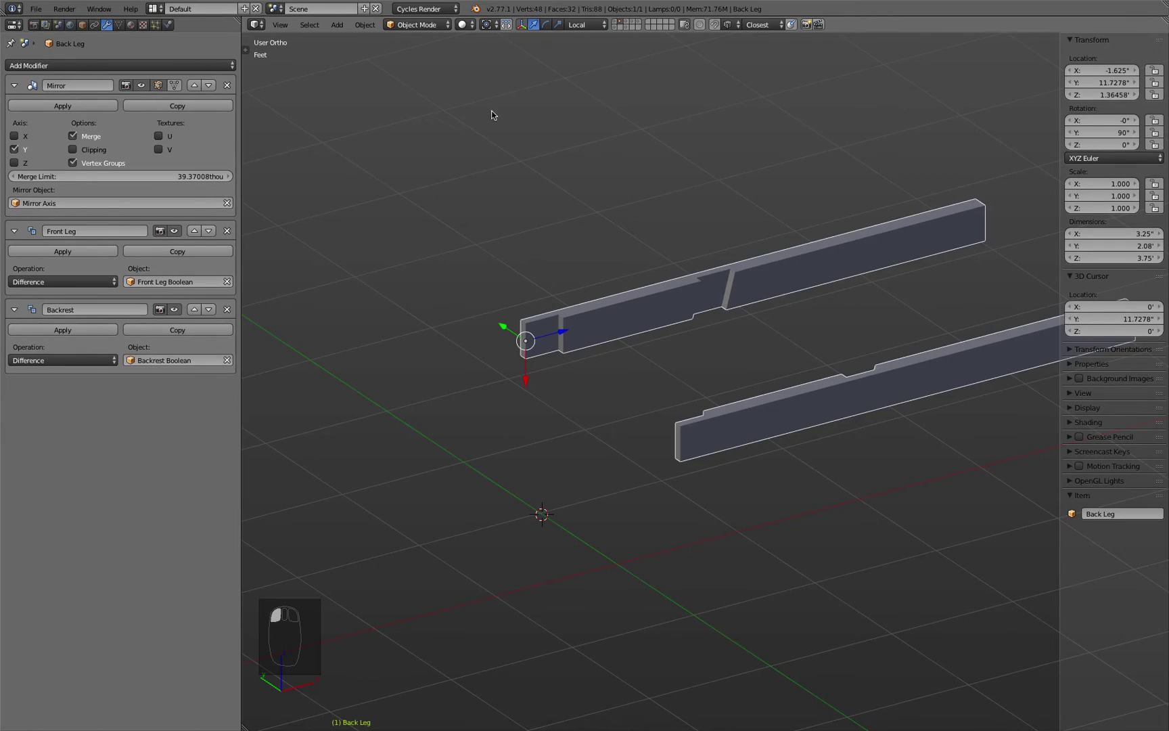
click(374, 26)
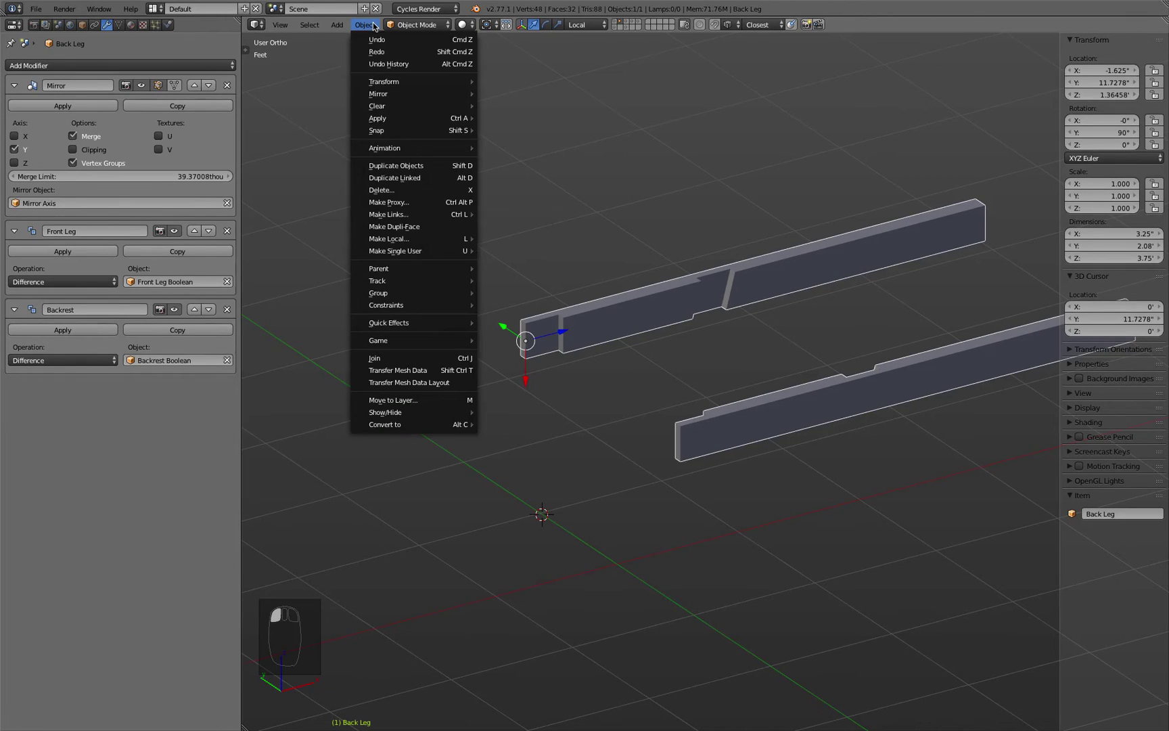
click(413, 179)
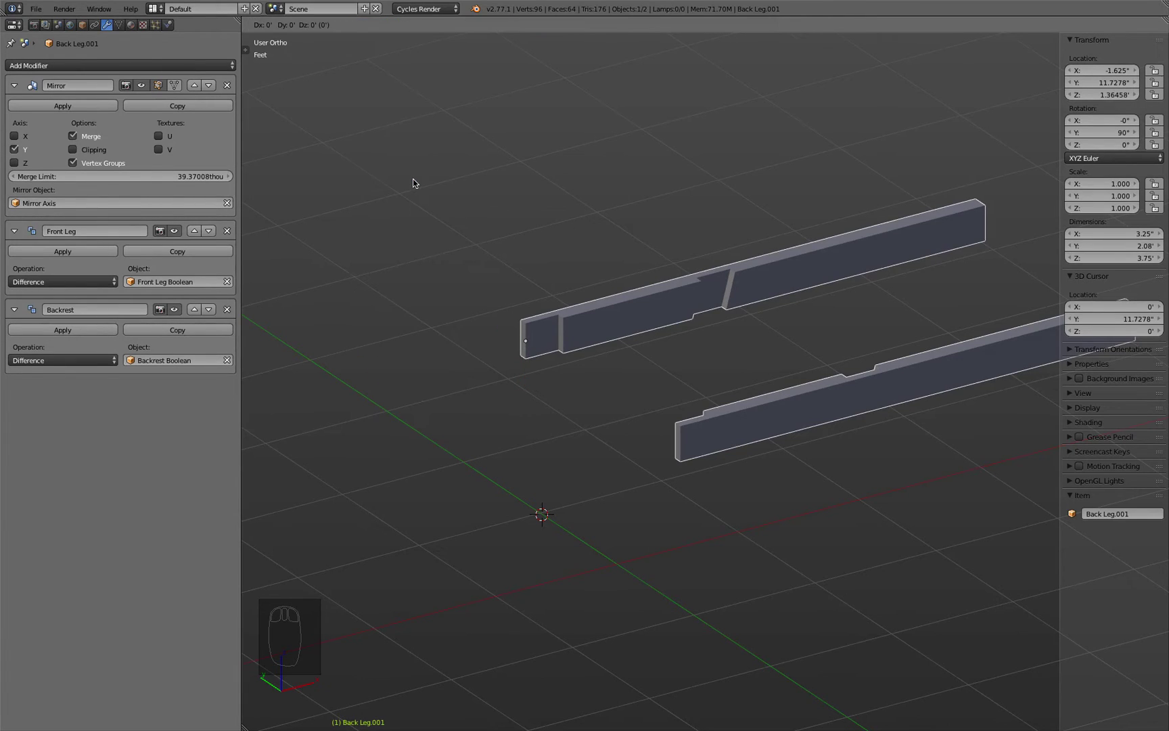
right_click(413, 179)
click(227, 232)
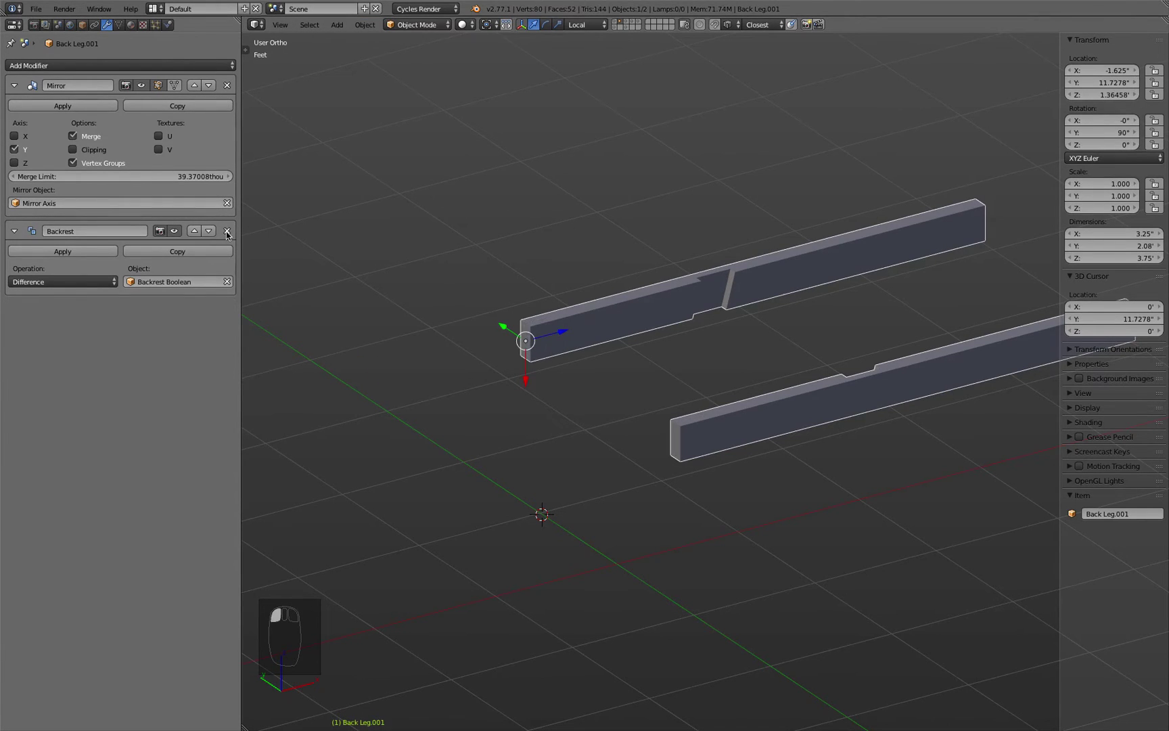
click(228, 231)
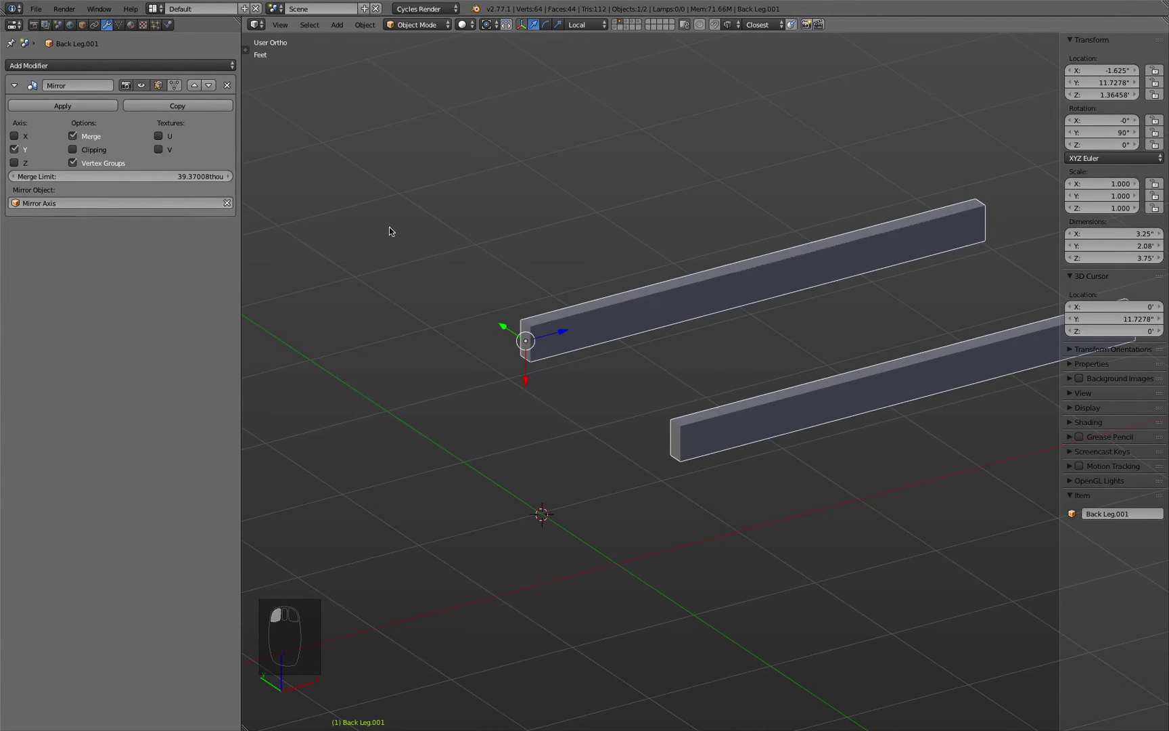
Step: Switch to wireframe display and move the duplicated back leg to layer 12
key(z)
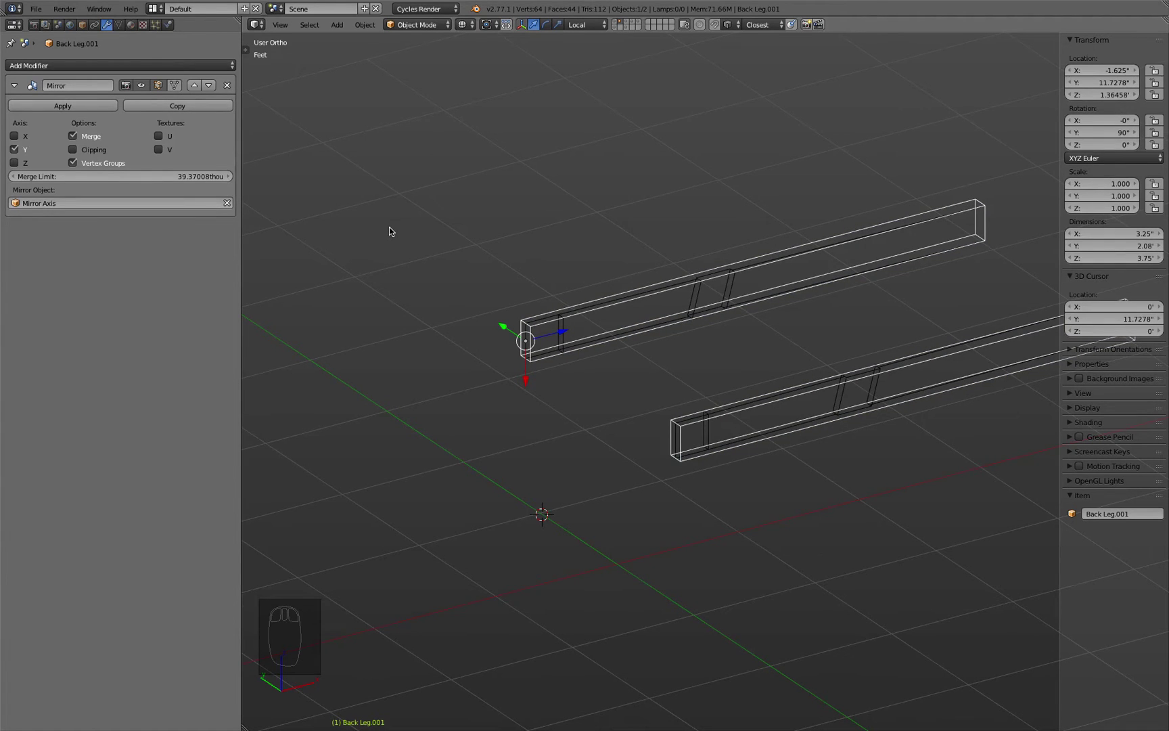
key(m)
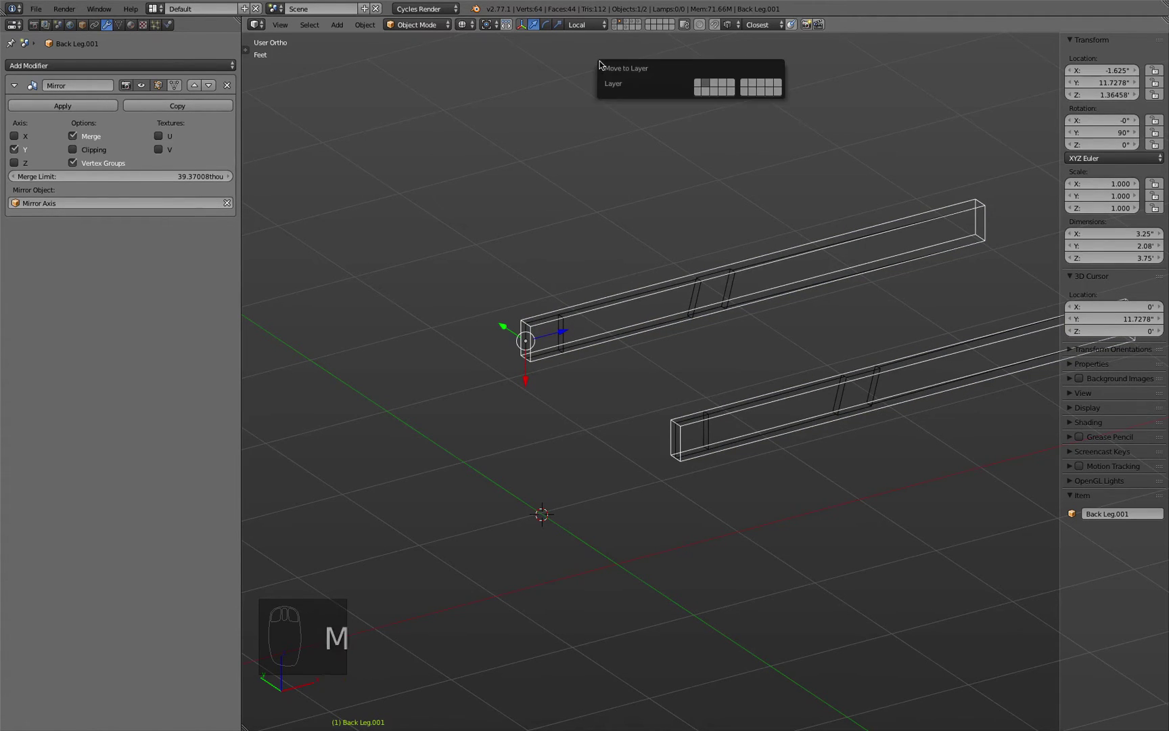
click(706, 91)
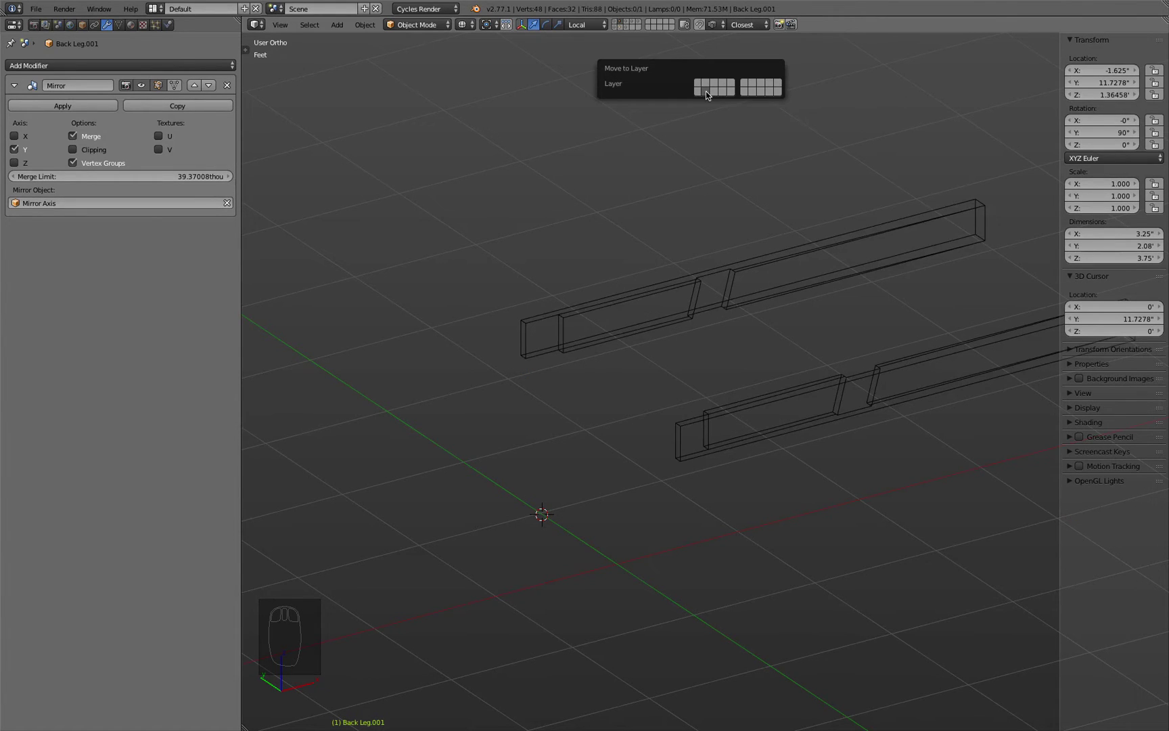
Step: Review the part and Boolean layers, examining how the duplicated back leg on layer 12 overlaps the front legs on layer 1
click(620, 27)
click(621, 21)
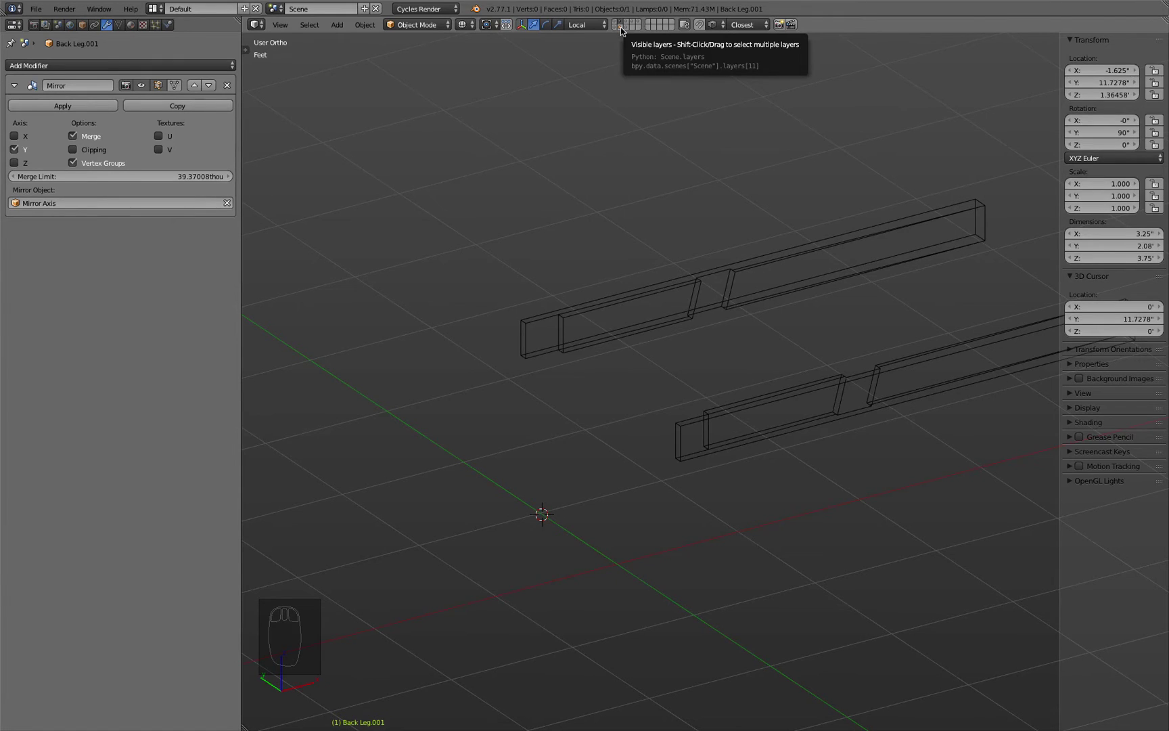
click(621, 27)
click(627, 28)
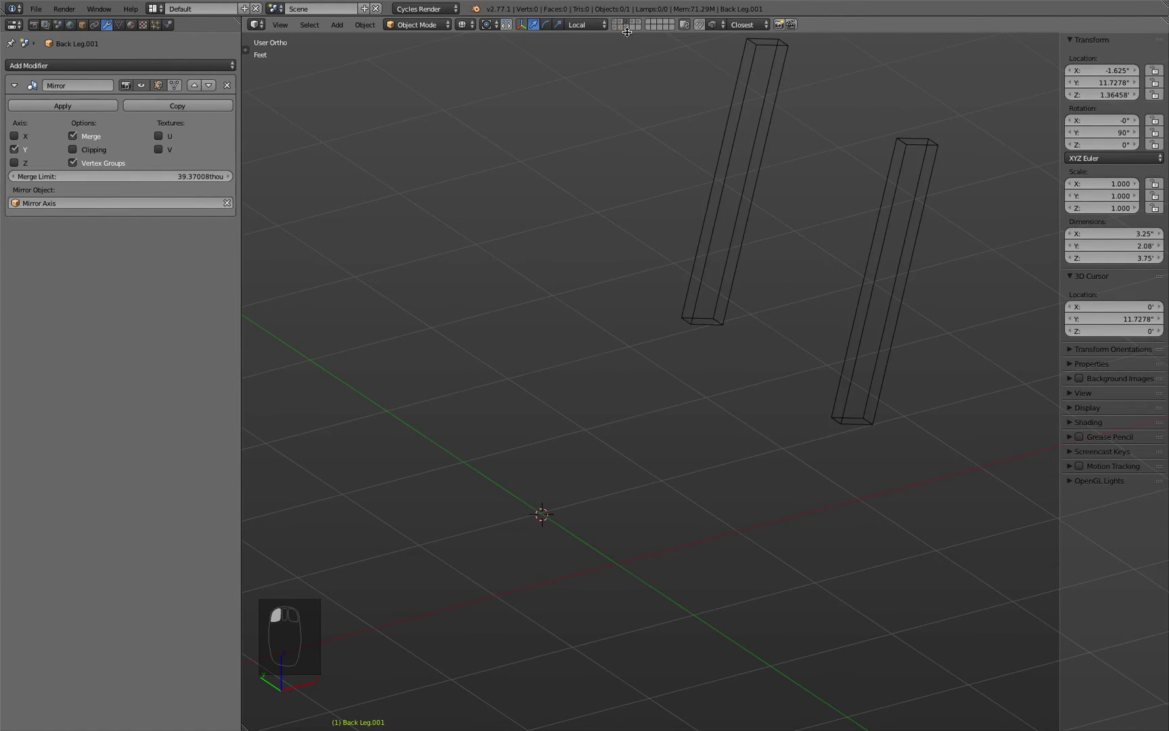
click(615, 25)
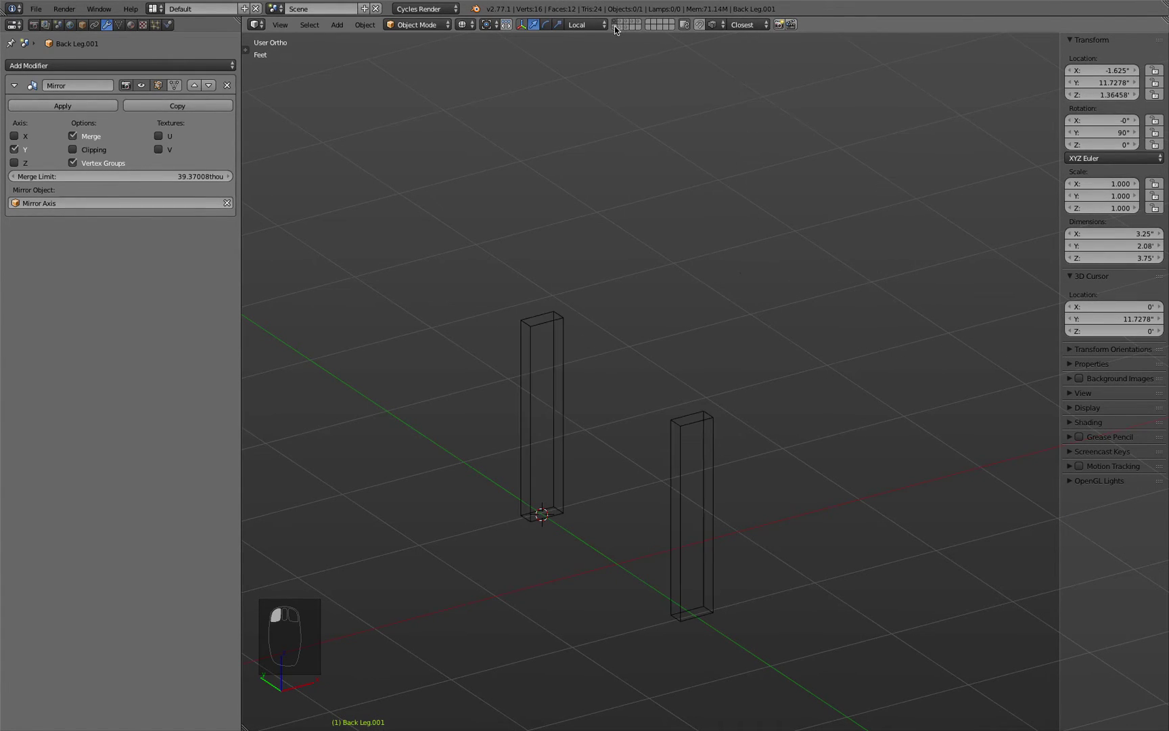
shift+click(615, 28)
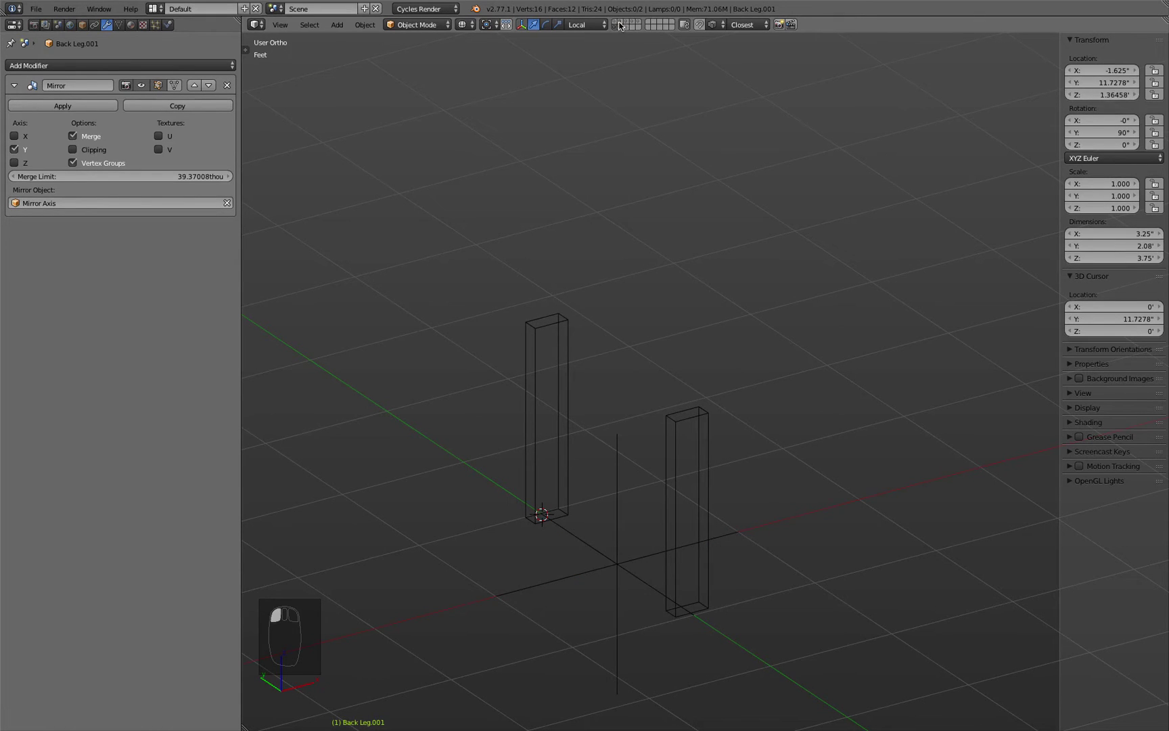
shift+click(616, 24)
shift+click(616, 24)
middle_drag(530, 177, 577, 198)
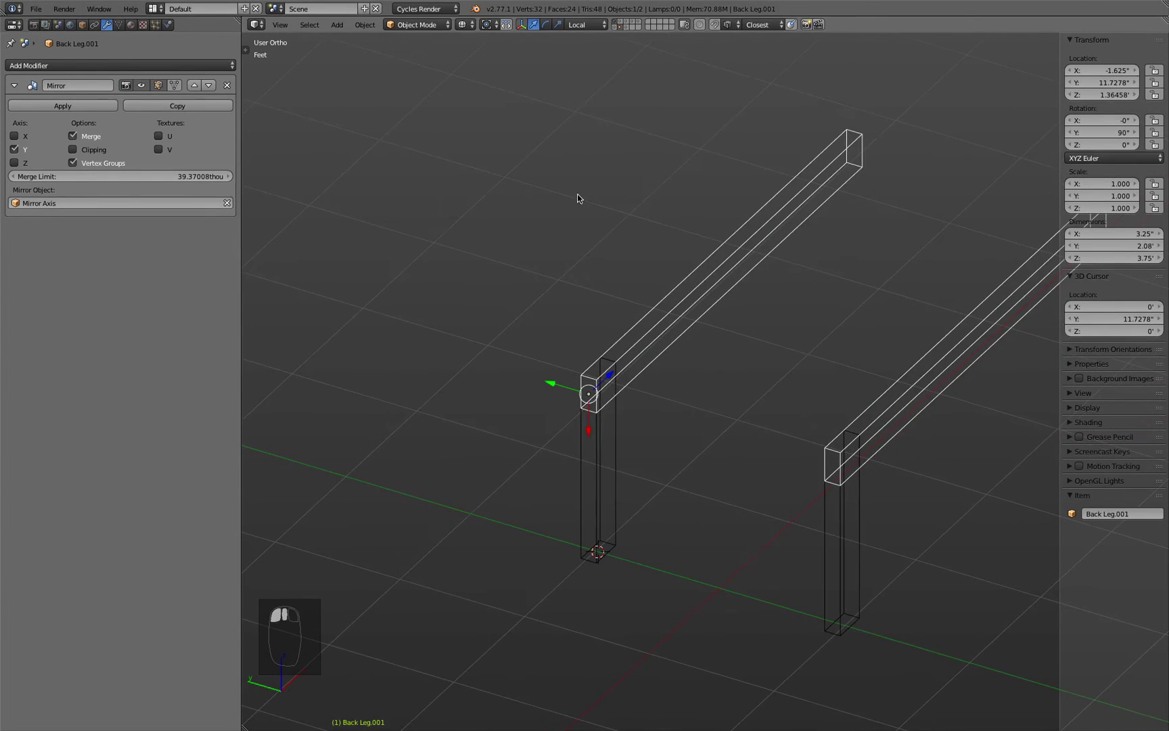
click(619, 25)
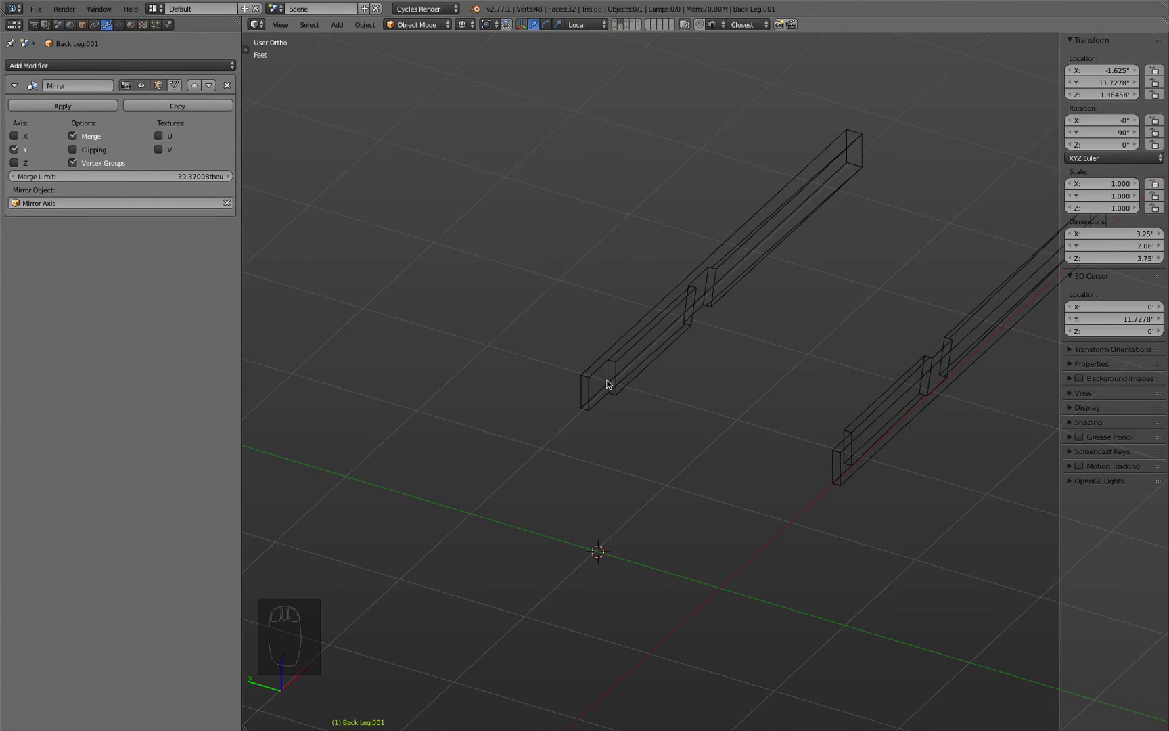
click(616, 25)
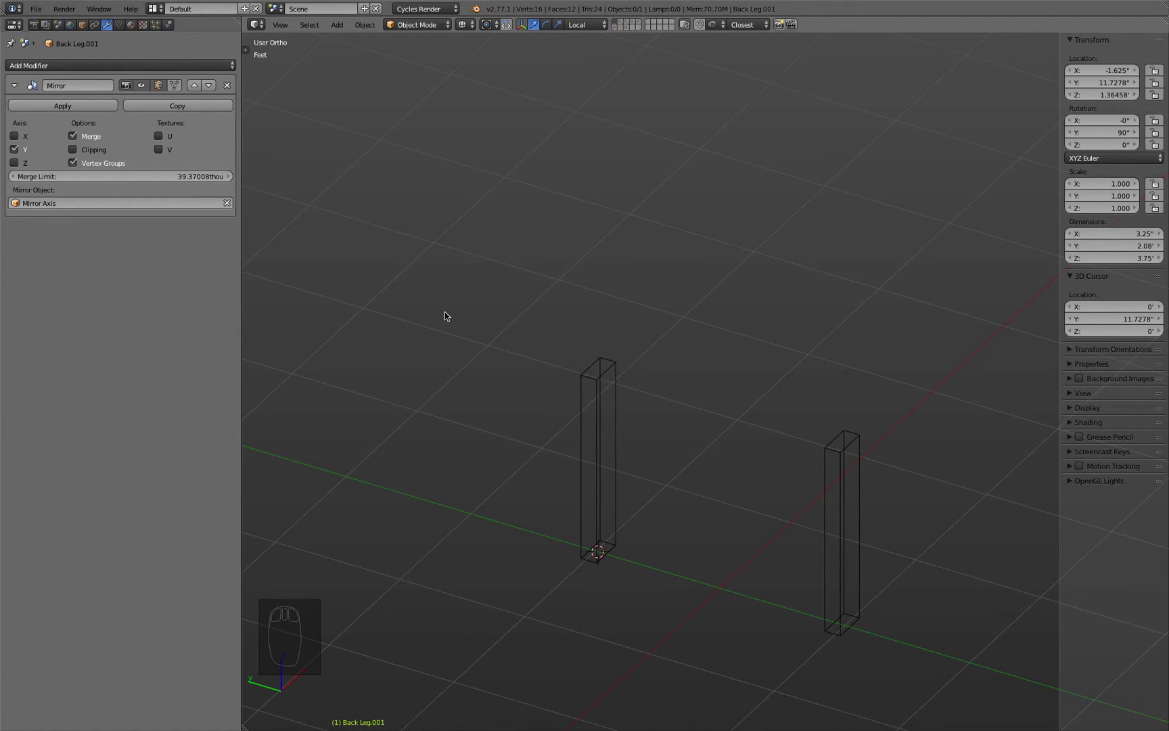
Step: Show the layers holding the duplicated back leg and the mirror axis, and move the duplicate inward along Y to 10.9778"
shift+click(620, 26)
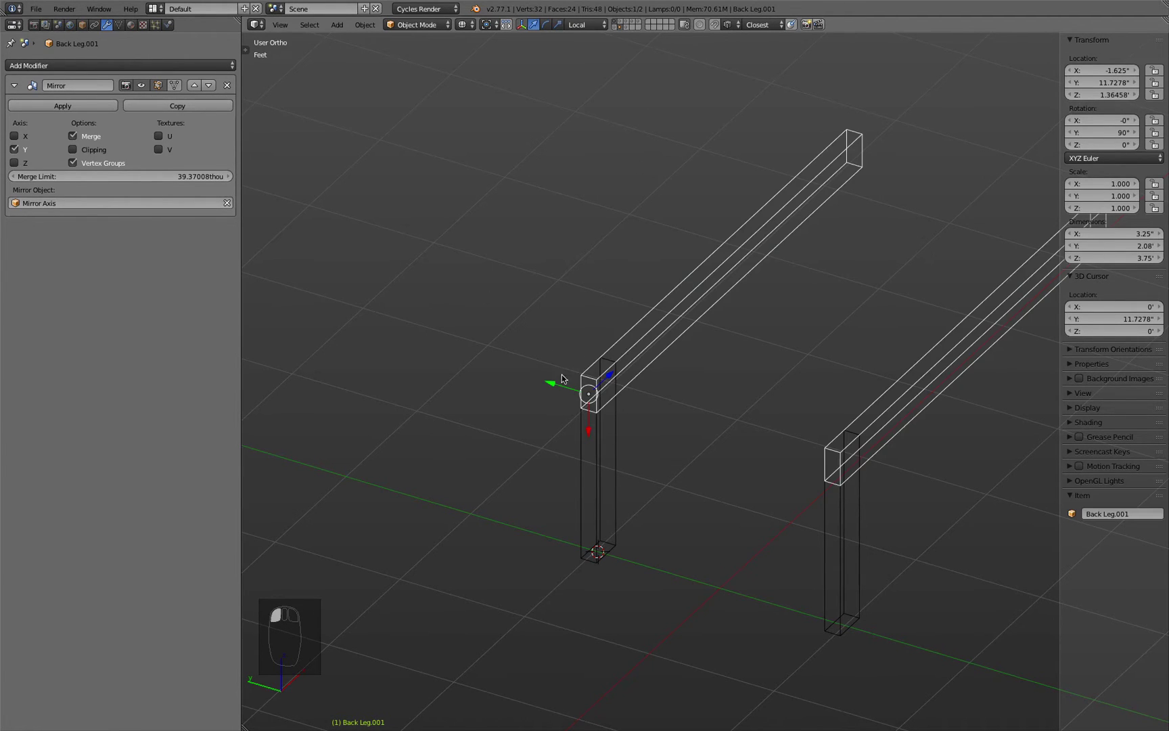
drag(554, 384, 663, 499)
shift+click(637, 22)
middle_drag(663, 499, 657, 581)
drag(658, 581, 724, 586)
middle_drag(724, 587, 692, 490)
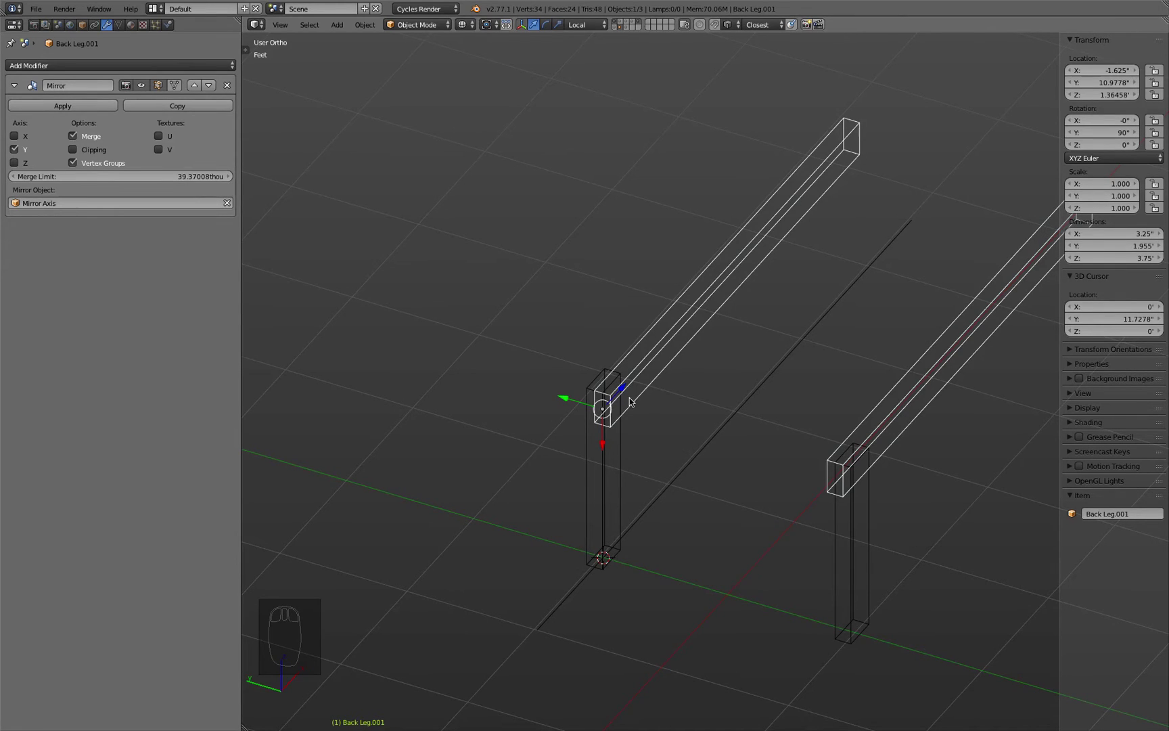
Step: Snap the 3D cursor to the Front Leg's origin and use the 3D Cursor as the pivot point for the duplicated back leg
click(603, 482)
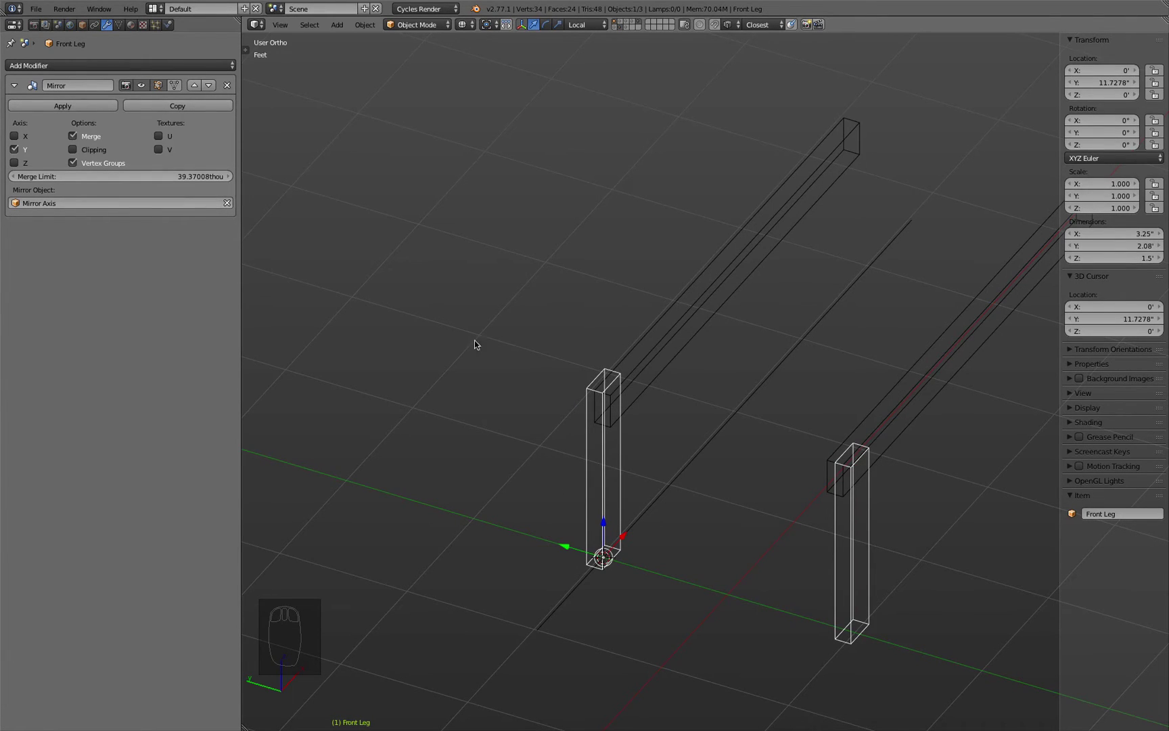
key(shift+s)
click(460, 321)
click(487, 25)
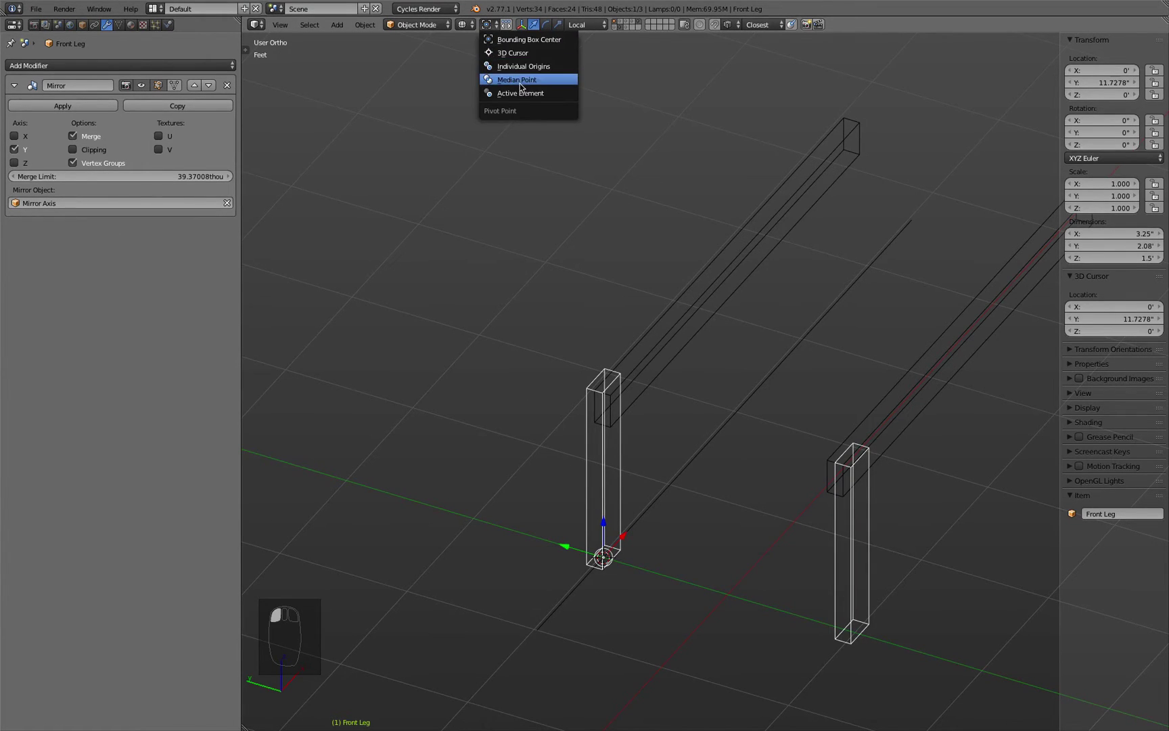
click(521, 53)
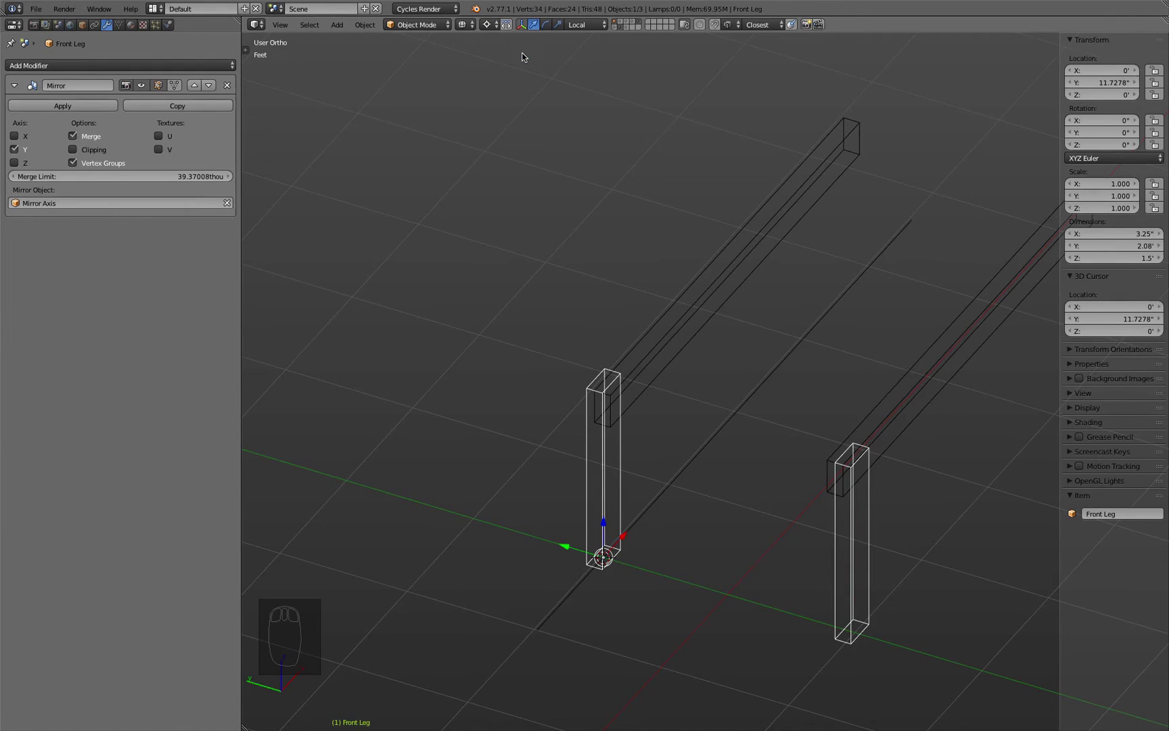
click(670, 328)
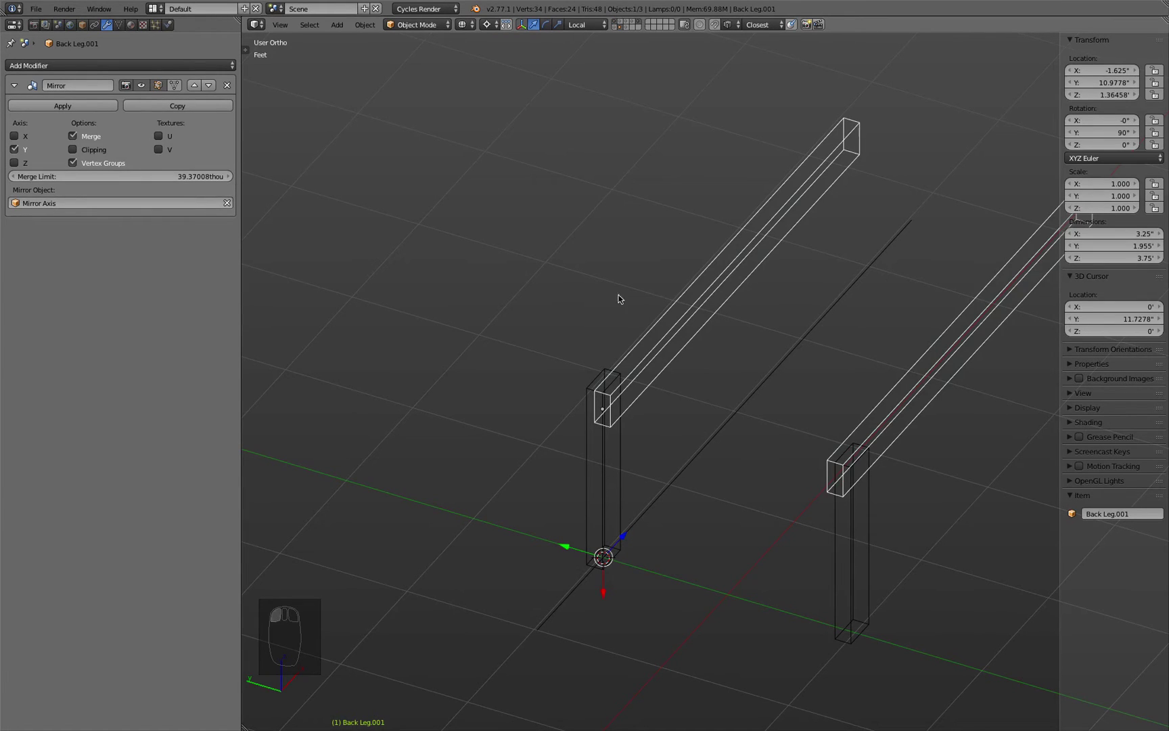
Step: Try an interactive mirror of the duplicated back leg along global Y, and undo it
click(364, 26)
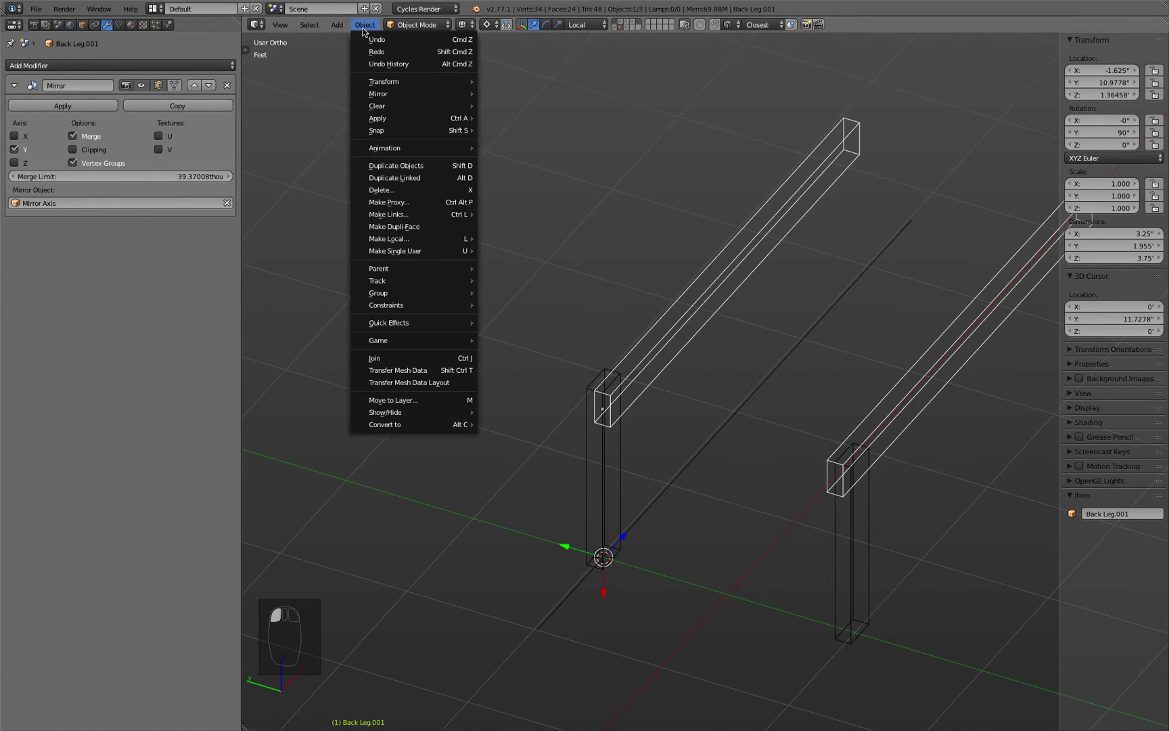
mouse_move(376, 94)
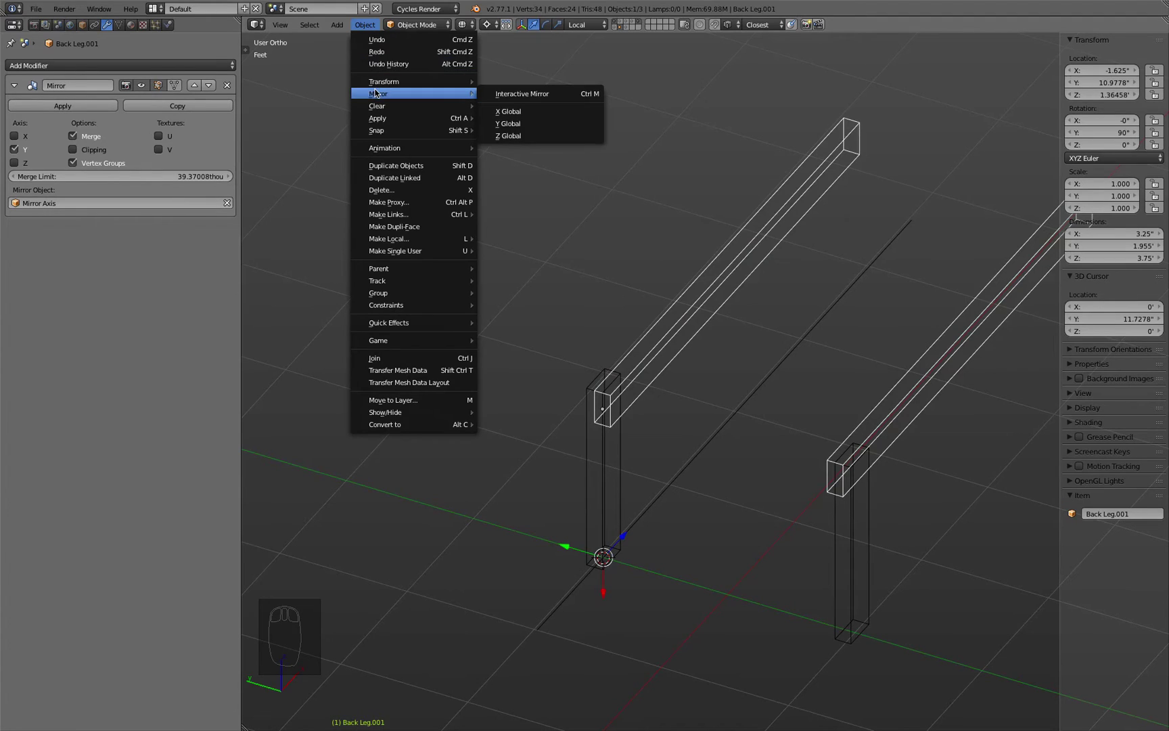
click(539, 95)
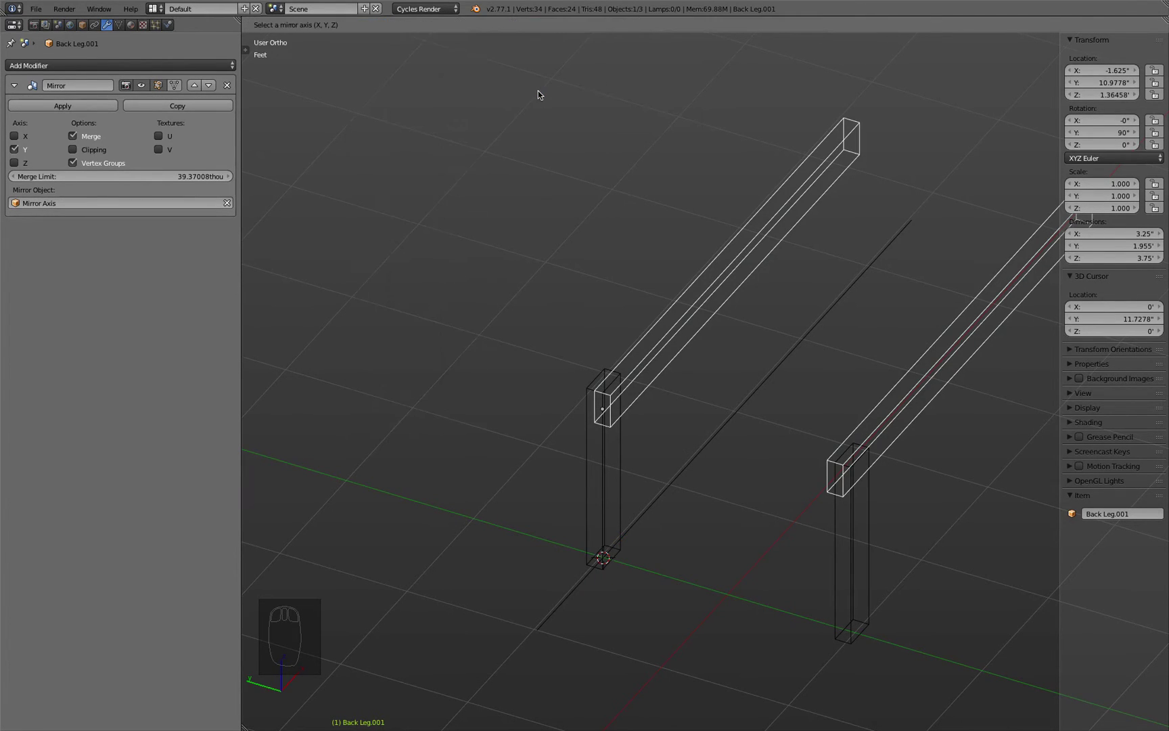
key(y)
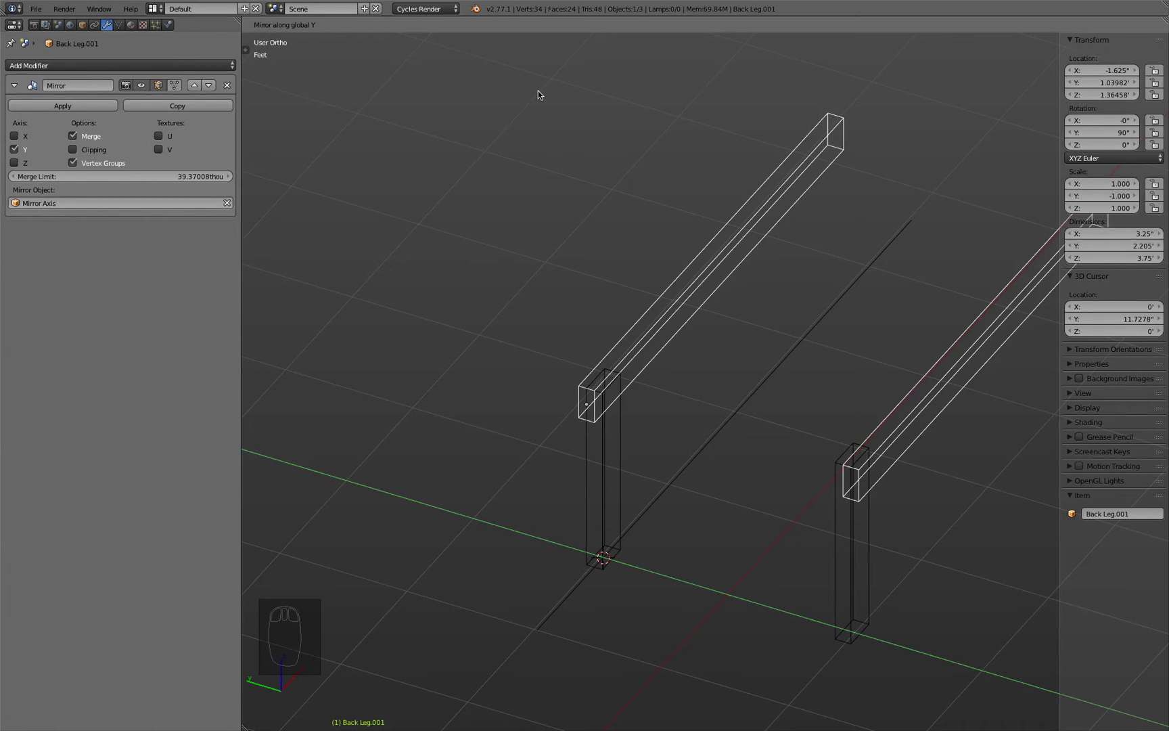
key(Return)
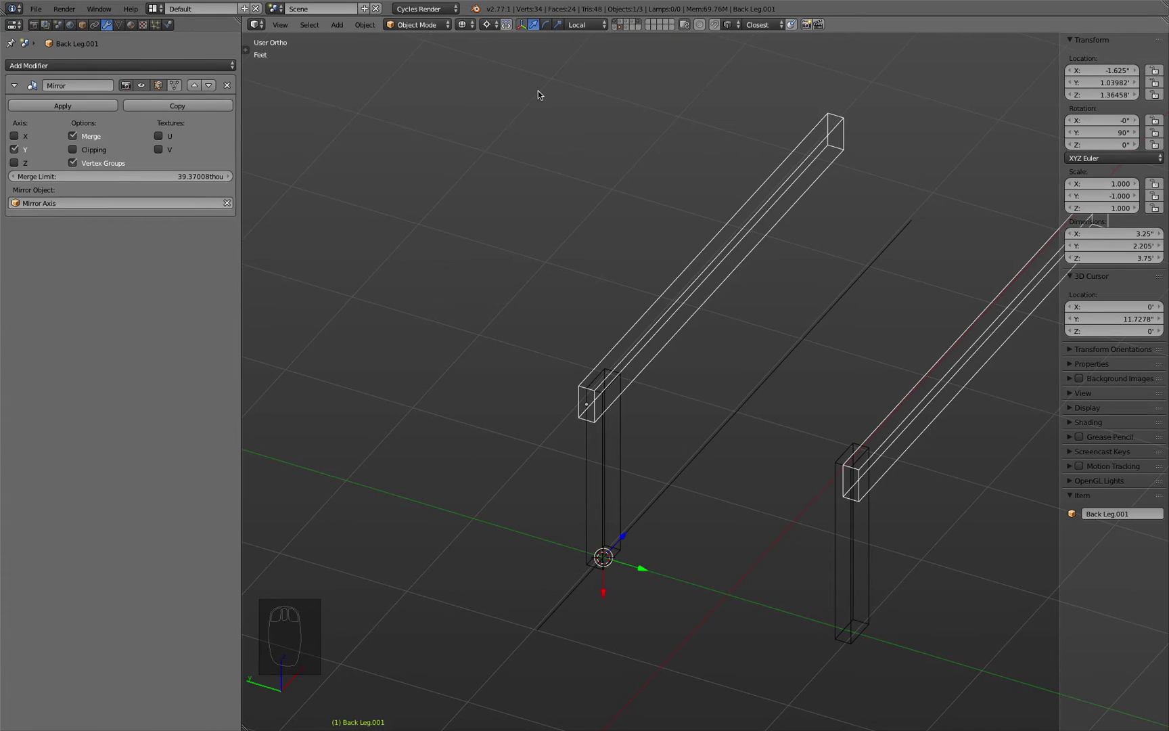
key(super+z)
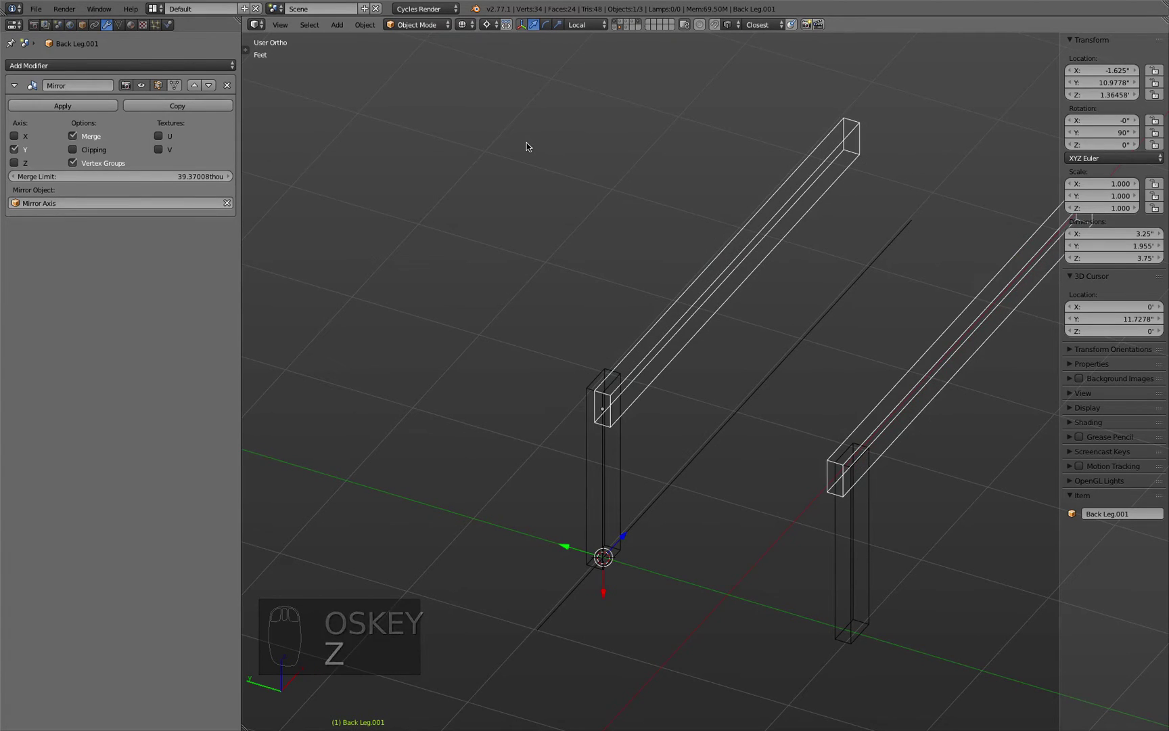
Step: Mirror the duplicated back leg along global Y about the 3D cursor and switch to solid display
key(ctrl+m)
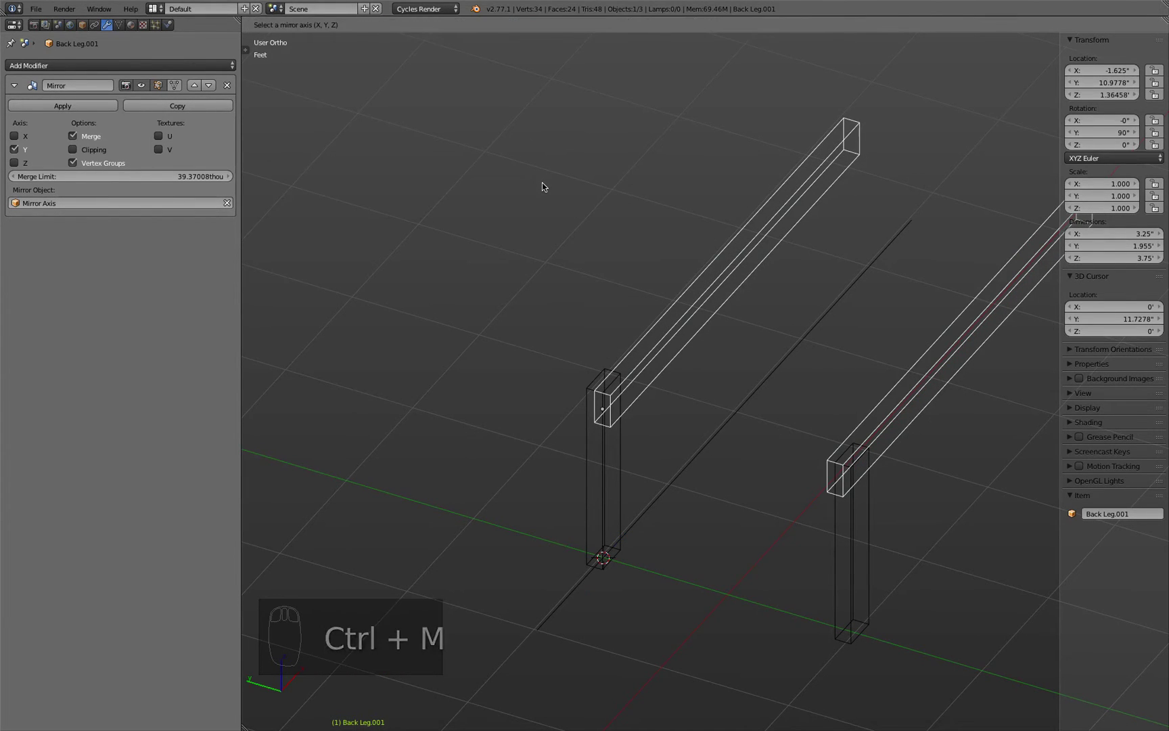
key(y)
key(Return)
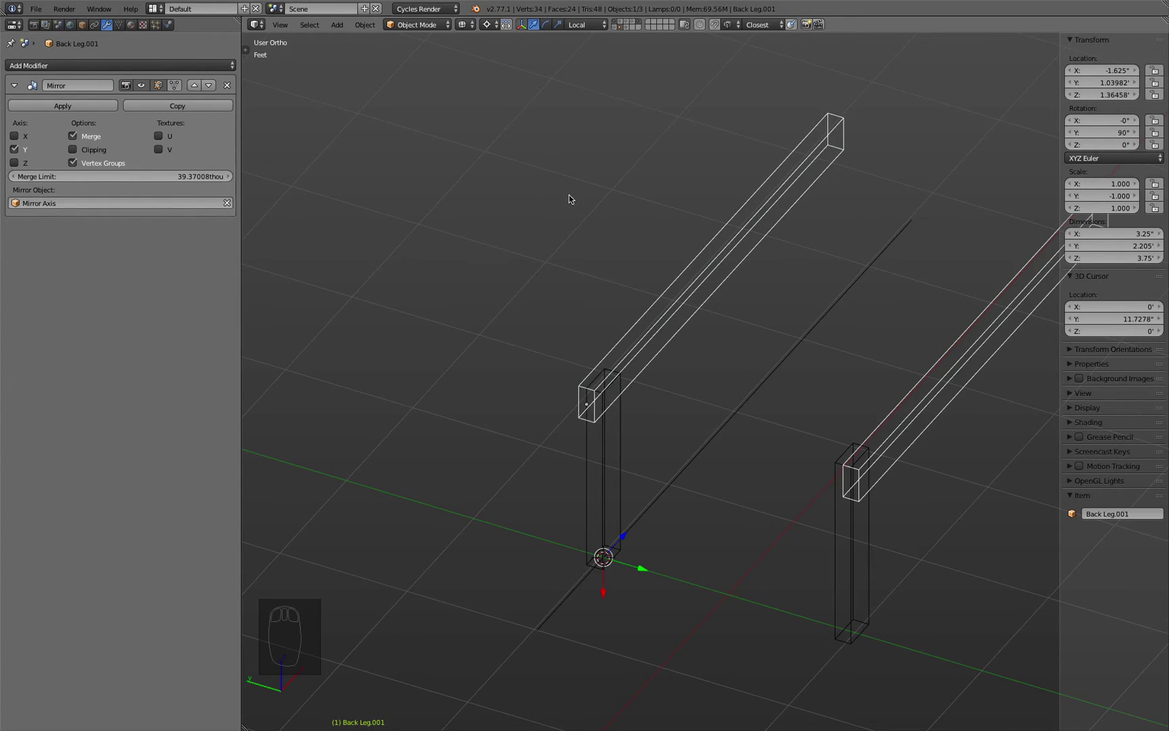
key(z)
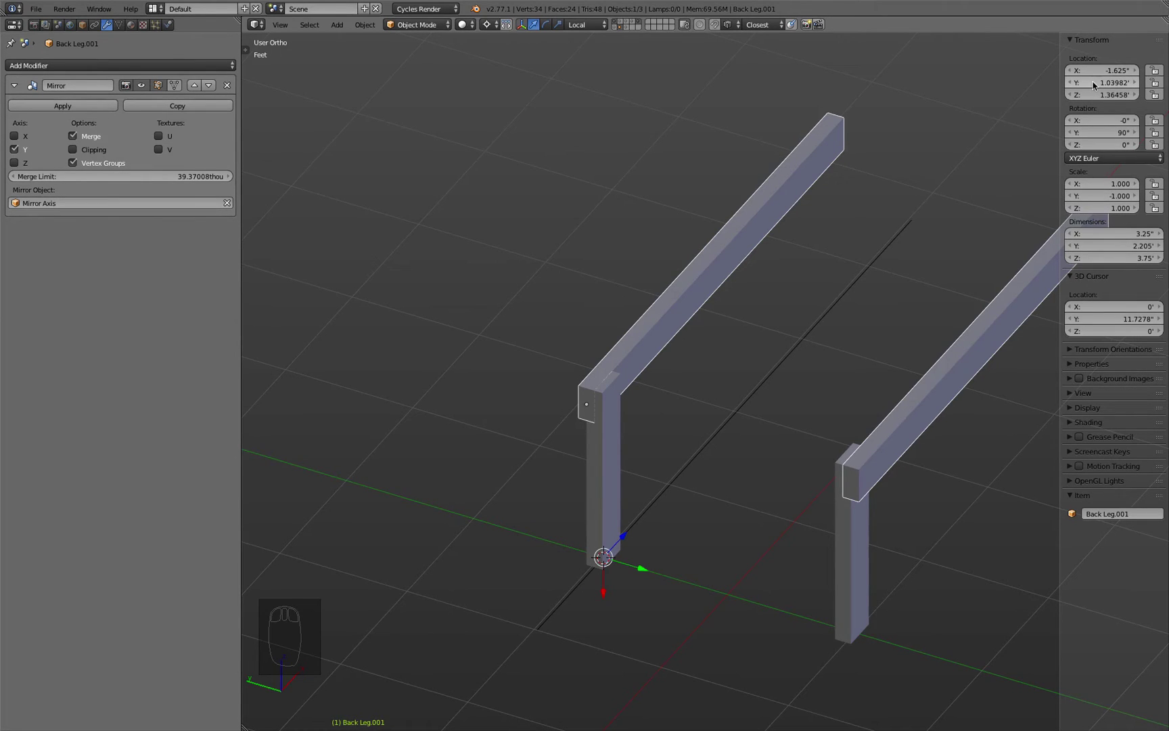
Step: Set the mirrored back leg duplicate's Y scale to 1.0
click(1111, 196)
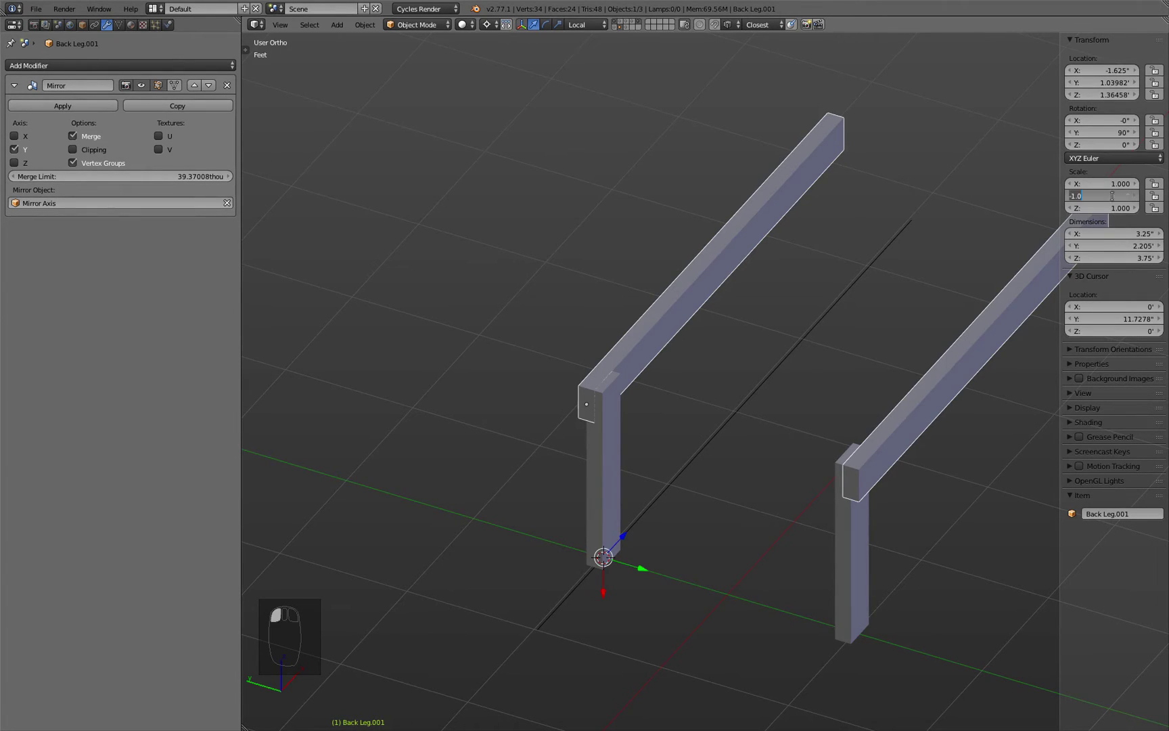
key(Home)
key(Return)
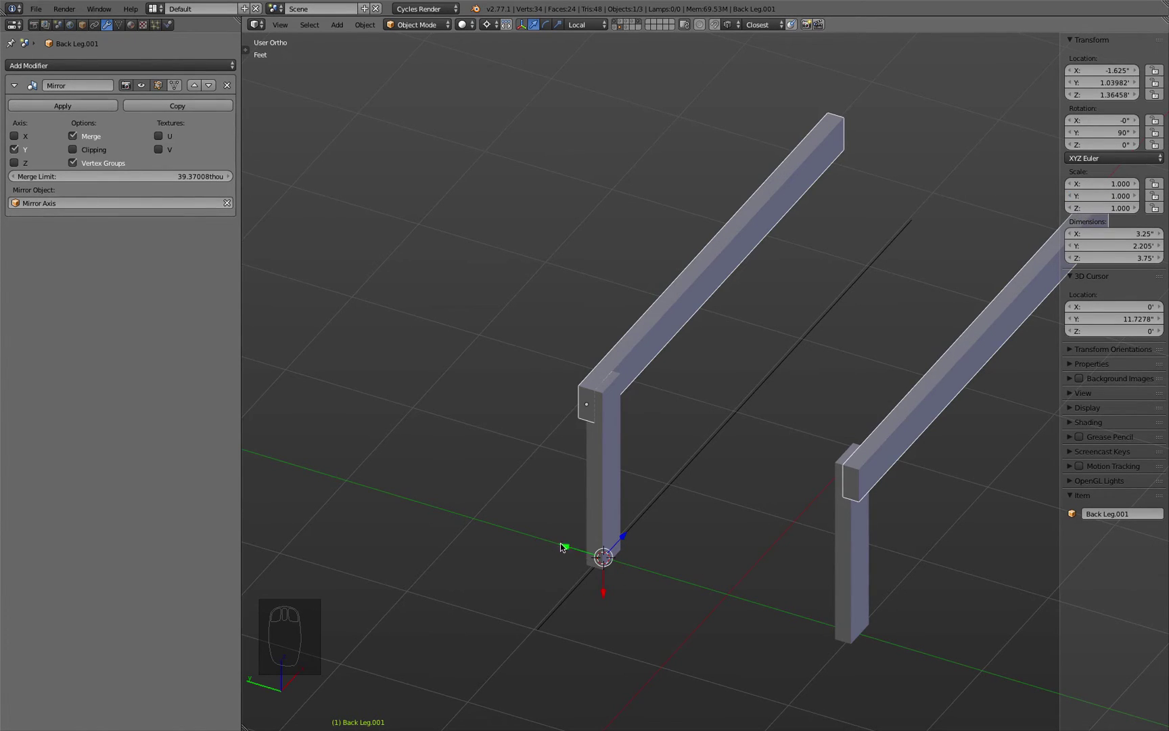
key(super+z)
click(1104, 196)
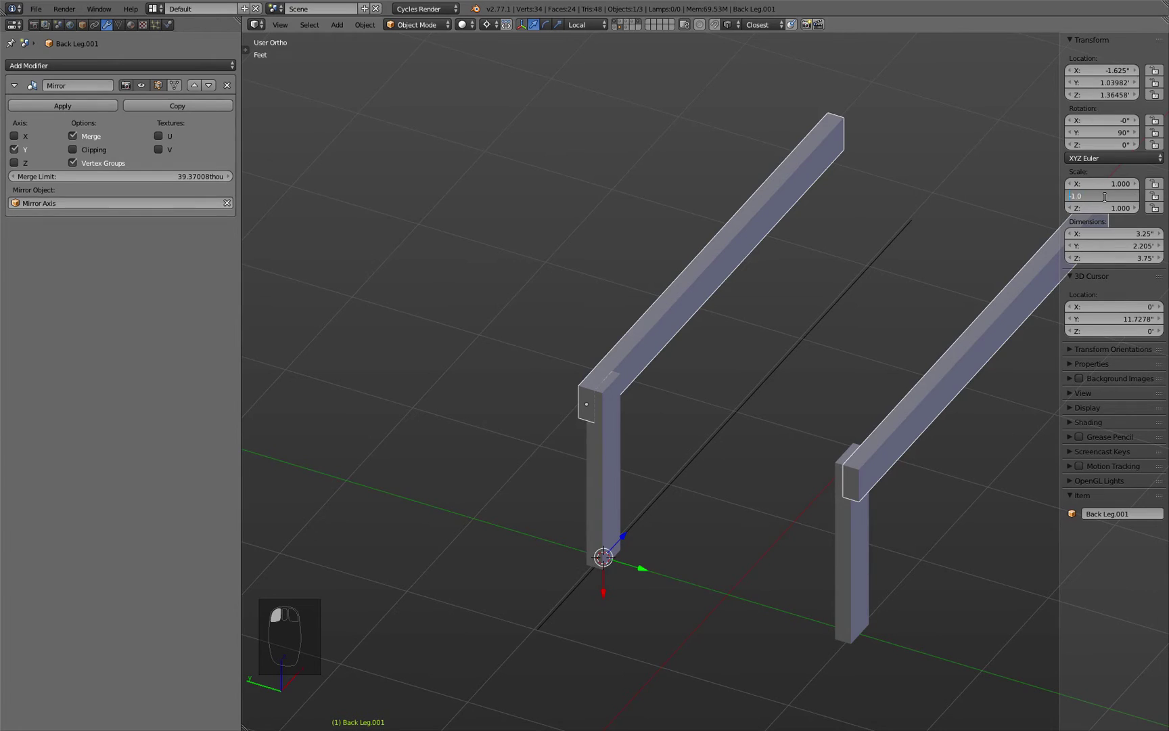
text(1.0)
key(Return)
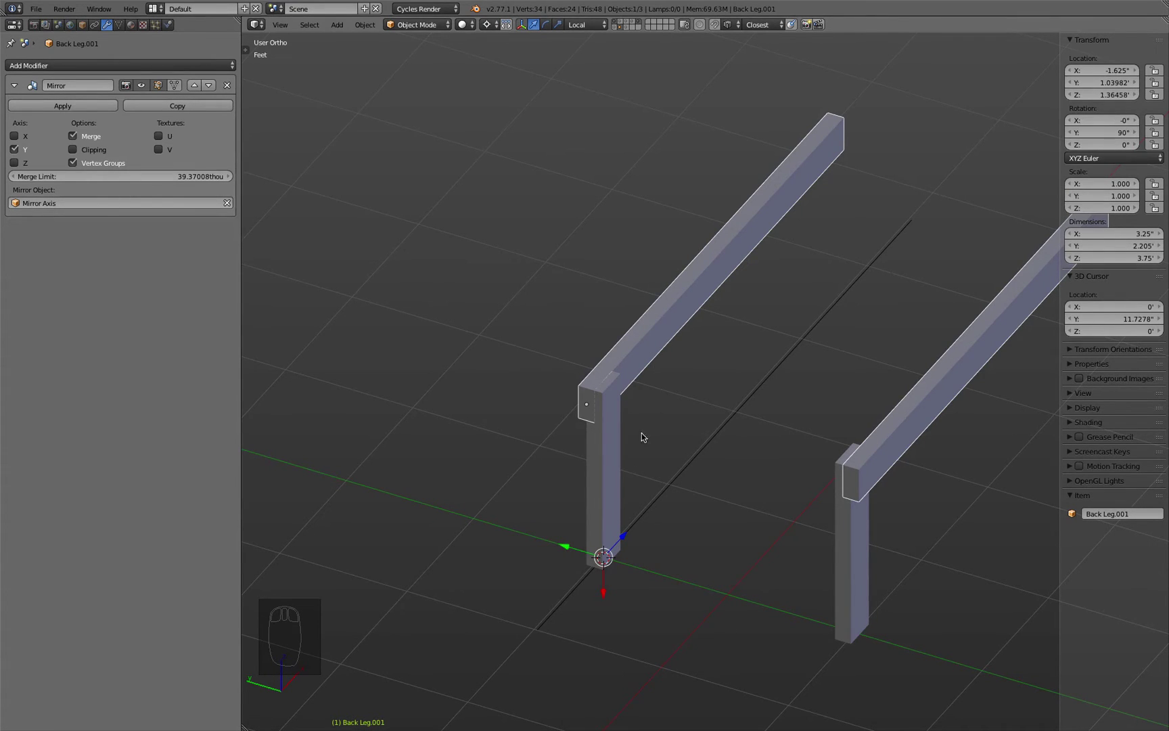
Step: Rename the duplicated back leg object as Back Leg Boolean
click(641, 450)
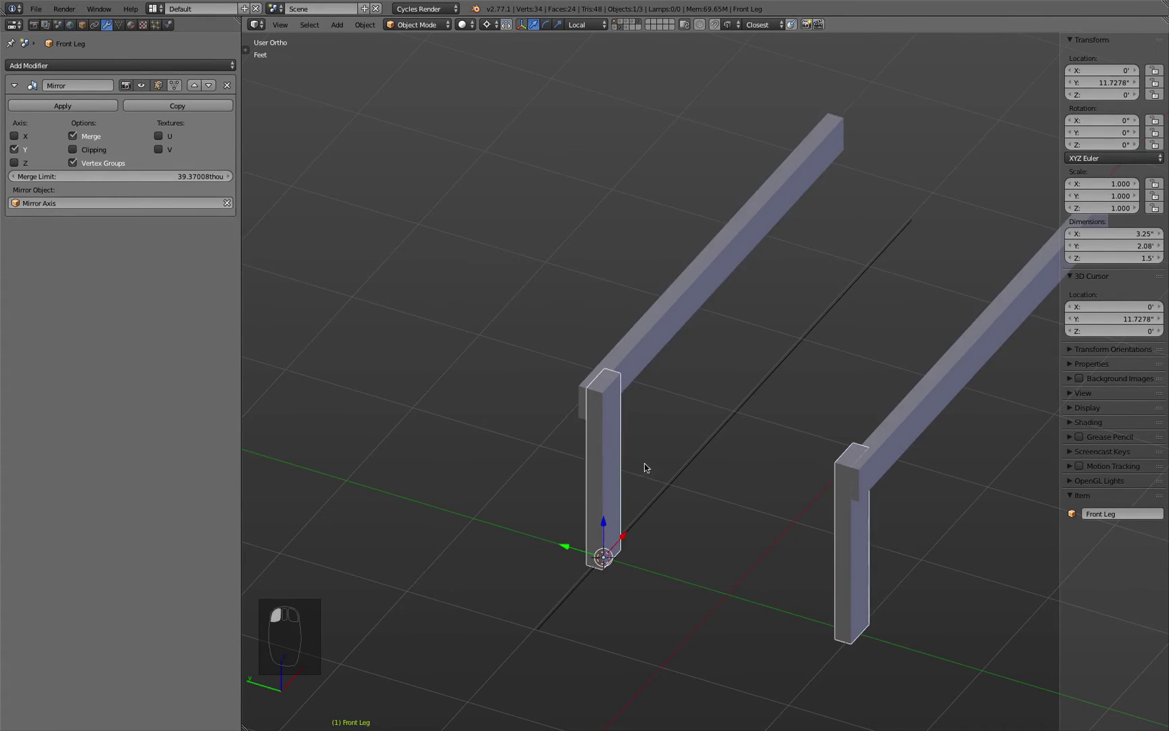
click(627, 344)
click(83, 26)
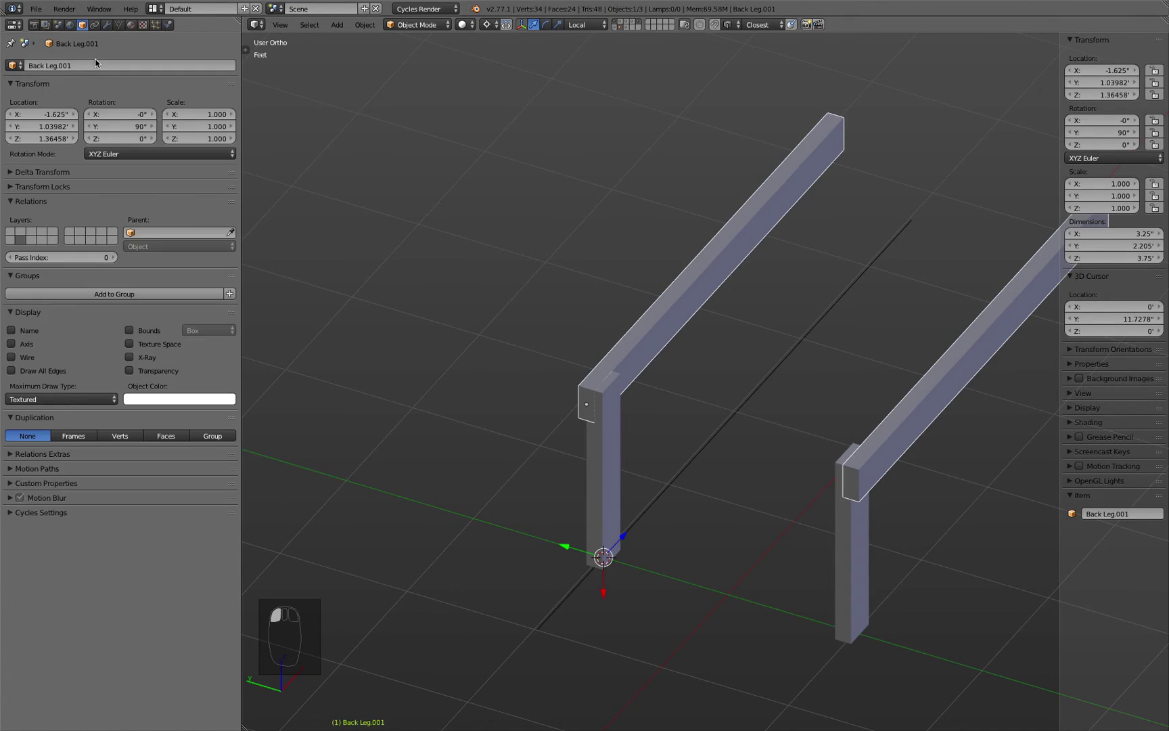
double_click(96, 65)
key(BackSpace)
key(BackSpace)
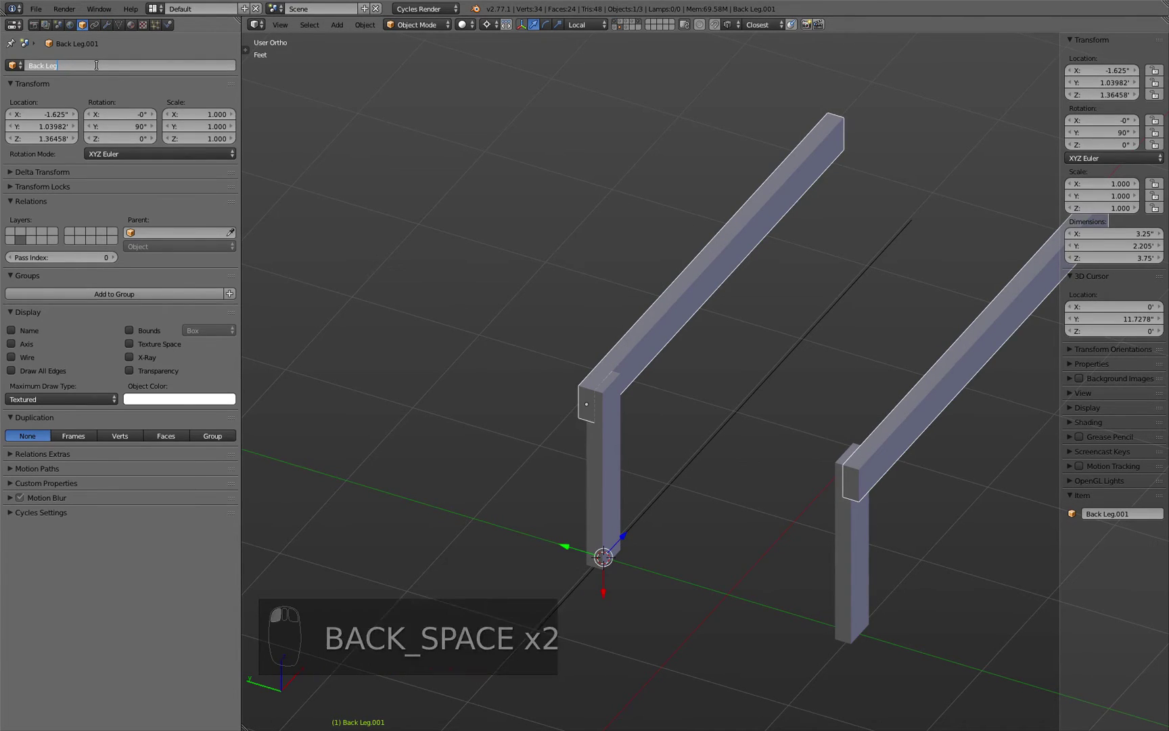
text(olean)
key(Return)
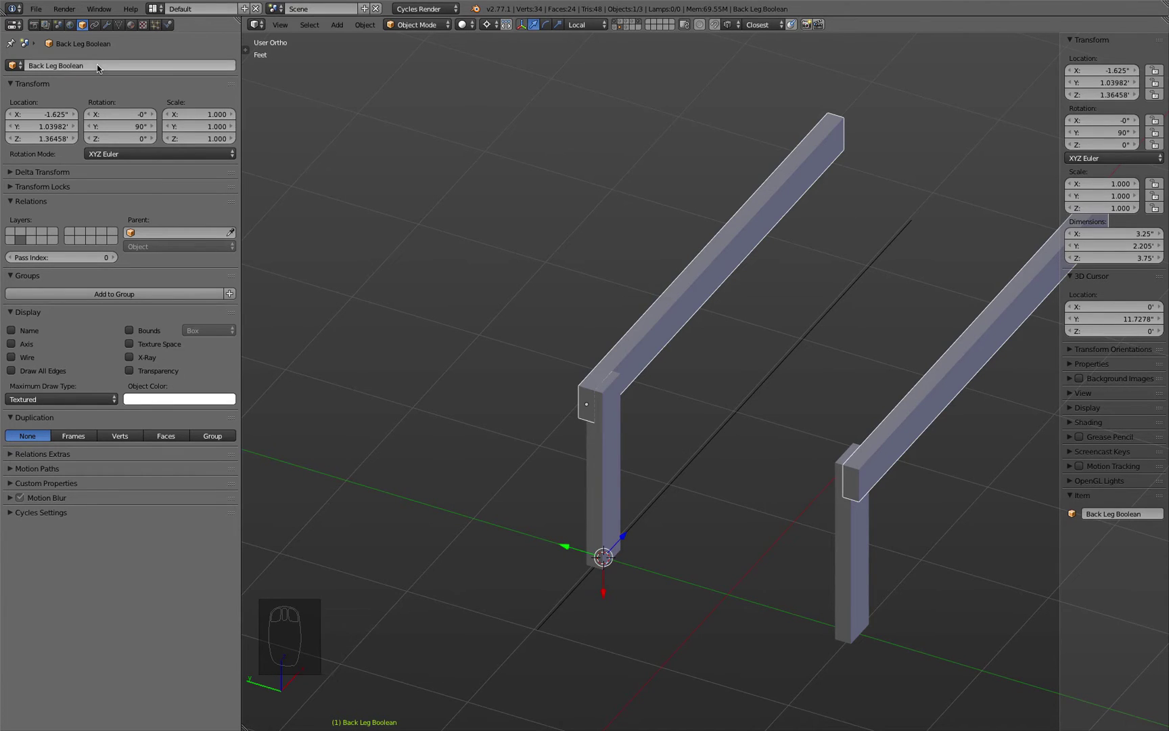
Step: Add a Boolean modifier to the Front Leg, using the Difference operation with Back Leg Boolean as the object
click(608, 472)
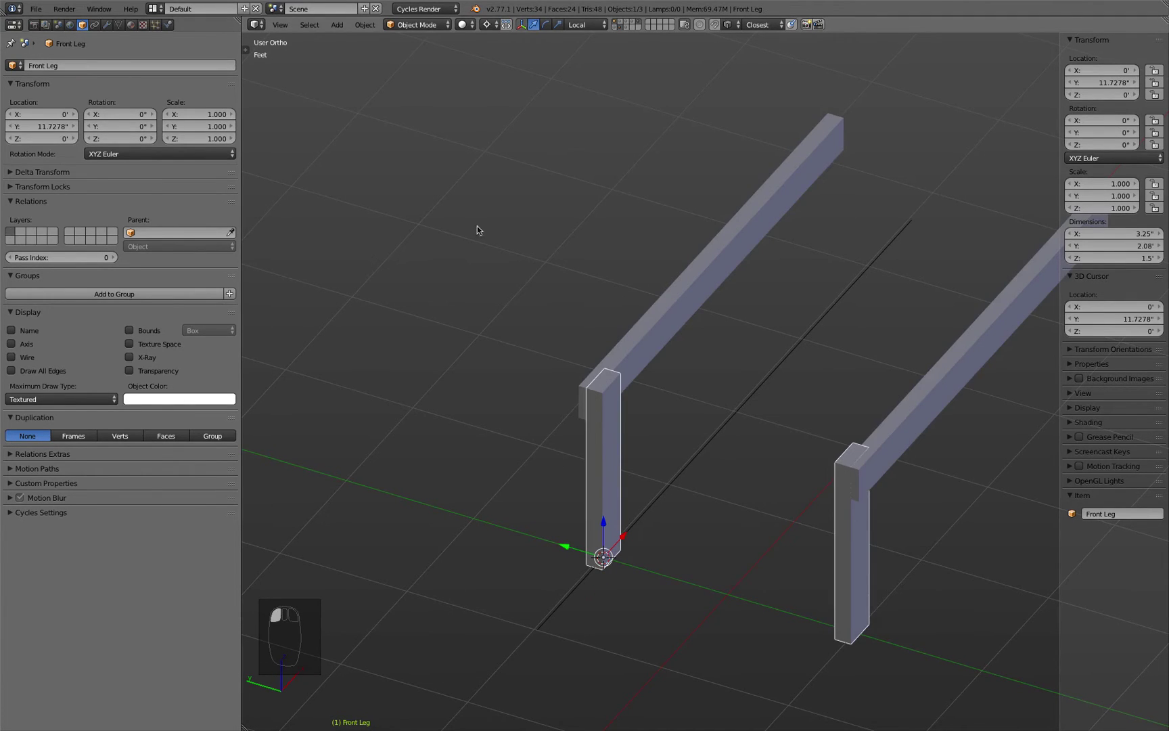
click(106, 24)
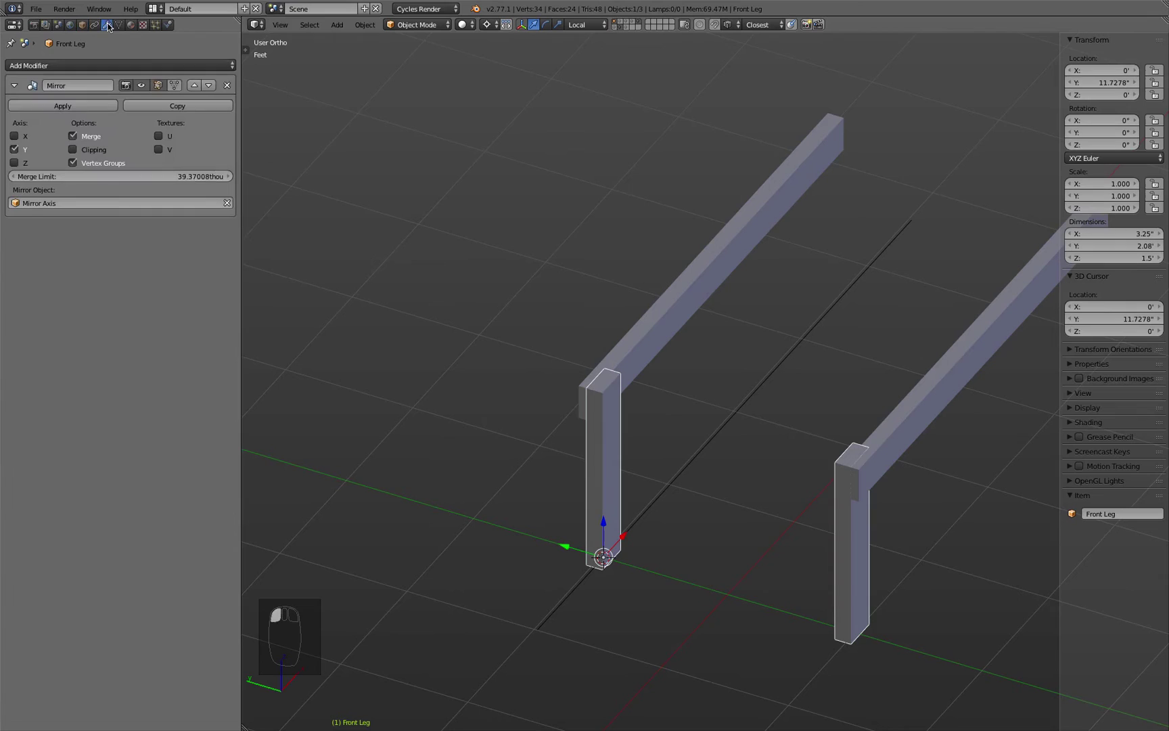
click(106, 65)
click(169, 122)
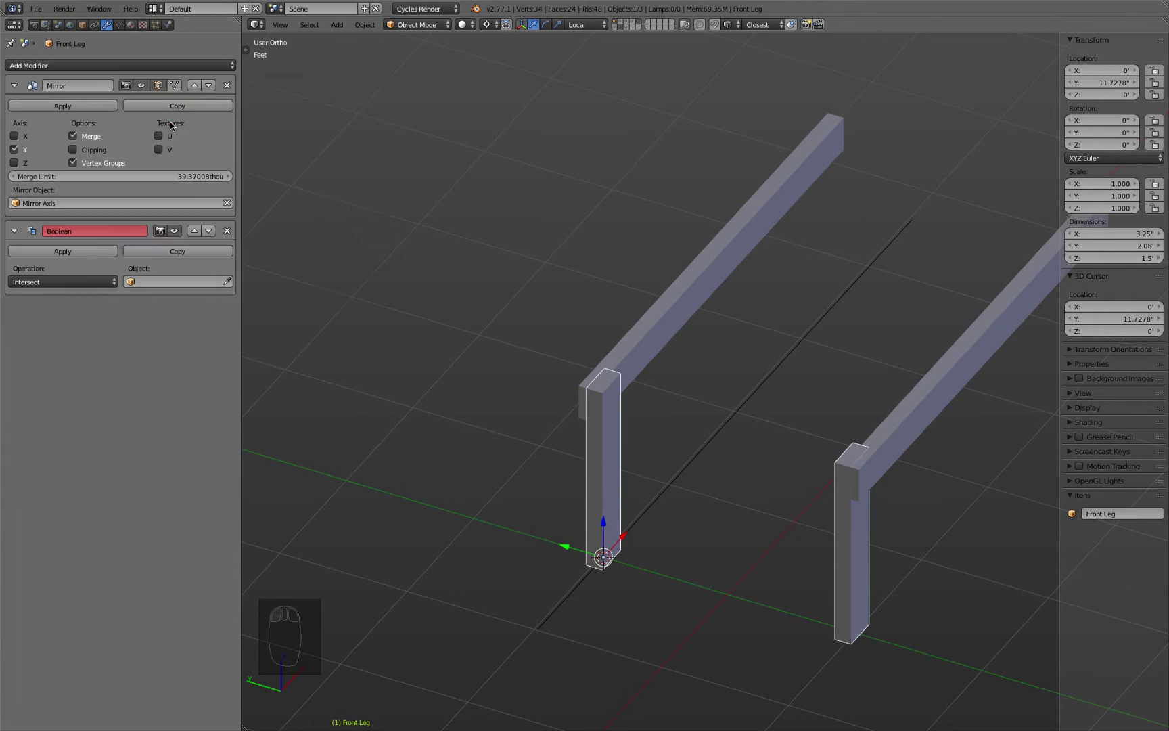
click(92, 281)
click(85, 238)
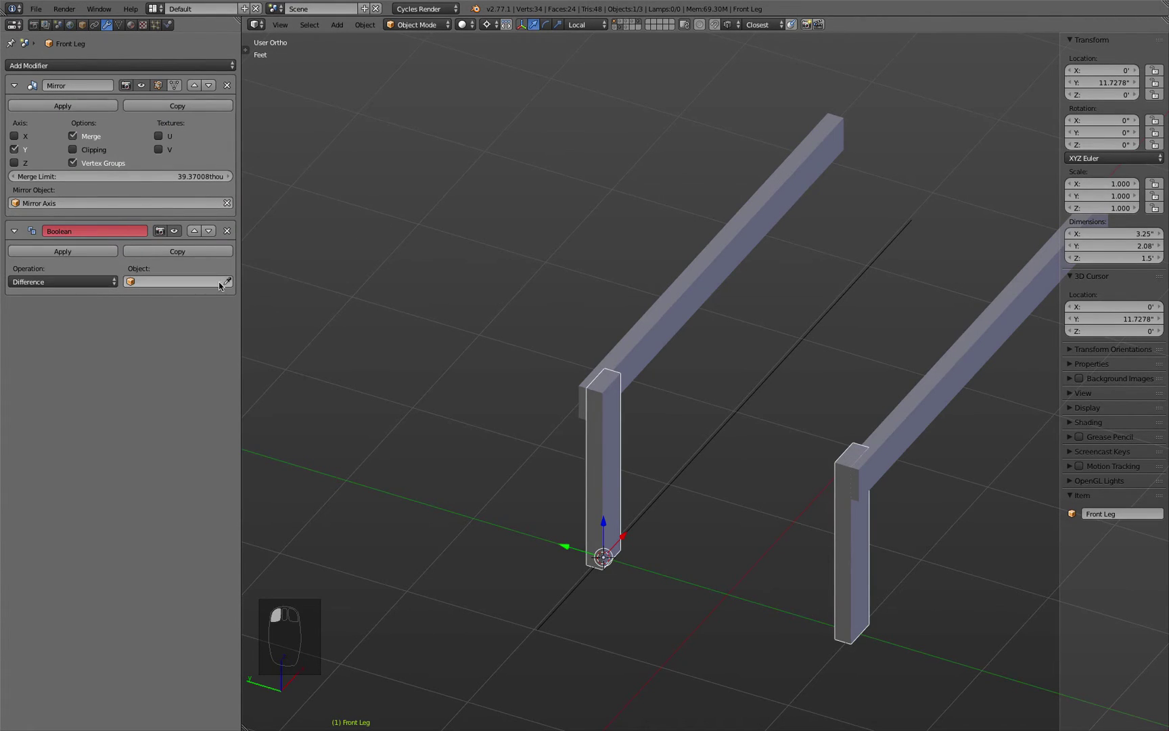
click(227, 281)
click(656, 328)
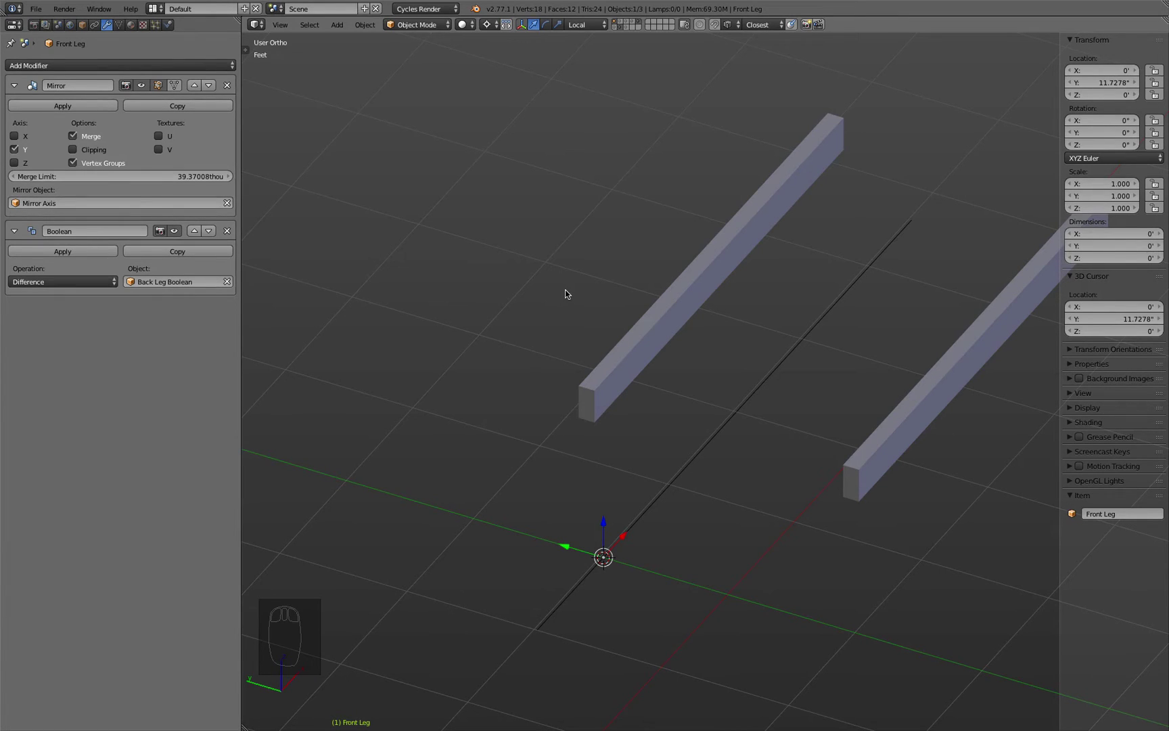
Step: Move the Back Leg Boolean to about X -1.844", Y 1.049', Z 1.048', crossing the front leg below its upper end
click(684, 304)
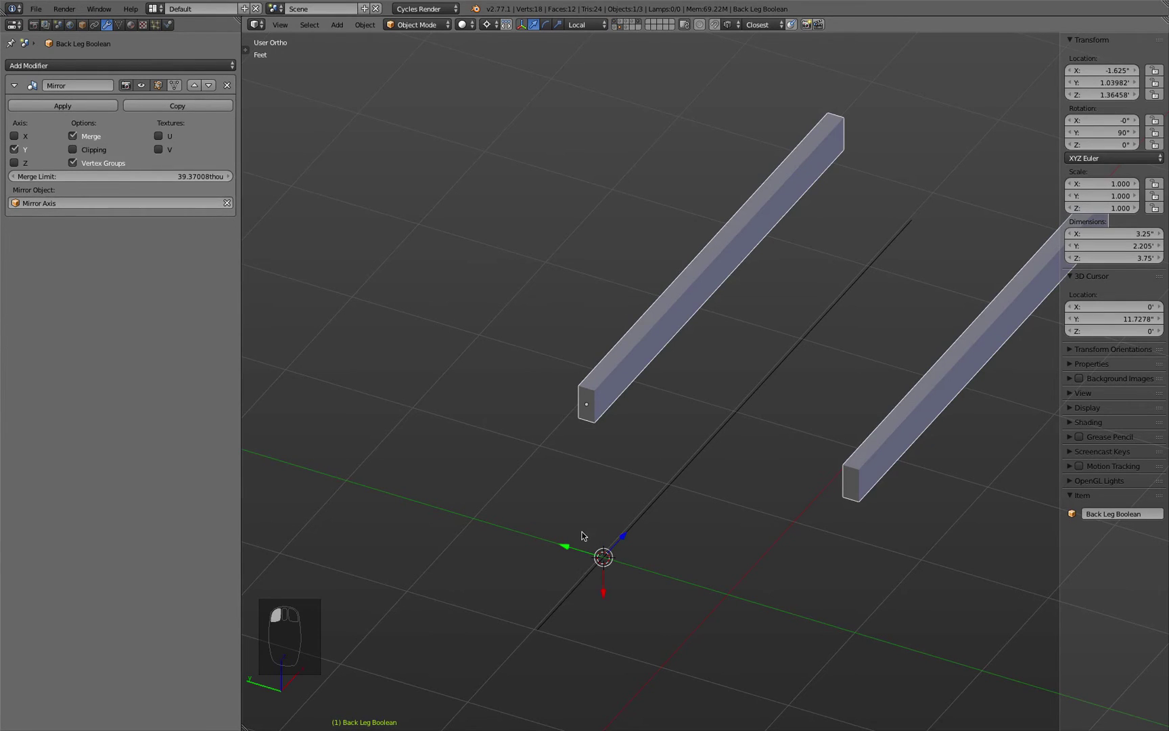
drag(566, 548, 606, 586)
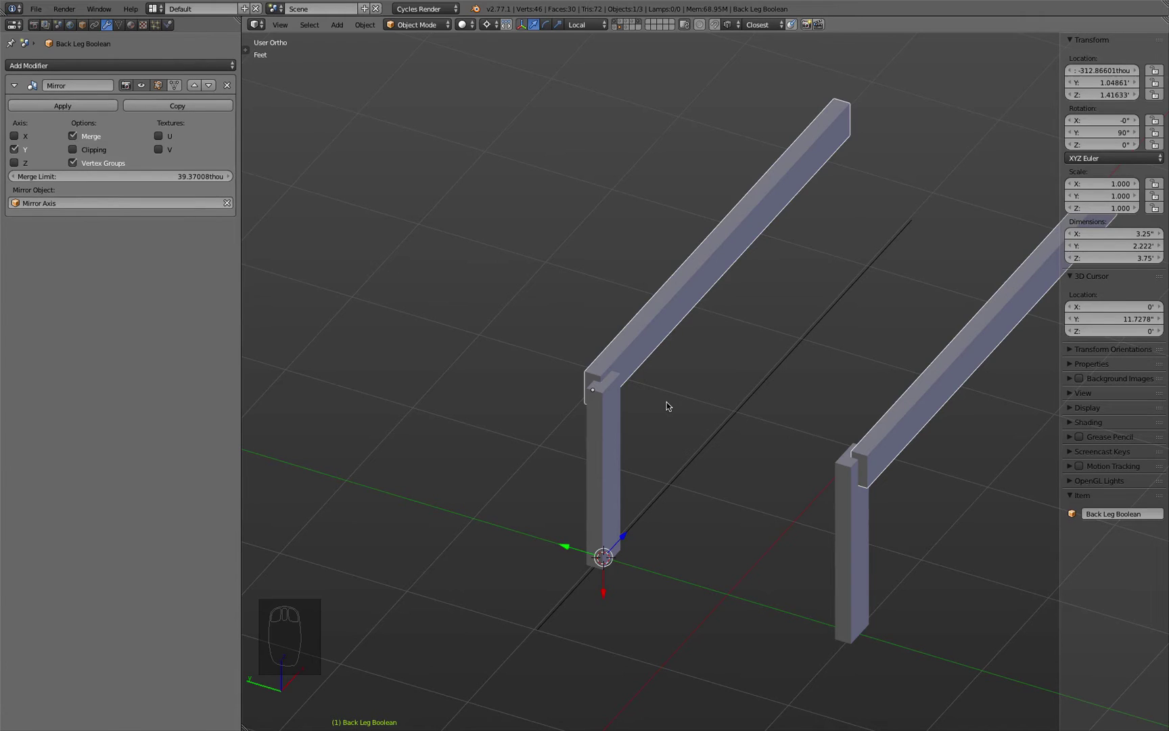
drag(626, 537, 595, 359)
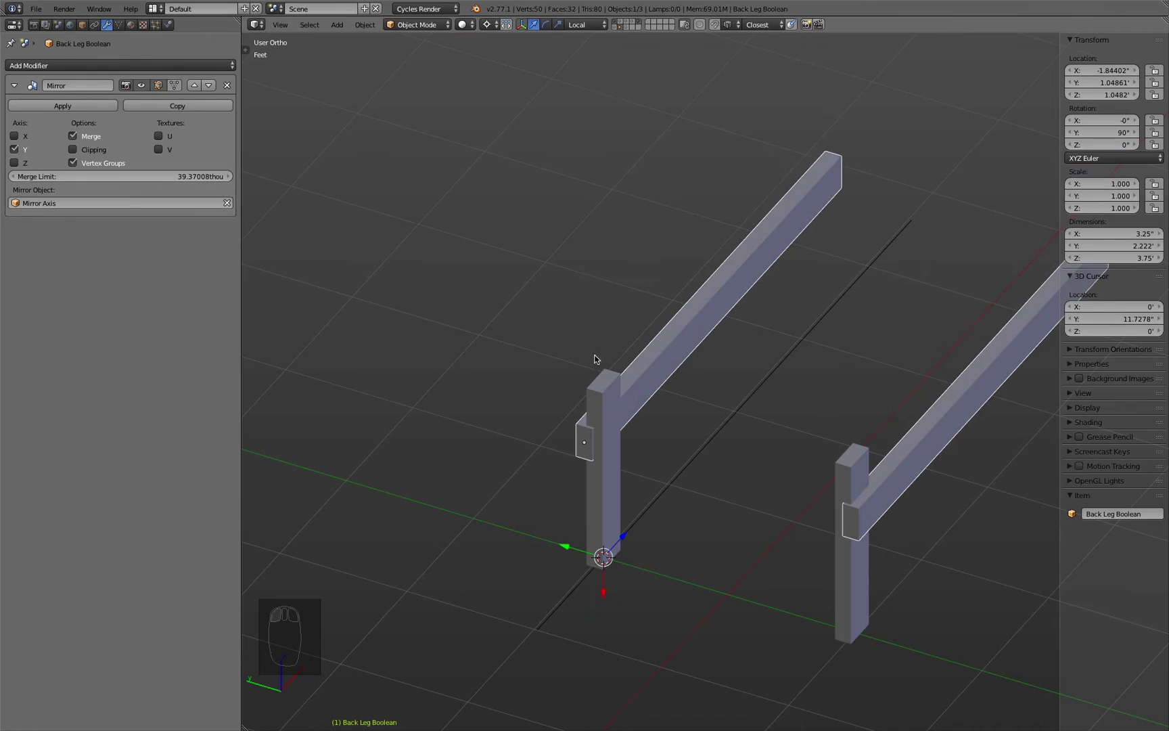
Step: Raise the Back Leg Boolean along Z to about 1.516' at the front leg's upper end
click(725, 26)
middle_drag(614, 407, 611, 400)
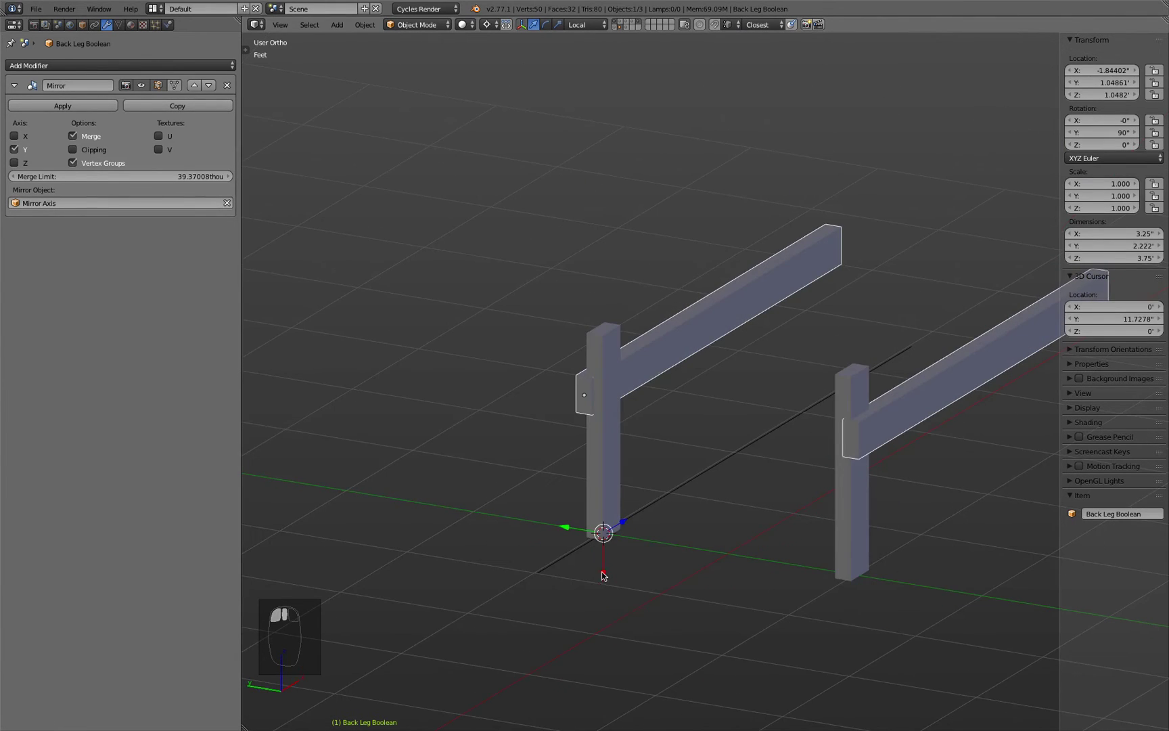
drag(604, 577, 595, 528)
scroll(590, 429, up, 3)
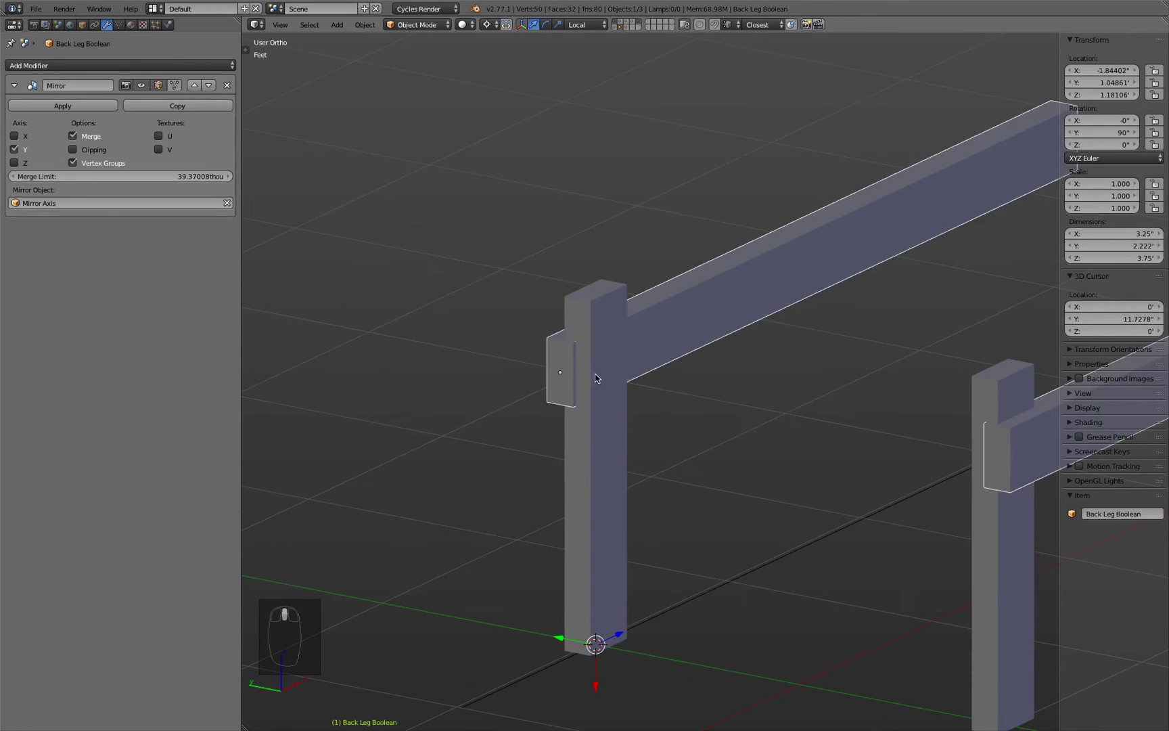
key(g)
key(z)
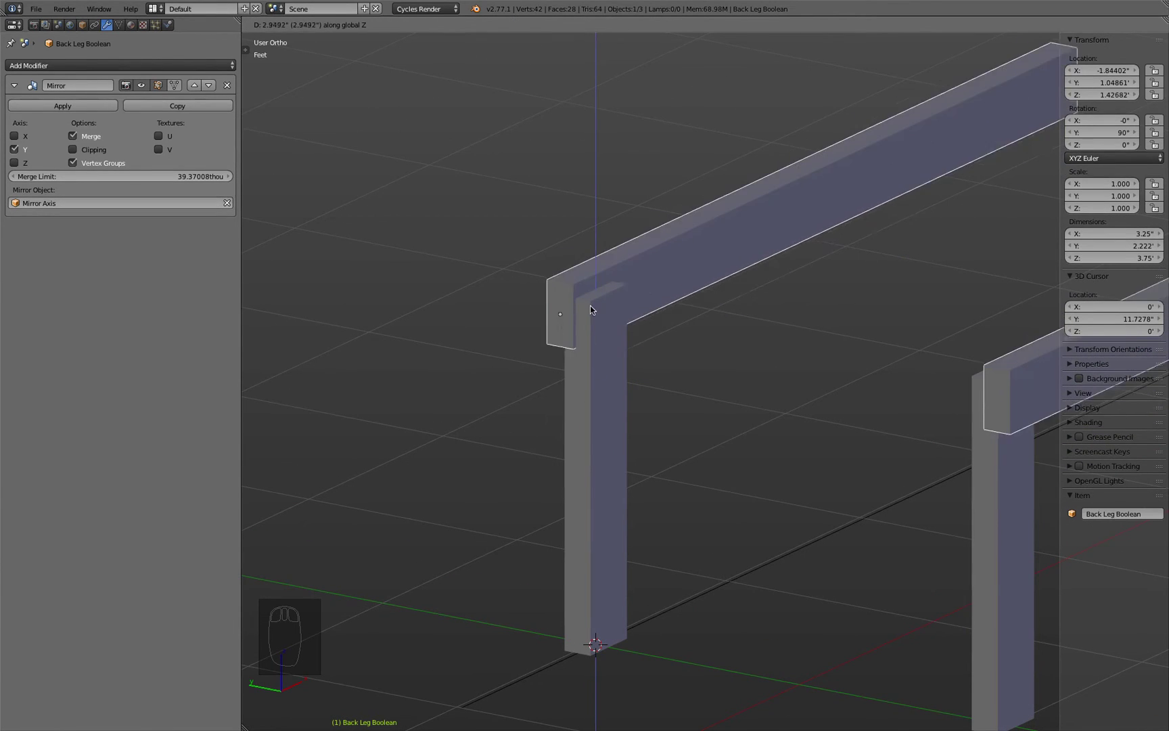
click(622, 288)
scroll(626, 296, down, 1)
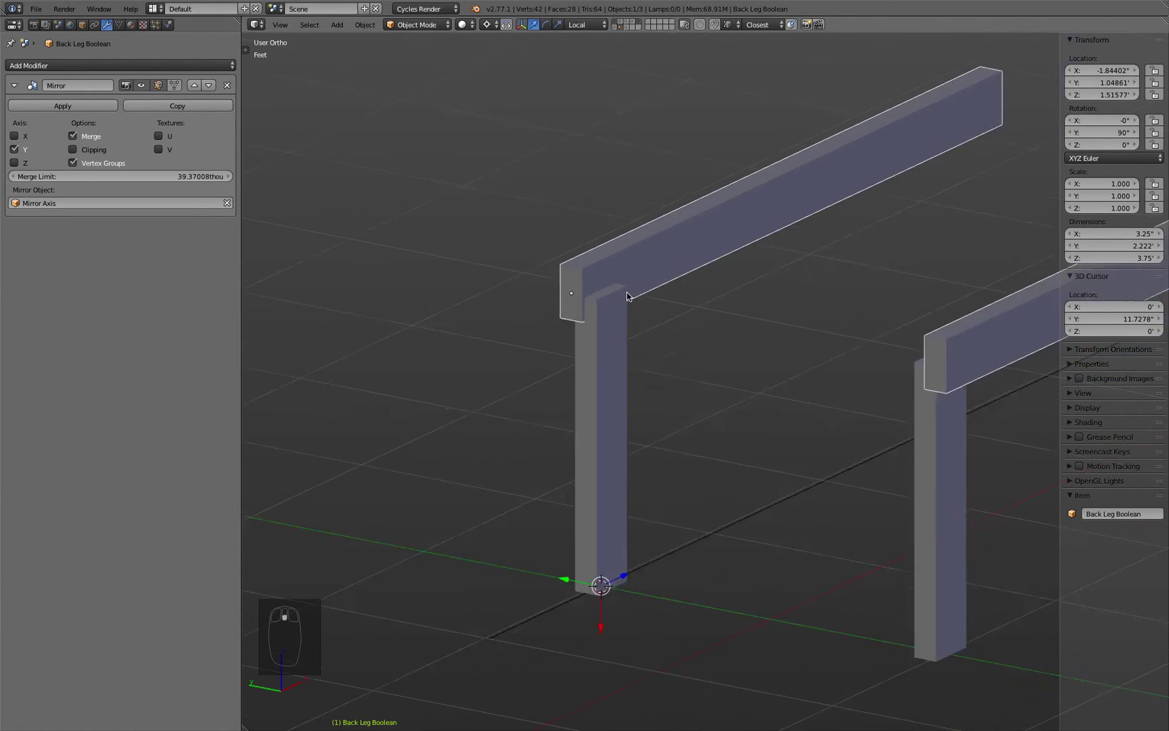
Step: Turn off the viewport display of the Front Leg's Boolean modifier
scroll(627, 296, down, 2)
key(KP_1)
key(z)
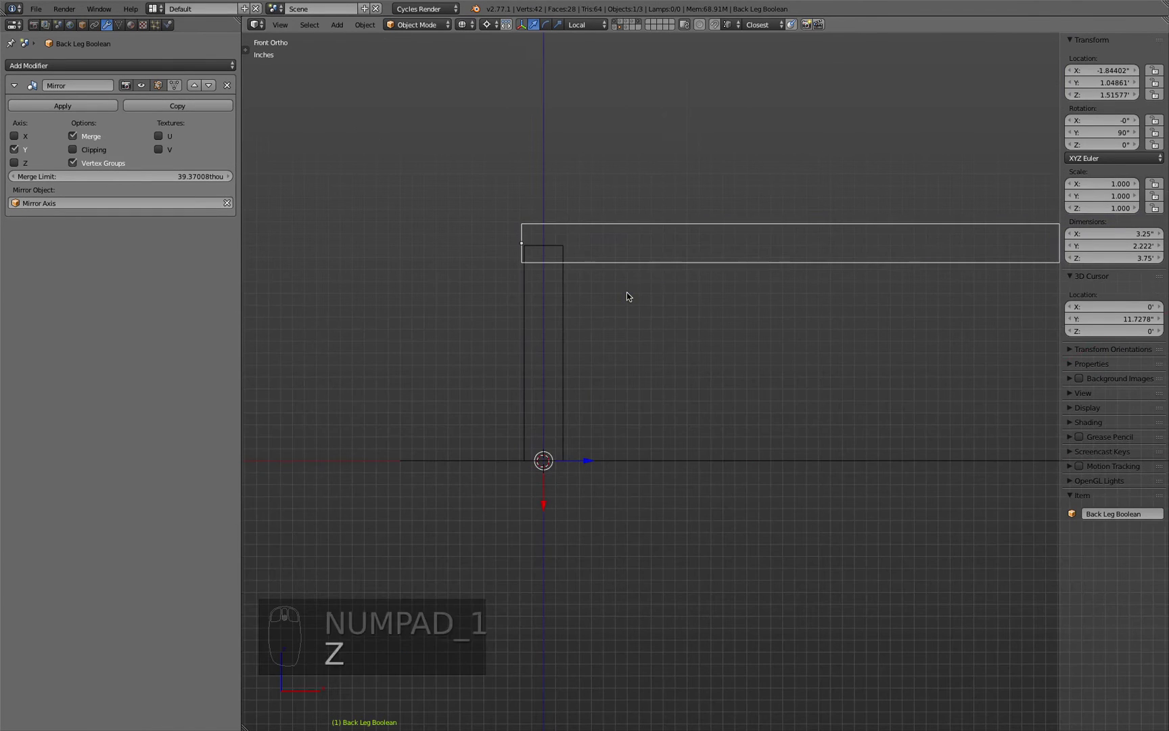
mouse_move(627, 295)
middle_down()
mouse_move(634, 316)
mouse_move(614, 339)
middle_up()
right_click(593, 340)
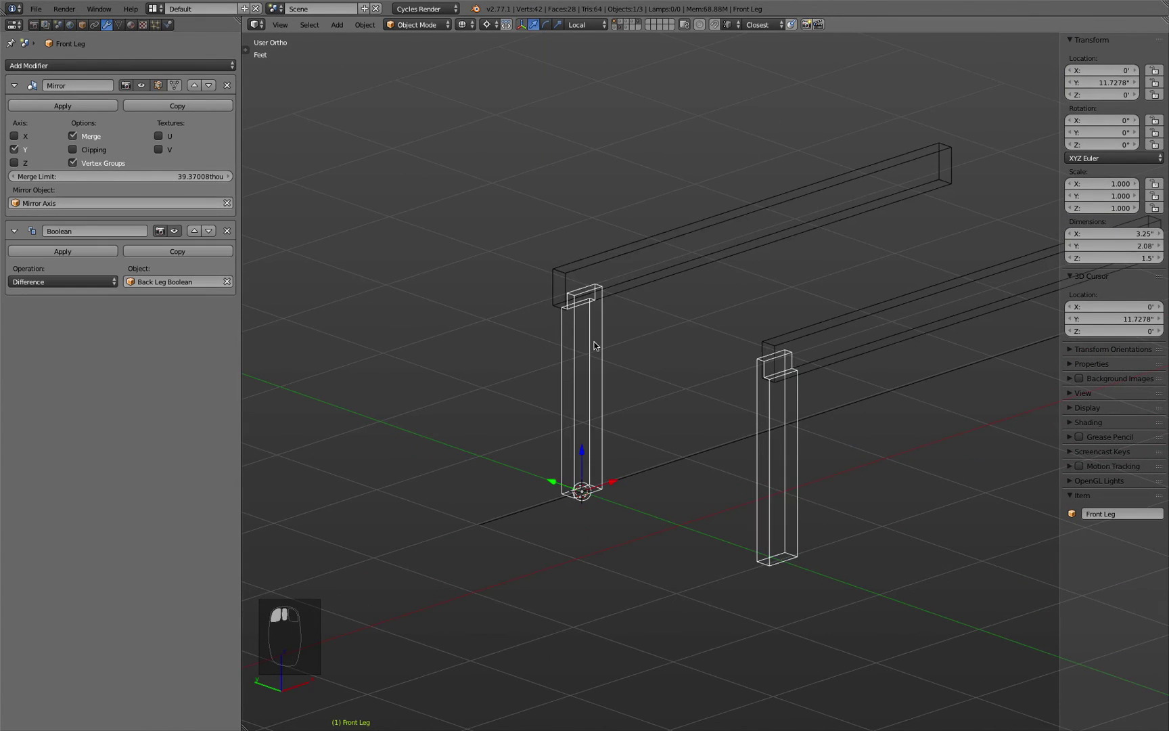
click(174, 232)
Step: Lower the Back Leg Boolean along its local X axis to about Z 1.141', using its own centre as the pivot
right_click(570, 302)
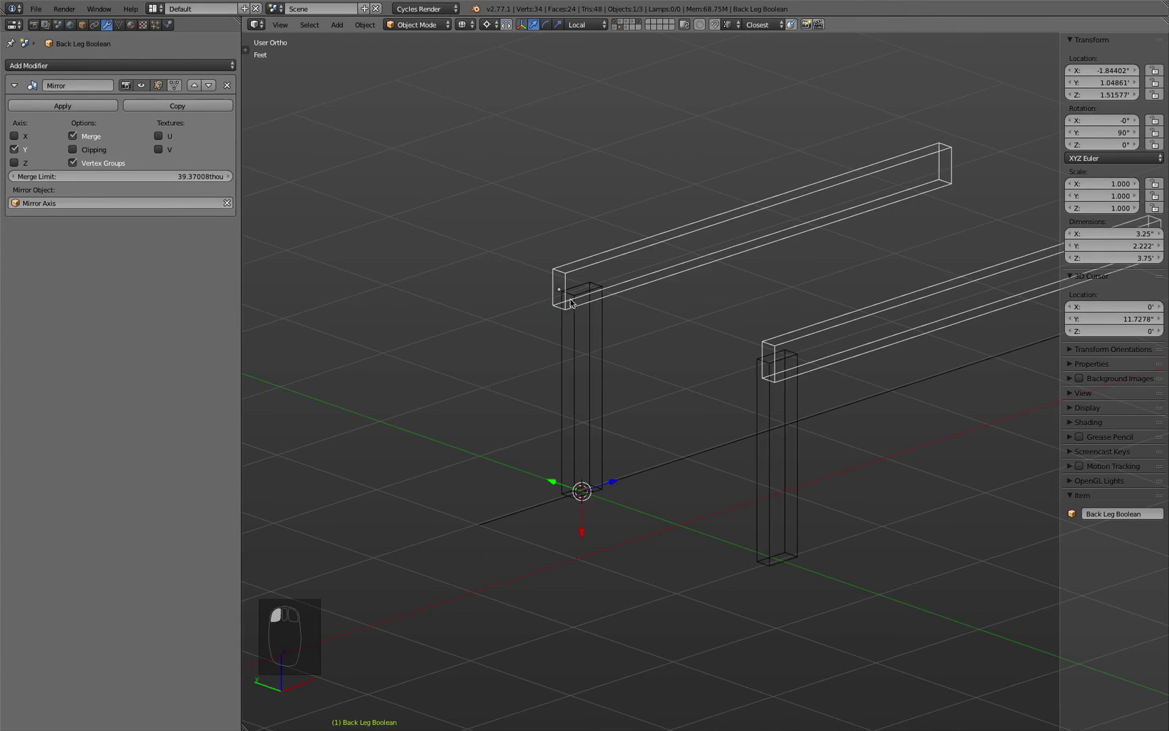
key(comma)
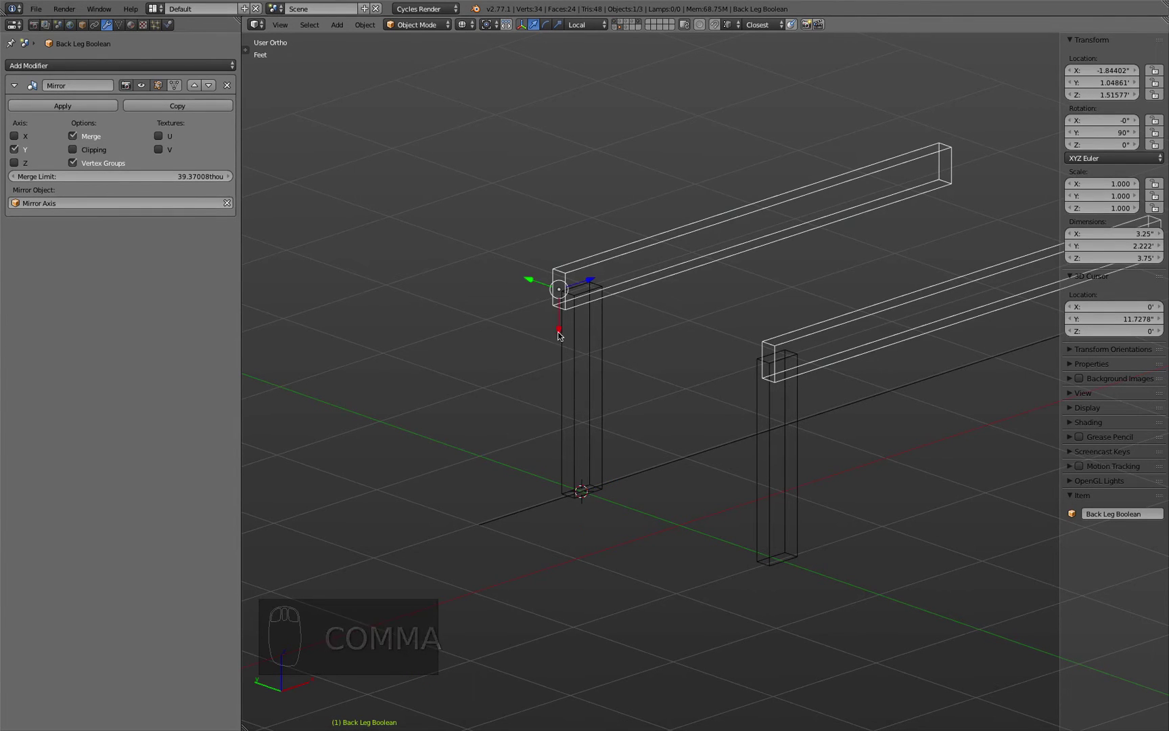
key(g)
key(x)
key(x)
click(572, 316)
scroll(573, 313, up, 3)
key(g)
middle_drag(573, 298, 602, 279)
click(602, 279)
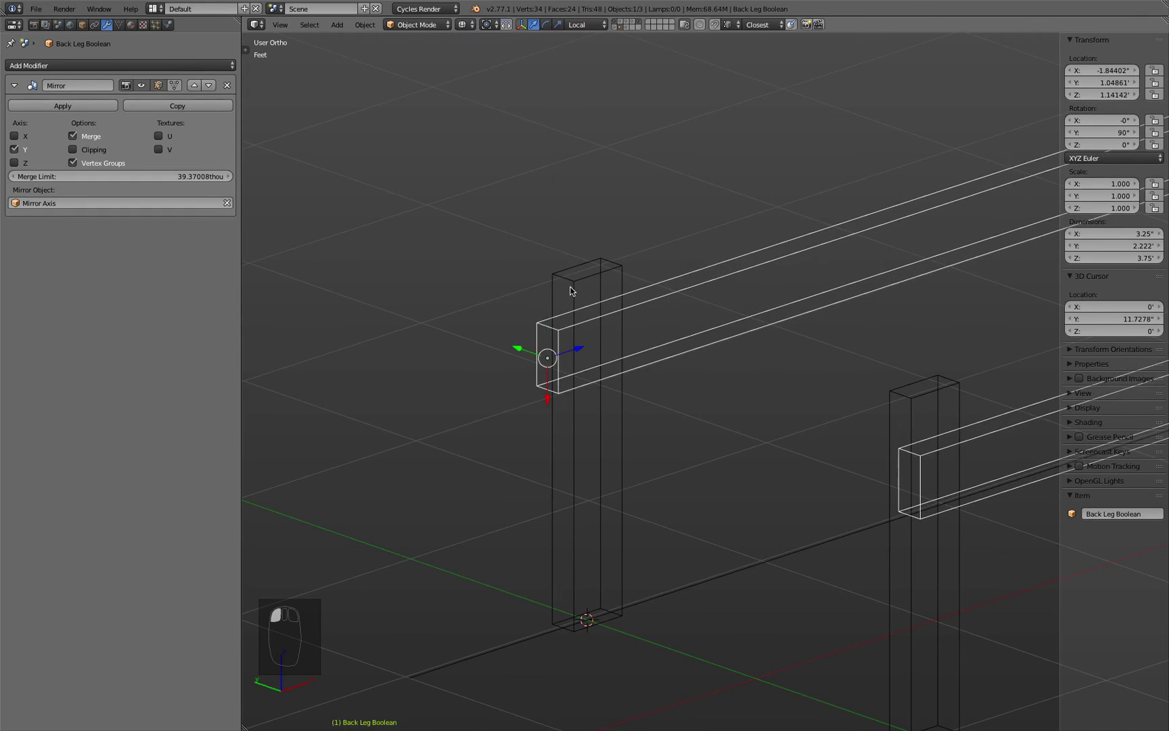
Step: Raise the Back Leg Boolean to about Z 1.342' at the front leg's upper end
key(z)
key(z)
key(KP_5)
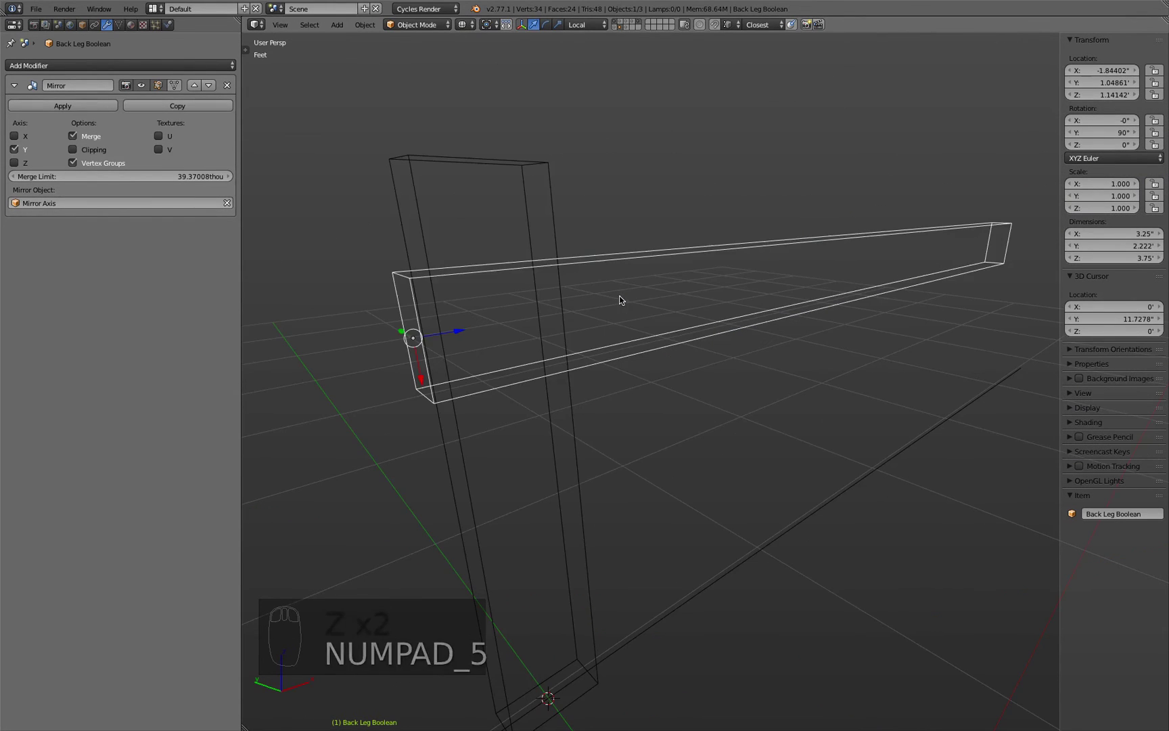
middle_drag(619, 300, 482, 453)
key(g)
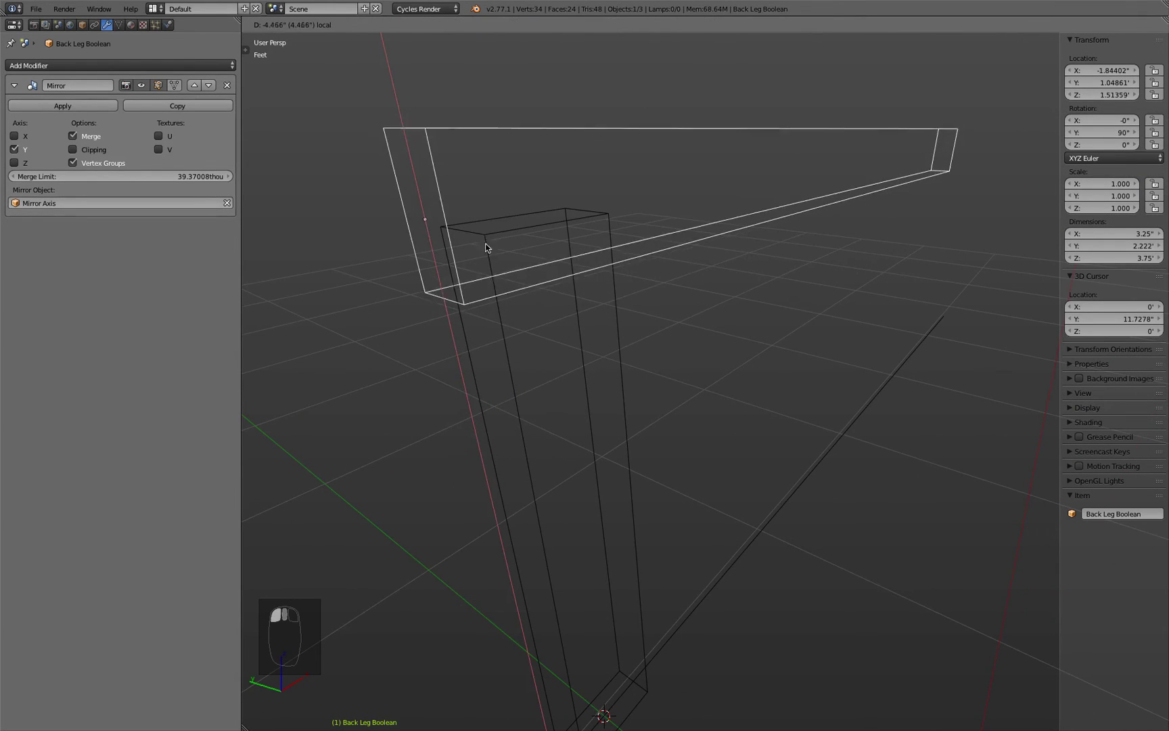
click(493, 336)
key(z)
Step: Lower the Back Leg Boolean below the front leg's upper end to about Z 11.775", with snapping enabled
key(KP_1)
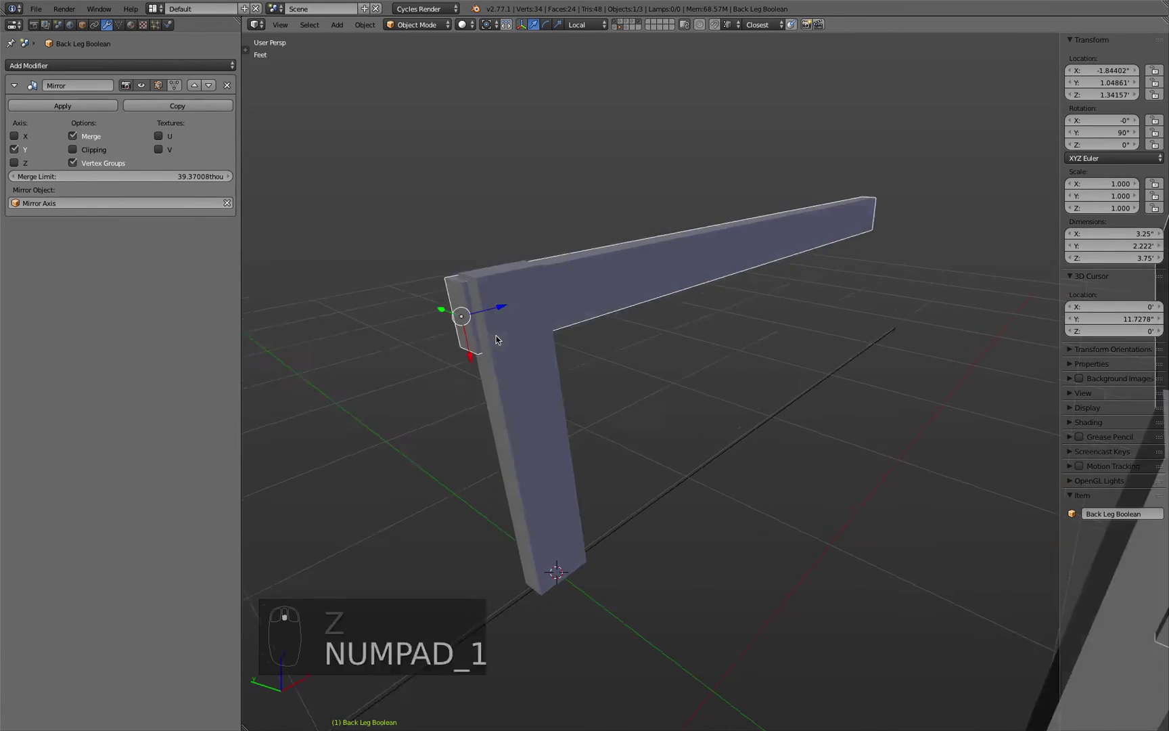
key(KP_5)
middle_drag(496, 336, 584, 351)
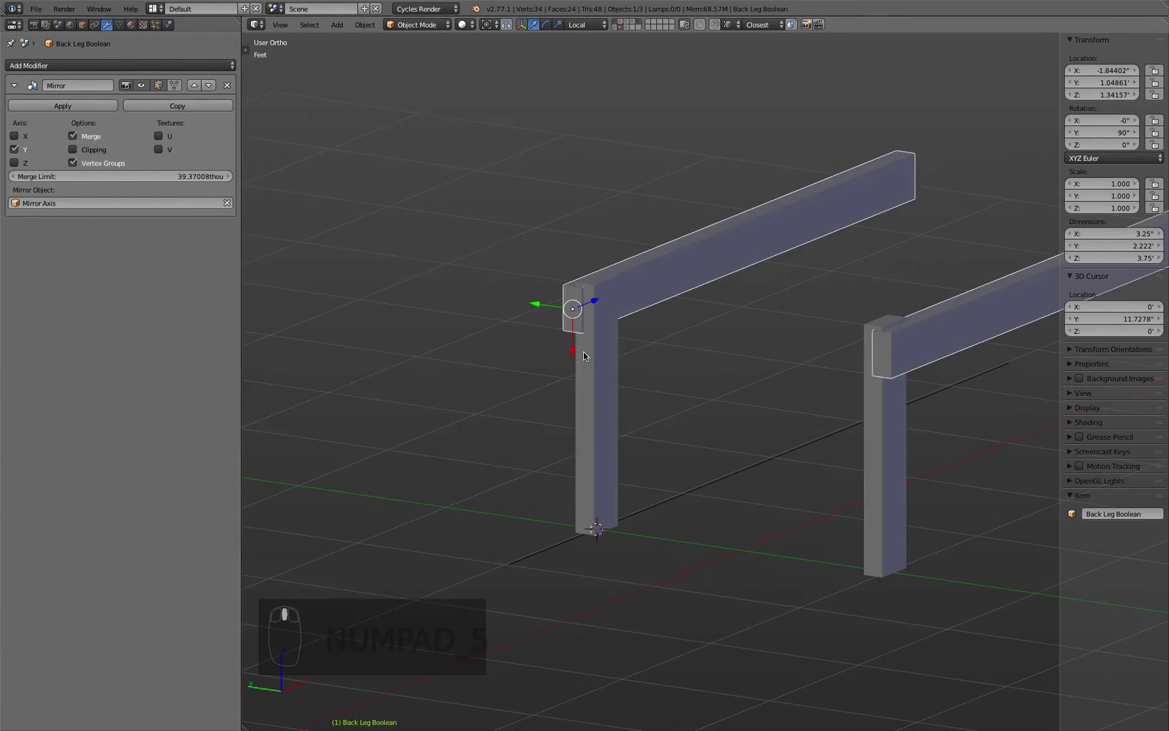
key(g)
key(x)
key(x)
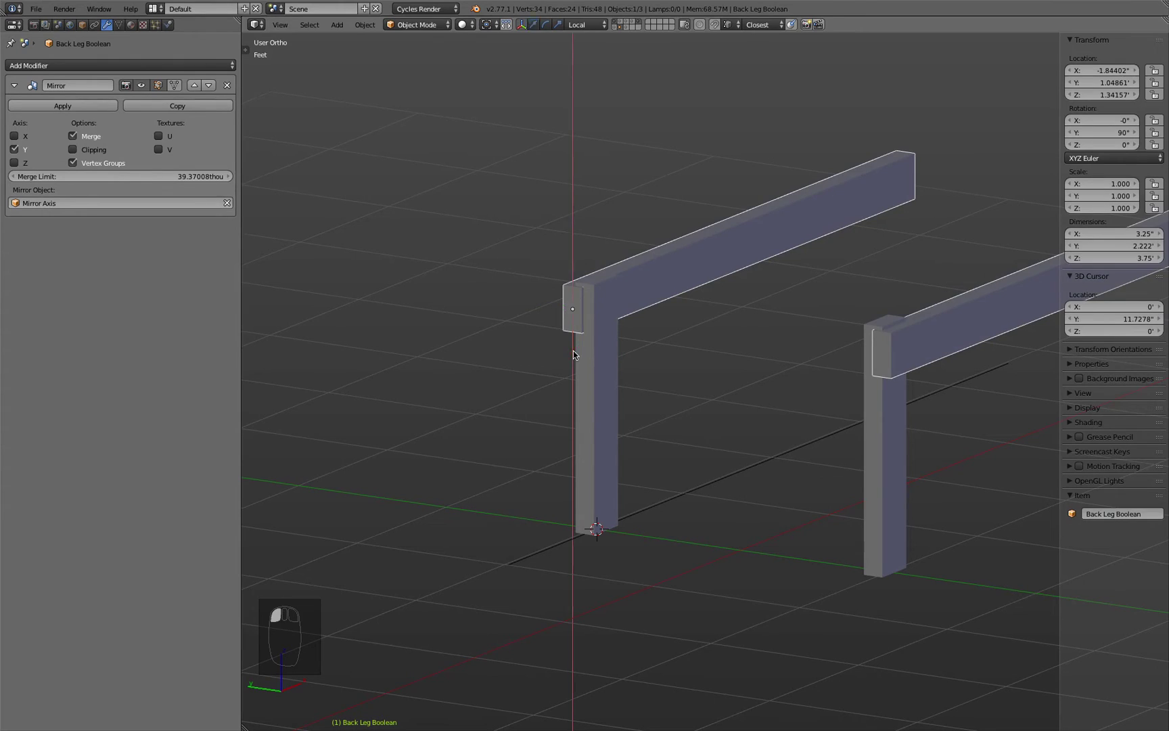
click(579, 339)
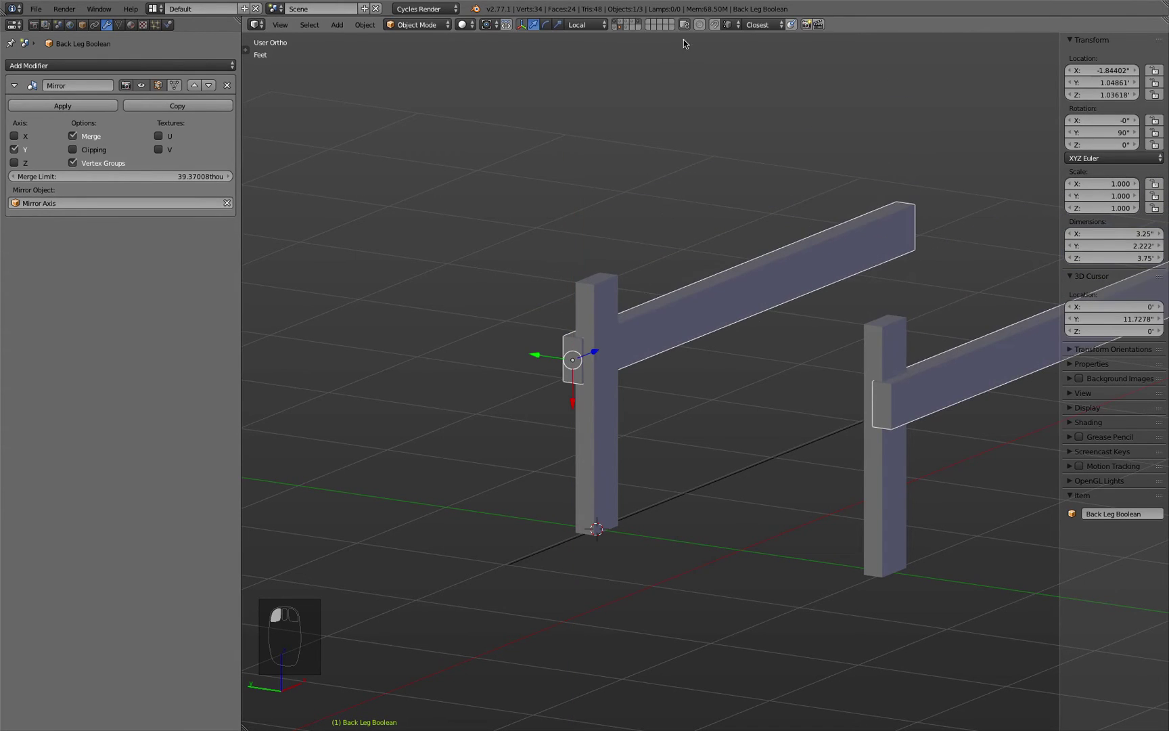
click(714, 24)
drag(574, 399, 653, 265)
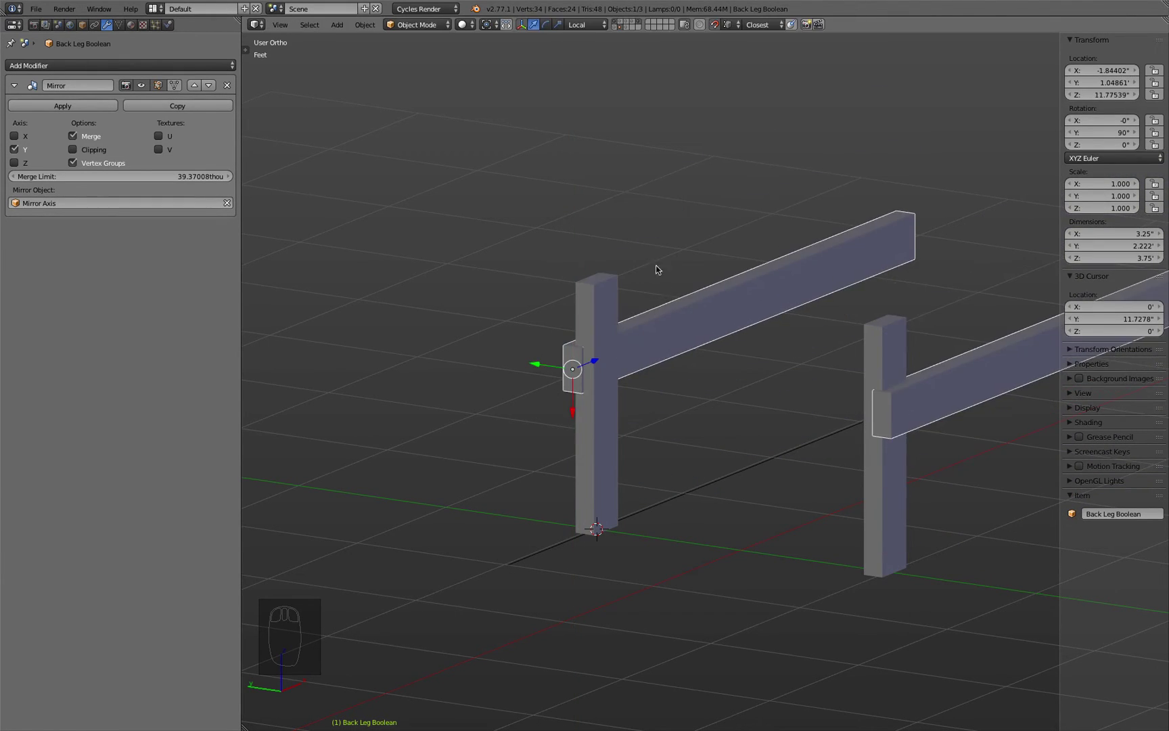
Step: Recalculate the normals of the whole Front Leg mesh to face outward
click(605, 311)
key(Tab)
key(a)
key(a)
key(a)
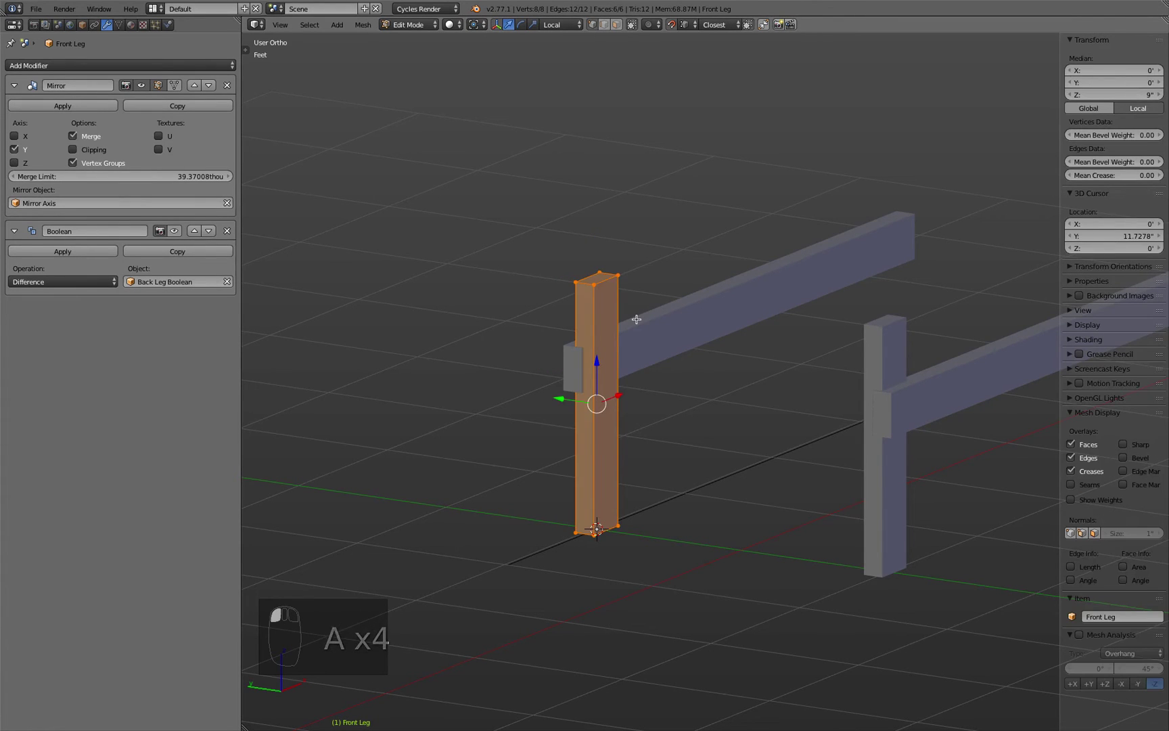
key(ctrl+n)
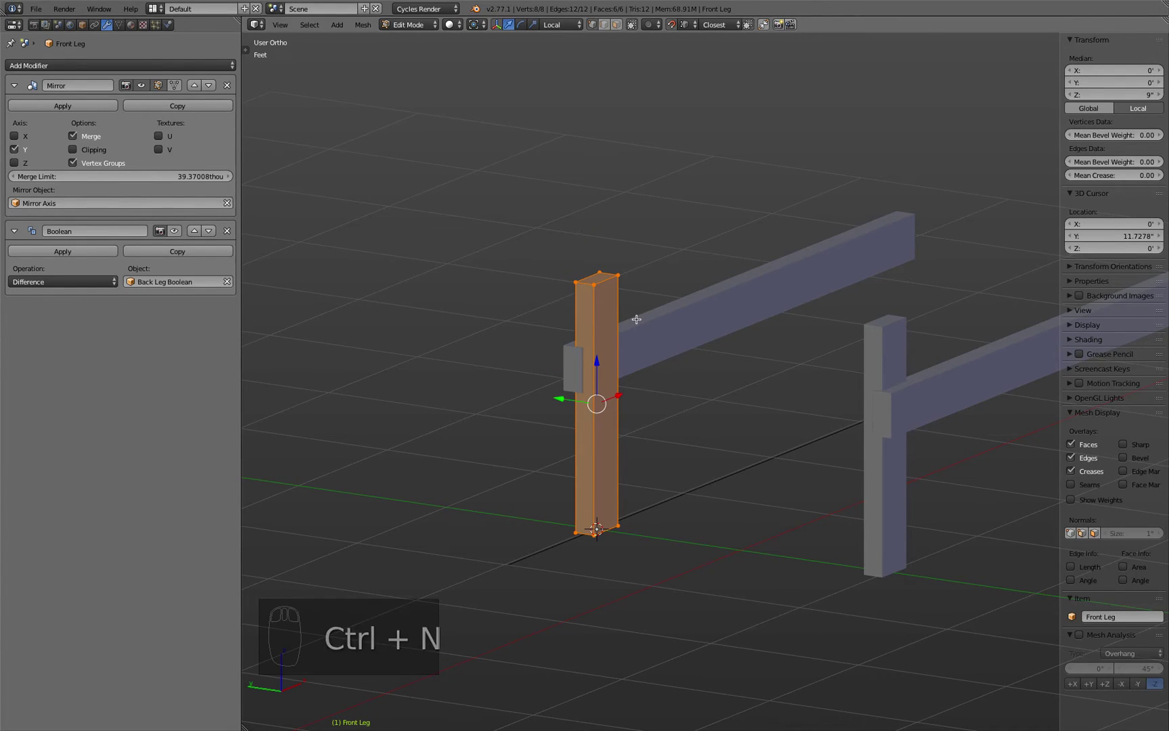
key(Tab)
Step: Undo the recent edits back to the point where the Front Leg's Boolean modifier had no object assigned
click(572, 379)
middle_drag(573, 403, 522, 384)
key(super)
key(super+z)
key(super+z)
key(super+z)
key(super+z)
key(super+z)
key(super+z)
key(super+z)
key(super+z)
key(super+z)
key(super+z)
key(super+z)
key(super+z)
key(super+z)
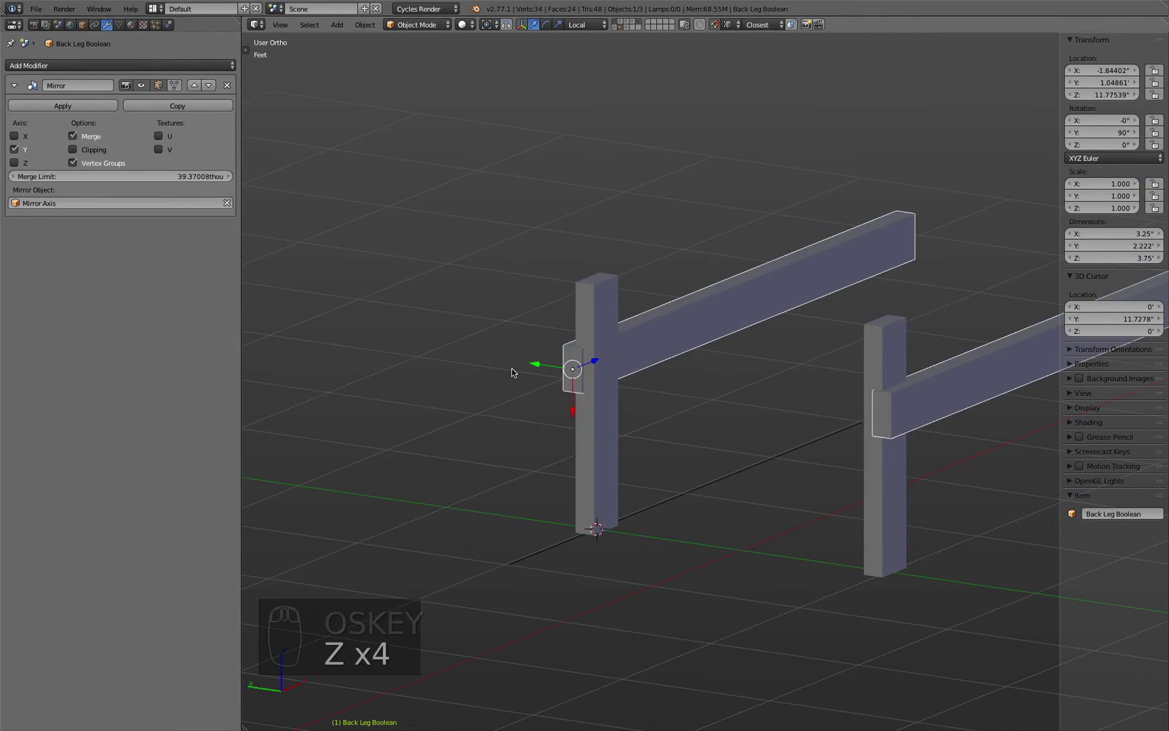
key(super+z)
key(super+z)
key(super+z)
key(super+z)
key(super+z)
key(super+z)
key(super+z)
key(super+z)
key(super+z)
key(super+z)
key(super+z)
key(super+z)
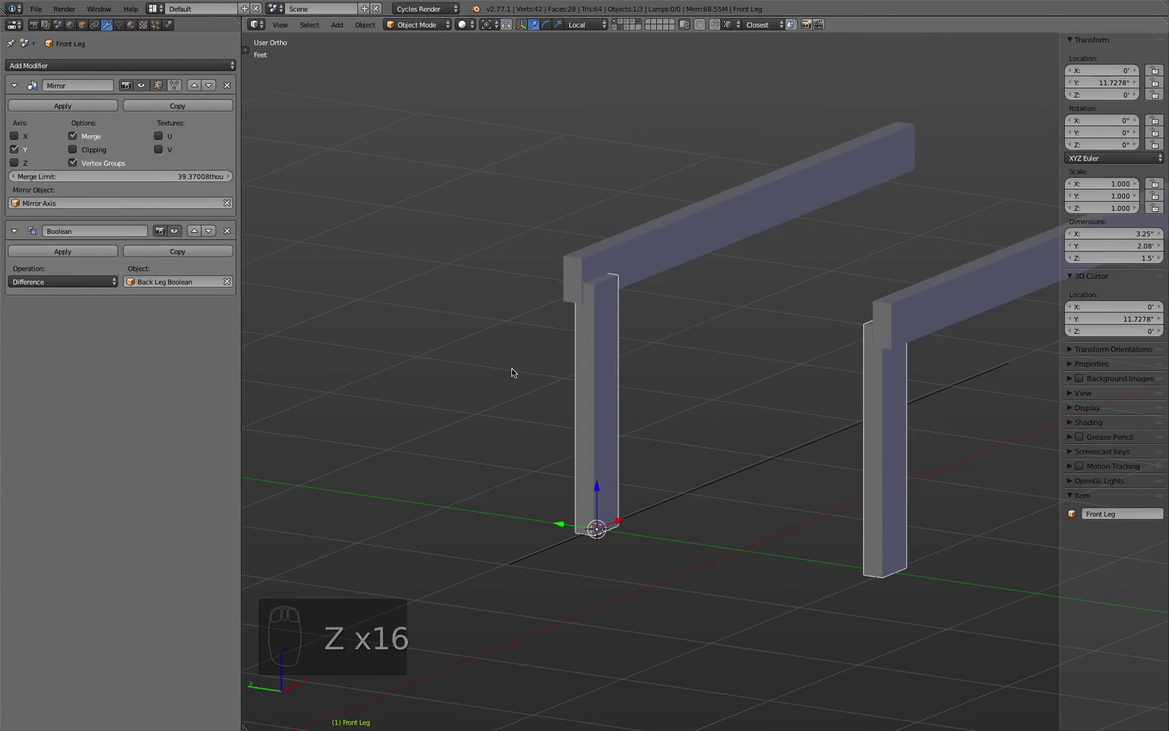
key(super+z)
key(super+z)
key(super+z)
key(super+z)
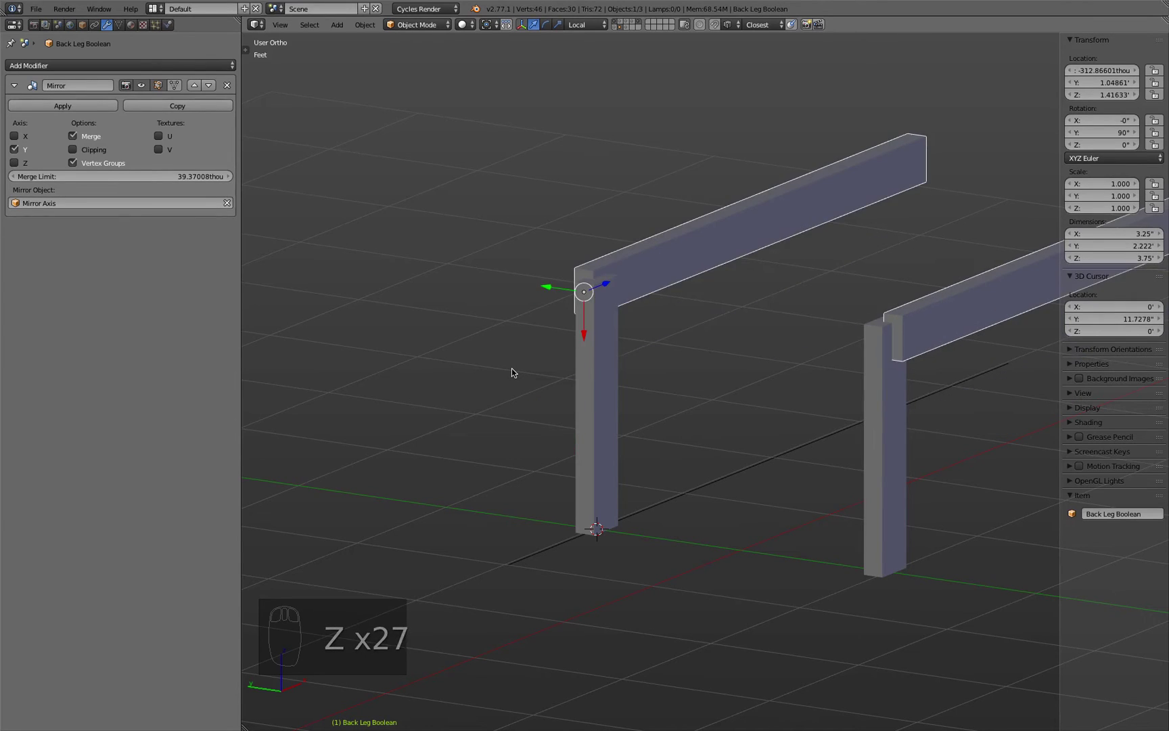
key(super)
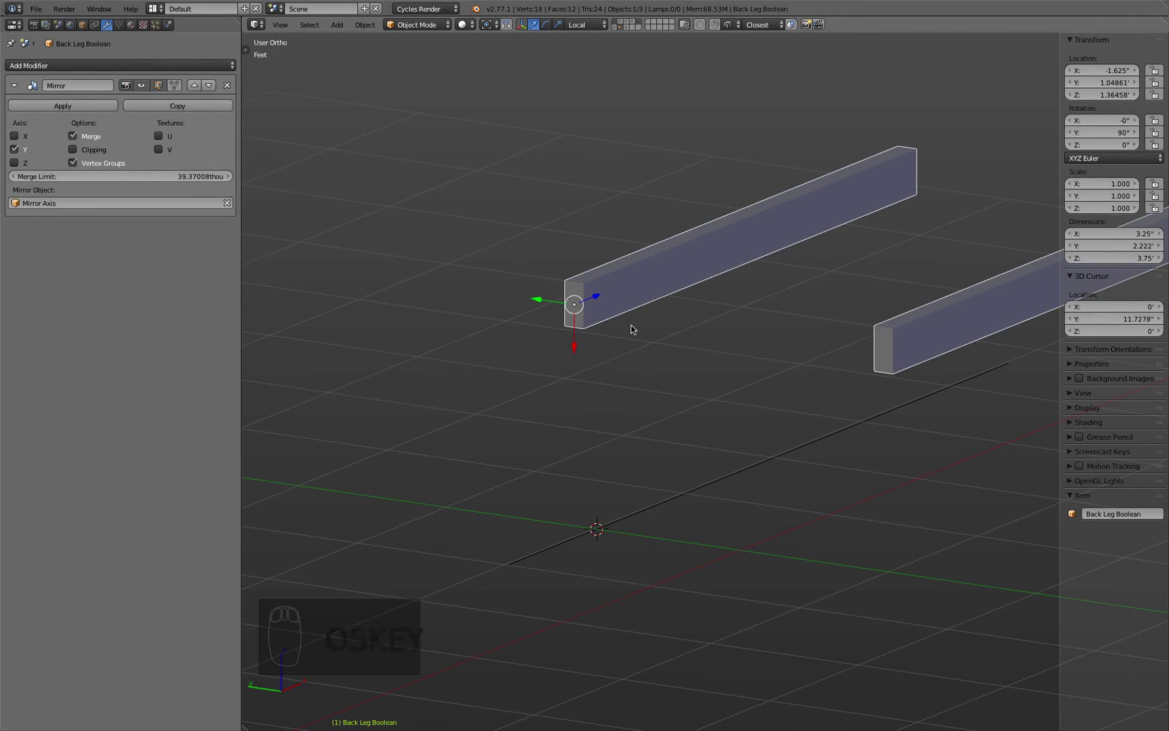
key(super+z)
key(super+z)
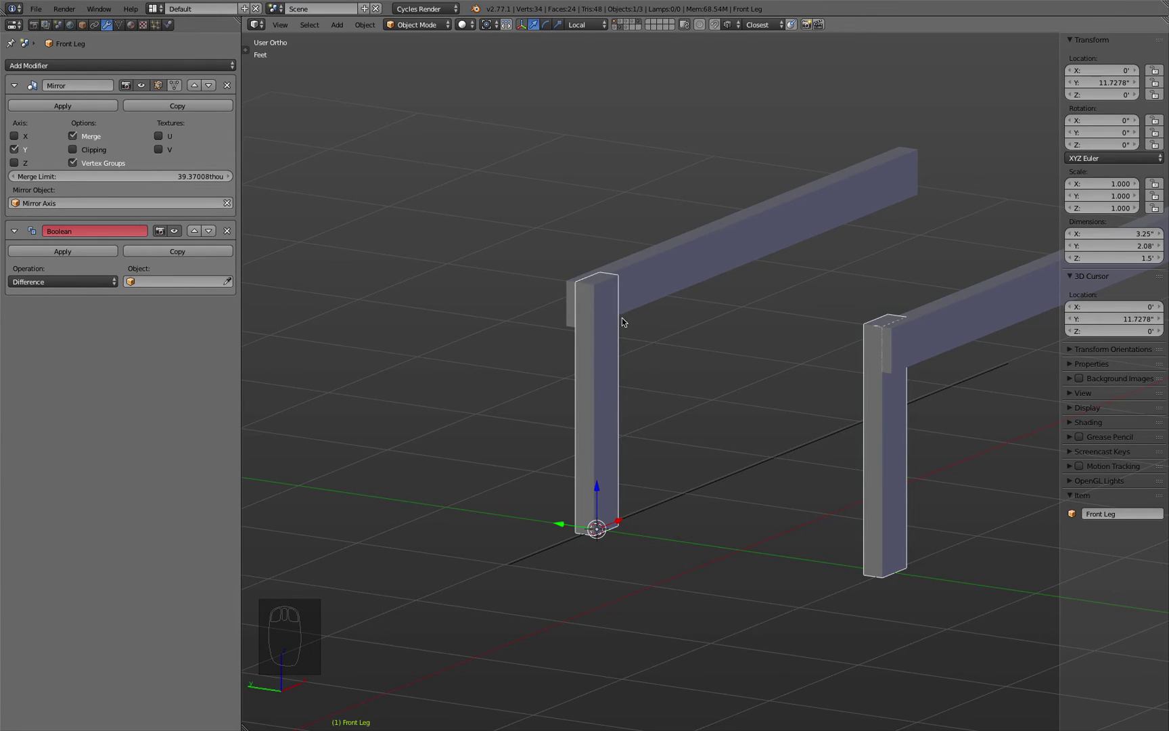
Step: Move the Back Leg Boolean along Y to about 1.442', clear of the front leg
middle_drag(621, 317, 597, 330)
right_click(501, 350)
middle_drag(502, 350, 564, 321)
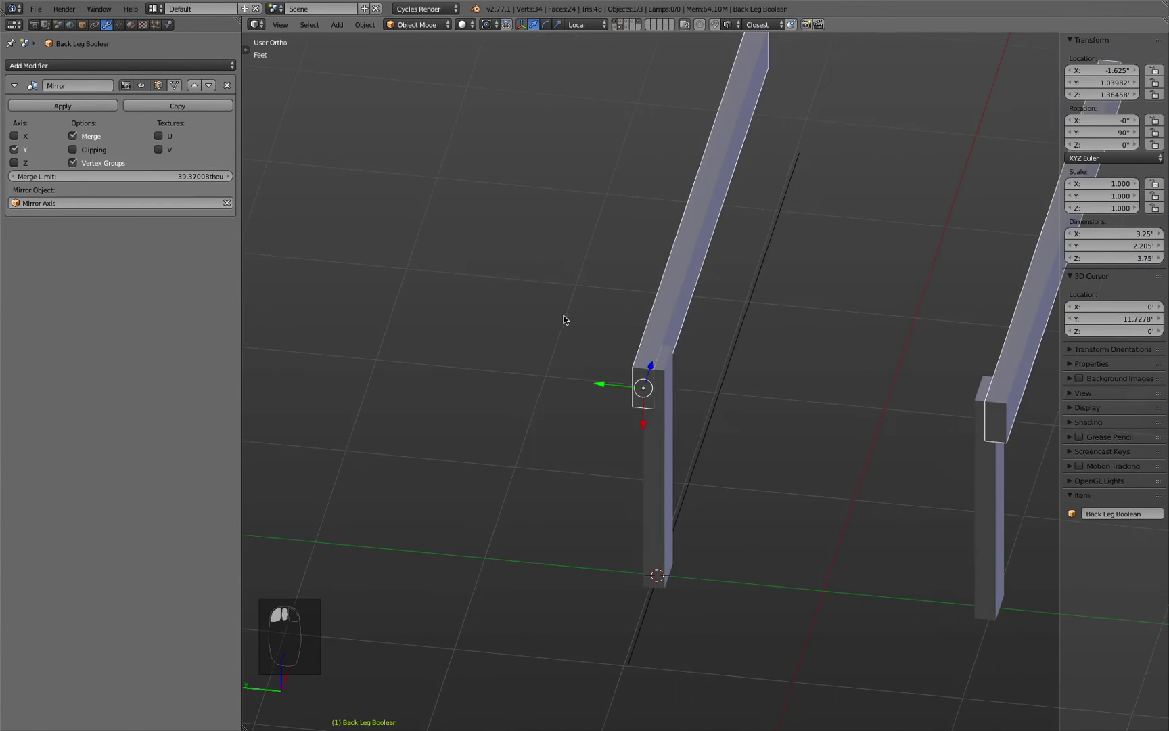
key(g)
key(y)
key(y)
click(535, 388)
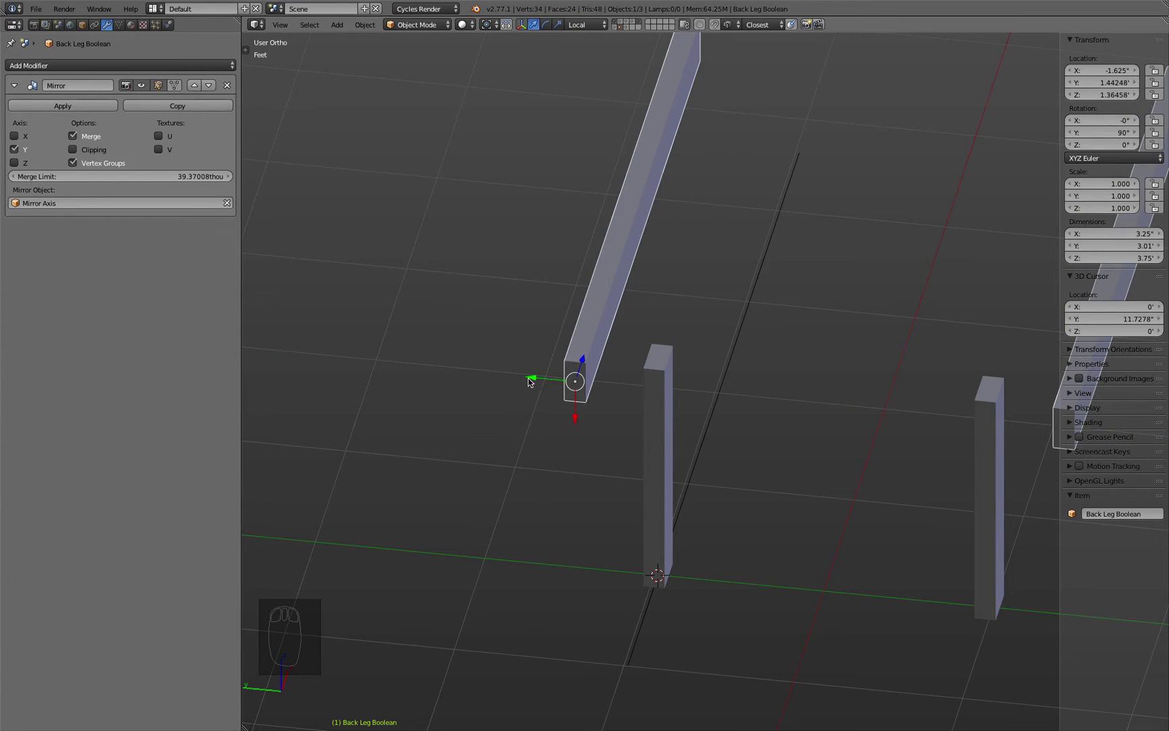
Step: Set the Back Leg Boolean's Y scale to 1.1 and move it along Y to about 10.903", overlapping the front leg
click(1108, 246)
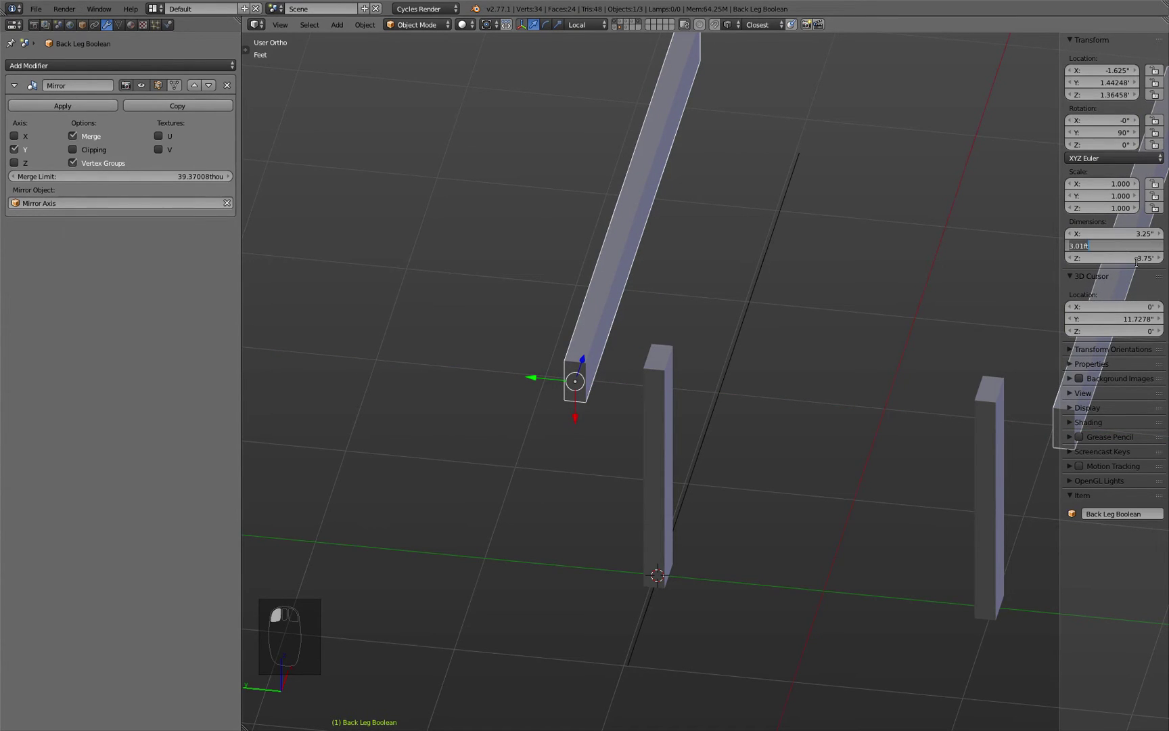
key(Return)
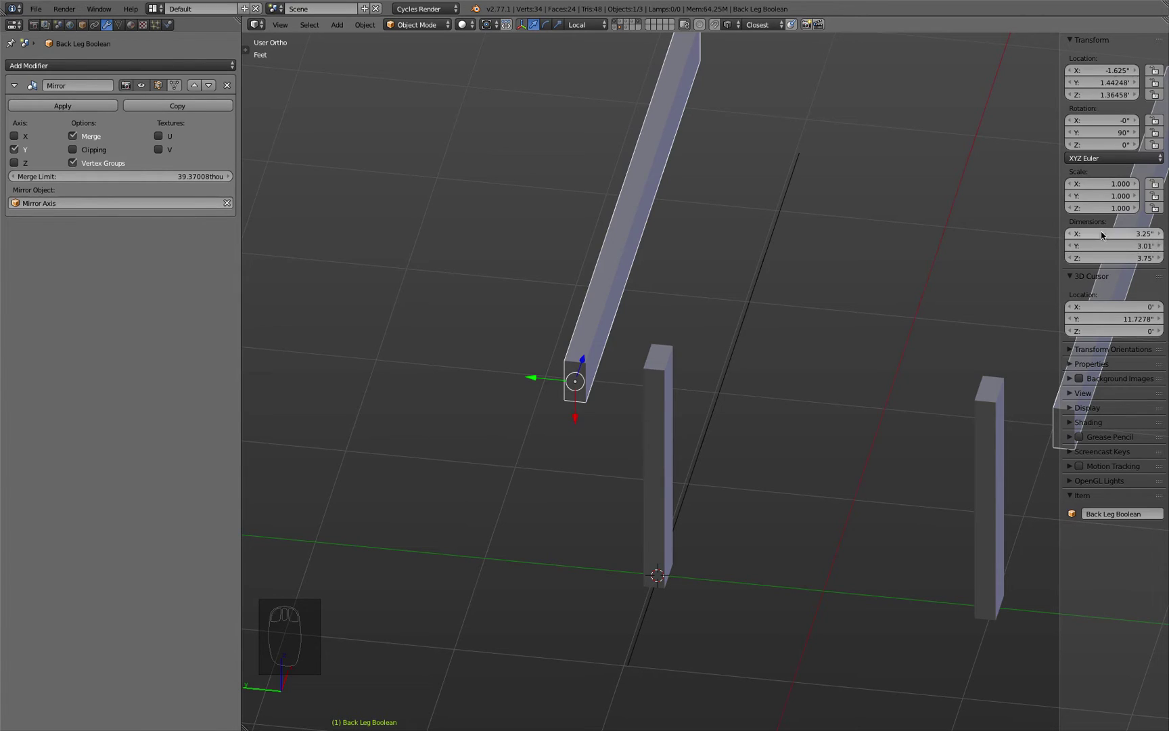
click(1101, 196)
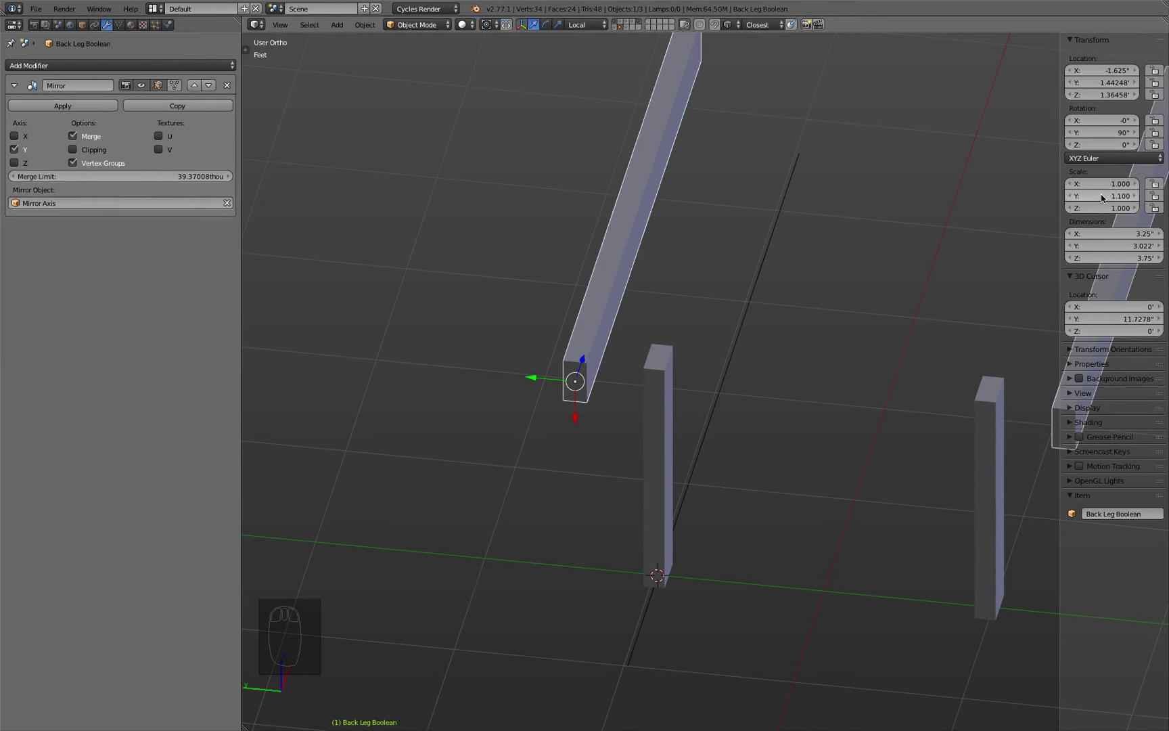
key(Return)
drag(532, 381, 703, 437)
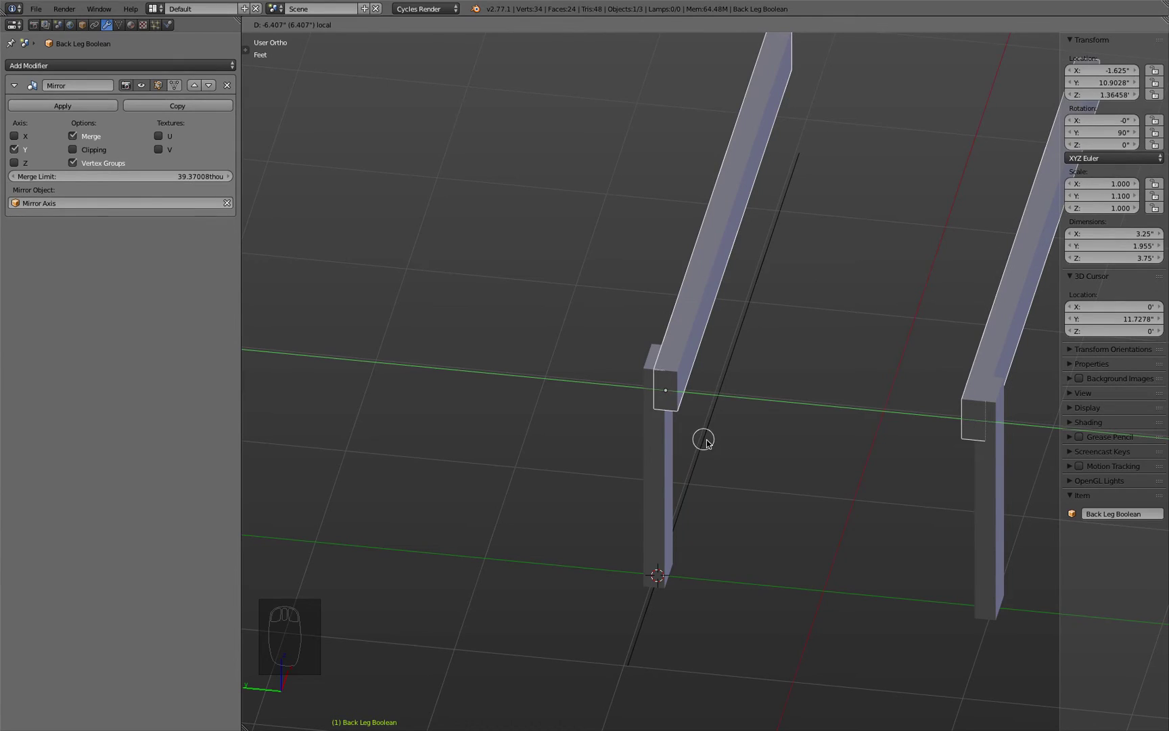
click(707, 443)
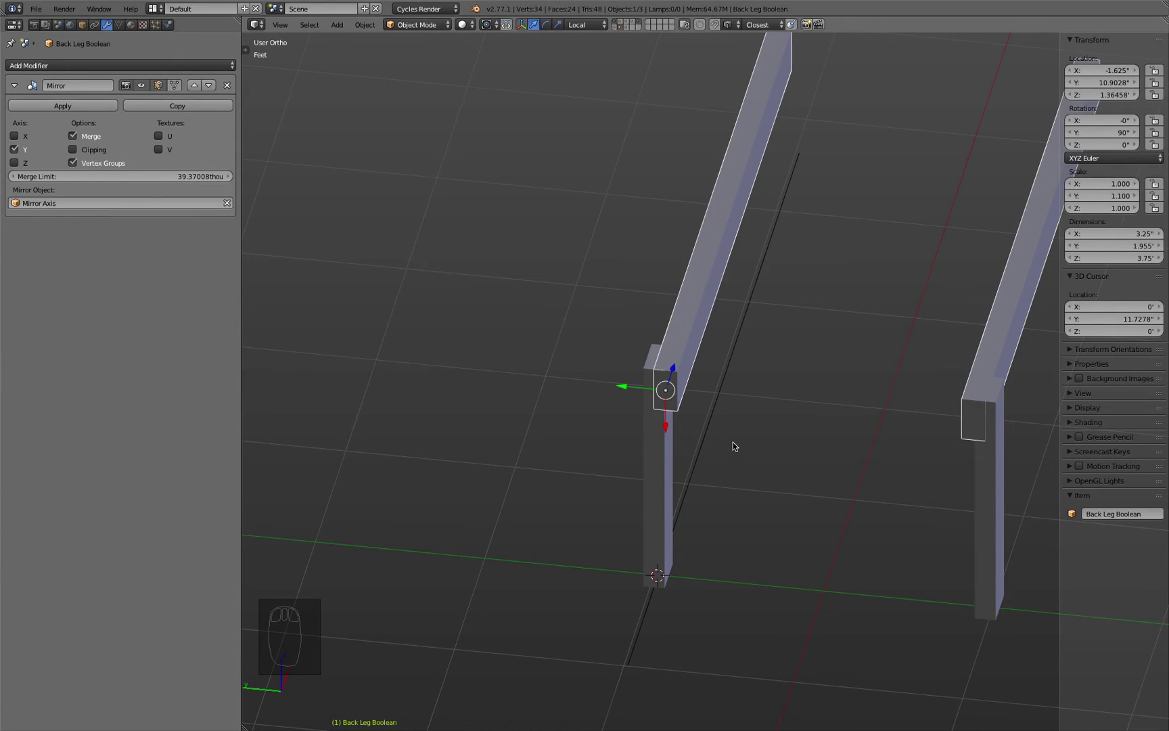
Step: Mirror the Back Leg Boolean along global Y with the 3D cursor as the pivot point
click(492, 25)
click(512, 53)
key(ctrl+m)
key(y)
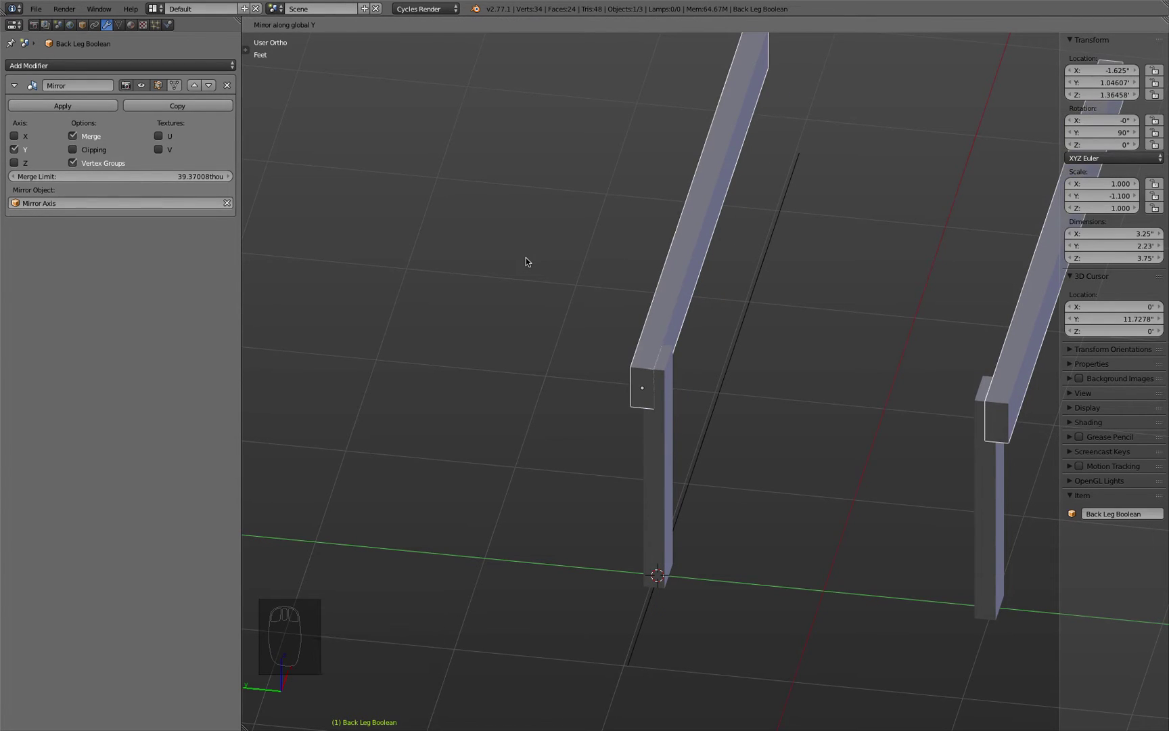
key(Return)
Step: Examine how the Back Leg Boolean's edges line up with the front leg in a wireframe top view
key(KP_7)
key(z)
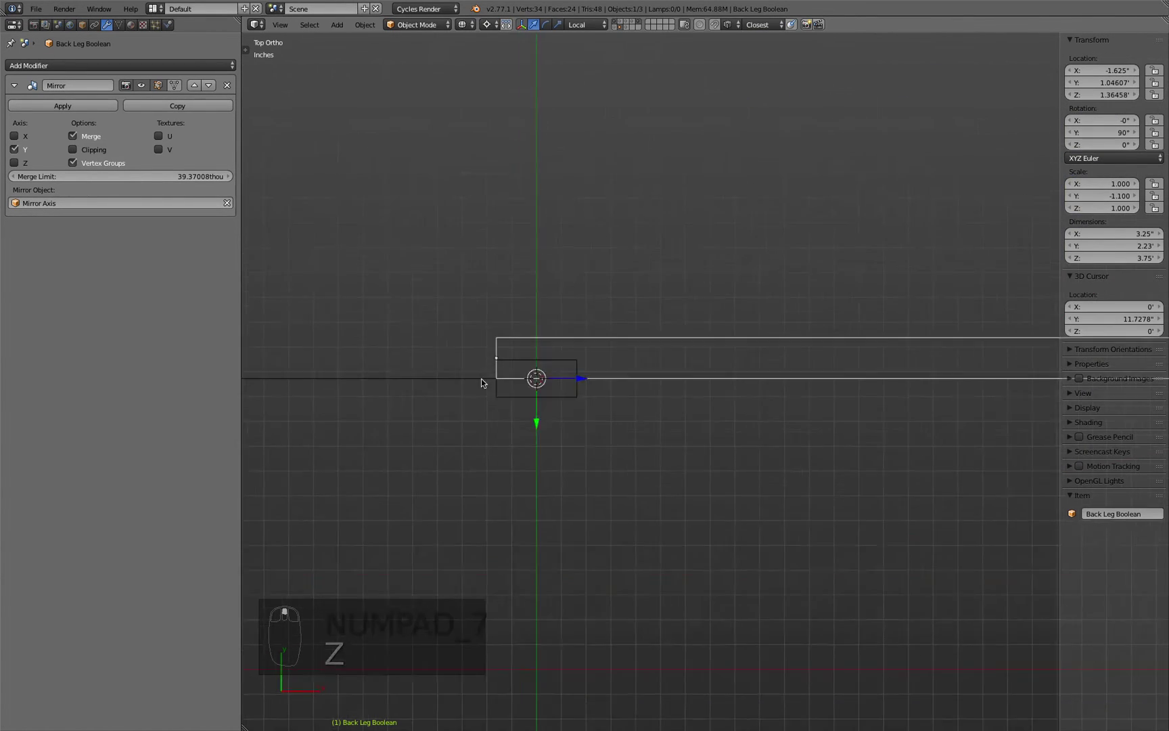
scroll(539, 380, up, 2)
scroll(539, 379, up, 5)
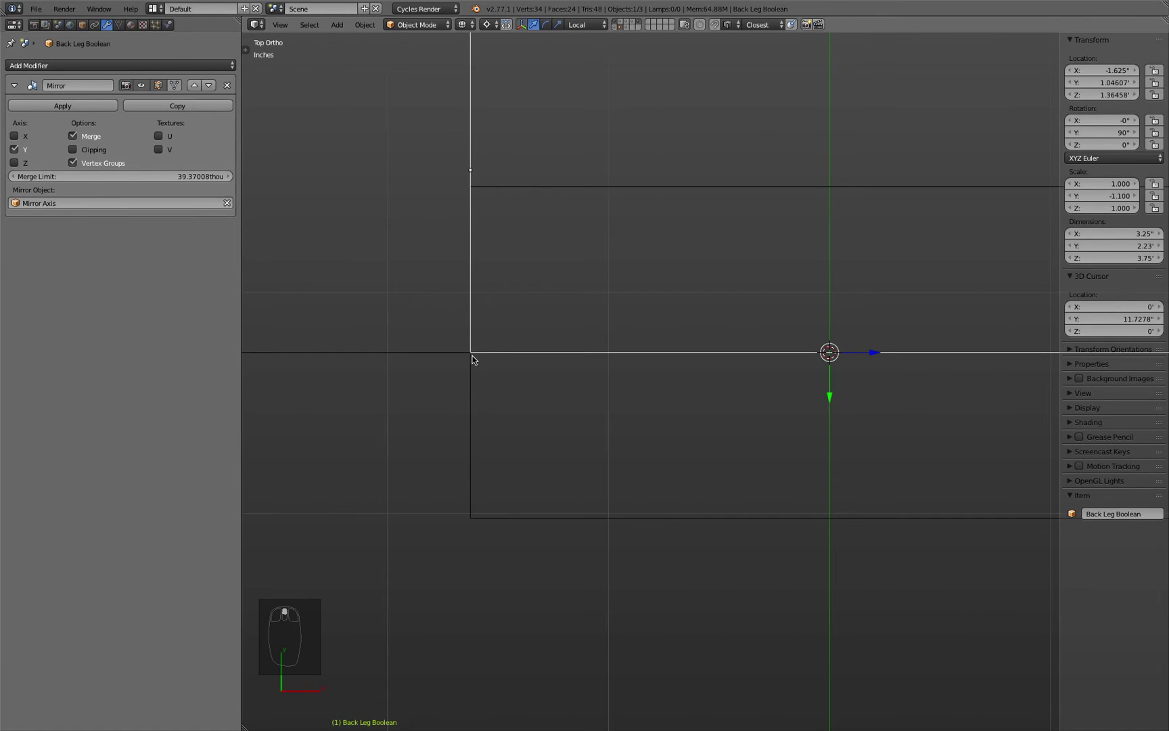
scroll(472, 357, down, 7)
middle_drag(479, 368, 585, 324)
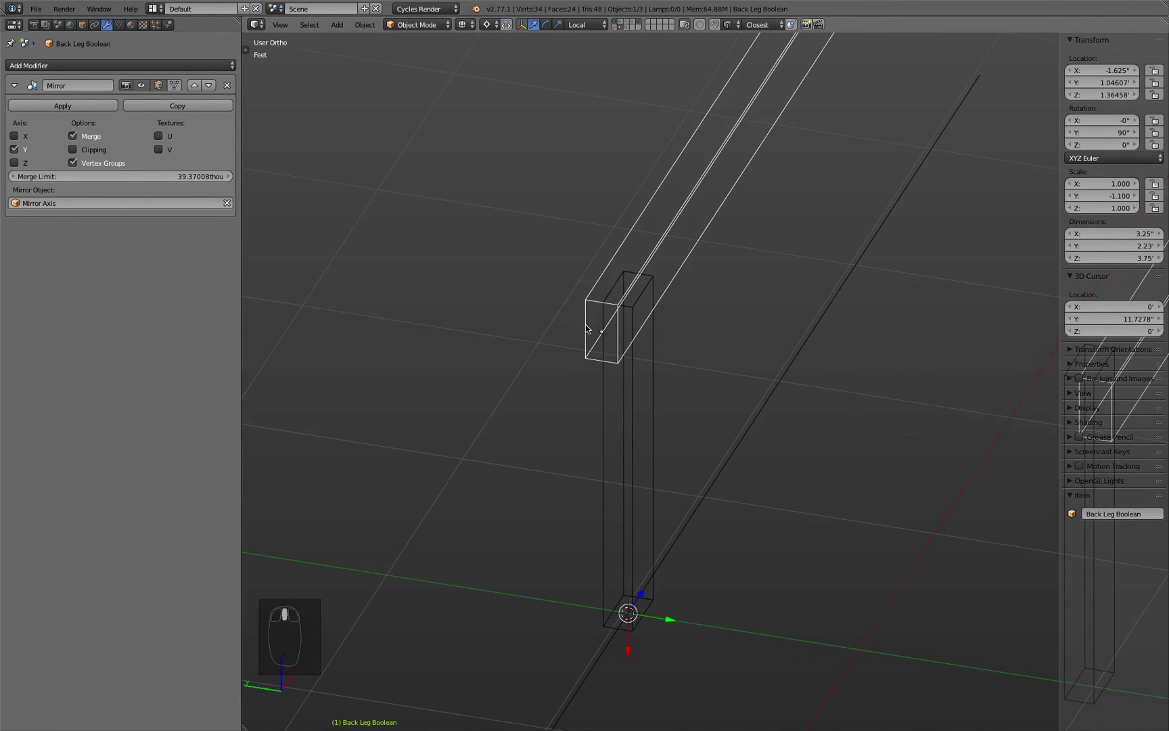
key(z)
mouse_move(617, 411)
middle_down()
mouse_move(615, 390)
mouse_move(608, 404)
mouse_move(598, 398)
middle_up()
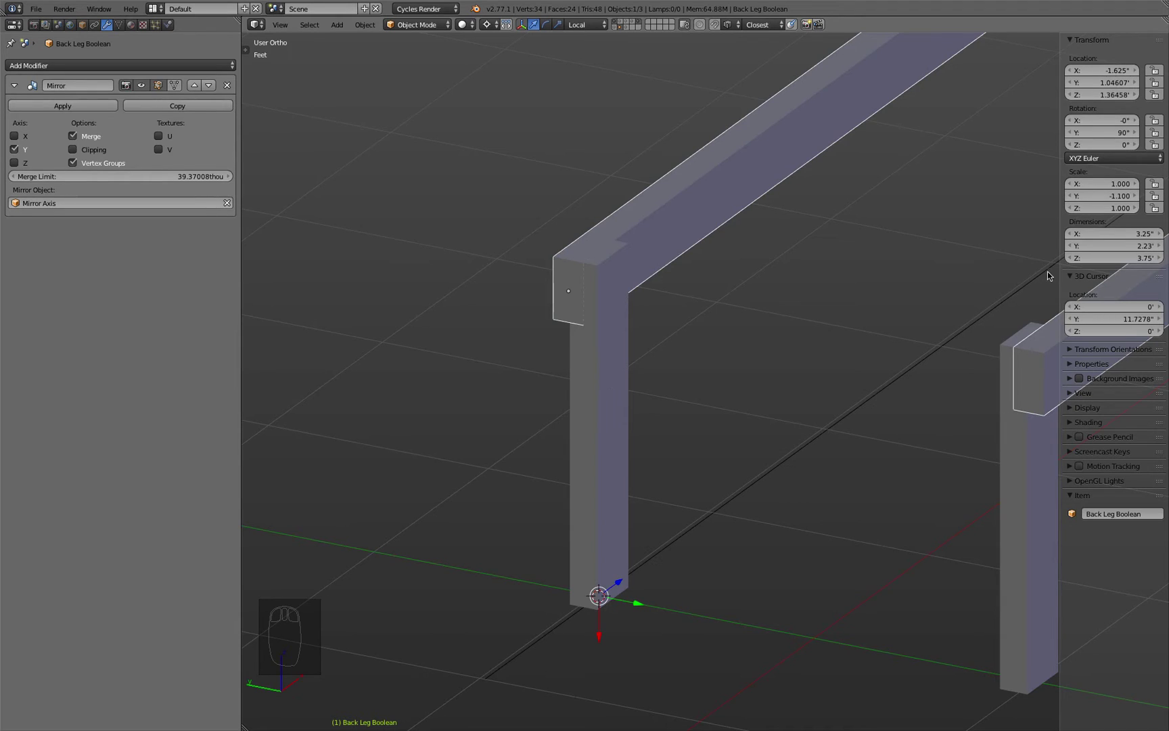
Step: Nudge the Back Leg Boolean along X to about -1.864" and assign it as the object of the Front Leg's Boolean modifier
drag(619, 583, 617, 585)
right_click(600, 402)
click(229, 280)
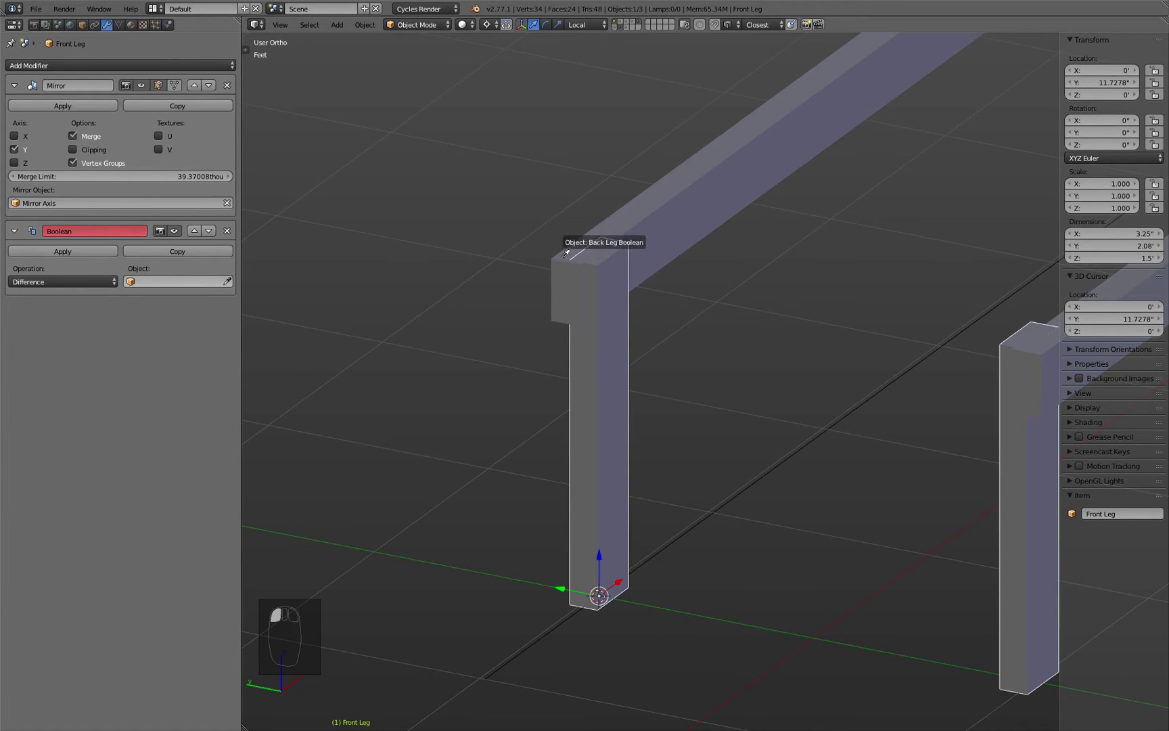
click(553, 261)
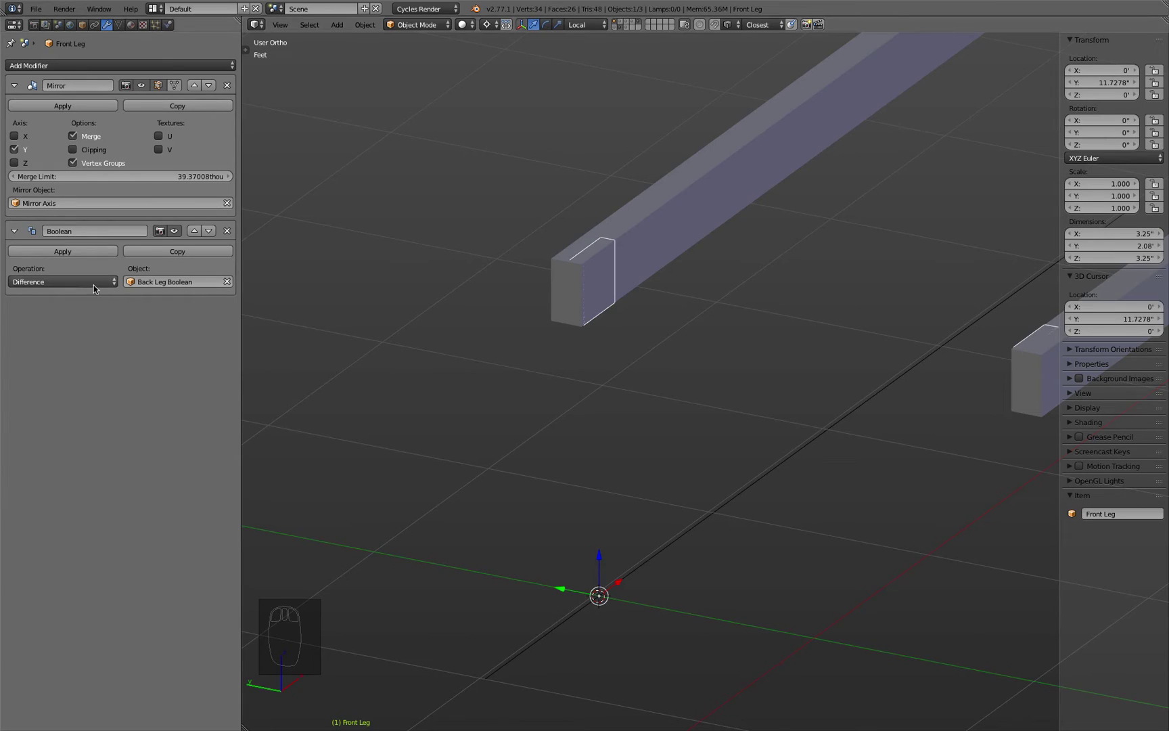
key(z)
key(z)
Step: Set the Back Leg Boolean's Y scale to 1.1 and check the notch it cuts in the front leg in wireframe
right_click(655, 229)
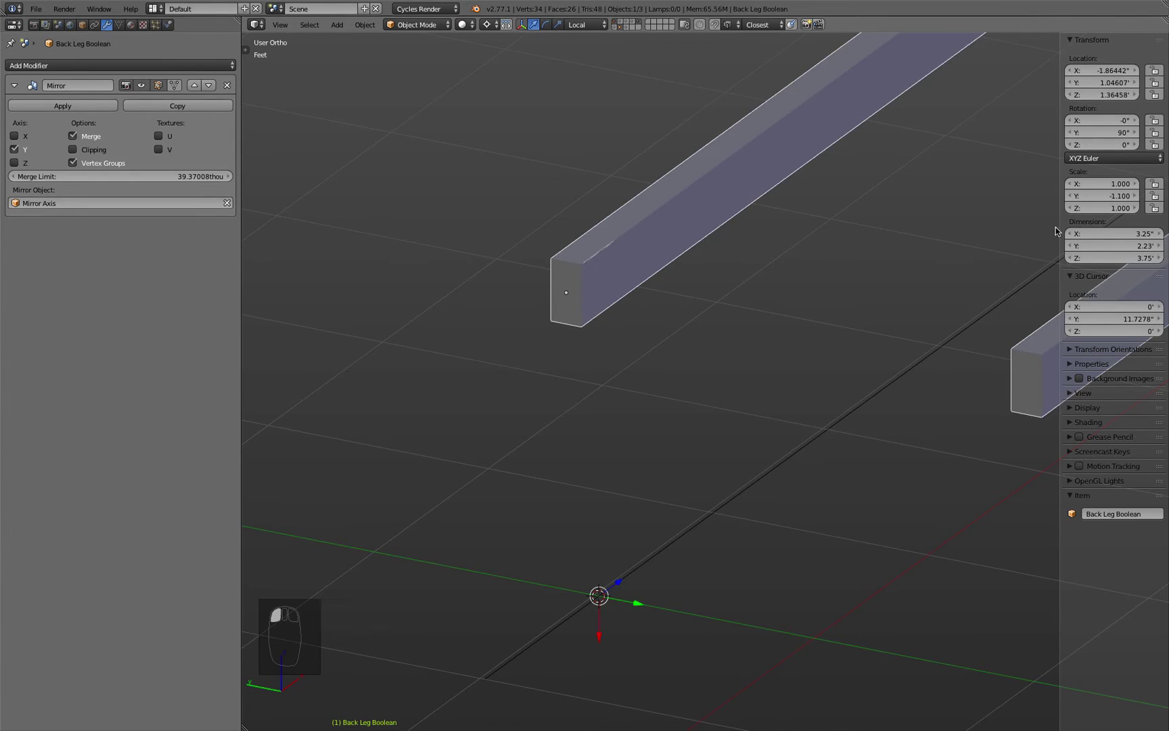
click(1096, 195)
key(Home)
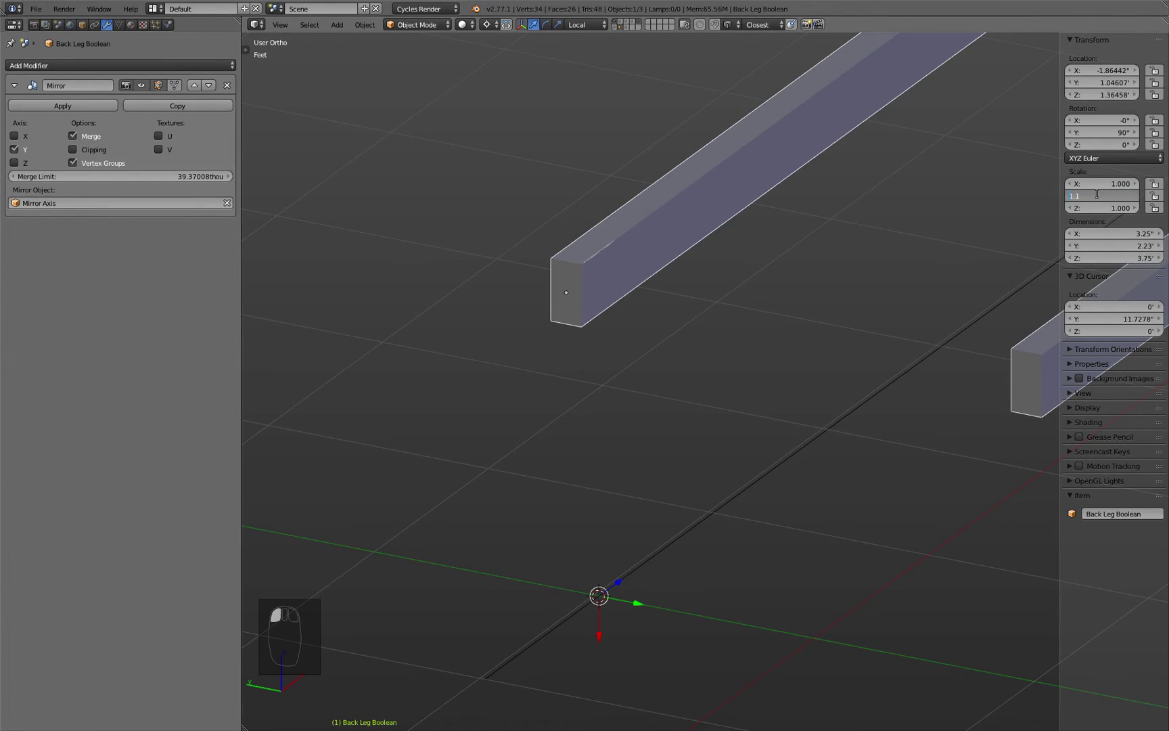
key(Delete)
key(Return)
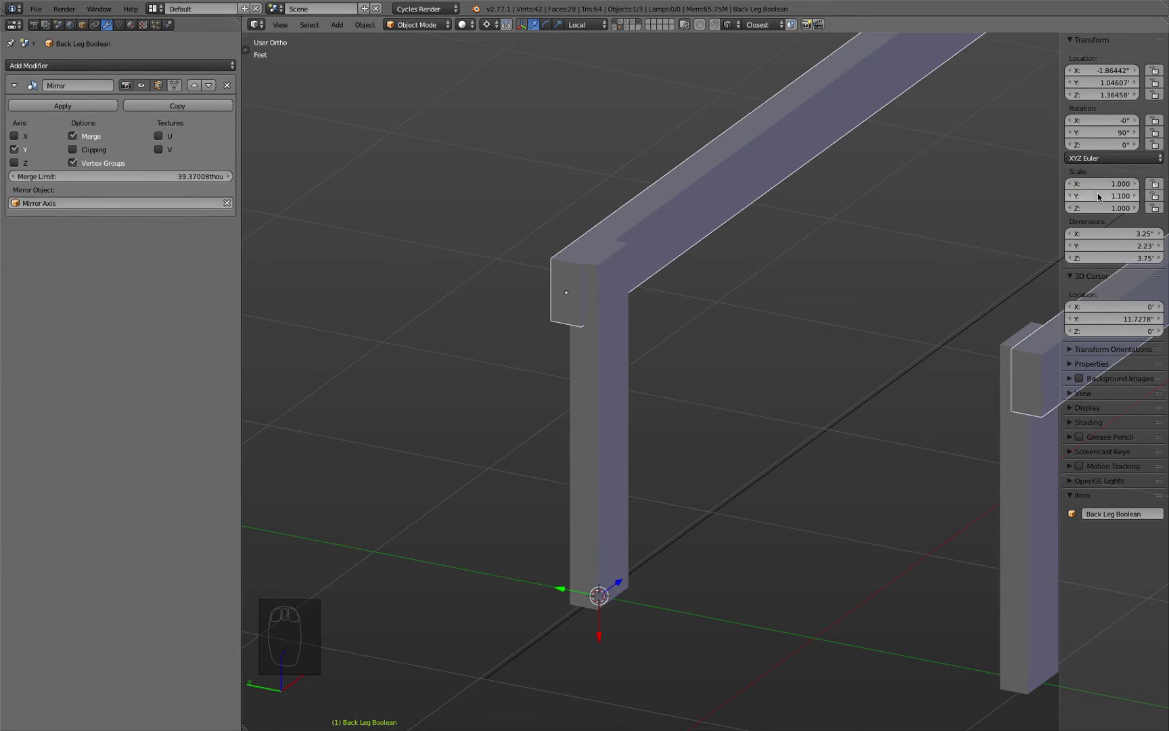
key(z)
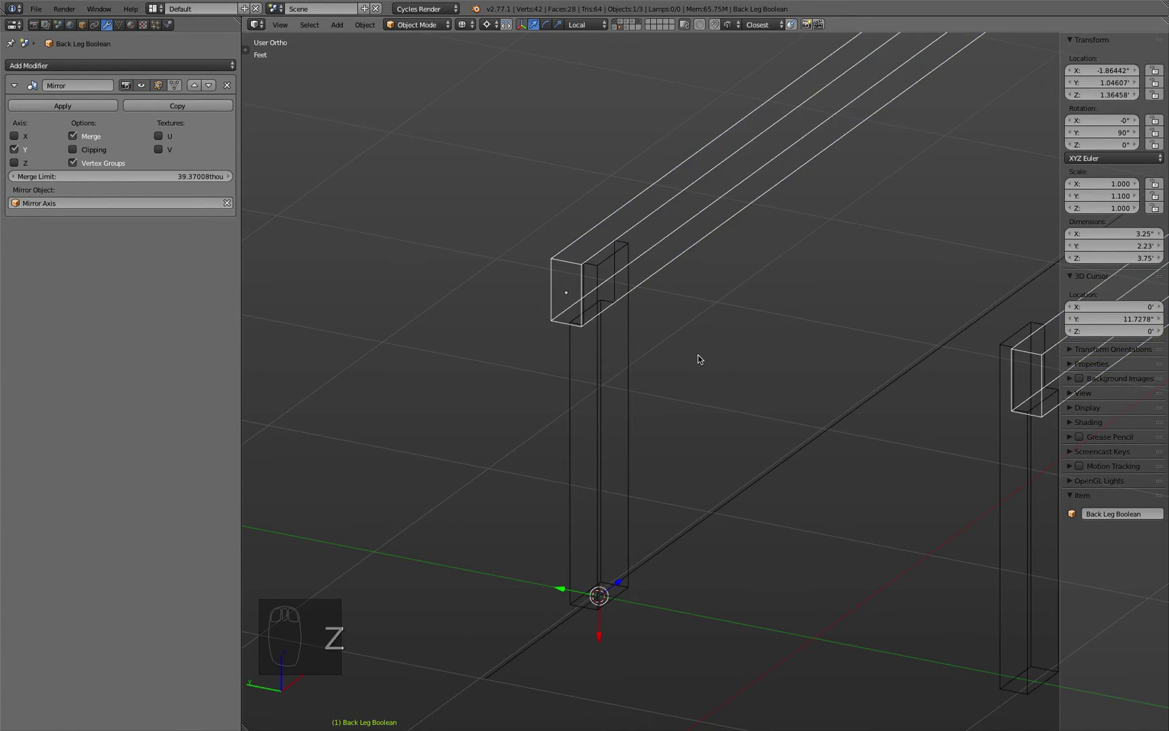
click(598, 367)
key(z)
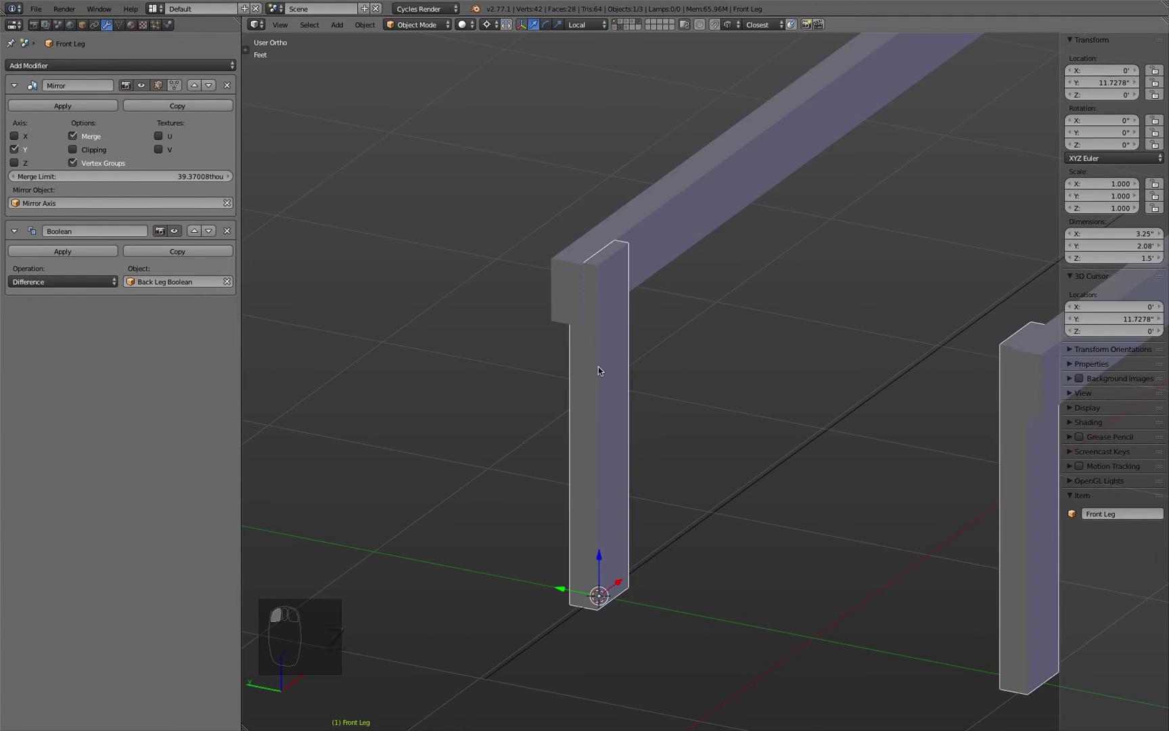
key(z)
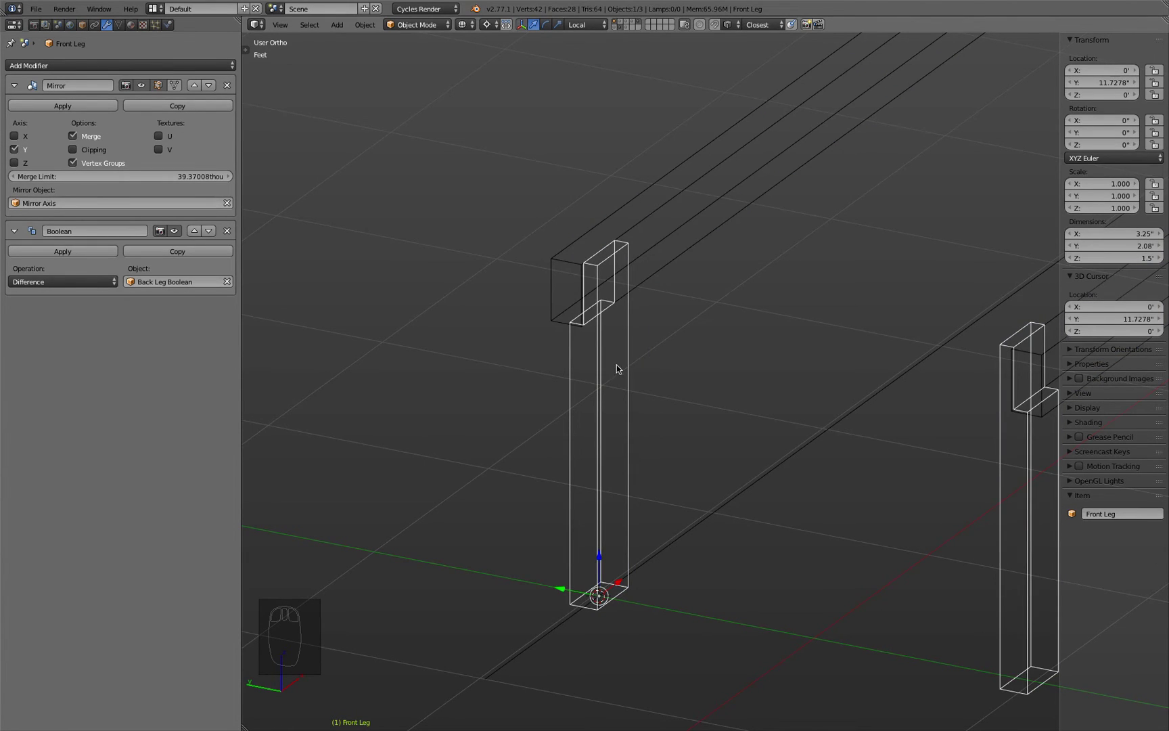
middle_drag(616, 364, 591, 269)
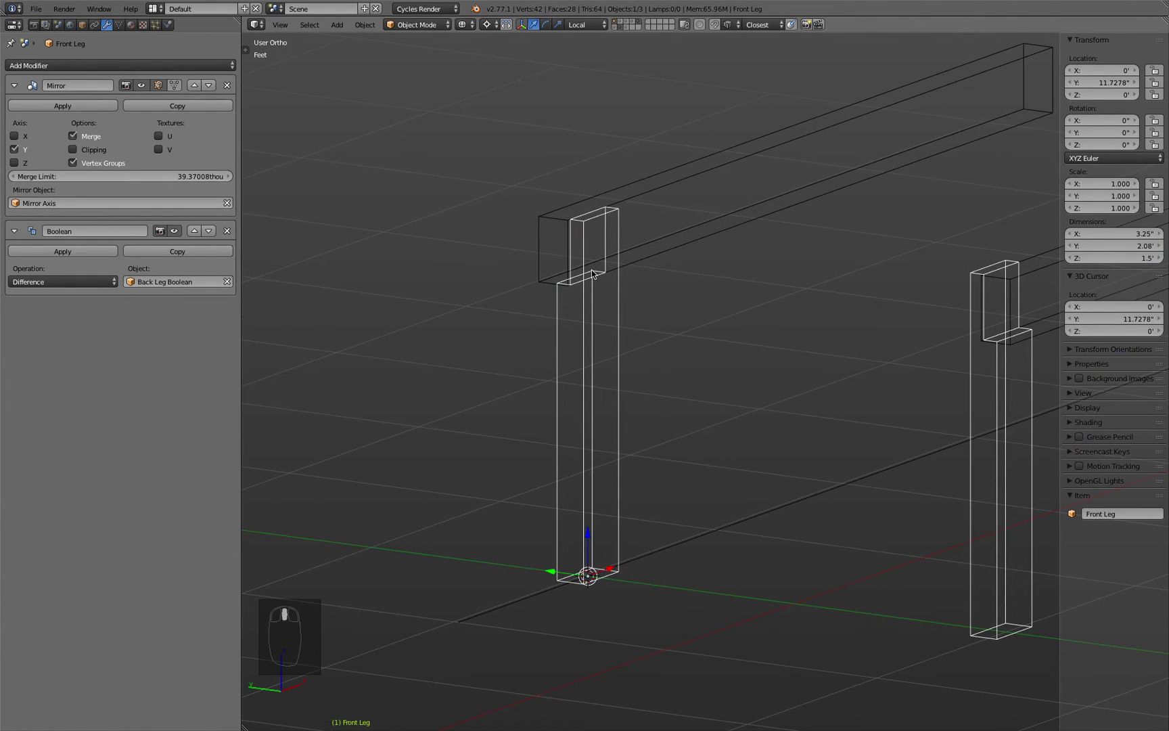
Step: Duplicate the Back Leg Boolean in place and slide the copy along its length to serve as an alignment reference
click(554, 219)
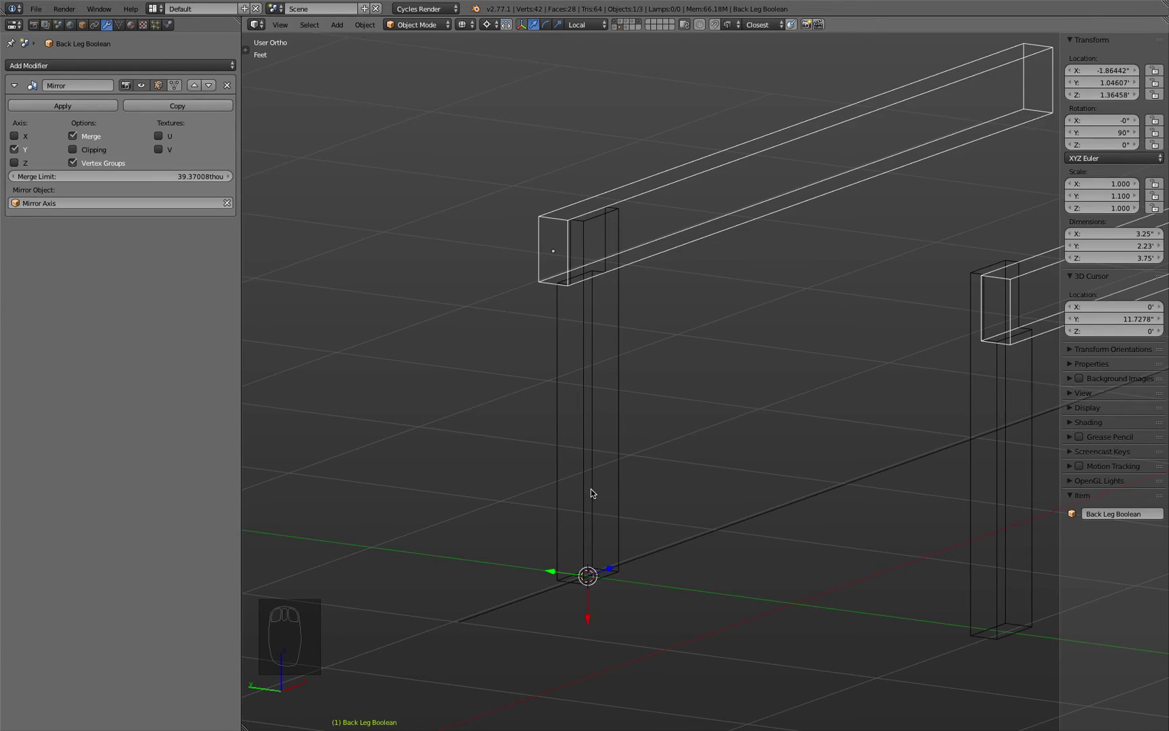
click(588, 619)
drag(590, 618, 589, 618)
key(shift+d)
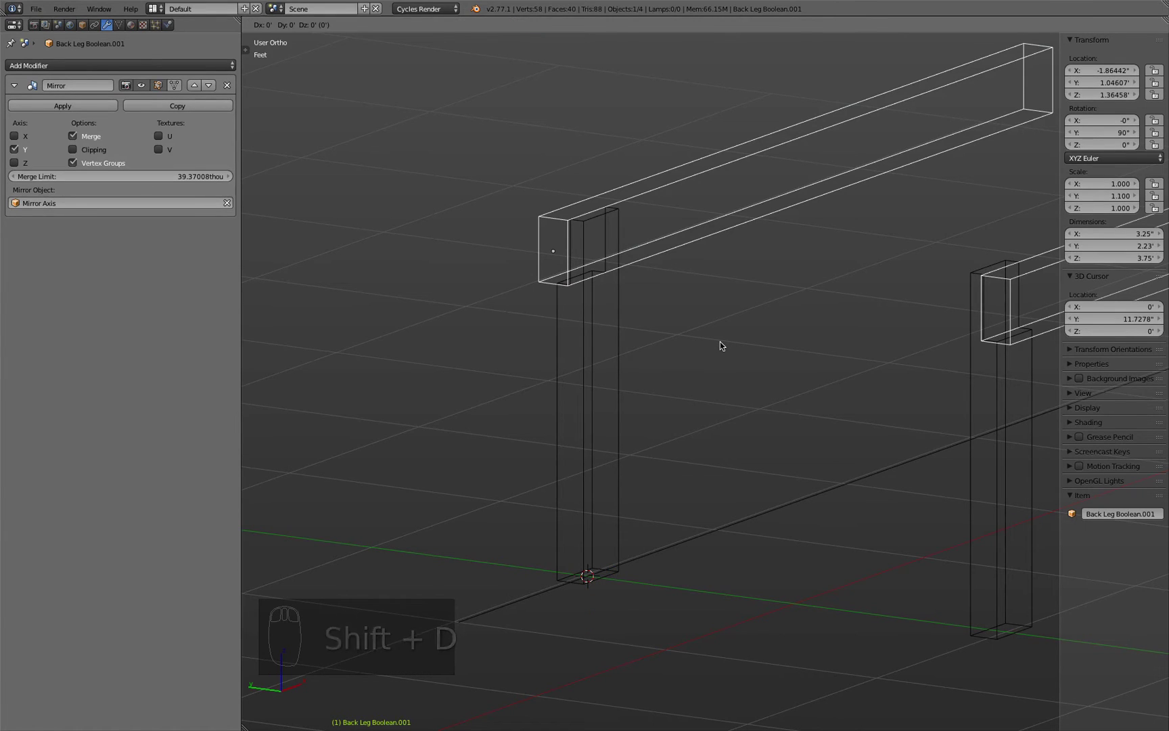
right_click(720, 341)
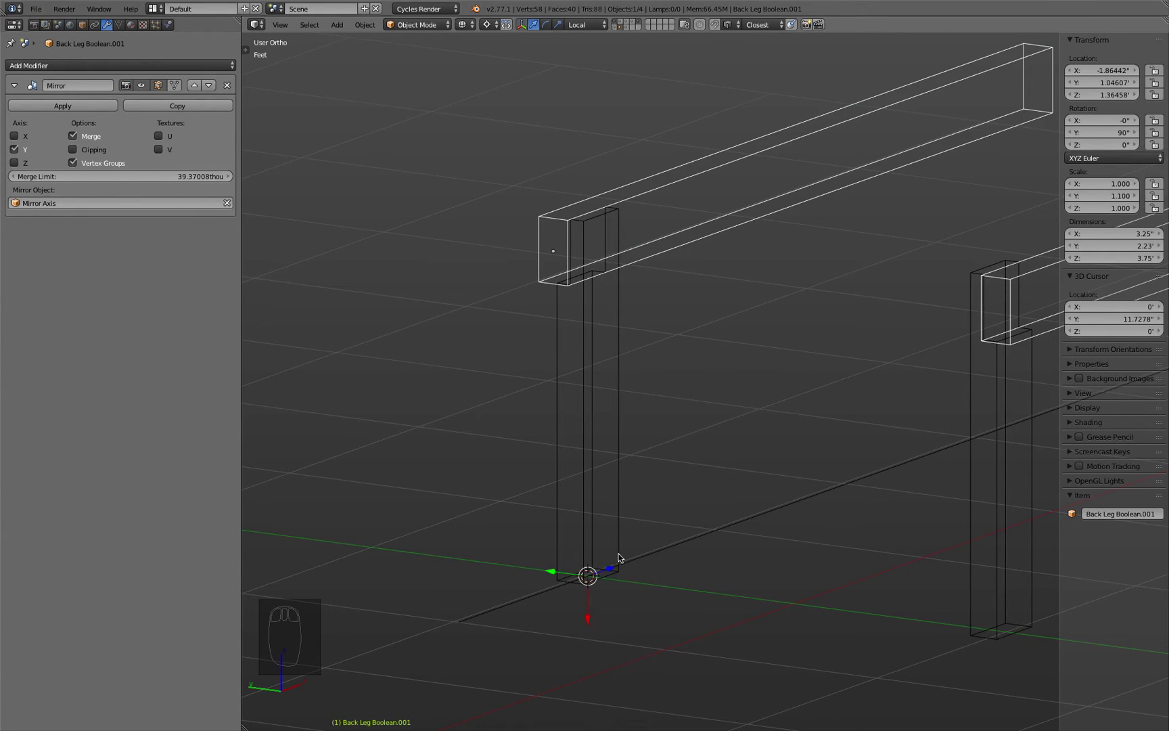
drag(609, 565, 694, 529)
Step: Set the pivot point to Bounding Box Center and the original Back Leg Boolean's X scale to 1.1
right_click(546, 218)
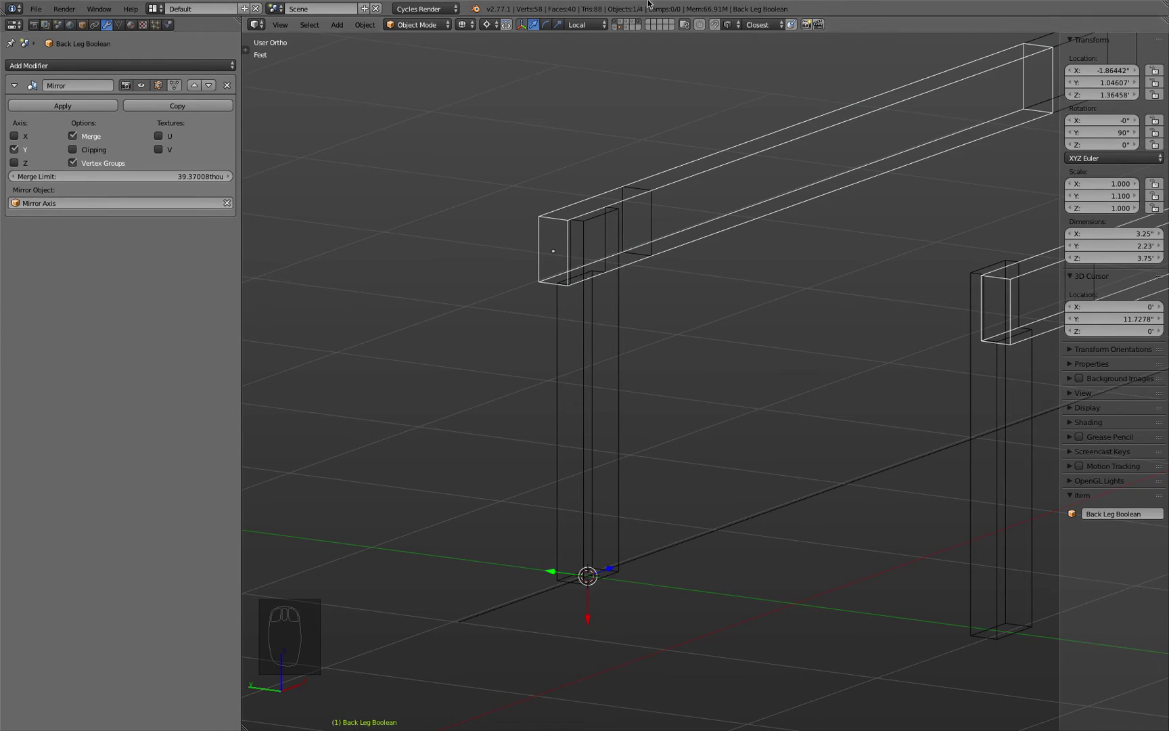
click(486, 25)
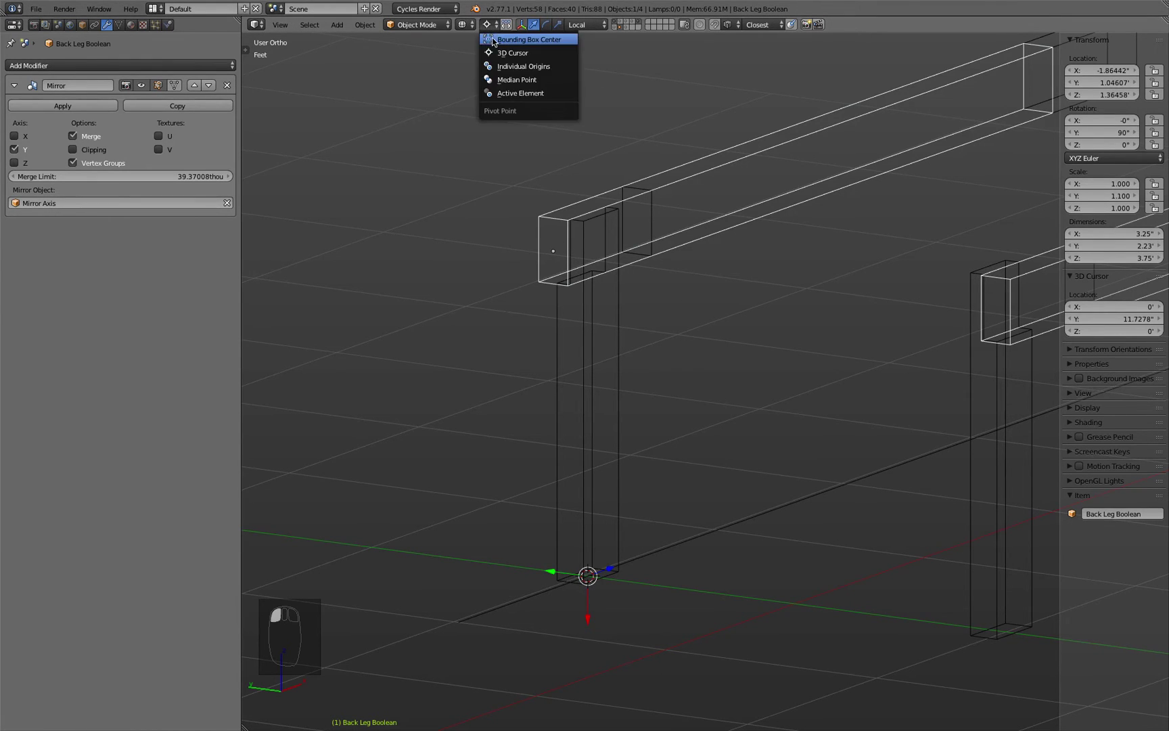
click(514, 40)
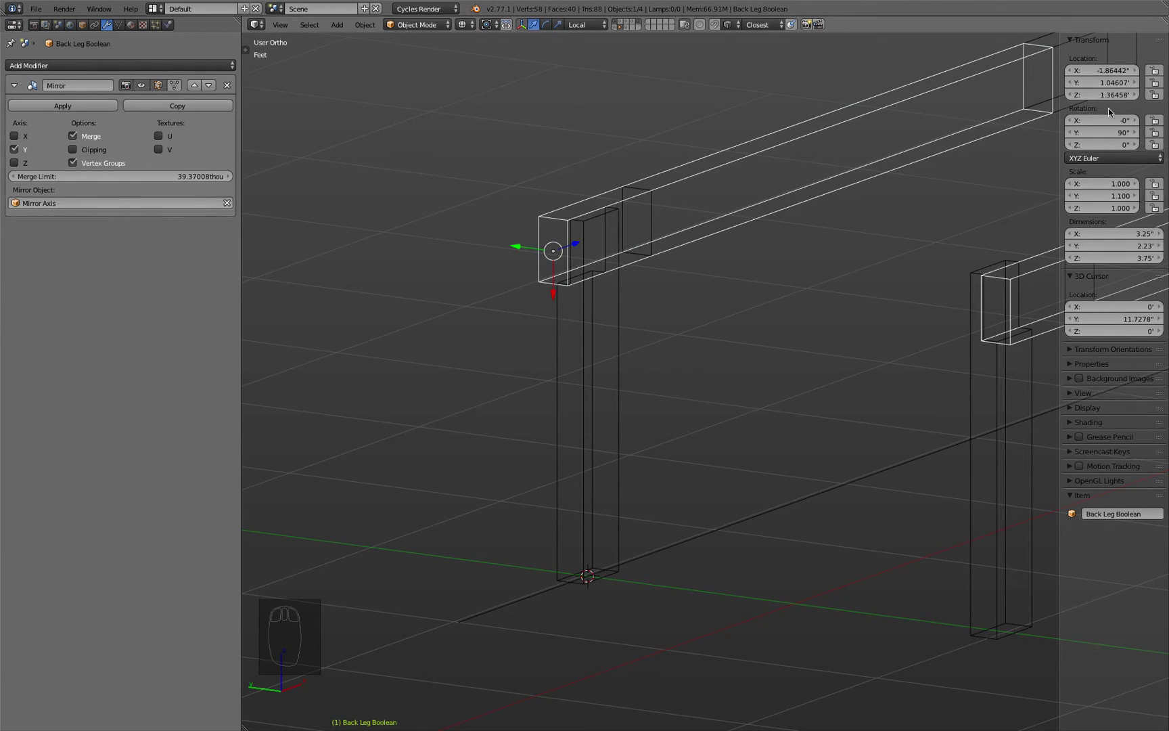
click(1101, 185)
text(1.1)
key(Return)
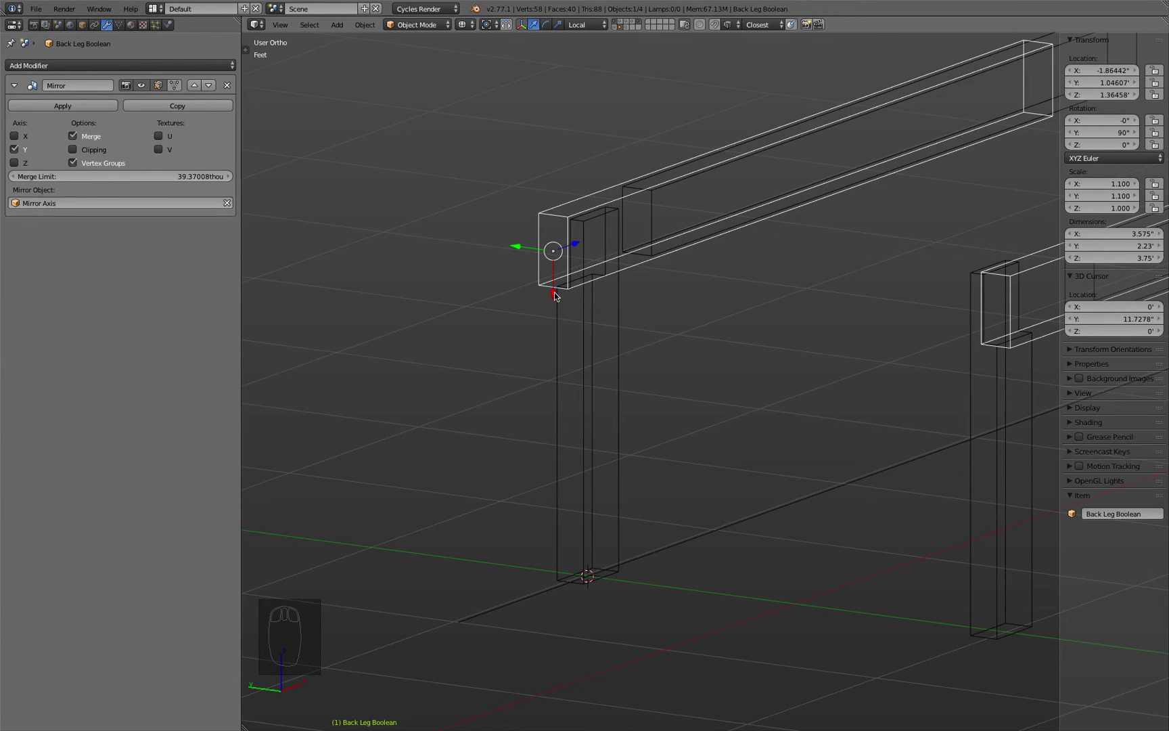
Step: Raise the Back Leg Boolean to a Z location of about 1.378' against the reference copy, and delete that copy
drag(554, 296, 652, 256)
middle_drag(652, 255, 650, 203)
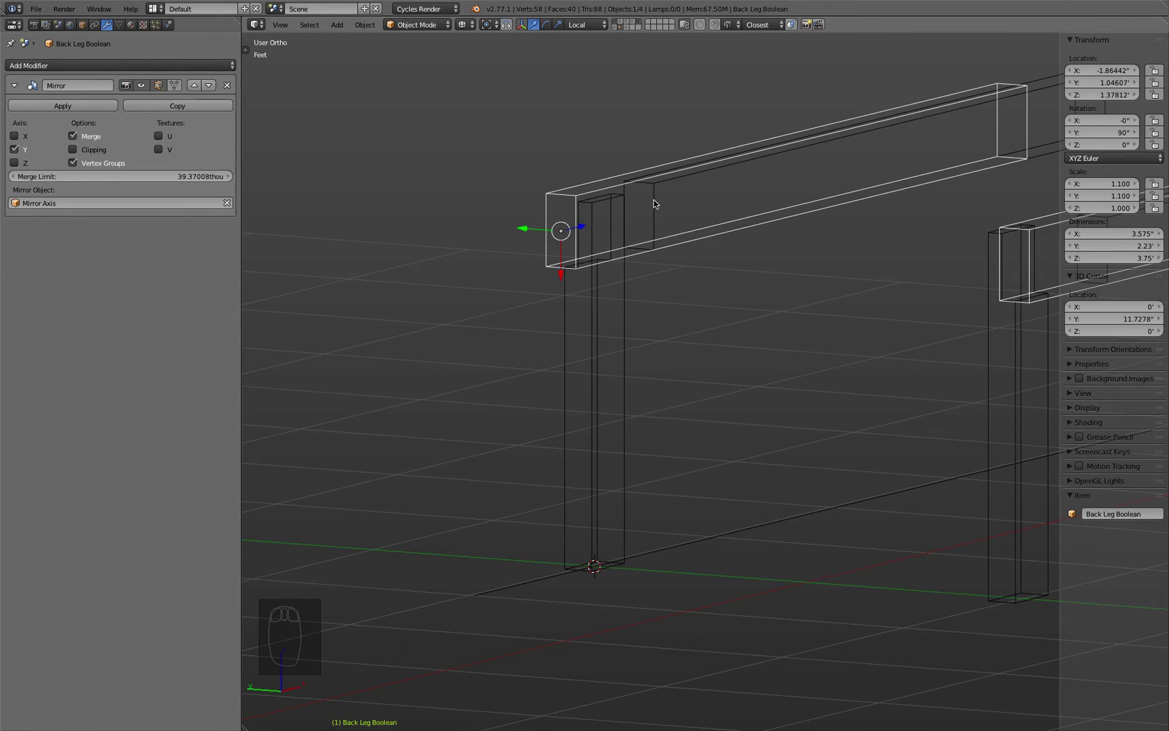
right_click(654, 200)
key(x)
click(654, 200)
key(z)
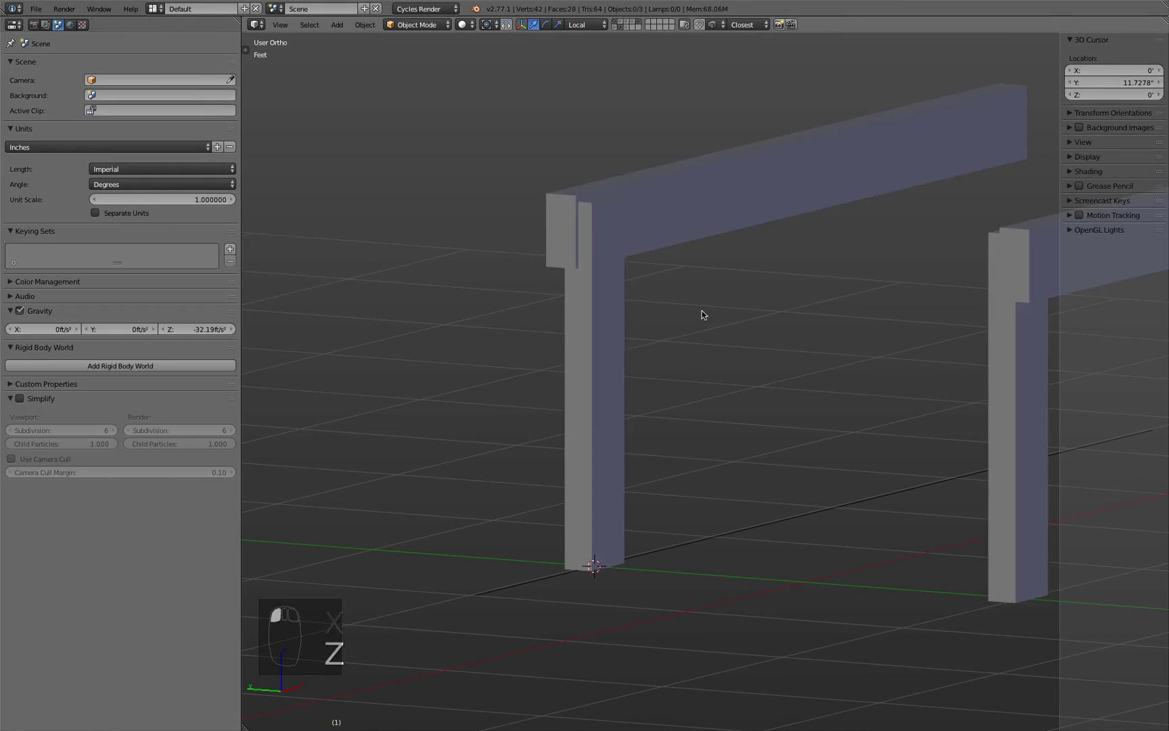
middle_drag(658, 324, 695, 332)
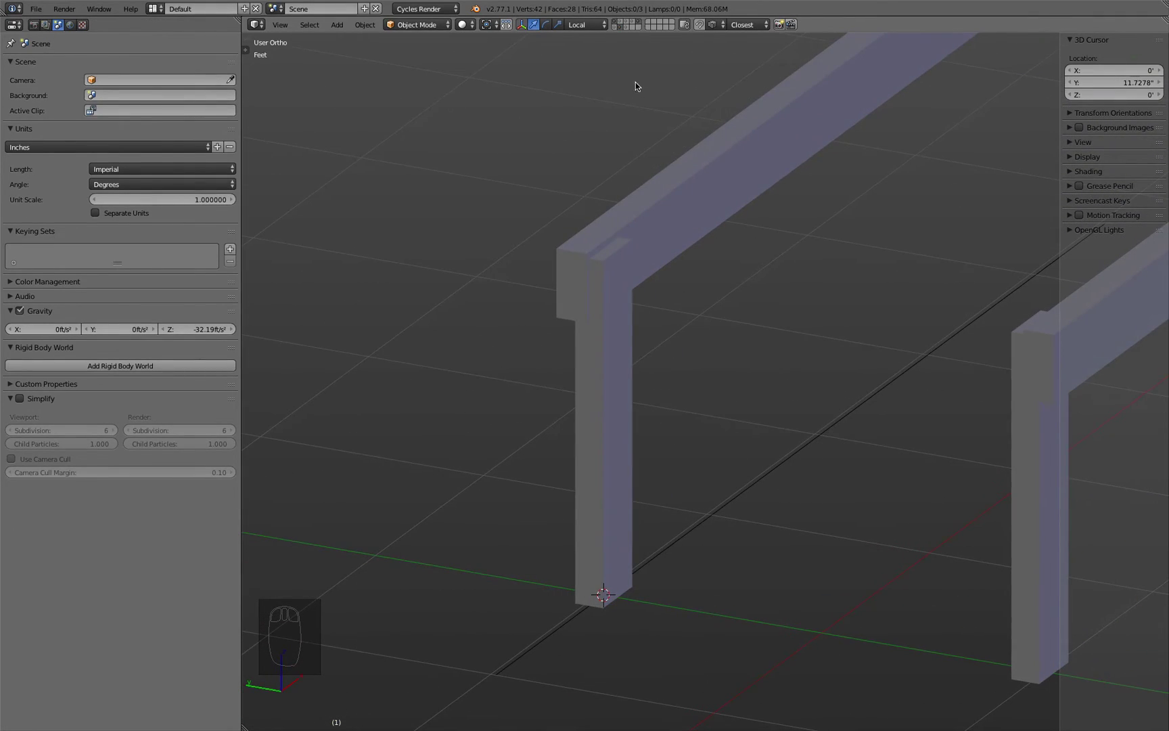
Step: Show the Front Leg and Back Leg layers together and examine how the two parts fit at their joint
click(620, 30)
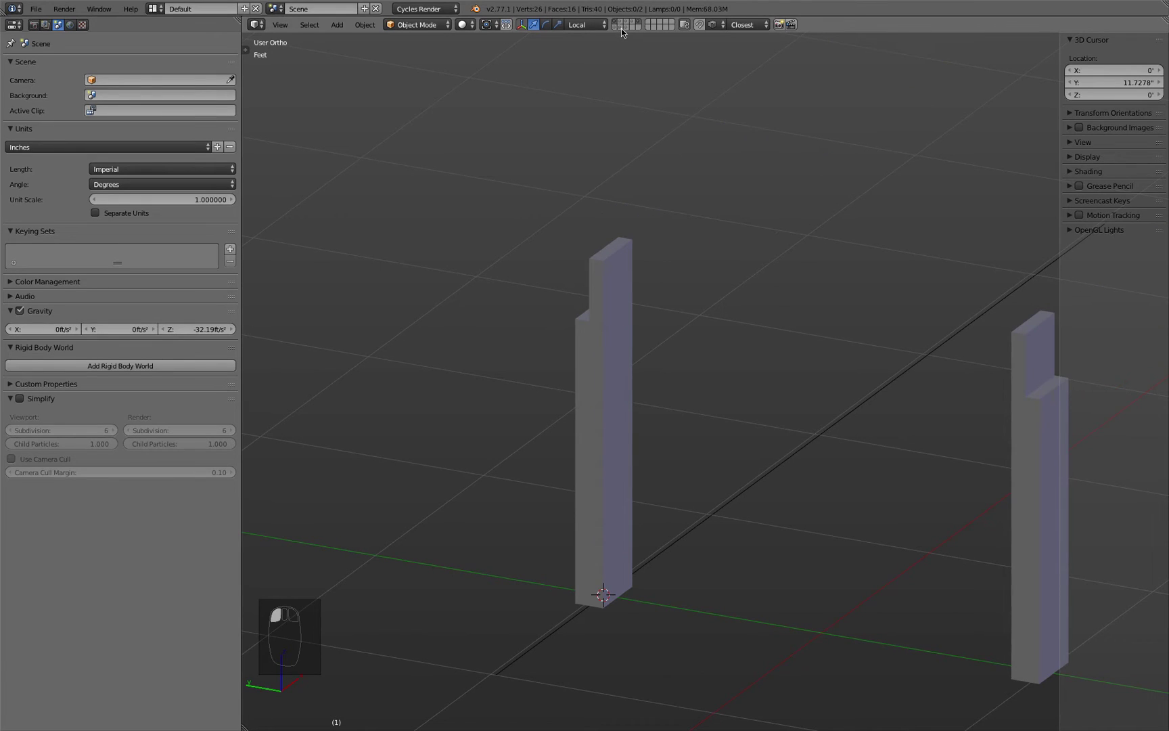
shift+click(620, 24)
key(z)
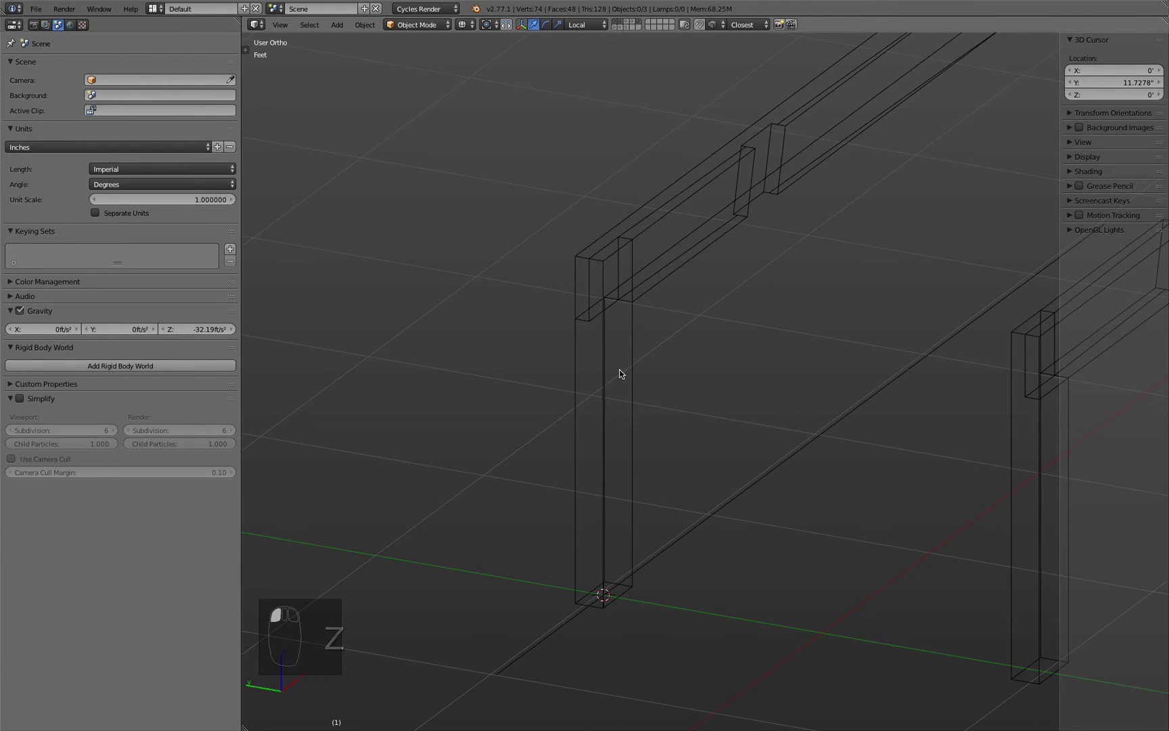
right_click(598, 370)
right_click(640, 234)
right_click(606, 377)
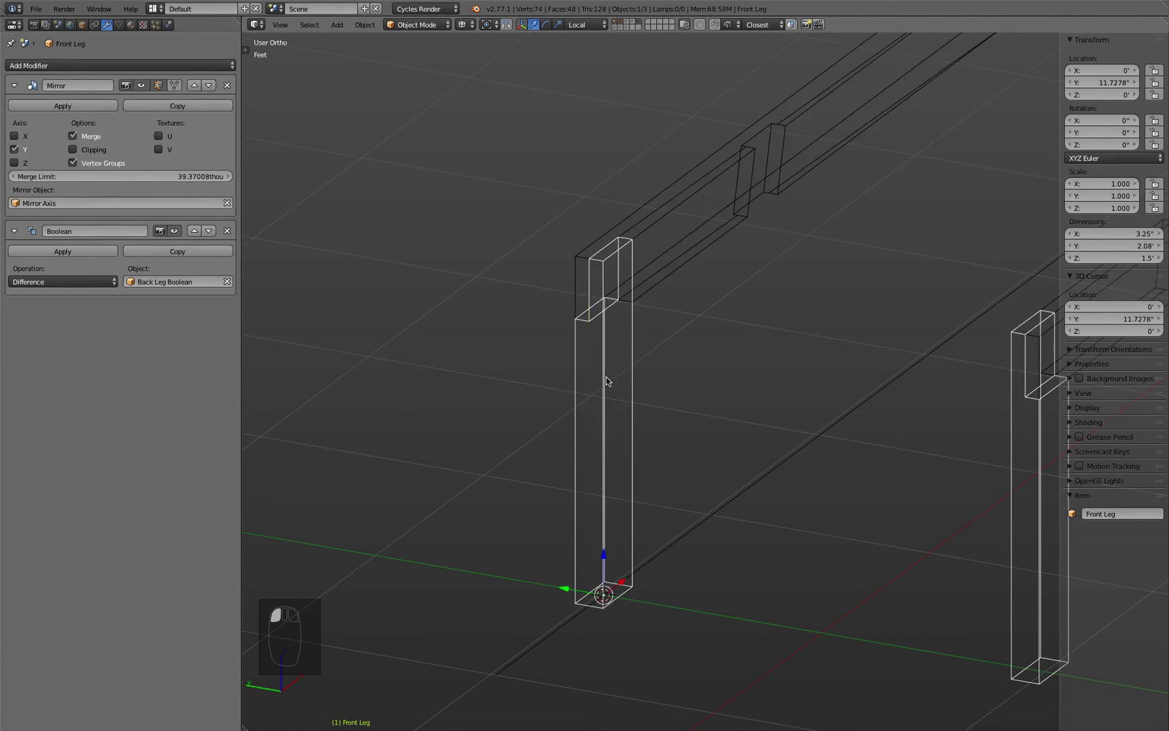
right_click(660, 216)
right_click(618, 317)
right_click(657, 219)
right_click(605, 380)
right_click(664, 219)
key(z)
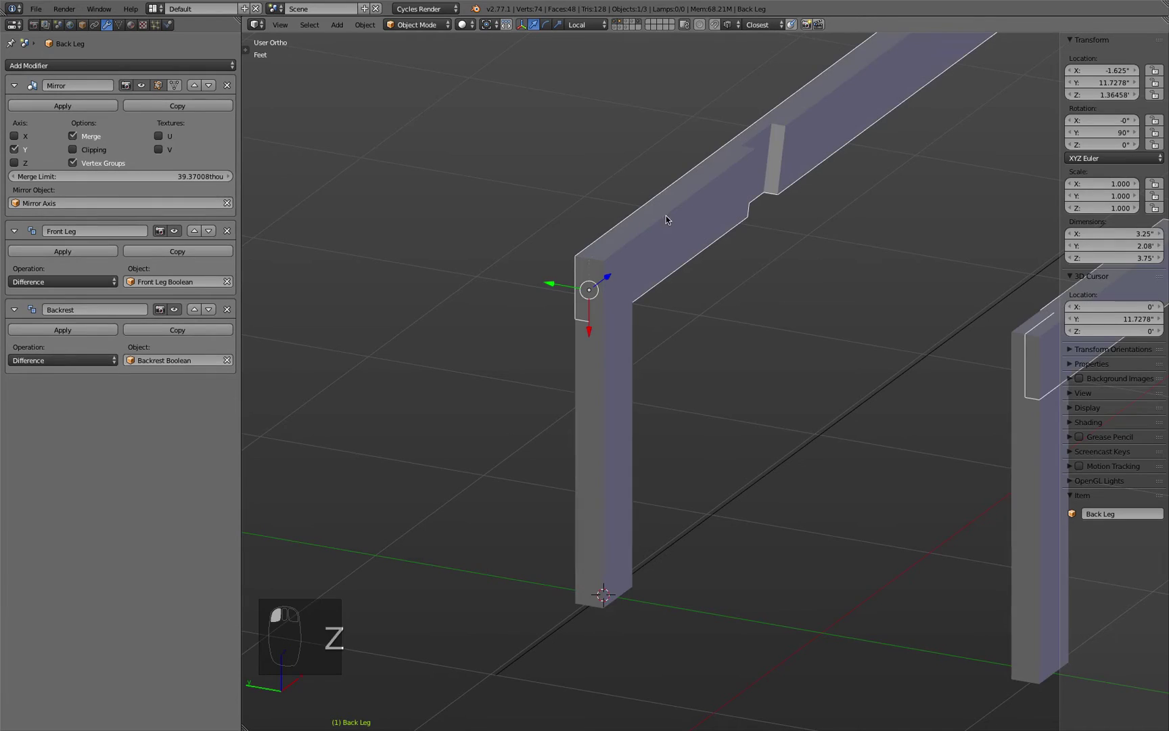
Step: Display only the layers holding the Backrest and the Back Leg Boolean
click(627, 25)
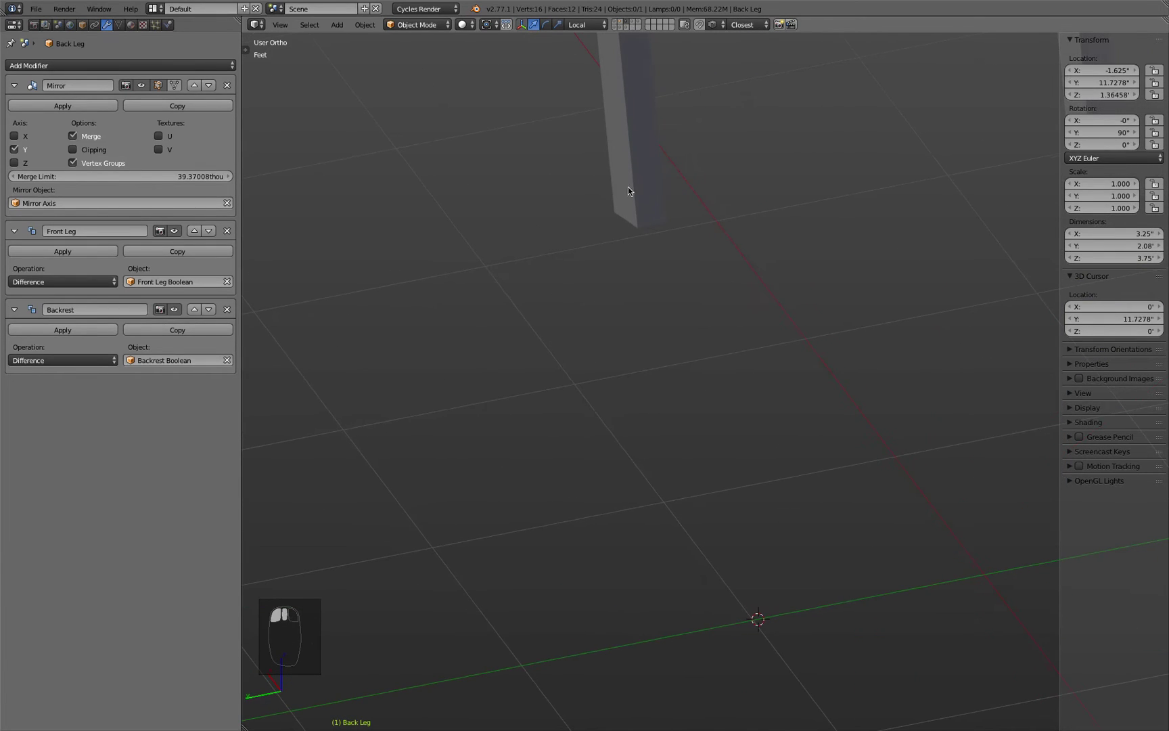
shift+click(614, 27)
shift+click(615, 27)
shift+click(621, 27)
middle_drag(661, 111, 615, 58)
Step: Add a Boolean modifier to the Backrest, set to Difference with Back Leg Boolean as its object
click(747, 108)
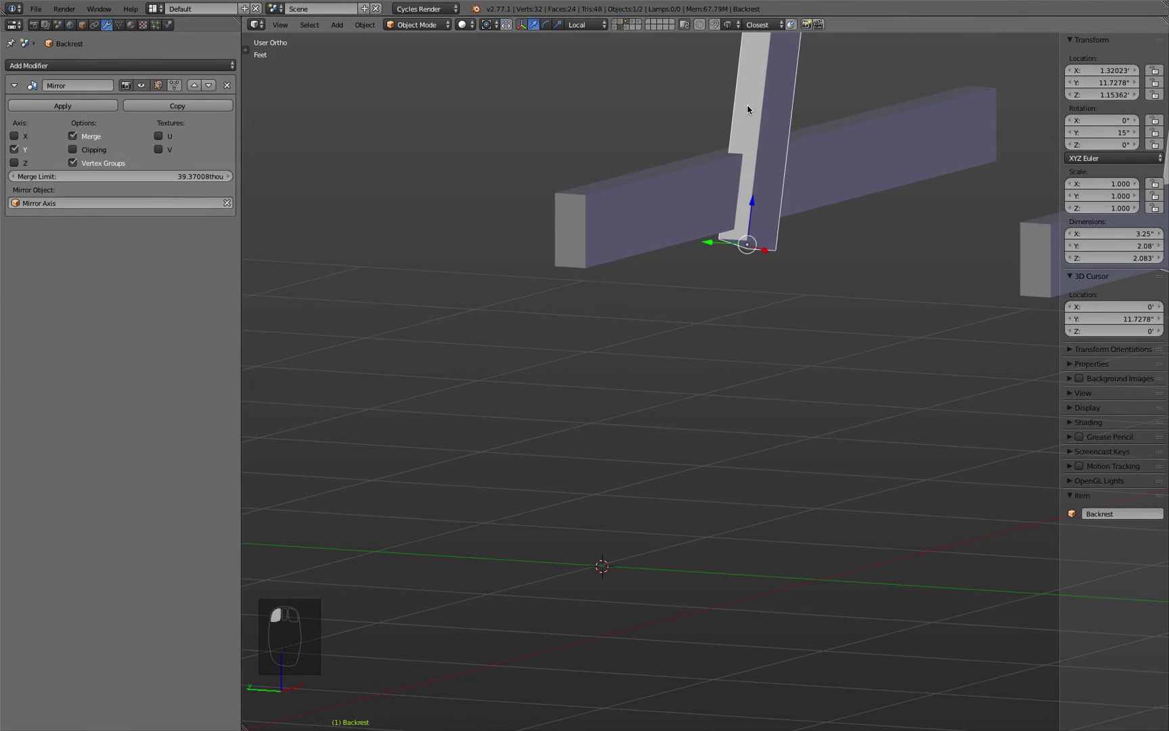
click(102, 66)
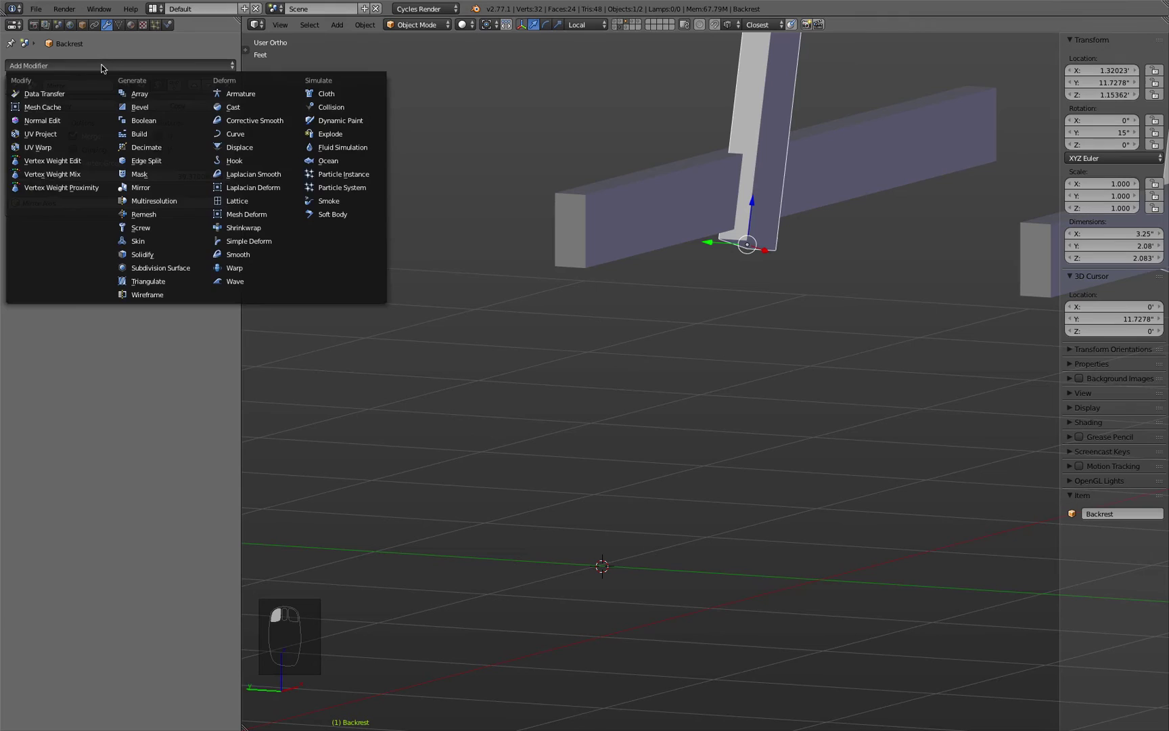
click(166, 121)
click(78, 282)
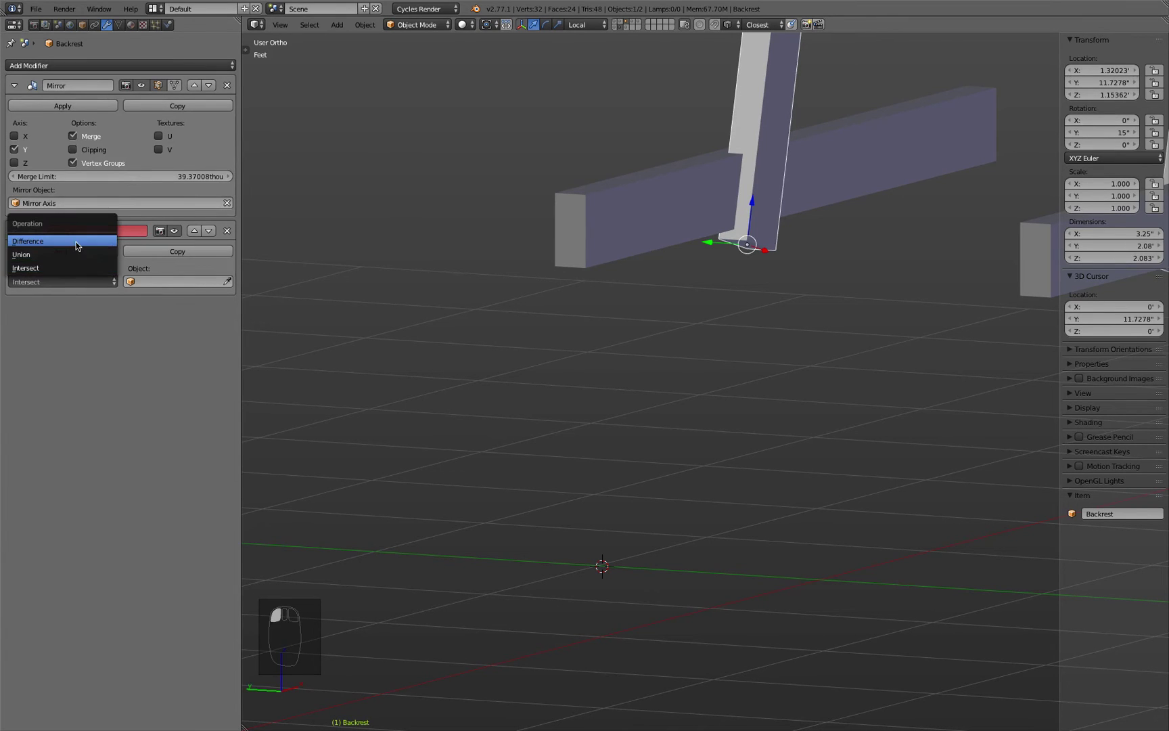
click(78, 245)
click(228, 280)
click(601, 200)
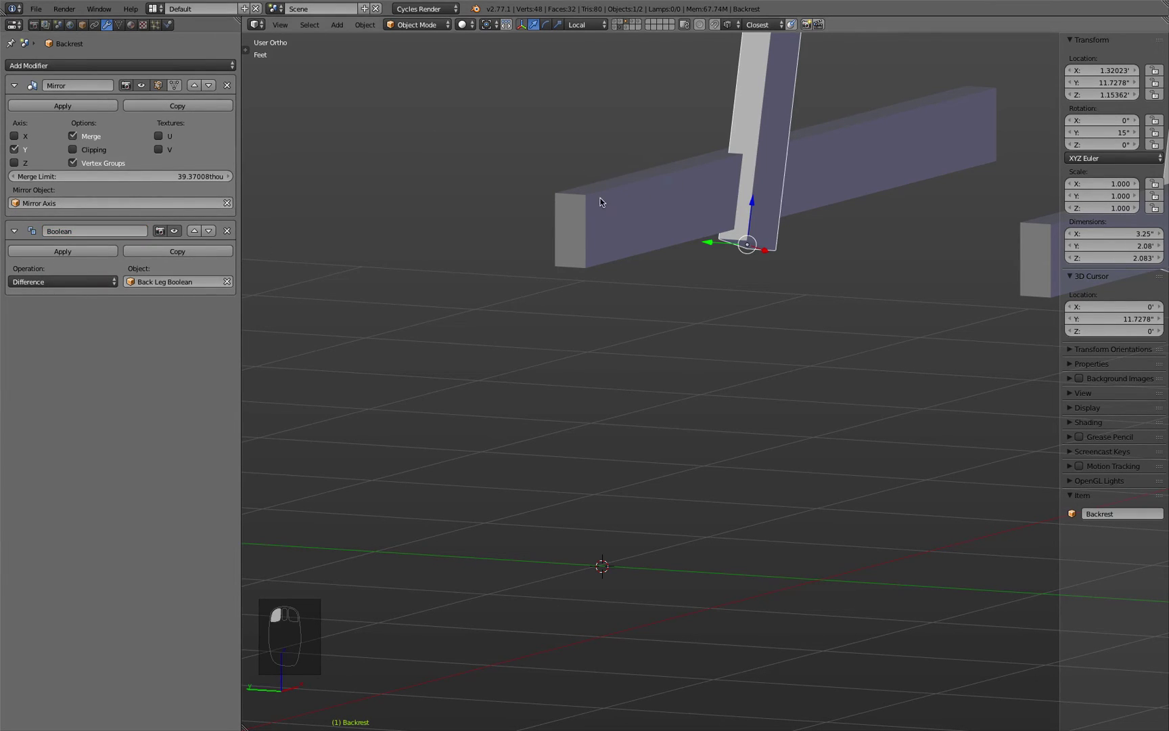
Step: Show the Backrest with the Back Leg and examine their joint from several angles in wireframe and solid shading
click(623, 26)
middle_drag(633, 65, 606, 208)
click(625, 25)
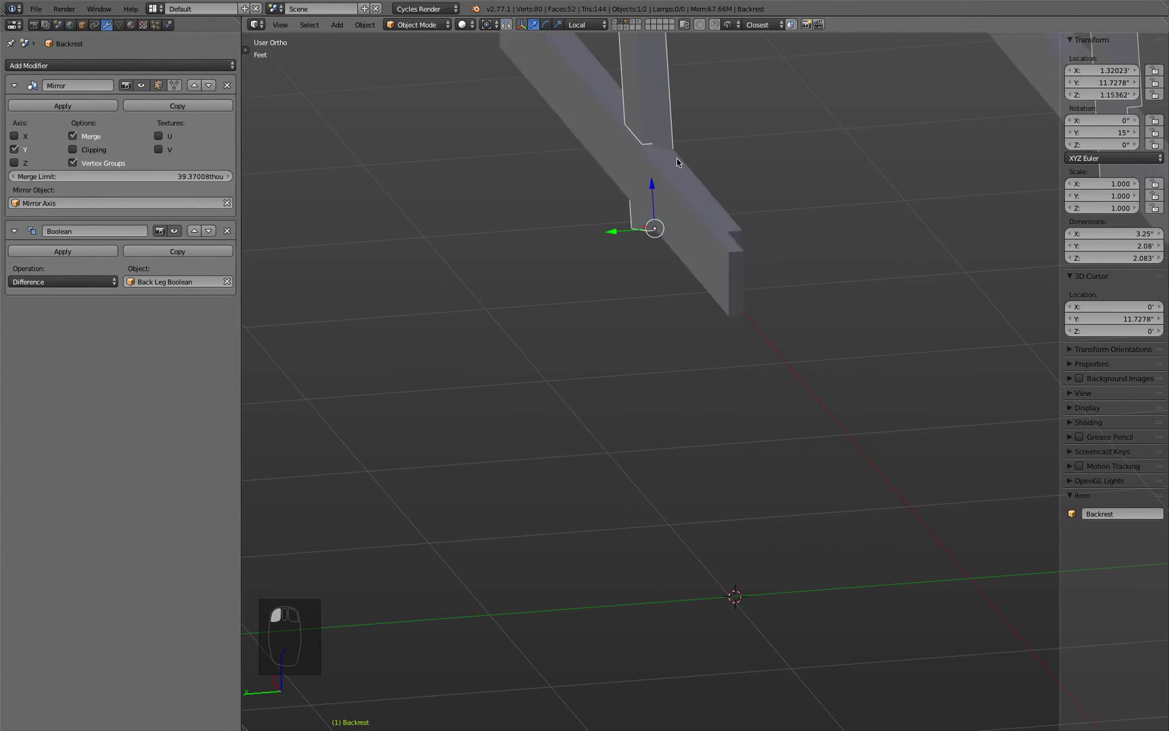
key(z)
mouse_move(676, 182)
middle_down()
mouse_move(750, 218)
mouse_move(717, 204)
mouse_move(713, 186)
mouse_move(690, 230)
mouse_move(767, 237)
mouse_move(791, 216)
mouse_move(721, 178)
mouse_move(623, 222)
mouse_move(657, 235)
mouse_move(723, 194)
mouse_move(916, 217)
mouse_move(724, 199)
middle_up()
key(z)
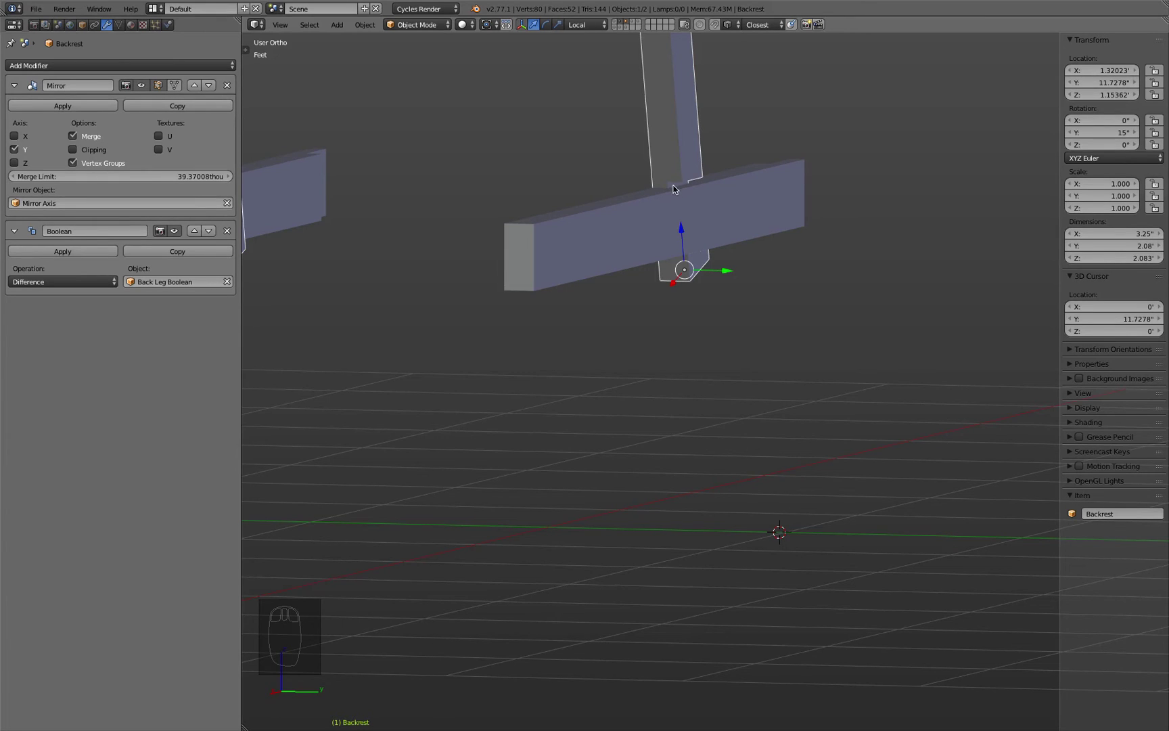
scroll(673, 188, up, 5)
scroll(771, 190, down, 2)
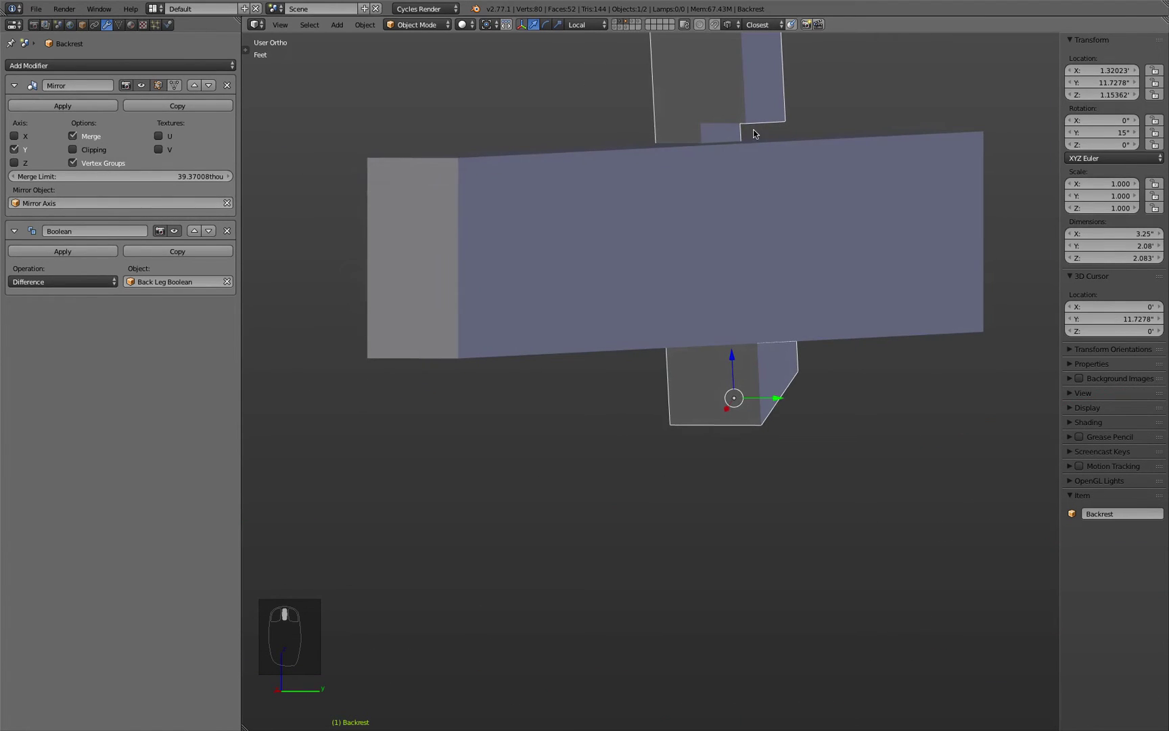
key(z)
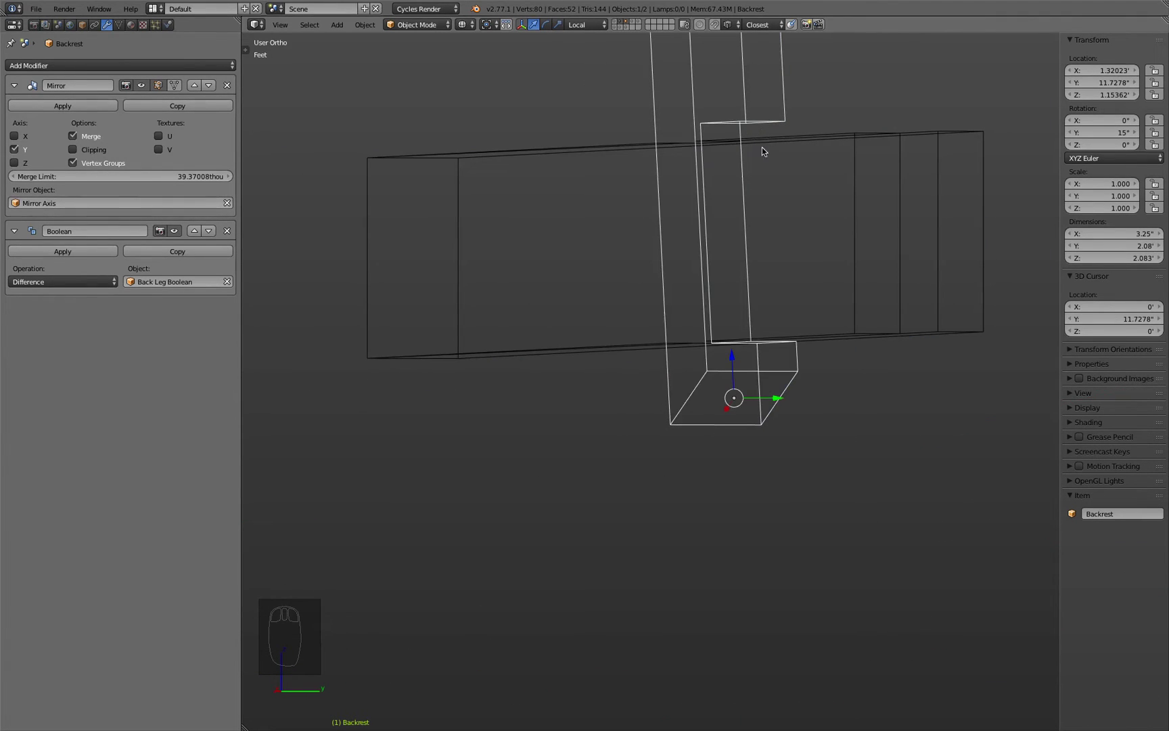
scroll(770, 211, down, 2)
key(z)
middle_drag(801, 183, 750, 197)
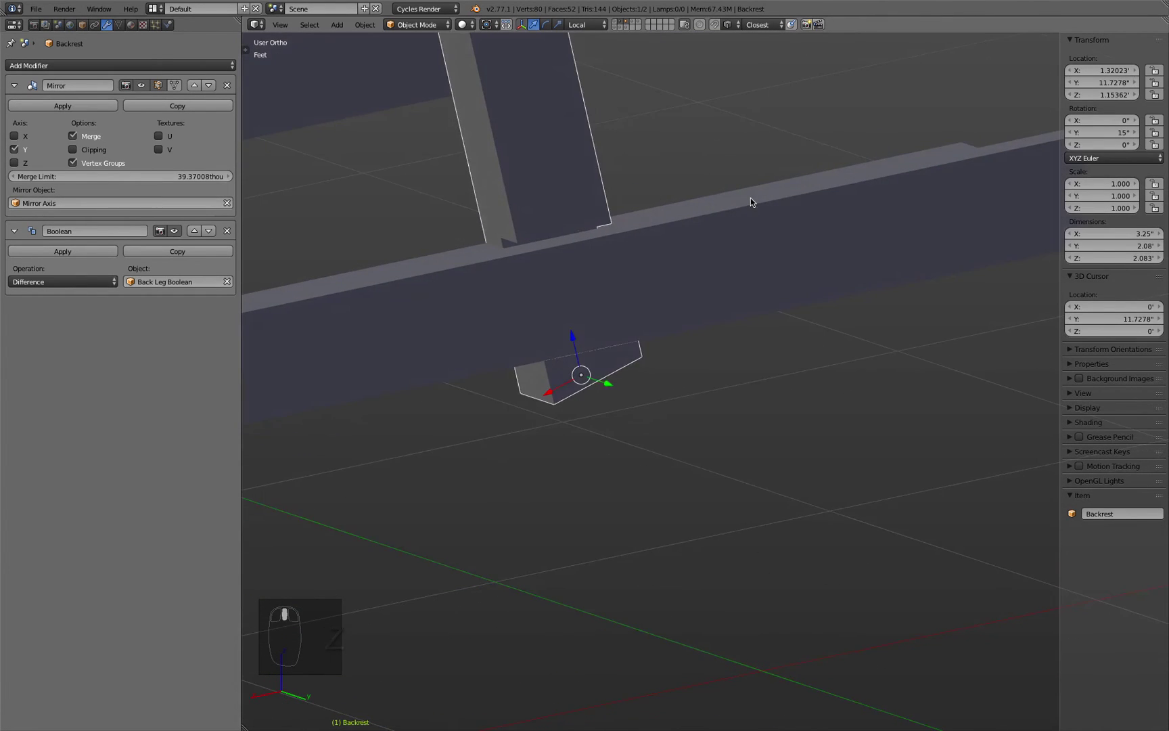
scroll(750, 197, down, 3)
scroll(615, 61, up, 2)
Step: Display only the Back Leg layer and make a linked duplicate of the Back Leg in place
click(621, 25)
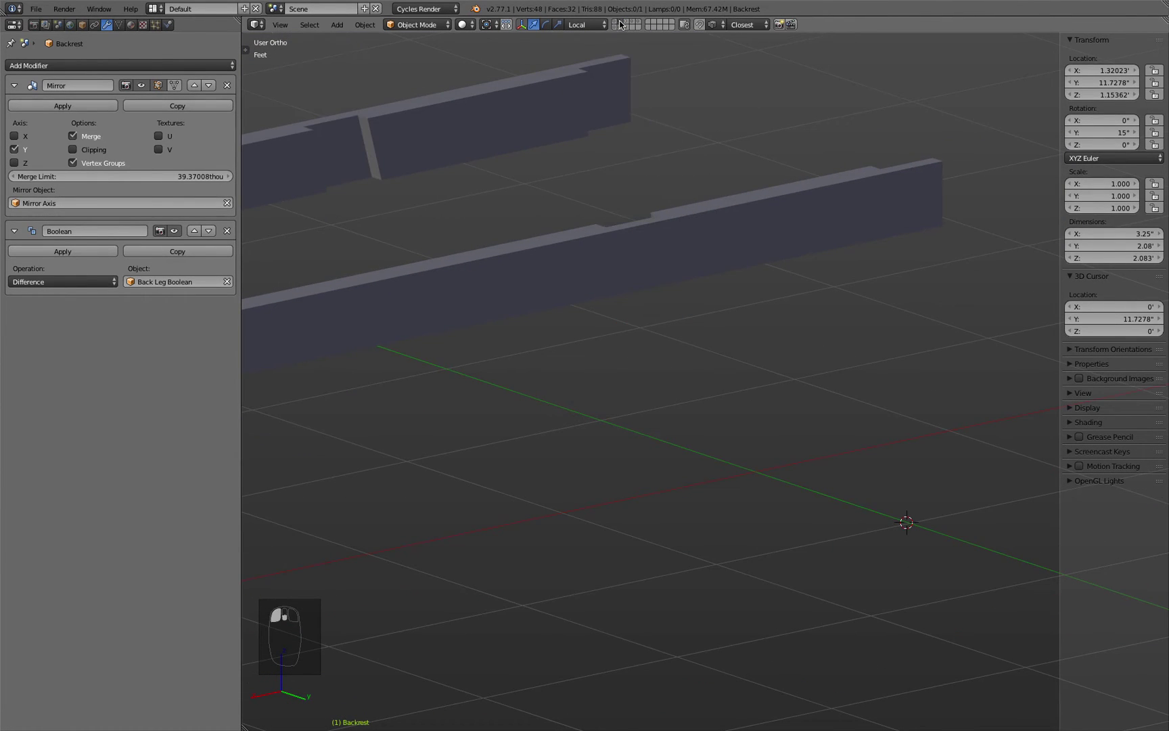
click(686, 234)
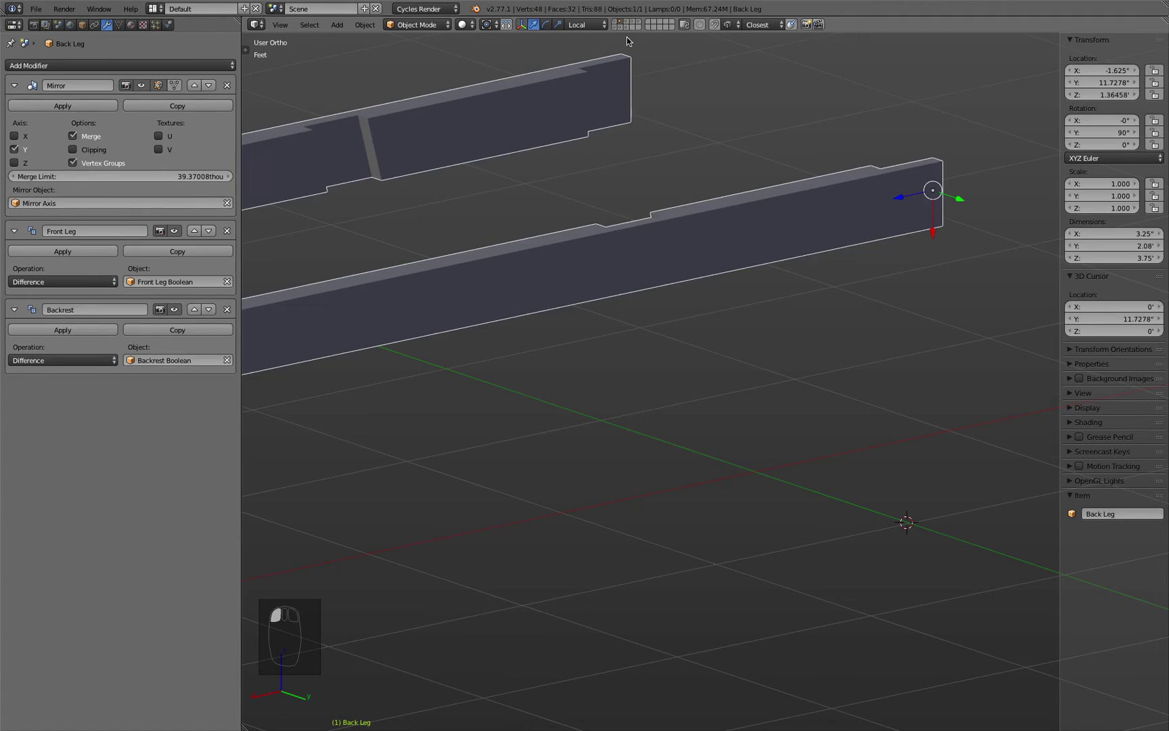
scroll(675, 220, down, 4)
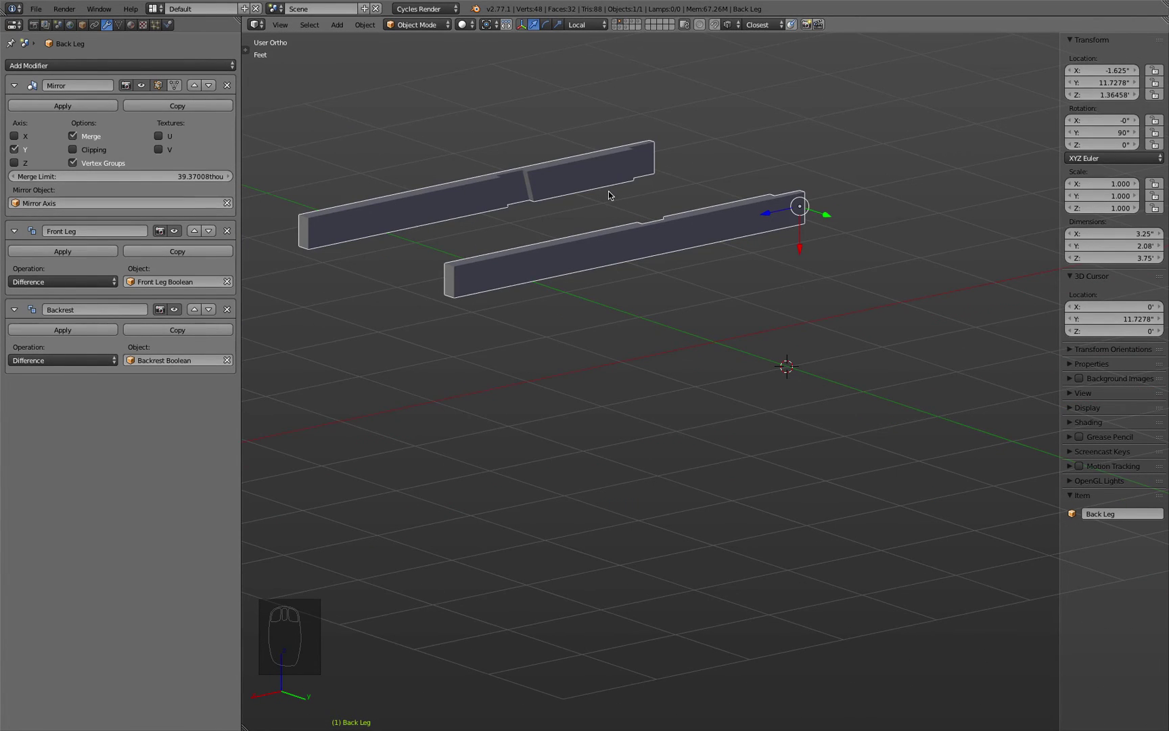
key(alt+d)
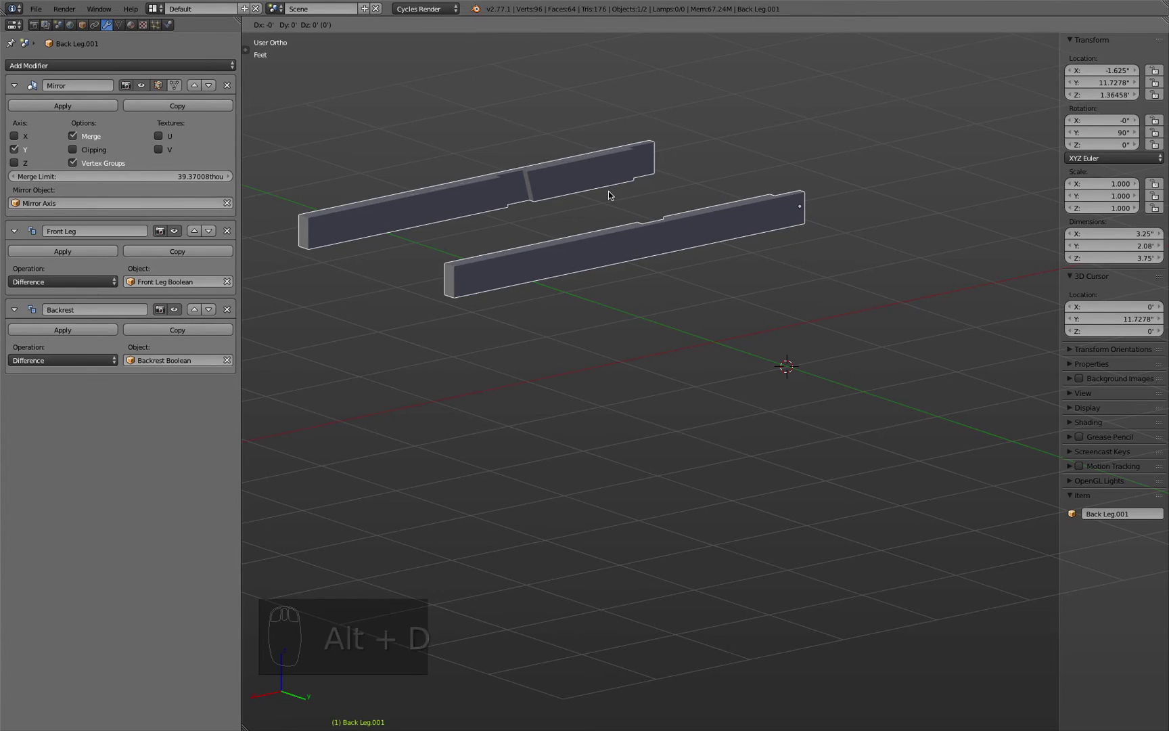
right_click(608, 195)
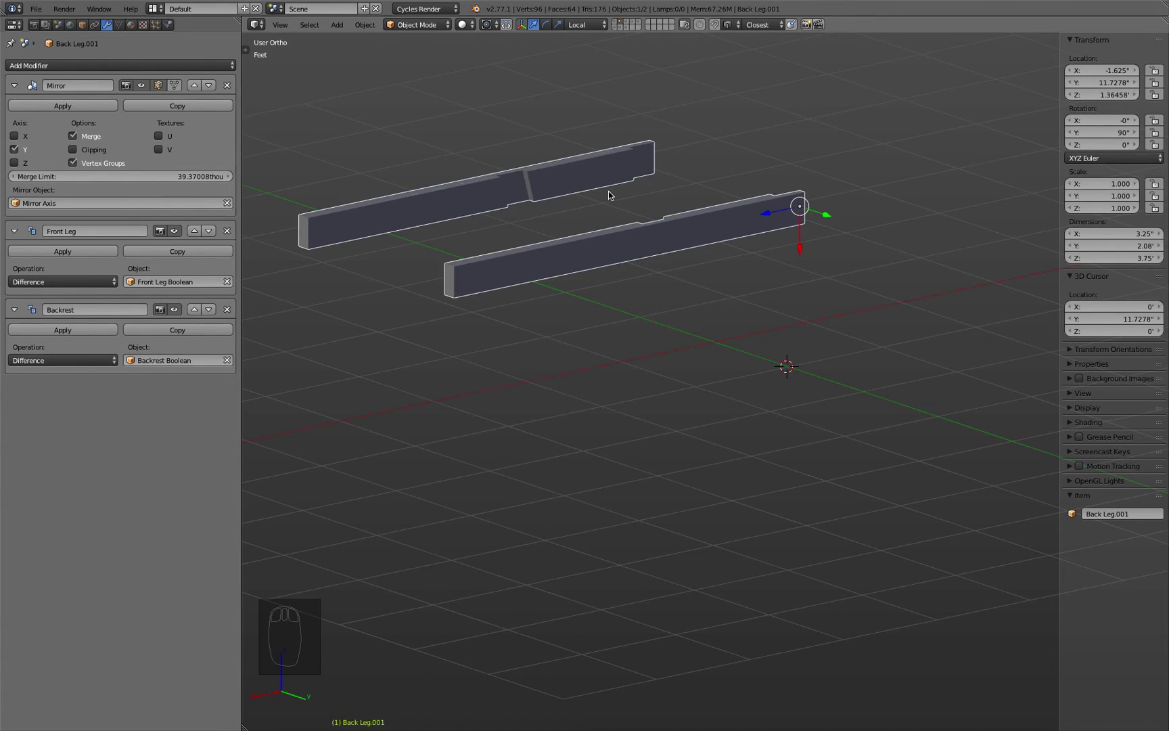
Step: Remove both Boolean modifiers from the duplicated back leg and rename it Back Leg Boolean 2
click(226, 231)
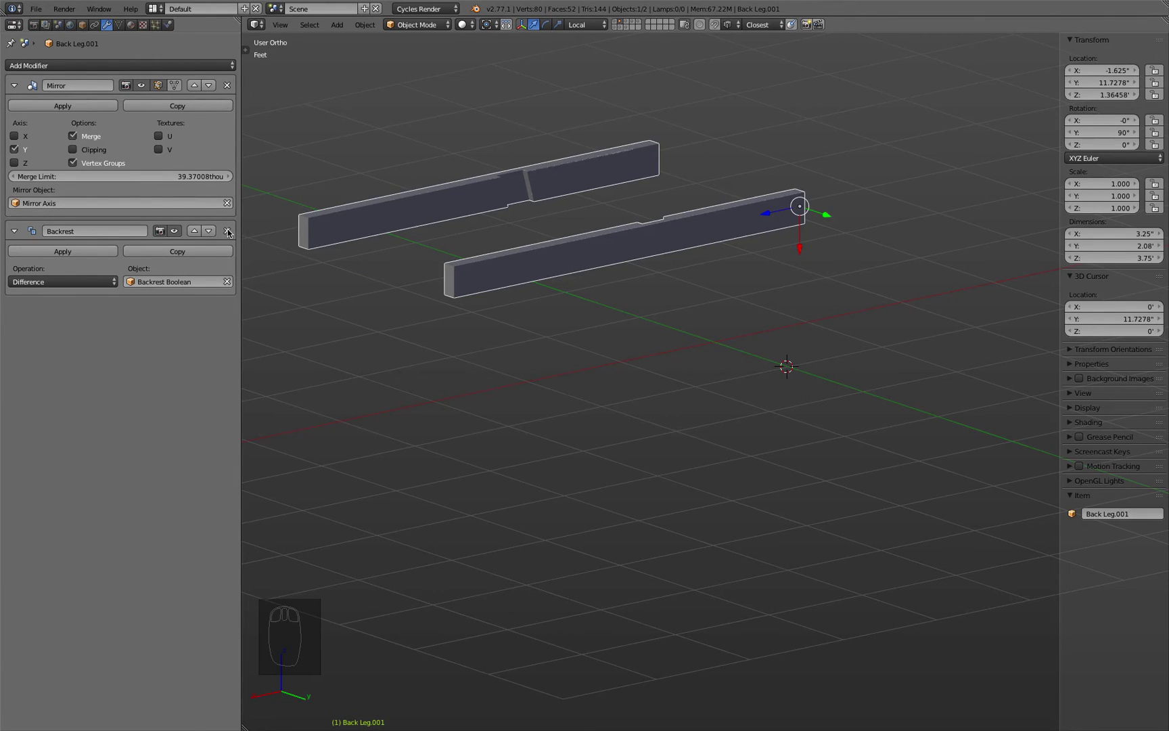
click(228, 232)
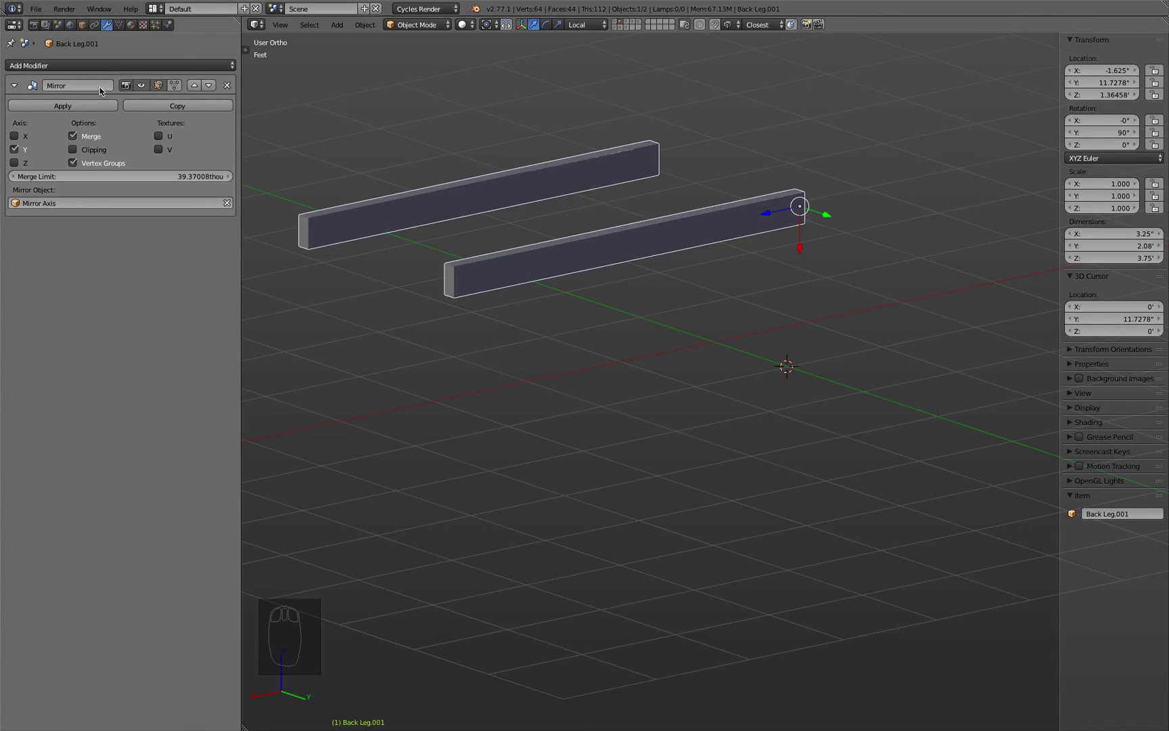
click(82, 24)
click(91, 65)
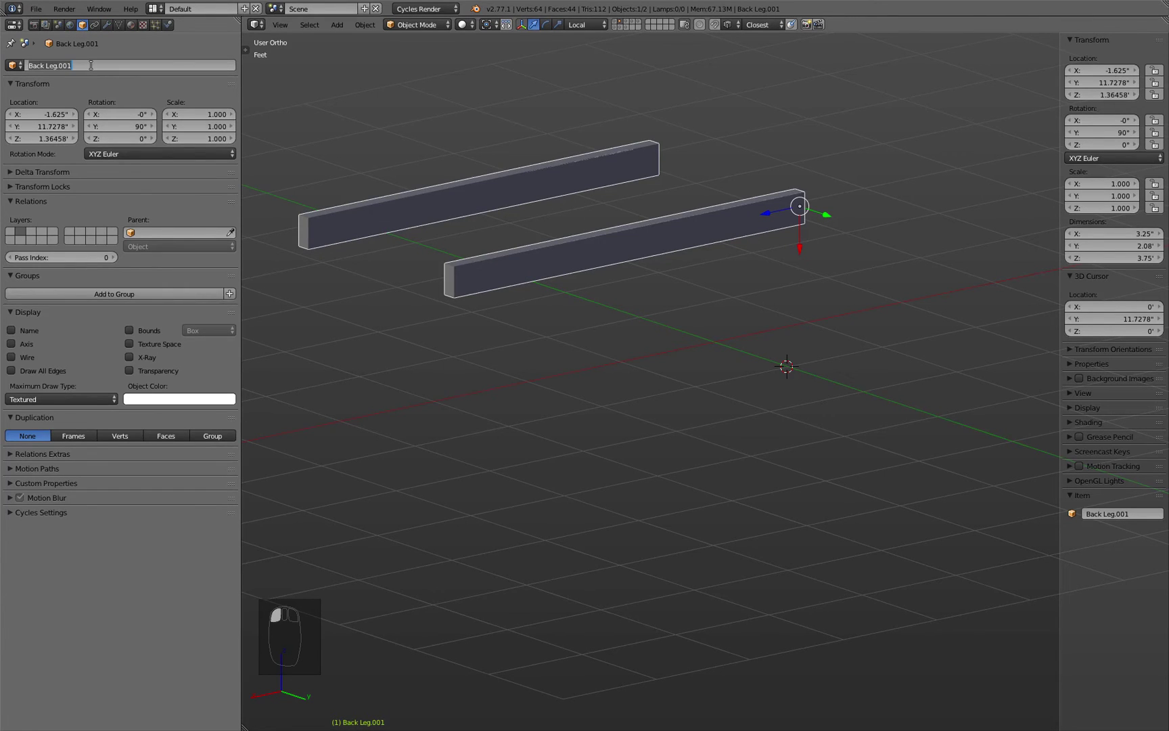
click(90, 65)
key(BackSpace)
key(BackSpace)
text(oo)
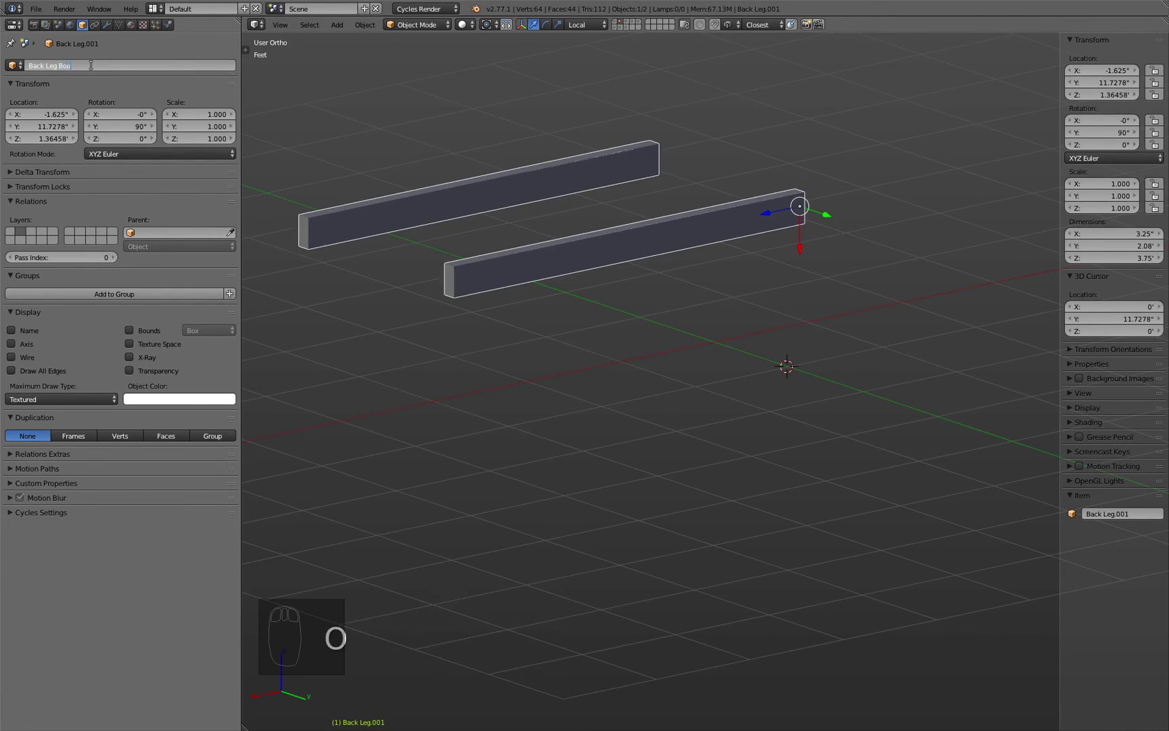
text(lean 2)
key(Return)
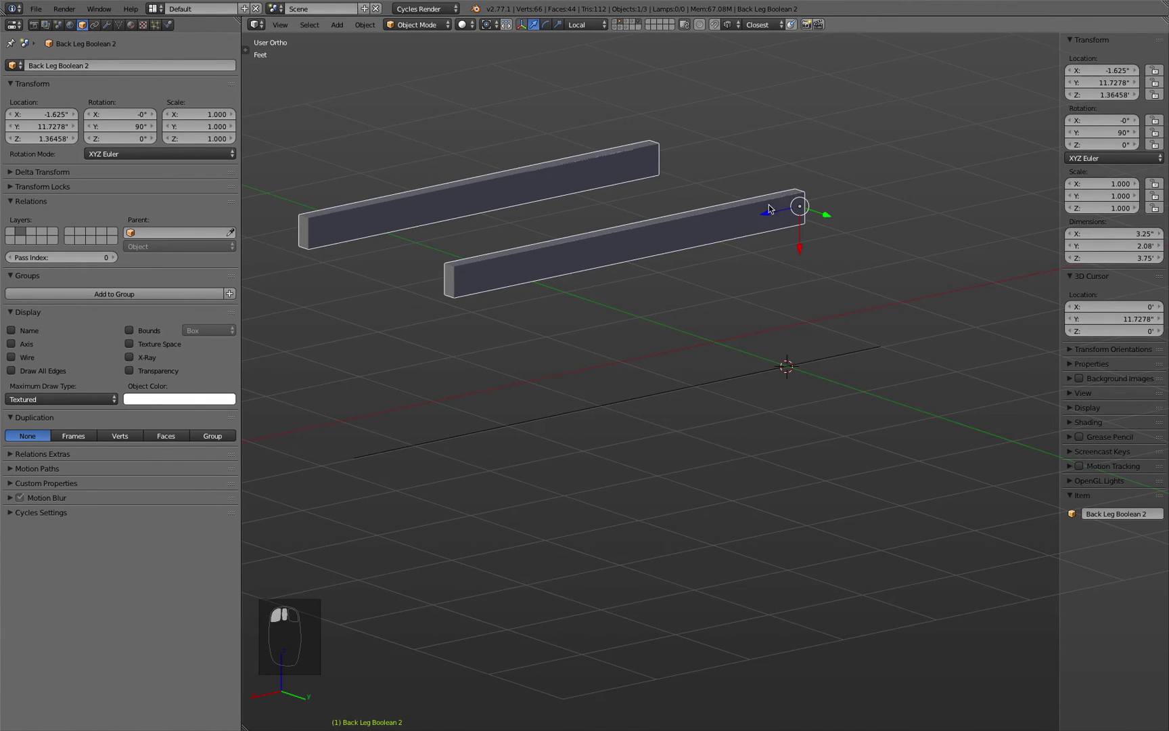
Step: Move Back Leg Boolean 2 inward along its Y axis to a Y location of 10.9778 inches in the wireframe top view
middle_drag(768, 204, 586, 268)
key(KP_7)
key(z)
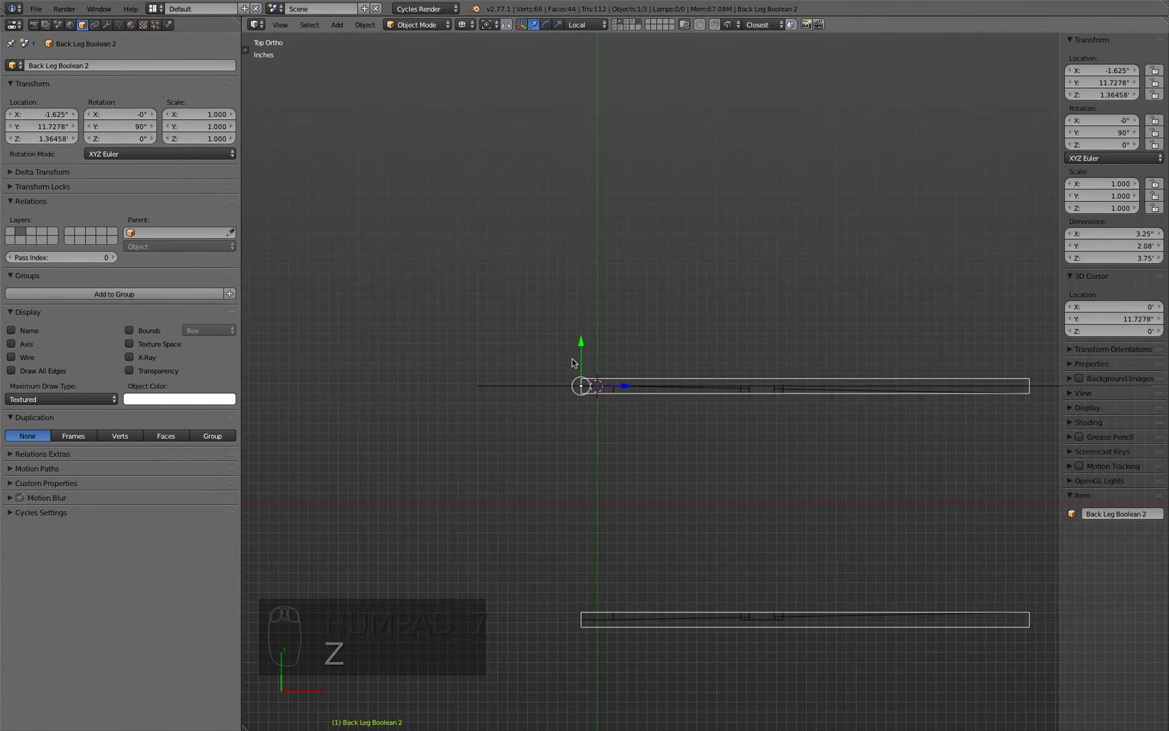
drag(582, 340, 500, 384)
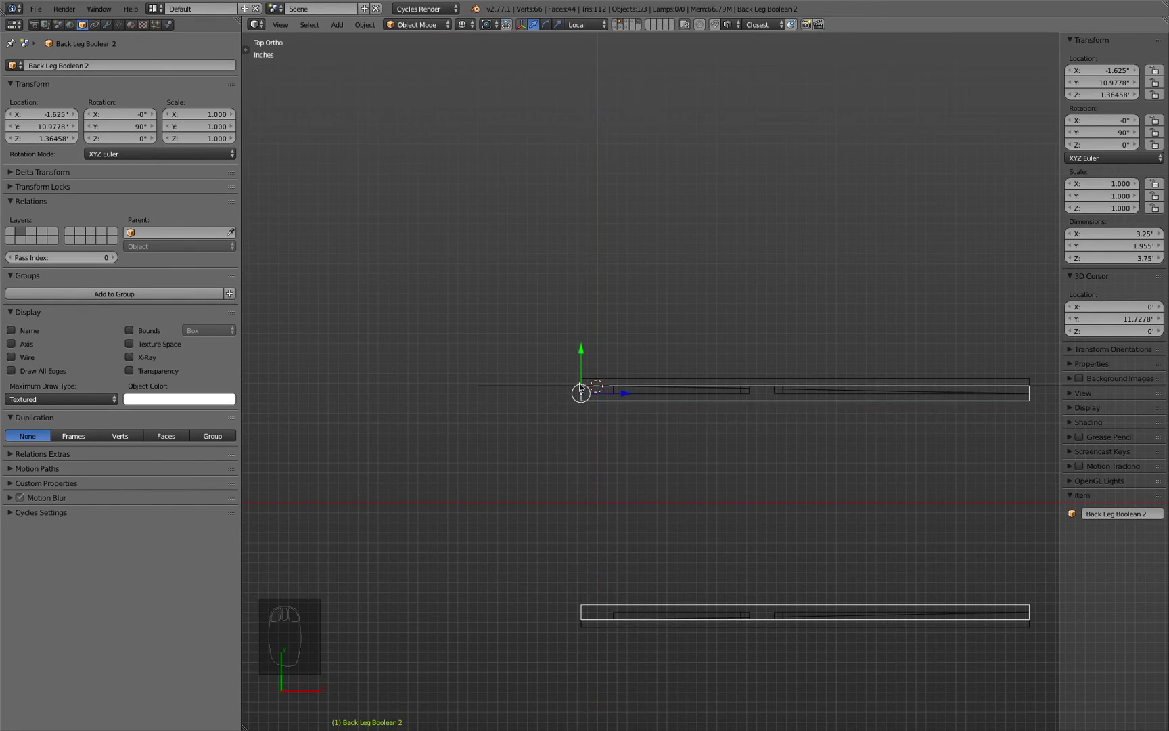
Step: Set the pivot point to the 3D Cursor and mirror Back Leg Boolean 2 across the Y axis
middle_drag(580, 387, 646, 344)
click(488, 24)
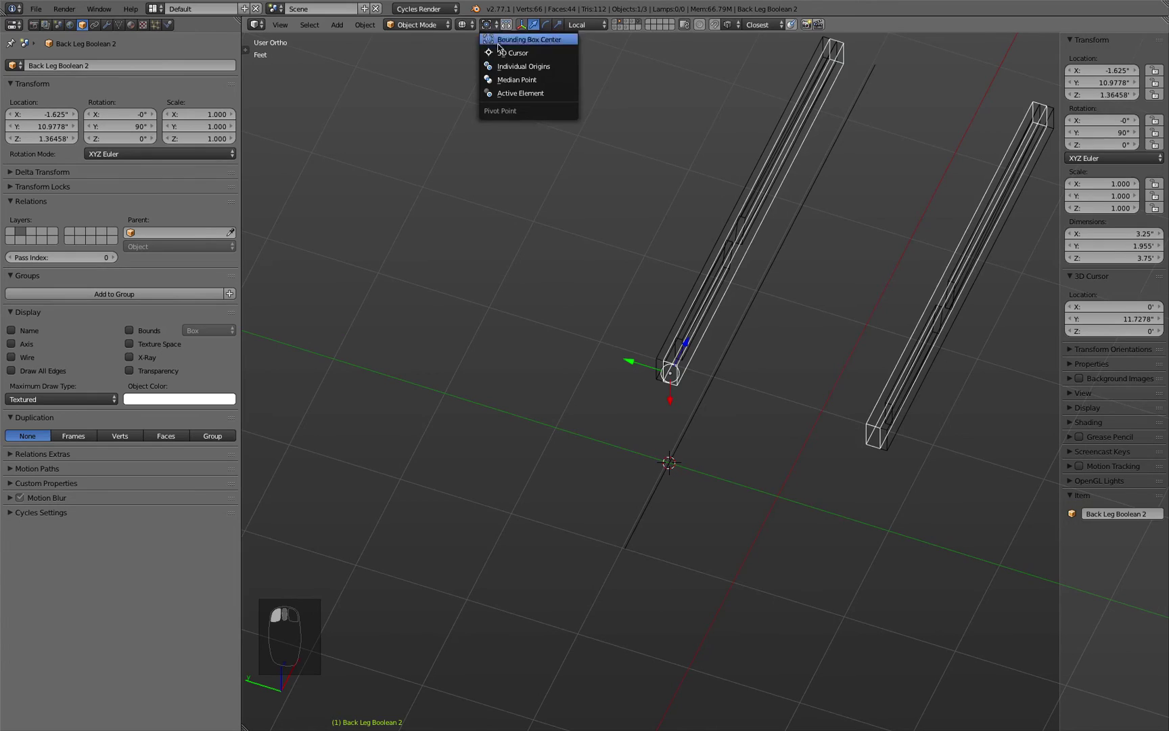
click(504, 52)
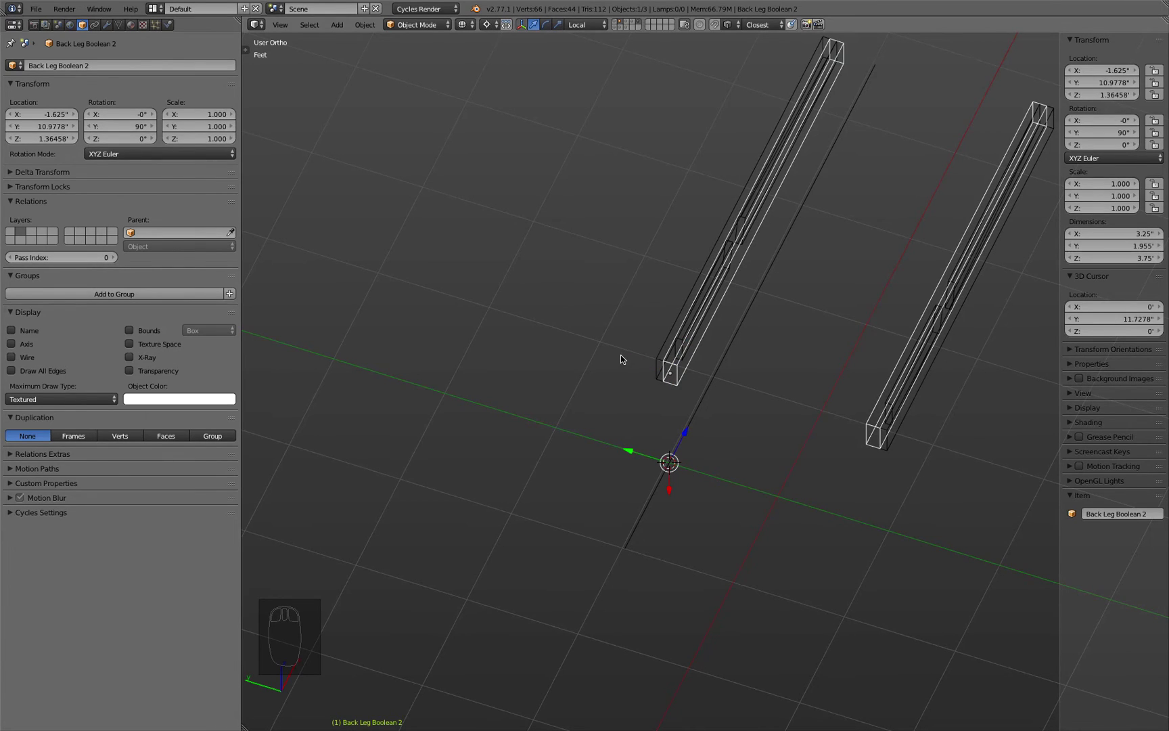
key(ctrl+m)
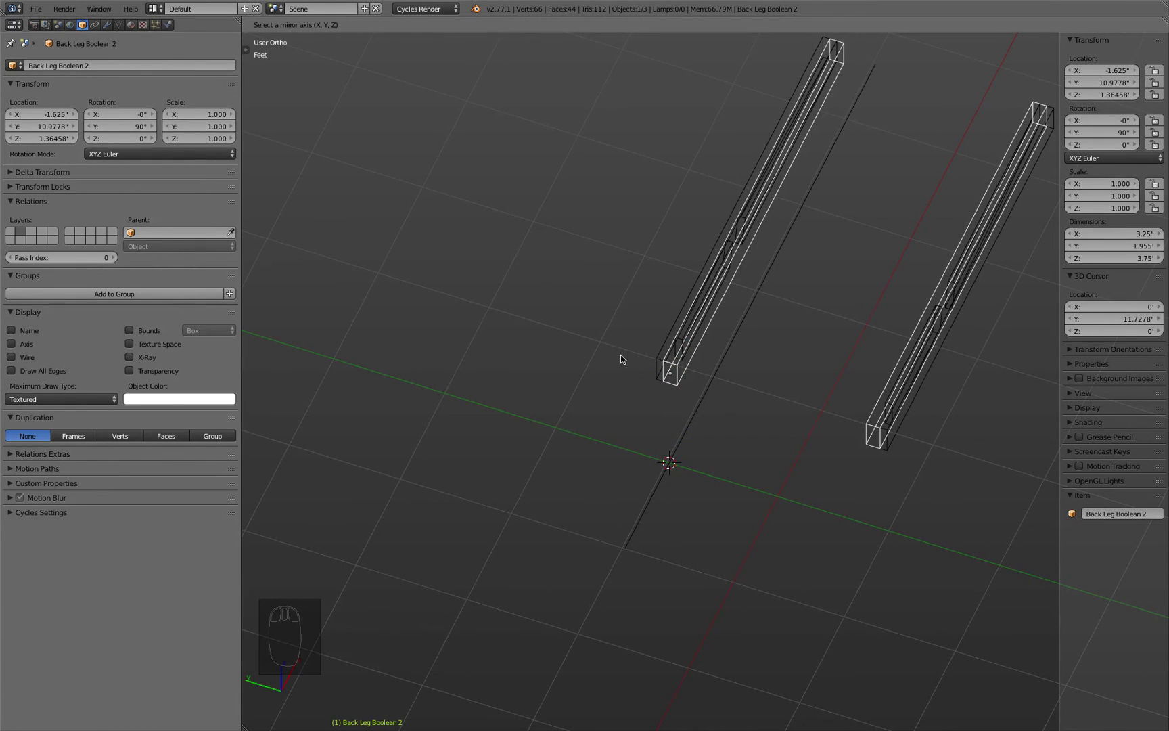
key(y)
key(Return)
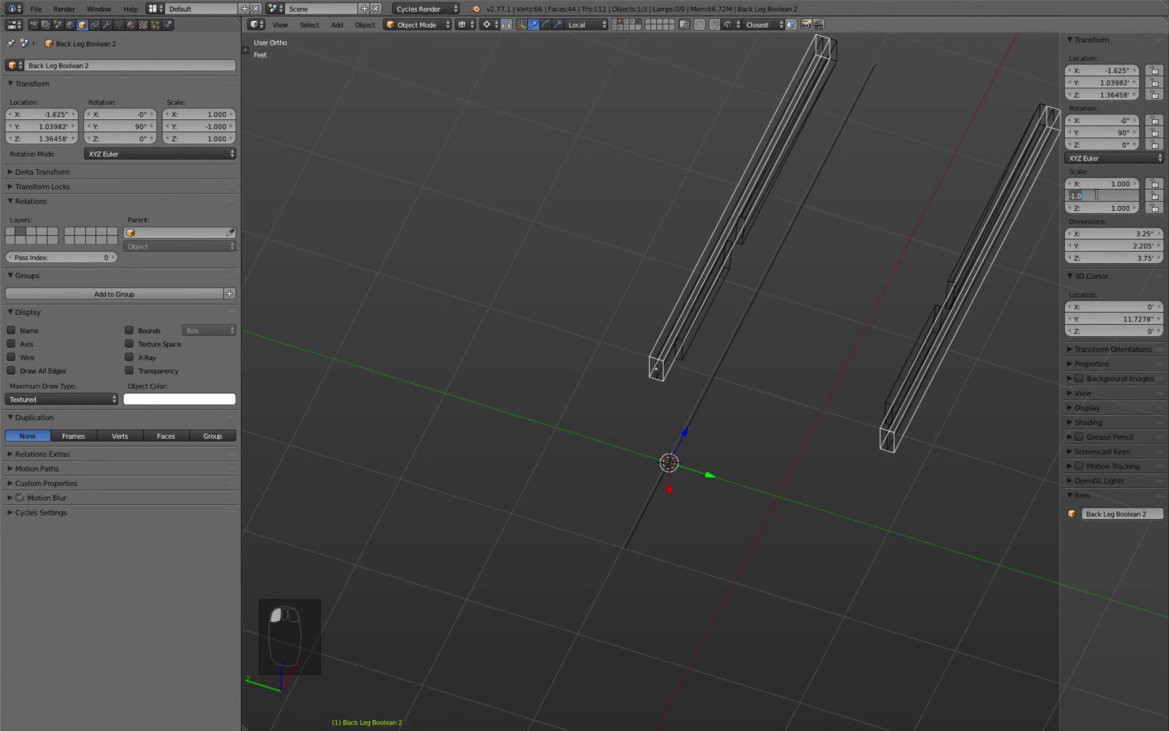
Step: Set the Y scale of Back Leg Boolean 2 to 1 and move the object to layer 12
text(1)
key(Return)
key(m)
click(810, 266)
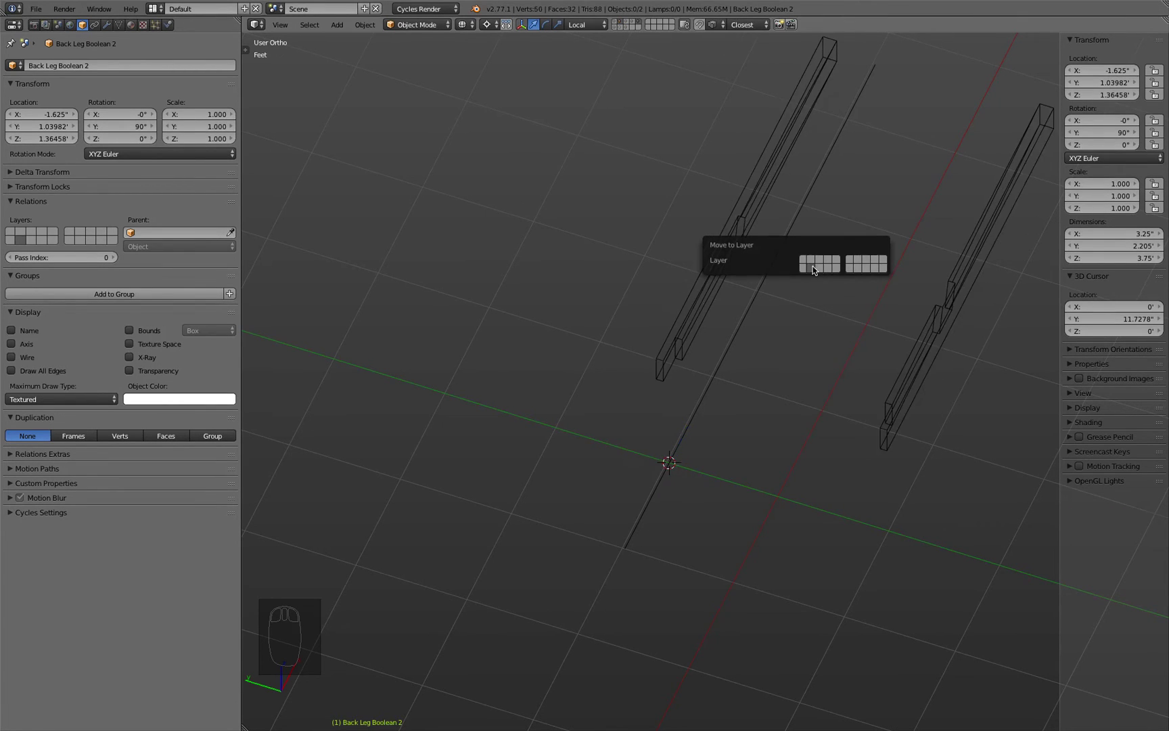
Step: Display only the Backrest layer and set the Backrest's Boolean modifier object to Back Leg Boolean 2
click(633, 25)
click(631, 23)
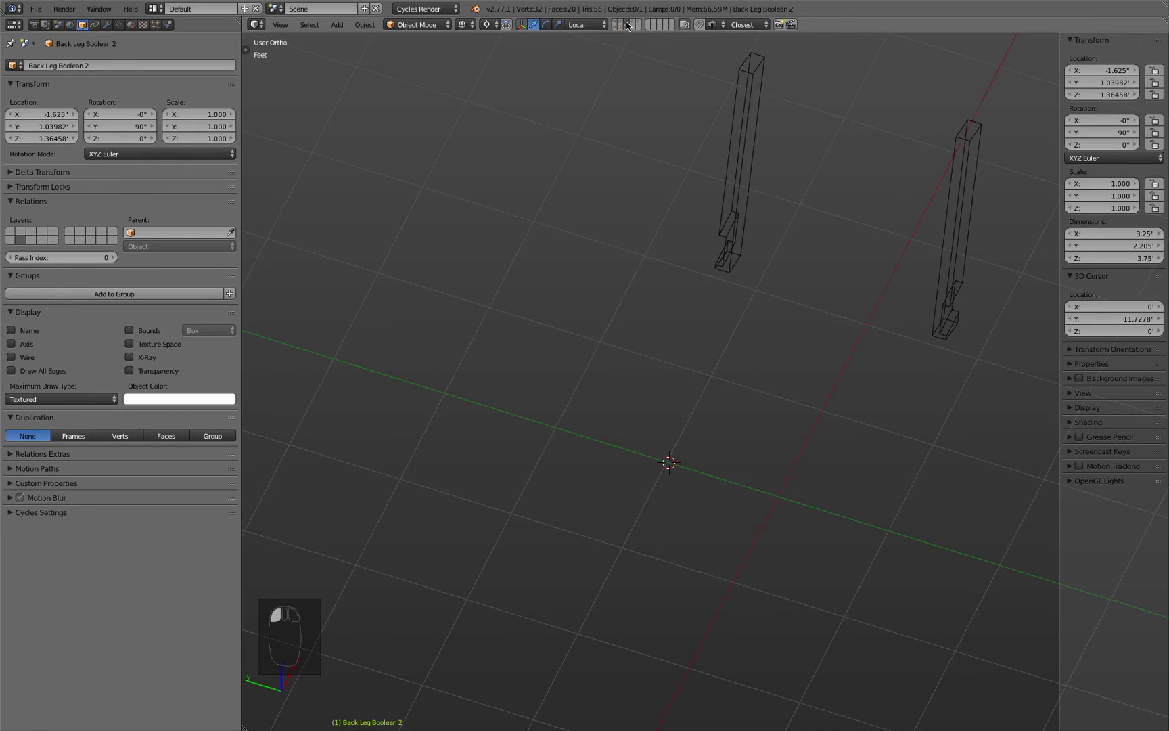
right_click(737, 180)
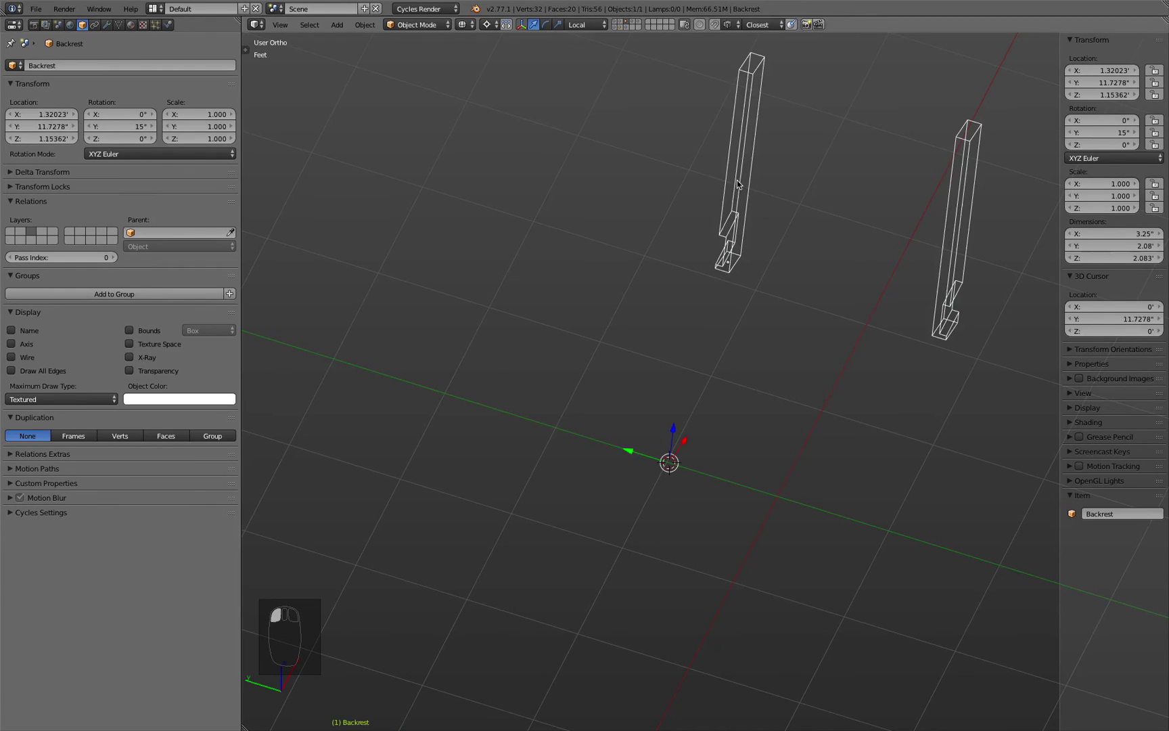
click(106, 25)
click(197, 281)
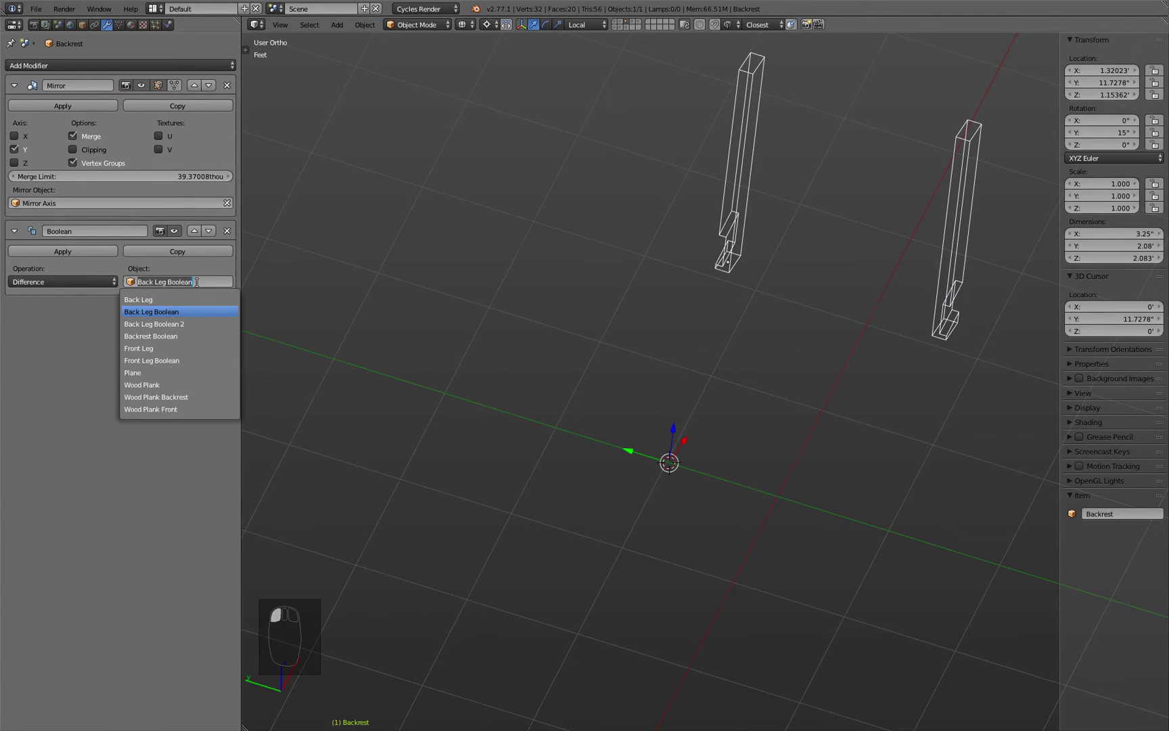
click(155, 323)
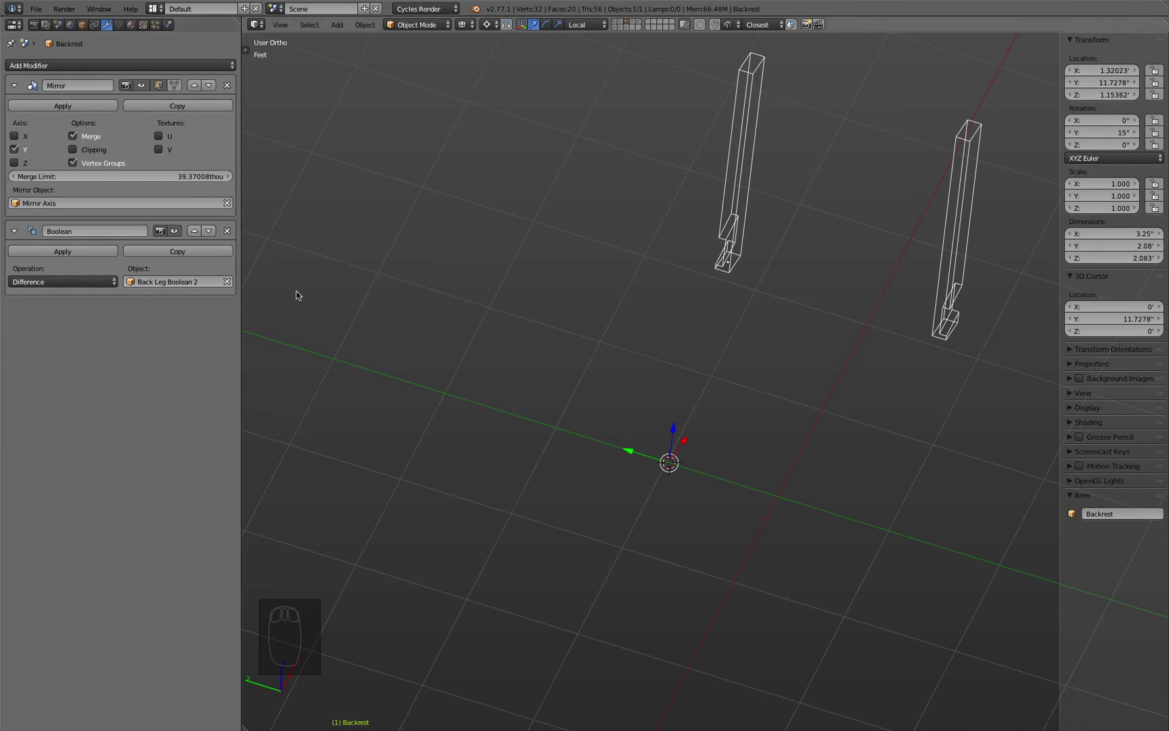
Step: Show the Back Leg and Front Leg with the Backrest and examine the joints in solid and wireframe shading
shift+click(621, 27)
mouse_move(615, 38)
middle_down()
mouse_move(700, 185)
mouse_move(720, 183)
mouse_move(683, 402)
mouse_move(566, 398)
middle_up()
key(z)
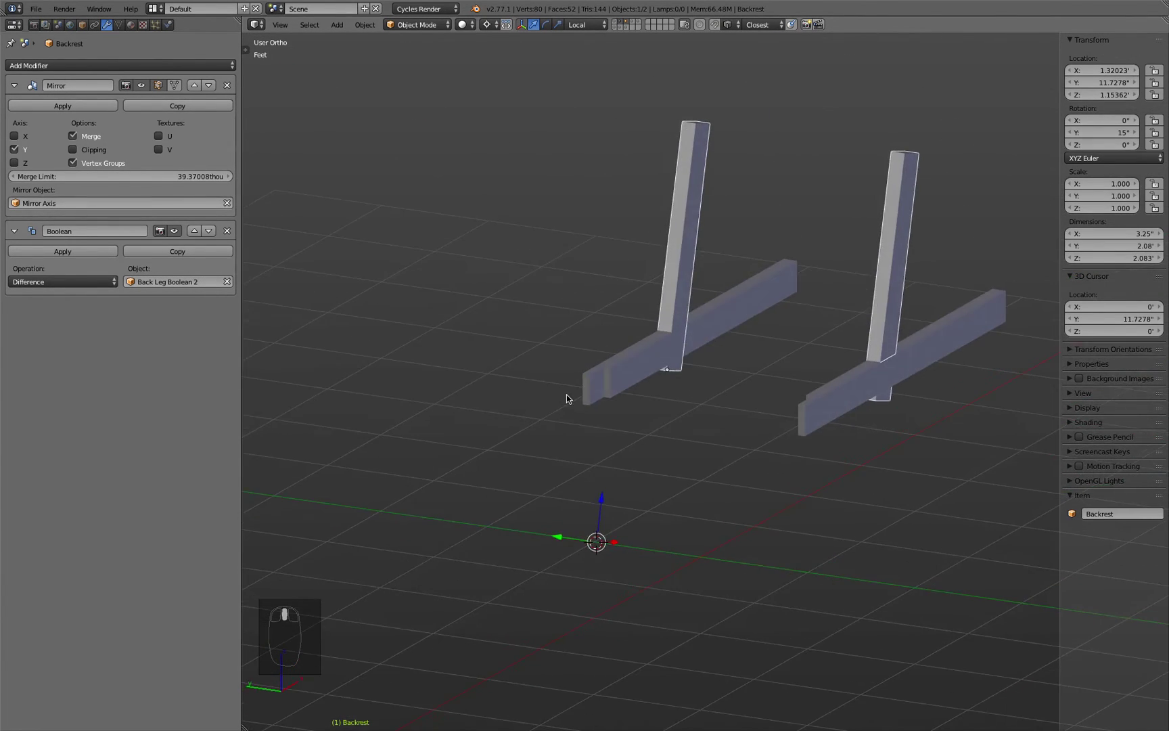
shift+click(619, 27)
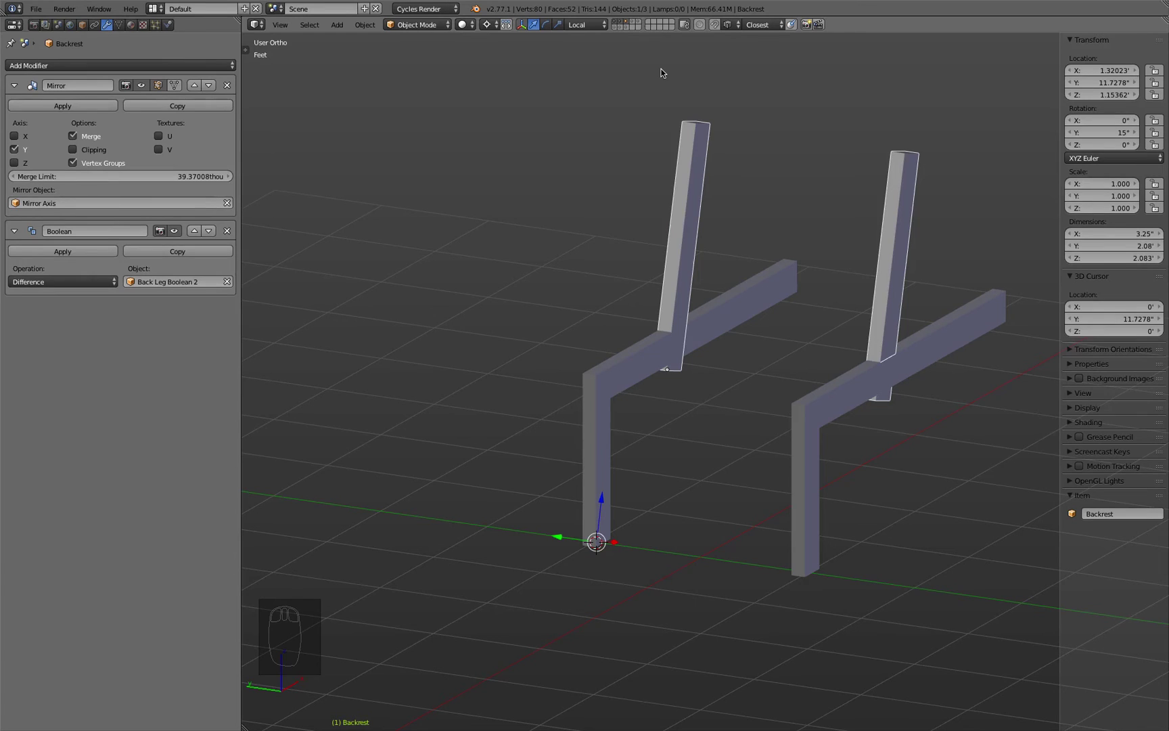
key(KP_1)
key(z)
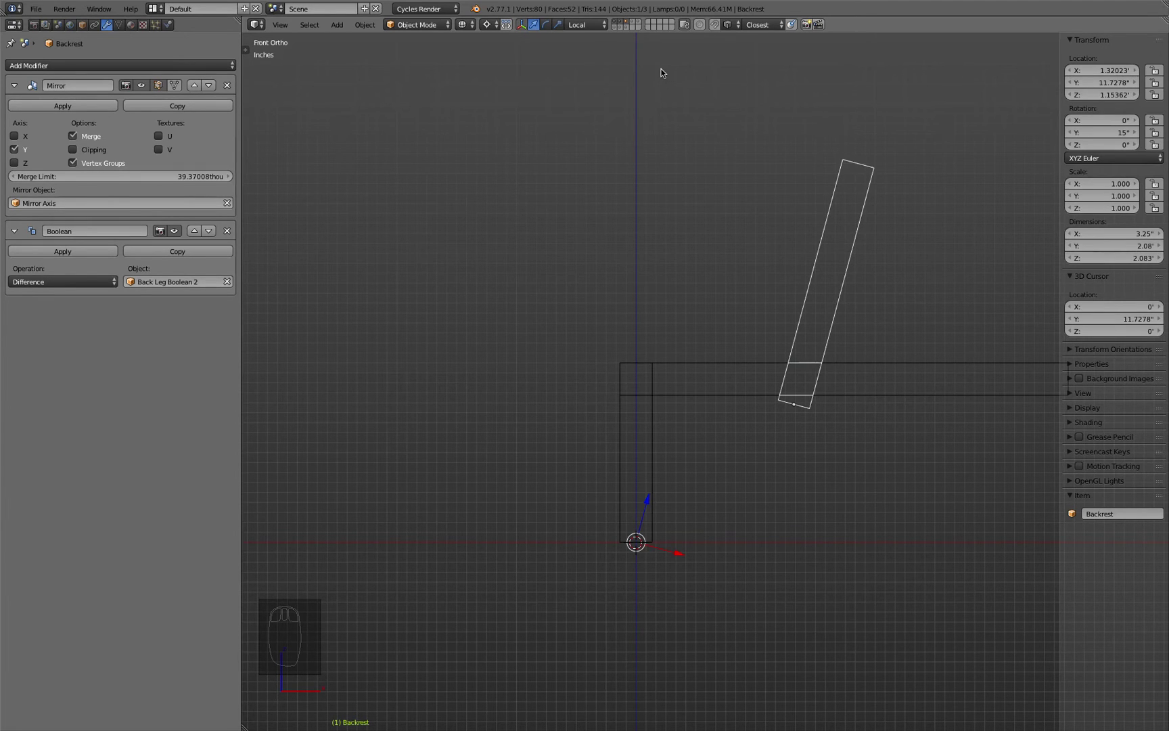
middle_drag(667, 196, 727, 229)
key(z)
scroll(670, 220, up, 3)
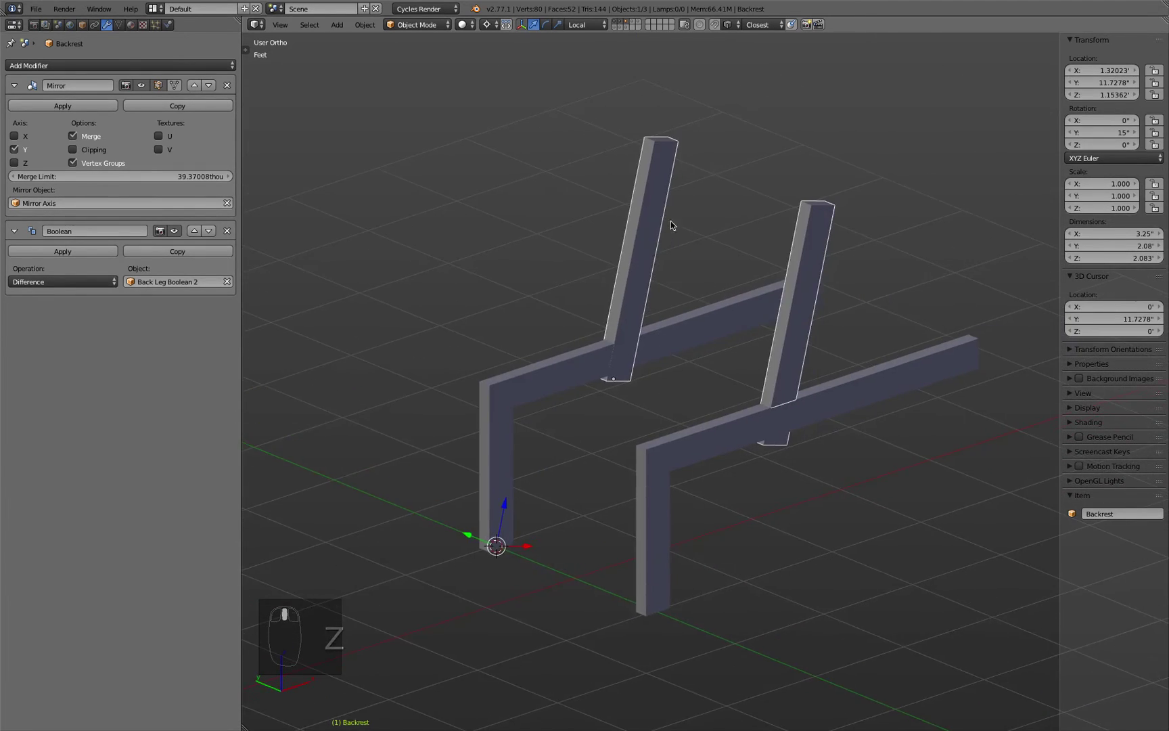
Step: Show the wood plank layer with the chair frame and save the project over the existing file
shift+click(634, 24)
mouse_move(861, 361)
middle_down()
mouse_move(796, 321)
mouse_move(642, 303)
mouse_move(508, 314)
mouse_move(561, 282)
mouse_move(789, 300)
mouse_move(869, 347)
middle_up()
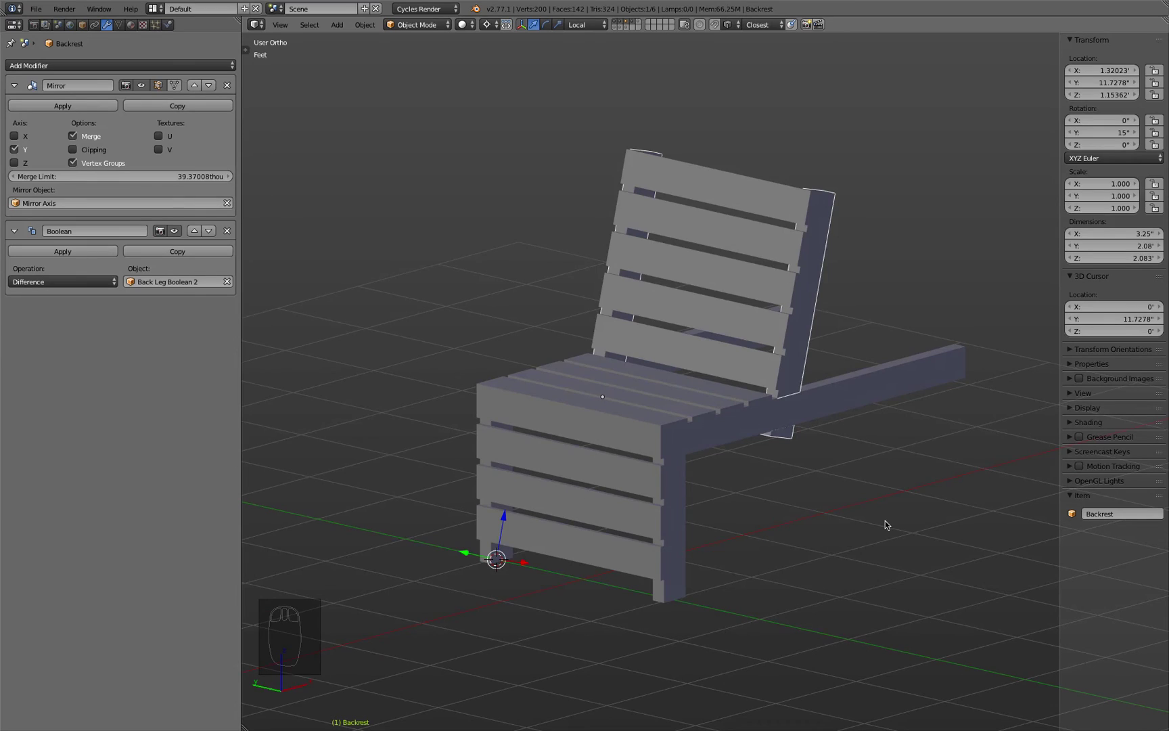
key(super+s)
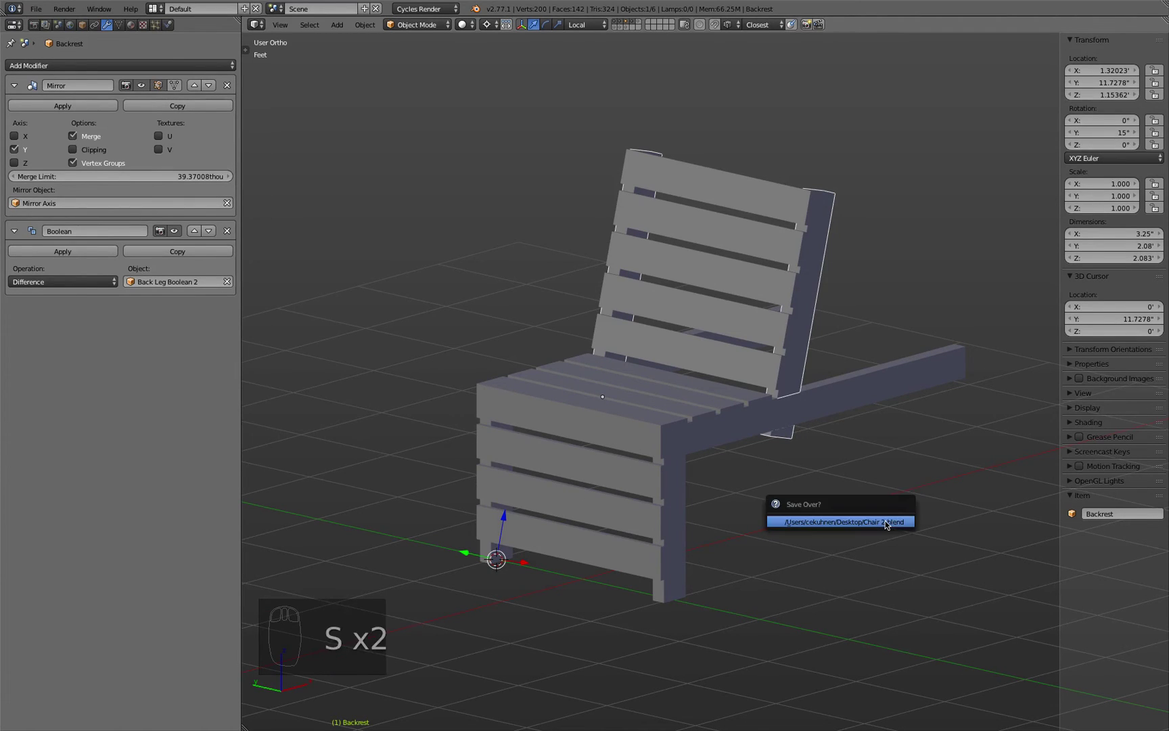
click(885, 521)
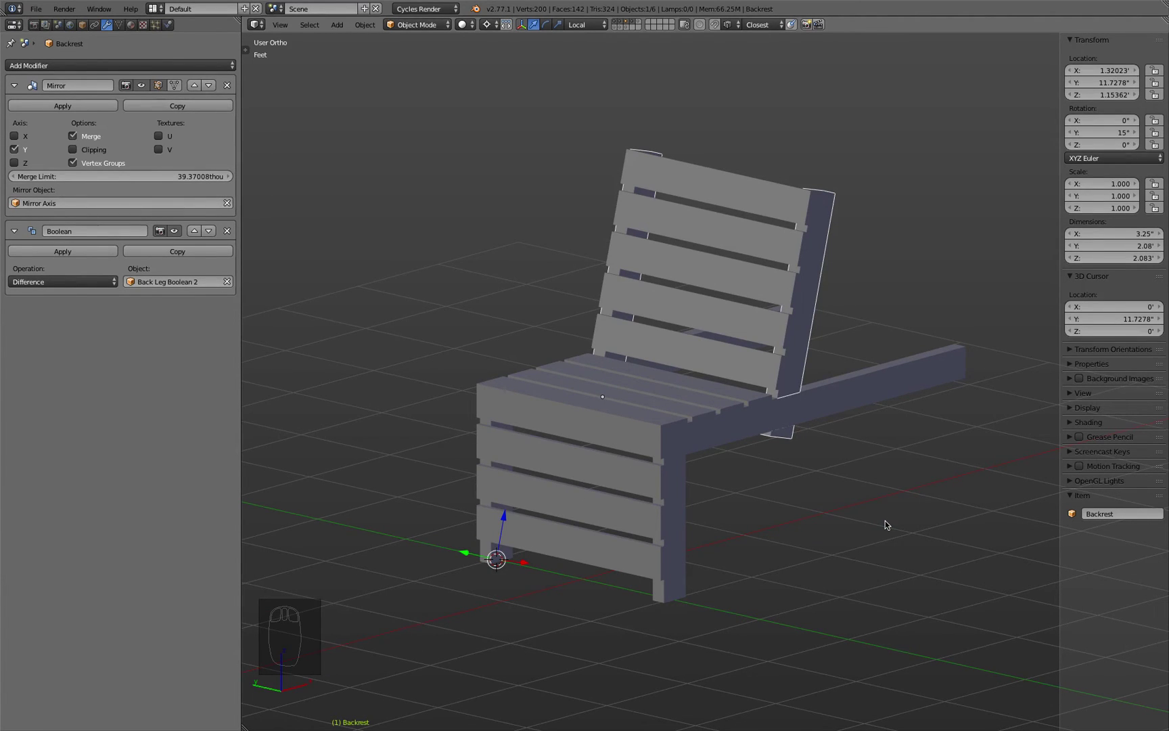
Step: Deselect the backrest, view the chair in wireframe from the front, and snap the 3D cursor to the scene's center
key(KP_1)
key(z)
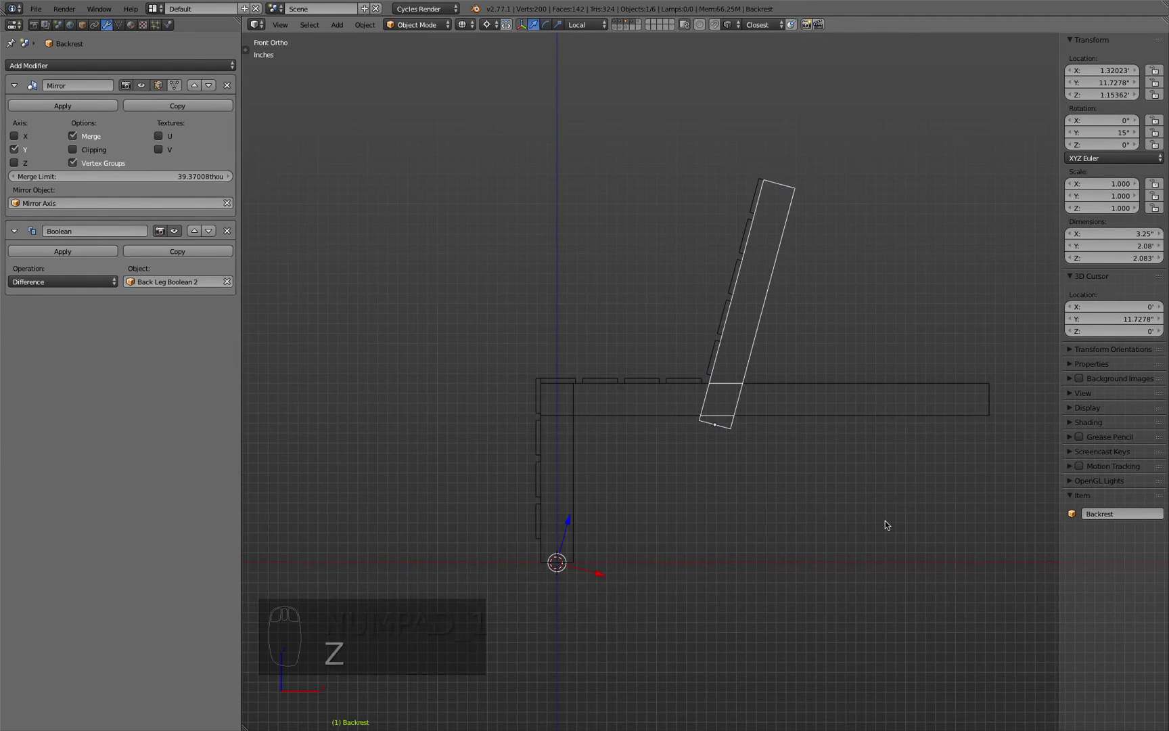
key(a)
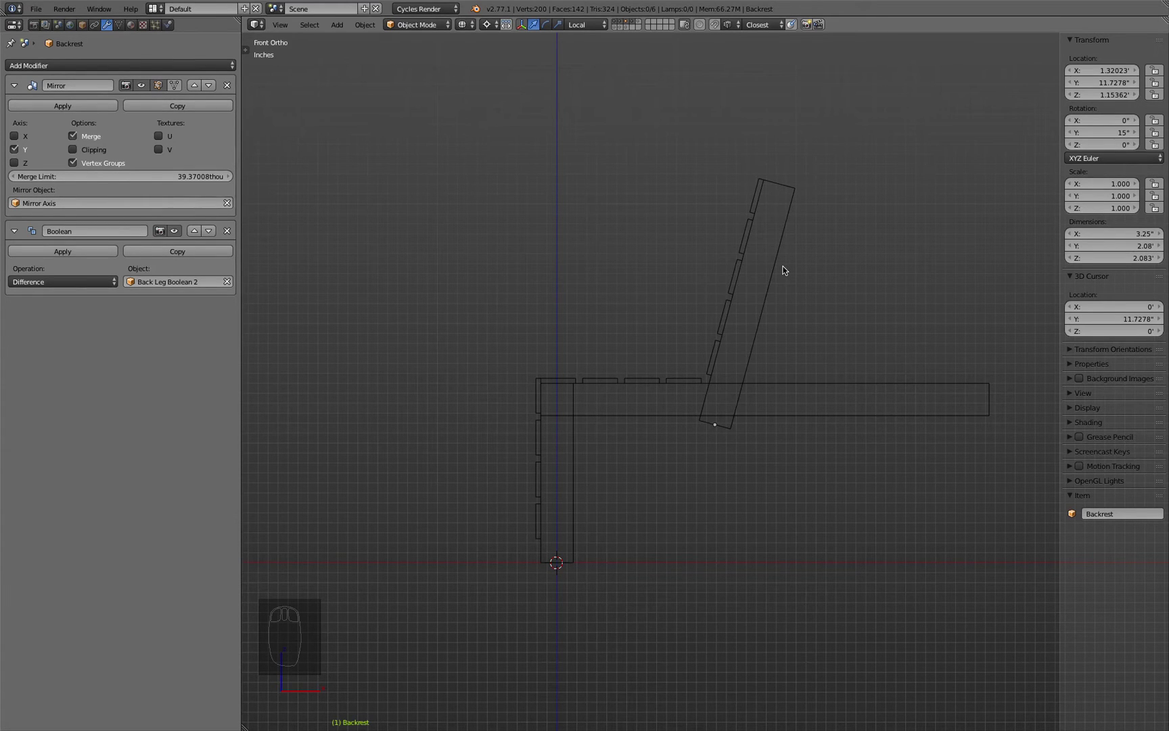
middle_drag(587, 285, 518, 300)
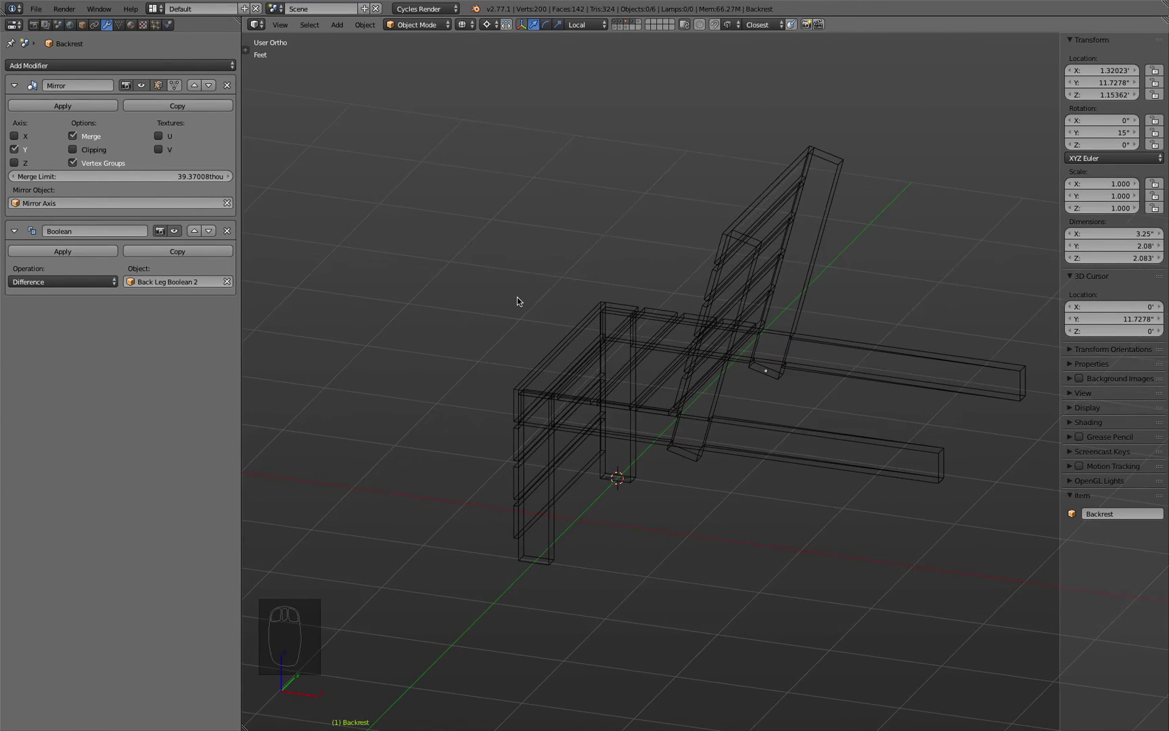
key(KP_1)
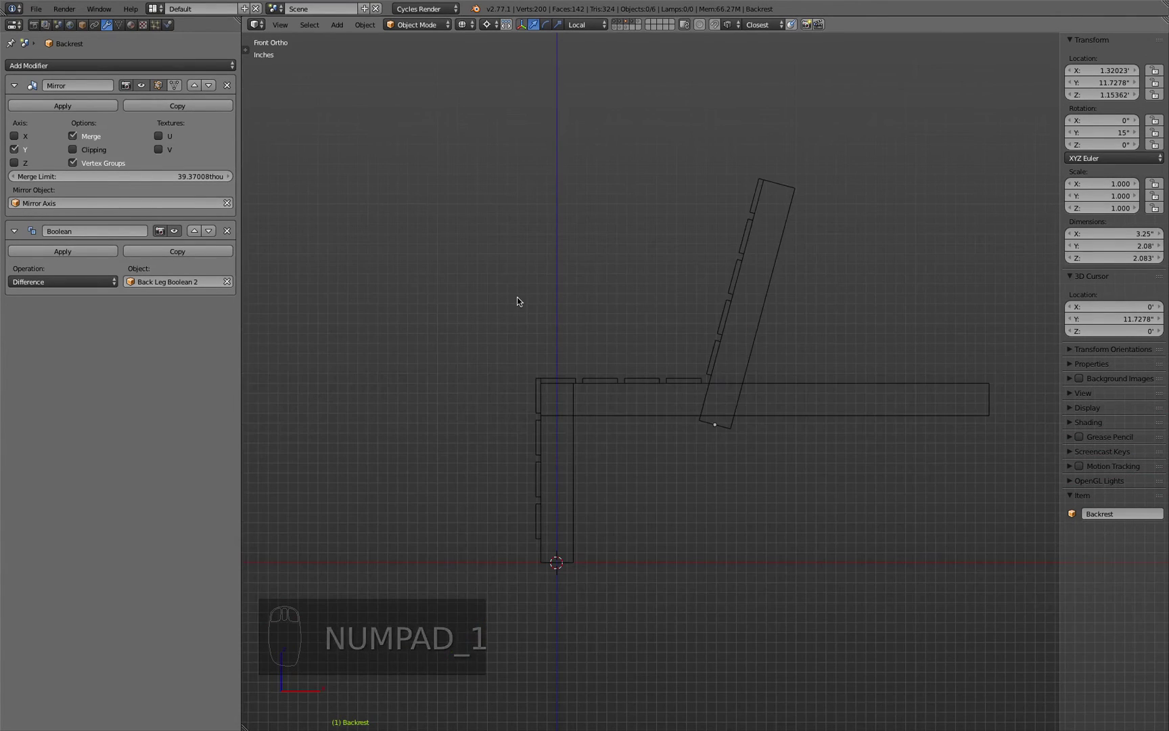
key(z)
key(z)
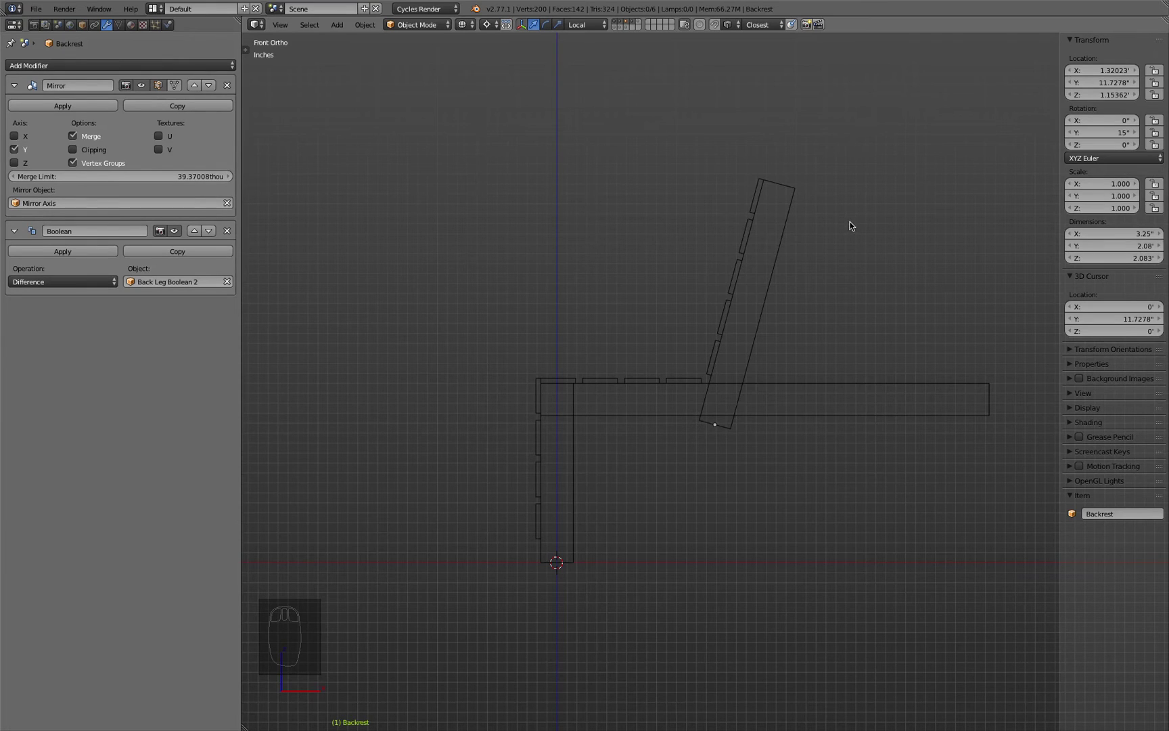
key(shift+s)
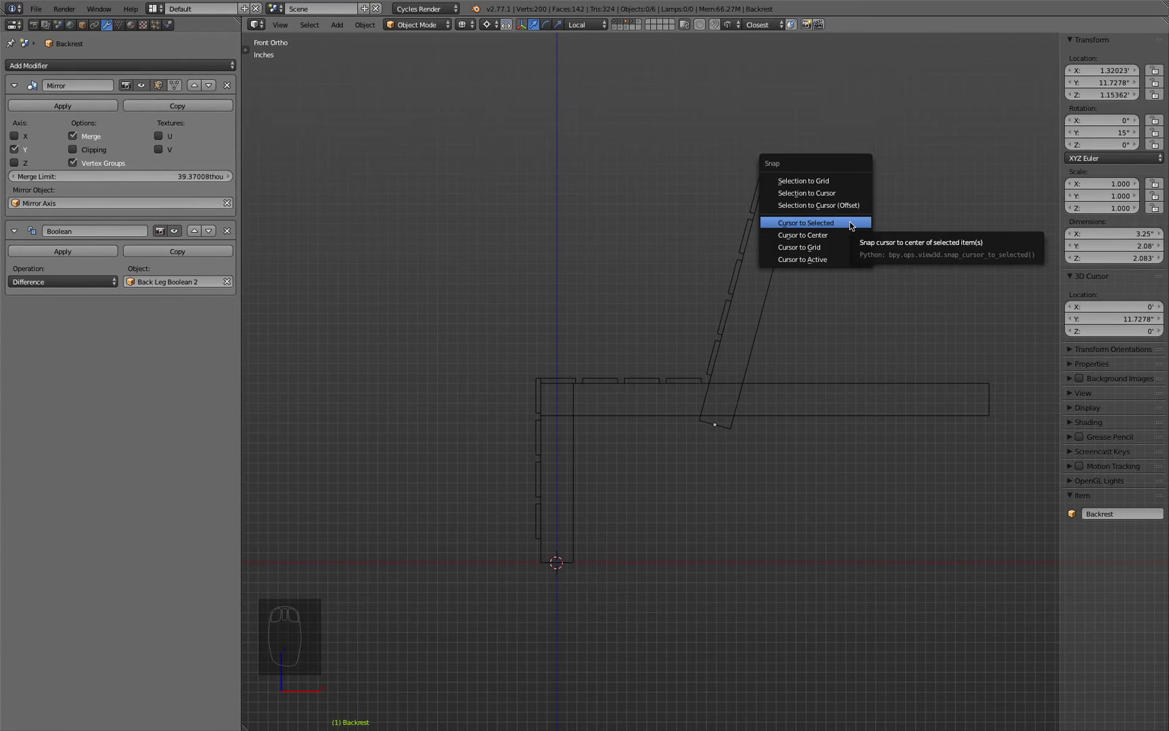
click(849, 237)
Step: Select the Front Leg object and set the pivot point to Bounding Box Center
middle_drag(850, 237, 688, 490)
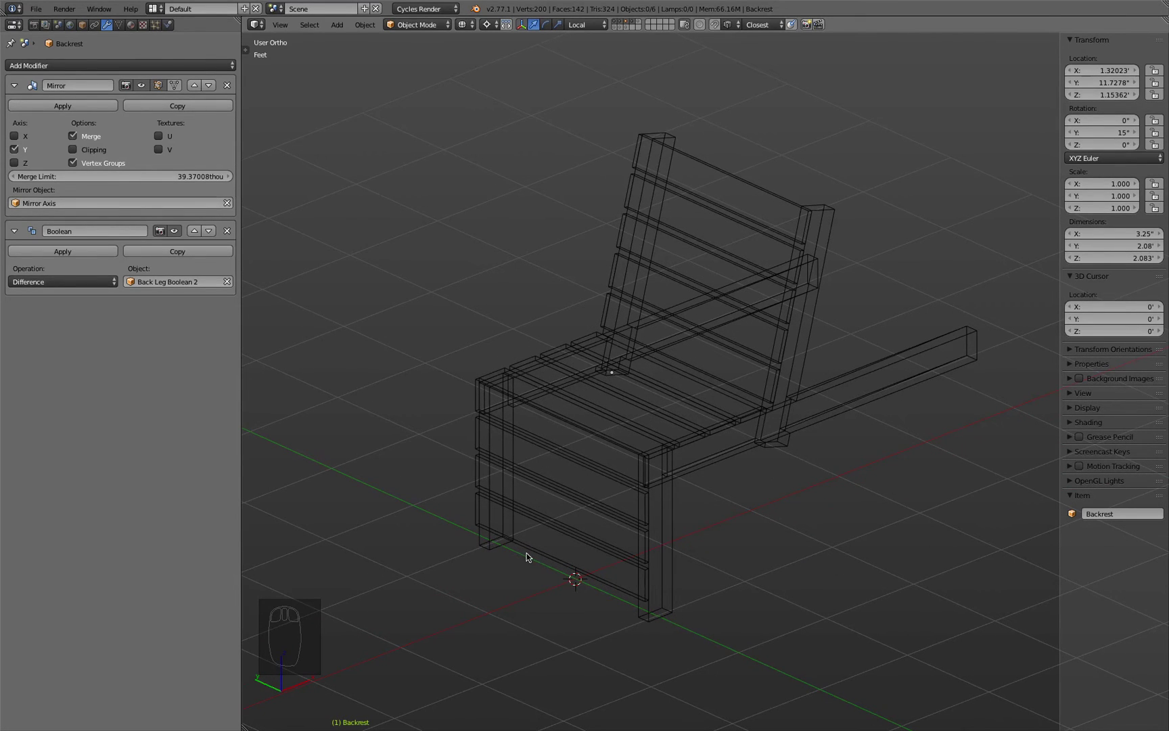
click(653, 617)
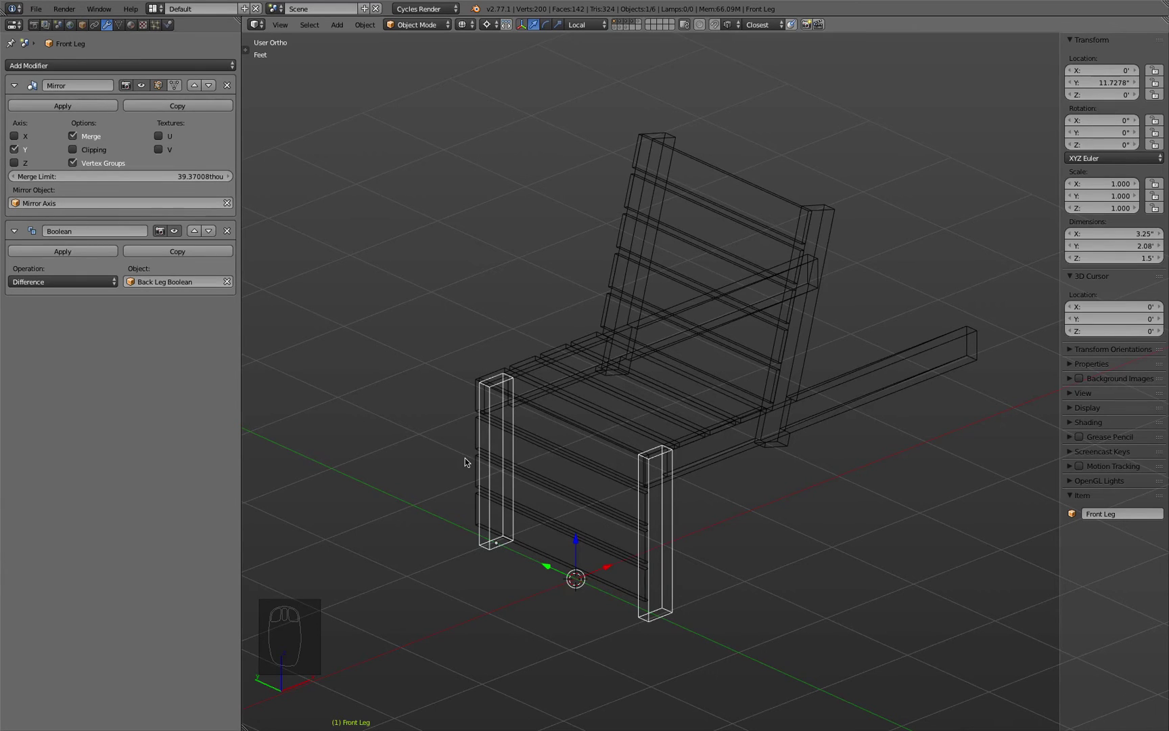
key(r)
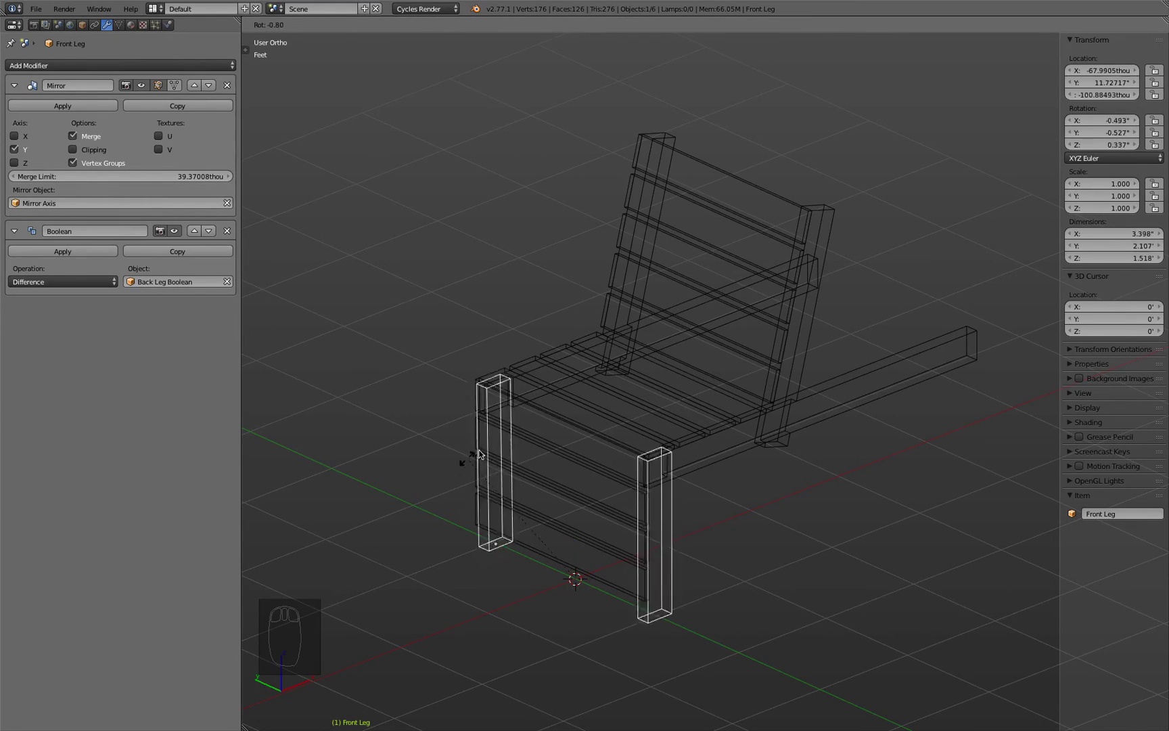
right_click(472, 456)
click(488, 24)
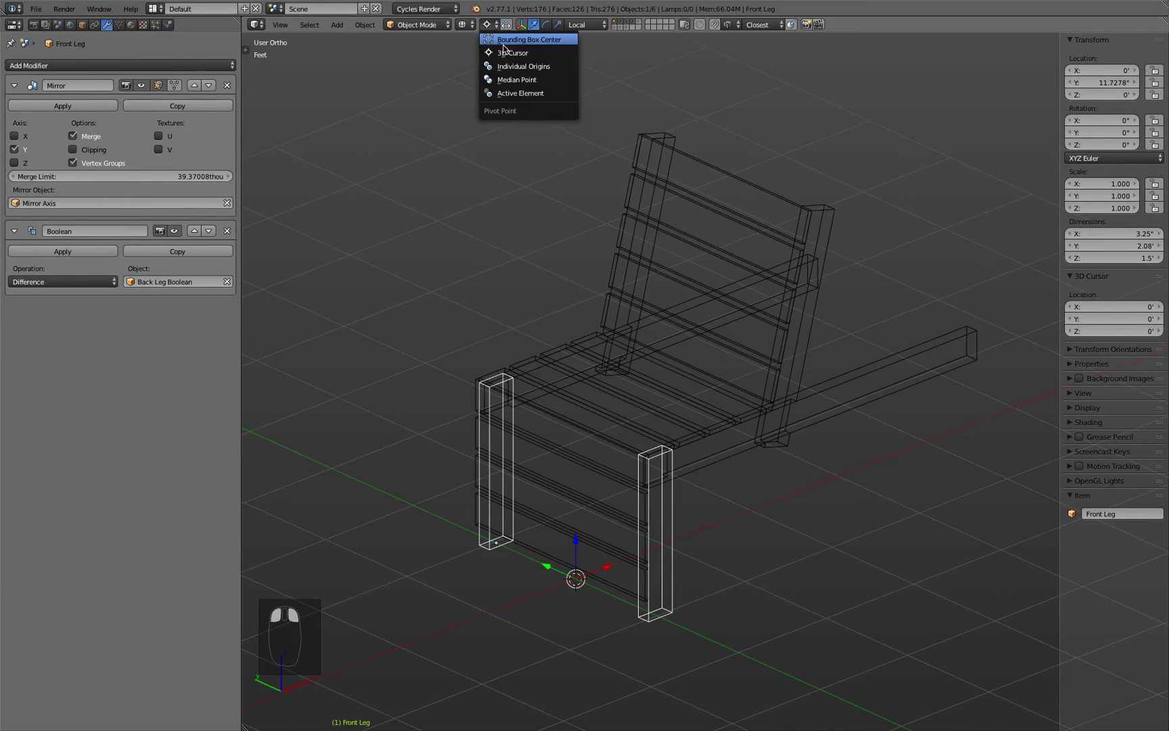
click(504, 40)
key(t)
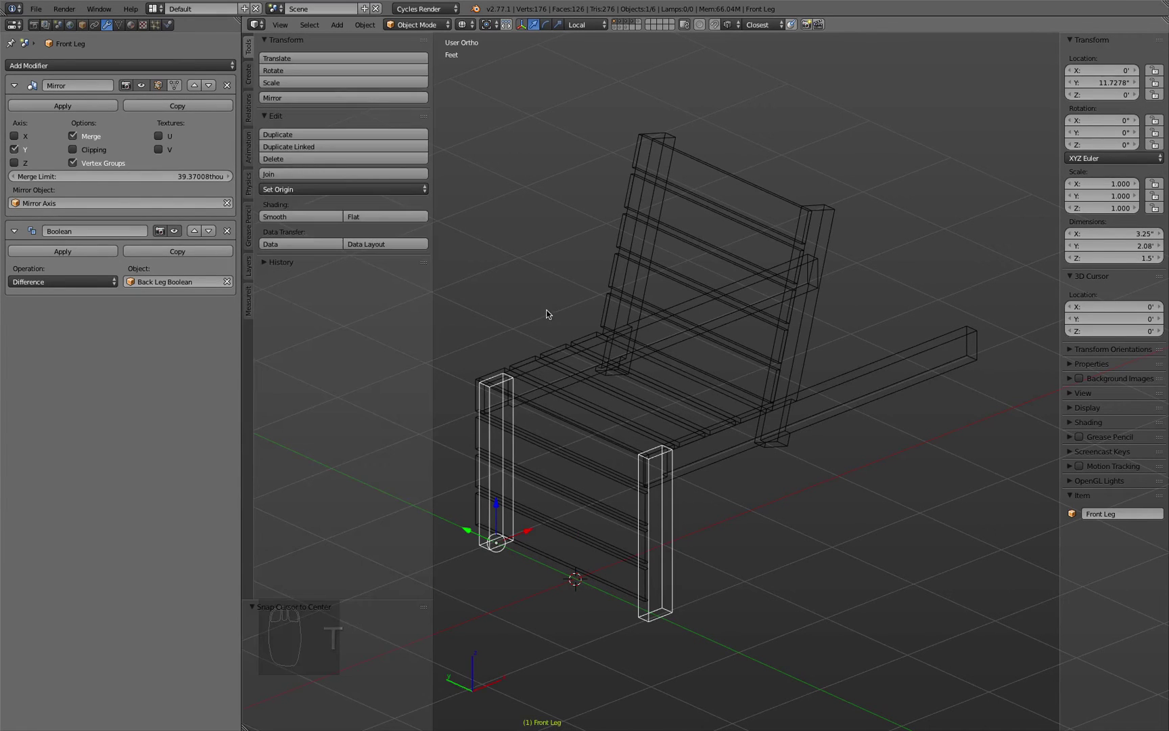
key(t)
key(r)
key(y)
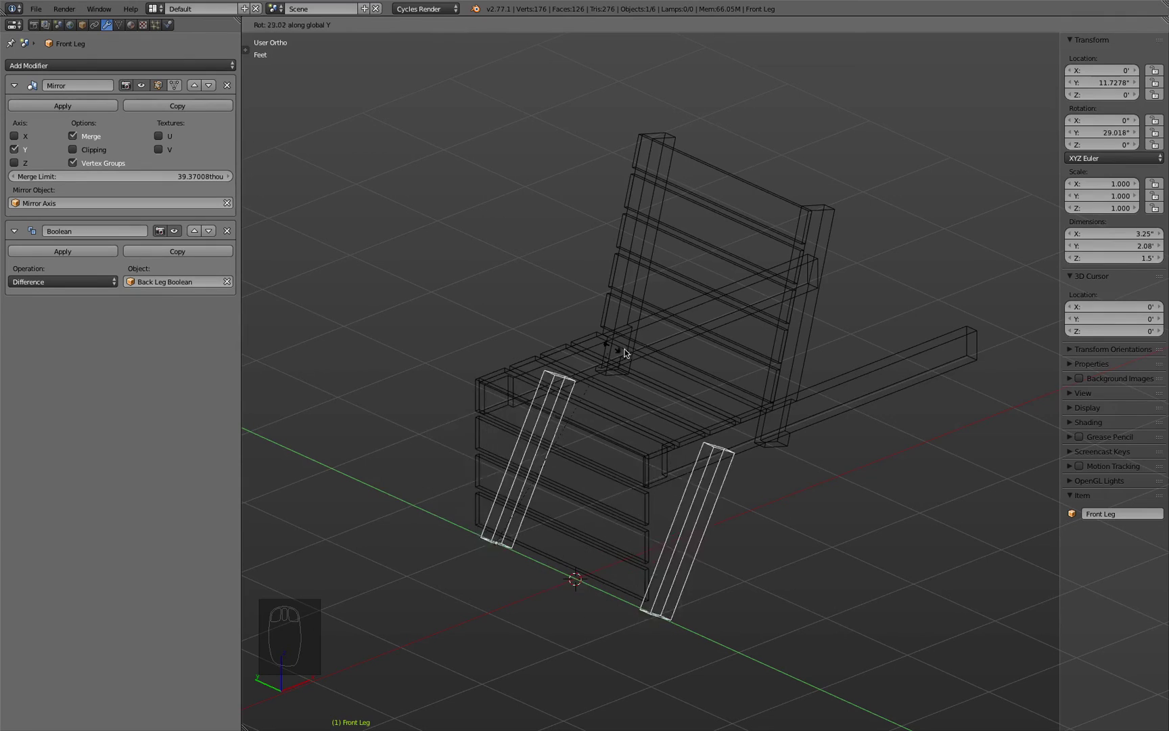
key(Escape)
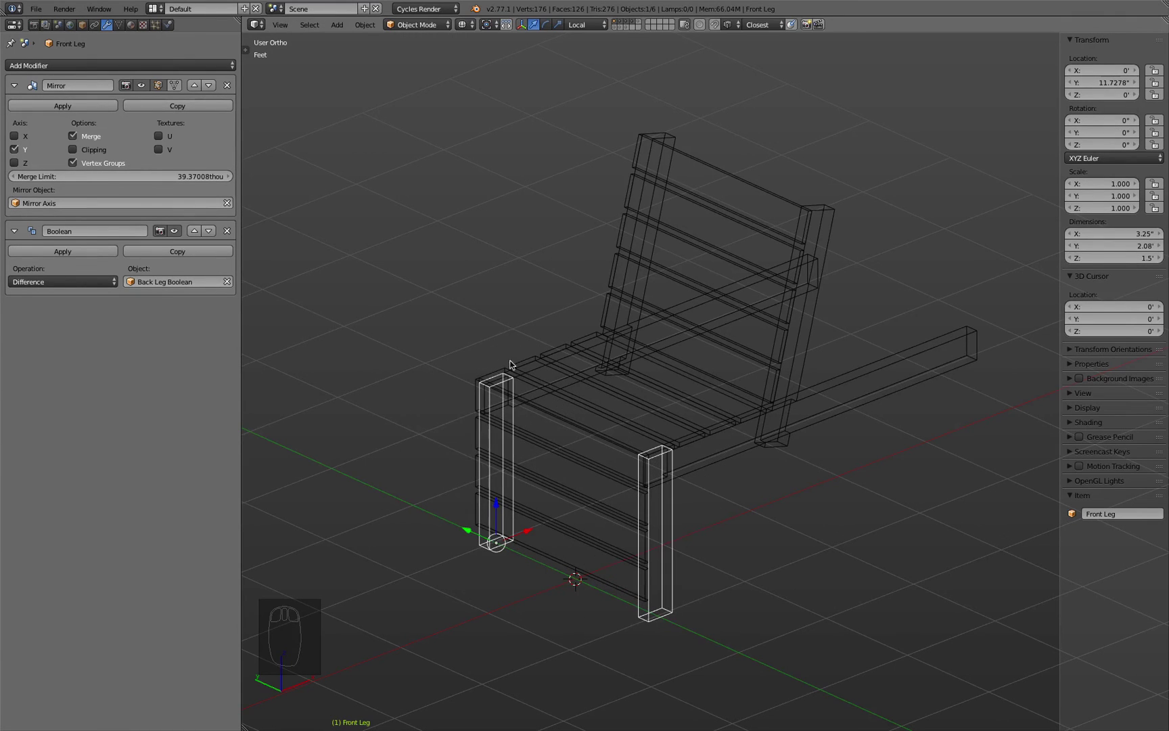
key(a)
key(a)
key(a)
key(KP_1)
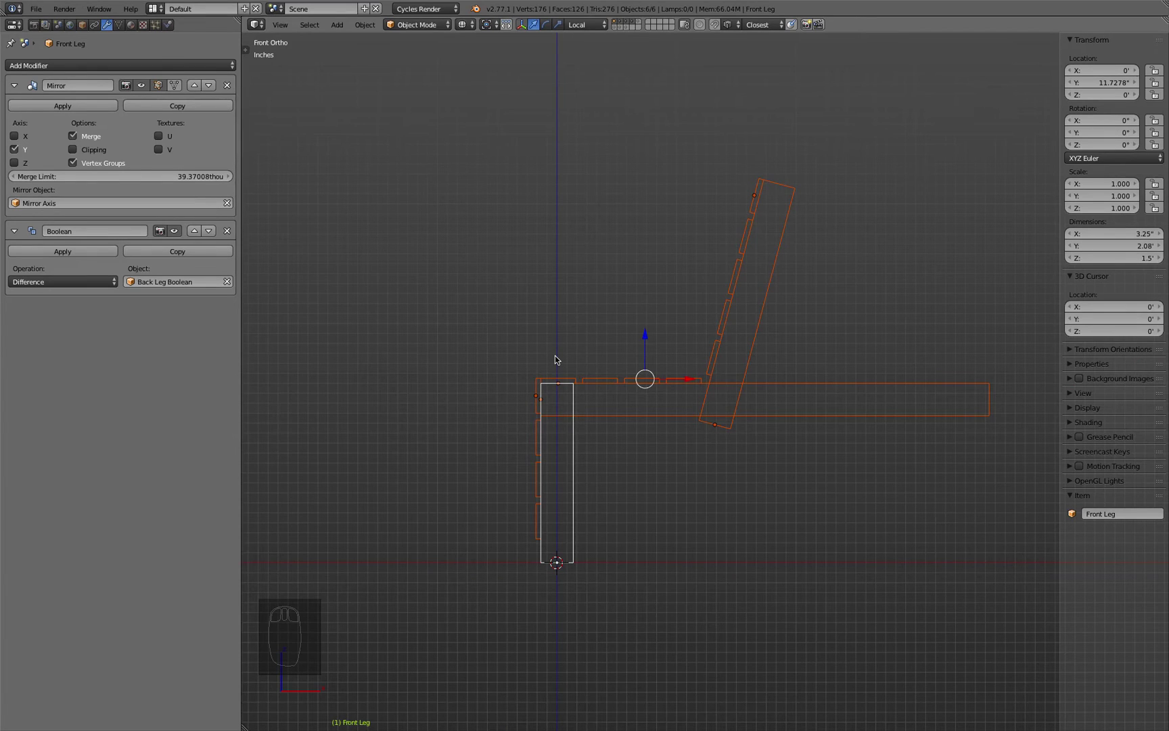
key(r)
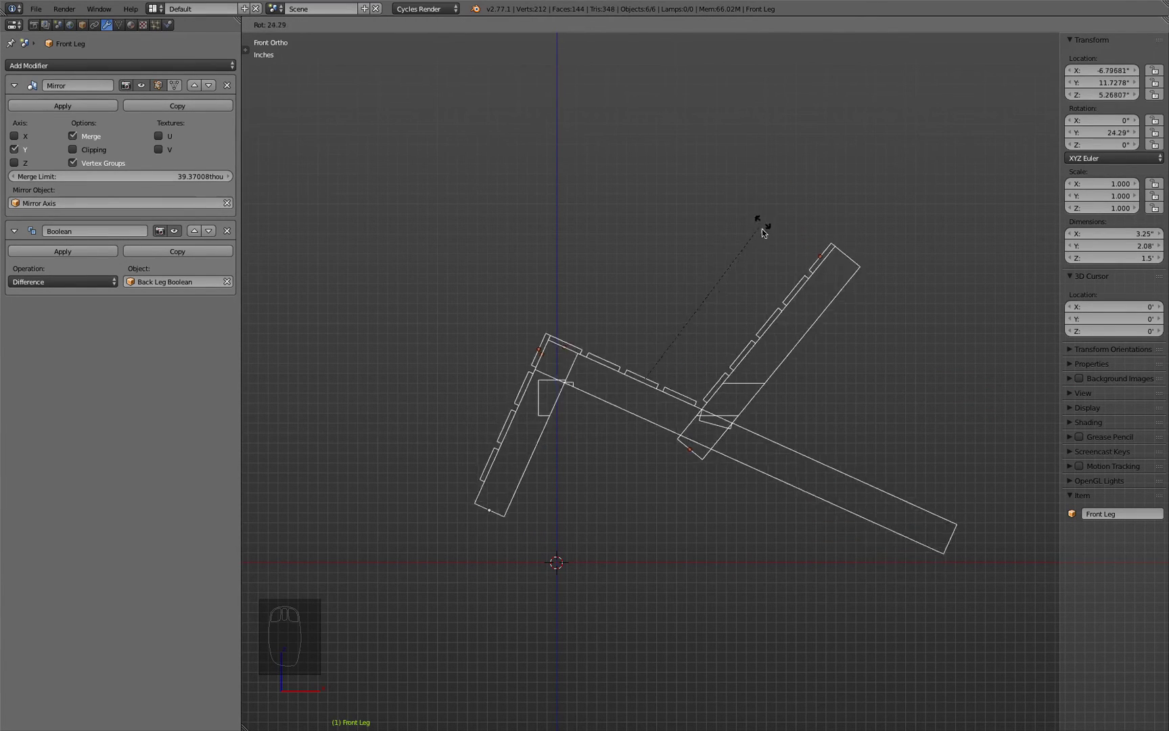
key(Escape)
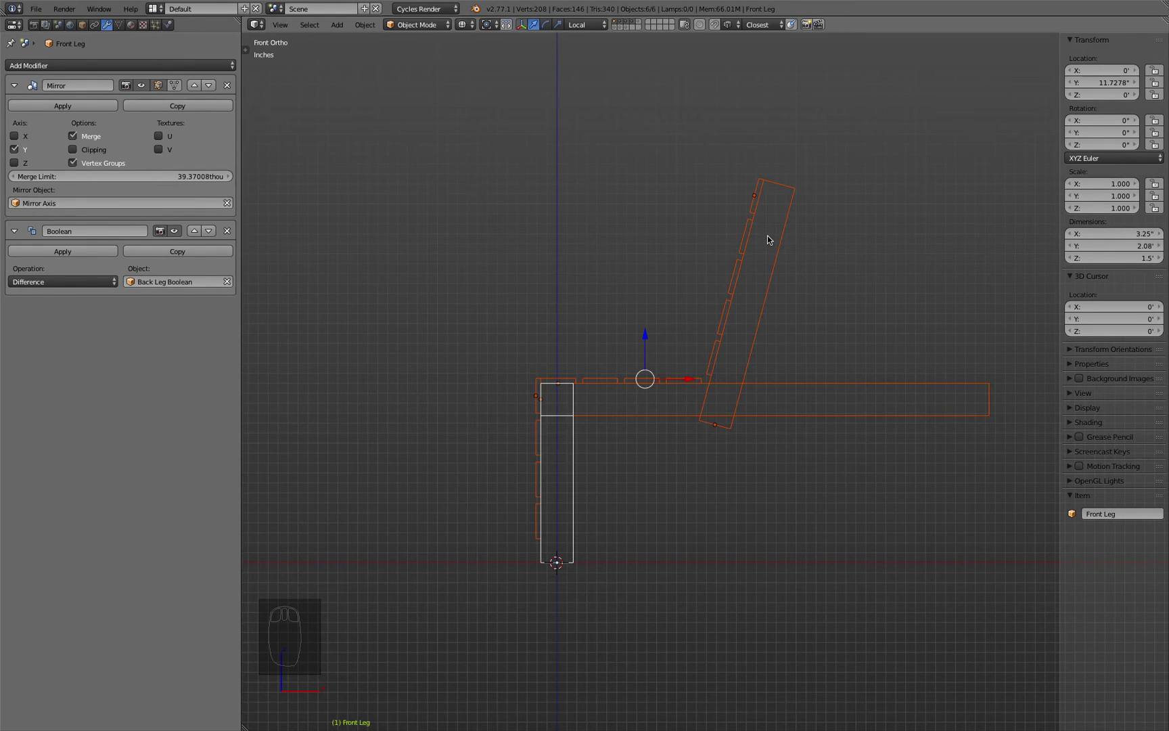
Step: Deselect all the chair parts and keep the model in wireframe display
middle_drag(768, 236, 632, 276)
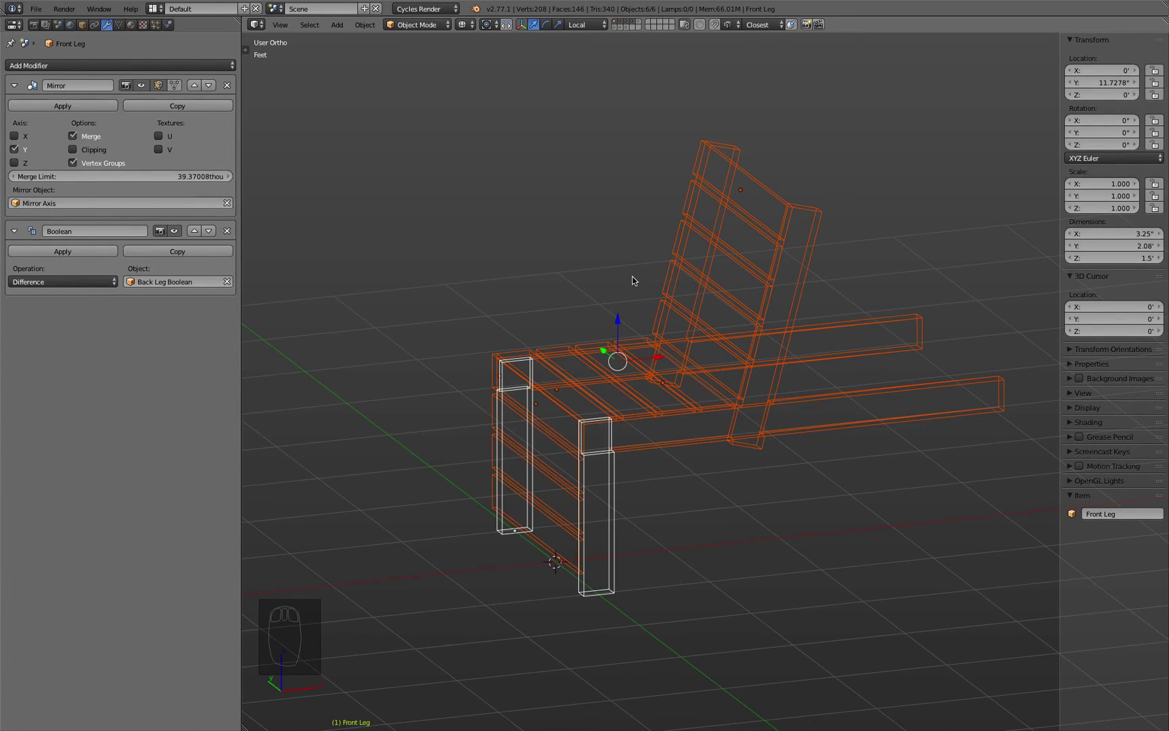
key(KP_1)
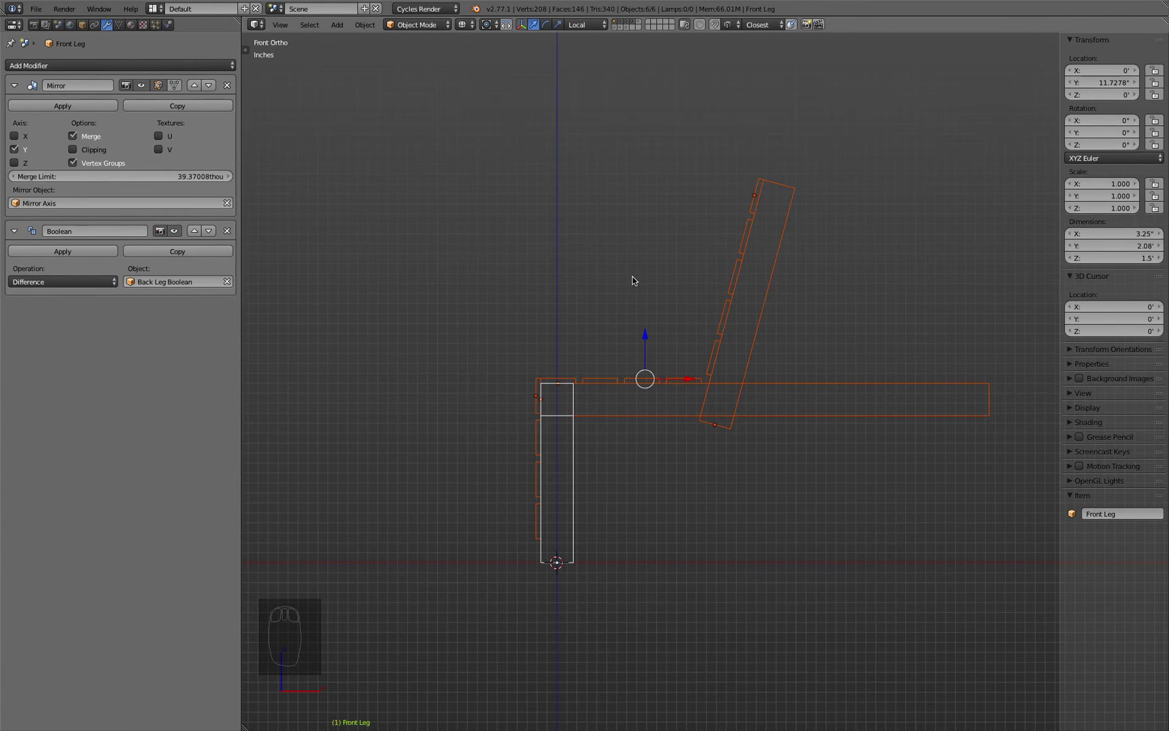
middle_drag(561, 262, 599, 285)
key(z)
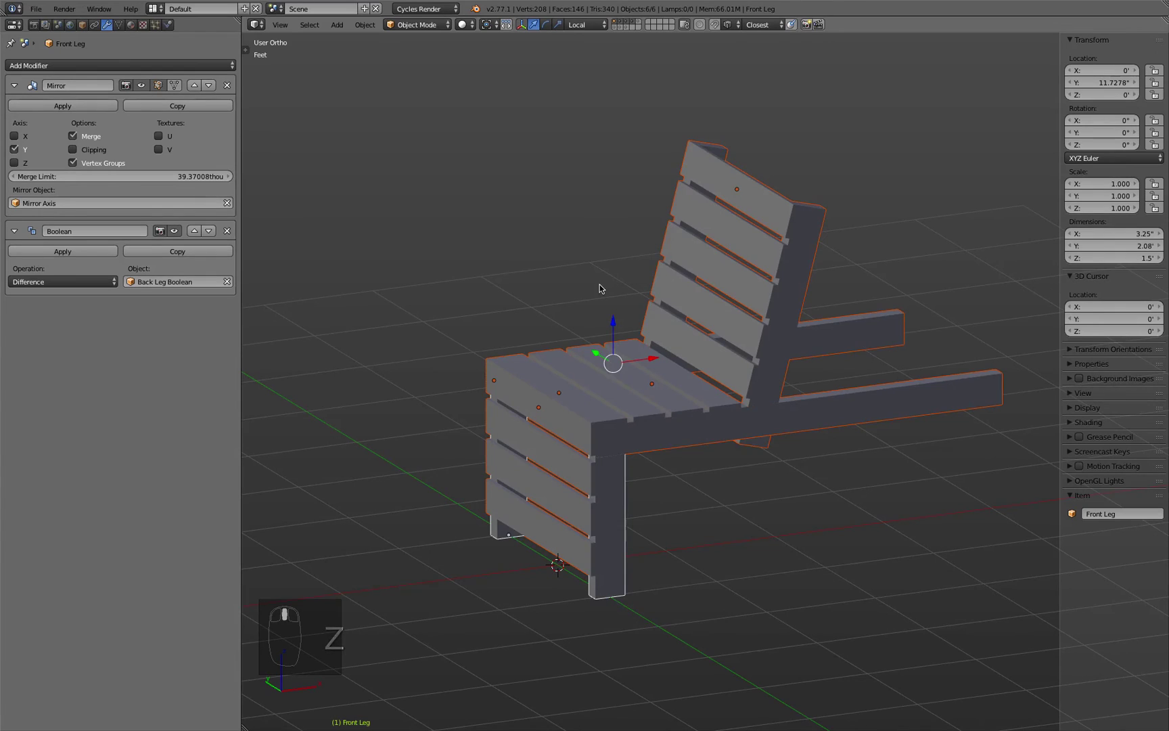
key(a)
key(z)
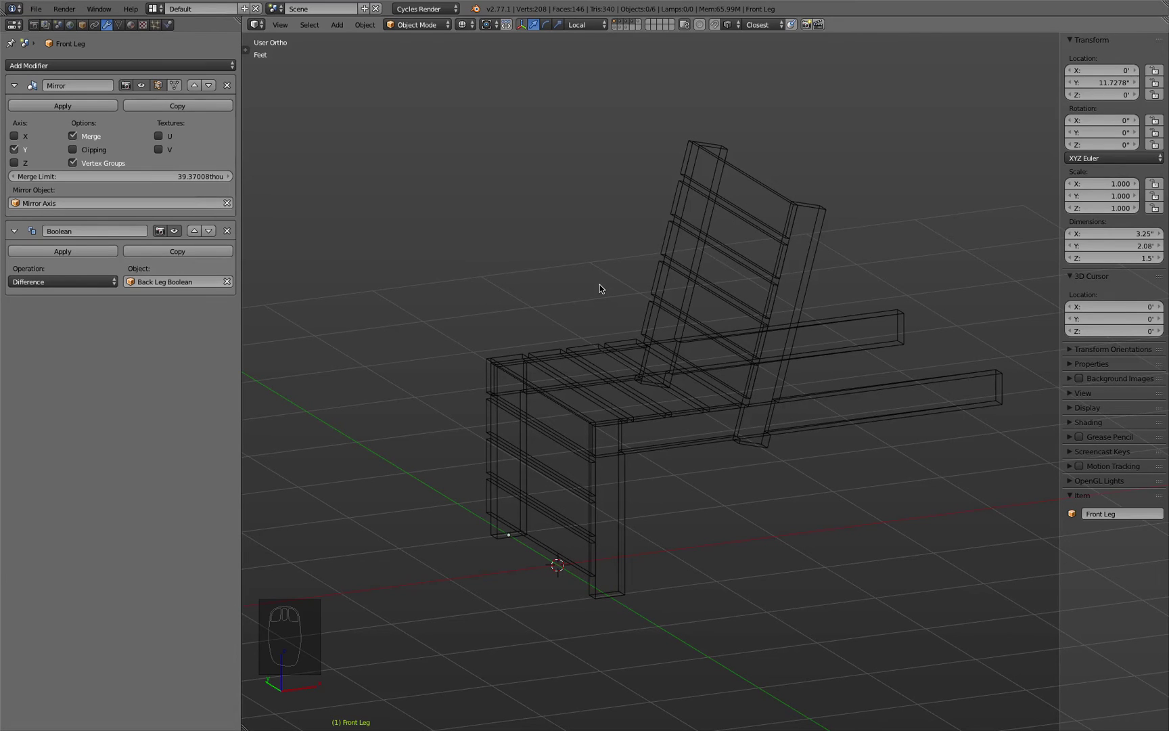
Step: Unhide all objects, show the chair shaded, and turn on the extra layers holding the guide line, boolean objects and mirror empty
click(675, 254)
middle_drag(598, 385, 585, 473)
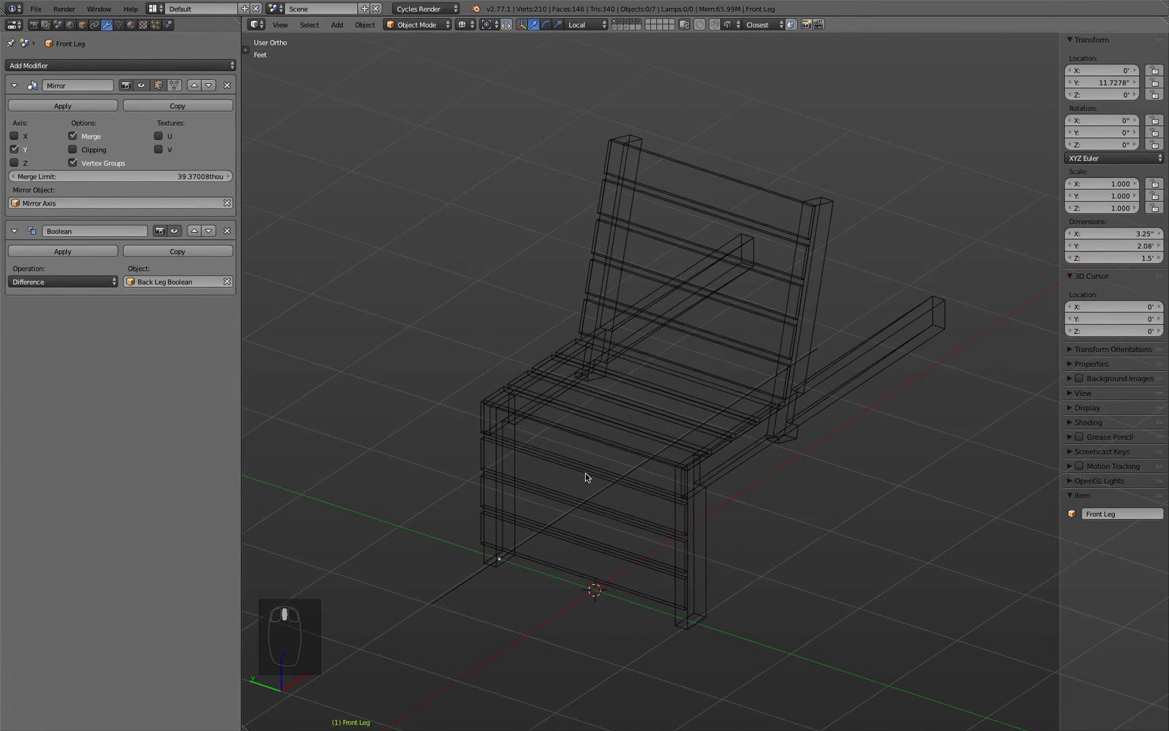
key(alt+h)
key(z)
mouse_move(654, 465)
middle_down()
mouse_move(699, 550)
mouse_move(648, 473)
mouse_move(629, 466)
middle_up()
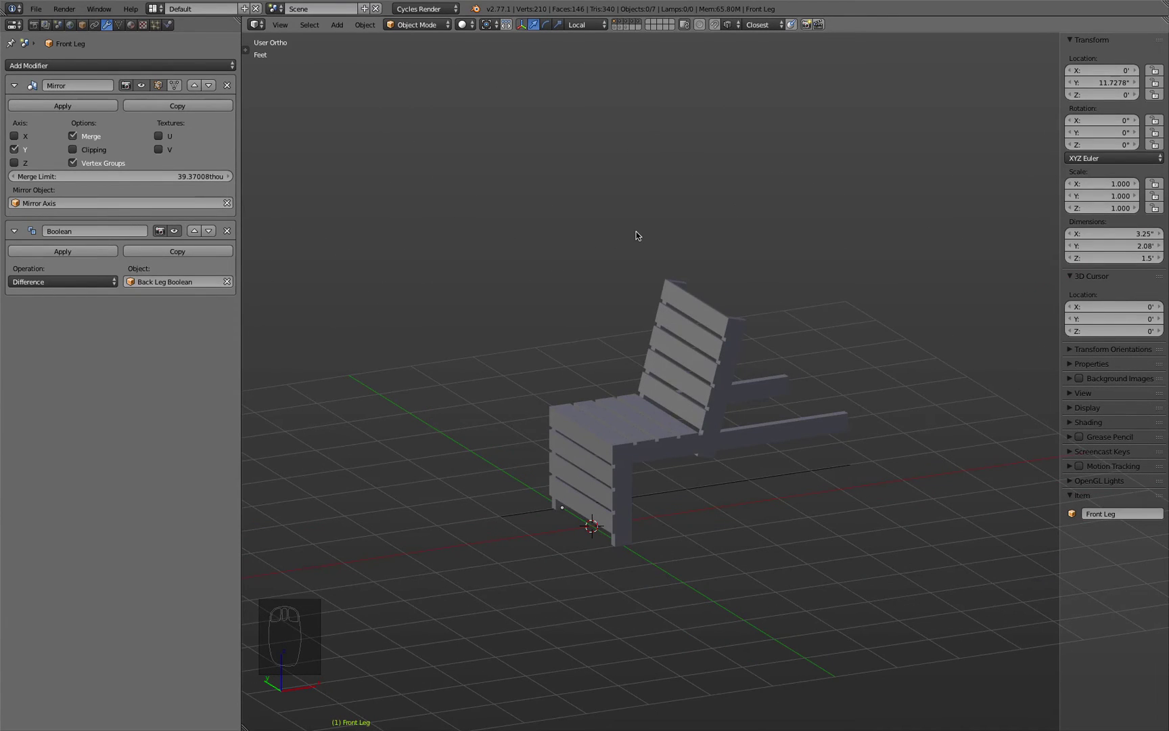
key(alt+h)
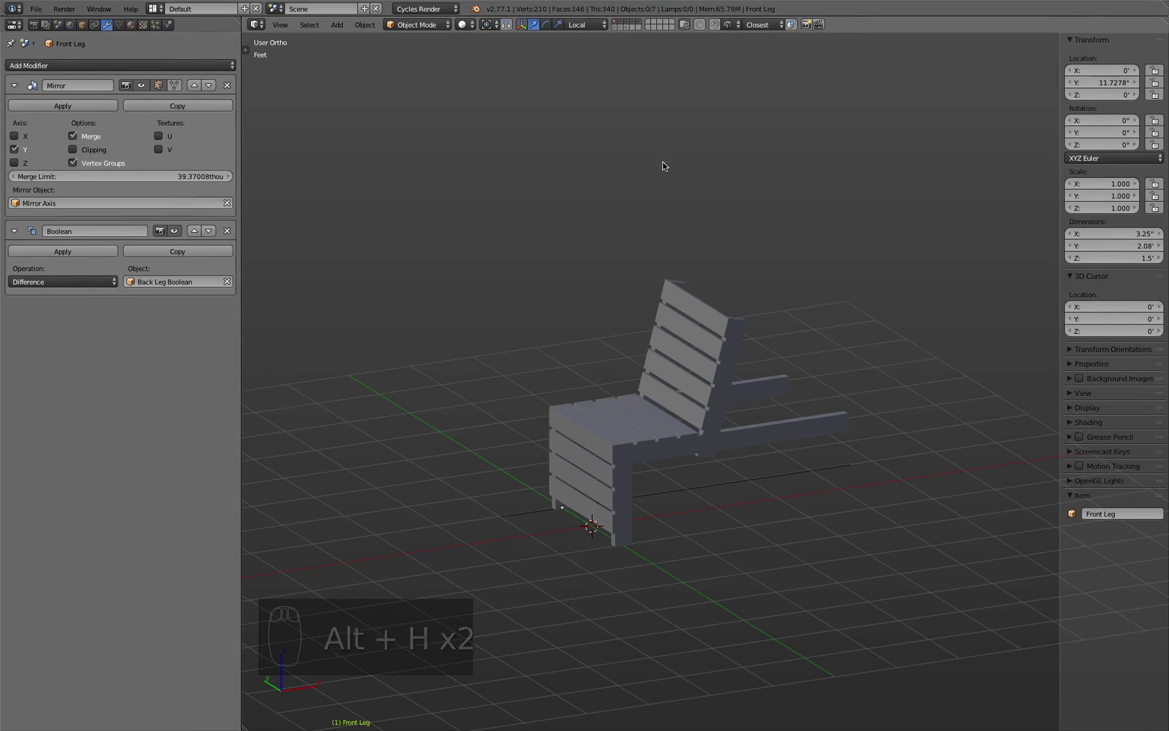
click(619, 28)
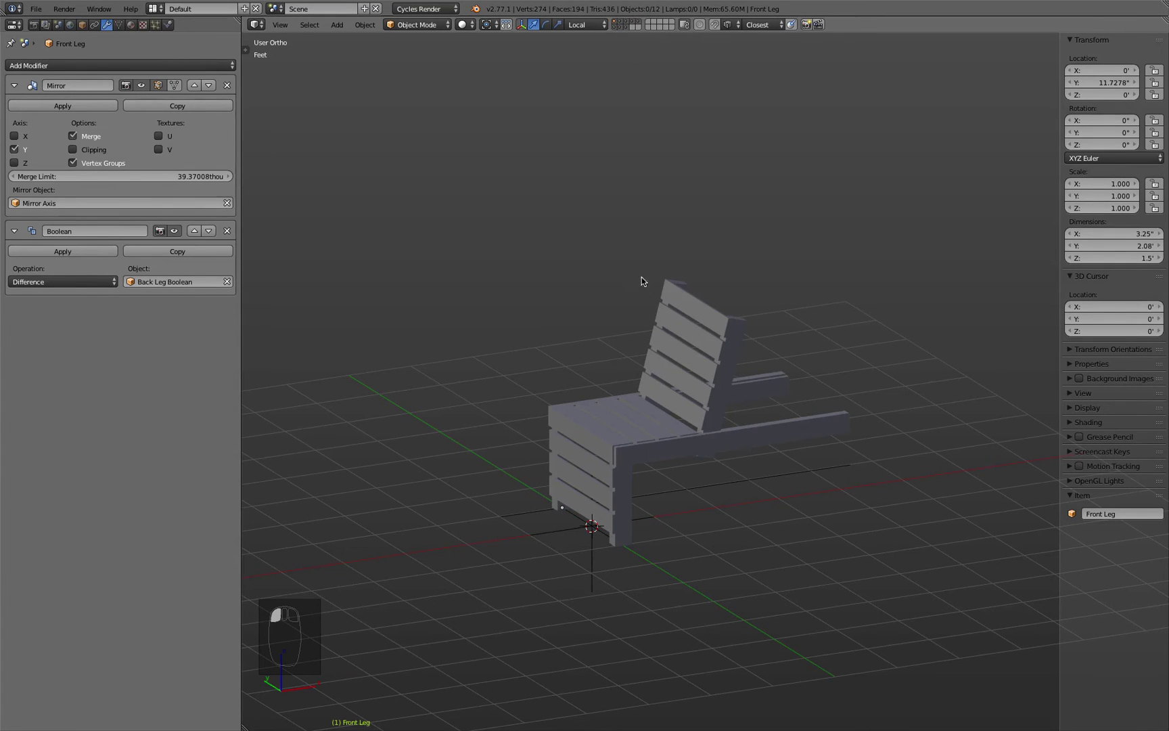
Step: Move the long guide line object named Plane to a layer that is not displayed
right_click(593, 554)
scroll(573, 535, up, 3)
middle_drag(573, 535, 608, 532)
right_click(794, 490)
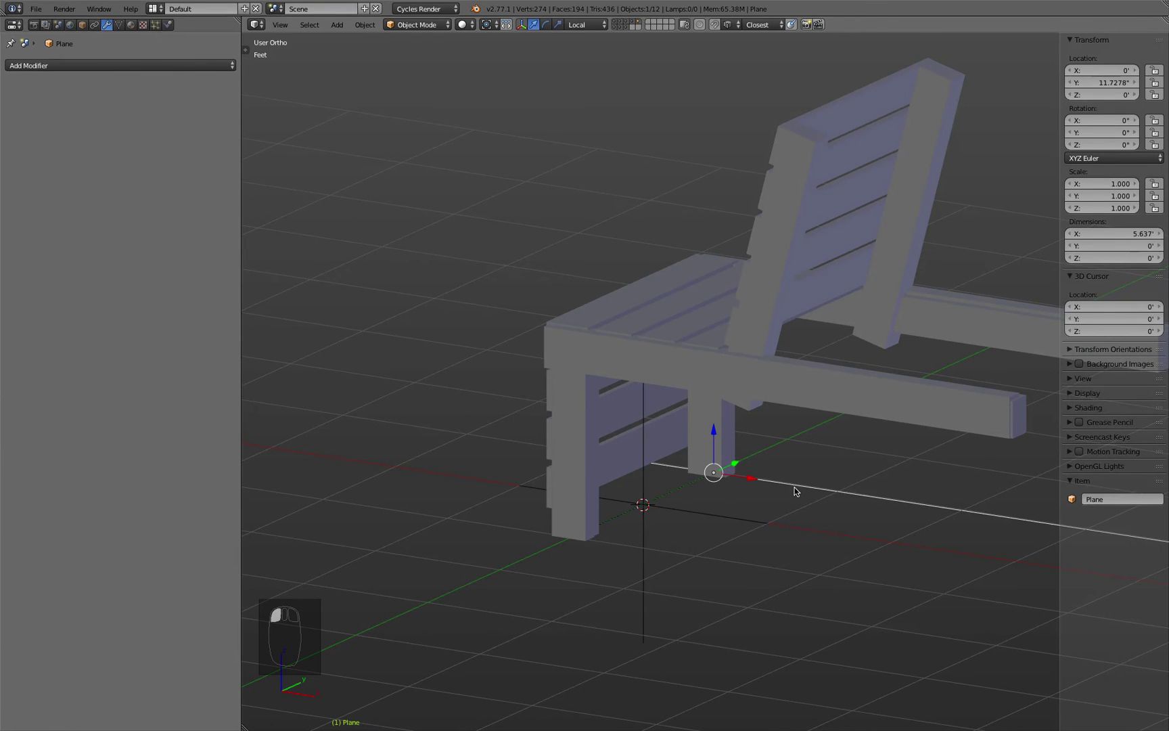
key(m)
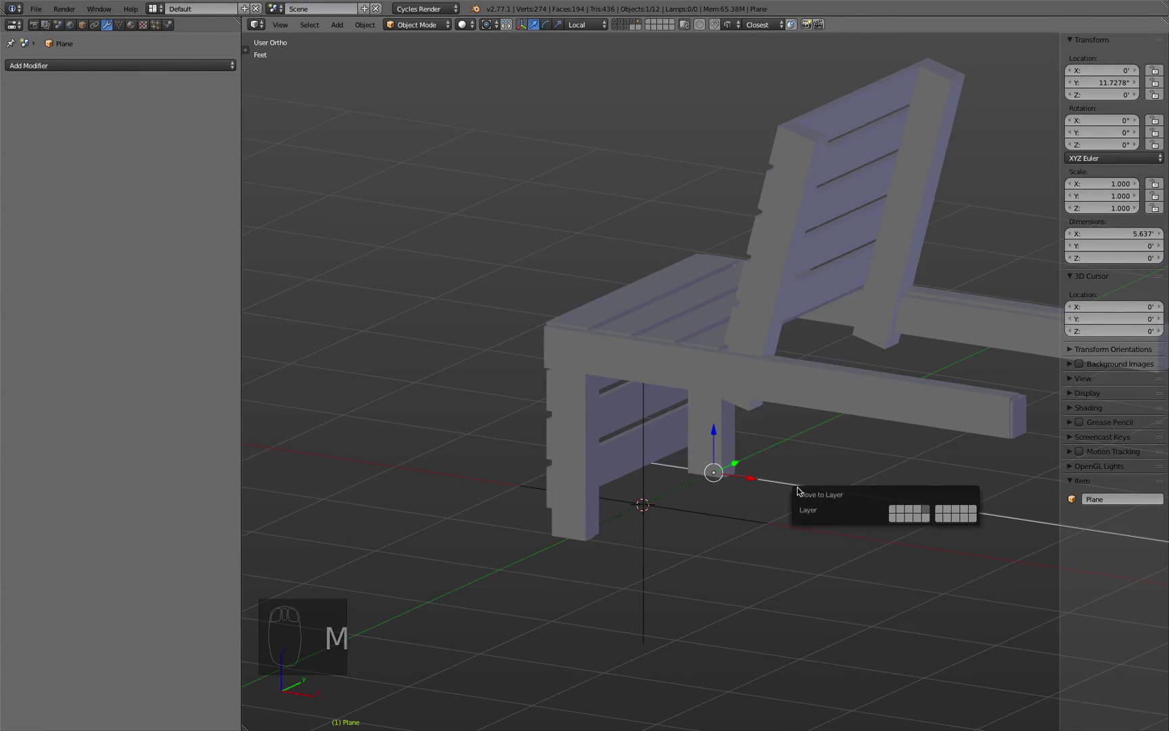
click(927, 515)
Step: Select the Mirror Axis empty at the origin and examine its position relative to the chair in wireframe and shaded display
middle_drag(517, 399, 581, 419)
key(z)
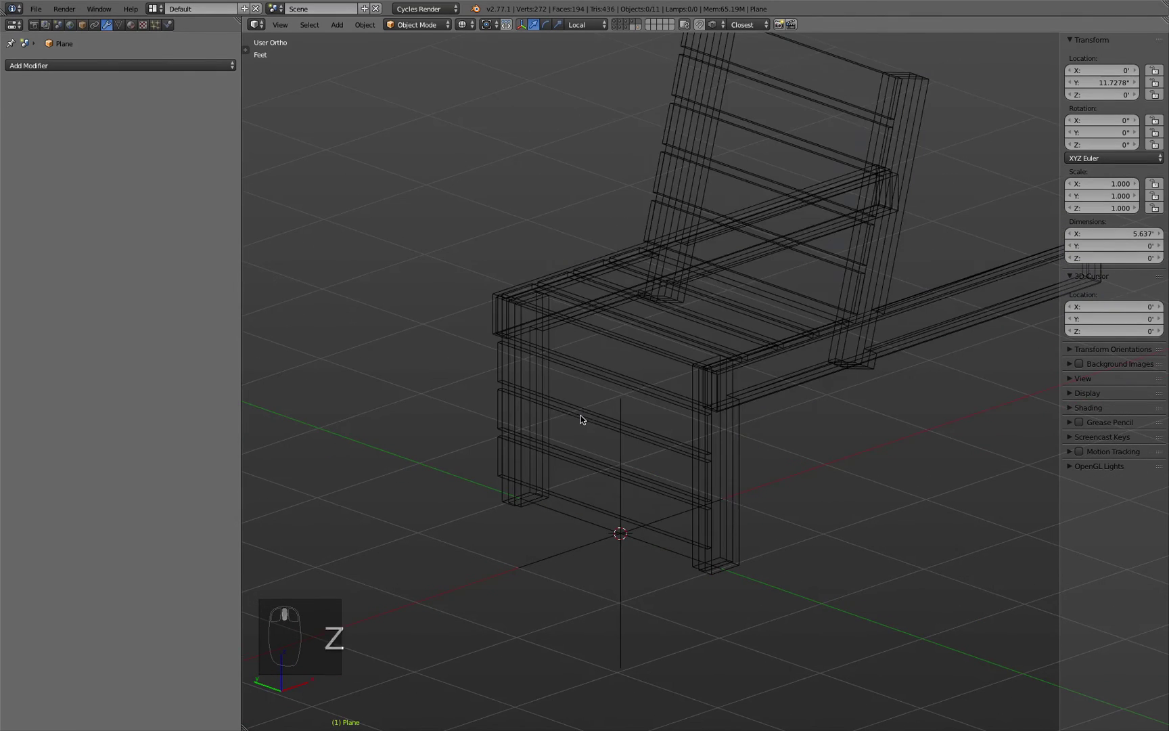
click(602, 546)
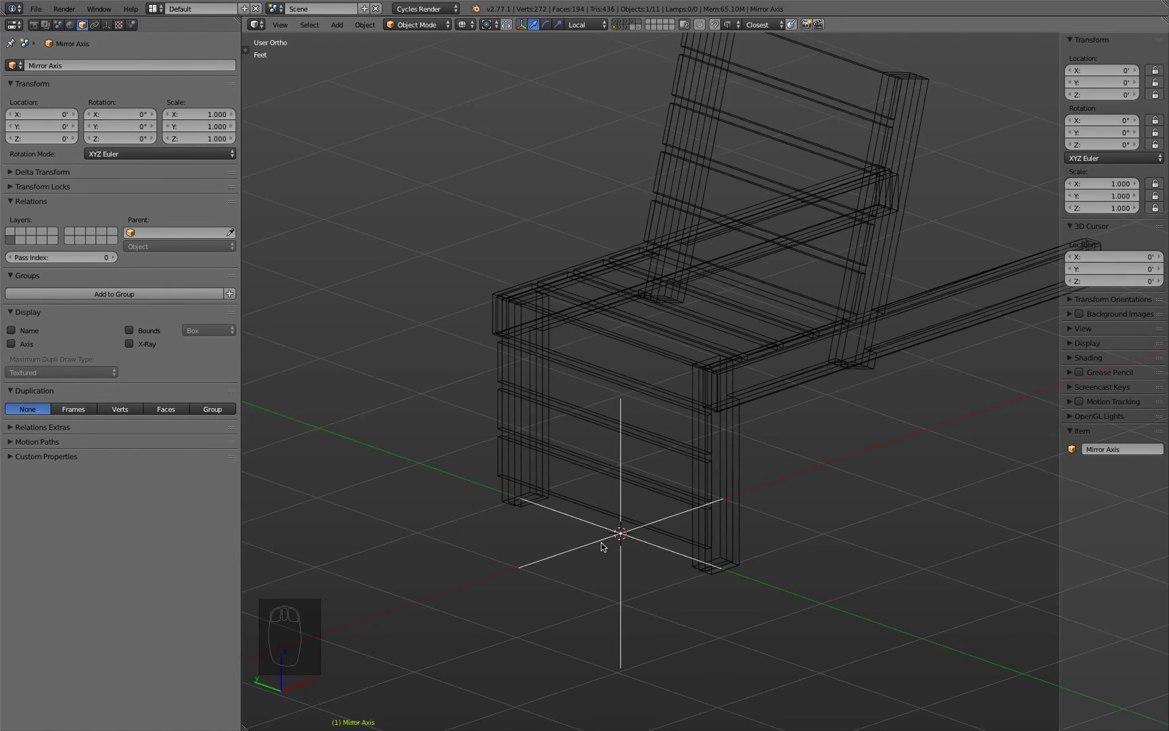
key(KP_1)
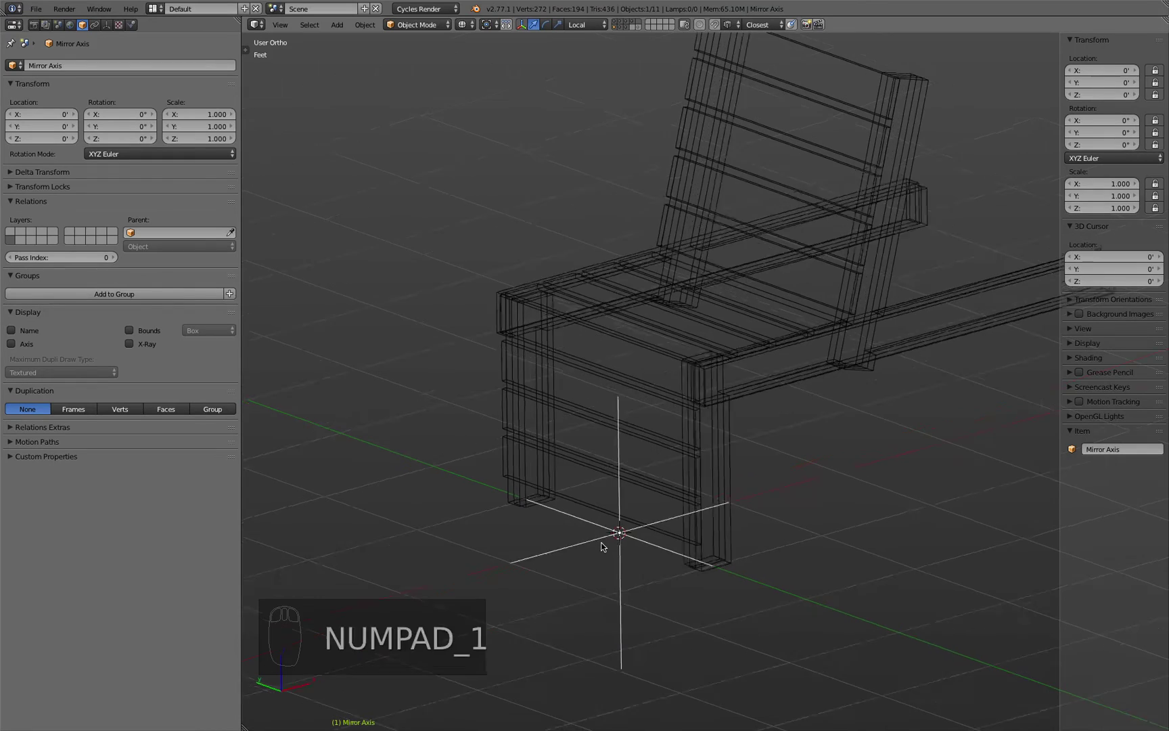
middle_drag(618, 462, 665, 467)
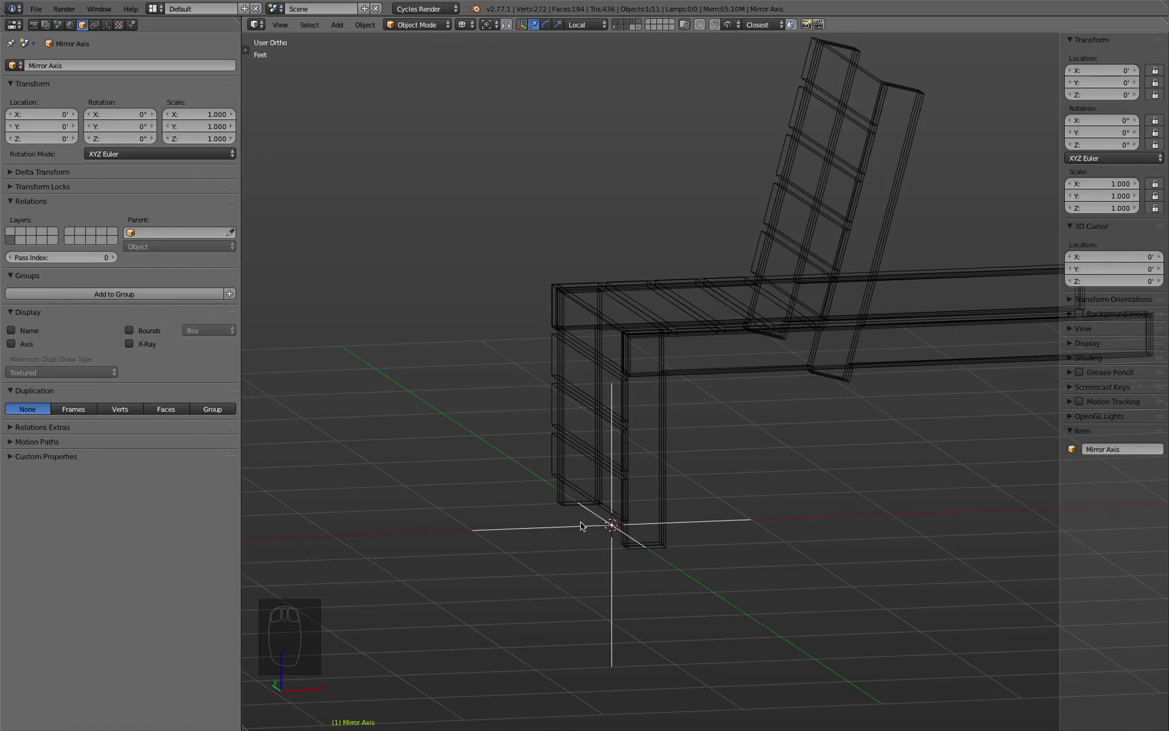
middle_drag(494, 520, 548, 535)
scroll(547, 535, up, 5)
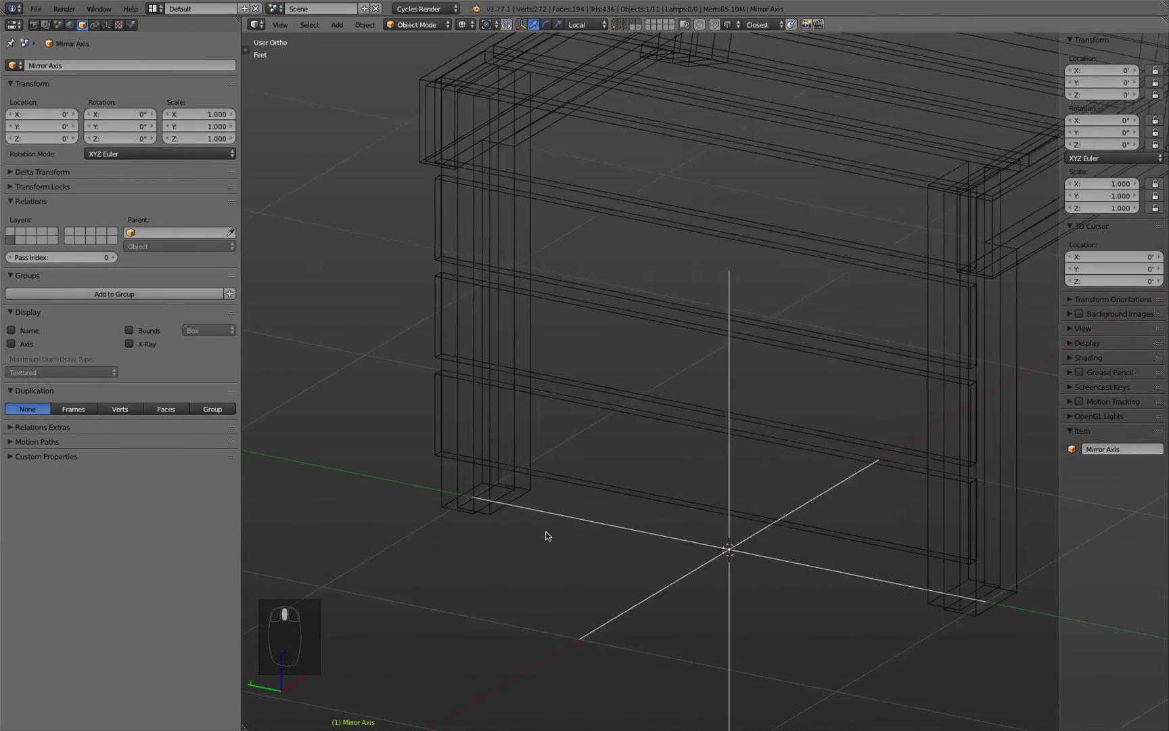
scroll(541, 524, down, 5)
key(z)
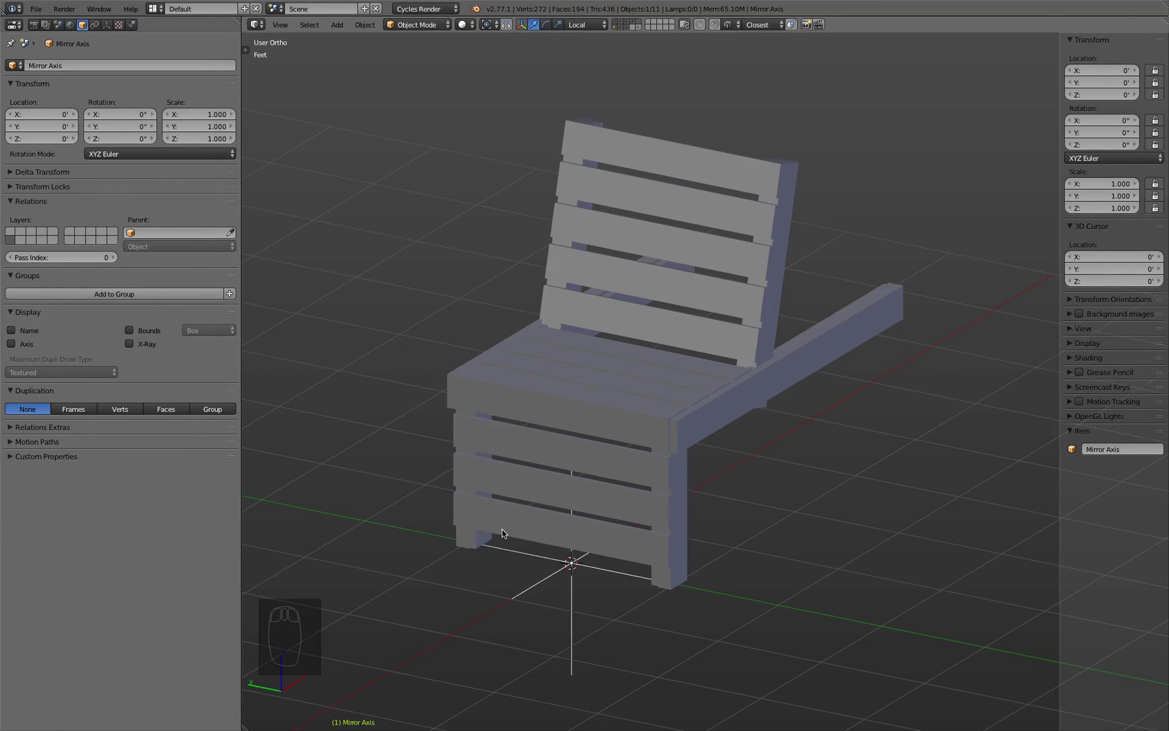
Step: Clear the current selection and select the Back Leg Boolean object along the rear rail
key(a)
key(a)
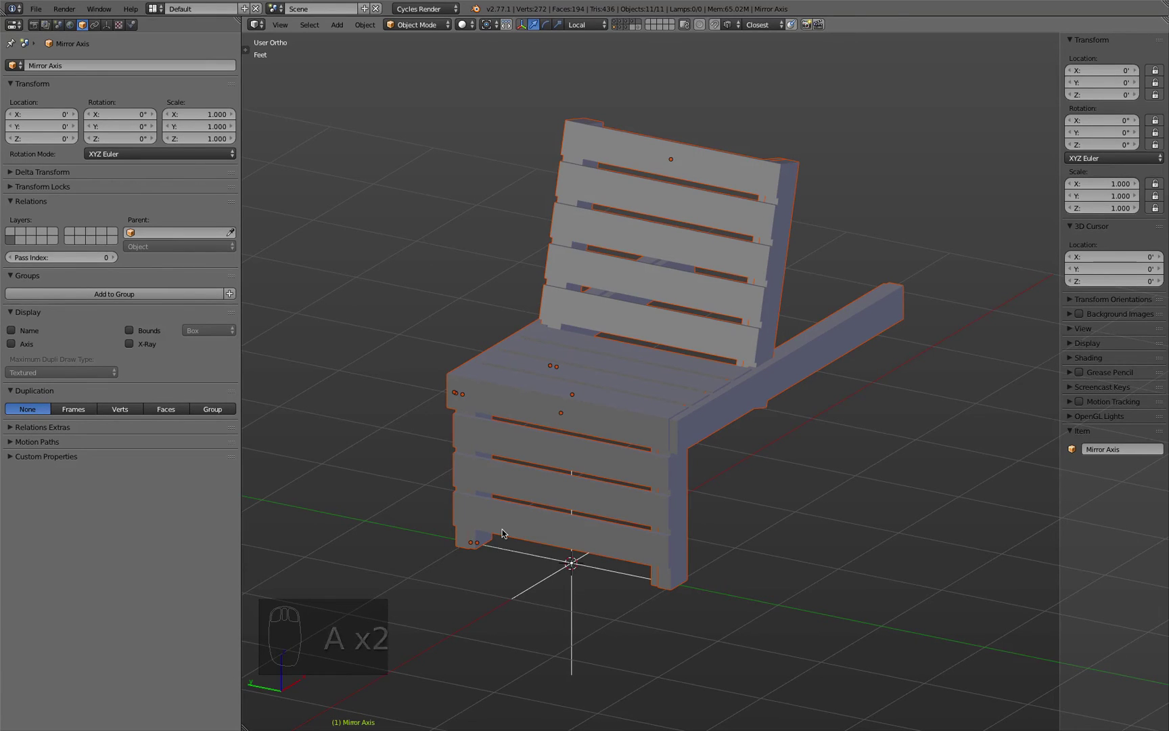
key(a)
key(a)
key(a)
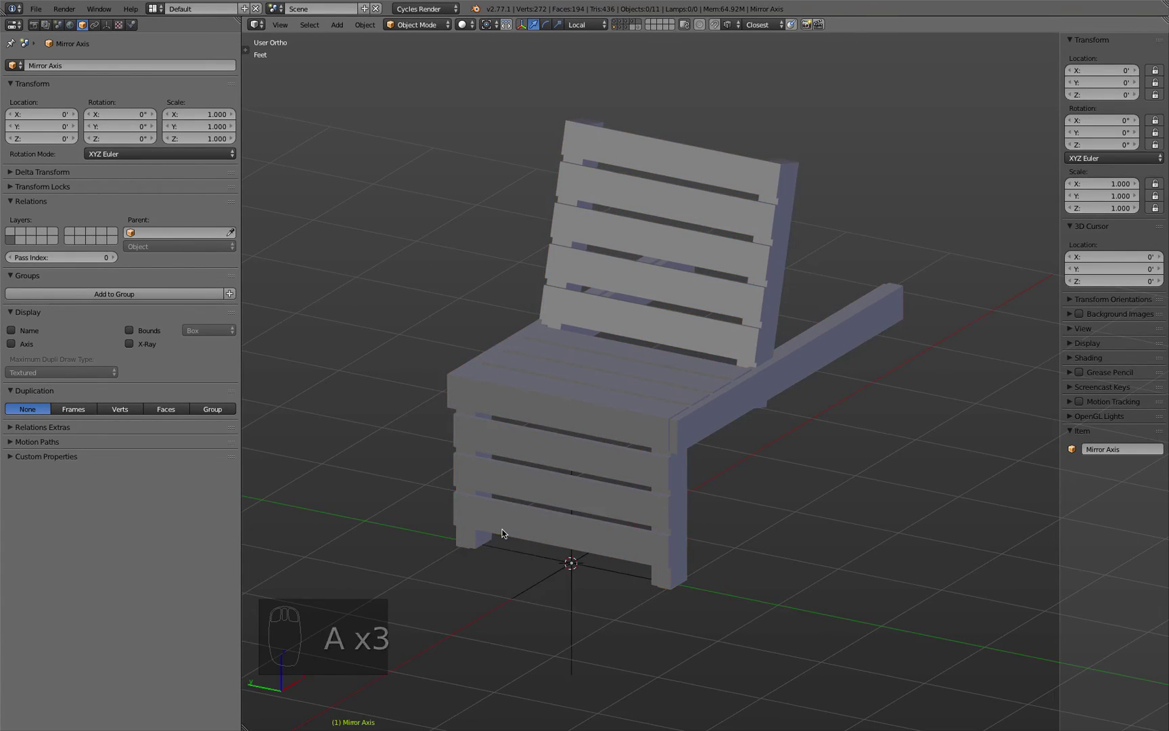
key(a)
key(a)
click(815, 356)
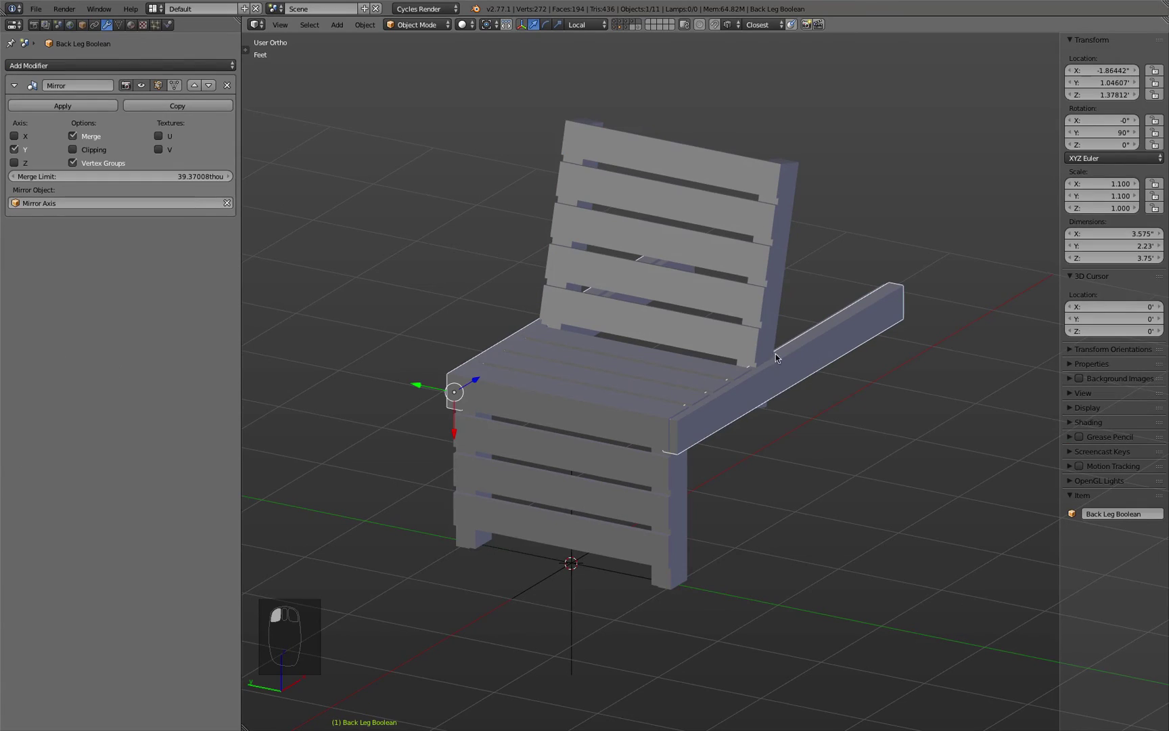
Step: Select the Wood Plank Backrest and Back Leg Boolean objects together with Backrest as the active object
click(649, 365)
click(685, 331)
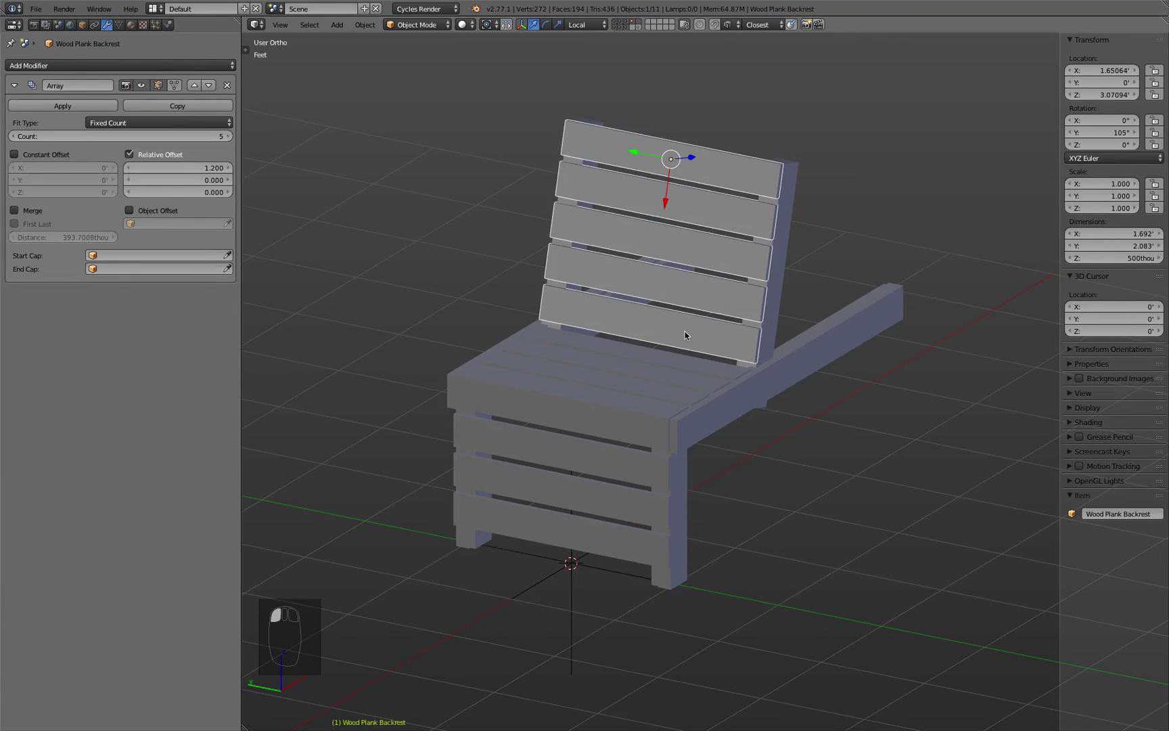
click(777, 278)
shift+click(814, 326)
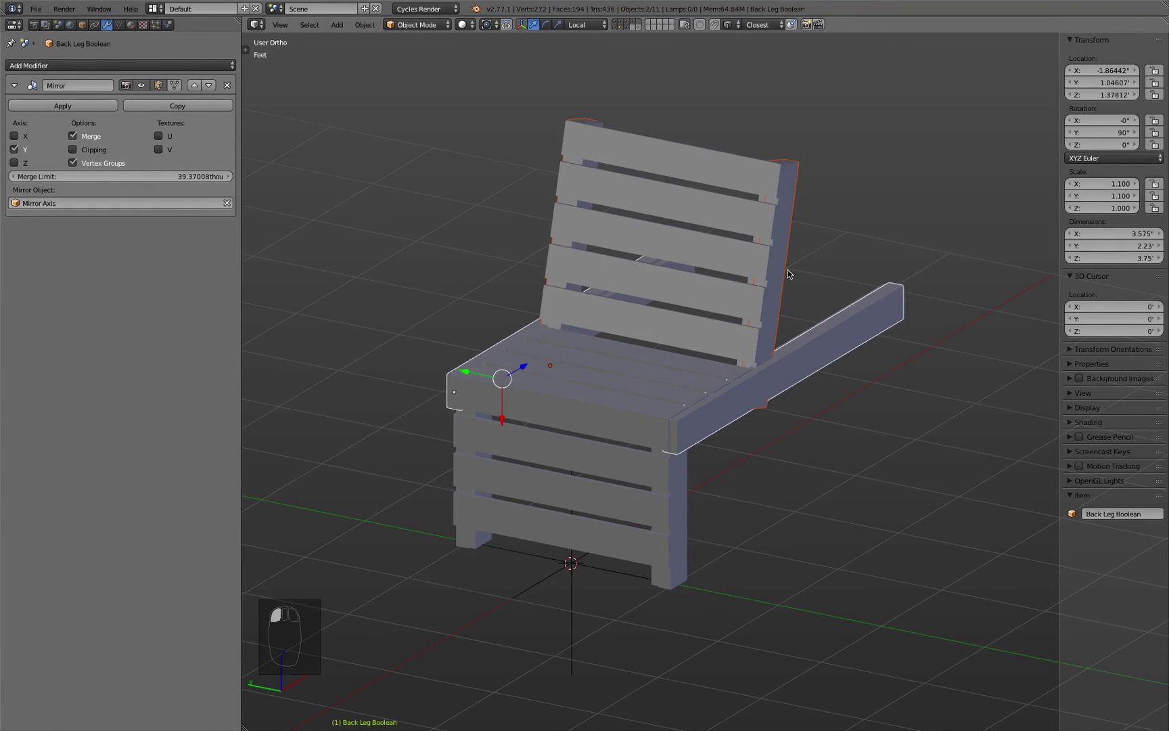
shift+click(712, 201)
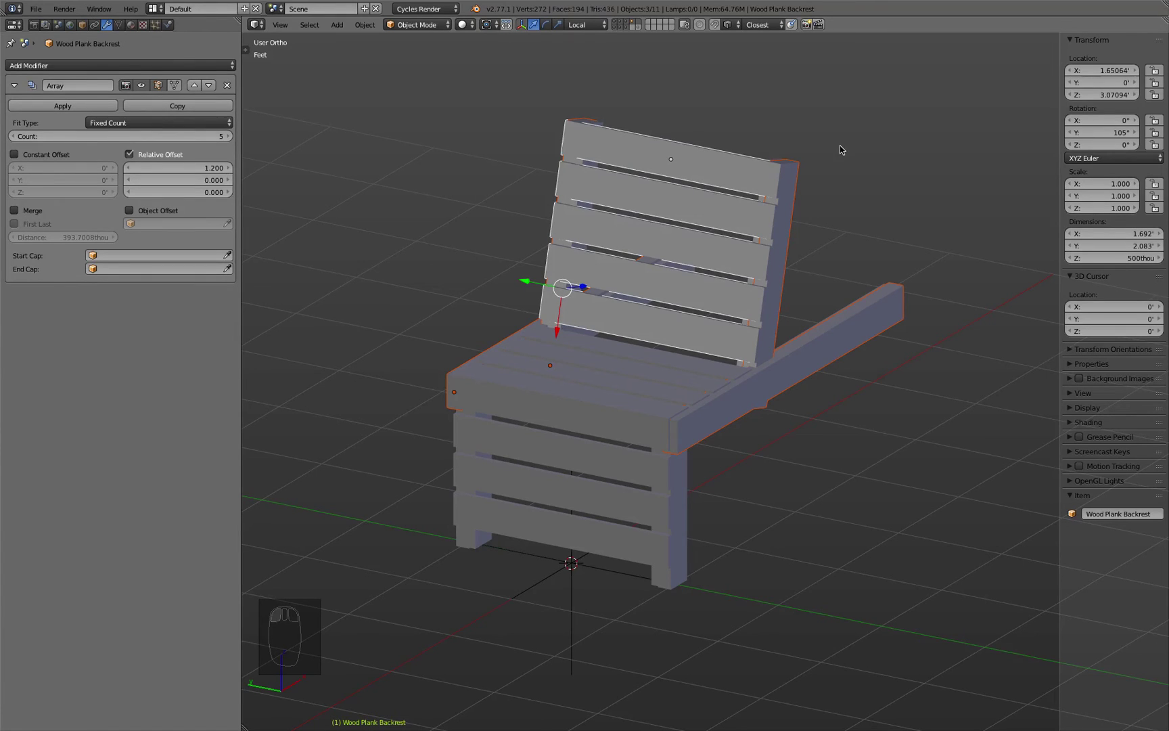
shift+click(797, 170)
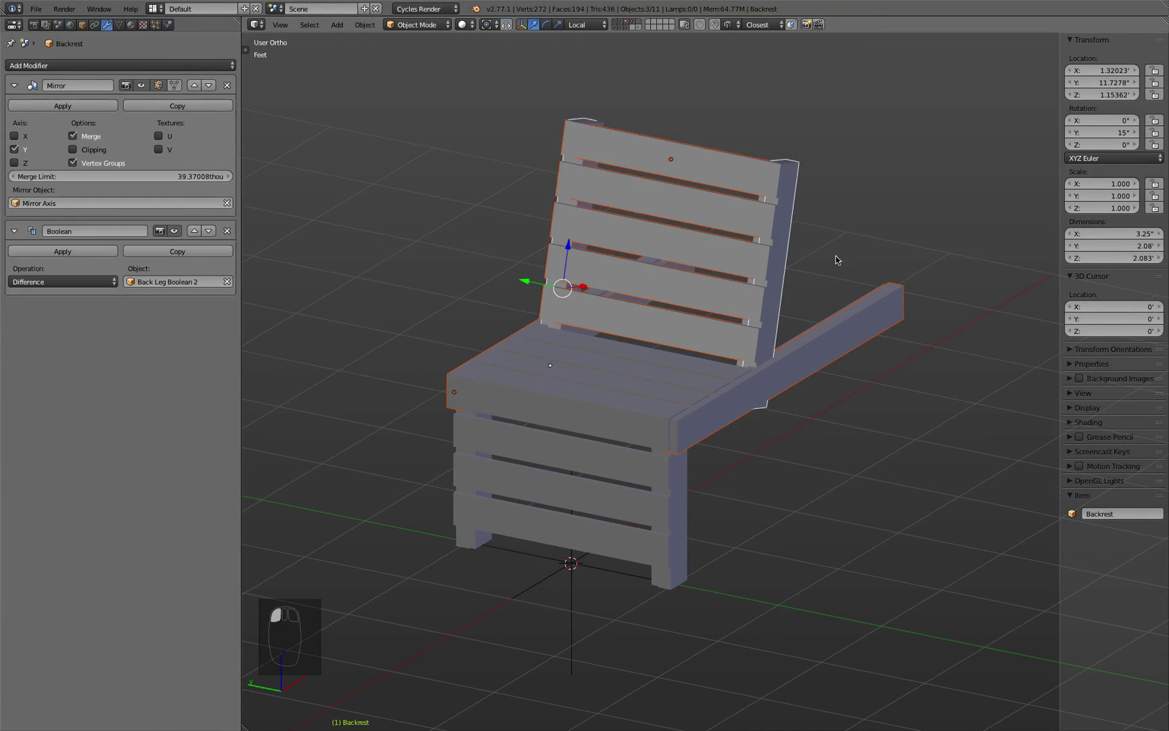
Step: Add the overlapping rear rail objects to the selection and remove Wood Plank Backrest from it
shift+click(856, 309)
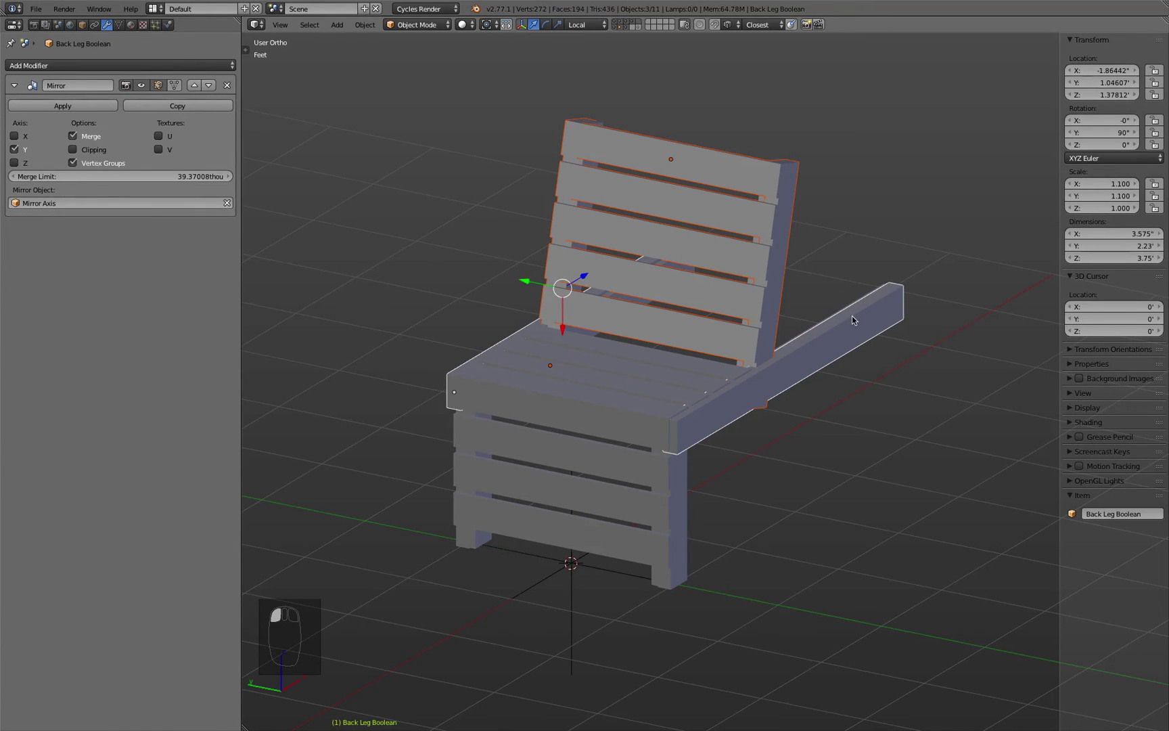
shift+click(852, 315)
shift+click(731, 155)
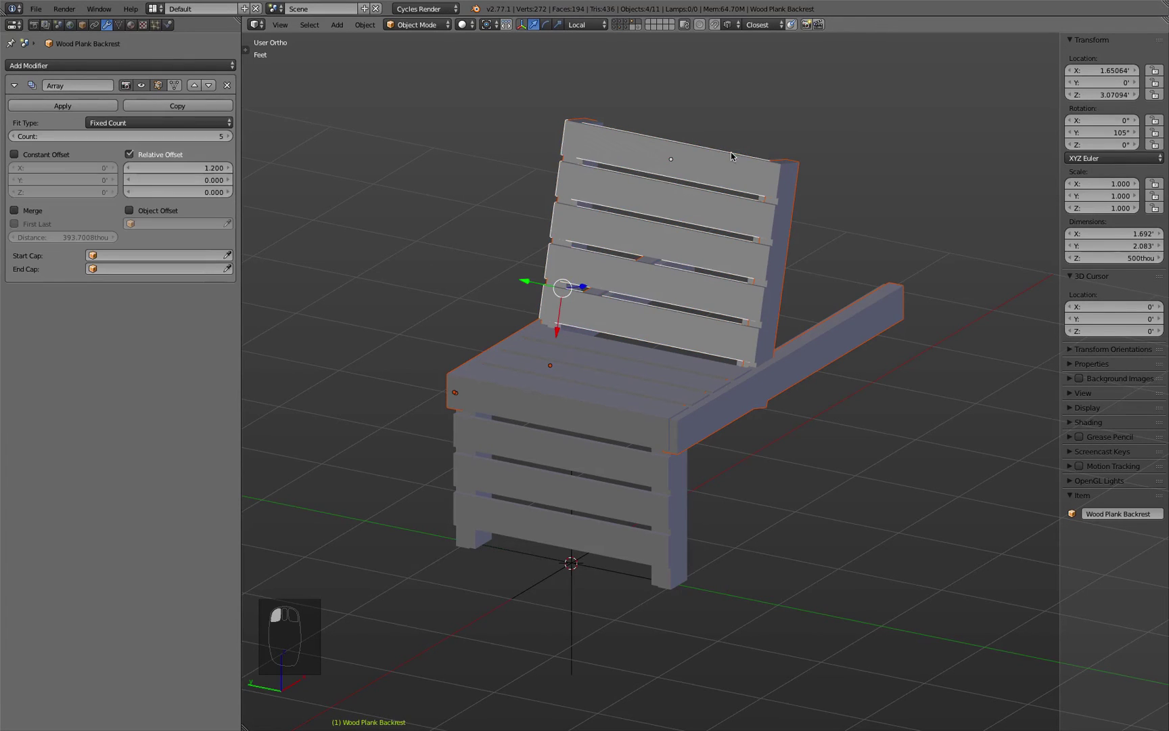
shift+click(732, 154)
Step: Switch the chair to wireframe display and clear the whole selection
key(z)
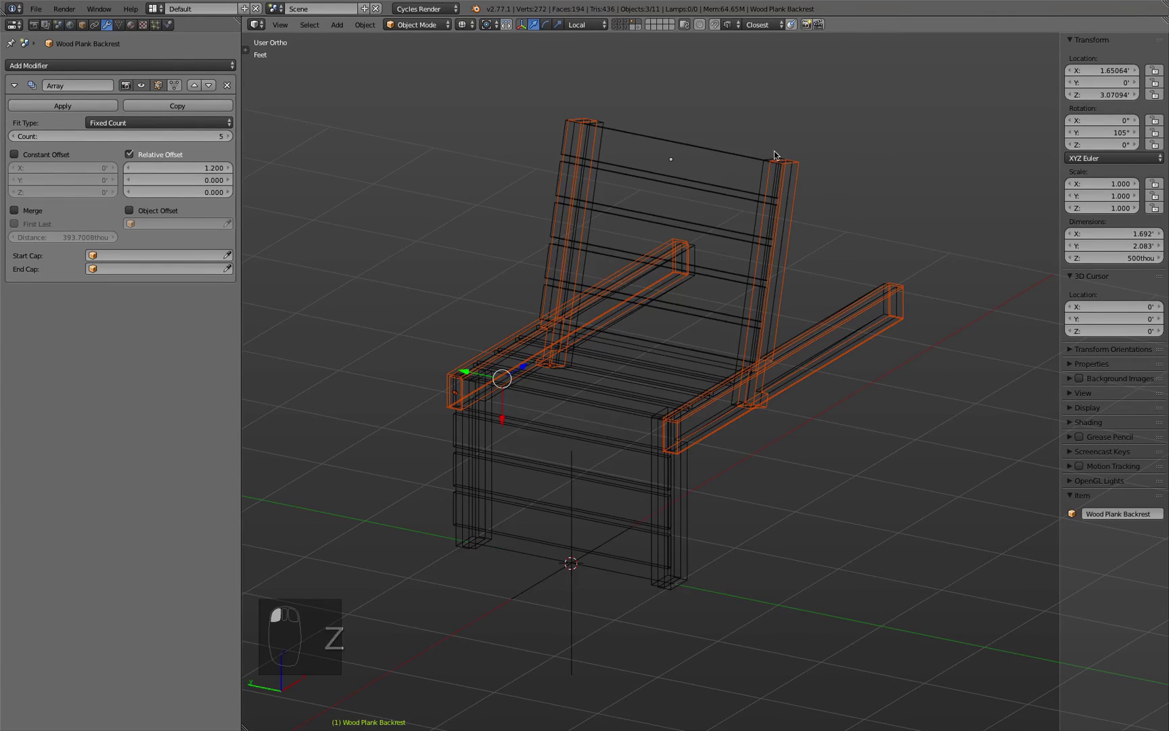
shift+click(774, 155)
shift+click(775, 155)
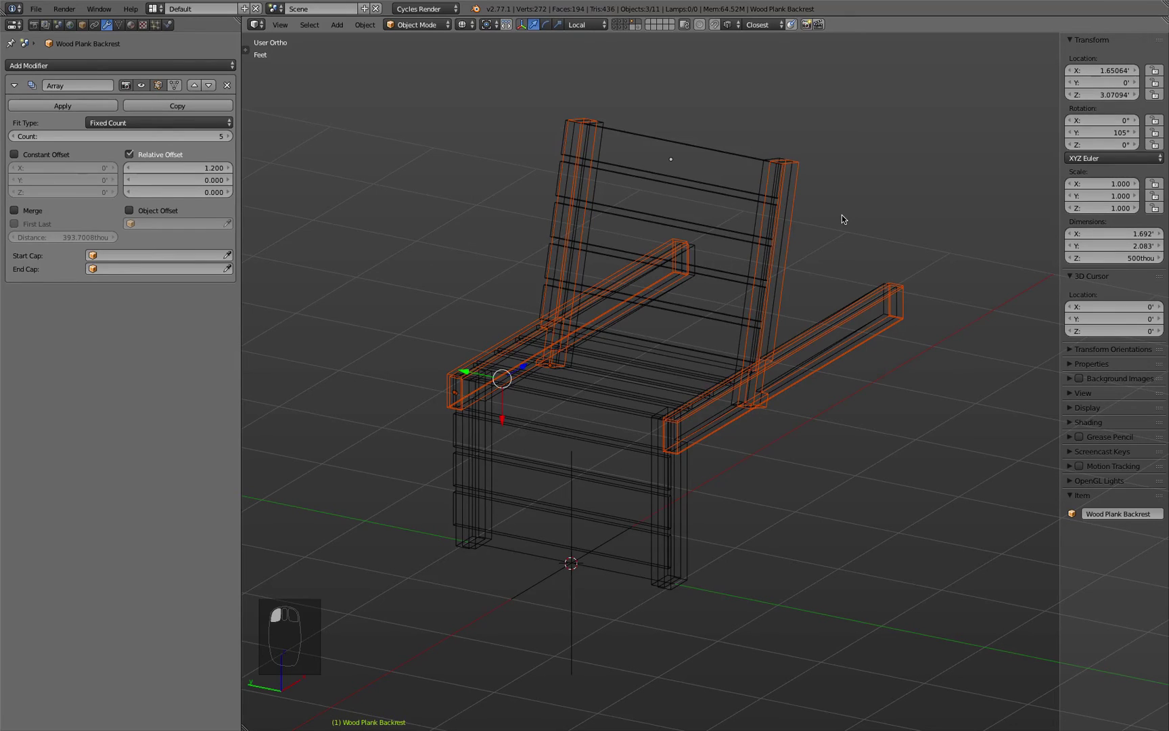
key(a)
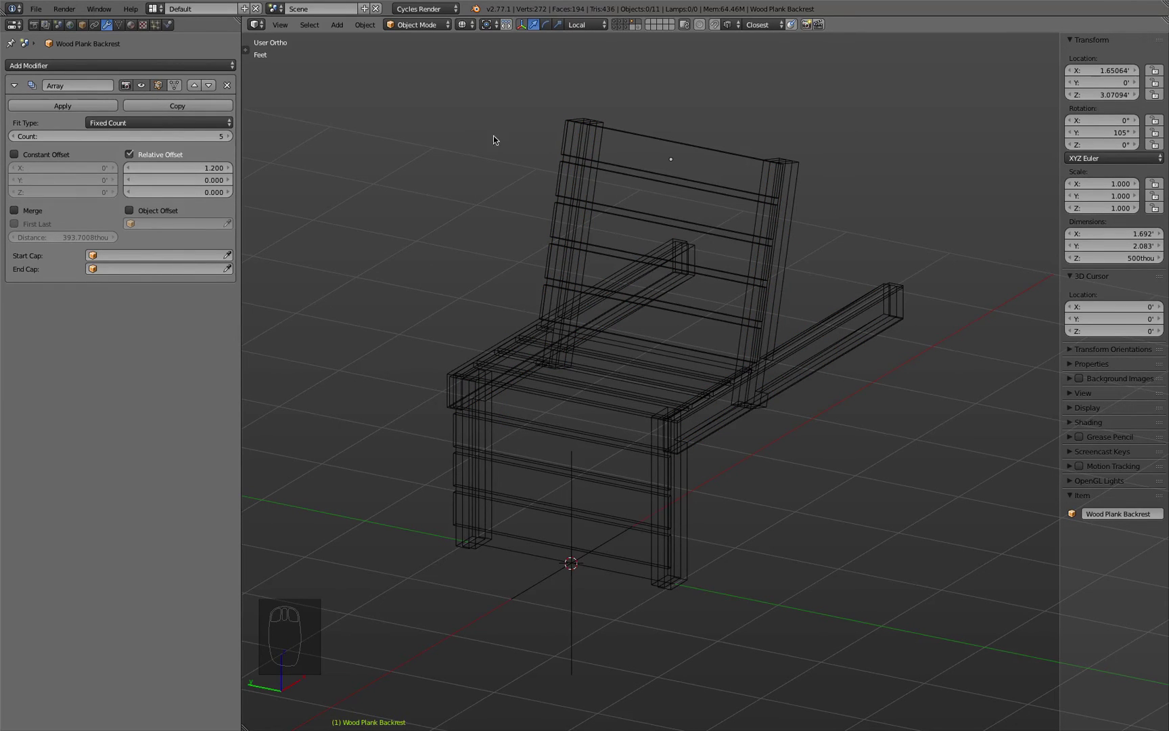
Step: Box-select the entire chair together with the Mirror Axis empty
key(b)
drag(386, 73, 960, 686)
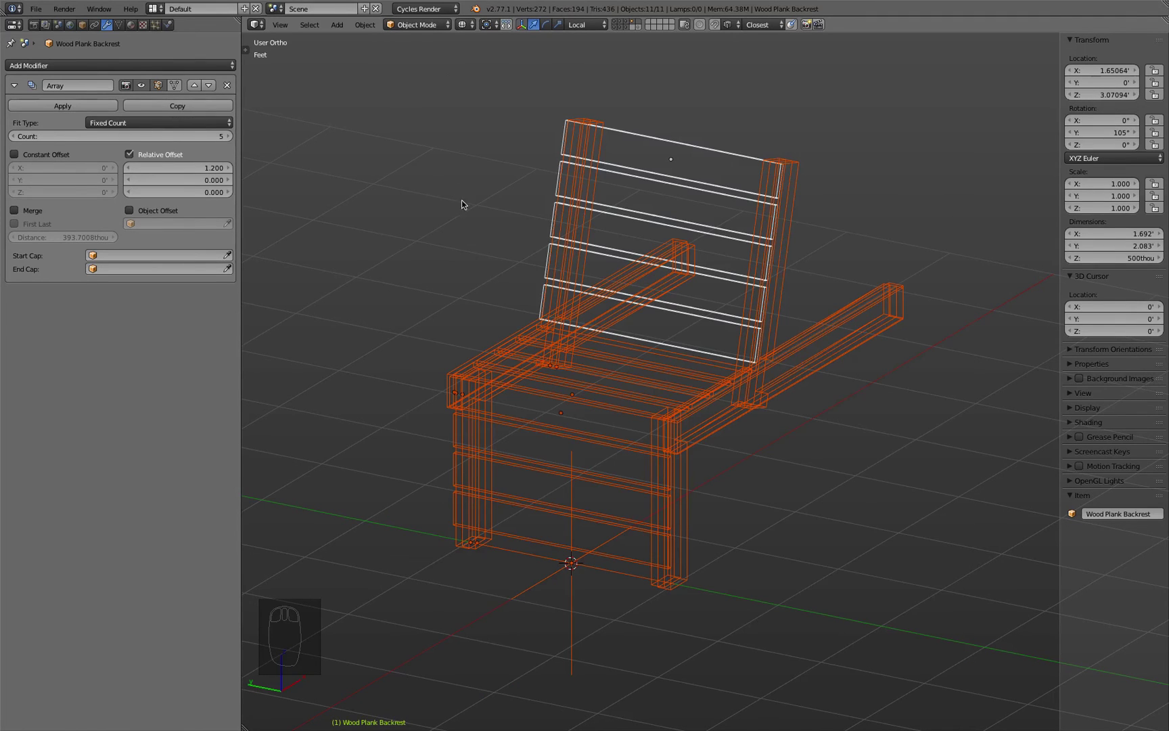
key(b)
drag(384, 80, 405, 96)
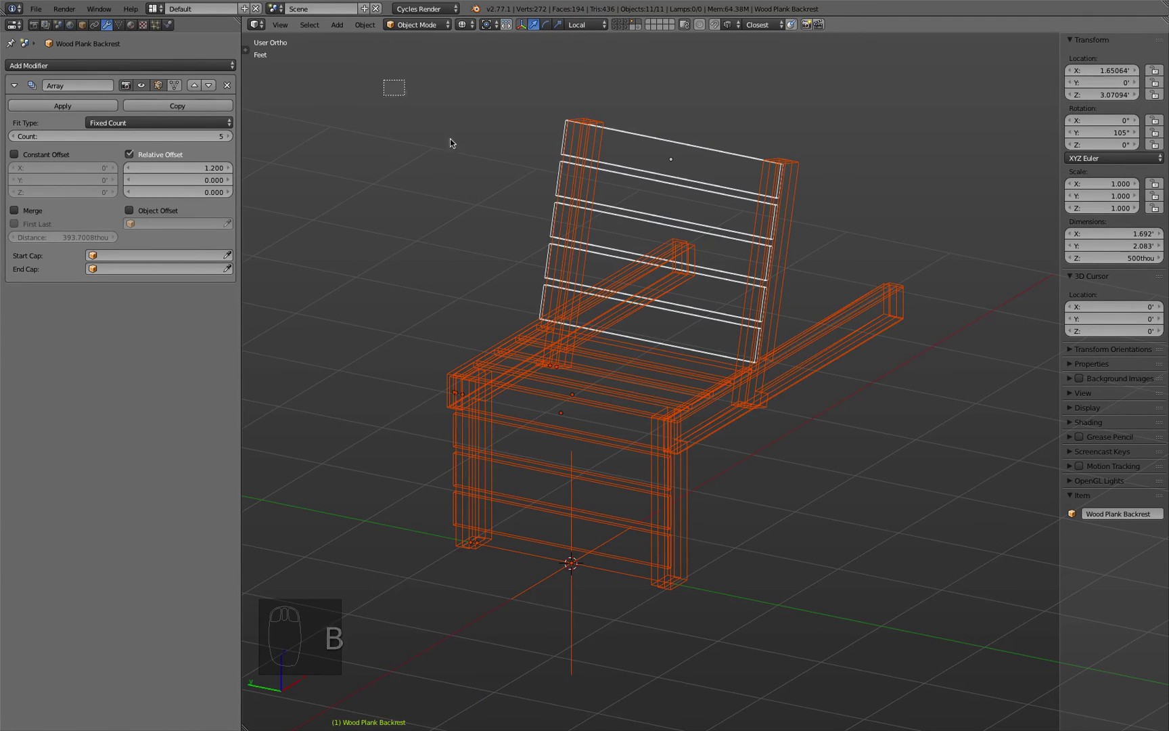
drag(451, 143, 992, 698)
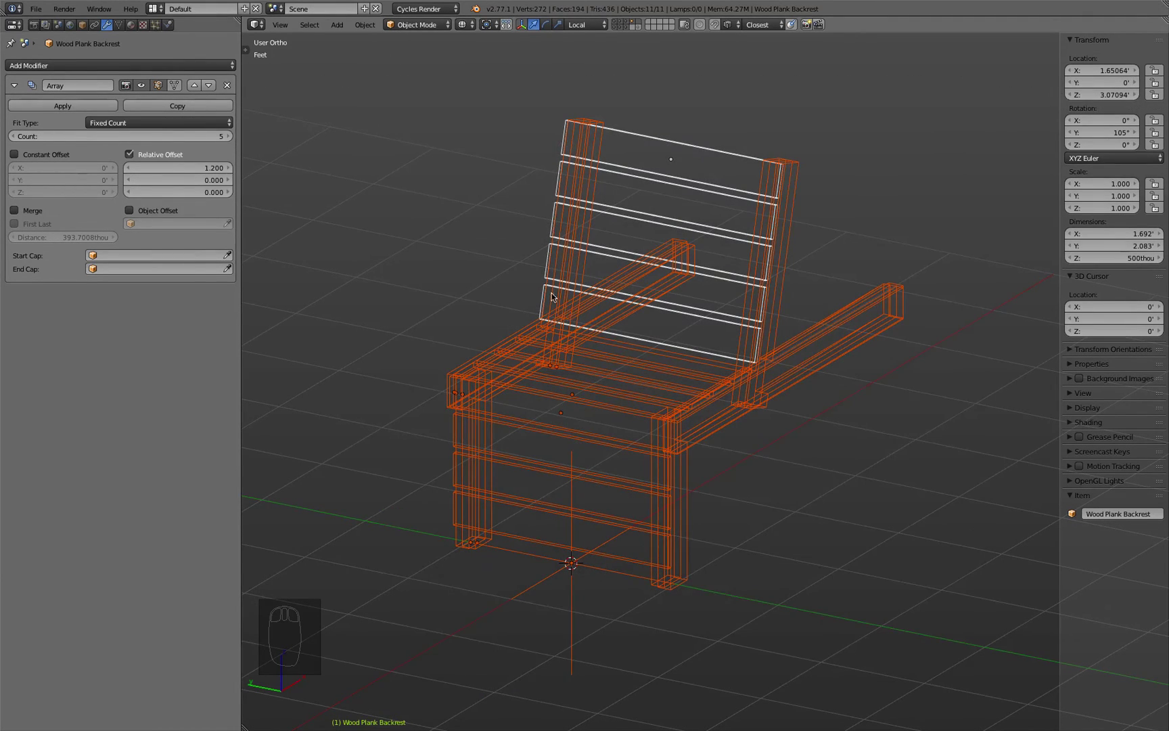
key(b)
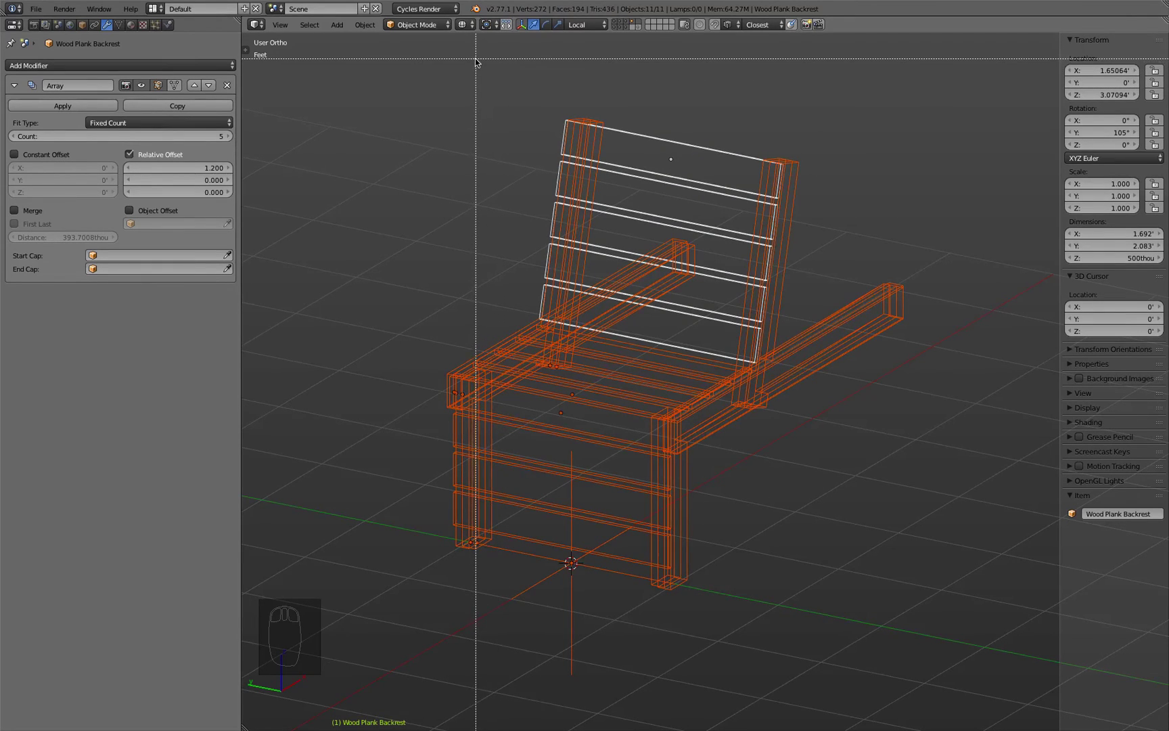
drag(476, 59, 541, 130)
key(b)
drag(358, 65, 937, 605)
Step: Box-deselect the backrest and rear rails, box-select the backrest again, and box-deselect the same parts once more
key(b)
drag(514, 77, 757, 256)
middle_drag(757, 257, 759, 257)
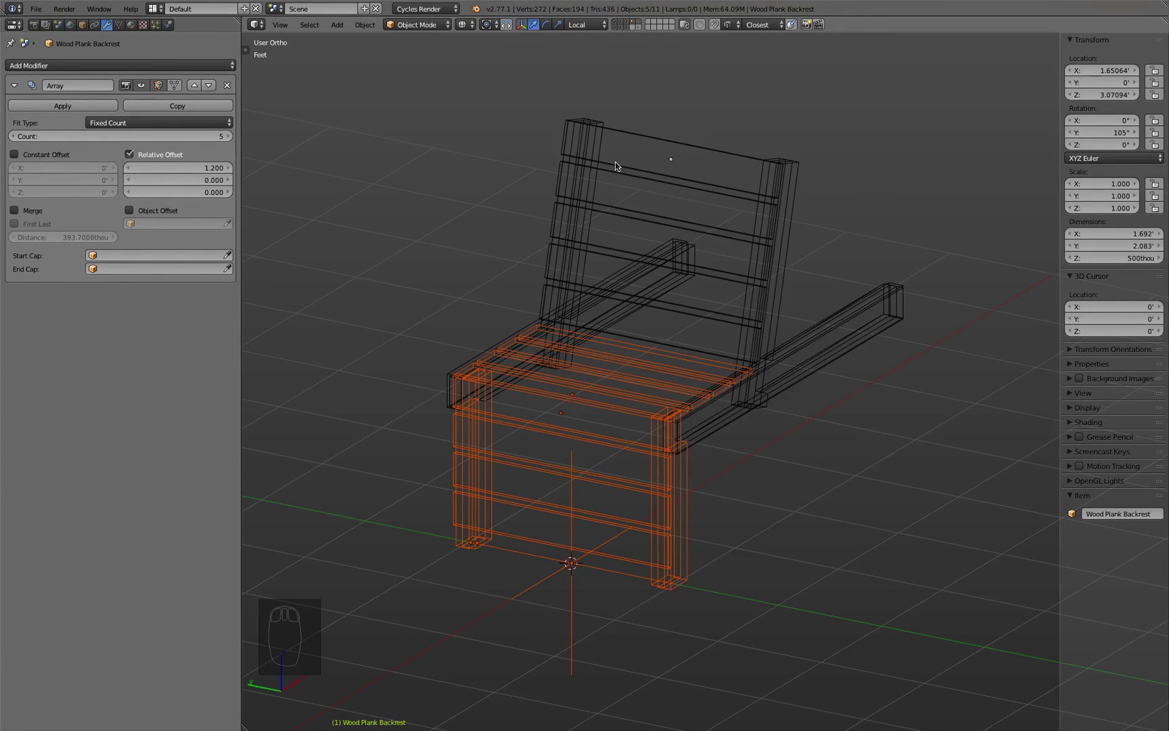
key(b)
drag(536, 86, 730, 237)
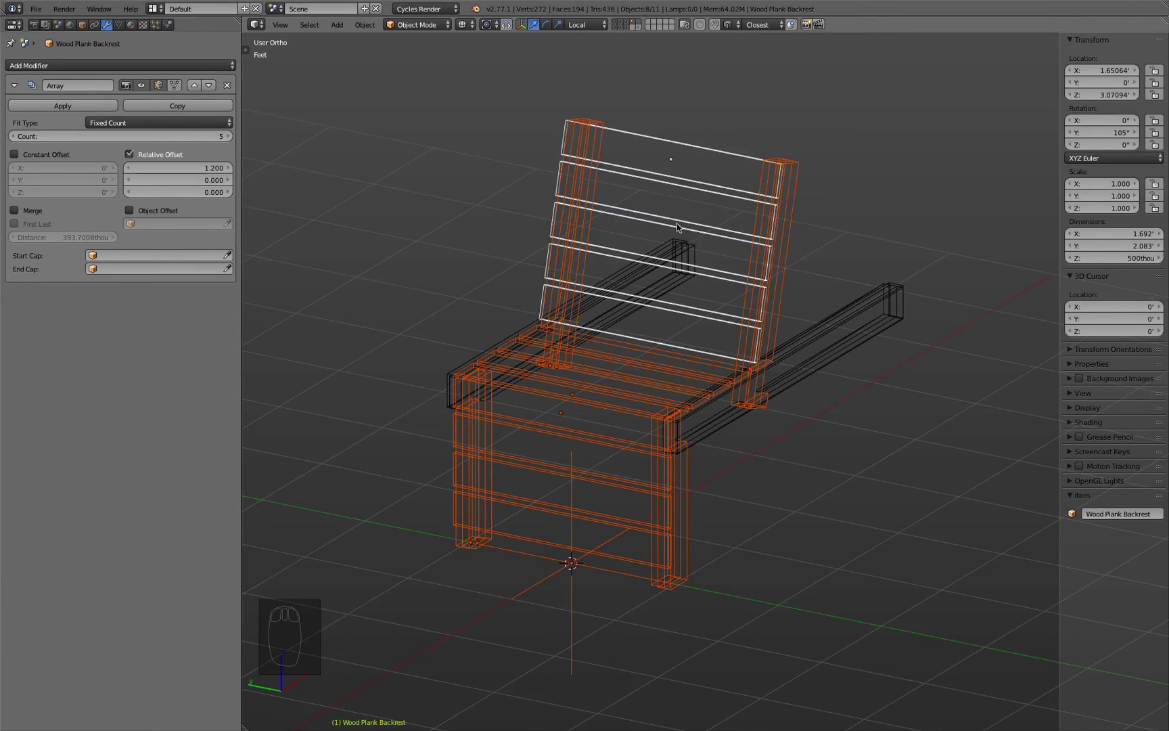
key(b)
drag(503, 56, 710, 255)
middle_drag(710, 255, 707, 247)
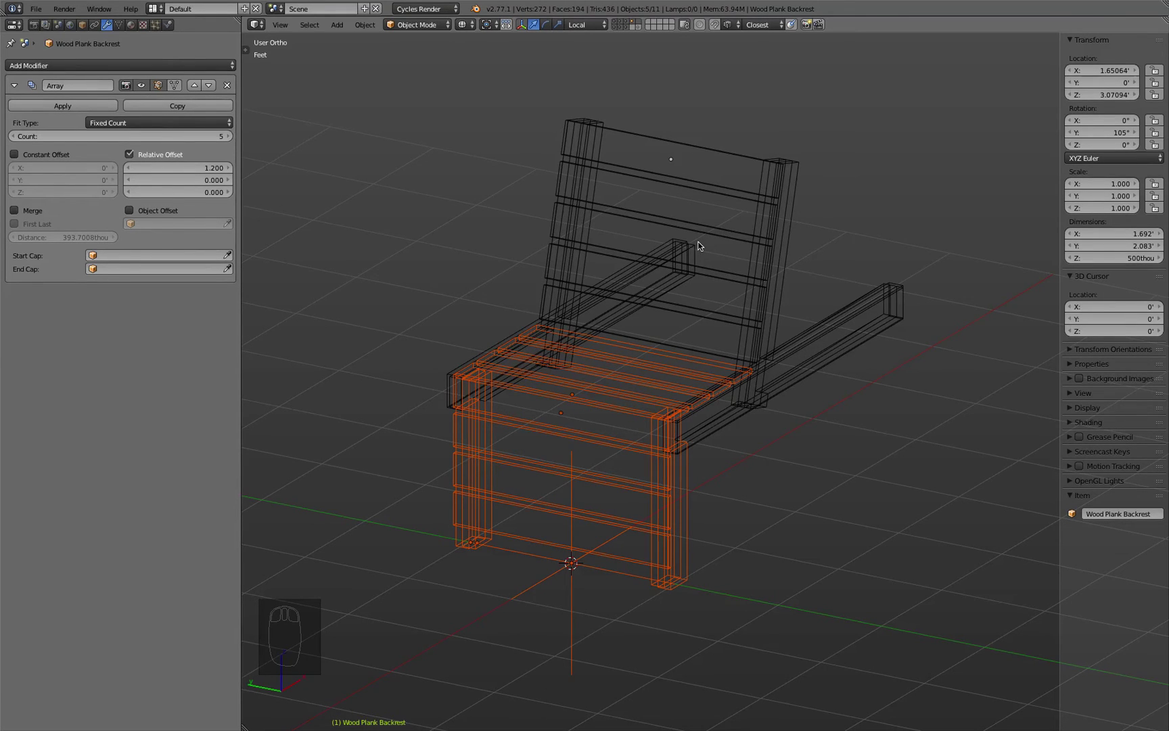
Step: Enlarge the circle-select brush and paint over the chair from backrest to legs to select all its parts
key(c)
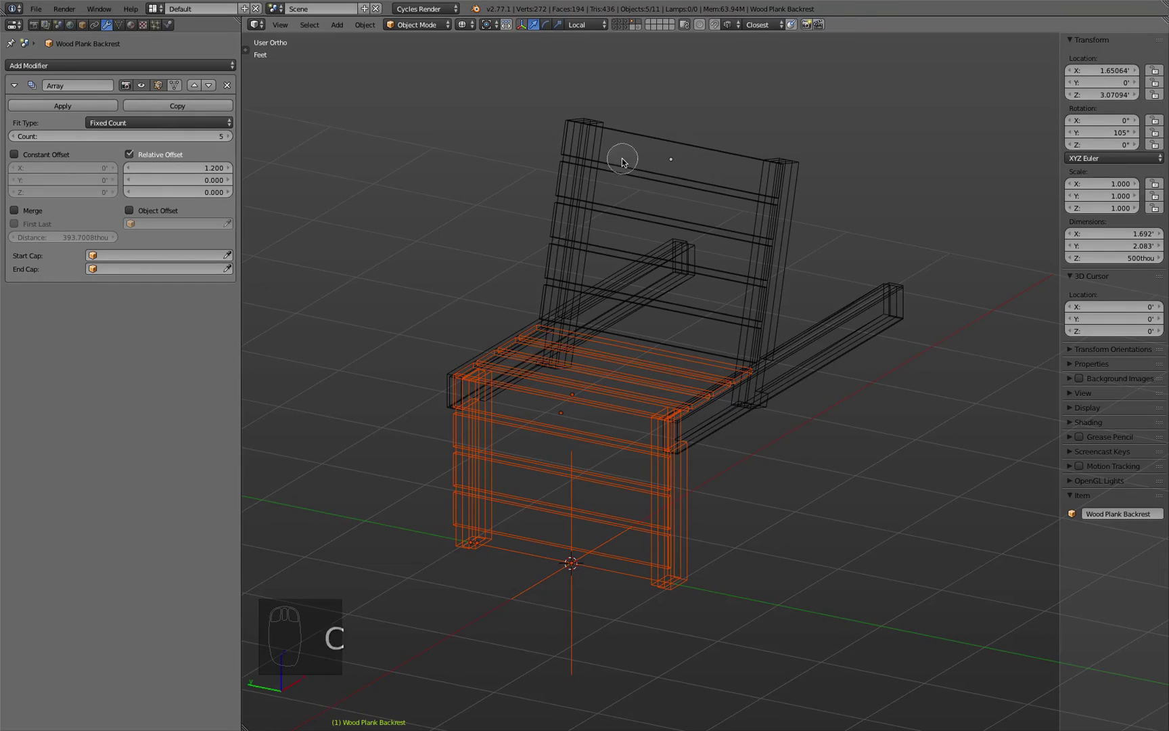
scroll(633, 162, down, 3)
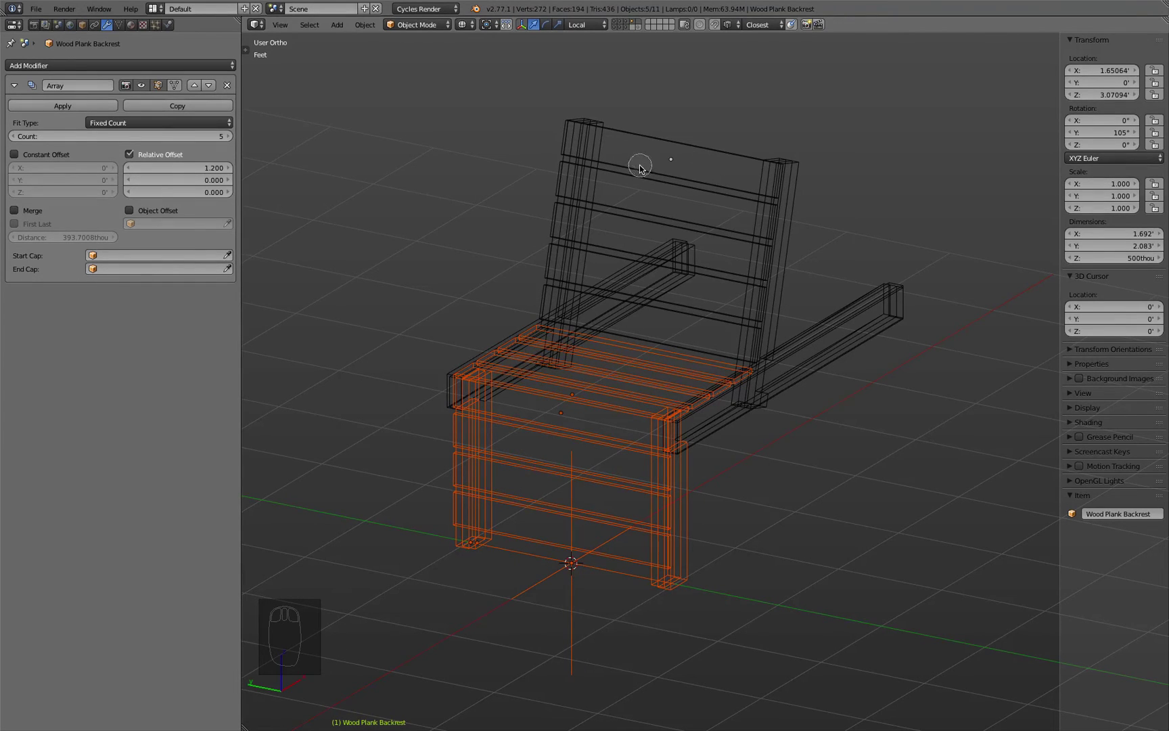
scroll(640, 168, down, 5)
scroll(639, 168, down, 3)
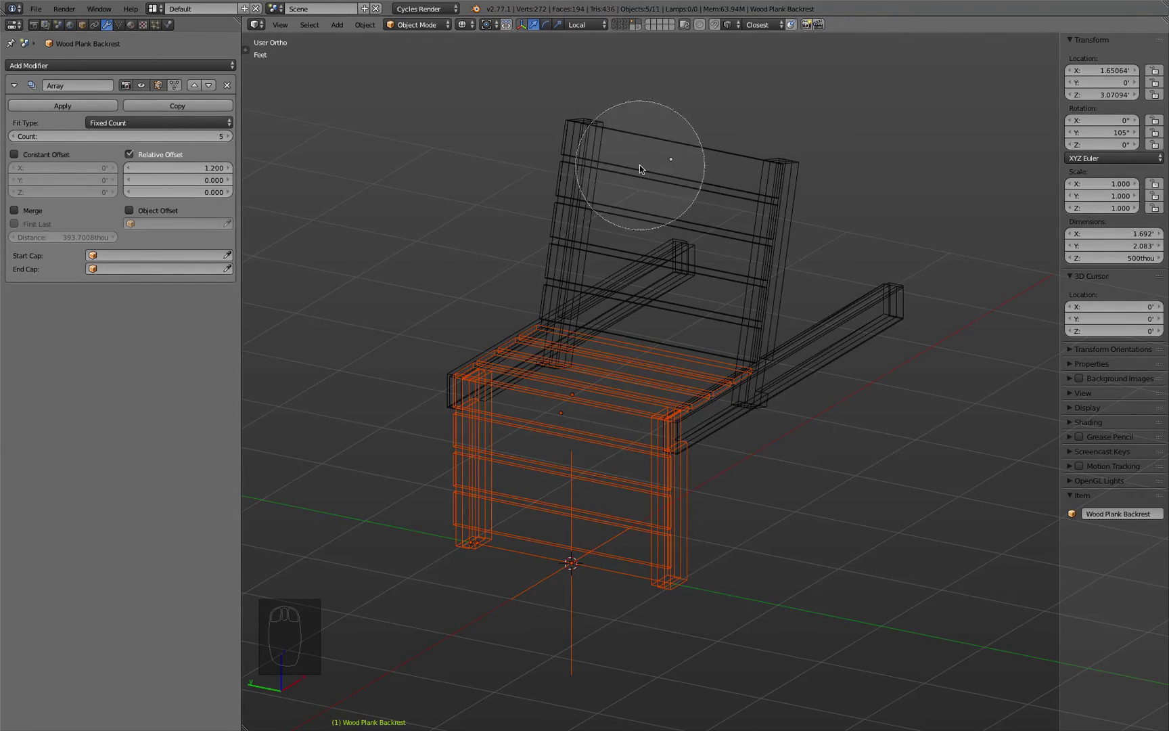
scroll(639, 168, up, 5)
scroll(639, 168, down, 1)
scroll(640, 165, up, 2)
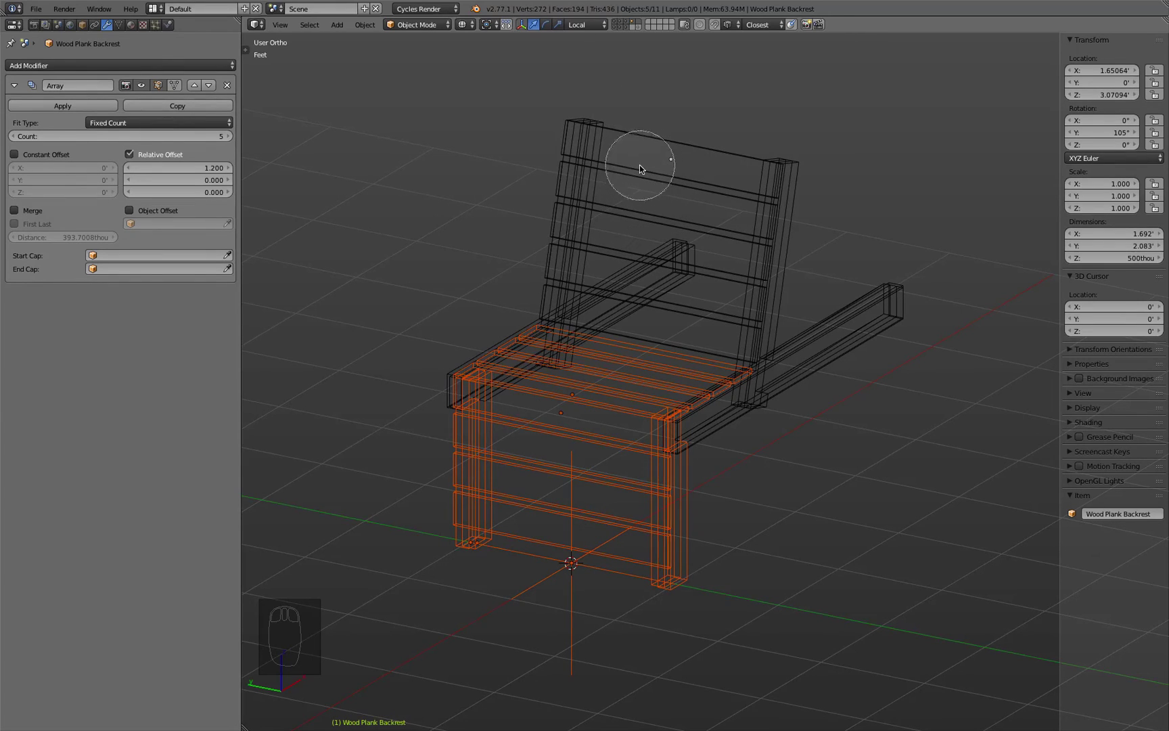
scroll(639, 166, down, 1)
scroll(640, 165, up, 3)
scroll(639, 166, down, 5)
scroll(639, 164, up, 1)
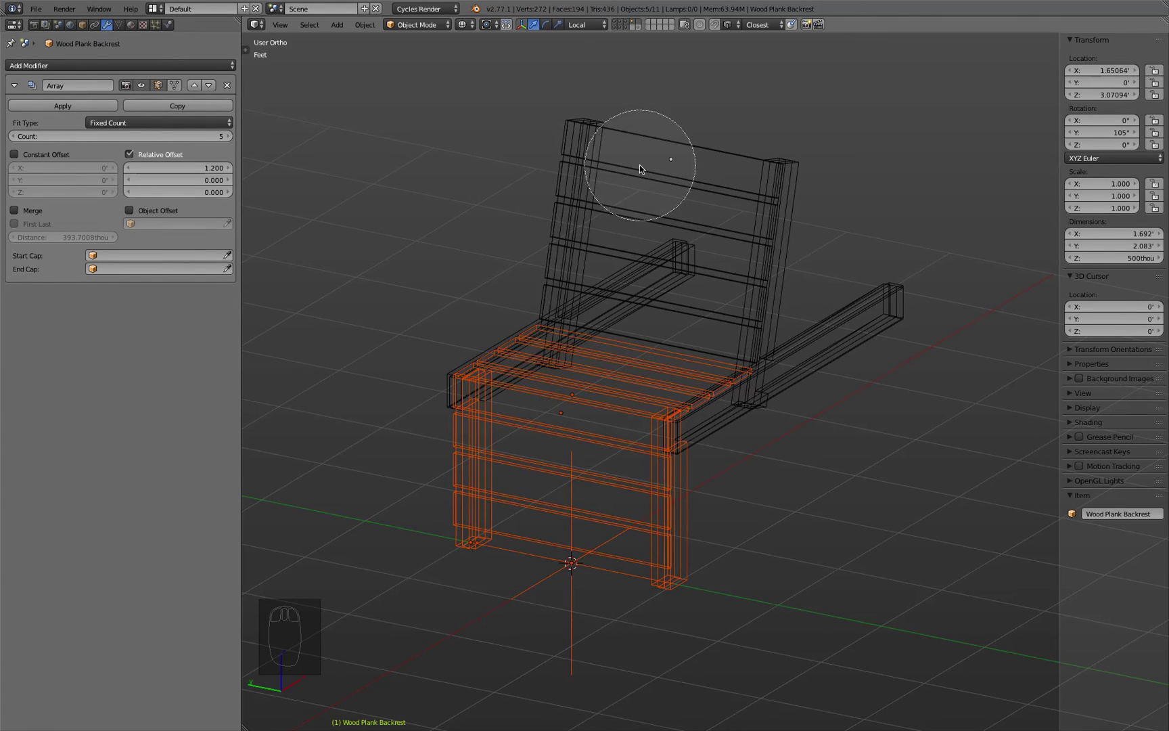
scroll(639, 165, down, 2)
scroll(639, 164, up, 3)
mouse_move(643, 169)
mouse_down()
mouse_move(686, 242)
mouse_move(670, 131)
mouse_move(613, 483)
mouse_up()
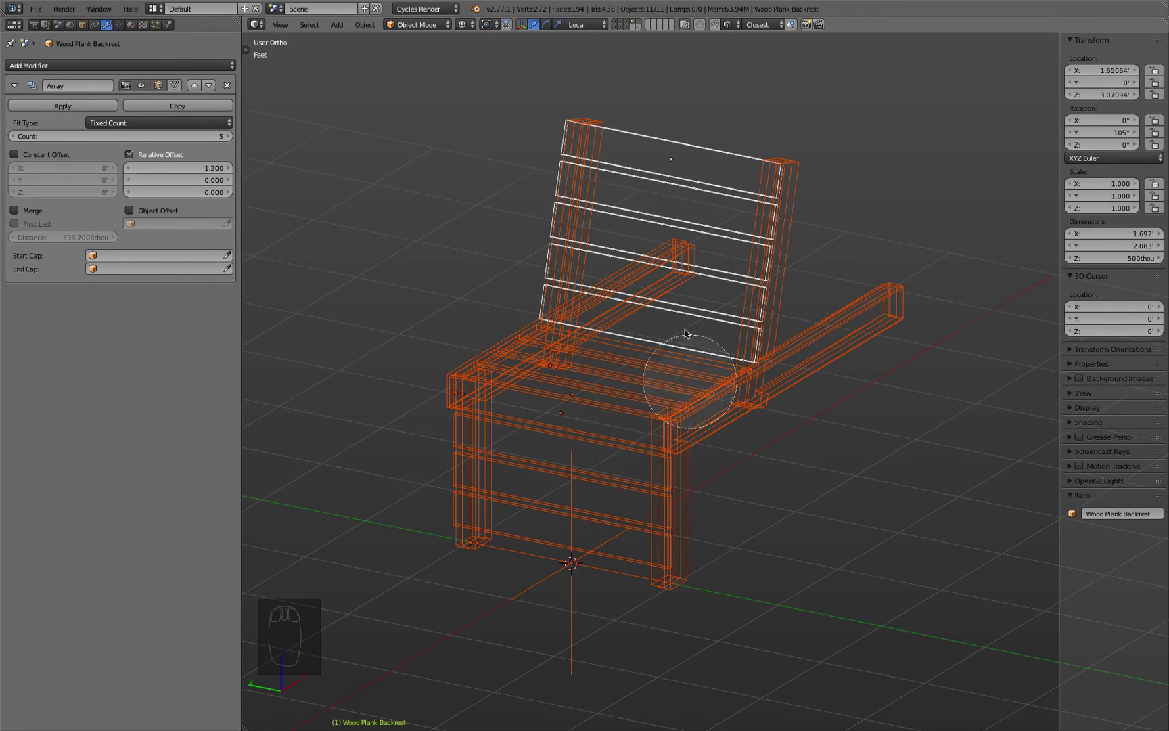
Step: Deselect every chair part with the circle-select brush and leave circle selection
mouse_move(672, 144)
middle_down()
mouse_move(647, 149)
mouse_move(556, 347)
mouse_move(746, 234)
middle_up()
mouse_move(531, 399)
middle_down()
mouse_move(777, 469)
mouse_move(483, 439)
middle_up()
right_click(759, 315)
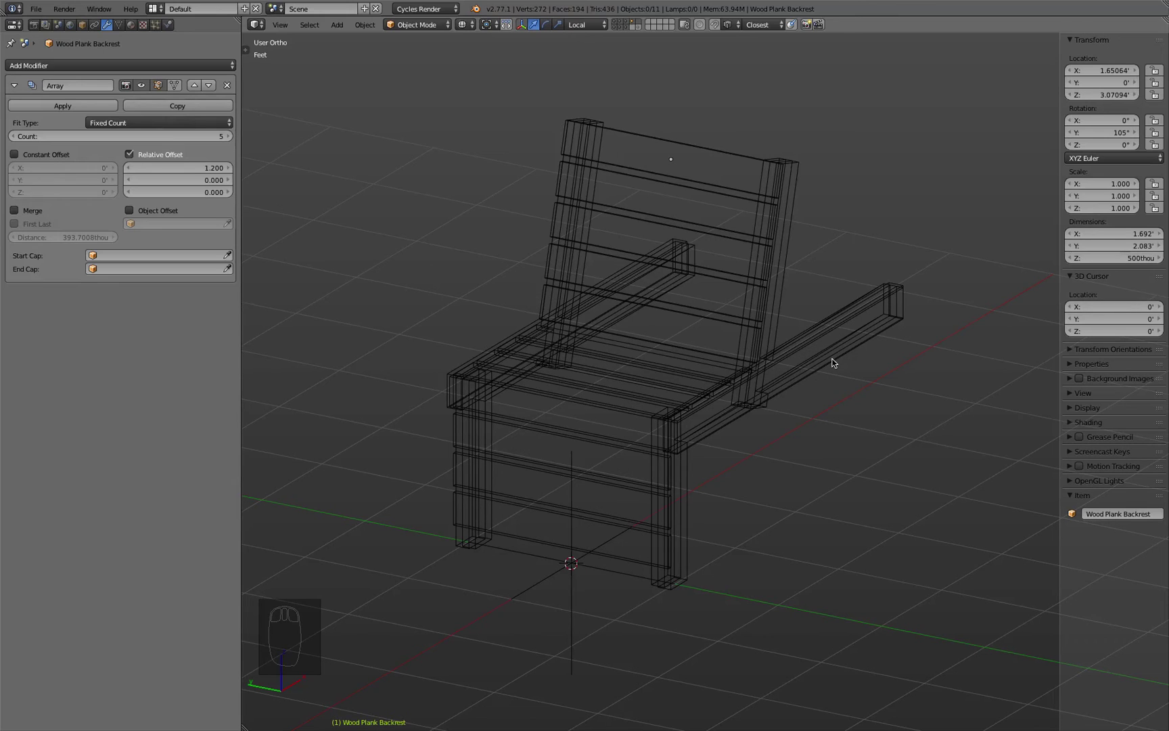
Step: Select all objects with the Mirror Axis empty active and parent them to it using the Object option
key(a)
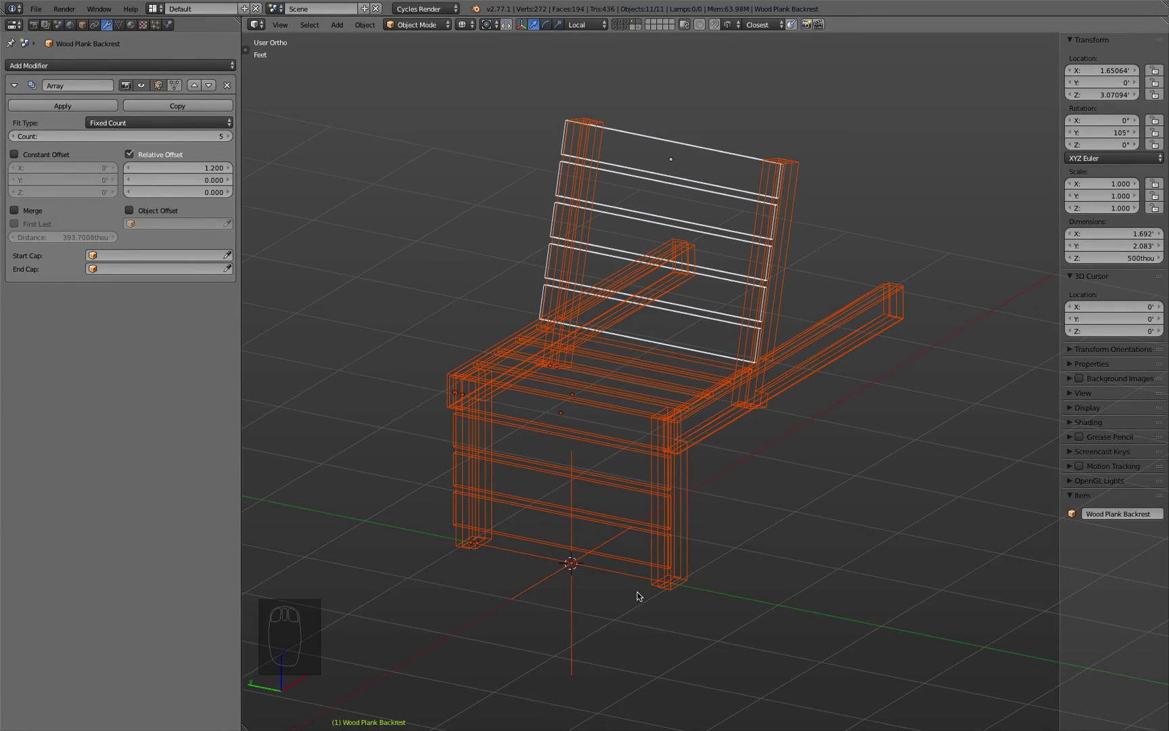
shift+click(572, 603)
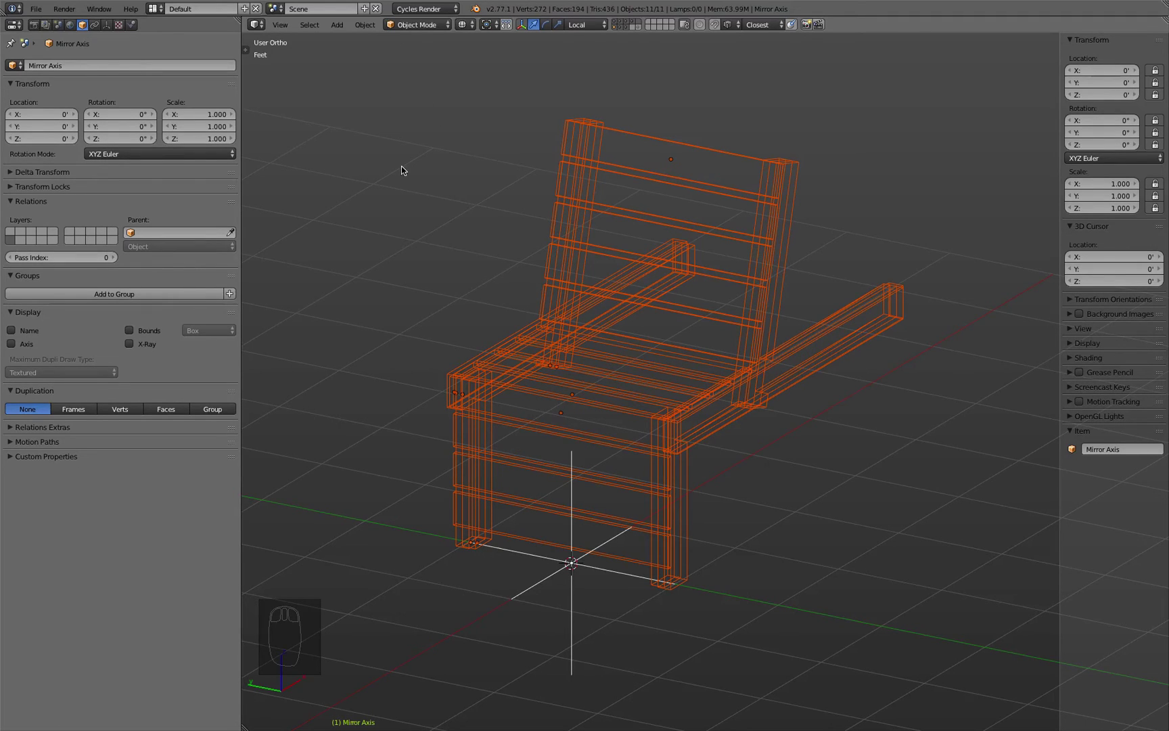
click(365, 25)
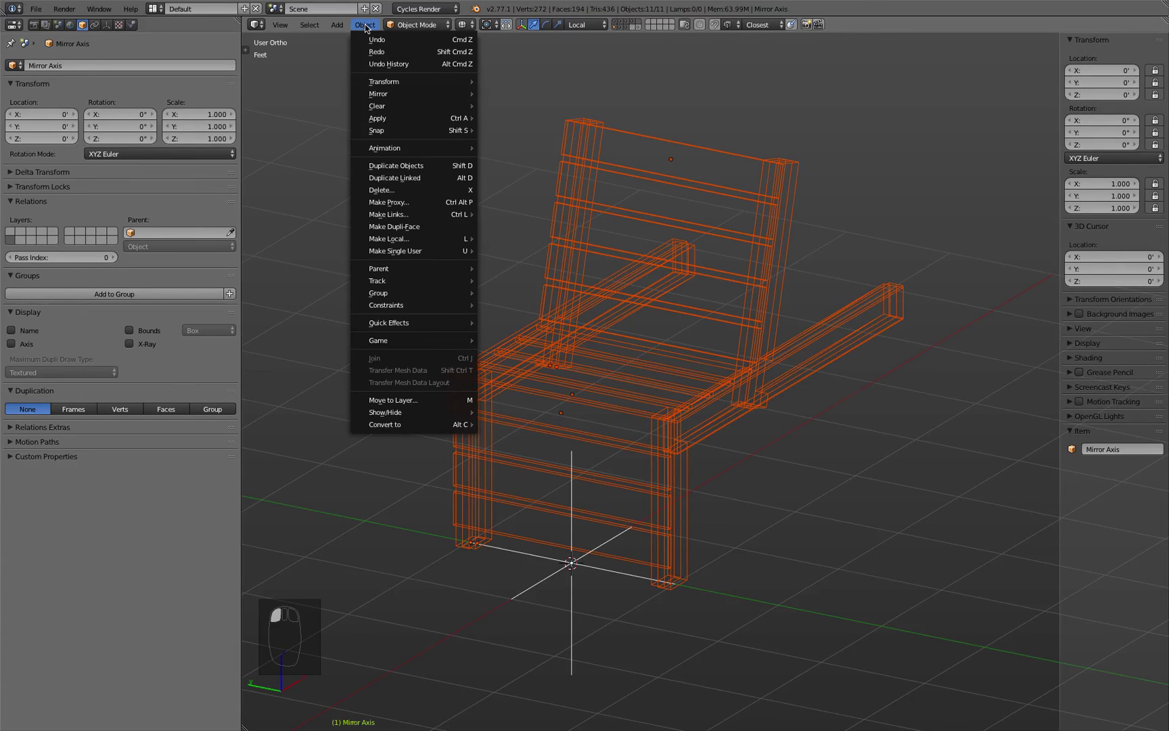
mouse_move(409, 269)
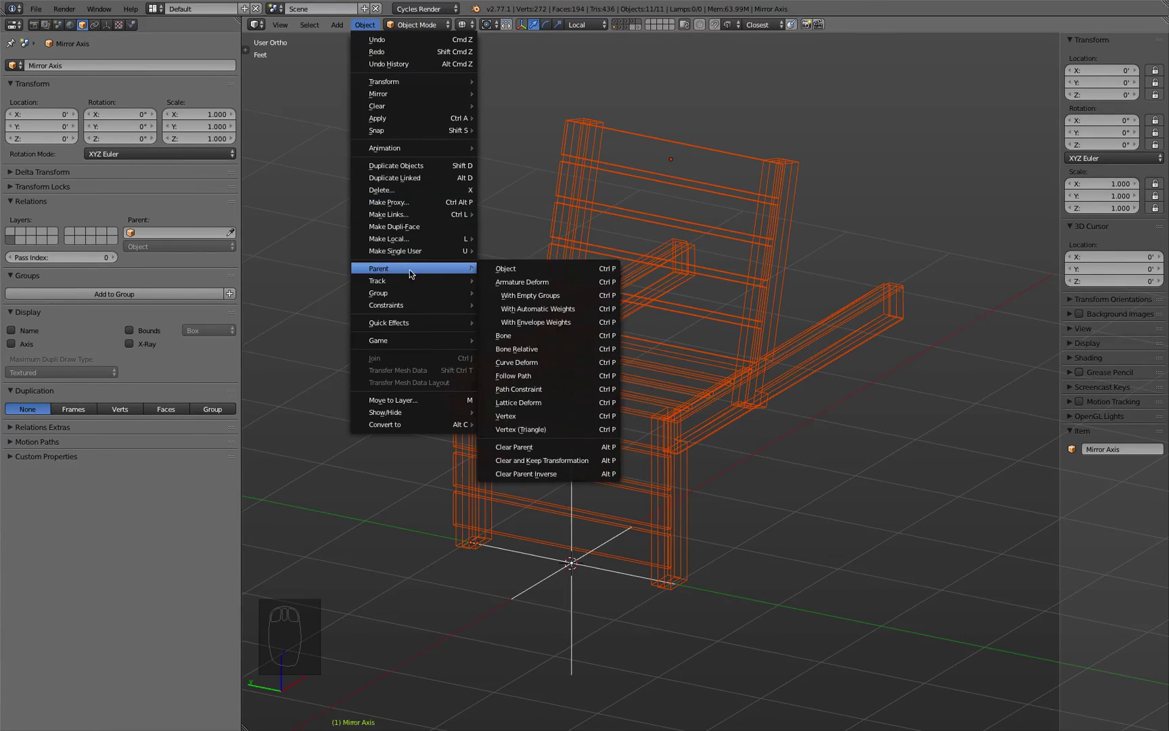
click(568, 270)
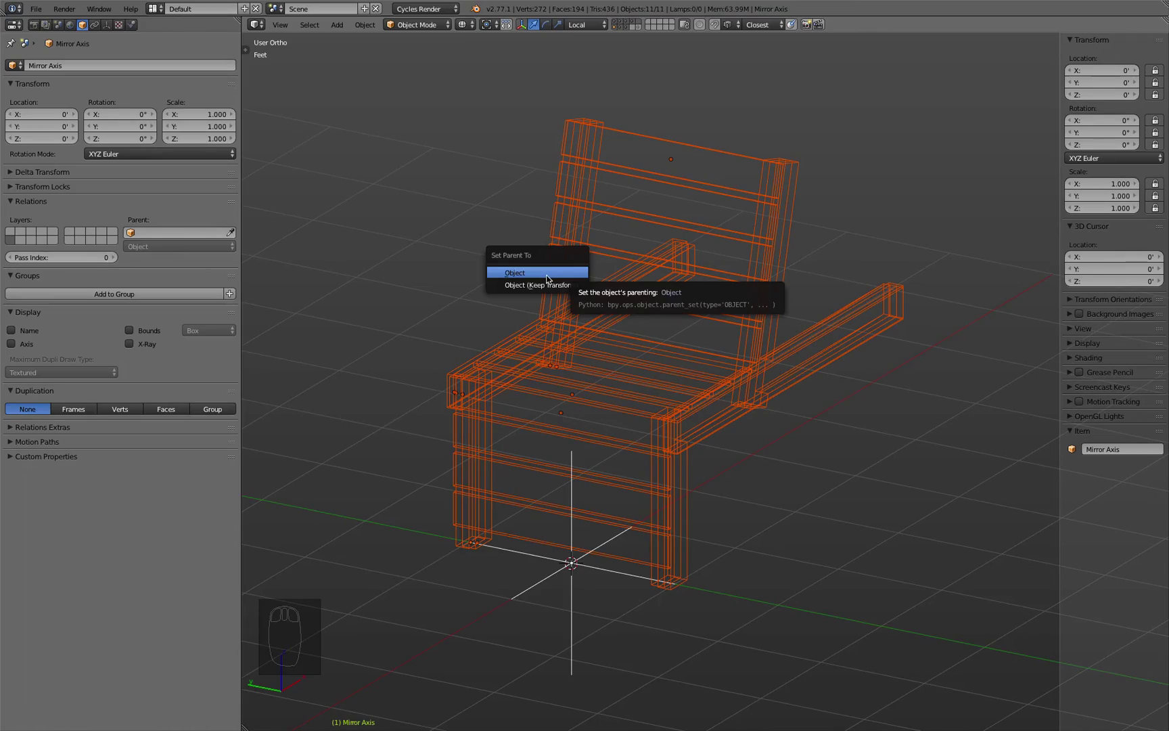
click(547, 279)
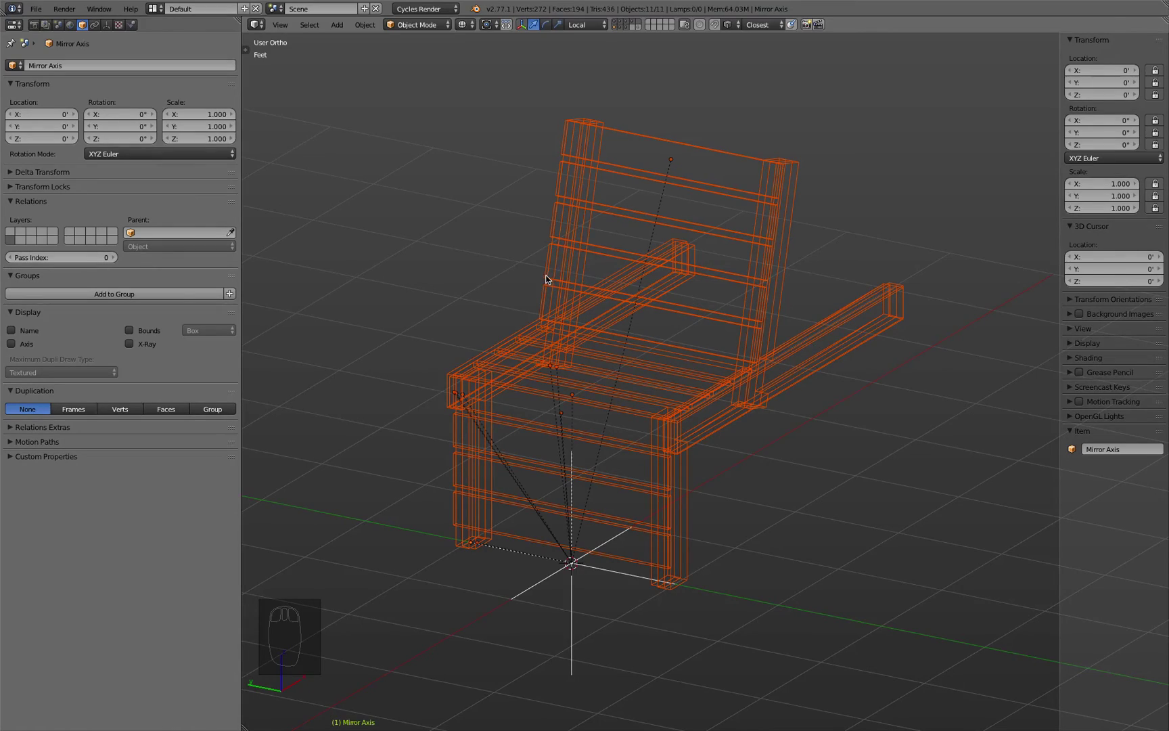
Step: Select only the Mirror Axis empty and unlock its X, Y and Z location
middle_drag(772, 488, 705, 498)
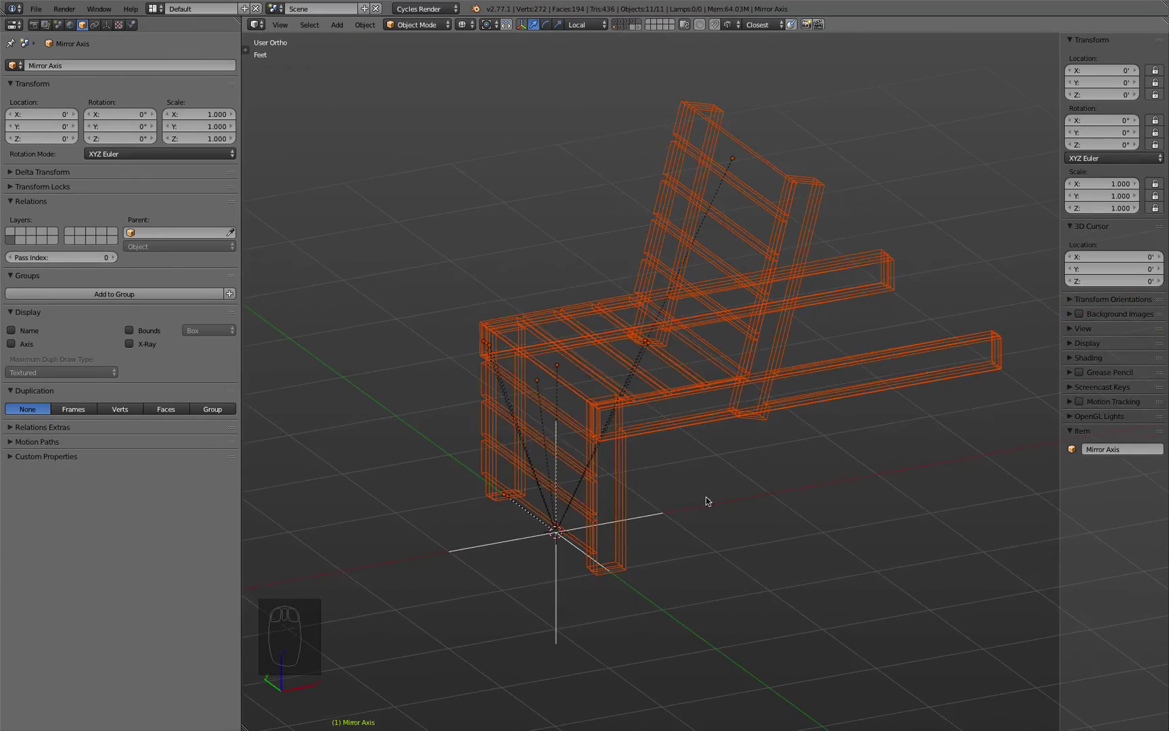
click(514, 539)
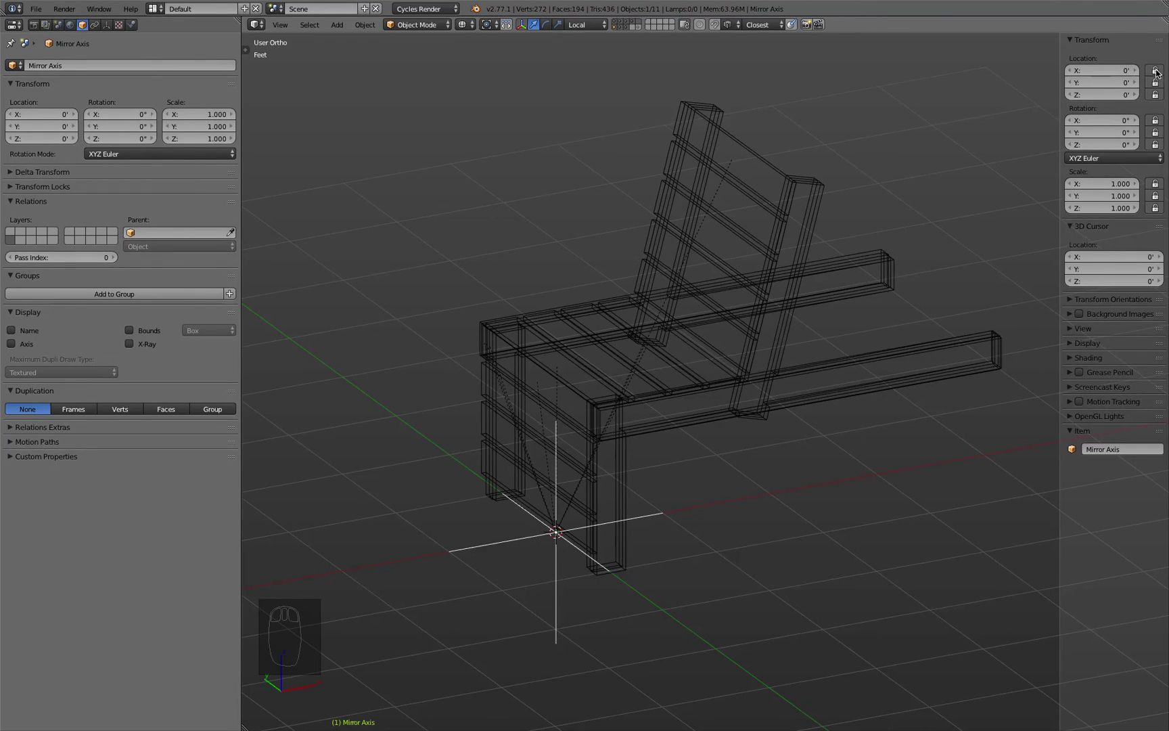
drag(1156, 71, 1155, 98)
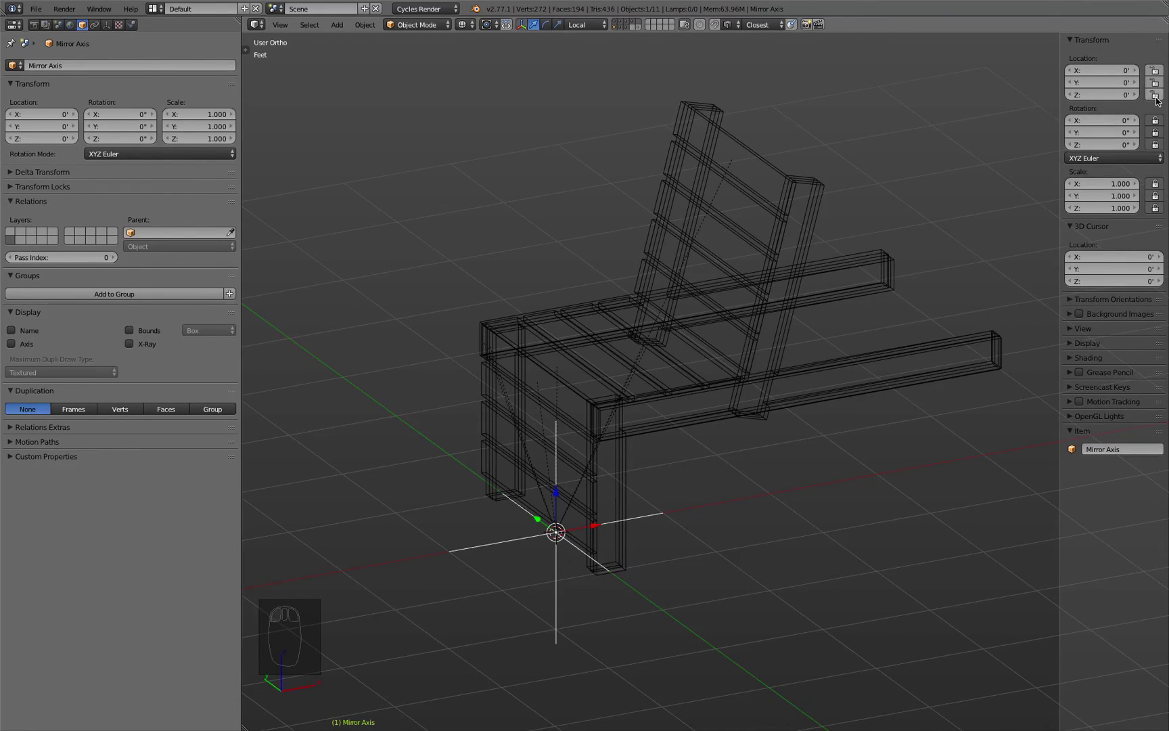
Step: Test moving the Mirror Axis empty with its parented chair, cancel the move, and lock its X, Y and Z location again
key(g)
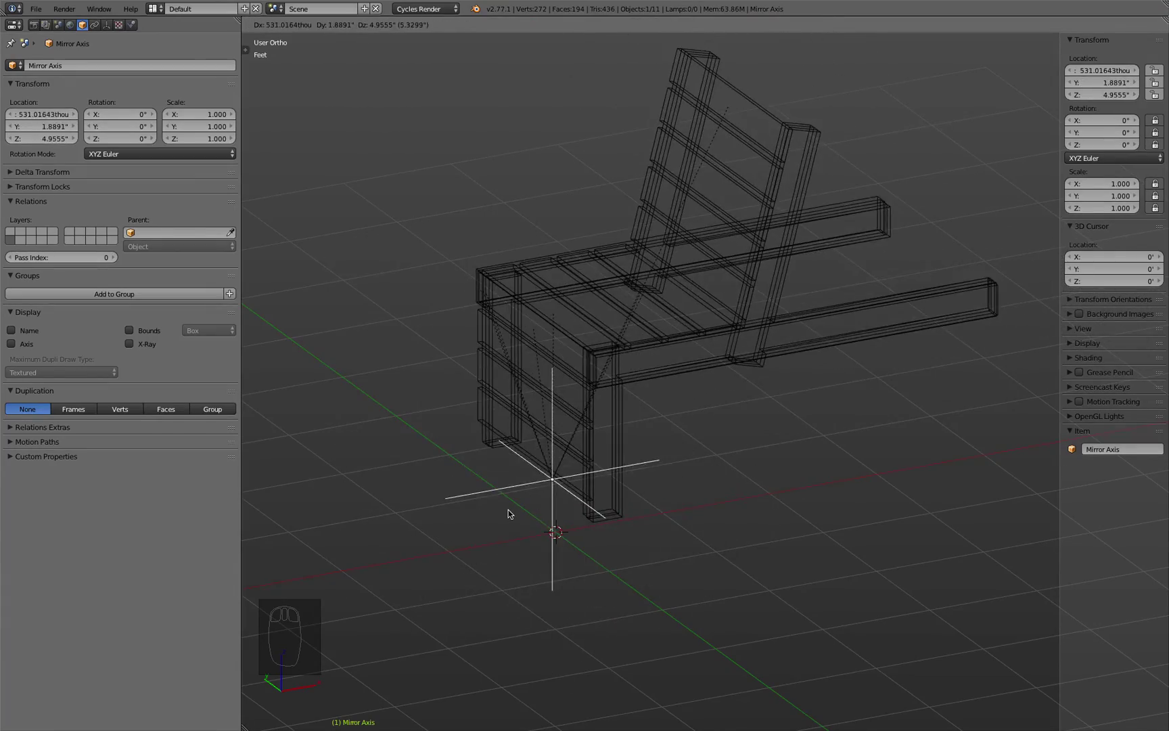
key(Escape)
right_click(482, 503)
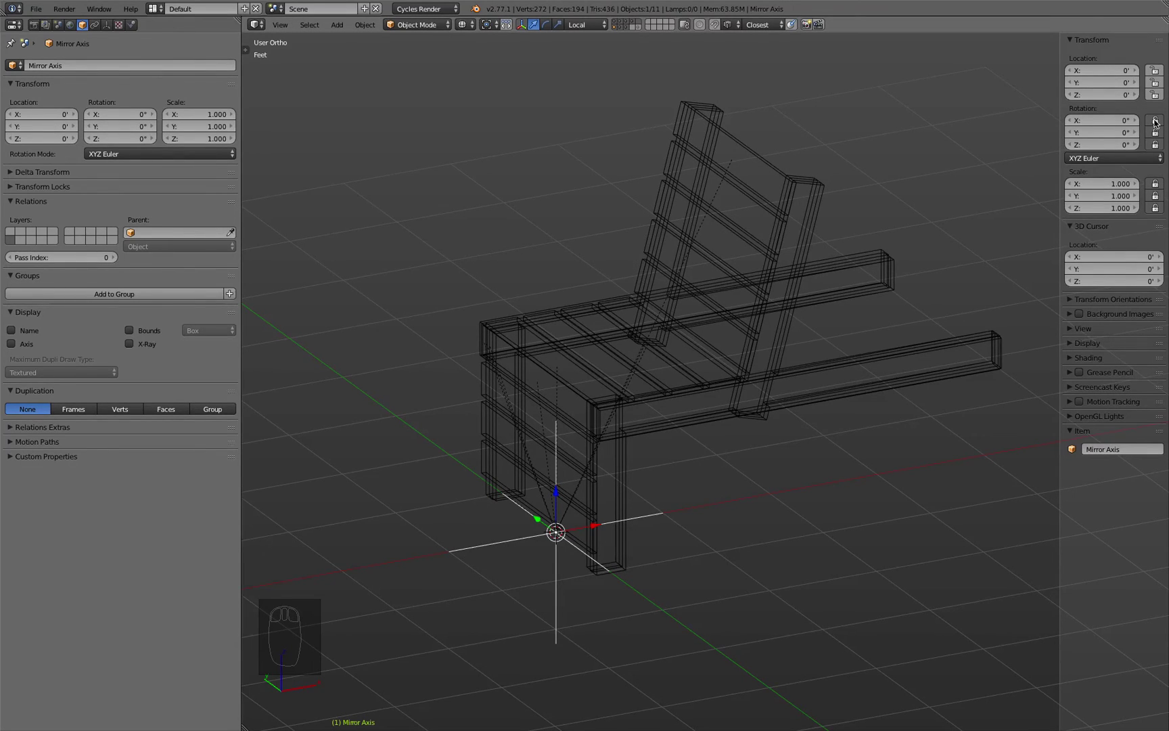
drag(1156, 70, 1156, 94)
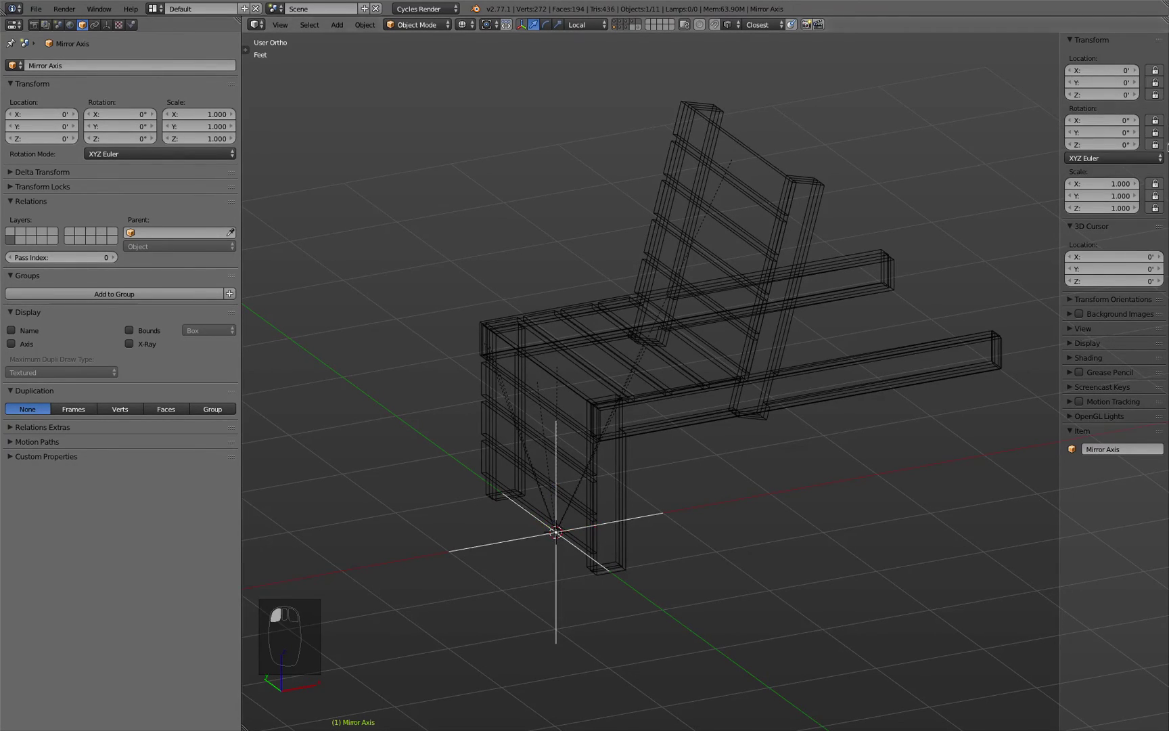
Step: Try to move the Mirror Axis empty with its location locked and unlock its Y rotation
key(g)
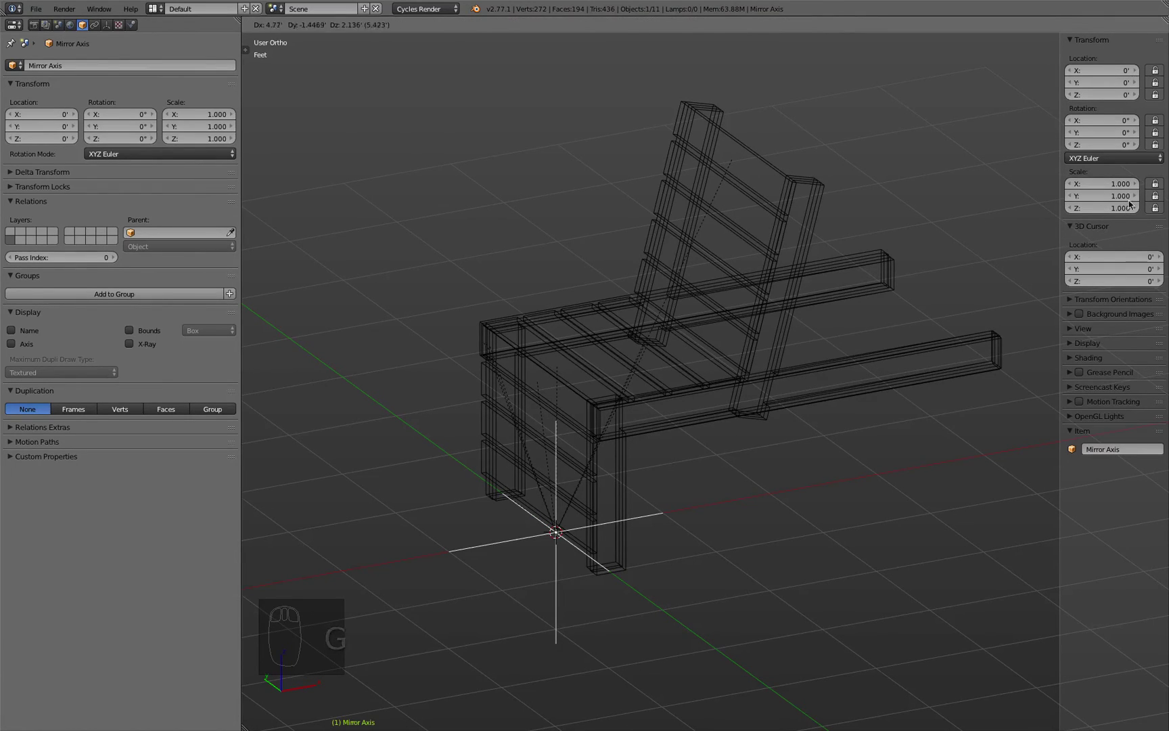
click(1158, 140)
click(1156, 132)
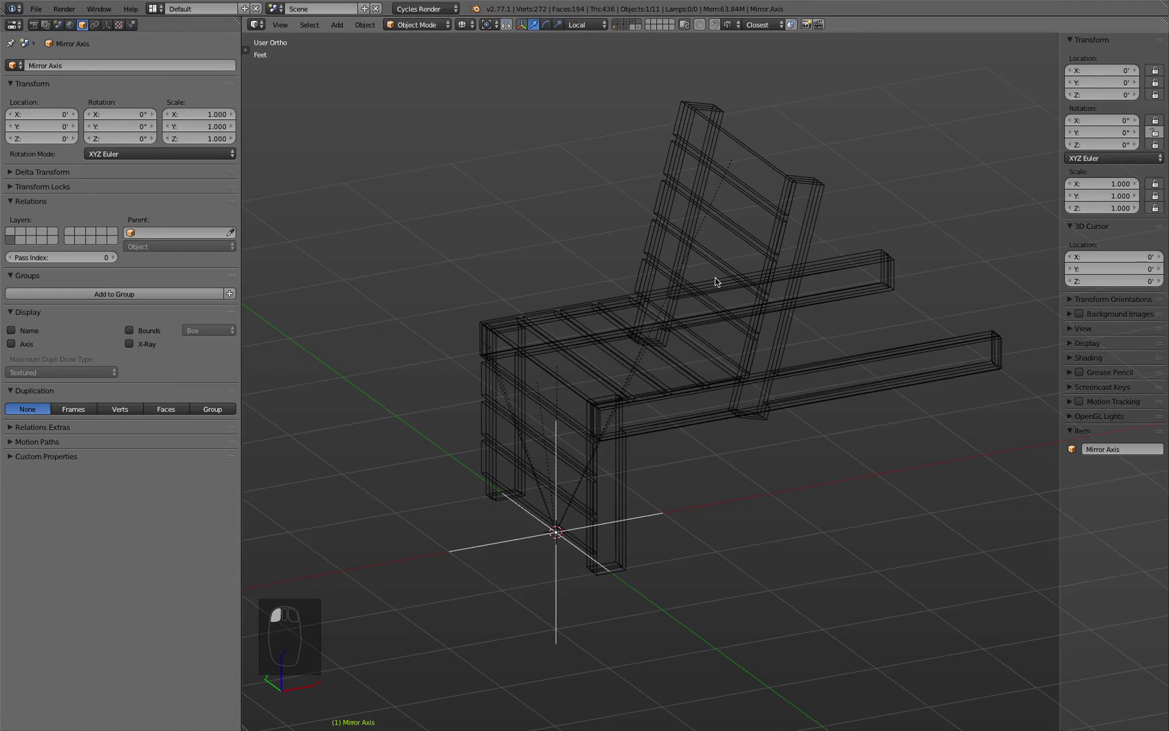
Step: Try rotating the Mirror Axis empty with its parented chair, once in front view and once in an angled view
key(KP_1)
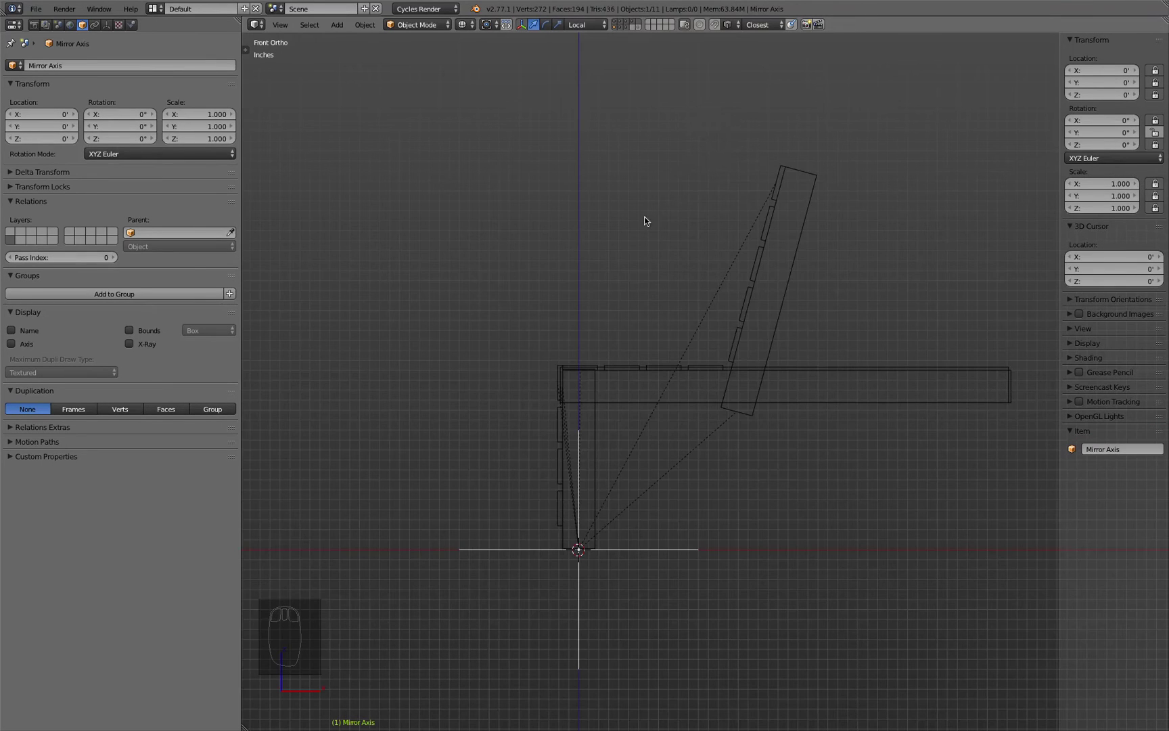
key(r)
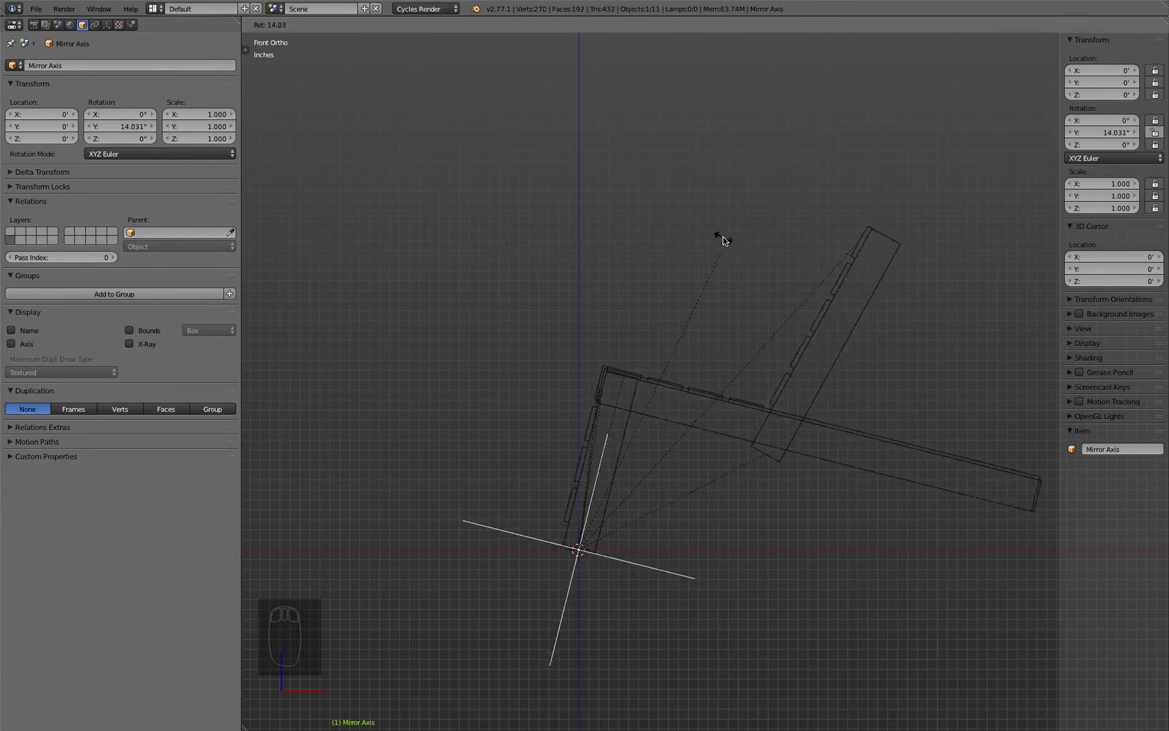
right_click(720, 240)
middle_drag(721, 240, 658, 243)
key(r)
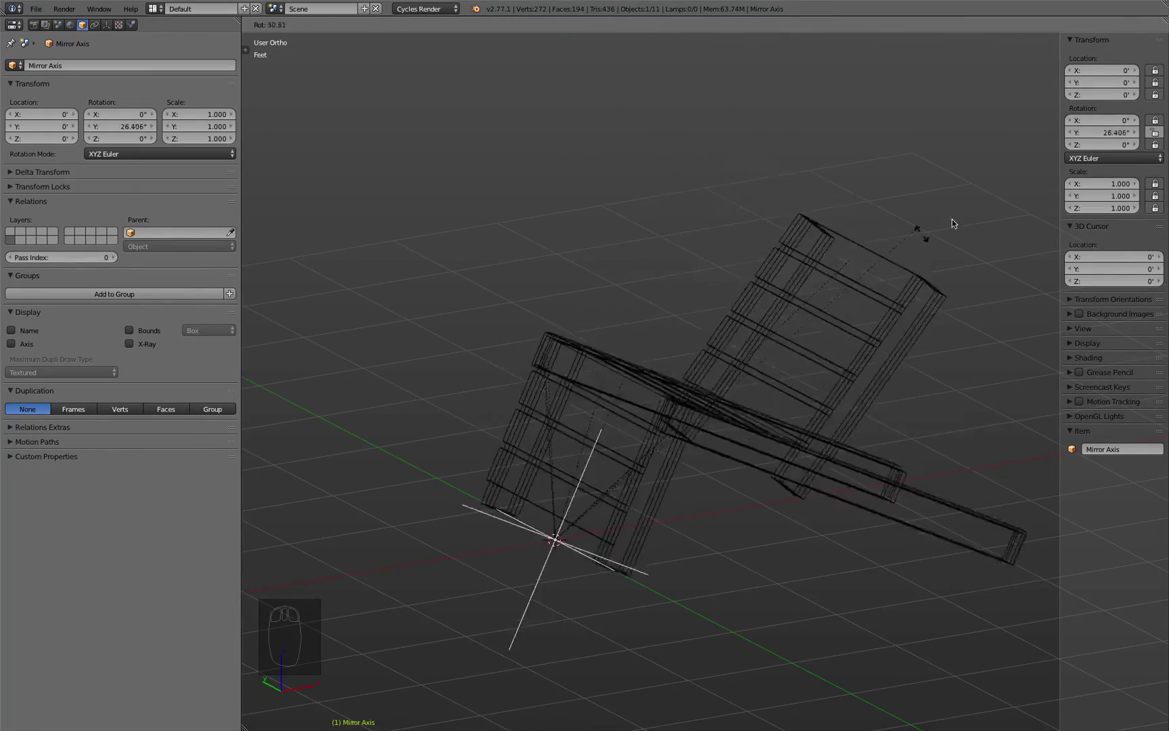
key(Escape)
Step: Tilt the chair back in front view by rotating the Mirror Axis empty to about 20.4° on Y, until its leg ends cross the ground line
key(KP_1)
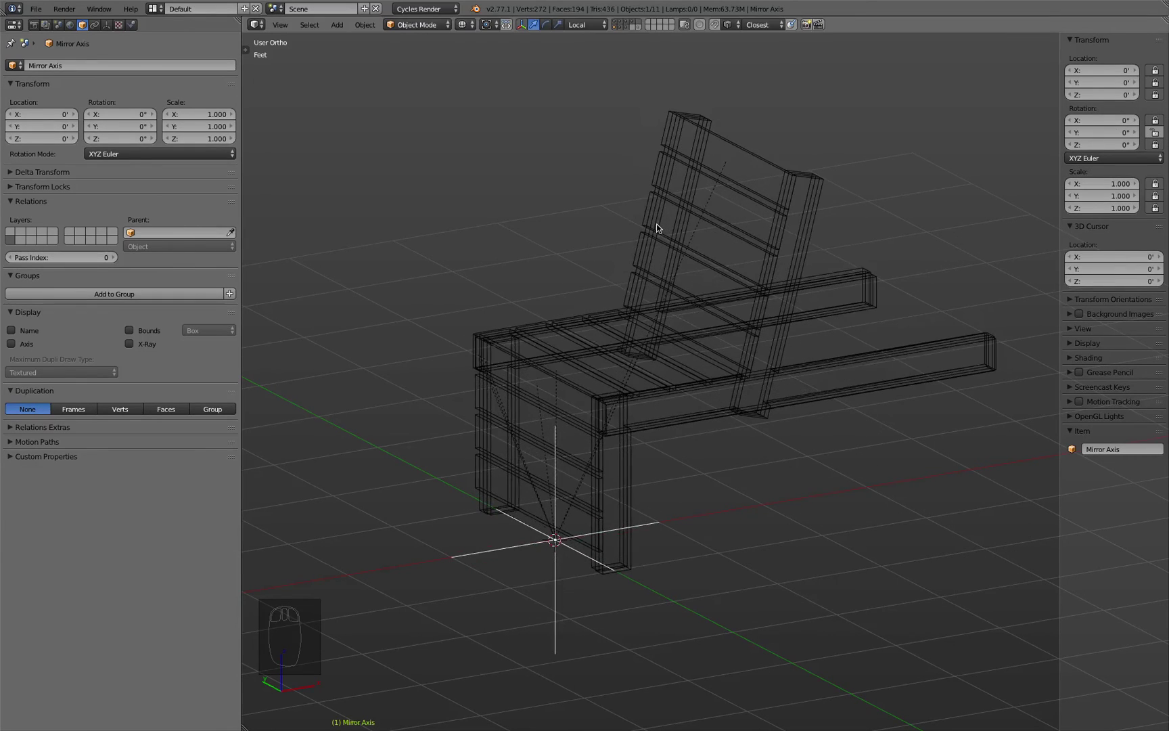
ctrl+scroll(679, 214, right, 4)
shift+scroll(678, 214, down, 2)
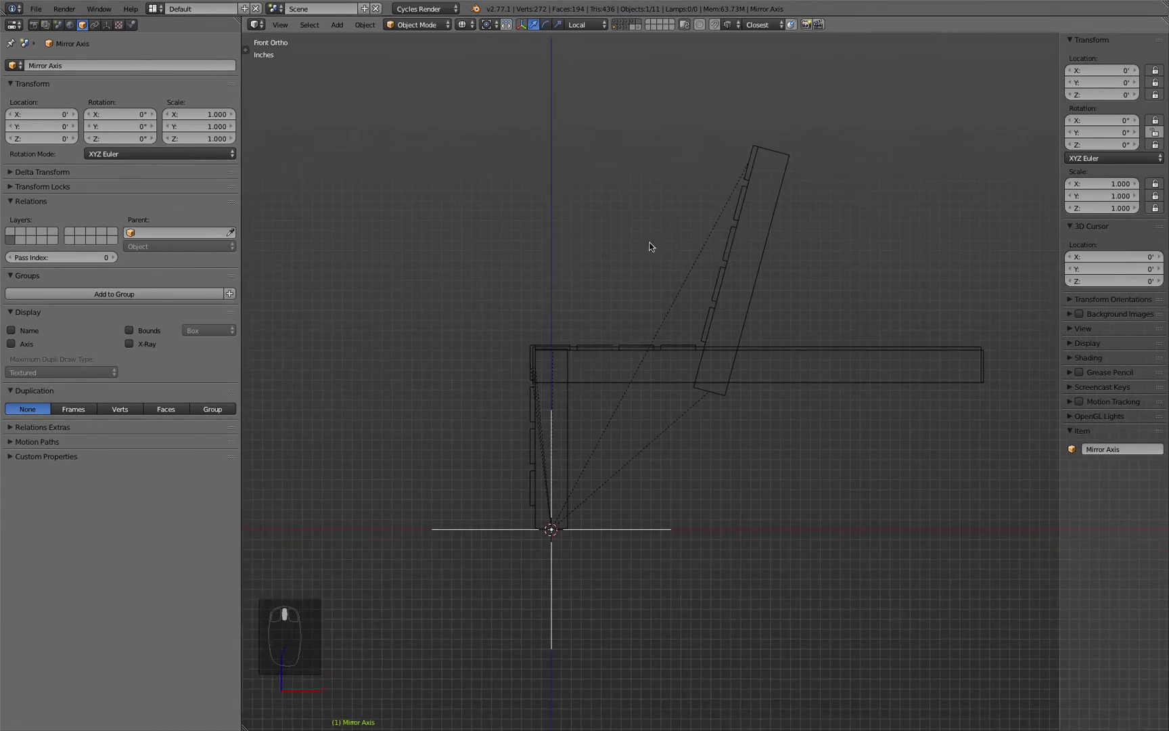
key(r)
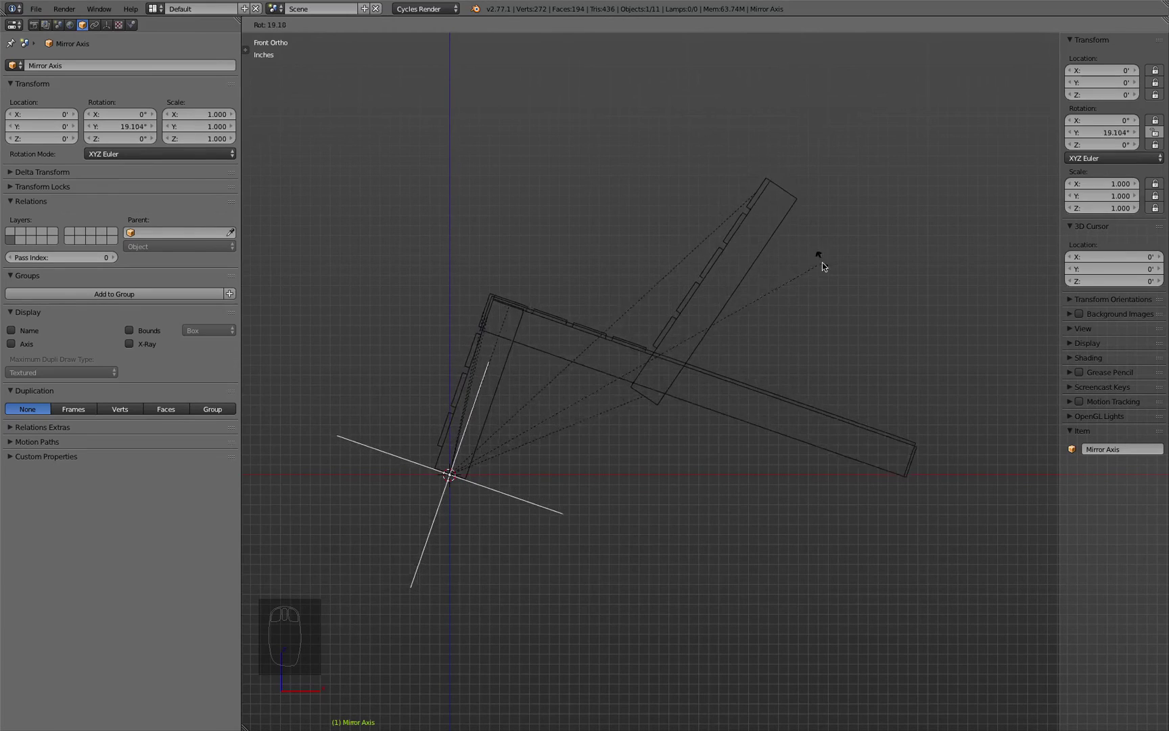
click(825, 273)
ctrl+scroll(780, 360, right, 3)
scroll(780, 360, up, 8)
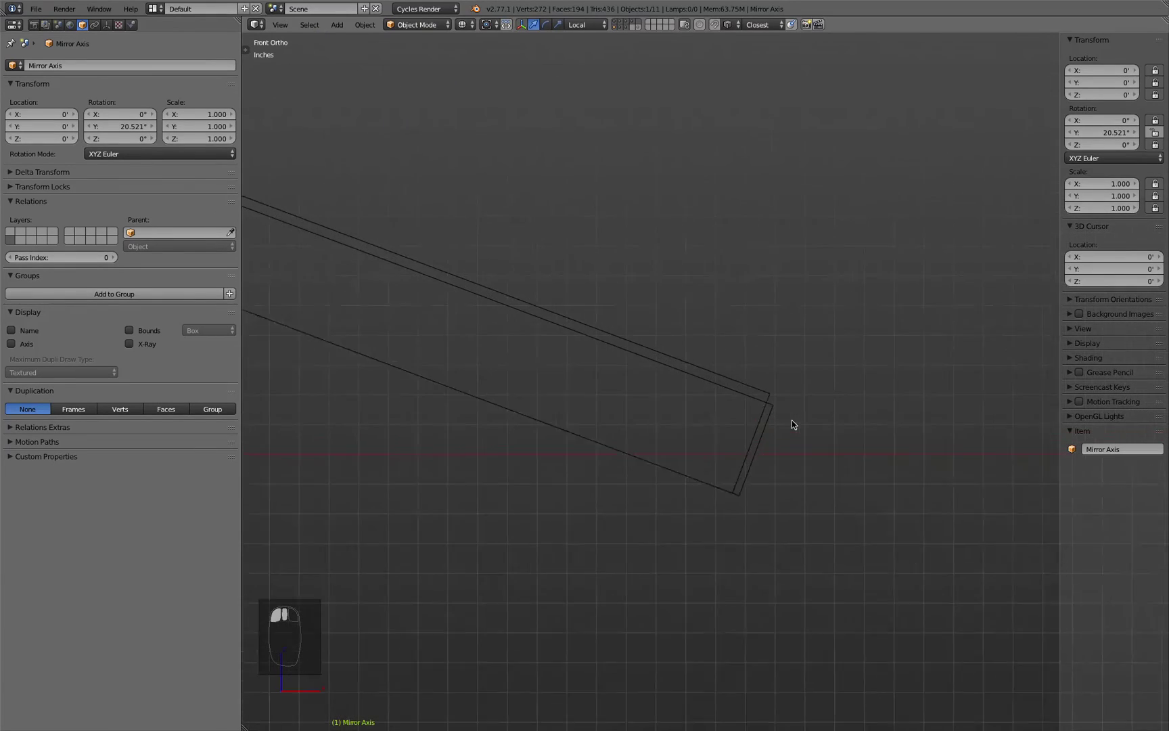
key(r)
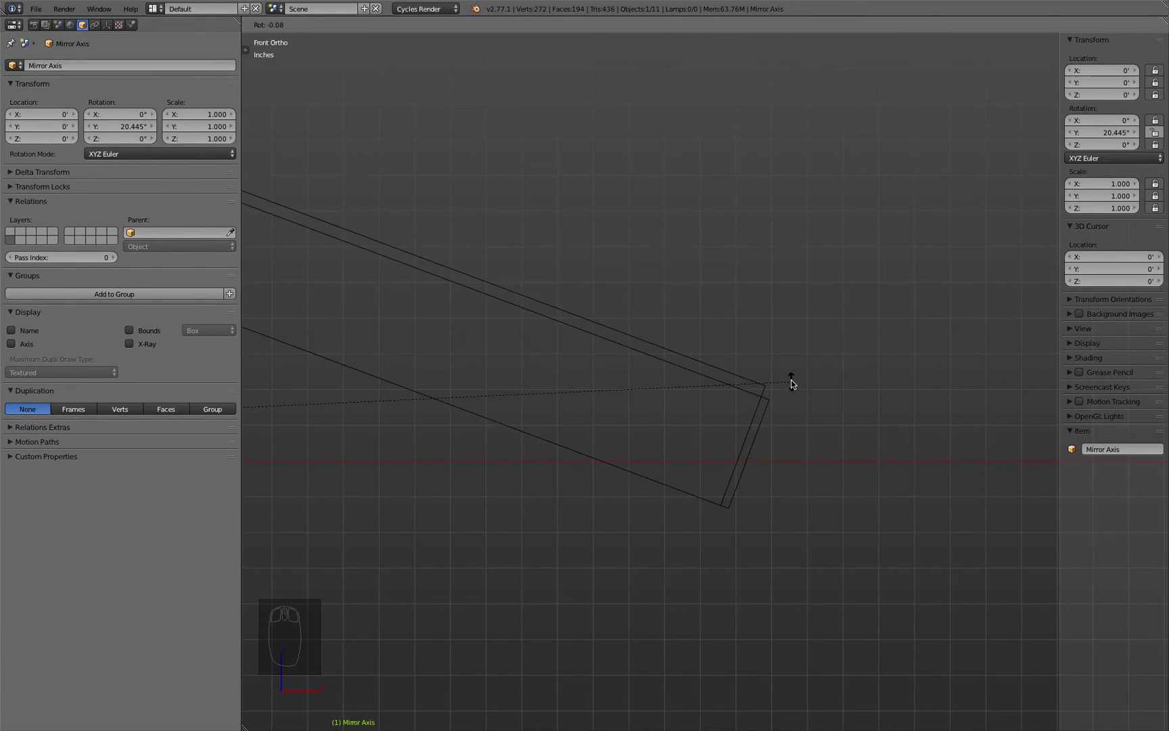
click(792, 381)
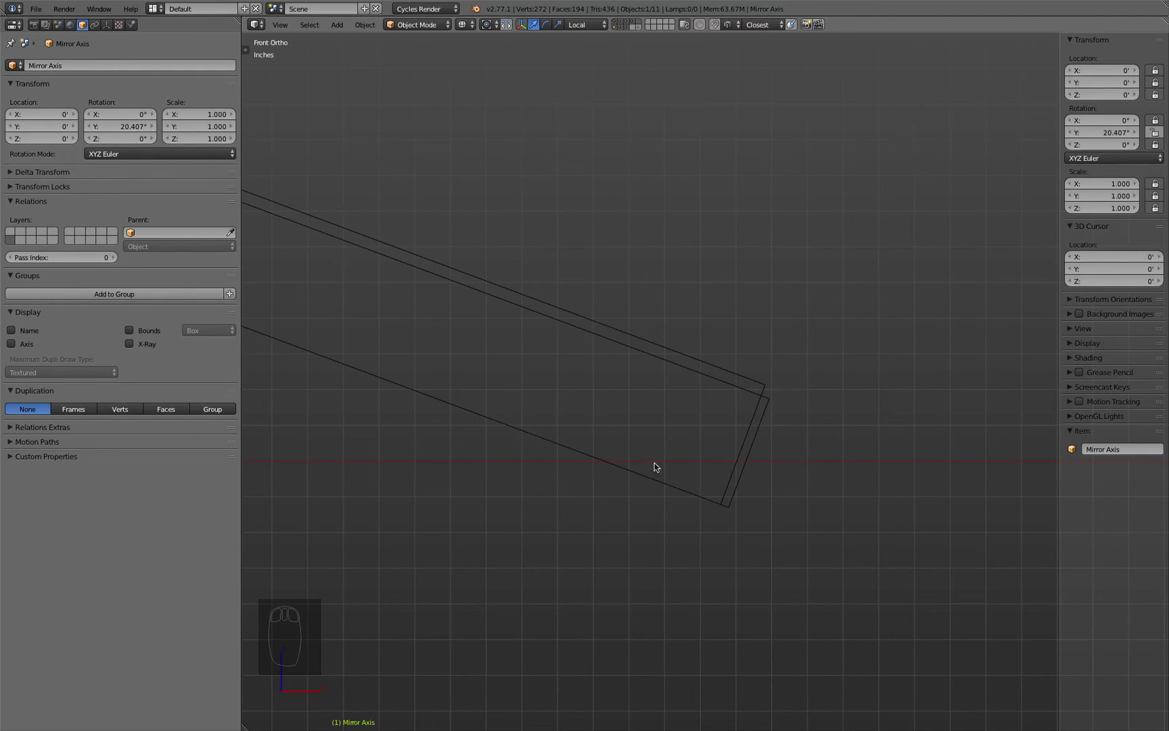
Step: Examine in wireframe and solid shading where the front and back leg ends meet the ground line
middle_drag(694, 453, 587, 430)
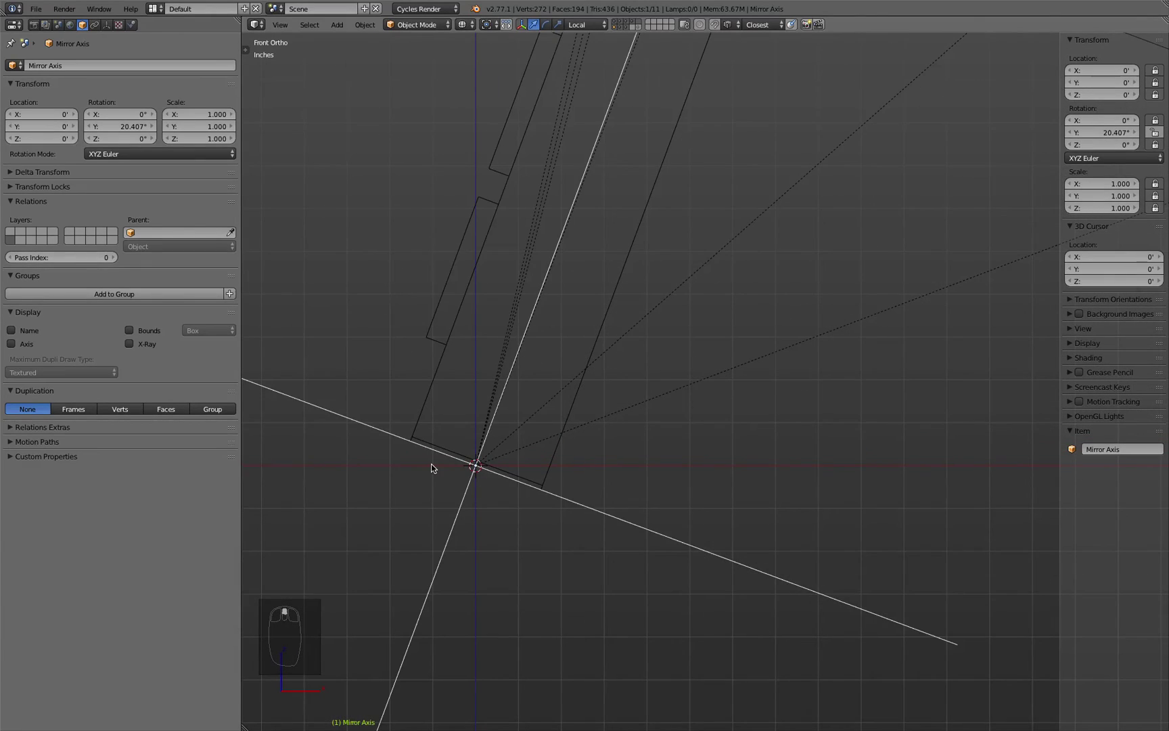
mouse_move(431, 467)
middle_down()
mouse_move(392, 488)
mouse_move(429, 504)
mouse_move(644, 481)
mouse_move(410, 472)
mouse_move(371, 483)
mouse_move(384, 492)
middle_up()
key(z)
key(KP_1)
key(z)
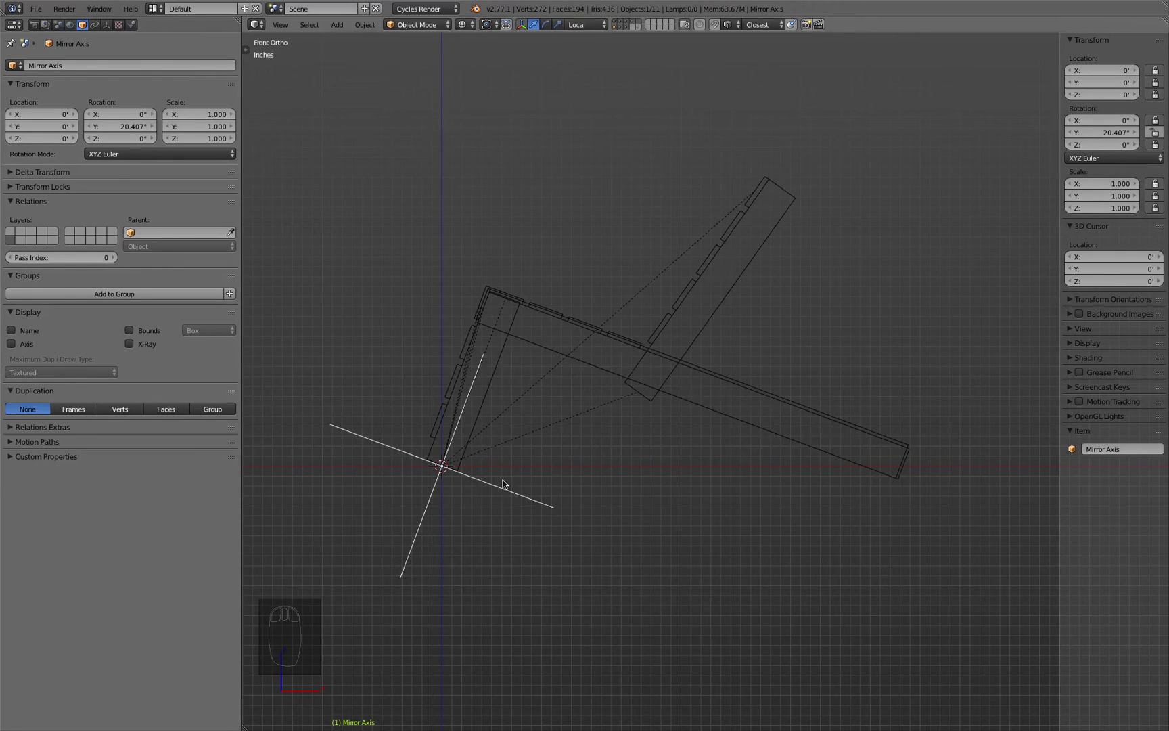
key(z)
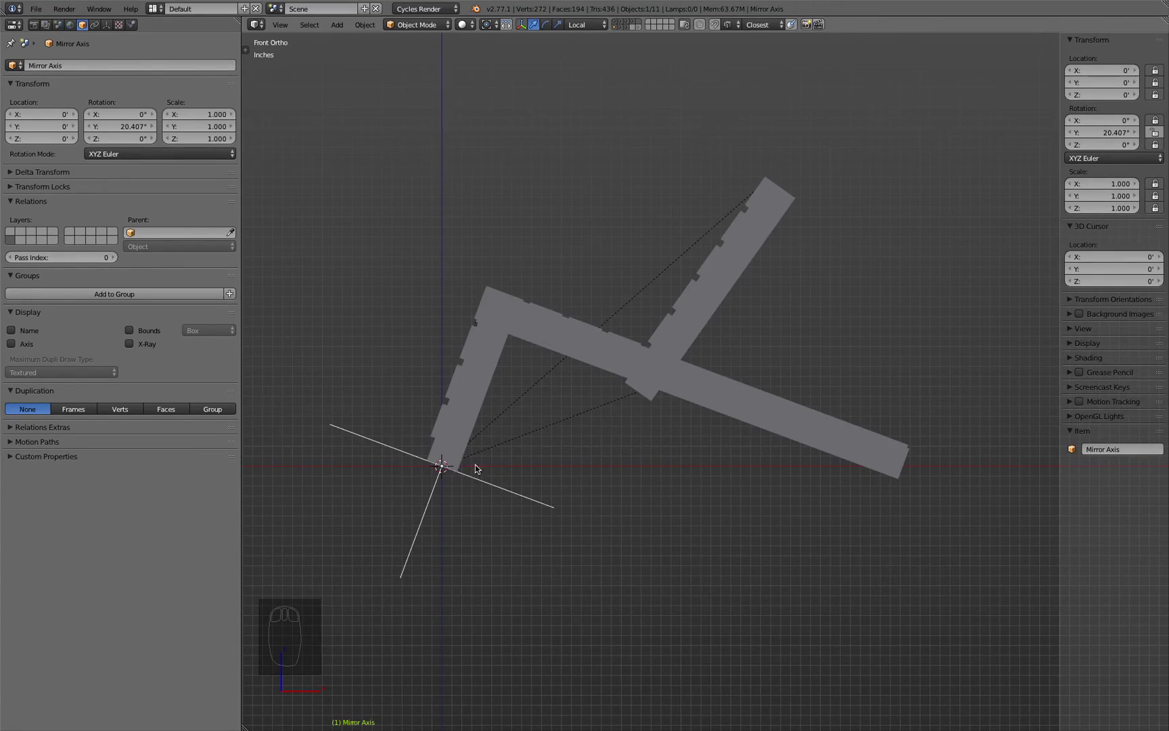
mouse_move(487, 280)
middle_down()
mouse_move(512, 297)
mouse_move(504, 283)
middle_up()
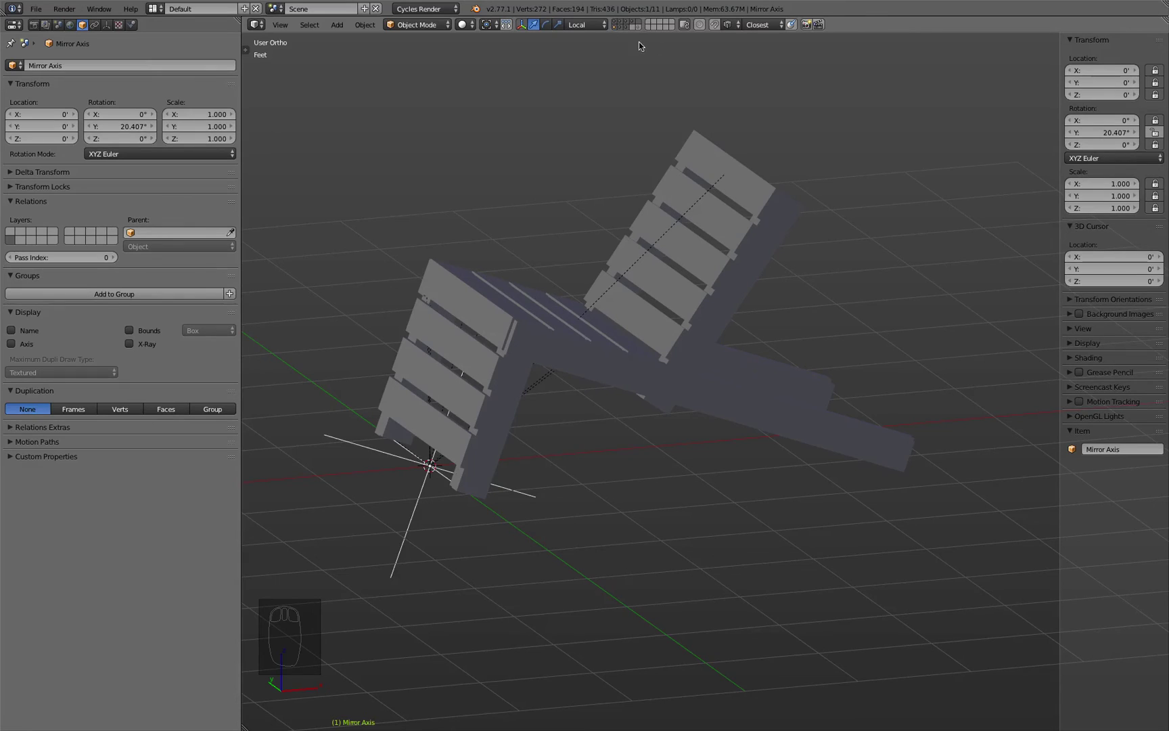
Step: Swap the visible Mirror Axis layer for layer 15 and add a plane to it at the origin
click(615, 27)
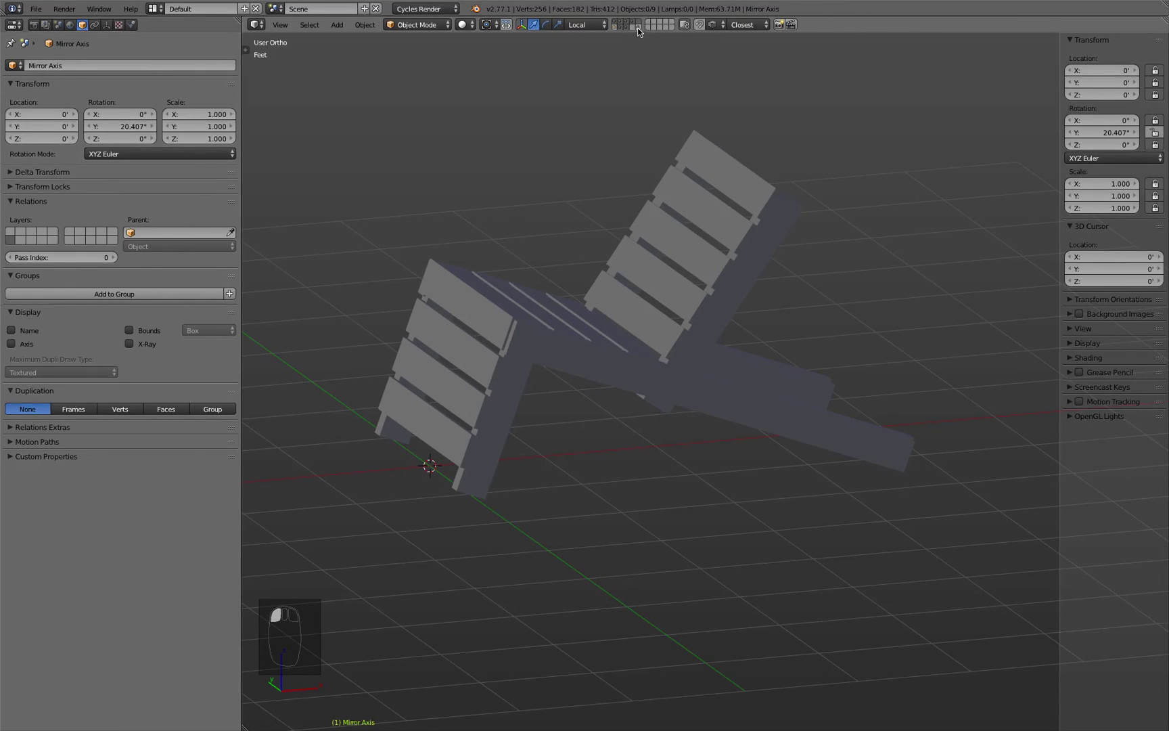
shift+click(637, 28)
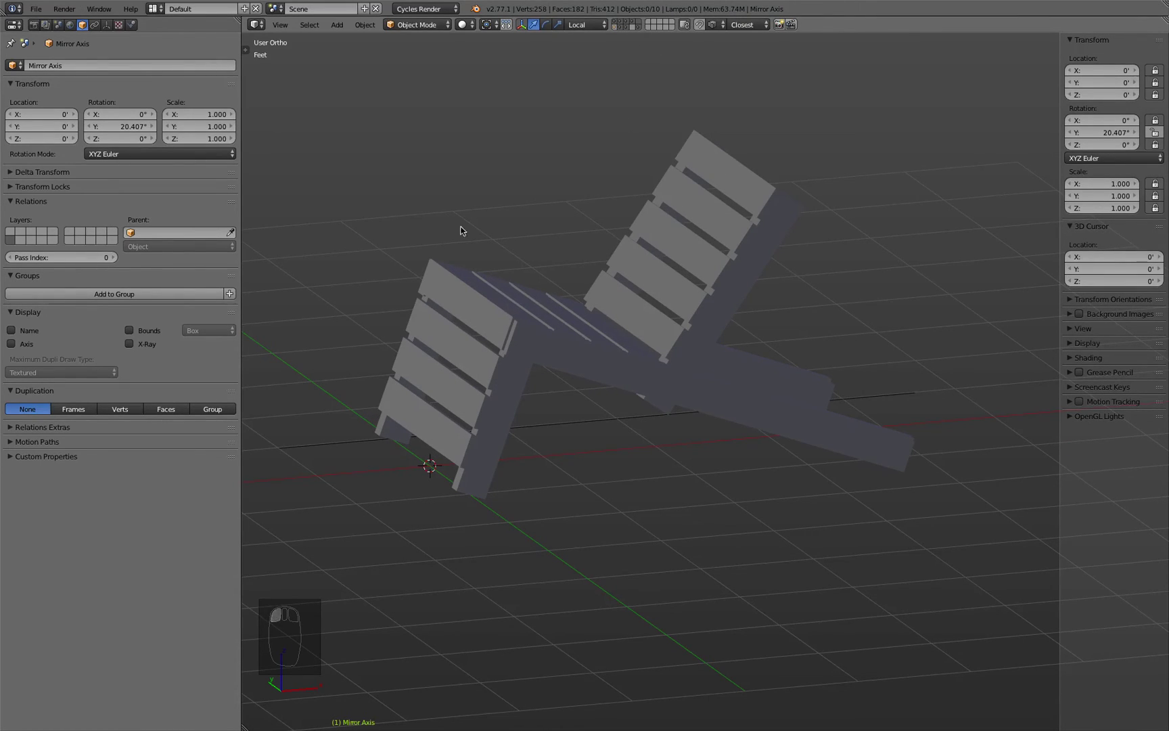
key(shift+a)
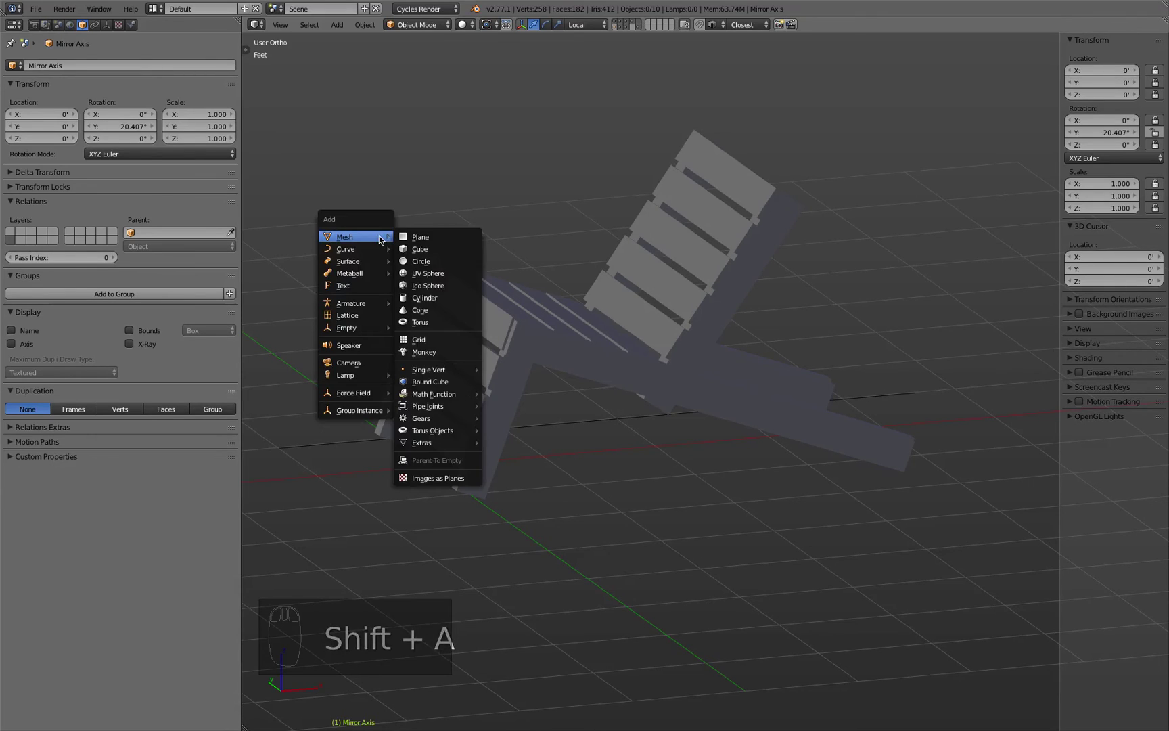
click(426, 234)
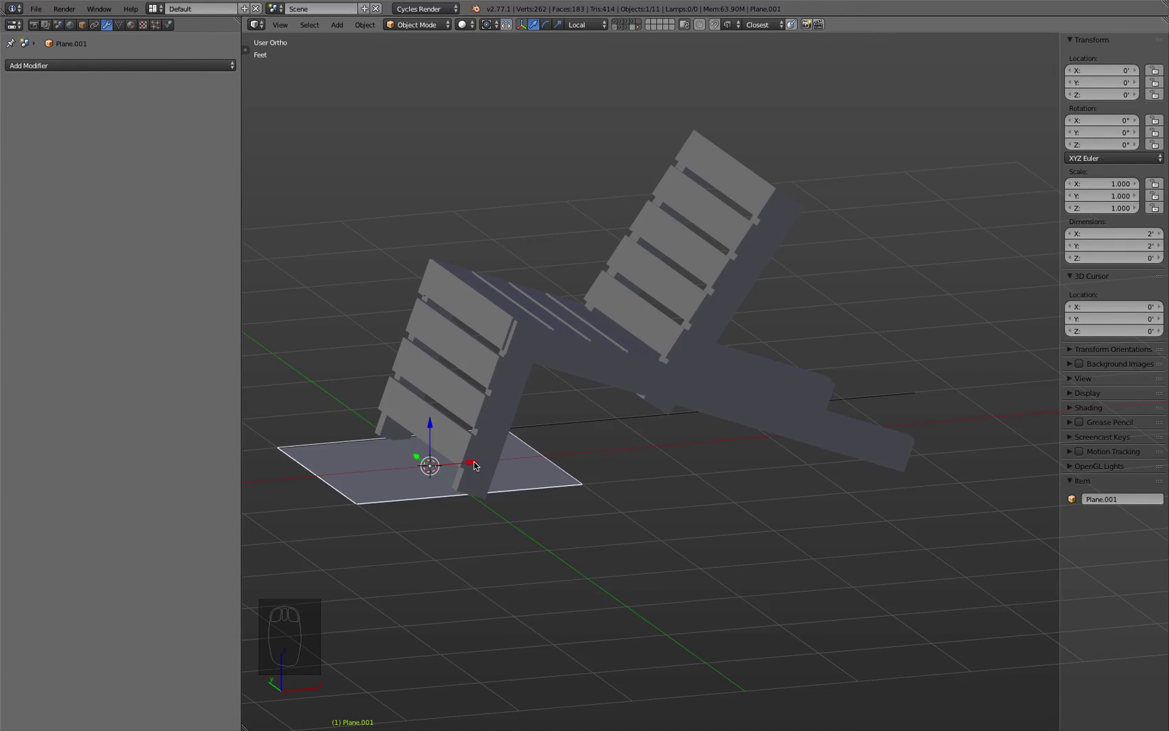
Step: Extend the plane beneath the back legs by moving its far edge along X to about 4.2'
key(Tab)
right_click(583, 485)
key(KP_1)
key(KP_8)
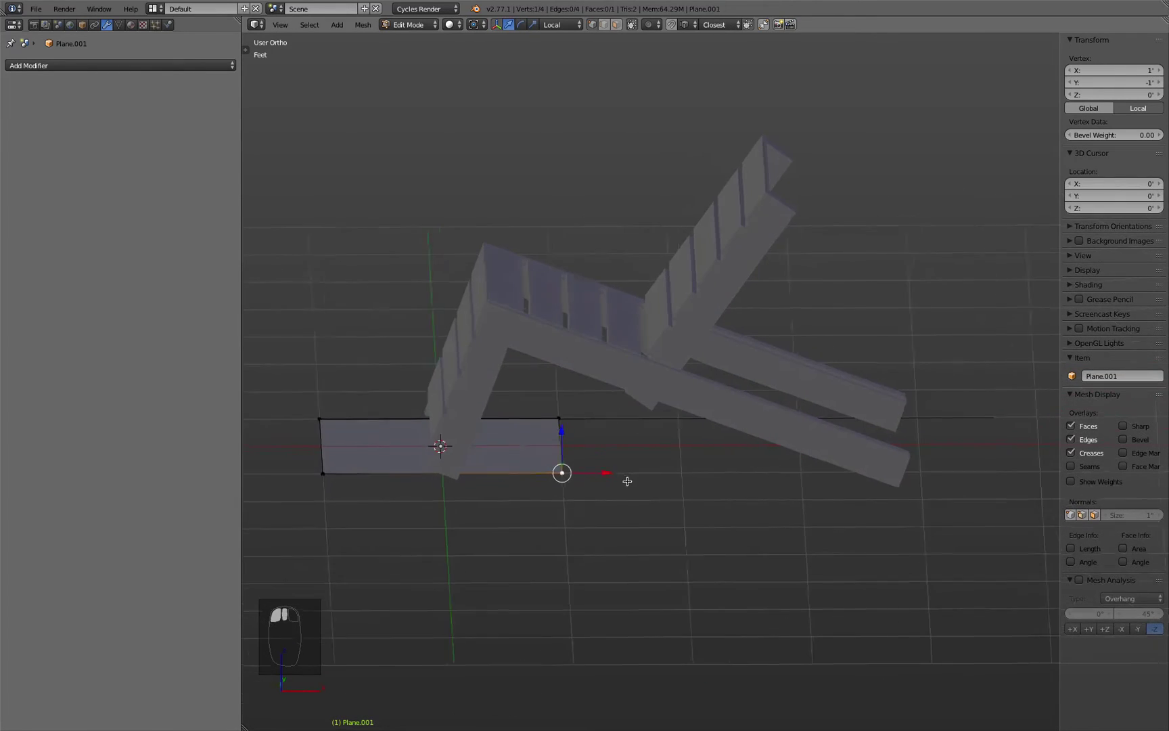
shift+right_click(569, 413)
key(g)
key(x)
key(x)
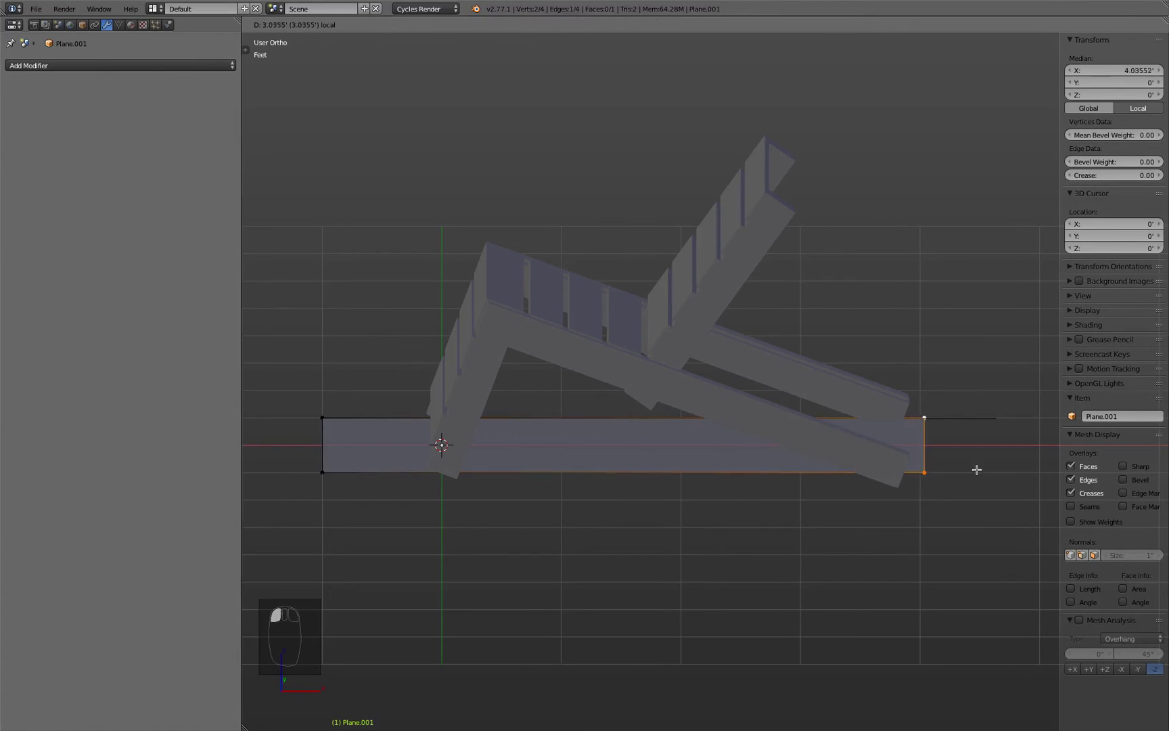
click(989, 469)
middle_drag(989, 469, 621, 470)
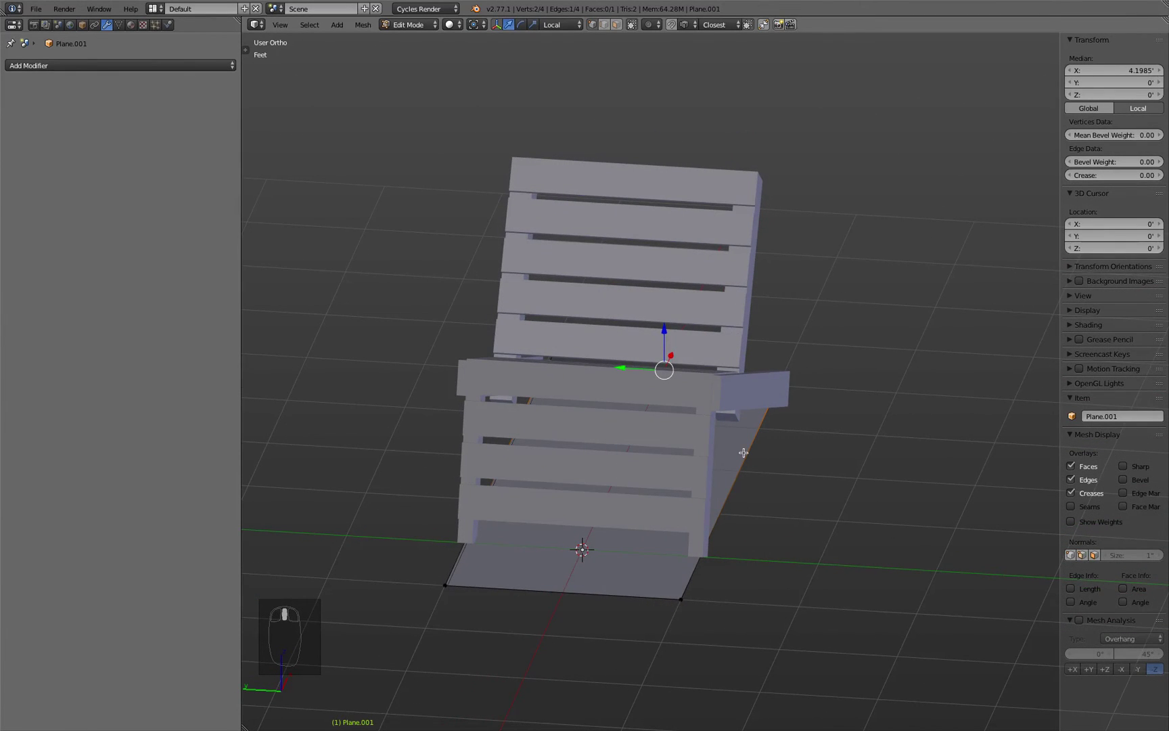
Step: Scale the whole plane along Y to about 2.72' wide so it reaches past both sides of the chair, and leave Edit Mode
key(a)
key(a)
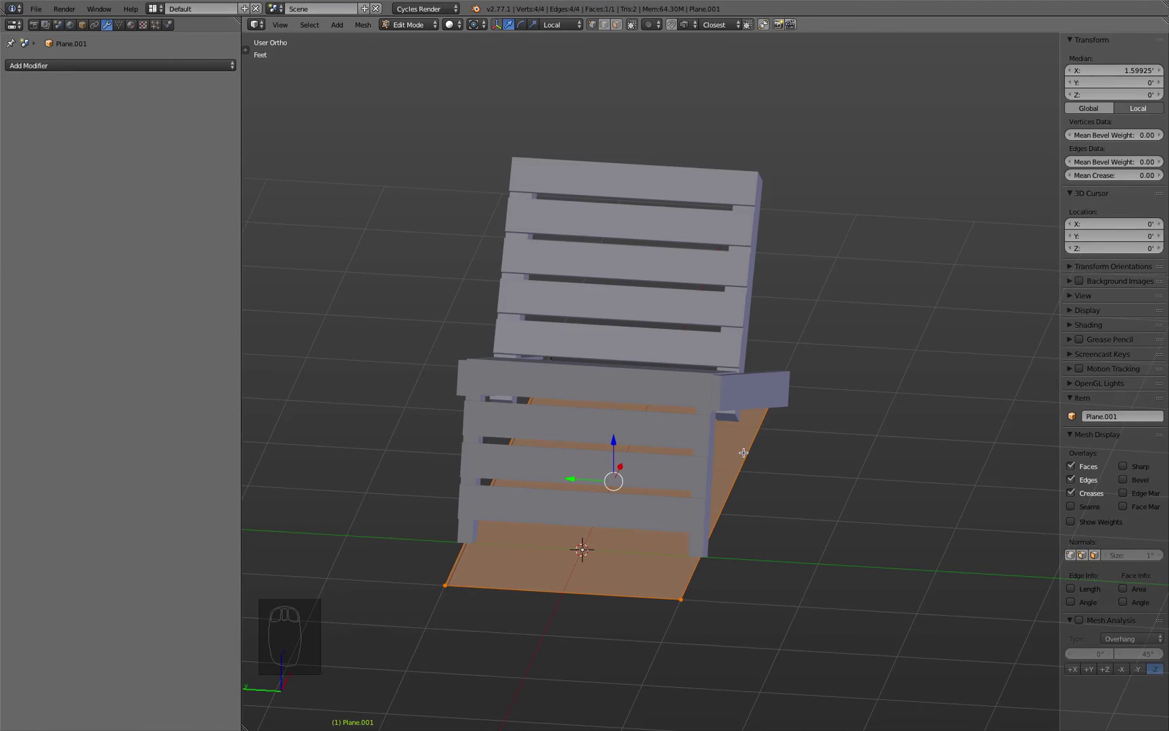
key(s)
key(y)
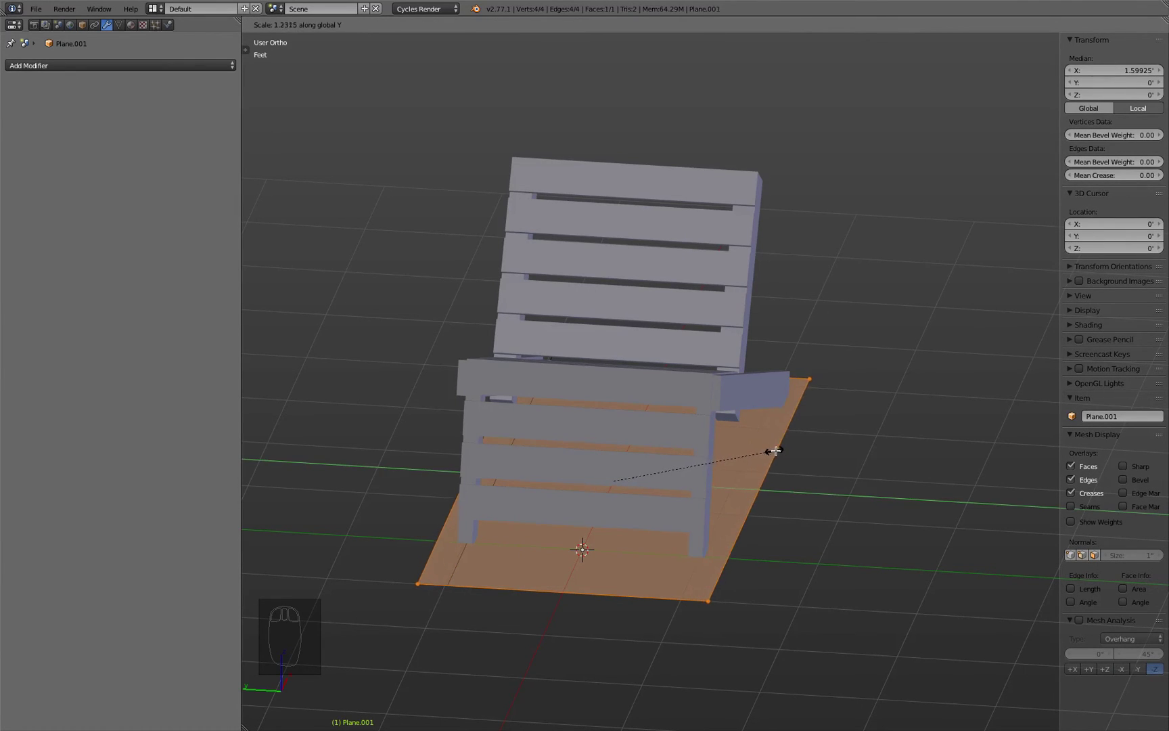
click(791, 448)
middle_drag(792, 449, 756, 431)
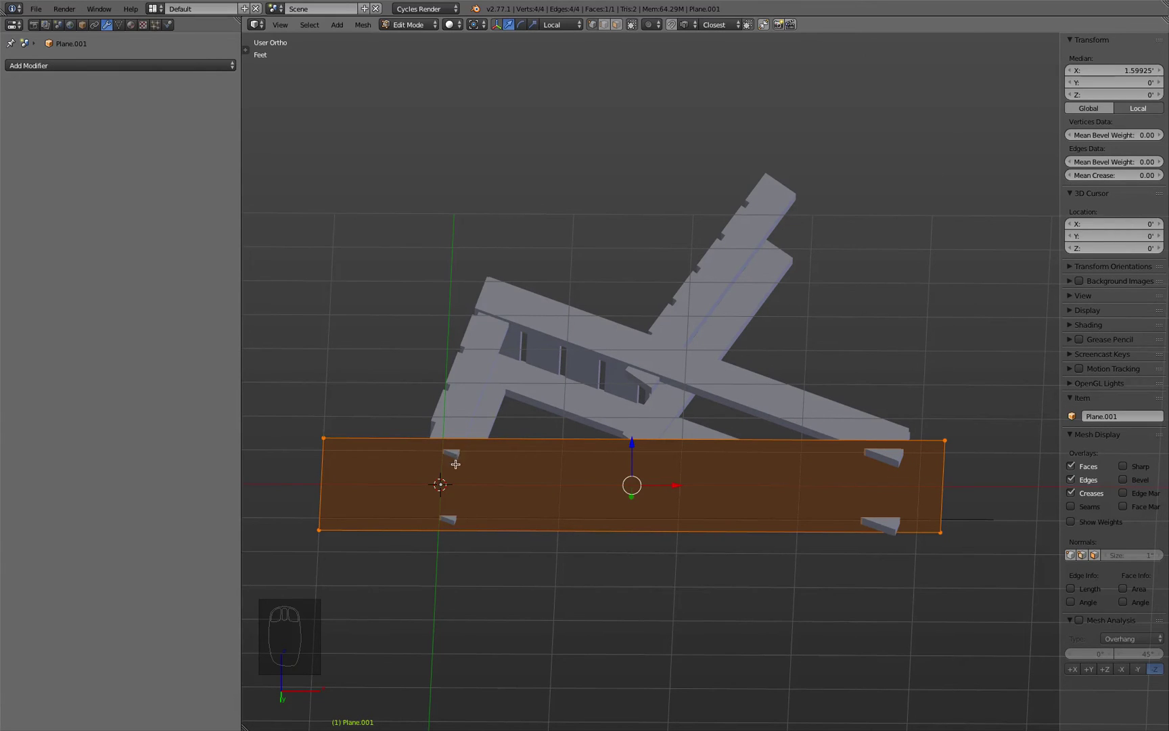
middle_drag(456, 464, 492, 503)
key(Tab)
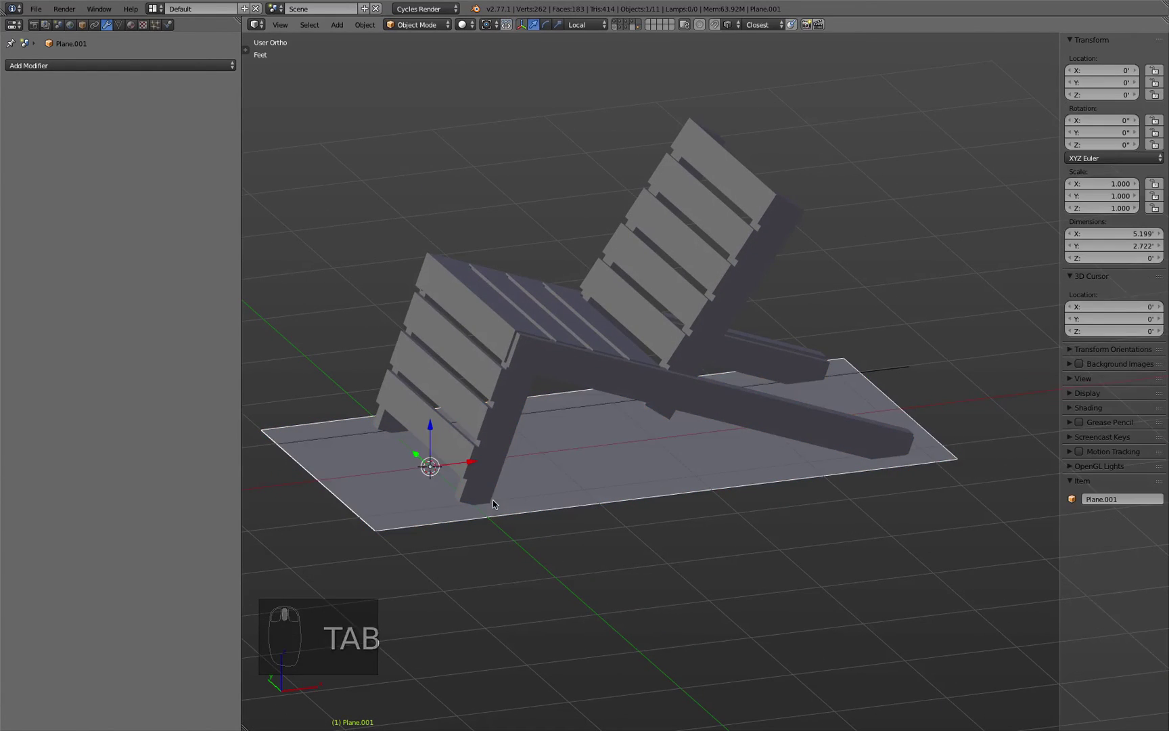
Step: Hide layers 12 and 13
click(622, 27)
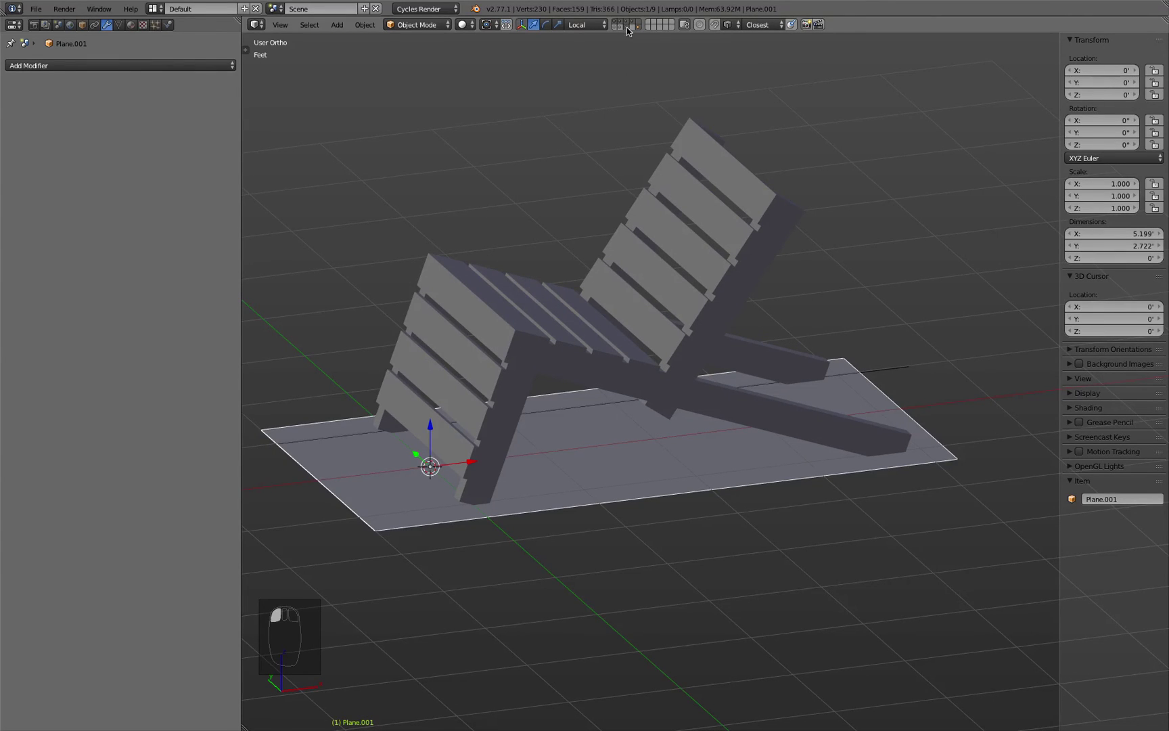
click(628, 29)
middle_drag(791, 206, 830, 213)
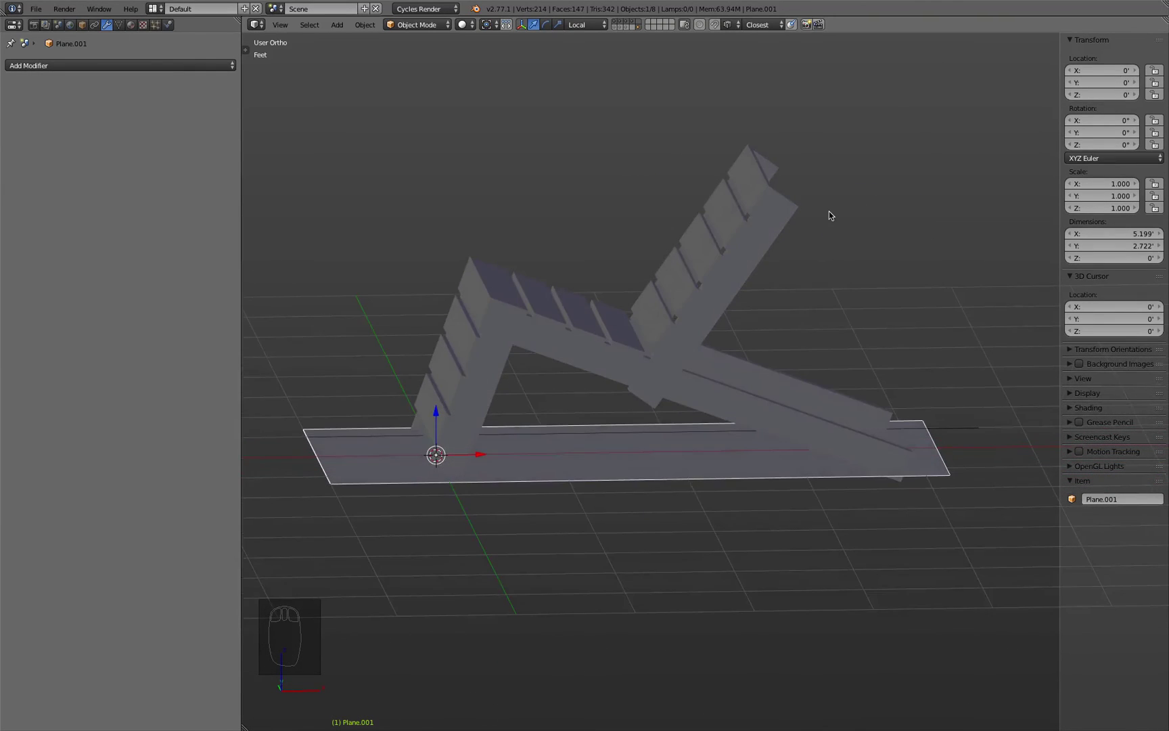
Step: Add a Boolean modifier to the Back Leg, set to Difference with the ground plane Plane.001 as its object
click(773, 368)
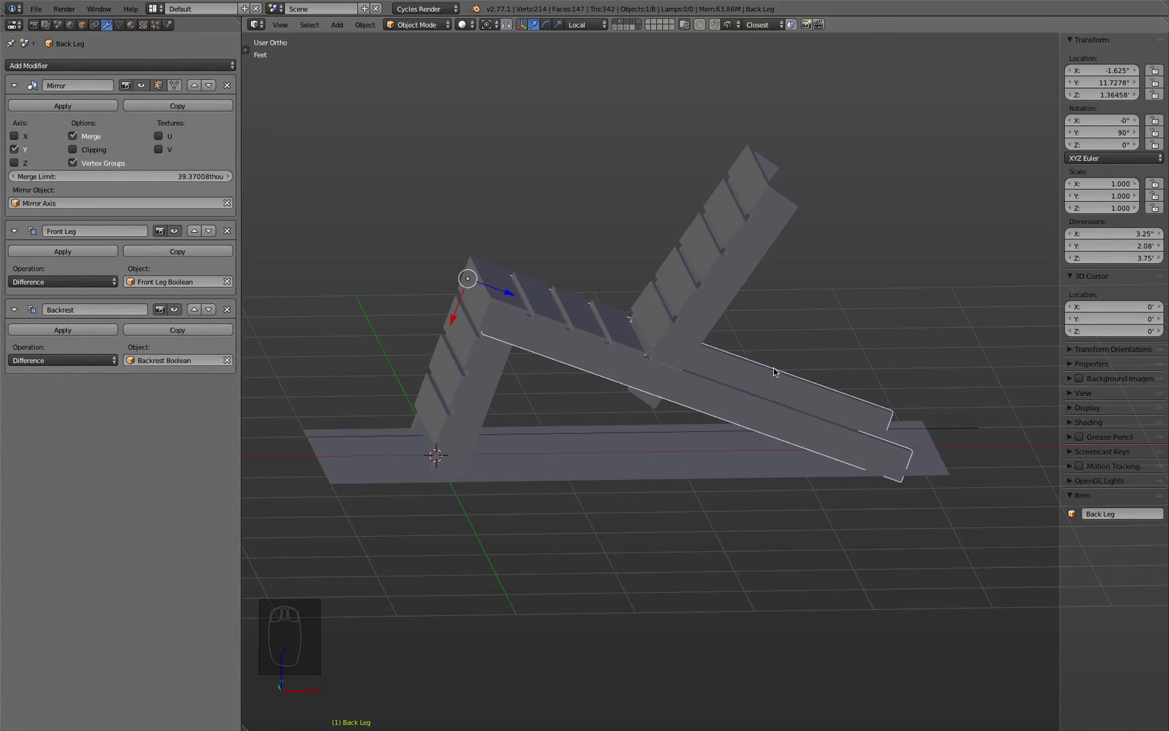
click(135, 65)
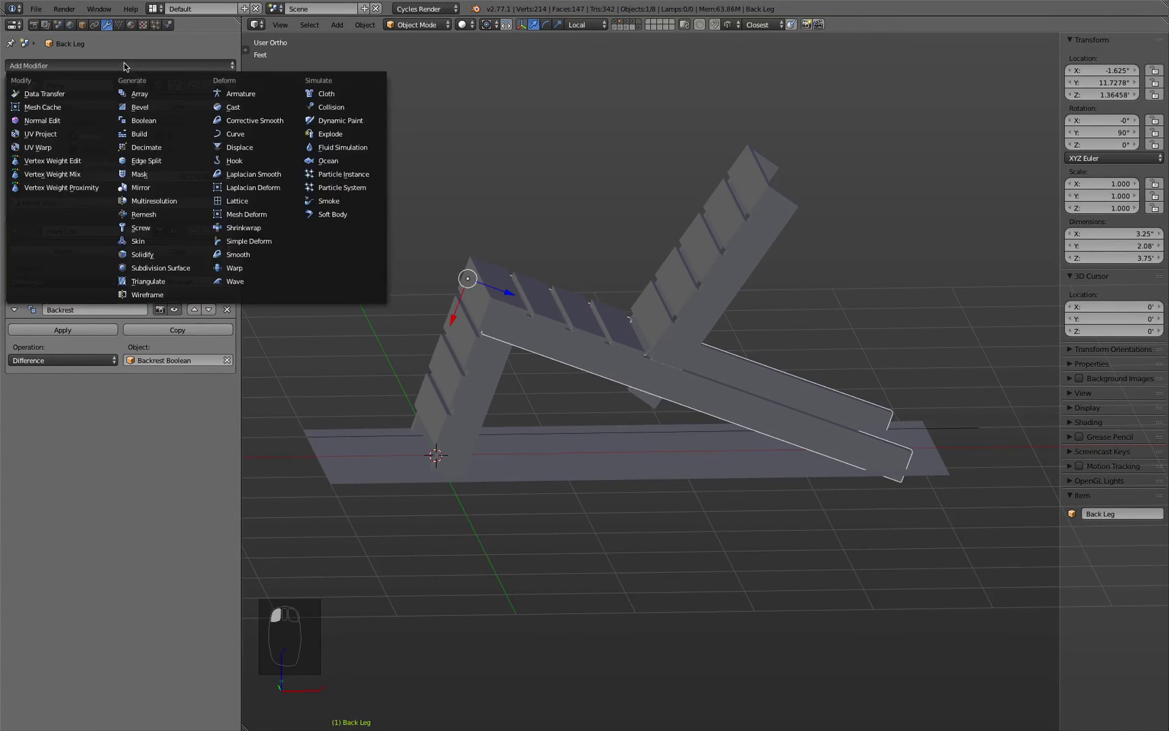
click(144, 120)
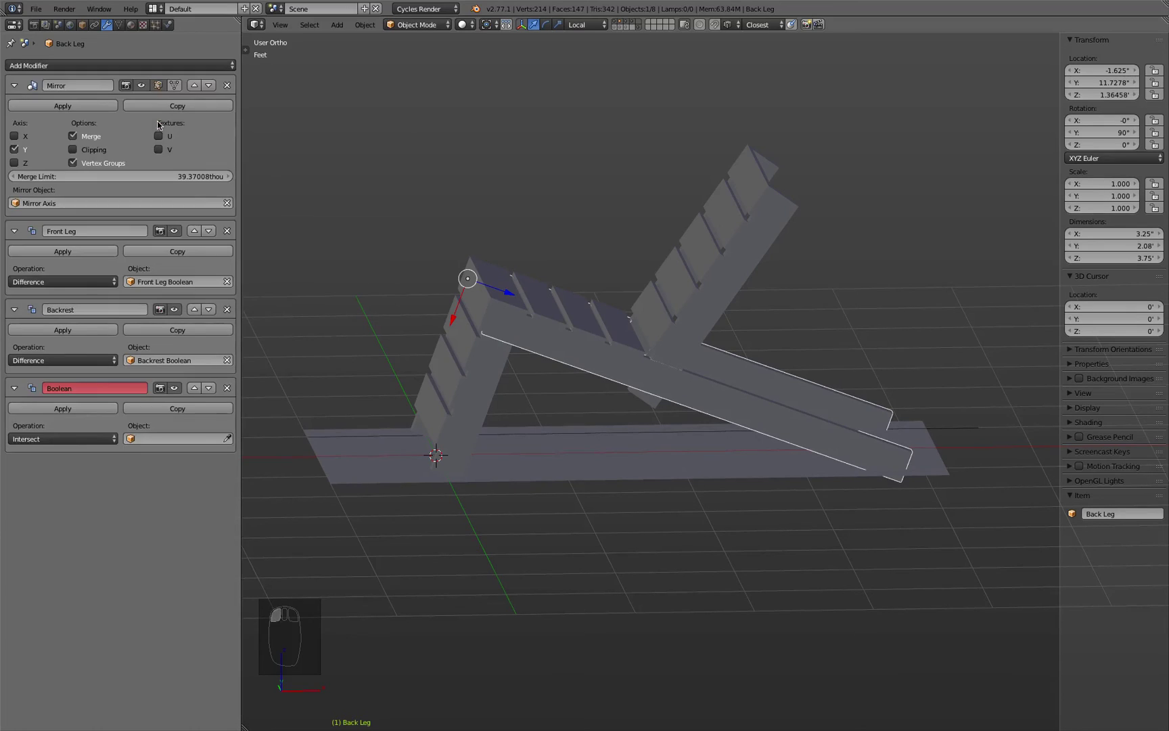
click(74, 440)
click(71, 400)
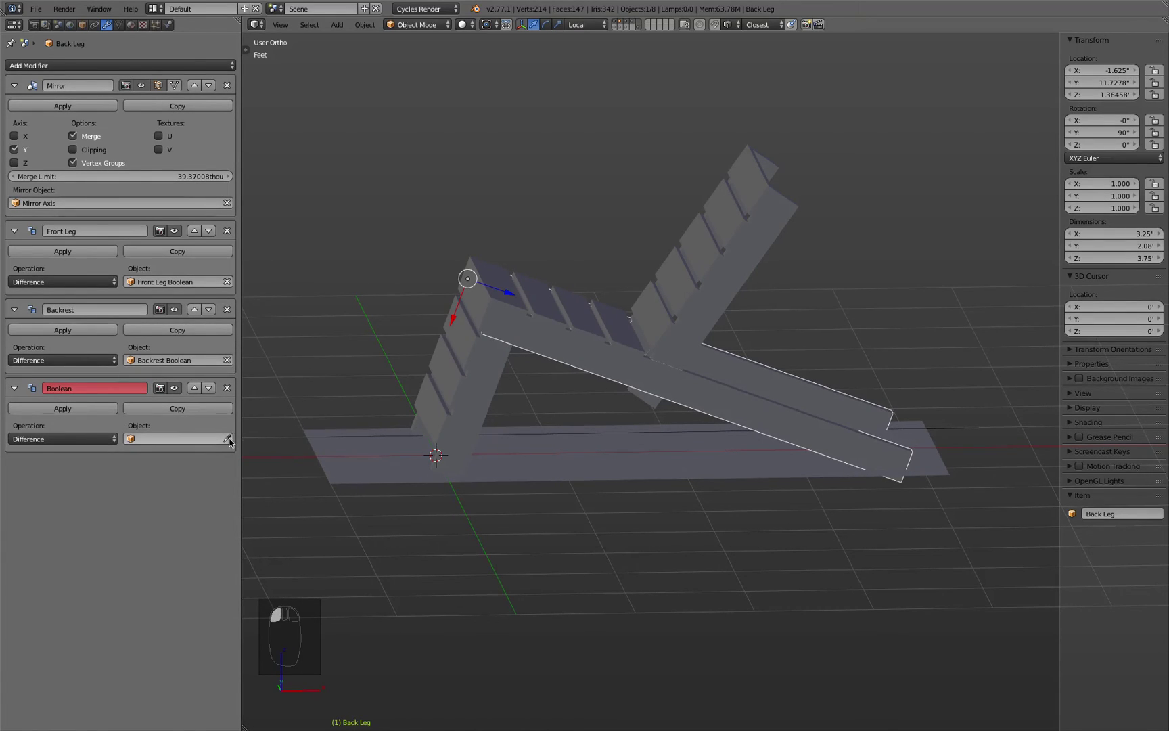
click(227, 439)
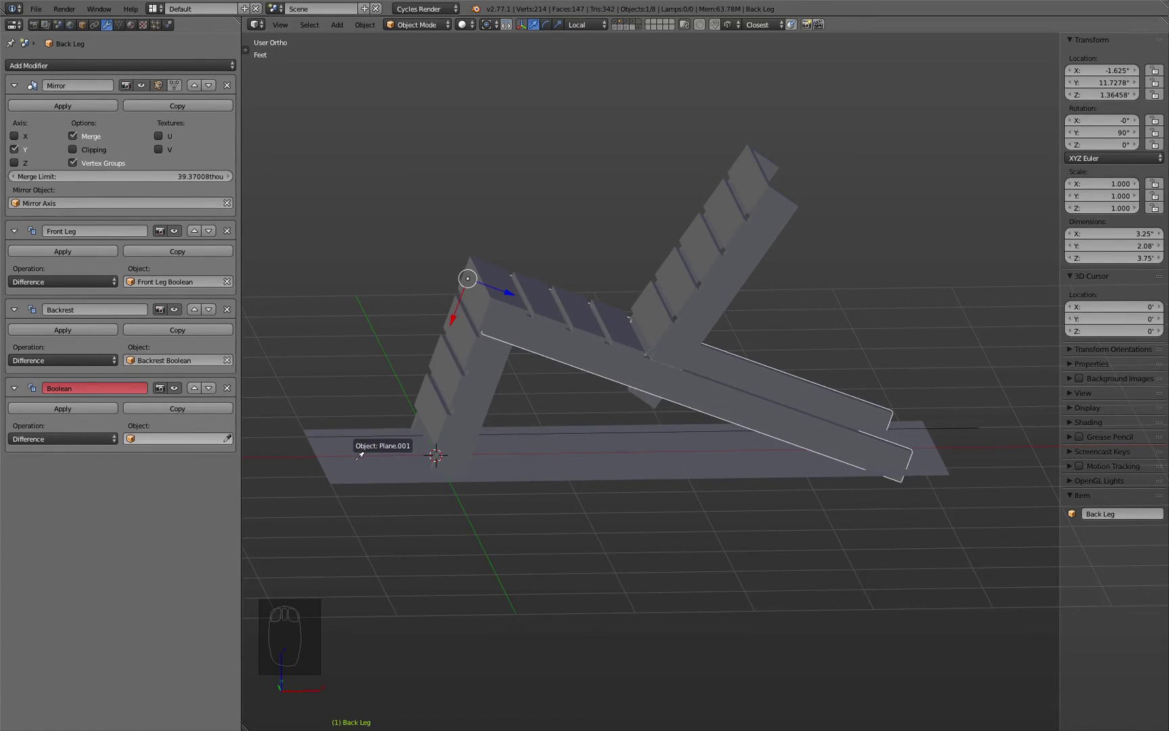
click(357, 458)
Step: Assign the ground plane as the Back Leg Boolean's object and rename the plane to Floor Trim Boolean
click(355, 460)
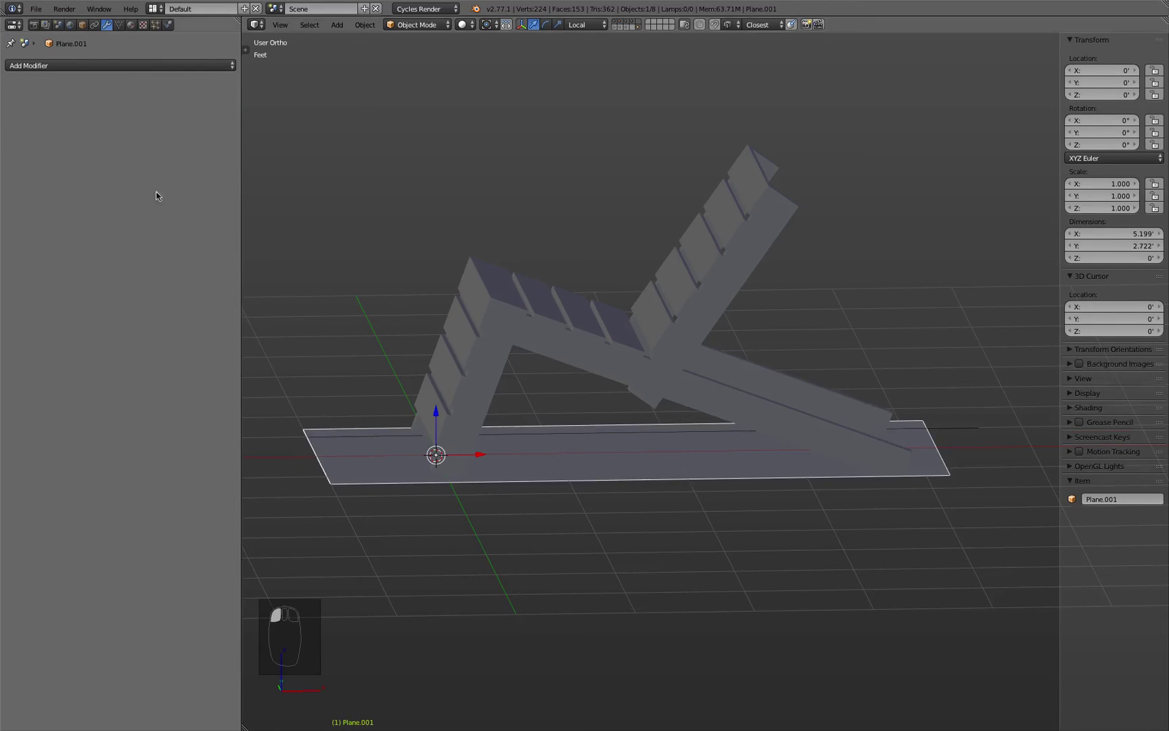
click(82, 25)
click(85, 60)
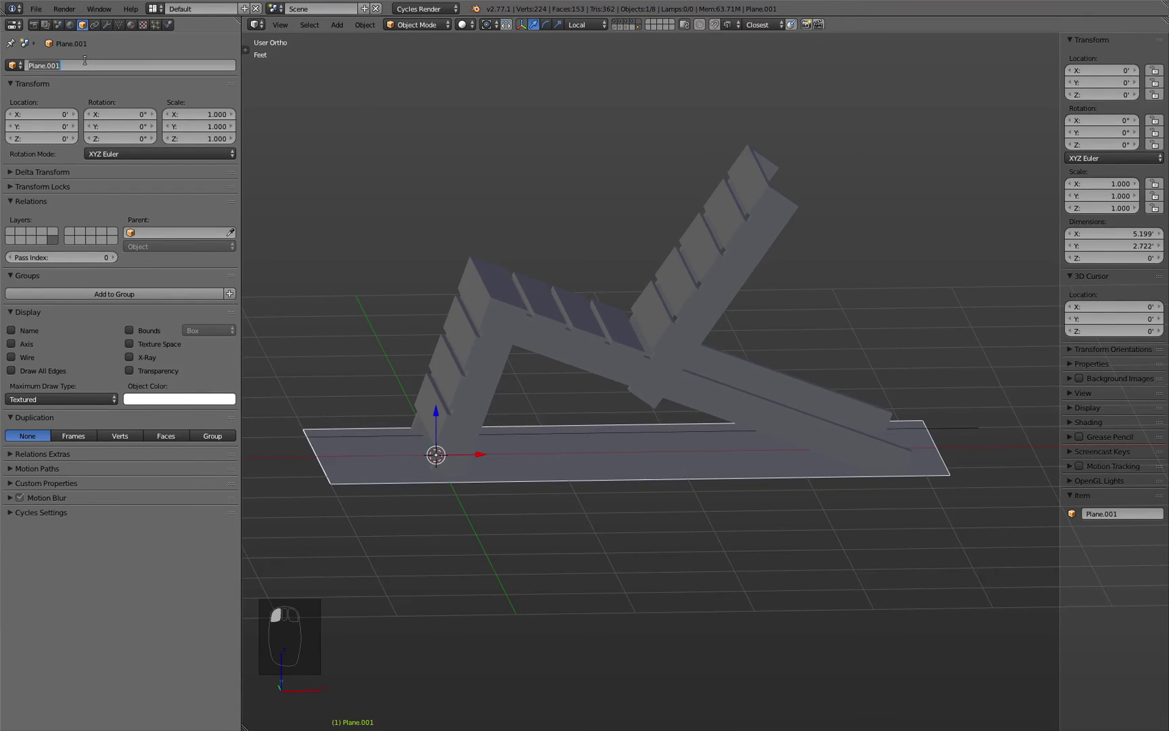
text(Floor)
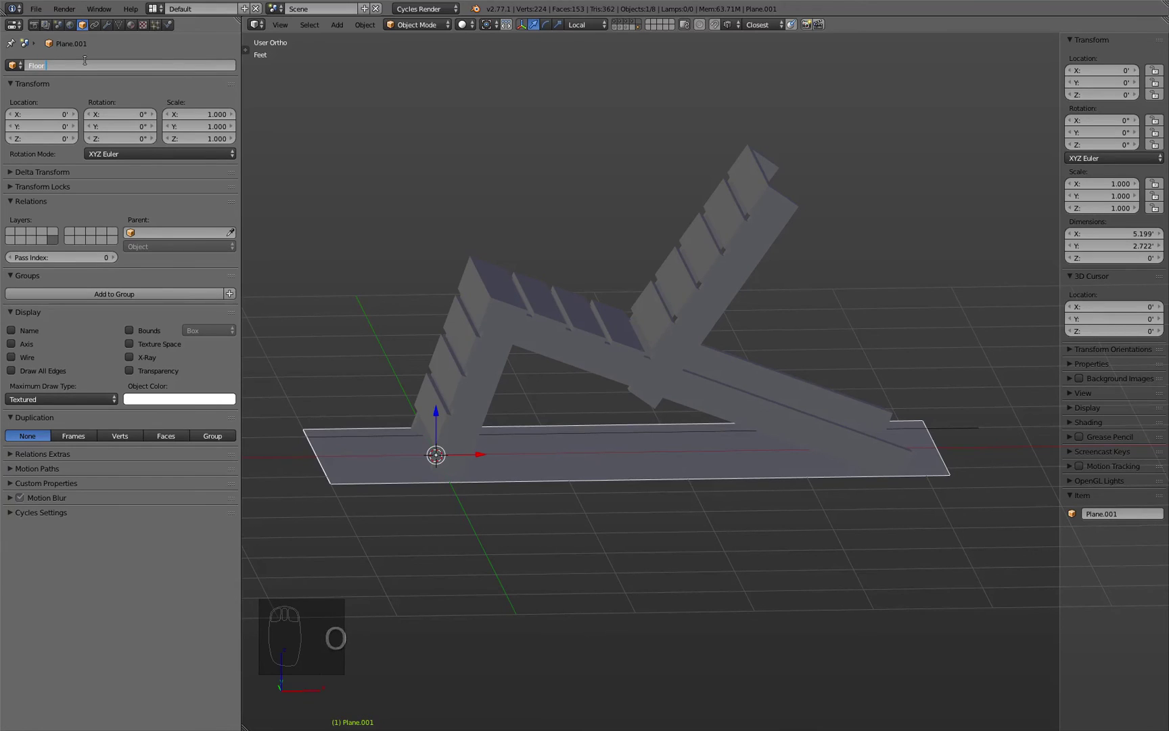
text( Trim Boolean)
key(Return)
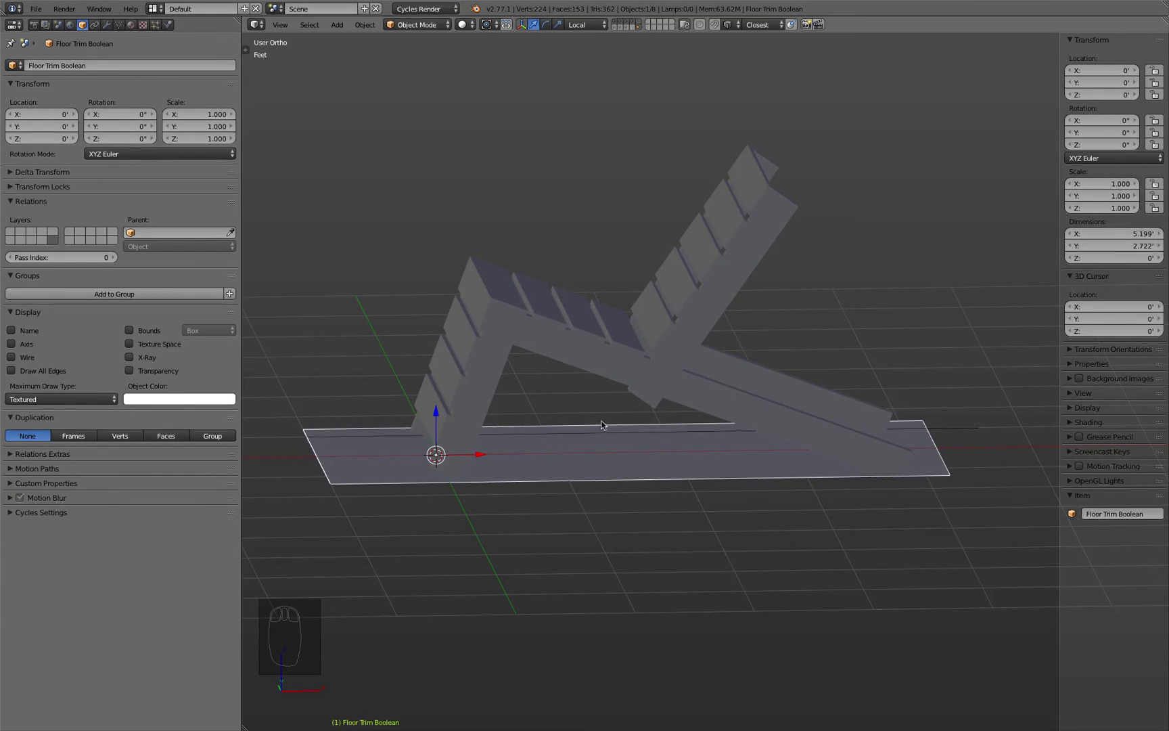
Step: Add a Boolean modifier to the Front Leg, set to Difference with Floor Trim Boolean as its object
middle_drag(575, 393, 584, 366)
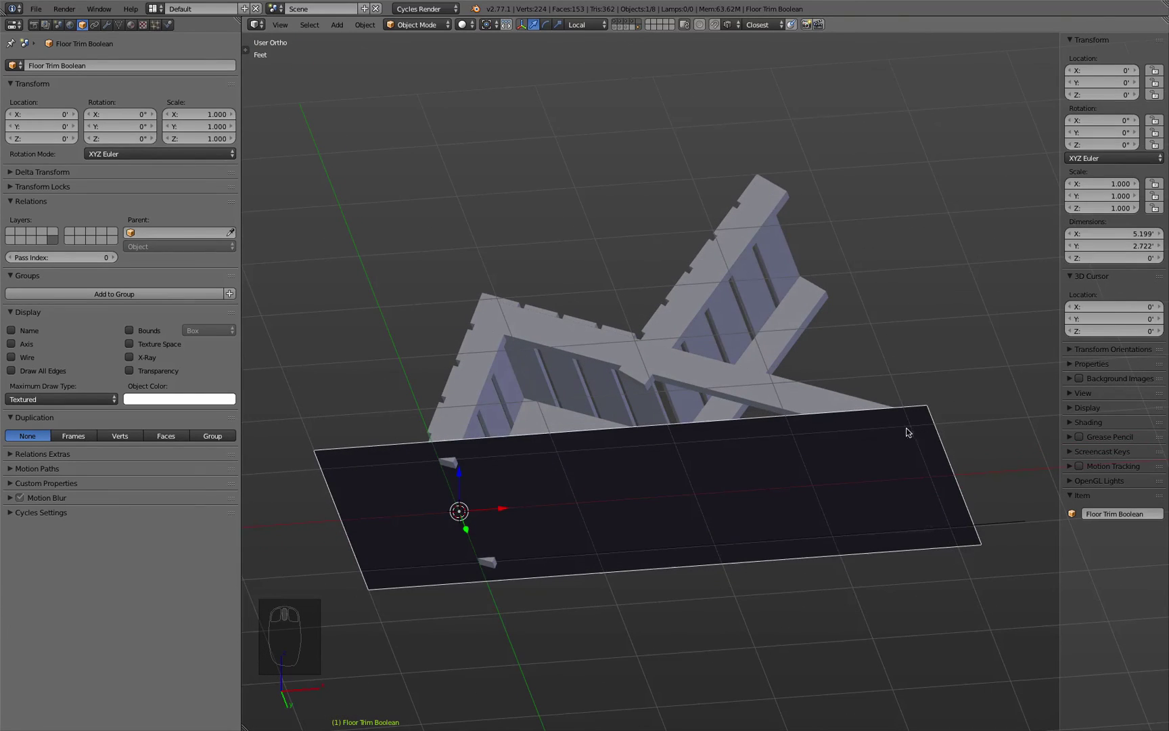
mouse_move(794, 459)
middle_down()
mouse_move(814, 478)
mouse_move(713, 451)
mouse_move(712, 479)
middle_up()
key(z)
click(483, 390)
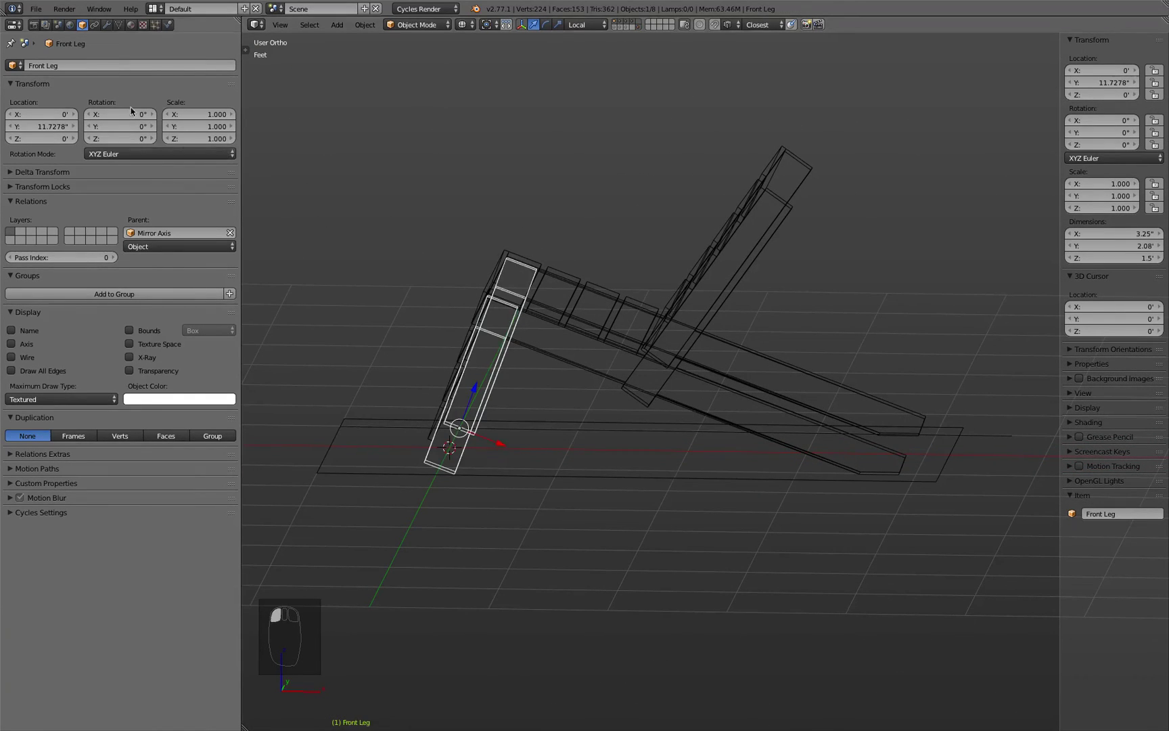
click(106, 25)
click(120, 65)
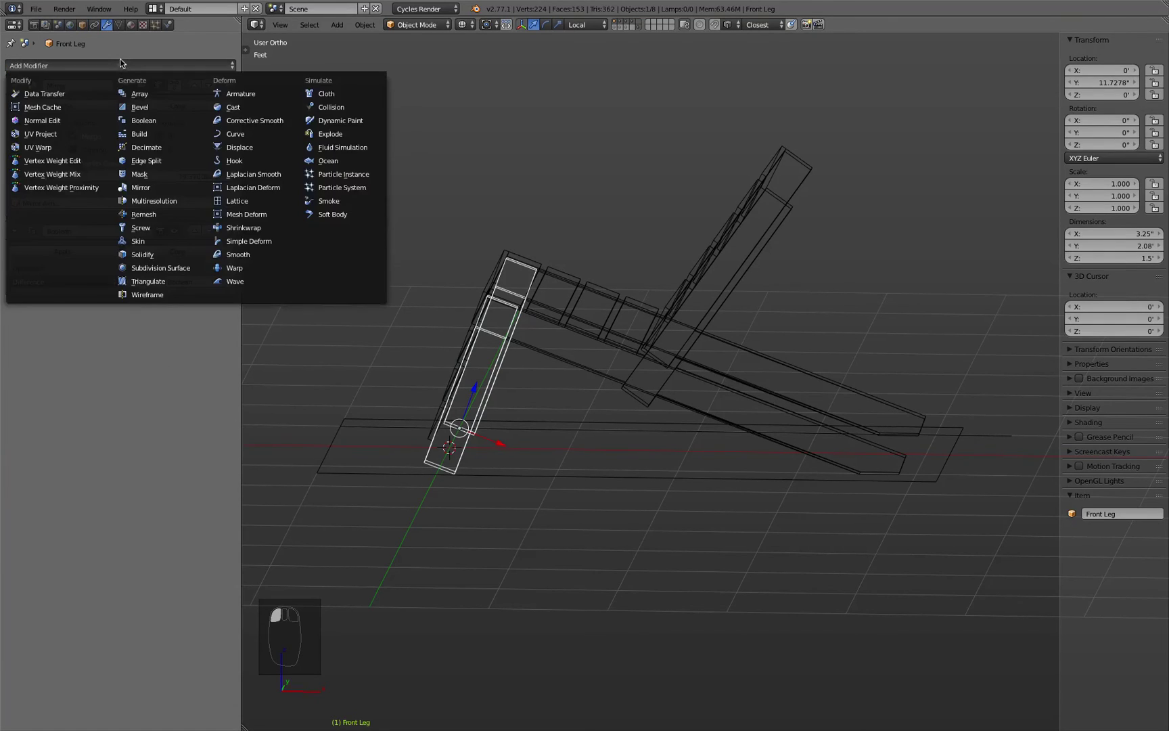
click(169, 122)
click(80, 360)
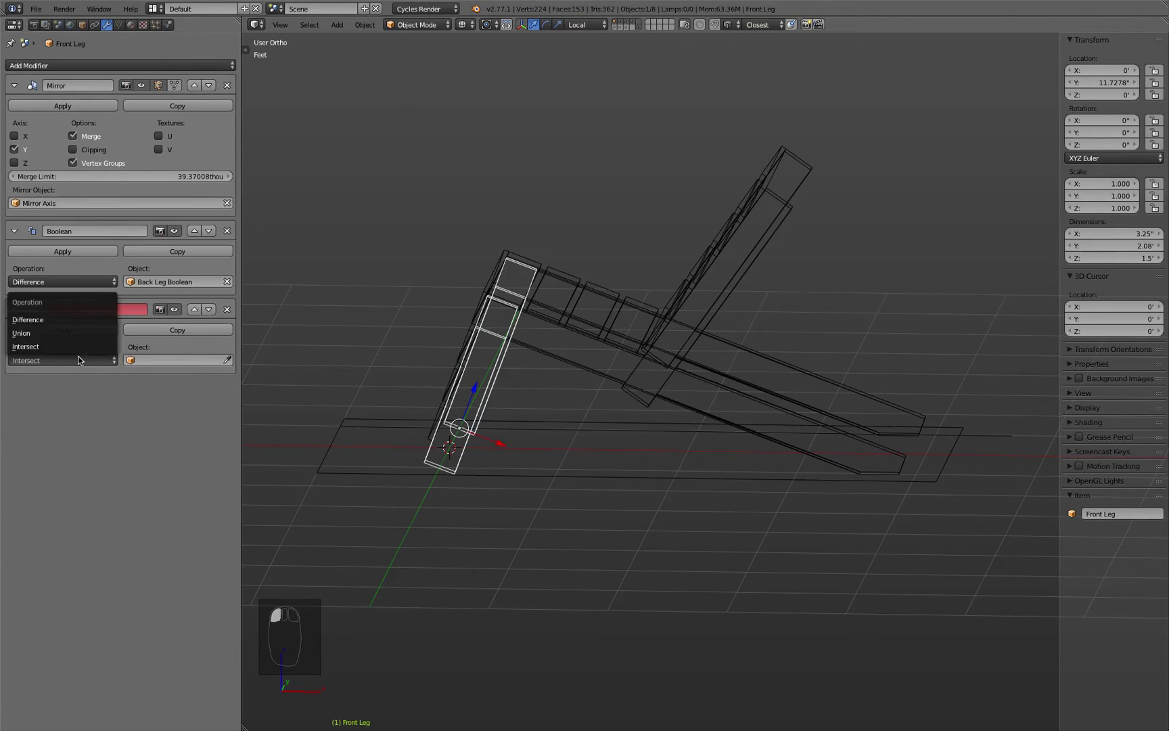
click(89, 321)
click(227, 359)
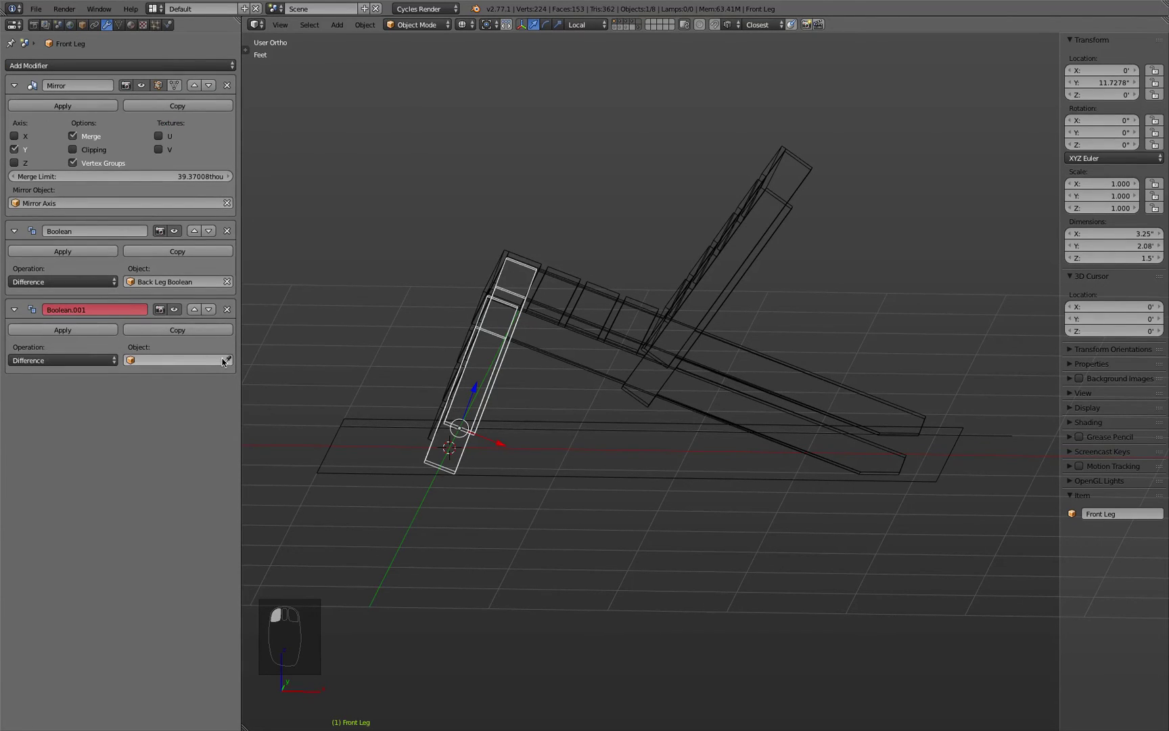
click(332, 468)
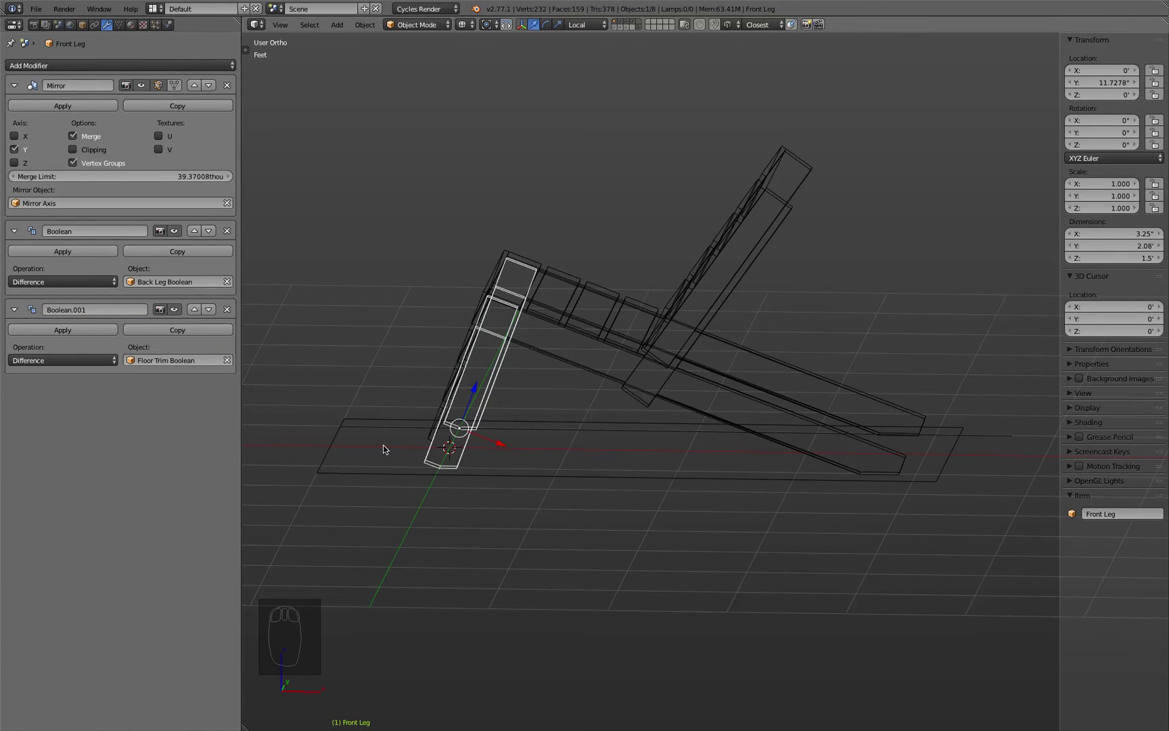
Step: Switch to the front view and save the file
key(KP_1)
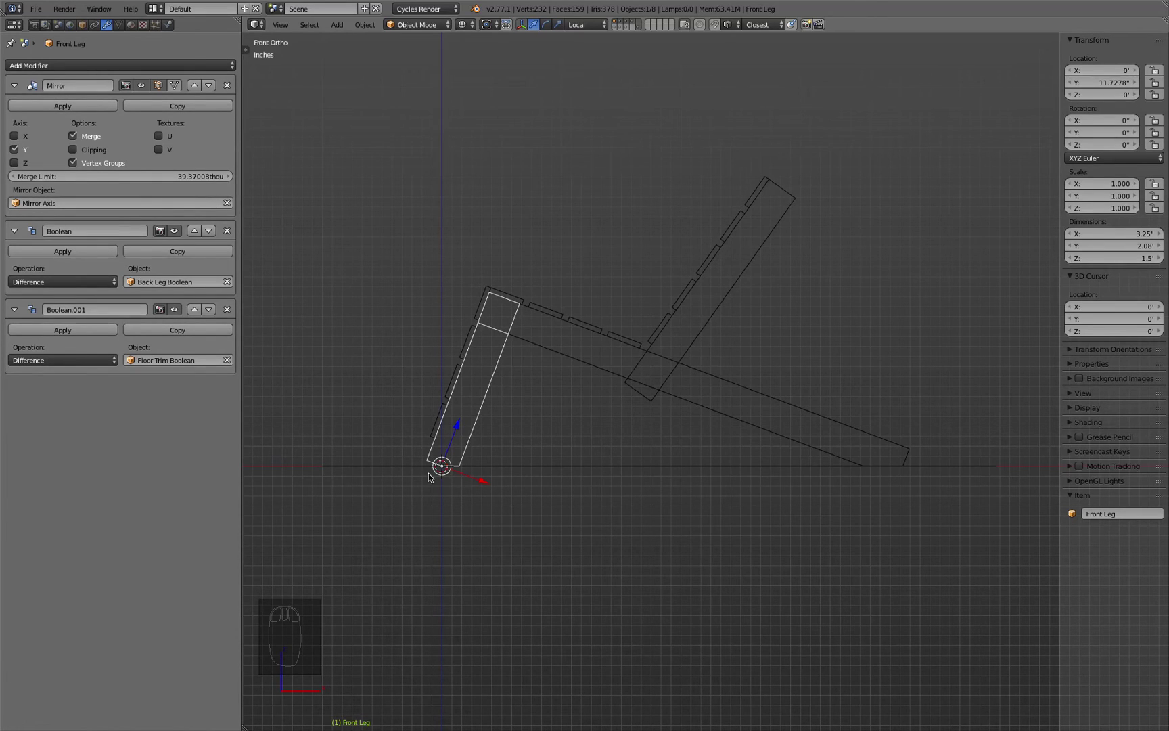
click(35, 9)
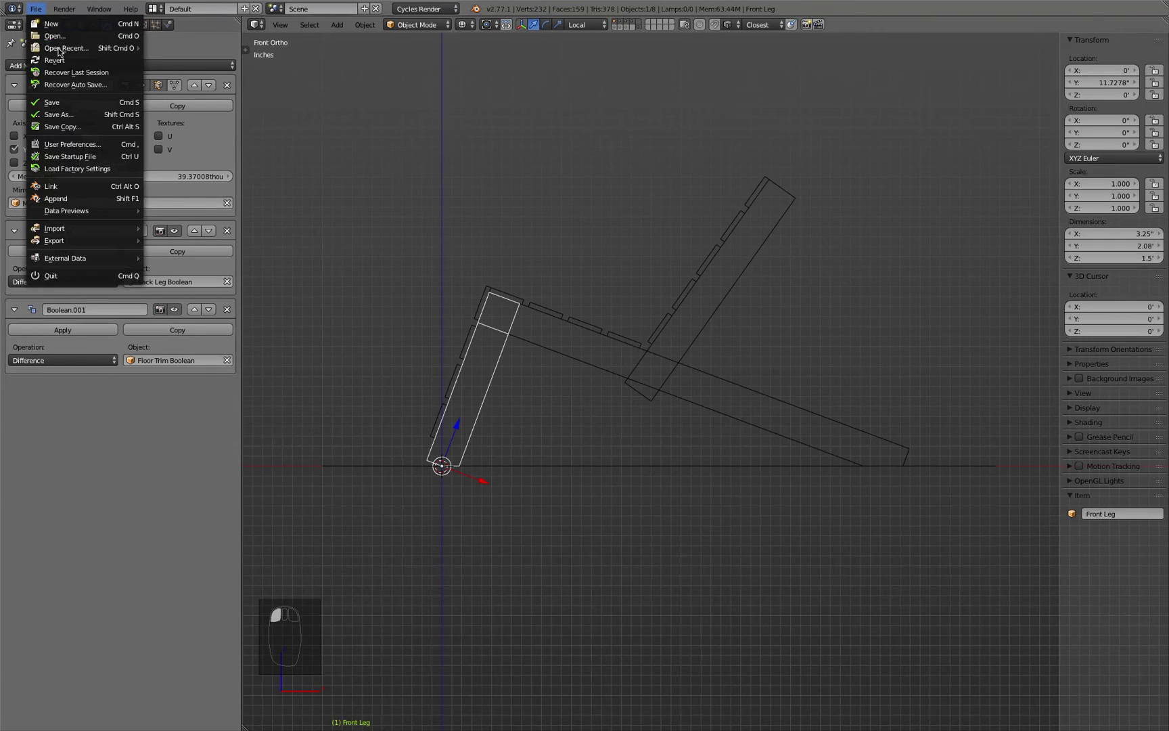
click(71, 103)
Step: Lower the Front Leg's bottom vertices about 984 thou along its local Z so they pass below the floor, and leave Edit Mode
scroll(463, 407, up, 3)
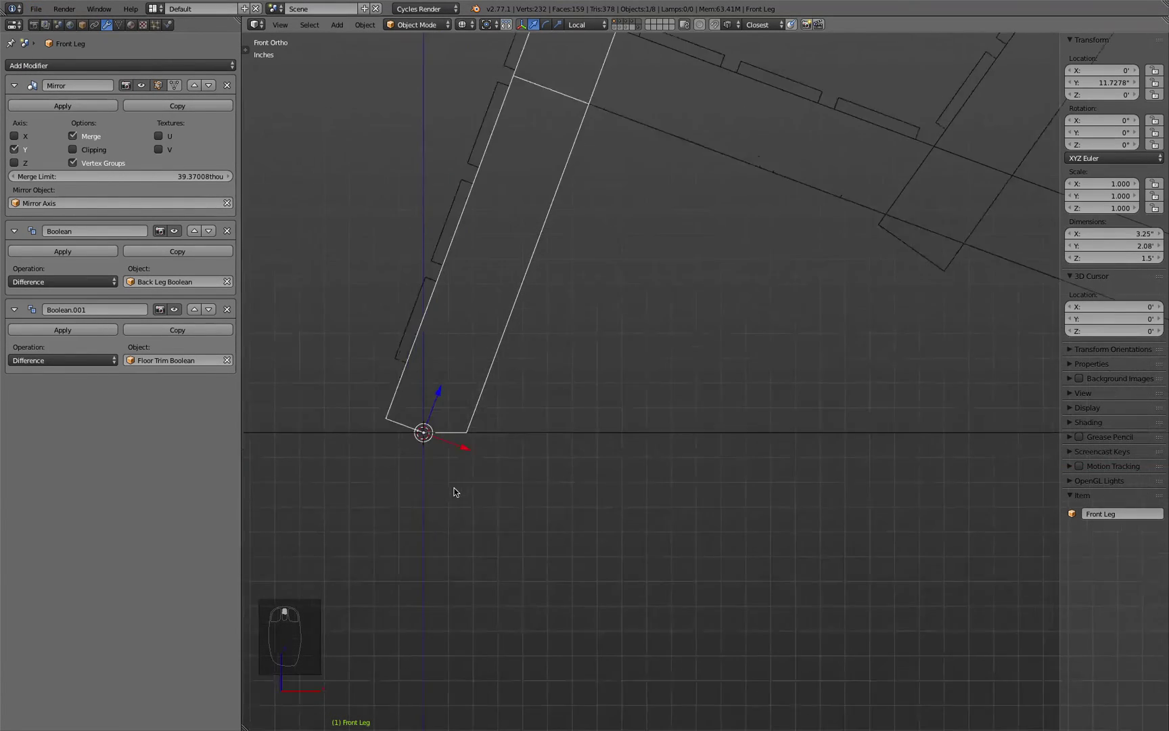
shift+middle_drag(510, 312, 704, 391)
scroll(636, 484, up, 1)
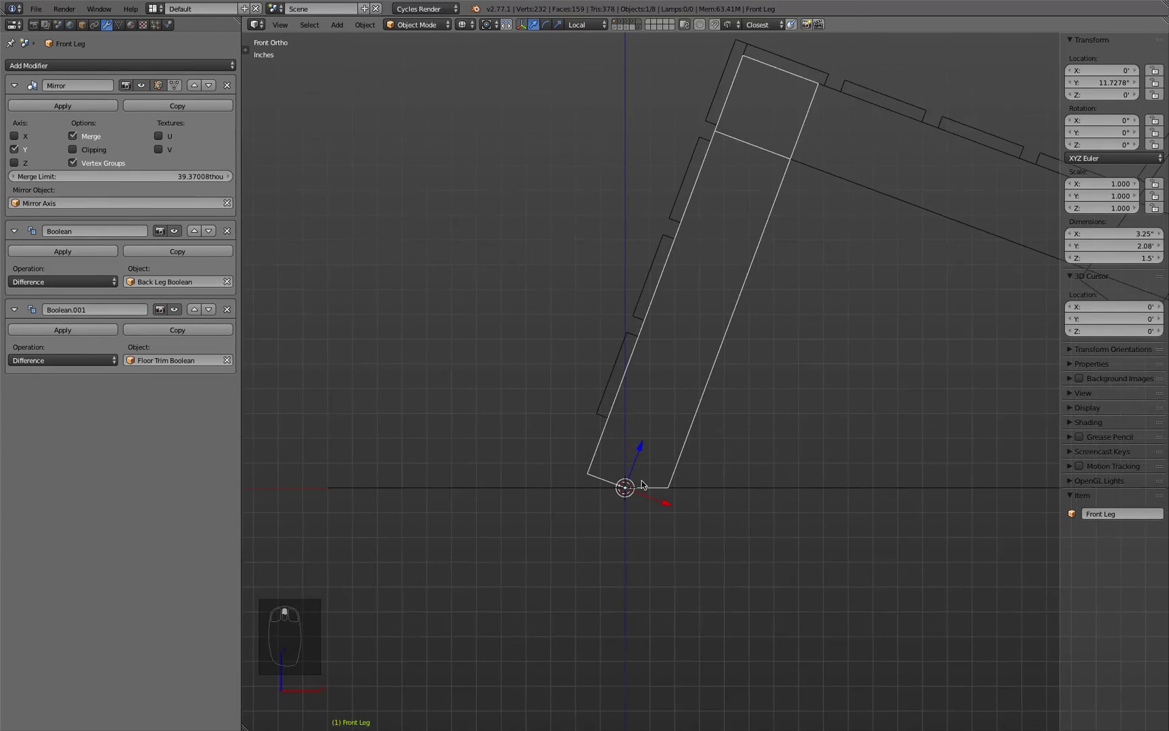
key(Tab)
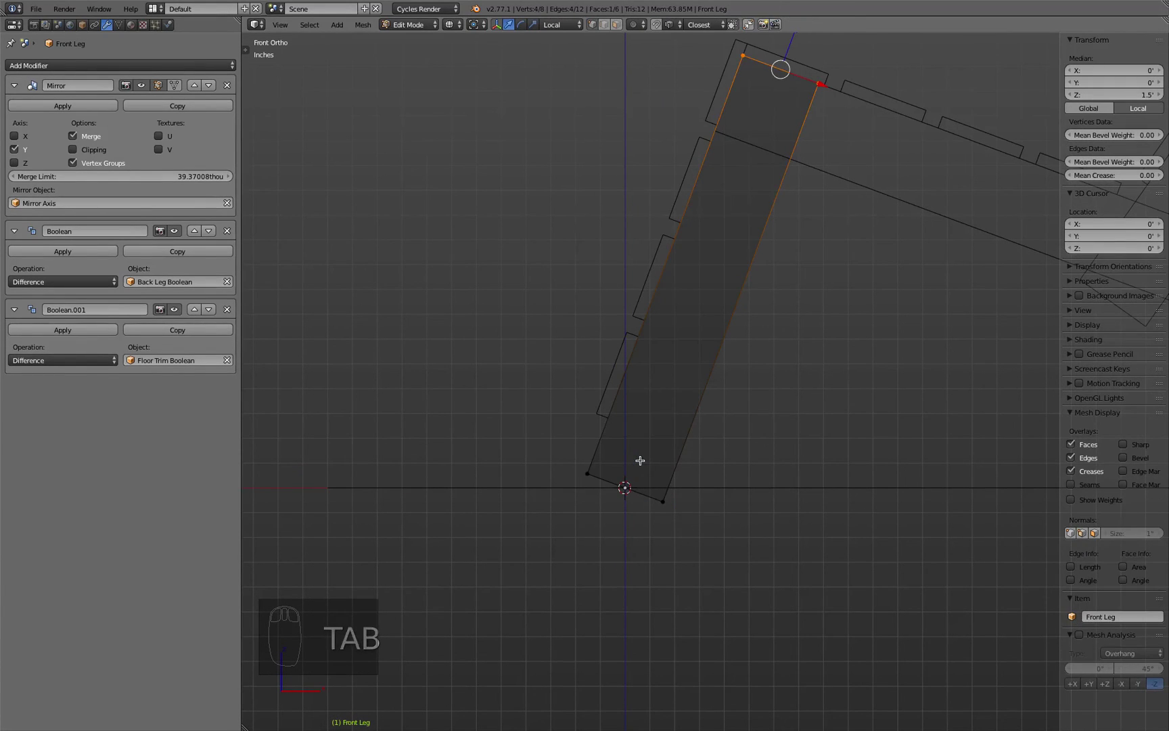
key(a)
key(b)
drag(561, 463, 727, 564)
scroll(723, 503, down, 3)
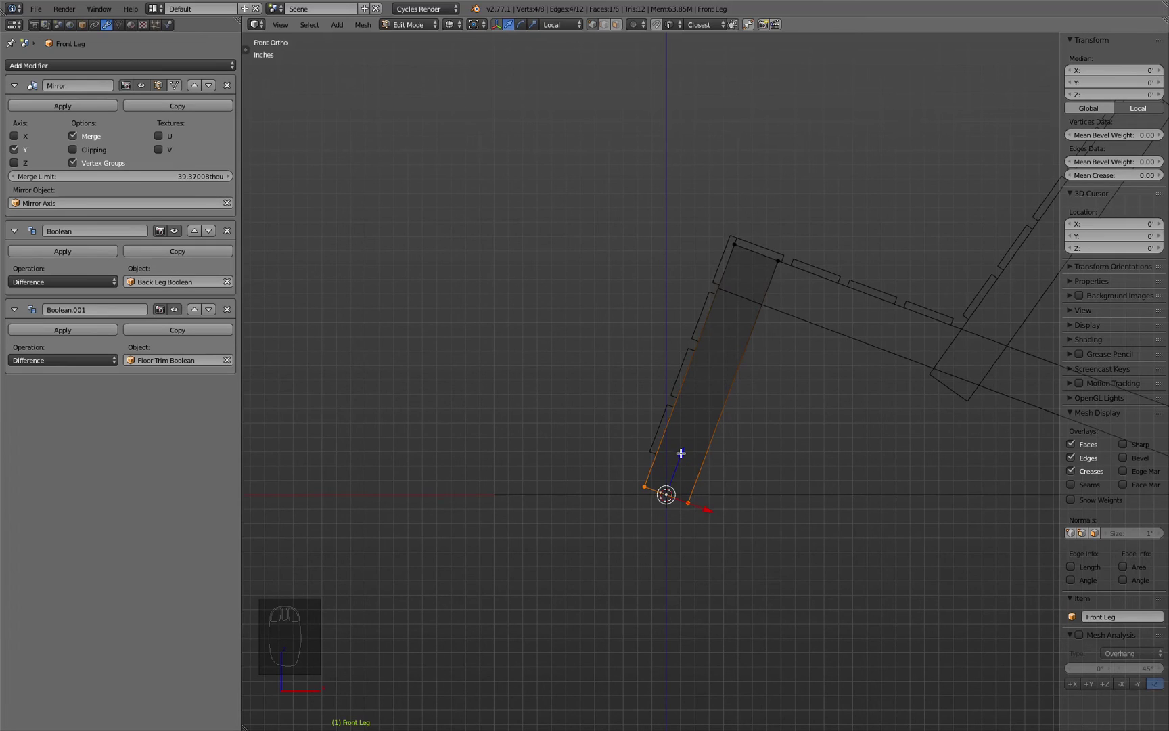
key(g)
key(z)
key(z)
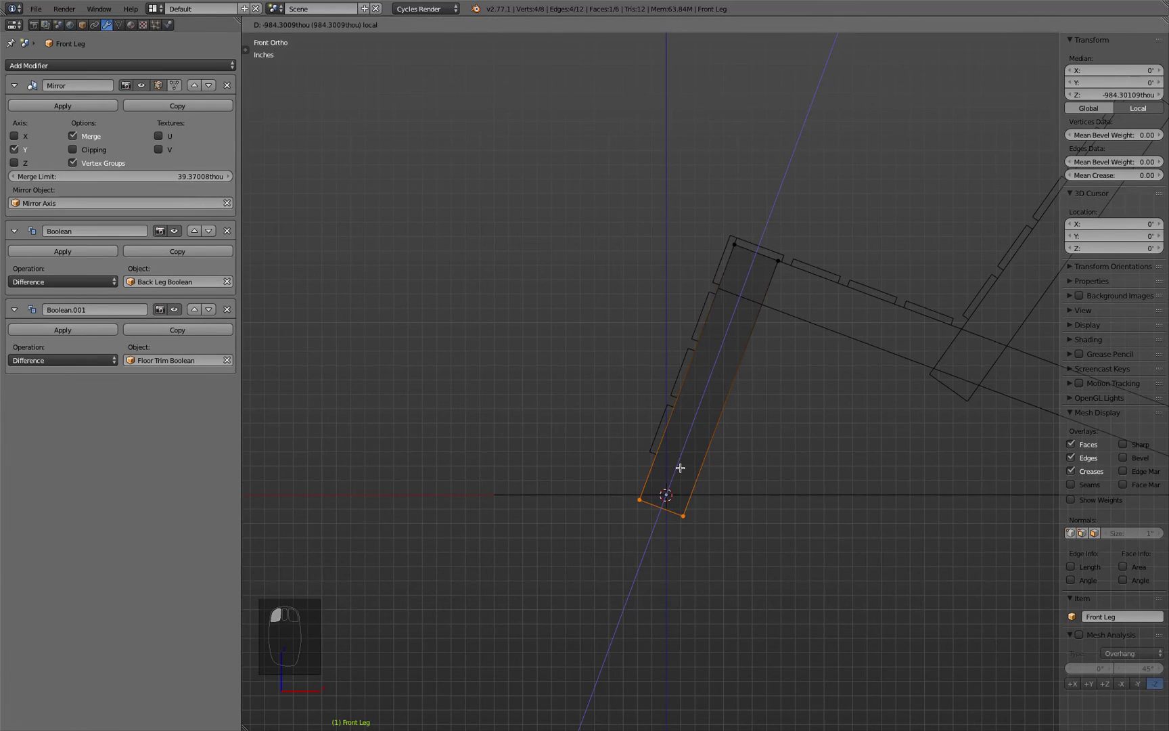
click(679, 468)
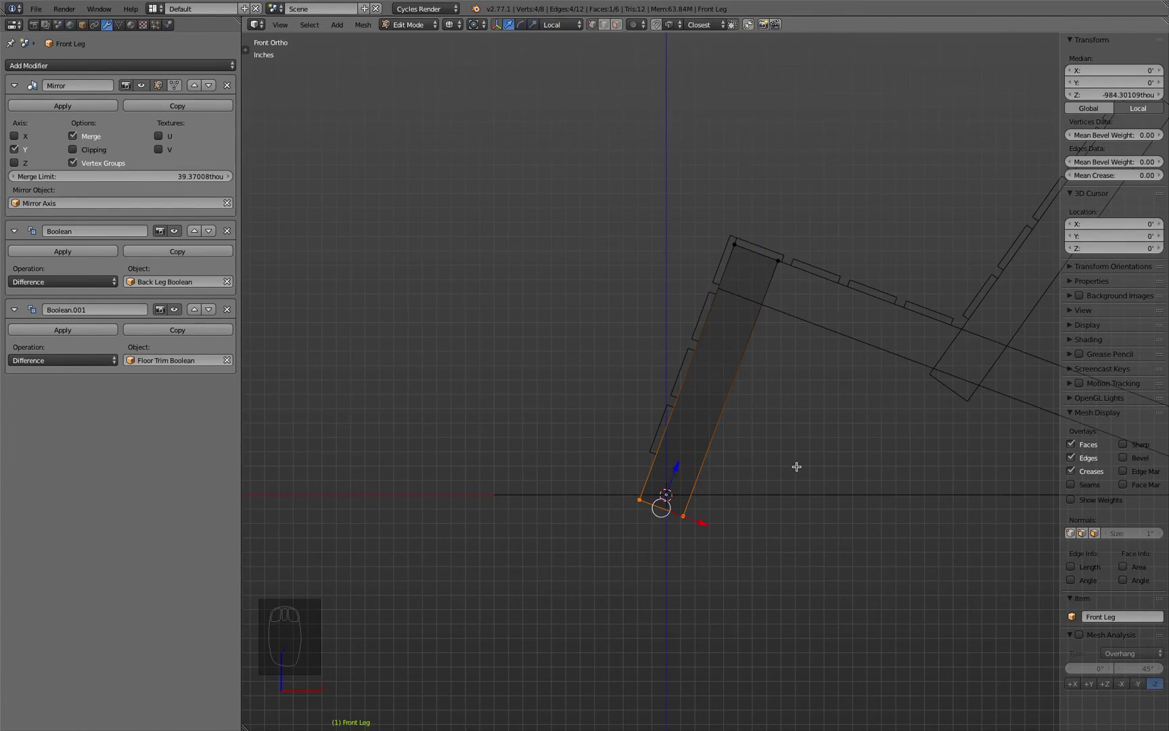
scroll(676, 493, up, 7)
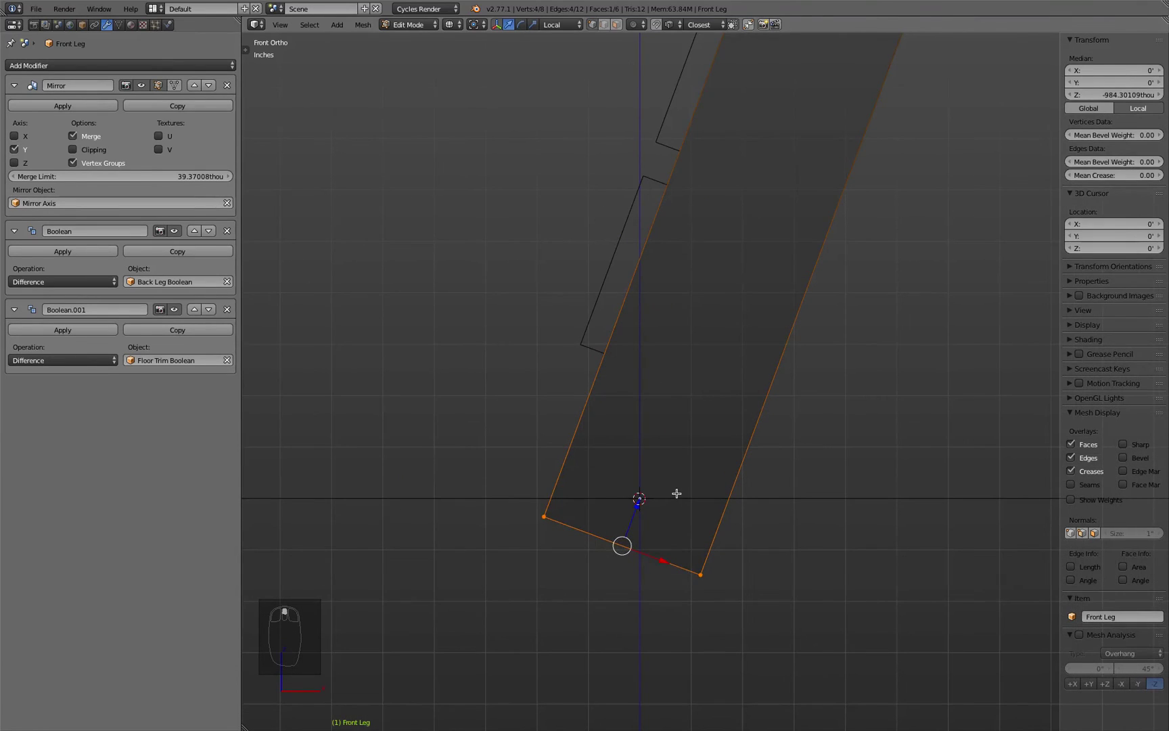
key(Tab)
Step: Examine the foot of the trimmed front leg from several angles in solid and wireframe shading
scroll(676, 494, down, 5)
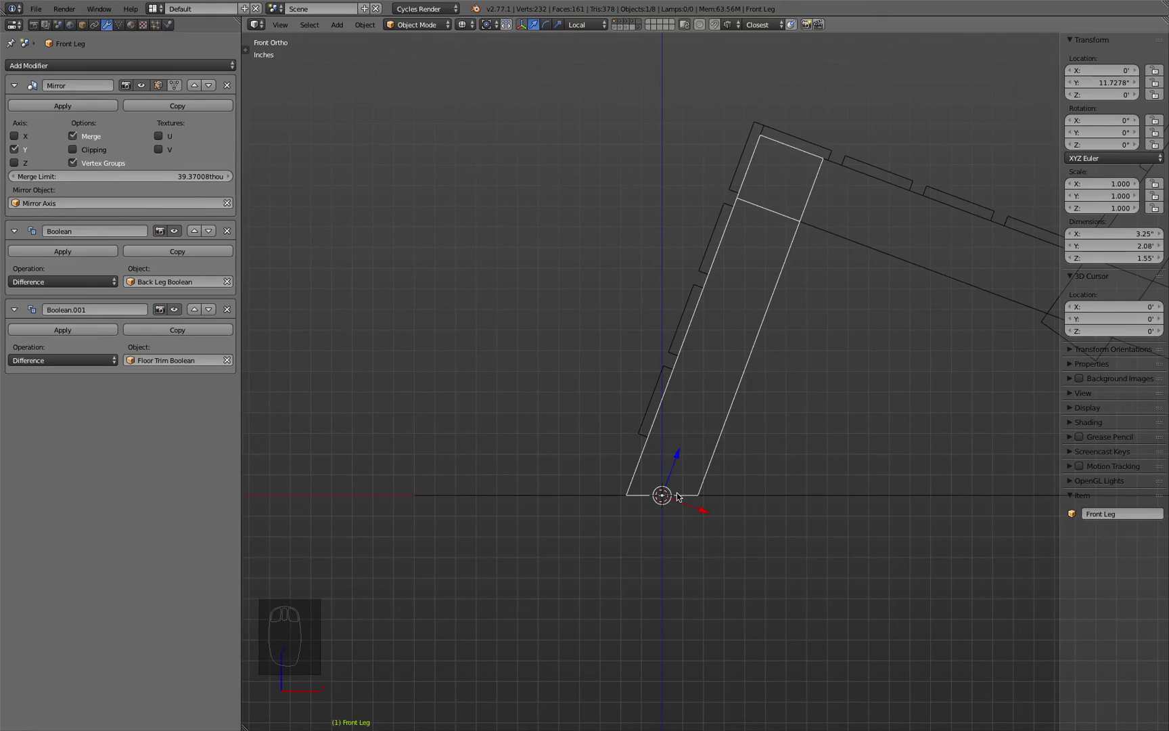
mouse_move(596, 456)
middle_down()
mouse_move(691, 490)
mouse_move(774, 472)
mouse_move(673, 467)
mouse_move(624, 509)
mouse_move(615, 472)
middle_up()
key(z)
scroll(675, 520, up, 4)
middle_drag(675, 520, 647, 519)
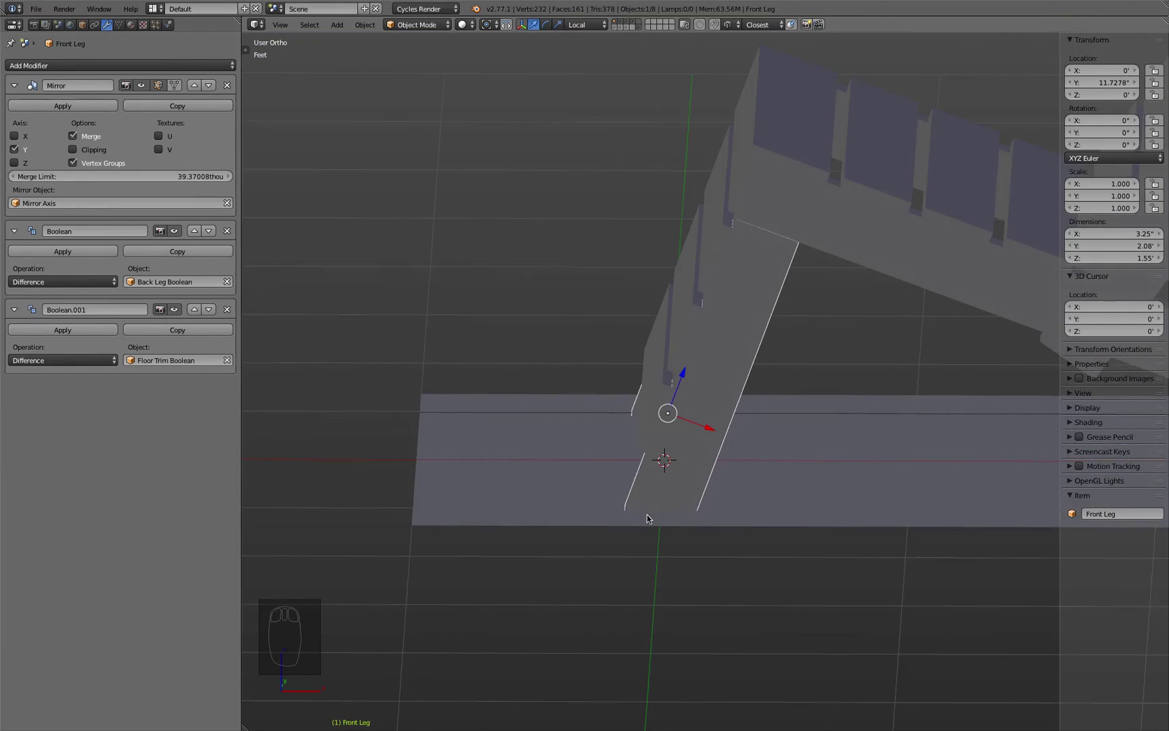
key(z)
Step: Extend the Back Leg's far end along its local Z to about 4.75', then return to Object Mode with solid shading
middle_drag(931, 498, 780, 493)
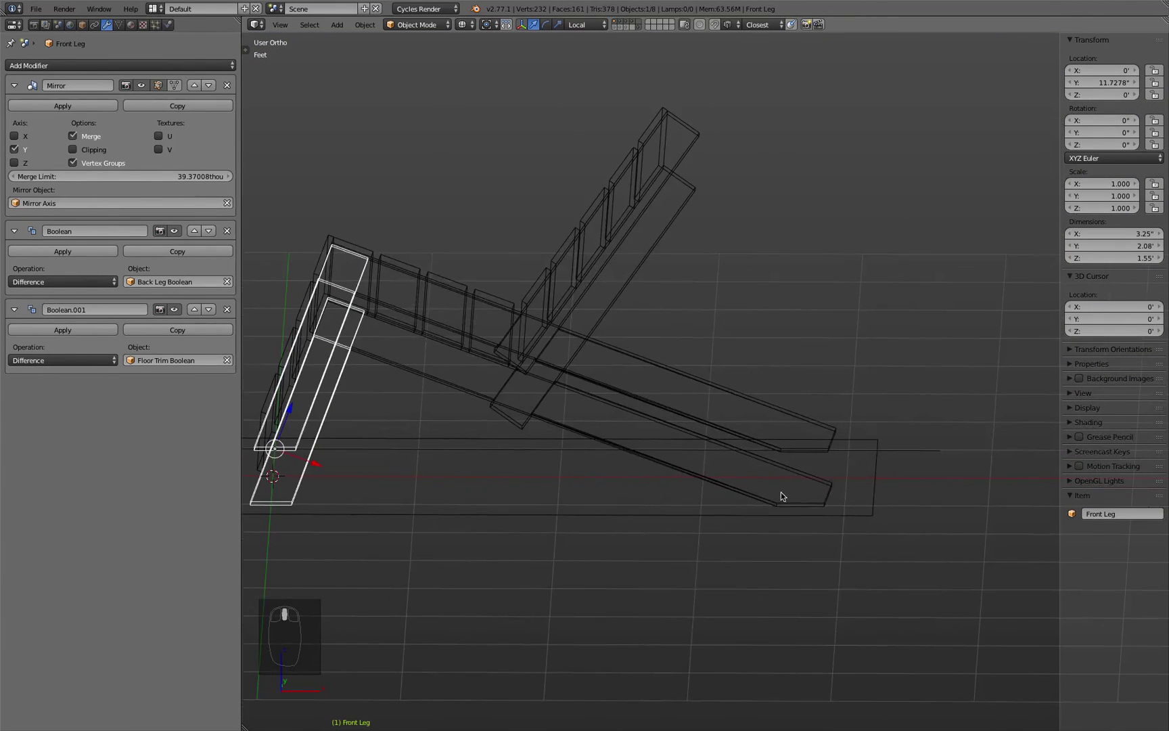
right_click(832, 490)
key(Tab)
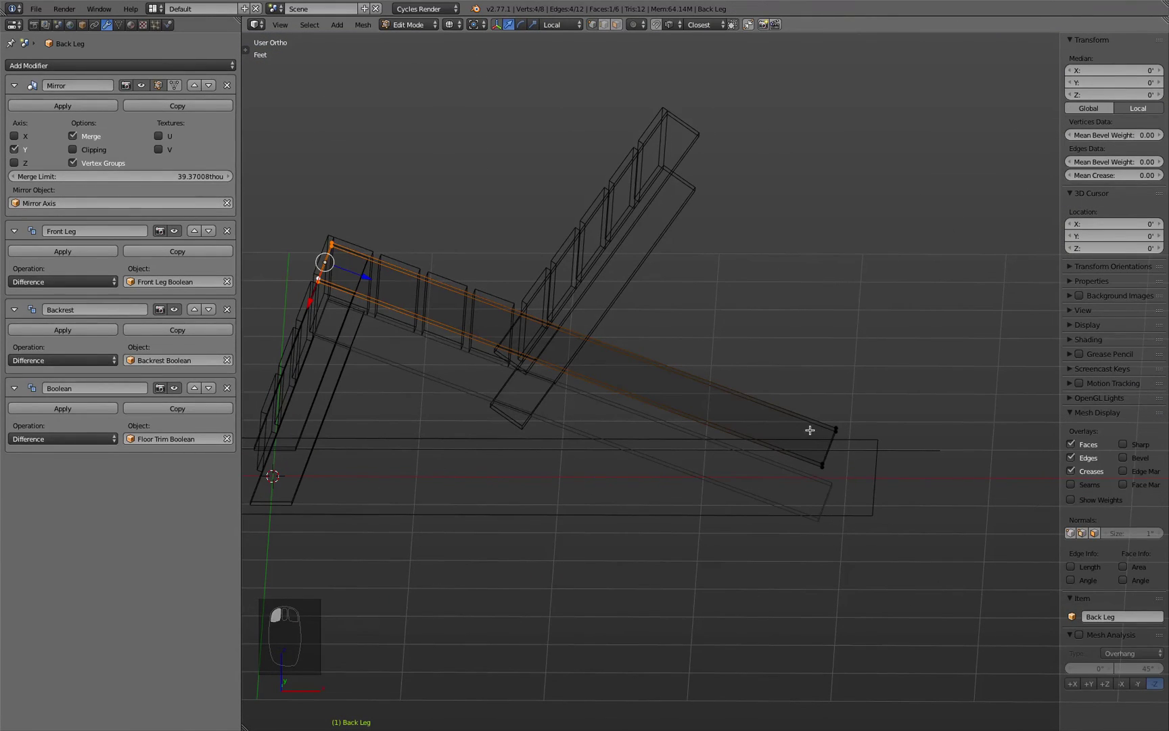
key(a)
key(b)
drag(785, 394, 855, 481)
key(g)
click(963, 528)
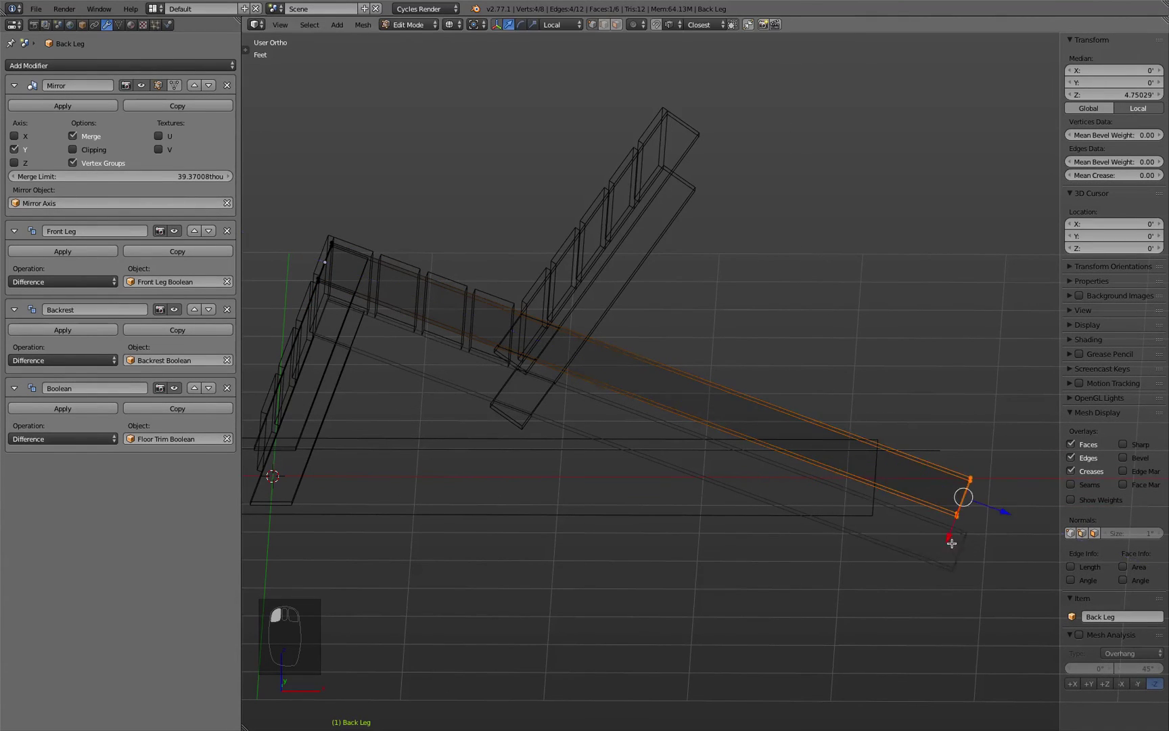
middle_drag(961, 520, 952, 521)
middle_drag(938, 534, 926, 558)
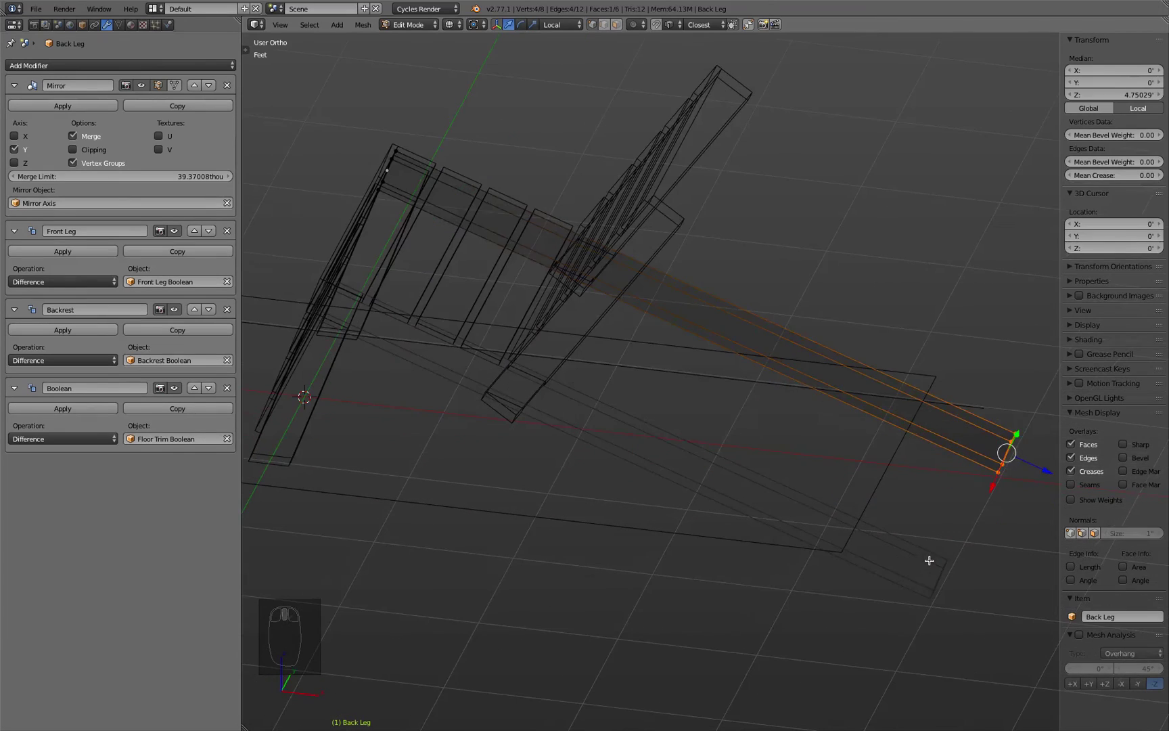
key(Tab)
key(z)
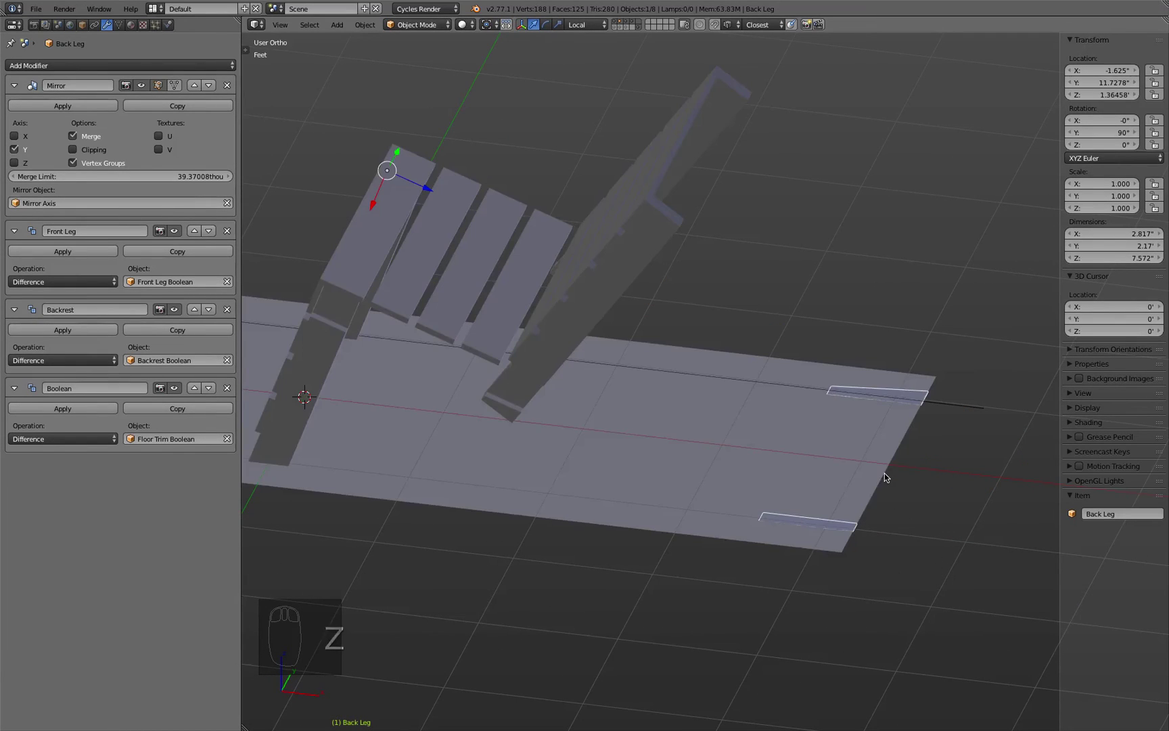
Step: Move the far edge of the Floor Trim Boolean plane along X to about 4.73' and leave Edit Mode
click(893, 458)
scroll(893, 457, down, 3)
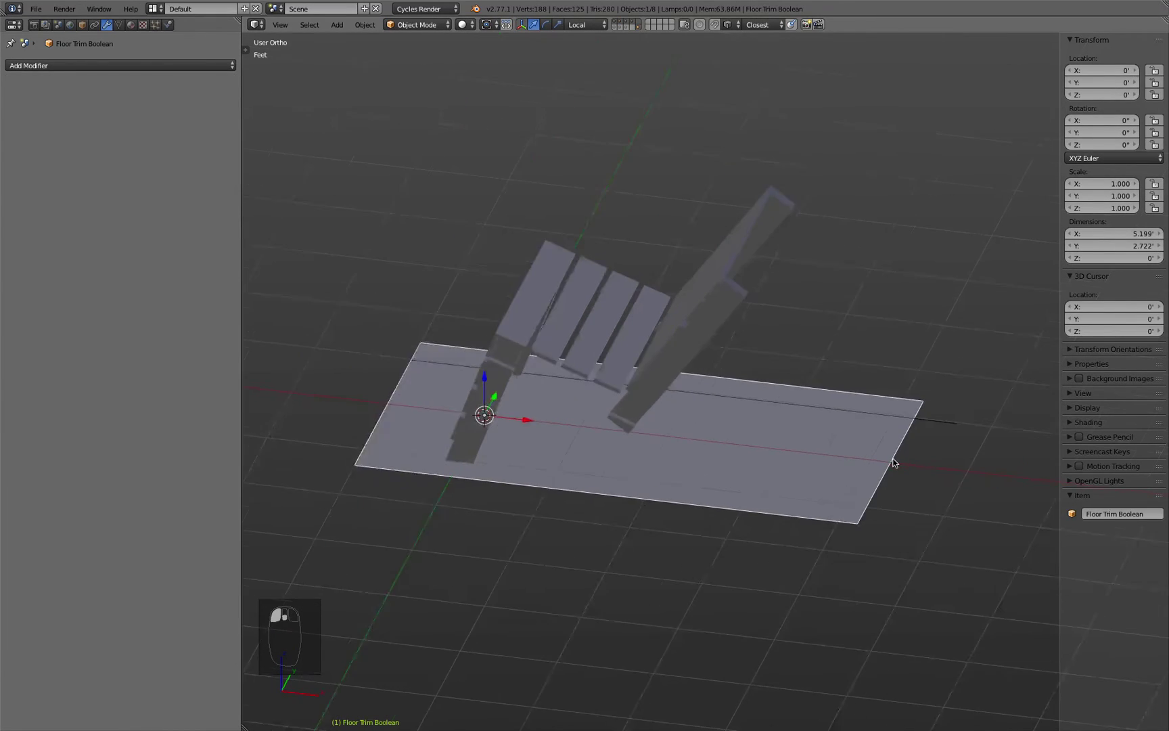
middle_drag(895, 465, 879, 494)
key(Tab)
click(917, 411)
shift+click(870, 508)
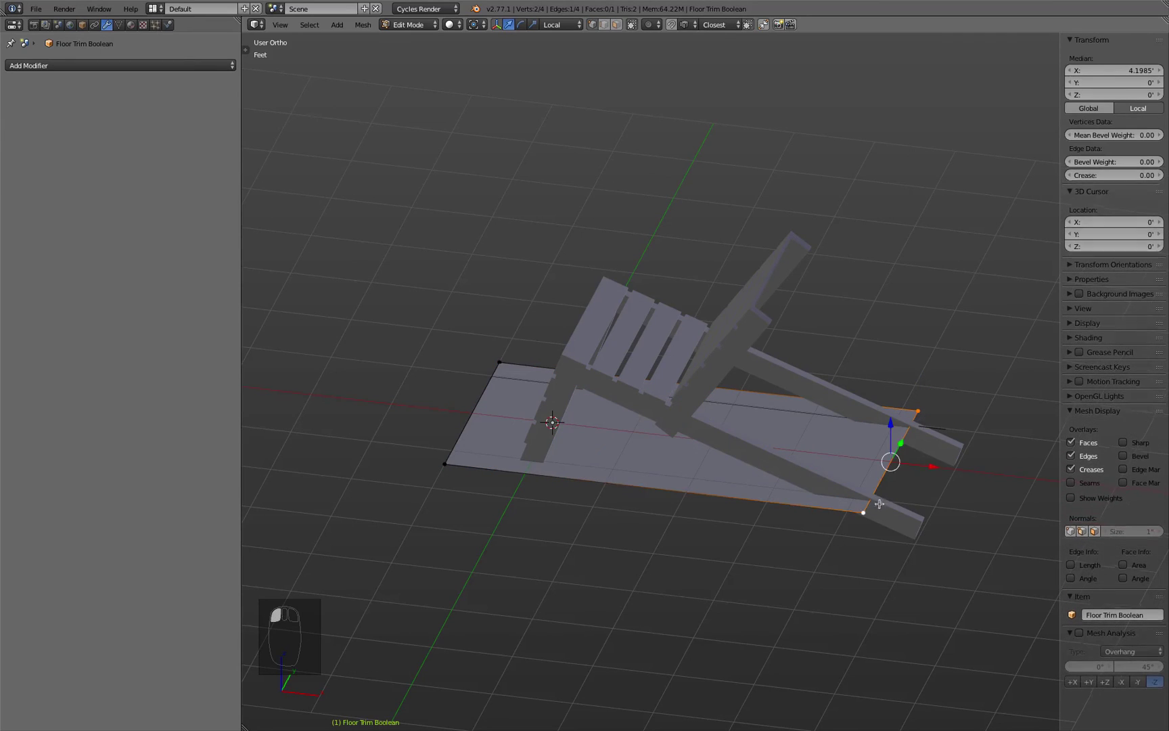
drag(934, 468, 967, 476)
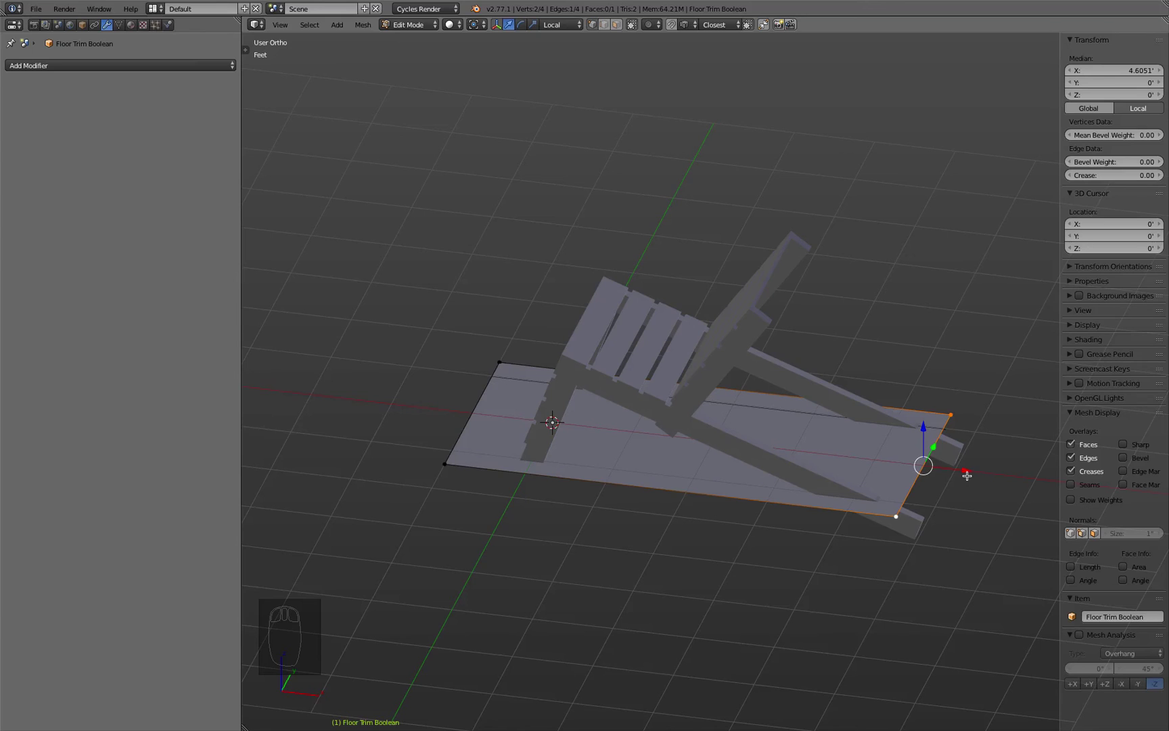
scroll(966, 475, up, 3)
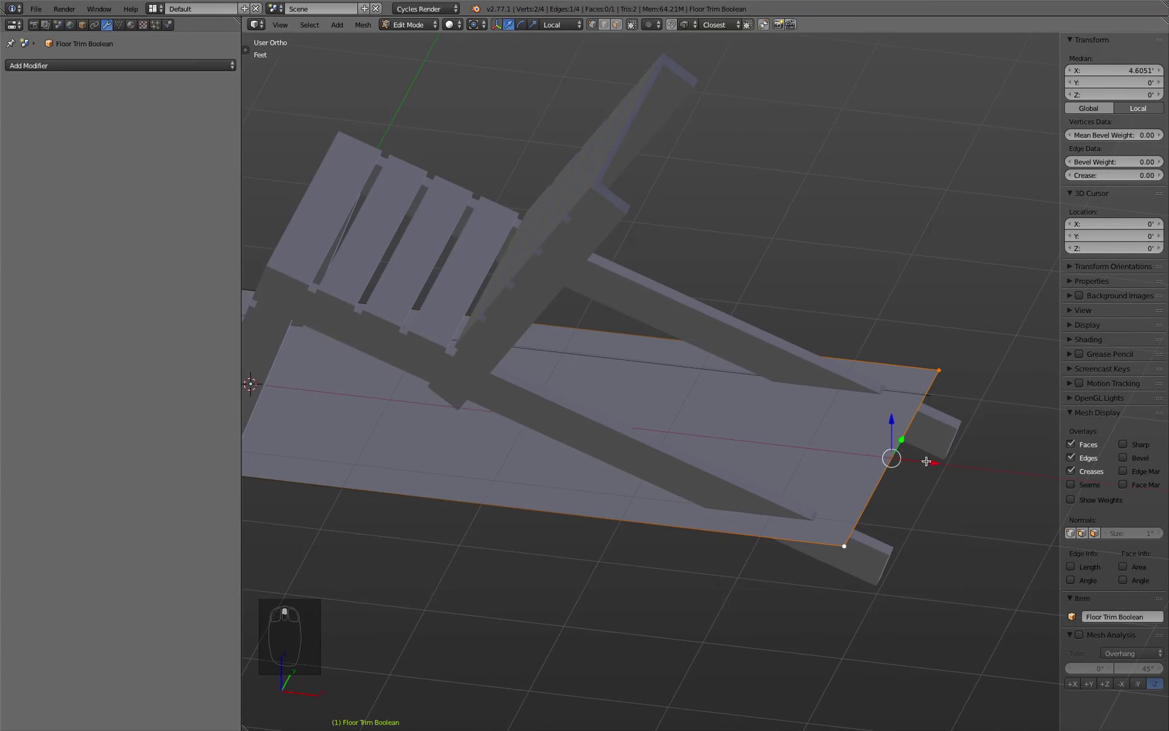
drag(938, 464, 955, 464)
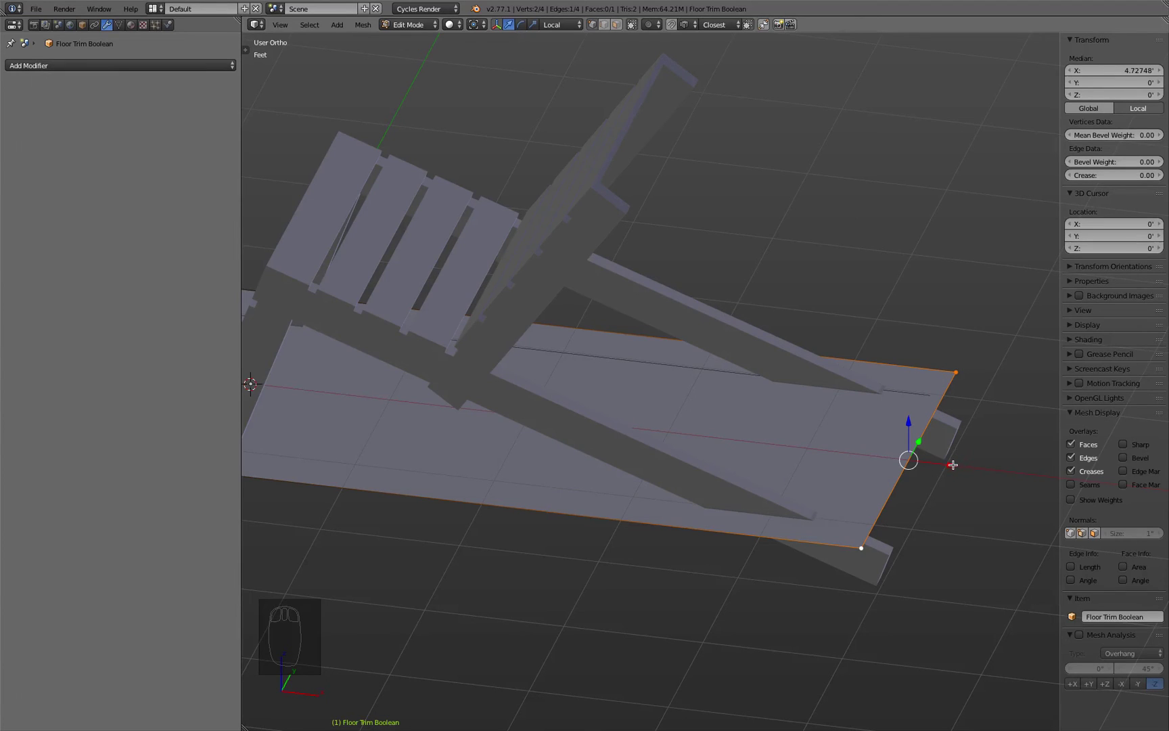
key(Tab)
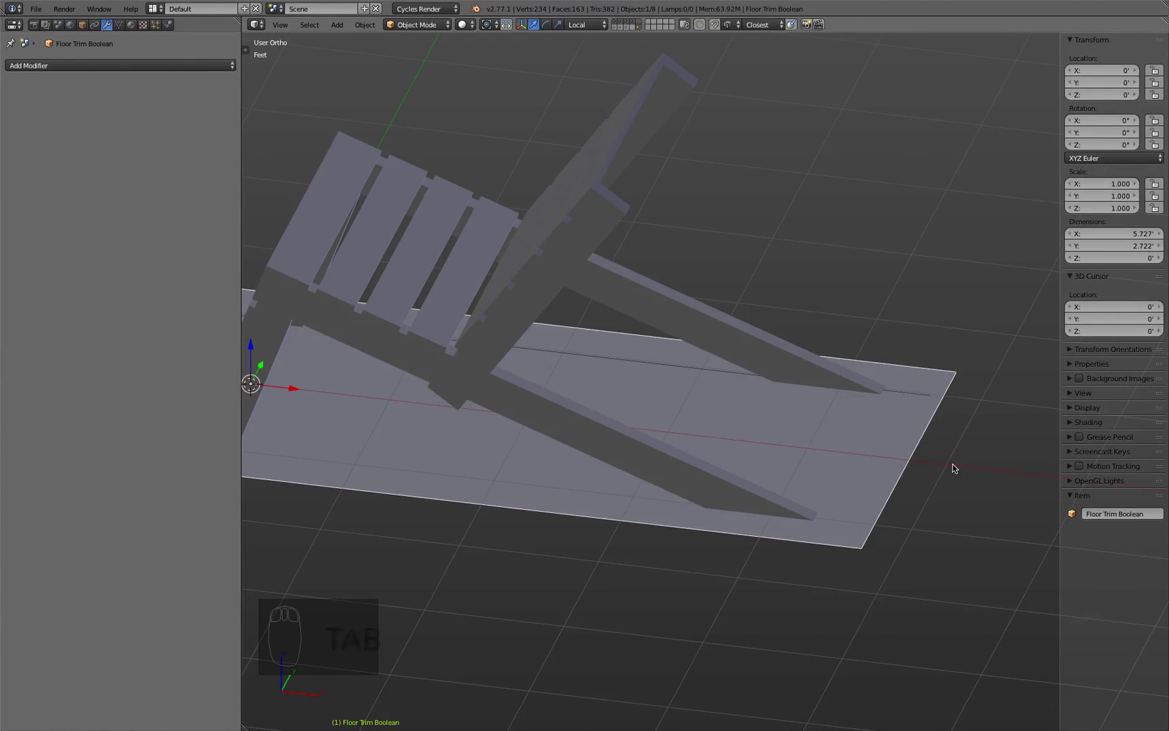
Step: Try pulling the plane's far edge back along X to about 4' so it stops short of the back legs
key(Tab)
drag(955, 464, 849, 464)
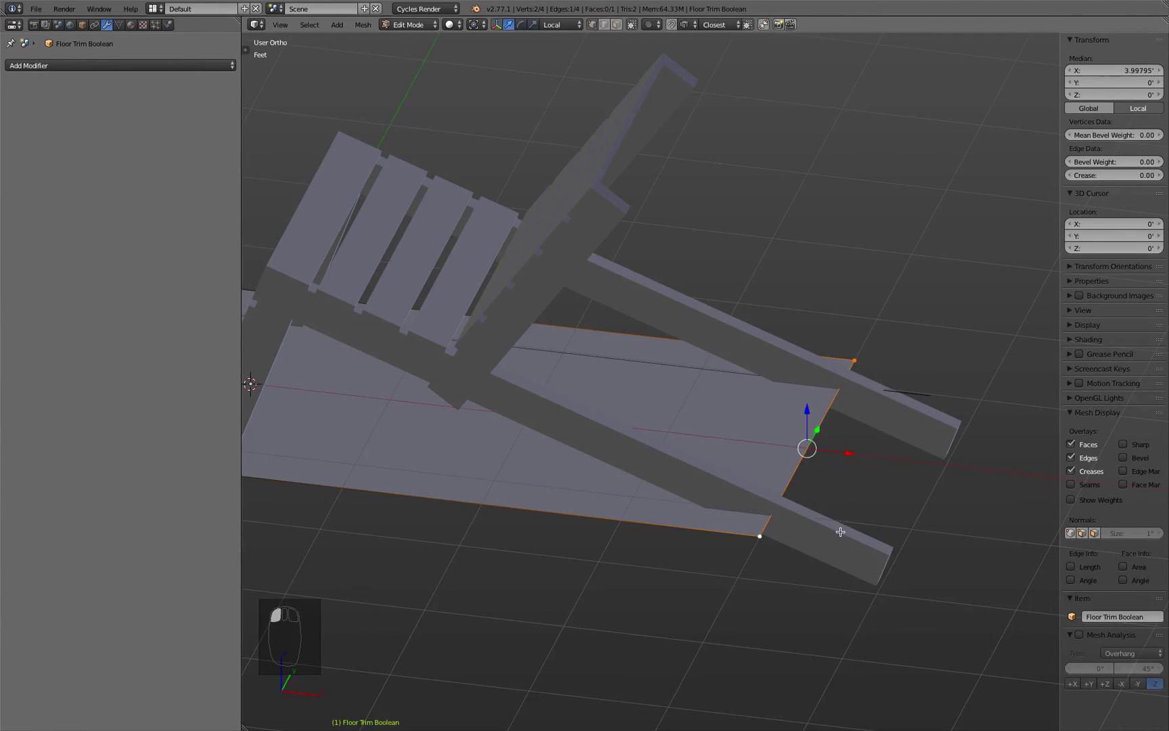
key(Tab)
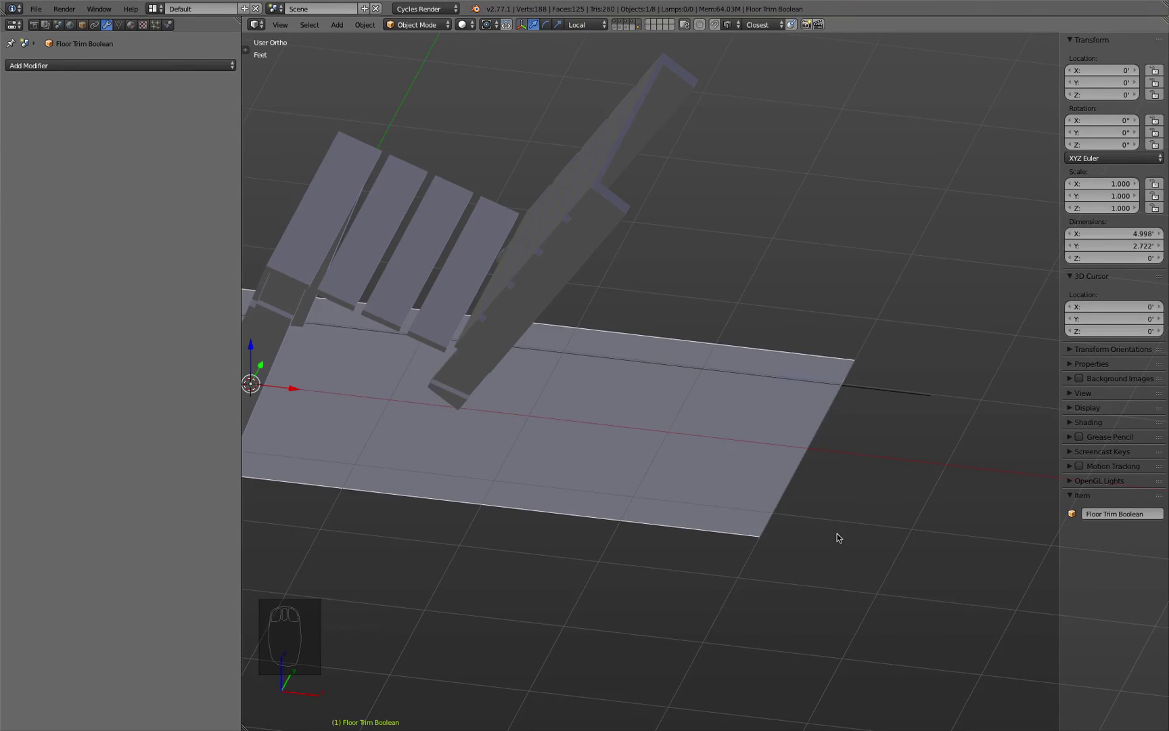
Step: Move the plane's far edge outward along X beyond the back legs, making the plane about 5.69' long
key(Tab)
drag(849, 452, 947, 458)
key(Tab)
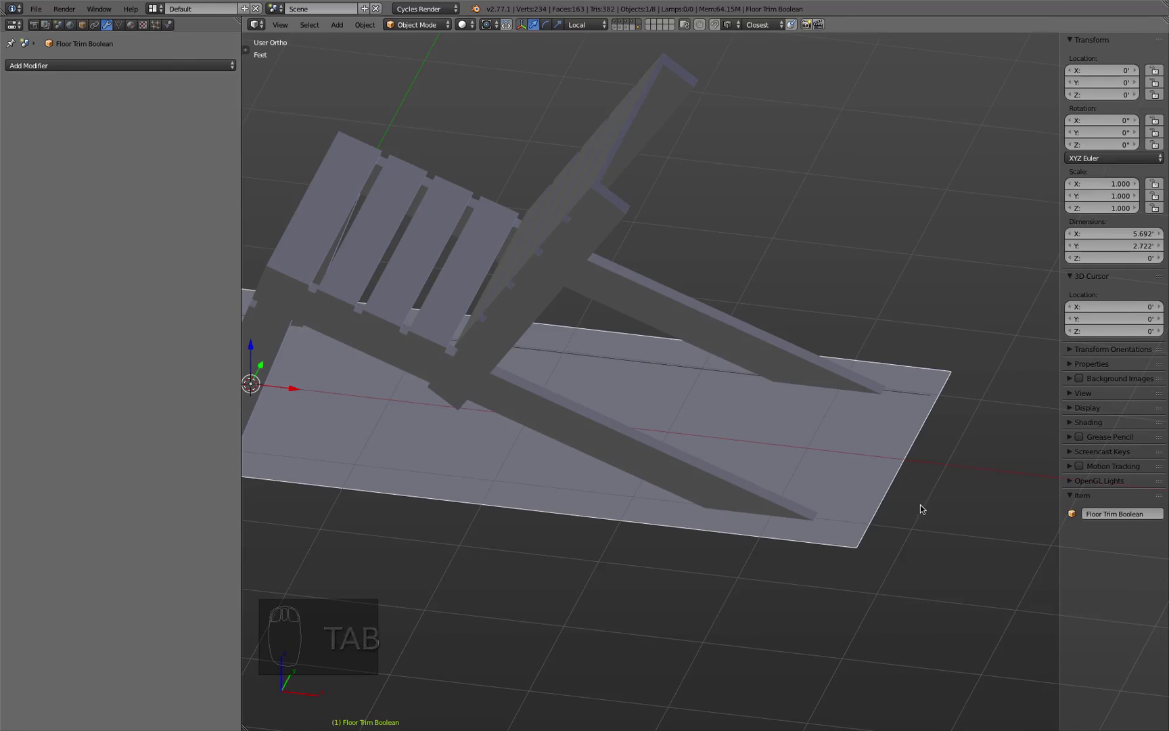
Step: Pull the Back Leg's far end back along its local Z to about 3.81'
middle_drag(919, 505, 941, 493)
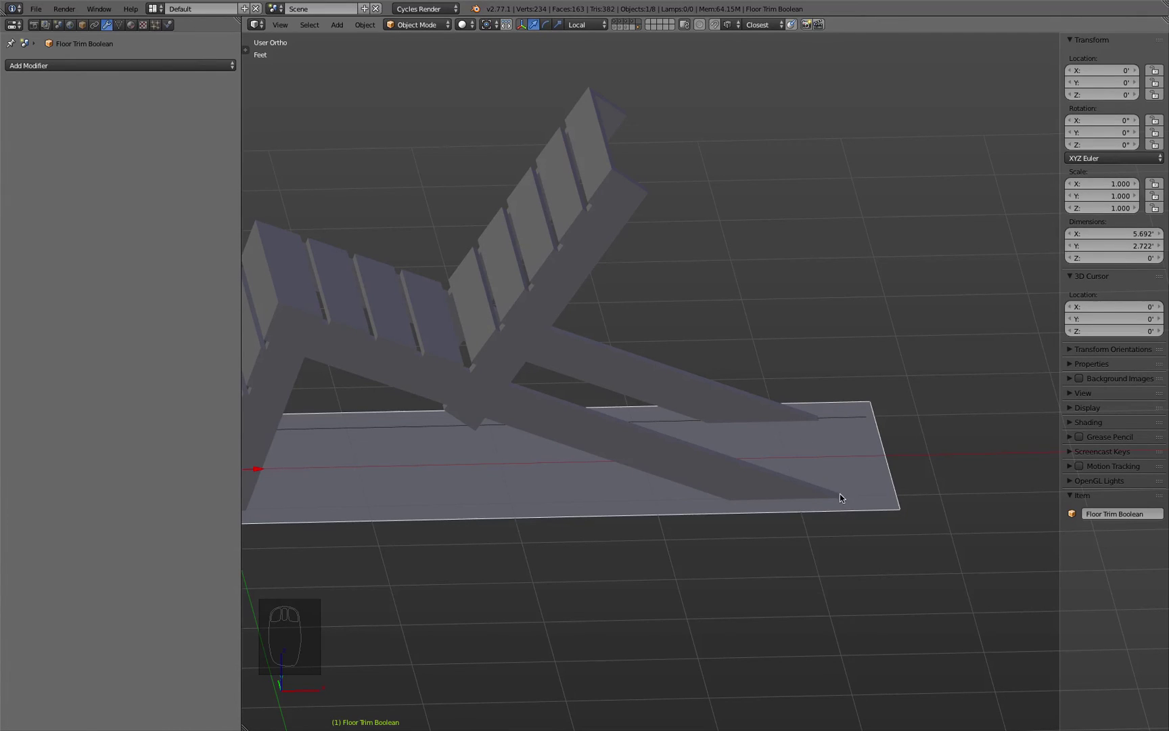
click(780, 493)
key(Tab)
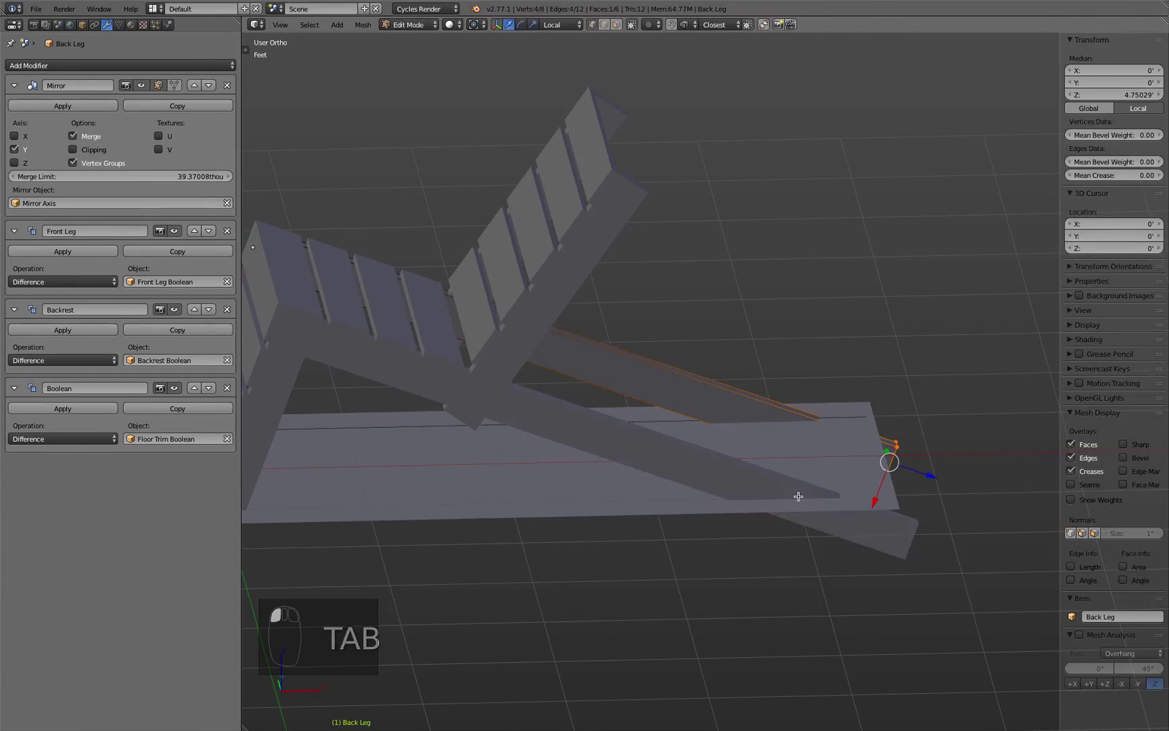
key(KP_1)
key(z)
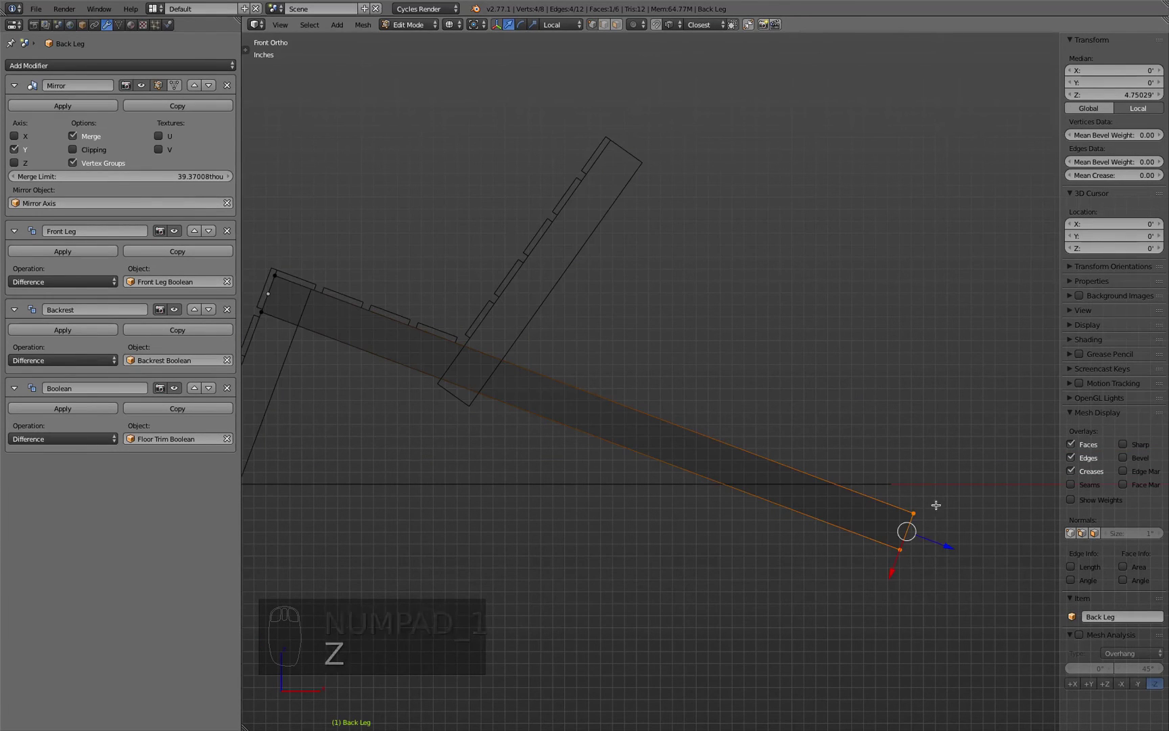
drag(945, 544, 809, 514)
scroll(792, 506, up, 2)
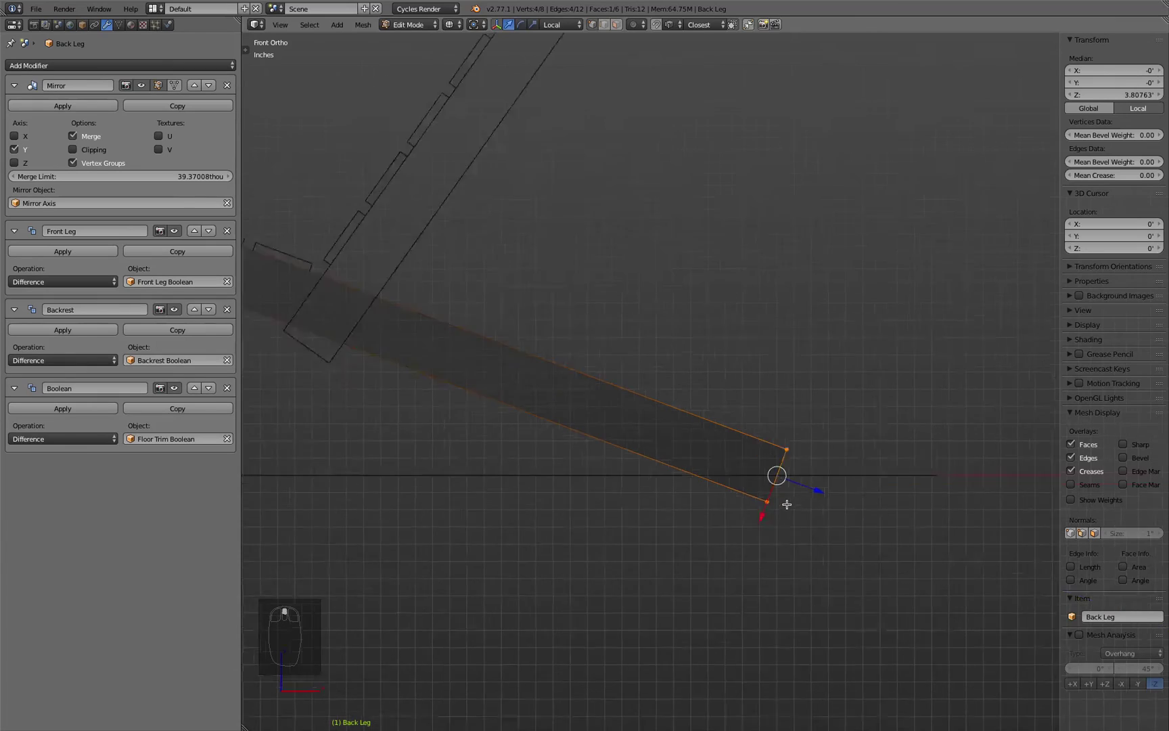
Step: Shorten the Back Leg further along its local Z to about 3.69' and return to Object Mode with solid shading
scroll(787, 504, up, 5)
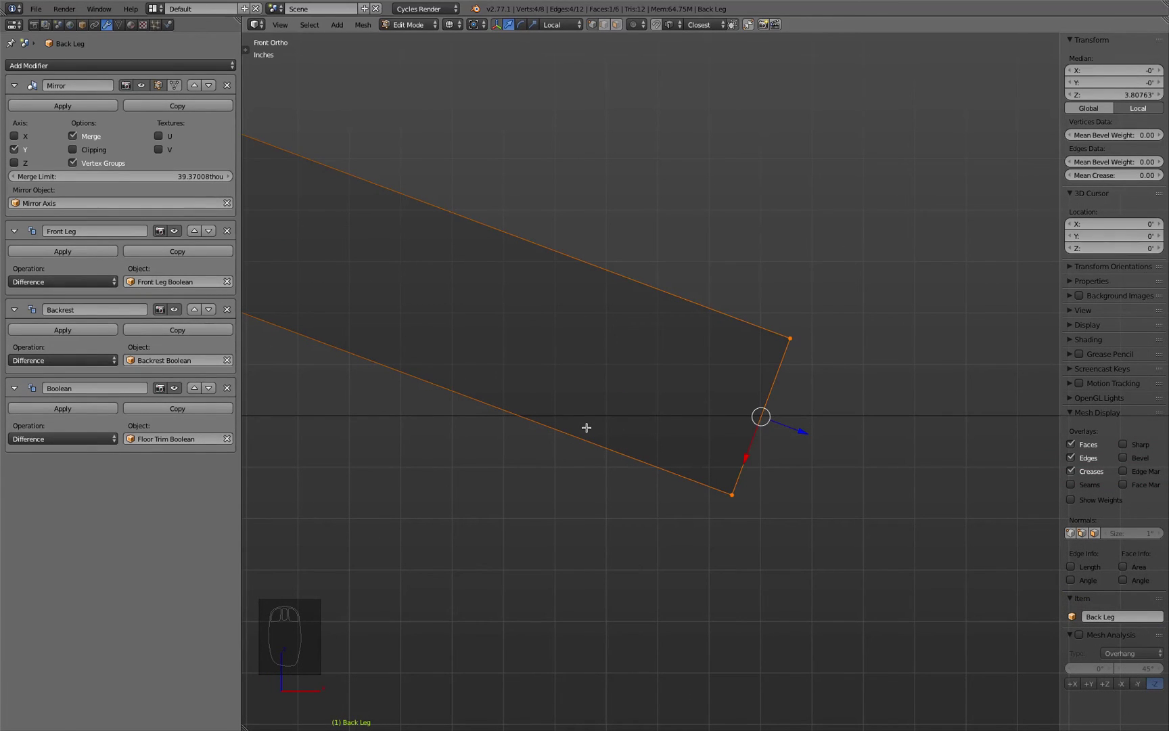
drag(804, 431, 733, 408)
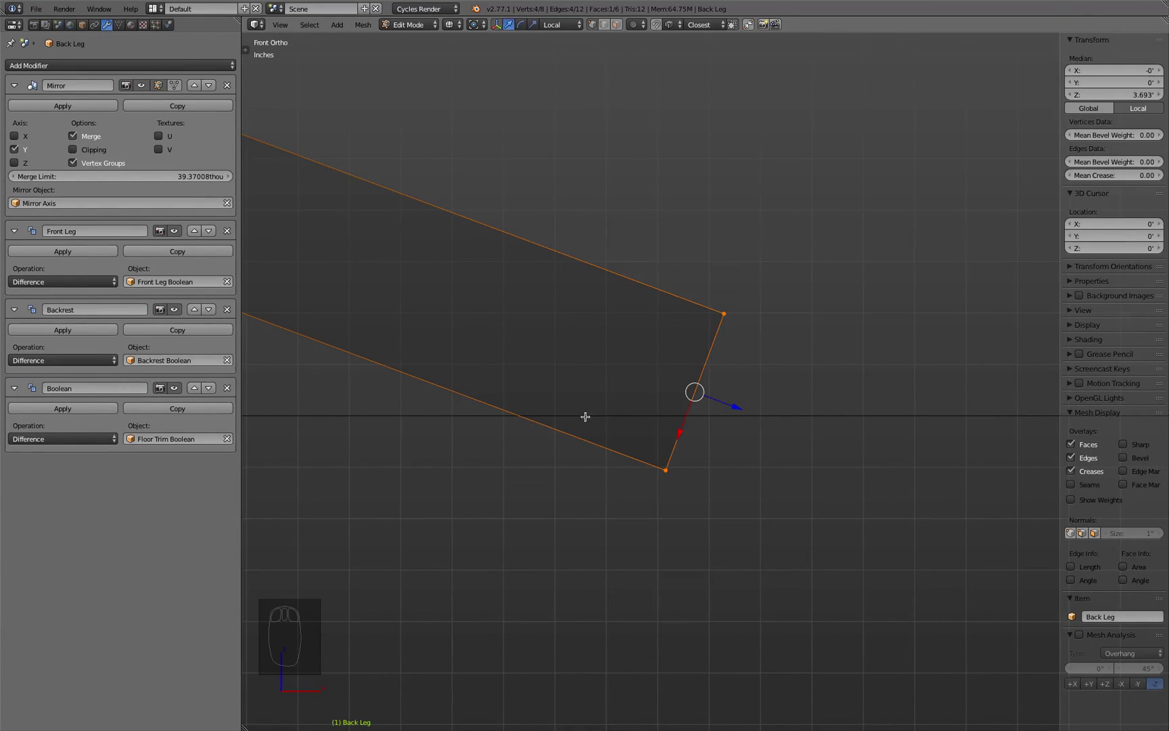
key(Tab)
key(z)
middle_drag(658, 497, 675, 515)
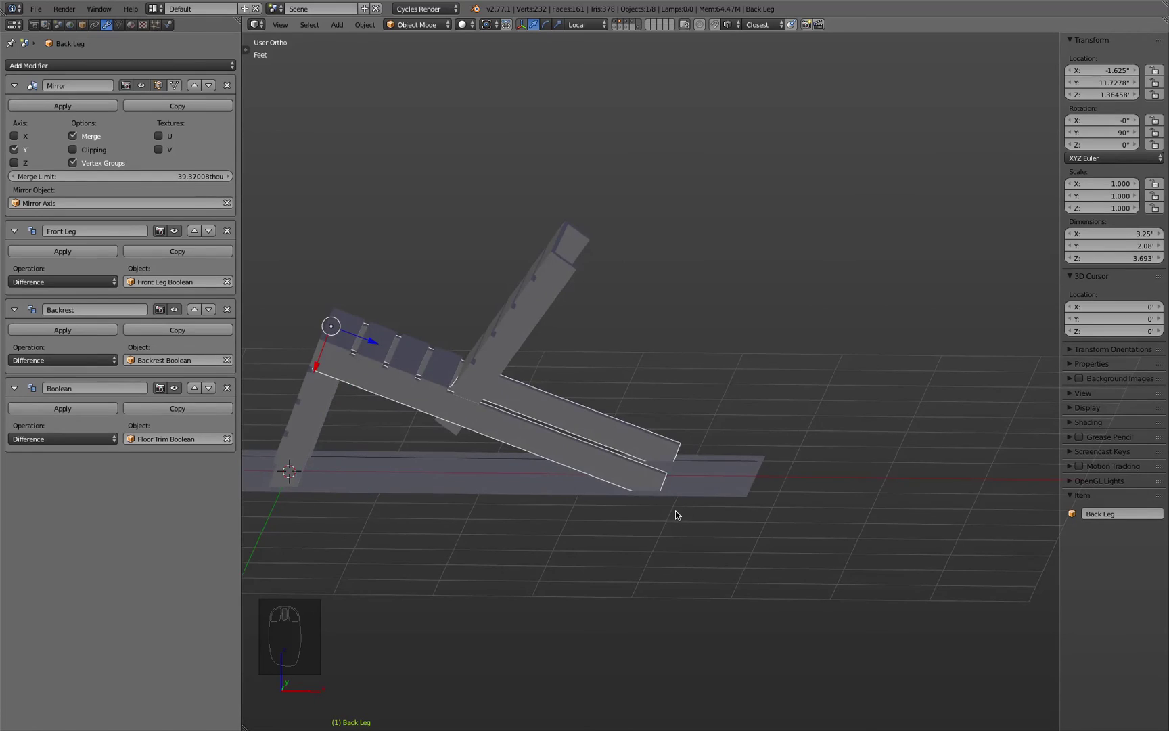
key(KP_1)
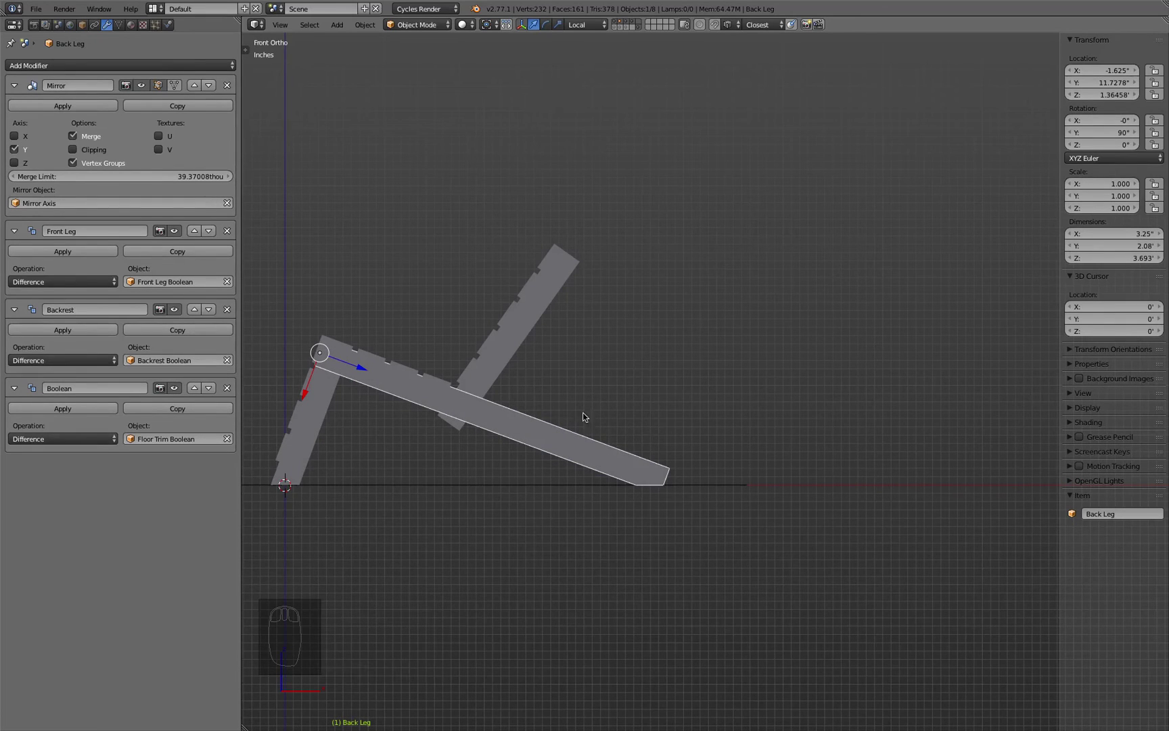
middle_drag(584, 417, 773, 393)
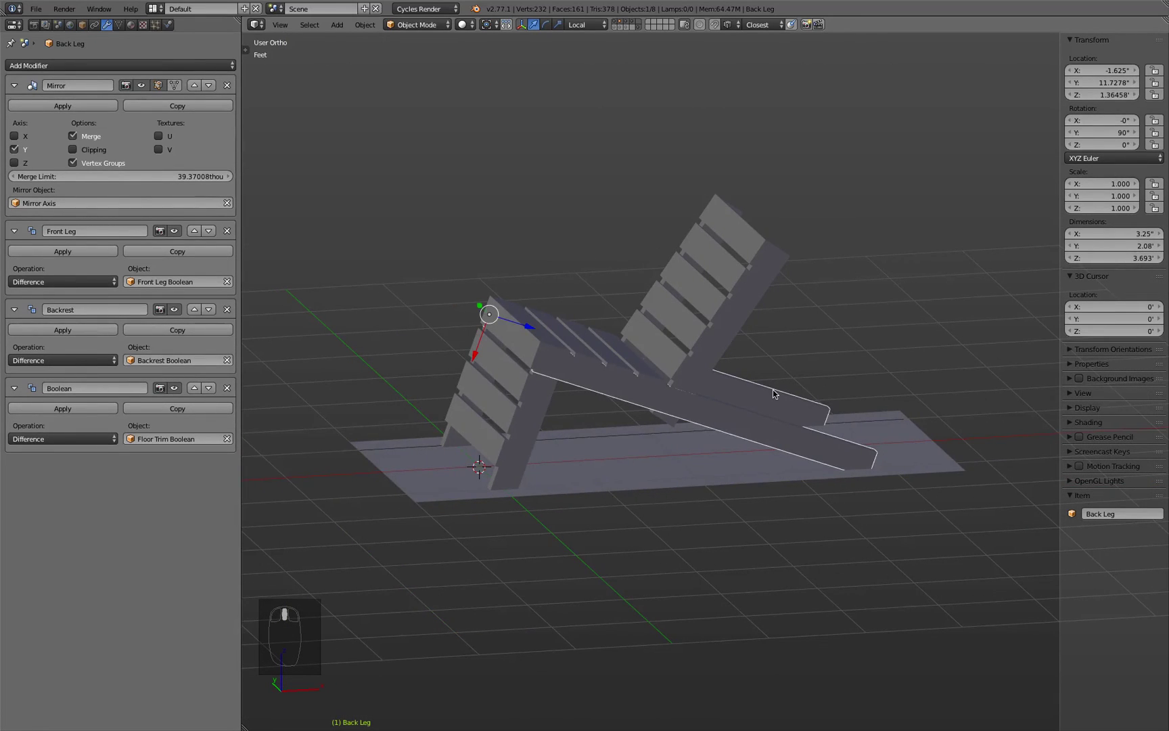
key(KP_1)
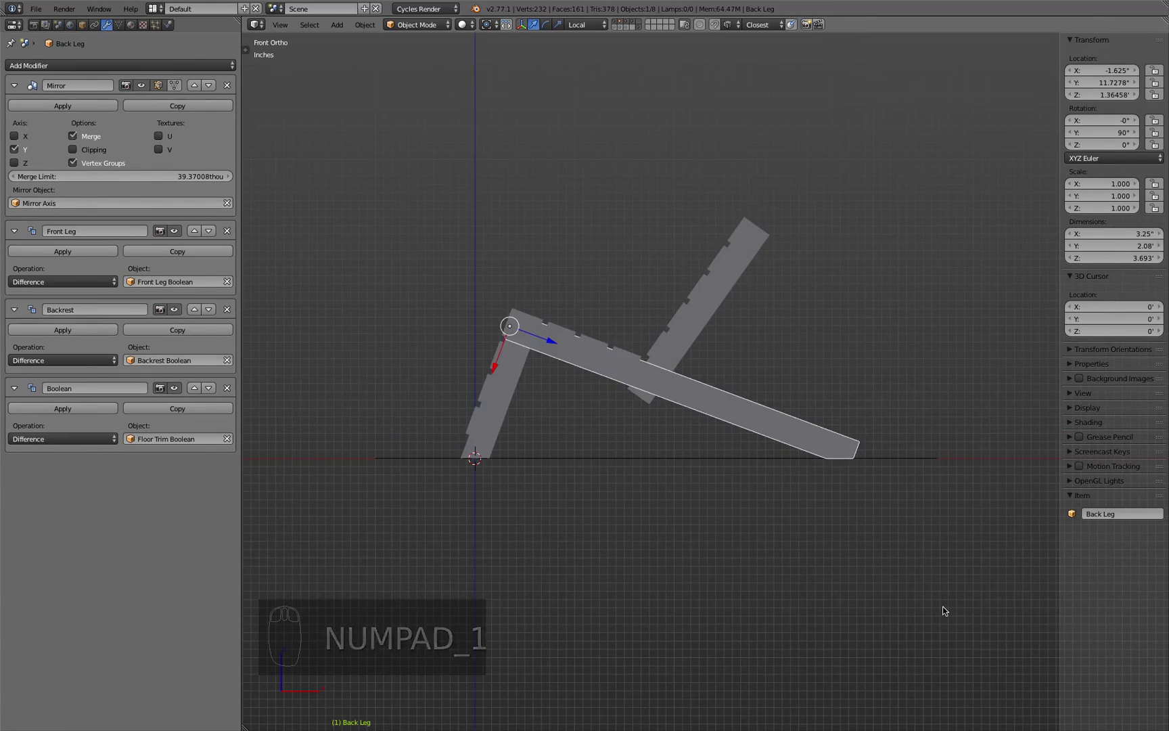
Step: Extend the Backrest's lower end along its local Z below the Back Leg, making the Backrest about 2.36' long
key(z)
scroll(636, 421, up, 3)
click(641, 417)
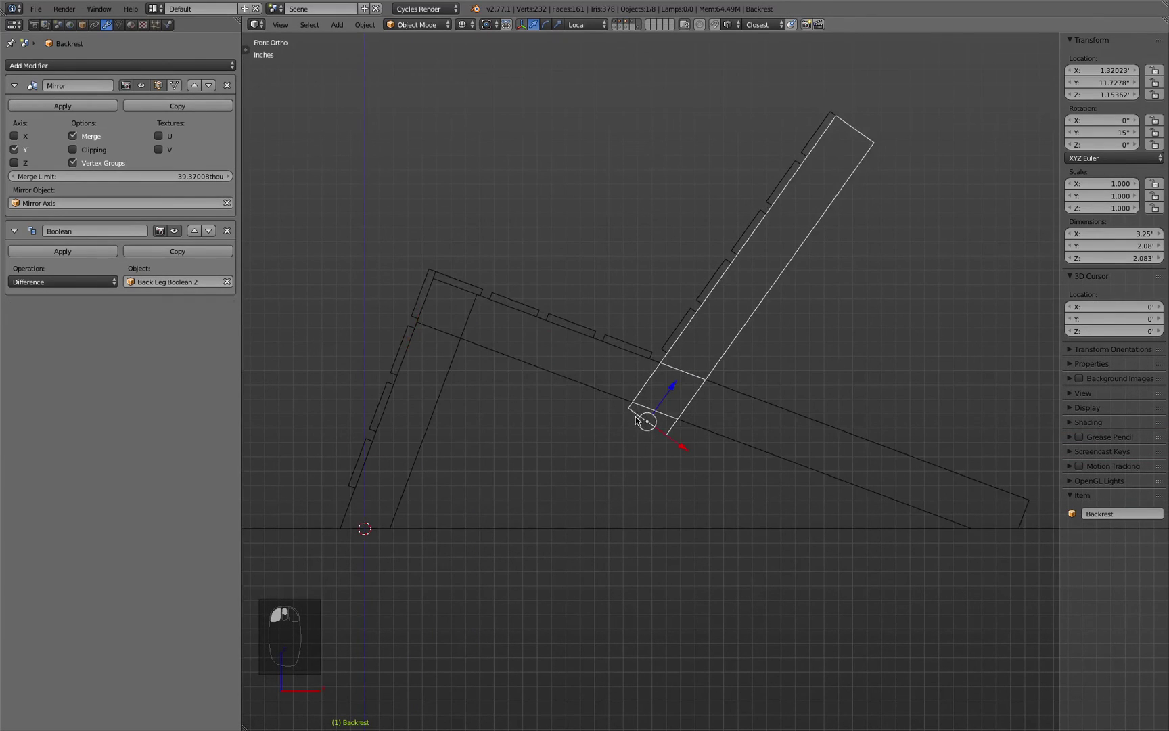
scroll(629, 409, up, 5)
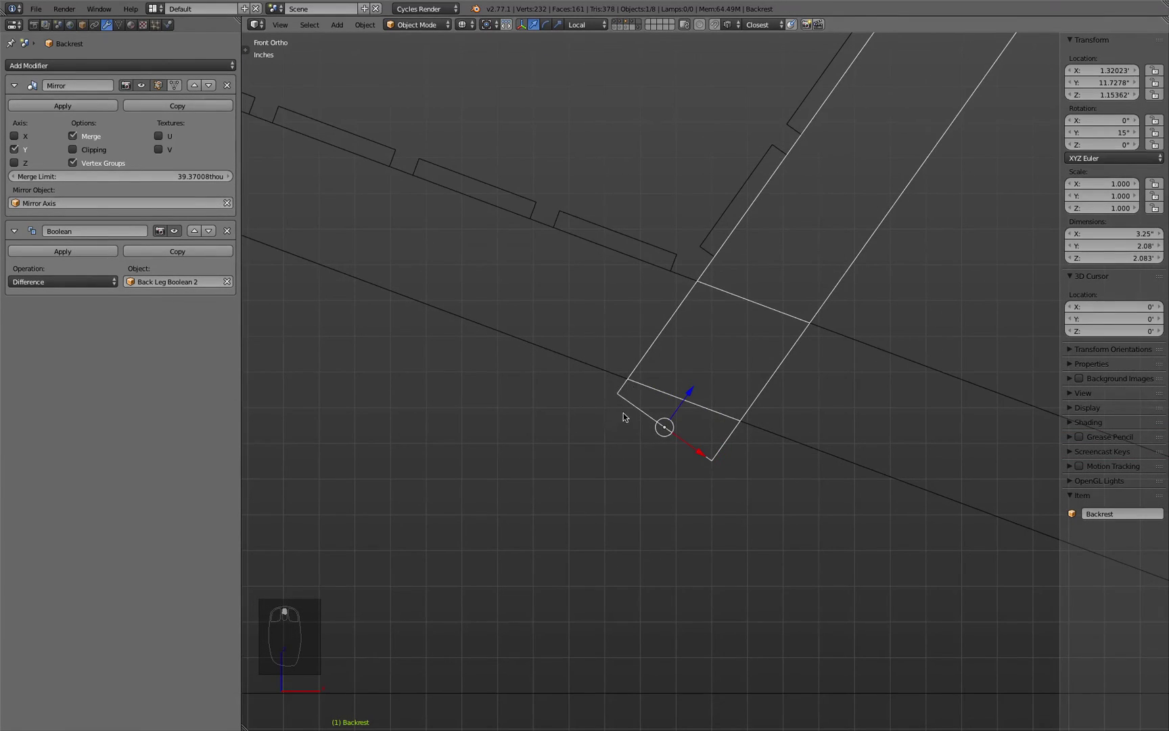
key(Tab)
key(a)
key(a)
key(b)
drag(590, 368, 763, 519)
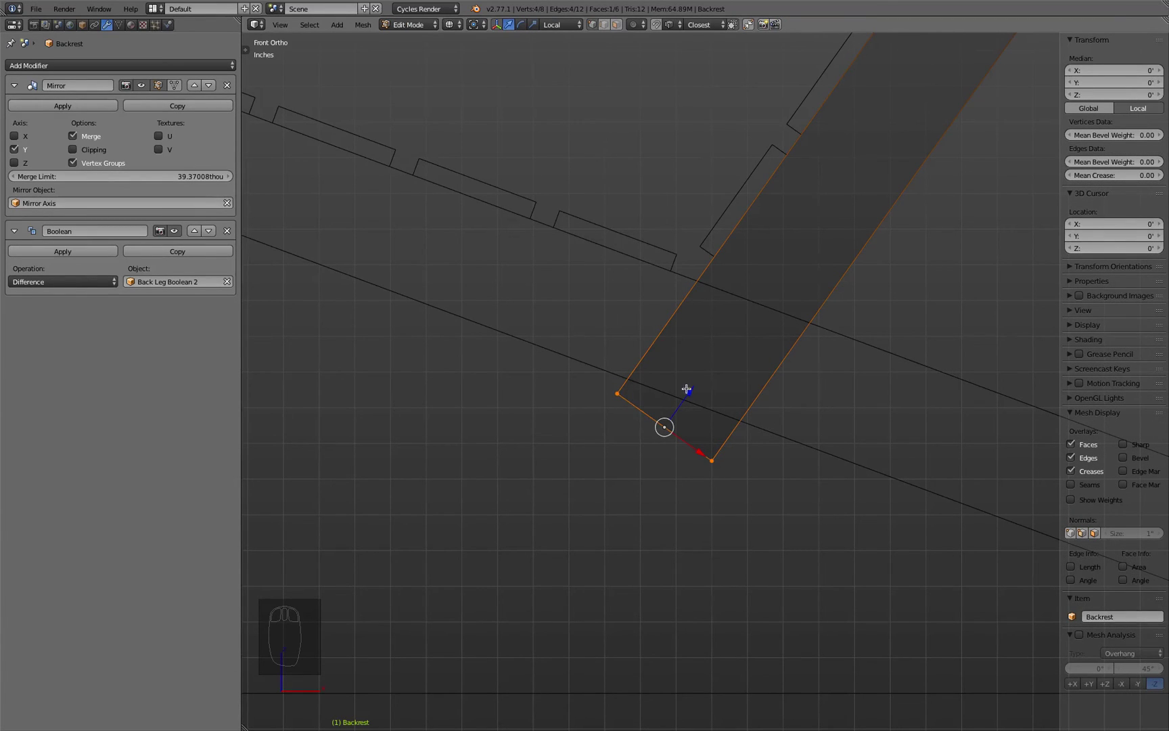
drag(692, 393, 639, 454)
scroll(639, 453, down, 6)
scroll(633, 452, up, 2)
key(Tab)
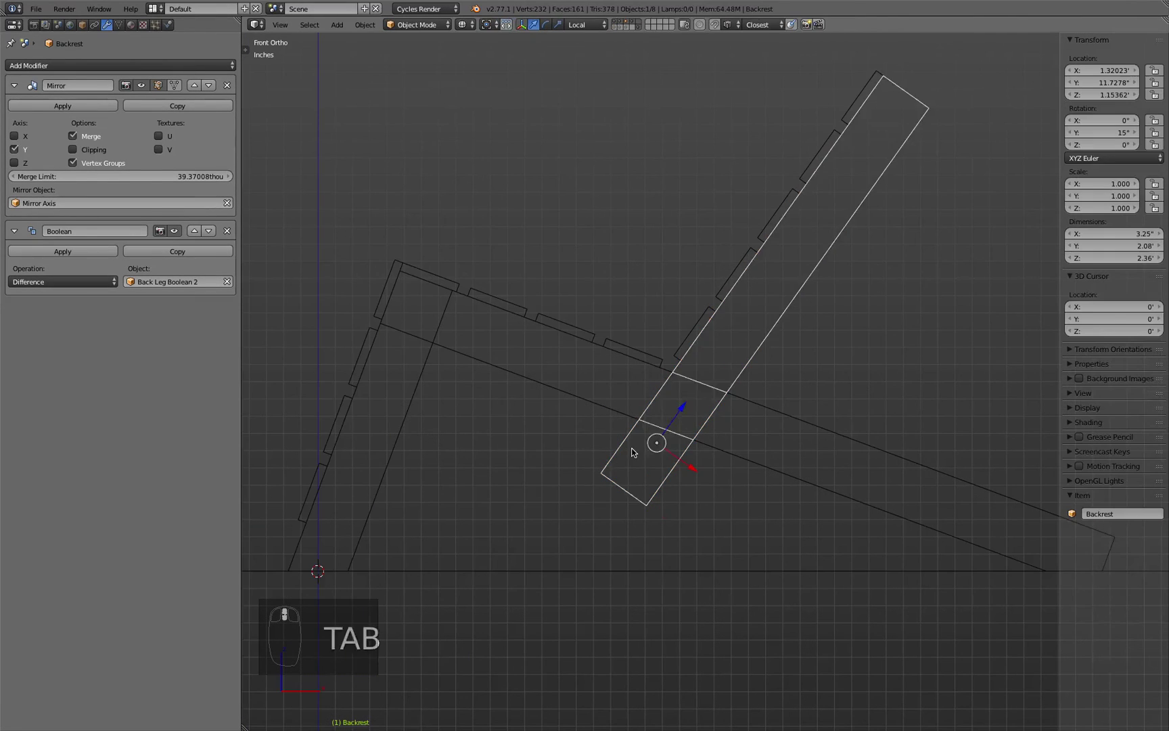
Step: Try extending the Backrest's lower end through the floor plane, making the Backrest about 3.18' long
key(z)
scroll(632, 452, down, 2)
key(z)
key(Tab)
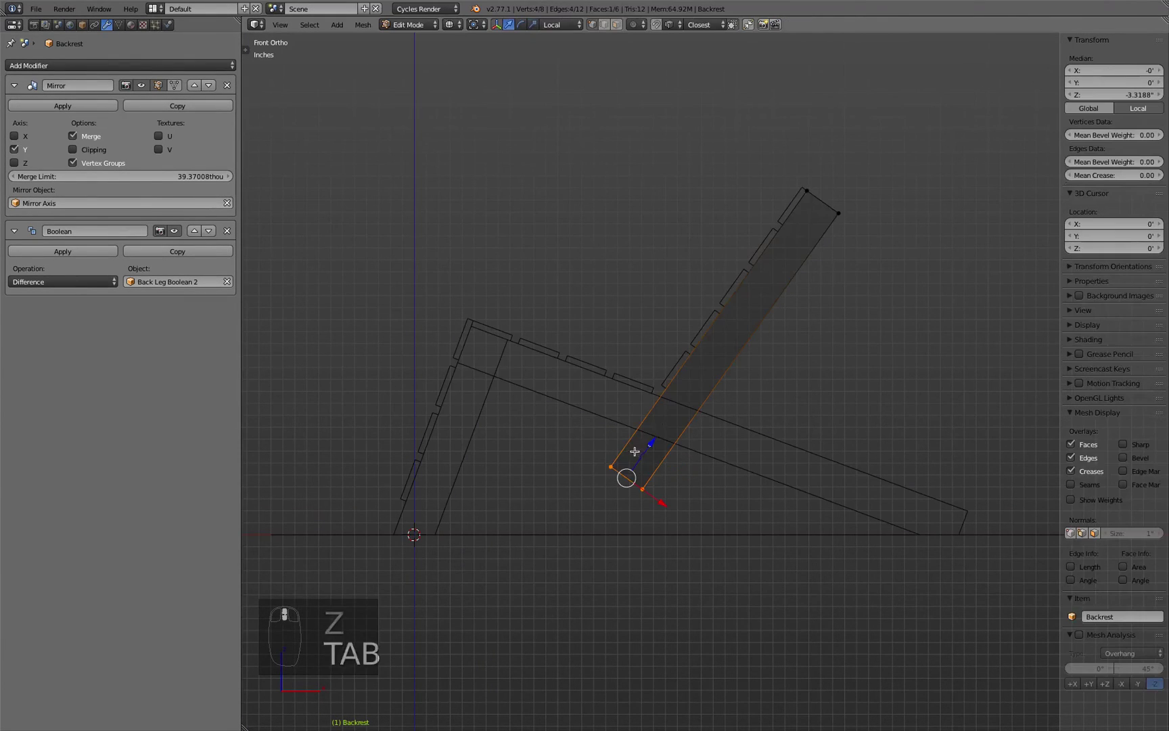
drag(648, 450, 575, 539)
key(Tab)
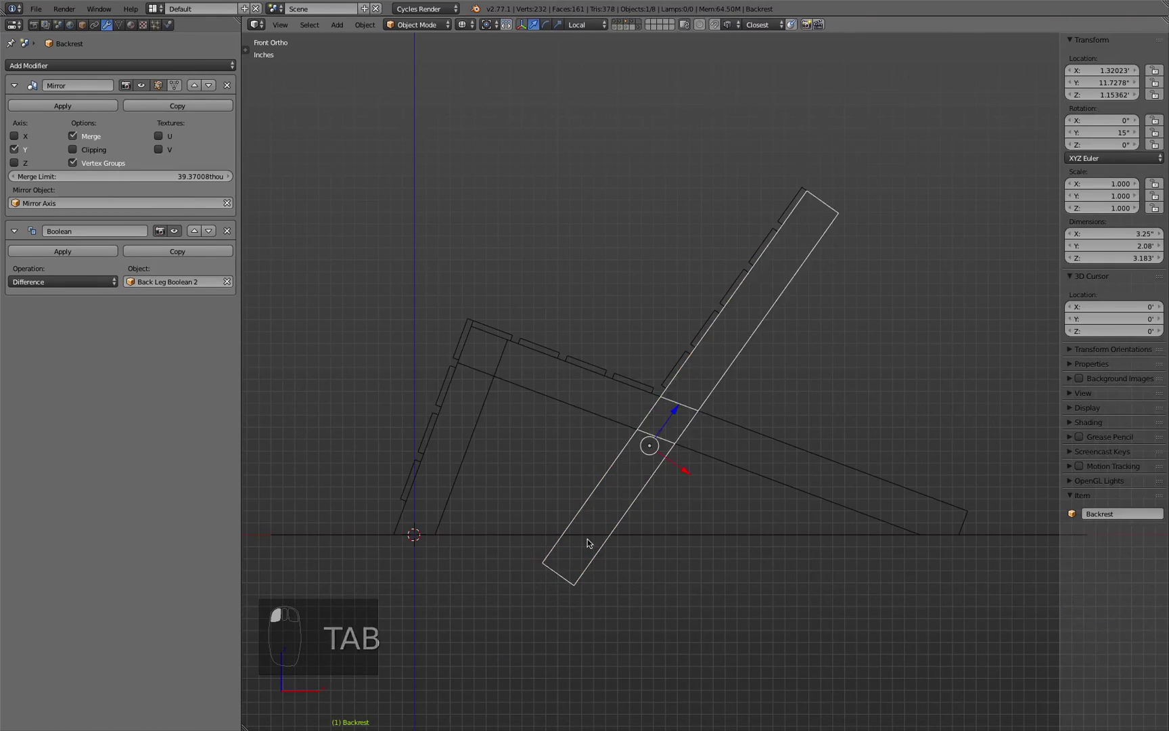
key(z)
middle_drag(587, 527, 610, 546)
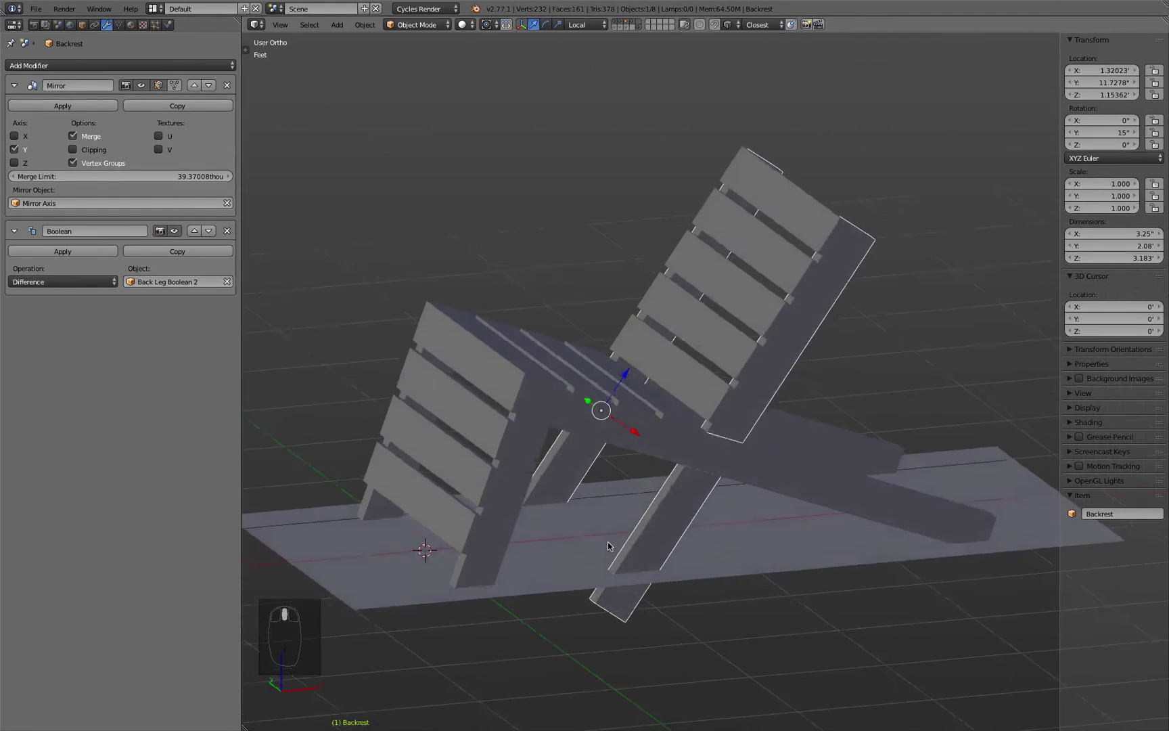
key(KP_1)
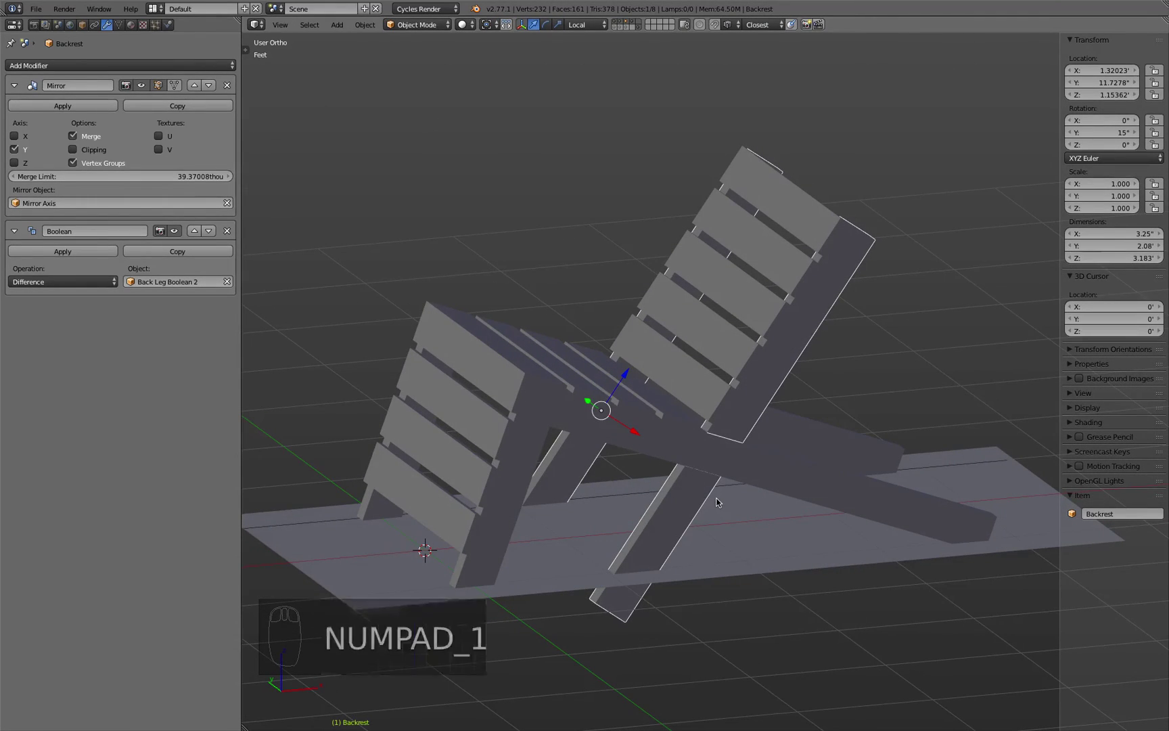
Step: Pull the Backrest's lower end back up to just below the Back Leg, making the Backrest about 2.22' long
key(z)
key(Tab)
drag(578, 541, 678, 446)
scroll(663, 449, up, 4)
scroll(664, 449, up, 4)
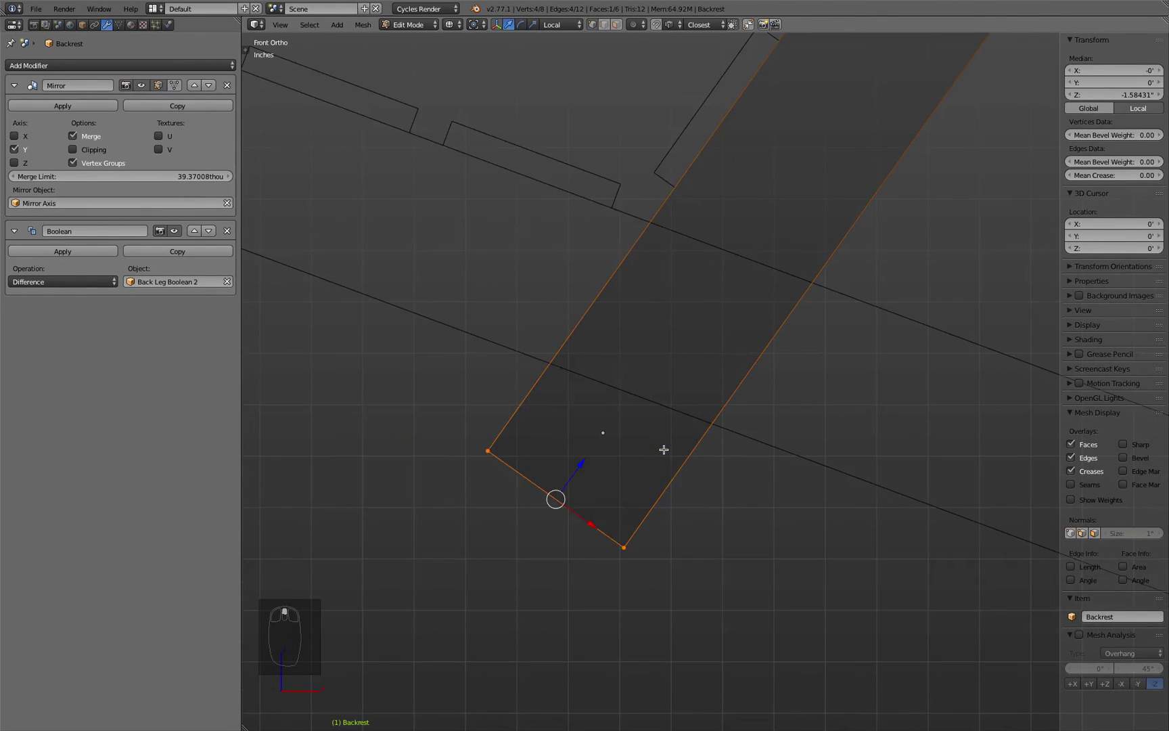
scroll(665, 448, down, 2)
key(Tab)
key(z)
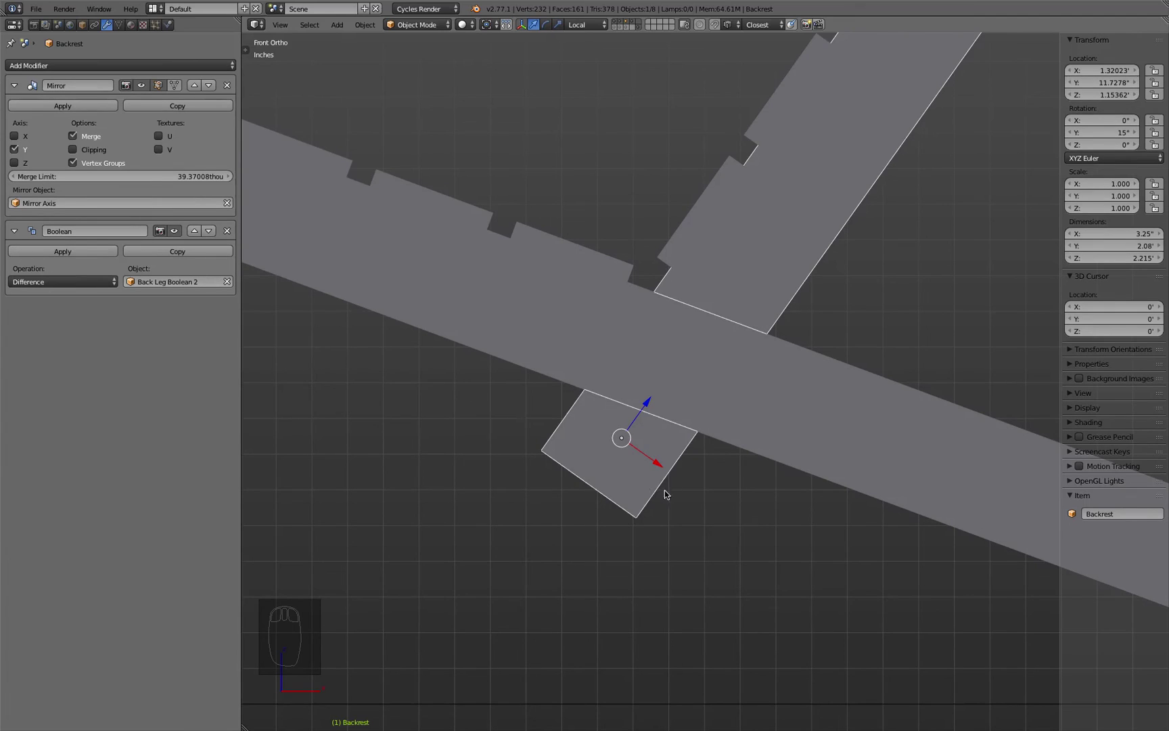
Step: Show the layer containing the Mirror Axis empty and set the empty's Y rotation to 0°
scroll(664, 490, down, 5)
key(z)
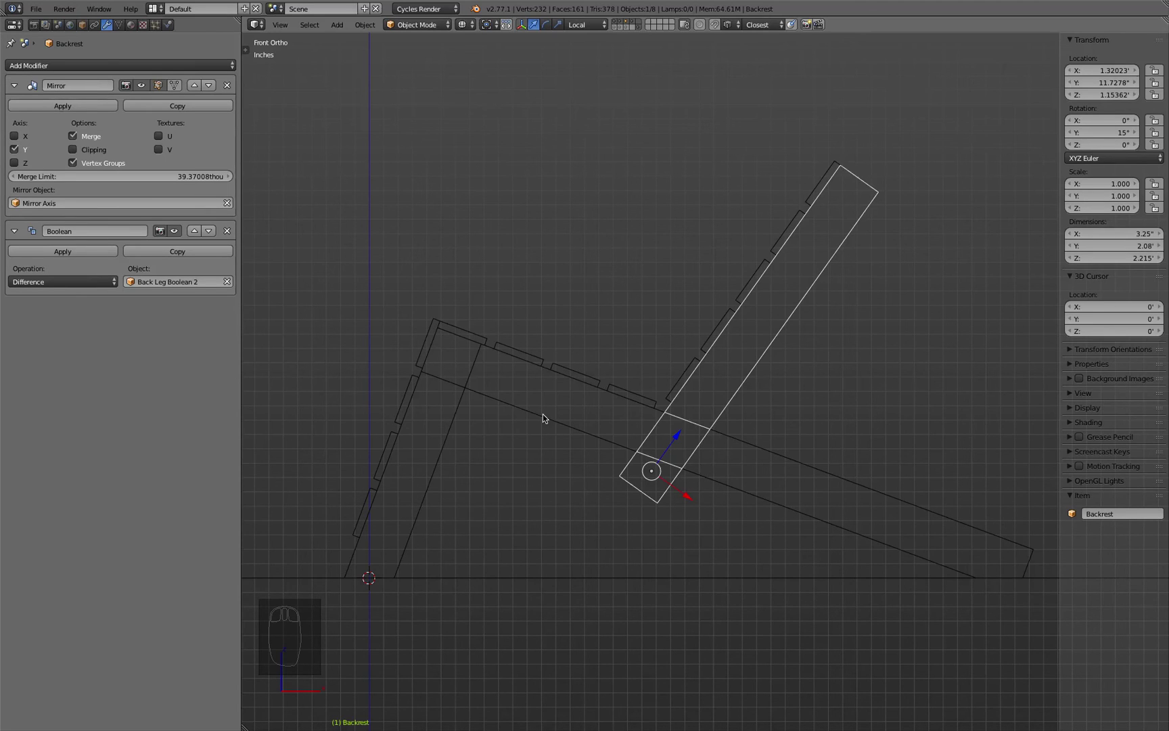
middle_drag(487, 455, 597, 460)
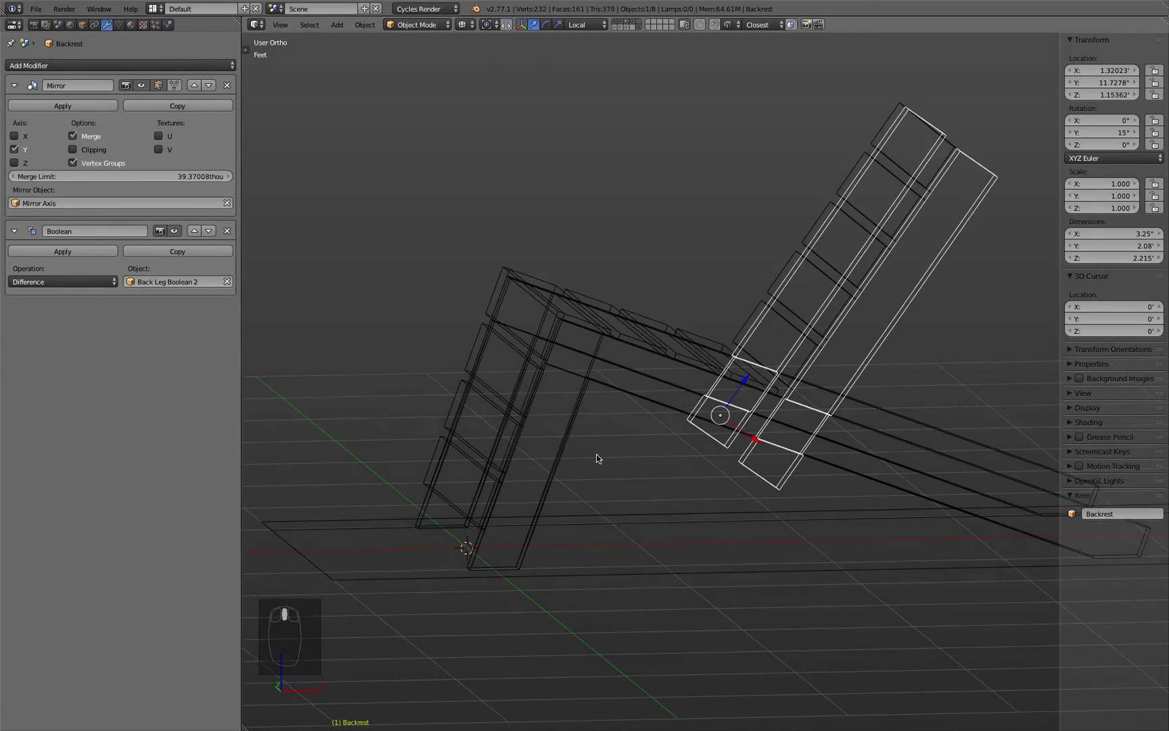
shift+click(614, 27)
click(332, 499)
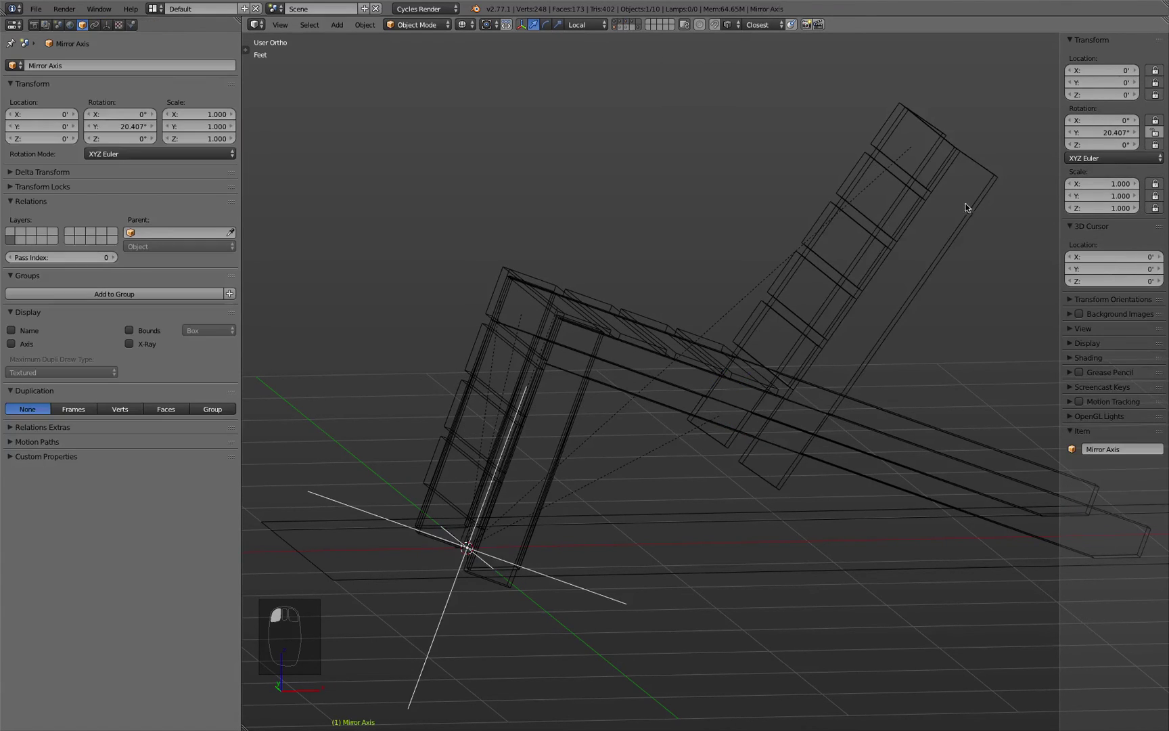
click(1107, 135)
text(0)
key(Return)
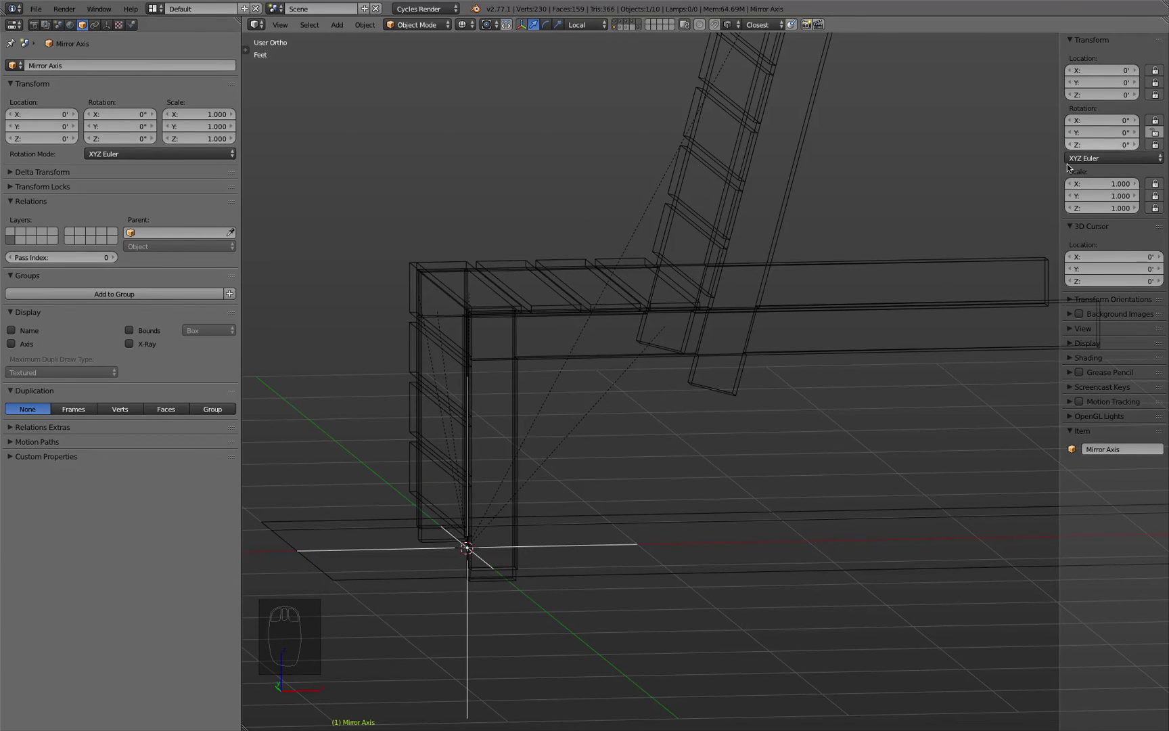
Step: Add a plane and place it across the Backrest's lower end, at about X 1.34' and Z 1.13'
key(KP_1)
key(z)
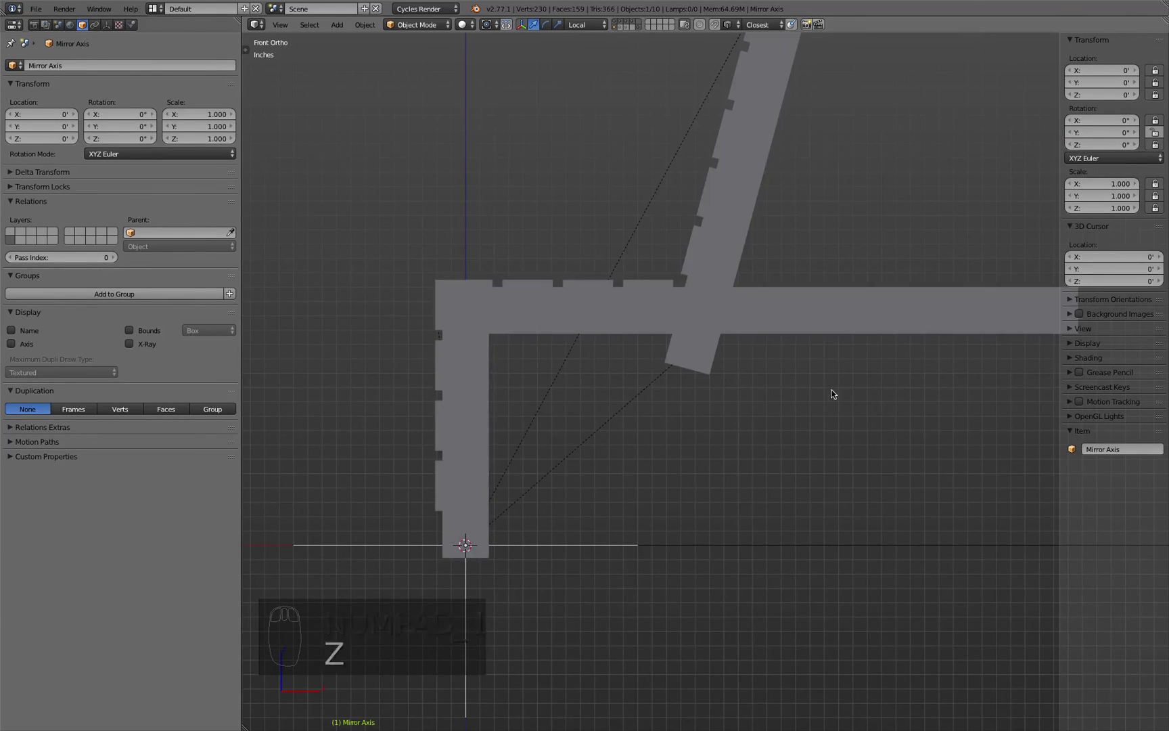
key(shift+a)
mouse_move(649, 430)
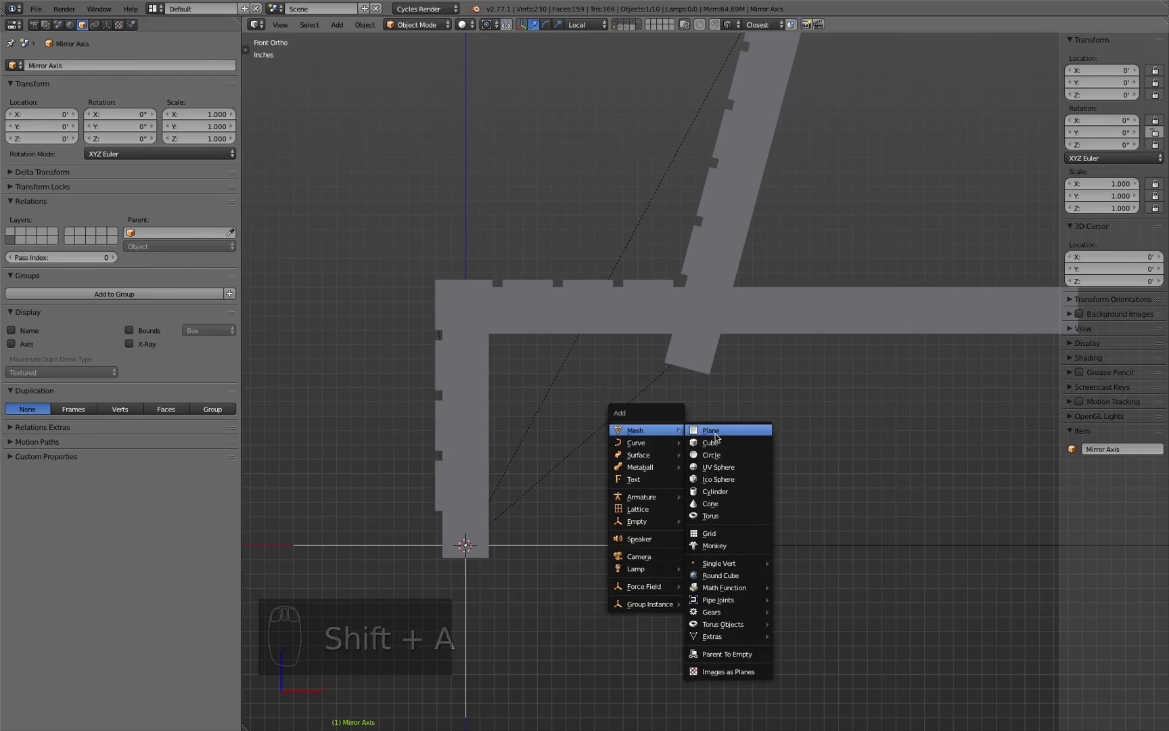
click(710, 431)
key(g)
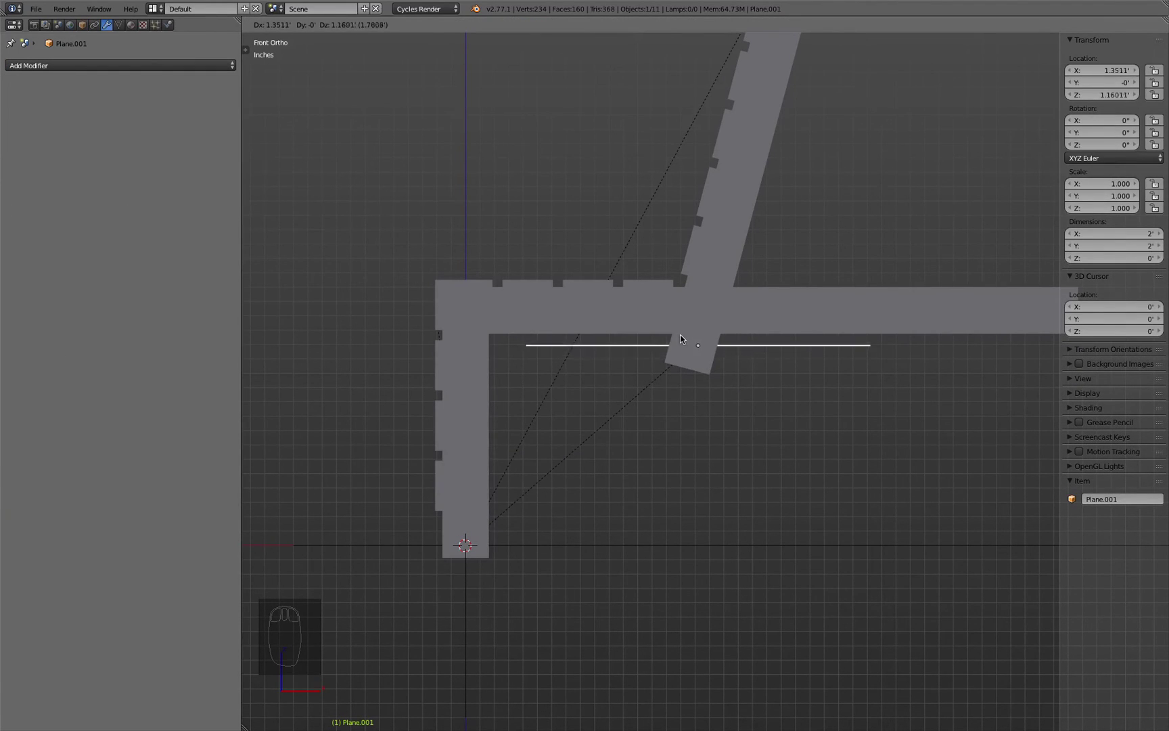
click(685, 369)
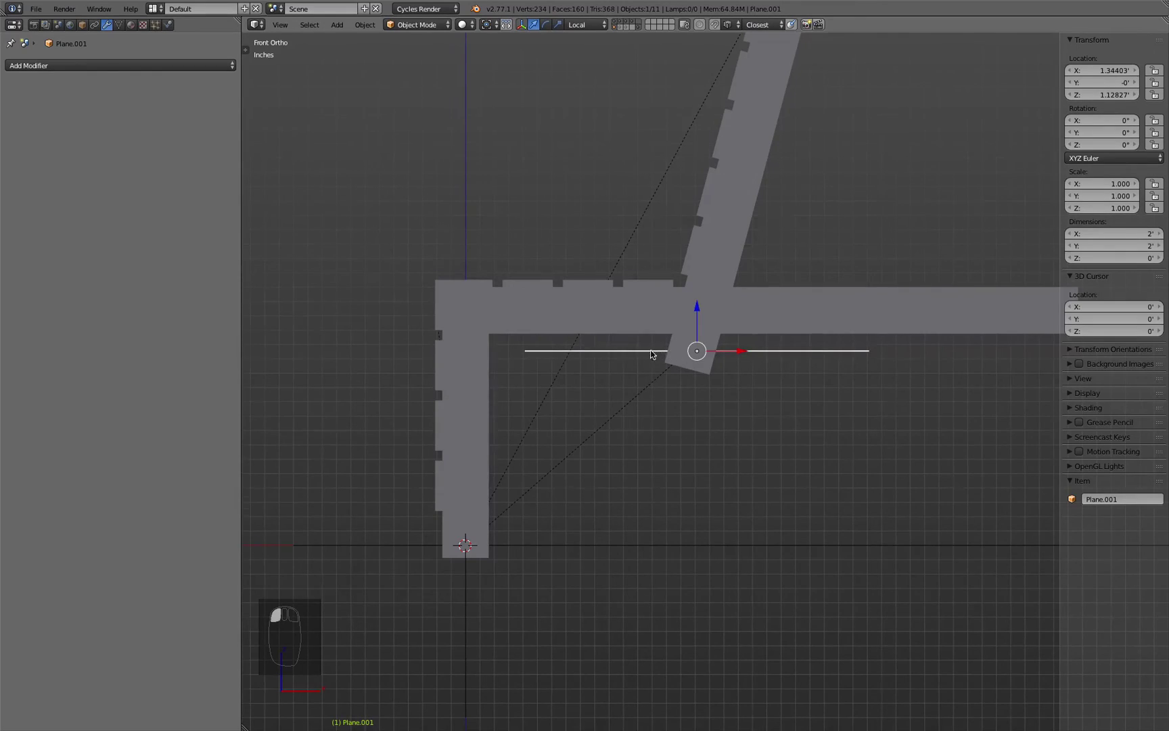
Step: Scale the new plane's mesh along Y to about 2.32' so it spans beyond both Backrest boards
middle_drag(650, 352, 553, 365)
key(Tab)
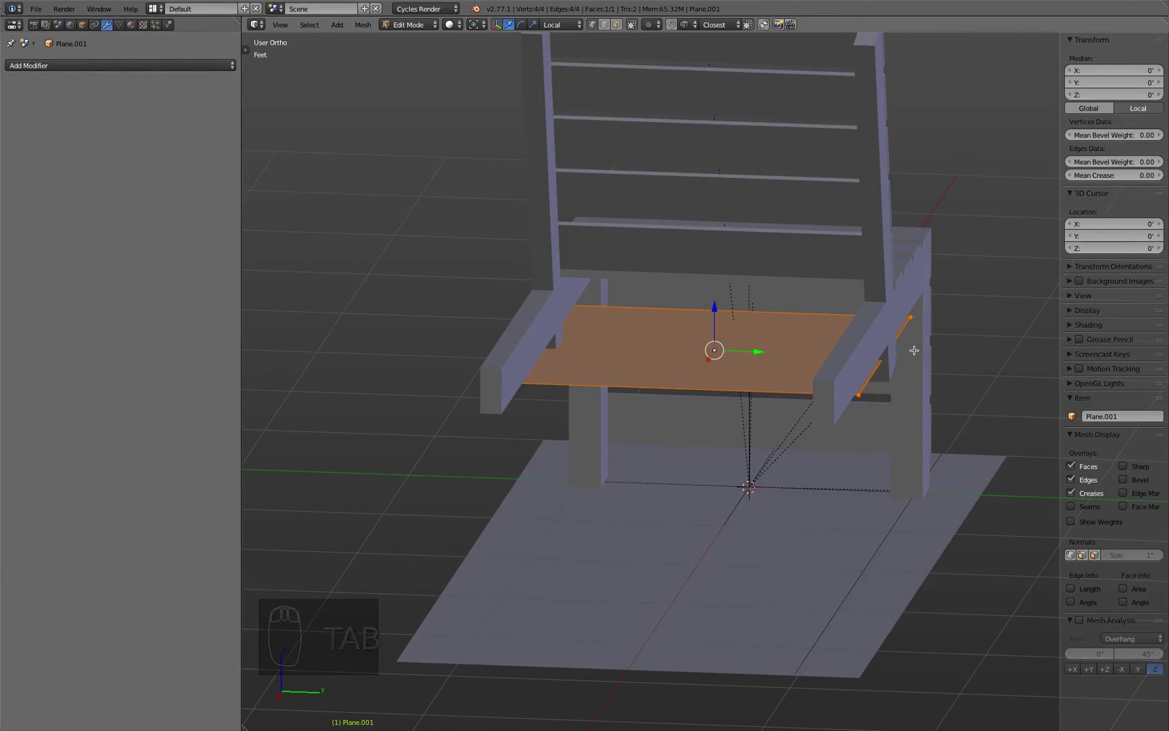
key(s)
click(960, 417)
key(Tab)
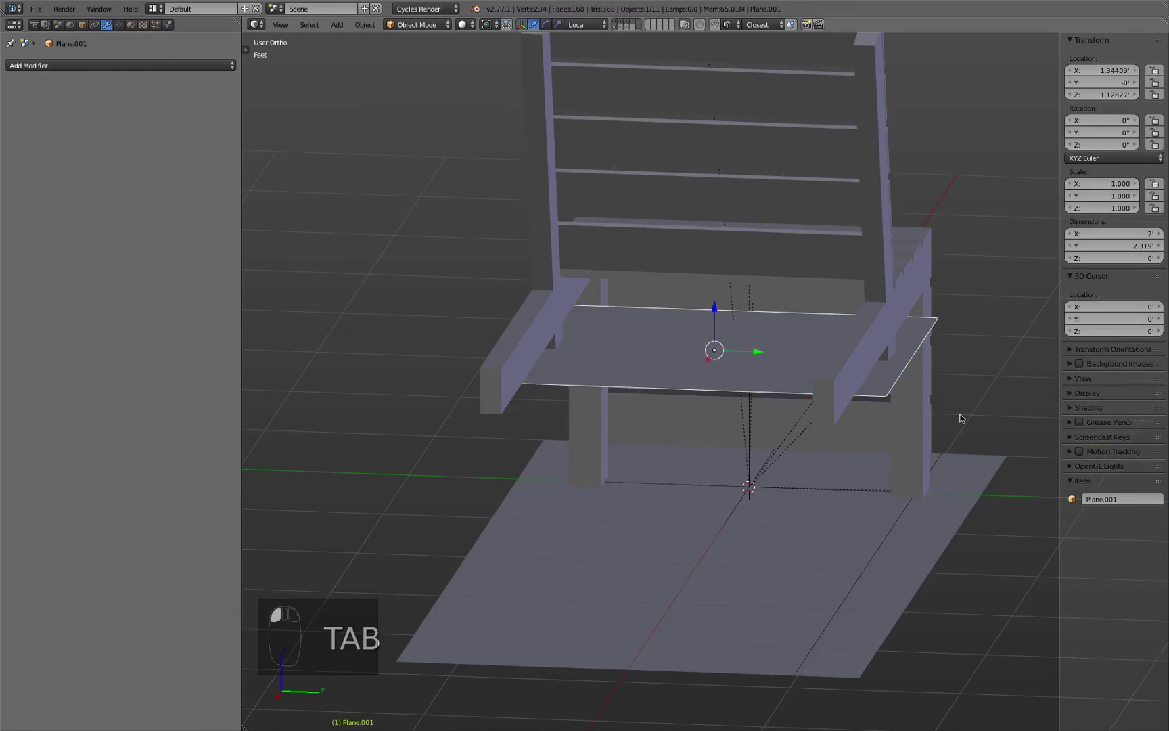
Step: Parent the plane across the Backrest's lower end to the Mirror Axis empty as an Object parent
middle_drag(960, 418, 634, 409)
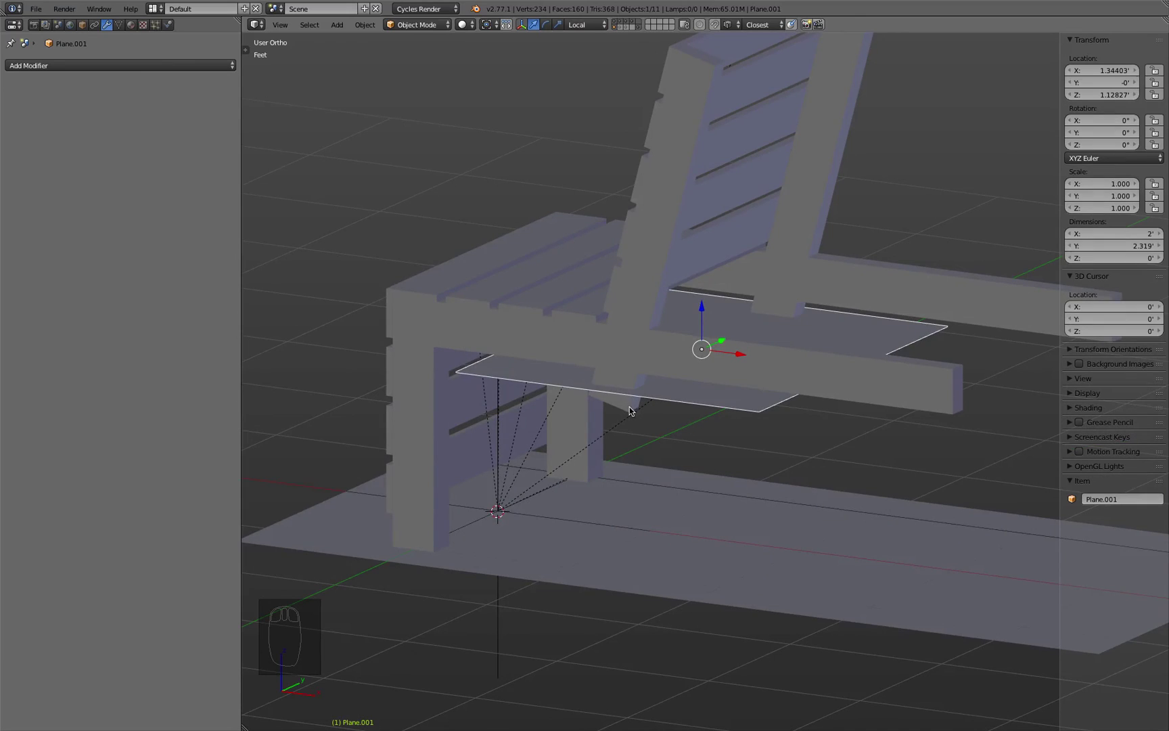
key(z)
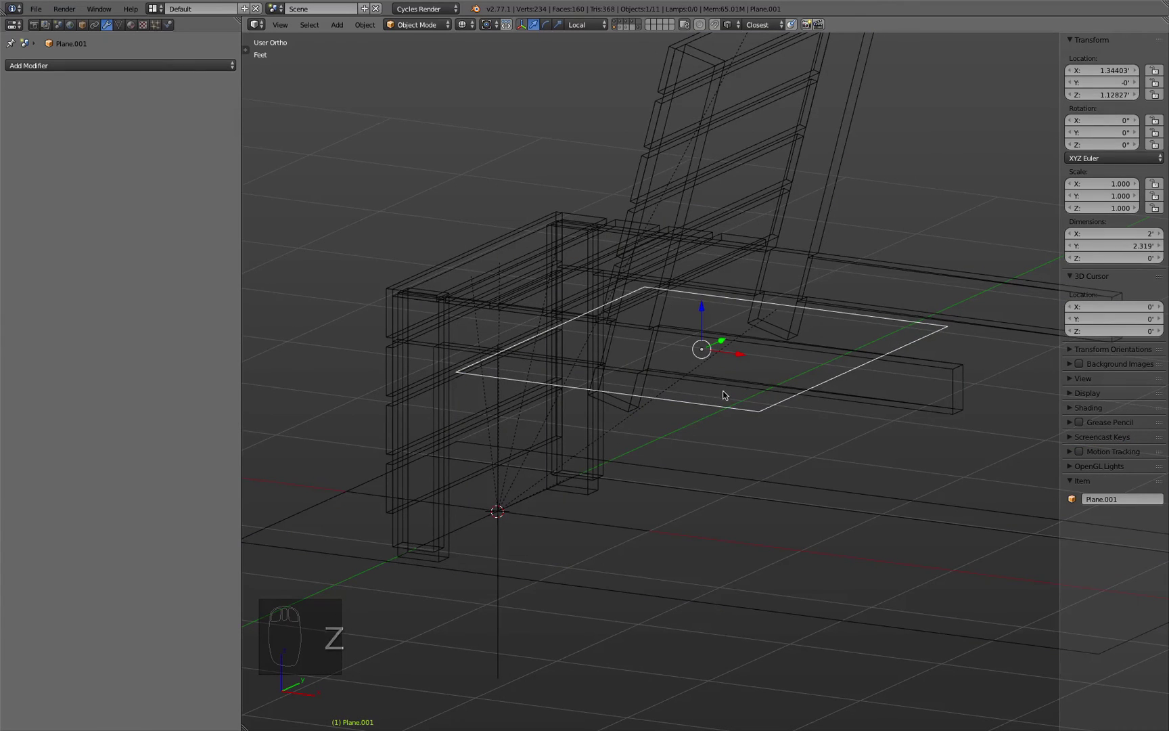
shift+click(624, 527)
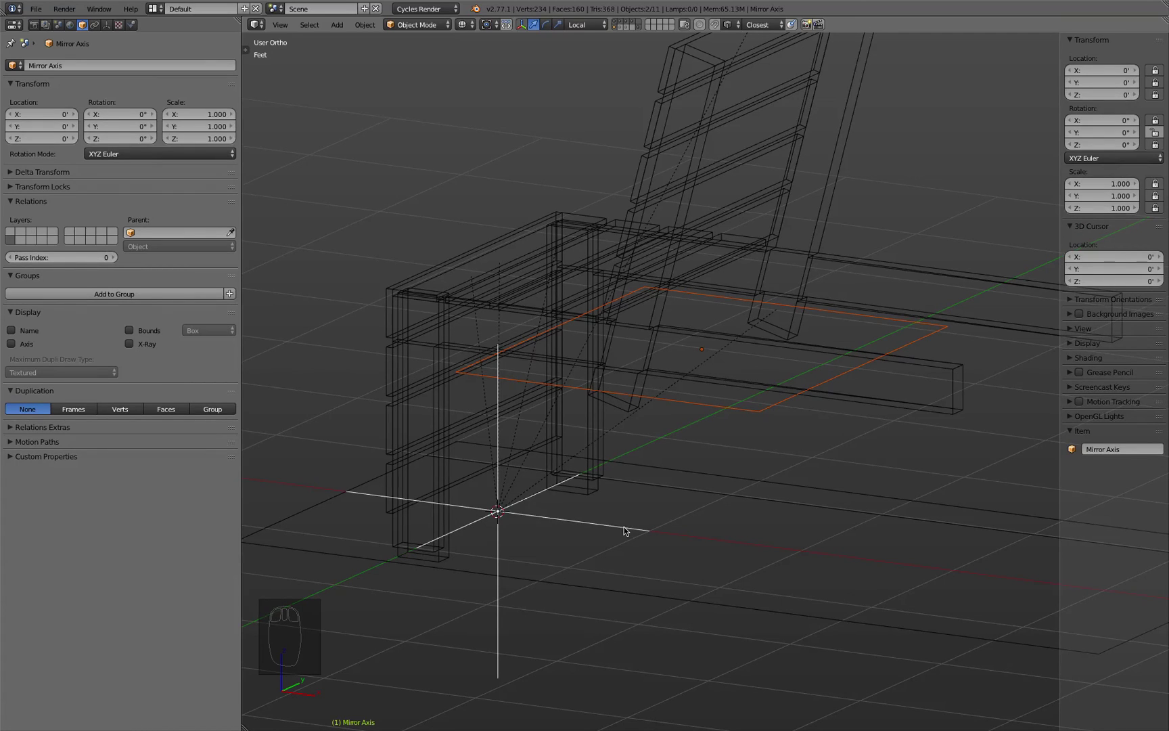
click(771, 420)
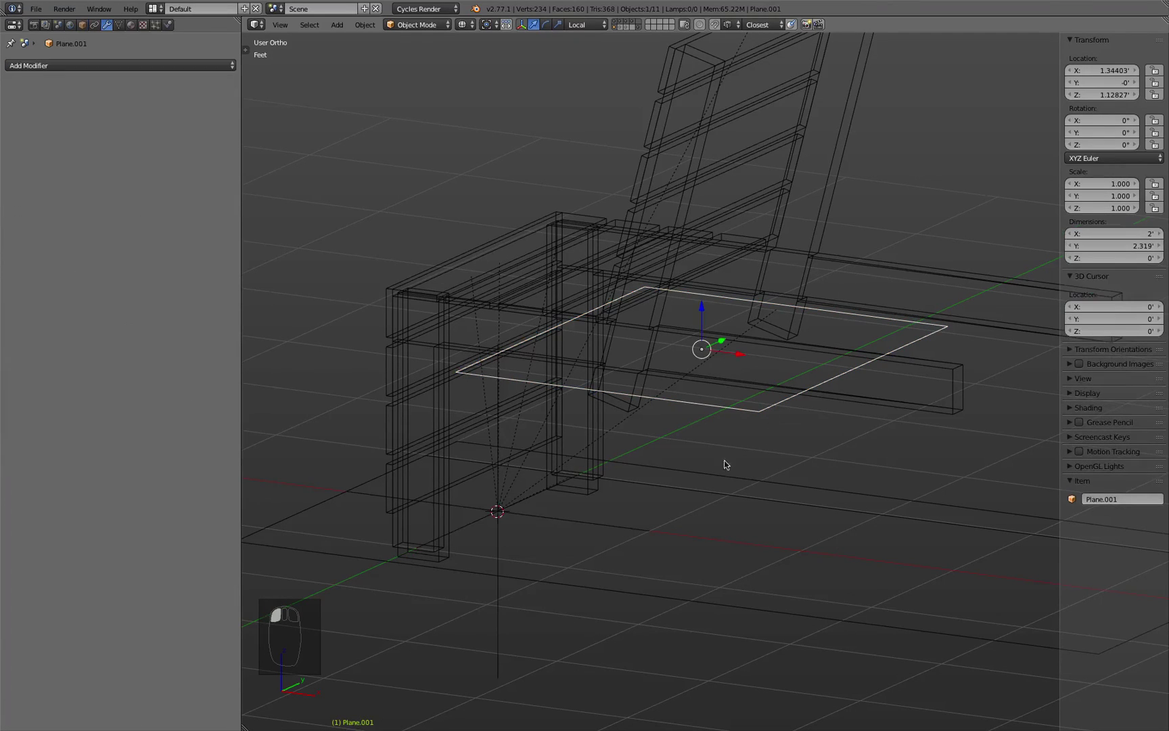
shift+click(635, 531)
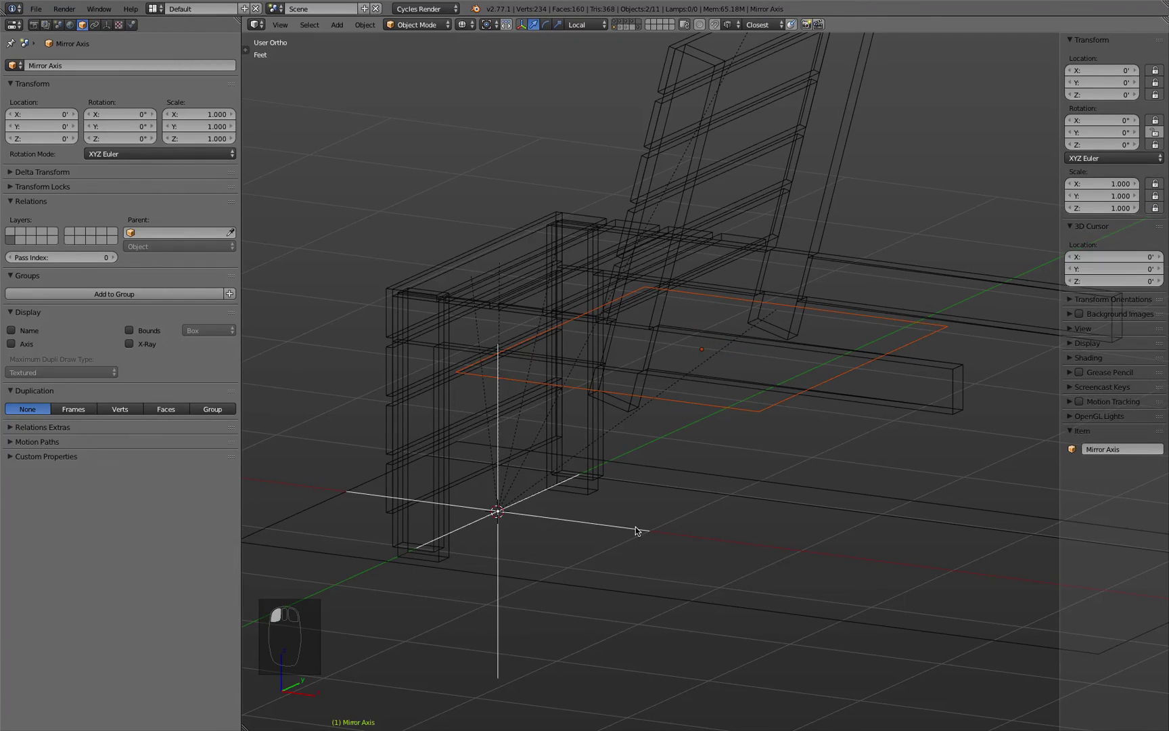
click(365, 25)
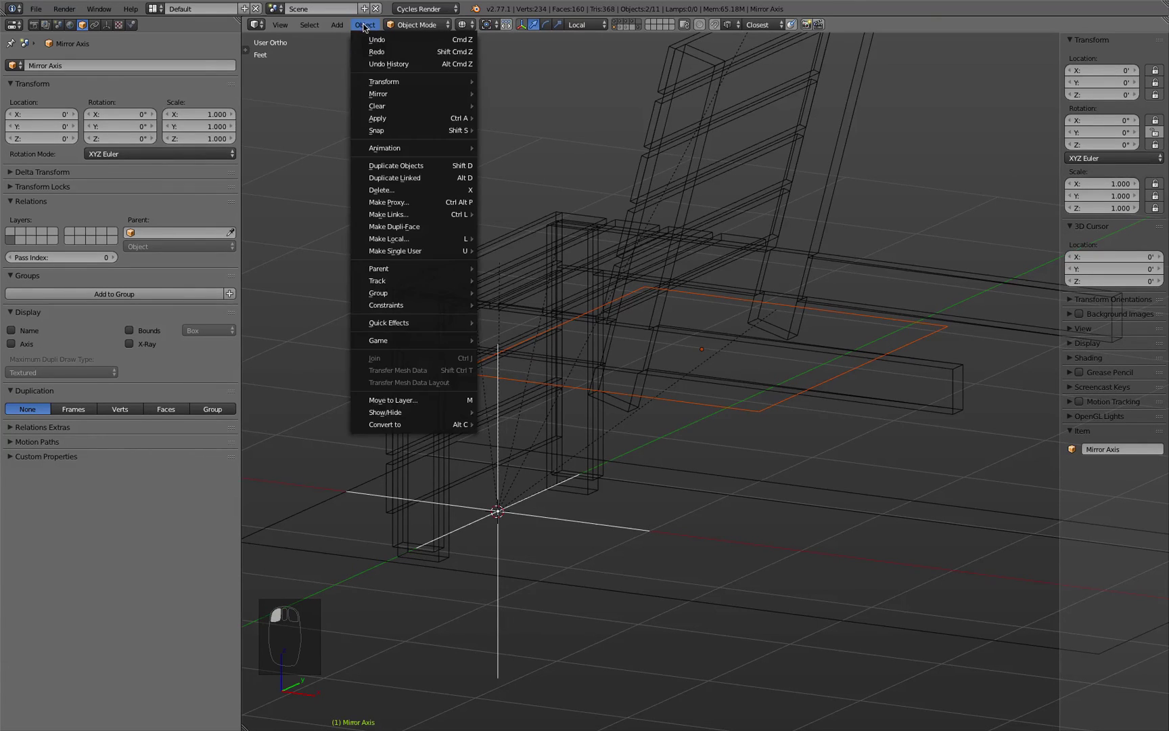
mouse_move(419, 304)
mouse_move(419, 269)
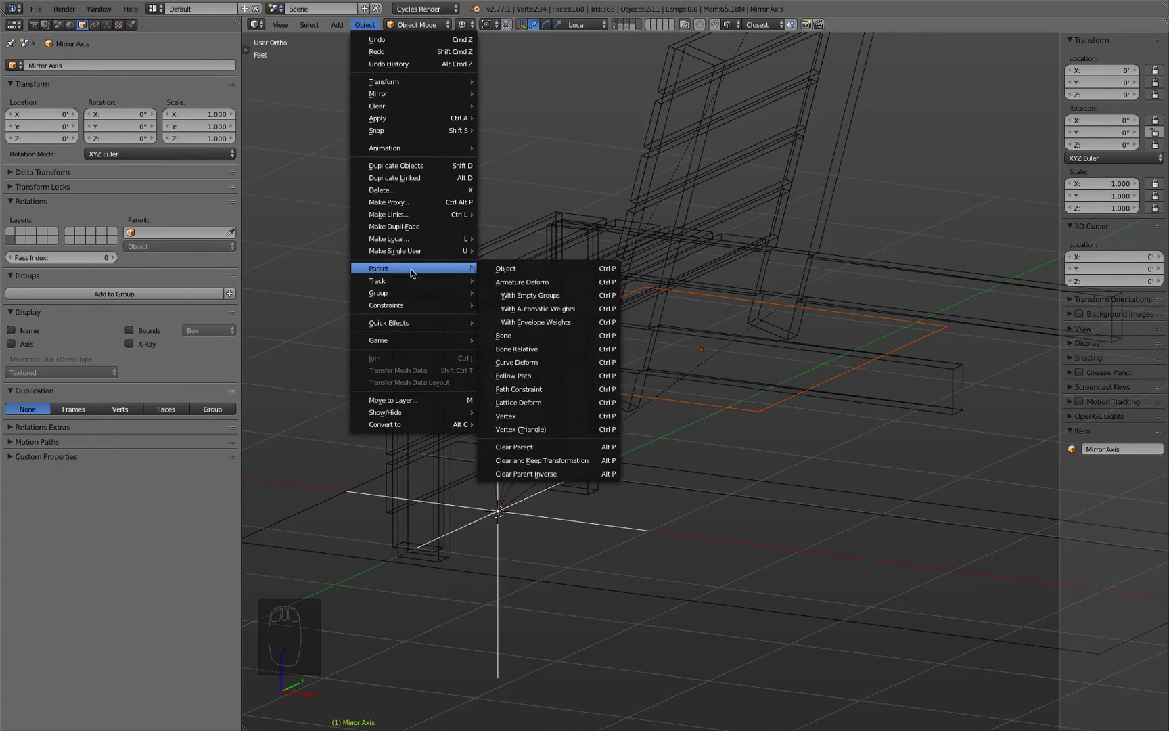
click(527, 272)
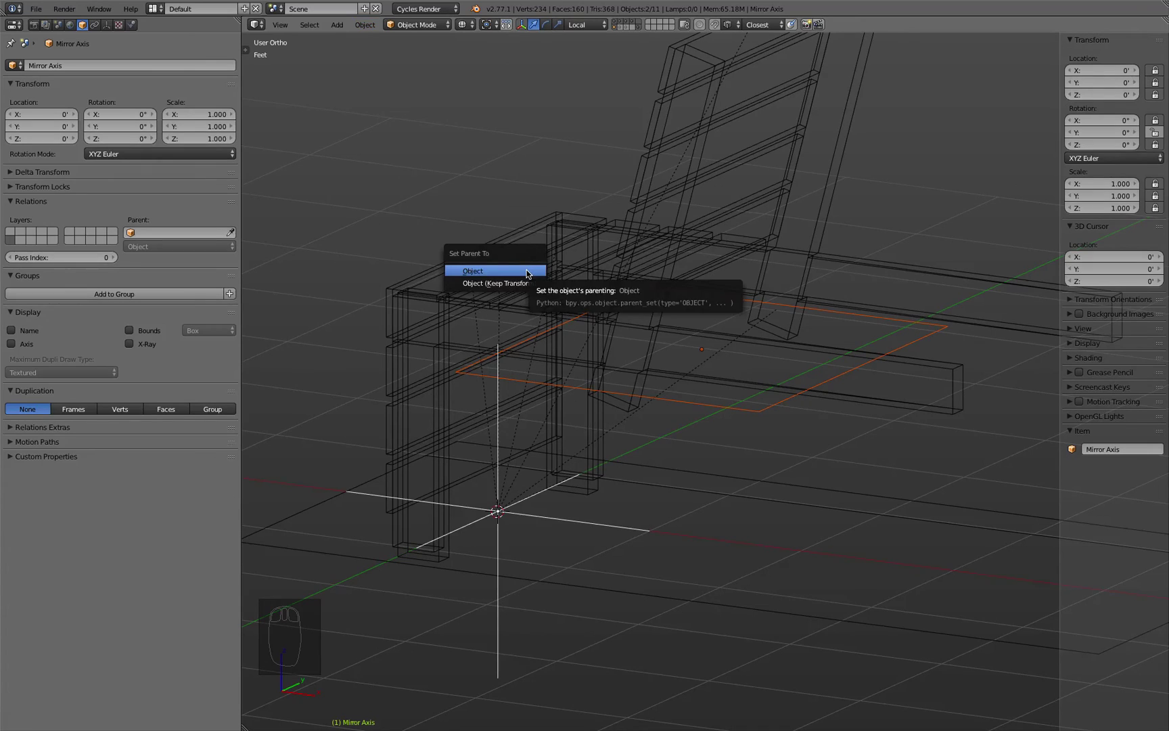
click(527, 271)
Step: Rename the newly parented plane as Backrest Bottom Trim Boolean
right_click(749, 412)
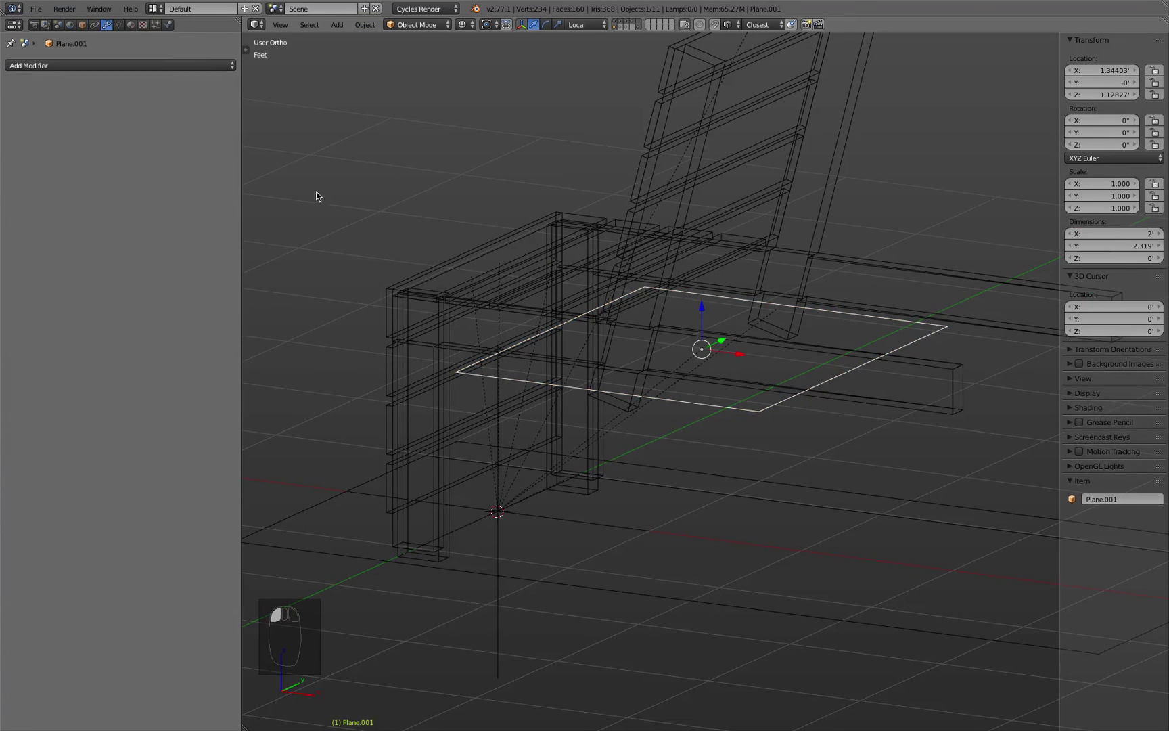
click(86, 64)
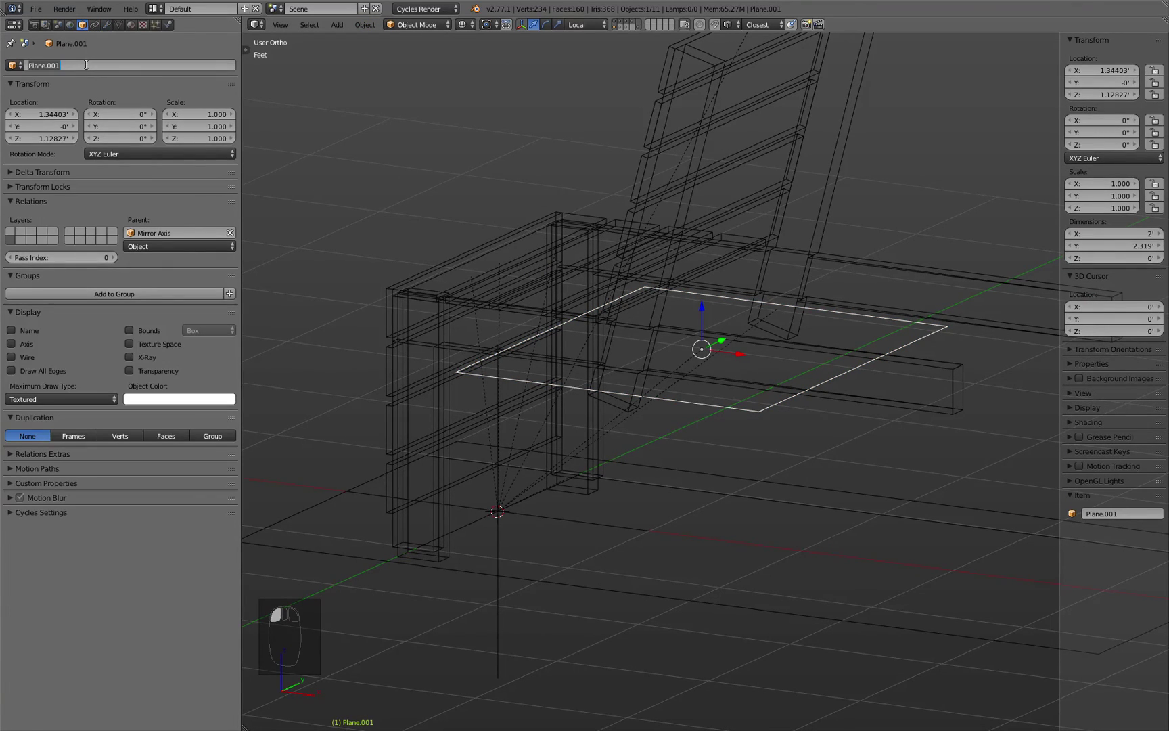
text(Backrest Bottom Trim Boolean)
key(Return)
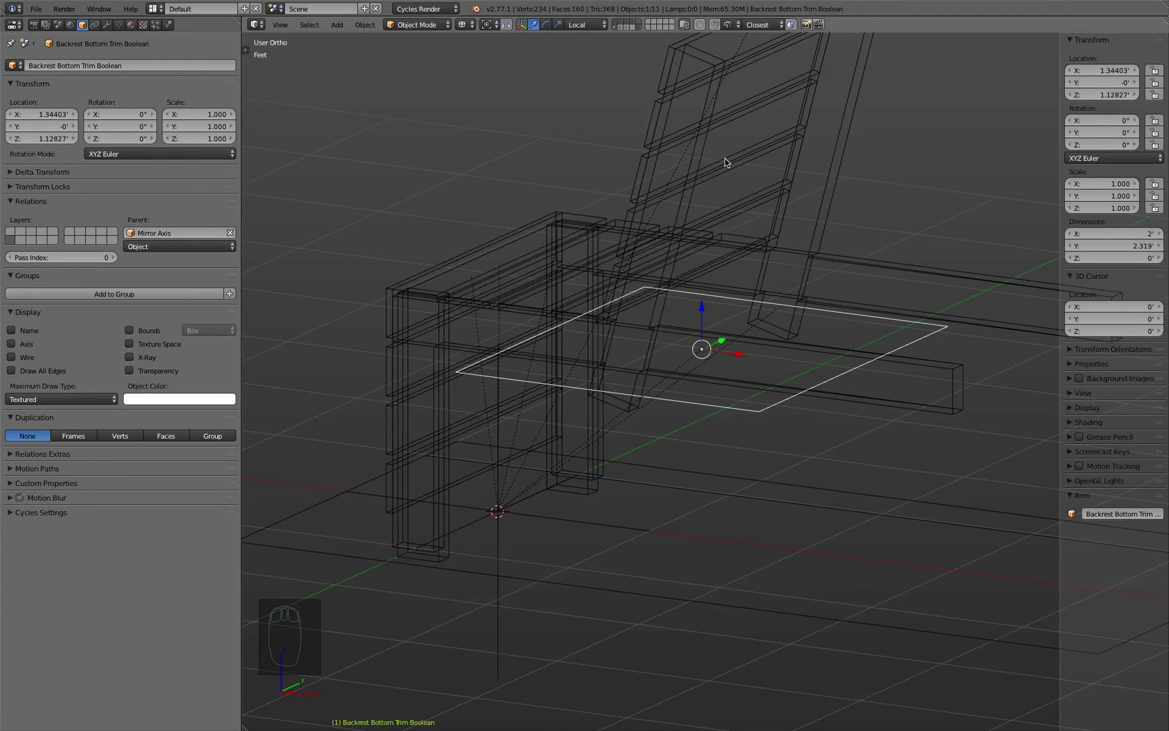
Step: Add a Boolean modifier to the Backrest with the Difference operation and Backrest Bottom Trim Boolean as its object
key(KP_1)
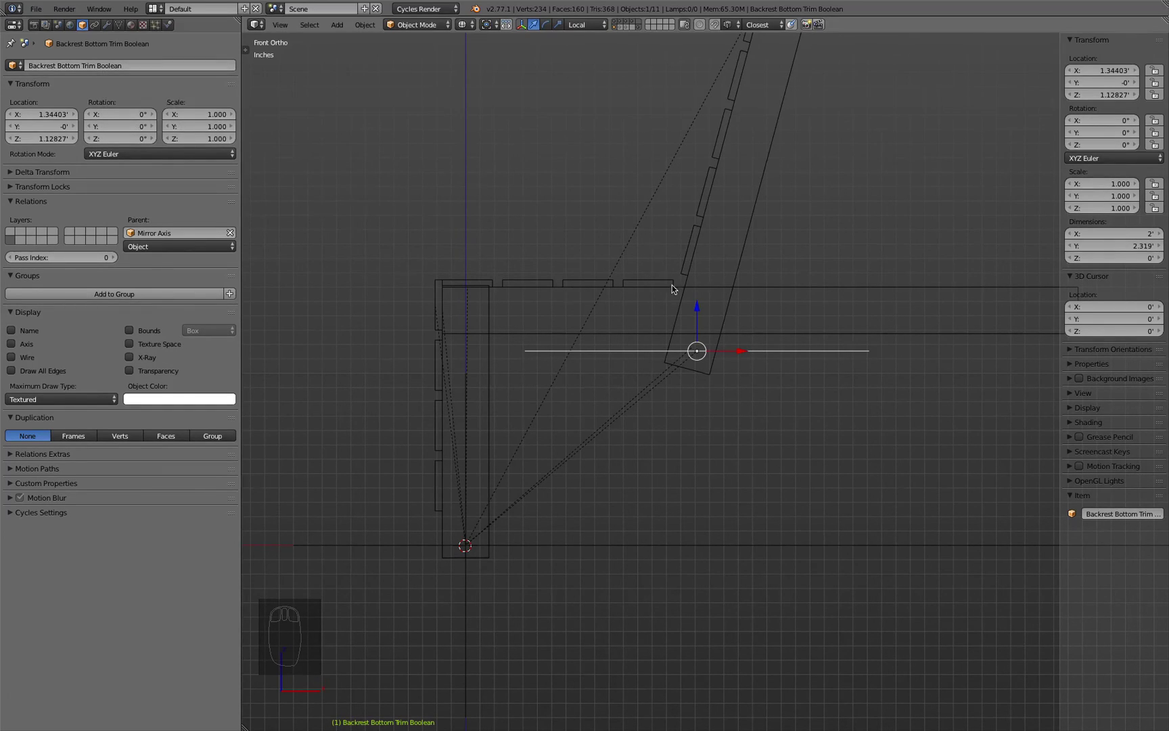
key(z)
scroll(727, 346, up, 3)
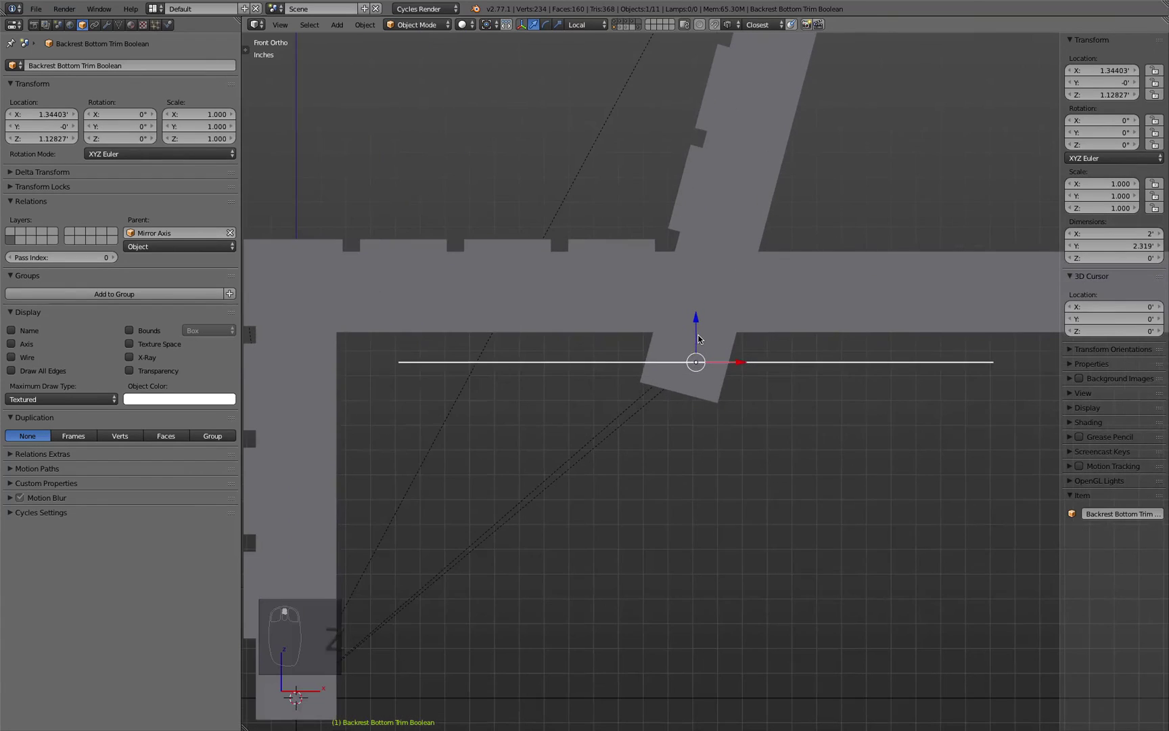
click(711, 393)
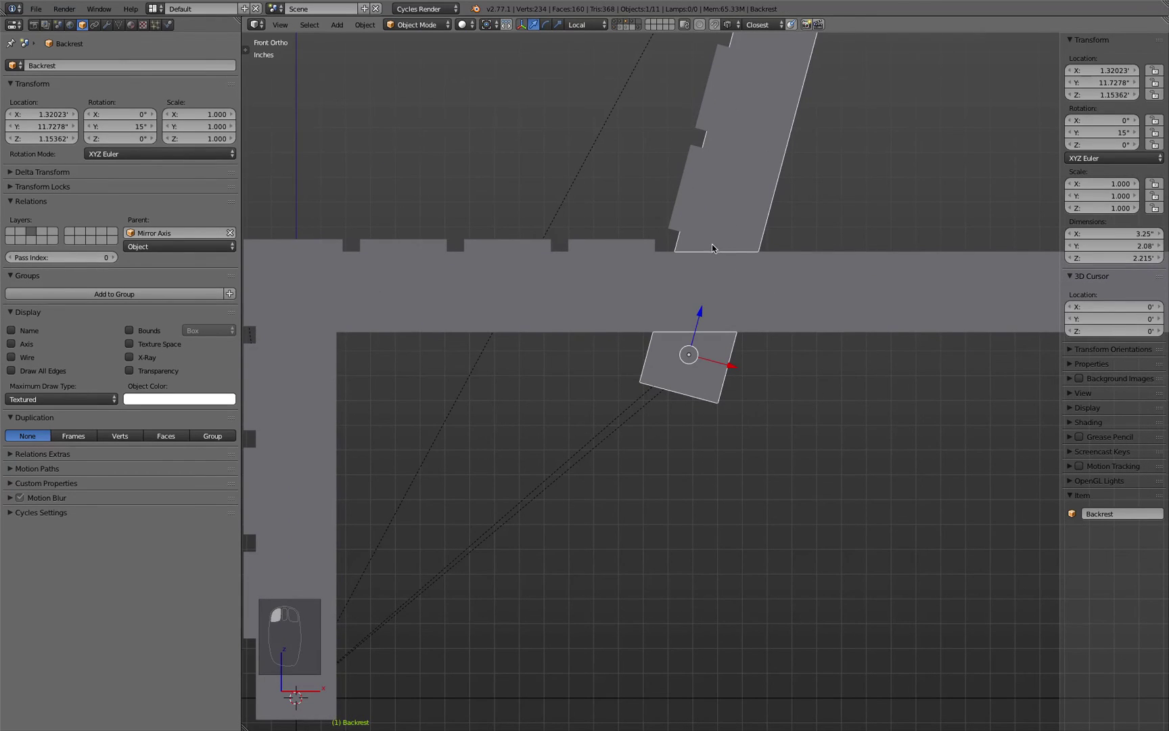
key(z)
click(109, 25)
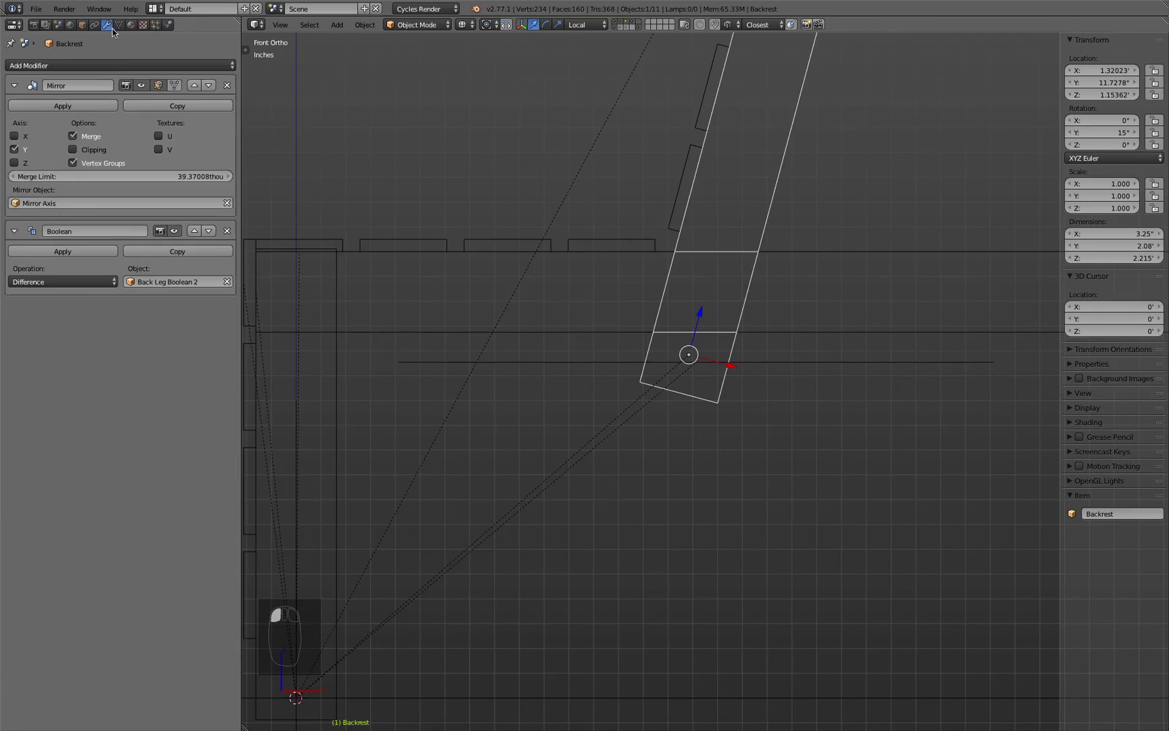
click(129, 64)
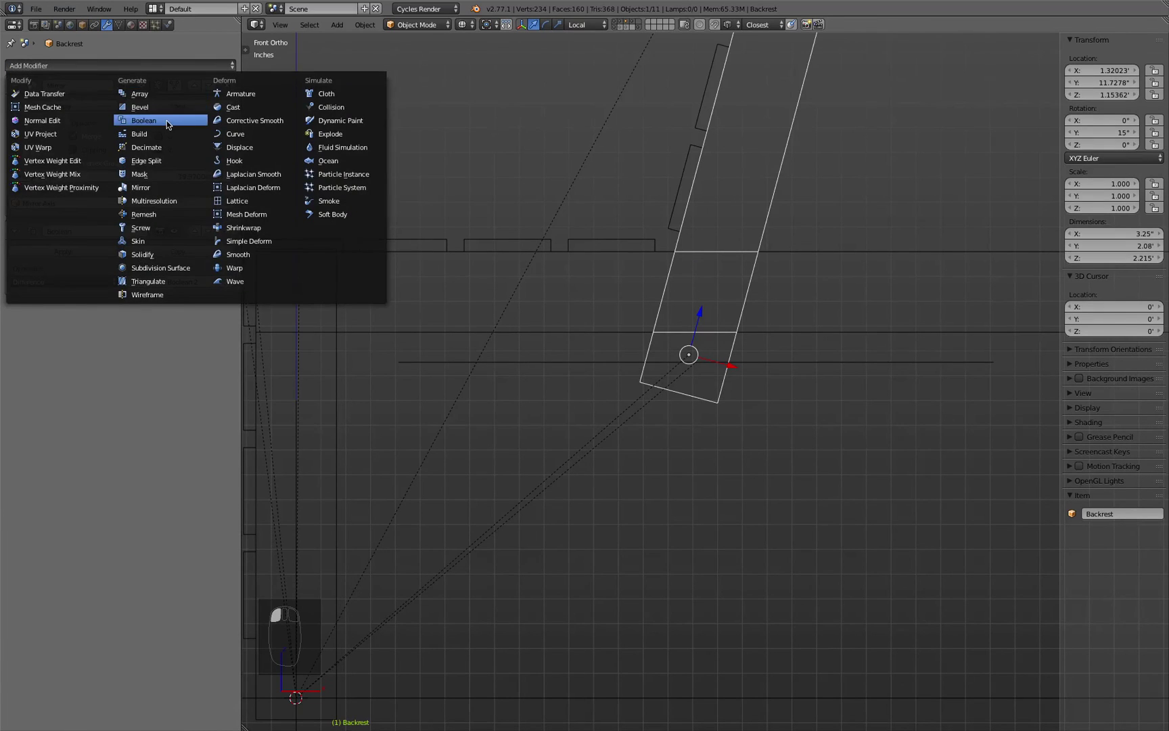
click(166, 121)
click(65, 360)
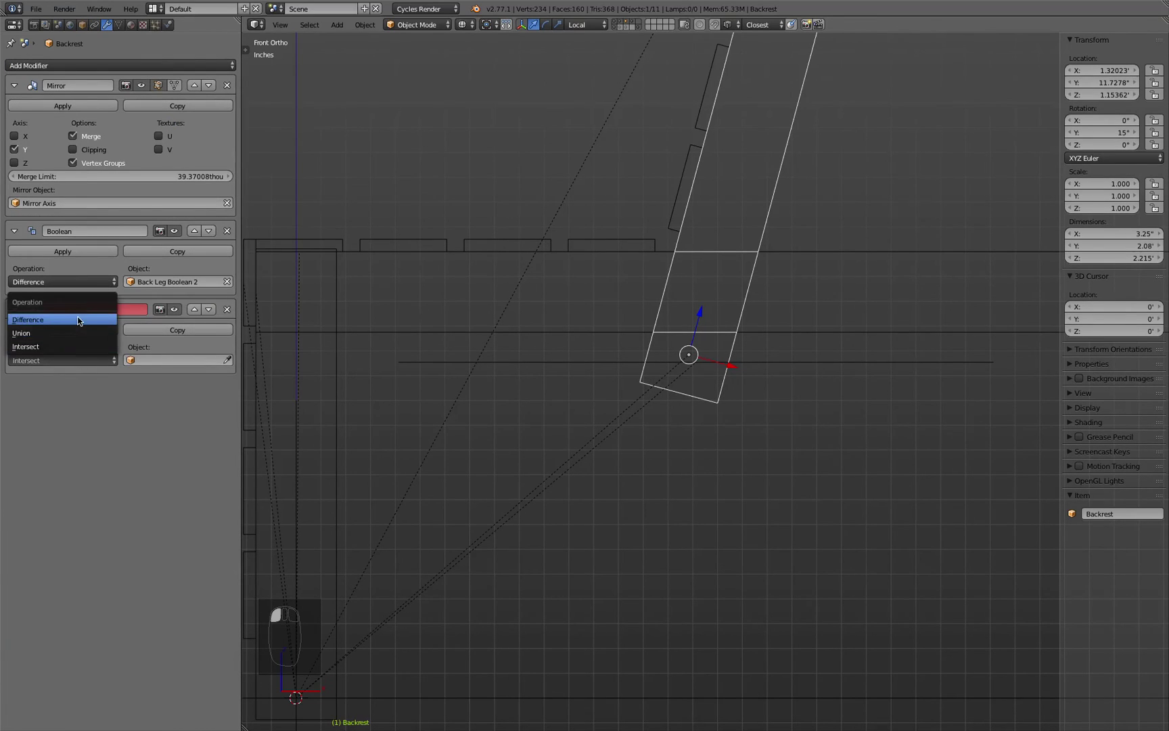
click(227, 360)
click(544, 361)
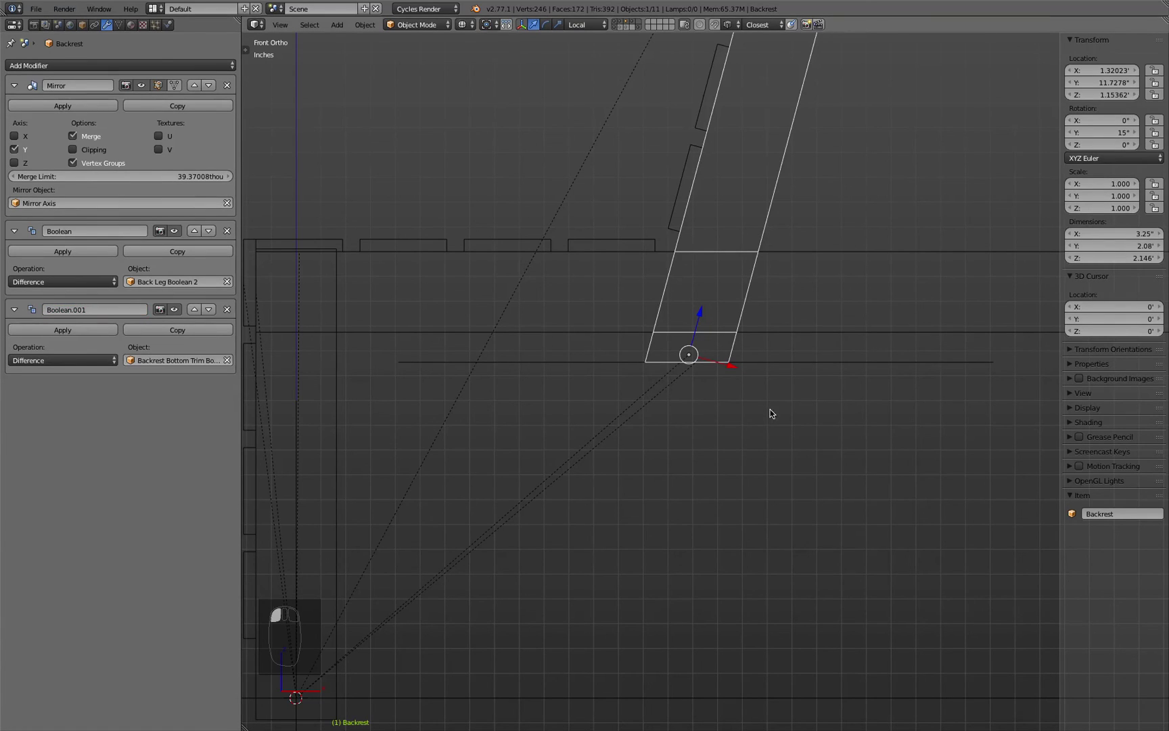
Step: Move the Backrest Bottom Trim Boolean plane to a hidden layer
middle_drag(791, 372, 804, 397)
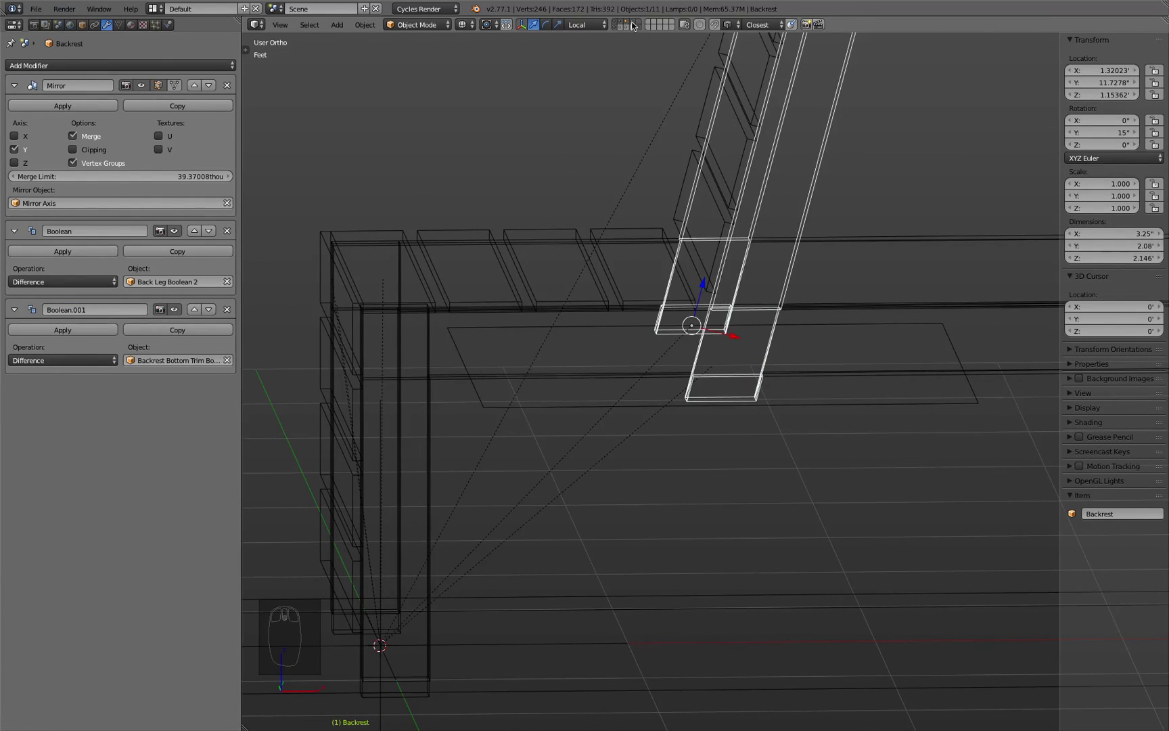
click(830, 404)
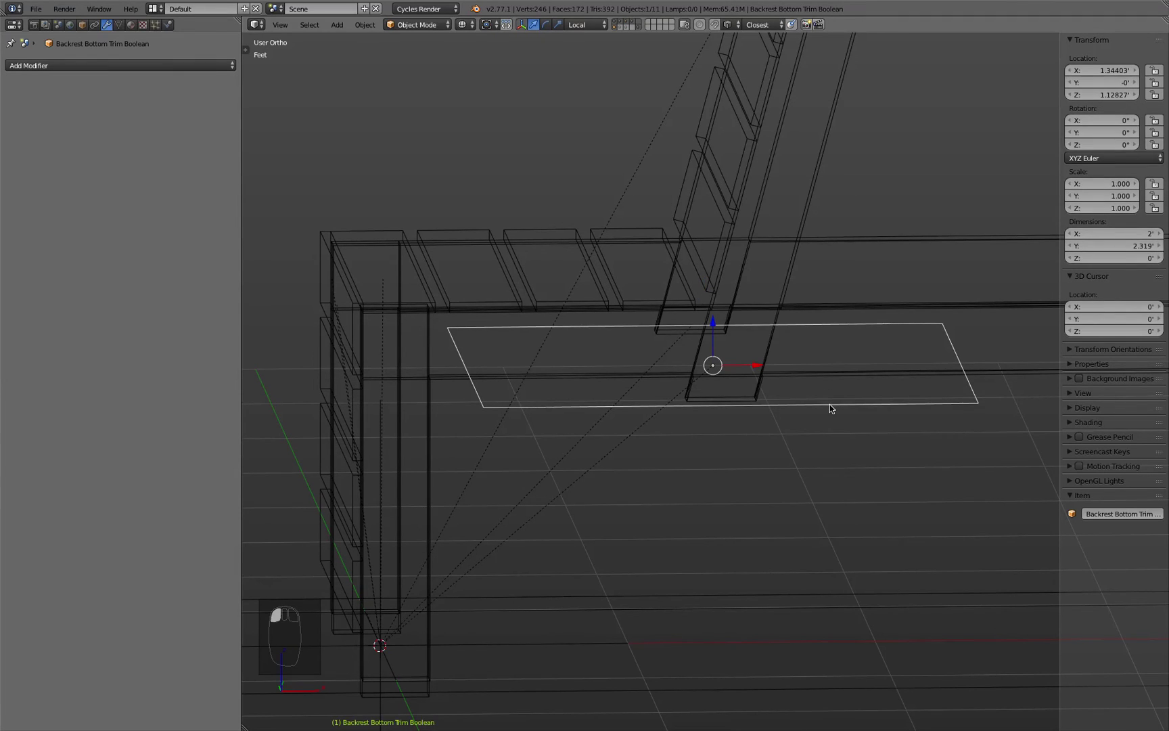
key(m)
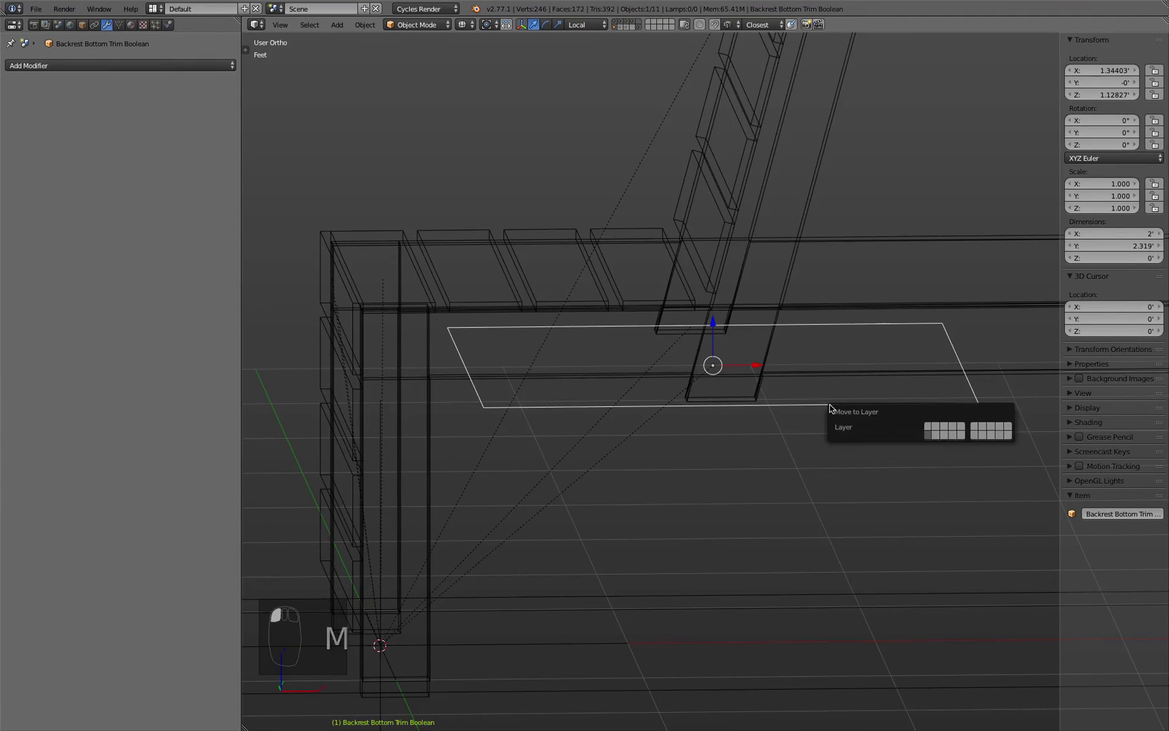
click(944, 434)
Step: Set the Mirror Axis empty's Y rotation to 24°
key(z)
mouse_move(773, 487)
middle_down()
mouse_move(719, 445)
mouse_move(731, 485)
mouse_move(456, 572)
middle_up()
click(439, 402)
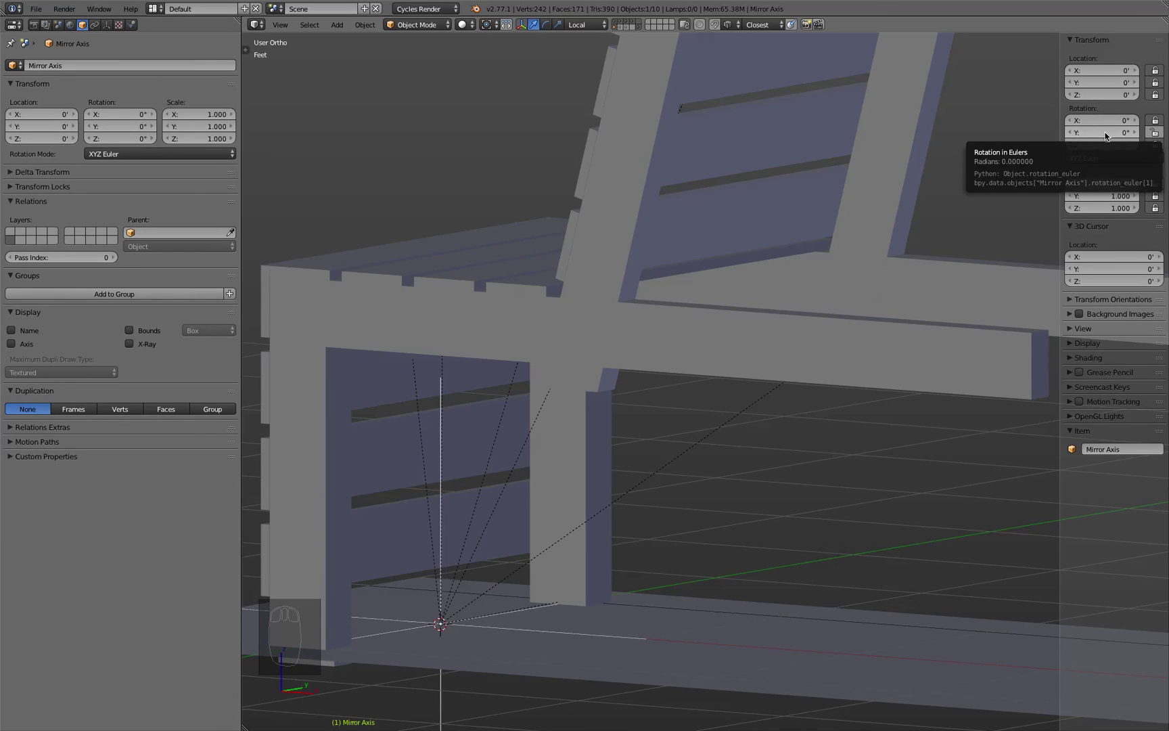
key(r)
right_click(745, 446)
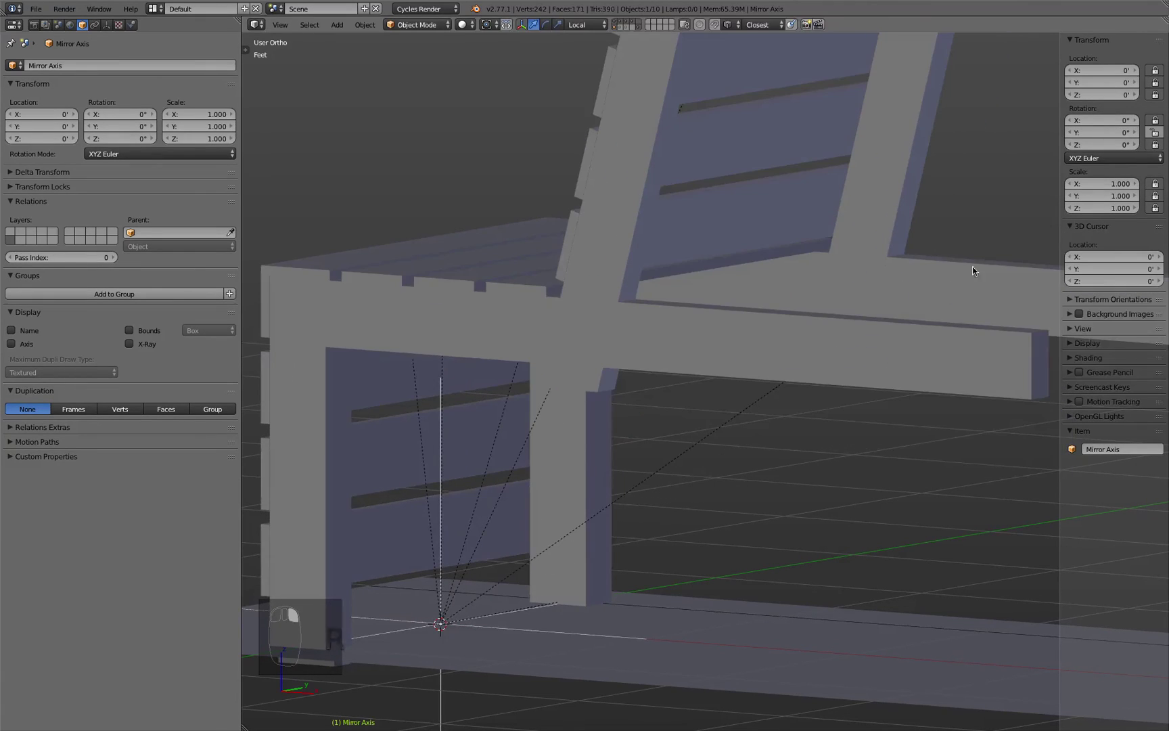
click(1090, 133)
text(2)
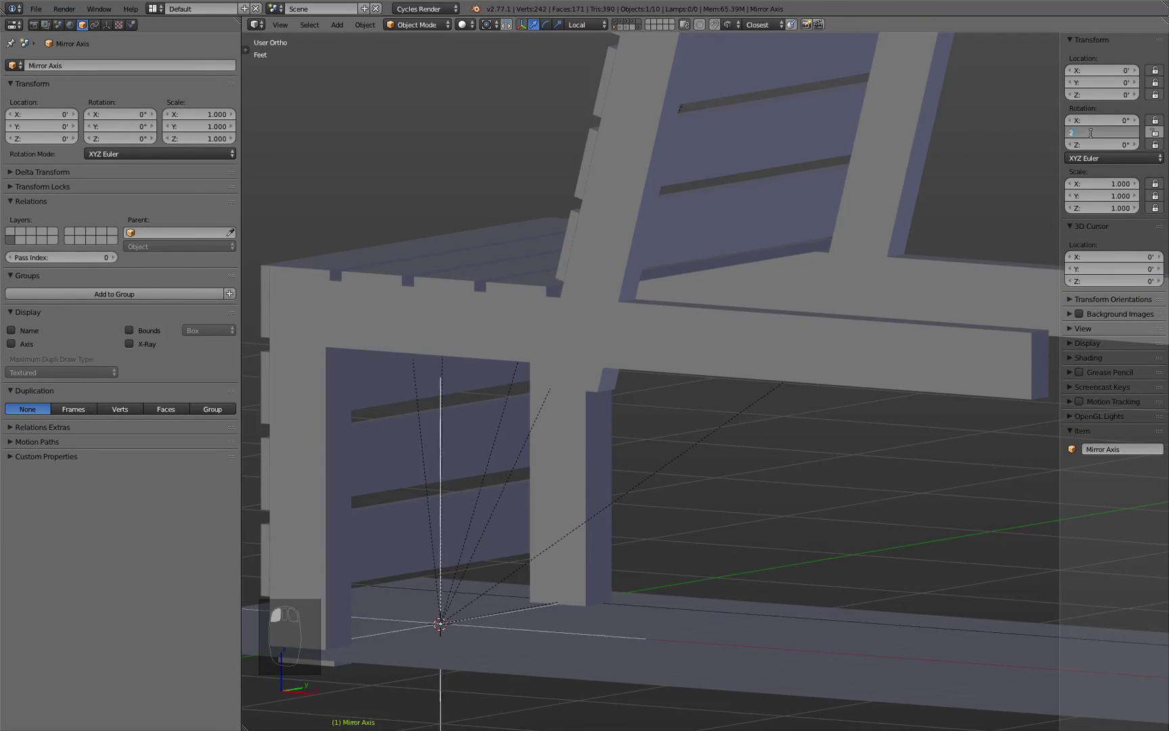
text(4)
key(Return)
Step: Compare the Back Leg's untrimmed mesh with its floor-trimmed shape in the front wireframe view
middle_drag(1053, 134, 843, 307)
key(z)
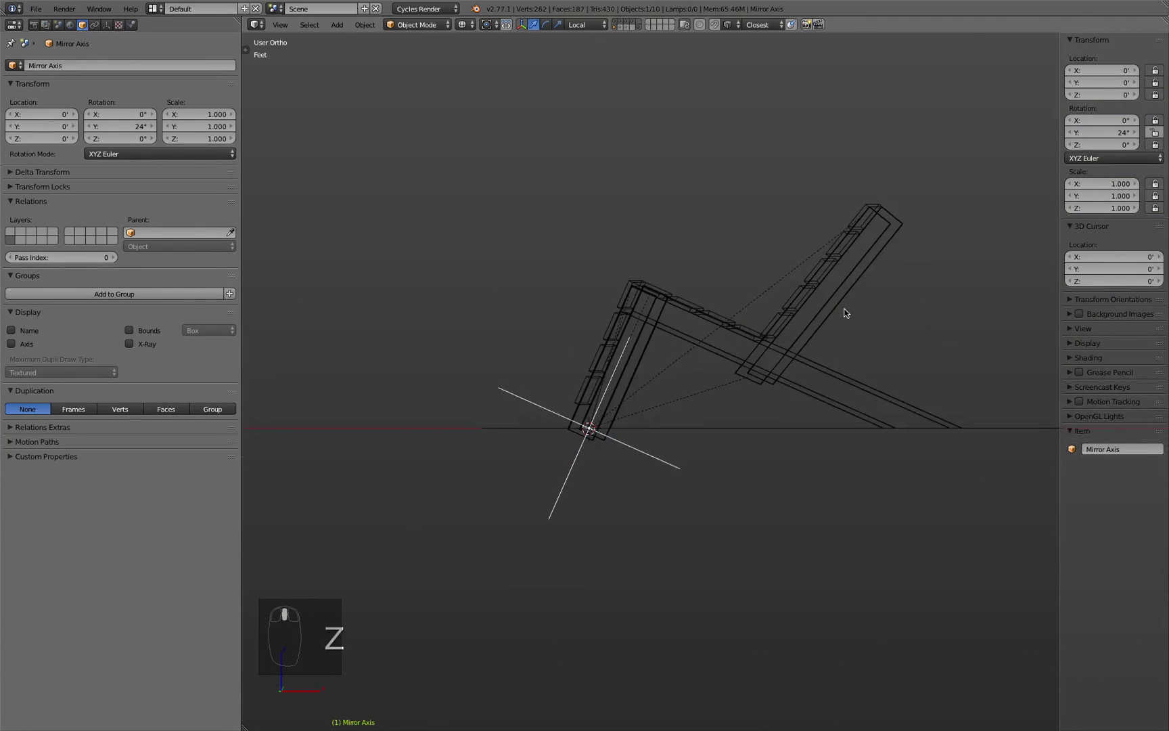
key(KP_1)
right_click(840, 383)
key(Tab)
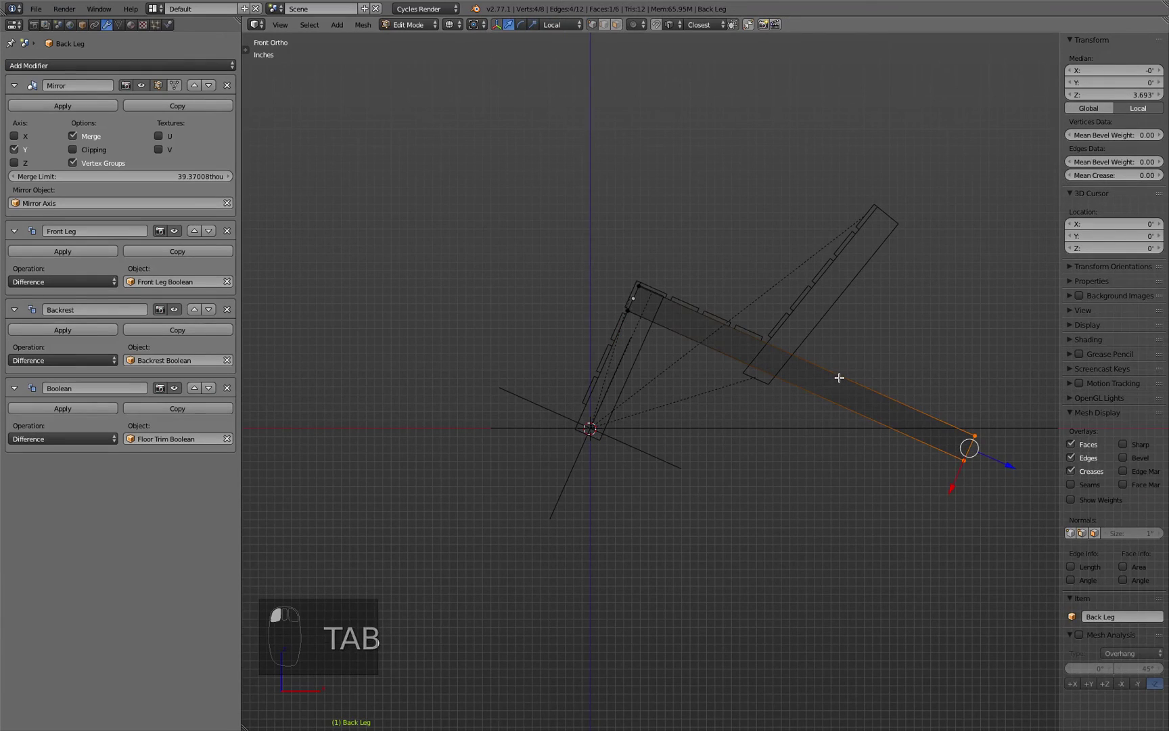
key(Tab)
key(Tab)
key(Tab)
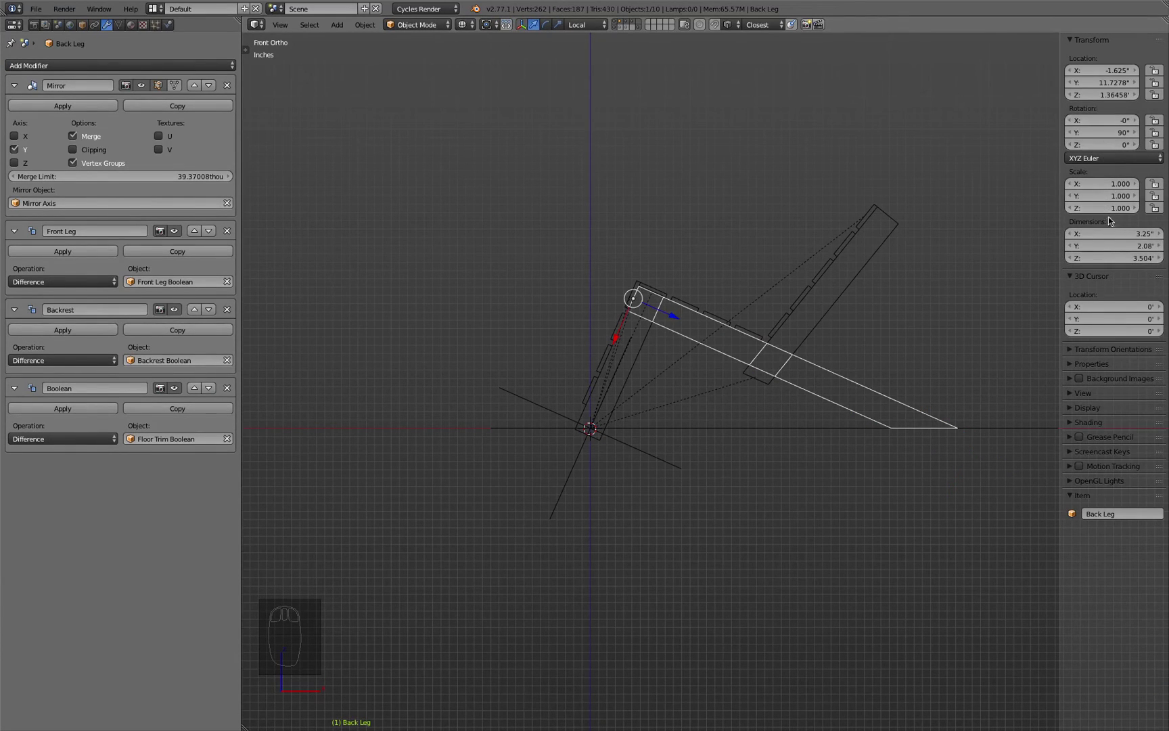
Step: Set the Mirror Axis empty's Y rotation to 20.4°
right_click(653, 449)
click(1102, 133)
text(24d)
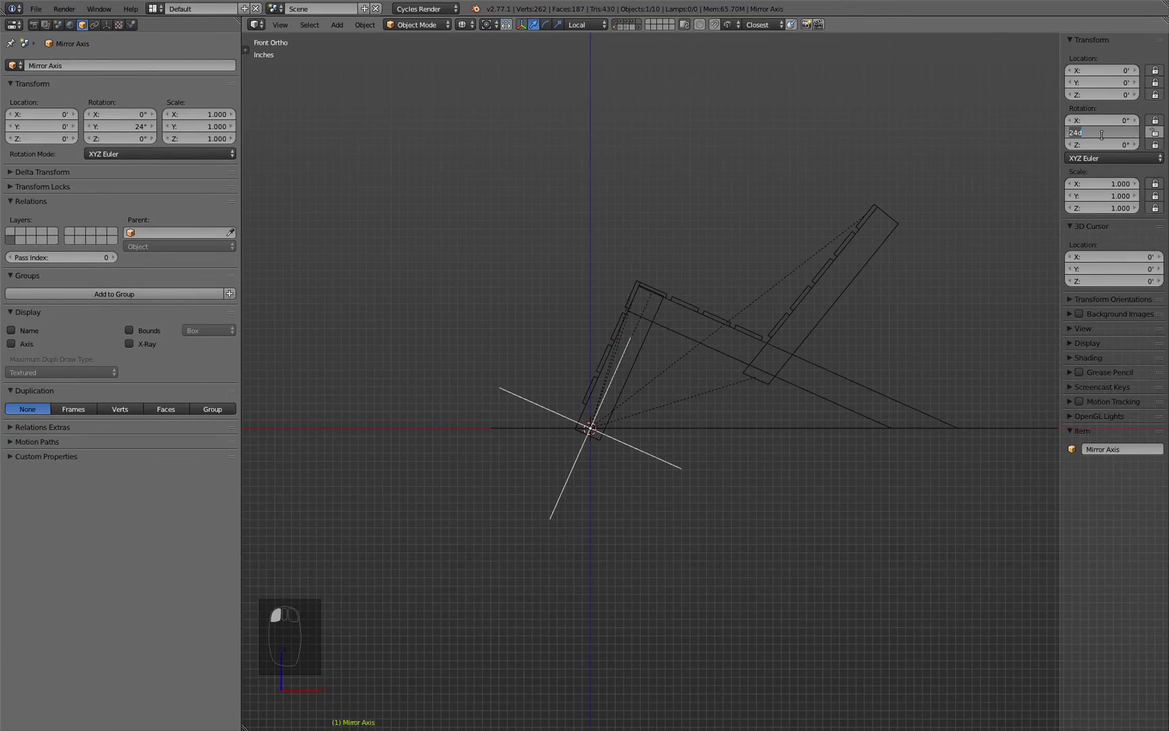
key(BackSpace)
key(BackSpace)
text(0)
key(Return)
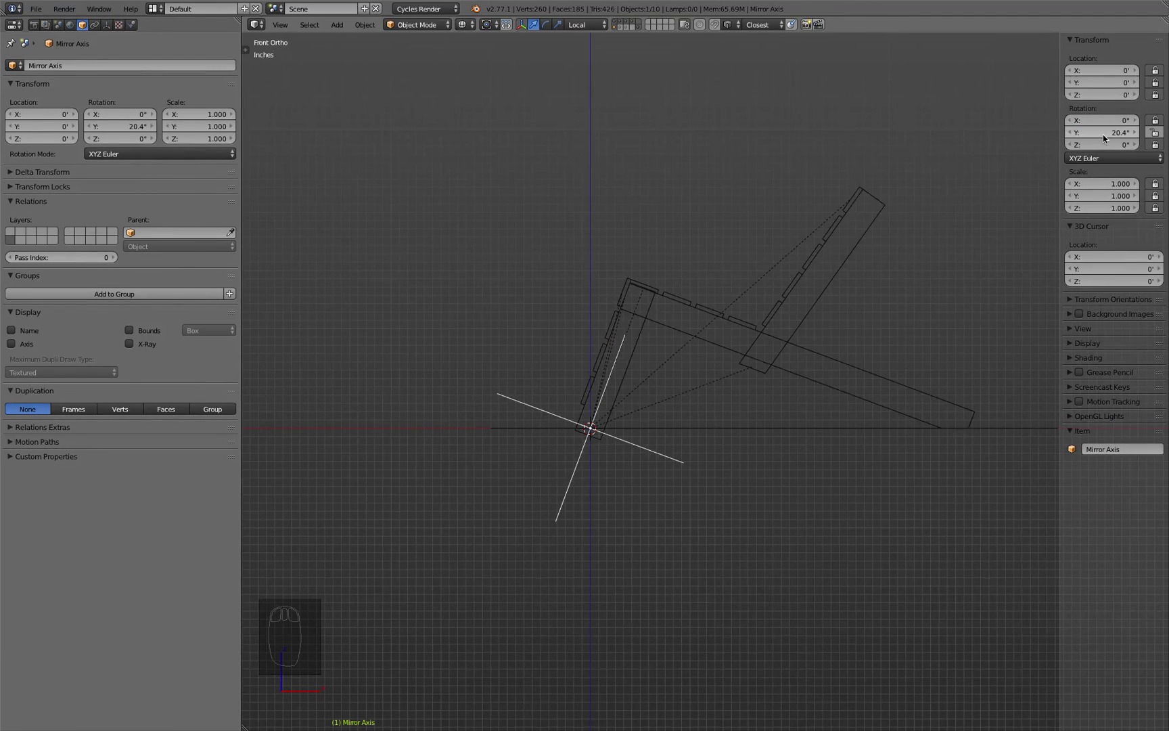
Step: Examine where the Backrest's trimmed lower end projects below the Back Leg, from the front and at an angle
key(z)
scroll(806, 399, up, 2)
scroll(803, 396, up, 2)
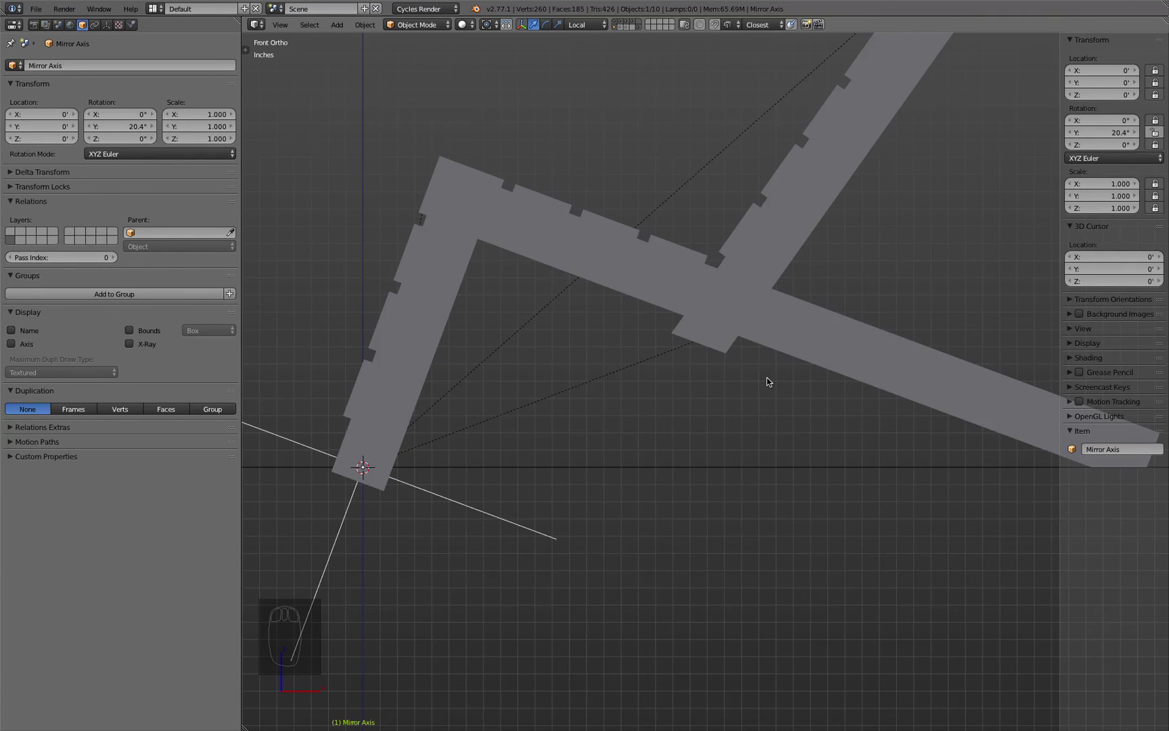
scroll(746, 358, up, 2)
key(z)
mouse_move(746, 358)
middle_down()
mouse_move(736, 391)
mouse_move(680, 360)
mouse_move(738, 361)
mouse_move(843, 392)
mouse_move(817, 403)
middle_up()
key(z)
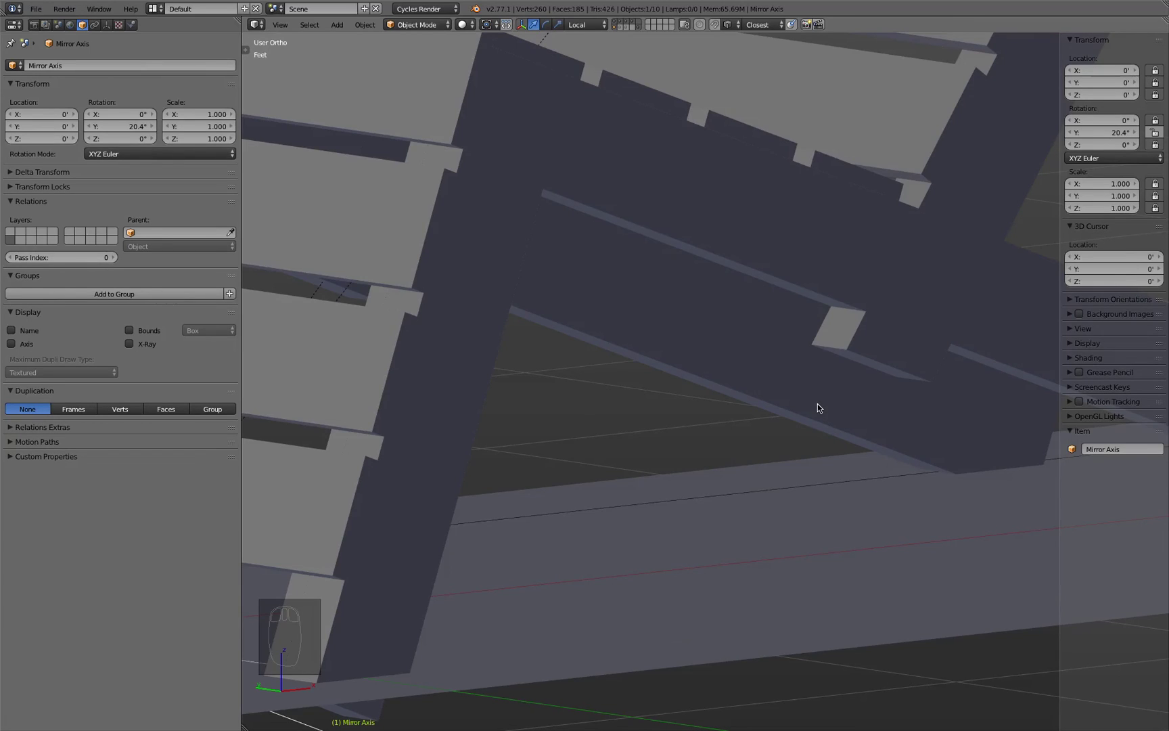
key(z)
key(z)
Step: Select the Backrest and inspect the cut faces of both boards up close in wireframe and solid shading
click(866, 336)
key(z)
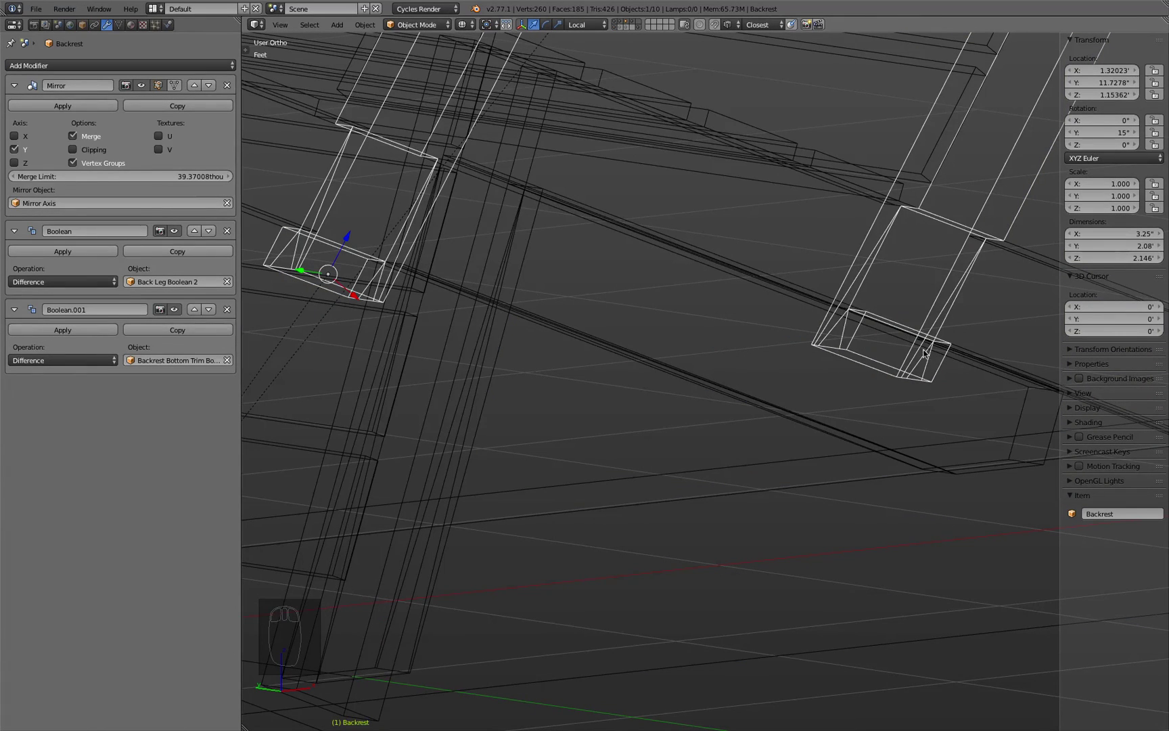
middle_drag(925, 352, 817, 378)
scroll(812, 389, up, 4)
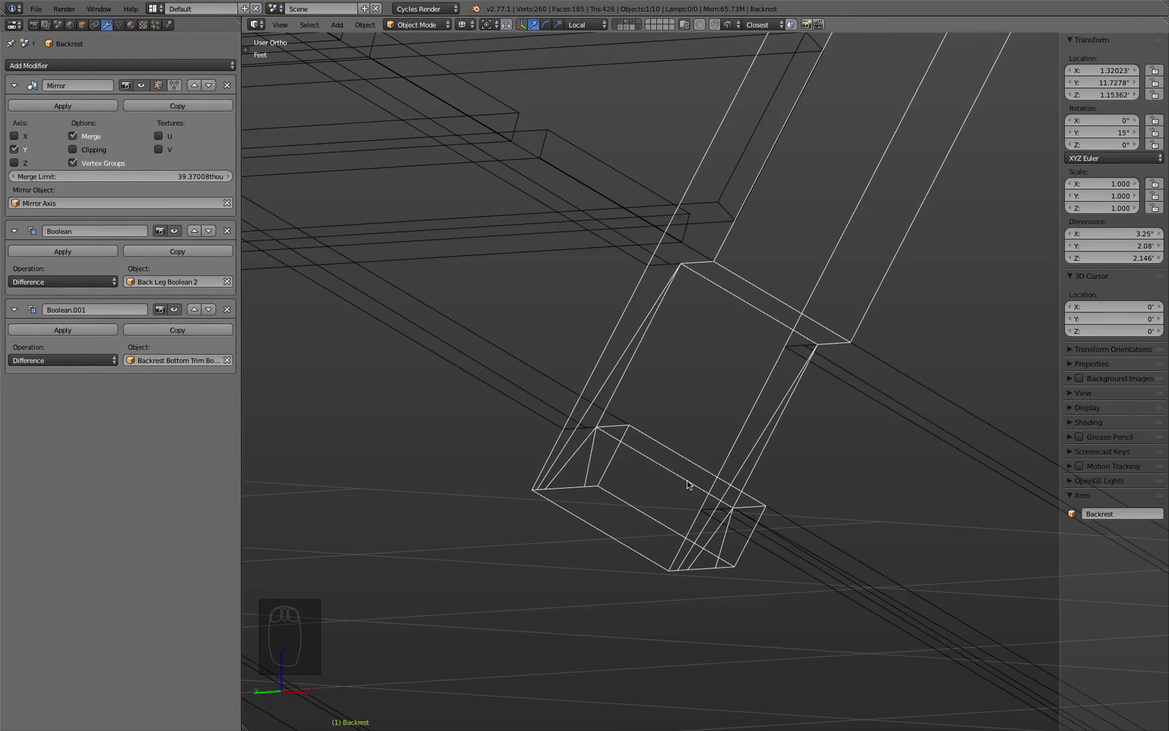
key(z)
scroll(684, 483, down, 2)
middle_drag(685, 483, 555, 496)
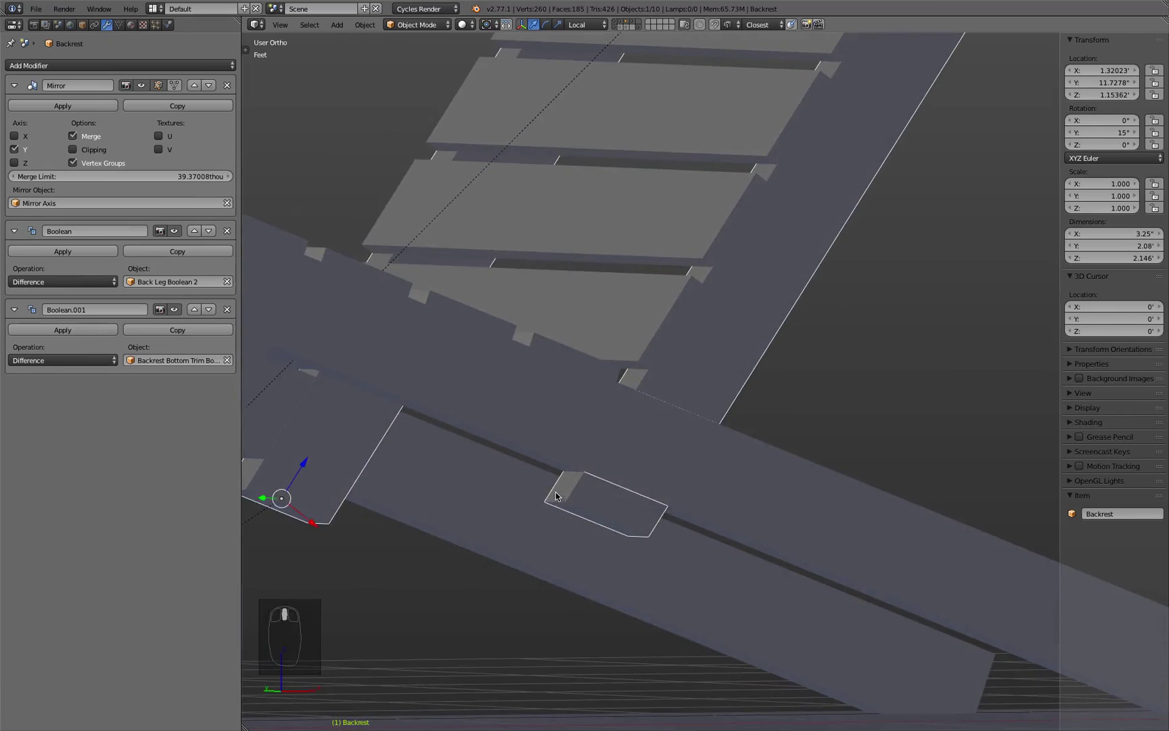
middle_drag(663, 535, 636, 535)
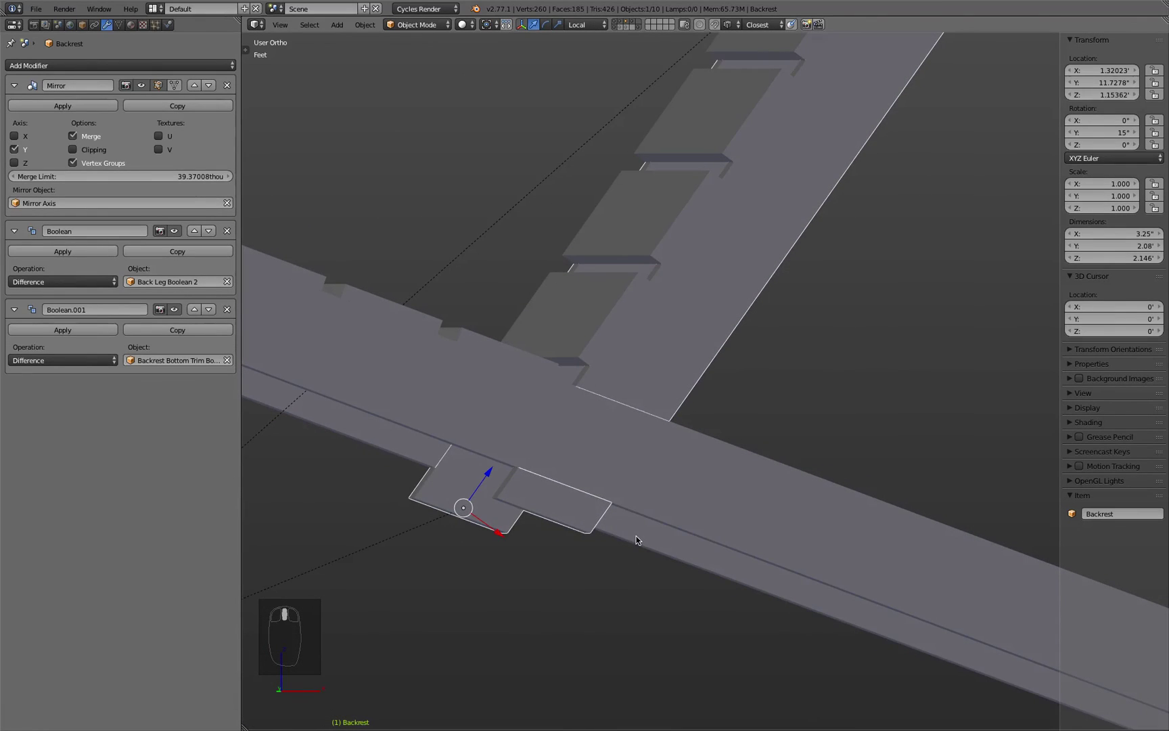
Step: Show the Boolean layer and raise the Backrest Bottom Trim Boolean plane along its local Z to the Back Leg's lower edge, at about 1.229' Z
shift+click(626, 27)
right_click(621, 586)
scroll(621, 585, down, 3)
middle_drag(621, 585, 576, 542)
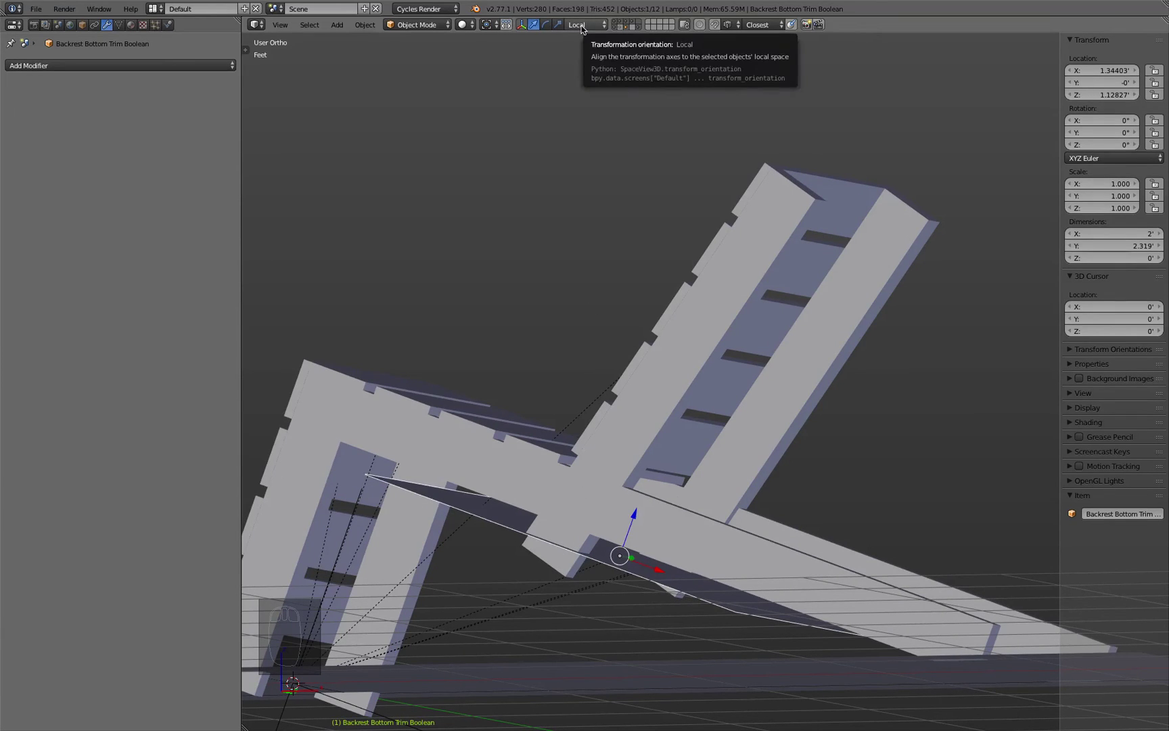
key(KP_1)
key(z)
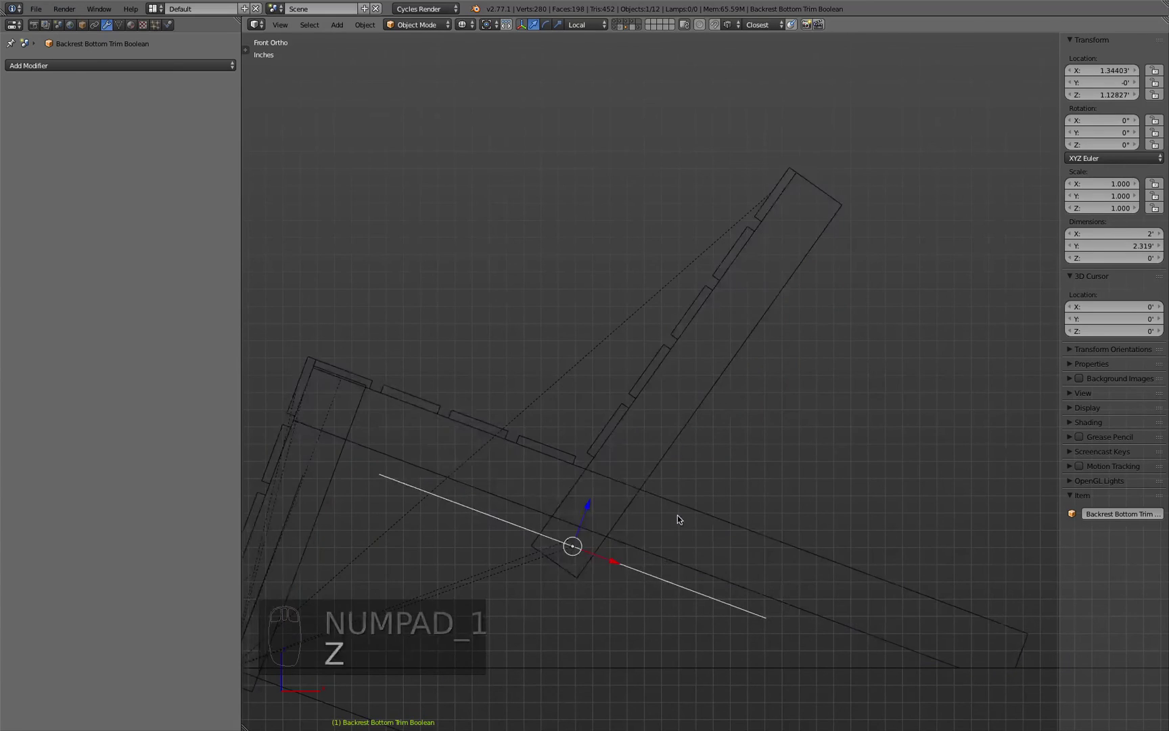
scroll(609, 513, up, 5)
drag(537, 503, 467, 462)
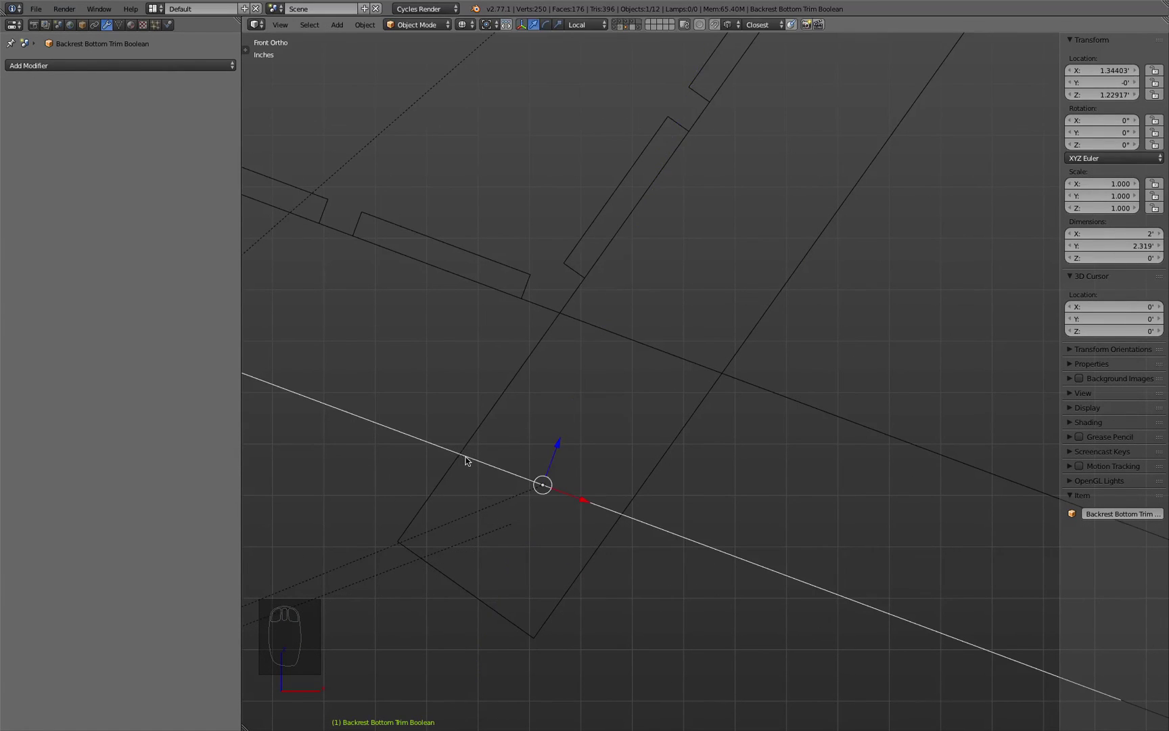
Step: Hide the Boolean layer and the Back Leg to expose the Backrest's cut lower ends
scroll(566, 457, down, 2)
middle_drag(567, 458, 543, 507)
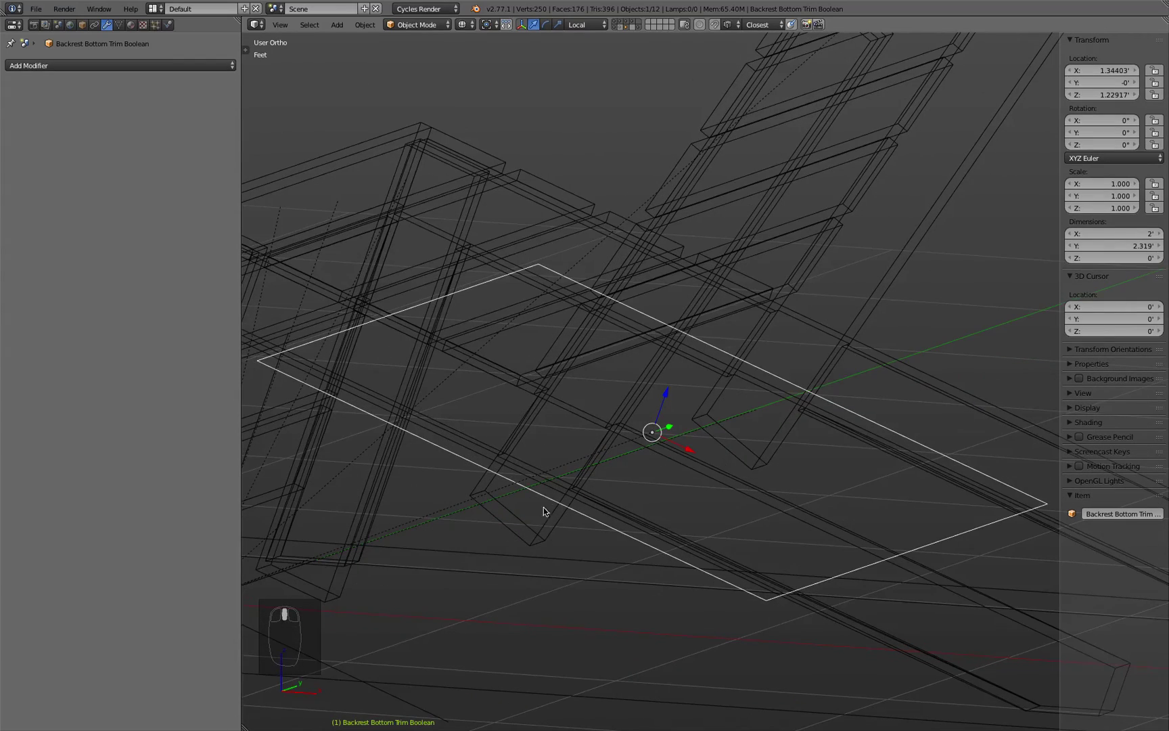
key(z)
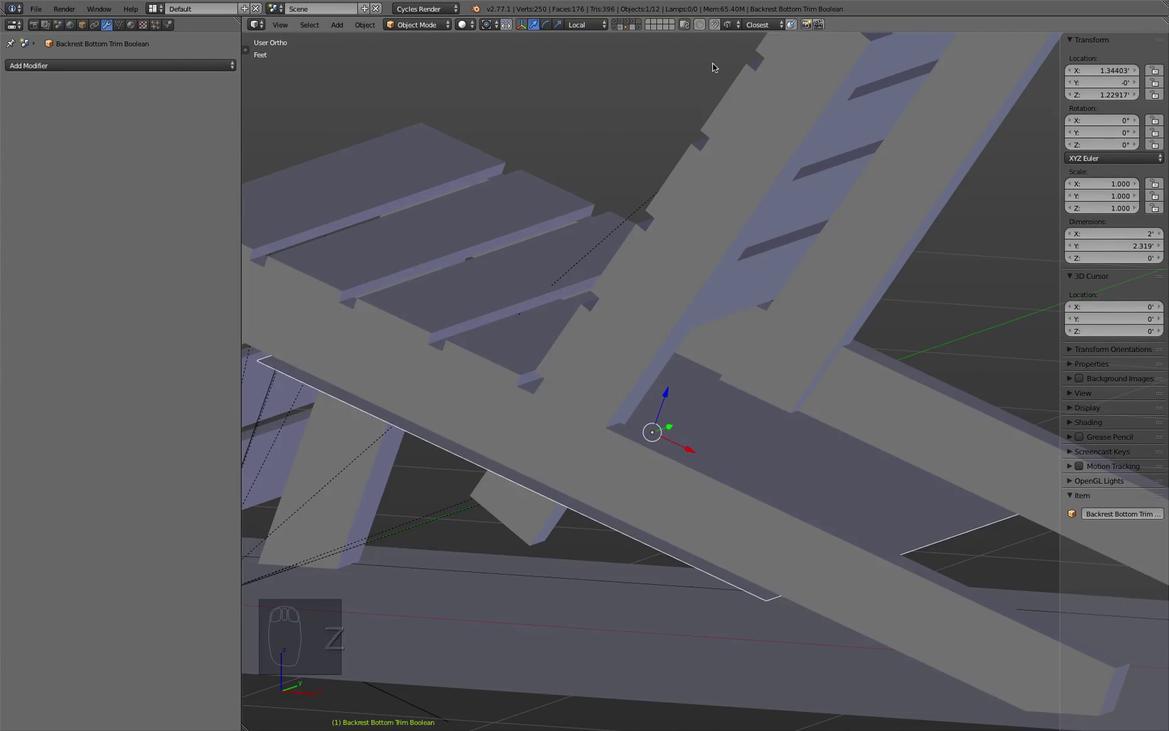
click(628, 25)
middle_drag(659, 260, 585, 439)
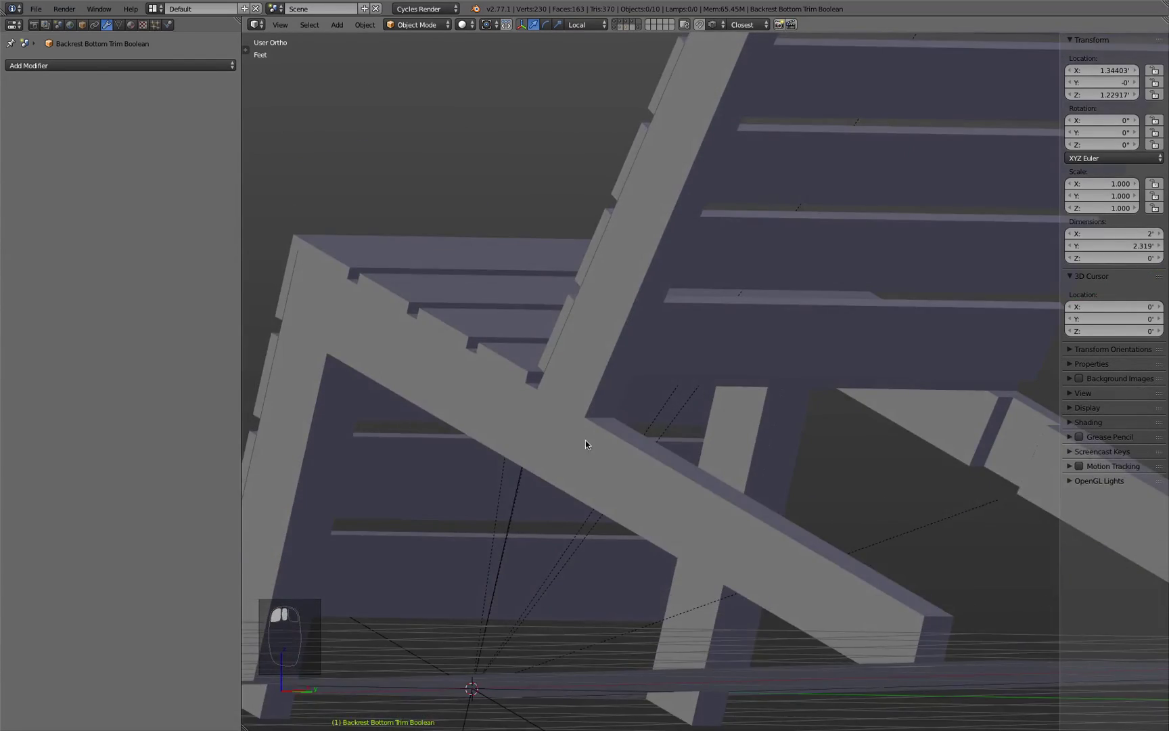
click(568, 434)
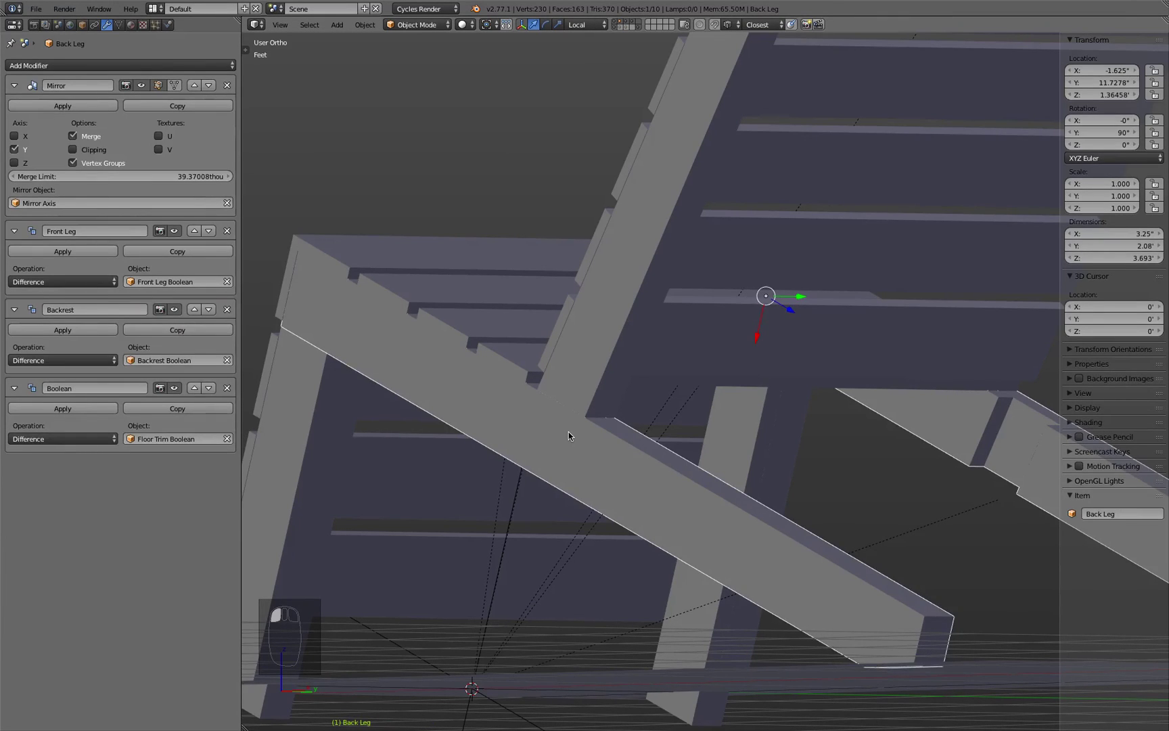
key(h)
middle_drag(579, 454, 683, 437)
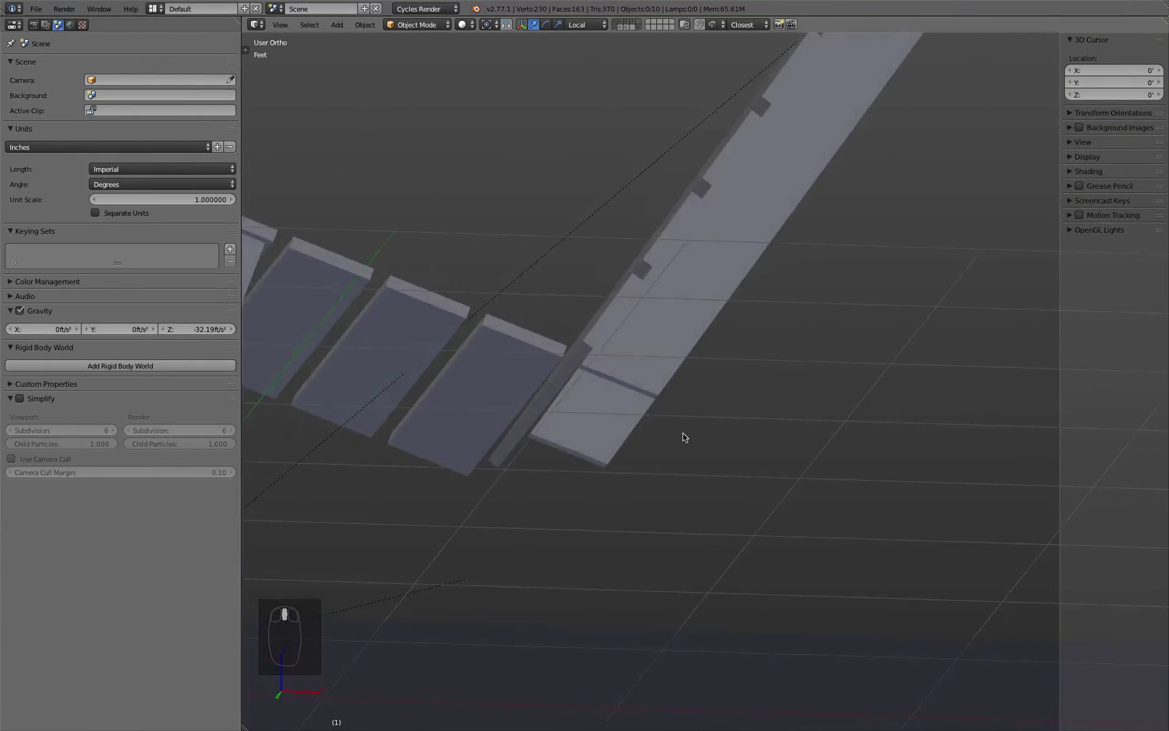
Step: Select the Backrest and compare its untrimmed mesh in Edit Mode with the result of its modifiers
key(alt+h)
middle_drag(608, 439, 591, 439)
click(629, 445)
key(Tab)
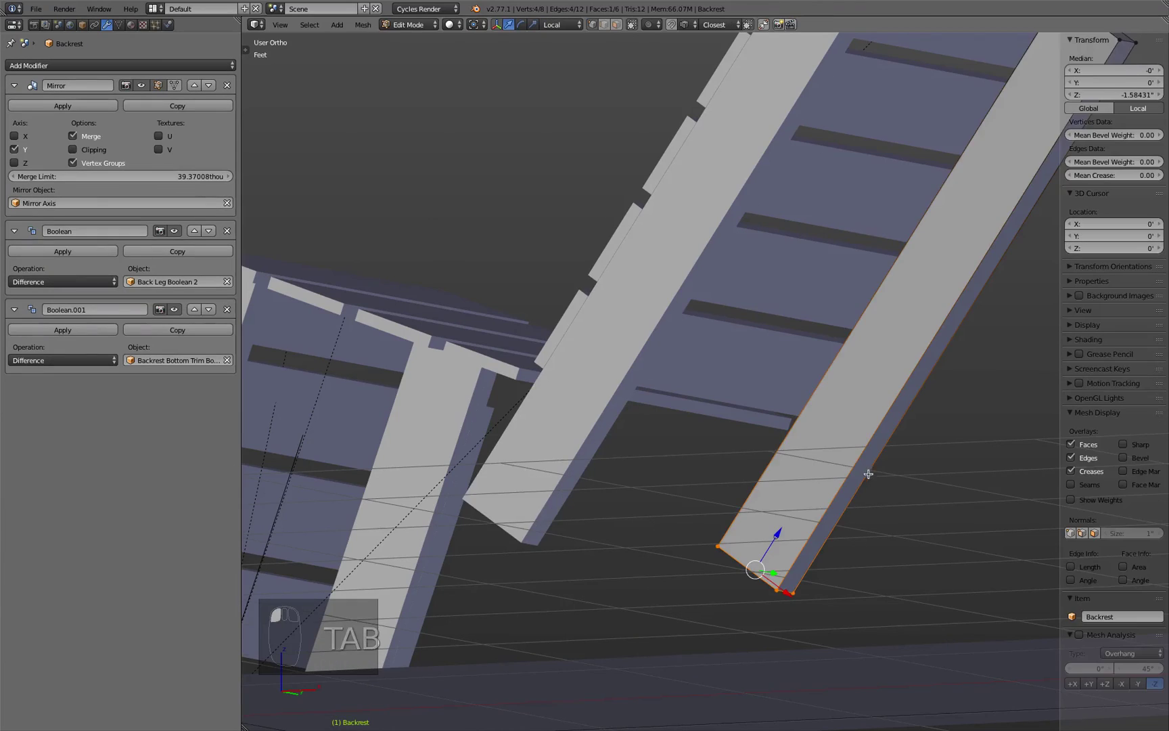
key(Tab)
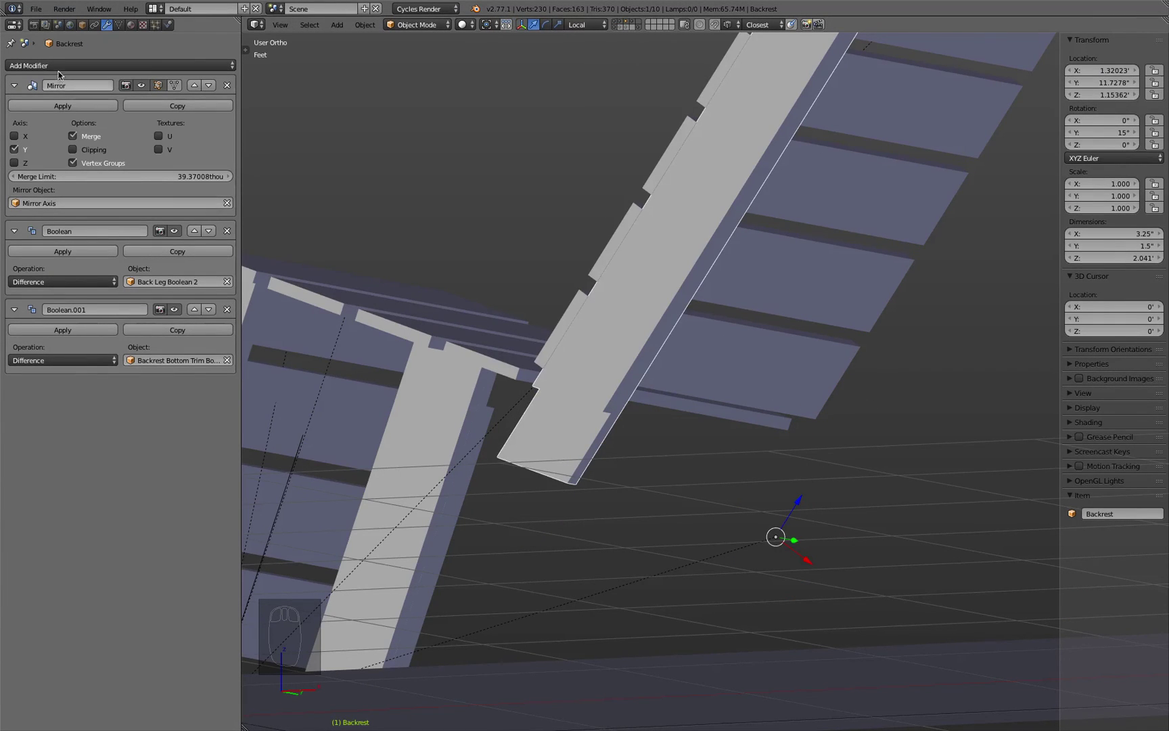
Step: Try placing the Backrest's Mirror modifier below both Boolean modifiers, and restore it to the top of the stack
click(209, 86)
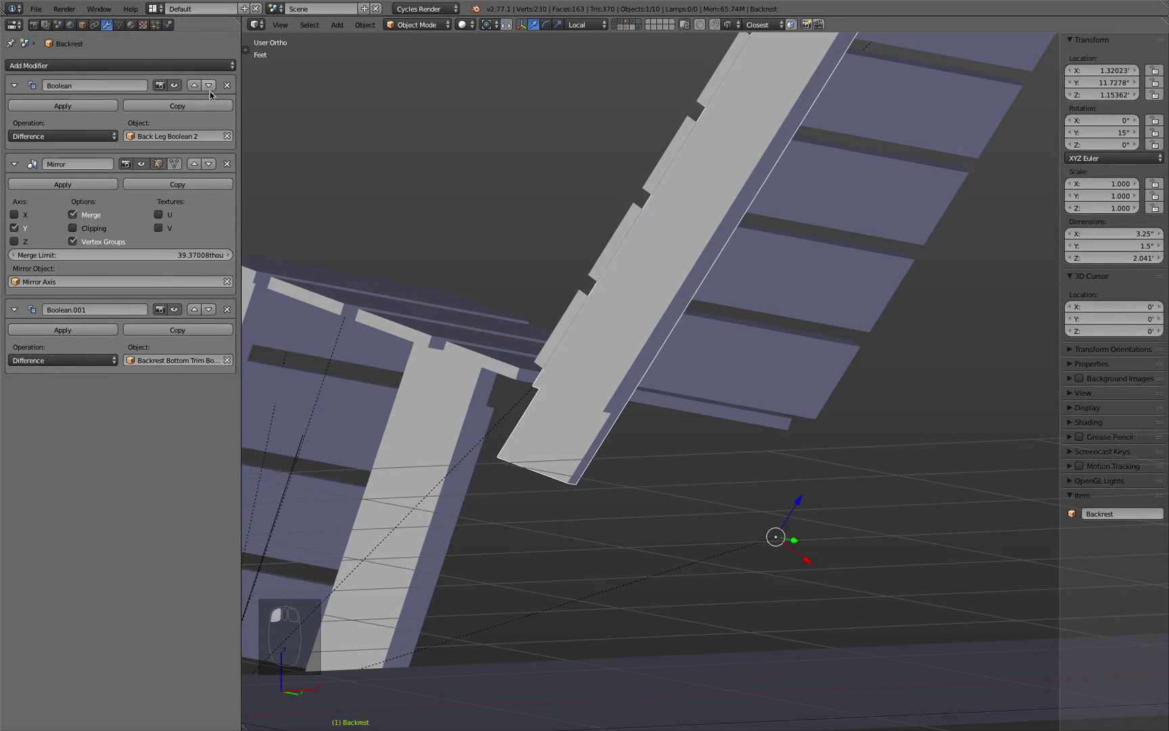
click(209, 164)
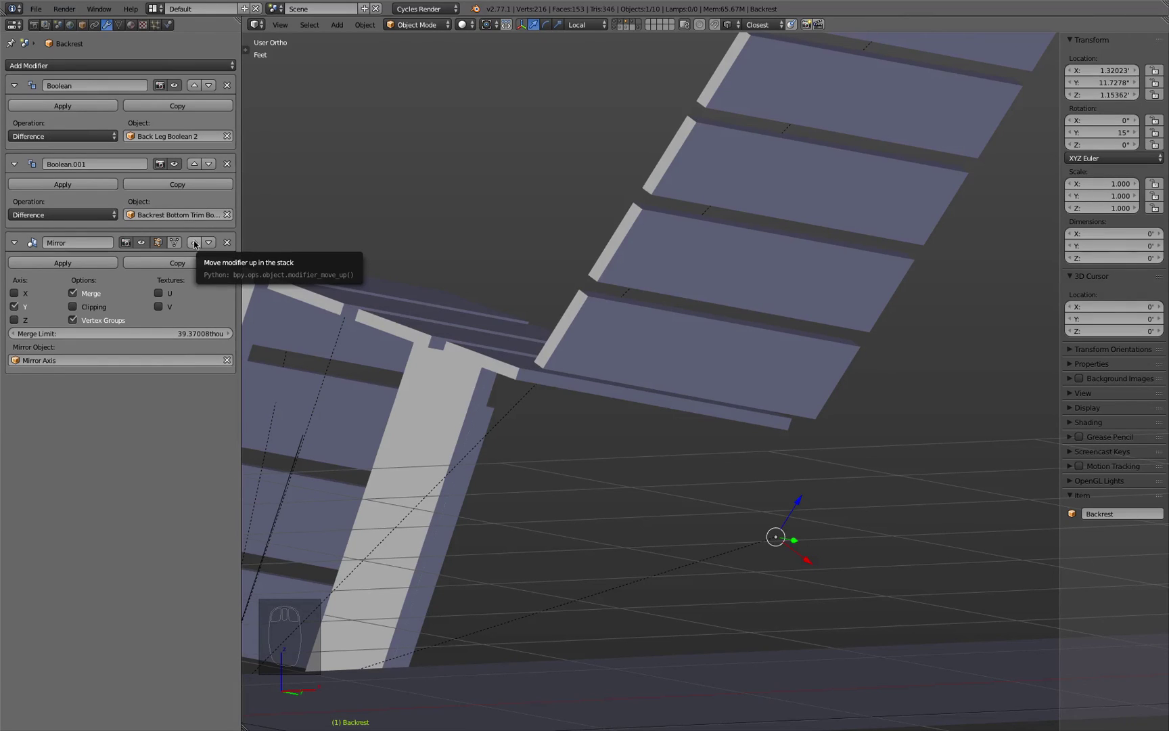
click(194, 242)
click(194, 163)
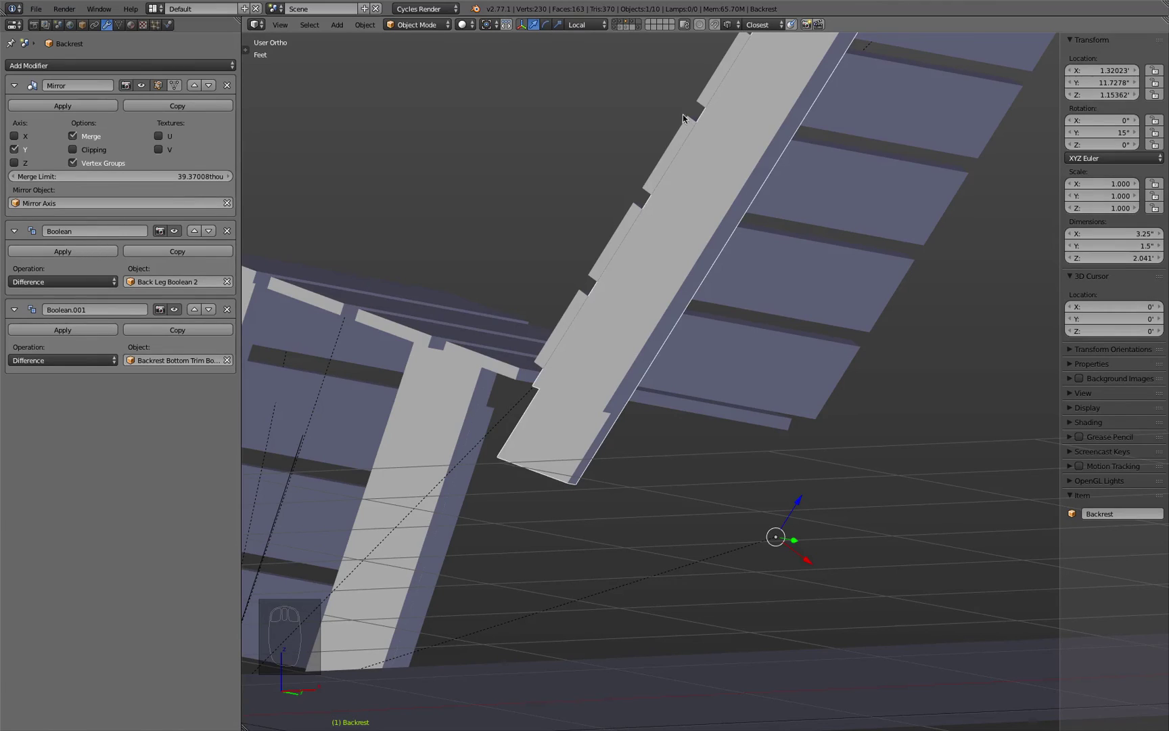
Step: With the Boolean layer shown, nudge the Backrest Bottom Trim Boolean plane slightly up its local Z to about 1.231' Z, and hide the layer again
shift+click(625, 28)
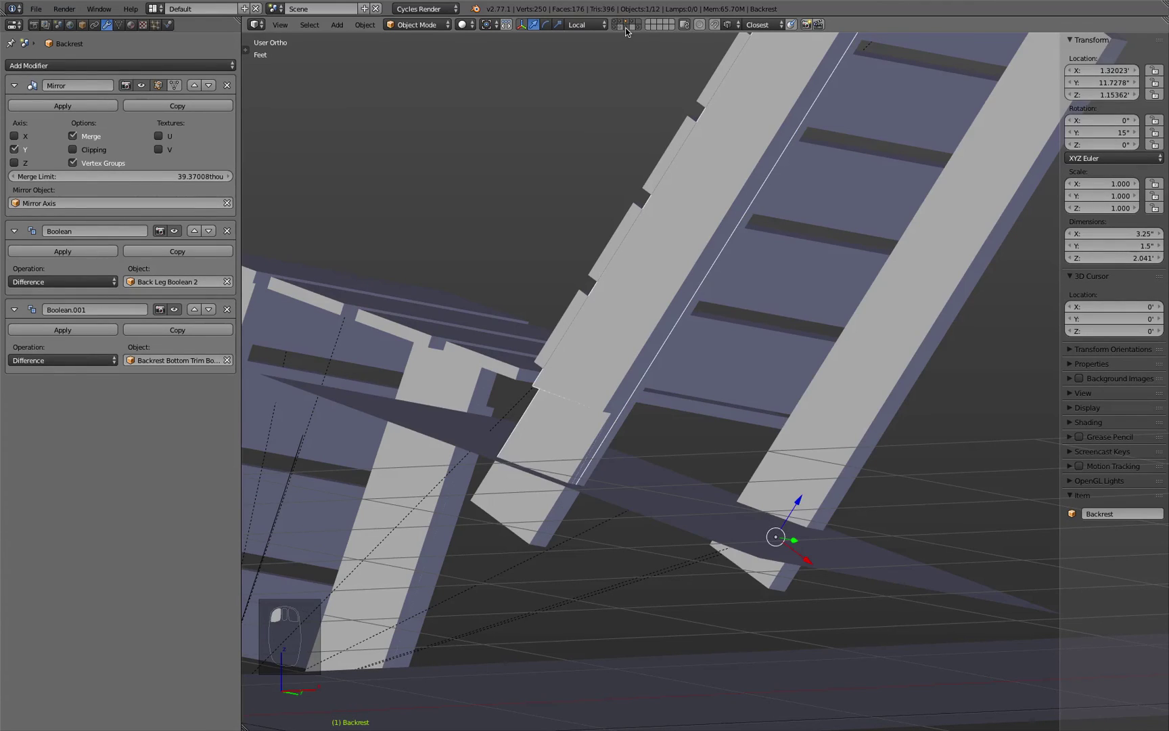
right_click(626, 514)
click(677, 453)
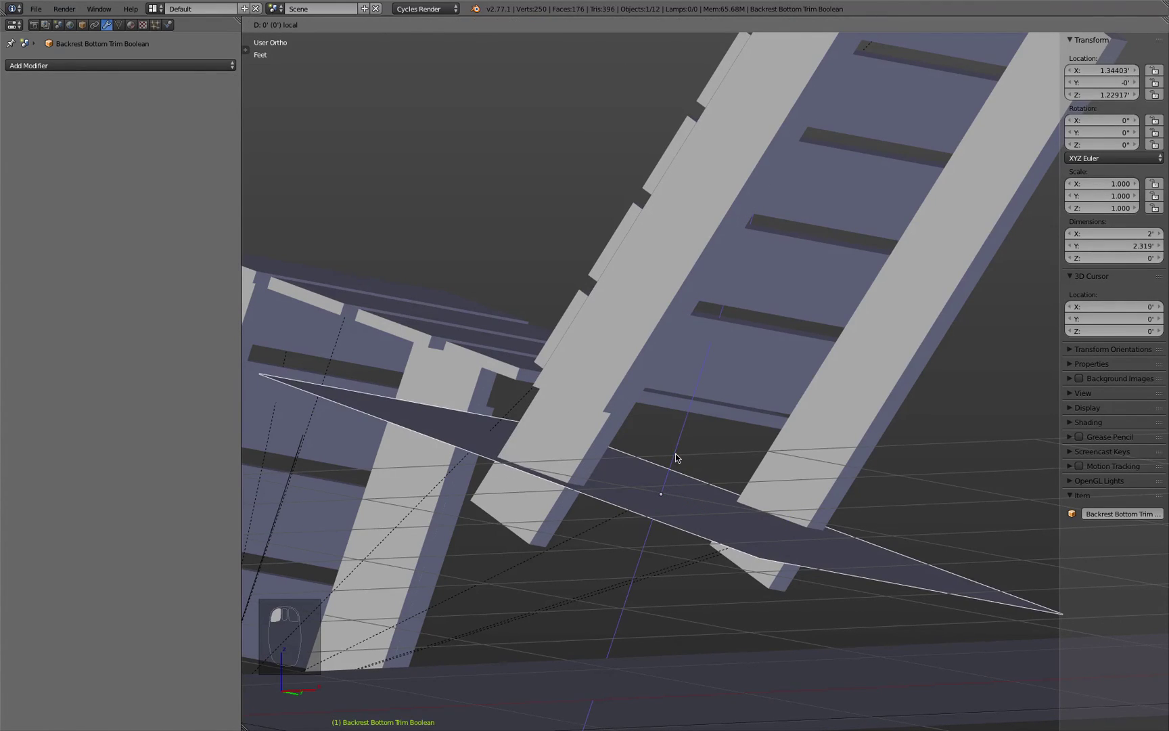
drag(676, 453, 677, 451)
right_click(677, 453)
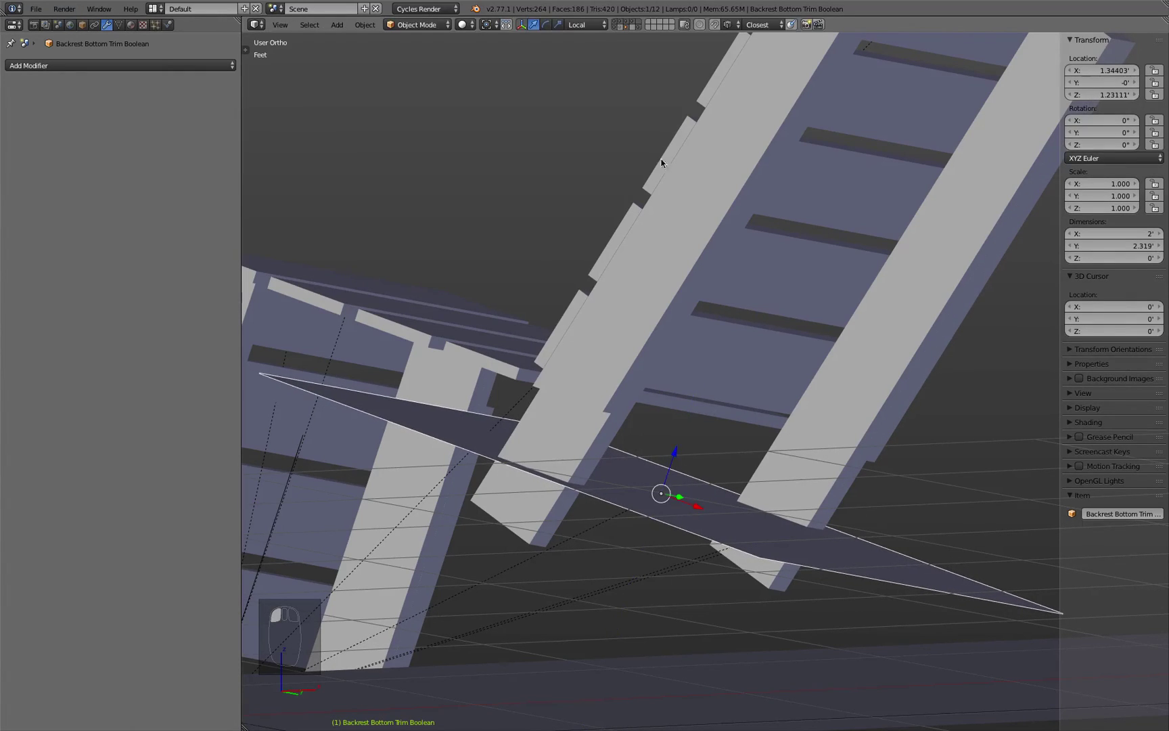
click(627, 27)
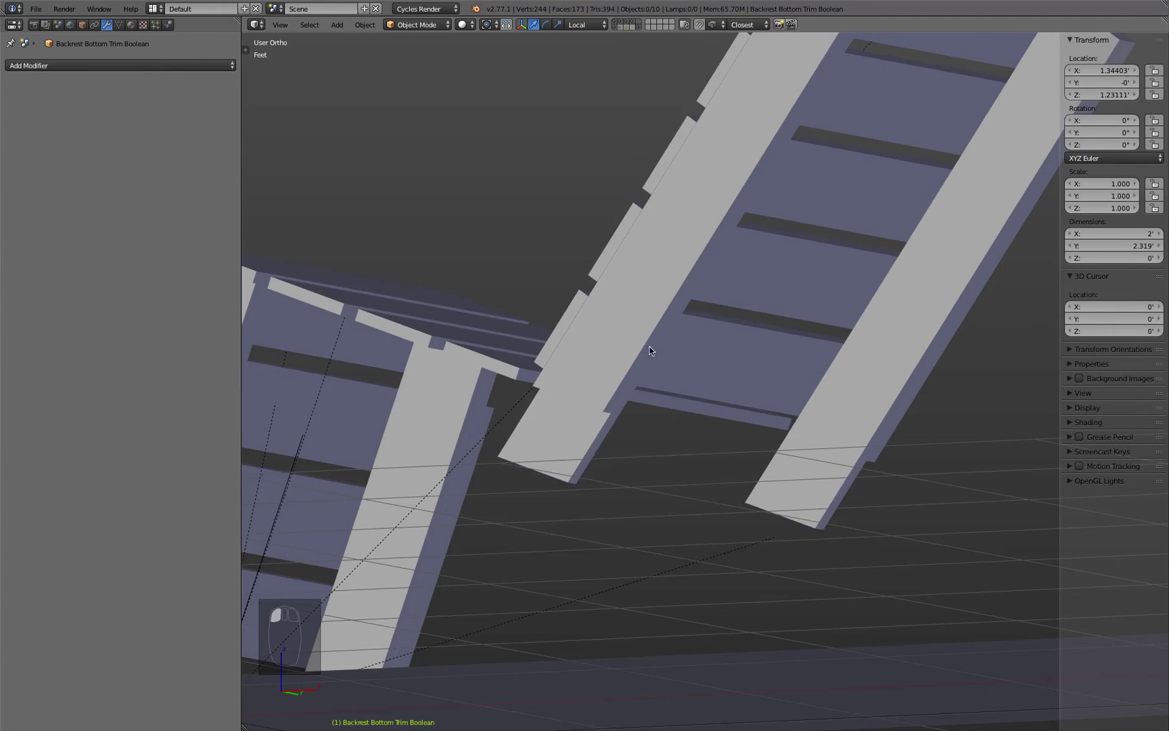
Step: Unhide the Back Leg
middle_drag(646, 132, 619, 32)
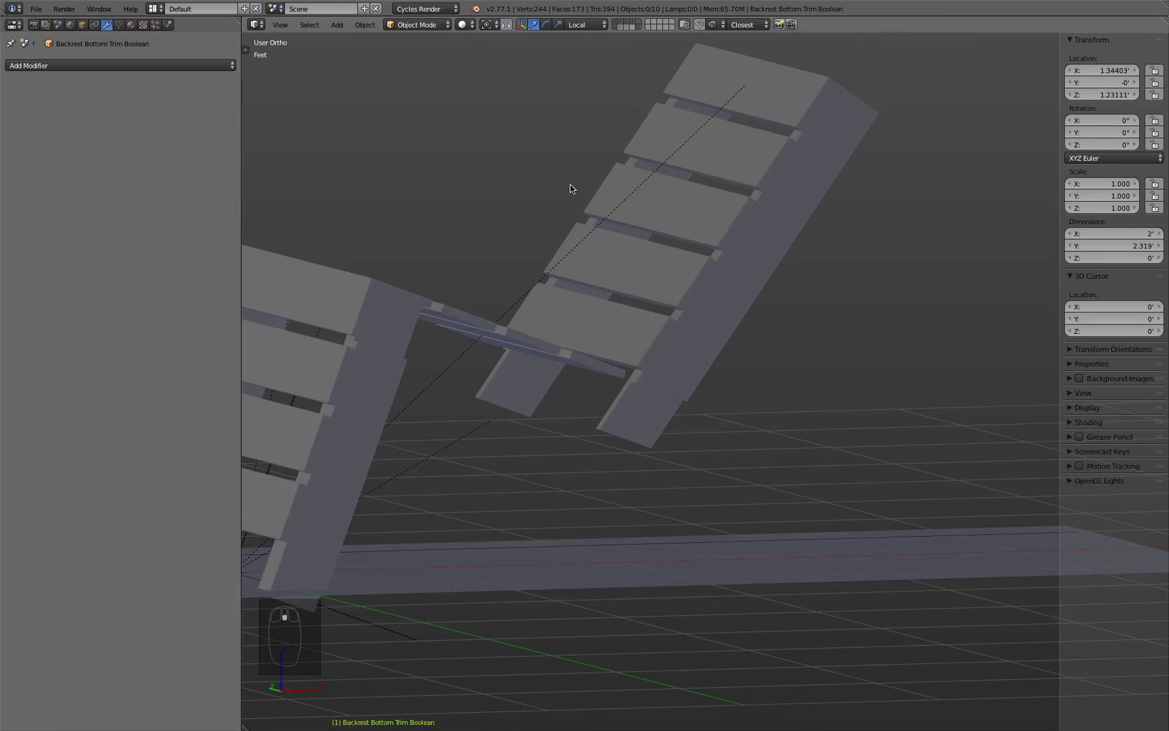
key(alt+h)
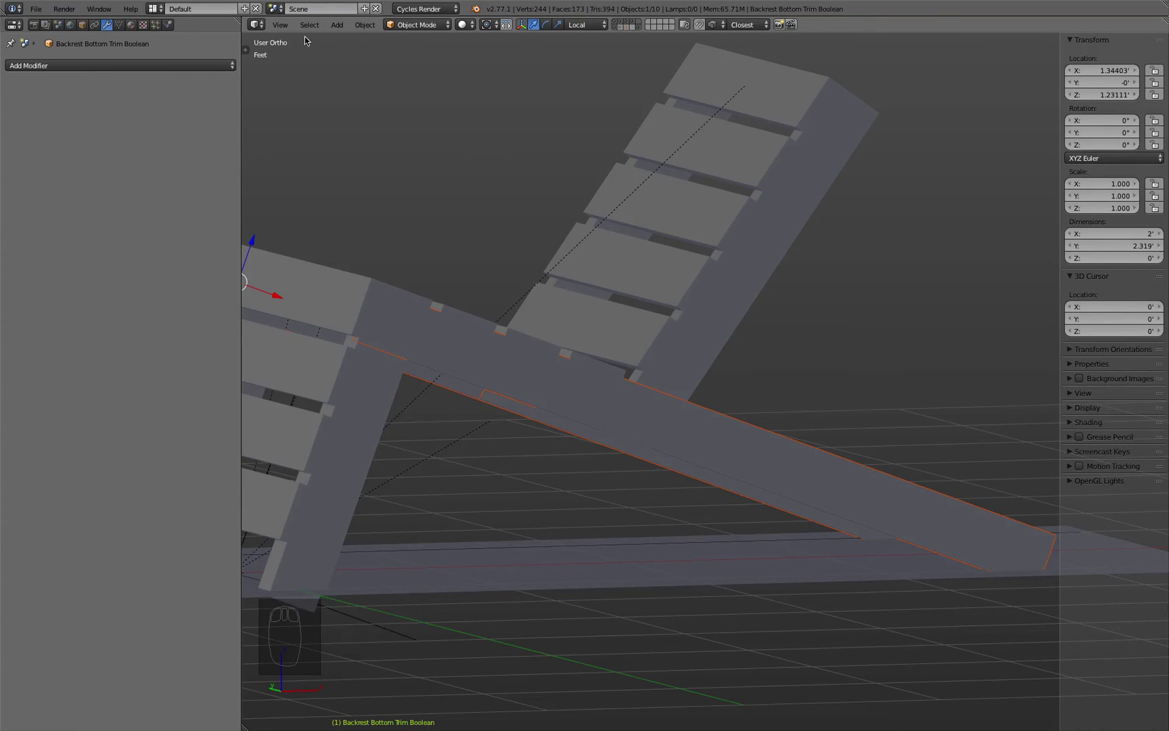
click(283, 26)
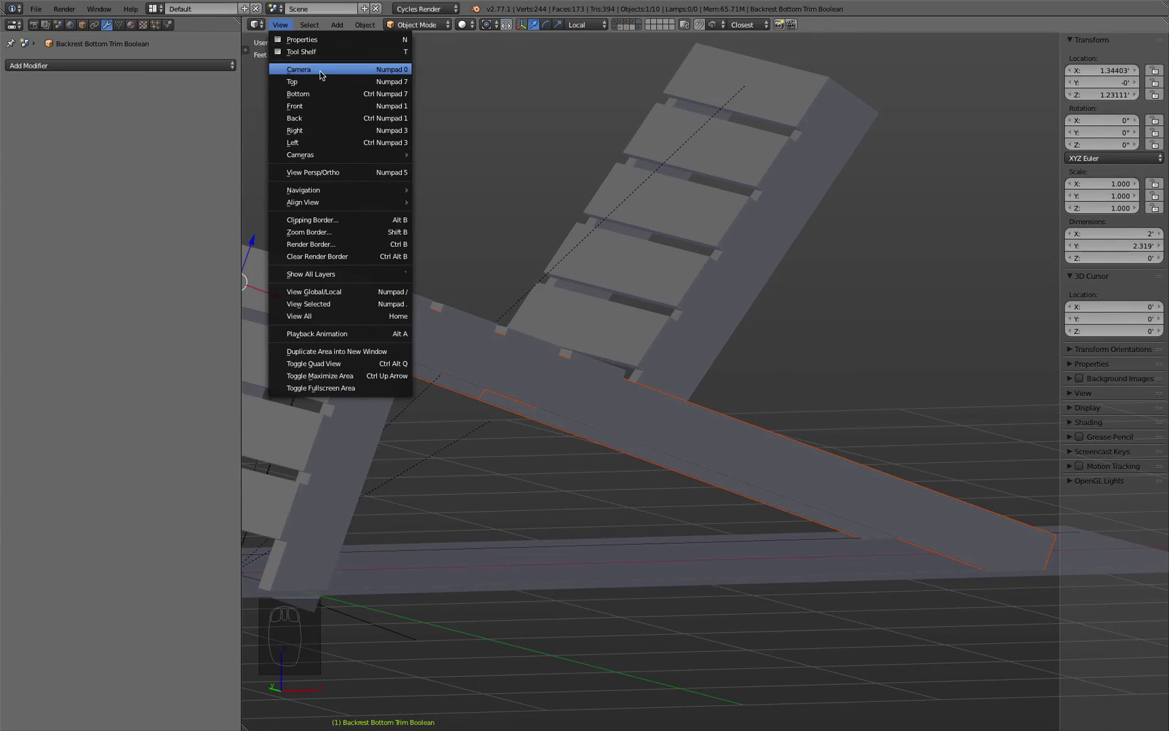
mouse_move(328, 196)
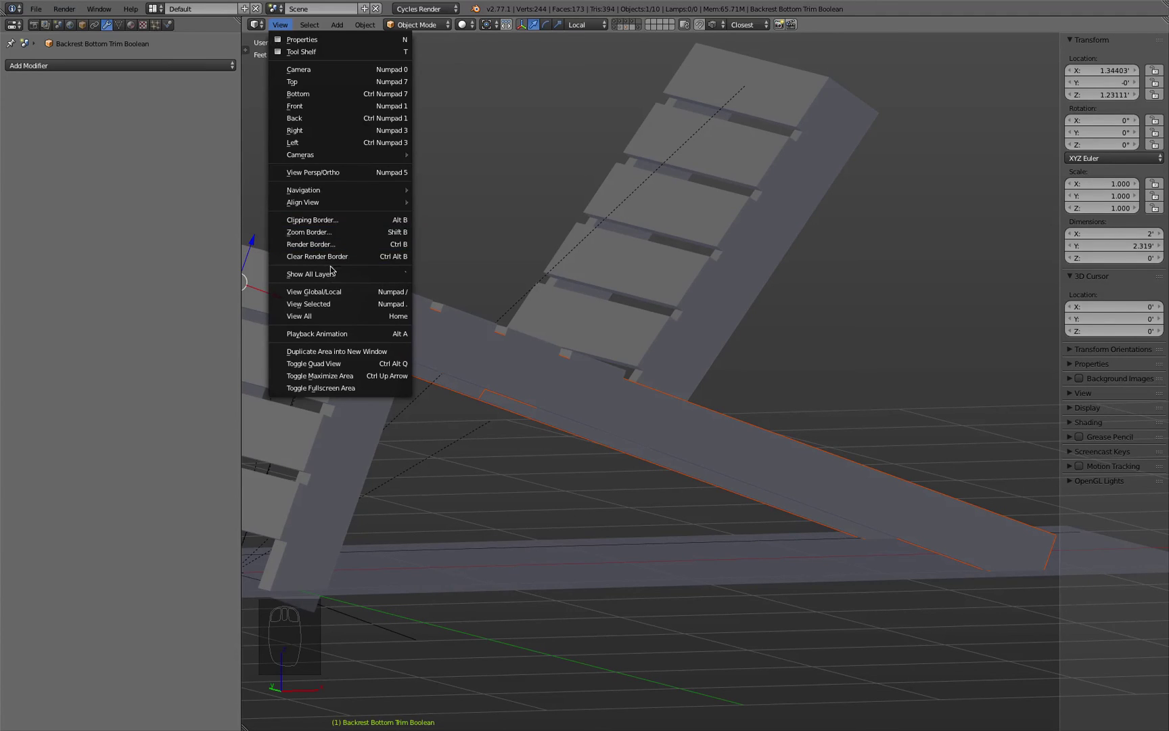
scroll(402, 195, down, 2)
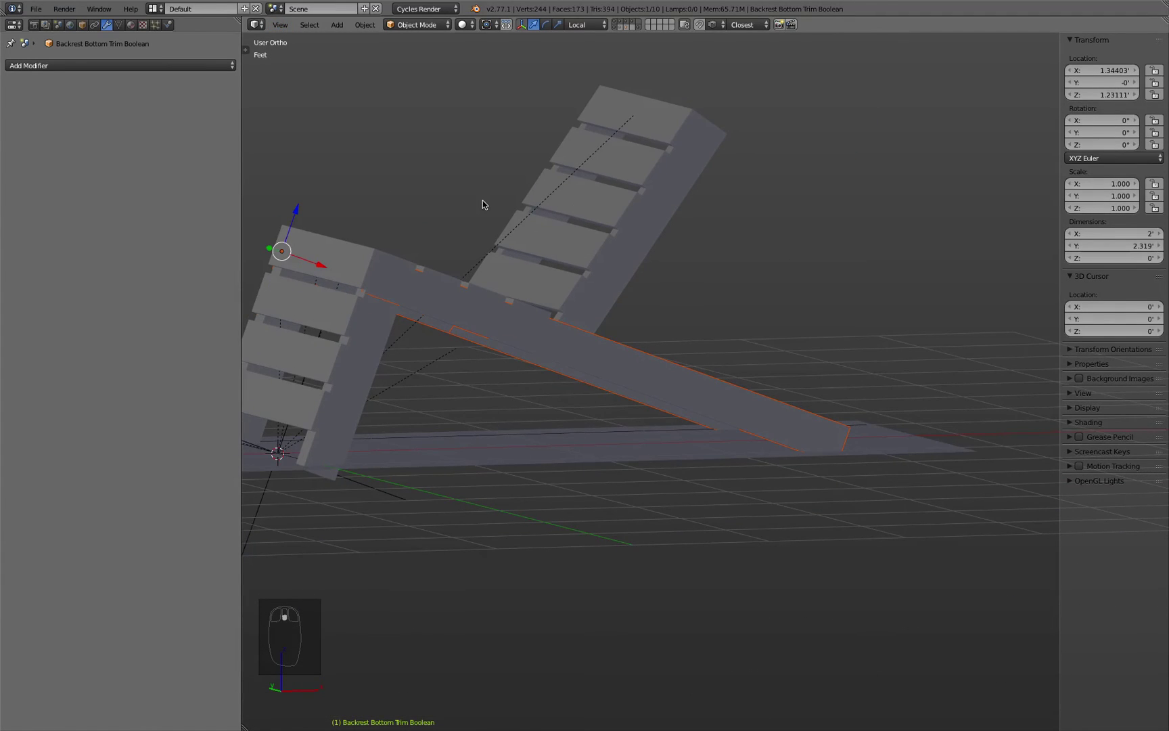
Step: Invert the object selection in the front wireframe view to select everything visible except the Back Leg
key(KP_1)
key(z)
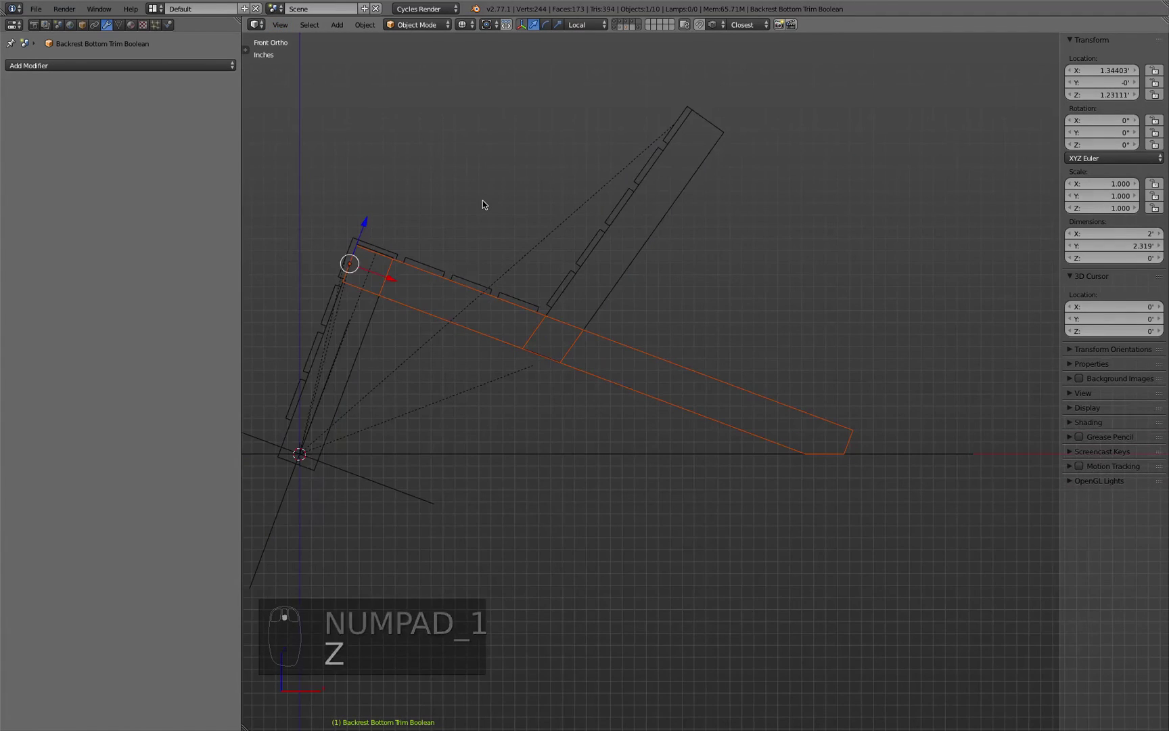
click(309, 24)
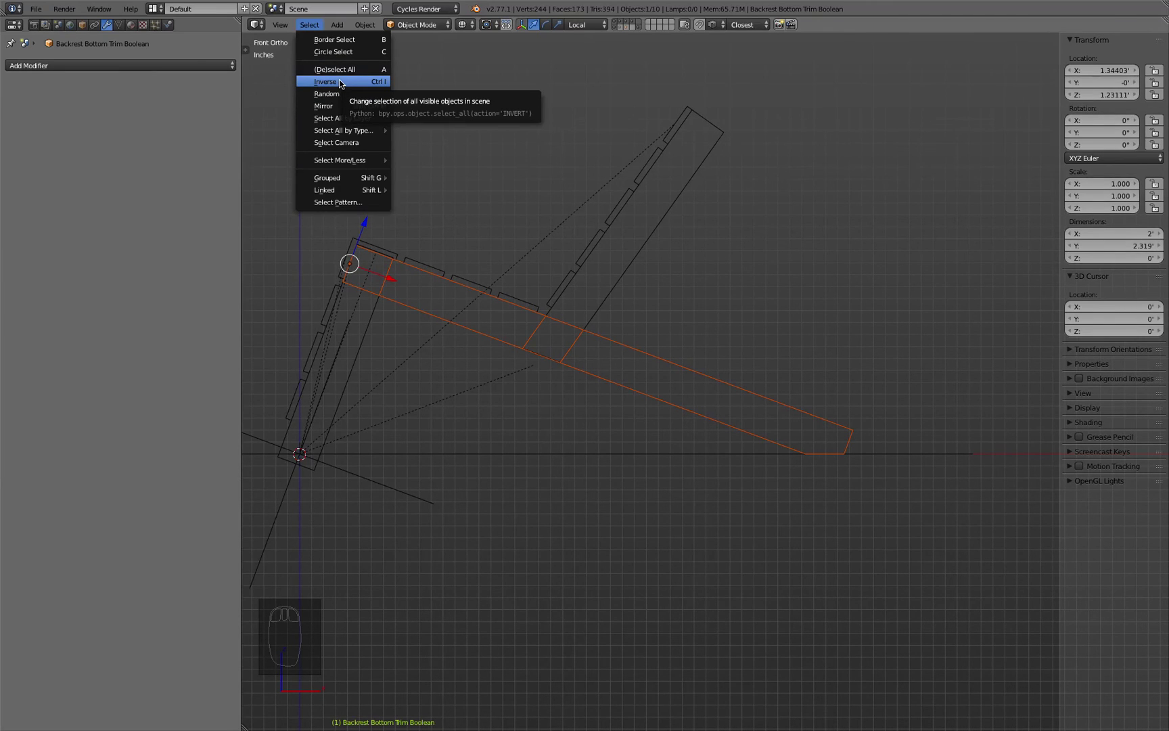
key(ctrl+i)
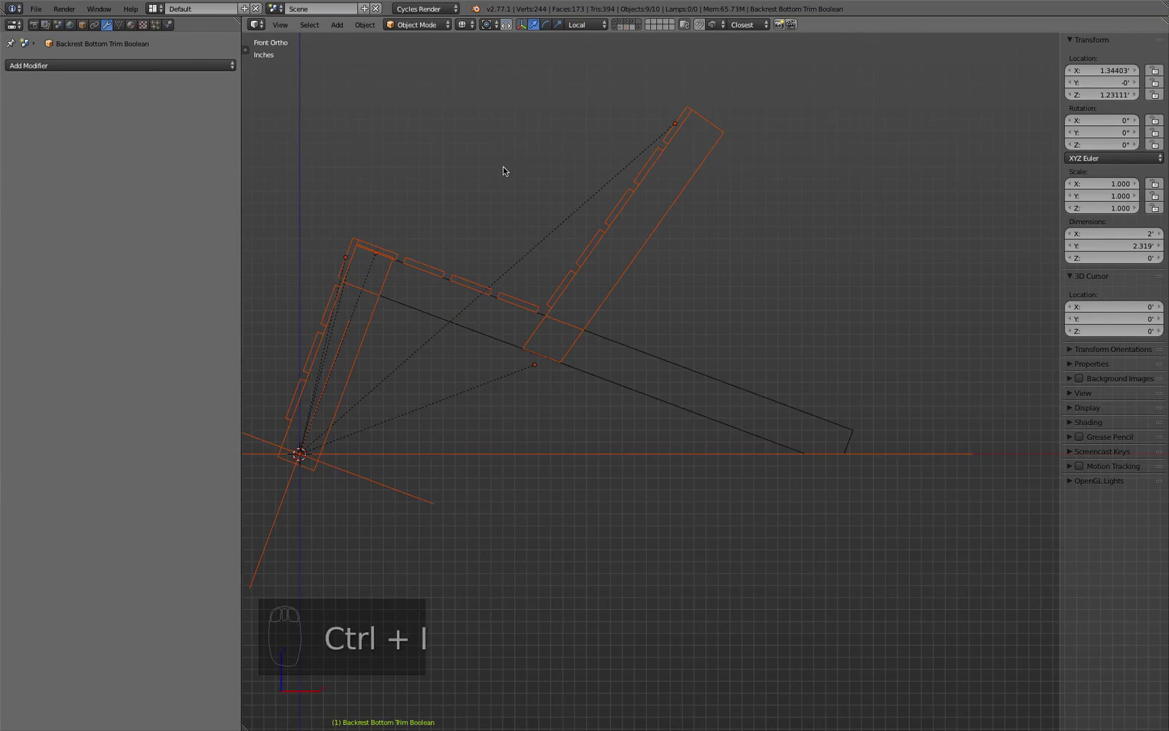
click(310, 25)
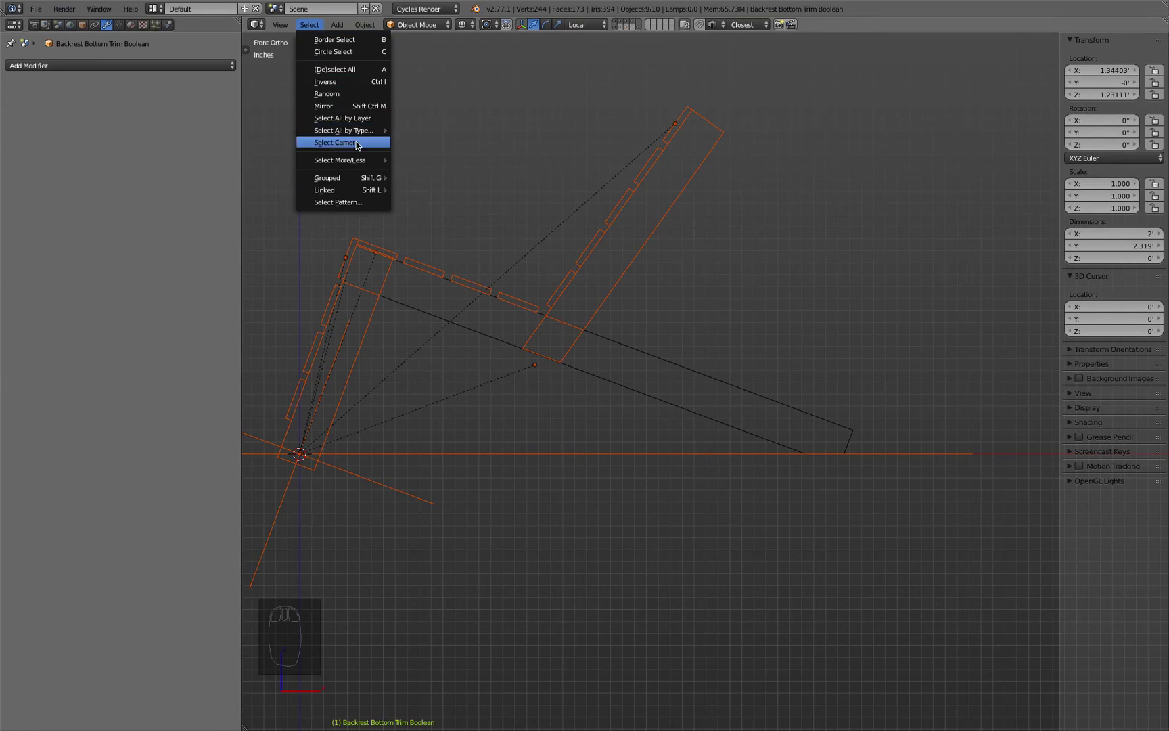
mouse_move(356, 162)
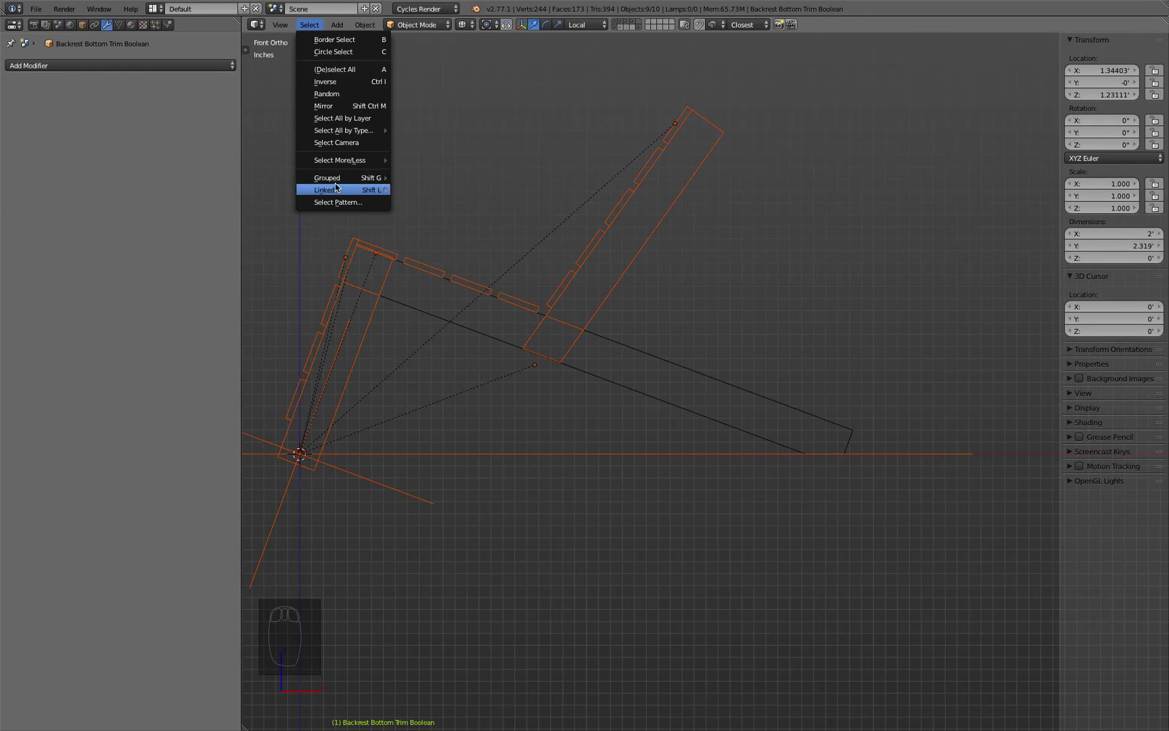
Step: Deselect all objects and view the whole chair at an angle in solid shading
mouse_move(471, 182)
middle_down()
mouse_move(395, 185)
mouse_move(420, 202)
middle_up()
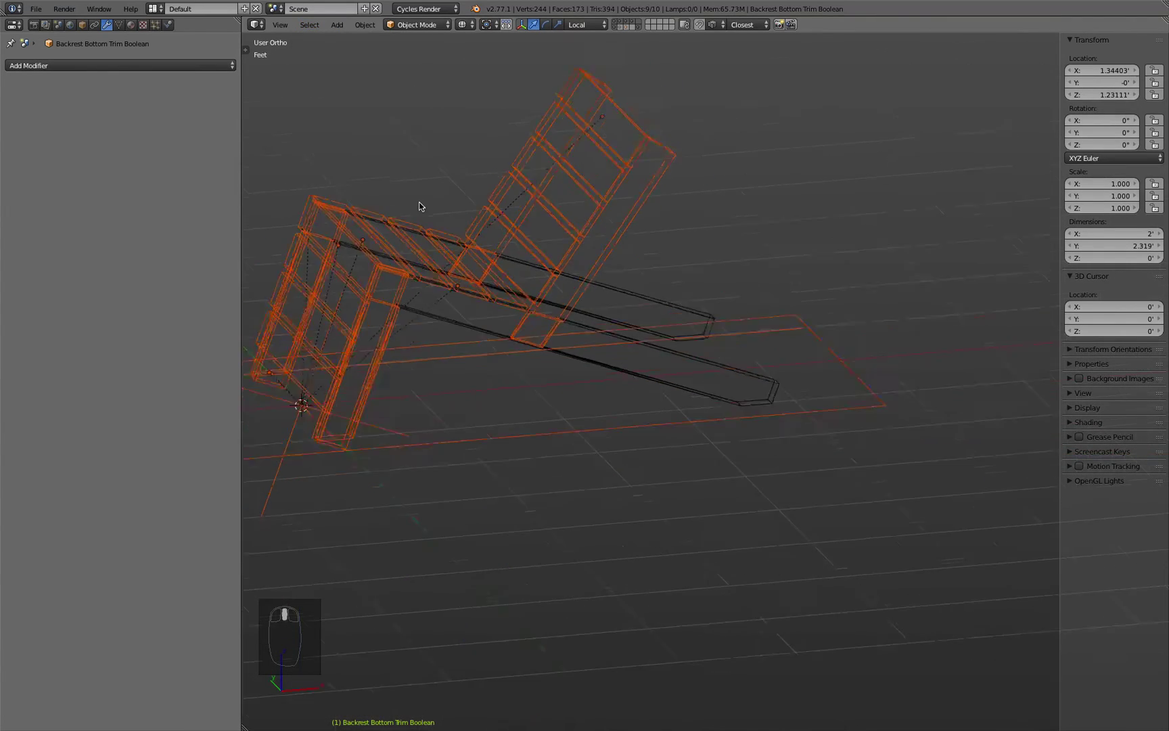
key(a)
key(z)
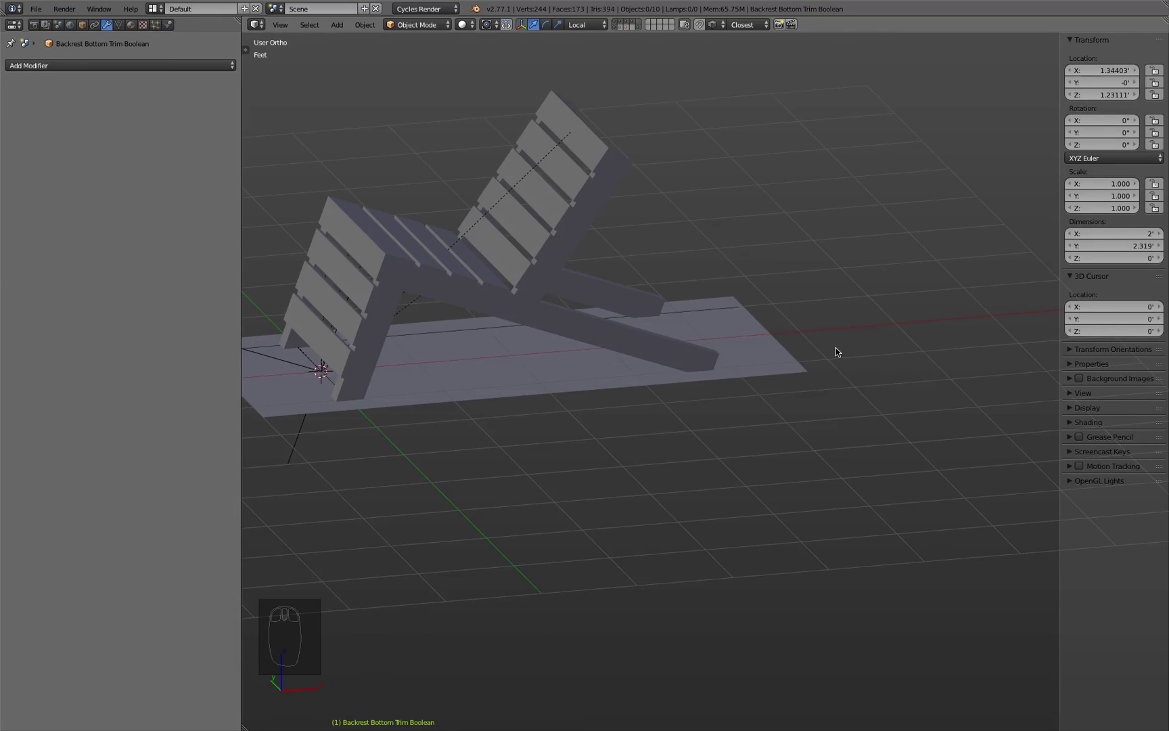
shift+middle_drag(635, 314, 788, 374)
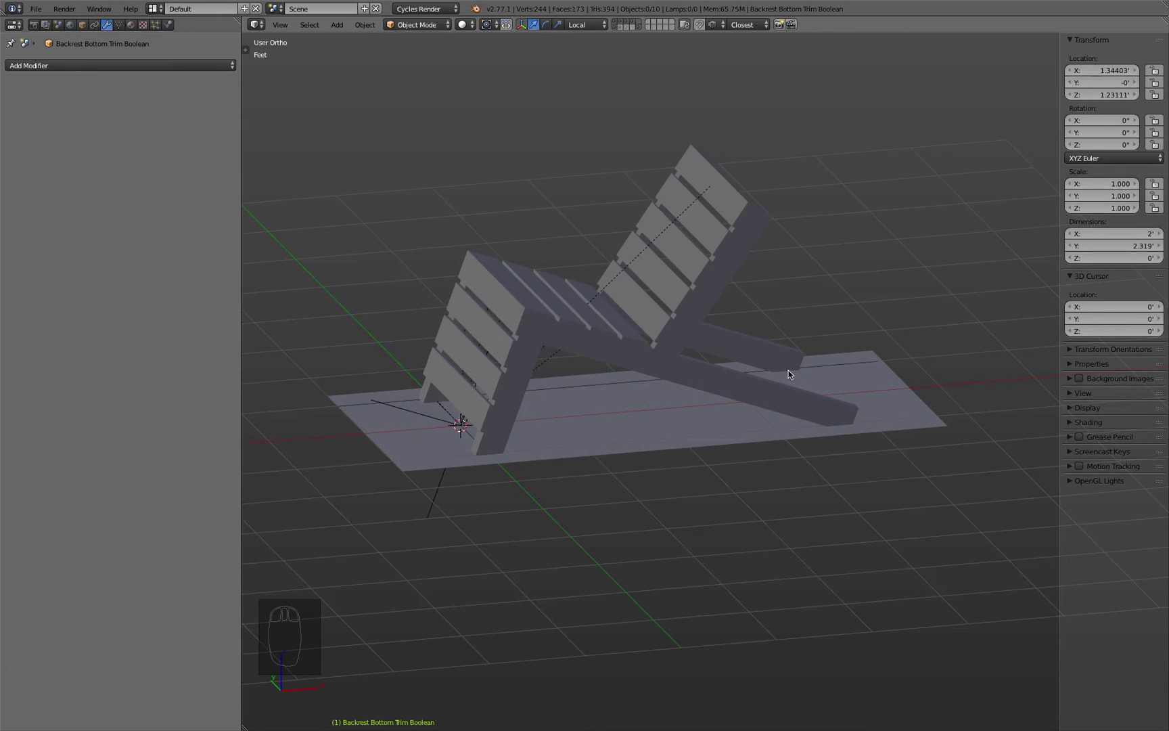
Step: Select the Front Leg Boolean and inspect the front leg's foot at floor level in wireframe, solid shading and Edit Mode
key(KP_1)
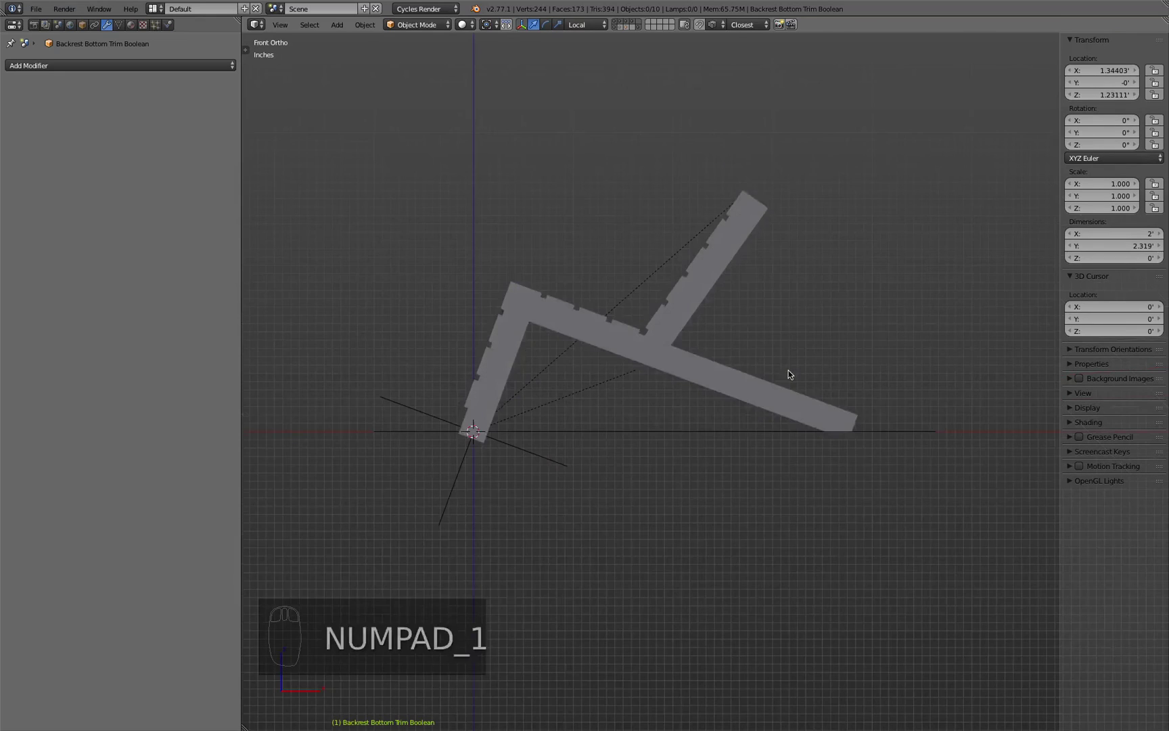
key(z)
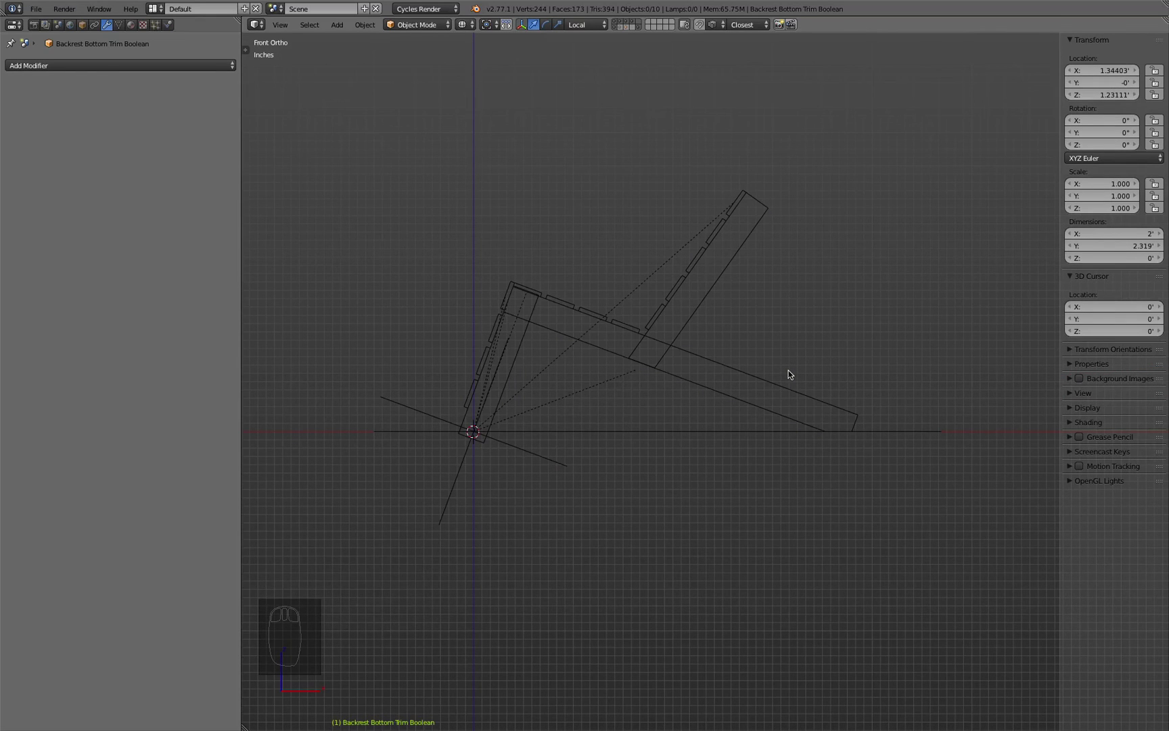
scroll(485, 459, up, 5)
click(436, 359)
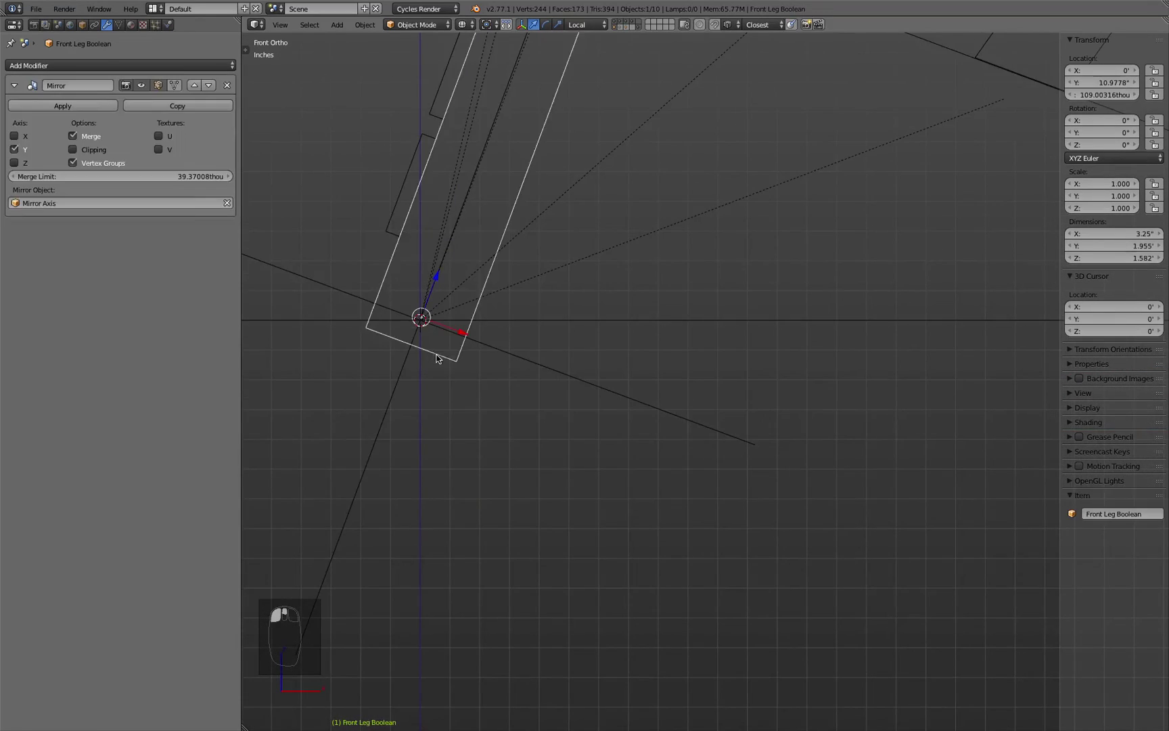
key(z)
middle_drag(443, 365, 504, 399)
key(Tab)
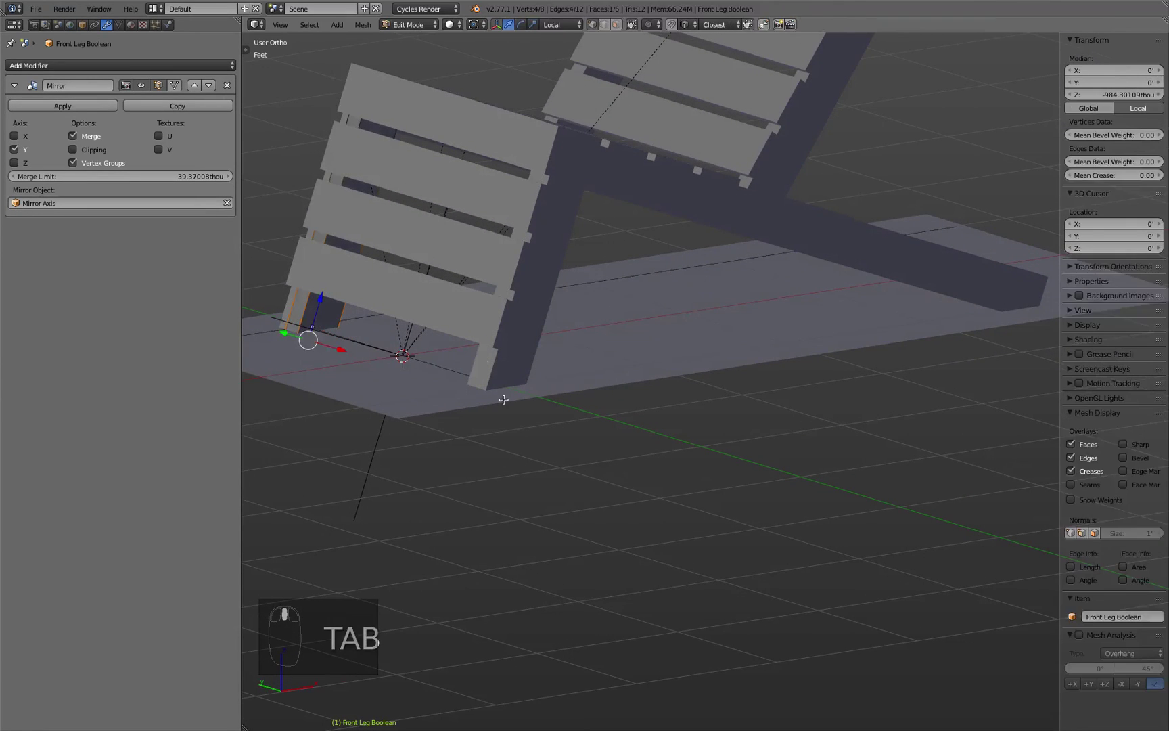
key(Tab)
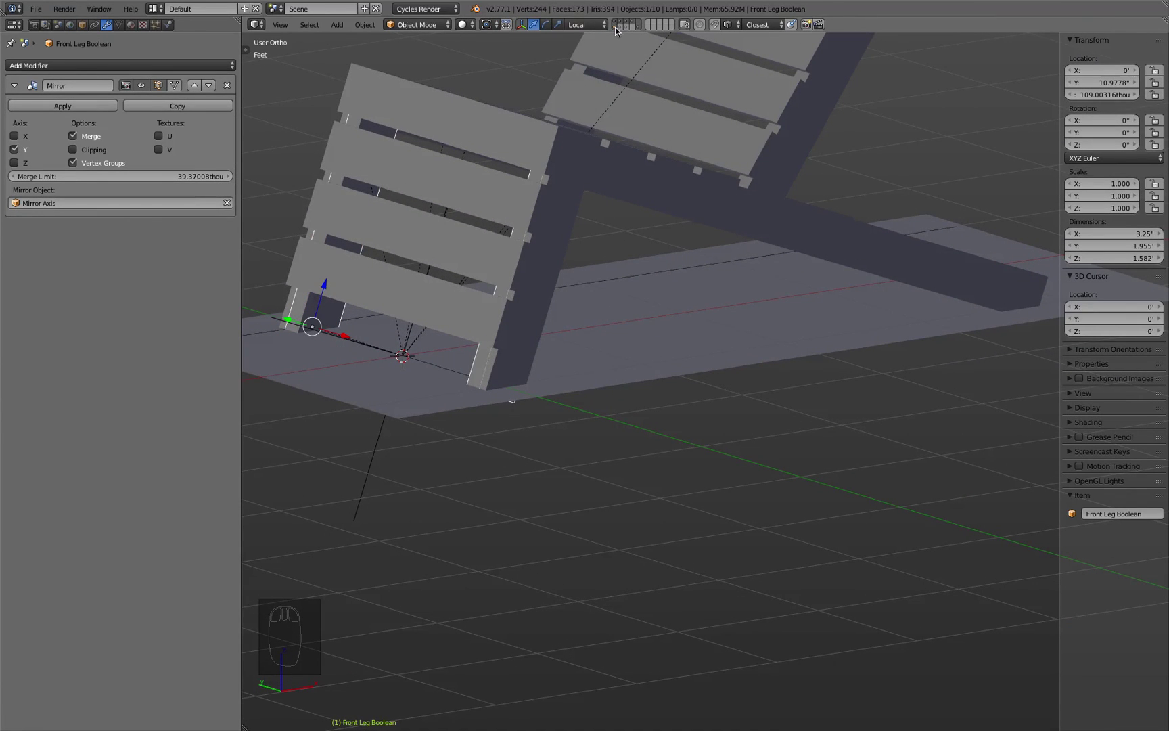
Step: Hide the Boolean cutters and the floor plane so only the chair remains, and show it in the front wireframe view
key(h)
key(z)
key(z)
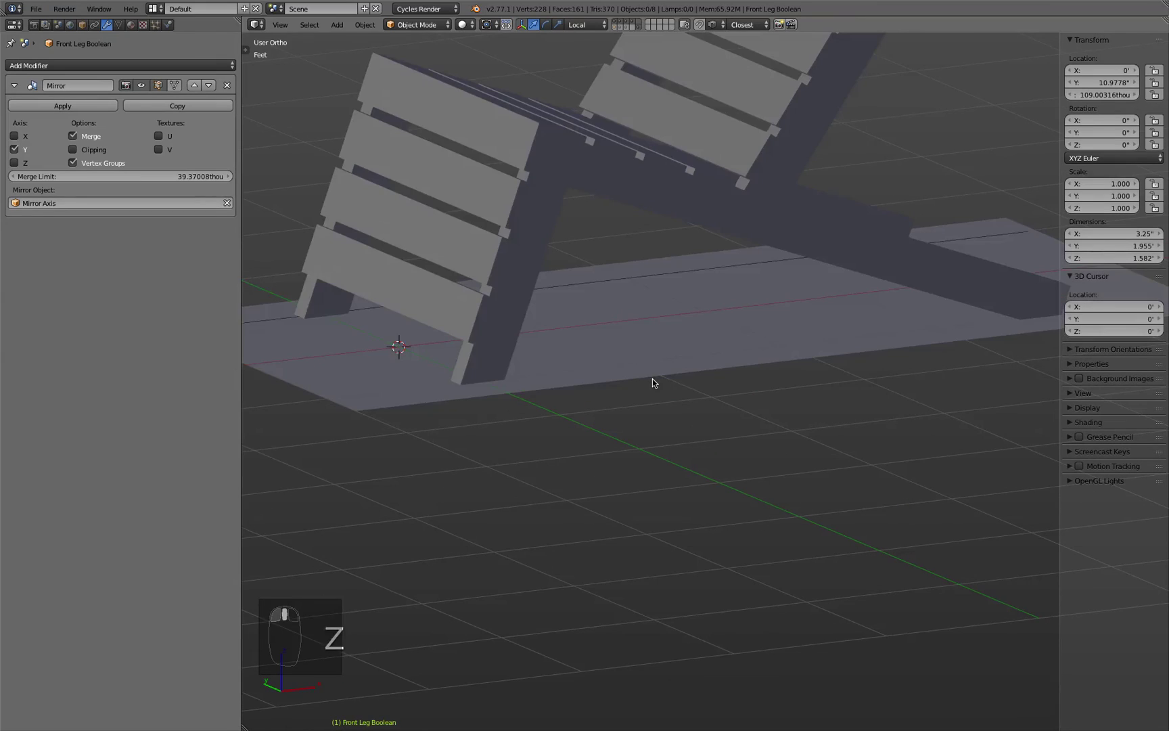
click(638, 27)
scroll(644, 271, down, 4)
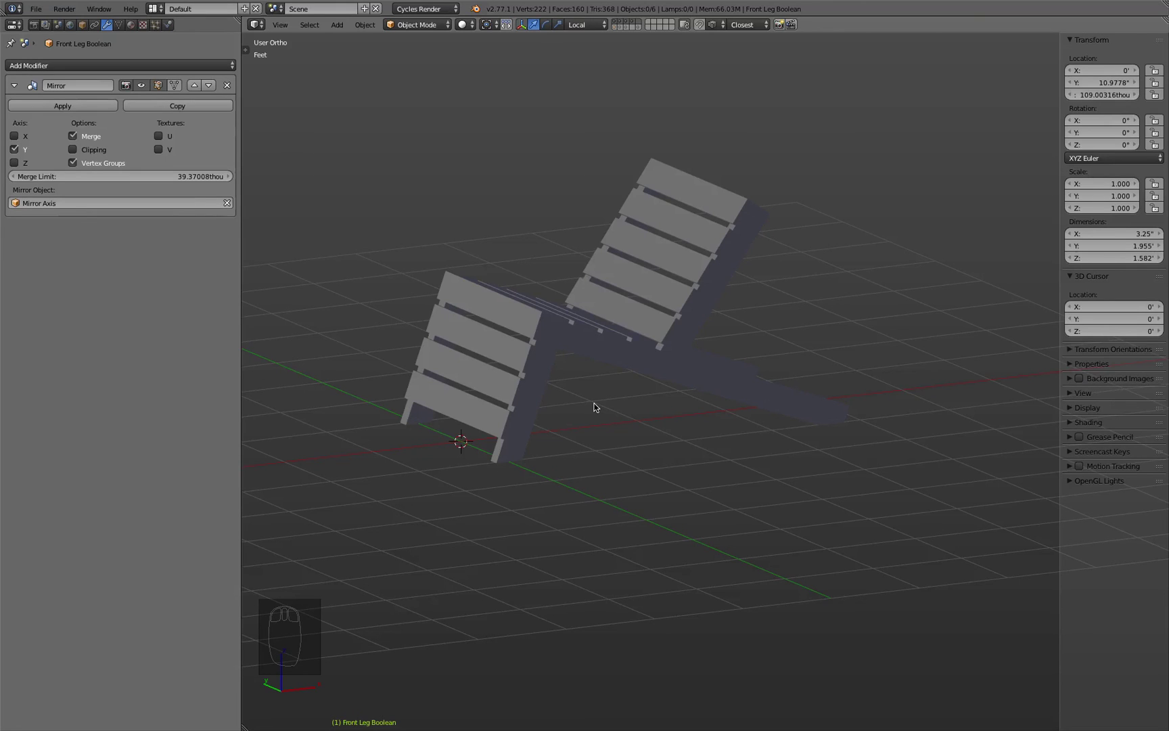
key(KP_1)
key(z)
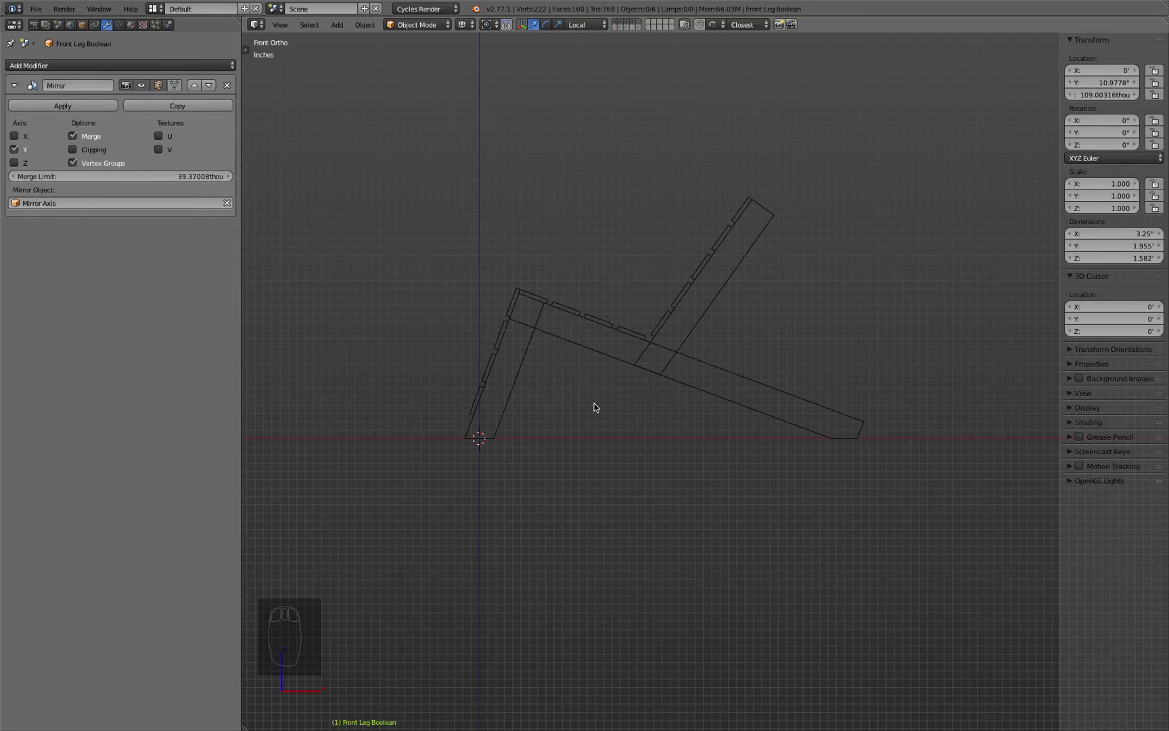
Step: Save the chair file over the existing version
key(super+s)
key(super+s)
click(595, 407)
Step: Select the Wood Plank Backrest in solid shading and add a Bevel modifier to it
middle_drag(597, 346, 764, 225)
scroll(763, 222, up, 4)
key(z)
scroll(721, 206, up, 5)
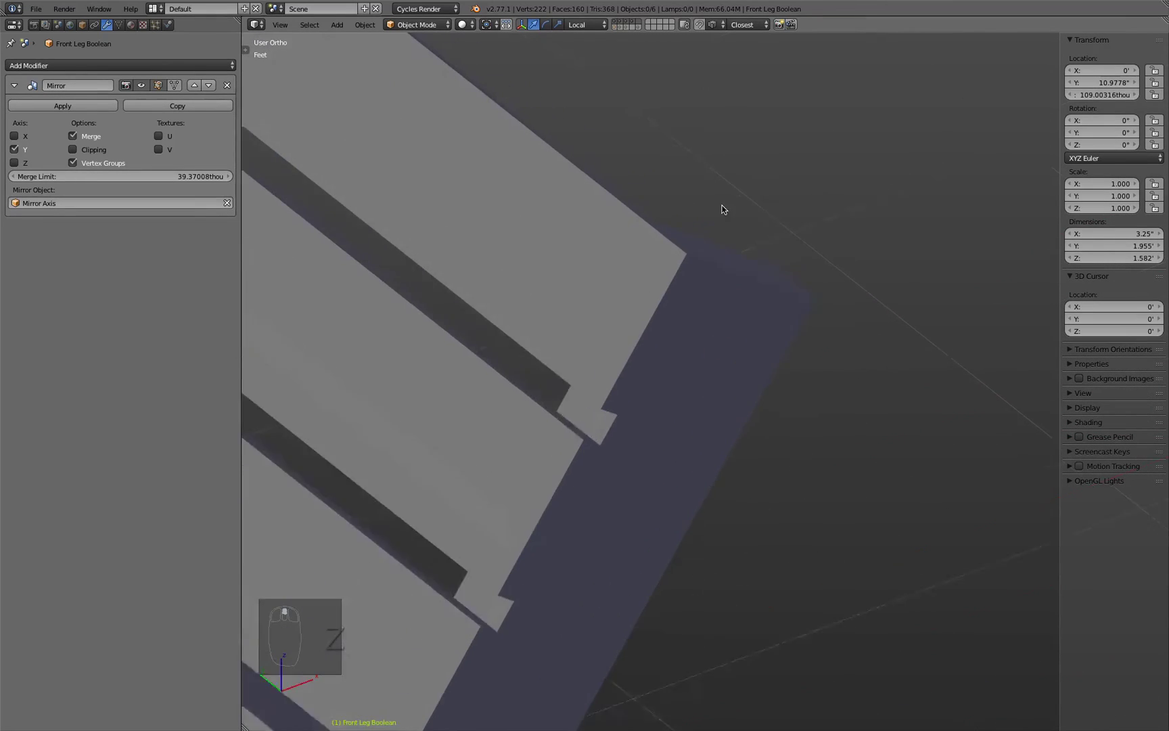
scroll(649, 291, down, 8)
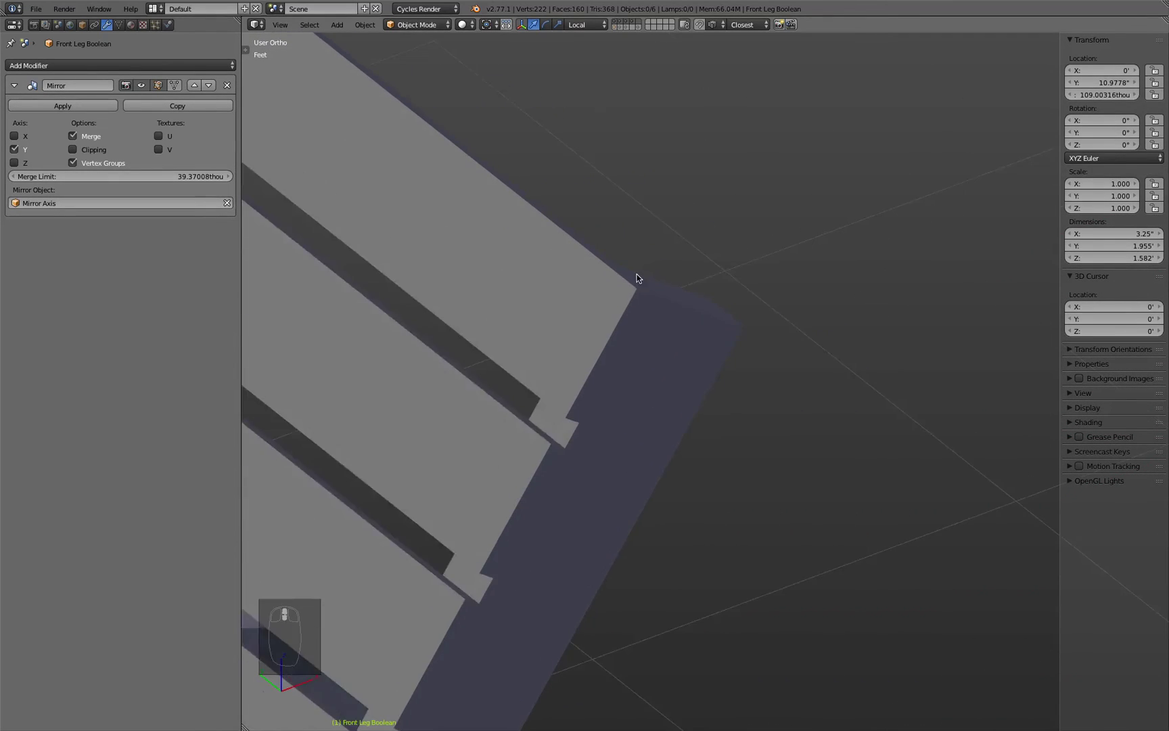
middle_drag(634, 273, 681, 256)
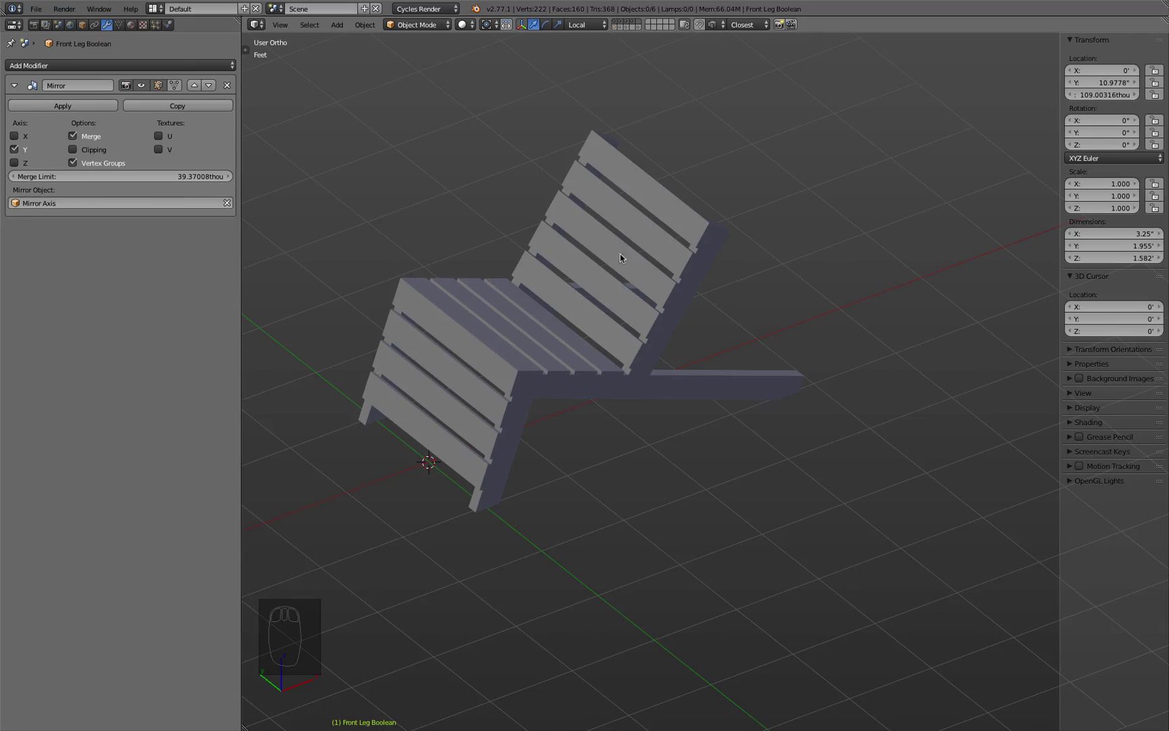
click(673, 218)
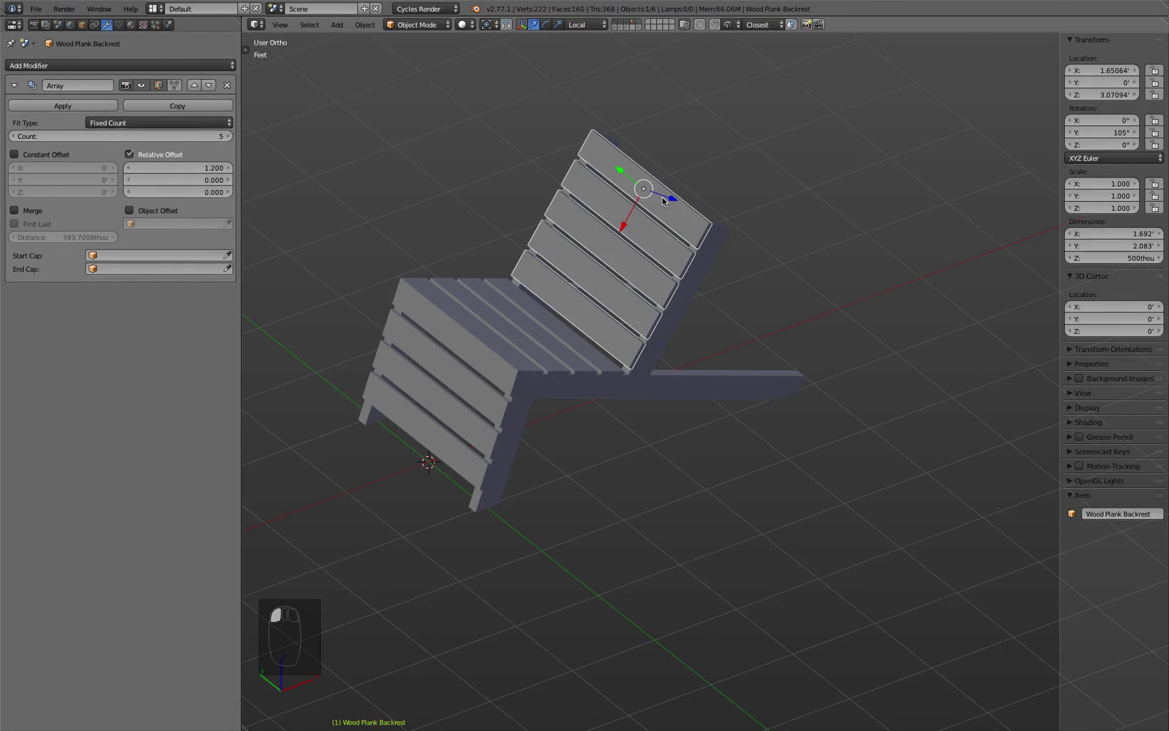
click(139, 65)
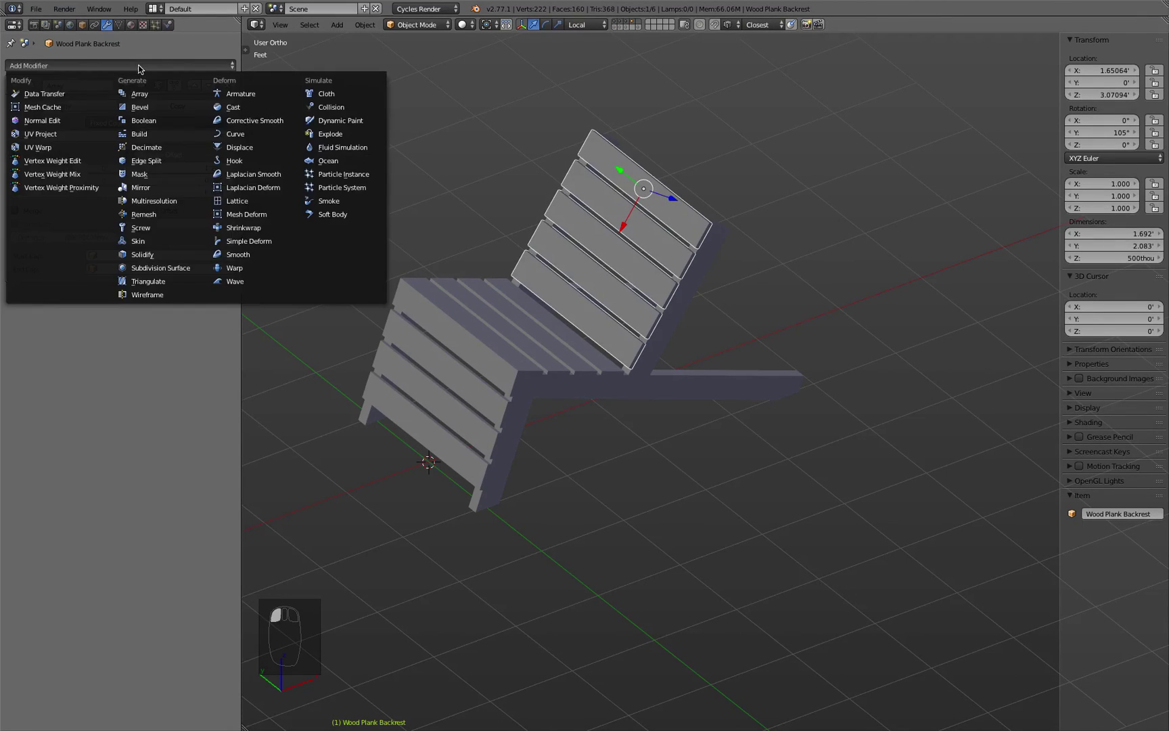
click(156, 108)
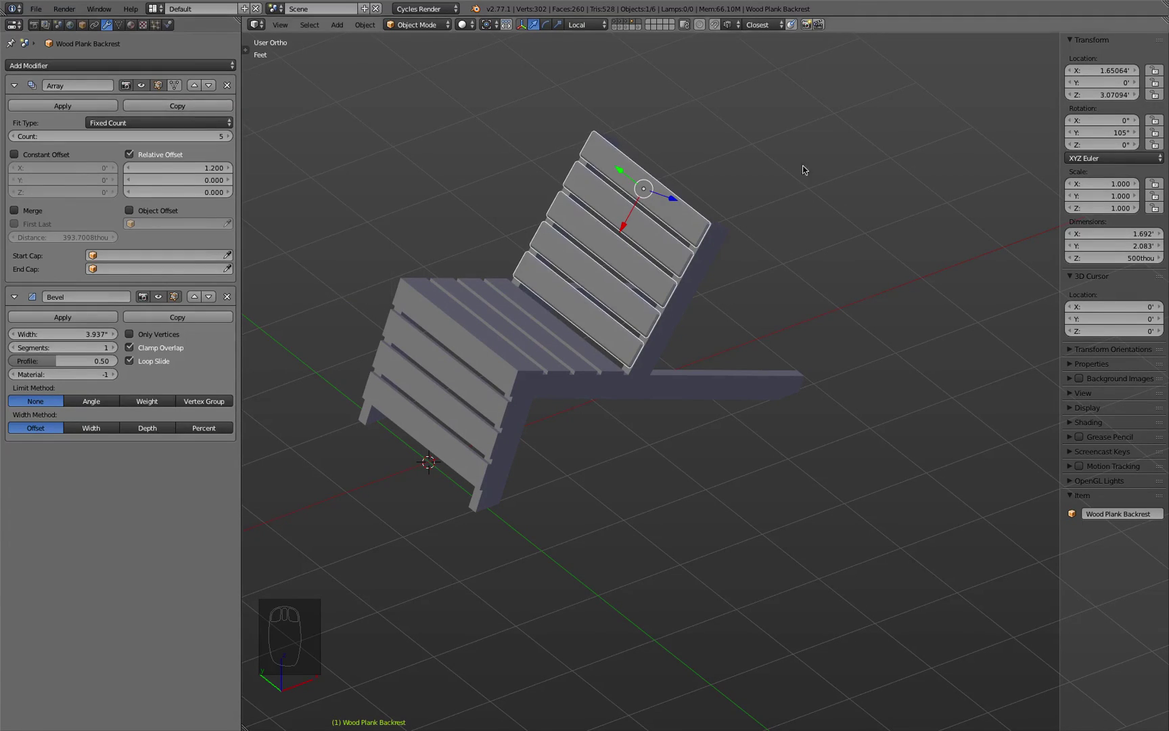
Step: Collapse the backrest's Array modifier settings and set the Bevel width to .5mm
scroll(694, 201, down, 5)
scroll(695, 197, up, 10)
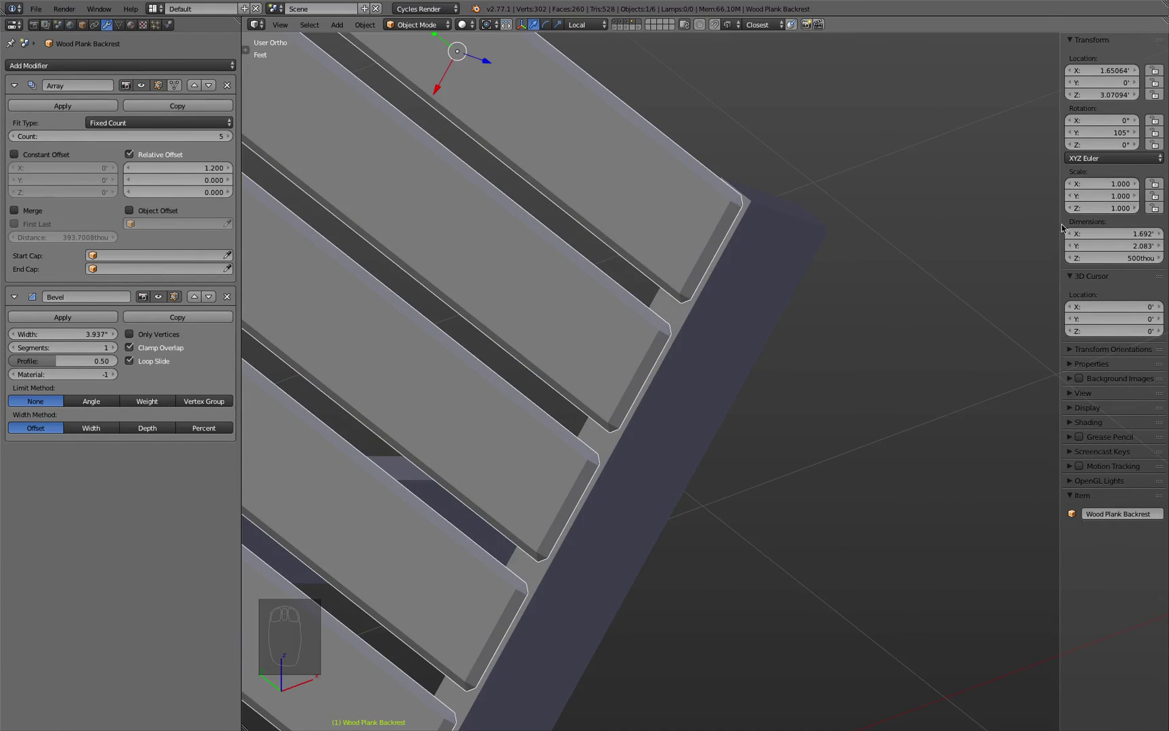
scroll(657, 123, up, 2)
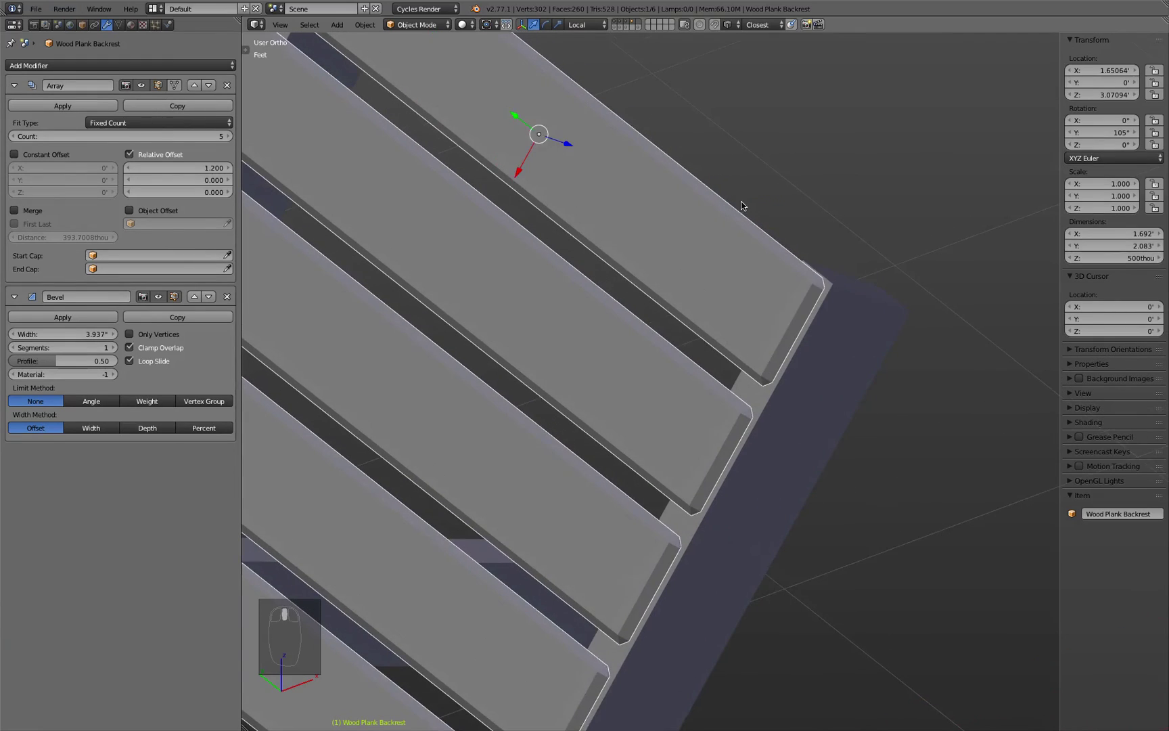
click(18, 86)
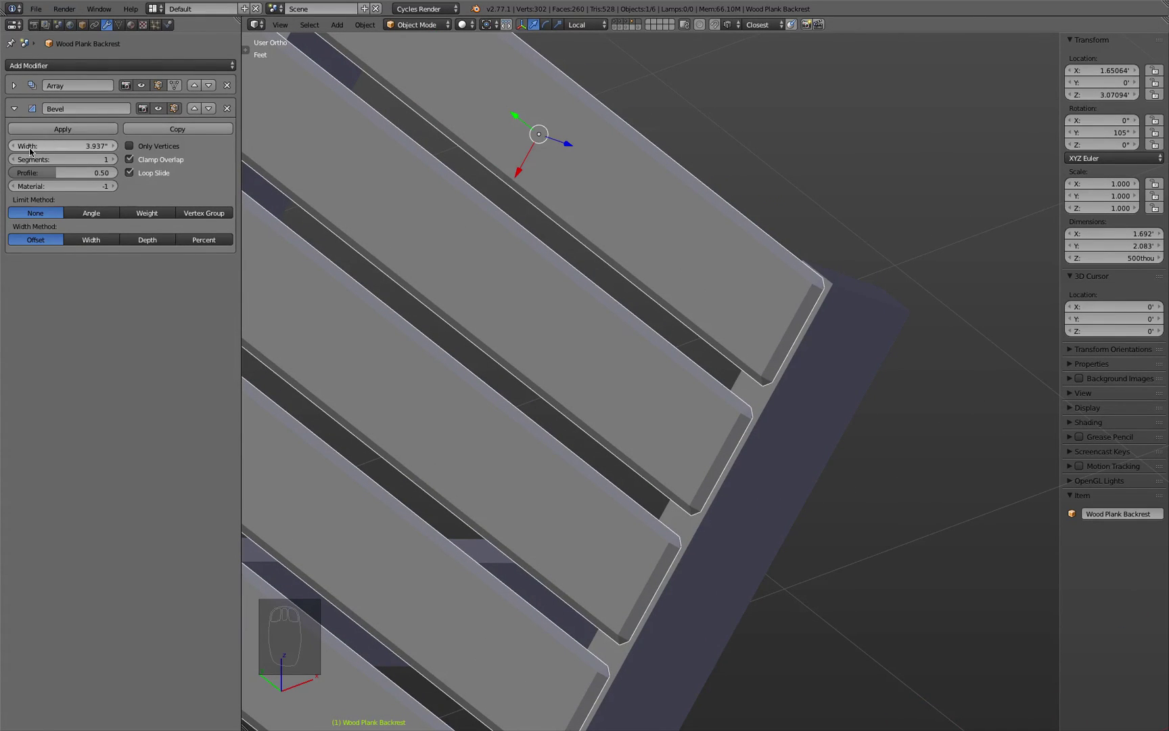
click(91, 148)
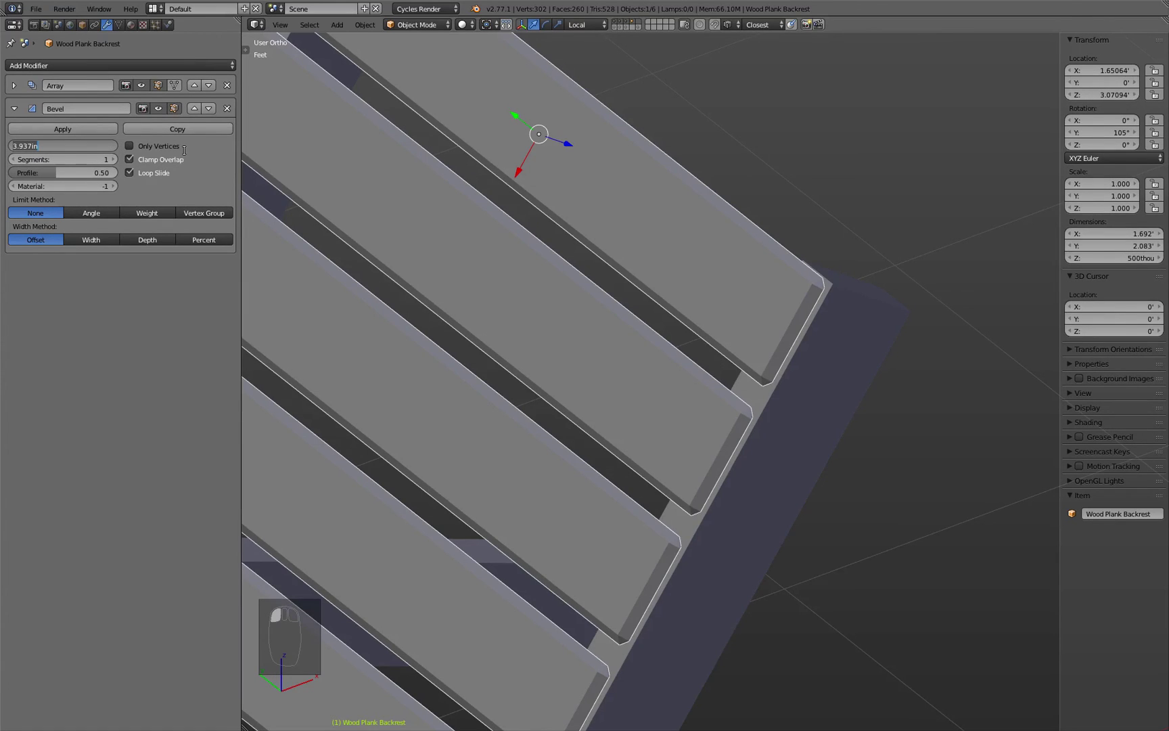
key(BackSpace)
text(.5mm)
key(Return)
Step: Set the backrest Bevel to 10 segments, examining the rounded plank corner up close
scroll(869, 198, down, 5)
scroll(861, 261, up, 6)
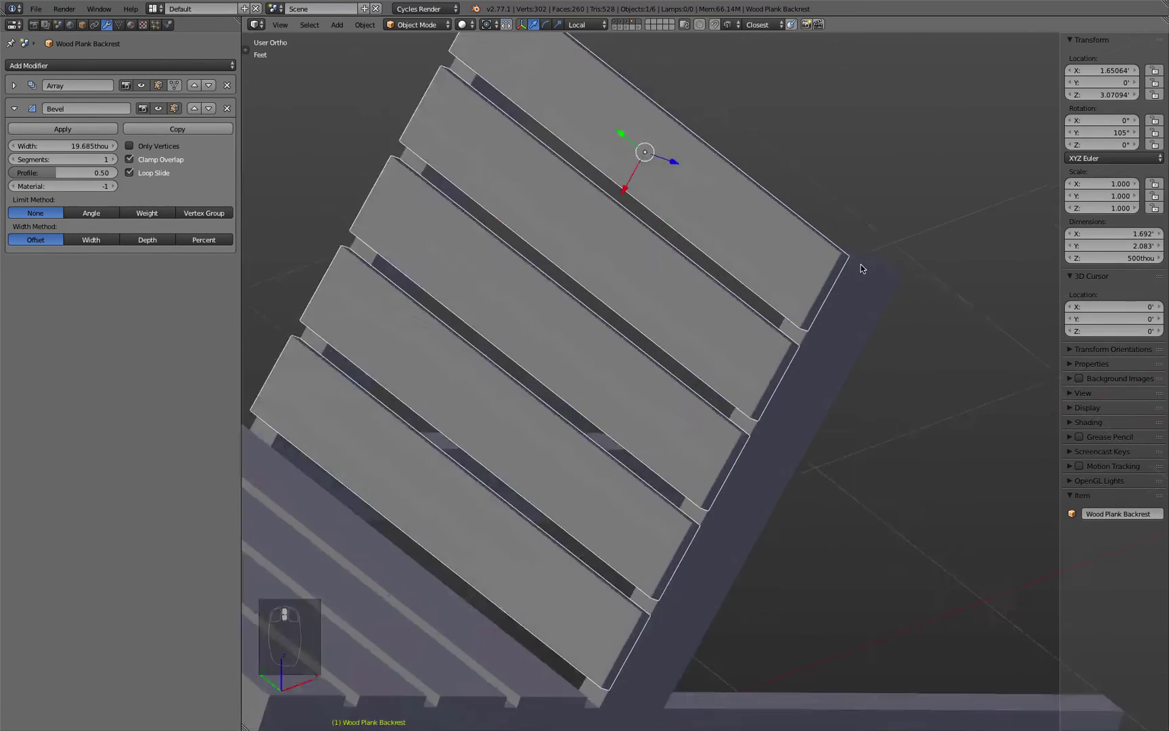
scroll(829, 234, up, 2)
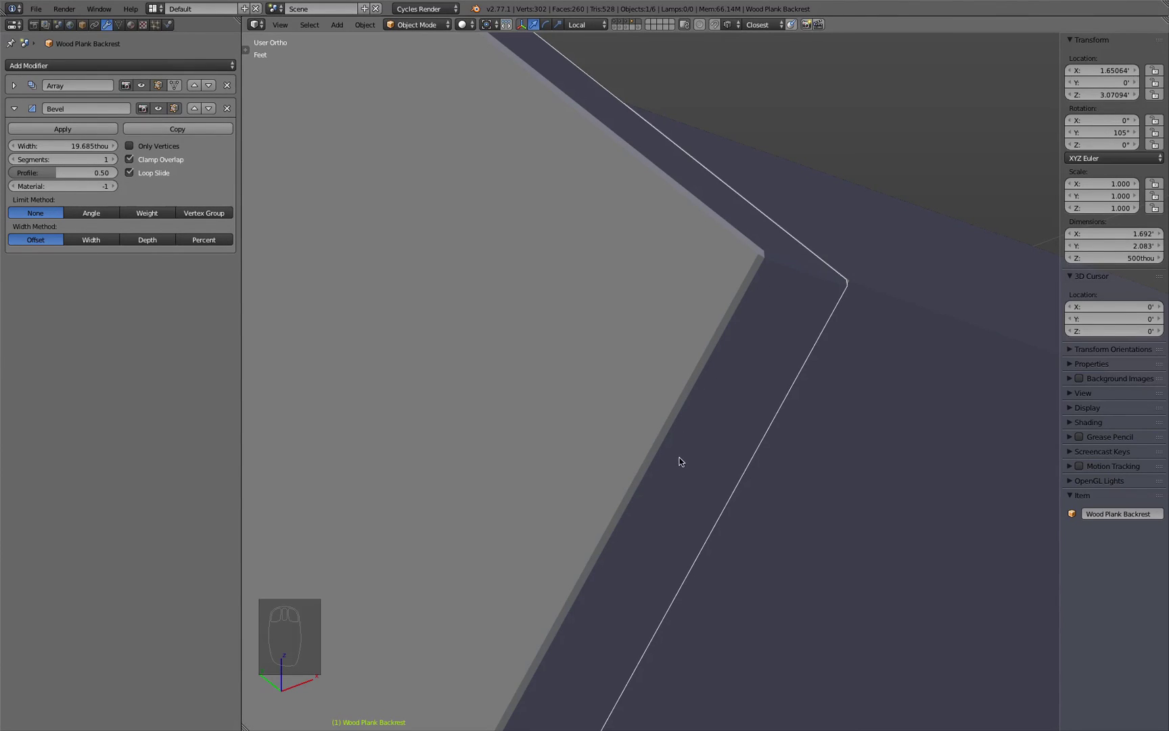
click(113, 160)
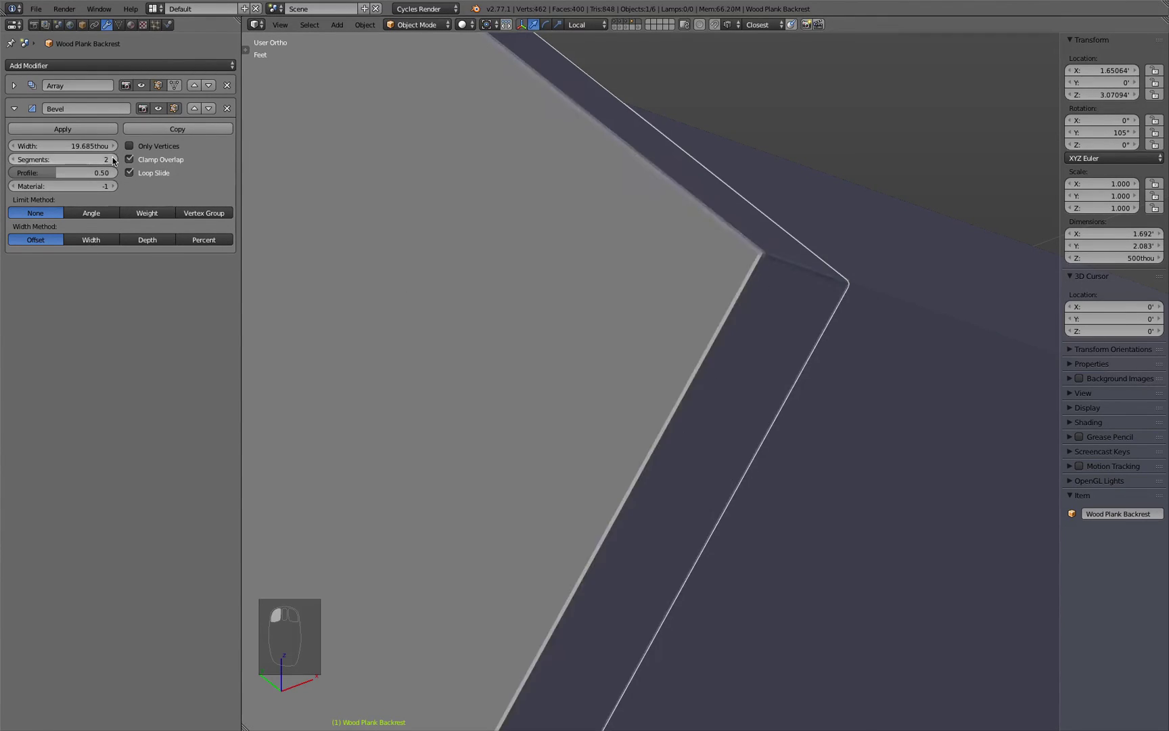
scroll(723, 246, down, 2)
scroll(691, 255, up, 4)
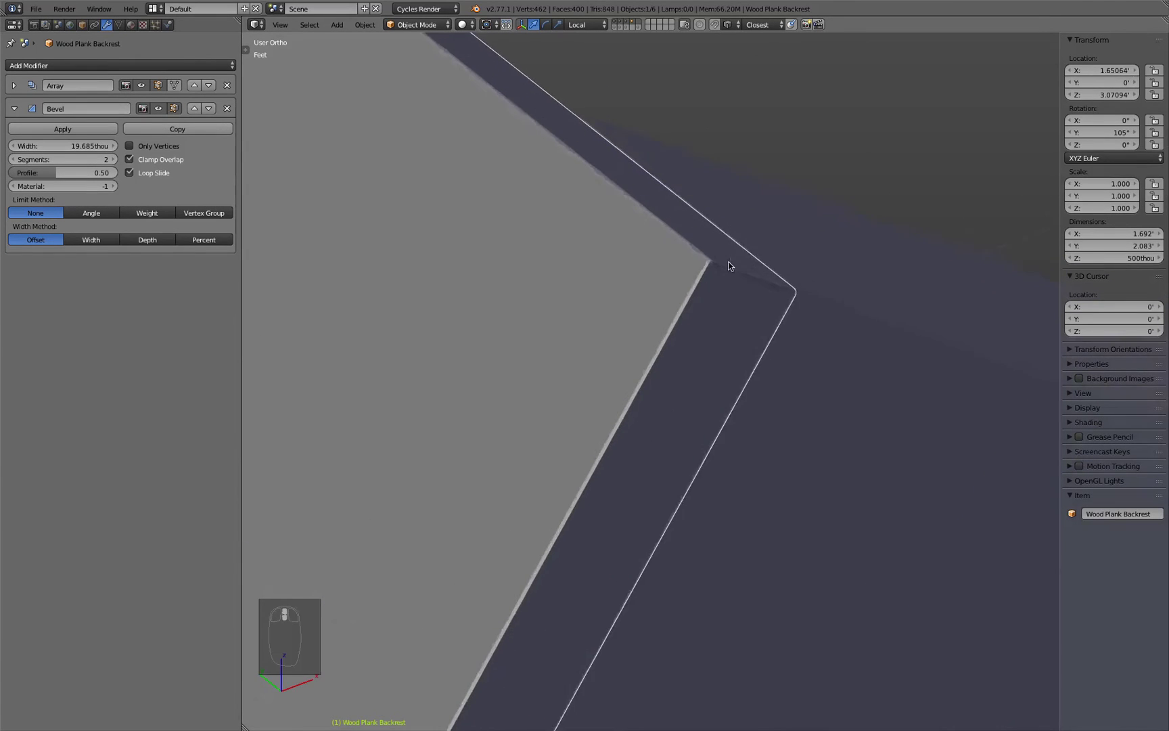
scroll(681, 298, up, 3)
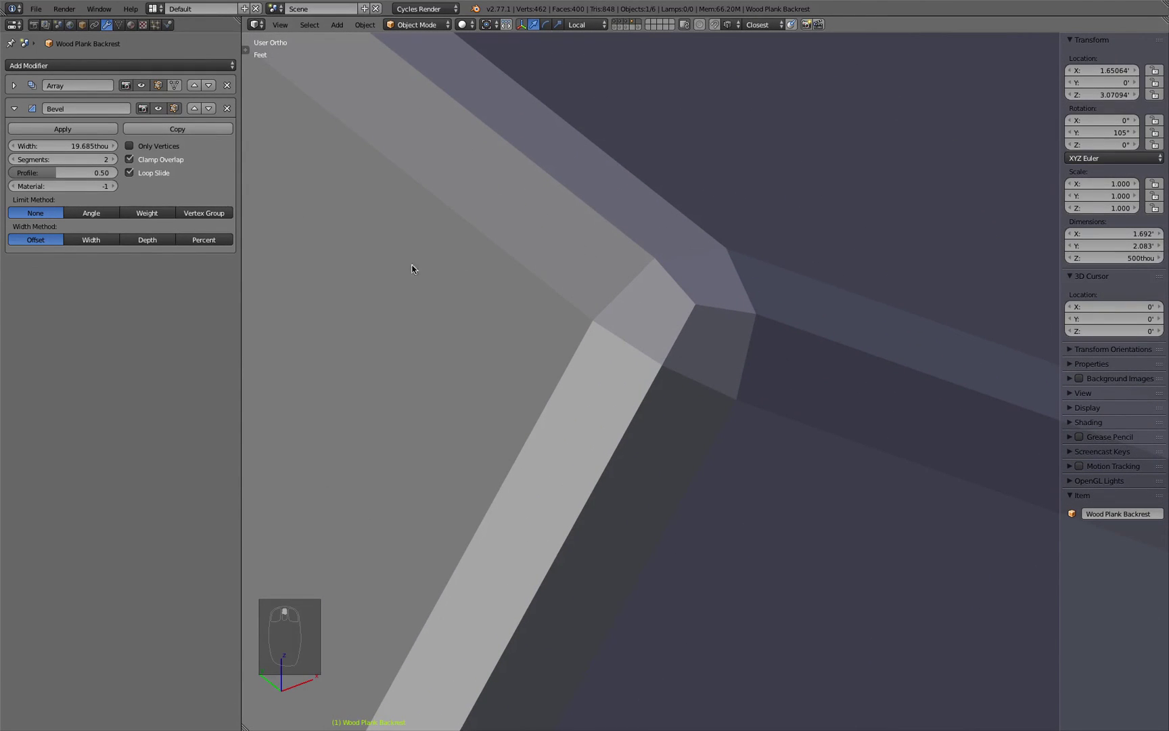
click(113, 160)
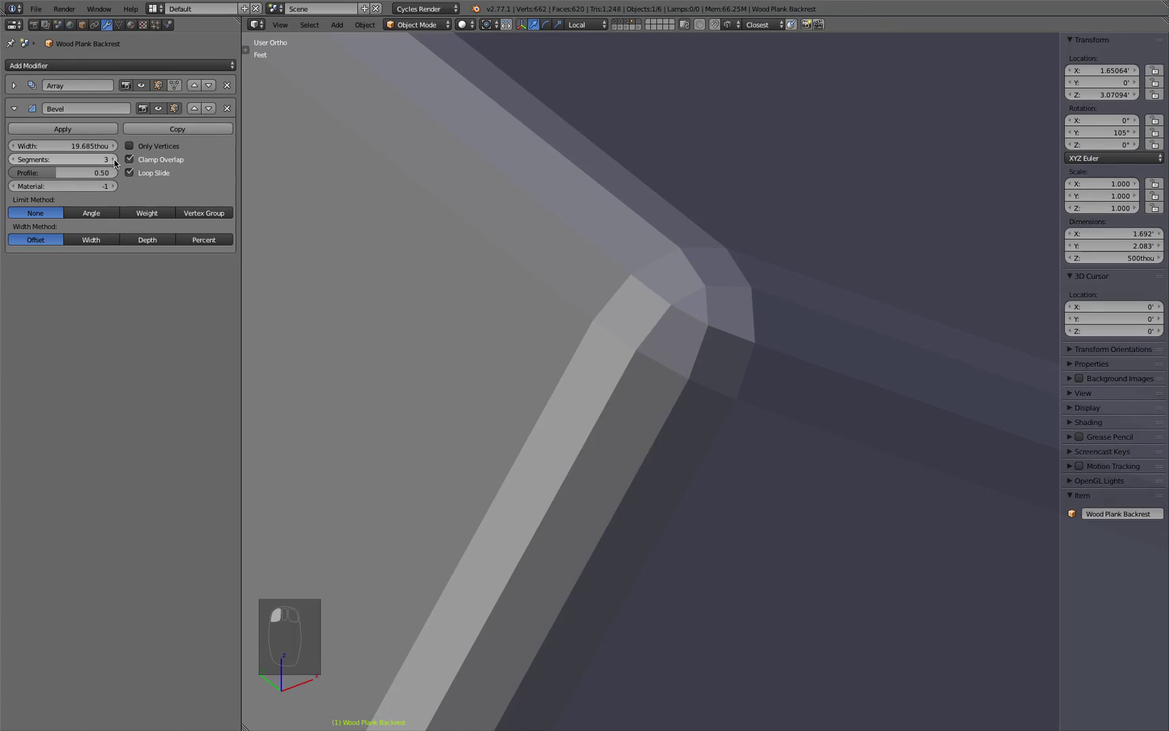
click(113, 161)
click(114, 160)
click(102, 159)
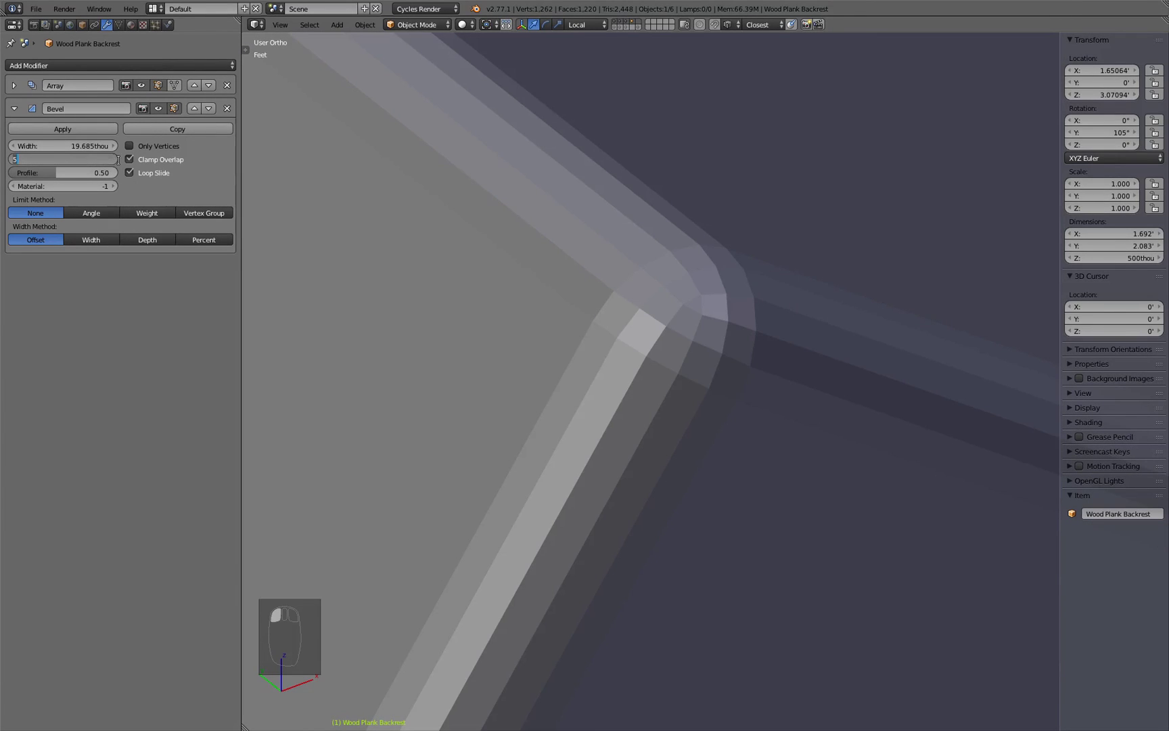
text(10)
key(Return)
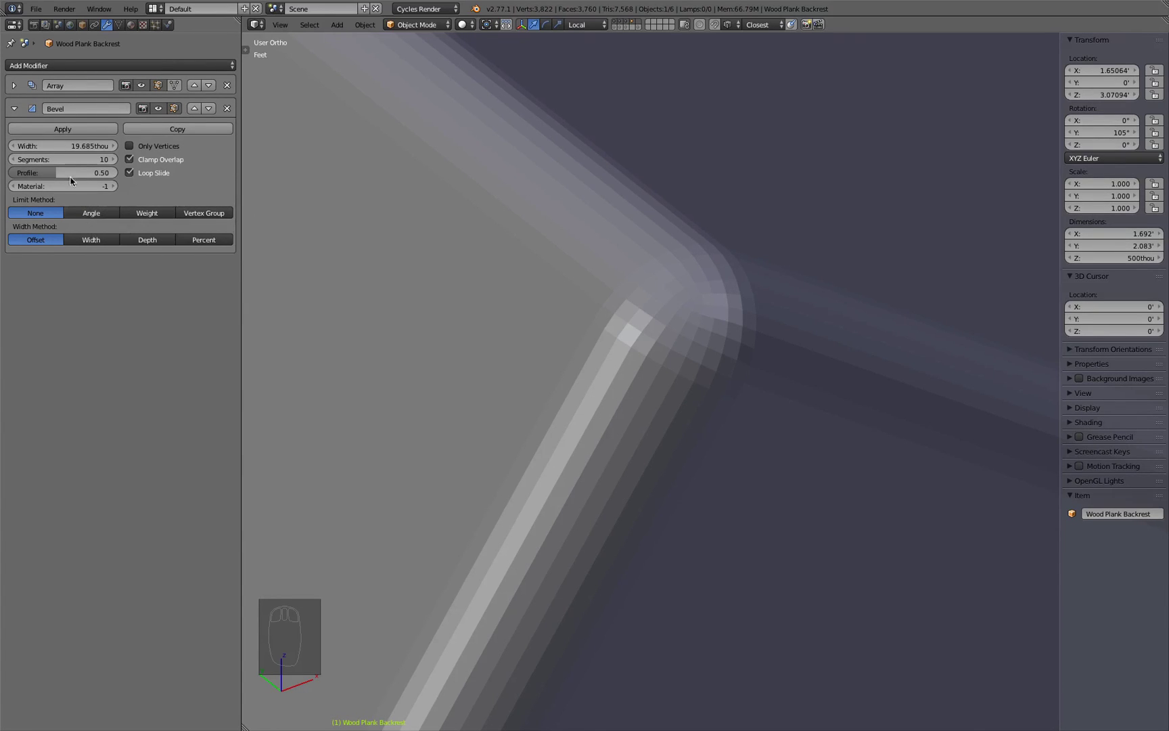
Step: Set the backrest Bevel's limit method to Angle and collapse its modifier settings
click(91, 214)
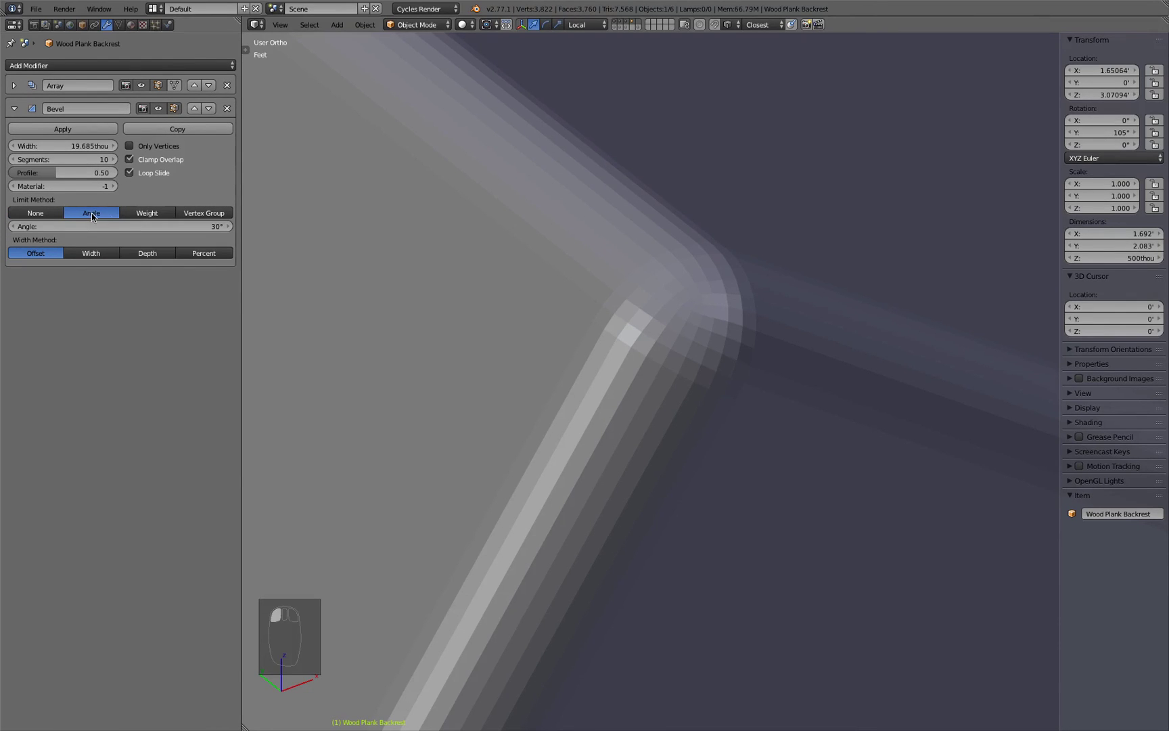
scroll(439, 277, up, 2)
scroll(439, 277, down, 2)
scroll(439, 275, down, 4)
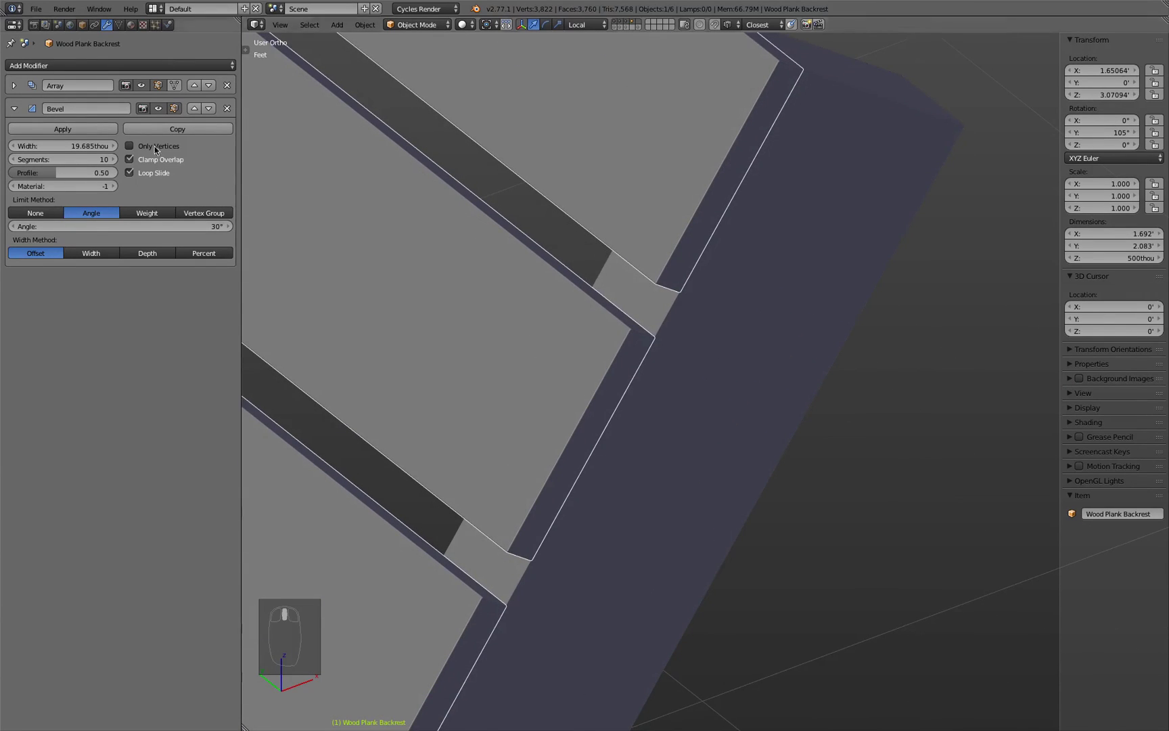
click(14, 109)
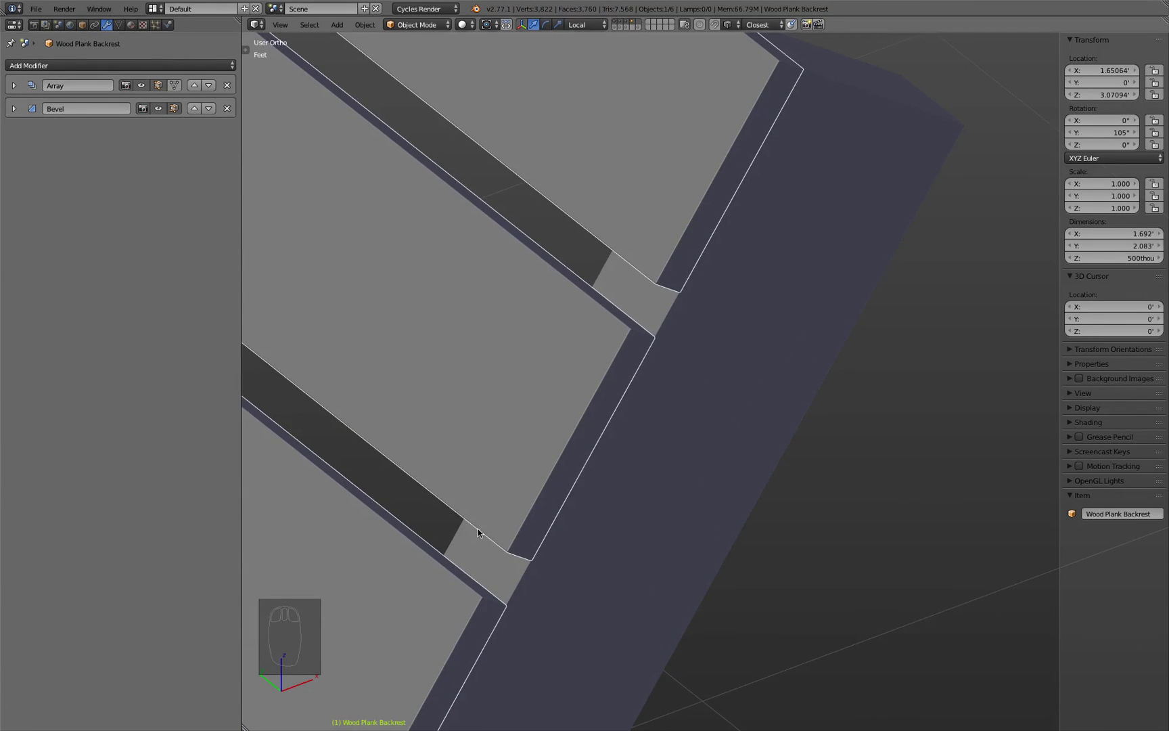
Step: Toggle the viewport display of the backrest's Array and Bevel modifiers to compare the original plank with the modified ones
middle_drag(478, 533, 633, 327)
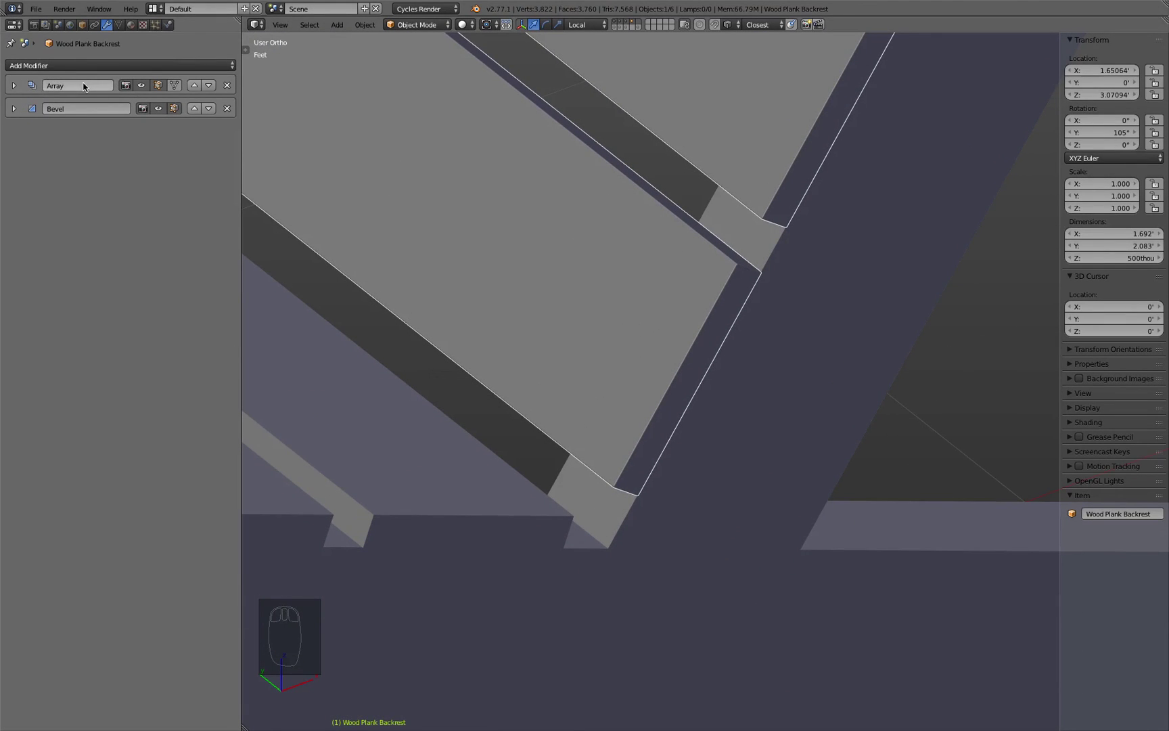
scroll(552, 376, down, 5)
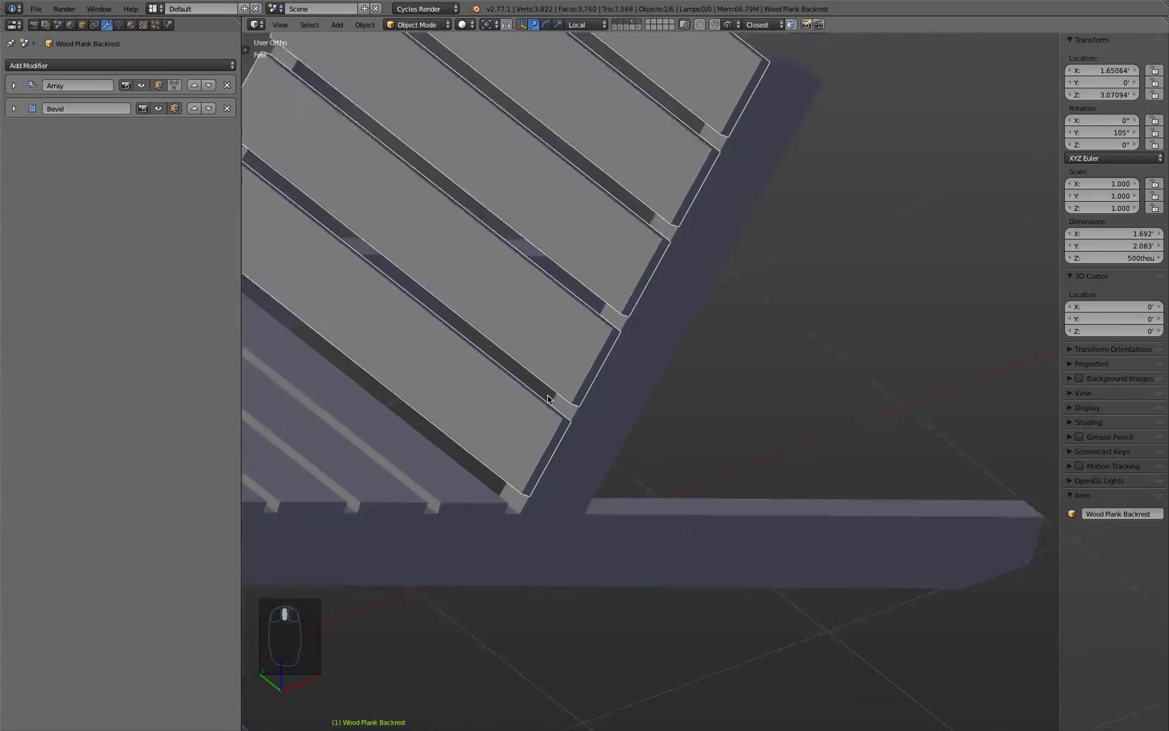
middle_drag(548, 396, 661, 229)
key(Tab)
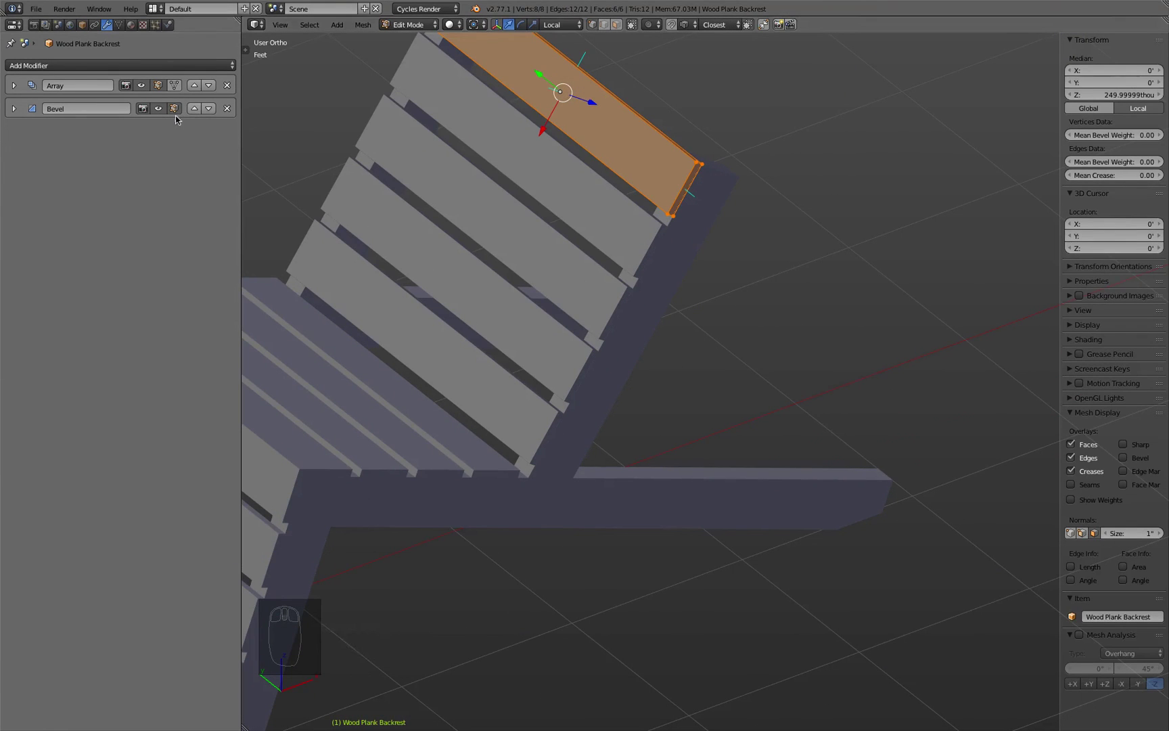
click(142, 84)
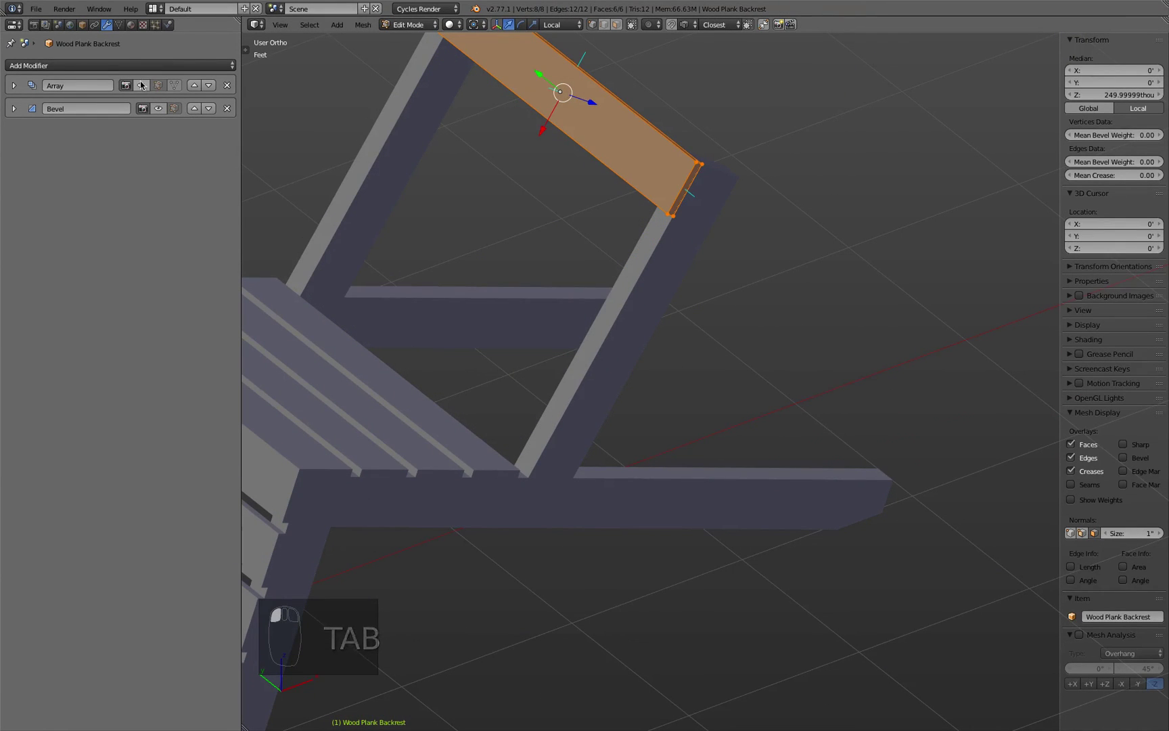
key(Tab)
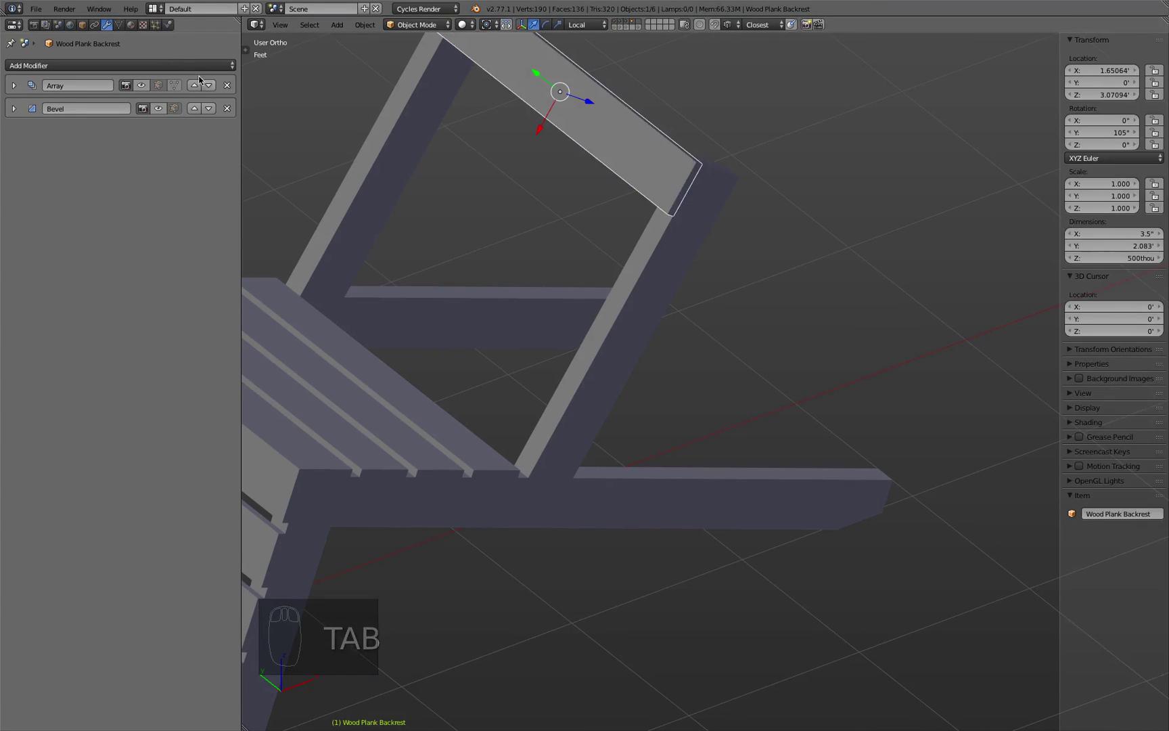
click(142, 85)
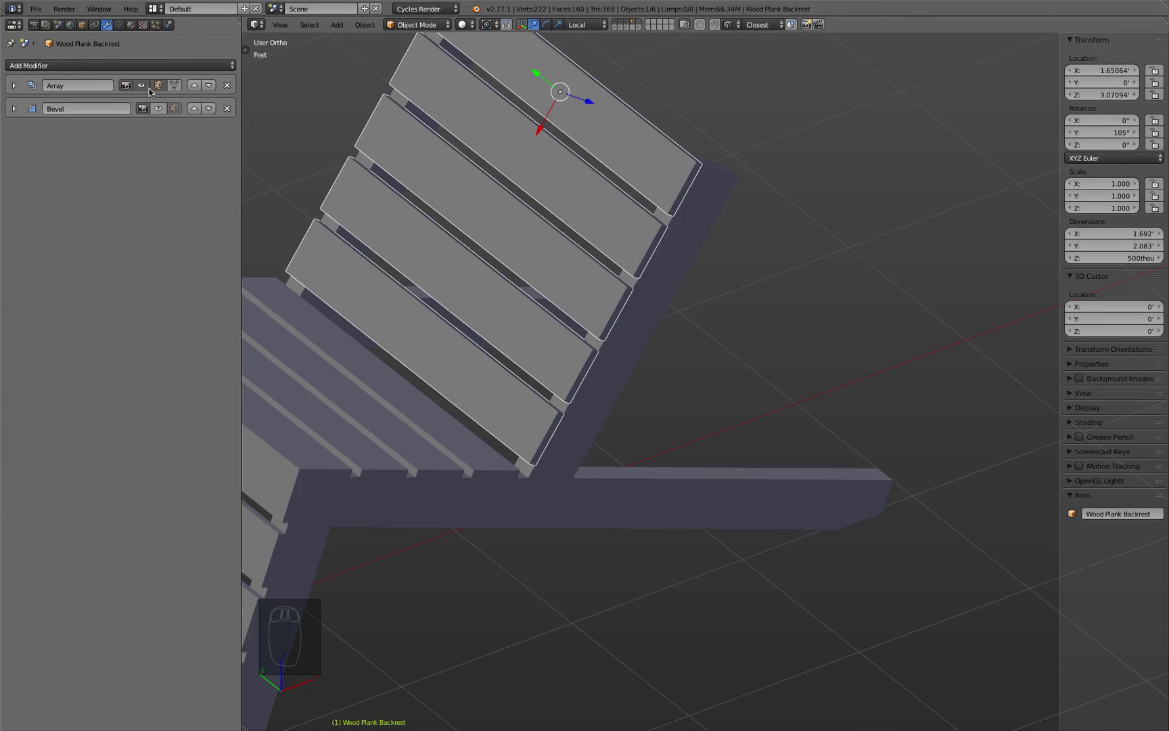
click(158, 108)
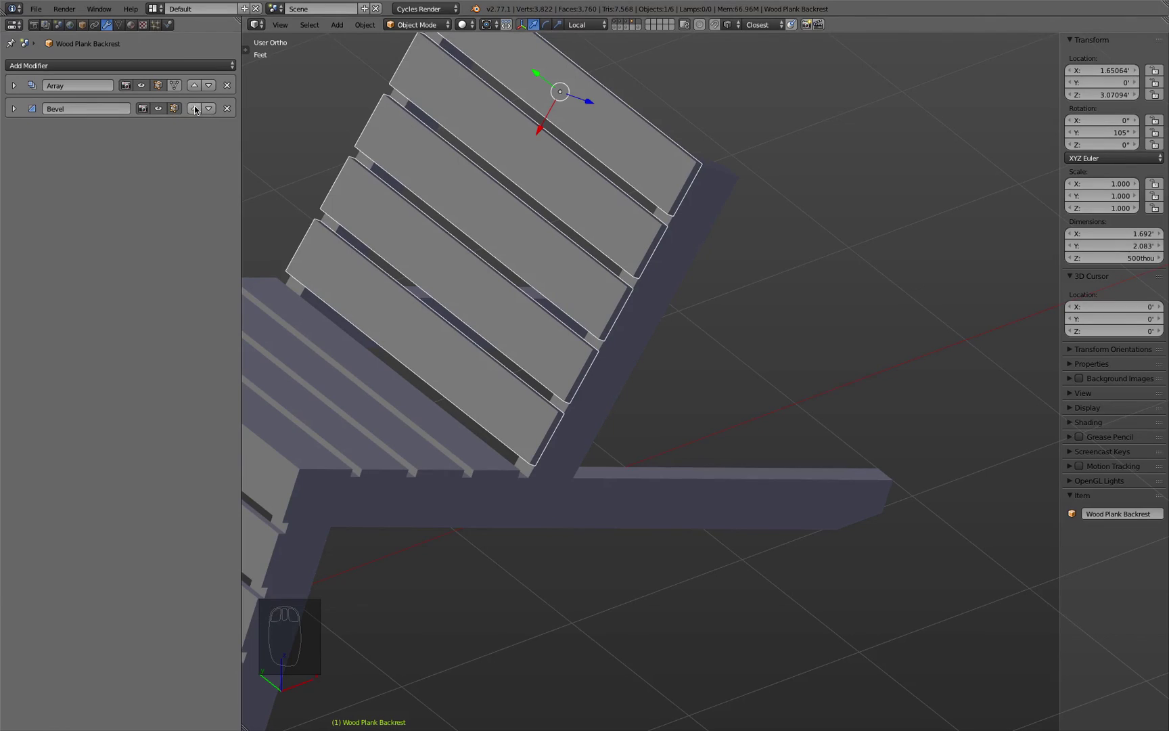
Step: Place the Bevel modifier above the Array in the backrest's stack and toggle their viewport display to check the order's effect
click(195, 108)
click(160, 86)
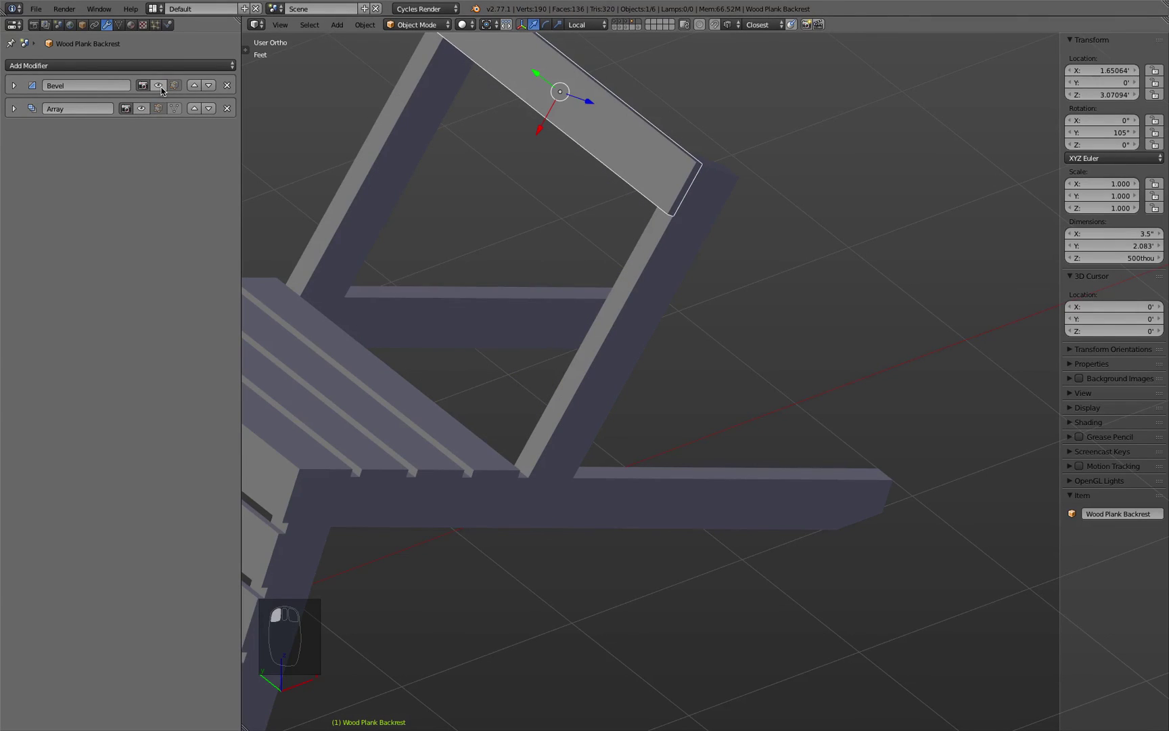
click(161, 88)
click(158, 109)
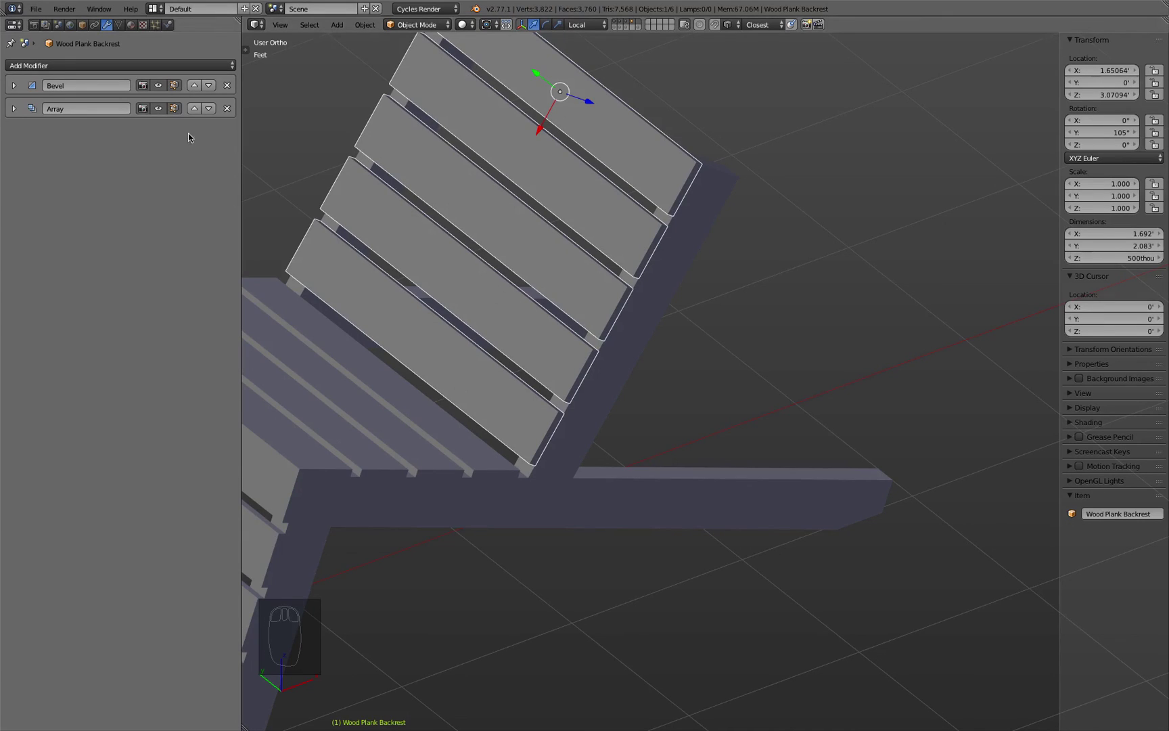
click(194, 108)
click(194, 108)
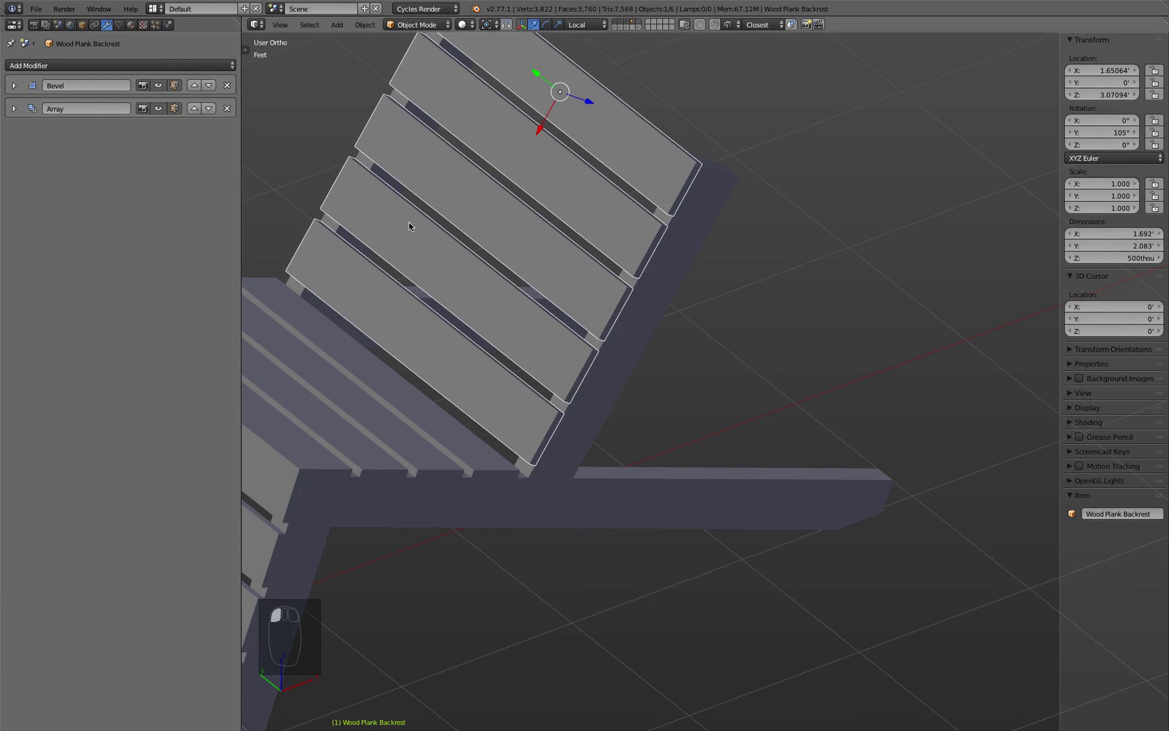
middle_drag(509, 371, 744, 283)
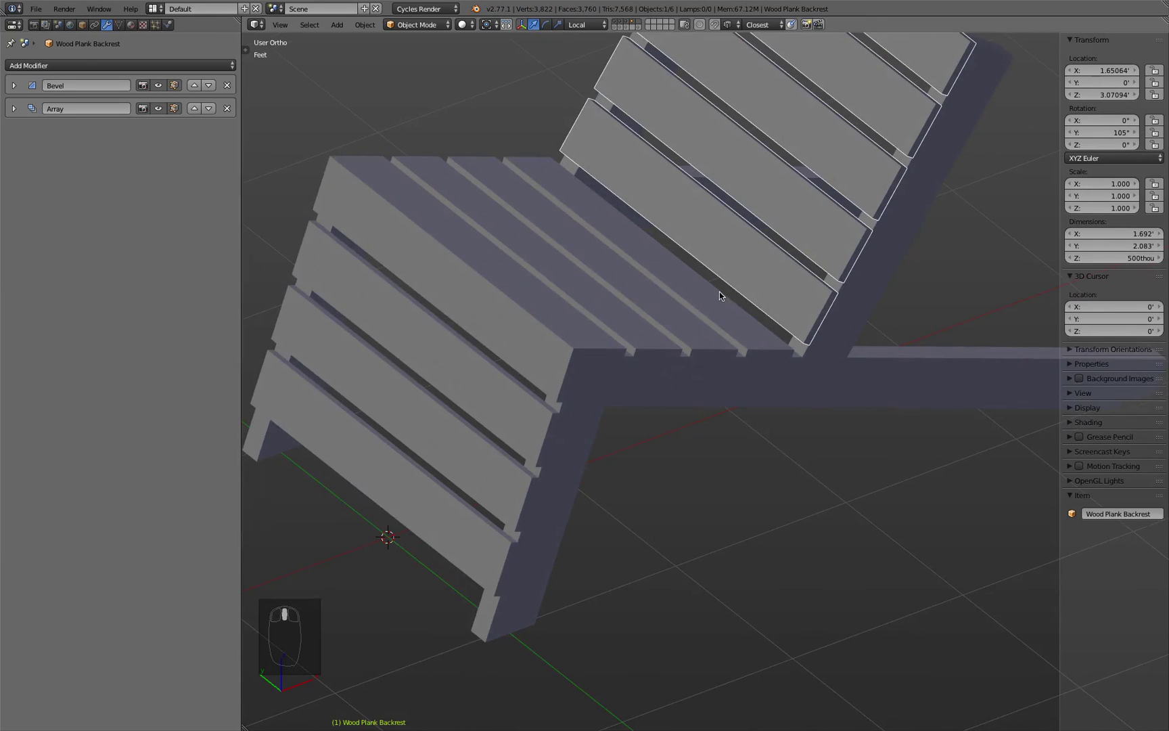
Step: Copy the backrest planks' modifiers onto the front and seat planks by linking modifiers, with the backrest planks as the active object
click(718, 291)
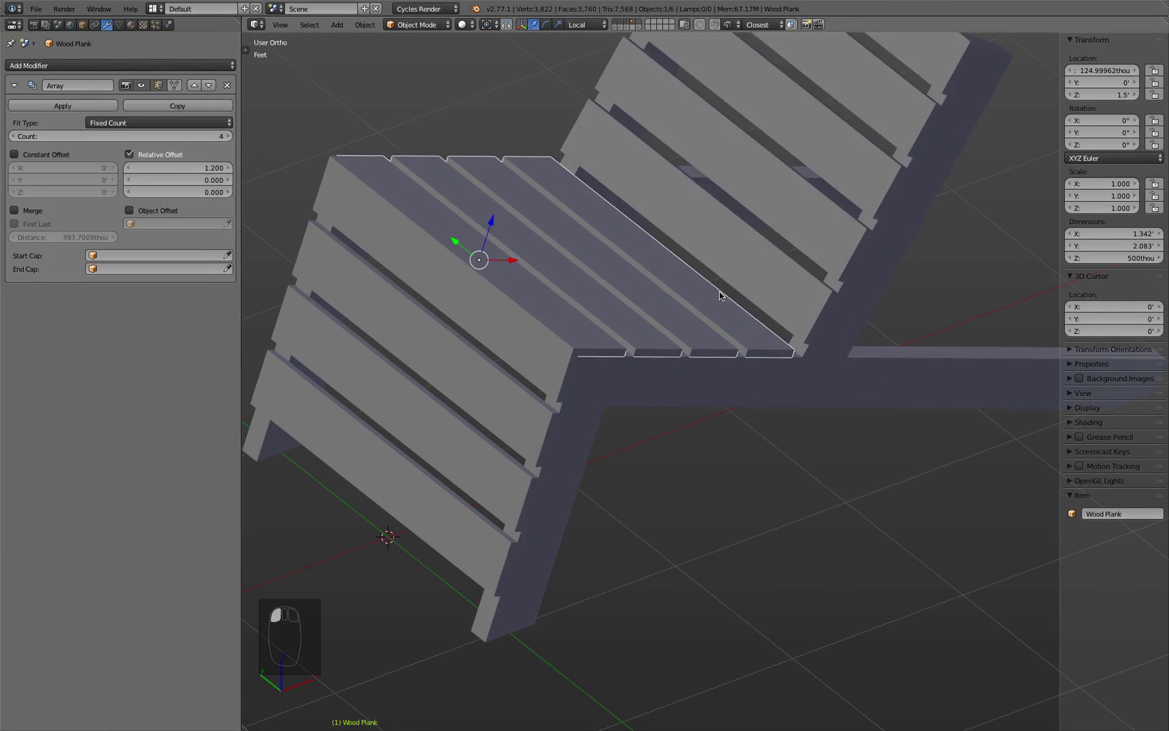
click(539, 363)
click(571, 314)
click(512, 399)
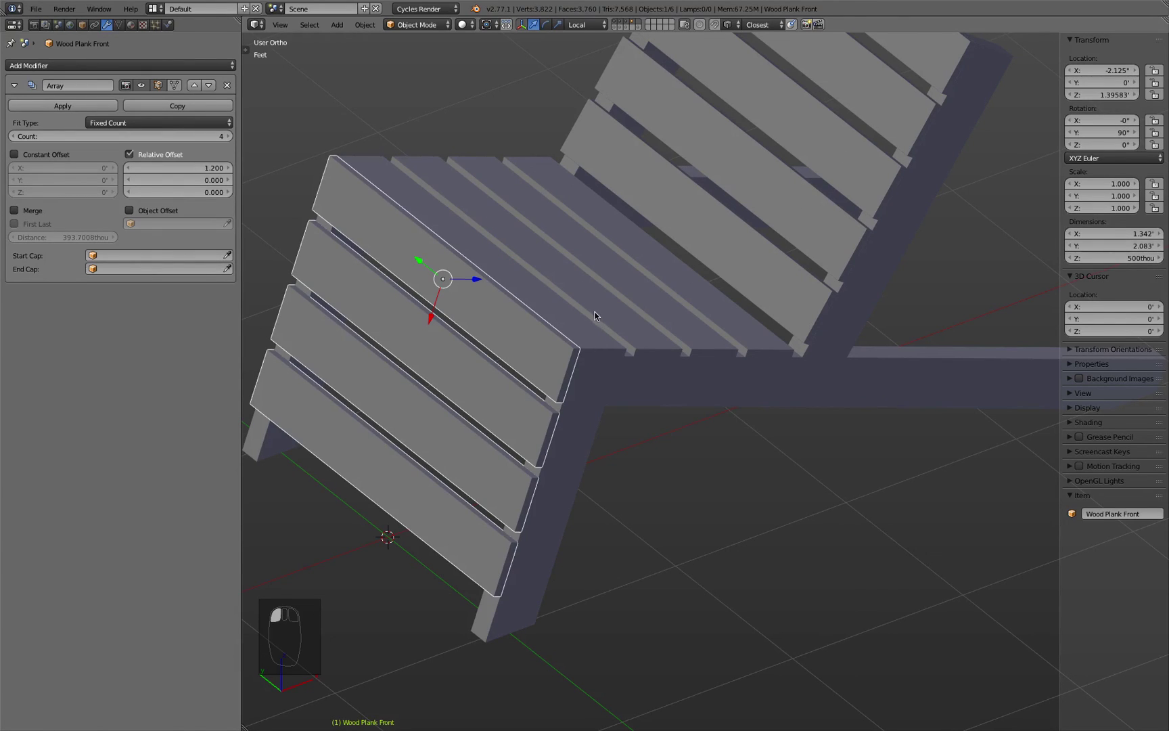
shift+click(596, 291)
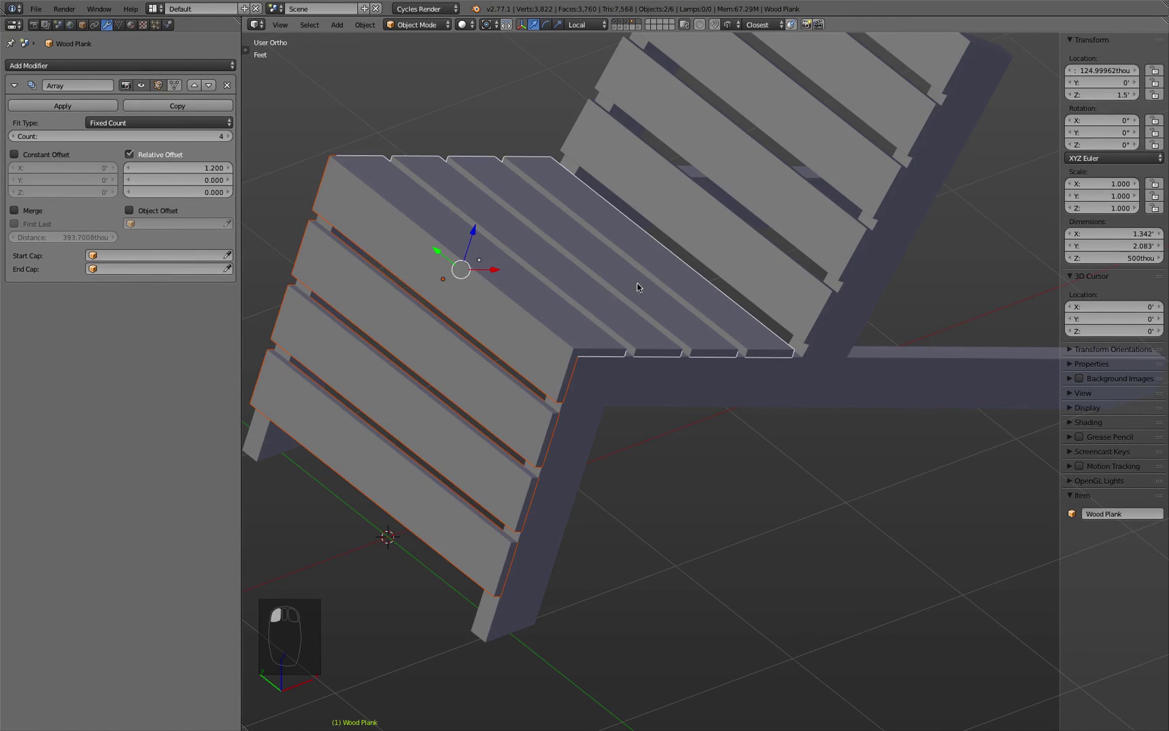
shift+click(715, 235)
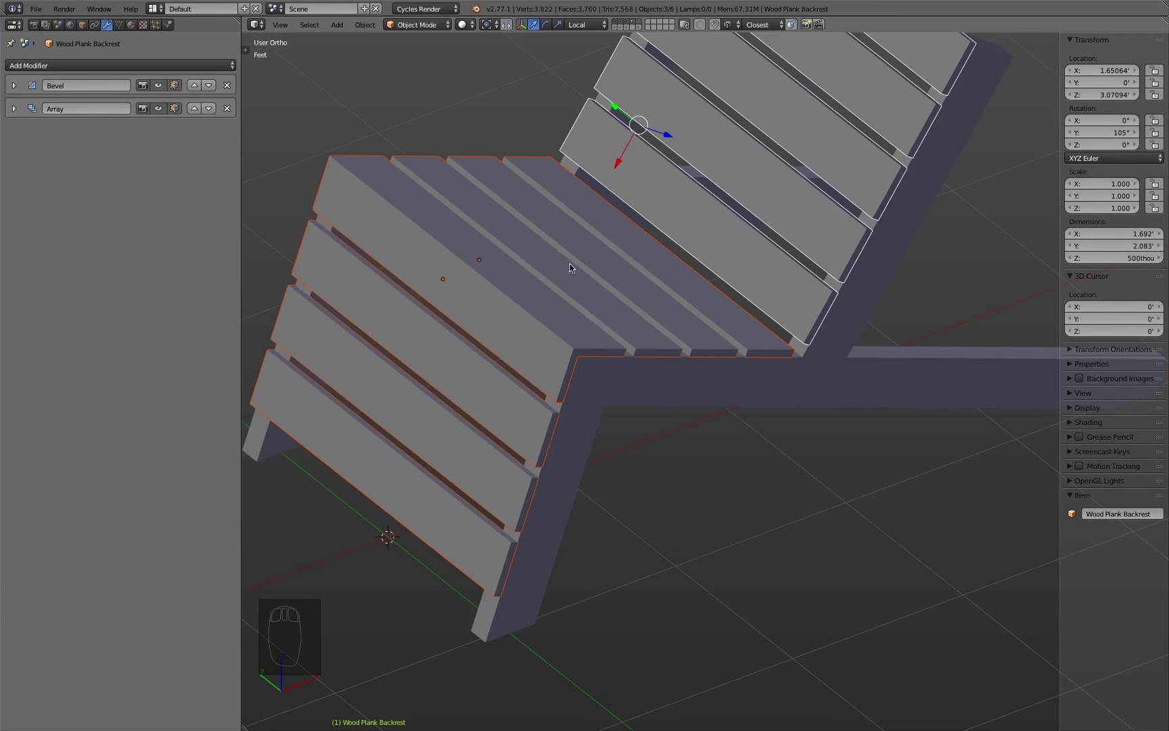
middle_drag(764, 180, 676, 349)
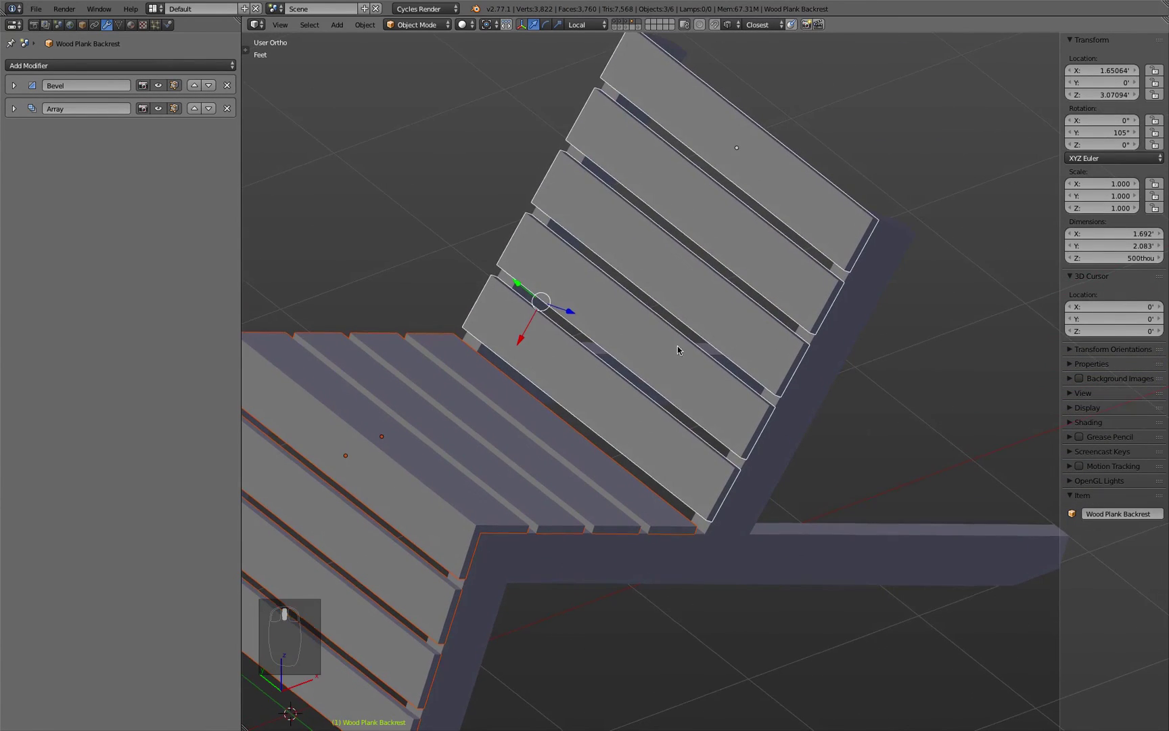
click(366, 25)
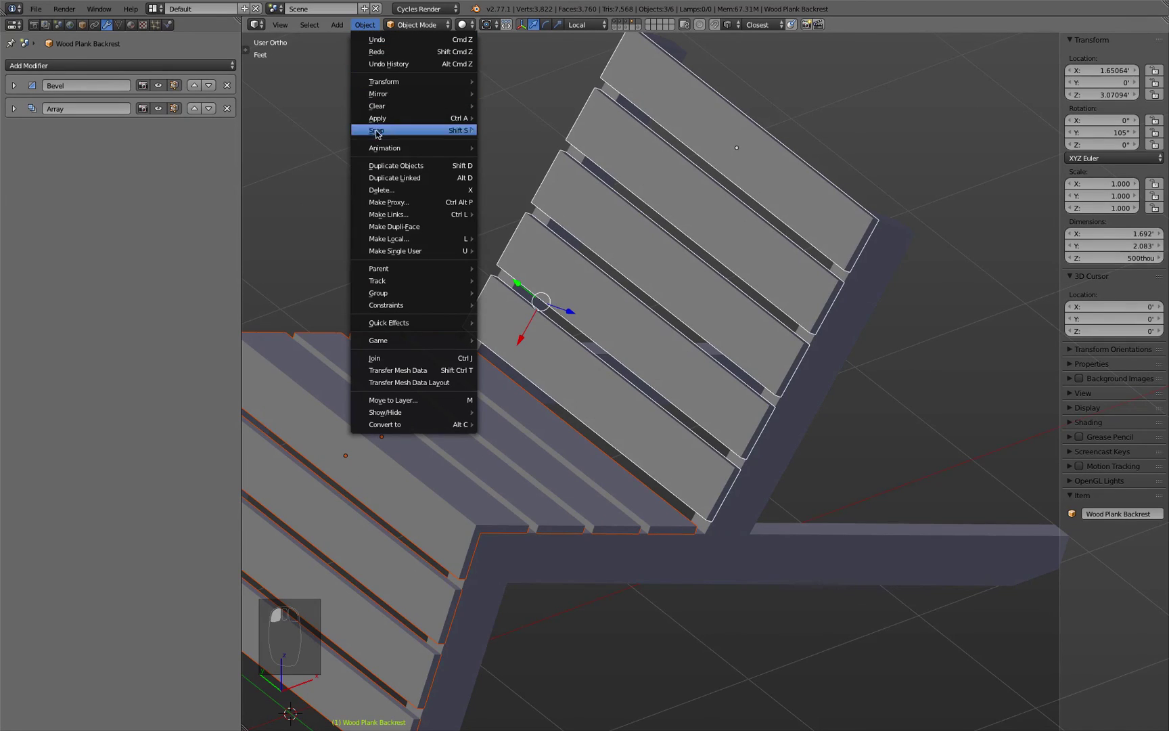
mouse_move(421, 215)
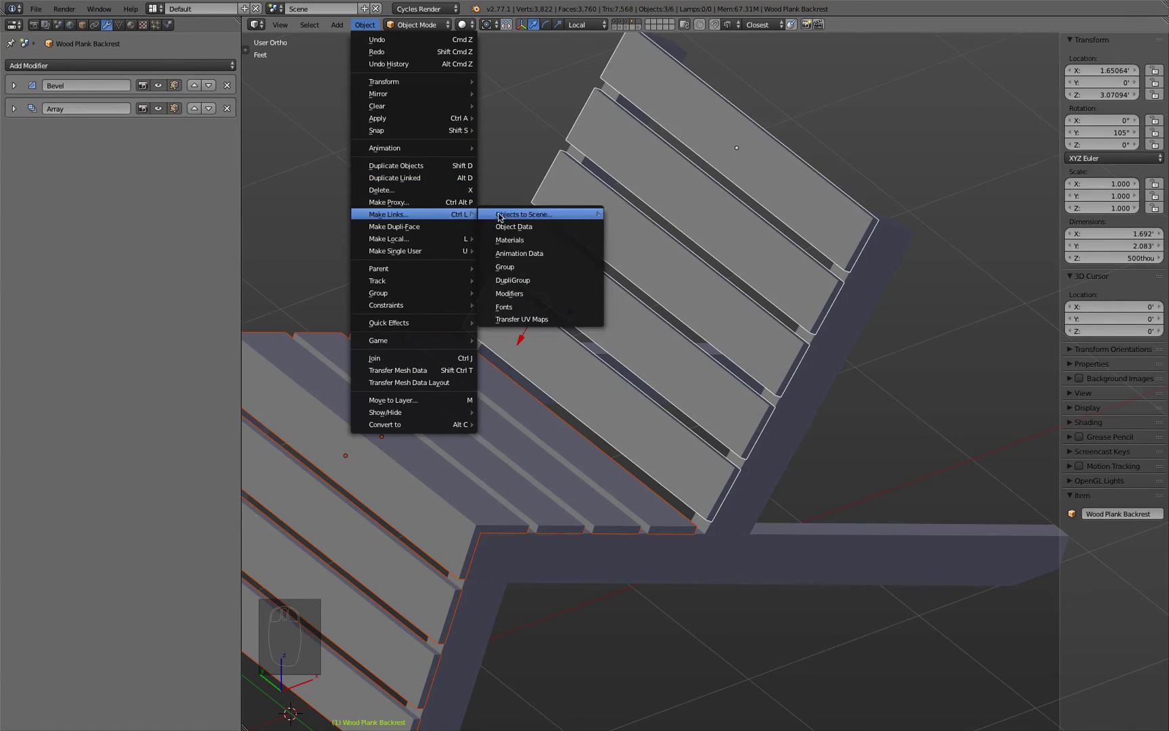
click(541, 295)
Step: Set the Array count to 4 on both the front planks and the seat planks
middle_drag(520, 296, 433, 590)
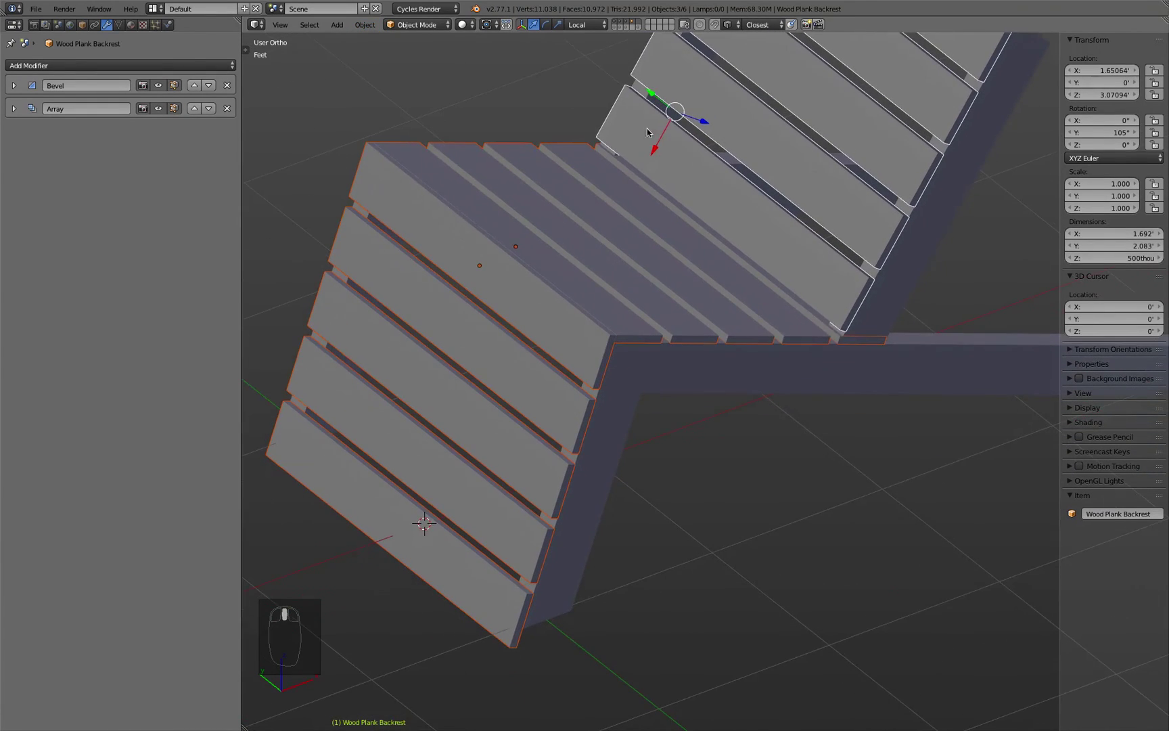
click(423, 575)
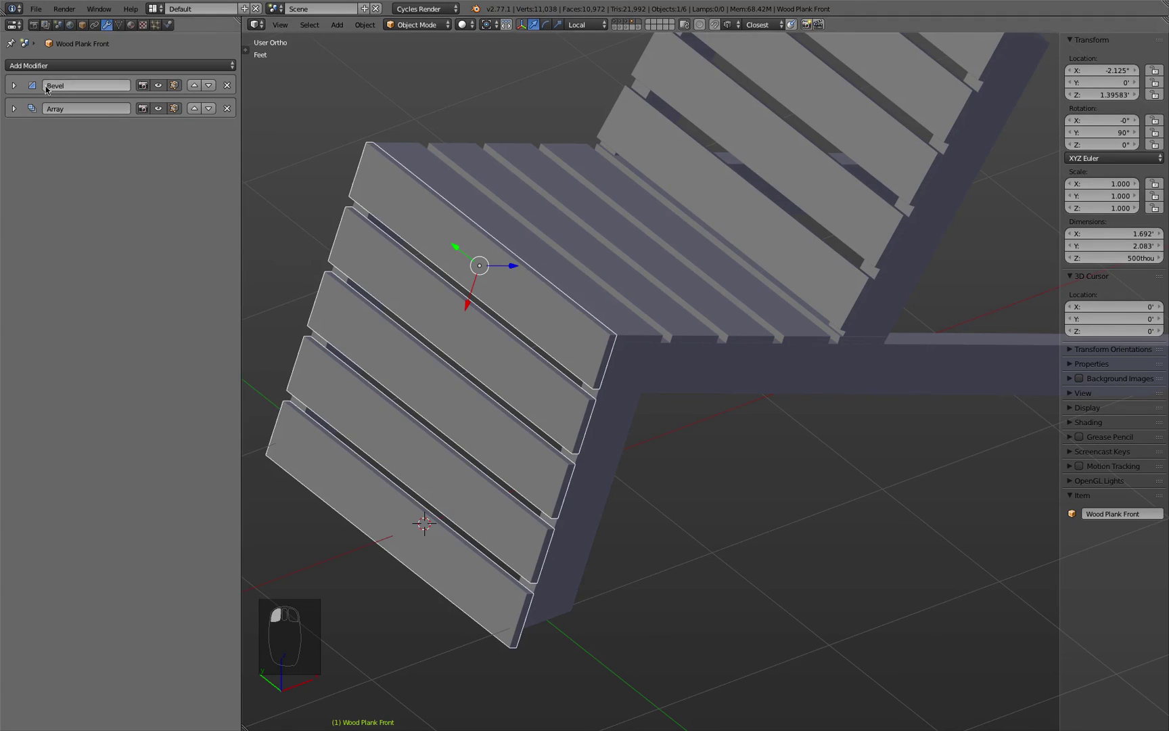
click(13, 108)
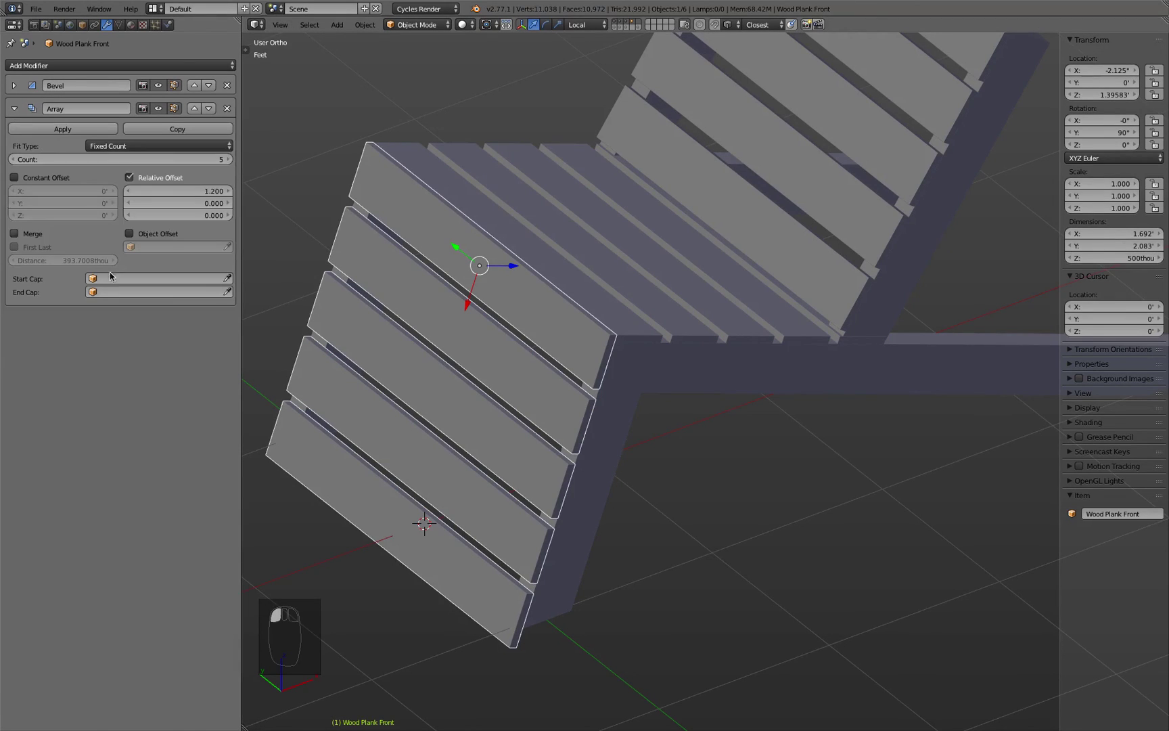
click(12, 159)
click(435, 223)
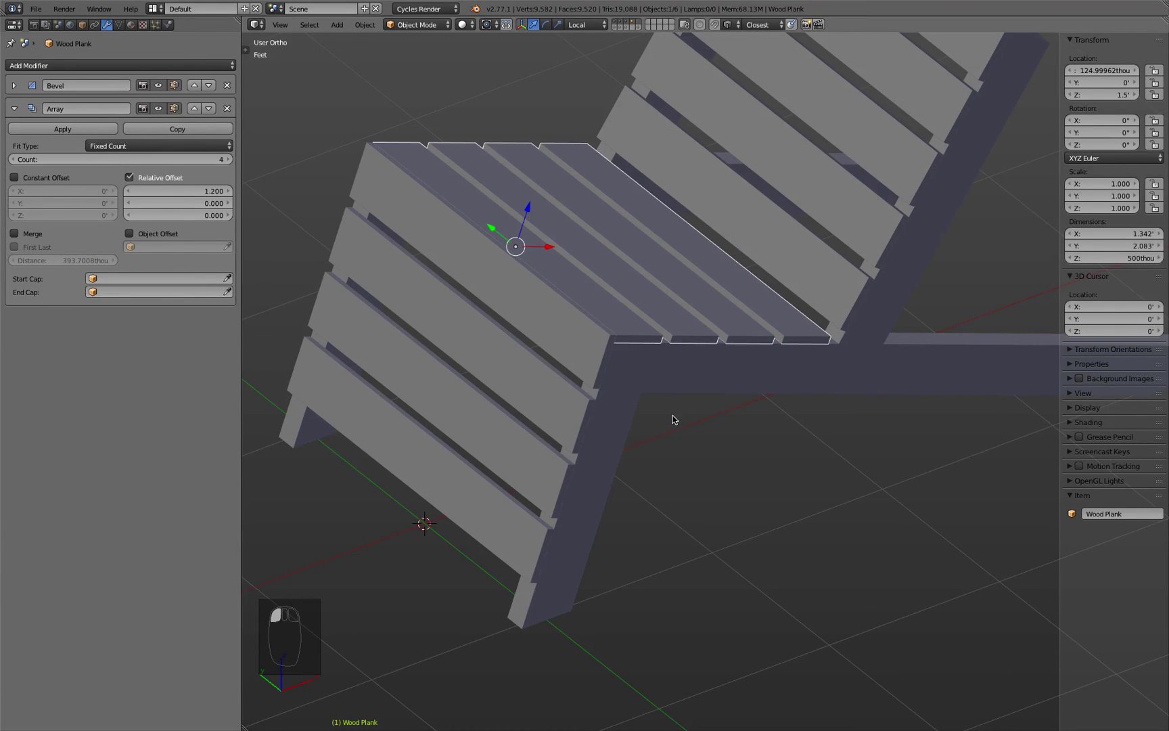
middle_drag(822, 491, 783, 477)
scroll(622, 290, up, 5)
scroll(611, 511, down, 2)
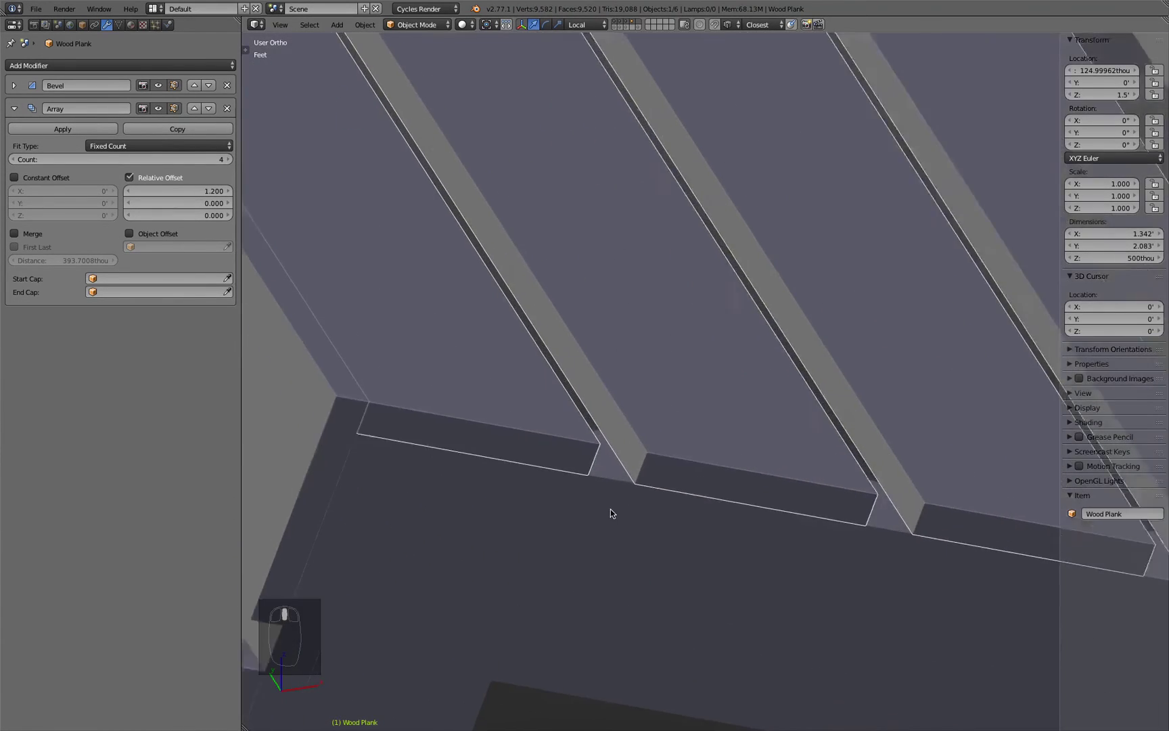
scroll(634, 485, up, 3)
scroll(634, 480, down, 8)
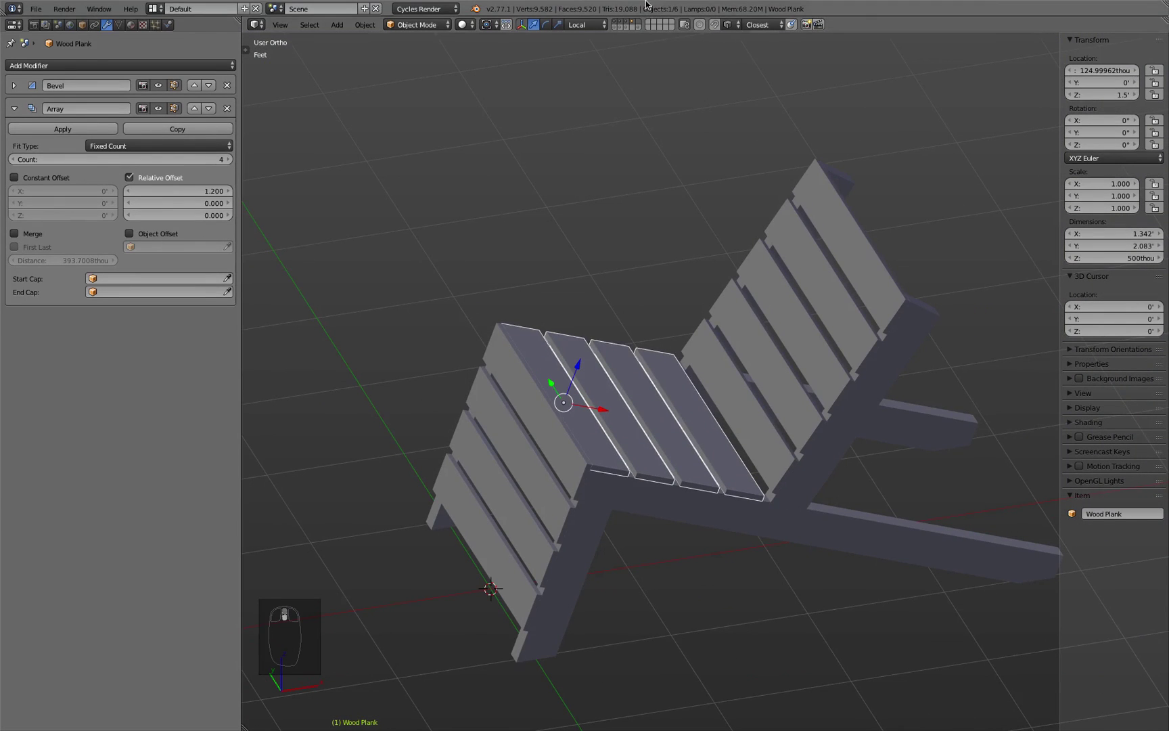
Step: Display only the front legs' layer and add a Bevel modifier to the front leg
click(636, 23)
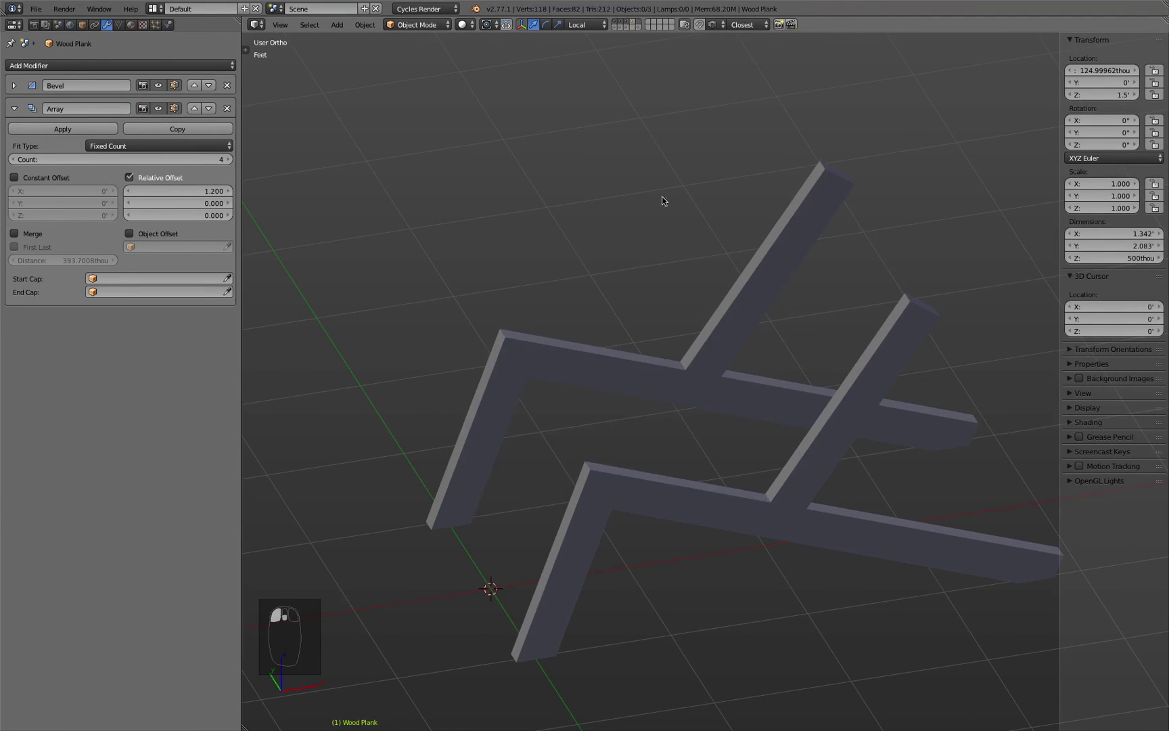
click(616, 22)
middle_drag(592, 502, 618, 396)
right_click(617, 396)
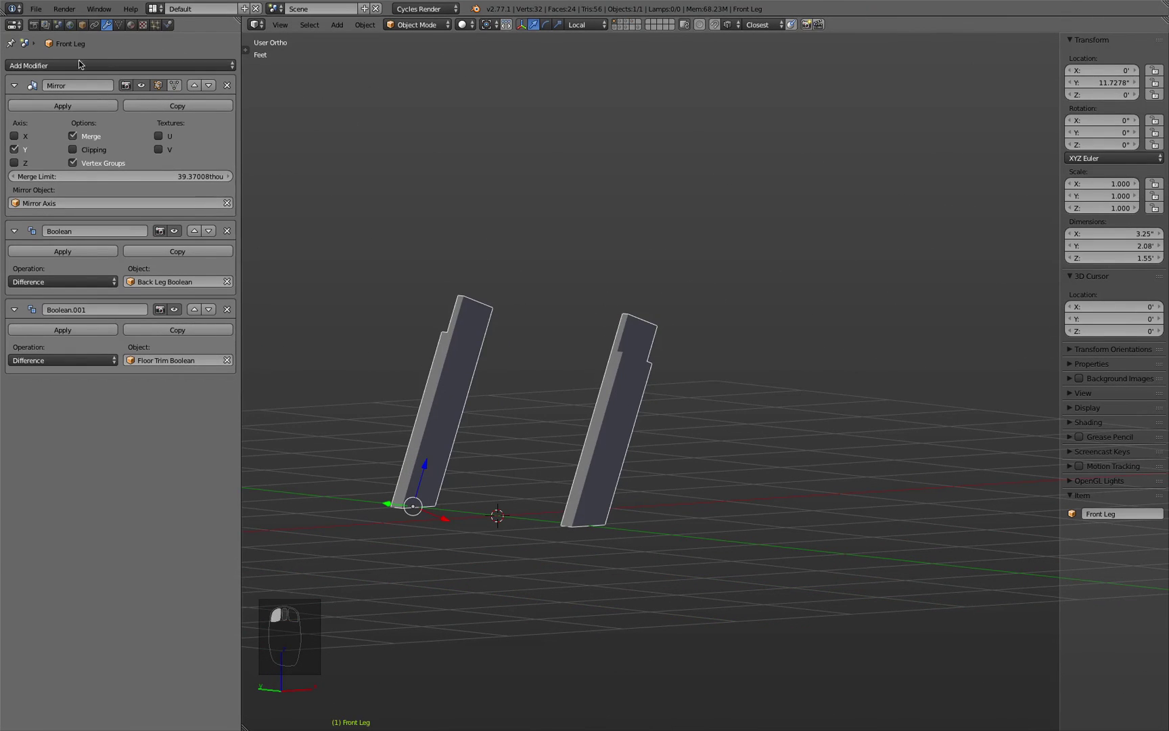
click(116, 66)
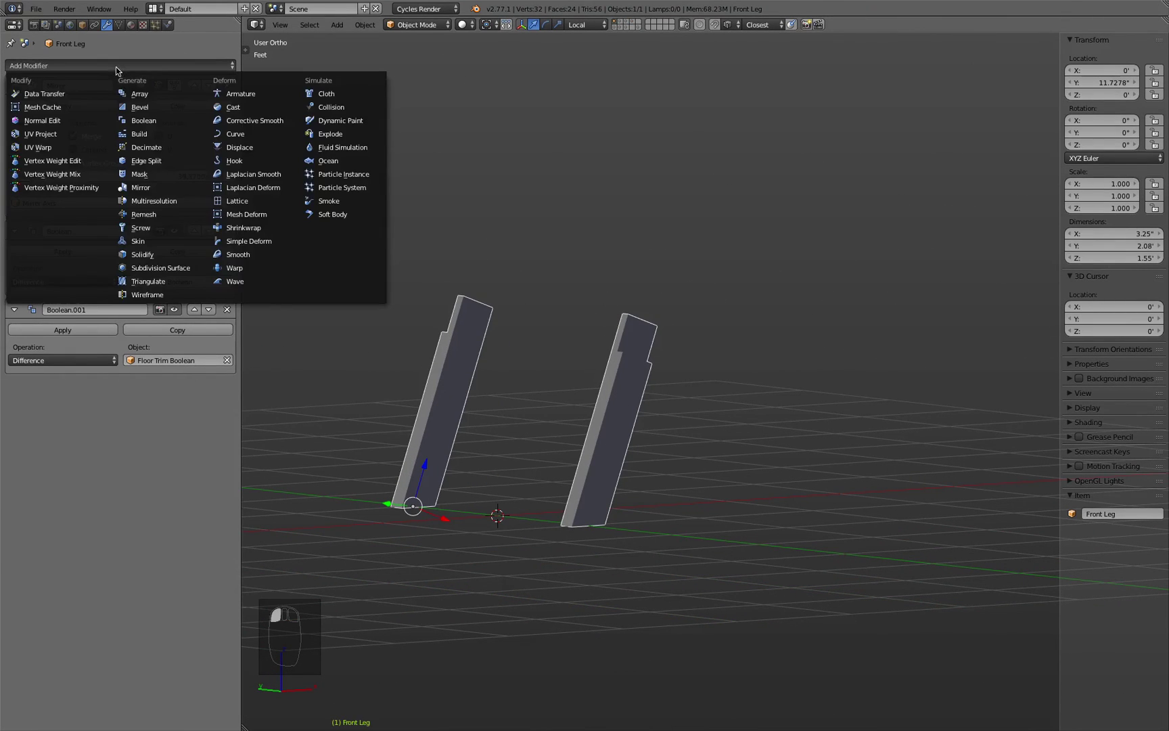
click(159, 108)
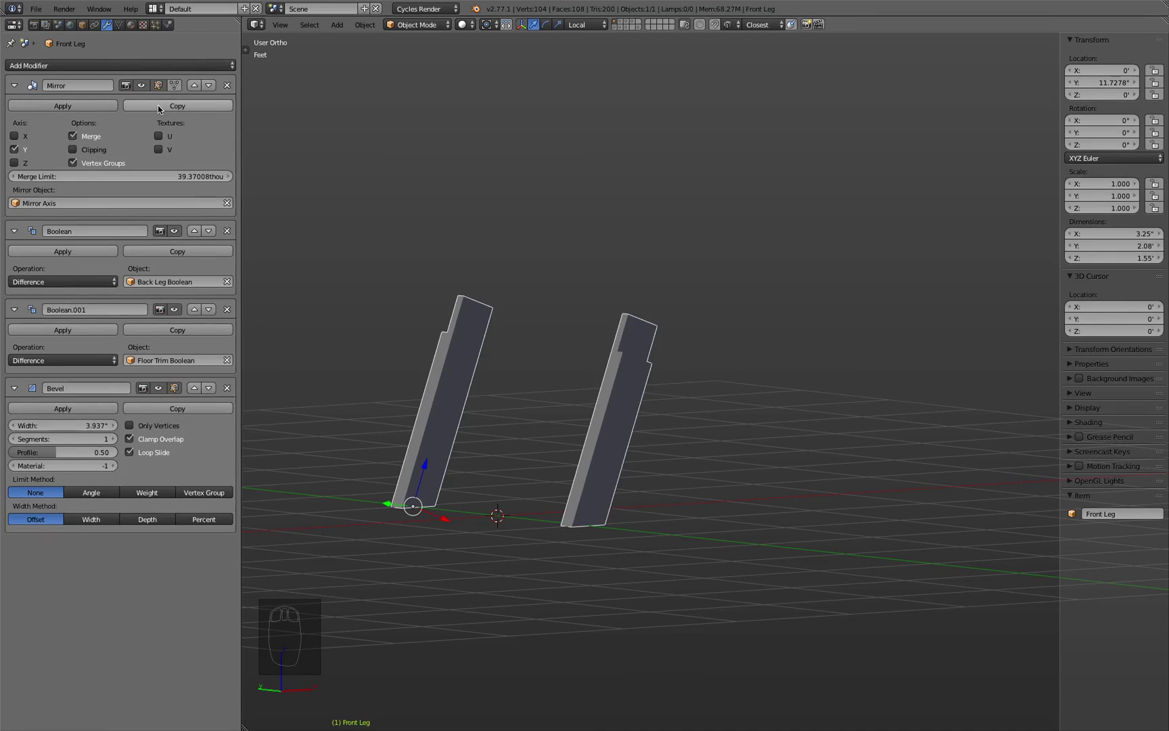
Step: Set the front leg's Bevel width to .5mm and its segments to 10
click(76, 423)
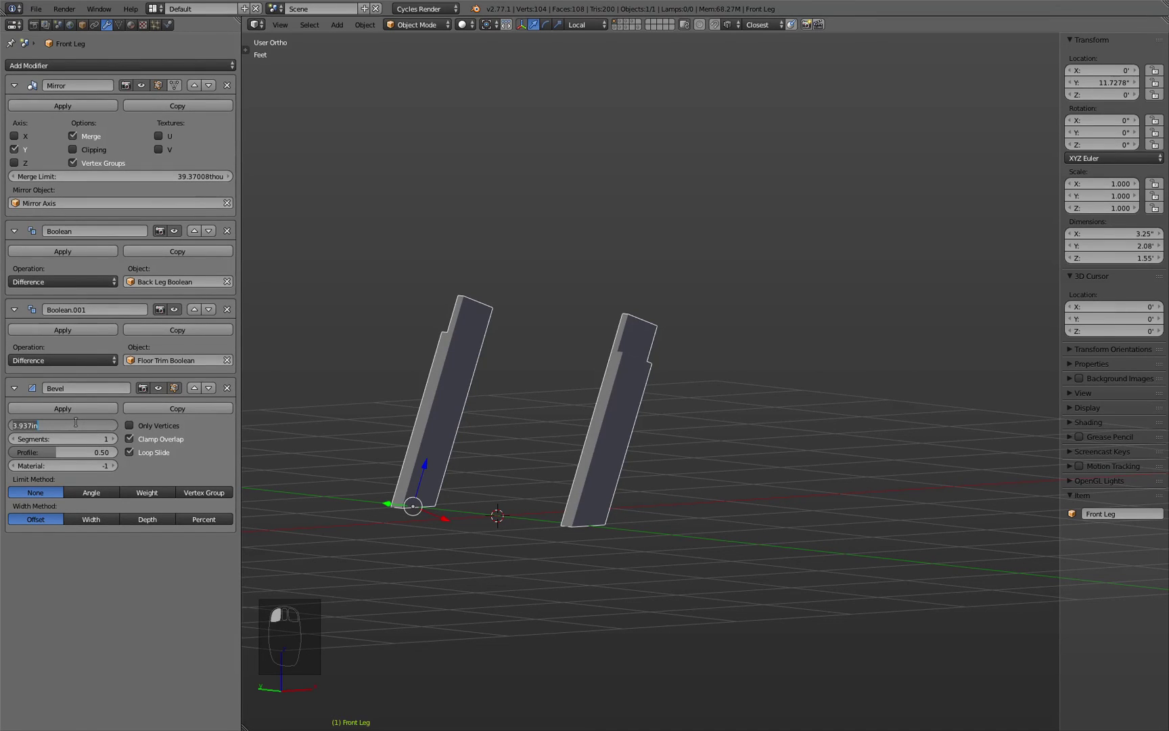
key(BackSpace)
text(.5mm)
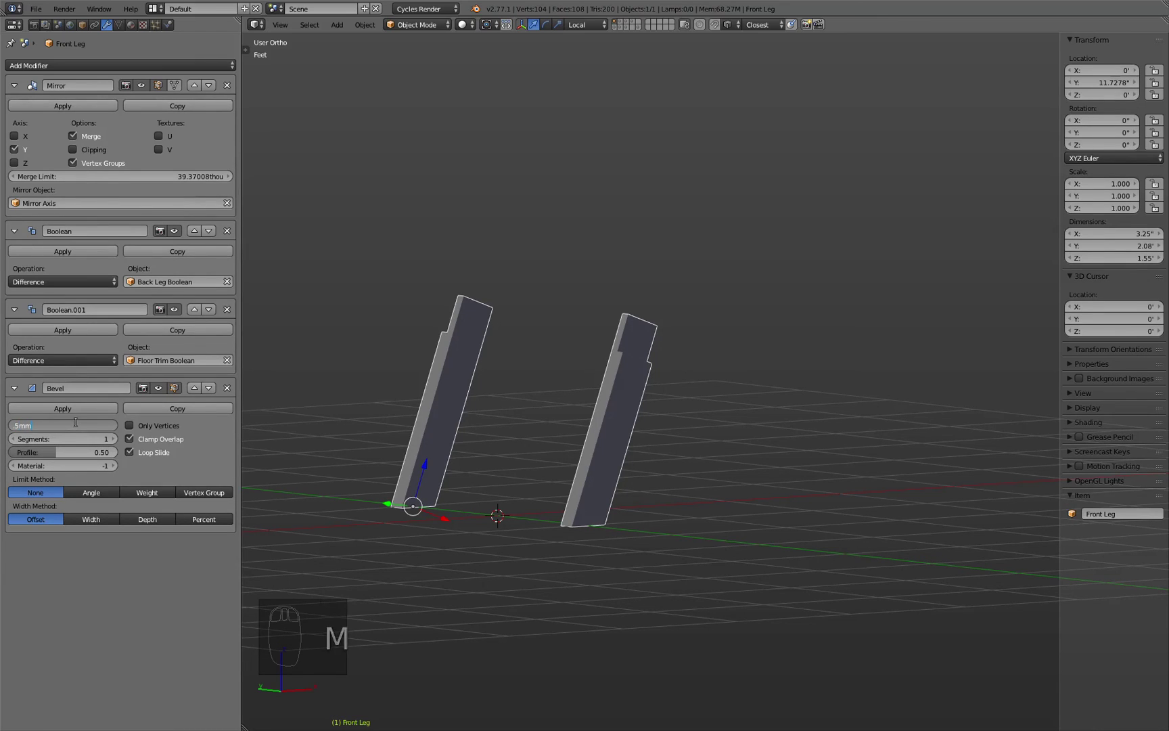
click(87, 438)
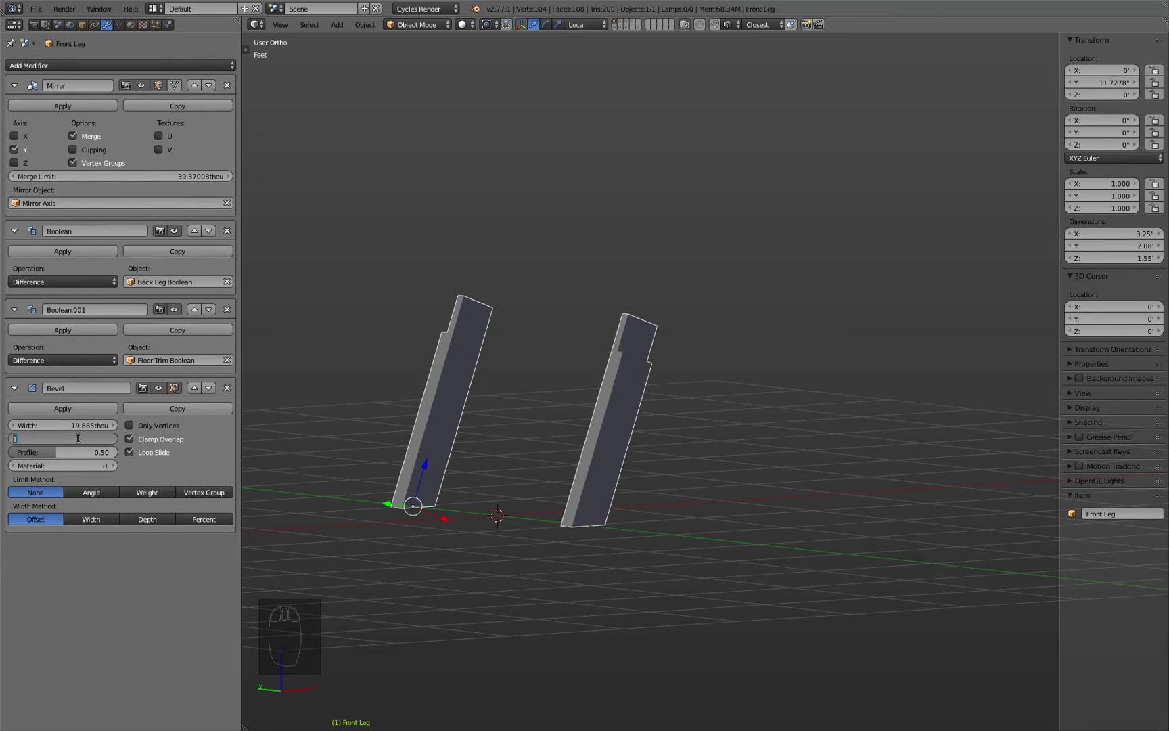
text(10)
key(Return)
Step: Show the front leg in wireframe, turn off its Bevel's Clamp Overlap and set the limit method to Angle
key(z)
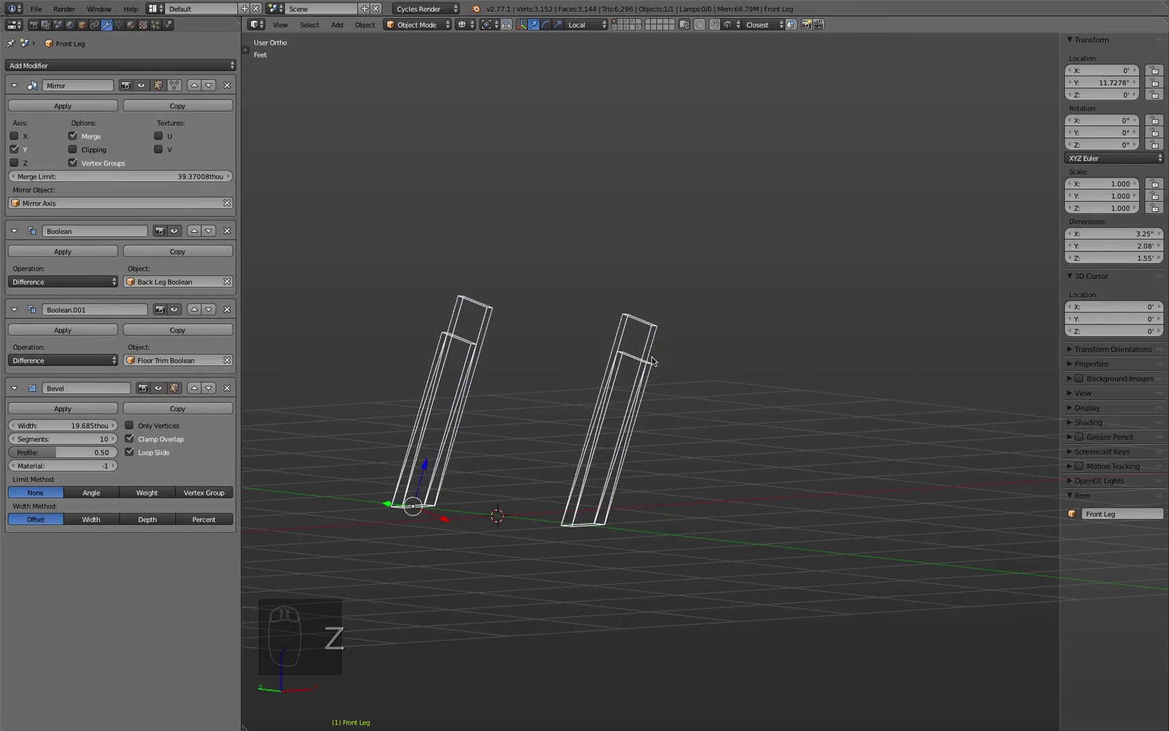
scroll(639, 382, down, 1)
scroll(580, 540, up, 8)
scroll(580, 540, down, 2)
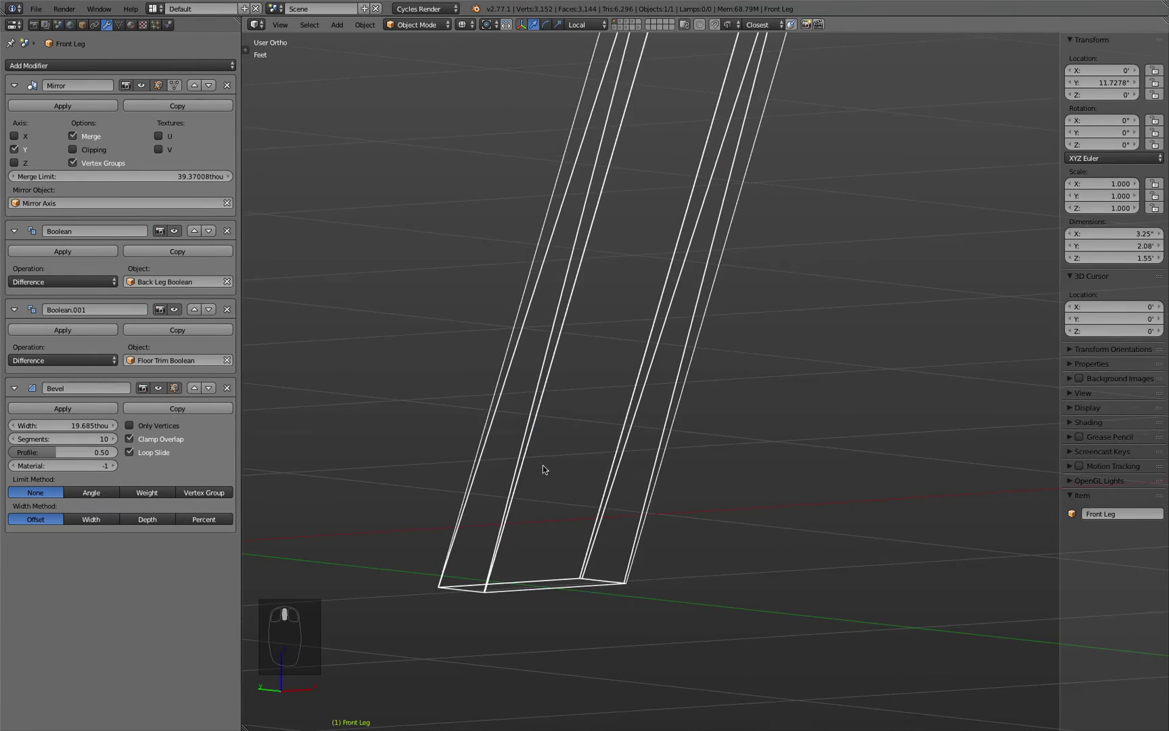
click(129, 439)
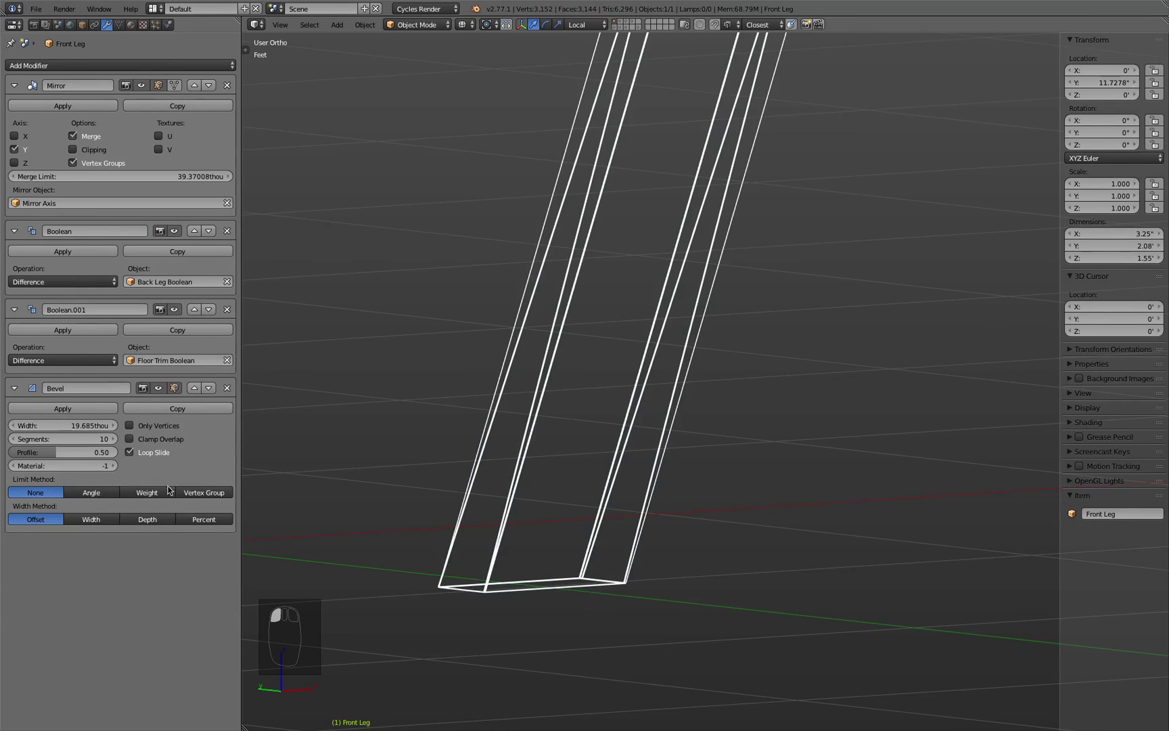
click(98, 491)
Step: Compare the front leg's wireframe edges under the None and Angle limit methods, ending on Angle in solid shading
scroll(502, 503, up, 2)
shift+scroll(585, 267, up, 2)
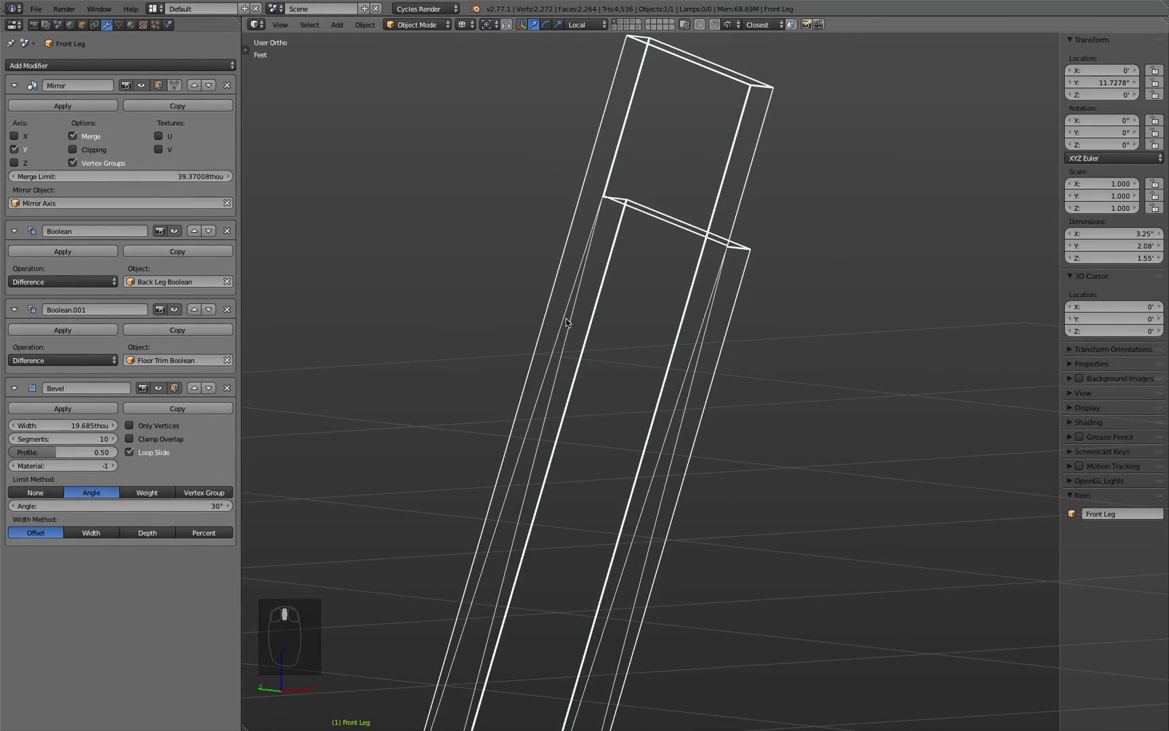
key(z)
key(z)
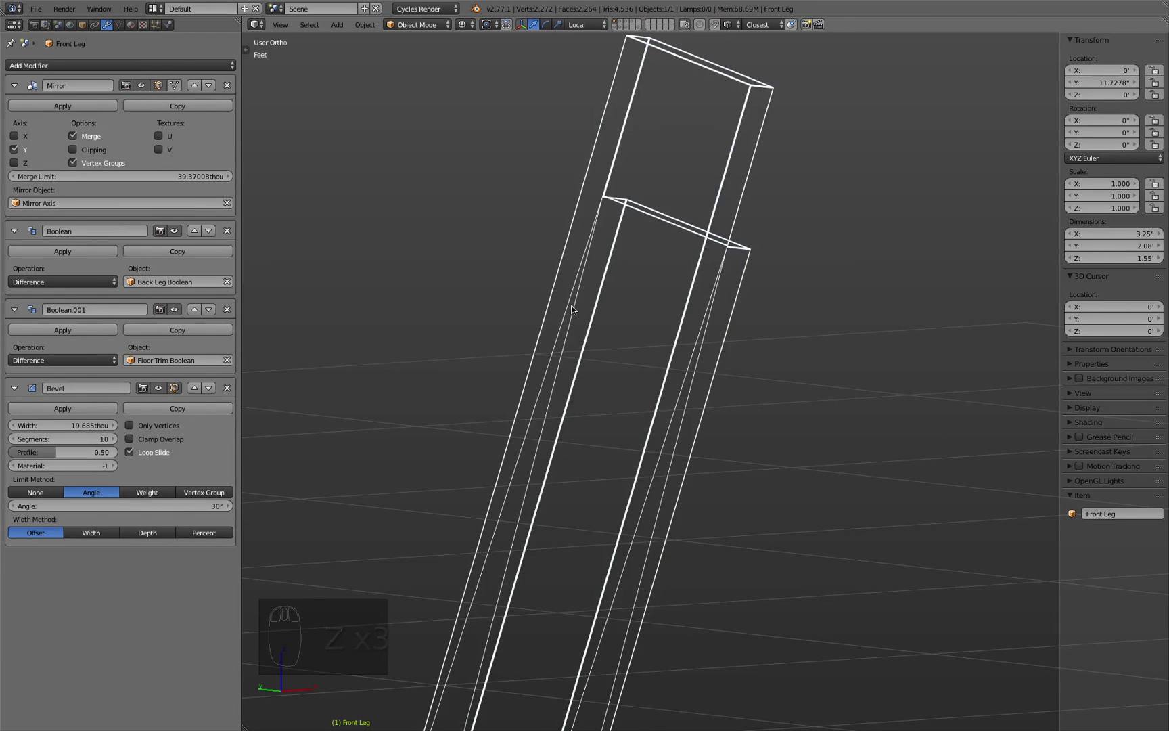
click(50, 494)
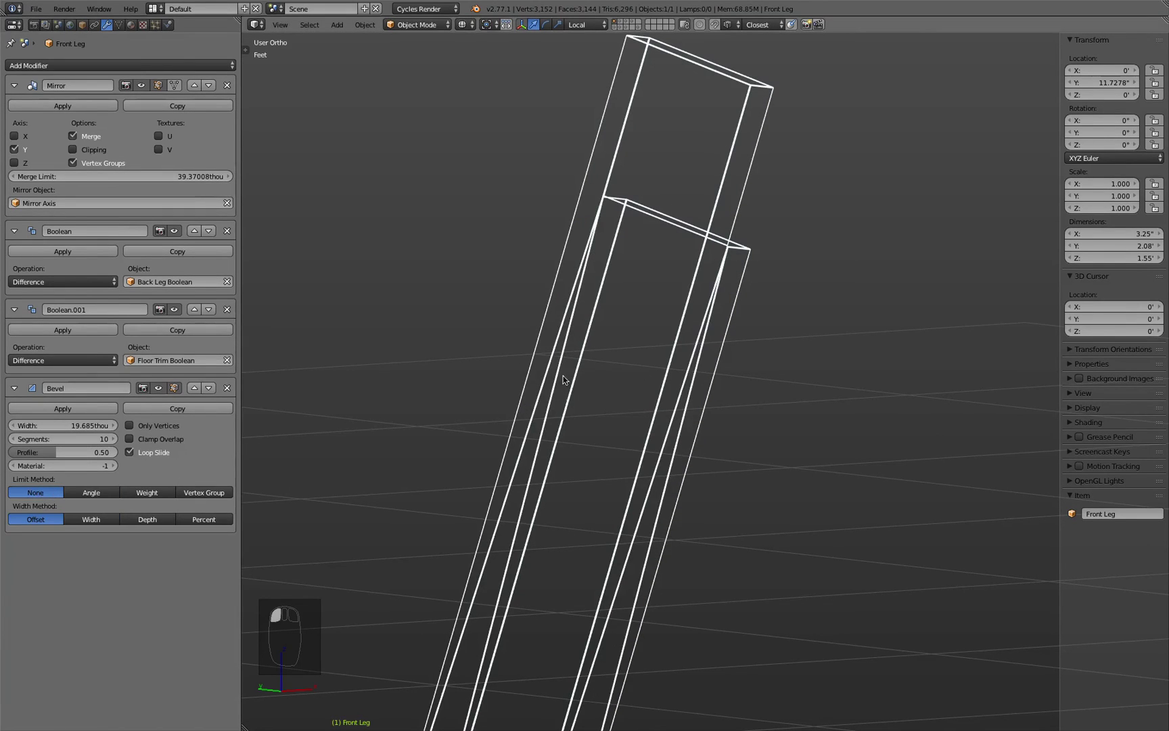
click(91, 495)
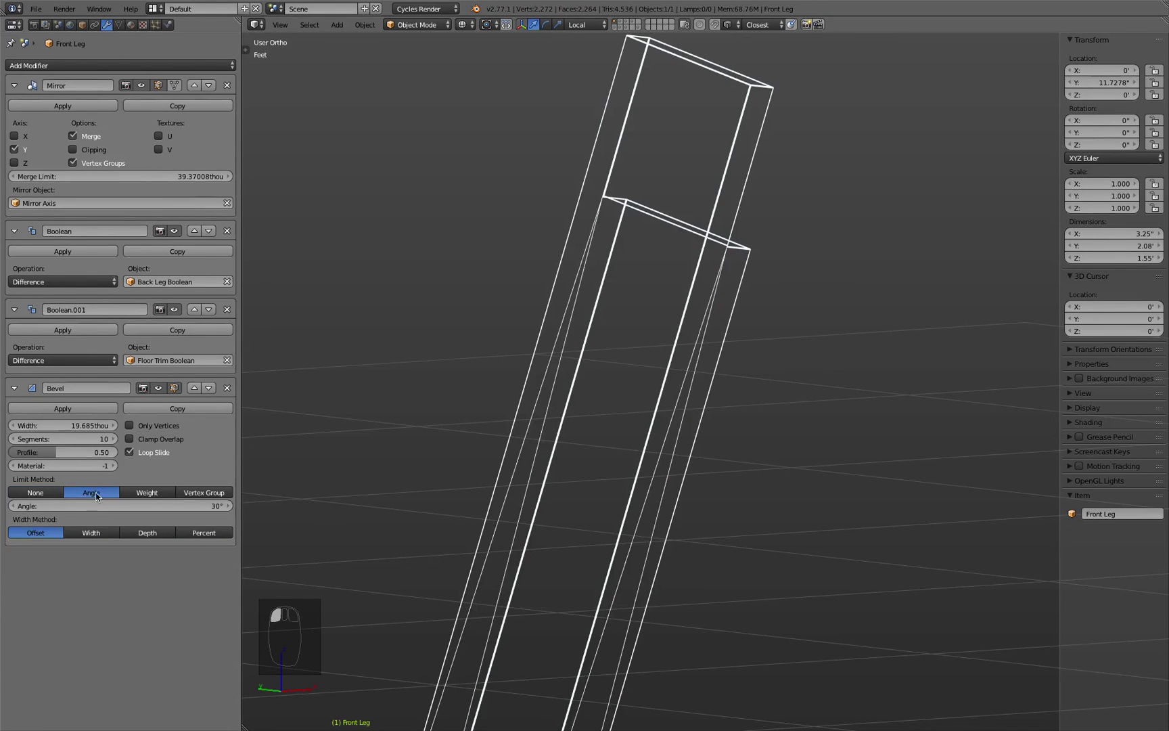
key(z)
Step: Display only the back legs' layer and add a Bevel modifier to the back leg
scroll(745, 323, down, 4)
mouse_move(744, 323)
middle_down()
mouse_move(790, 295)
mouse_move(699, 331)
mouse_move(569, 309)
mouse_move(821, 332)
mouse_move(787, 291)
mouse_move(797, 224)
mouse_move(788, 324)
mouse_move(950, 346)
middle_up()
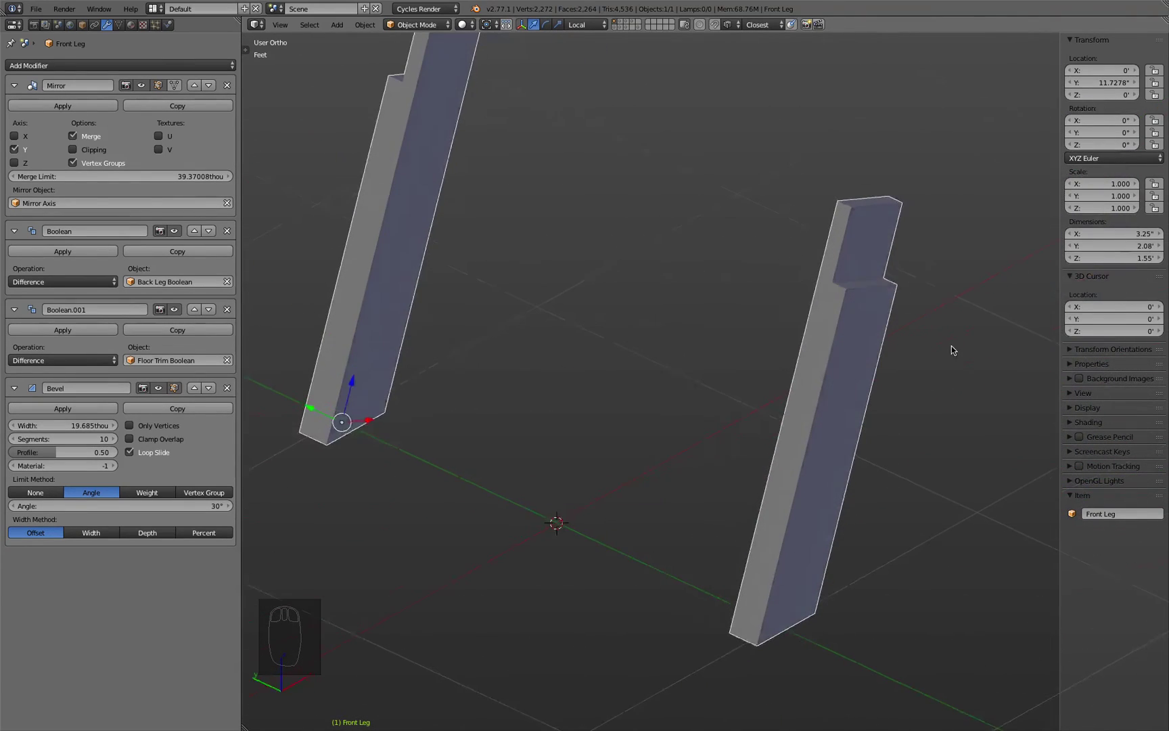
click(621, 23)
right_click(895, 264)
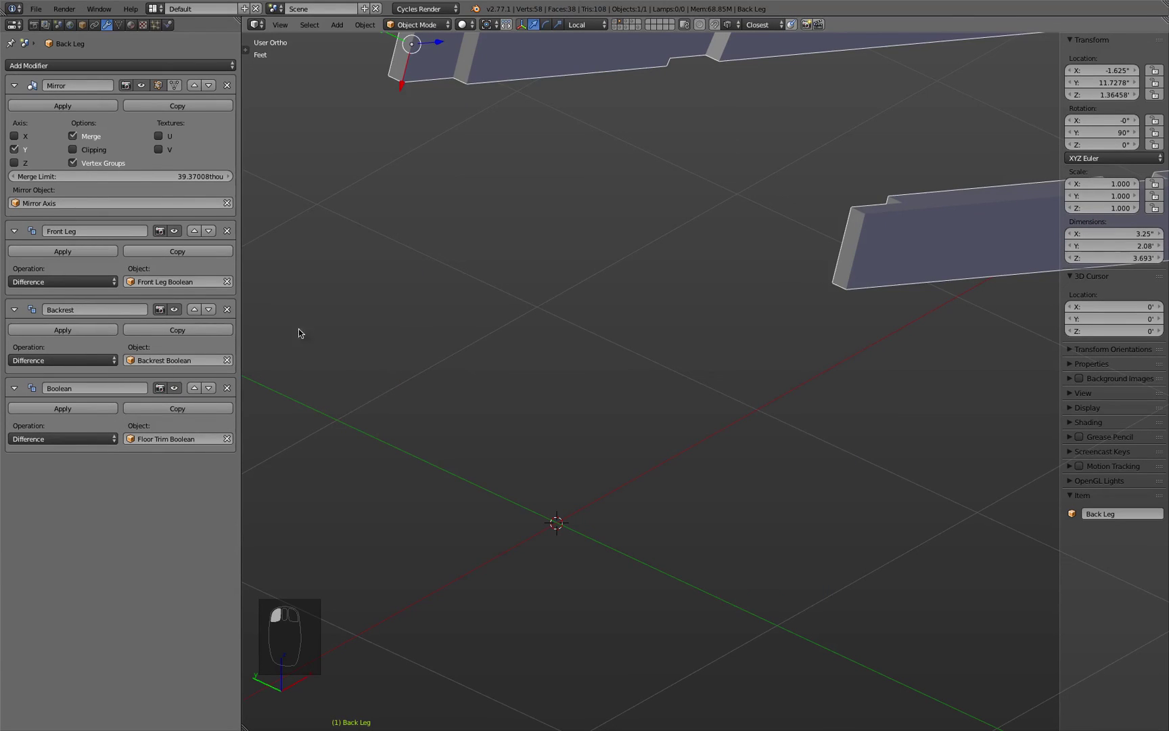
click(148, 67)
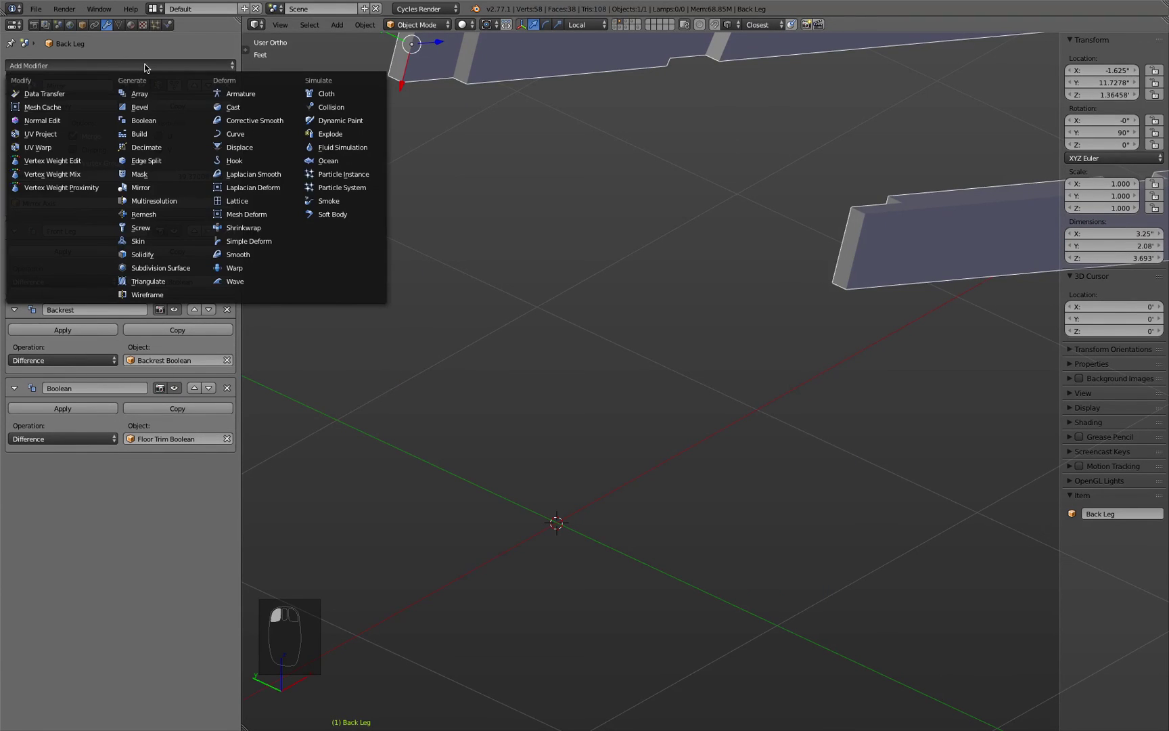
click(152, 109)
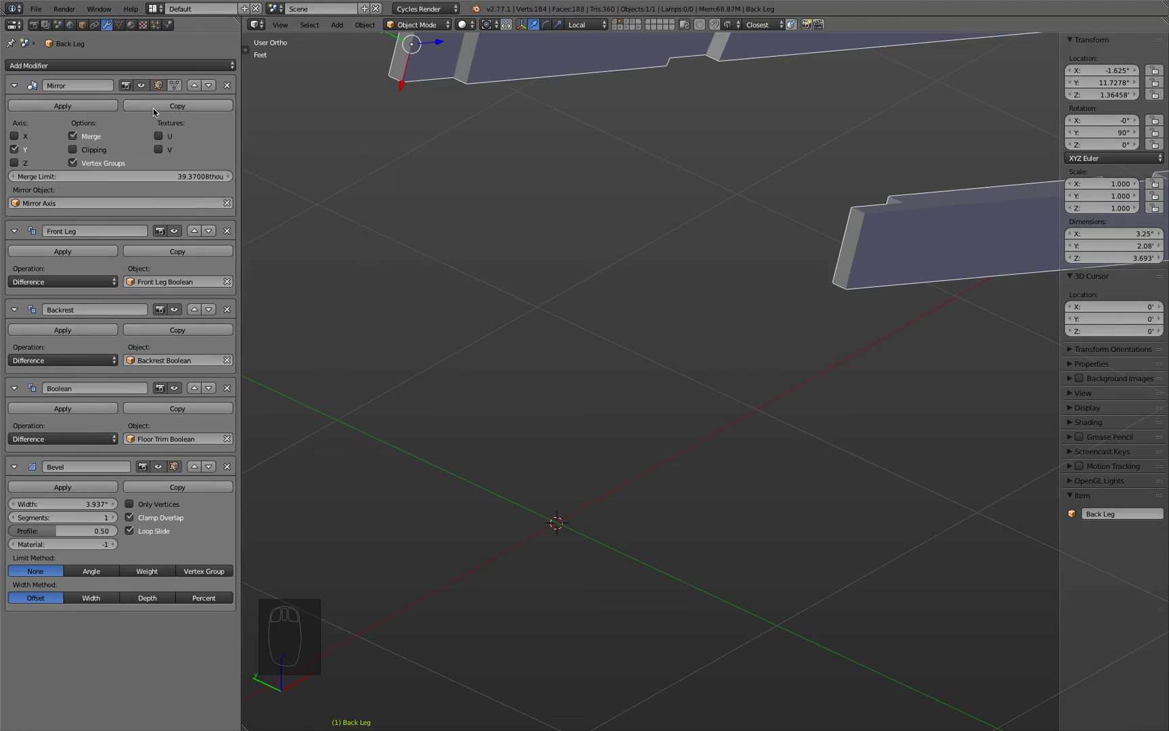
Step: Give the back leg's Bevel a width of 19.685 thou (0.5 mm), 10 segments, Clamp Overlap off and the Angle limit method
click(73, 503)
key(BackSpace)
click(76, 513)
text(10)
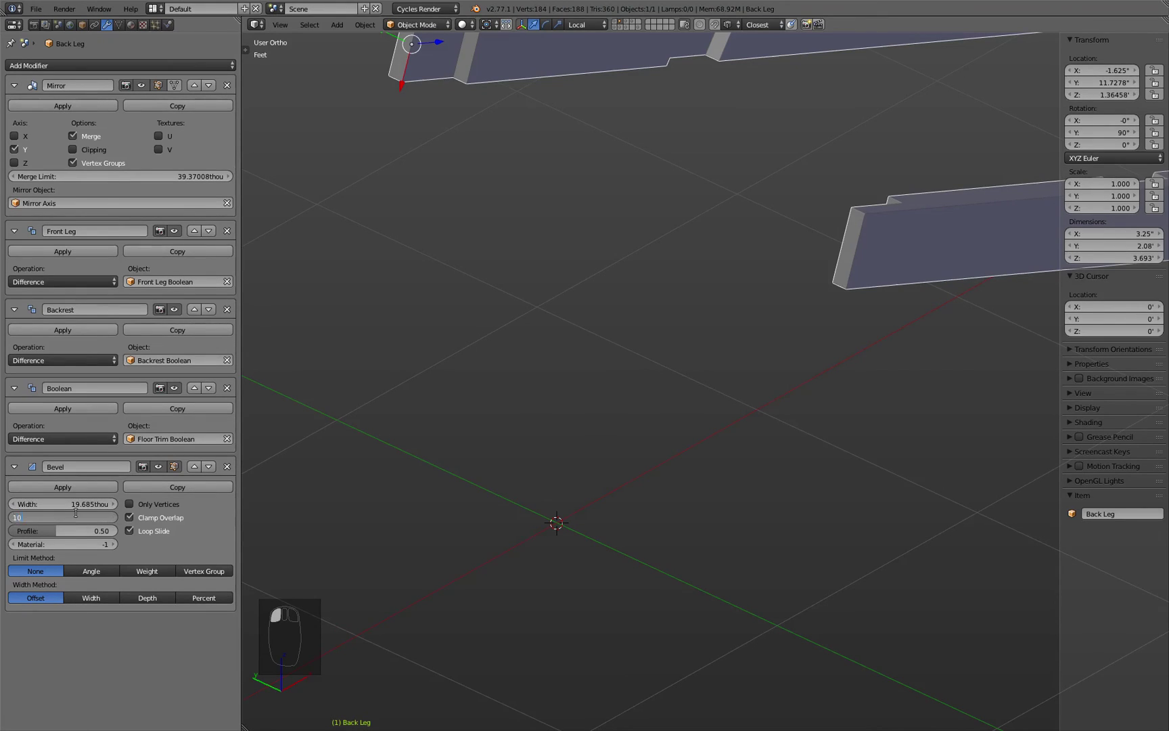
key(Return)
click(130, 516)
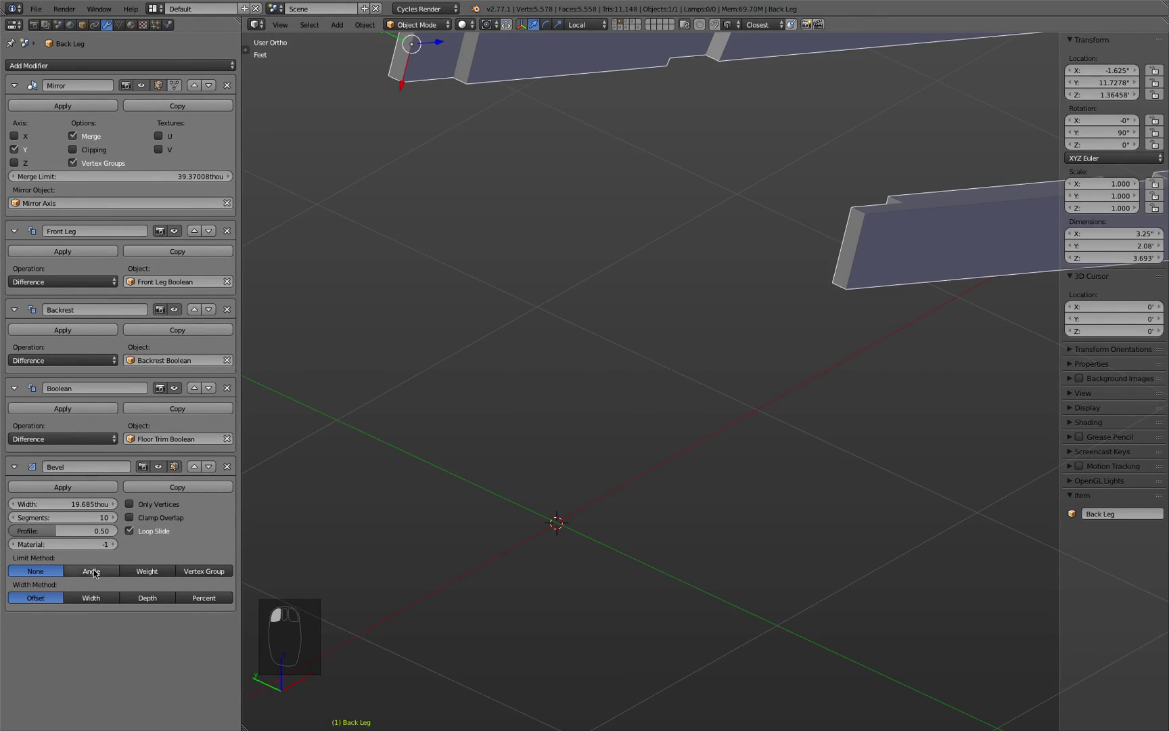
click(92, 571)
Step: Display only the backrest supports' layer and add a Bevel modifier to the backrest support
key(KP_Decimal)
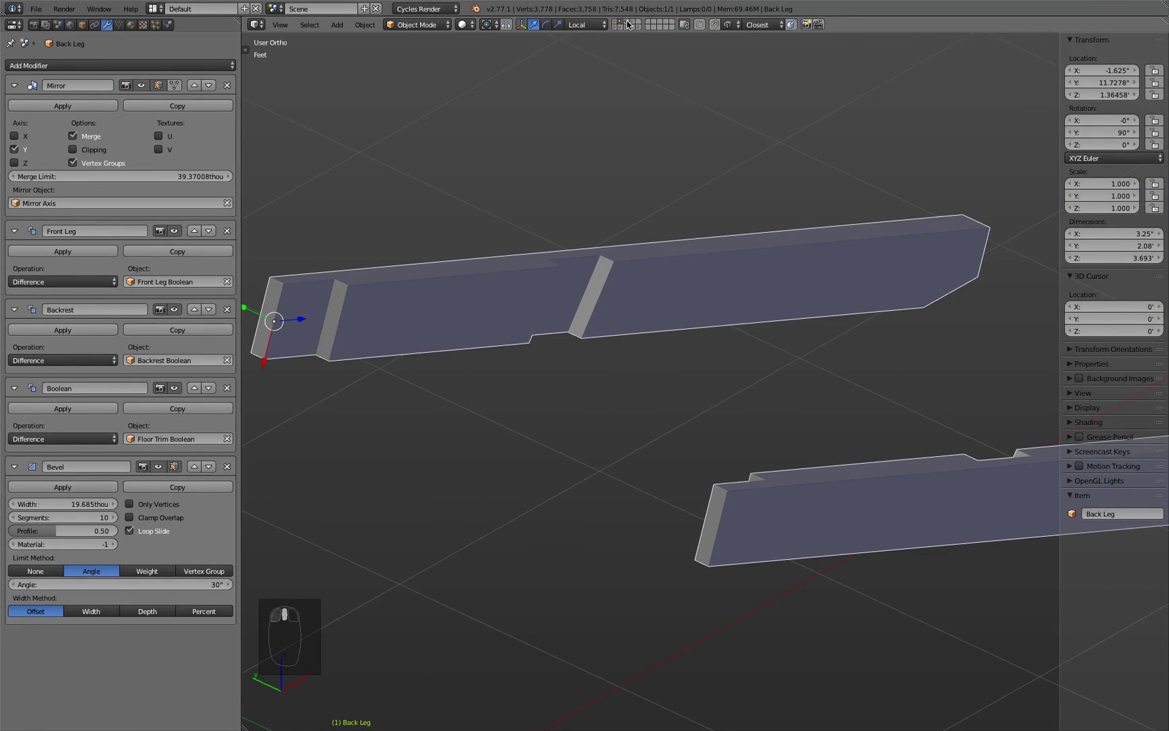
shift+middle_drag(627, 25, 621, 183)
right_click(621, 182)
click(123, 65)
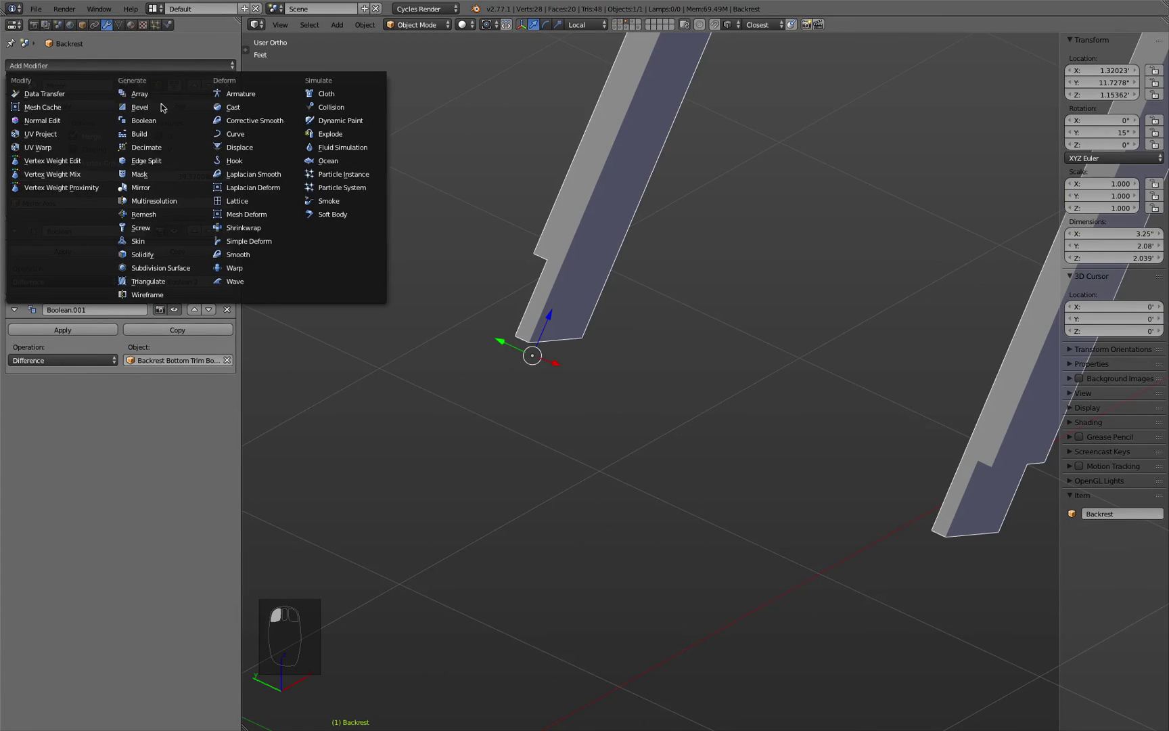
click(161, 107)
Step: Give the backrest support's Bevel a width of 0.5 mm, 10 segments, Clamp Overlap off and the Angle limit method, and check its wireframe
click(74, 425)
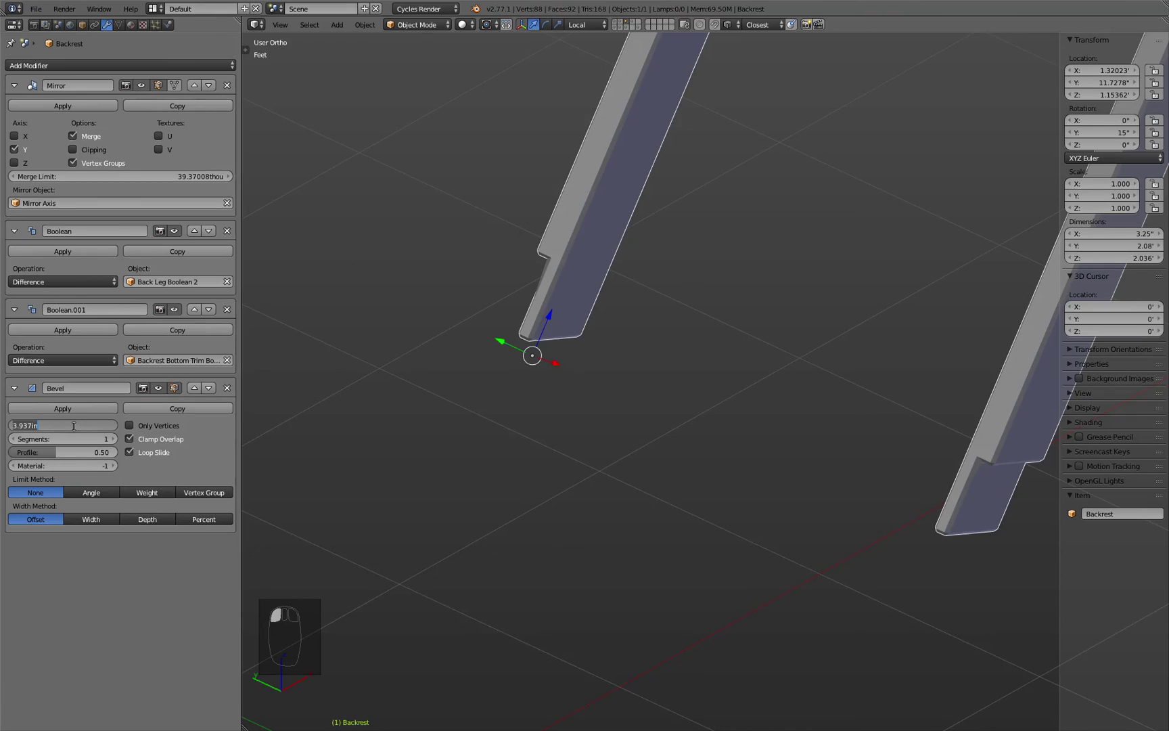
text(.5mm)
key(Return)
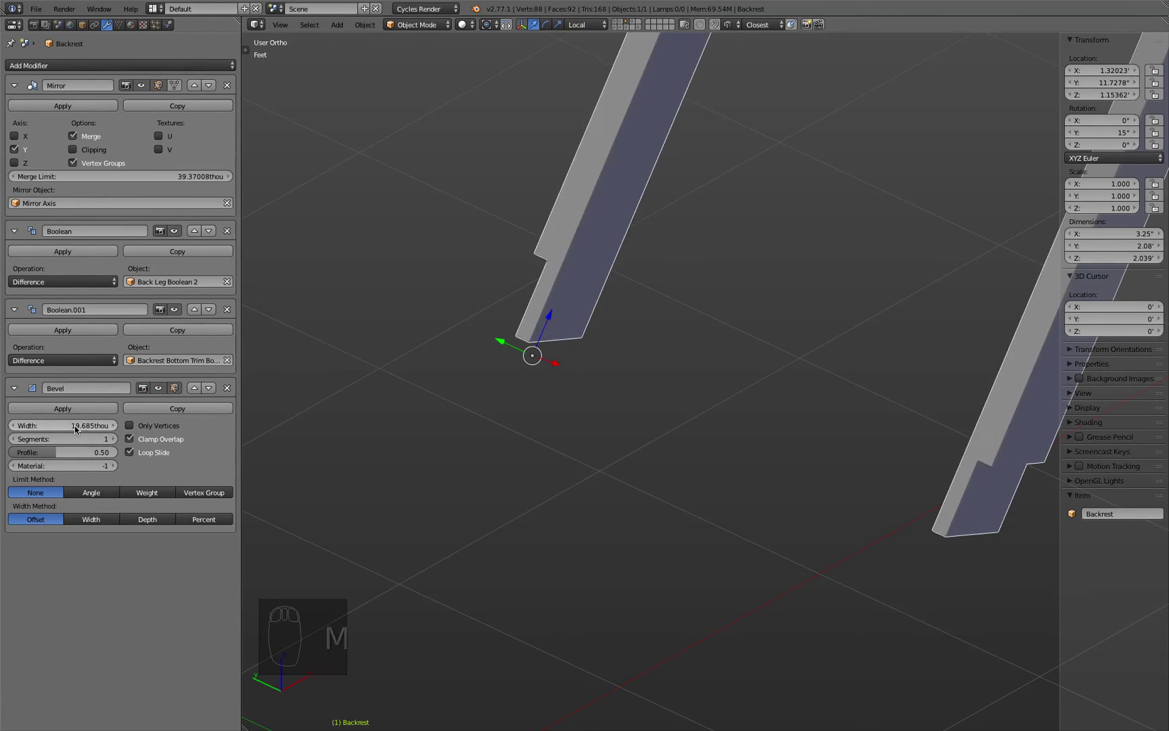
click(75, 434)
text(10)
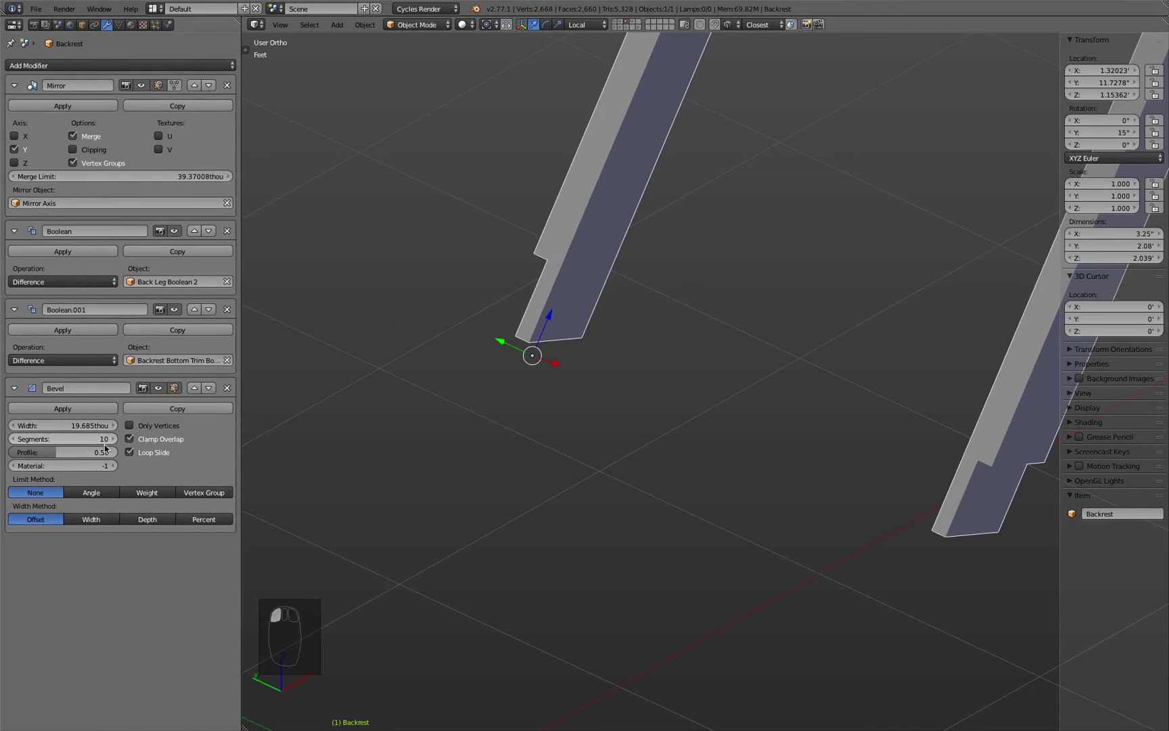
key(Return)
click(129, 438)
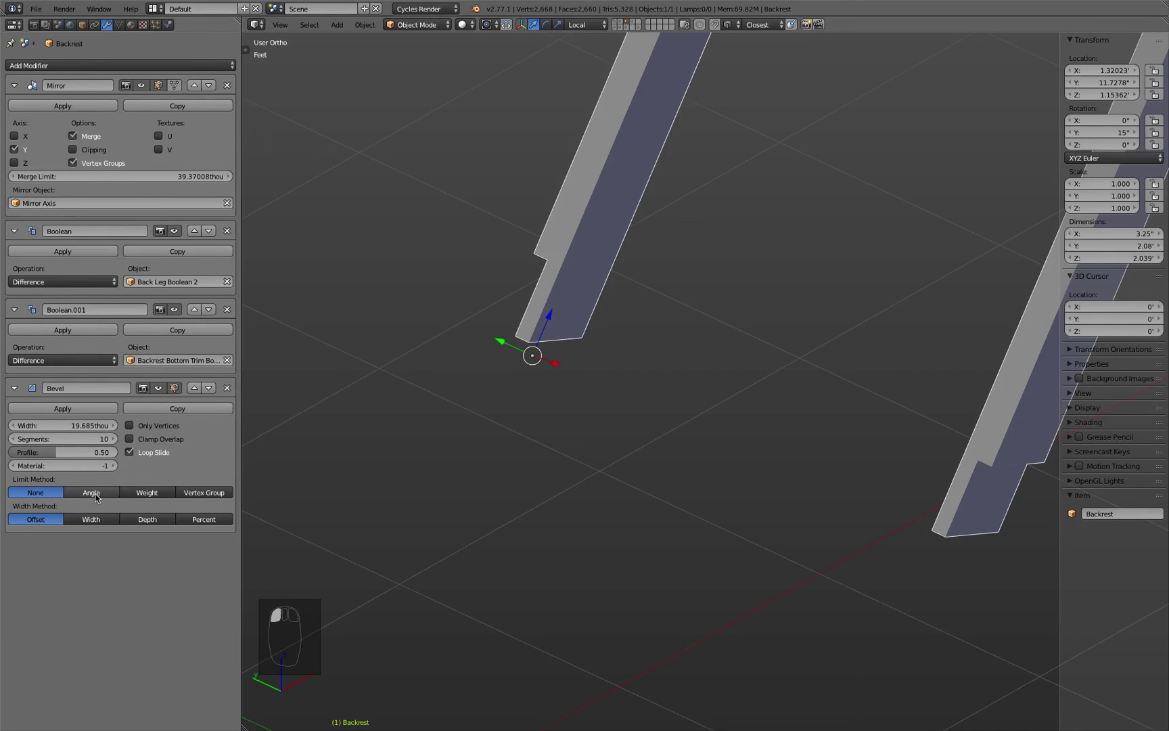
click(96, 494)
key(z)
scroll(500, 462, down, 5)
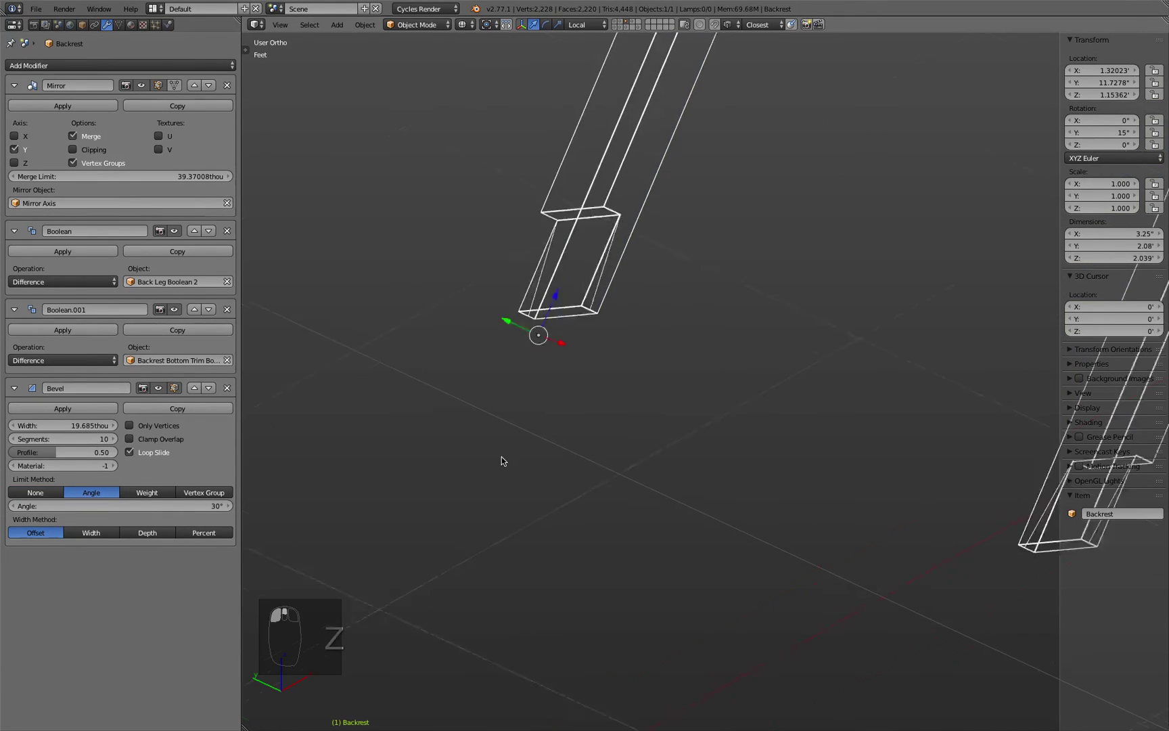
key(z)
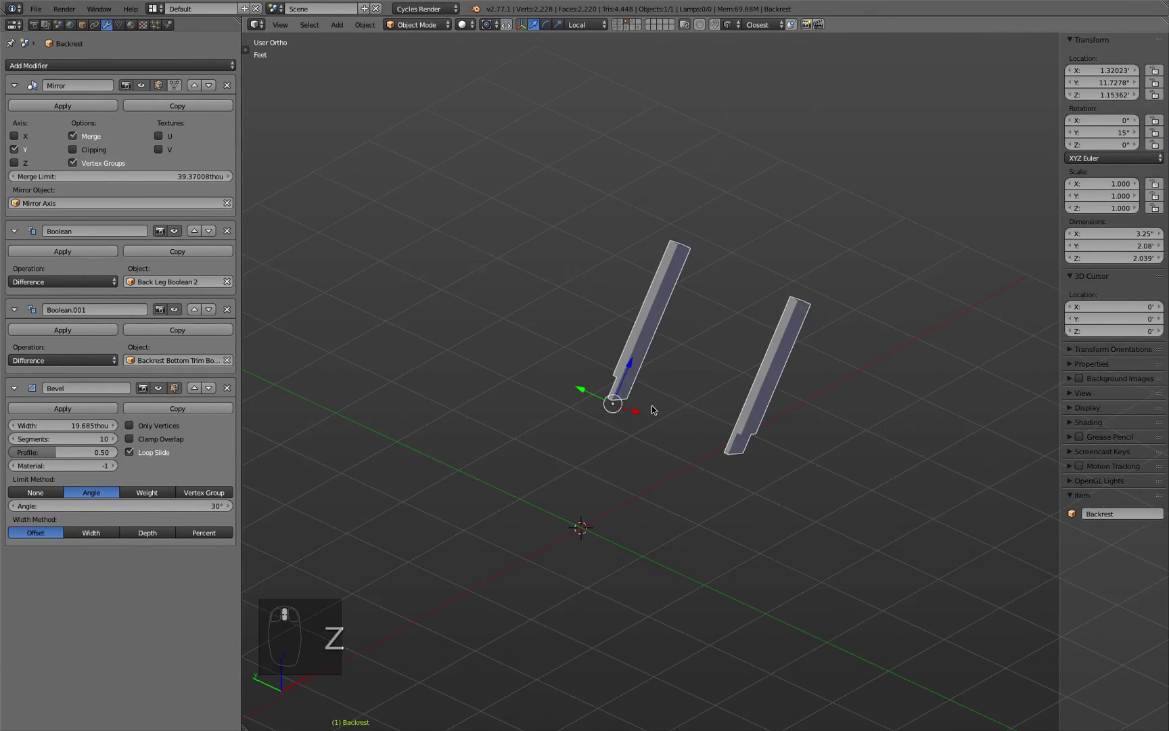
Step: Display the layers of all the chair's planks, legs and backrest supports together and deselect everything
click(632, 25)
click(619, 25)
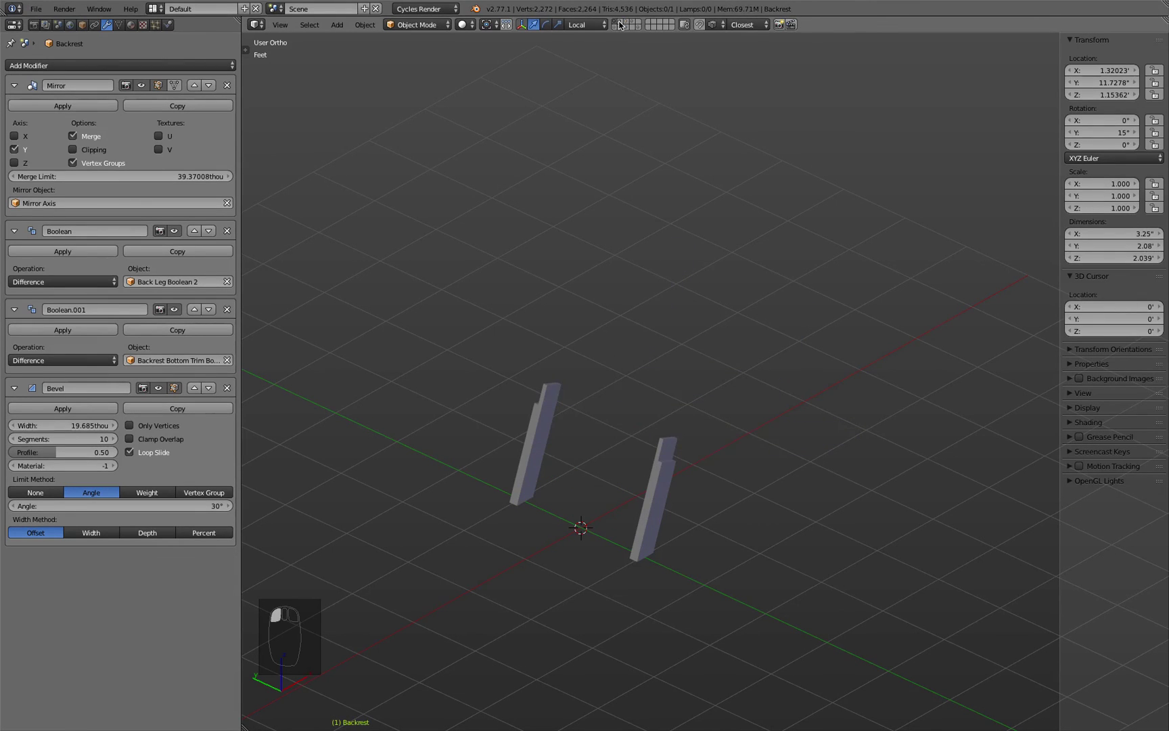
click(628, 25)
shift+click(634, 25)
shift+click(633, 25)
key(a)
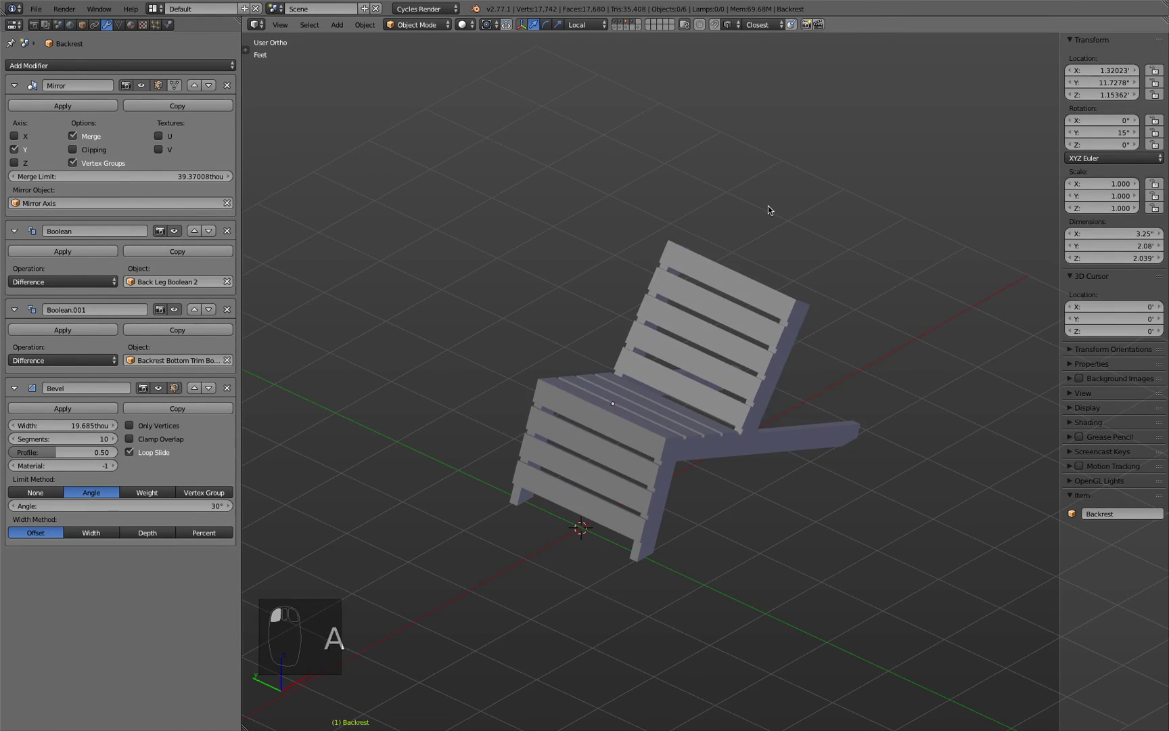
Step: Examine the bevelled seams between the planks, legs and backrest supports up close from the front view and at an angle
key(KP_1)
scroll(706, 411, up, 8)
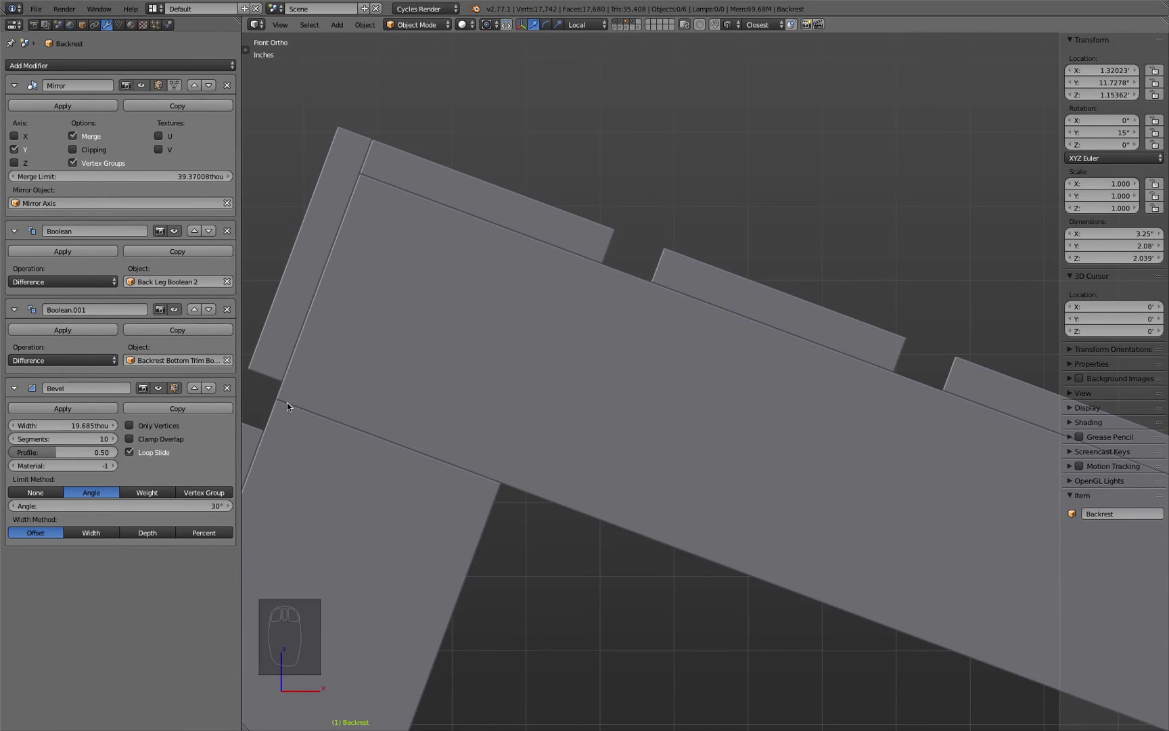
scroll(754, 490, down, 4)
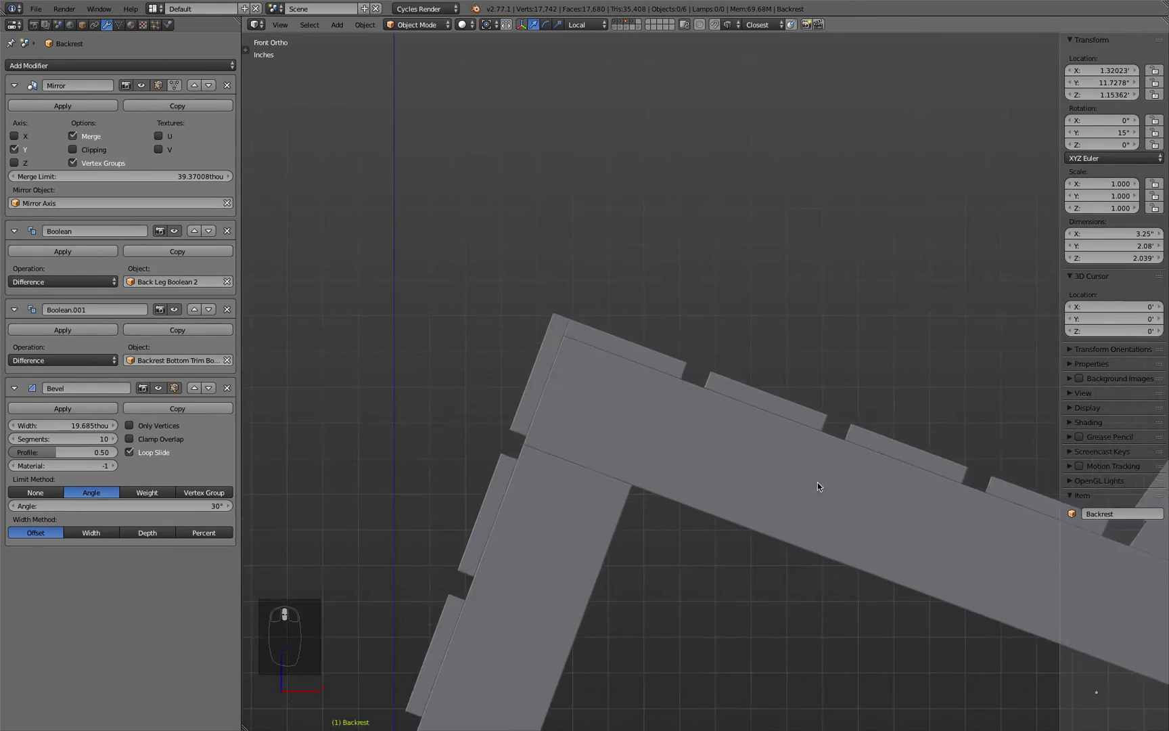
middle_drag(817, 481, 727, 423)
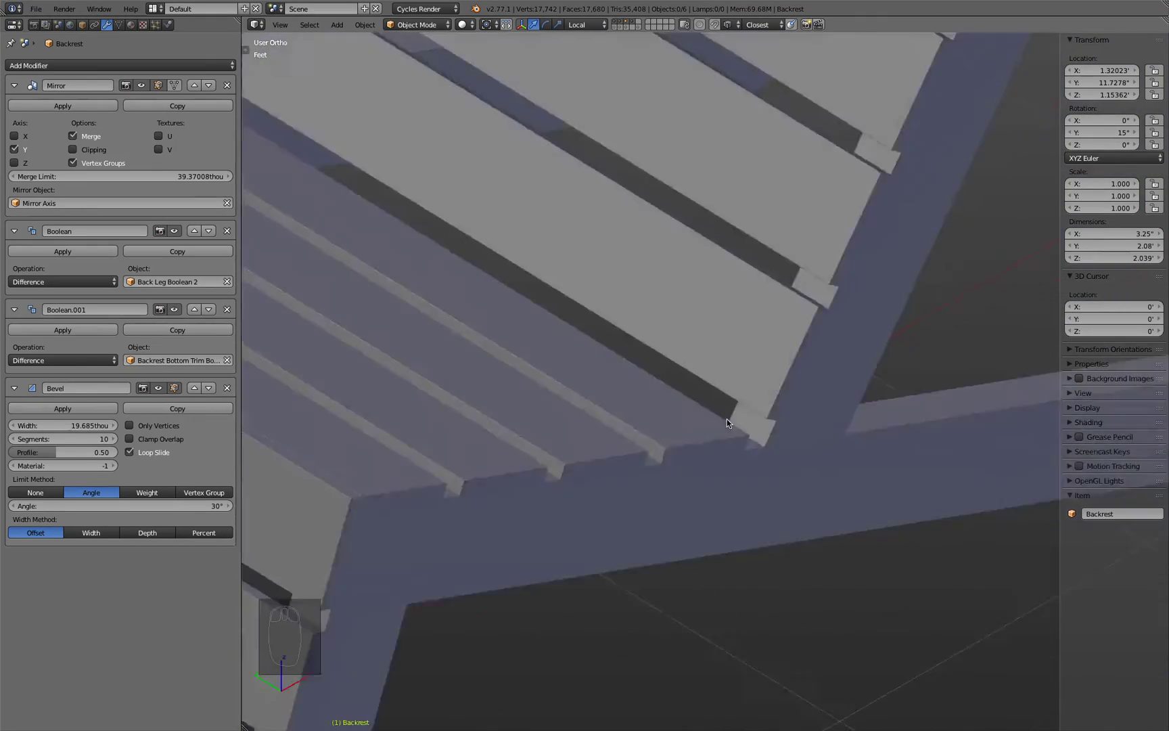
scroll(727, 423, down, 10)
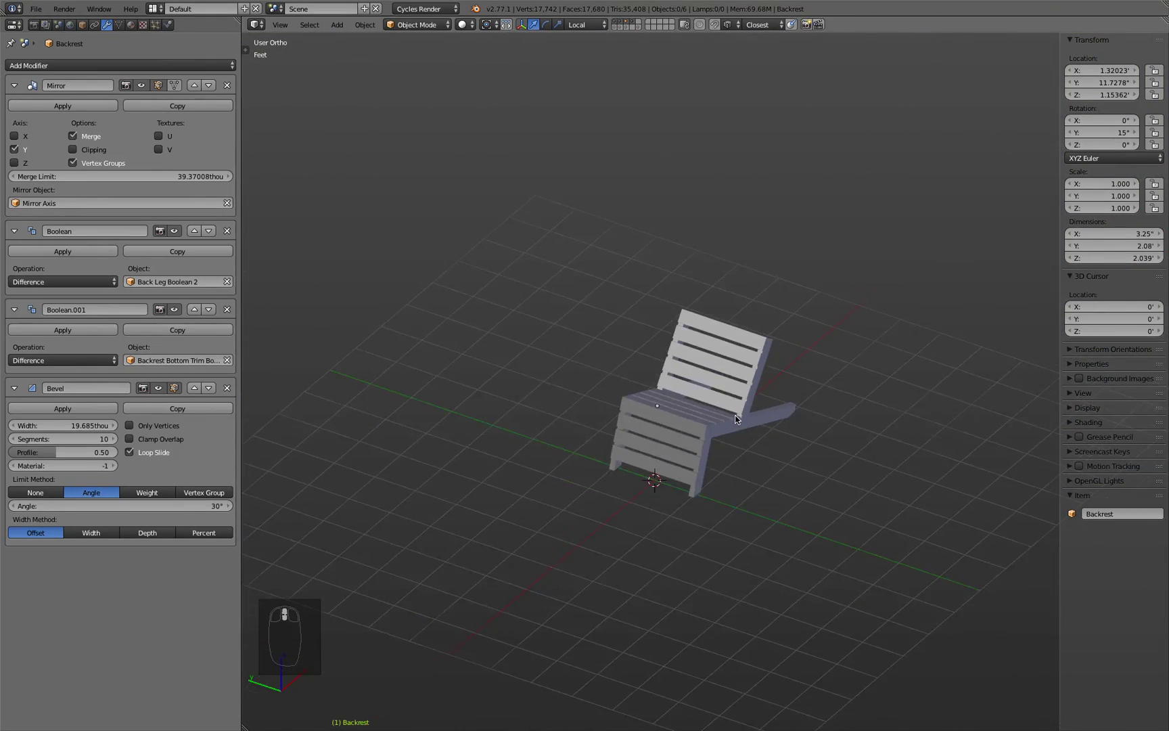
scroll(734, 415, up, 4)
middle_drag(756, 449, 746, 475)
scroll(747, 472, up, 5)
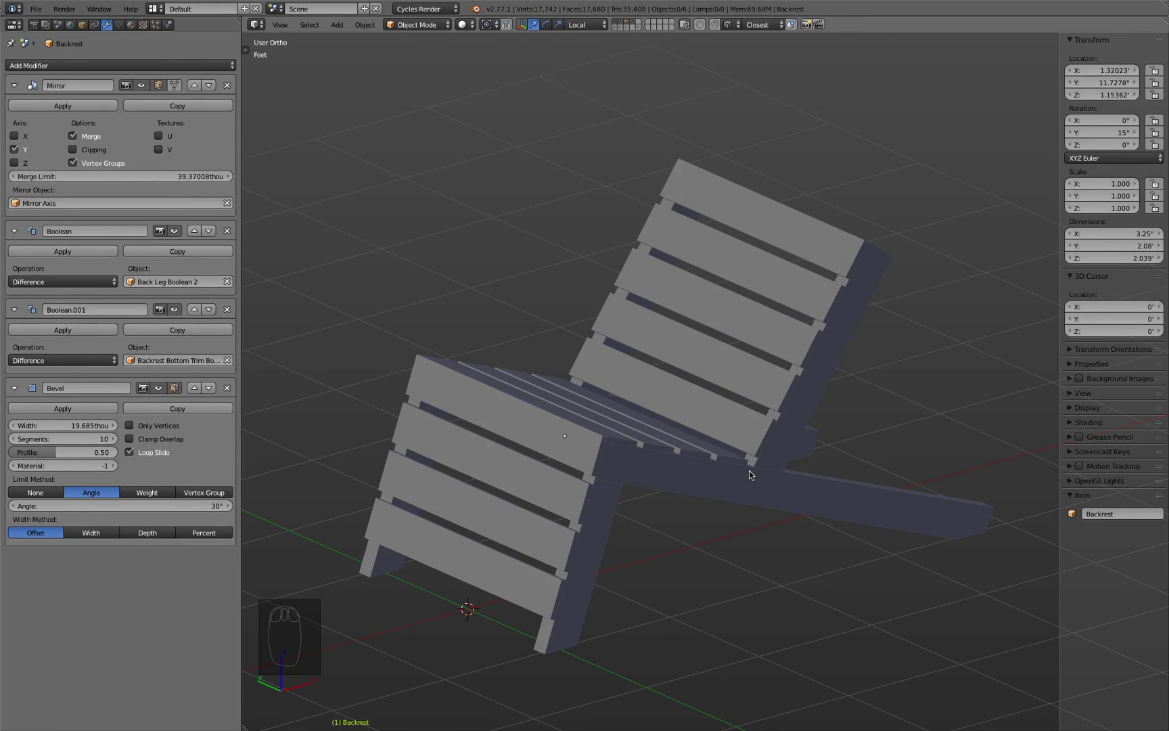
Step: Examine the whole chair in front-view wireframe and from several angles in solid shading
key(KP_1)
key(z)
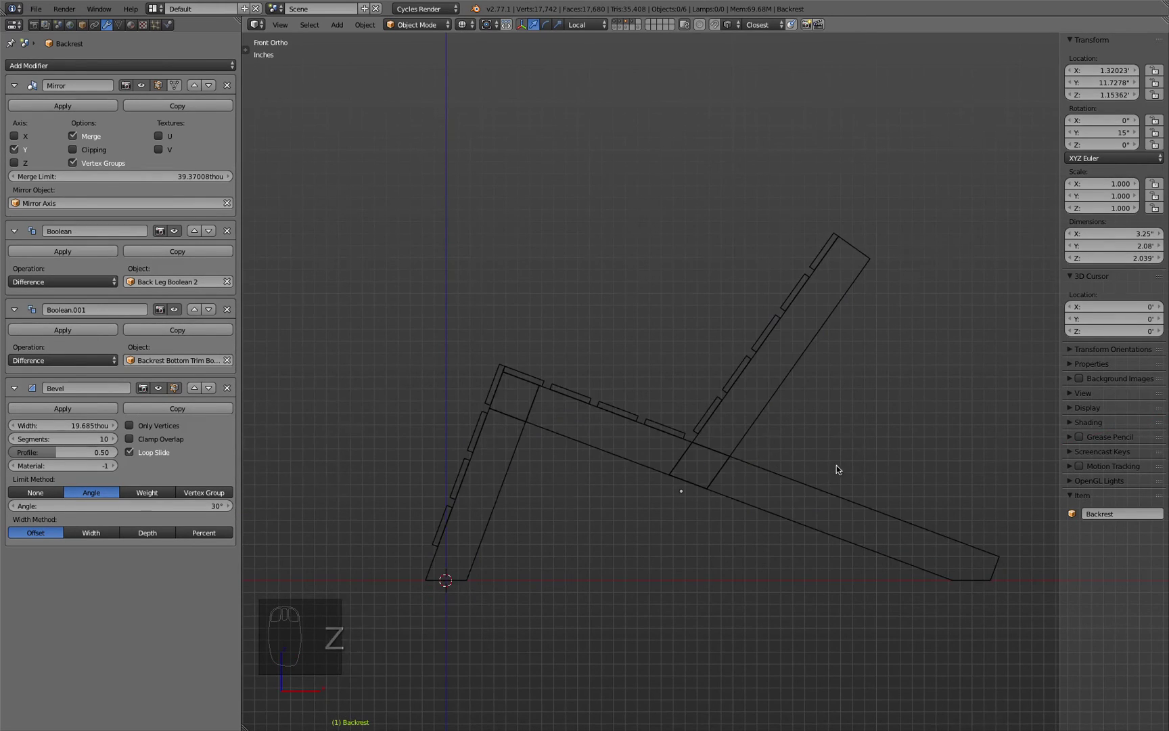
mouse_move(837, 467)
middle_down()
mouse_move(709, 457)
mouse_move(448, 487)
middle_up()
key(z)
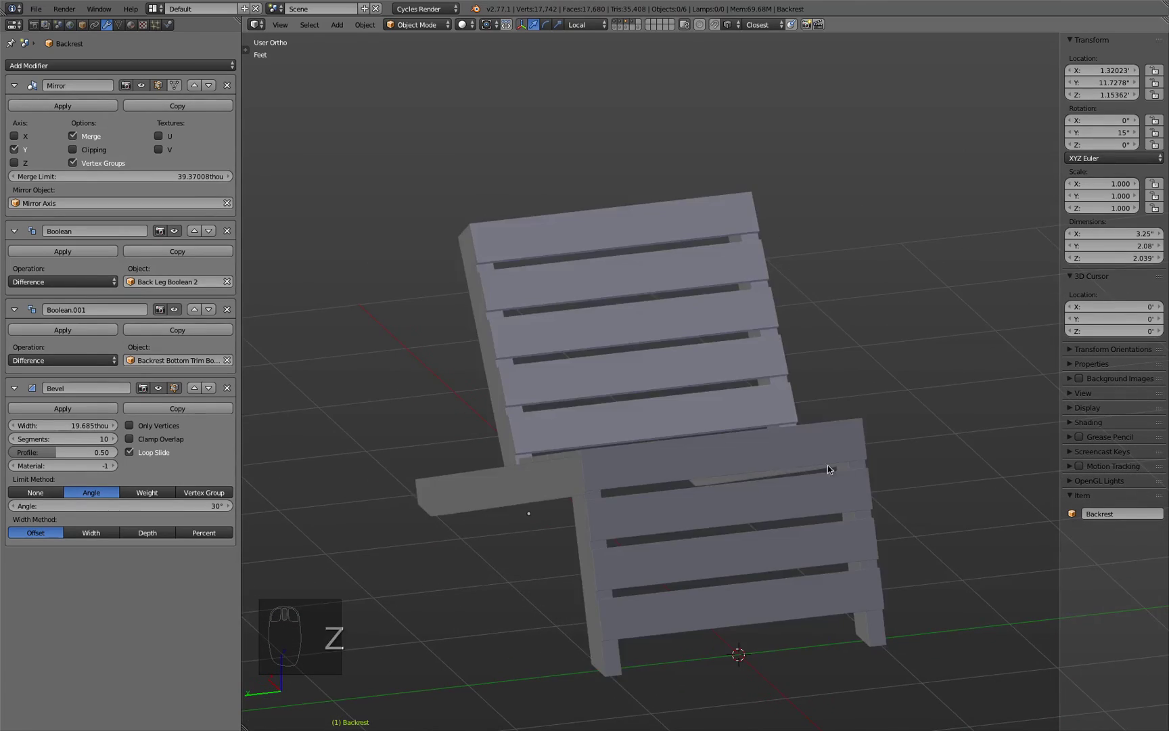
middle_drag(828, 469, 789, 419)
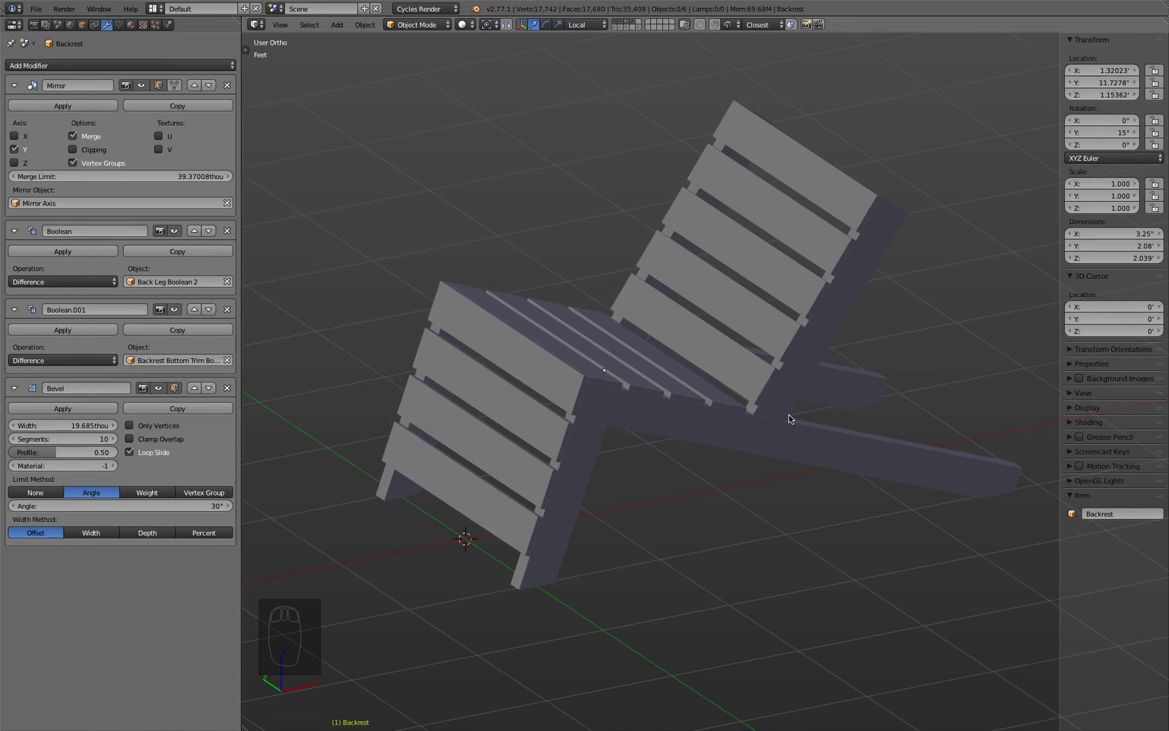
Step: Select the front leg and the front planks in turn to compare their modifier stacks, ending on the front leg
right_click(582, 474)
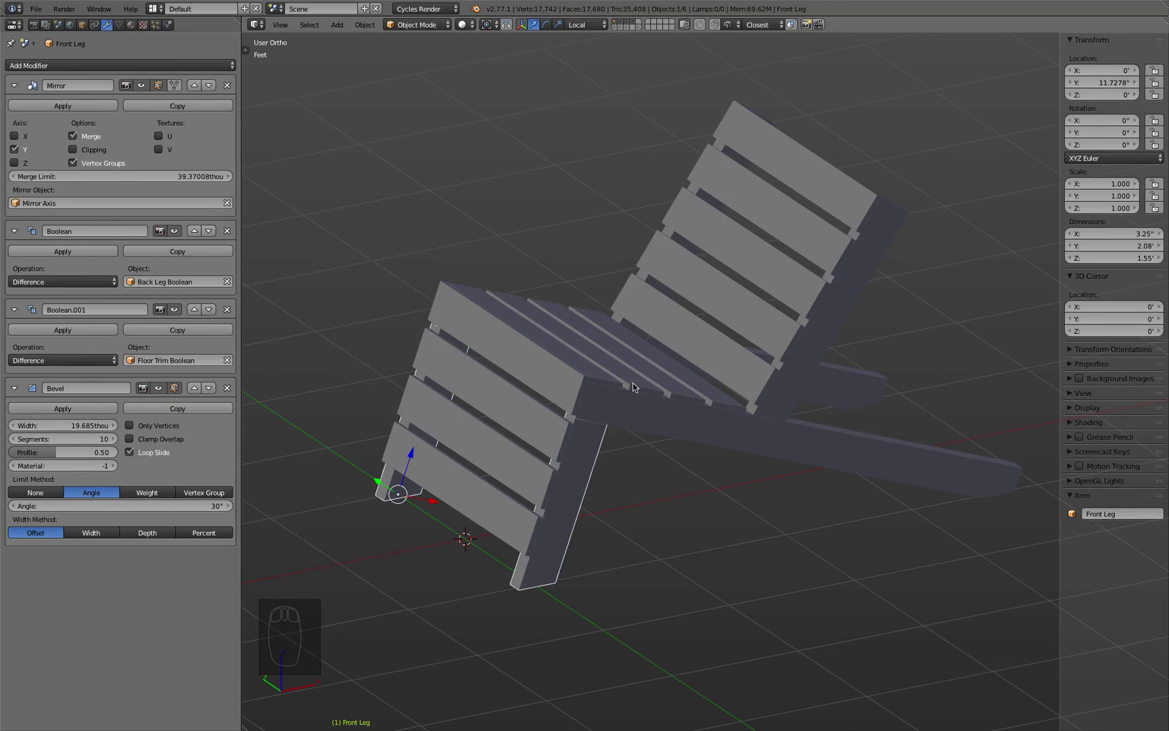
click(627, 421)
click(581, 460)
click(501, 433)
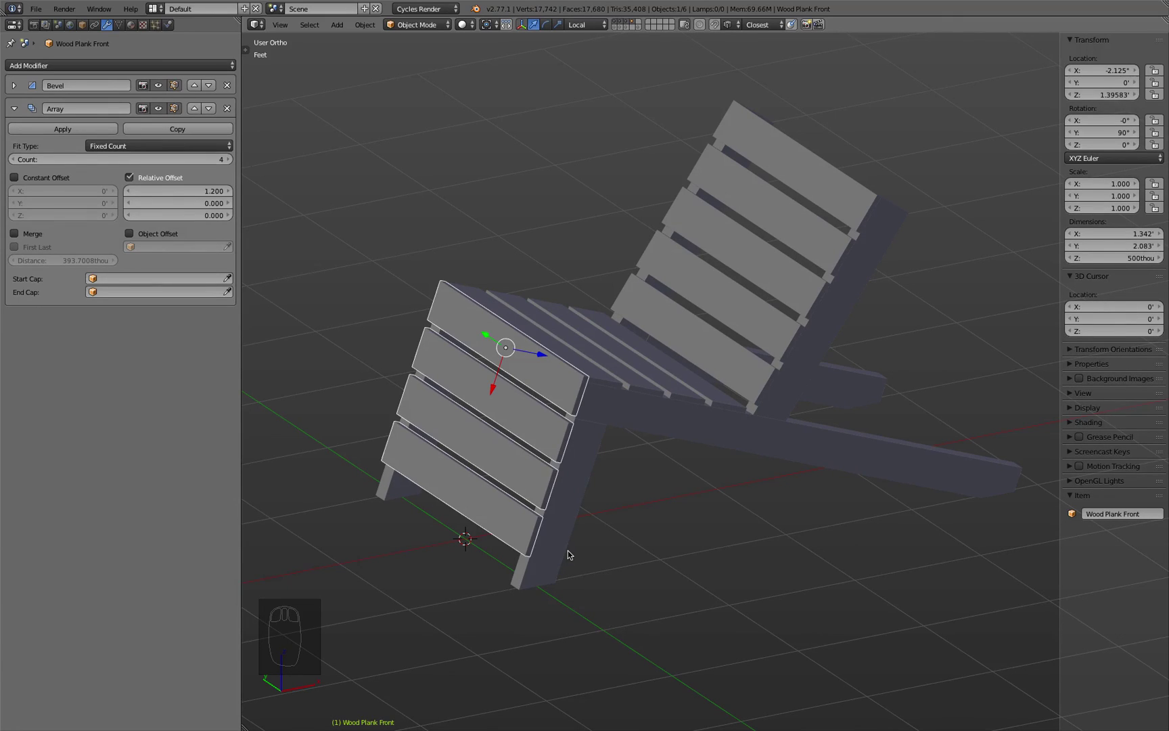
click(571, 503)
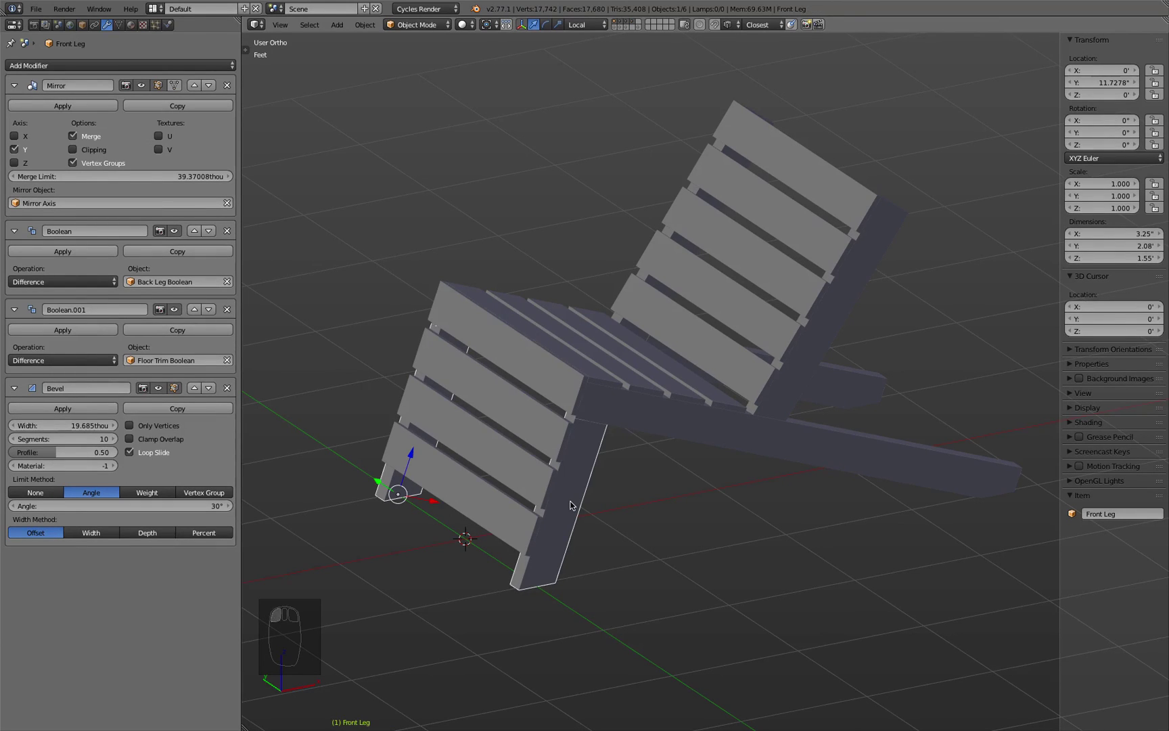